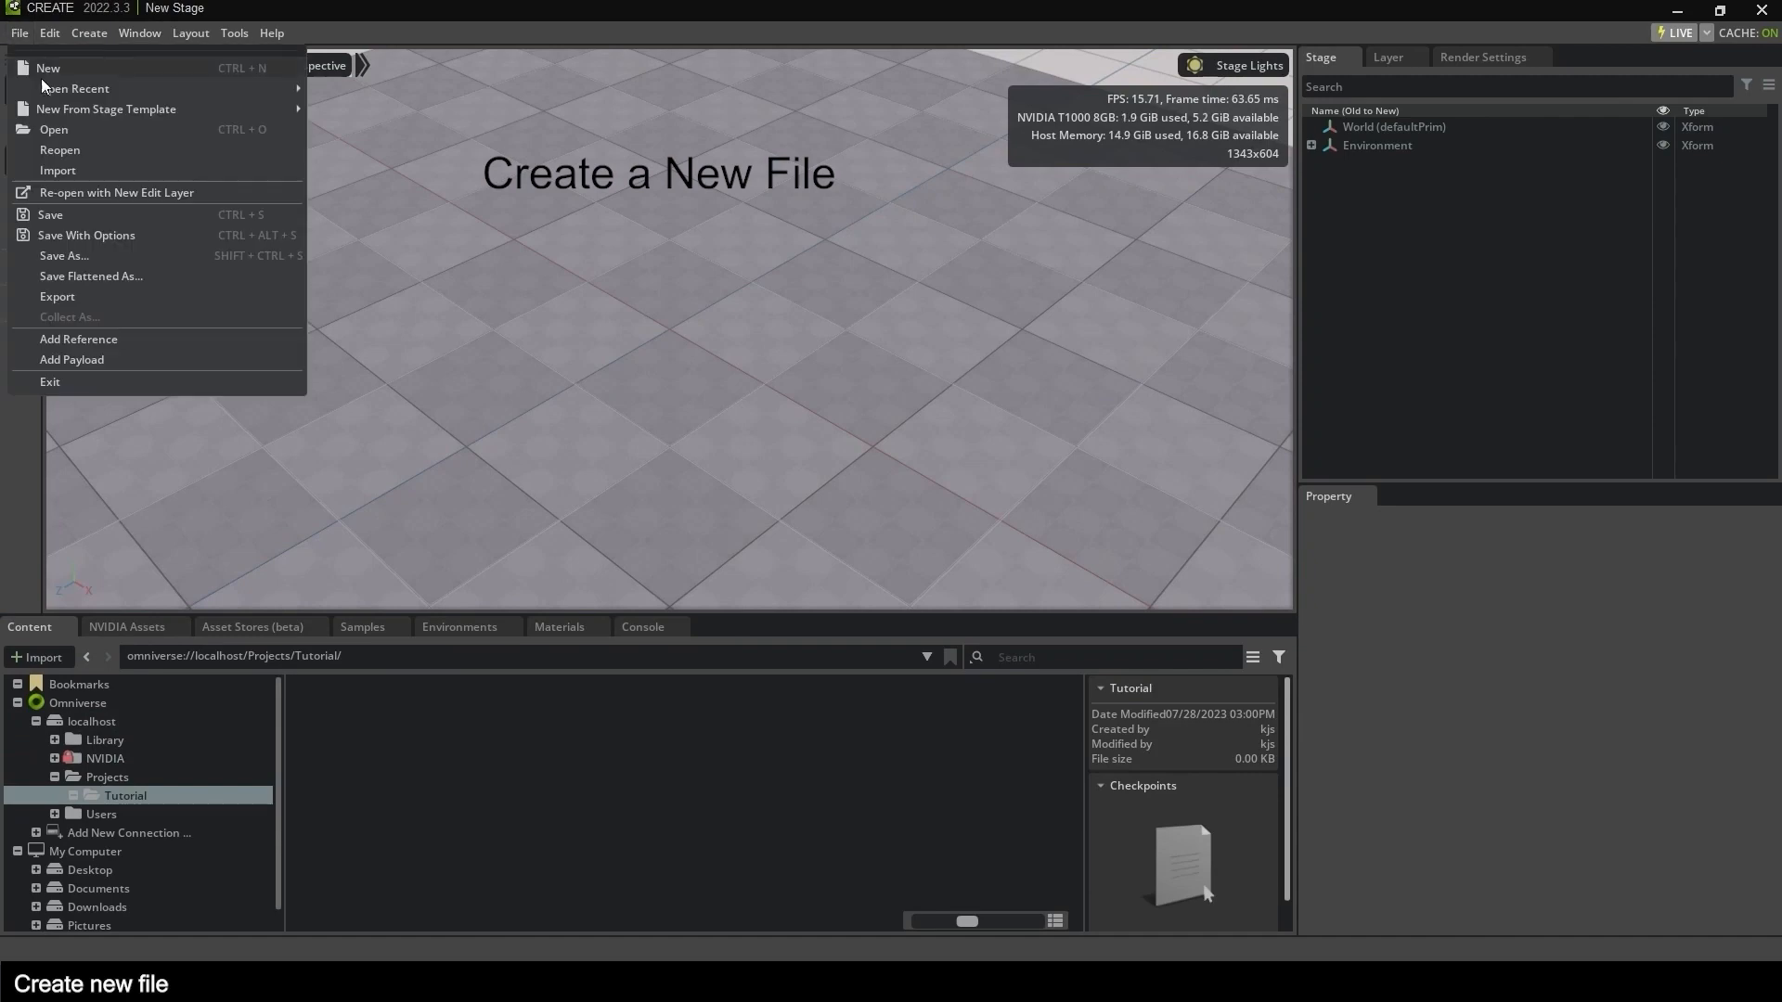
Save the new stage as a USD file named RollaBall in the localhost Projects/Tutorial folder.
{"action": "left_click", "coordinate": [91, 257]}
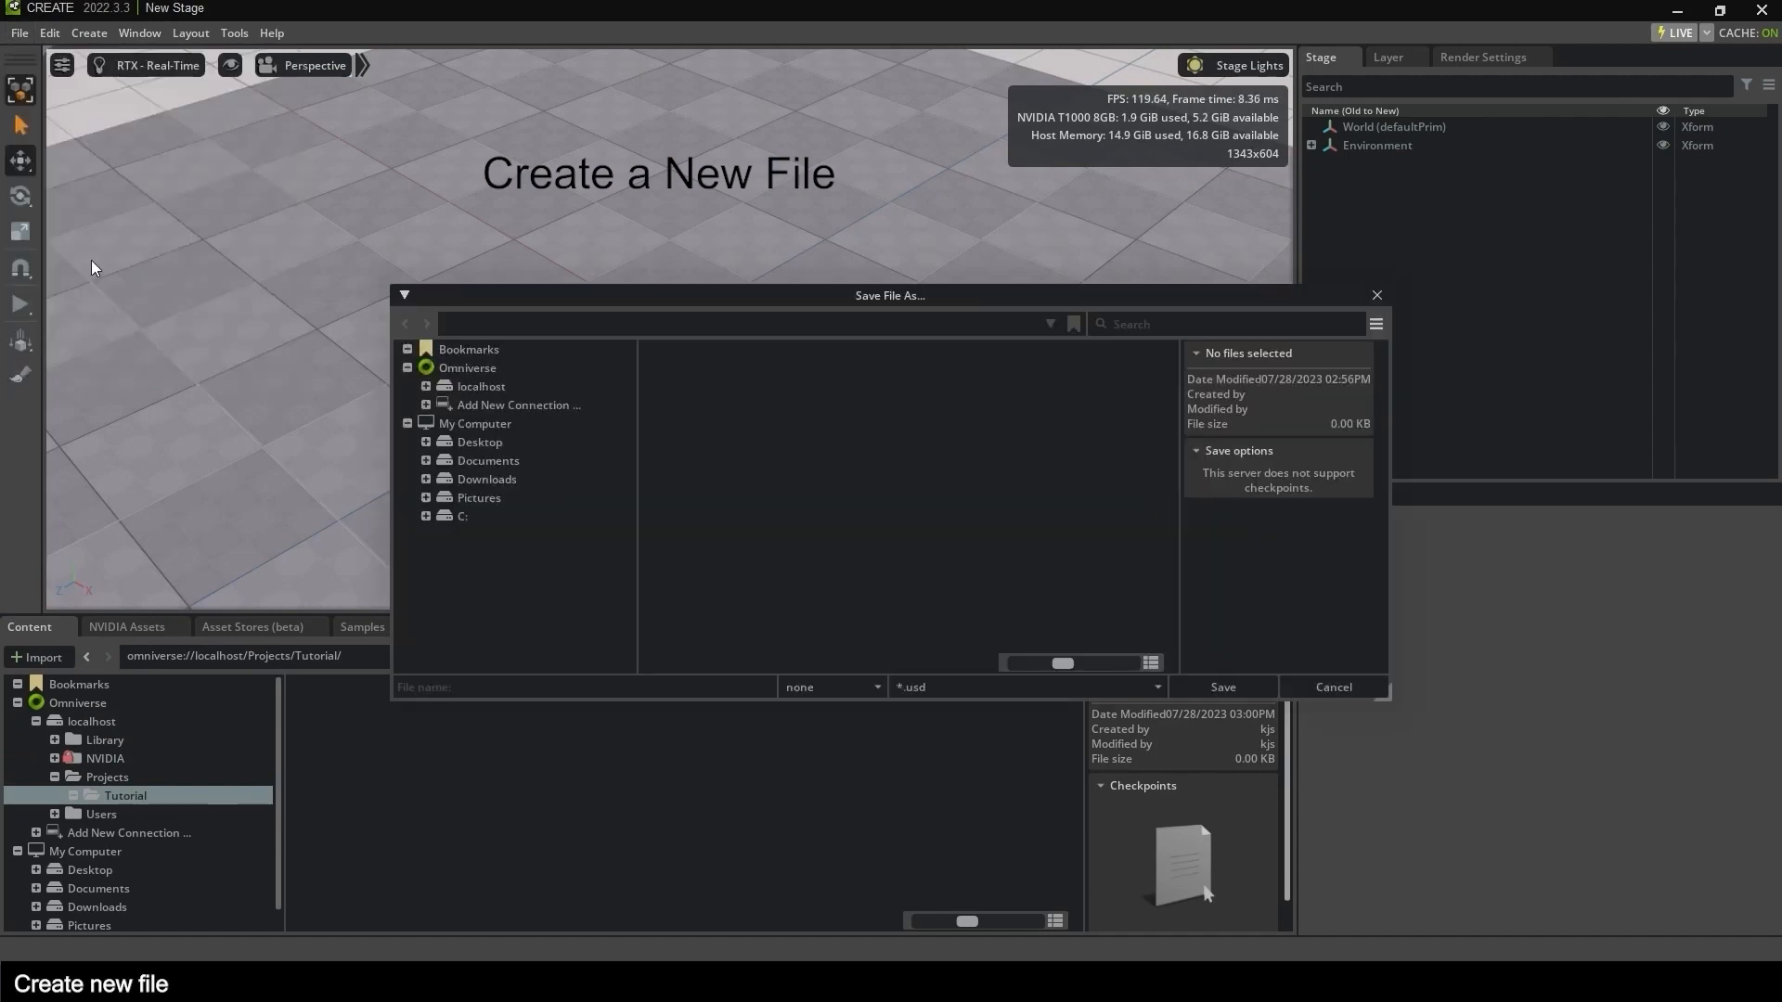
{"action": "left_click", "coordinate": [471, 384]}
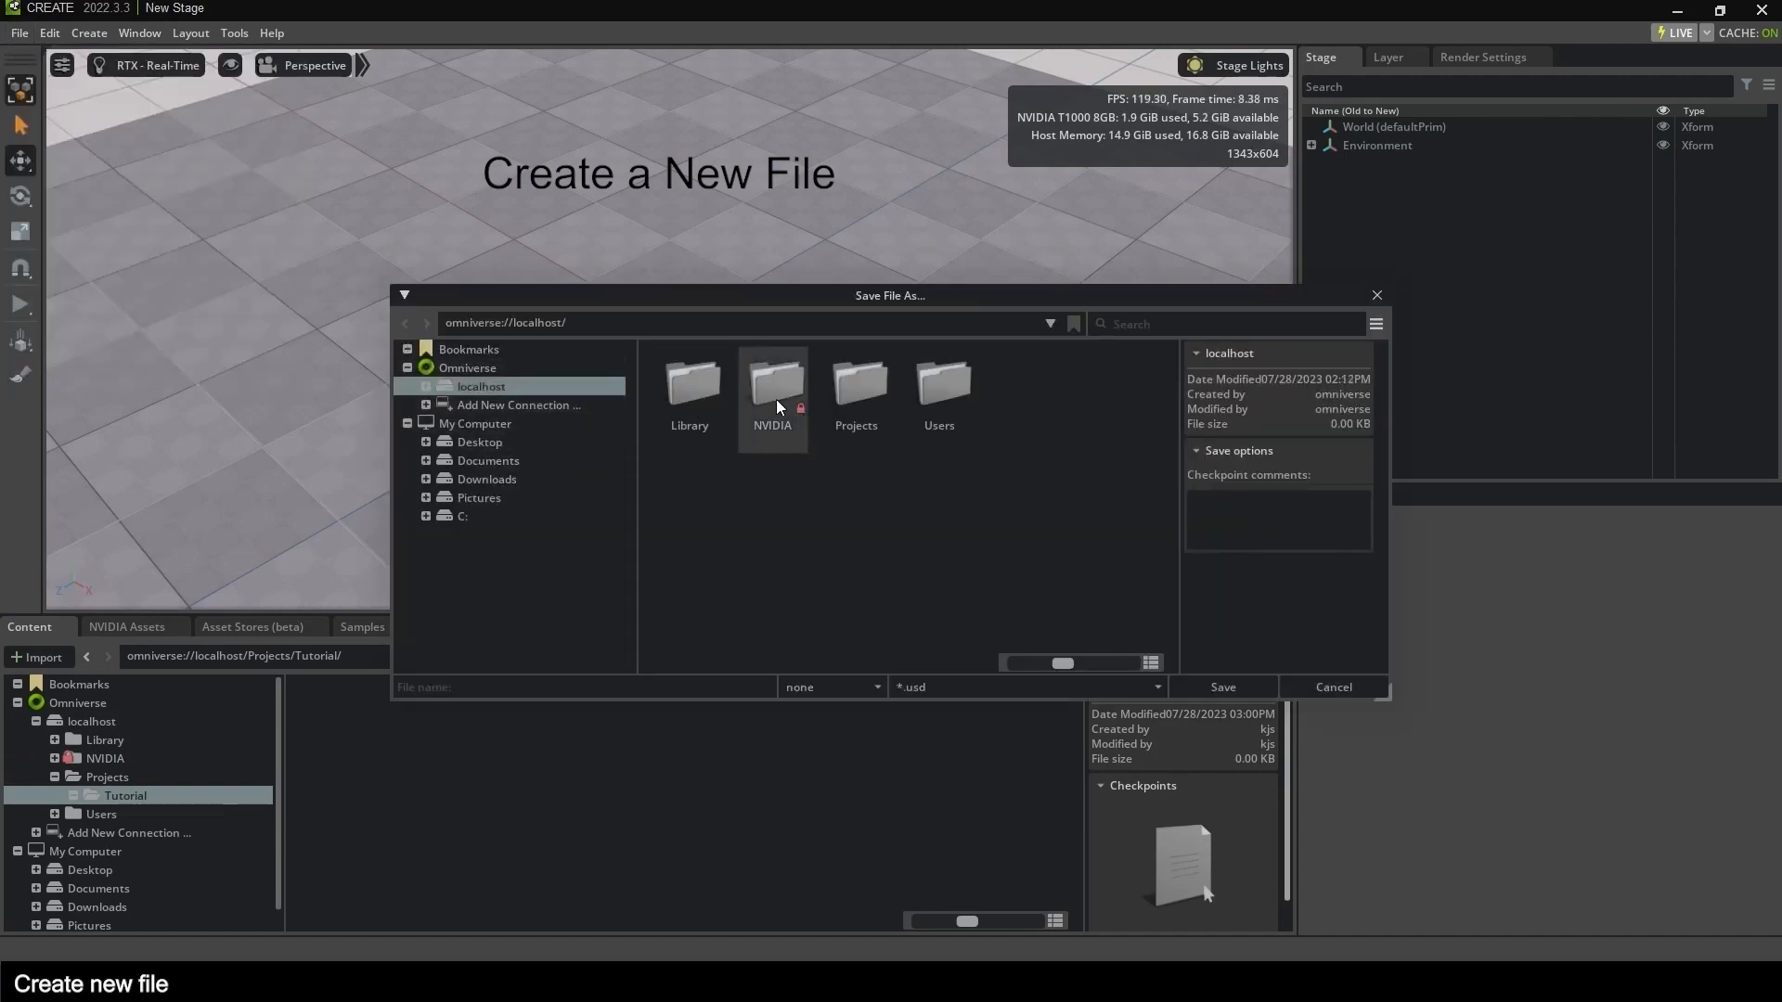
{"action": "double_click", "coordinate": [847, 387]}
{"action": "double_click", "coordinate": [698, 385]}
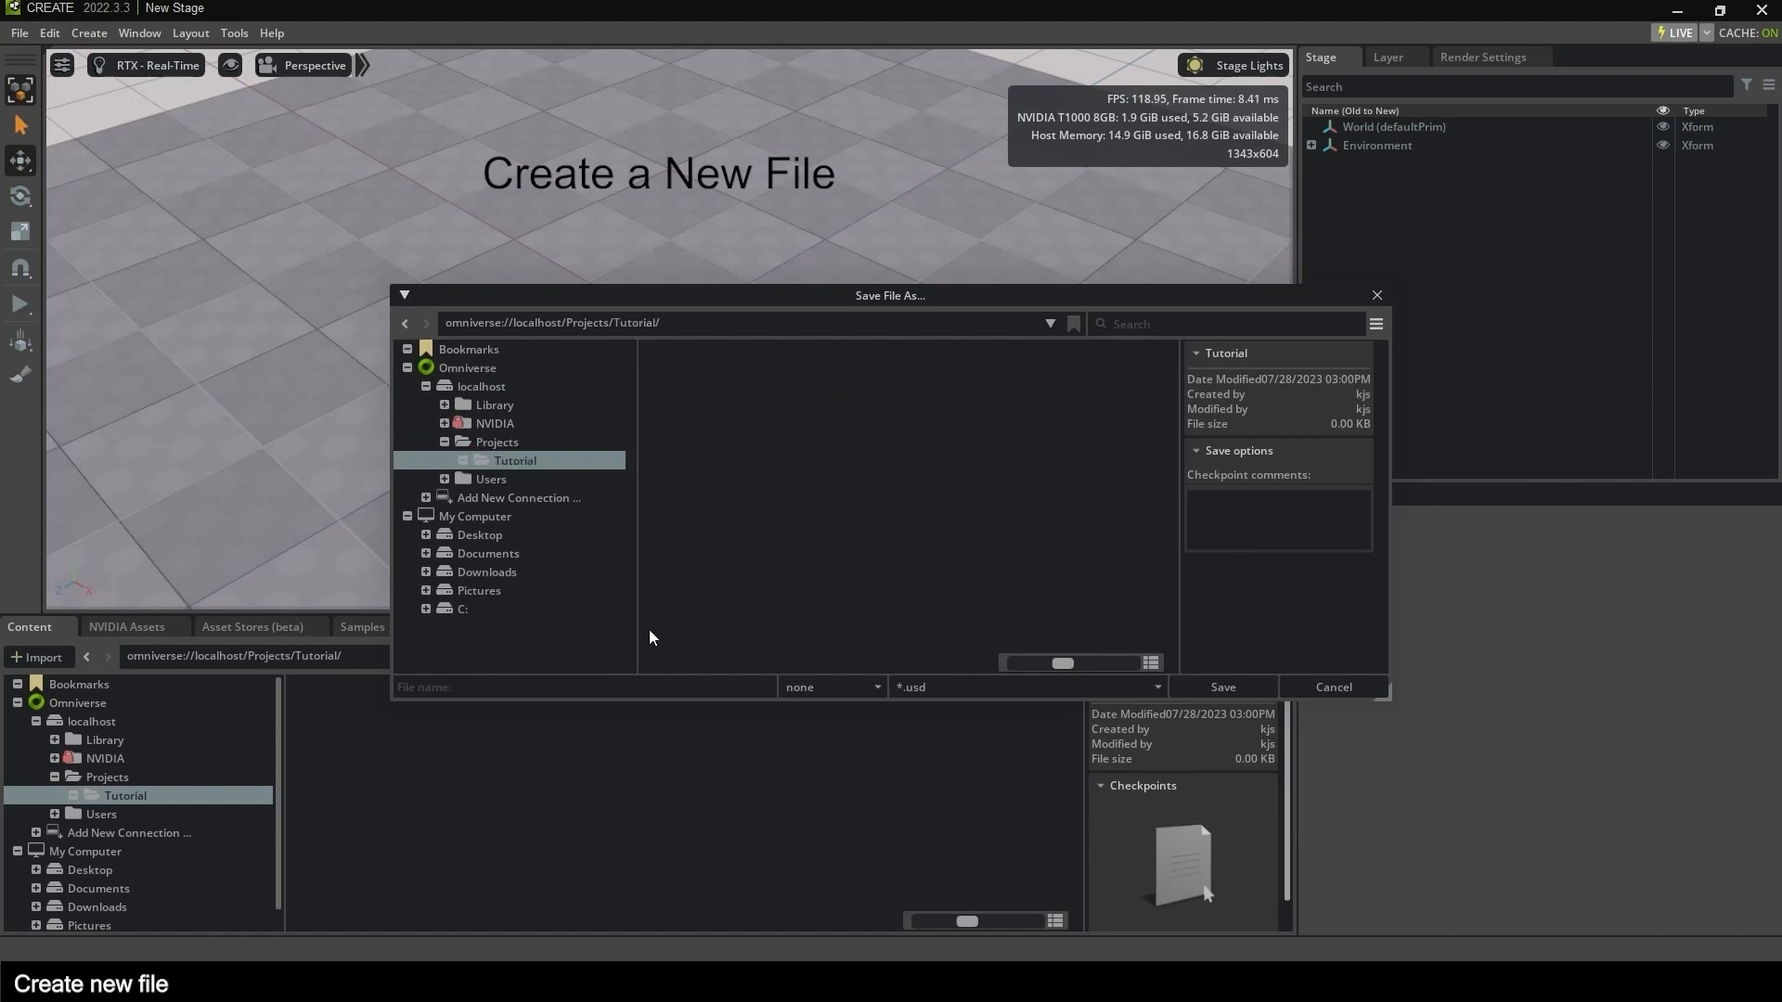
{"action": "left_click", "coordinate": [581, 686]}
{"action": "type", "text": "RollaBall"}
{"action": "key", "text": "Return"}
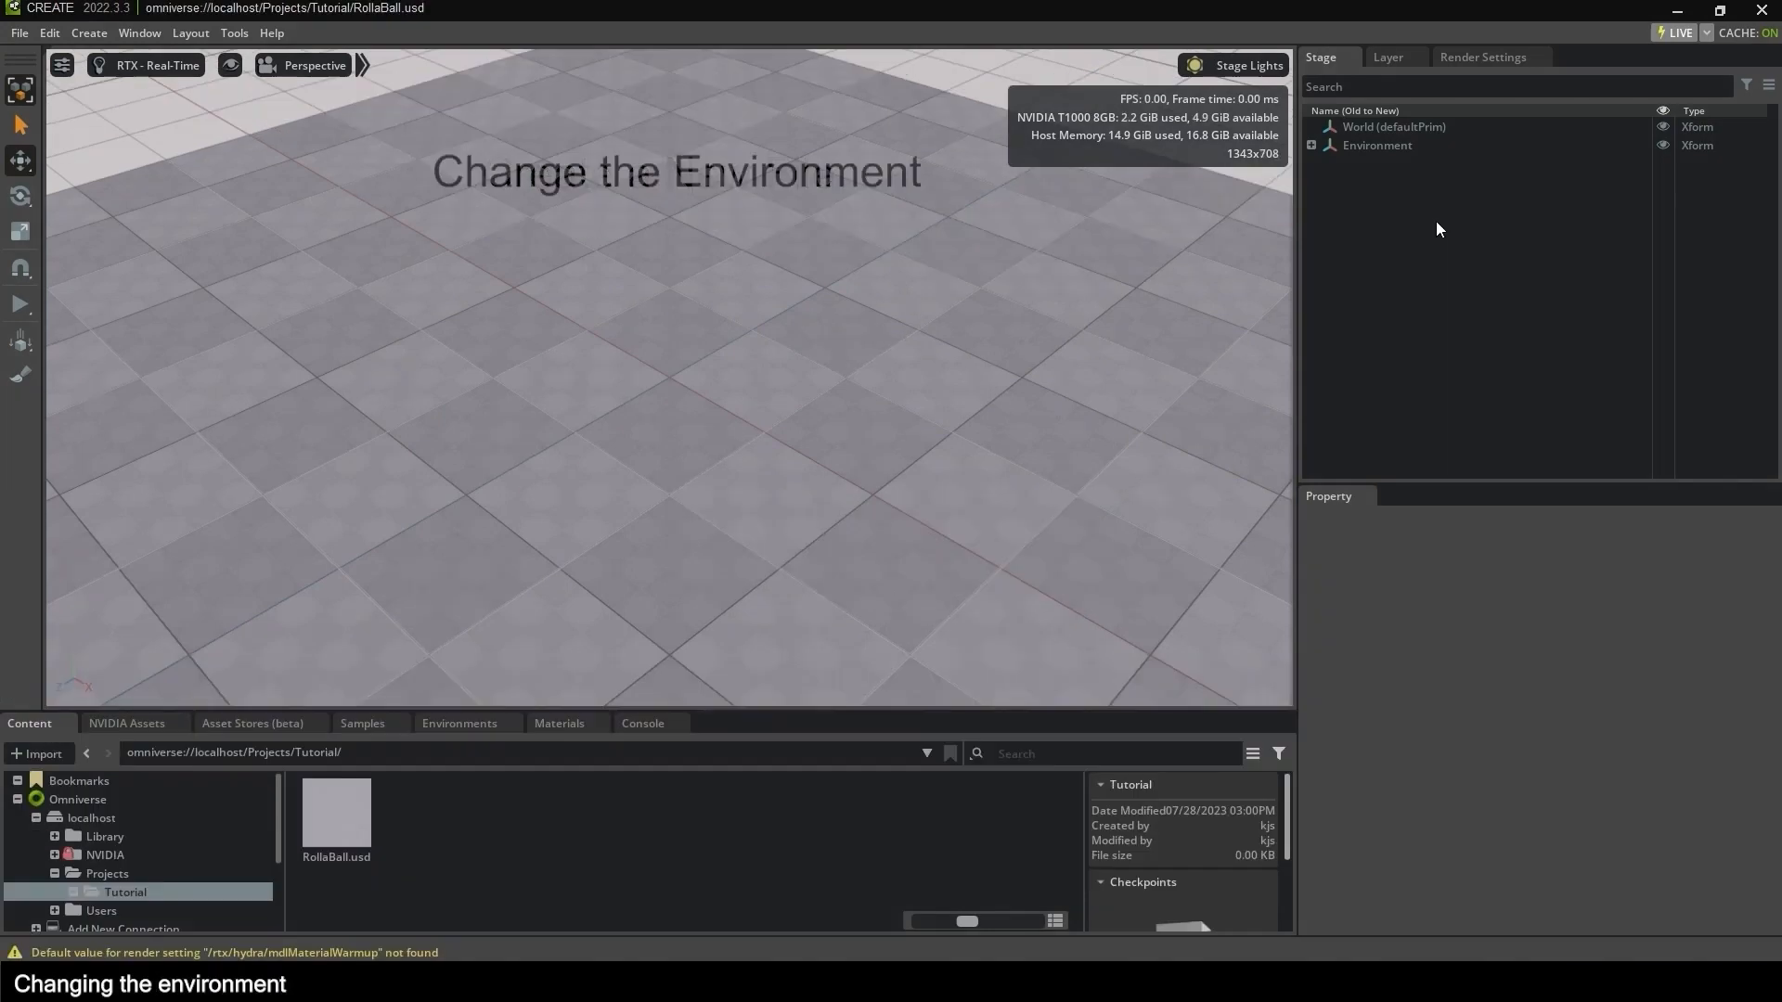
Replace the stage's default sky with the CloudySky environment from the skies collection.
{"action": "left_click", "coordinate": [1311, 145]}
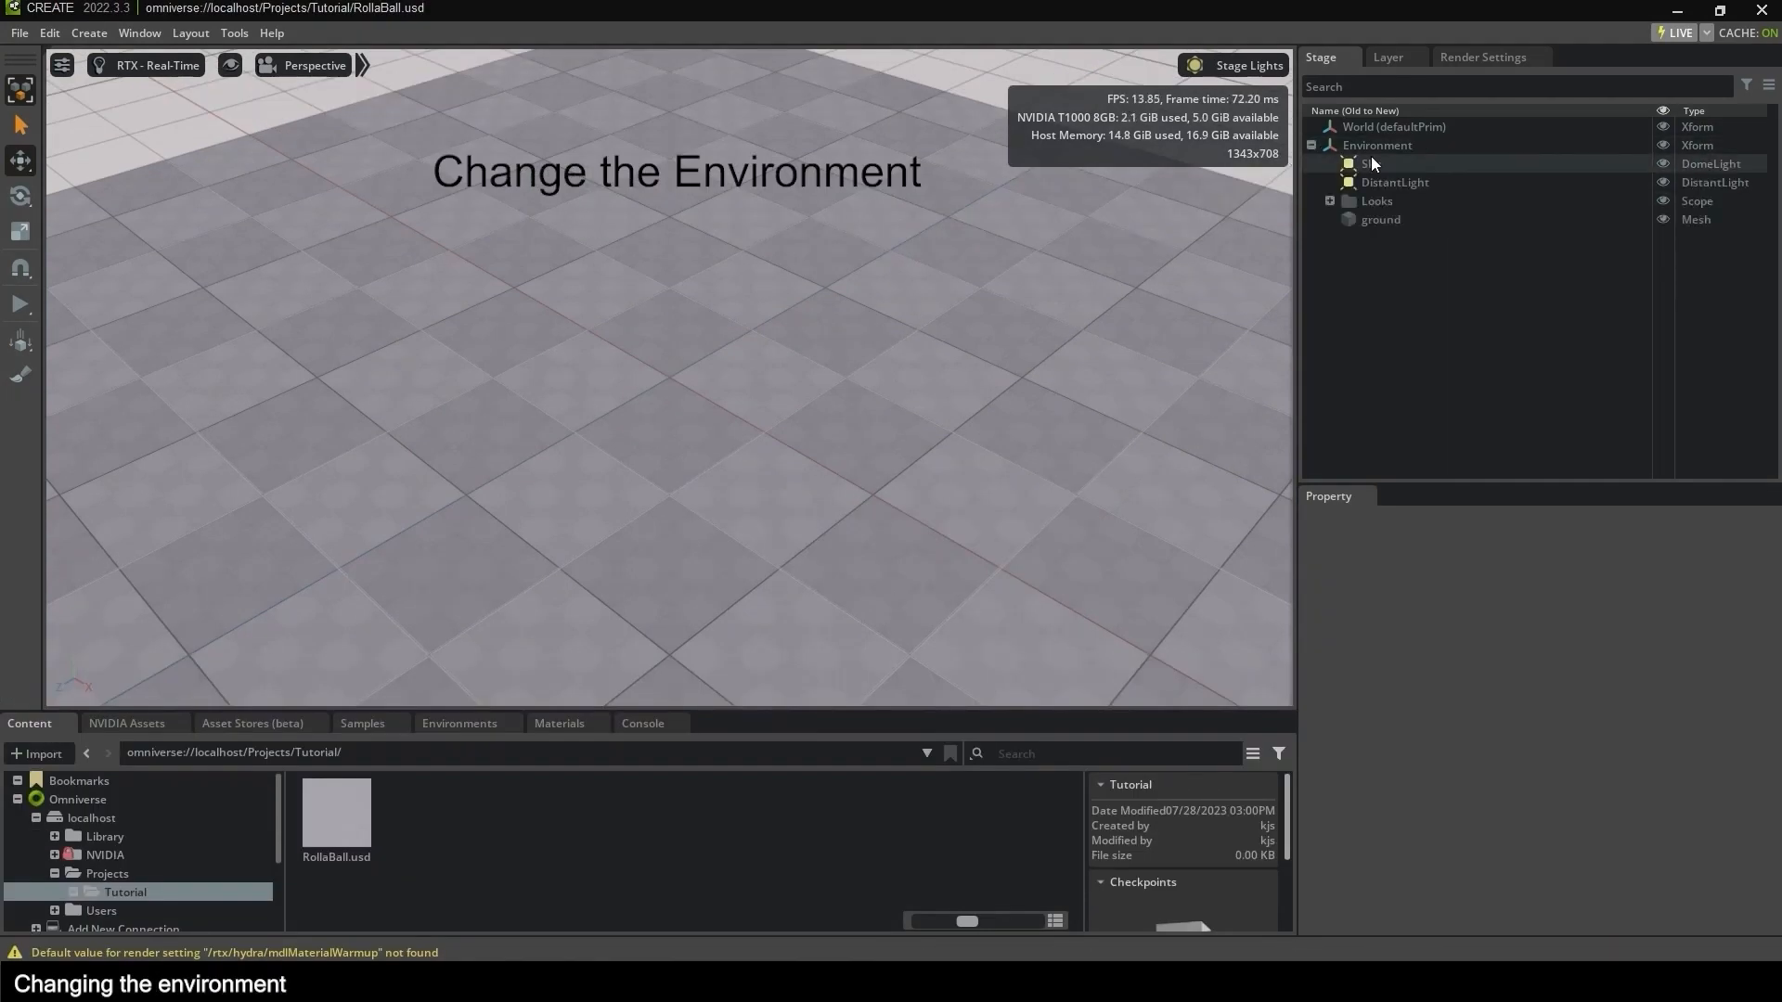
{"action": "left_click", "coordinate": [1372, 163]}
{"action": "scroll", "coordinate": [826, 409], "scroll_direction": "down", "scroll_amount": 5}
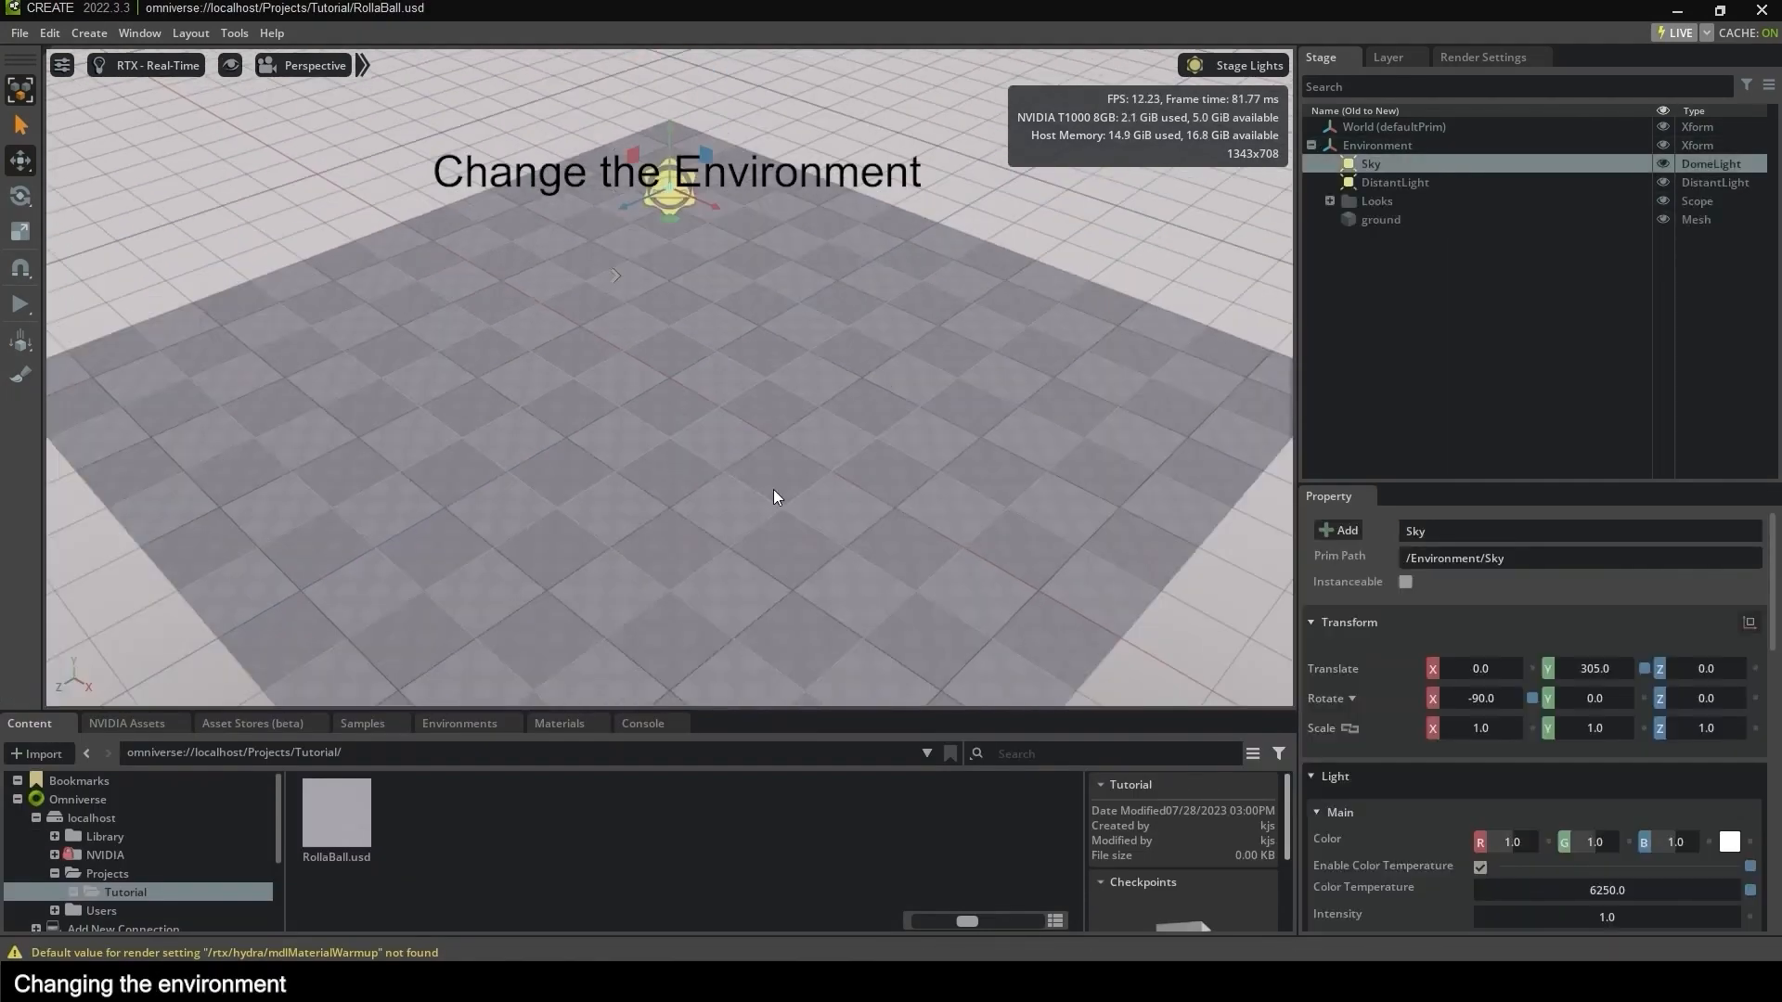
{"action": "left_click", "coordinate": [457, 725]}
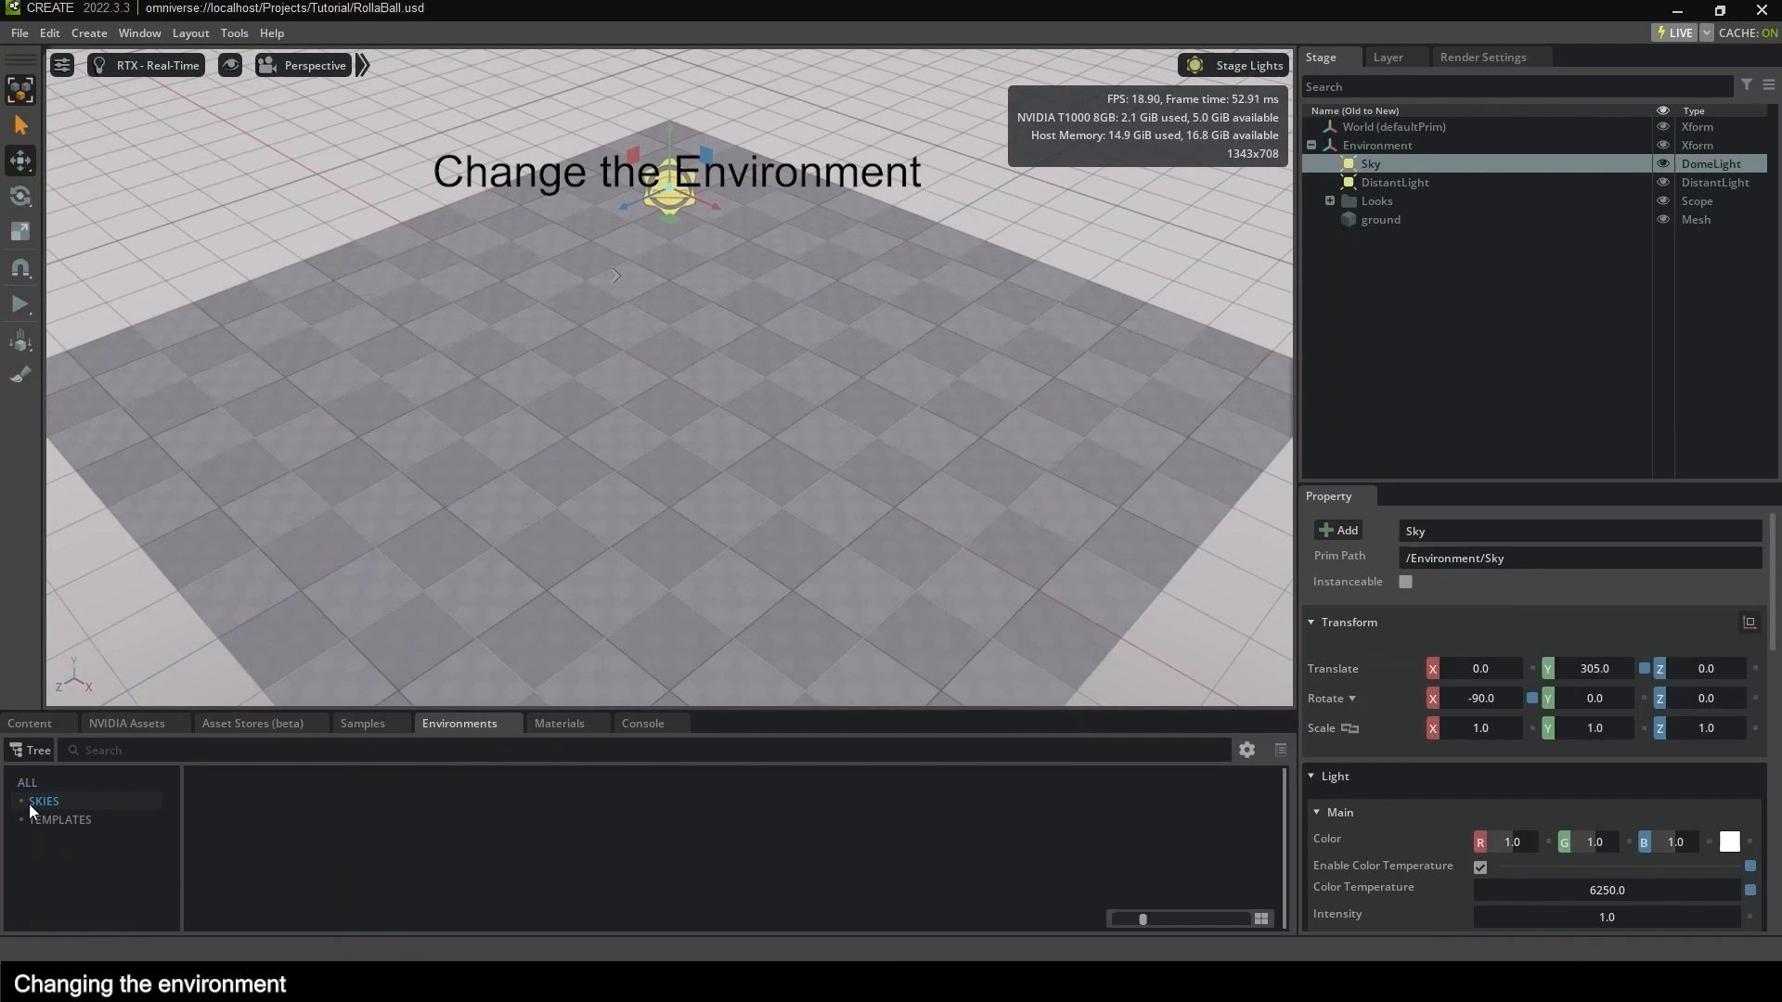
{"action": "left_click_drag", "start_coordinate": [862, 702], "coordinate": [798, 620]}
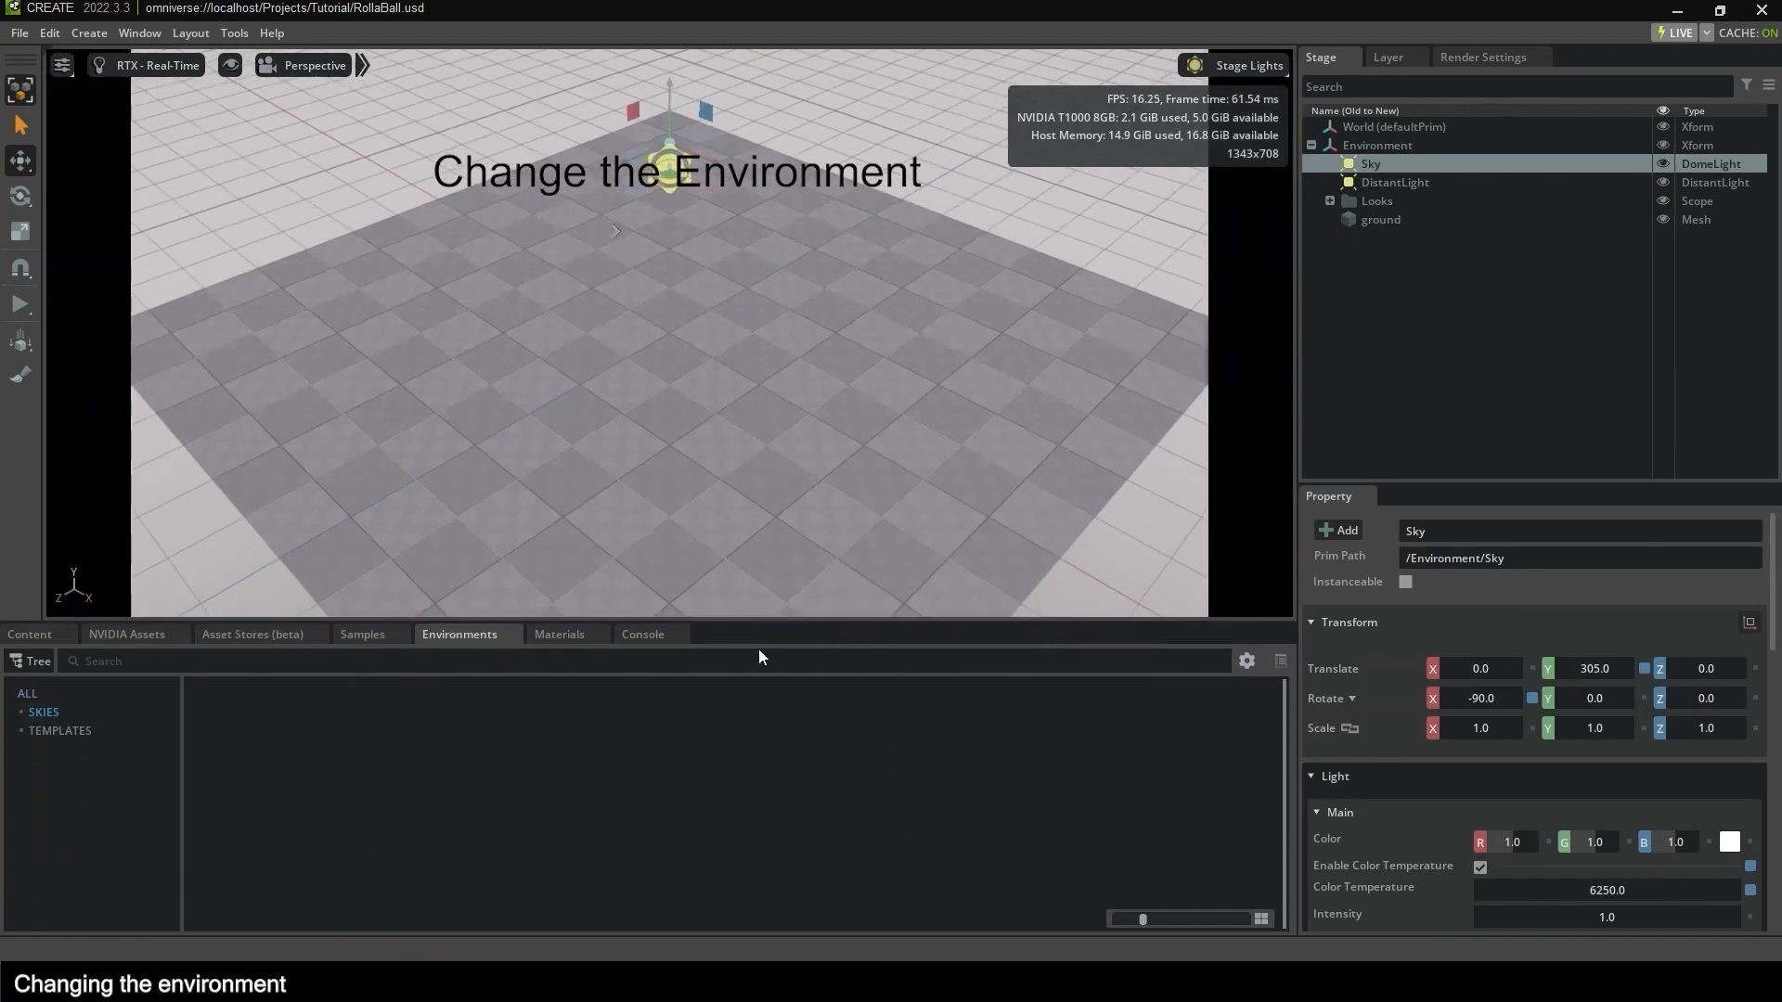
{"action": "left_click", "coordinate": [23, 730]}
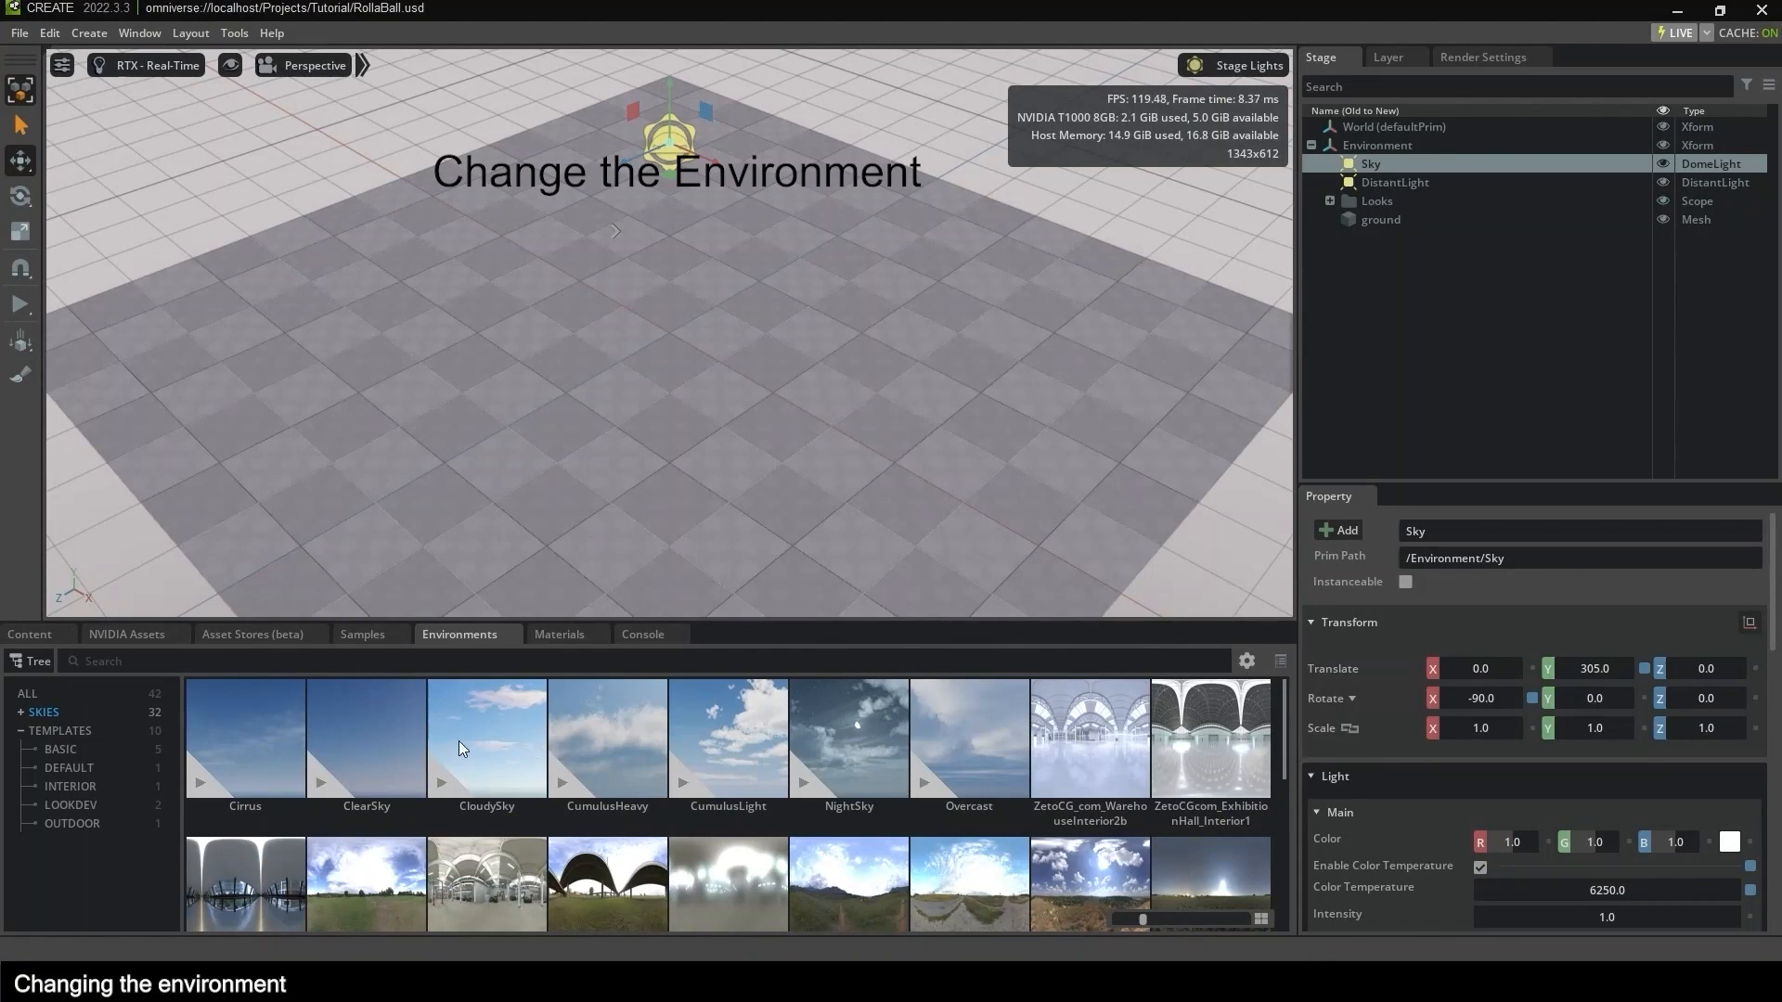
{"action": "left_click_drag", "start_coordinate": [462, 748], "coordinate": [1395, 156]}
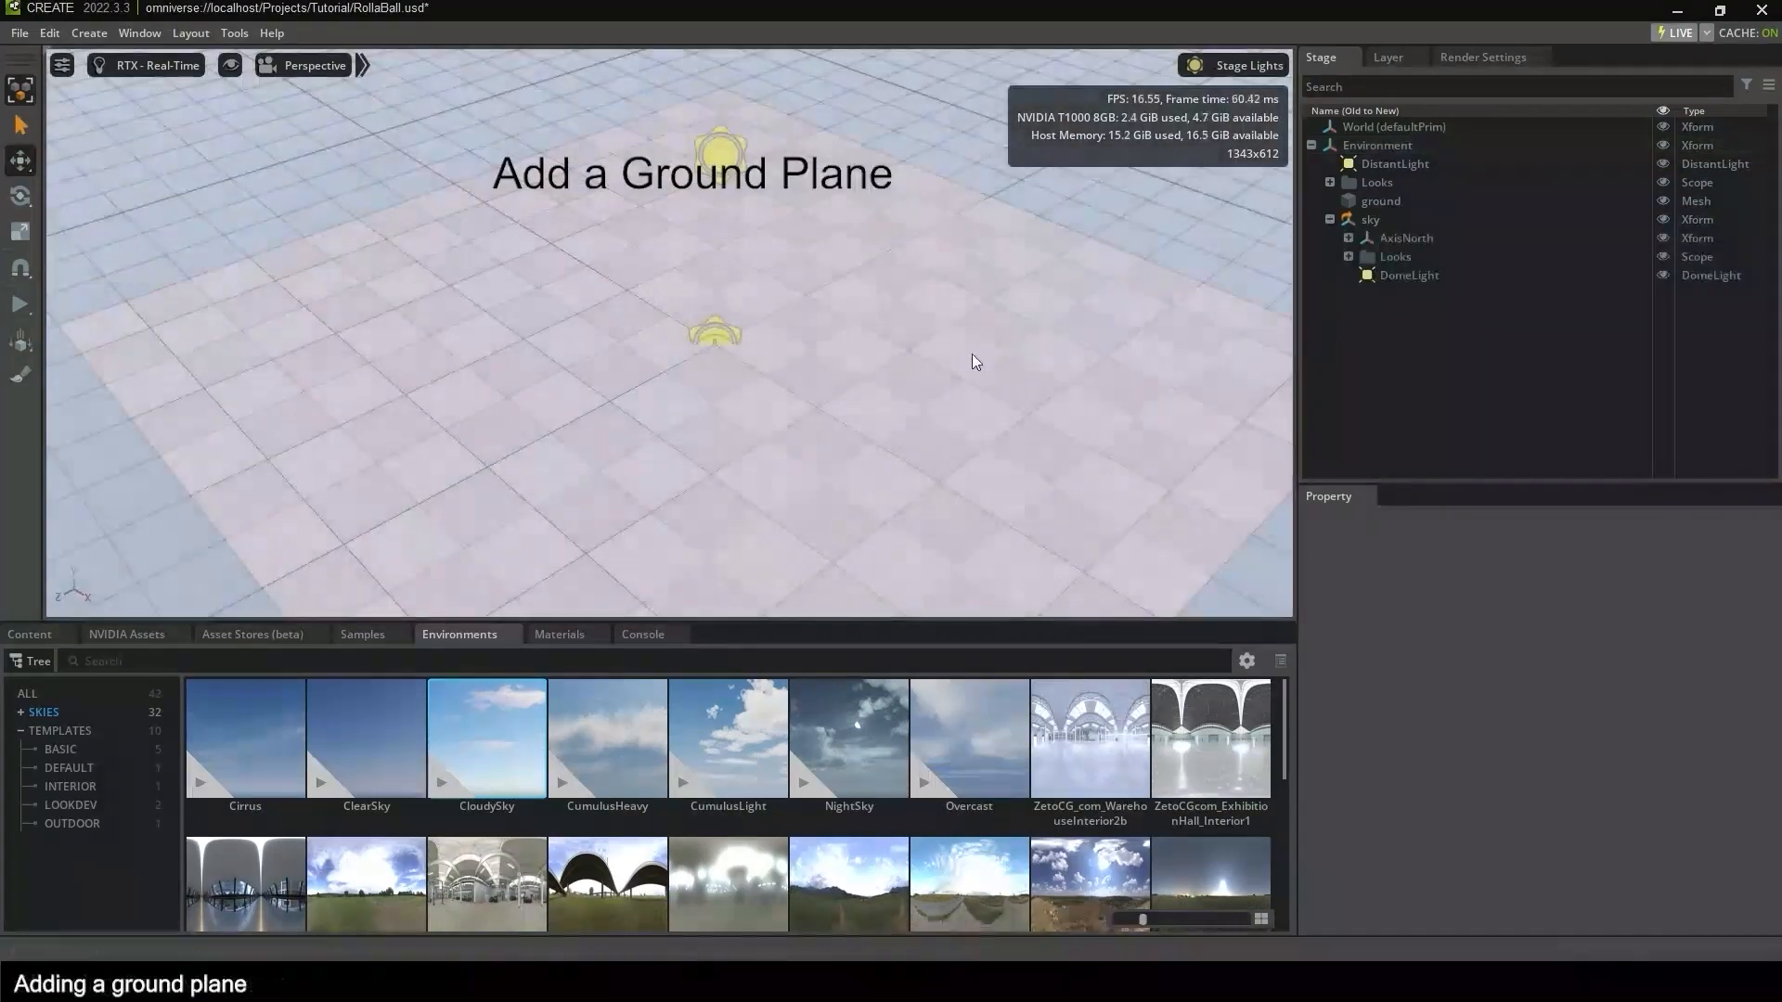
Delete the default ground mesh from the Environment group.
{"action": "left_click", "coordinate": [1448, 199]}
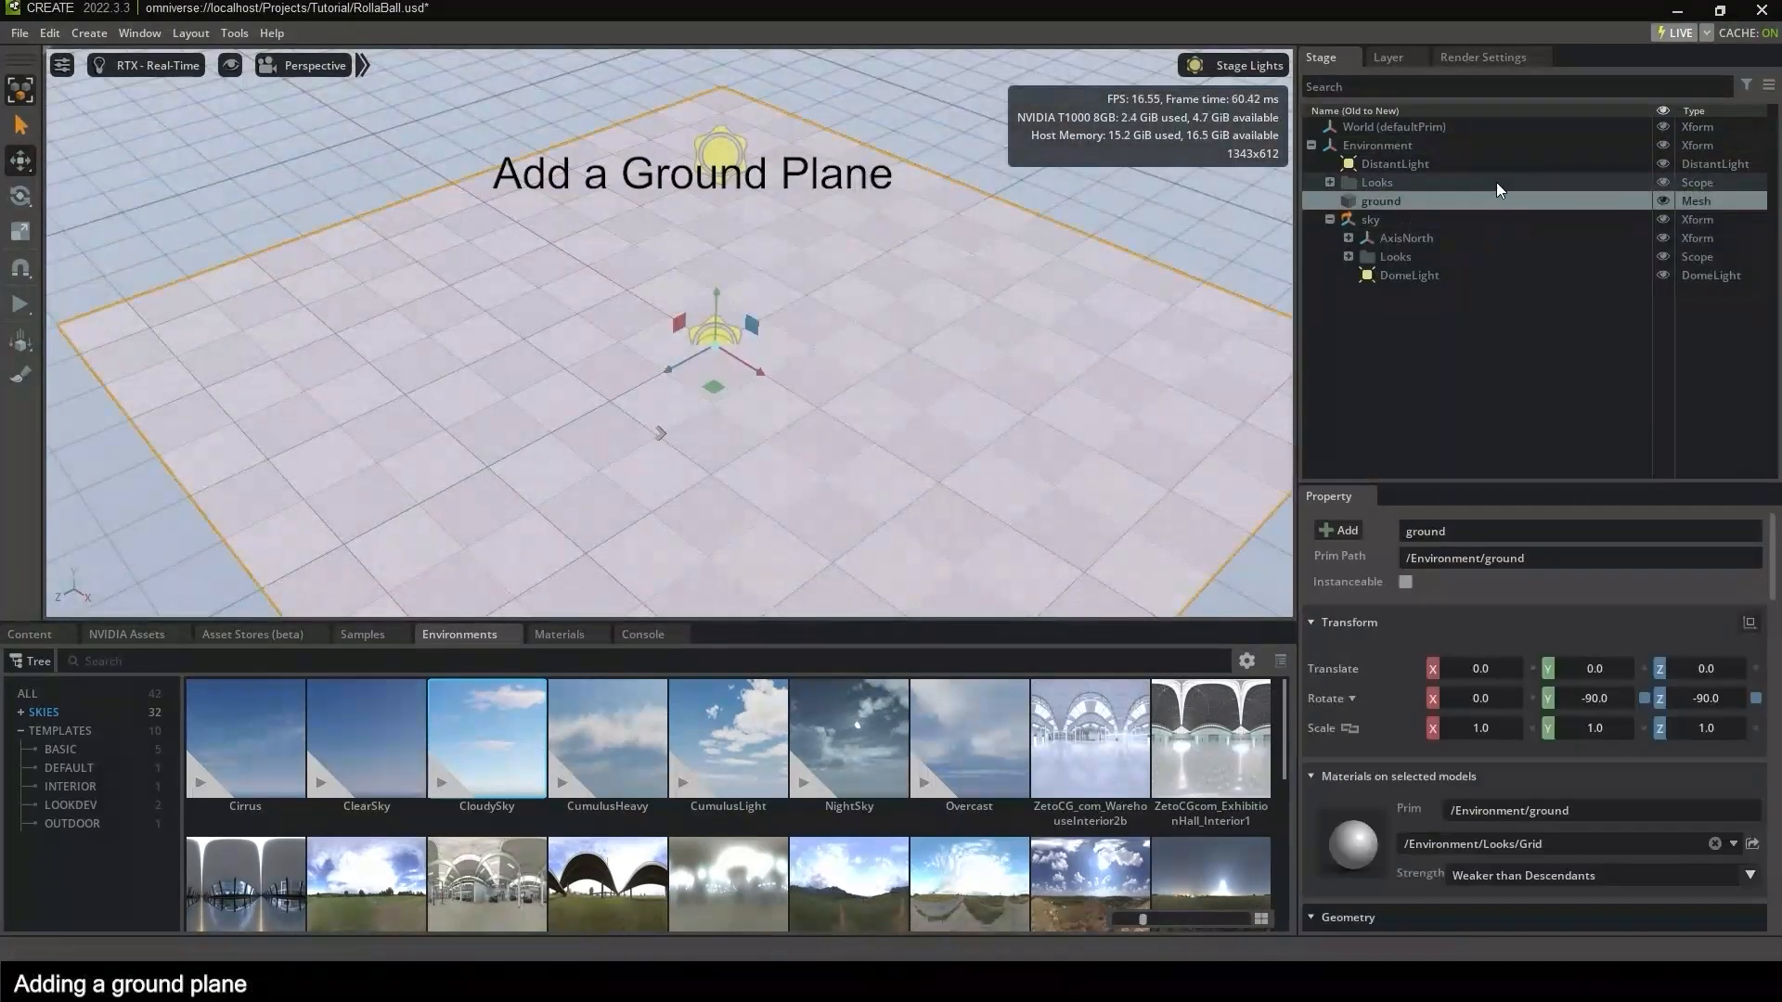
{"action": "right_click", "coordinate": [1468, 200]}
{"action": "left_click", "coordinate": [1545, 348]}
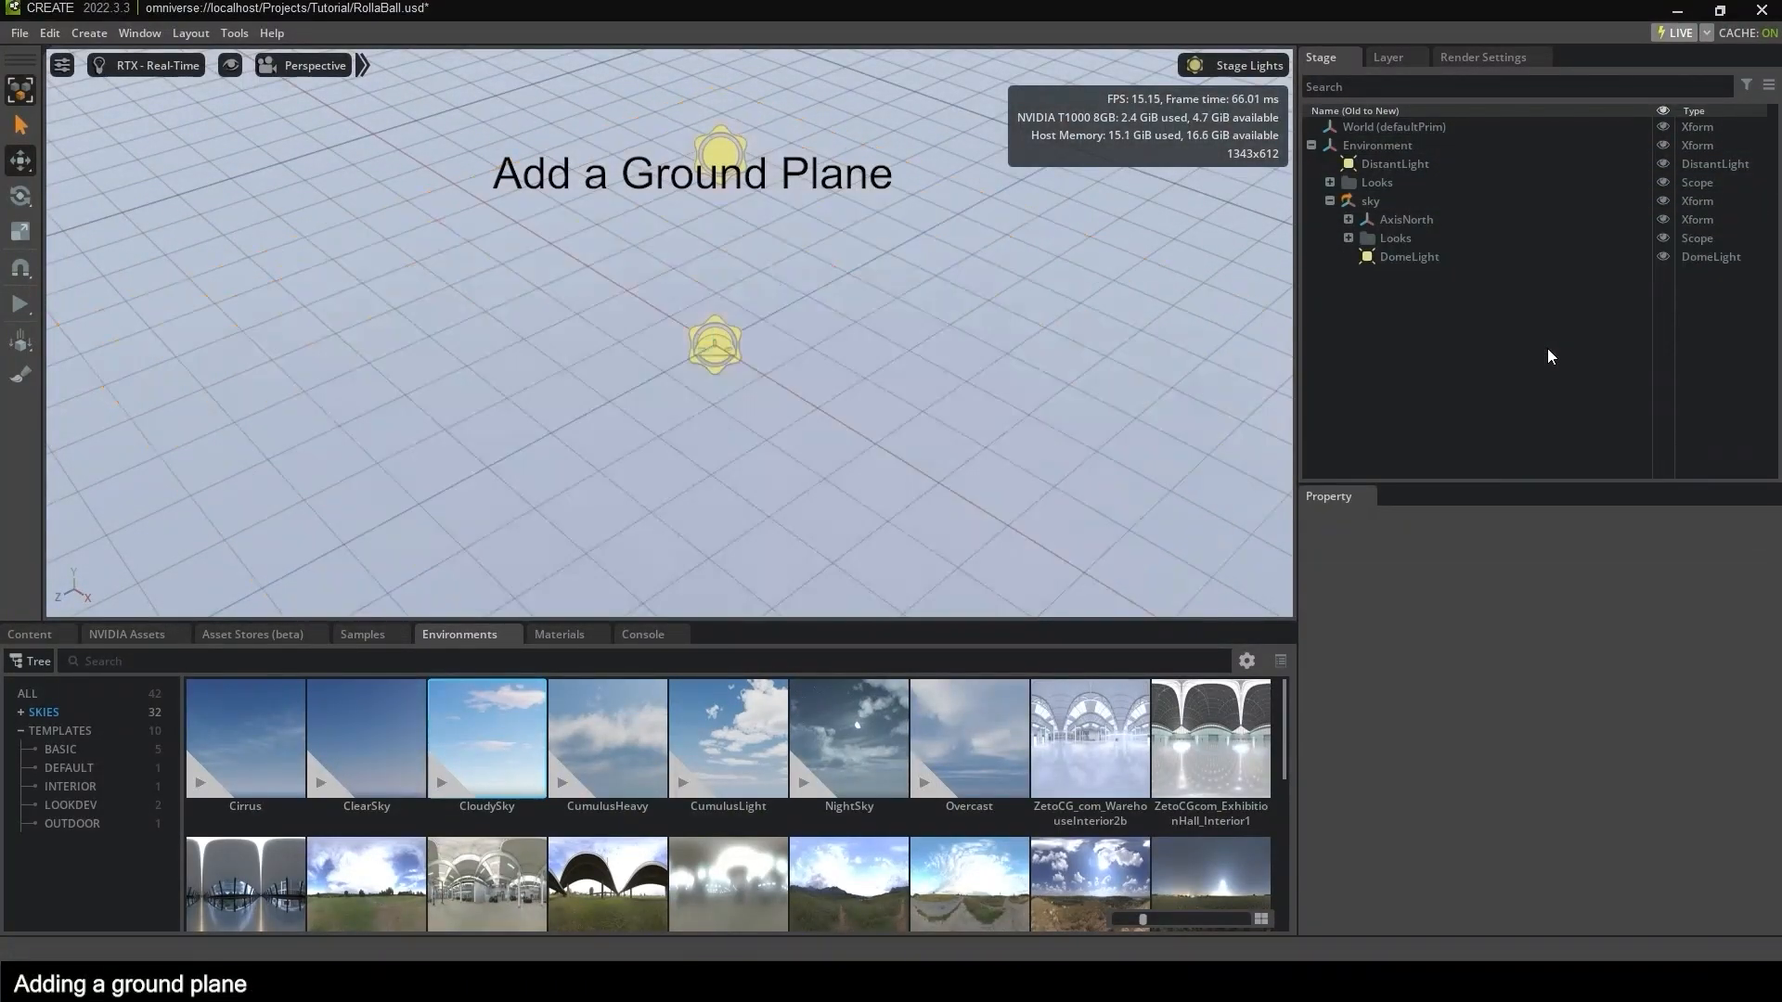
Shrink the asset browser to enlarge the viewport, and create a plane mesh in the stage.
{"action": "middle_click_drag", "start_coordinate": [767, 426], "coordinate": [703, 648]}
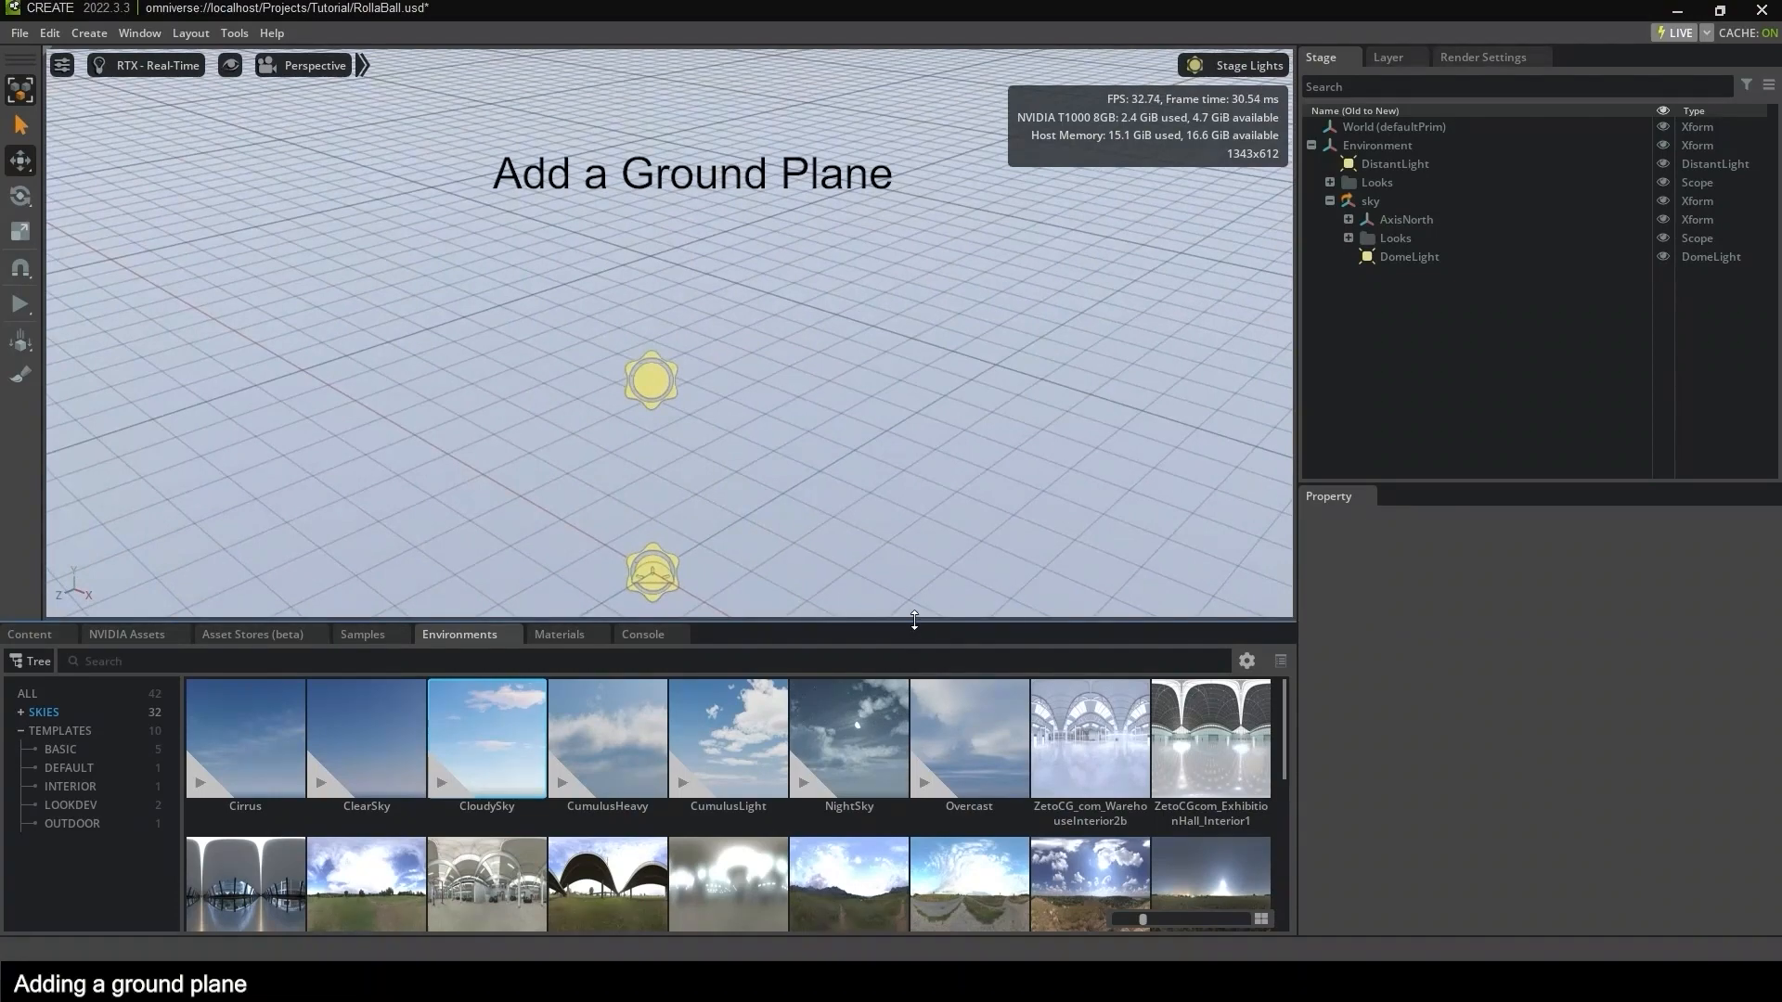
{"action": "left_click_drag", "start_coordinate": [910, 623], "coordinate": [910, 769]}
{"action": "middle_click_drag", "start_coordinate": [820, 552], "coordinate": [875, 378]}
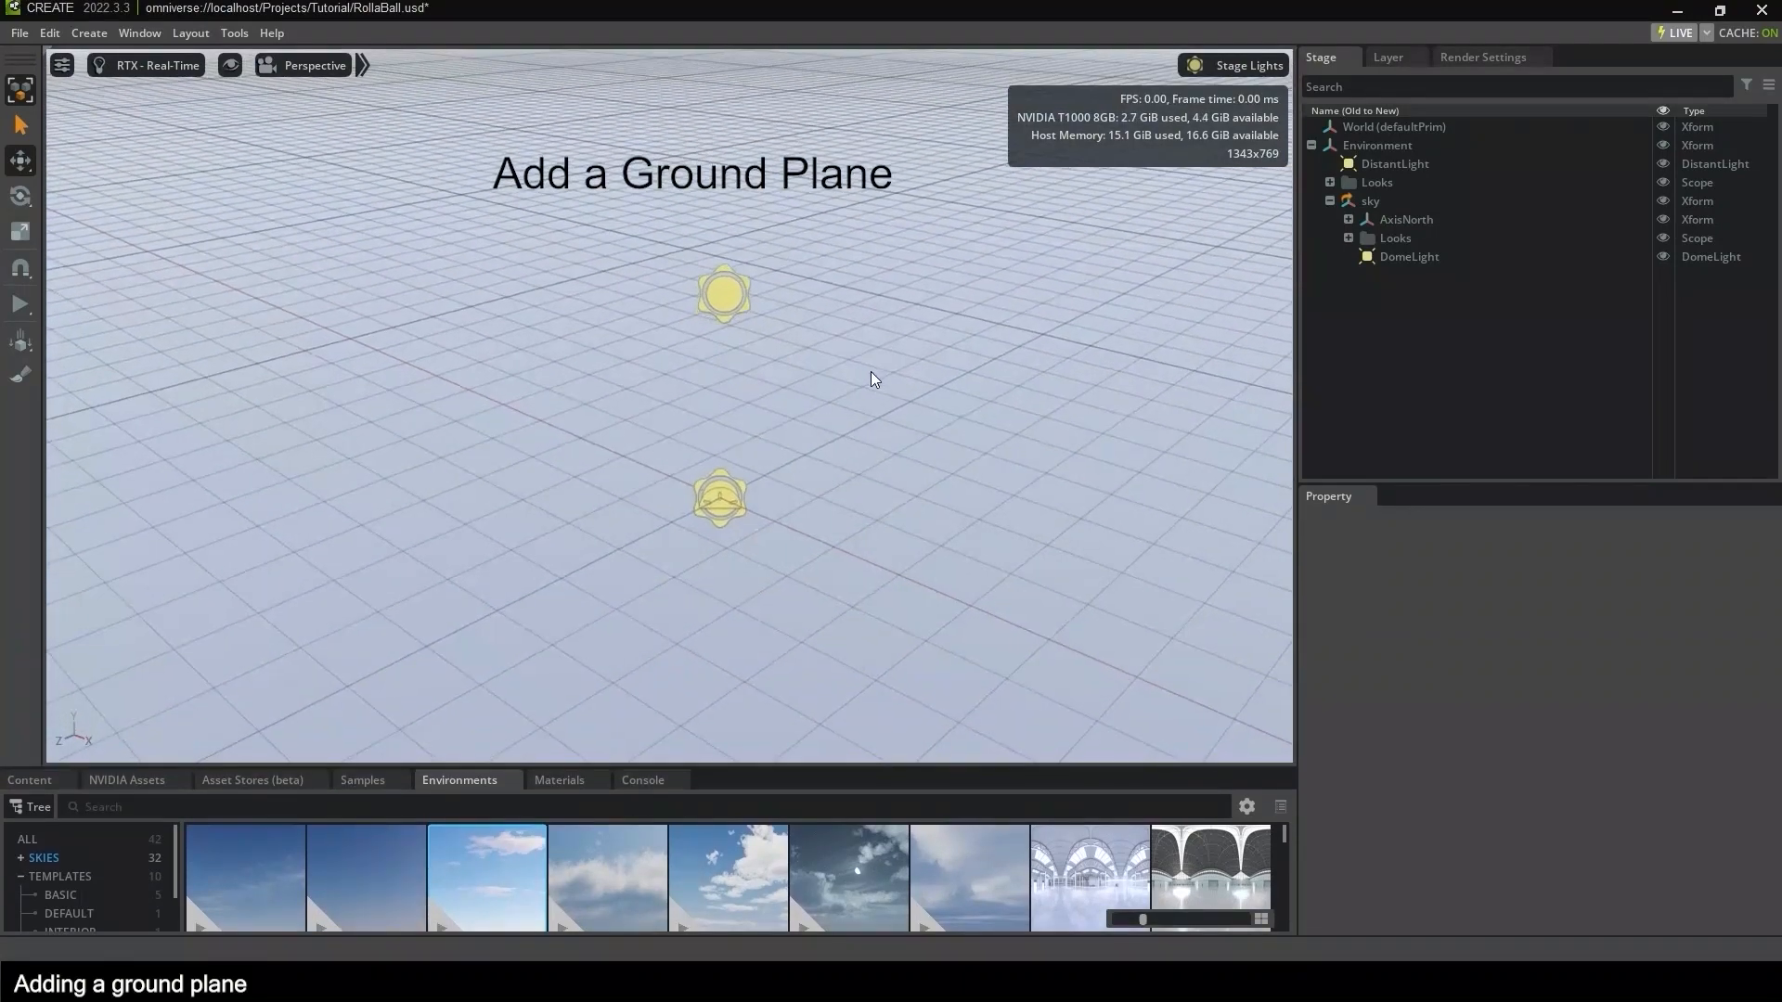
{"action": "left_click", "coordinate": [91, 34]}
{"action": "mouse_move", "coordinate": [188, 71]}
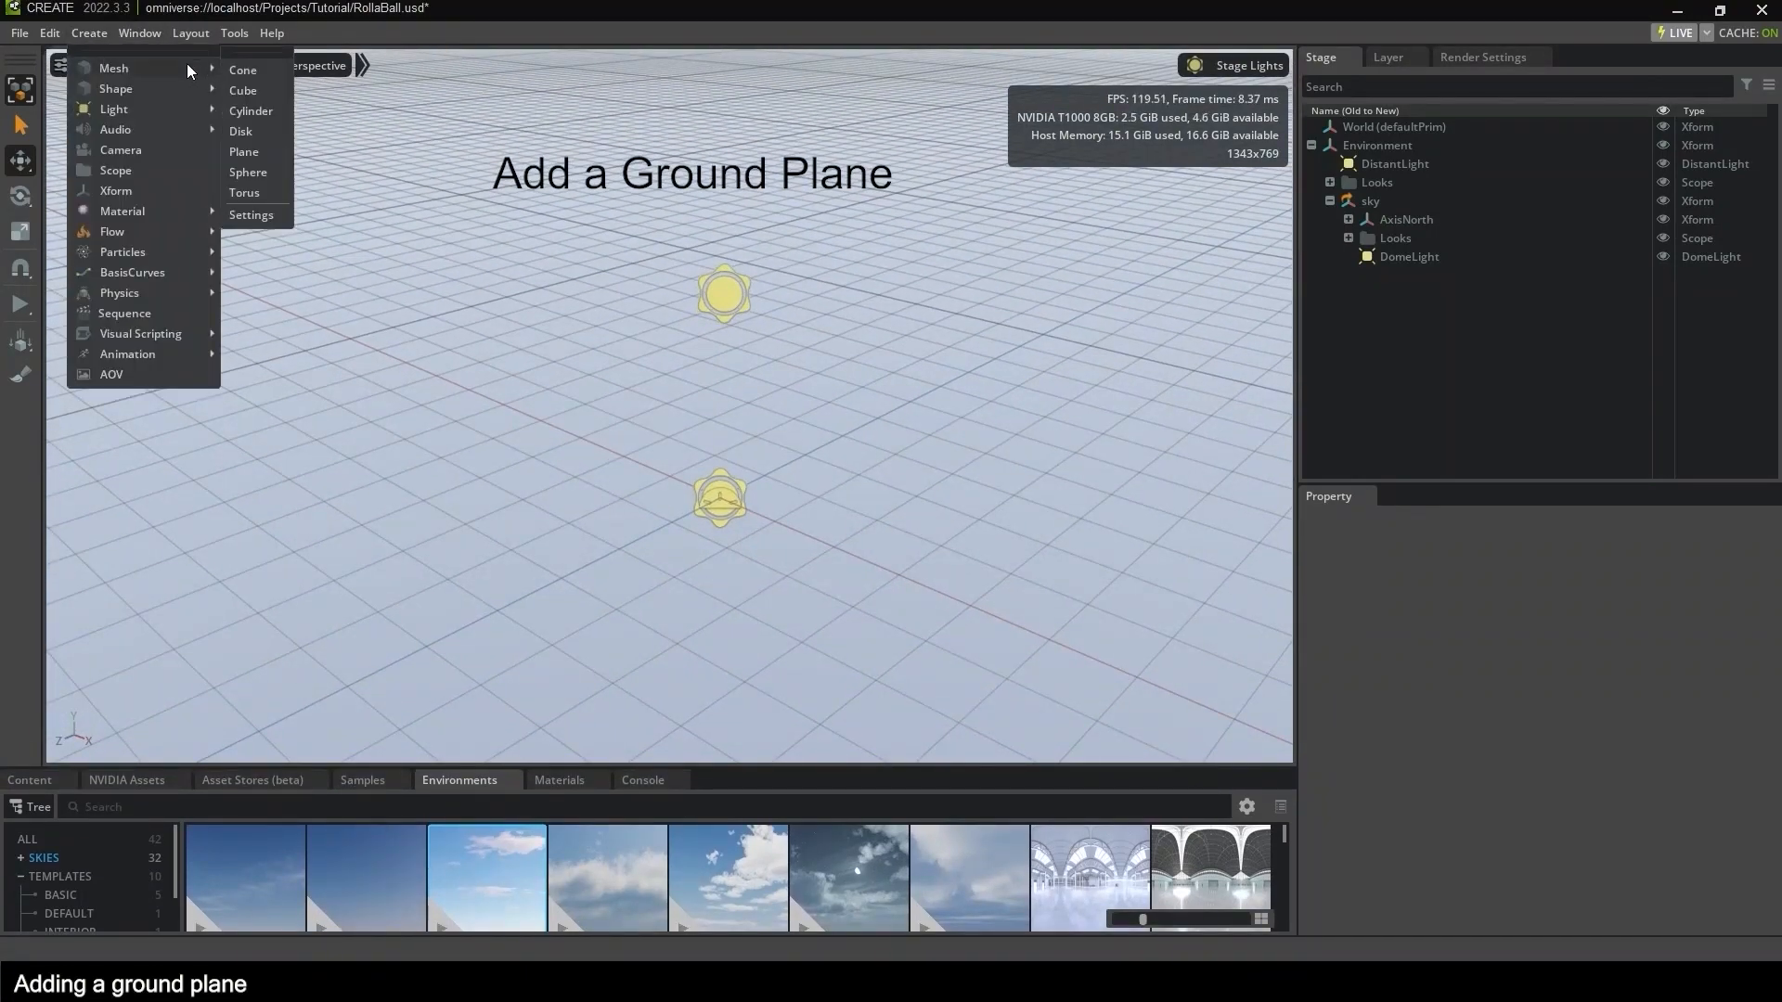
{"action": "left_click", "coordinate": [245, 152]}
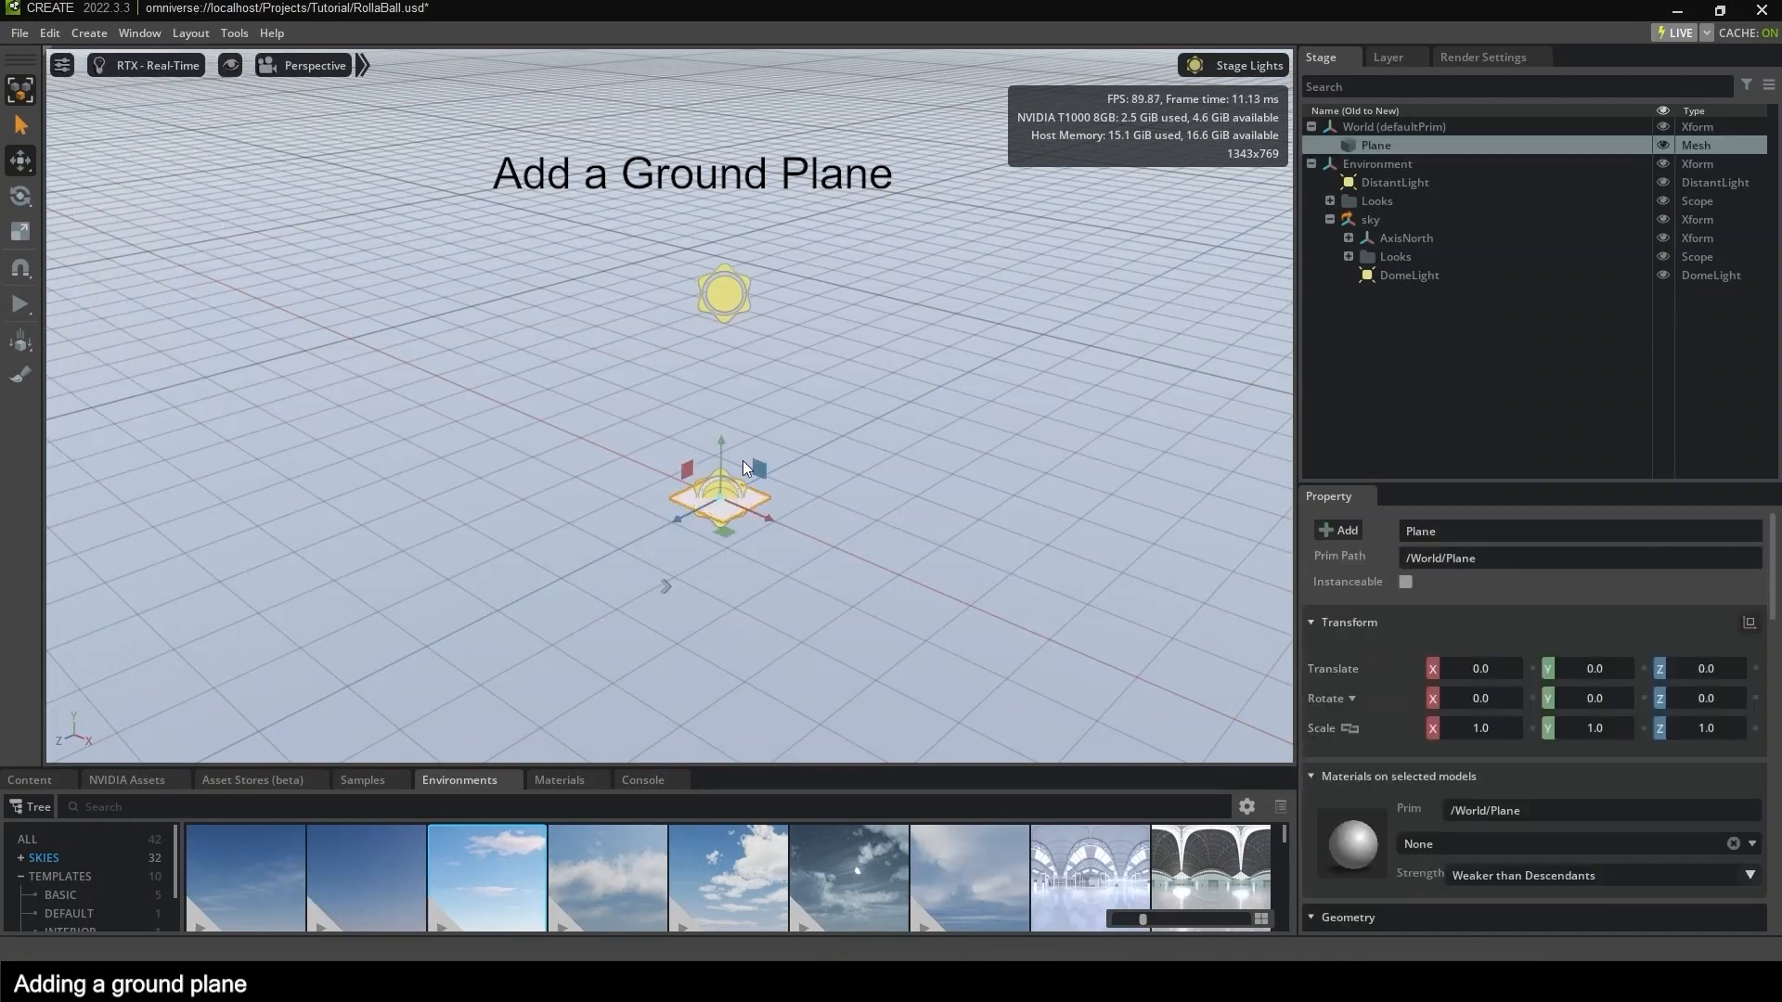
Set the plane's scale to 100 on the X, Y and Z axes.
{"action": "double_click", "coordinate": [1481, 730]}
{"action": "type", "text": "100"}
{"action": "key", "text": "Tab"}
{"action": "type", "text": "100"}
{"action": "key", "text": "Tab"}
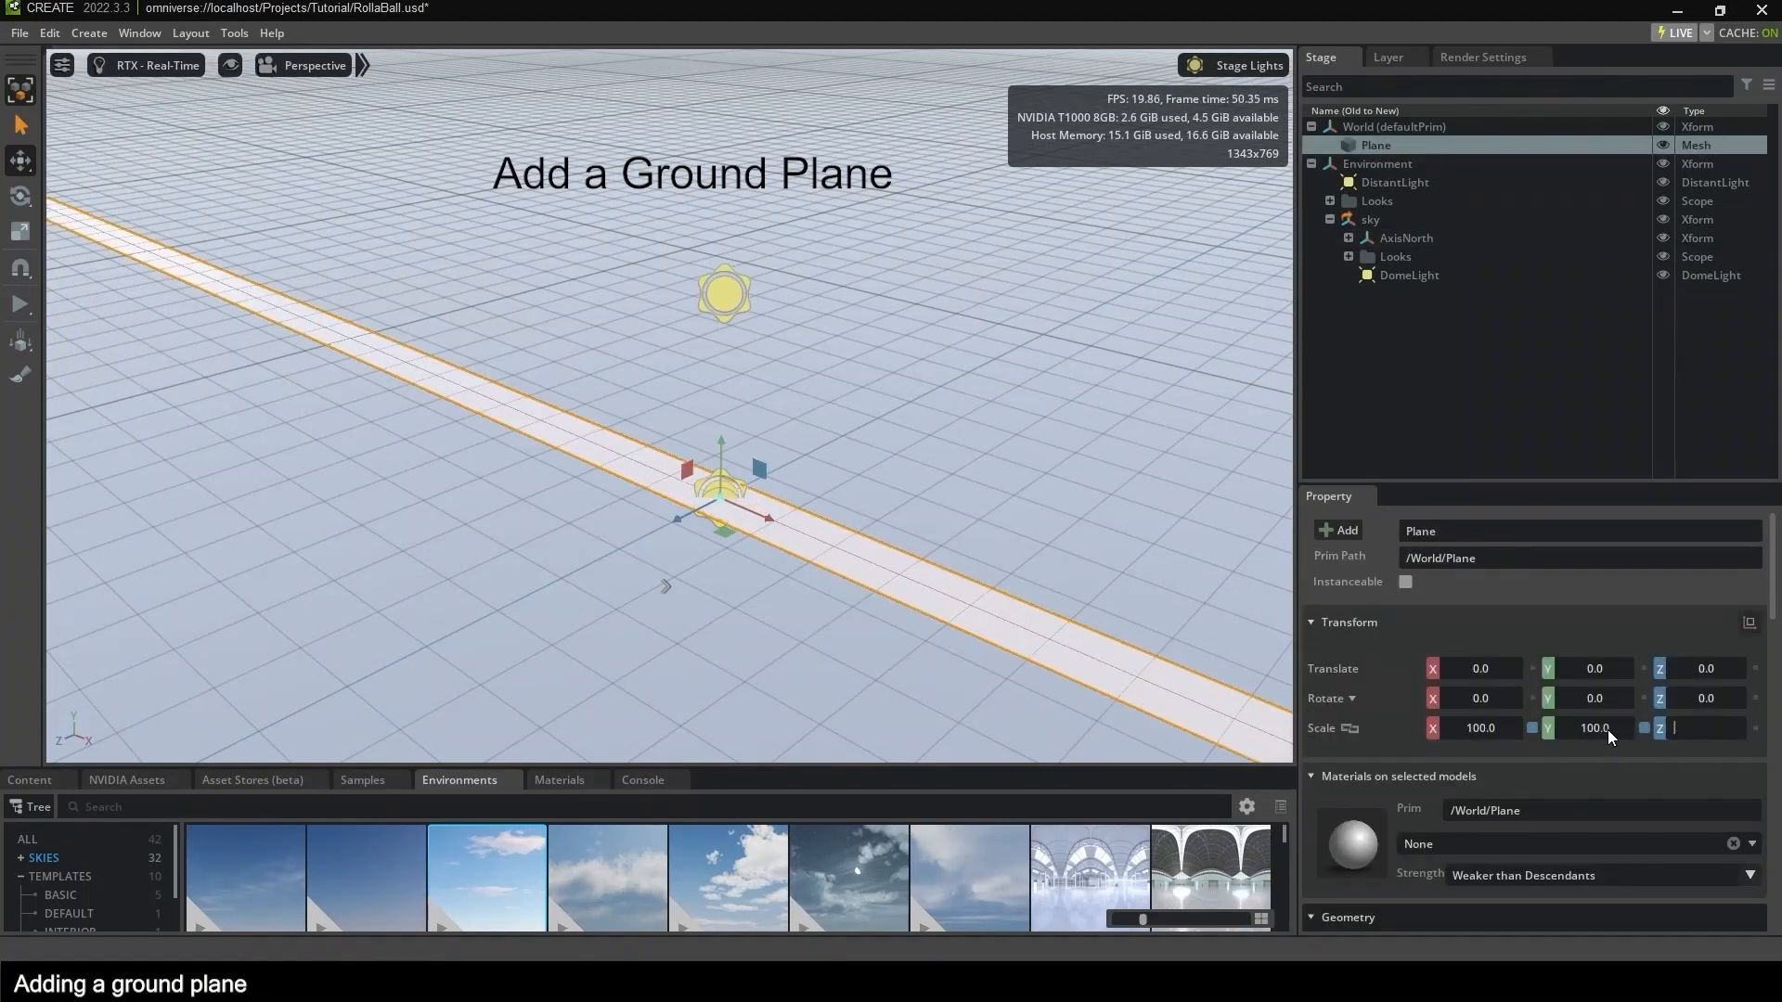
{"action": "type", "text": "100"}
{"action": "key", "text": "Return"}
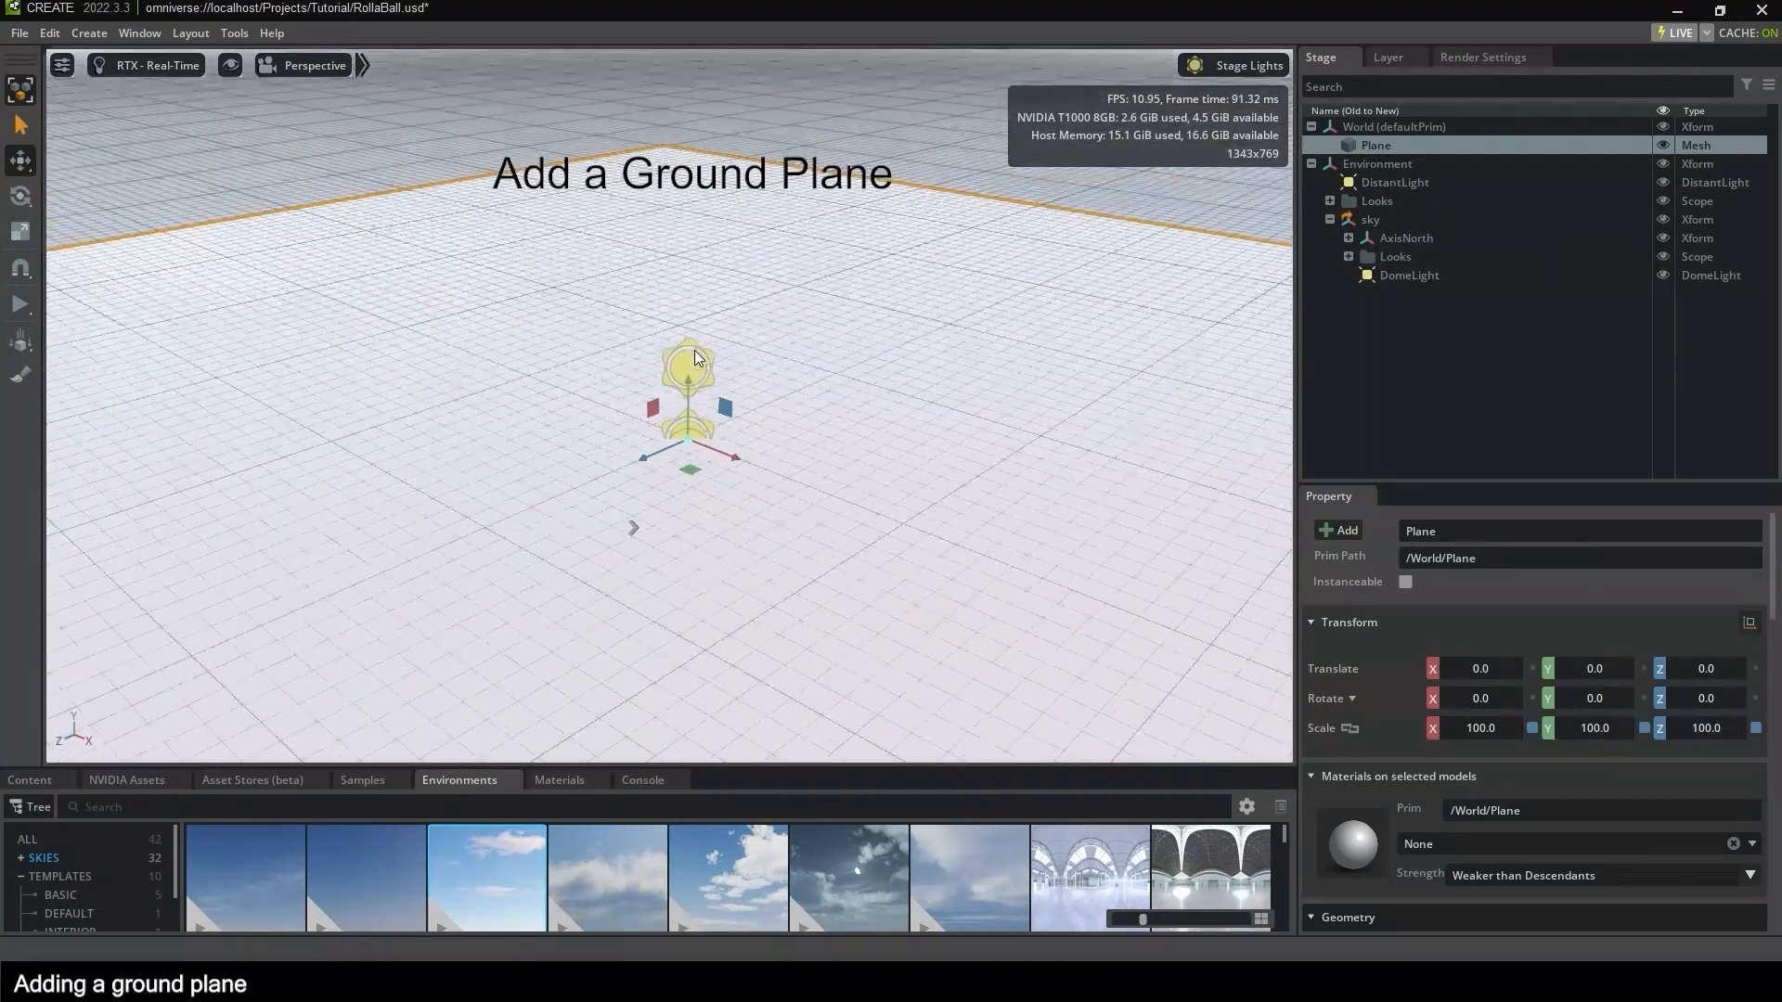
Set the plane's scale to 10 on the X, Y and Z axes.
{"action": "double_click", "coordinate": [1506, 731]}
{"action": "type", "text": "10"}
{"action": "key", "text": "Tab"}
{"action": "type", "text": "10"}
{"action": "key", "text": "Tab"}
{"action": "type", "text": "10"}
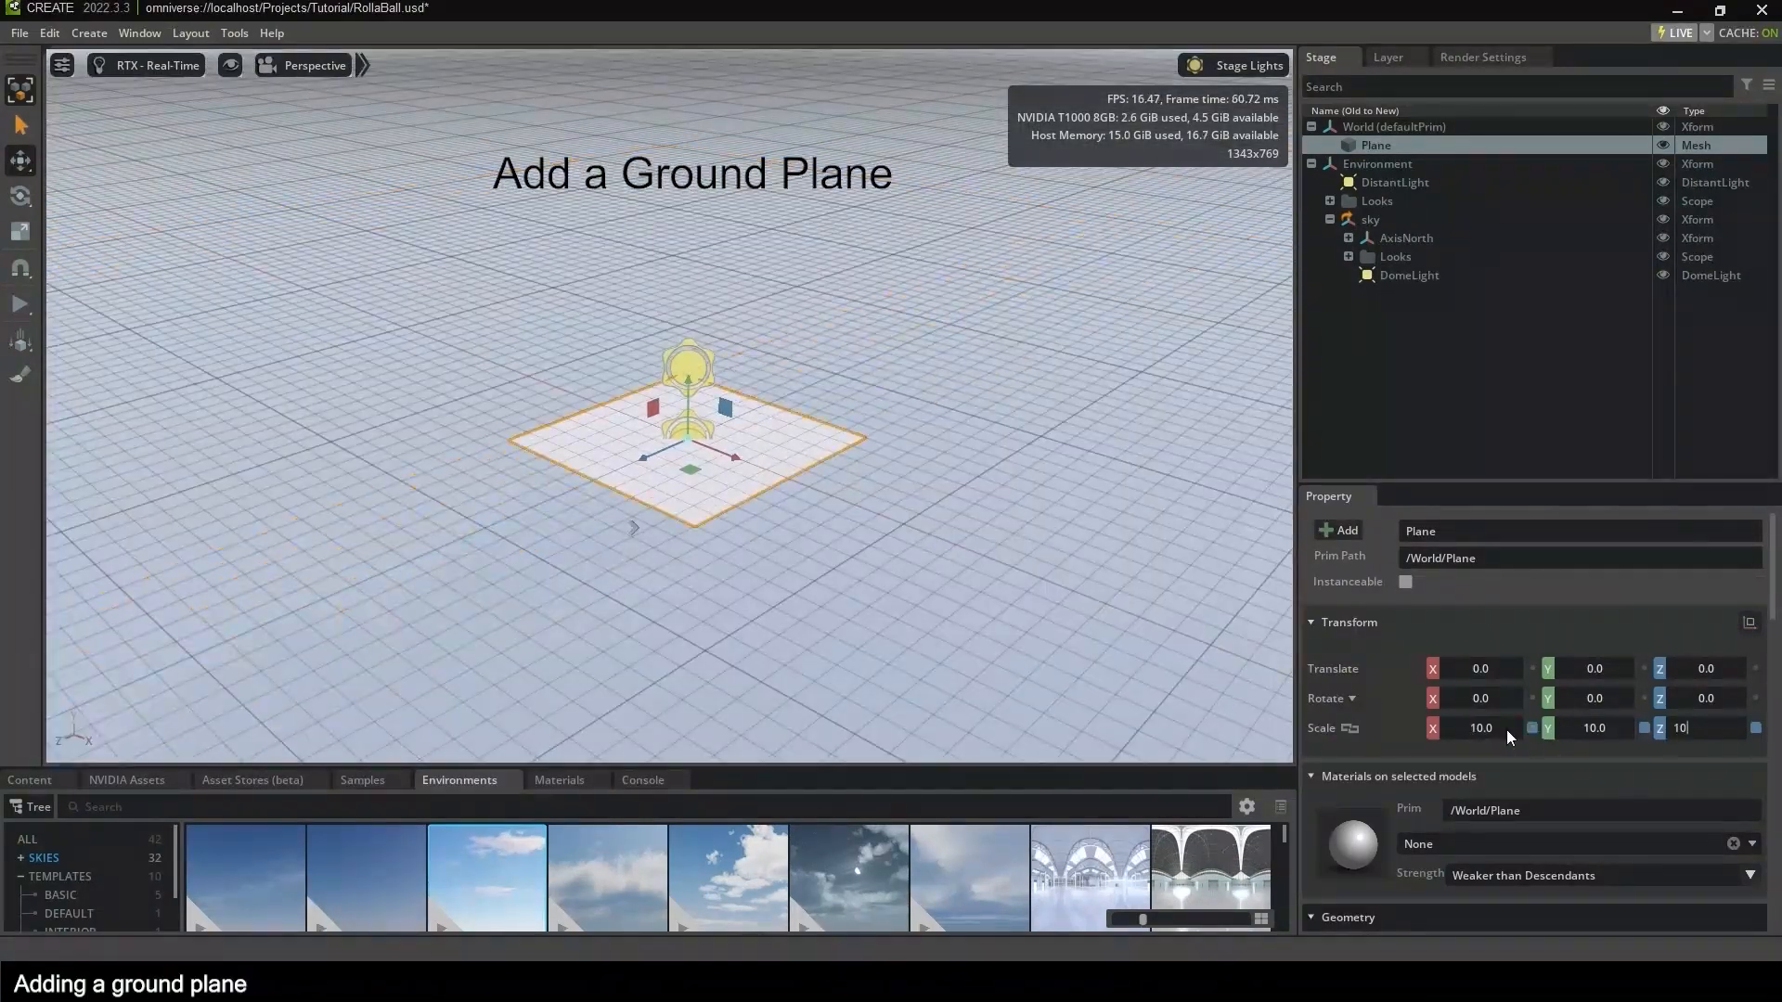
{"action": "key", "text": "Return"}
Deselect the plane and hide the grid in the viewport.
{"action": "left_click", "coordinate": [761, 601]}
{"action": "scroll", "coordinate": [718, 437], "scroll_direction": "up", "scroll_amount": 5}
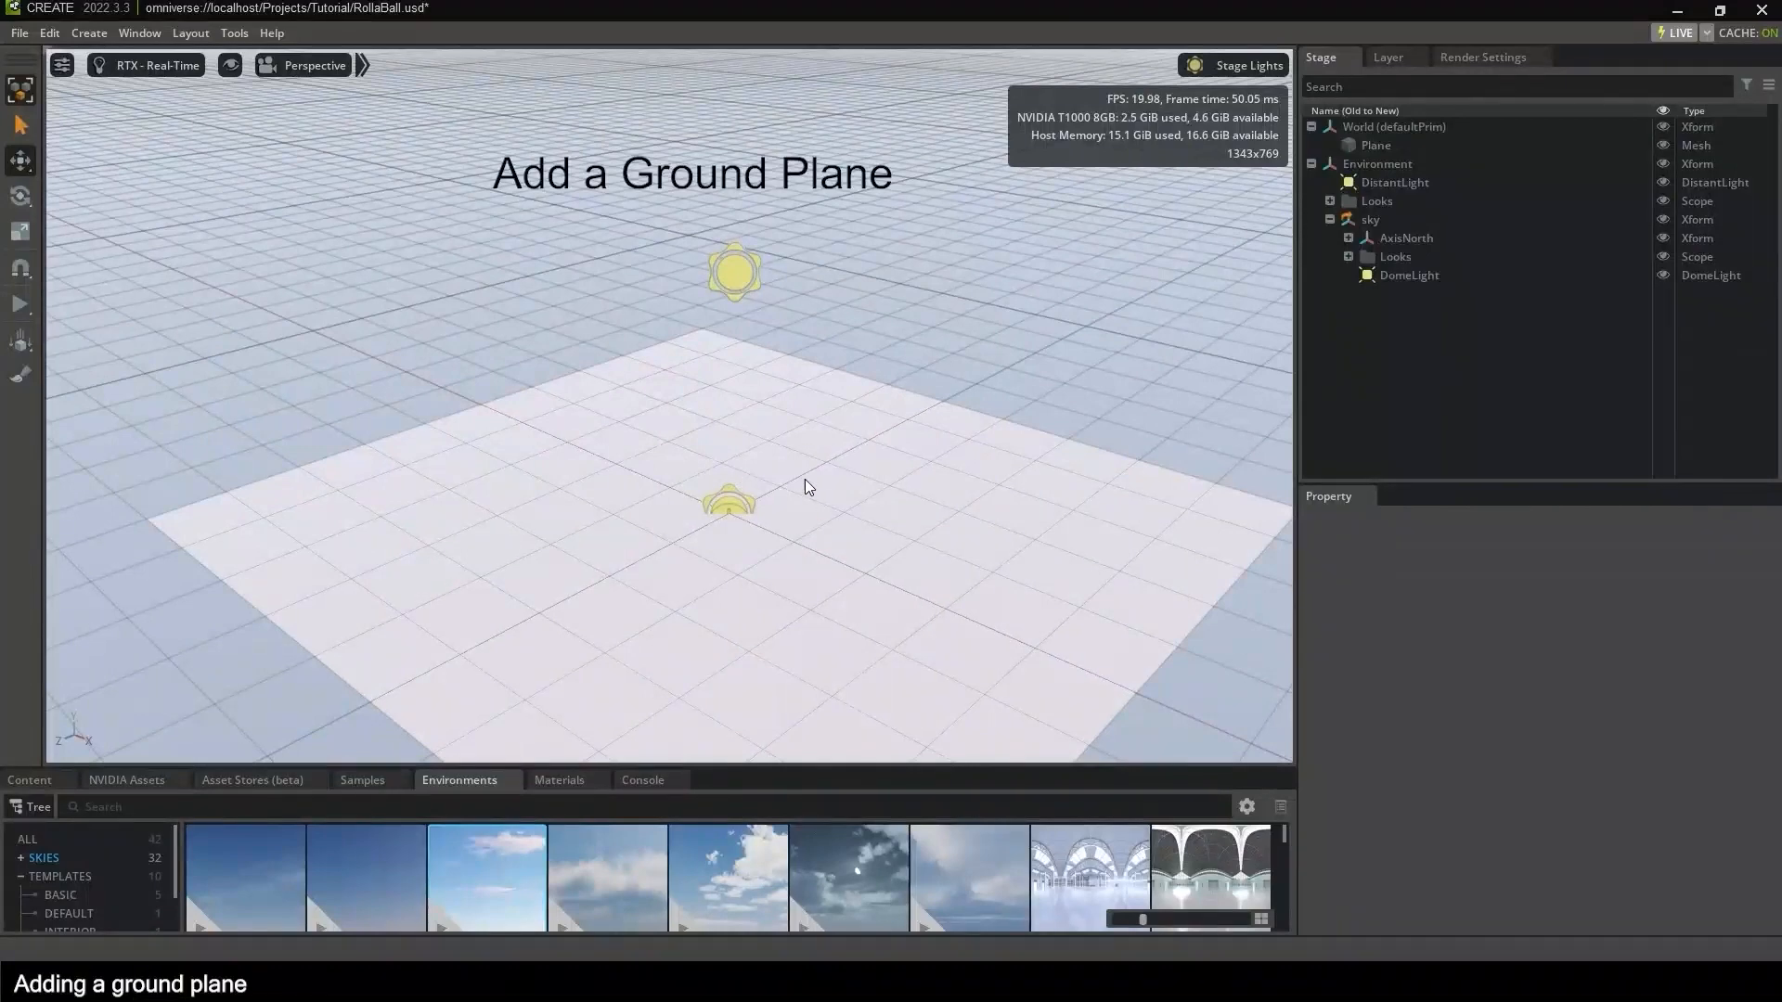
{"action": "middle_click_drag", "start_coordinate": [804, 479], "coordinate": [769, 441]}
{"action": "left_click", "coordinate": [230, 65]}
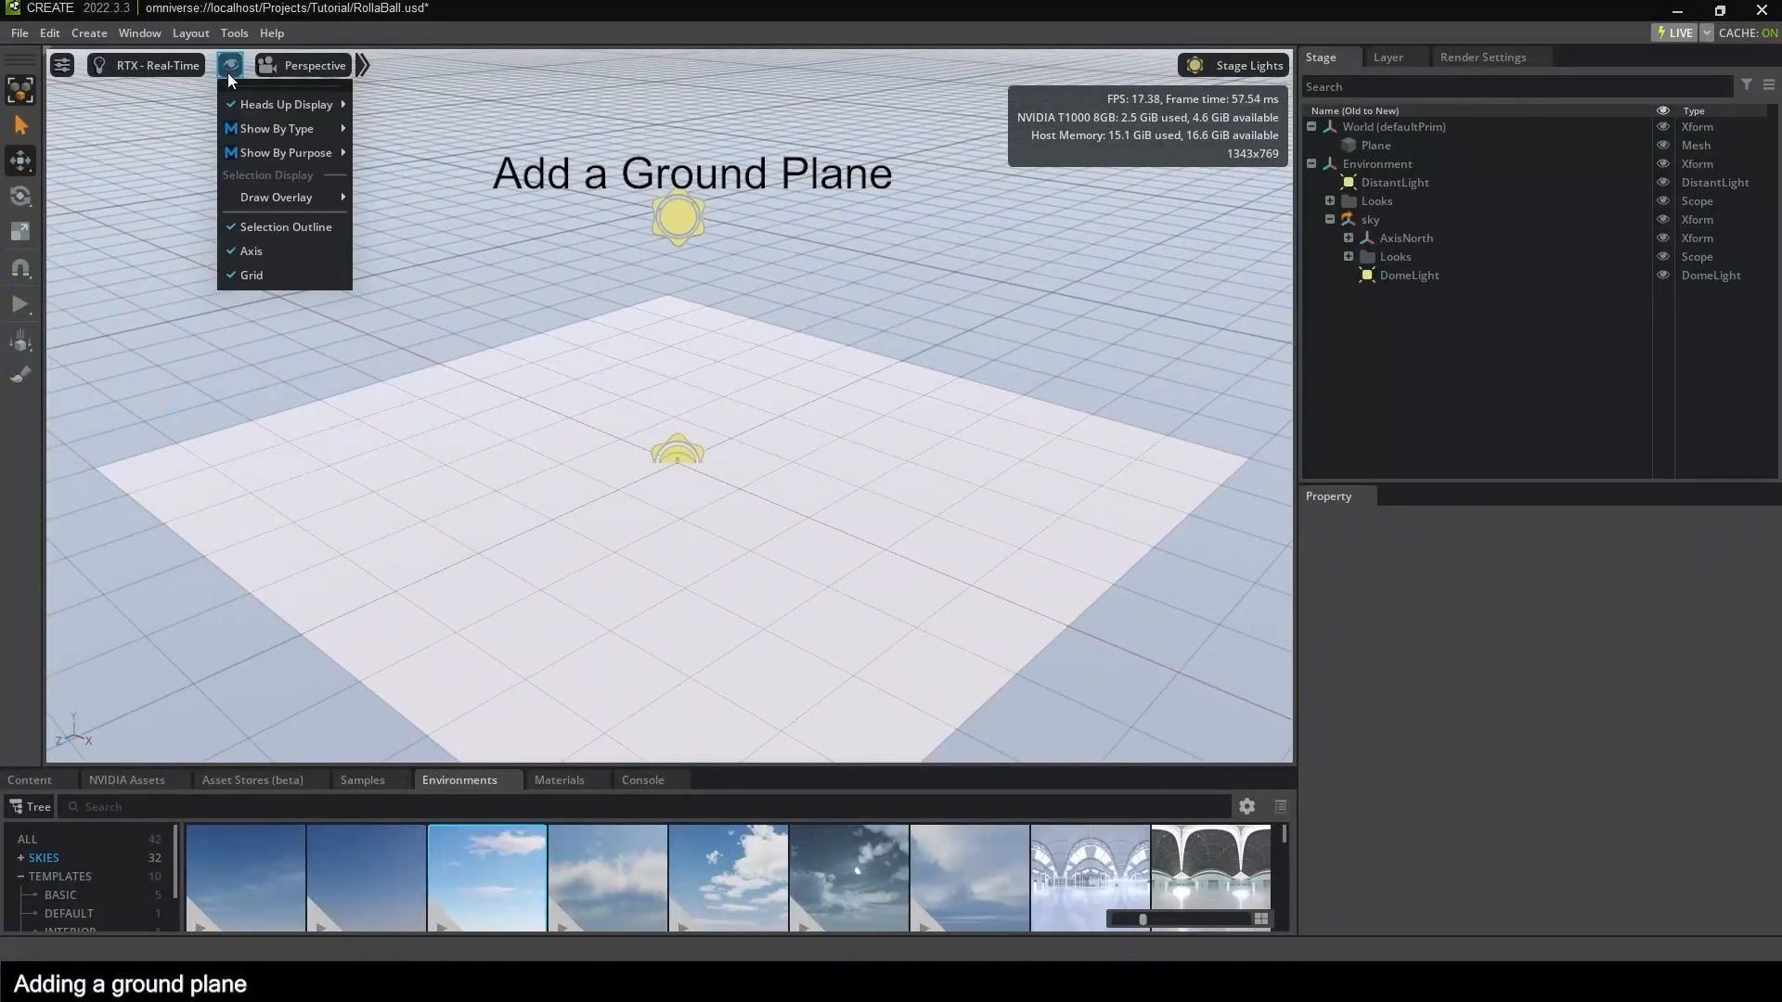
{"action": "left_click", "coordinate": [272, 277]}
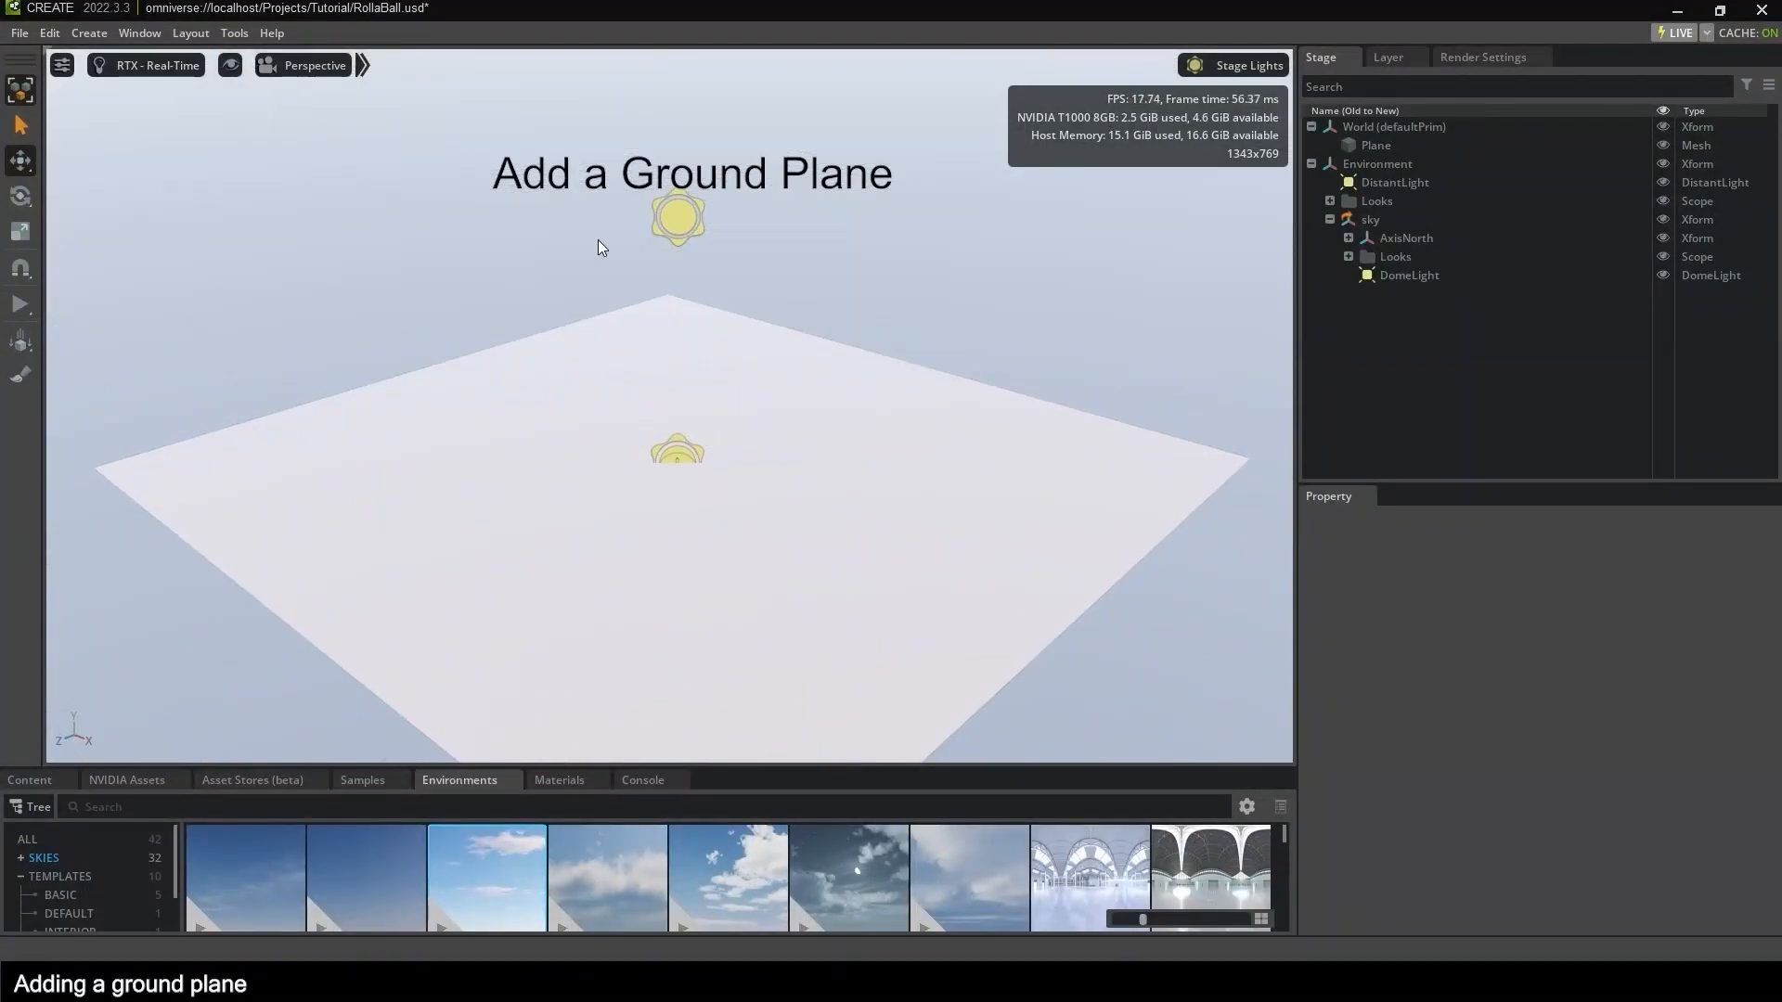
Turn off the display of light icons in the viewport and clear the selection.
{"action": "left_click", "coordinate": [1660, 278]}
{"action": "left_click", "coordinate": [240, 65]}
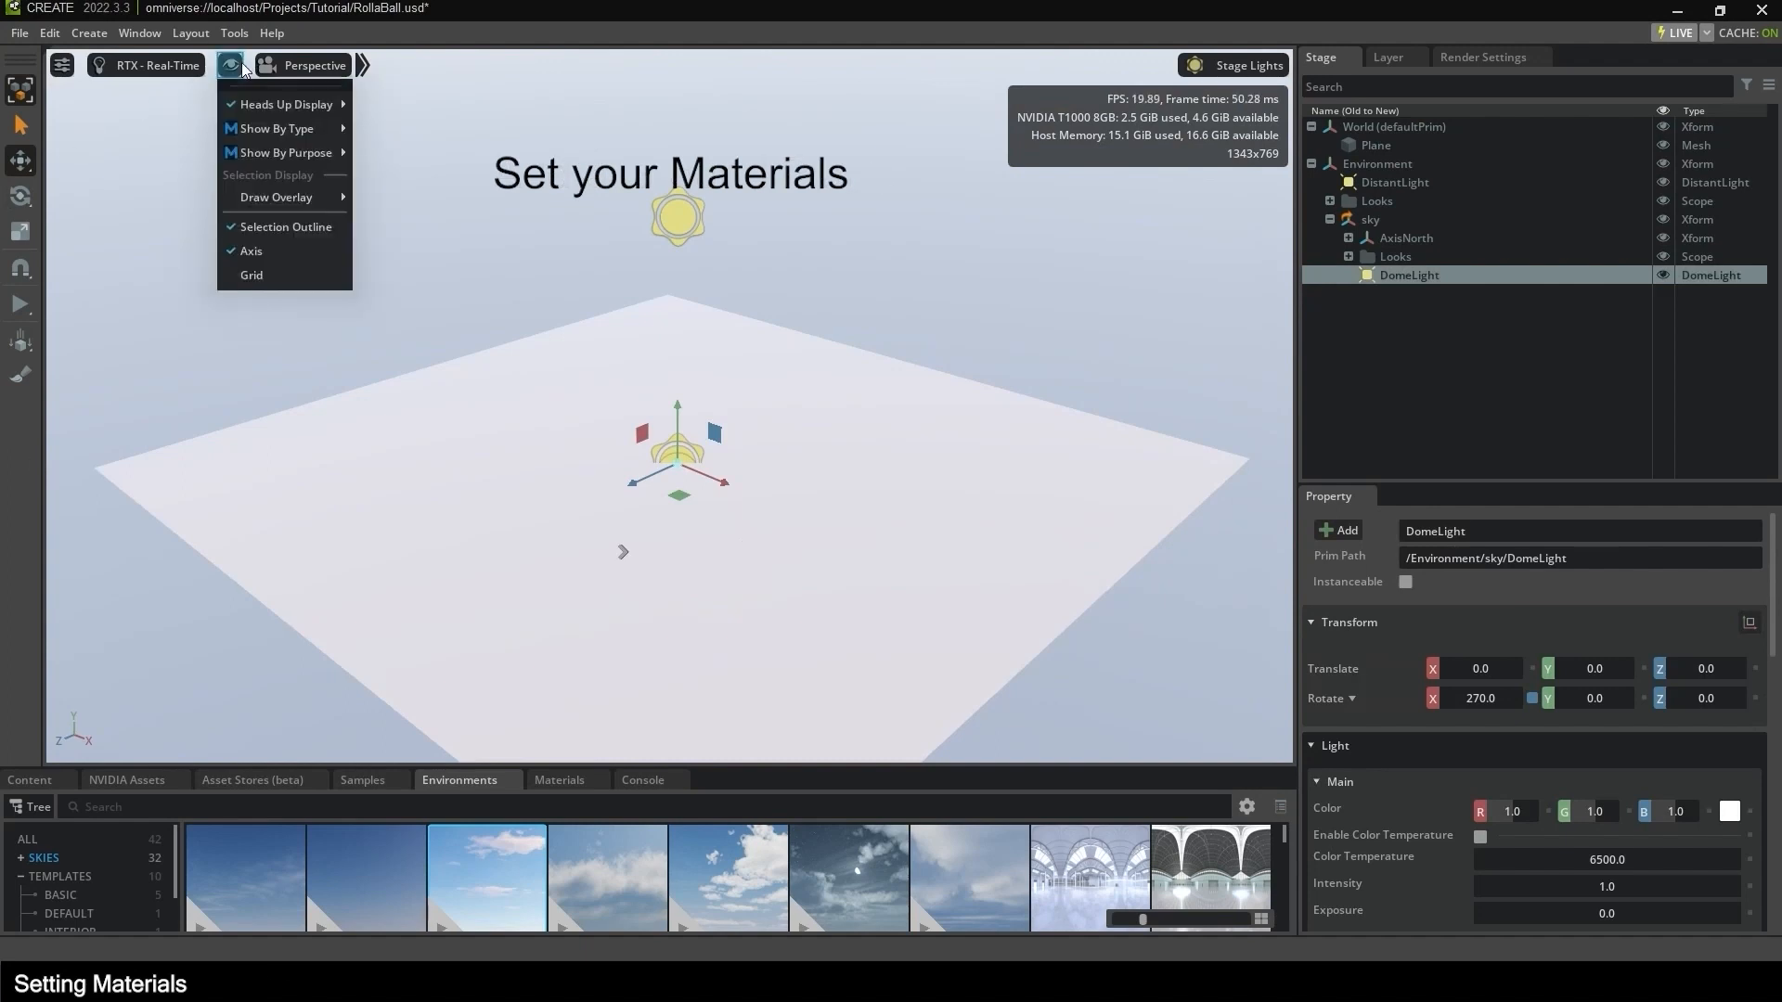
{"action": "mouse_move", "coordinate": [250, 126]}
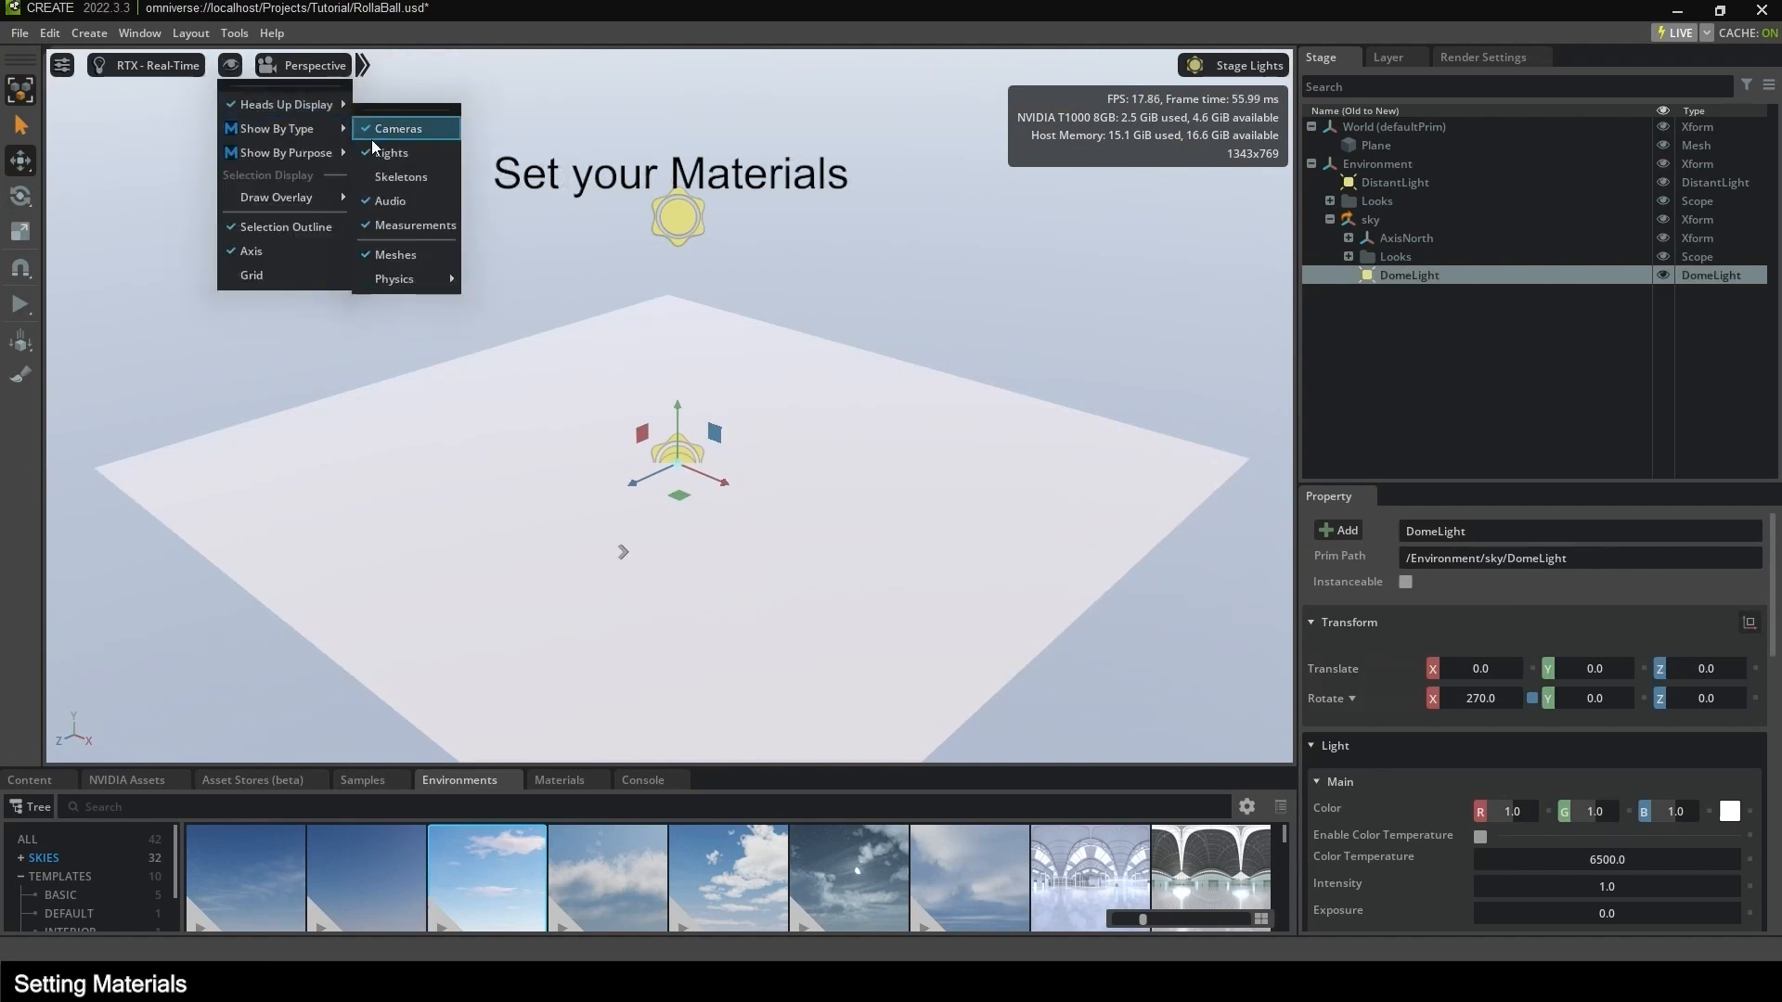
{"action": "left_click", "coordinate": [391, 152]}
{"action": "left_click", "coordinate": [670, 161]}
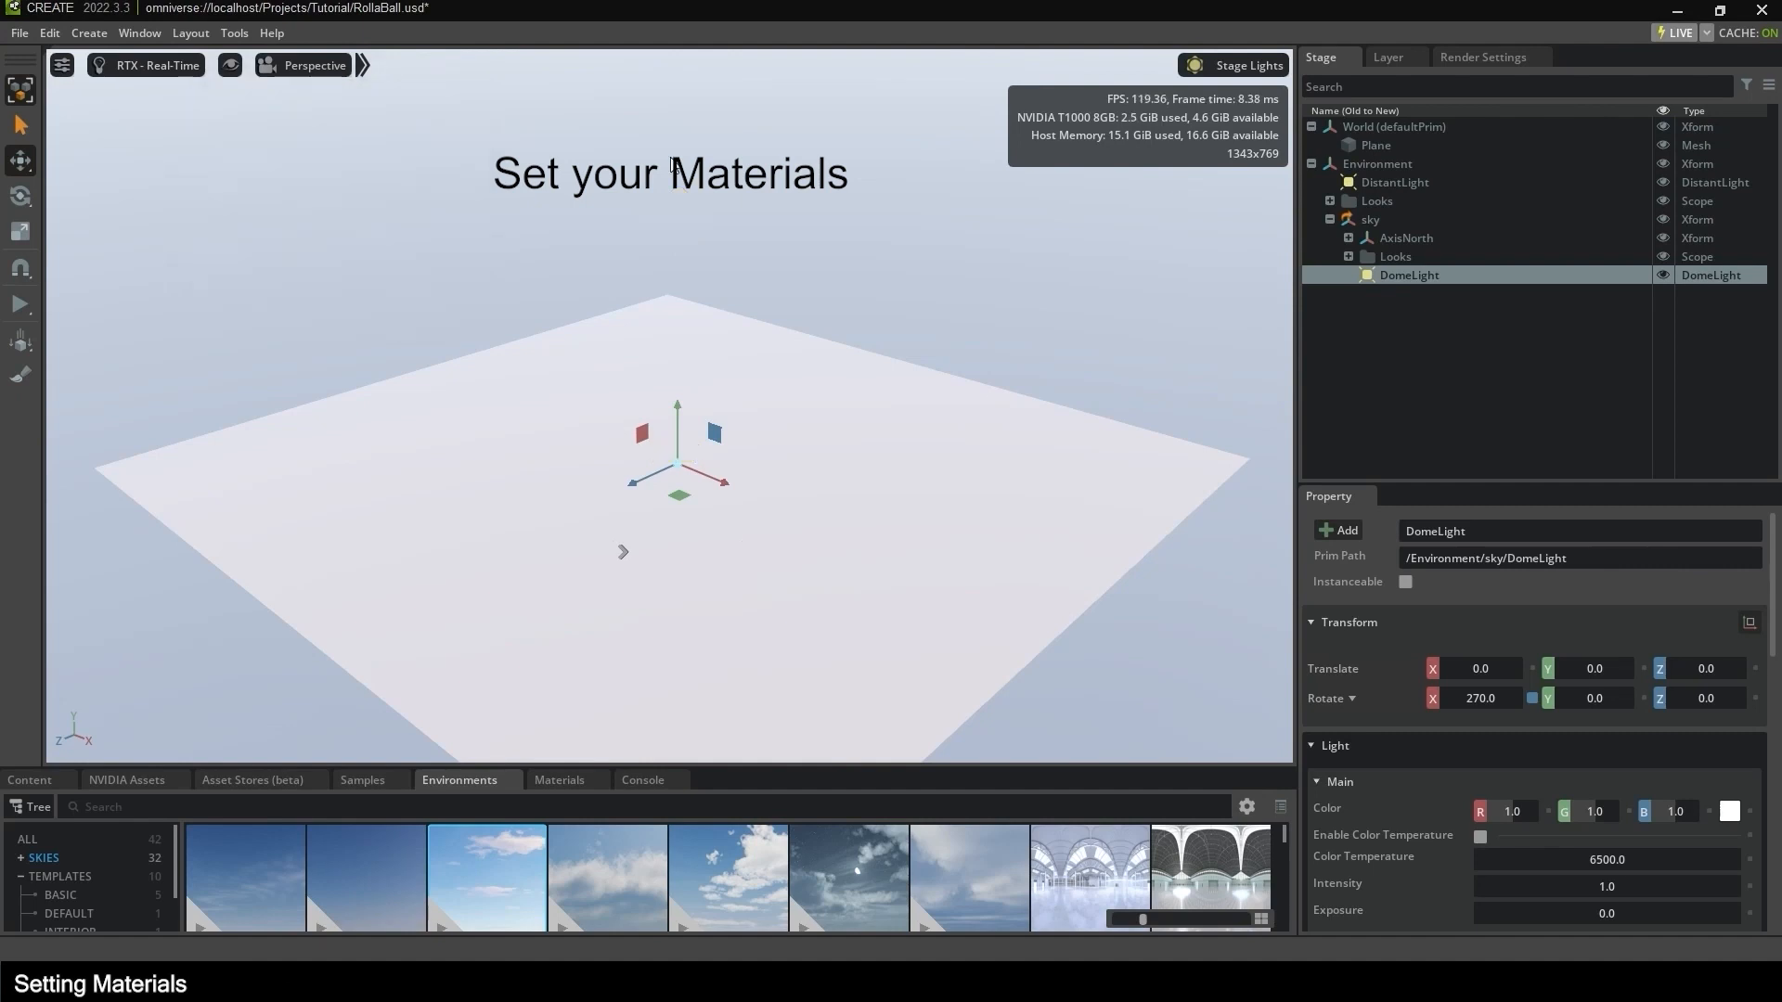
{"action": "left_click", "coordinate": [573, 154]}
Collapse the Environment group and rename the plane mesh as Ground.
{"action": "middle_click_drag", "start_coordinate": [798, 358], "coordinate": [815, 306]}
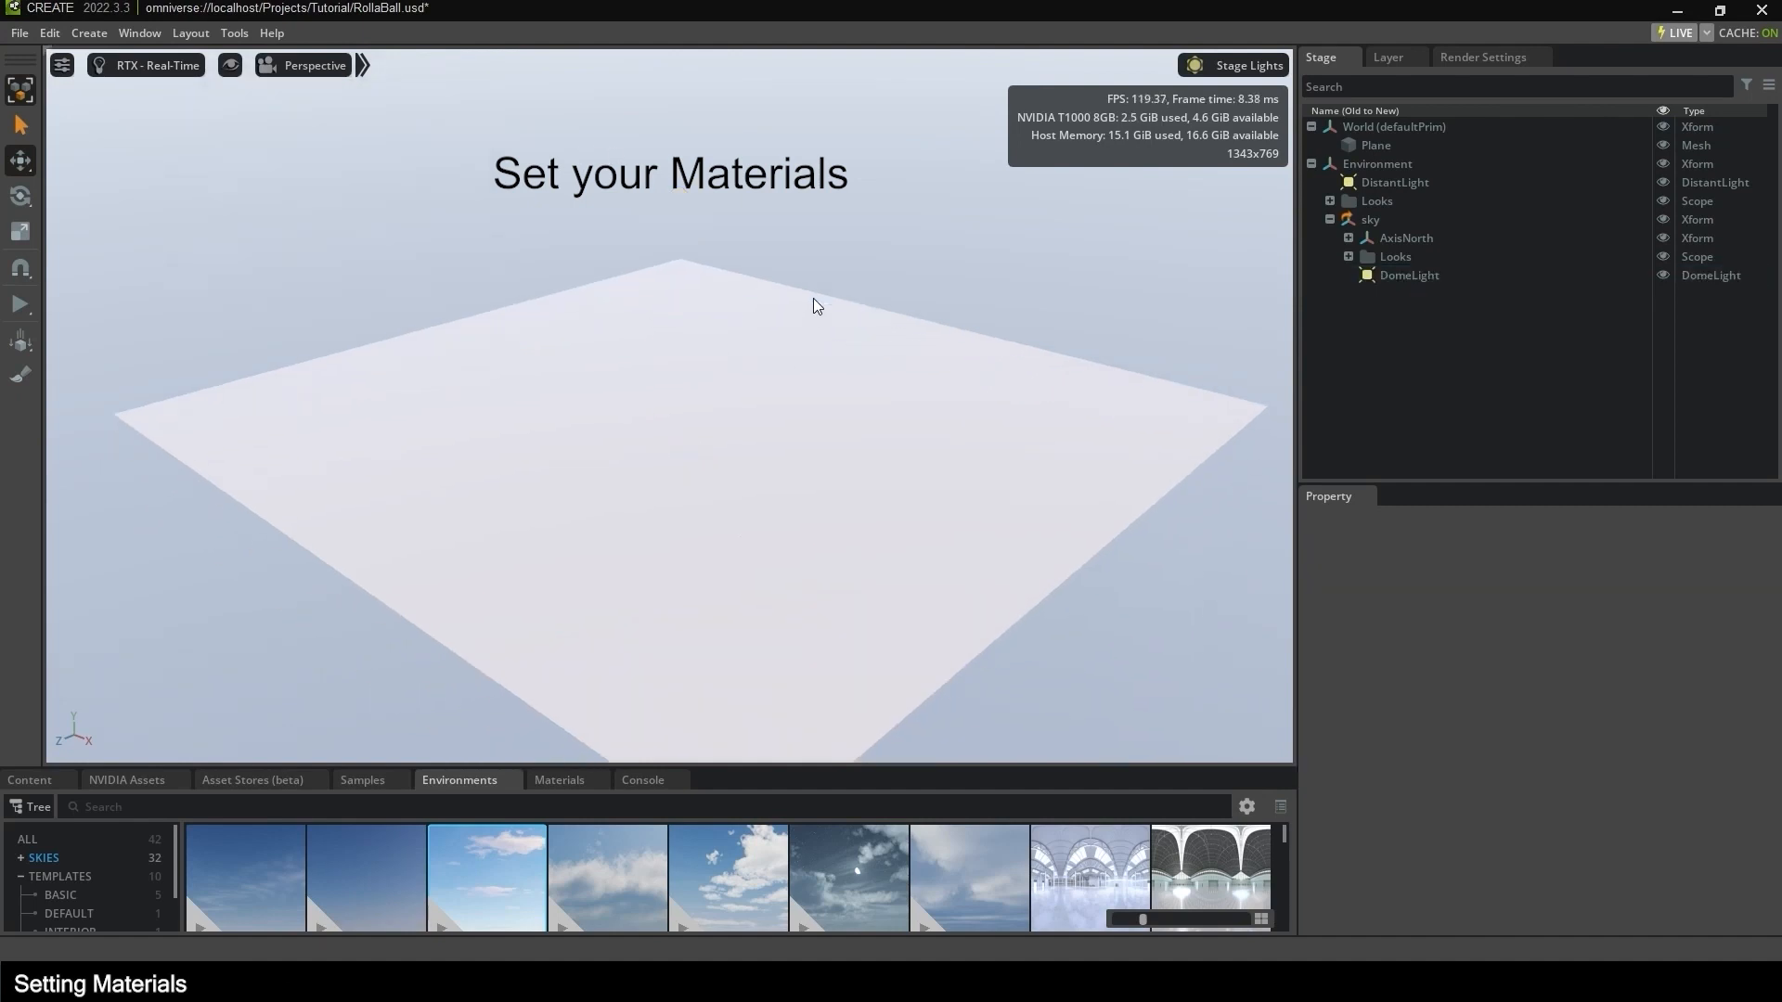
{"action": "left_click", "coordinate": [1312, 163]}
{"action": "left_click", "coordinate": [1377, 145]}
{"action": "right_click", "coordinate": [1380, 148]}
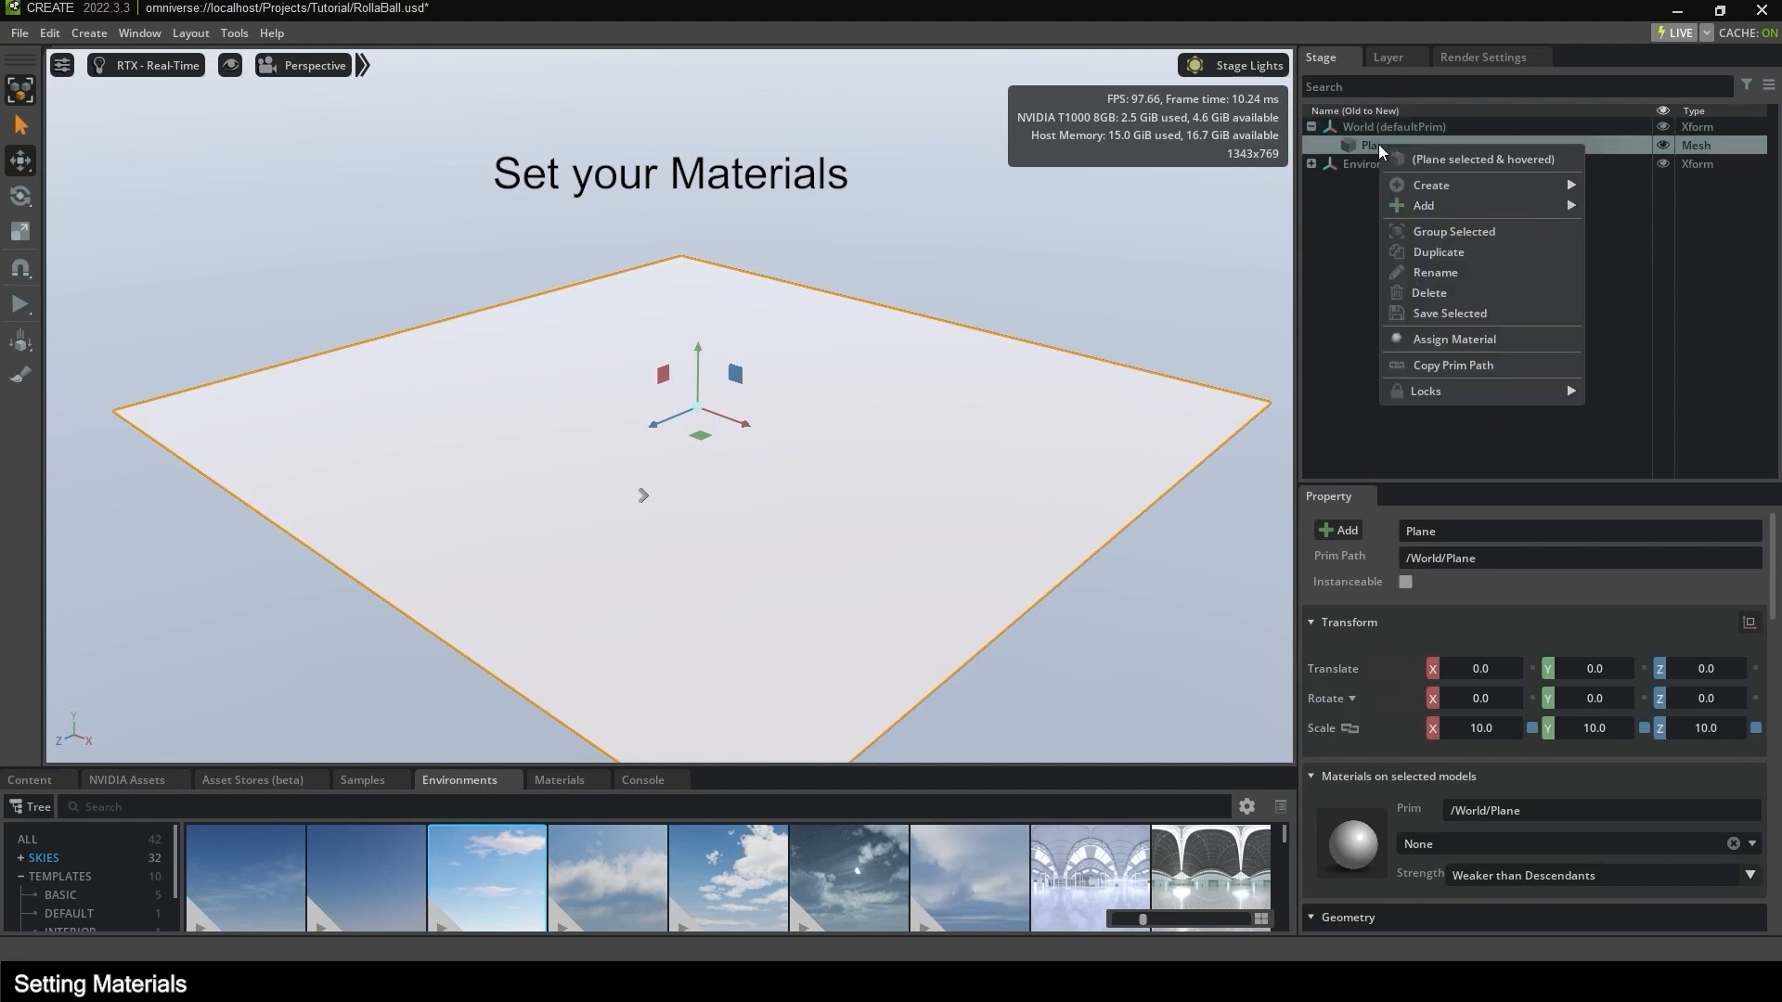
{"action": "left_click", "coordinate": [1435, 272]}
{"action": "type", "text": "G"}
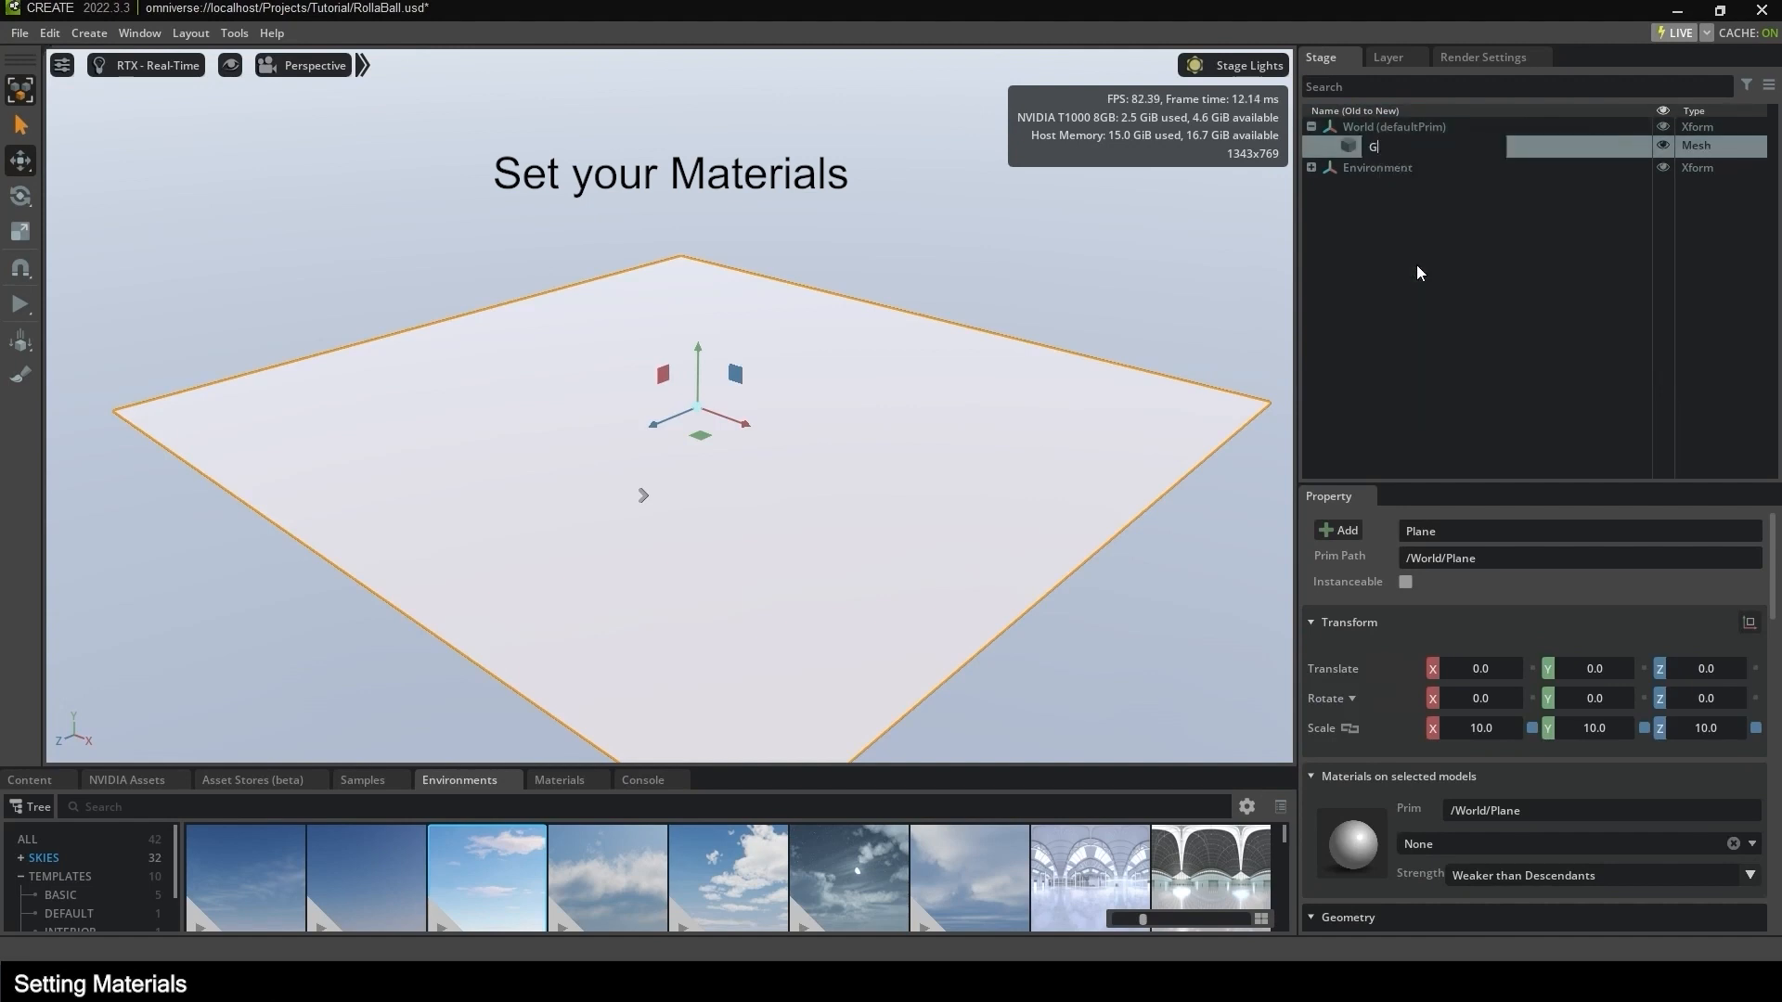
{"action": "type", "text": "round"}
{"action": "key", "text": "Return"}
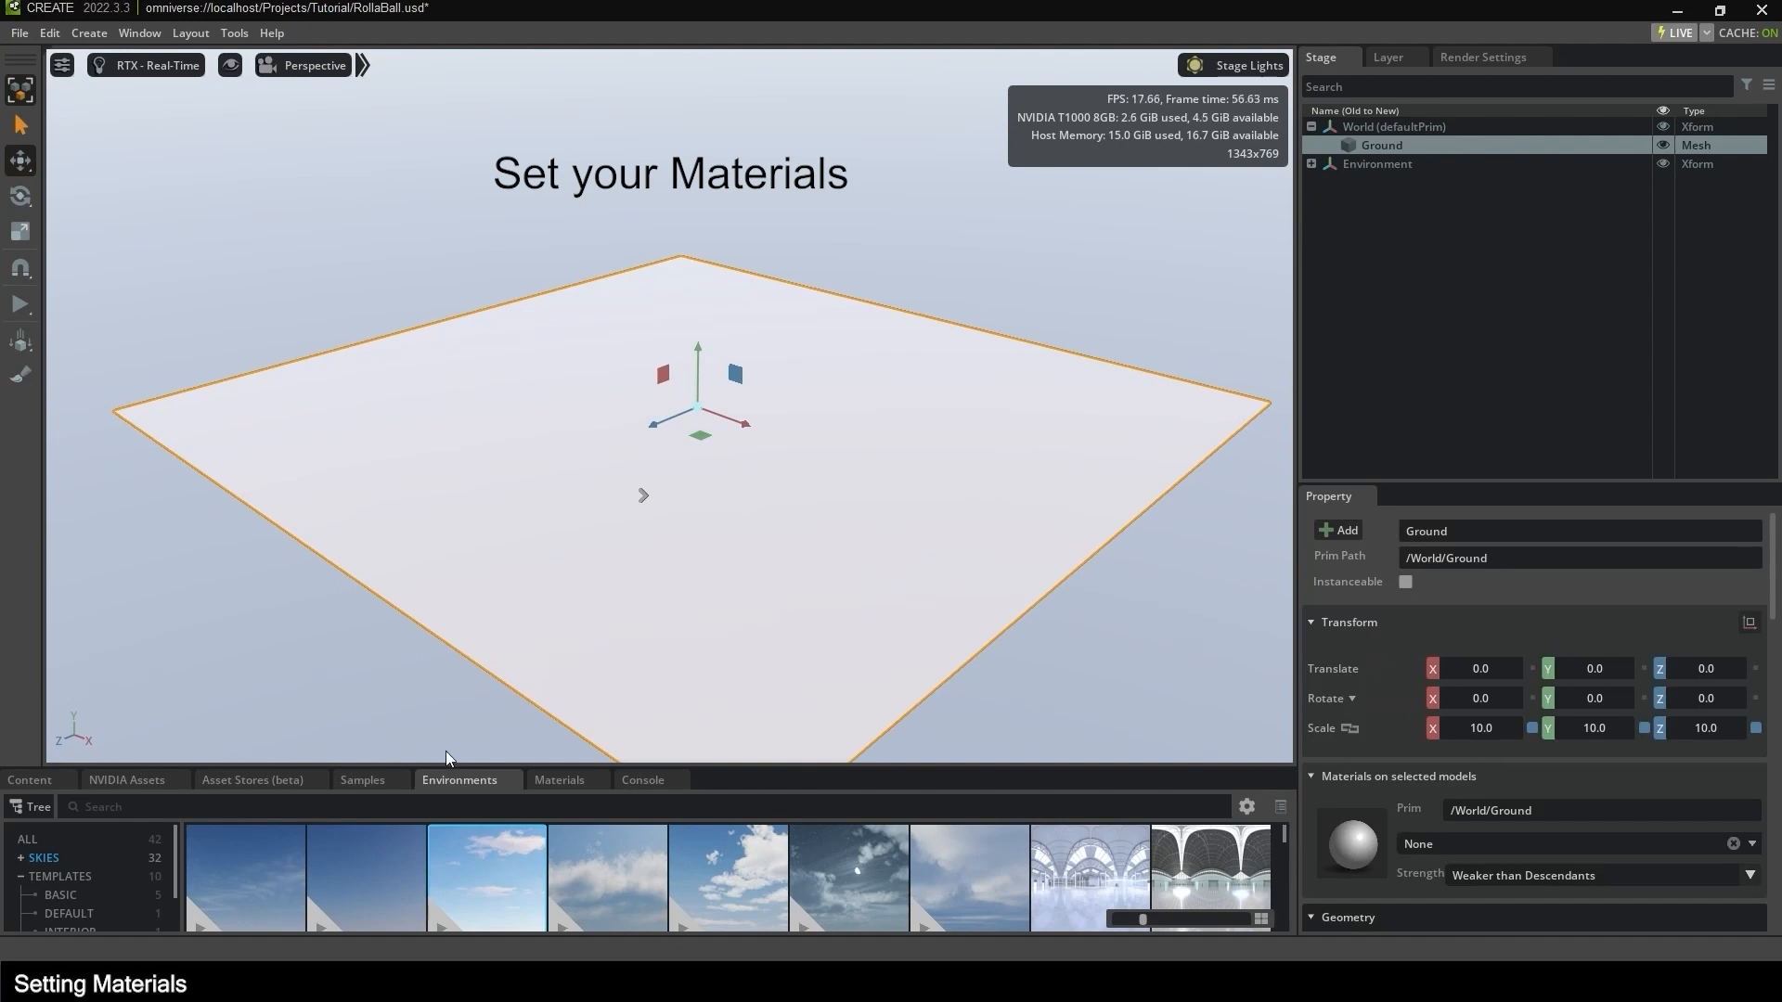
Open the material library in an enlarged browser area and look through the Base and Twinbru Fabrics categories.
{"action": "left_click", "coordinate": [569, 780]}
{"action": "left_click_drag", "start_coordinate": [747, 766], "coordinate": [740, 619]}
{"action": "left_click", "coordinate": [44, 713]}
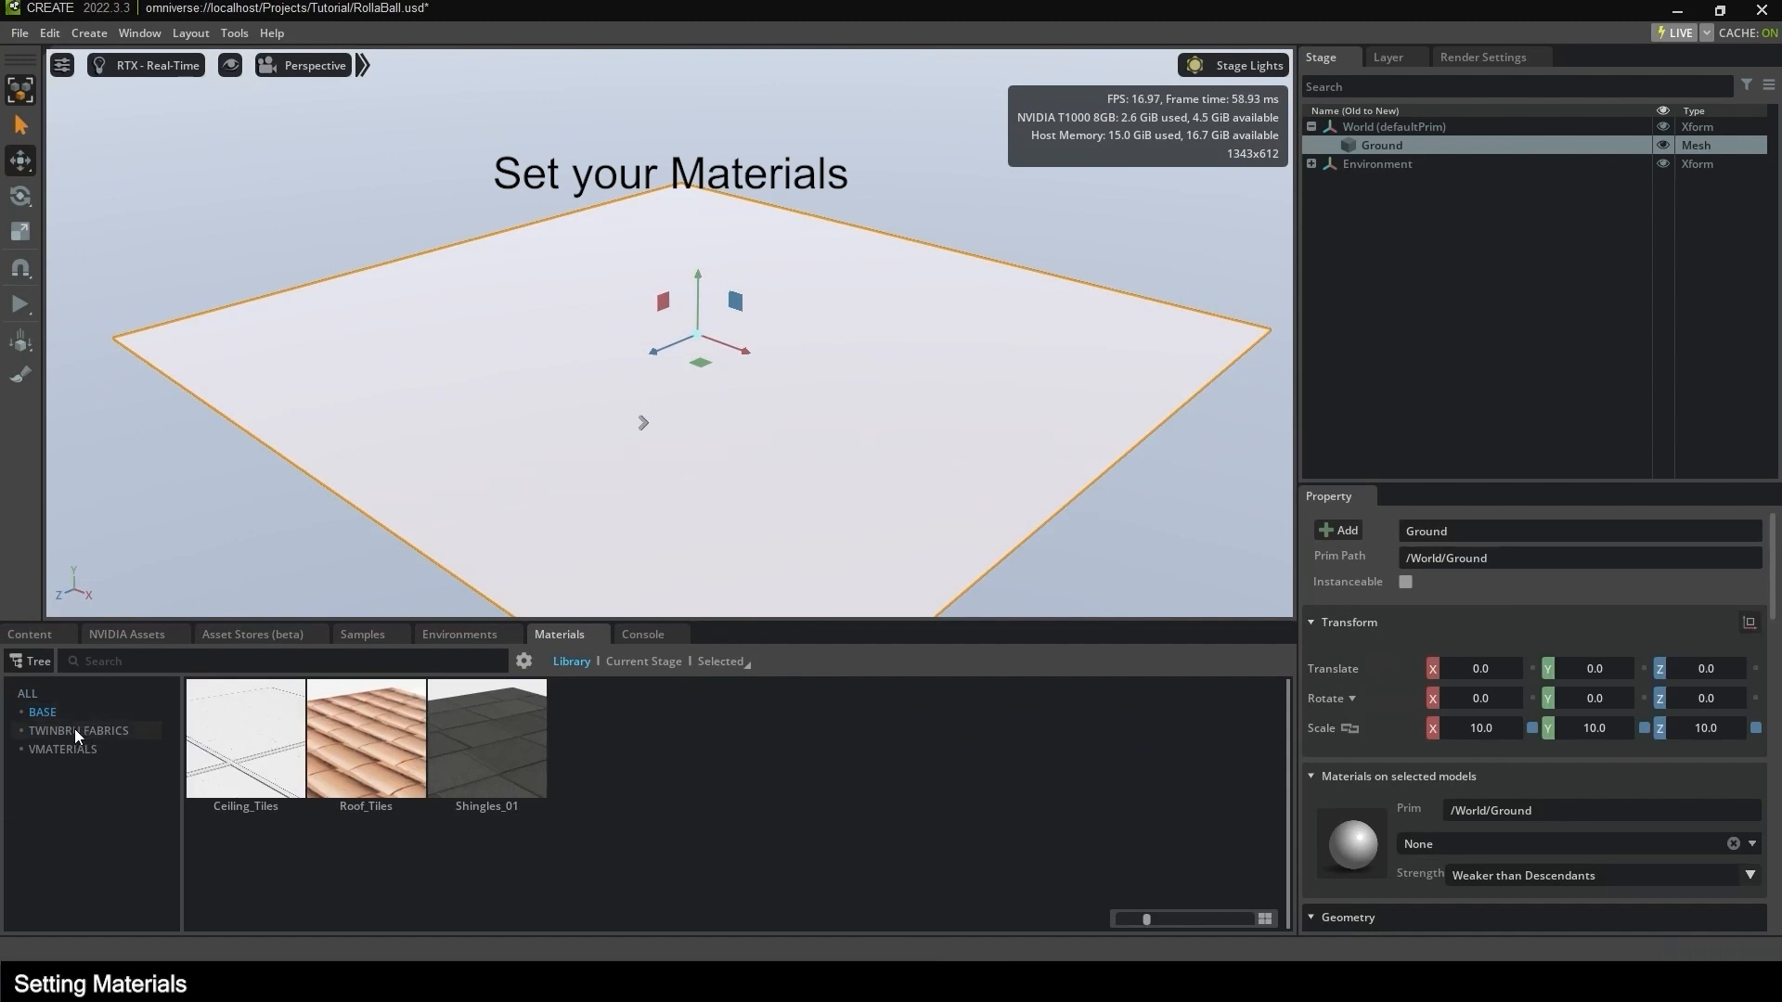
{"action": "left_click", "coordinate": [75, 729]}
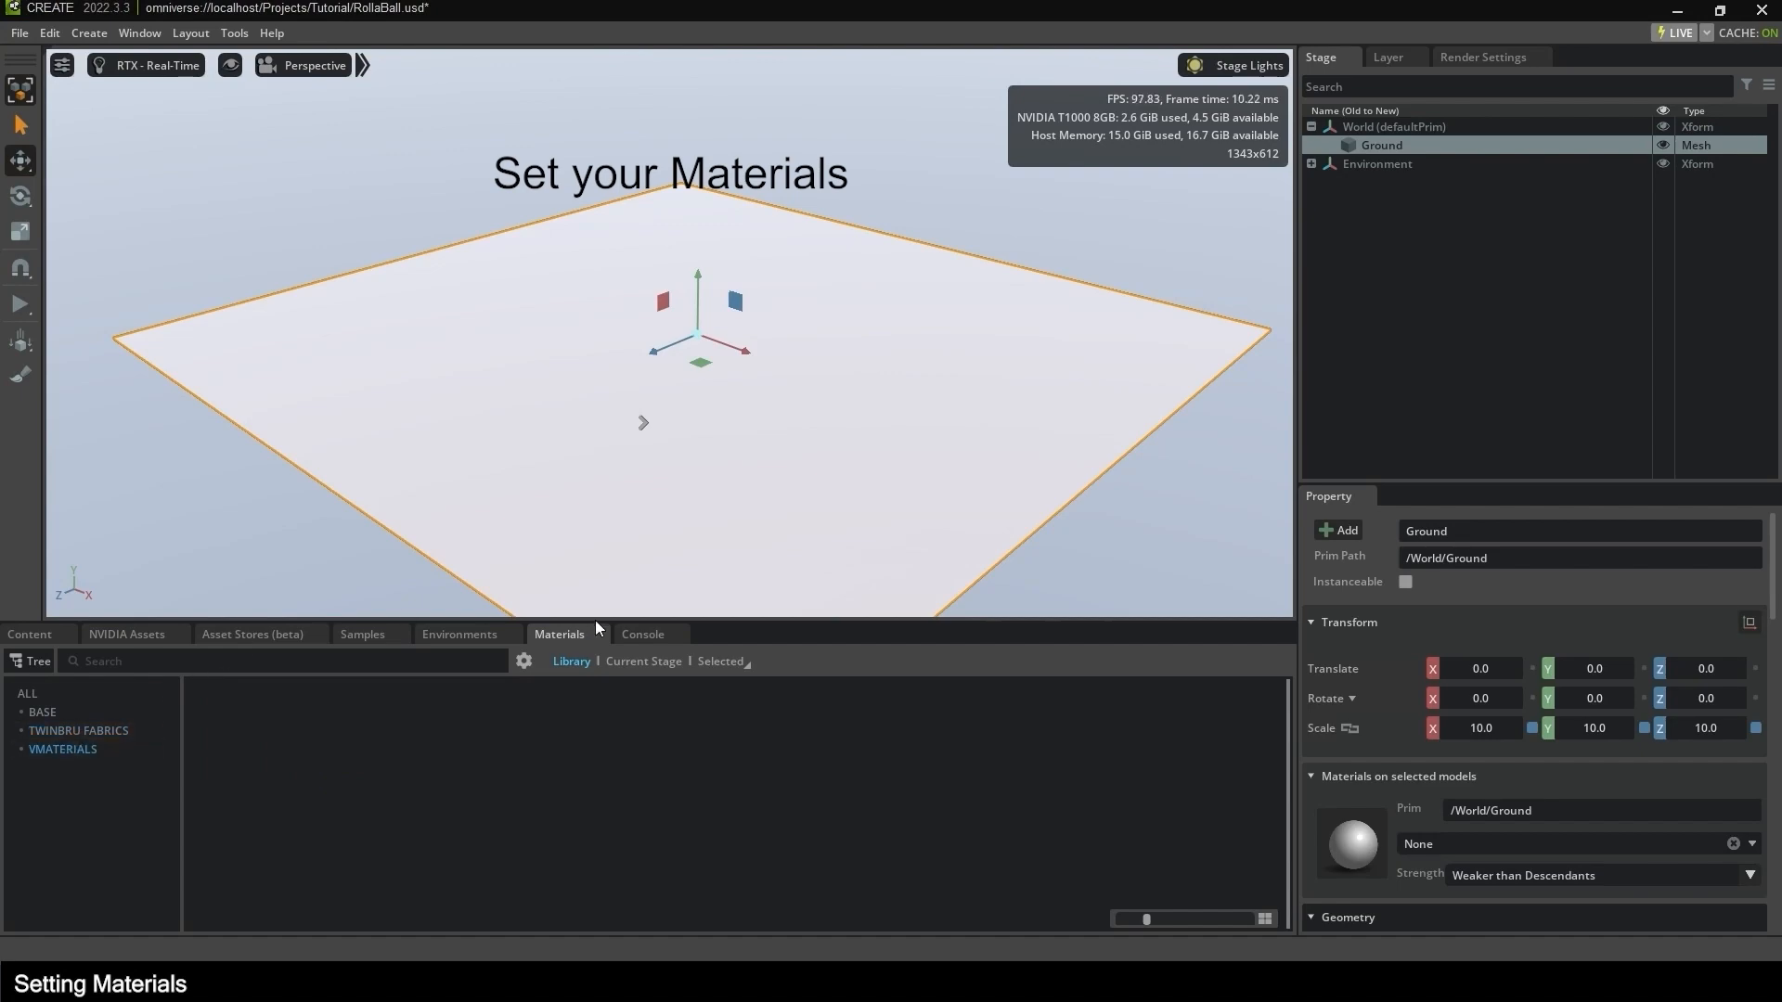
Clear all logged messages from the console.
{"action": "left_click", "coordinate": [639, 634]}
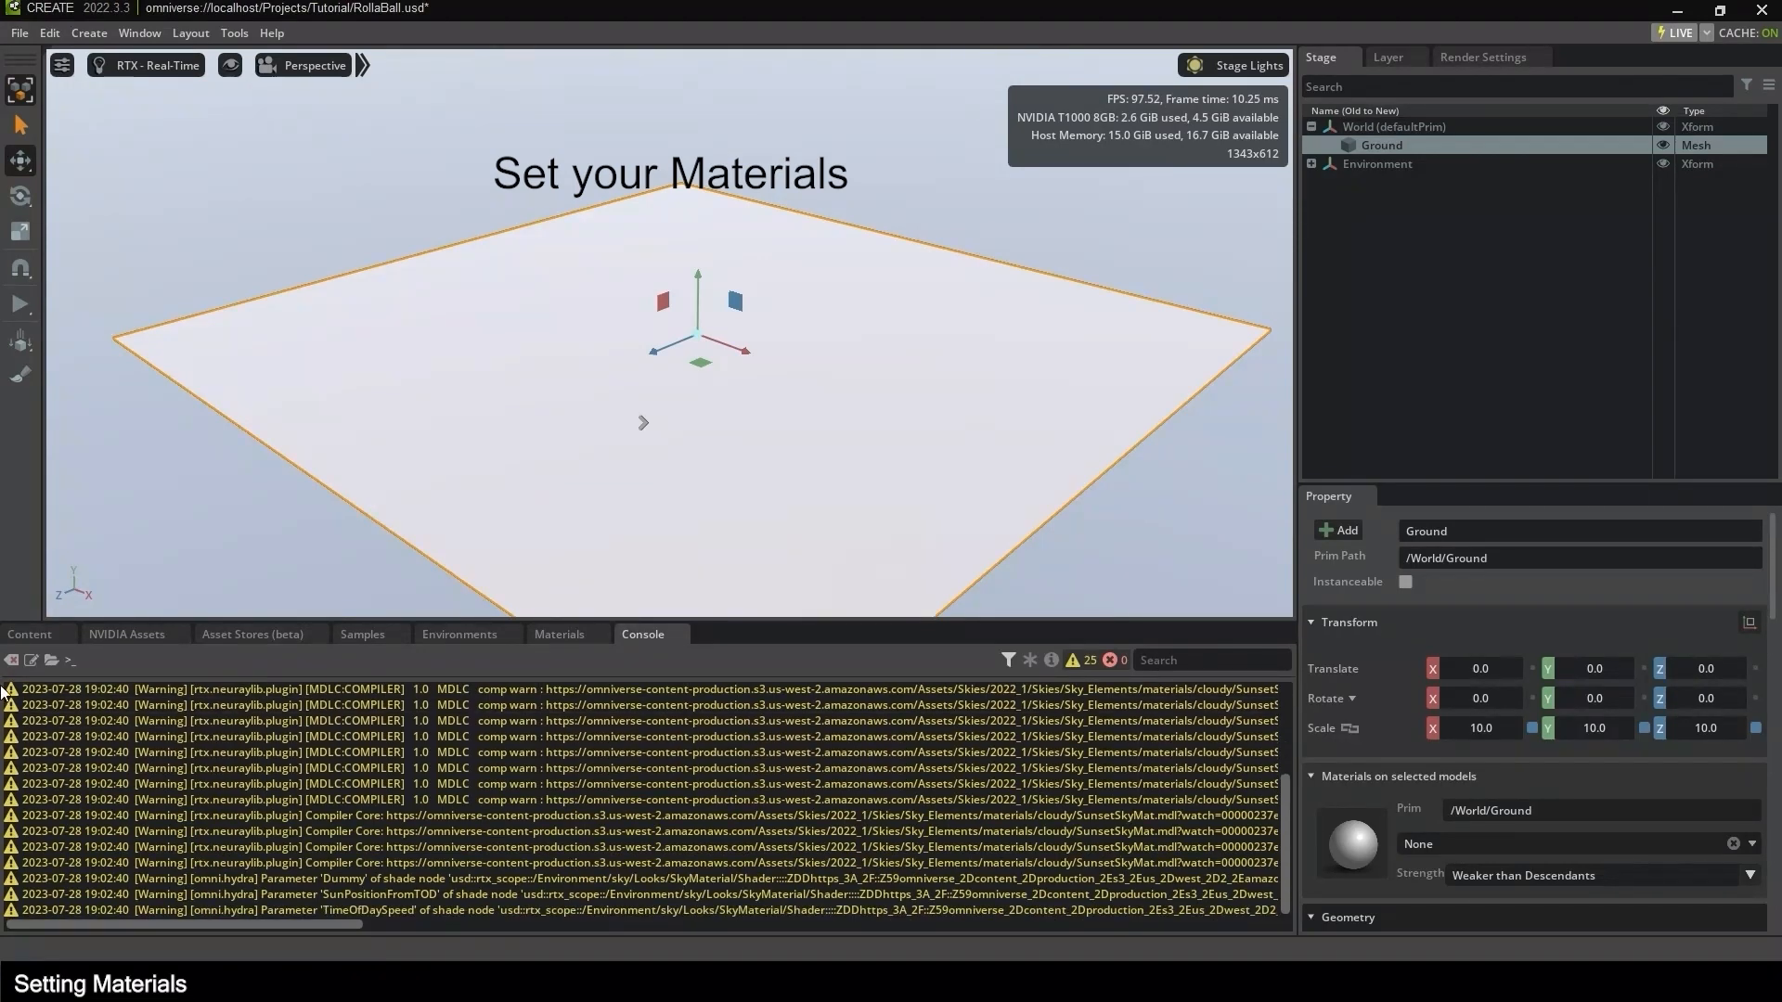
{"action": "left_click", "coordinate": [12, 660]}
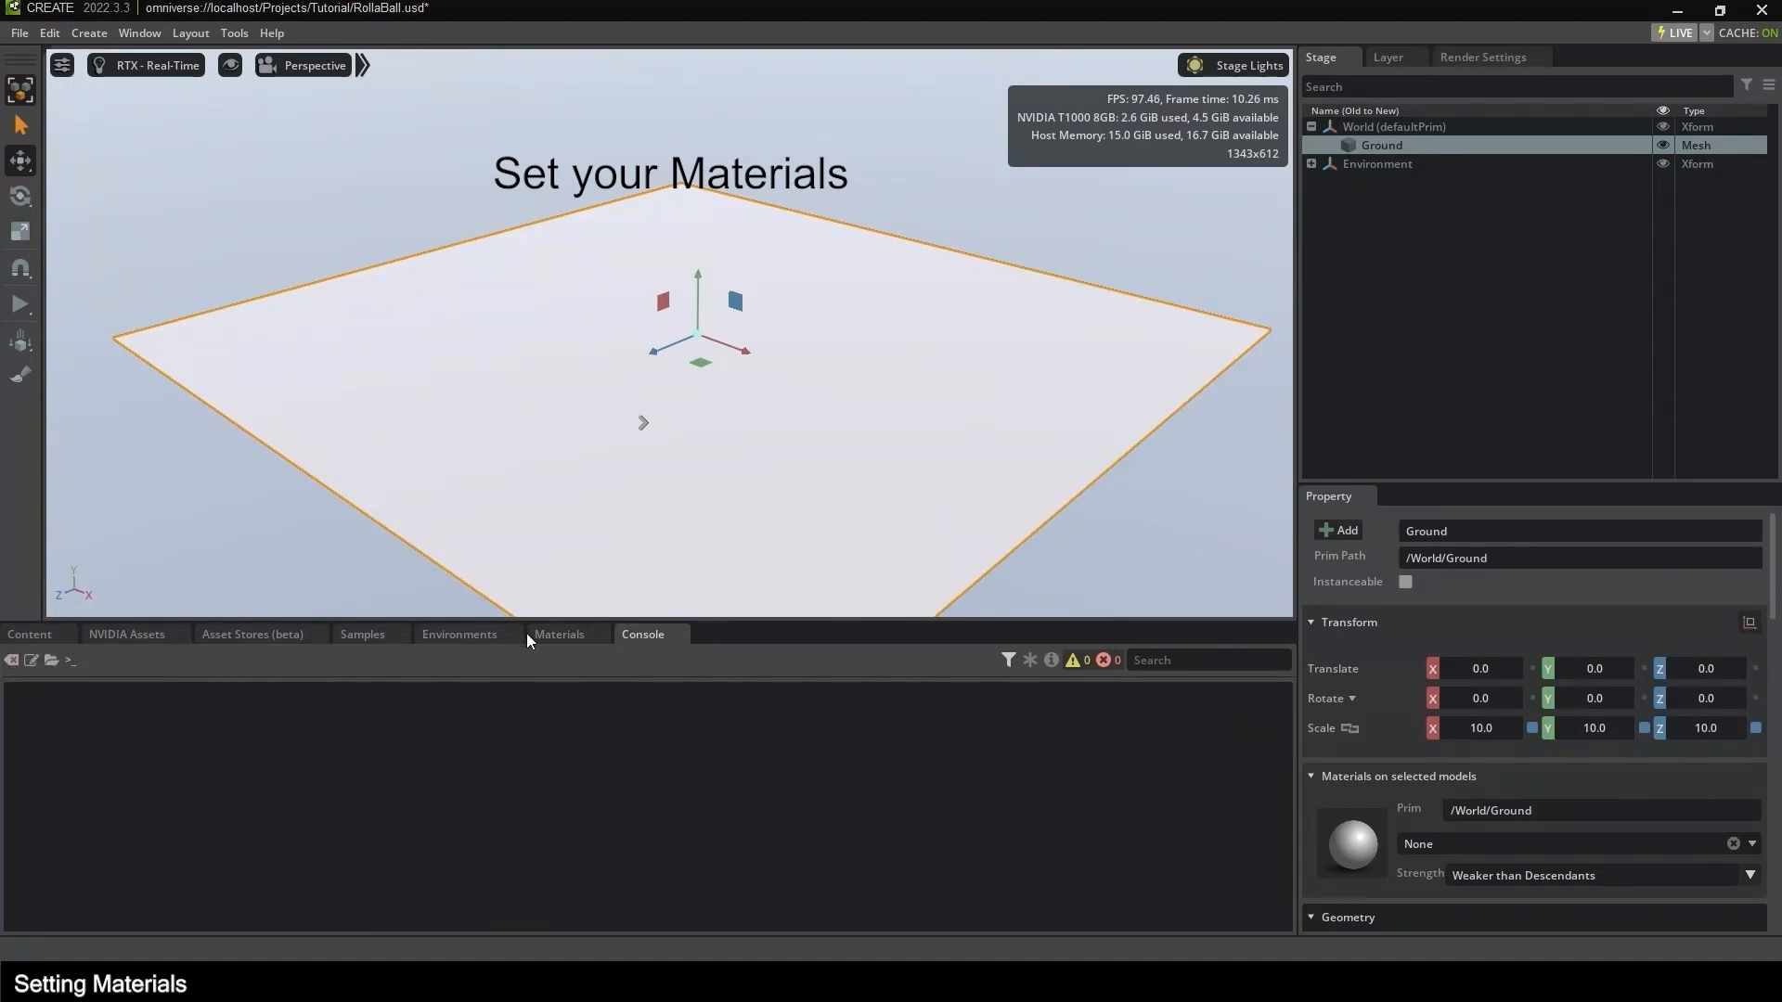
Return to the material library and look through its categories, finishing on Base.
{"action": "left_click", "coordinate": [558, 635]}
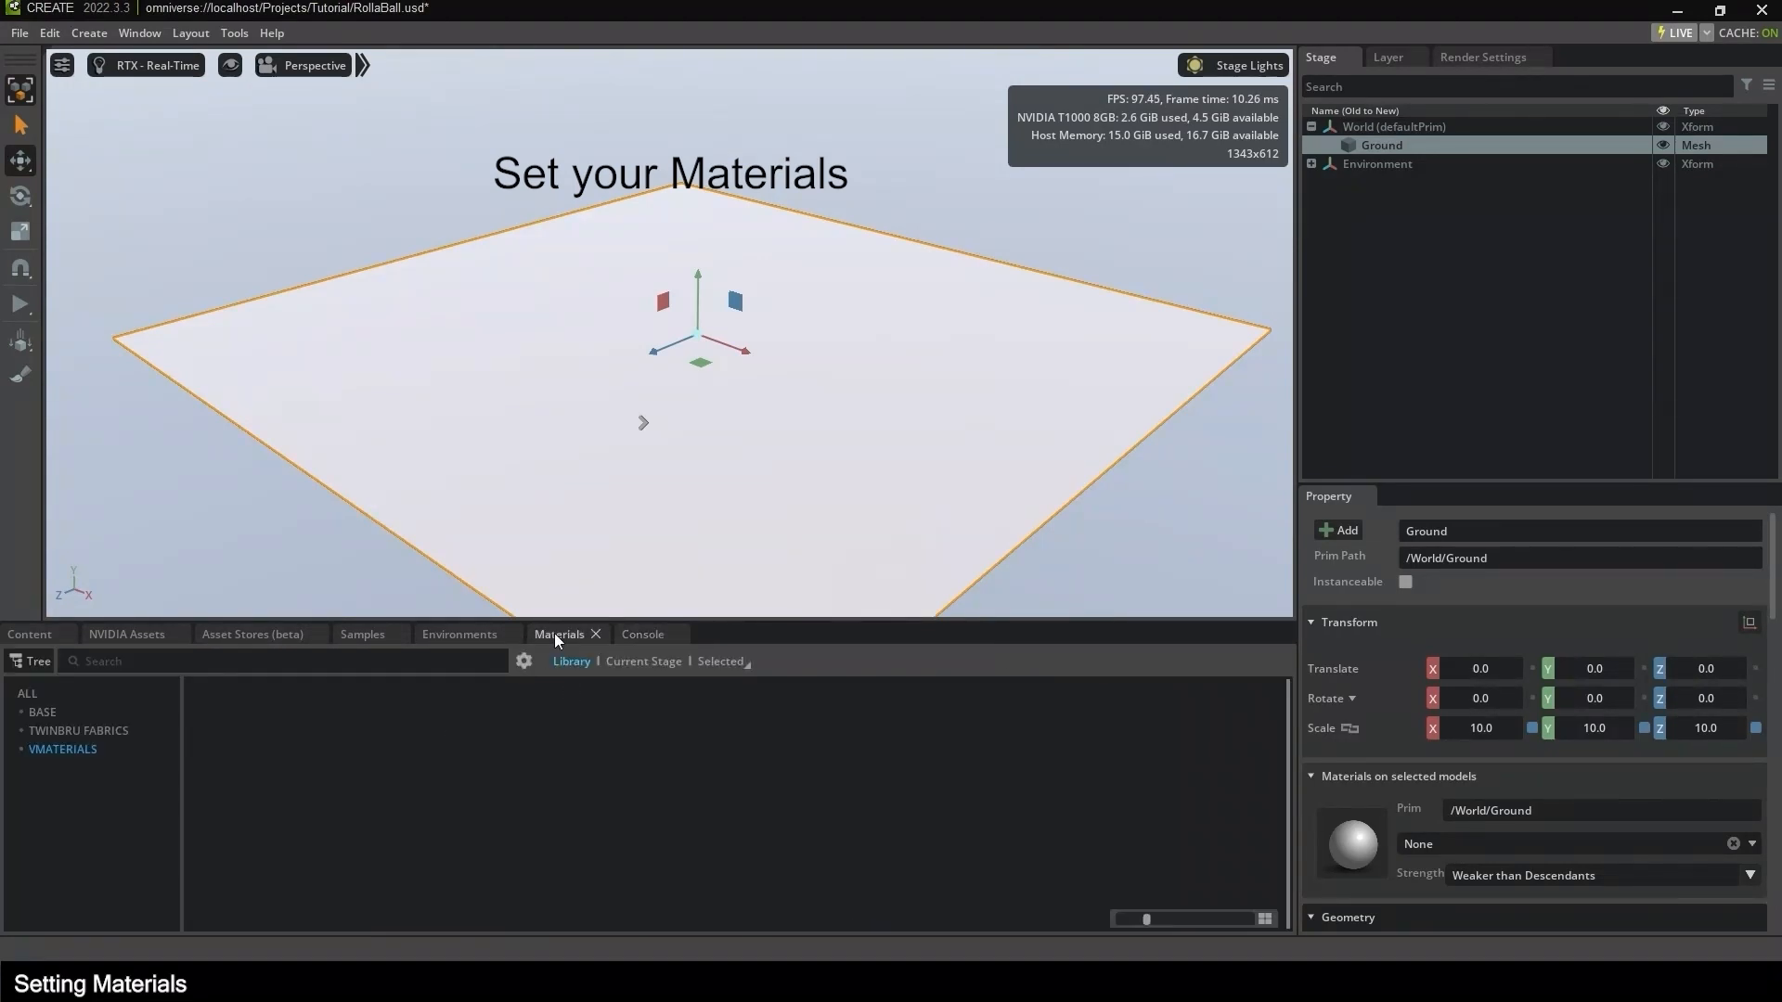
{"action": "left_click", "coordinate": [80, 711]}
{"action": "left_click", "coordinate": [76, 725]}
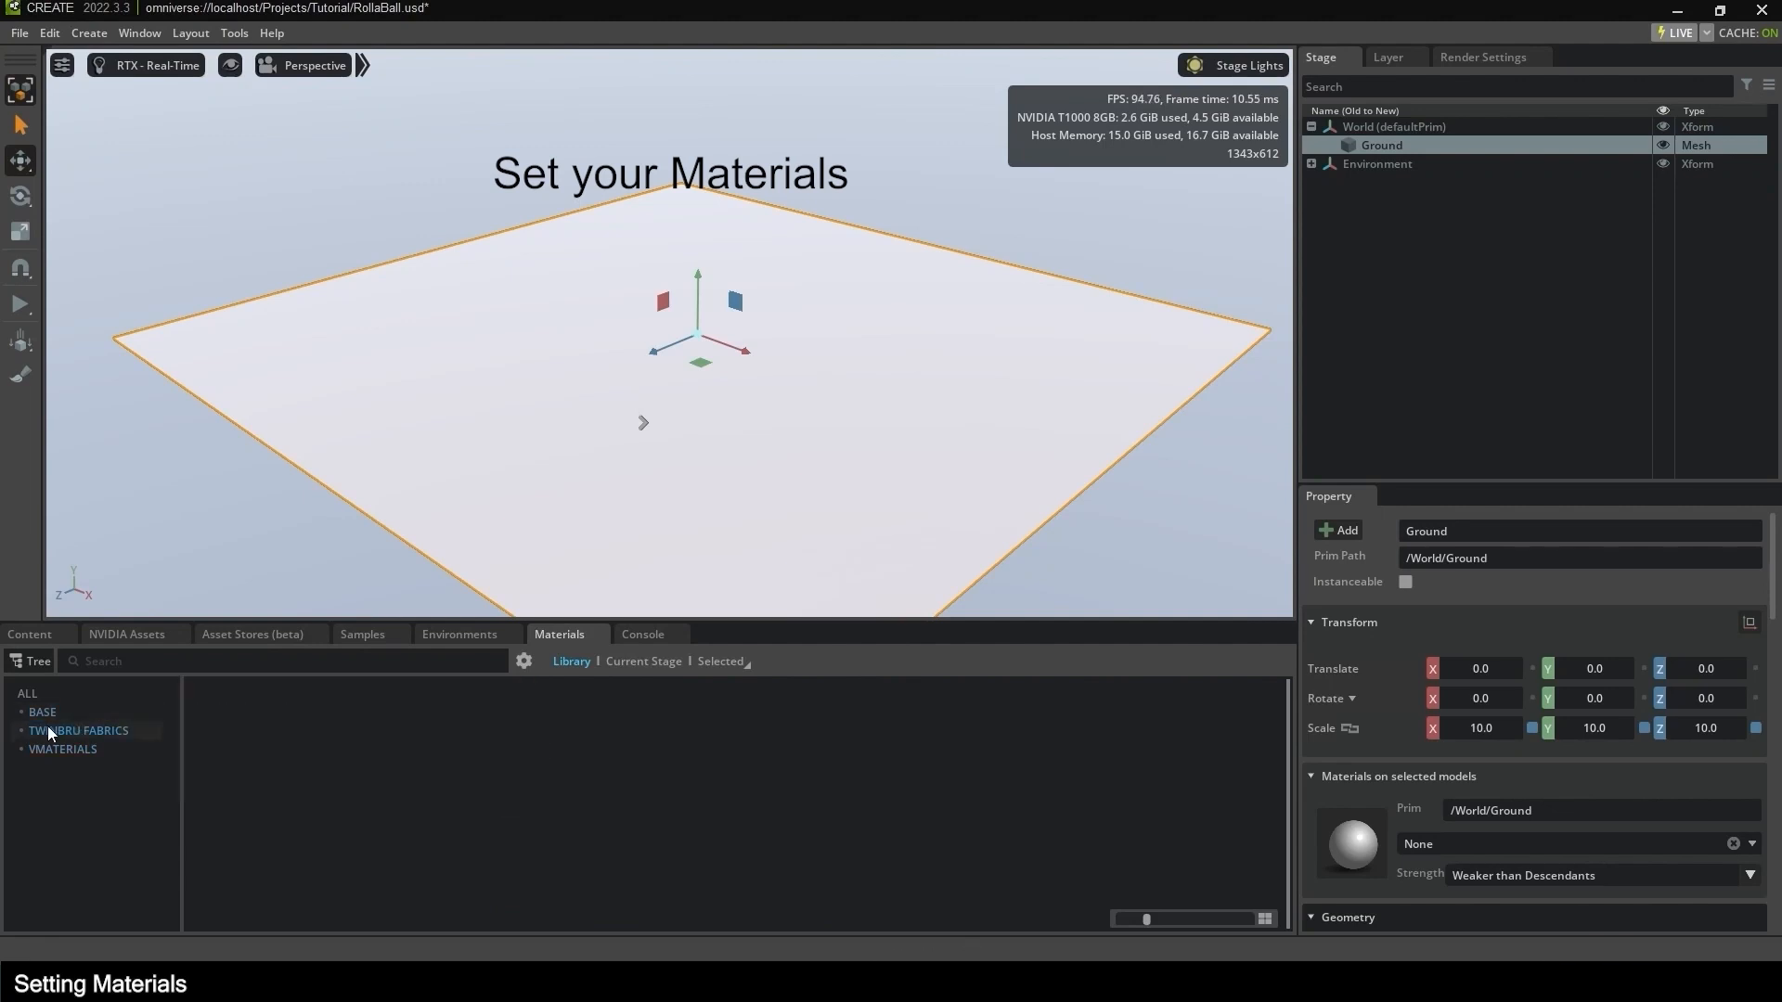
{"action": "left_click", "coordinate": [43, 714]}
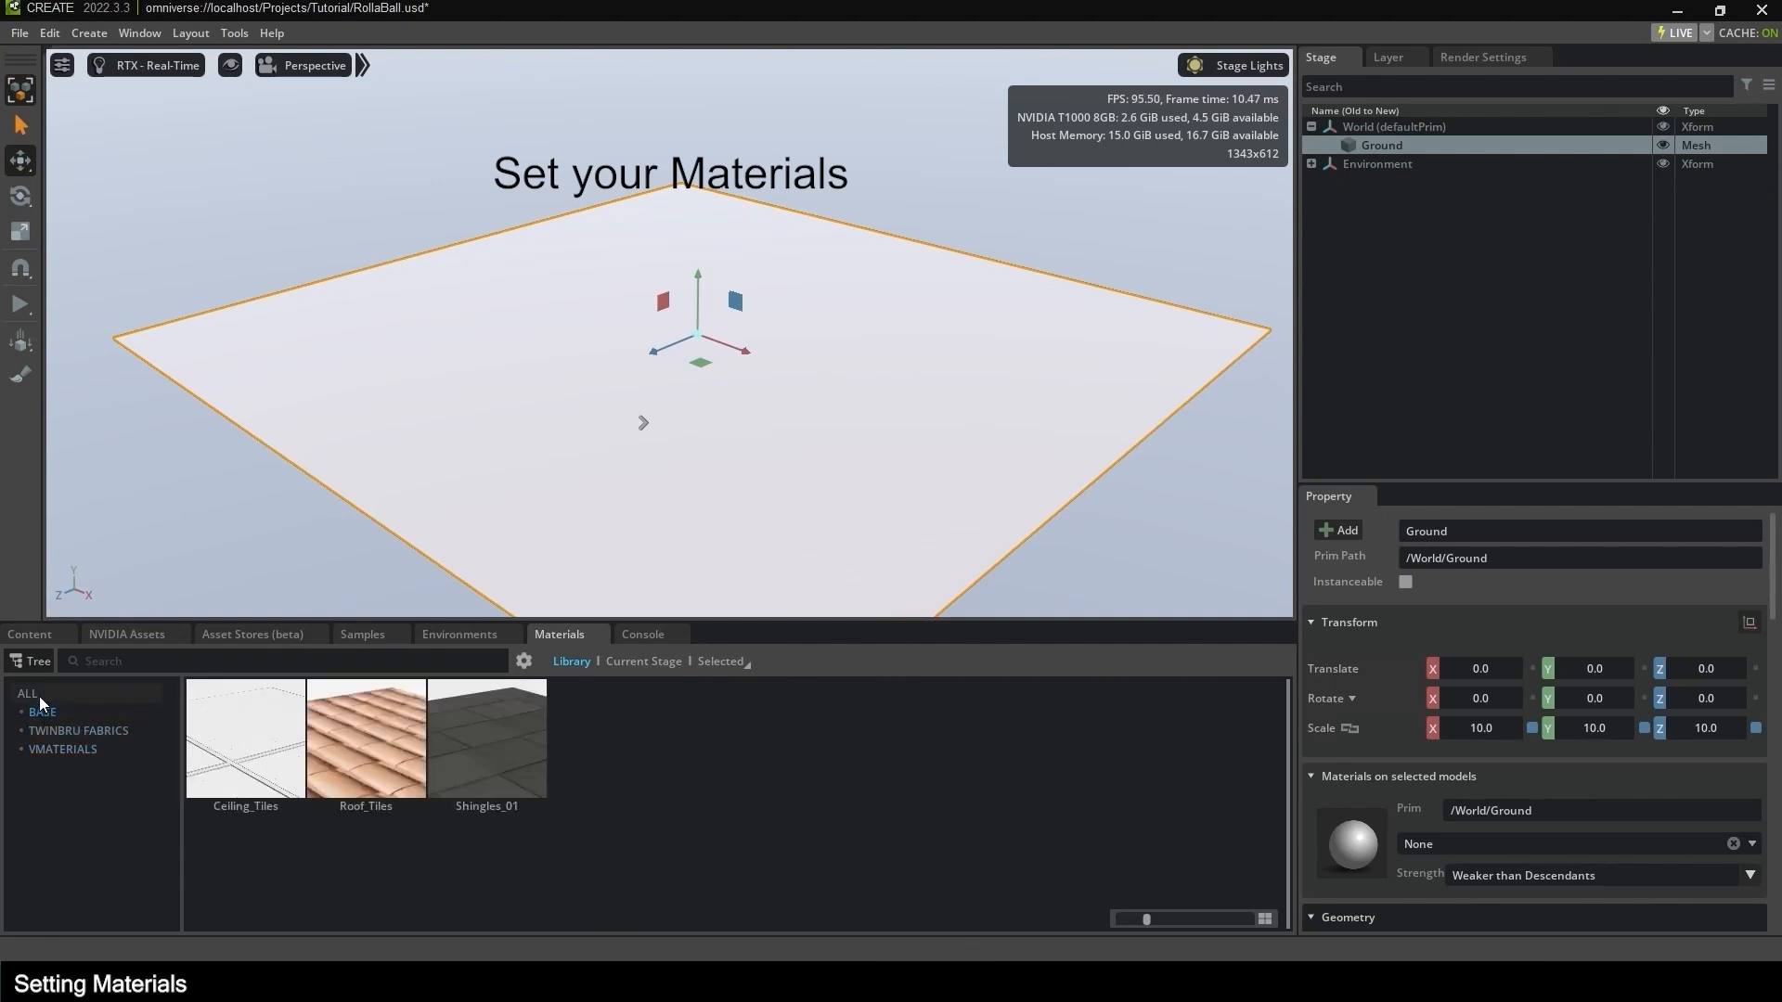
{"action": "left_click", "coordinate": [39, 696]}
{"action": "left_click", "coordinate": [41, 711]}
Create a new OmniSurface material in the scene.
{"action": "left_click", "coordinate": [89, 32]}
{"action": "mouse_move", "coordinate": [118, 215]}
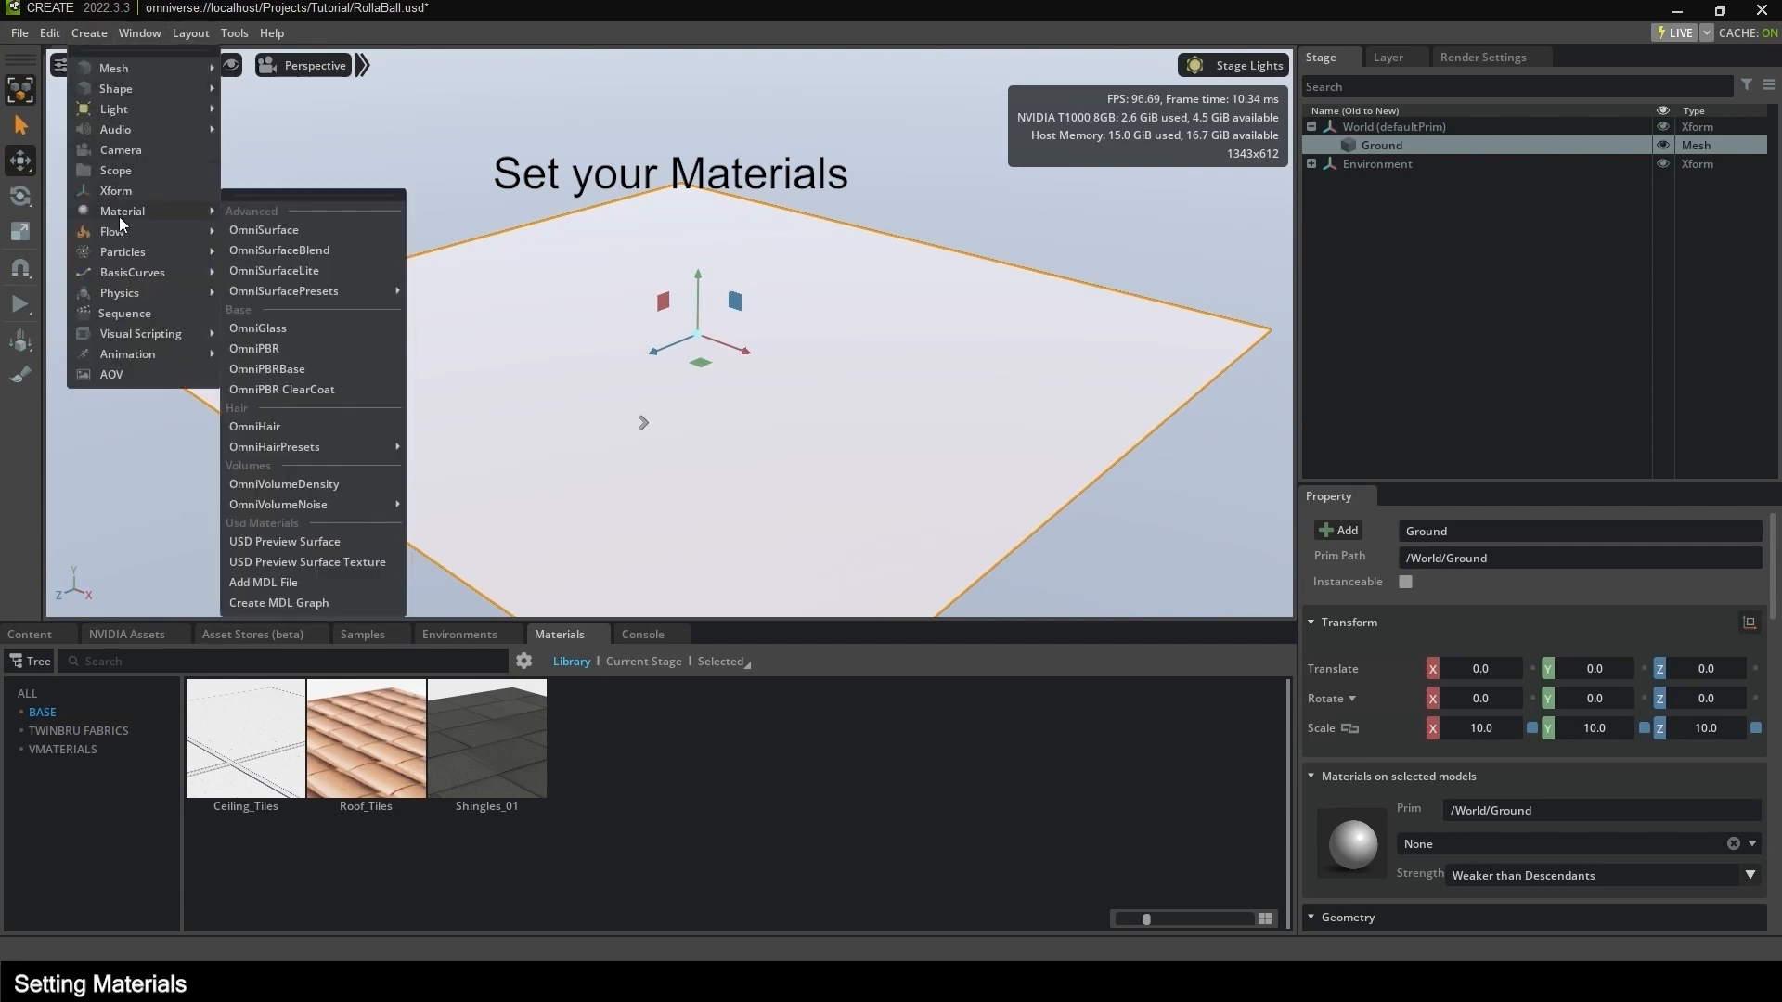
{"action": "left_click", "coordinate": [299, 232]}
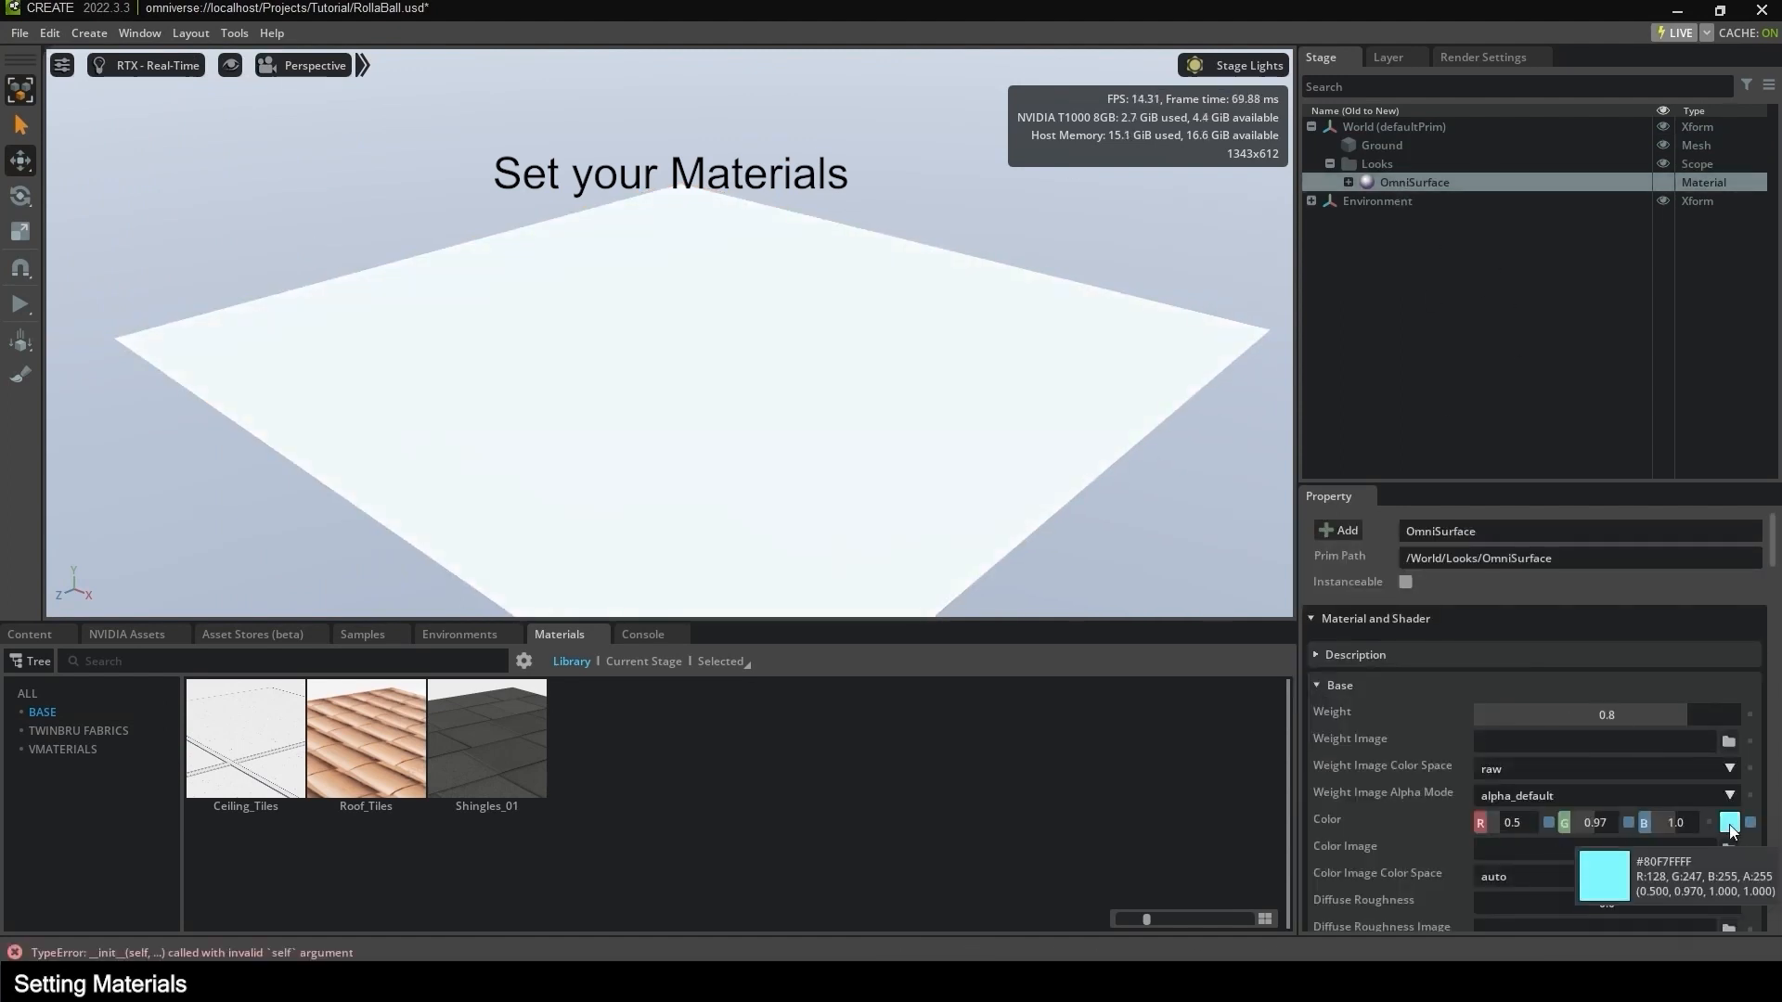
Look through the OmniSurface material's shader parameters, collapsing the Subsurface group and the groups below it.
{"action": "scroll", "coordinate": [1394, 815], "scroll_direction": "down", "scroll_amount": 15}
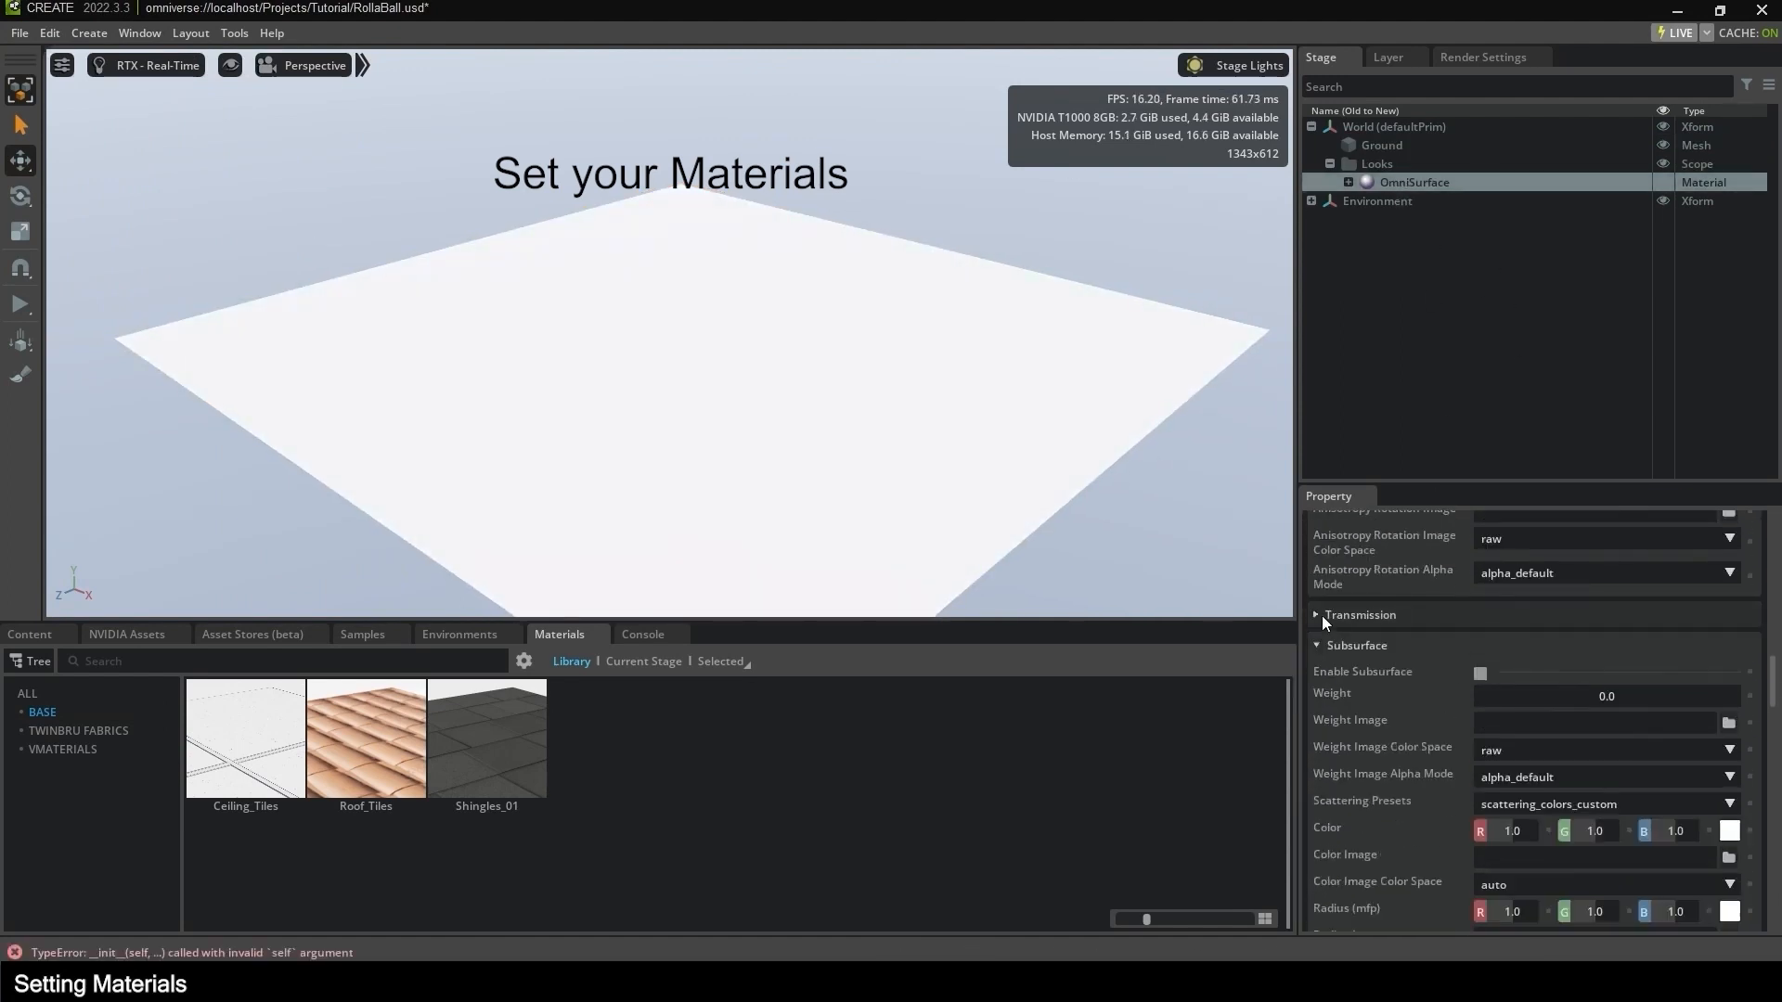
{"action": "left_click", "coordinate": [1322, 646]}
{"action": "left_click", "coordinate": [1321, 677]}
{"action": "left_click", "coordinate": [1512, 737]}
{"action": "left_click", "coordinate": [1327, 707]}
{"action": "left_click", "coordinate": [1327, 738]}
{"action": "left_click", "coordinate": [1348, 771]}
{"action": "left_click", "coordinate": [1346, 799]}
{"action": "scroll", "coordinate": [1369, 733], "scroll_direction": "up", "scroll_amount": 4}
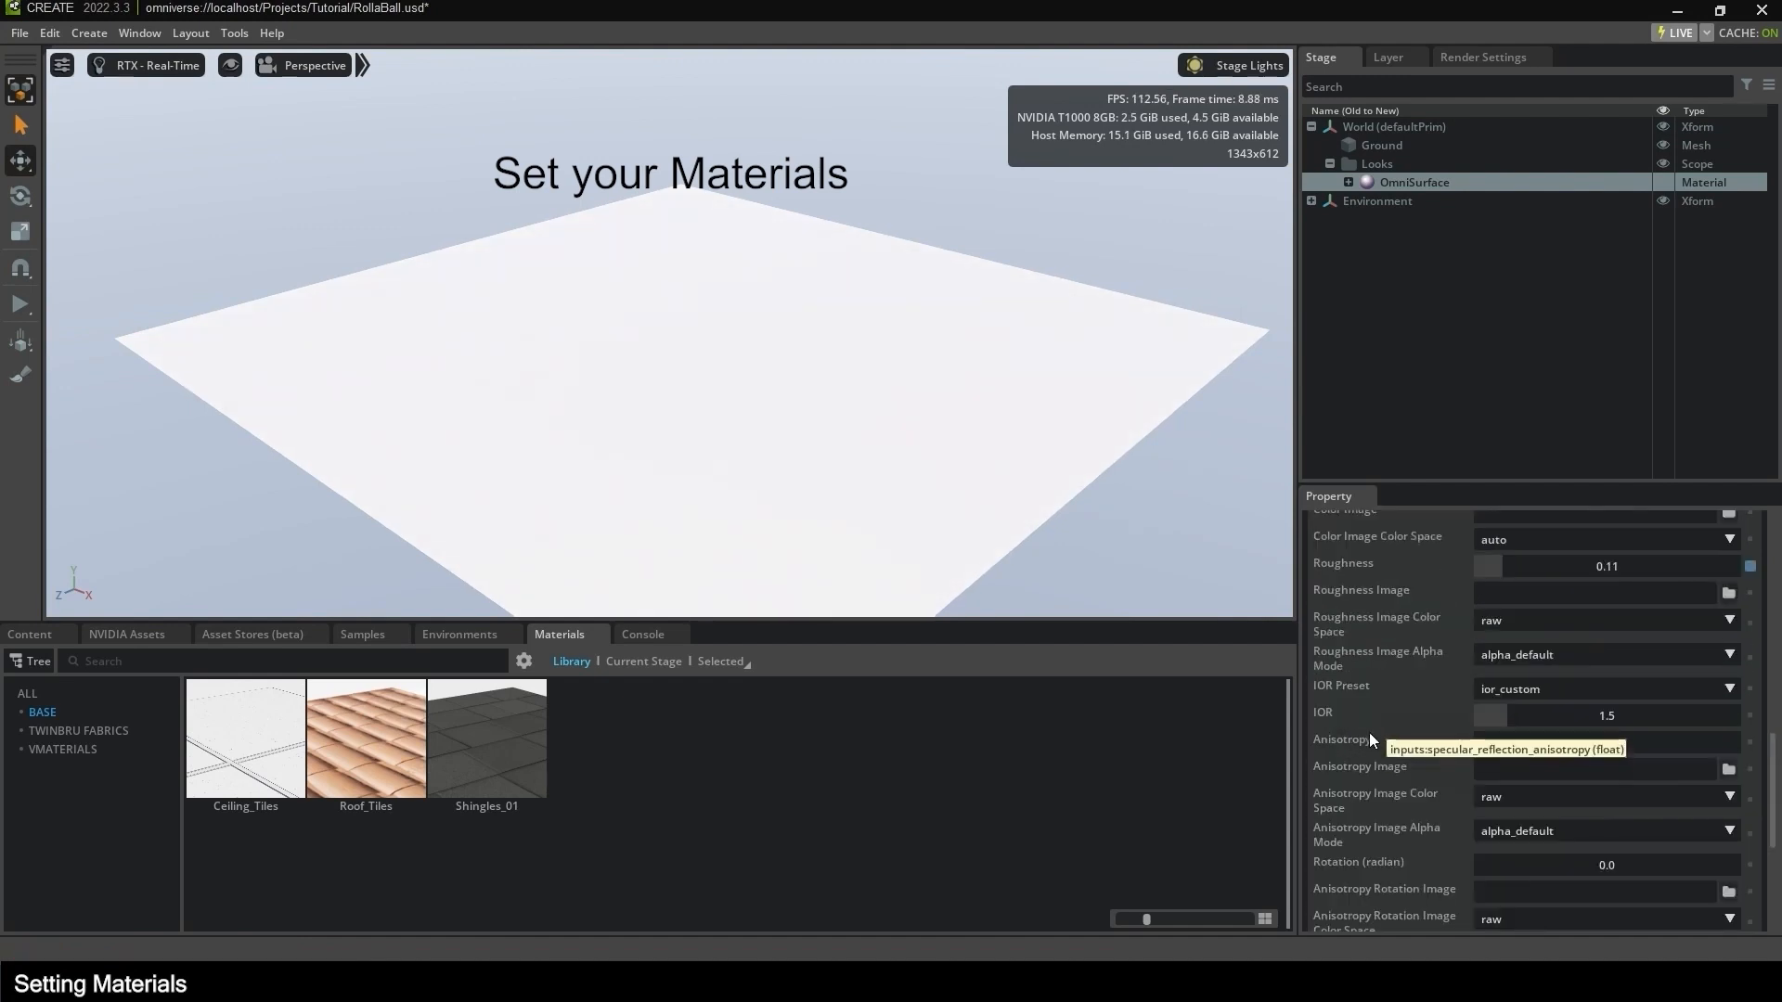
{"action": "scroll", "coordinate": [1368, 732], "scroll_direction": "up", "scroll_amount": 5}
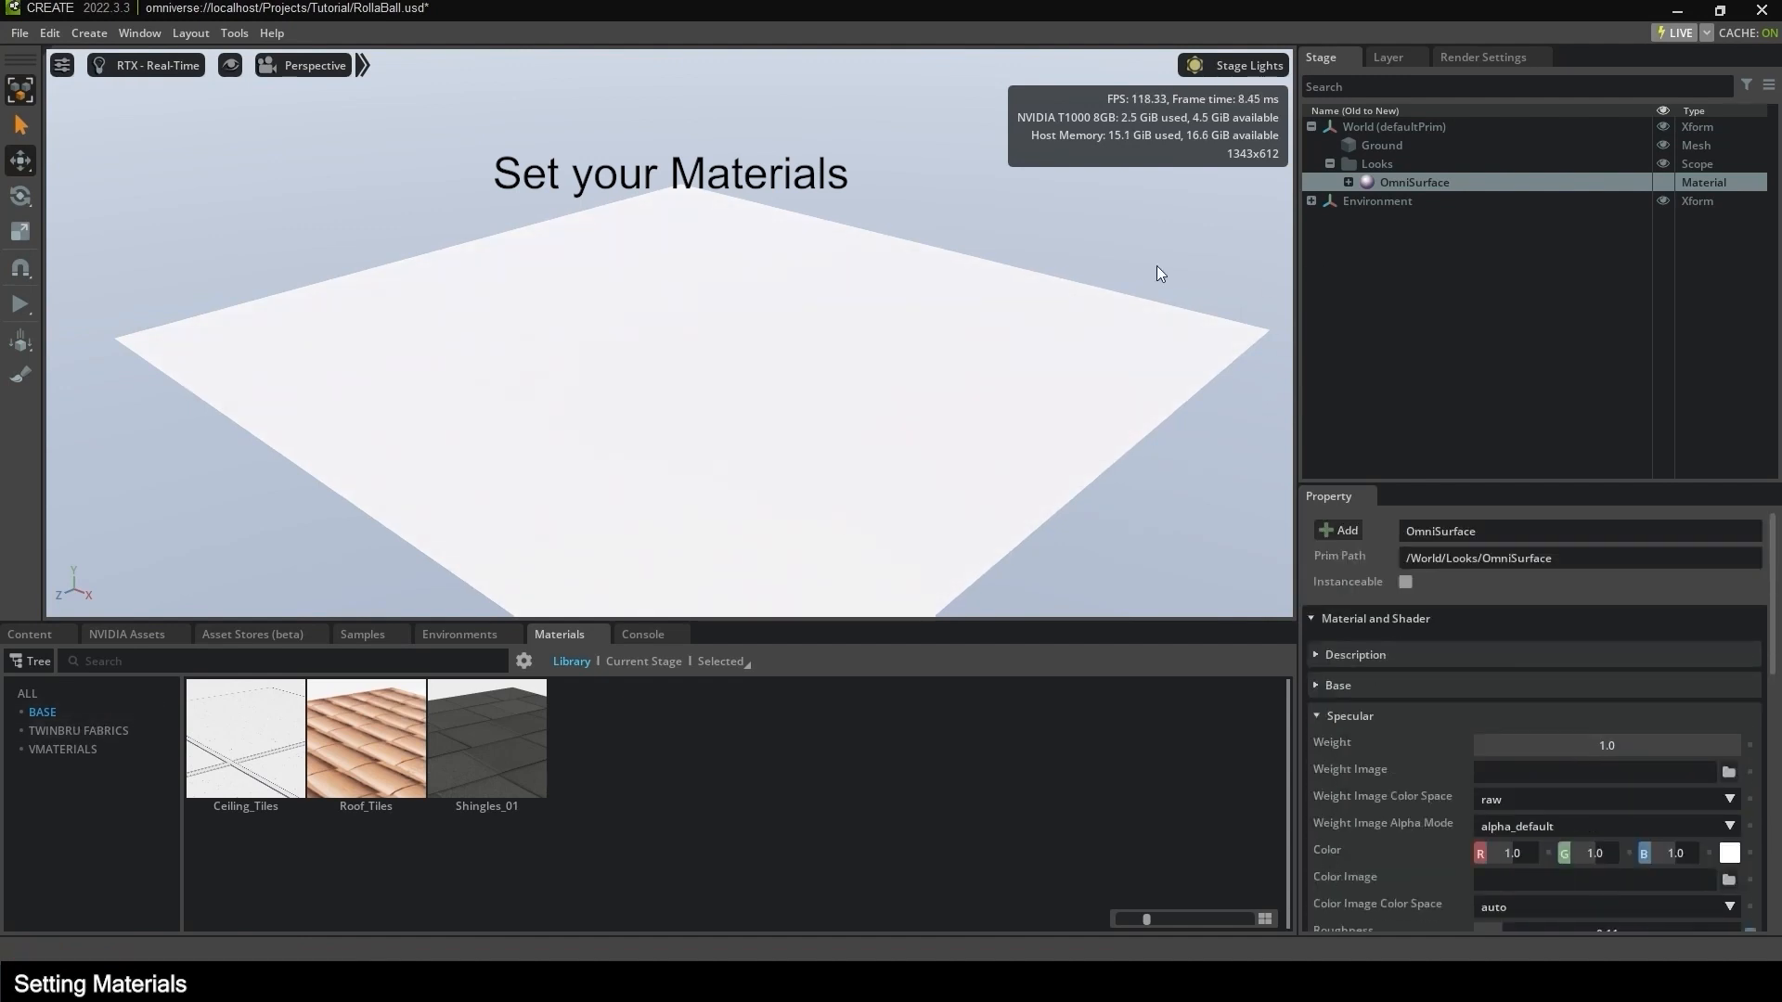
Assign the OmniSurface material to the Ground mesh and clear the selection.
{"action": "left_click_drag", "start_coordinate": [1402, 182], "coordinate": [969, 394]}
{"action": "left_click", "coordinate": [1401, 145]}
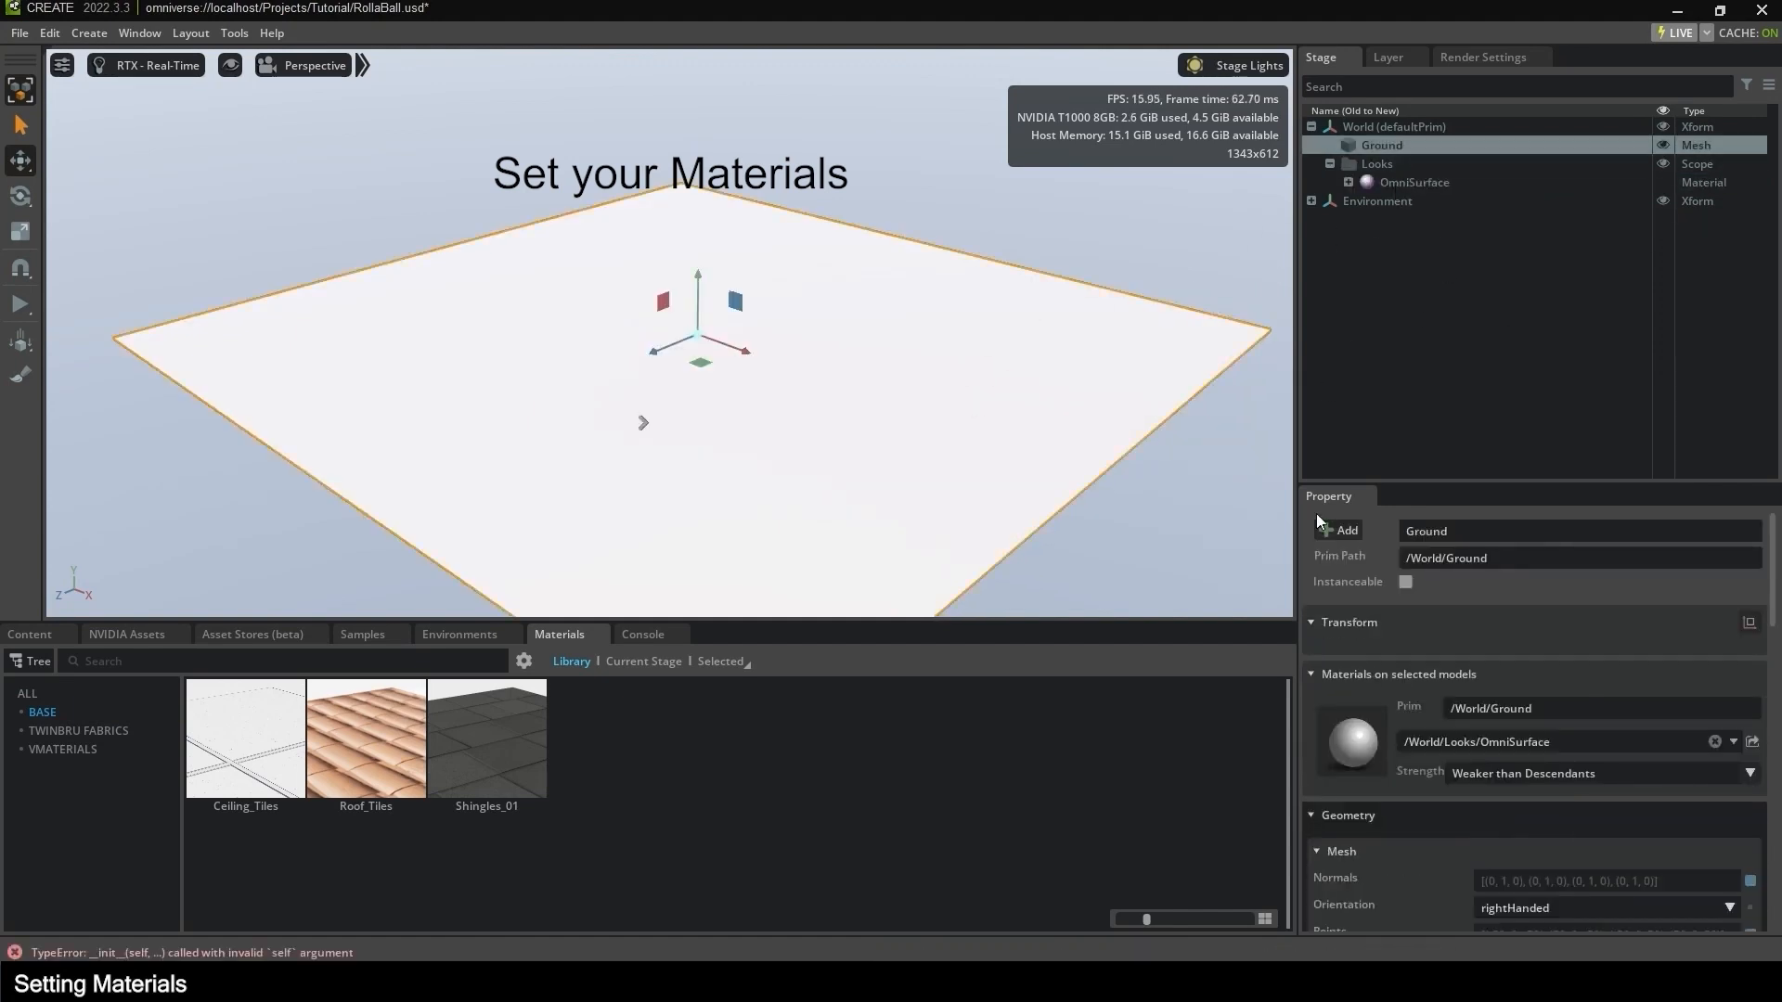
{"action": "left_click", "coordinate": [1504, 740]}
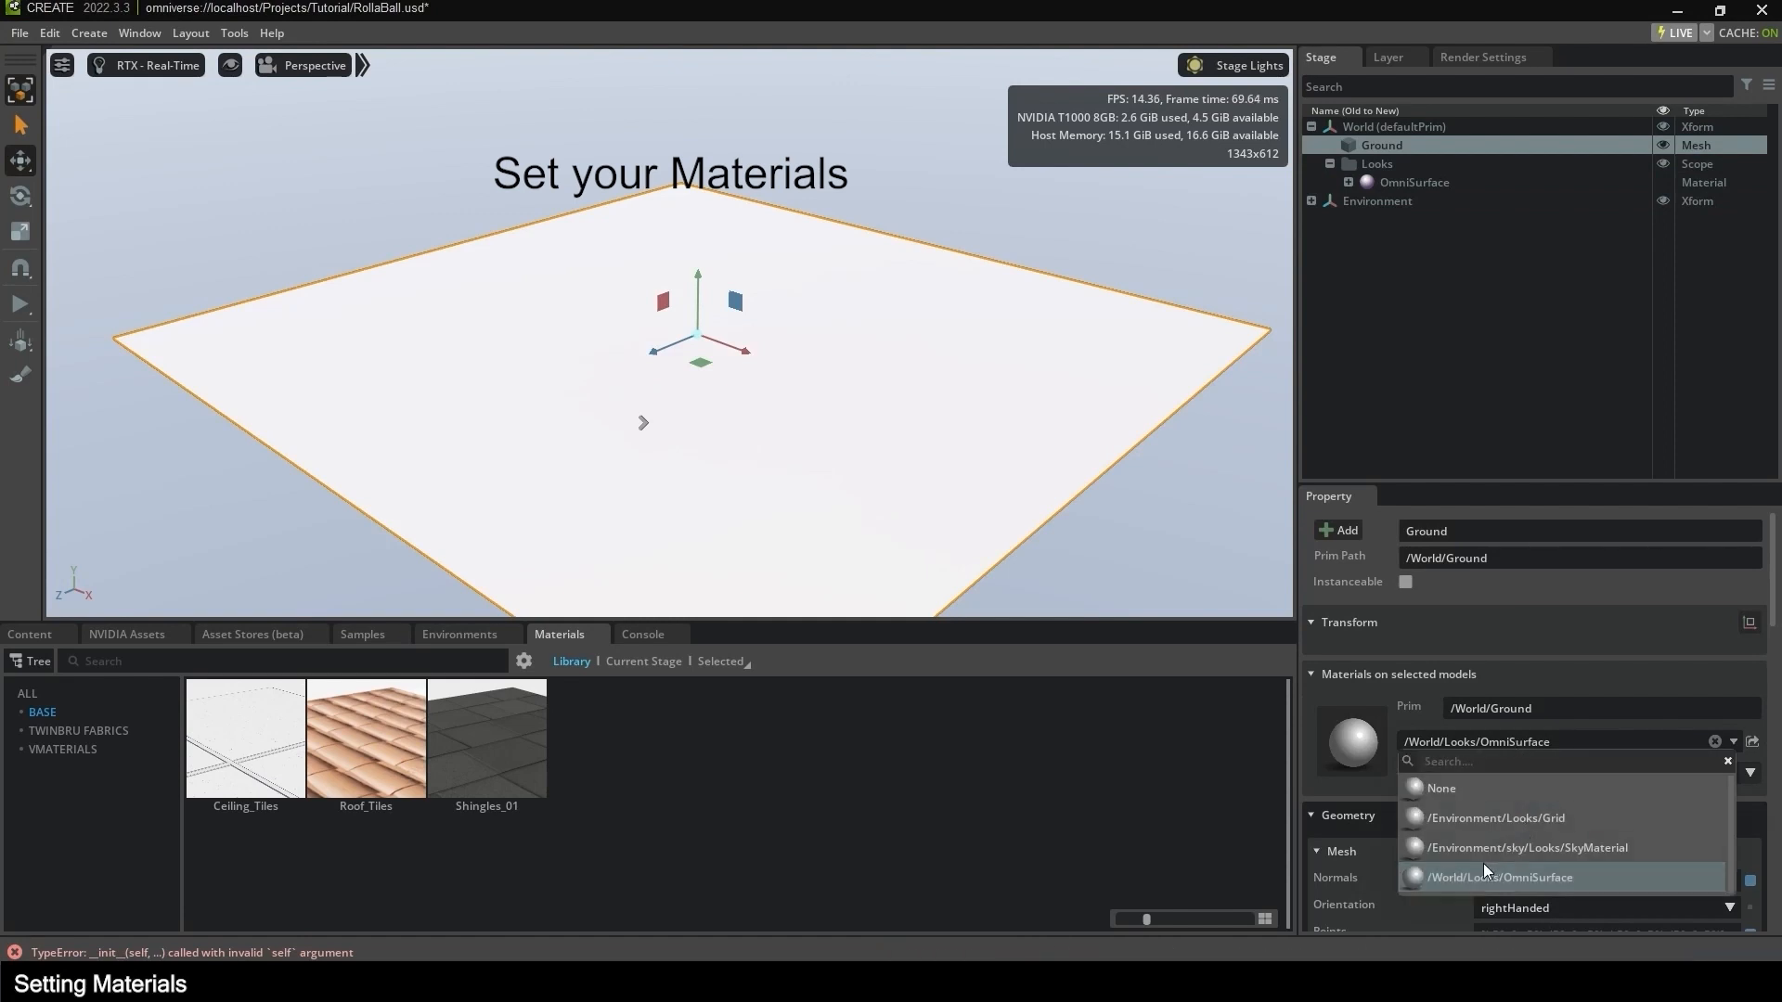
{"action": "left_click", "coordinate": [1524, 878]}
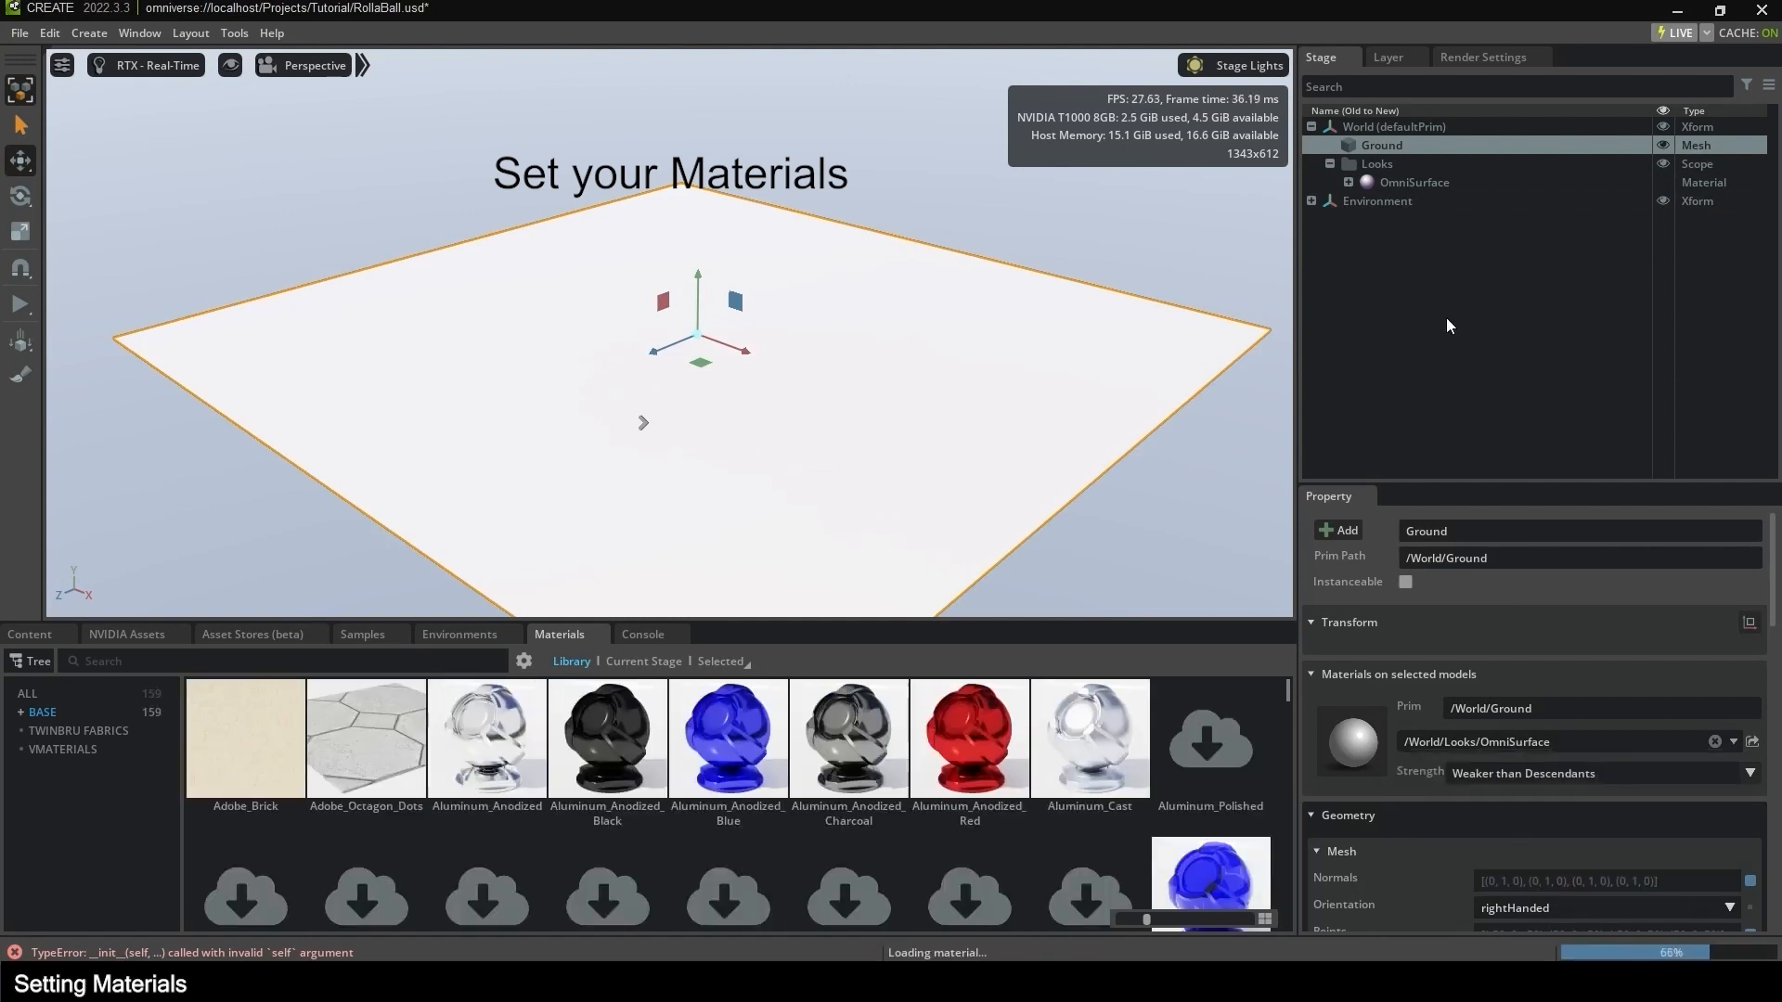
{"action": "left_click", "coordinate": [1446, 318]}
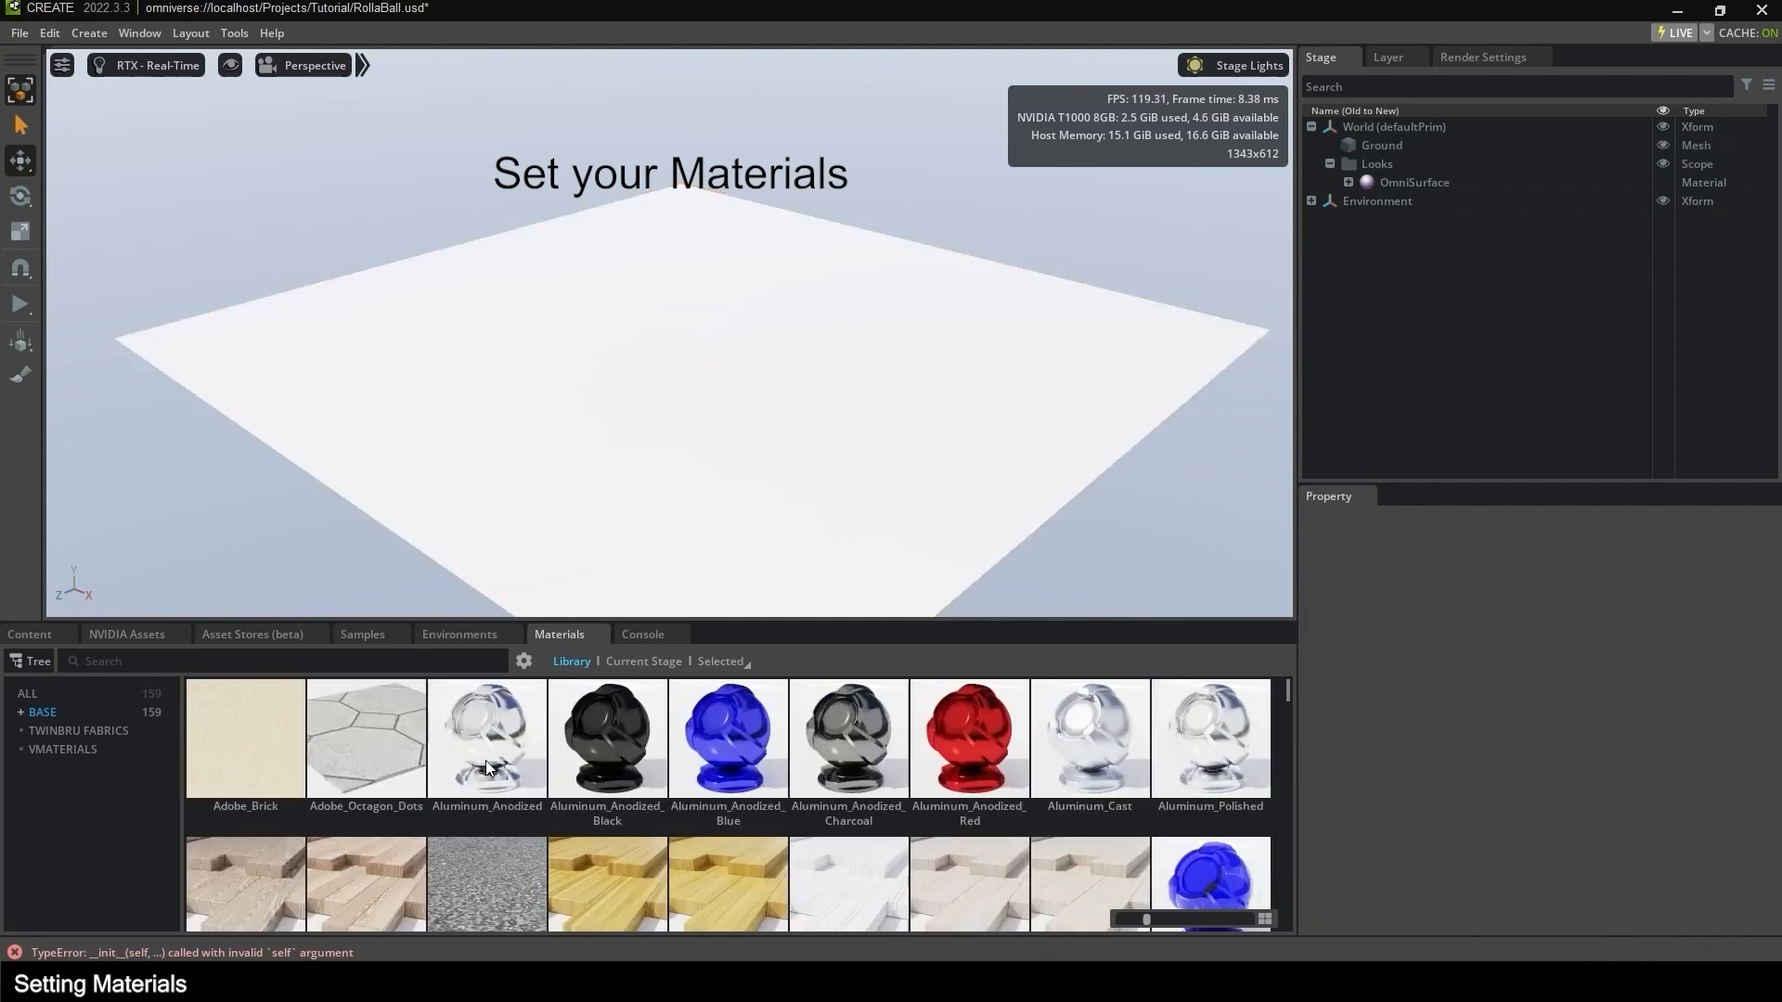
Apply the Ash material from the Base library category to the ground plane and clear the selection.
{"action": "scroll", "coordinate": [506, 757], "scroll_direction": "down", "scroll_amount": 2}
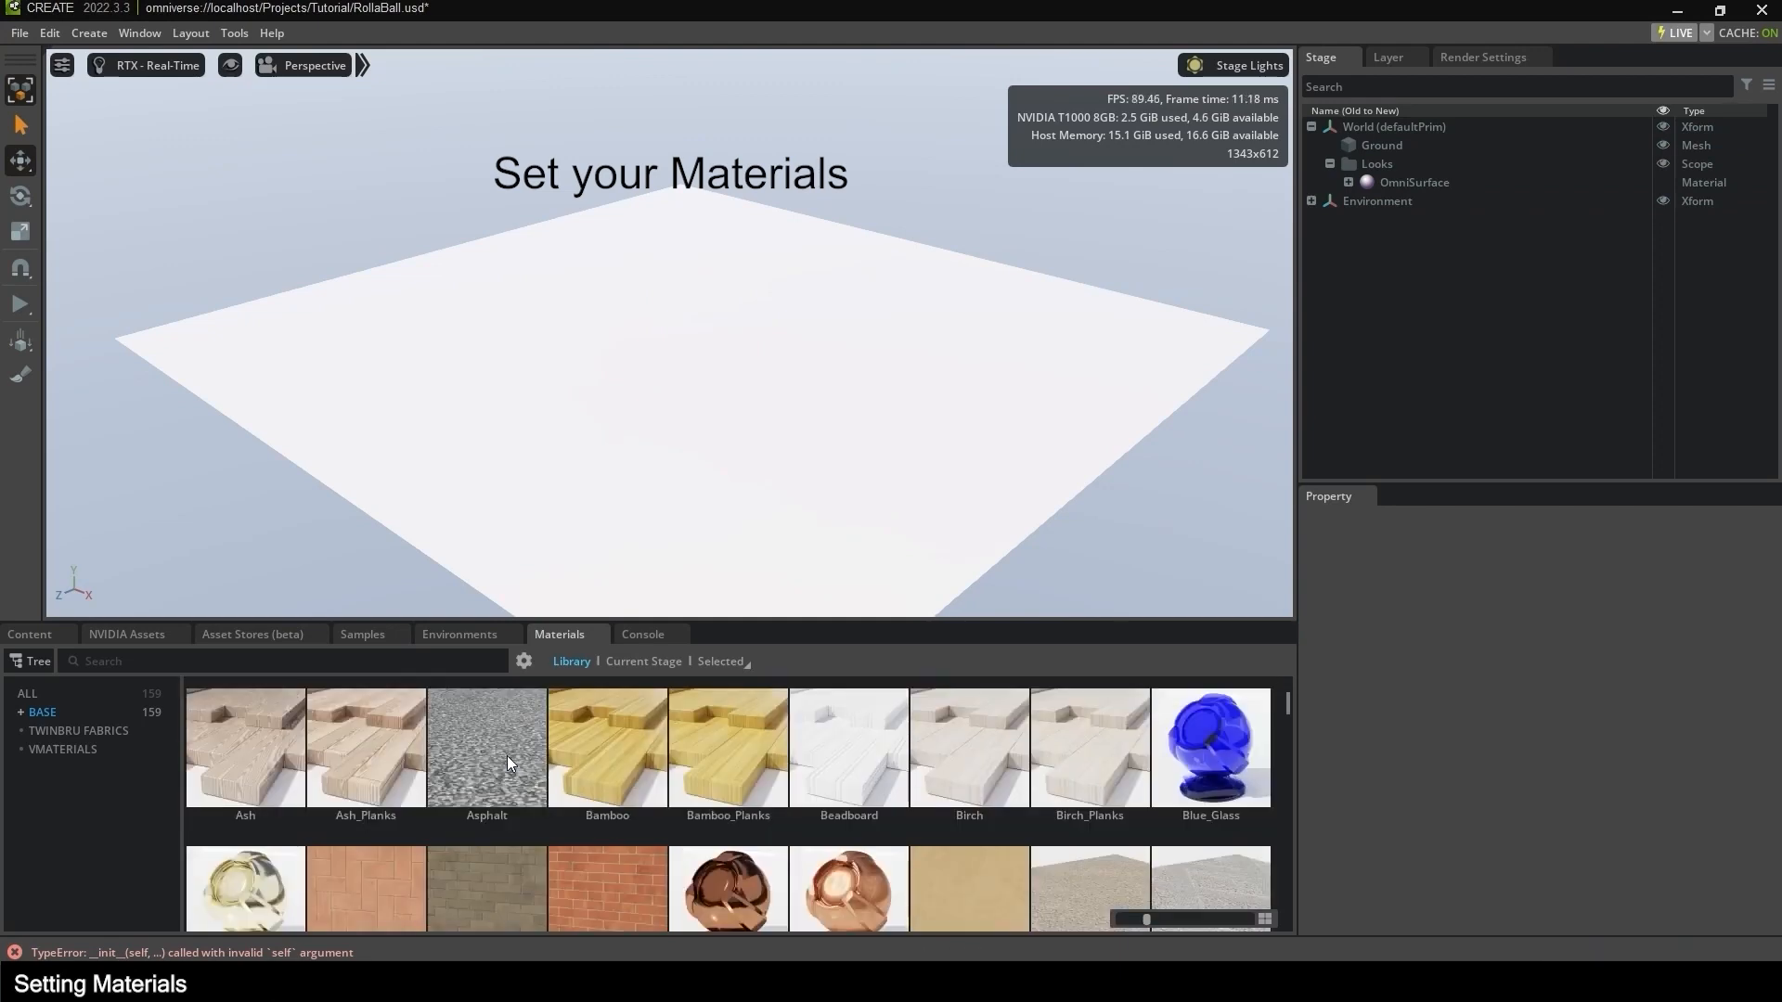
{"action": "left_click", "coordinate": [381, 763]}
{"action": "left_click", "coordinate": [243, 765]}
{"action": "left_click_drag", "start_coordinate": [237, 765], "coordinate": [535, 535]}
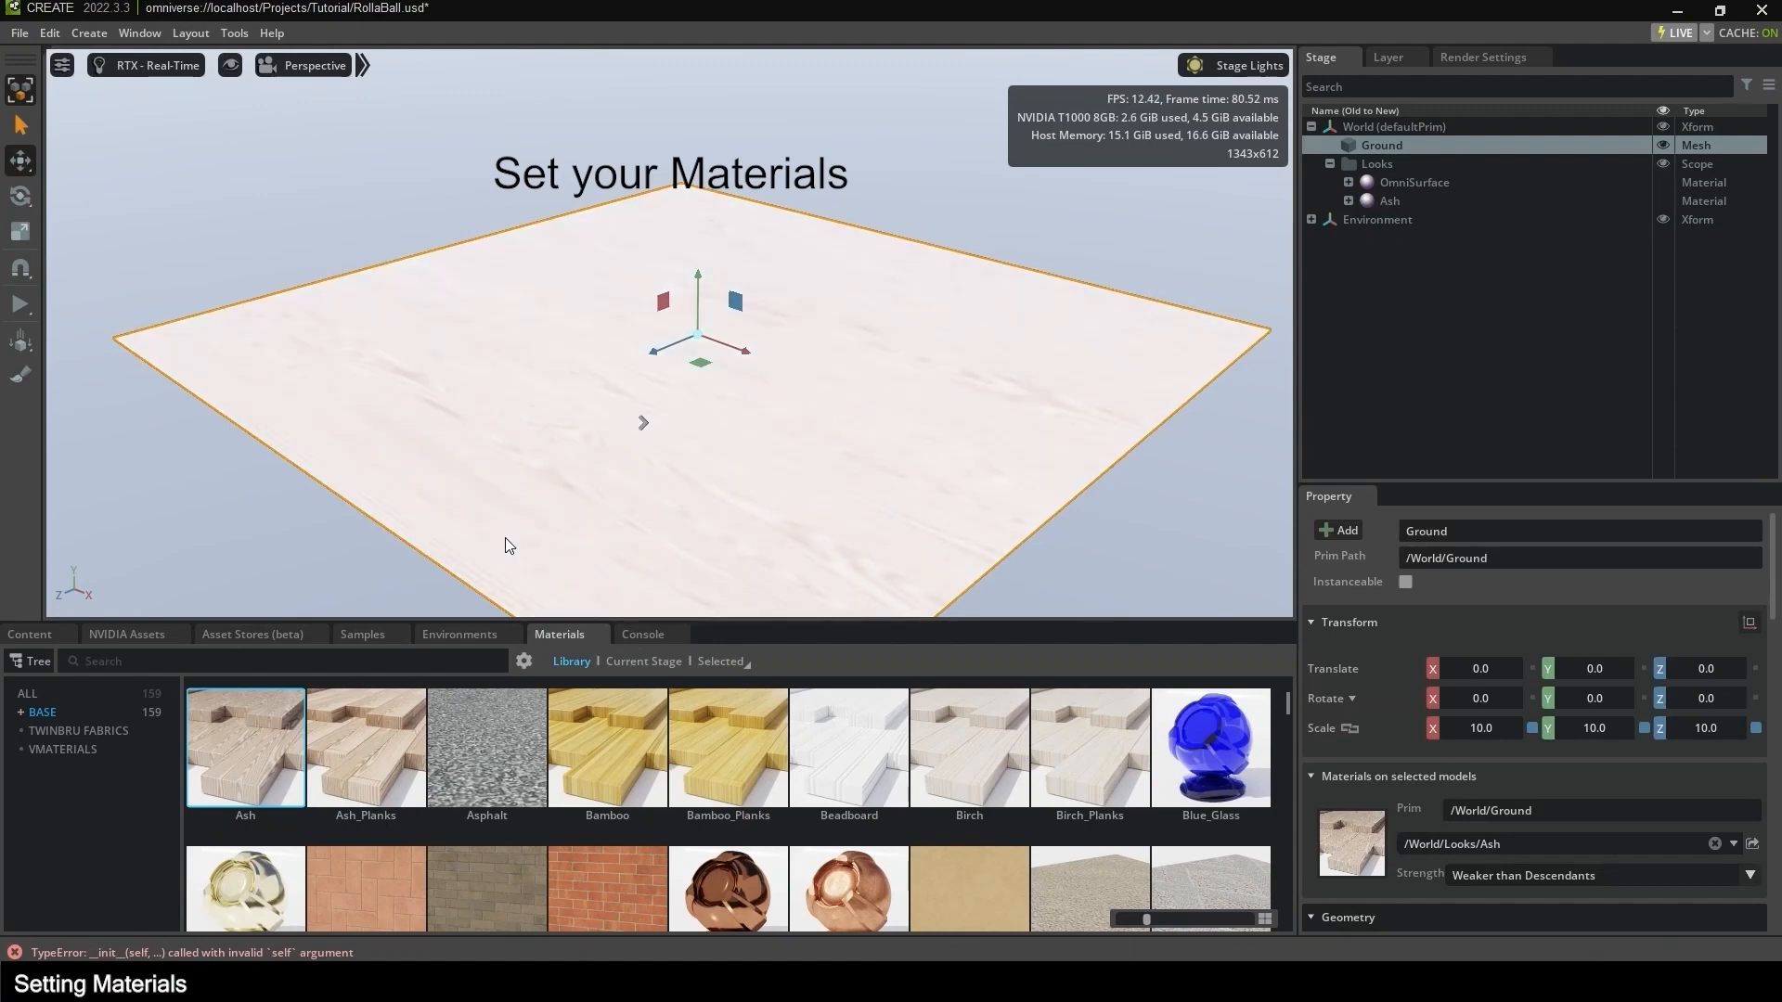
{"action": "left_click", "coordinate": [1290, 297]}
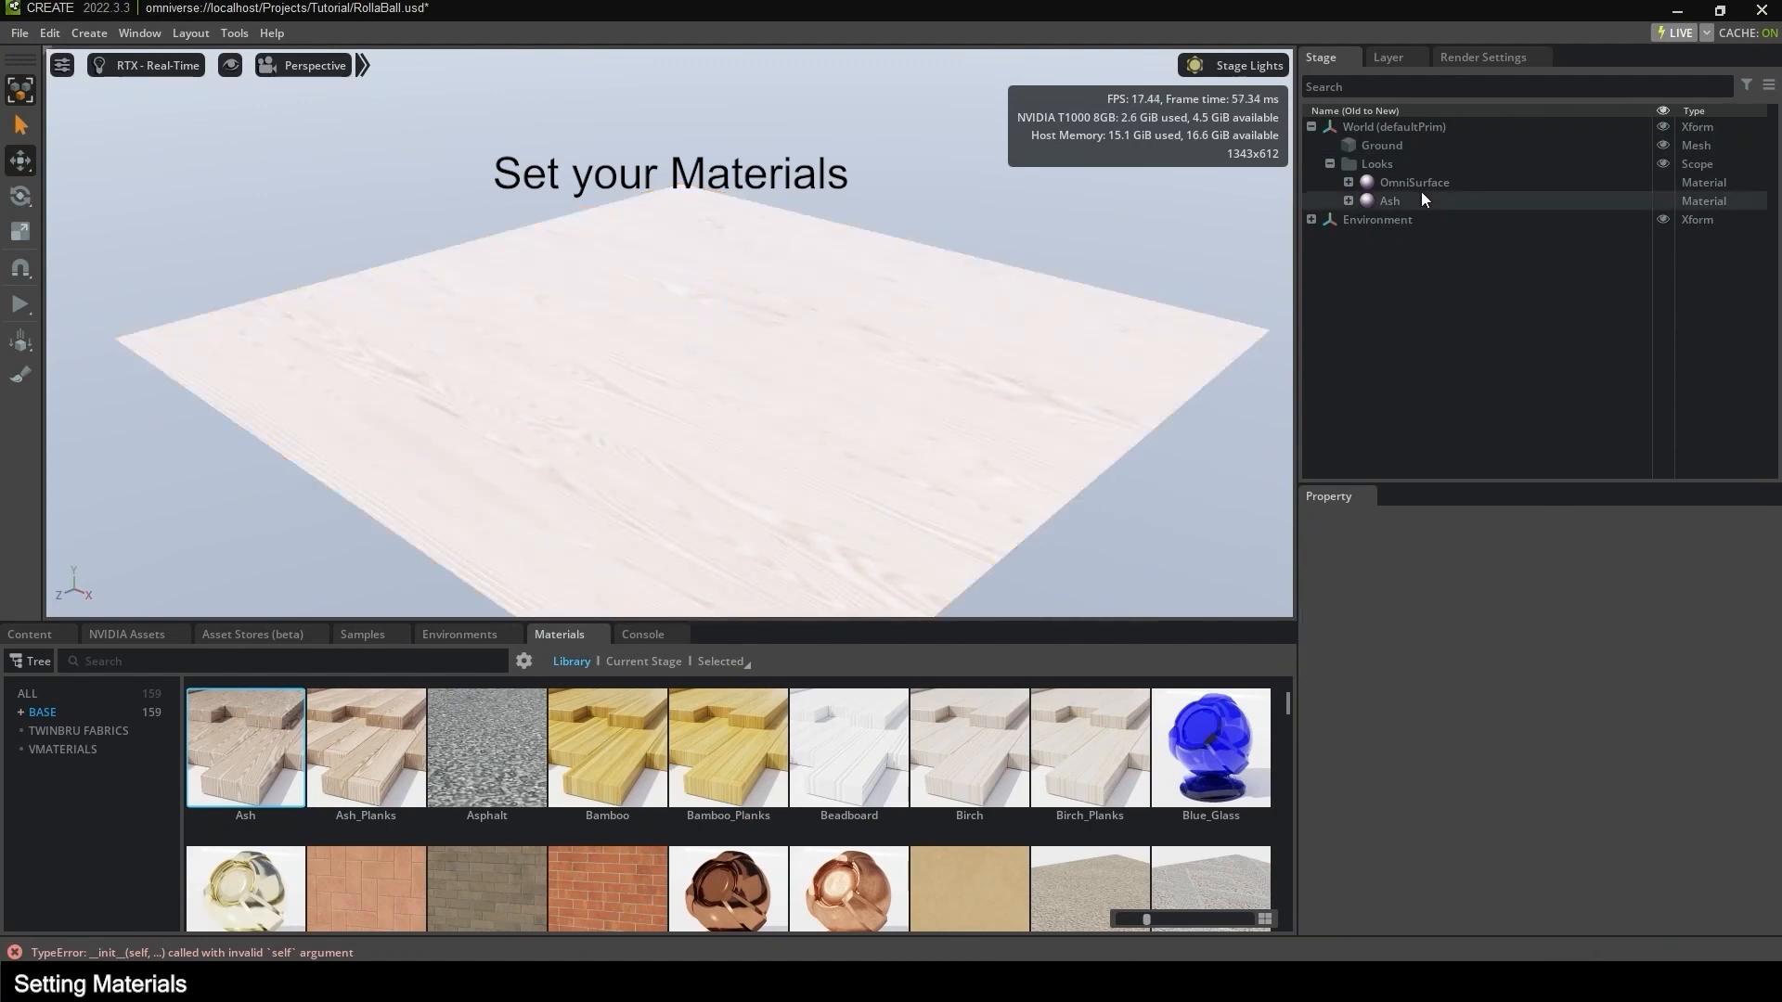
Switch the Ground mesh's assigned material to OmniSurface and back to Ash, and clear the selection.
{"action": "left_click", "coordinate": [1423, 181]}
{"action": "left_click", "coordinate": [1423, 149]}
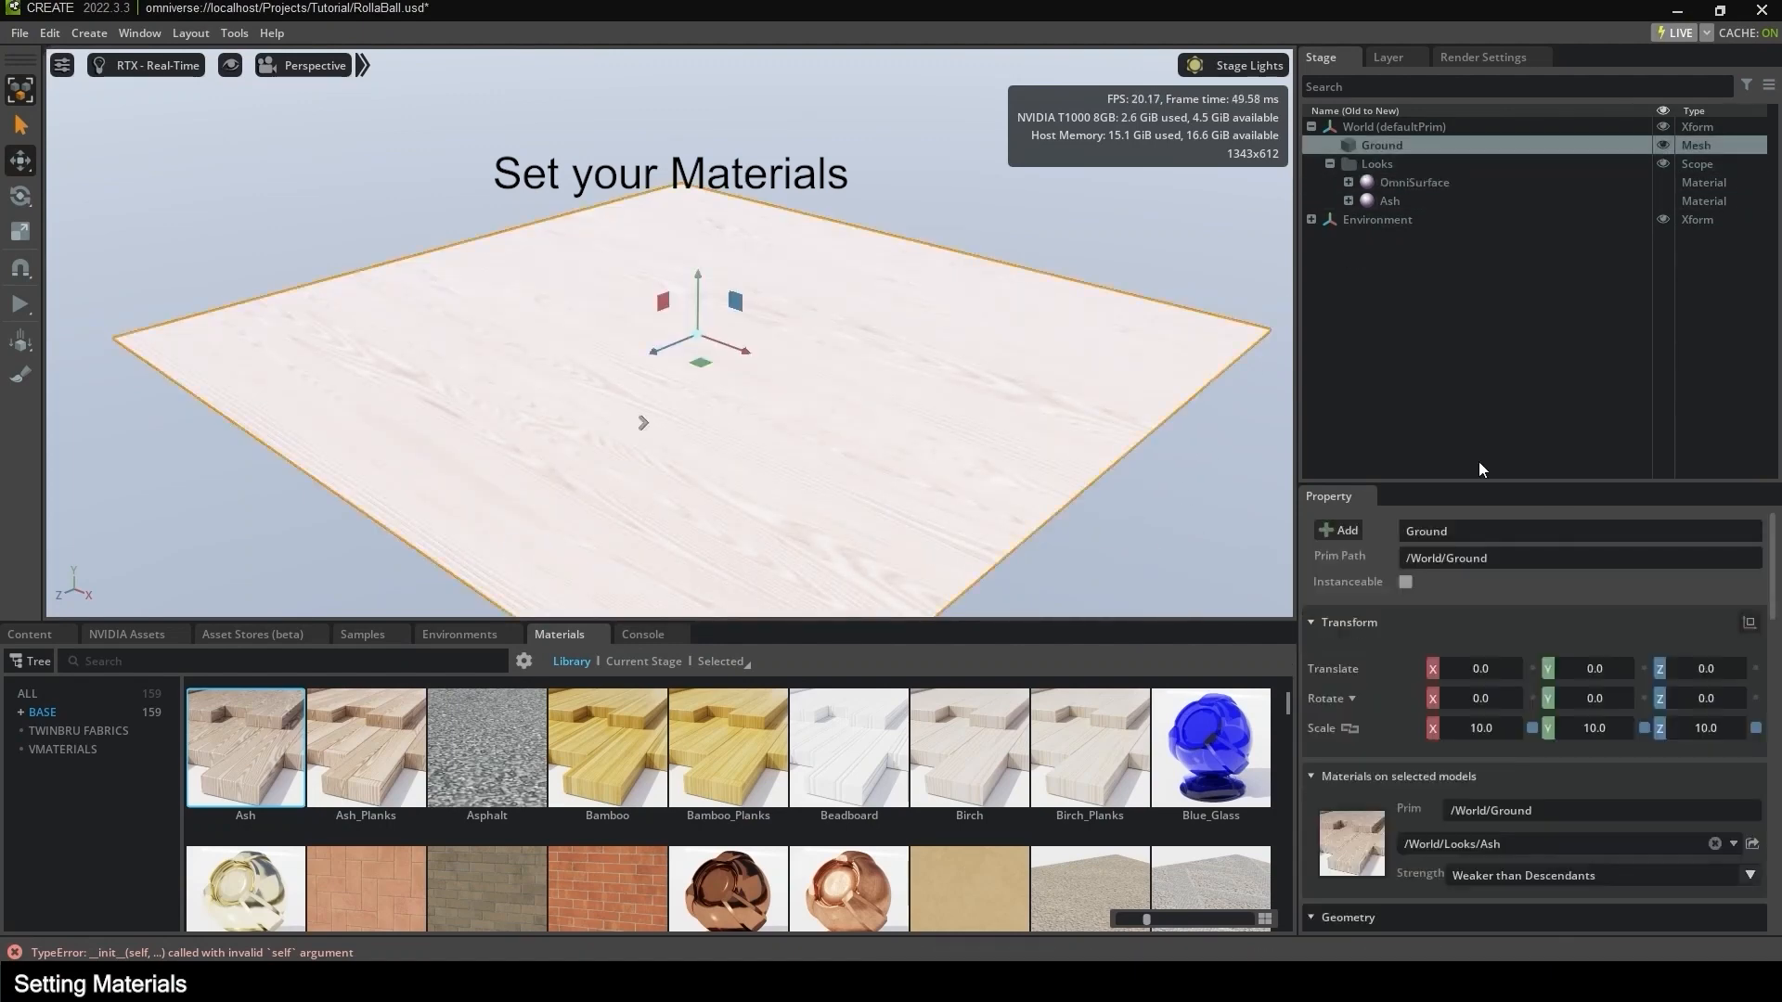
{"action": "left_click", "coordinate": [1529, 844]}
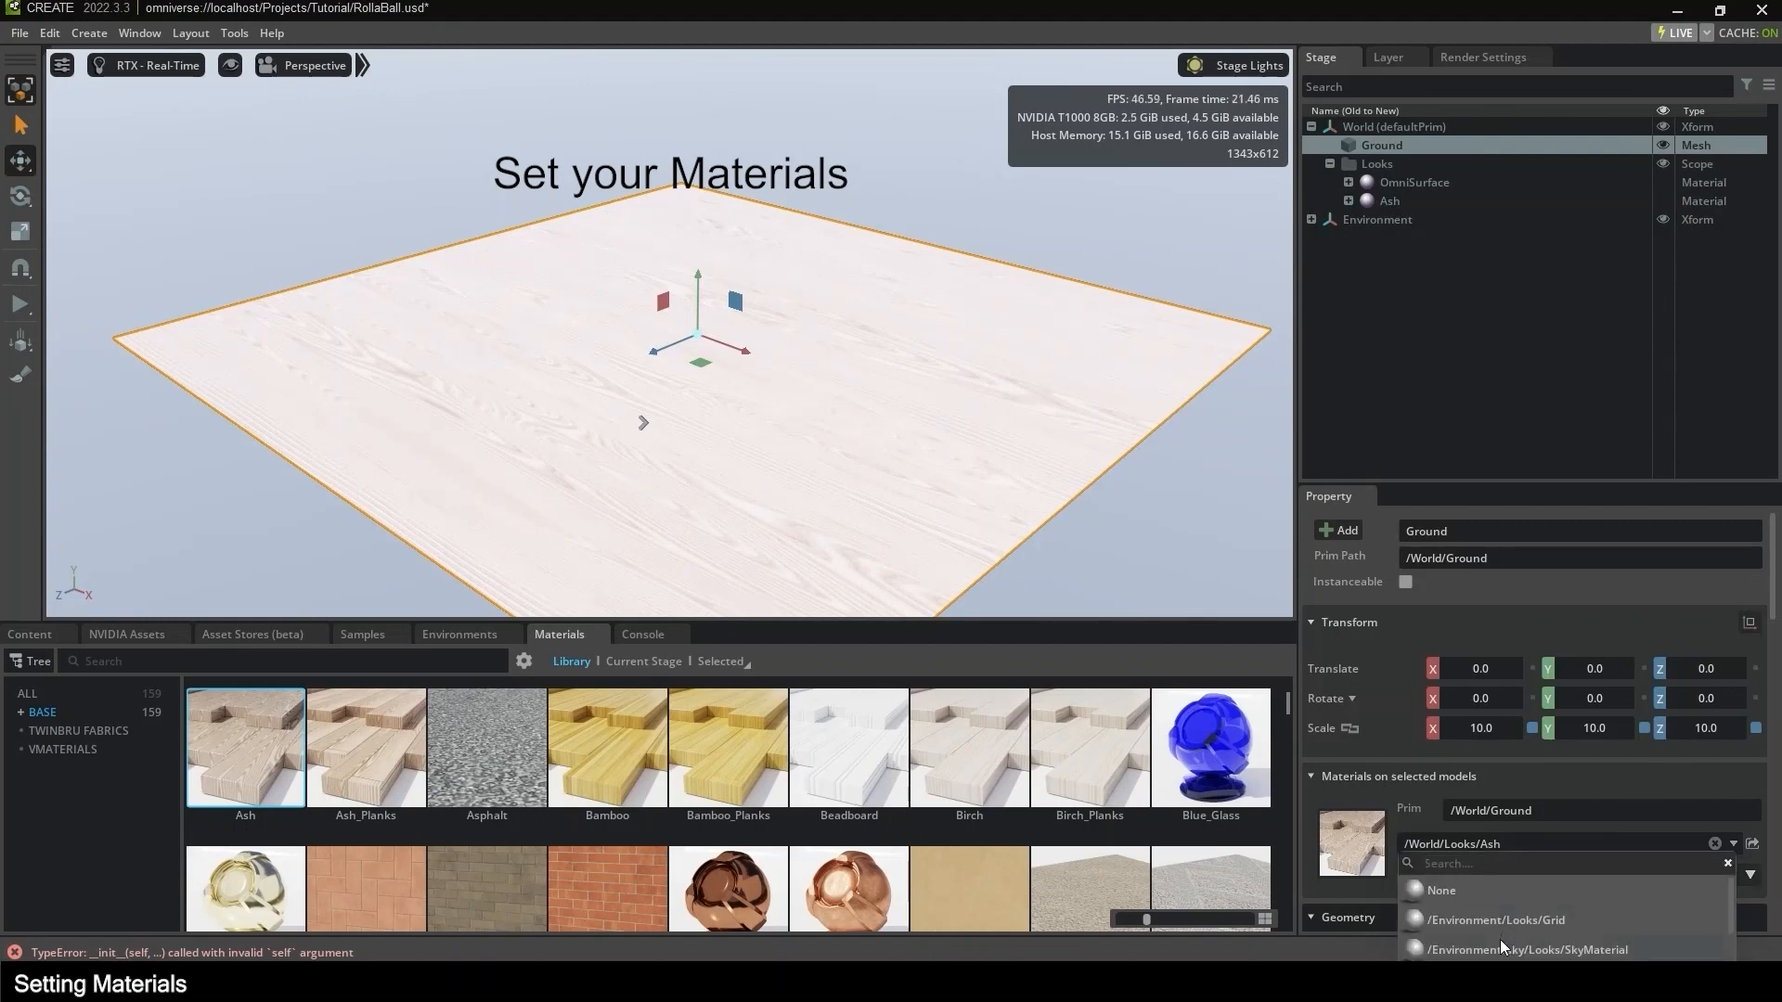
{"action": "scroll", "coordinate": [1501, 940], "scroll_direction": "down", "scroll_amount": 2}
{"action": "left_click", "coordinate": [1505, 954]}
{"action": "left_click", "coordinate": [1479, 833]}
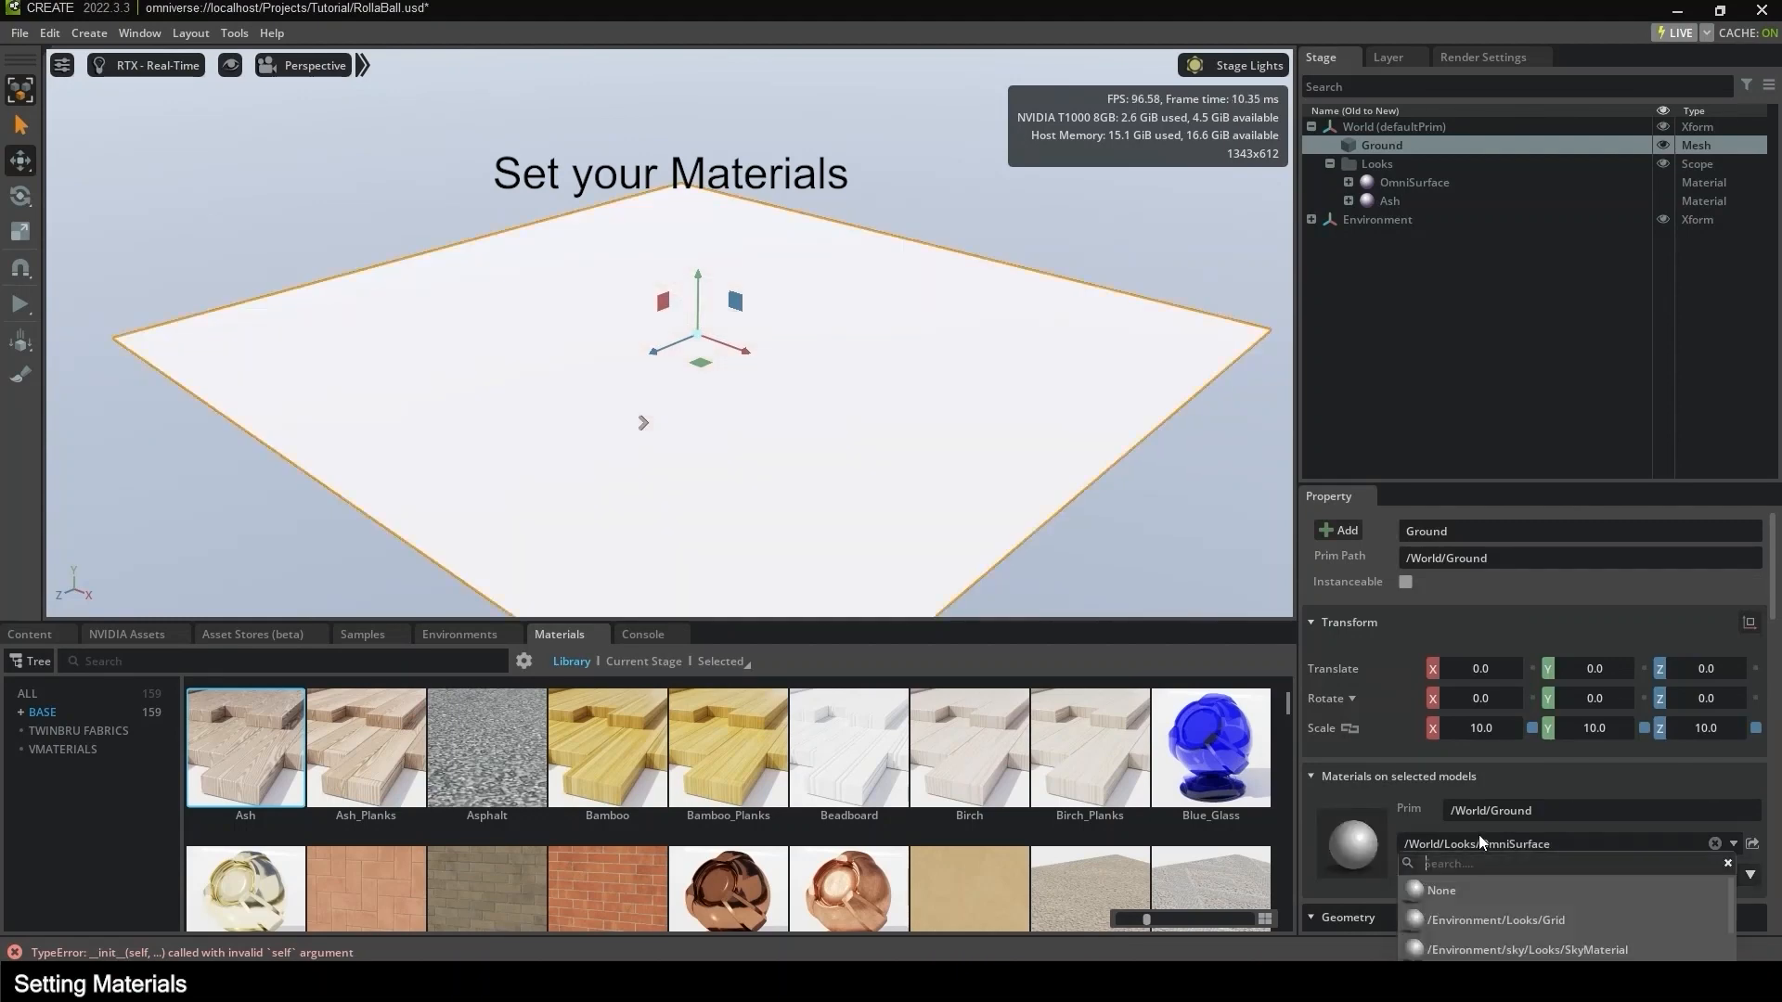
{"action": "left_click", "coordinate": [1496, 921]}
{"action": "left_click", "coordinate": [1424, 259]}
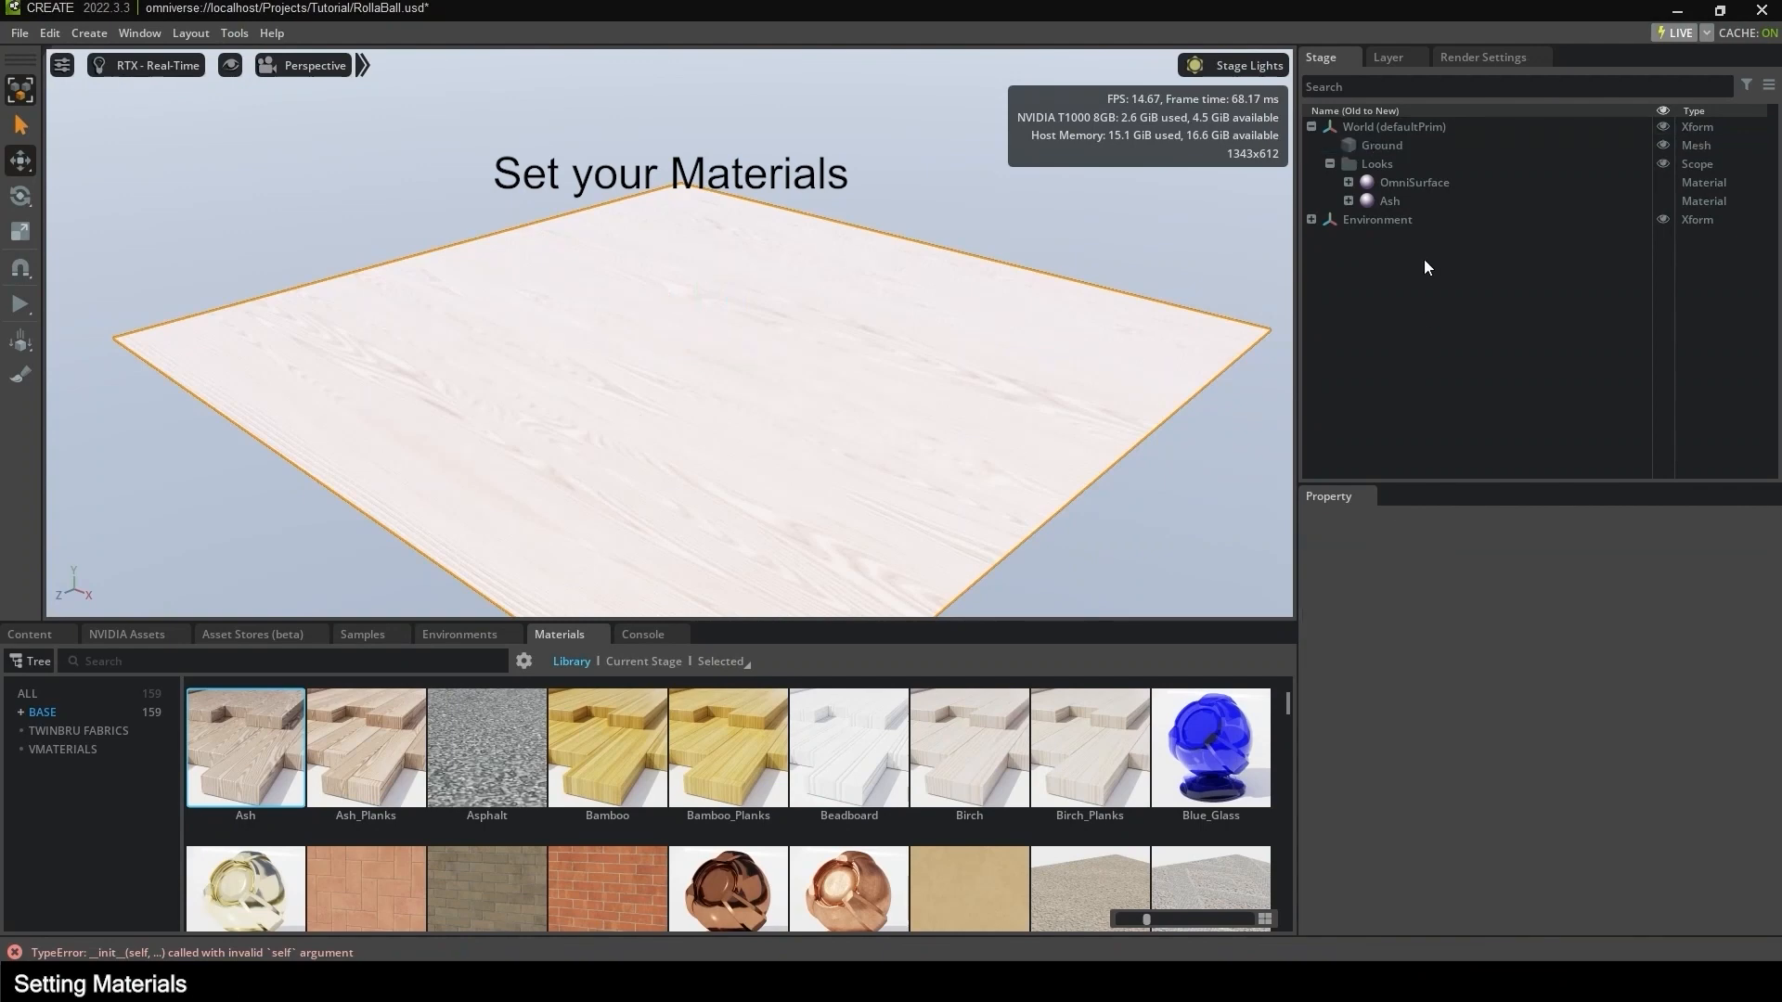
Delete the OmniSurface material from the Looks folder.
{"action": "left_click", "coordinate": [1422, 184]}
{"action": "right_click", "coordinate": [1422, 183]}
{"action": "left_click", "coordinate": [1472, 334]}
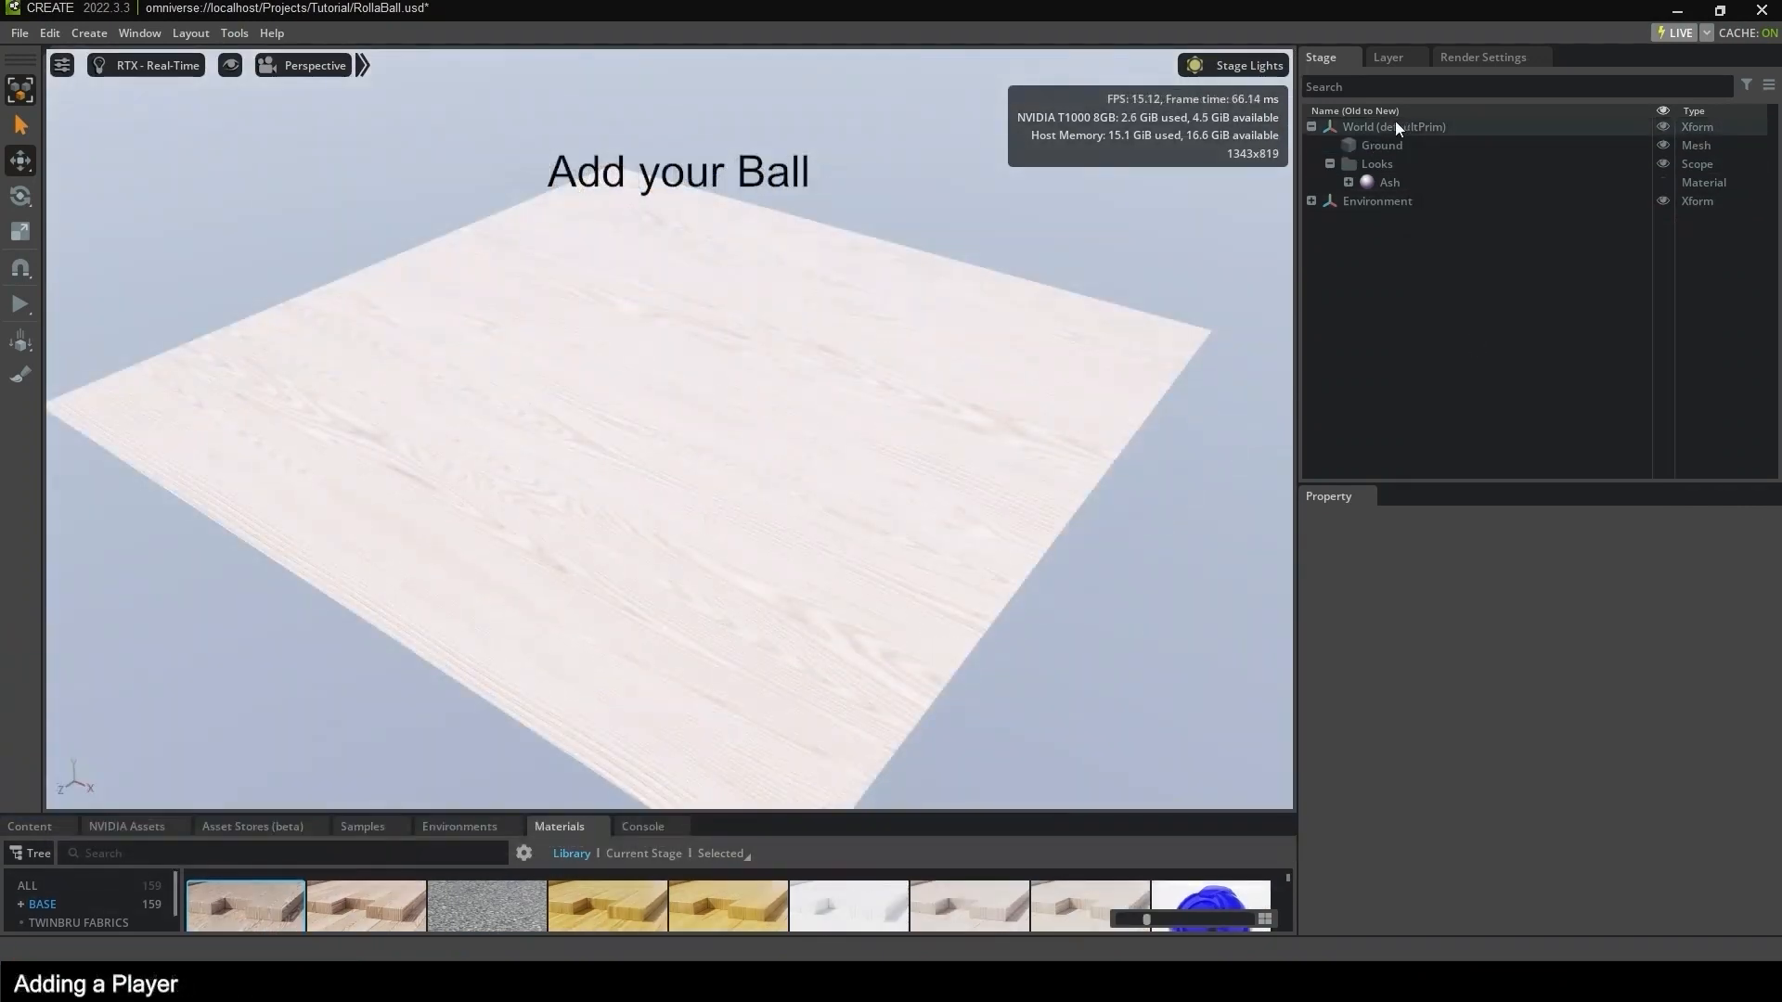
Create a Sphere shape under the World prim.
{"action": "left_click", "coordinate": [1395, 126]}
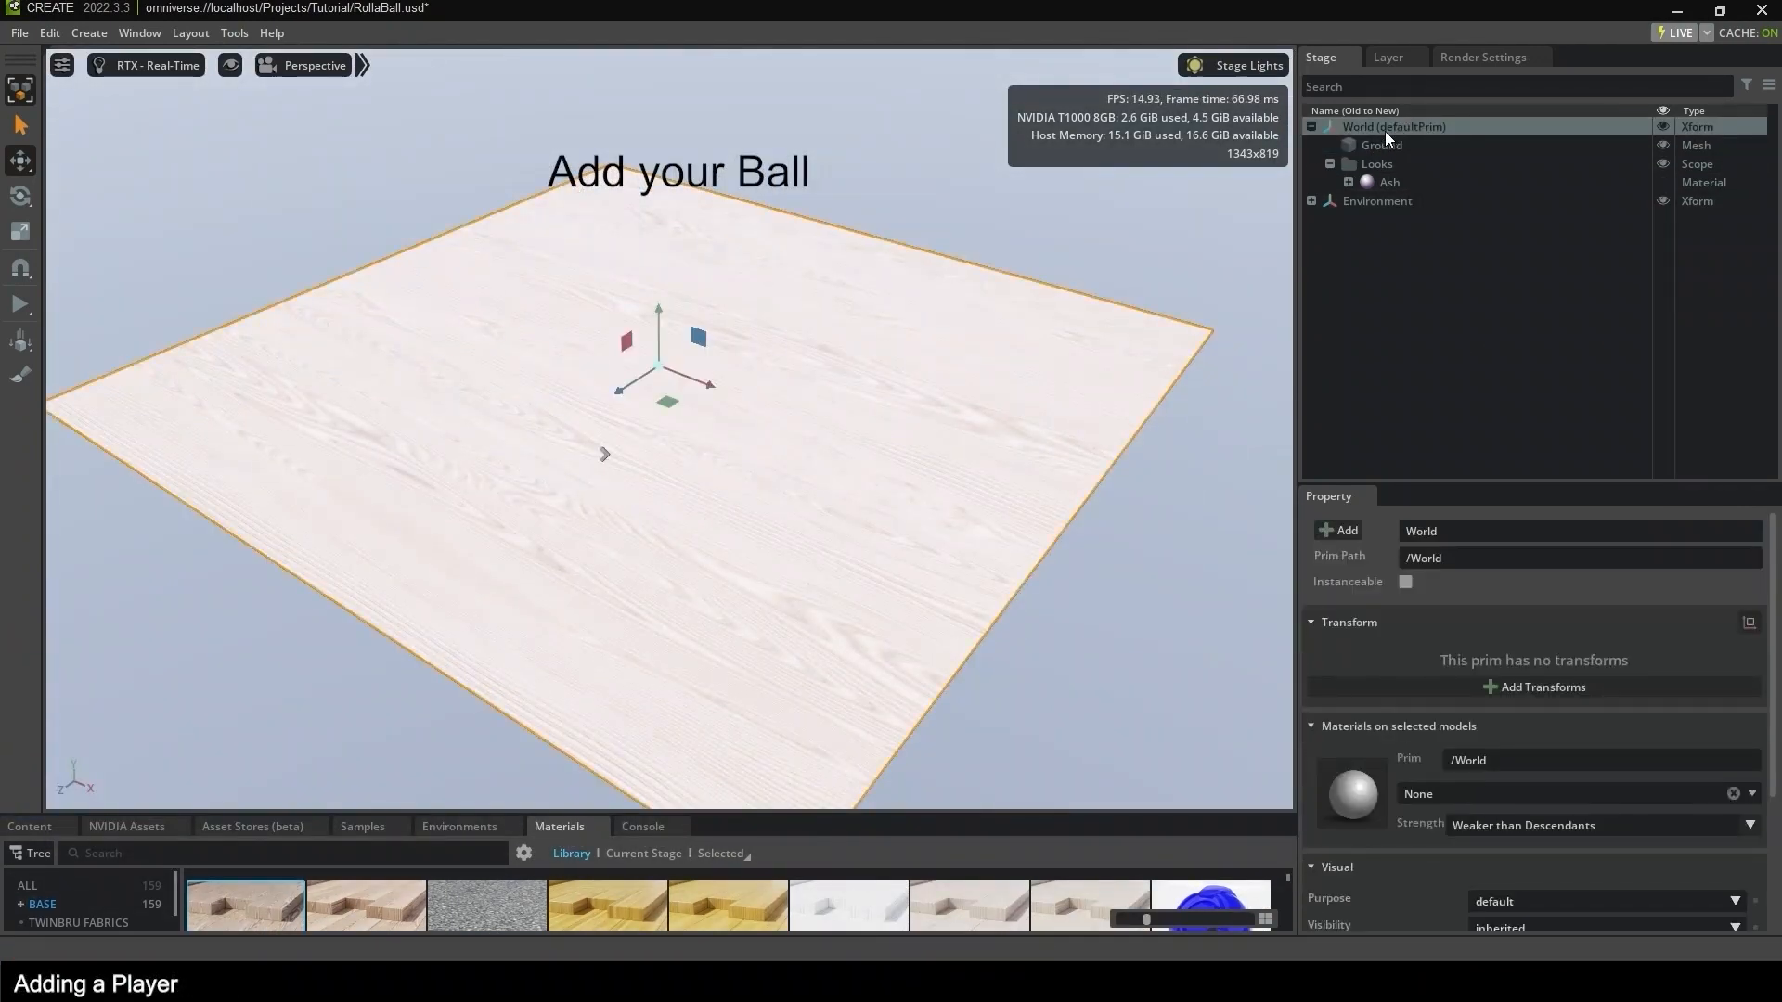
{"action": "right_click", "coordinate": [1384, 131]}
{"action": "mouse_move", "coordinate": [1412, 174]}
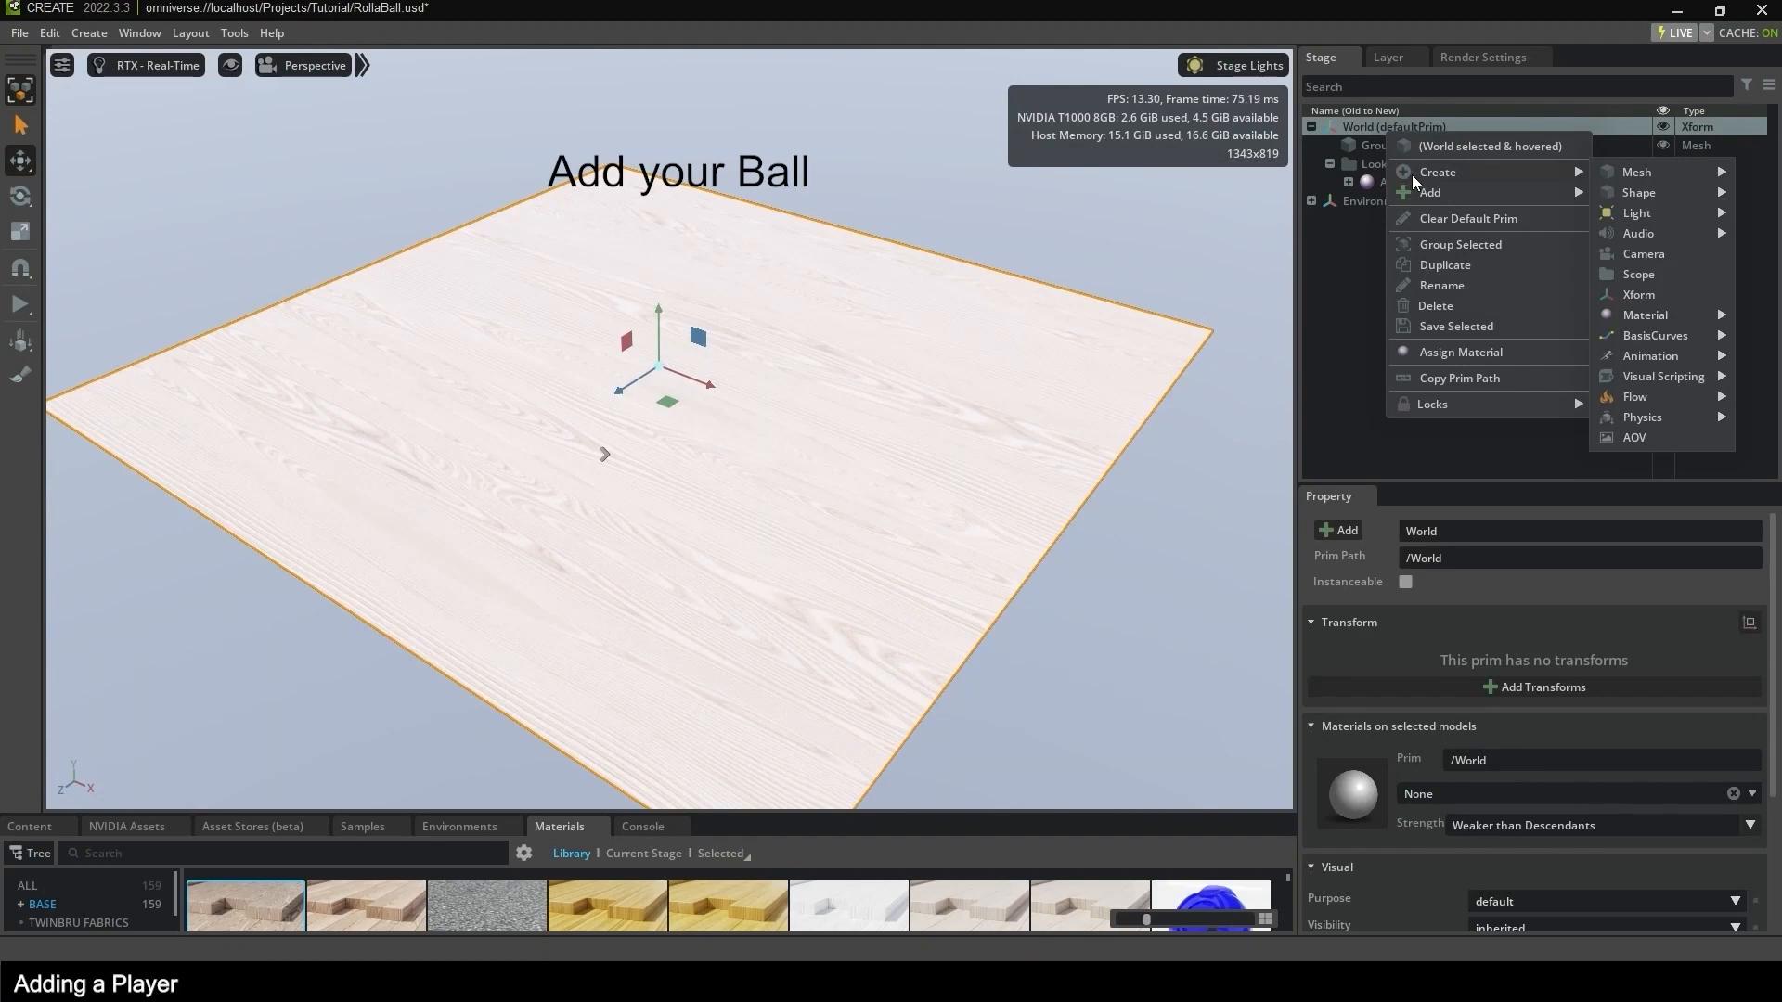
{"action": "mouse_move", "coordinate": [1623, 192]}
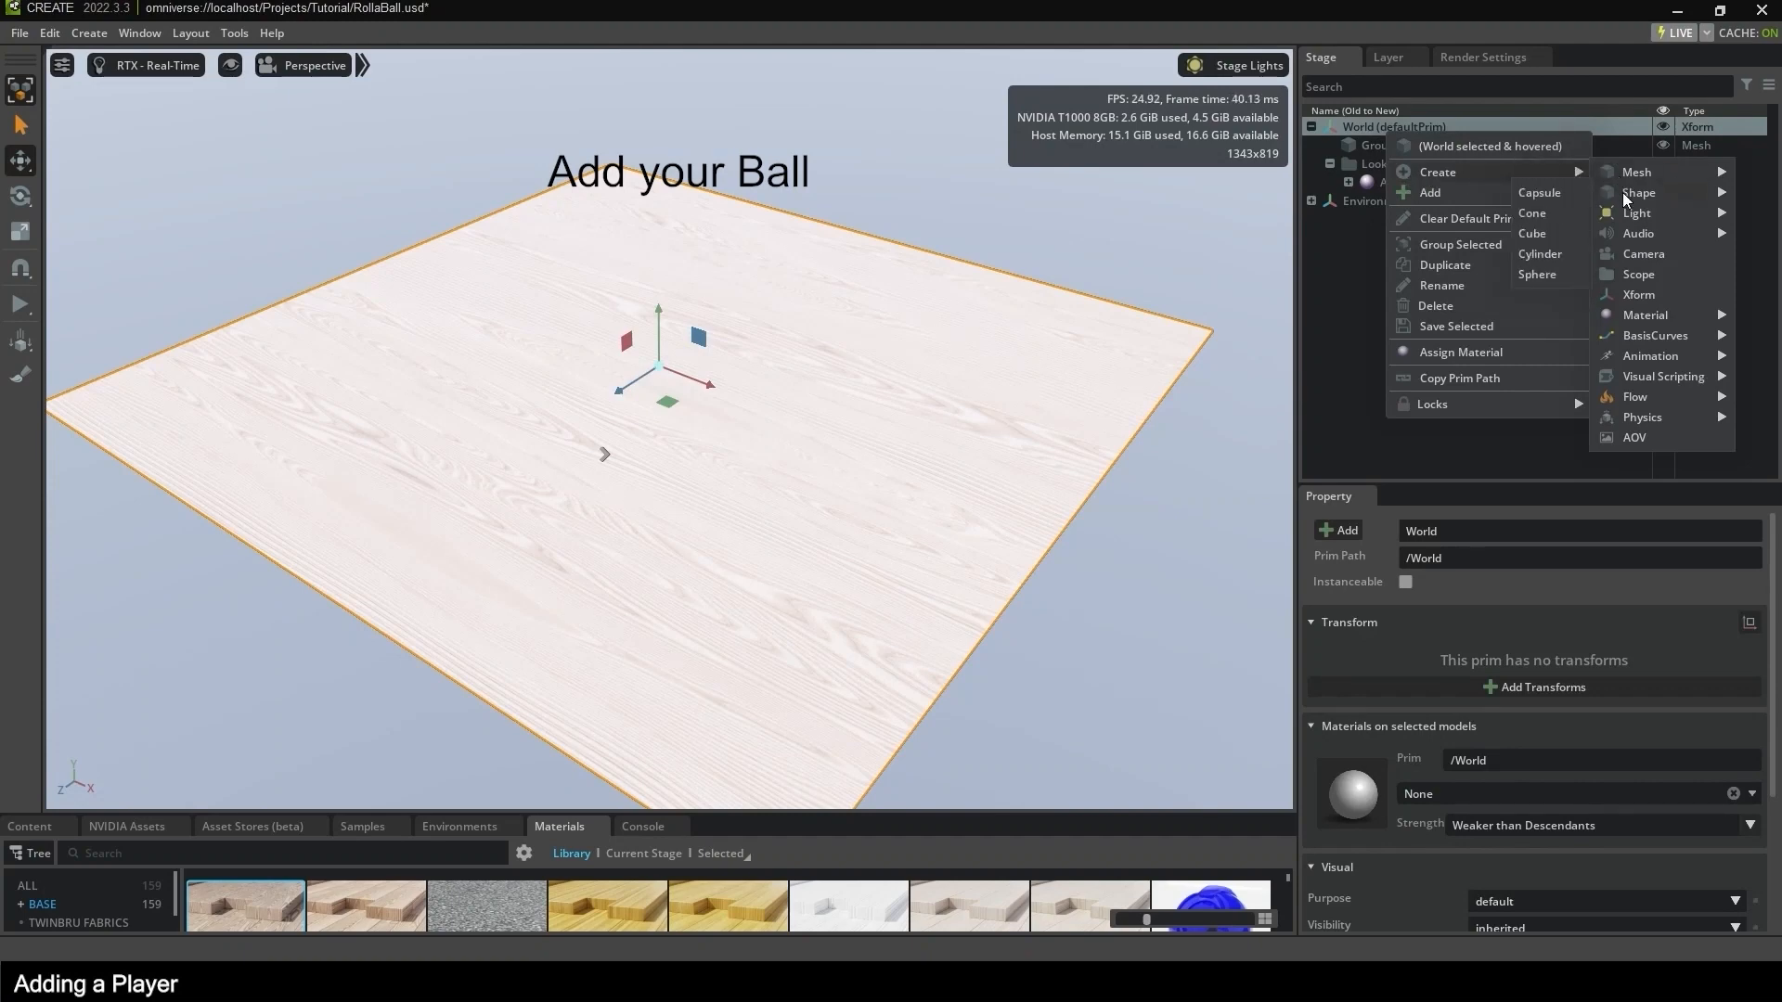
{"action": "left_click", "coordinate": [1541, 274]}
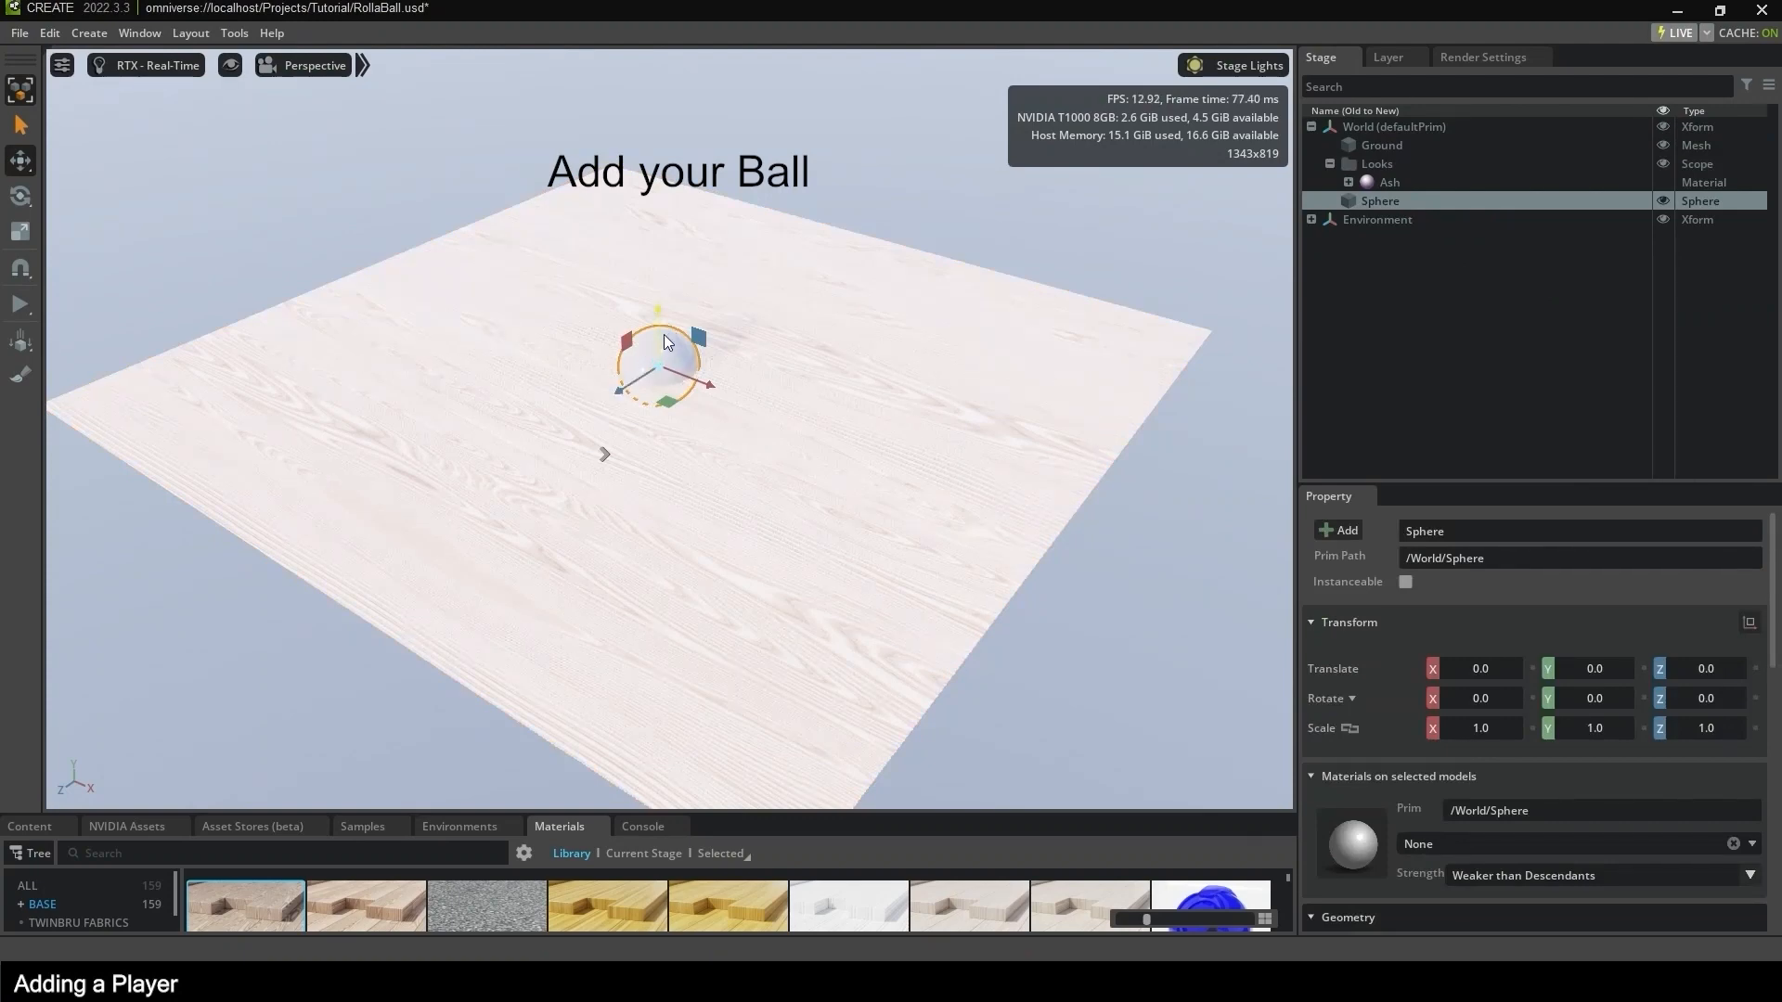
Raise the sphere to a Y translation of 42.9 so it sits above the ground, and clear the selection.
{"action": "mouse_move", "coordinate": [661, 336]}
{"action": "left_mouse_down"}
{"action": "mouse_move", "coordinate": [660, 319]}
{"action": "mouse_move", "coordinate": [673, 328]}
{"action": "left_mouse_up"}
{"action": "left_click_drag", "start_coordinate": [1579, 667], "coordinate": [1765, 660]}
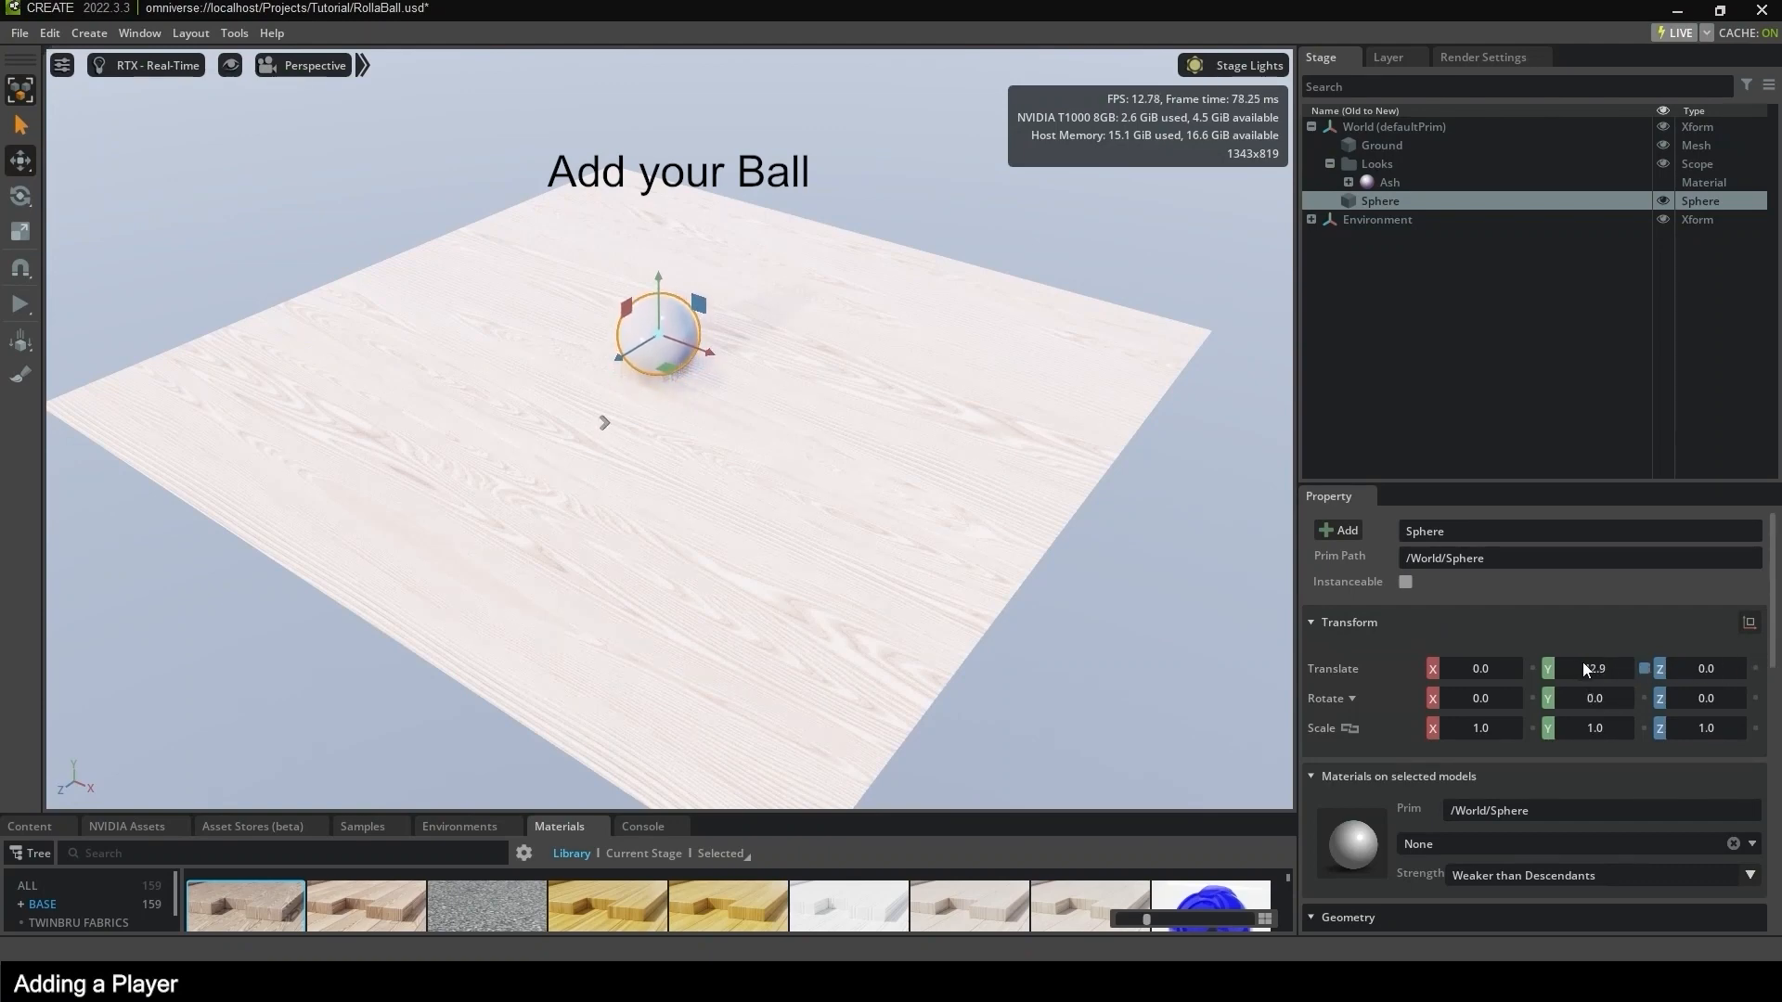
{"action": "left_click", "coordinate": [1491, 373]}
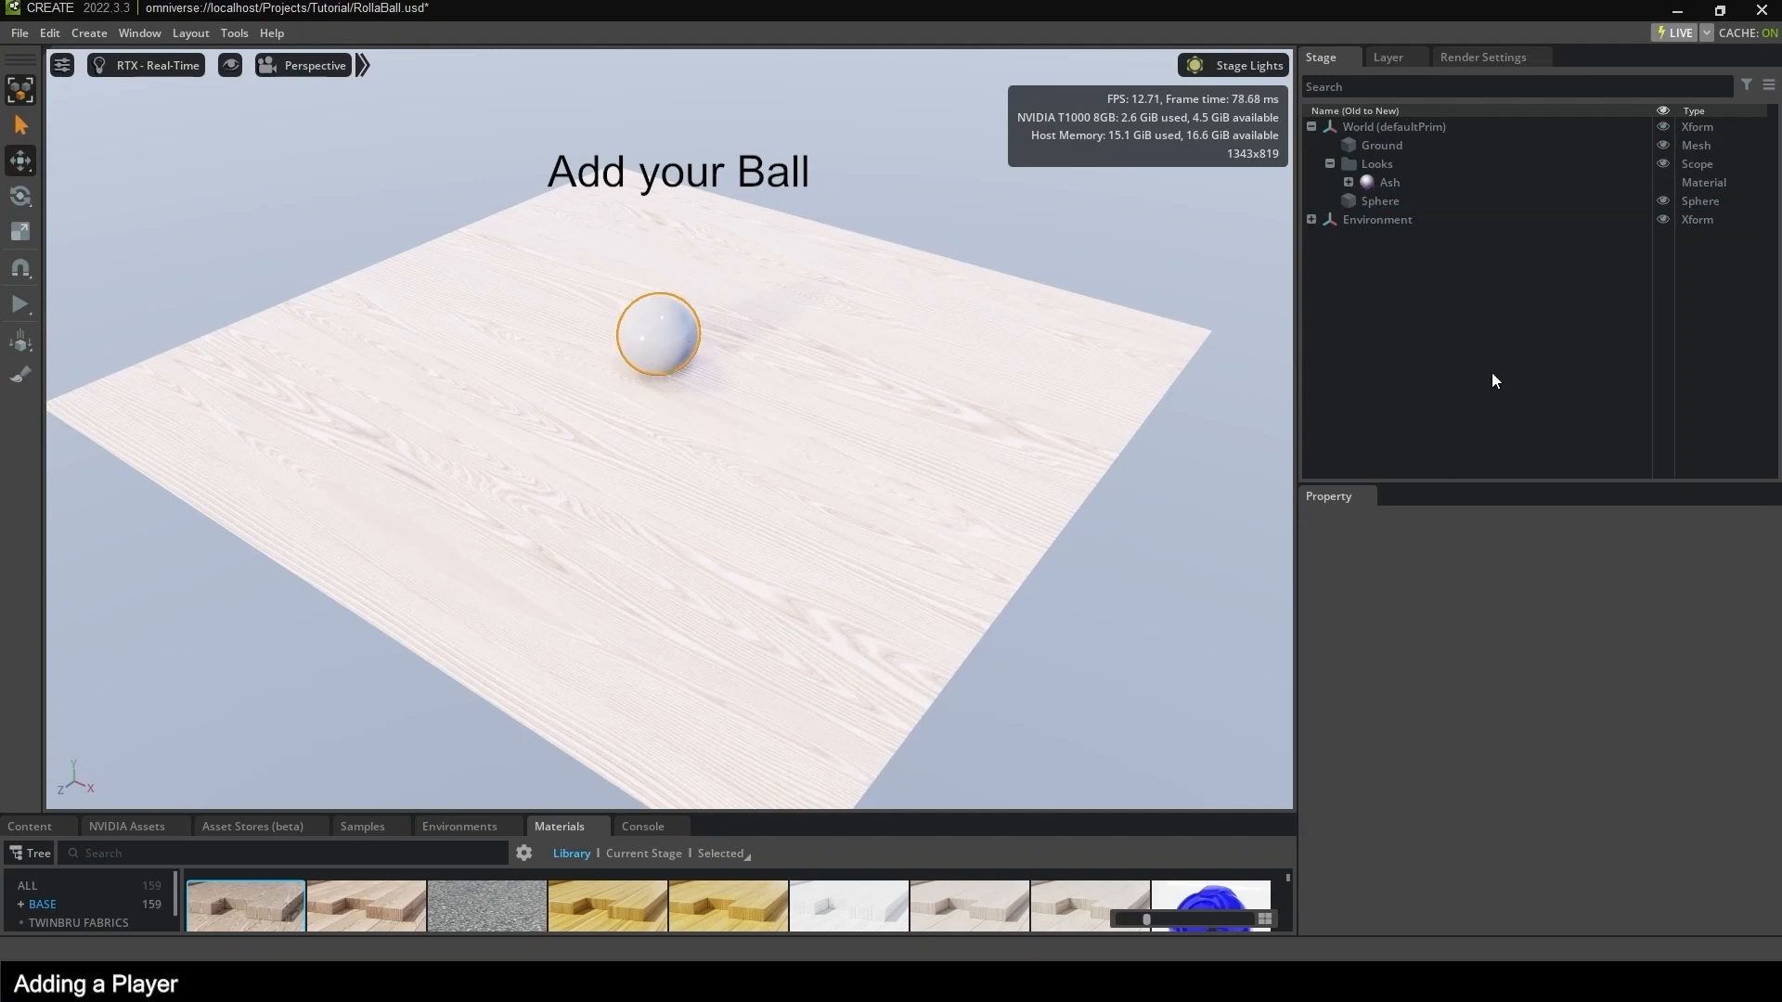
Create a Physics Scene under the World prim.
{"action": "left_click", "coordinate": [1426, 127]}
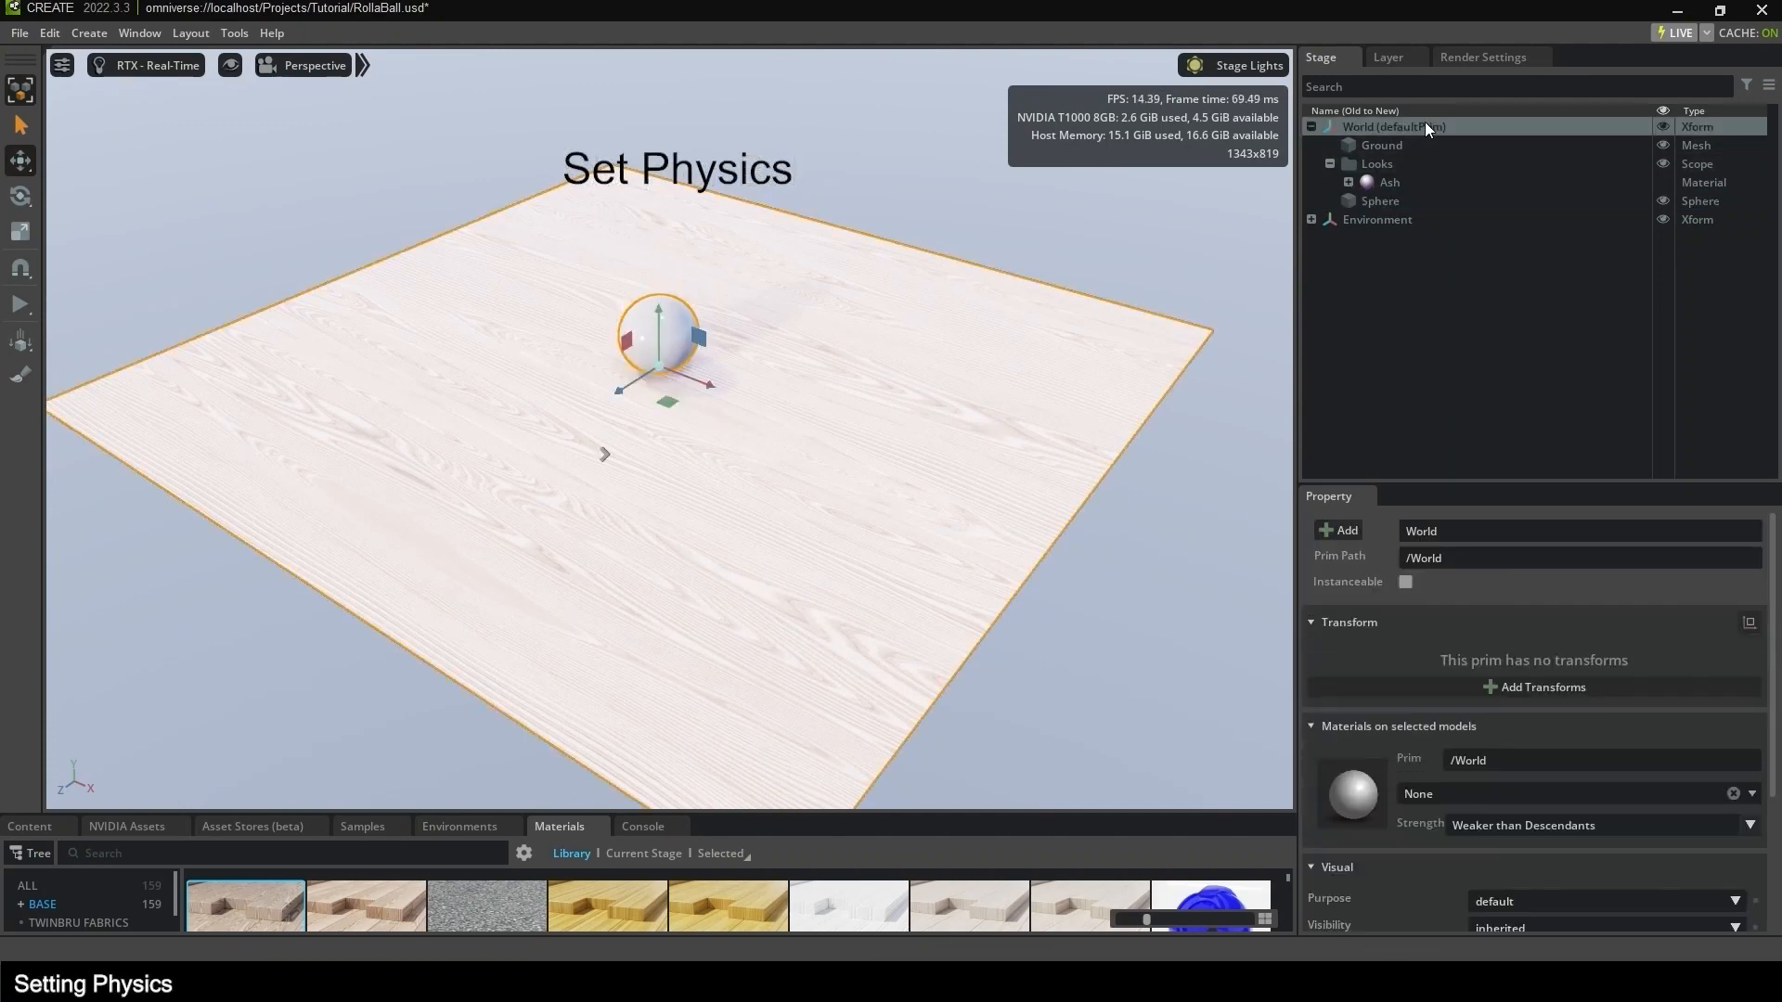
{"action": "right_click", "coordinate": [1427, 127]}
{"action": "mouse_move", "coordinate": [1483, 164]}
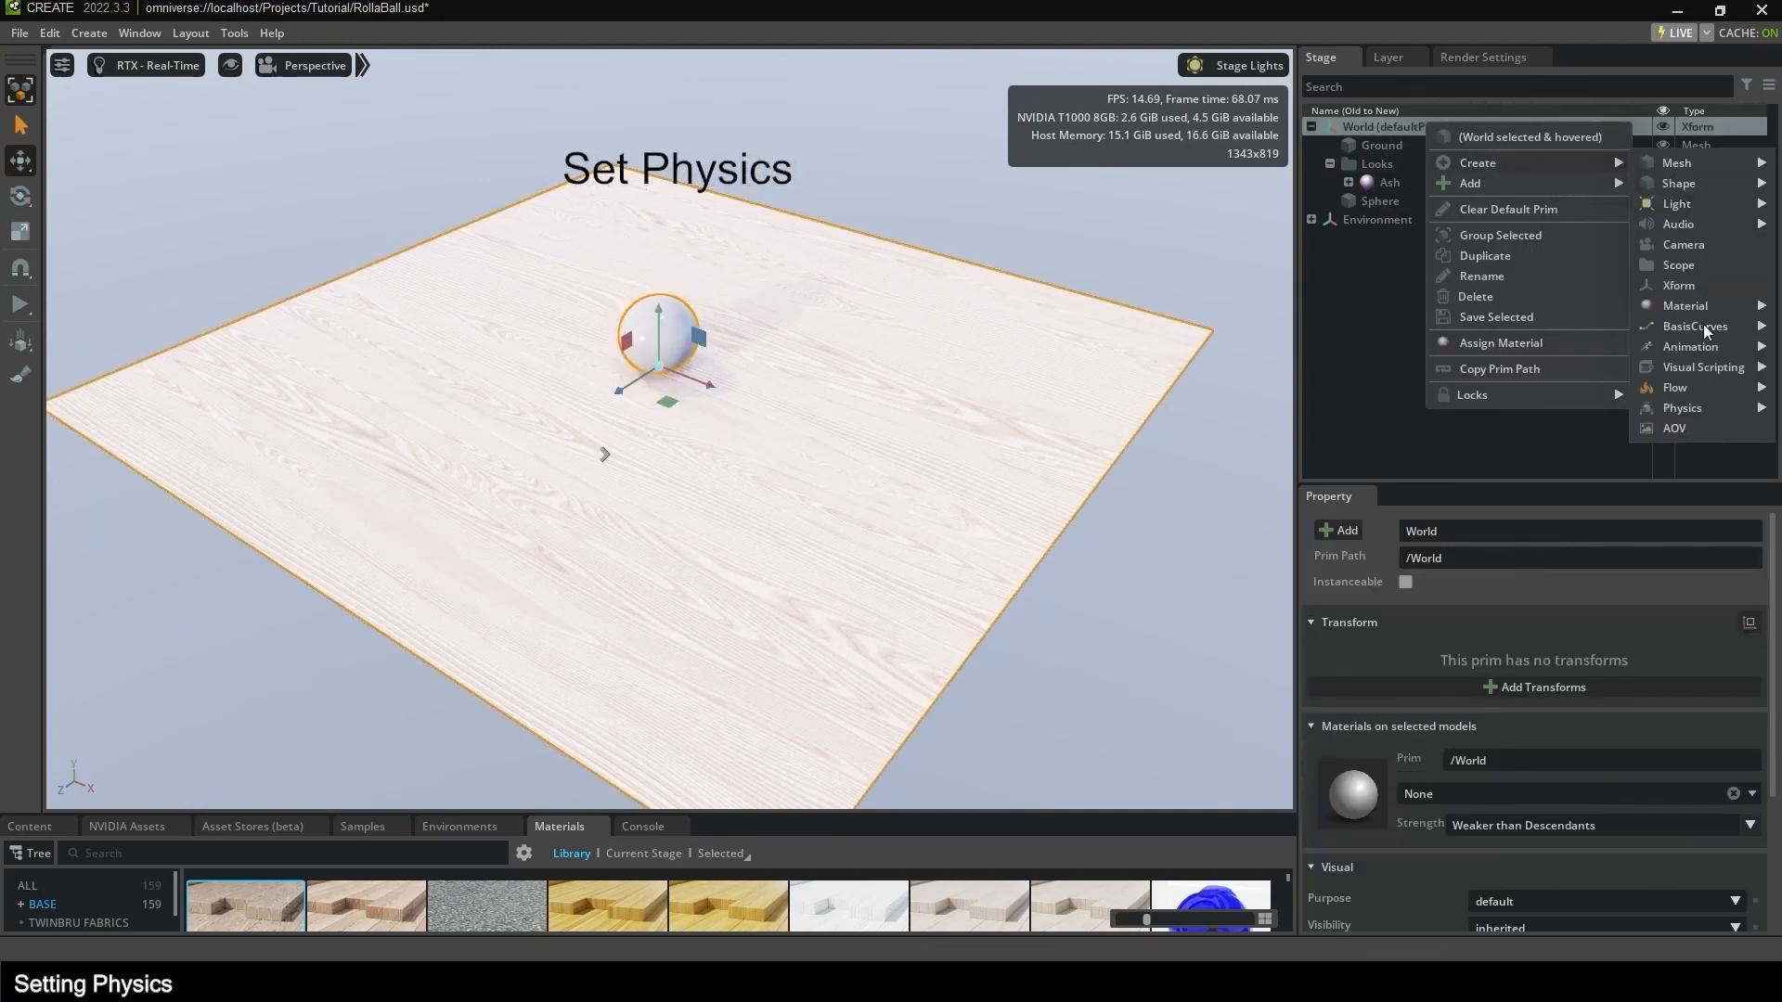
{"action": "mouse_move", "coordinate": [1676, 412]}
{"action": "left_click", "coordinate": [1610, 408]}
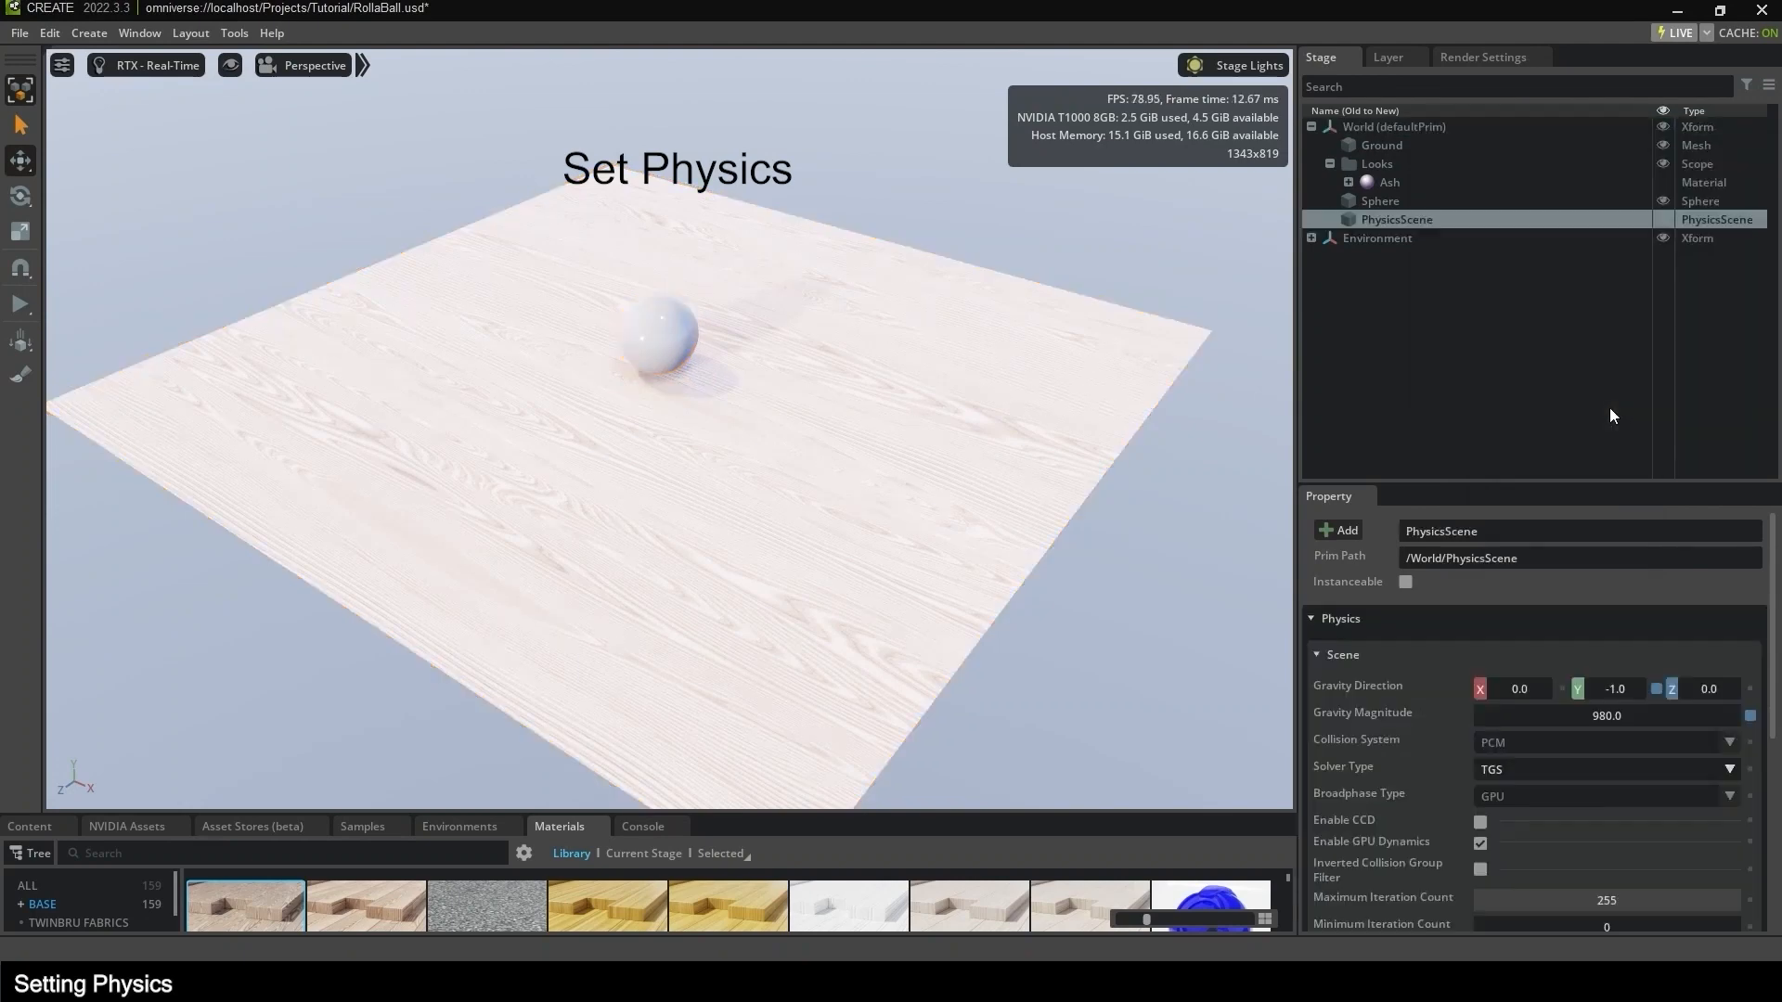
Clear the selection, play the simulation briefly and stop it.
{"action": "left_click", "coordinate": [1345, 326]}
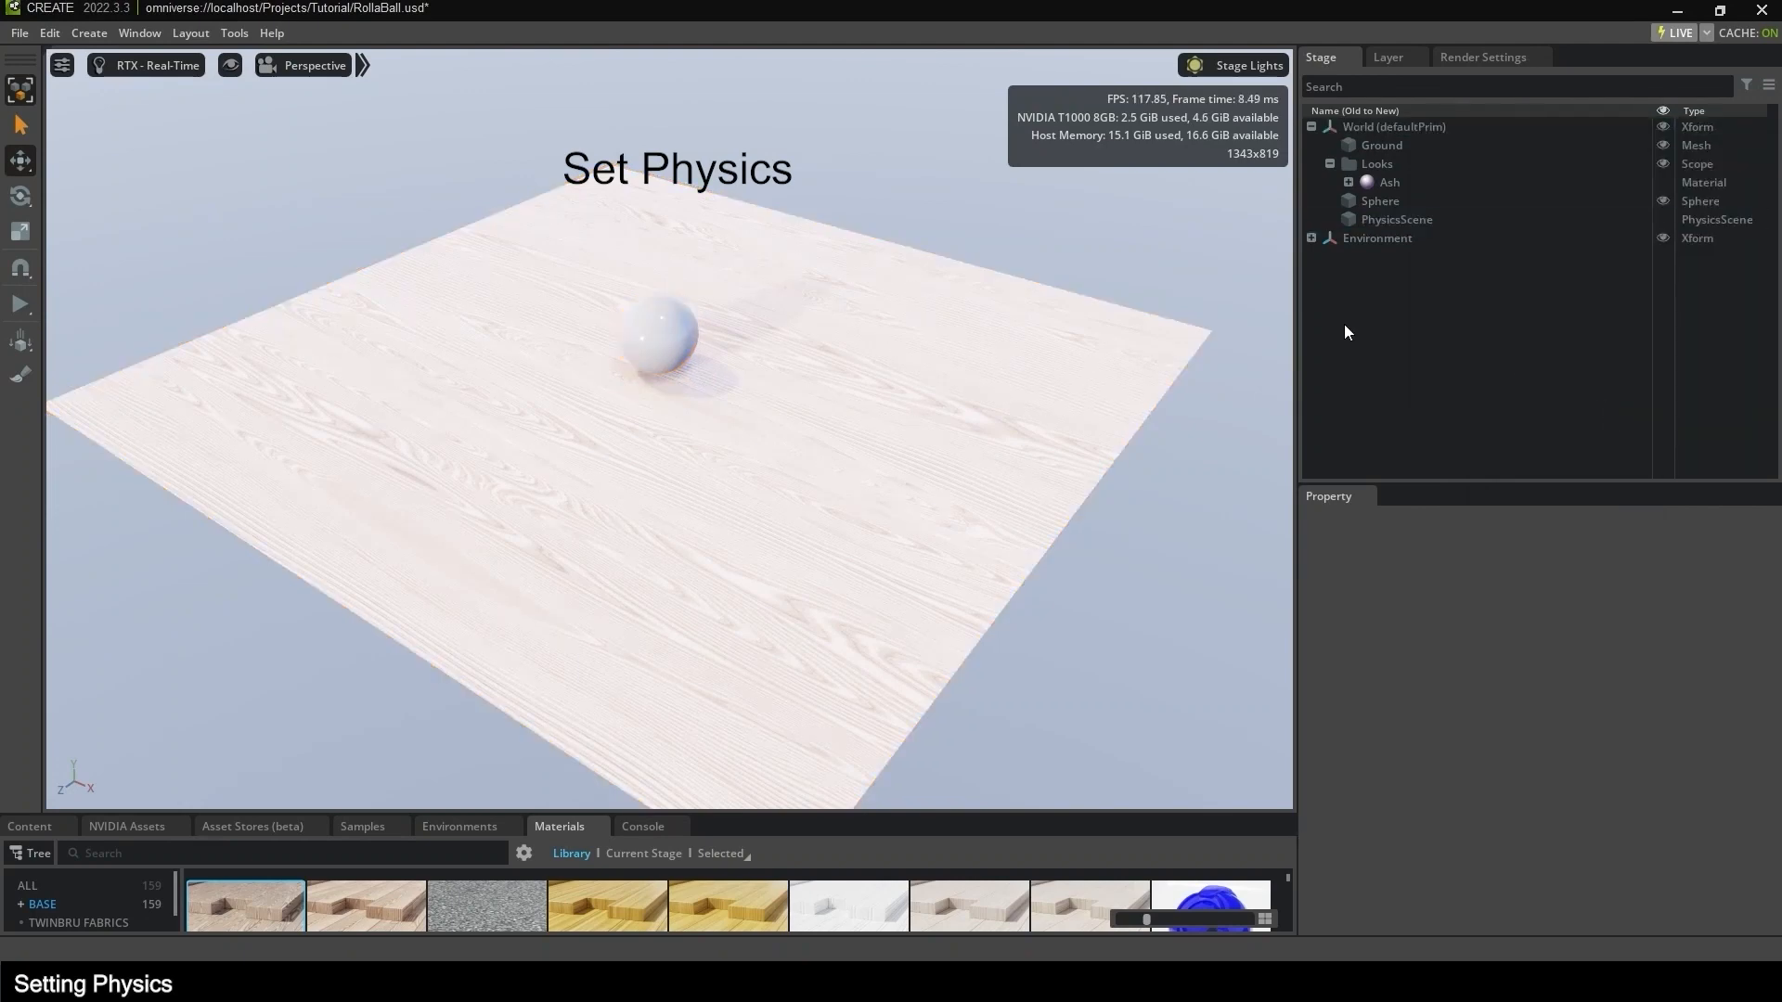
{"action": "left_click", "coordinate": [21, 306]}
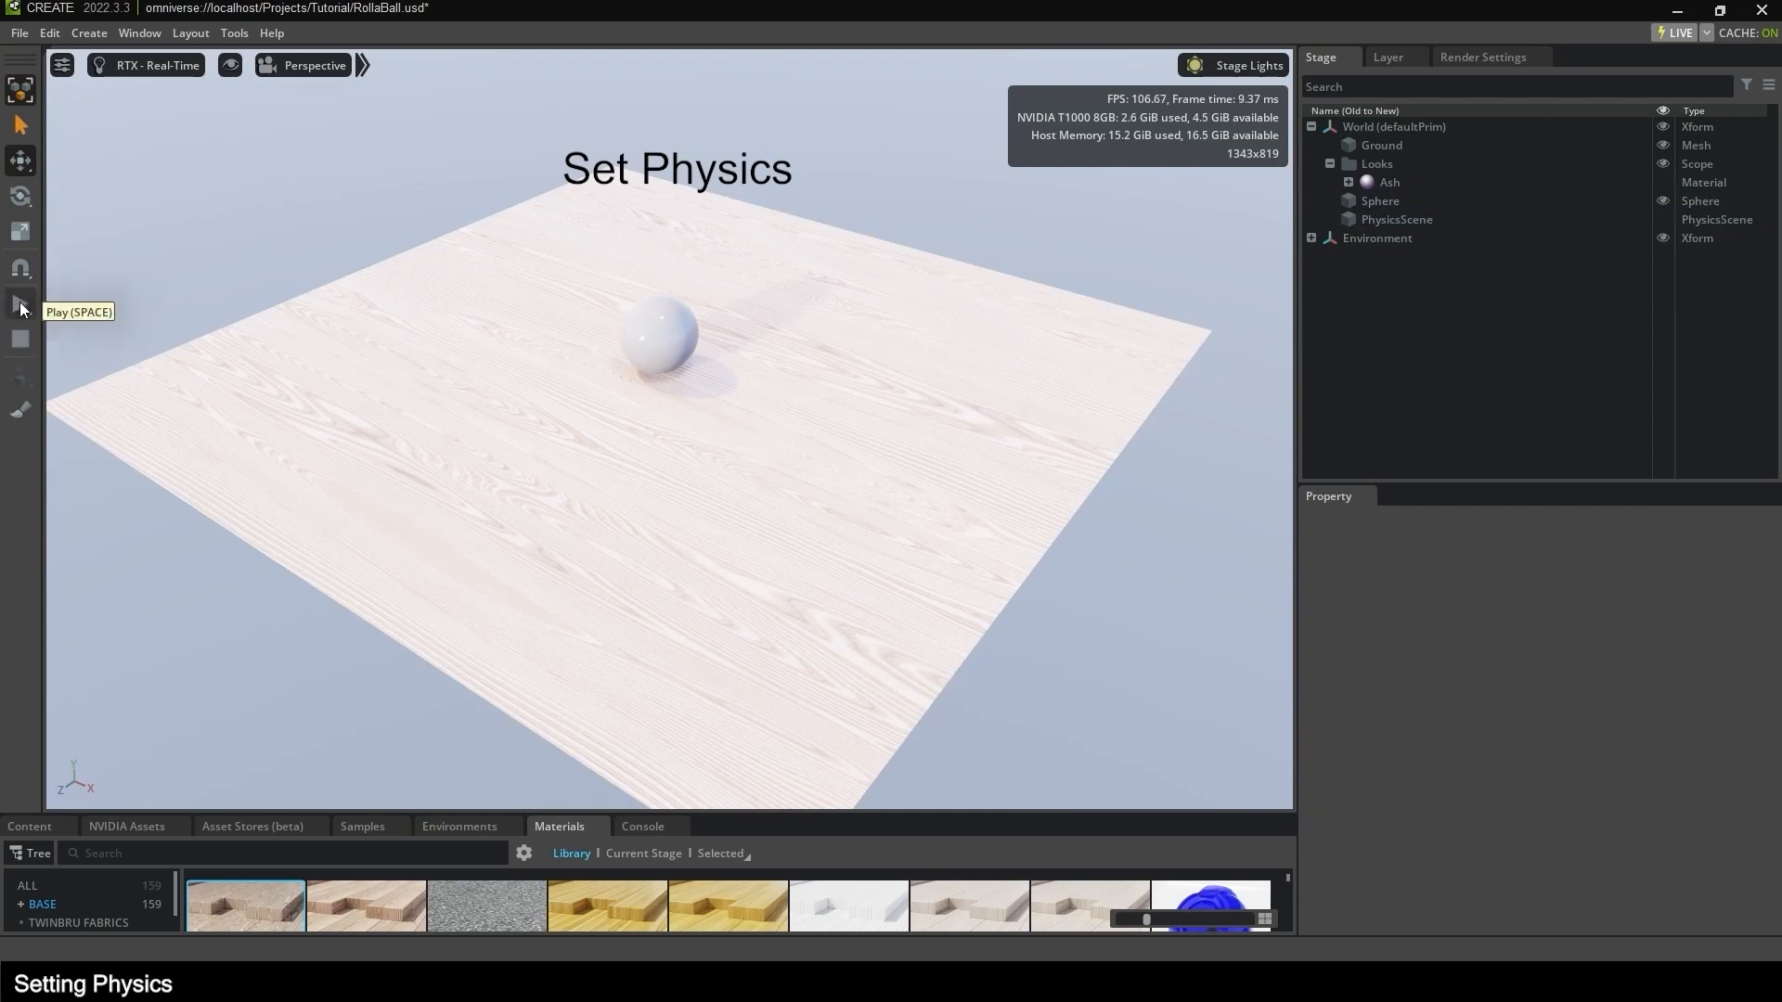
{"action": "left_click", "coordinate": [20, 338]}
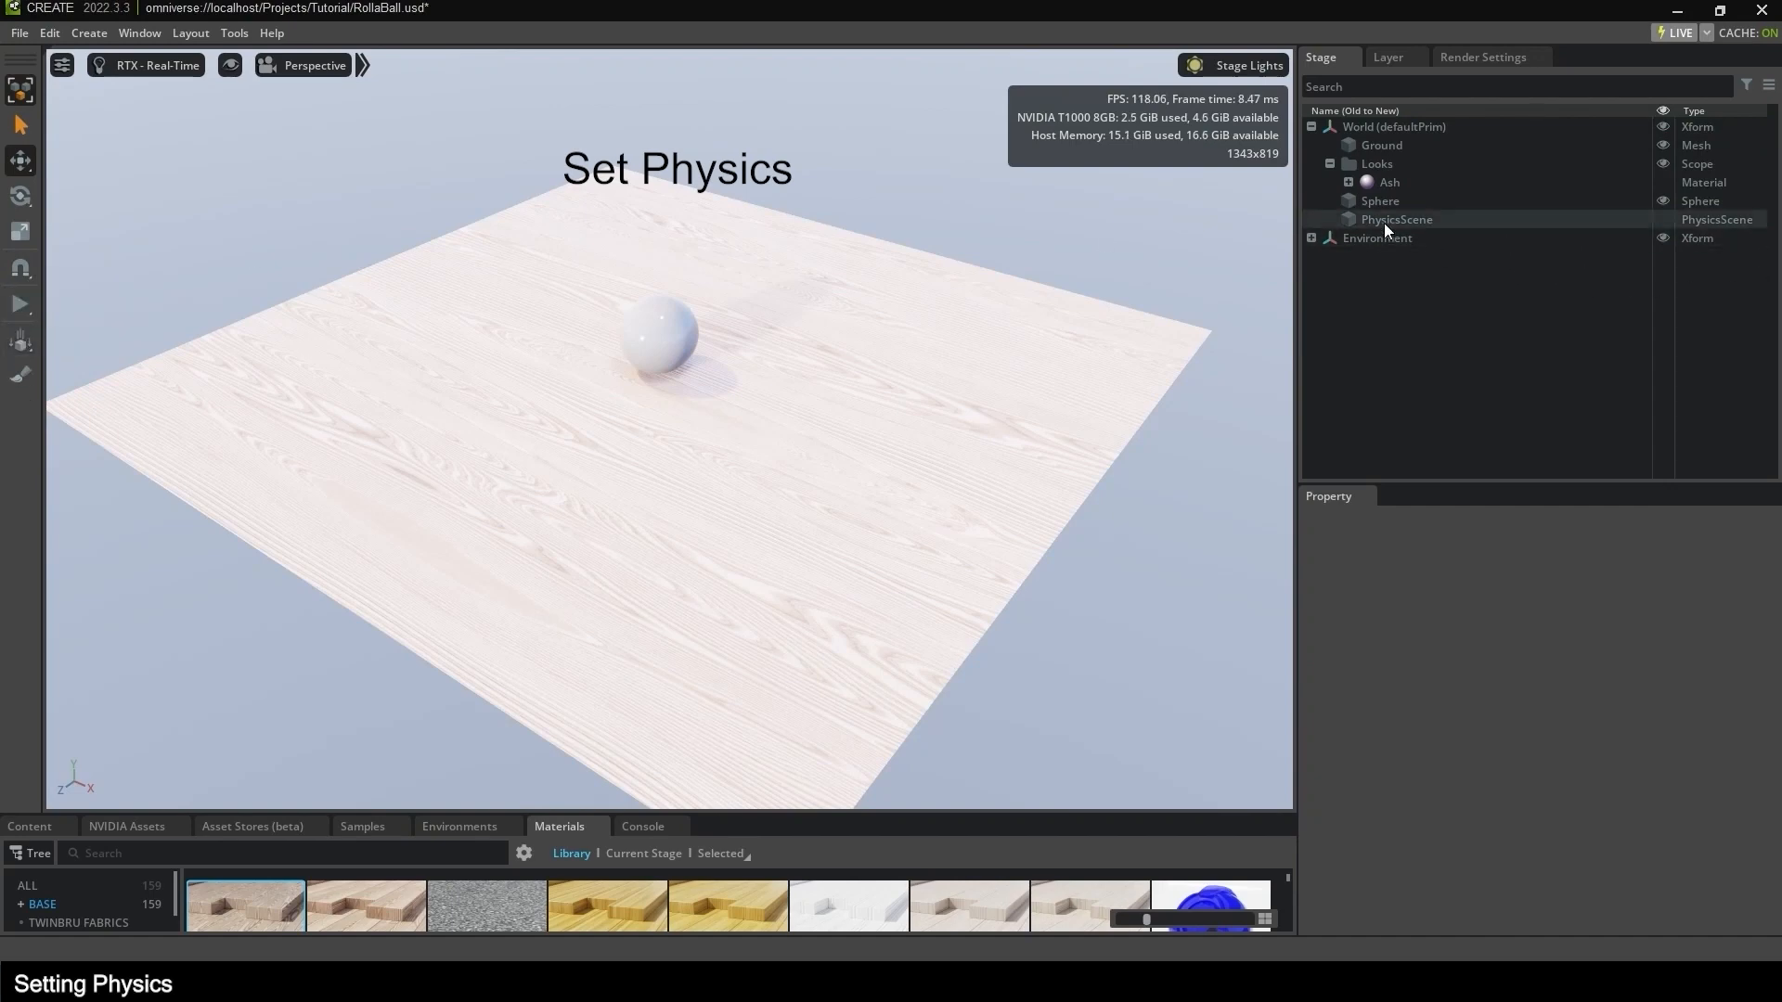
Add the Rigid Body with Colliders Preset to the sphere, clear the selection, and run the simulation briefly before stopping it.
{"action": "left_click", "coordinate": [1419, 206]}
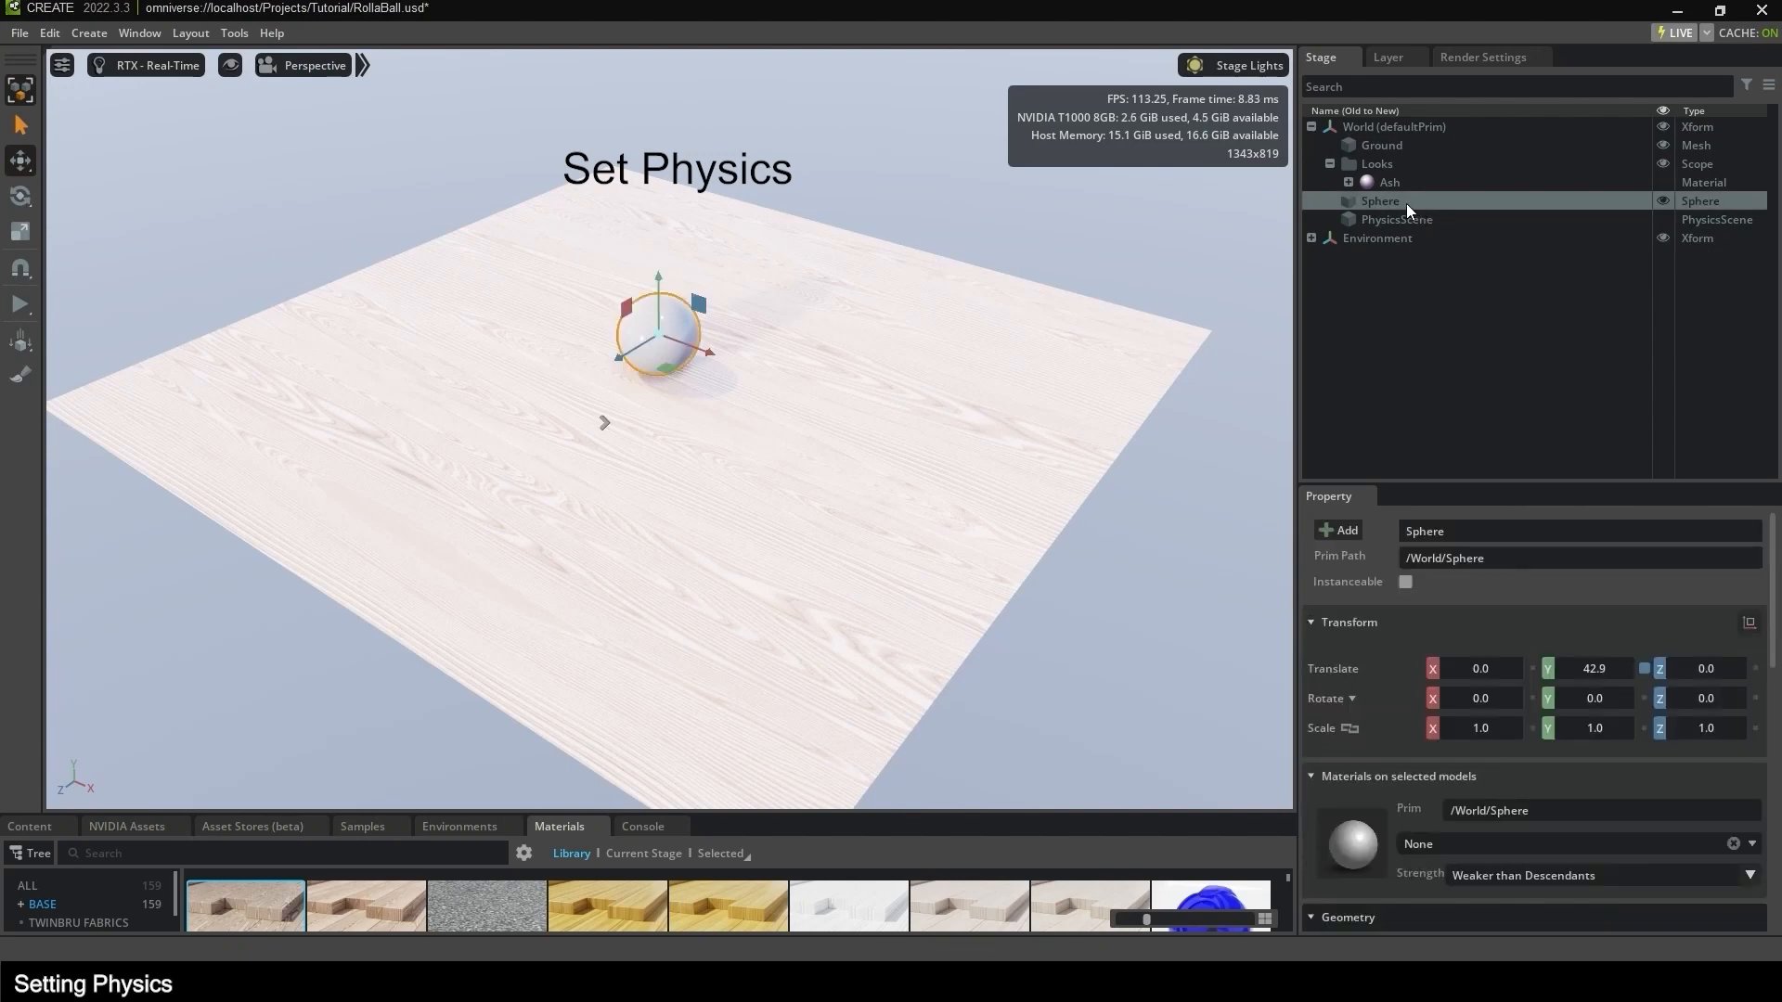
{"action": "right_click", "coordinate": [1407, 205]}
{"action": "mouse_move", "coordinate": [1454, 267]}
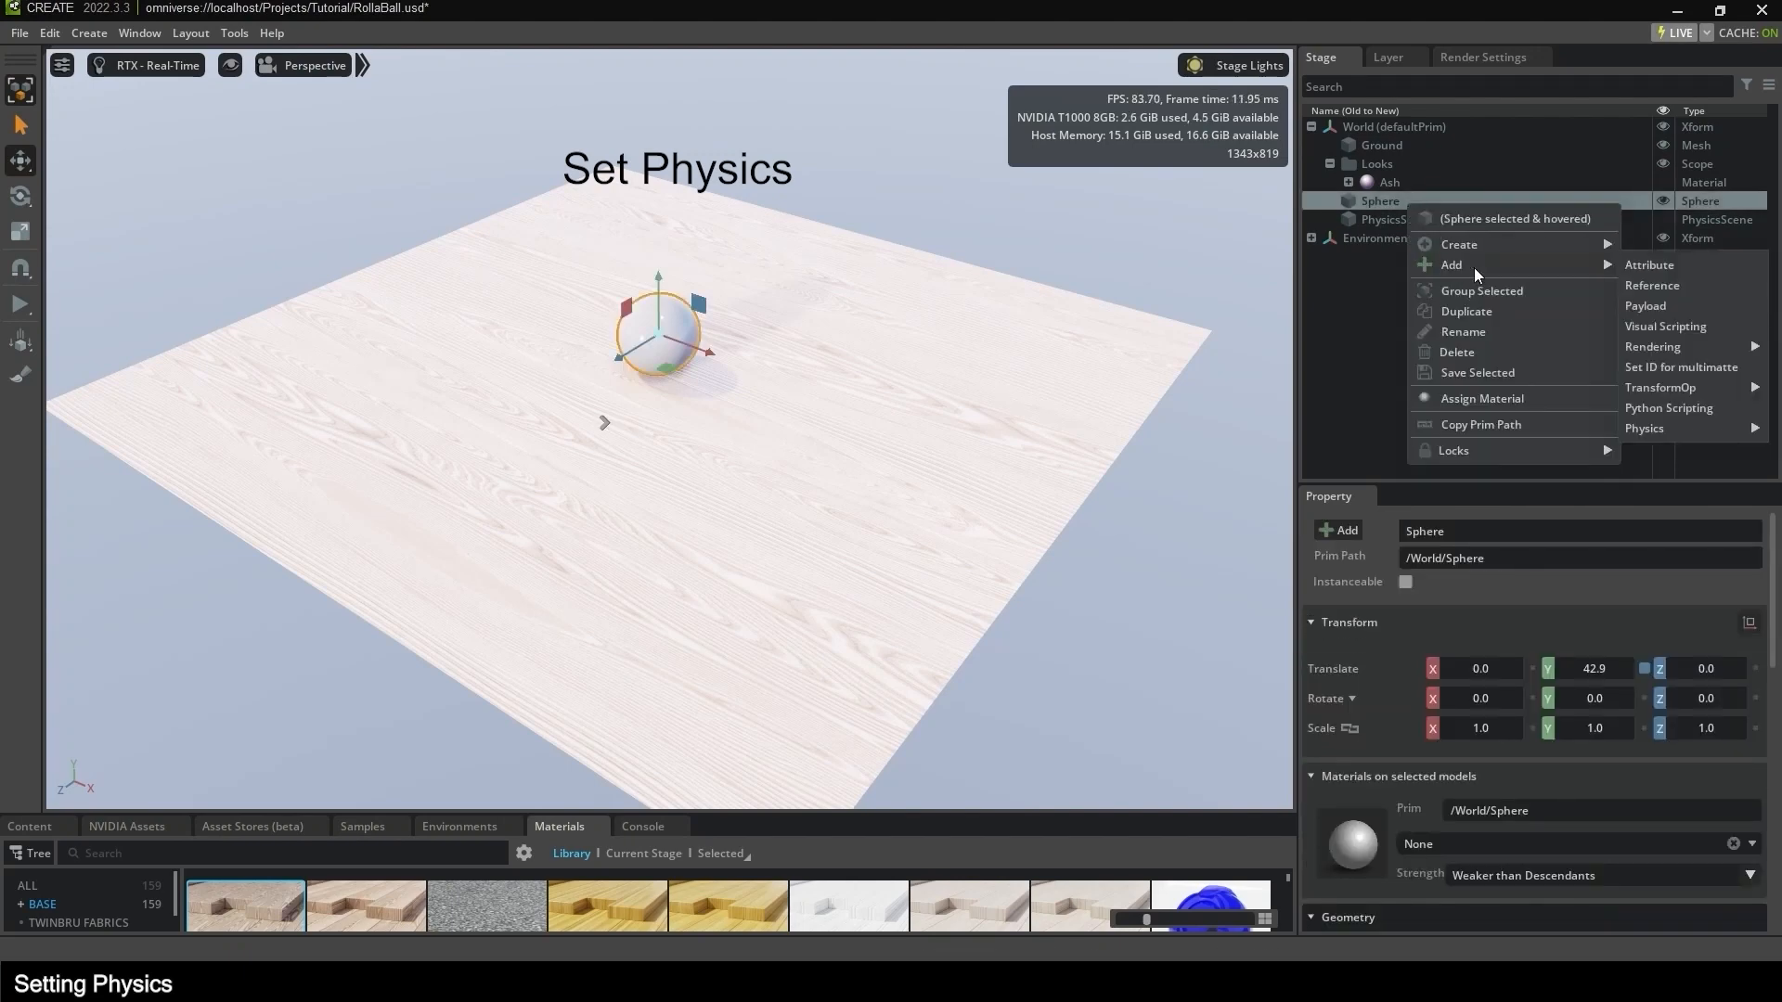
{"action": "mouse_move", "coordinate": [1678, 426]}
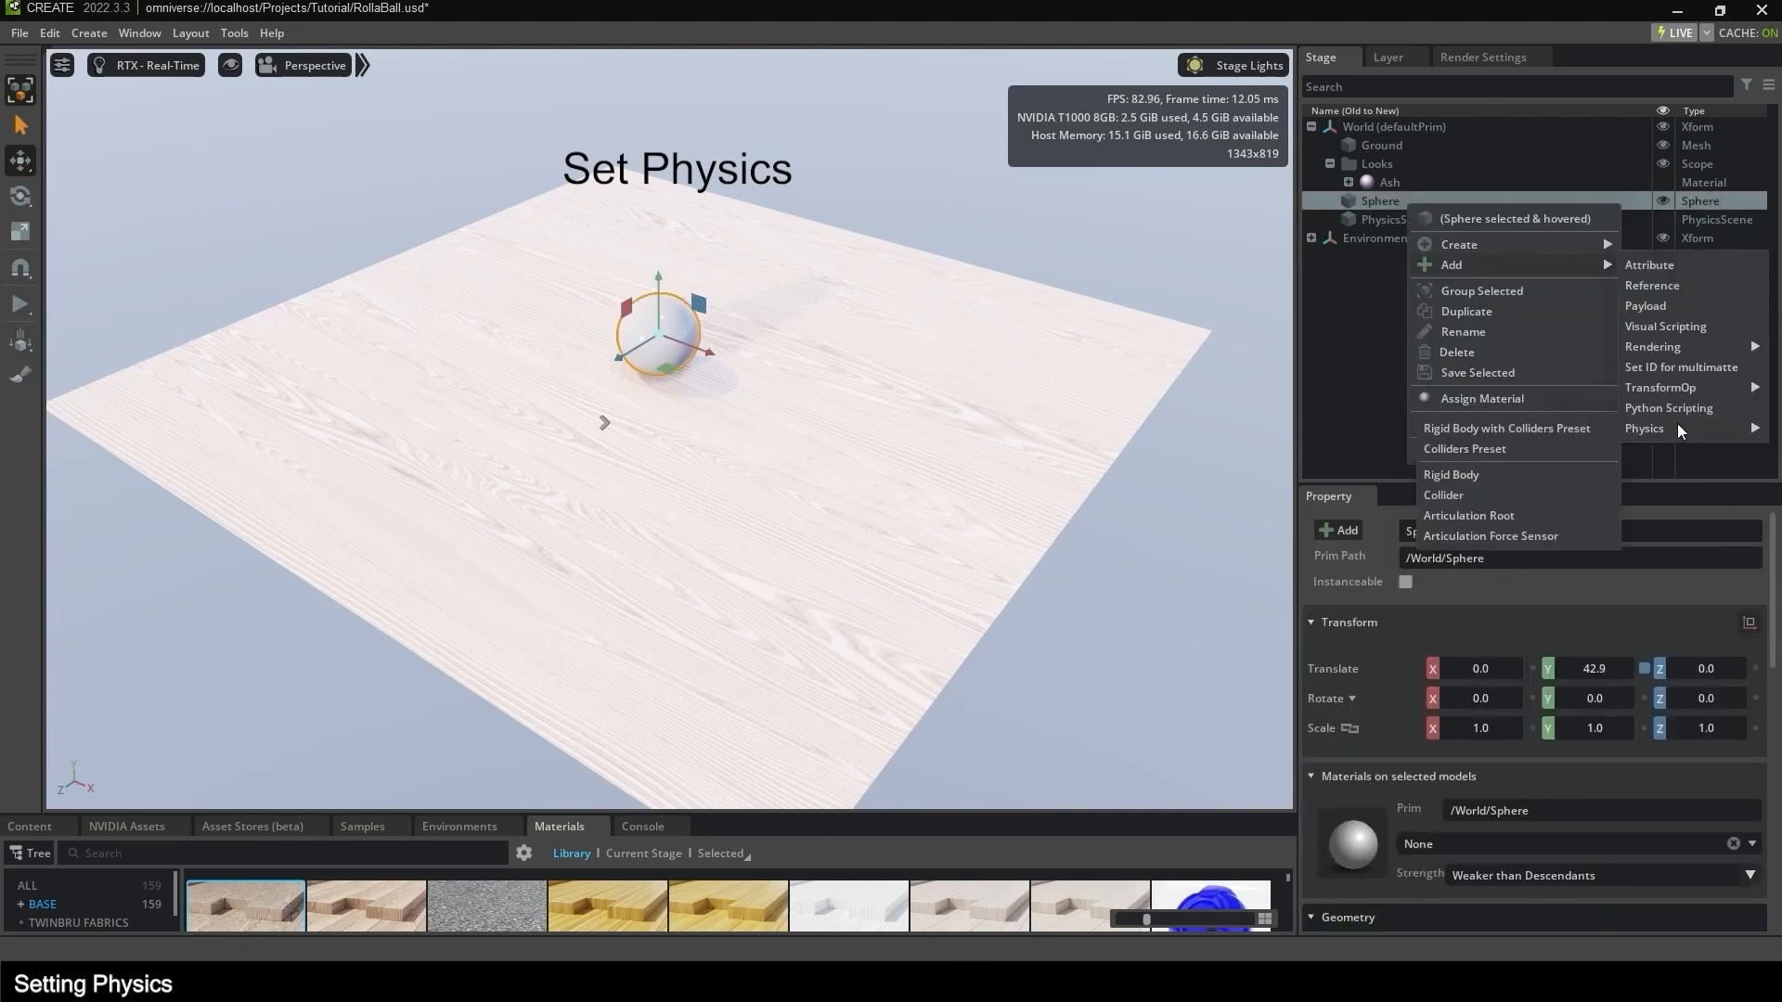
{"action": "left_click", "coordinate": [1560, 430]}
{"action": "left_click", "coordinate": [1538, 373]}
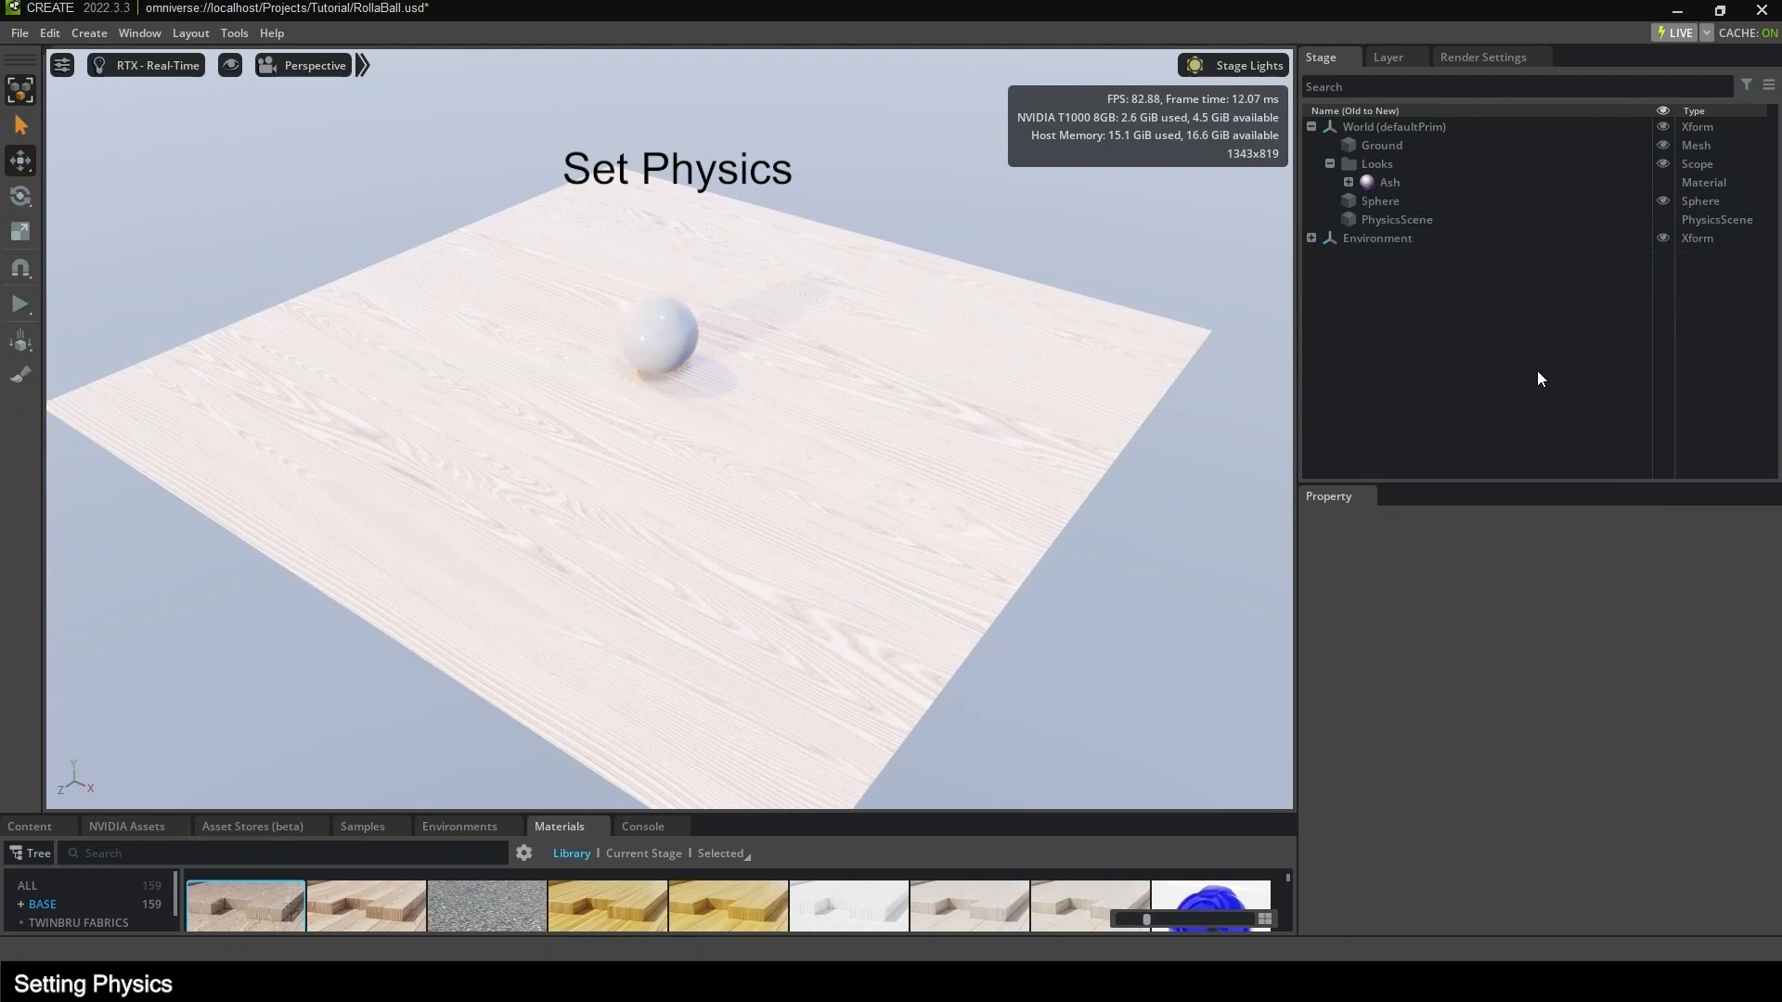
{"action": "left_click", "coordinate": [18, 306]}
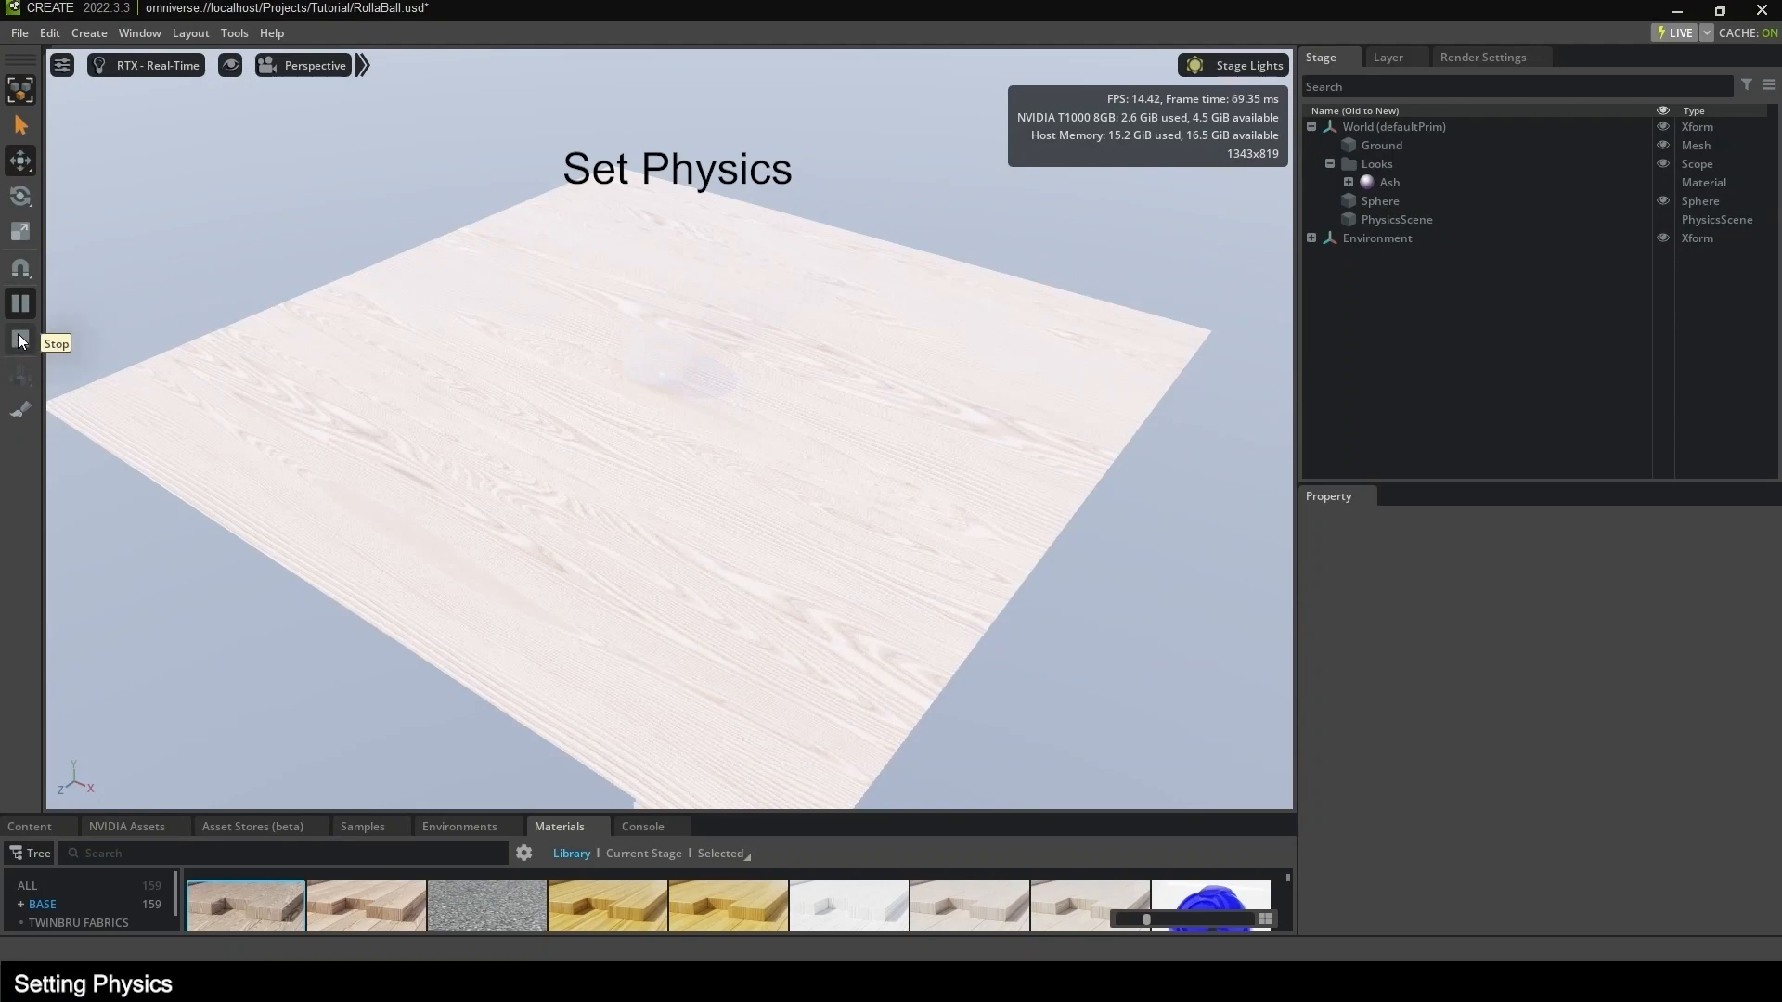
{"action": "left_click", "coordinate": [19, 338]}
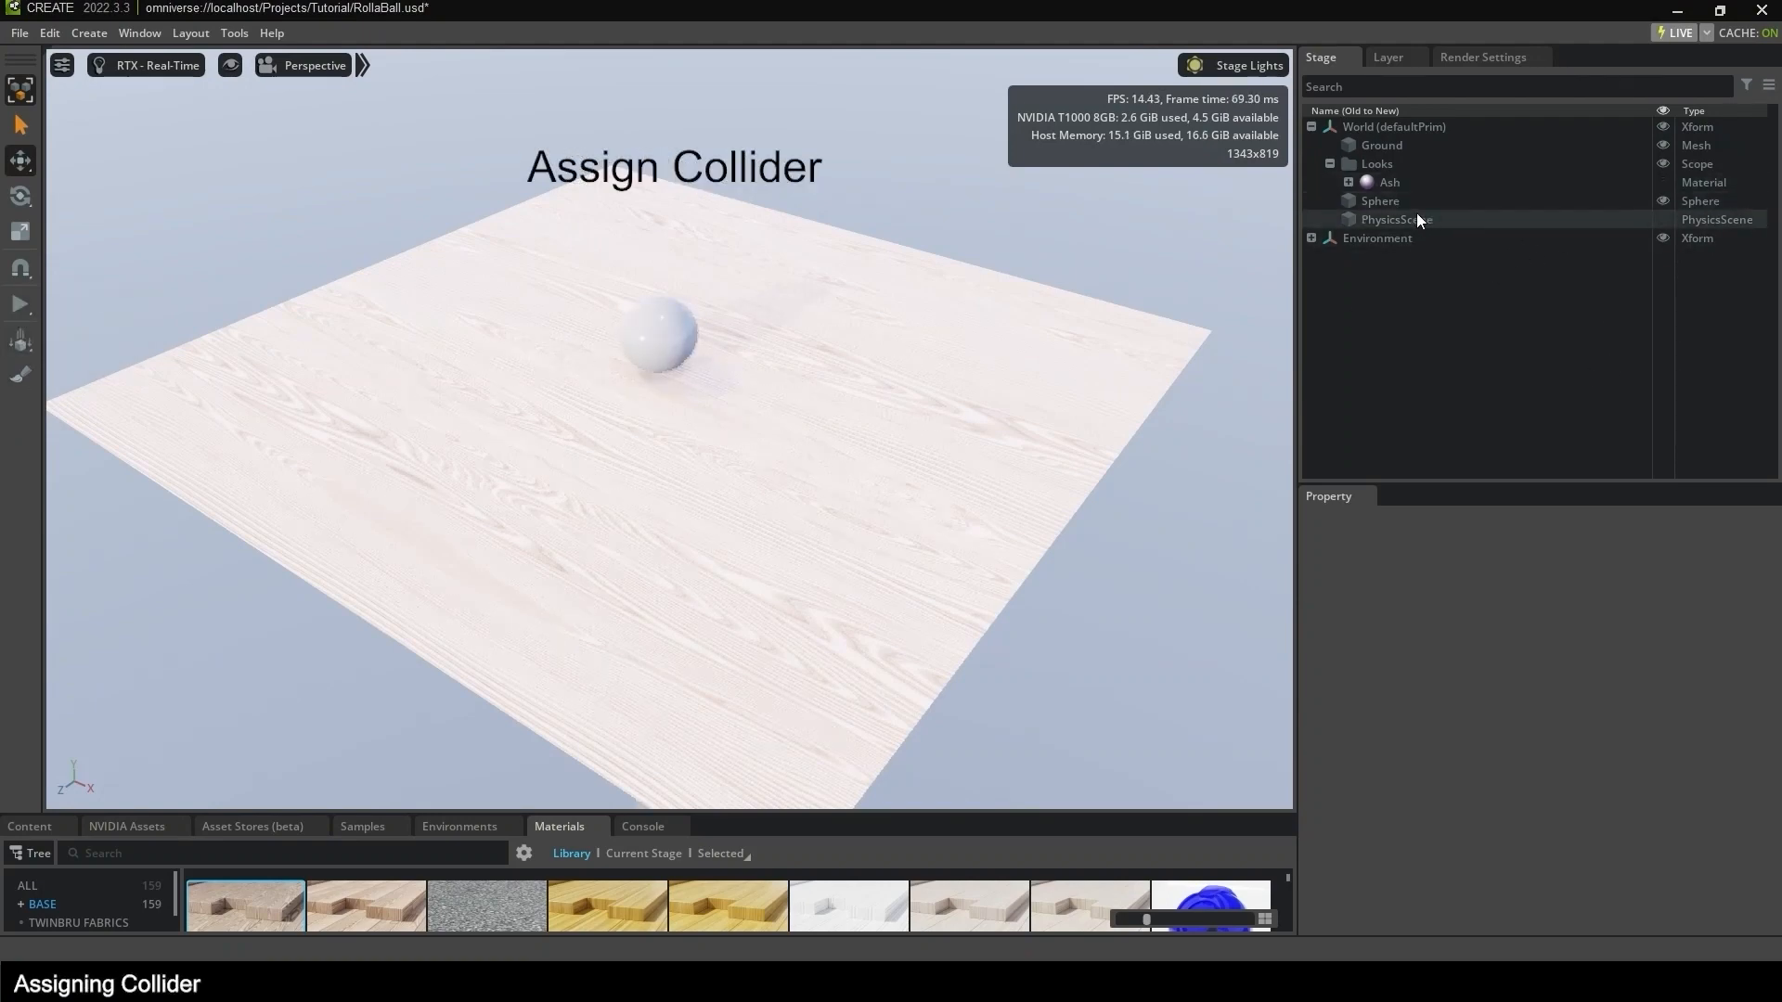
Add the Rigid Body with Colliders Preset to the Ground mesh and test it with a short simulation run.
{"action": "left_click", "coordinate": [1406, 148]}
{"action": "right_click", "coordinate": [1406, 148]}
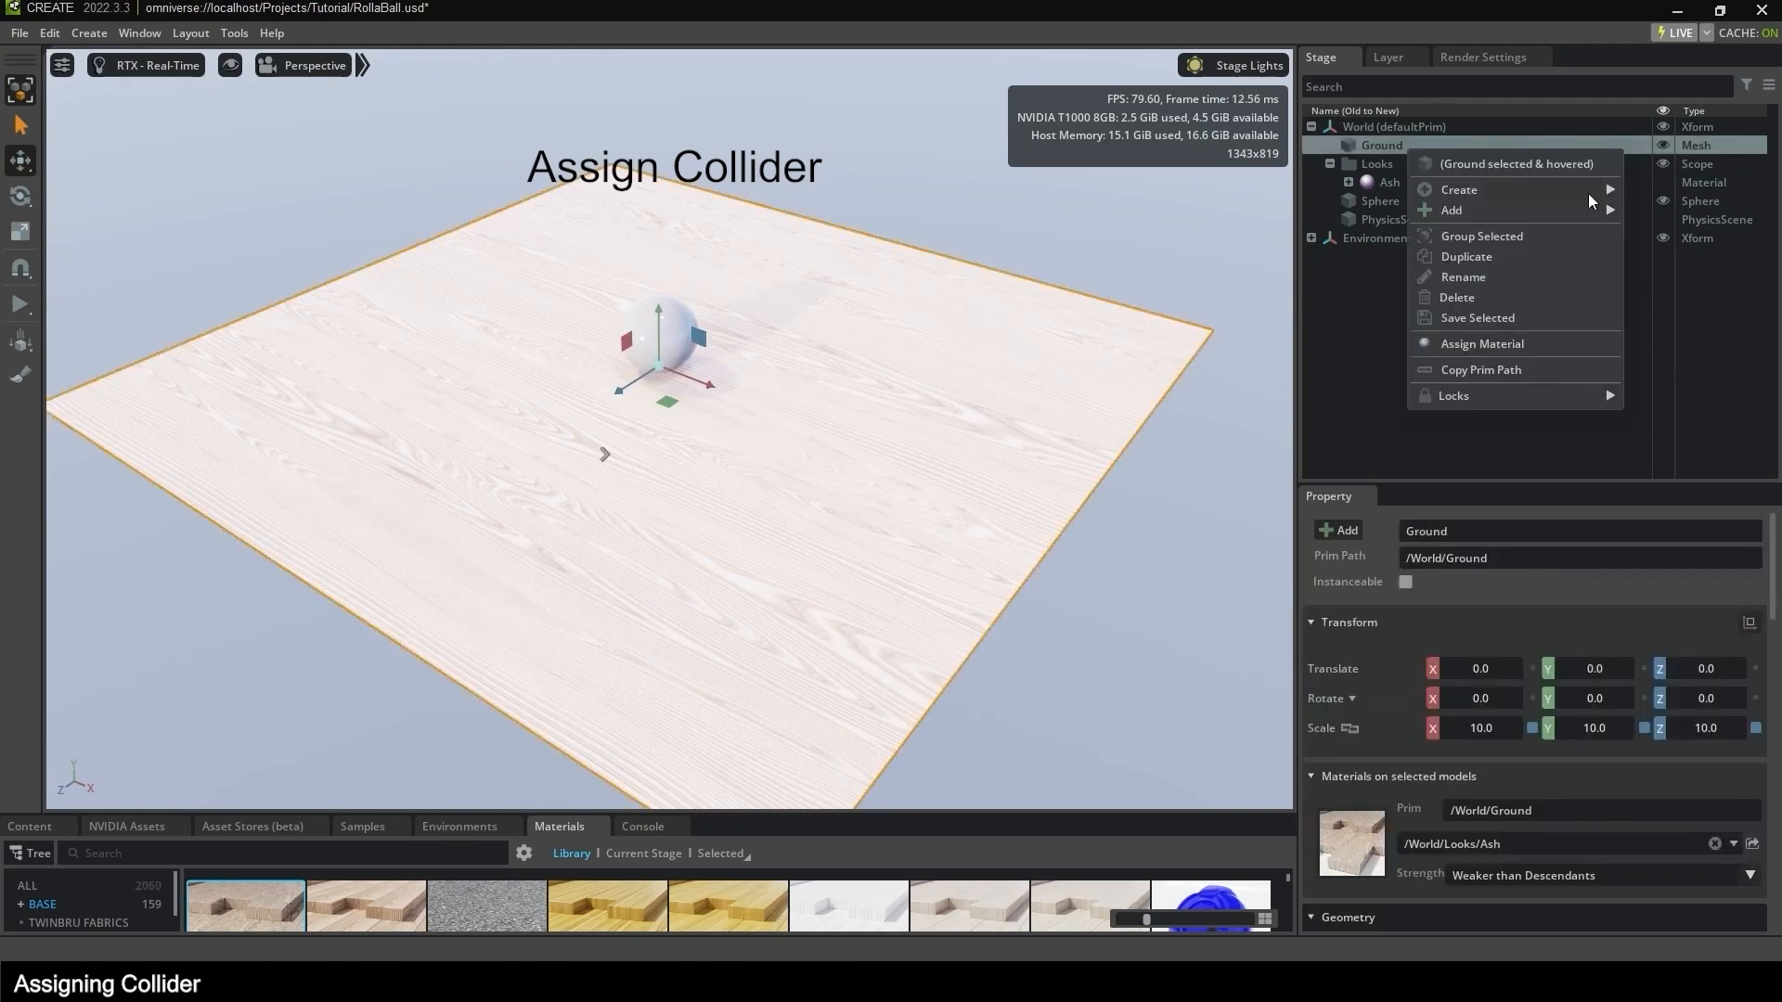
{"action": "mouse_move", "coordinate": [1595, 215]}
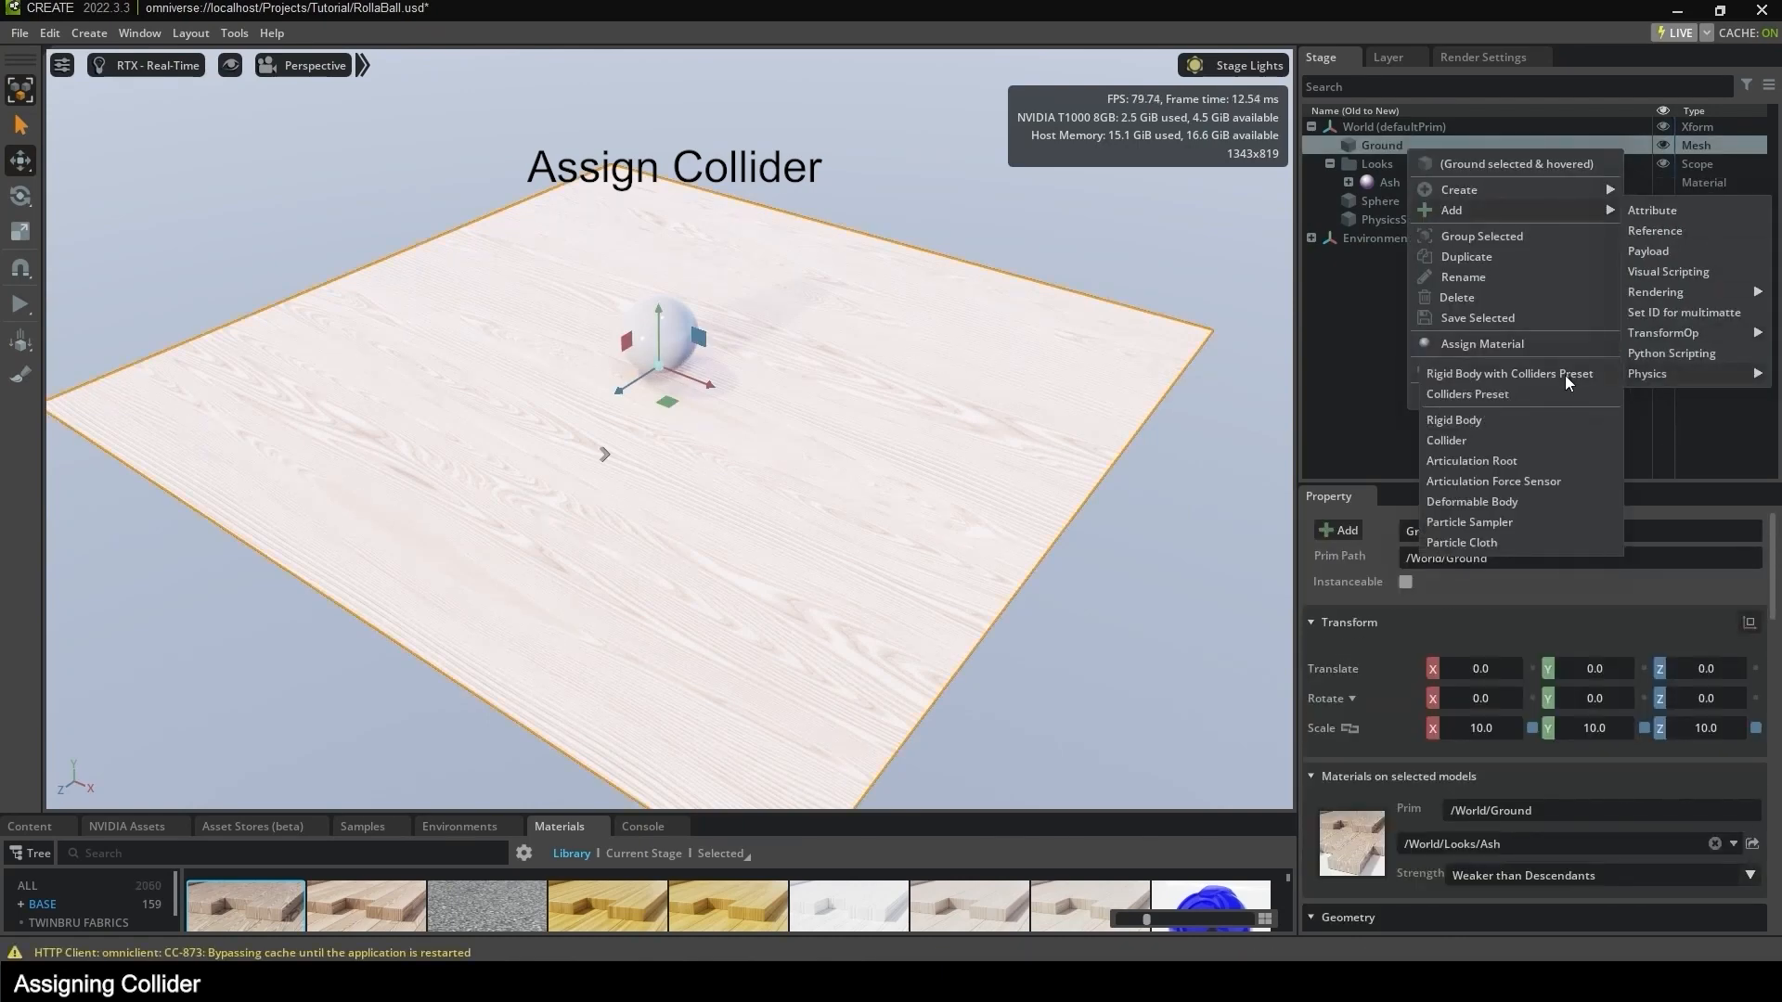
{"action": "left_click", "coordinate": [1567, 375]}
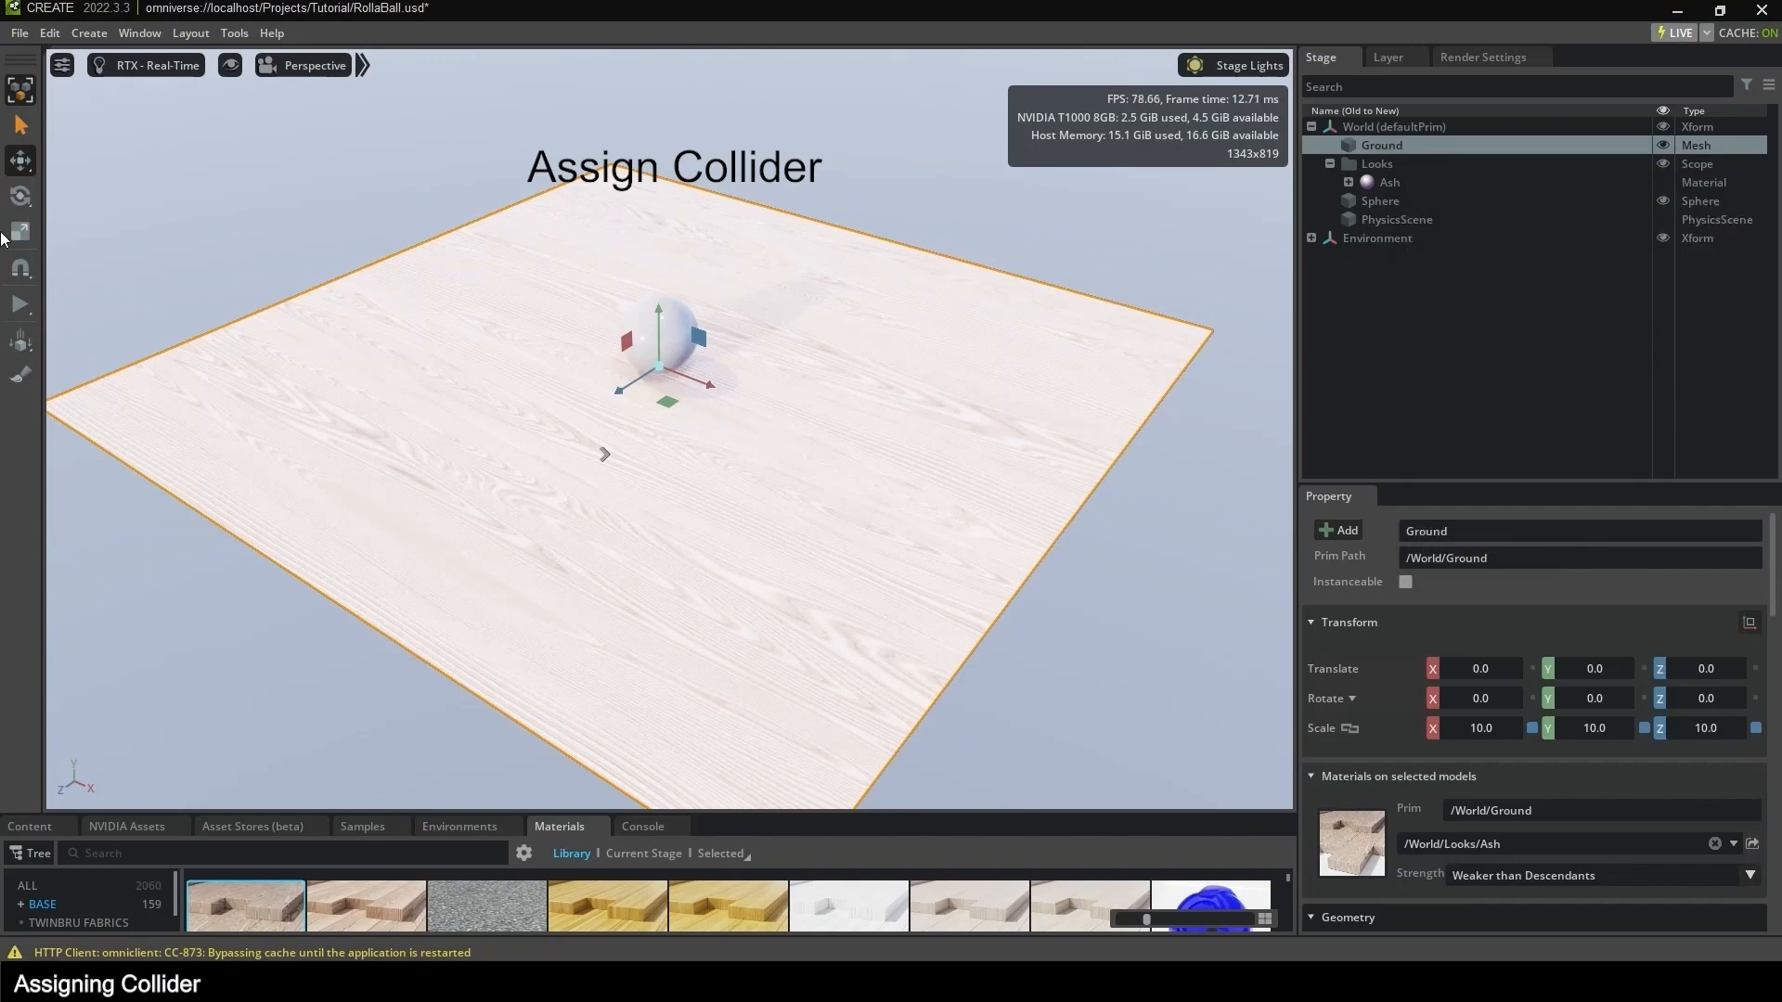
{"action": "left_click", "coordinate": [20, 303]}
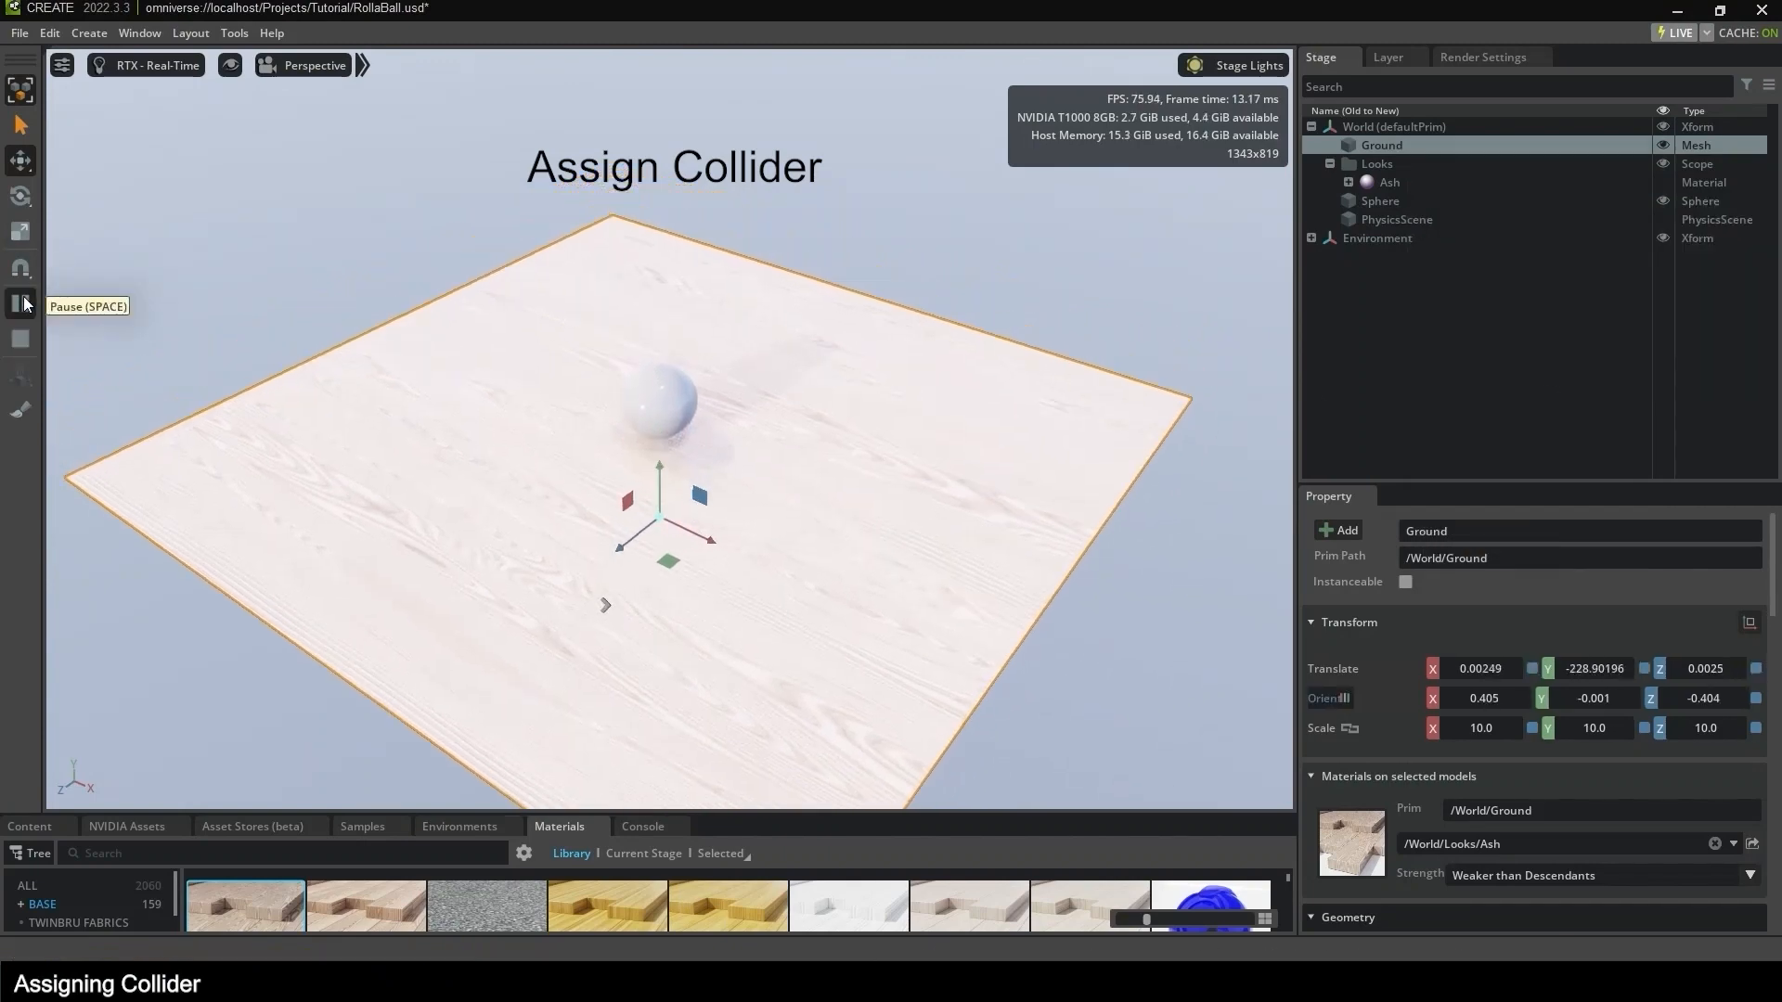
{"action": "left_click", "coordinate": [21, 304]}
{"action": "left_click", "coordinate": [21, 343]}
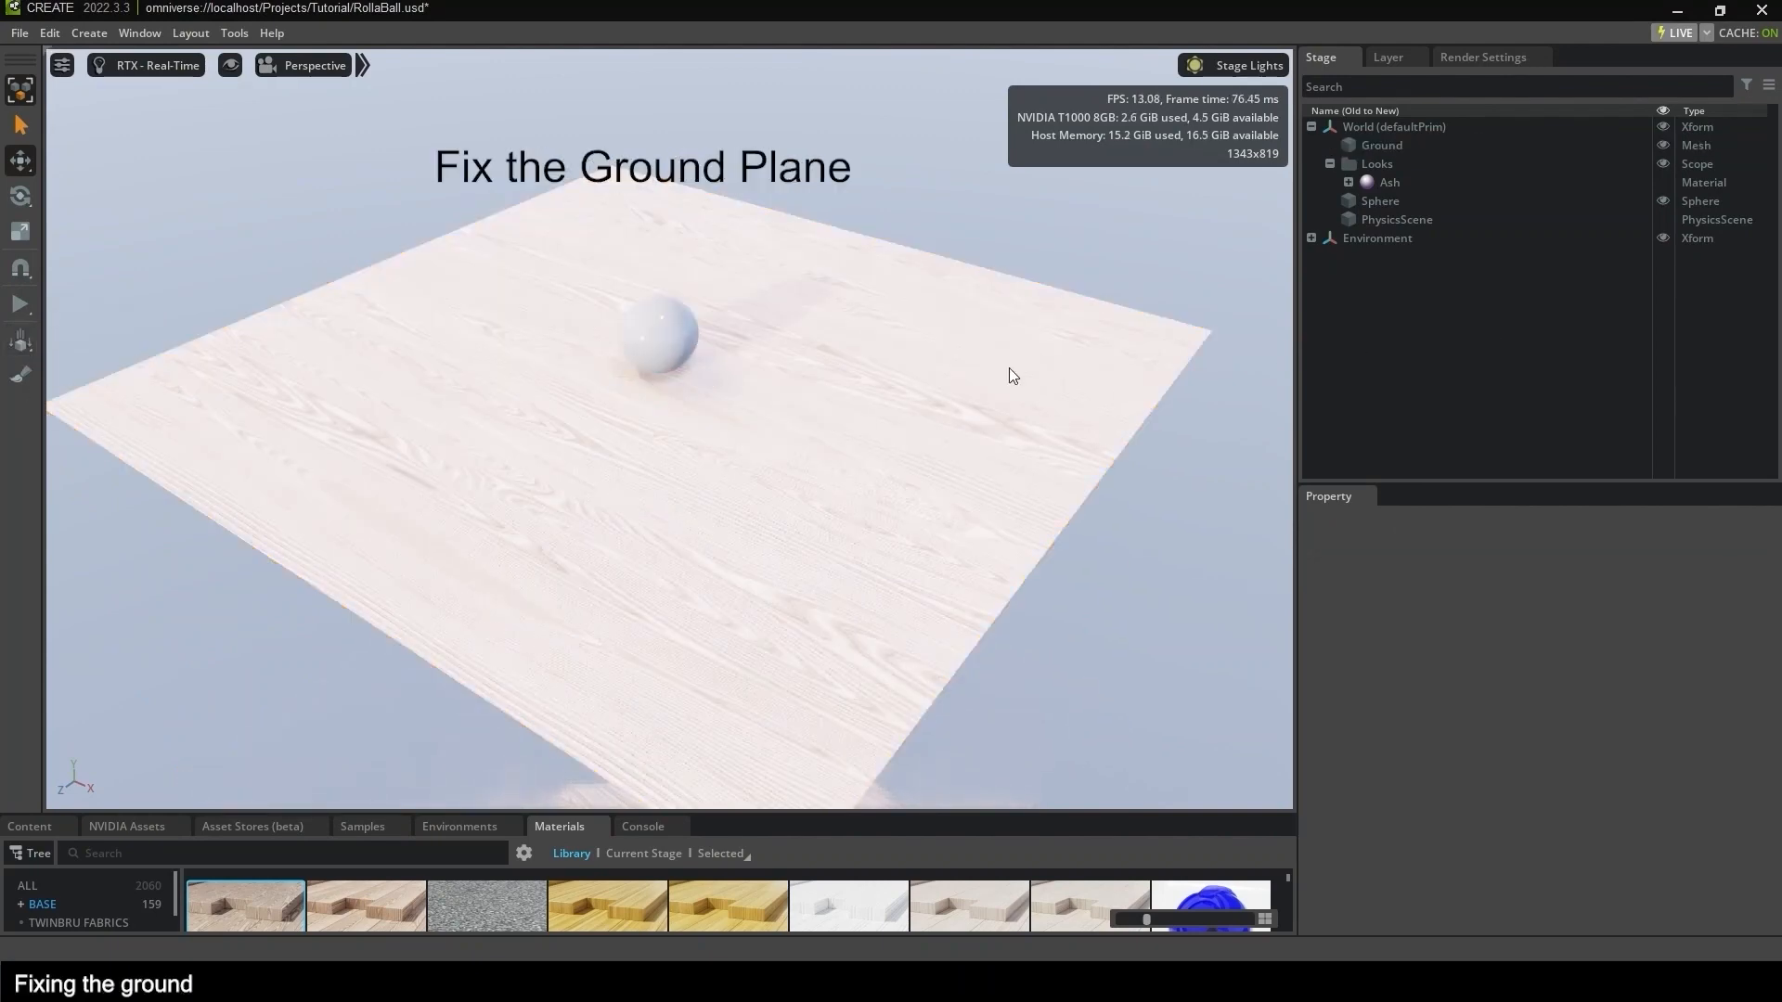
Enable Kinematic in the Ground mesh's Rigid Body physics properties.
{"action": "left_click", "coordinate": [1011, 375]}
{"action": "left_click_drag", "start_coordinate": [1426, 483], "coordinate": [1426, 274]}
{"action": "left_click", "coordinate": [1347, 428]}
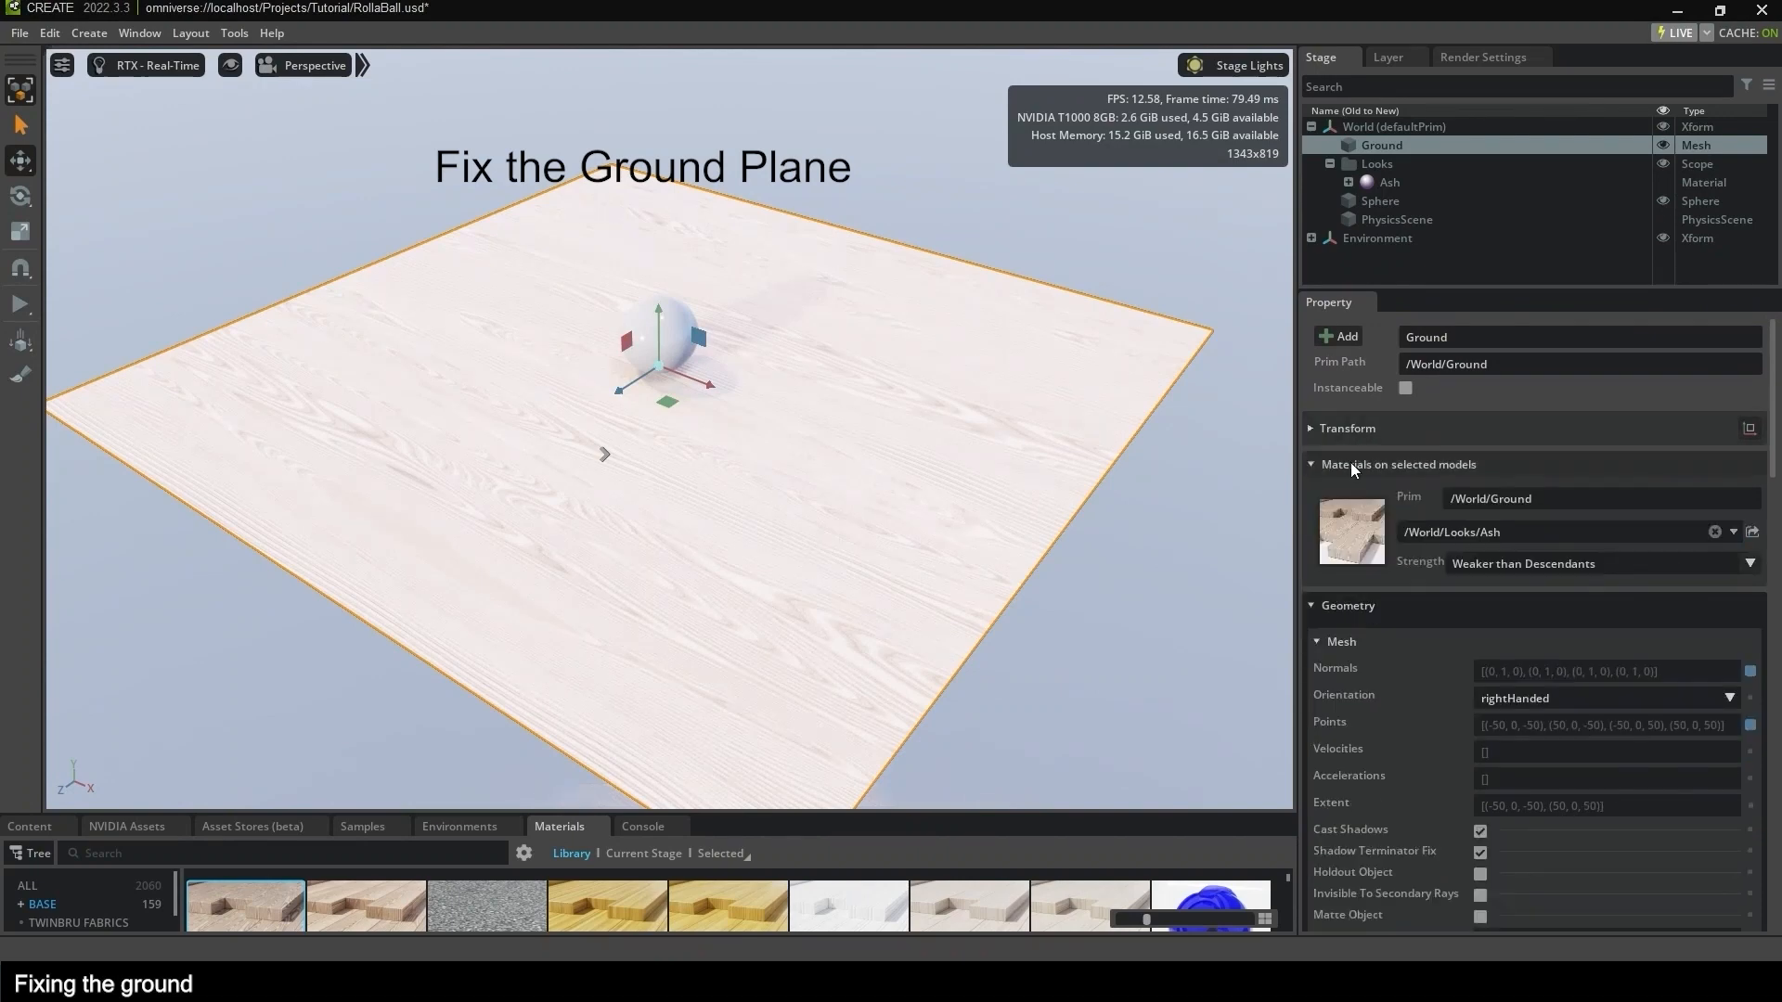
{"action": "left_click", "coordinate": [1350, 467]}
{"action": "left_click", "coordinate": [1350, 493]}
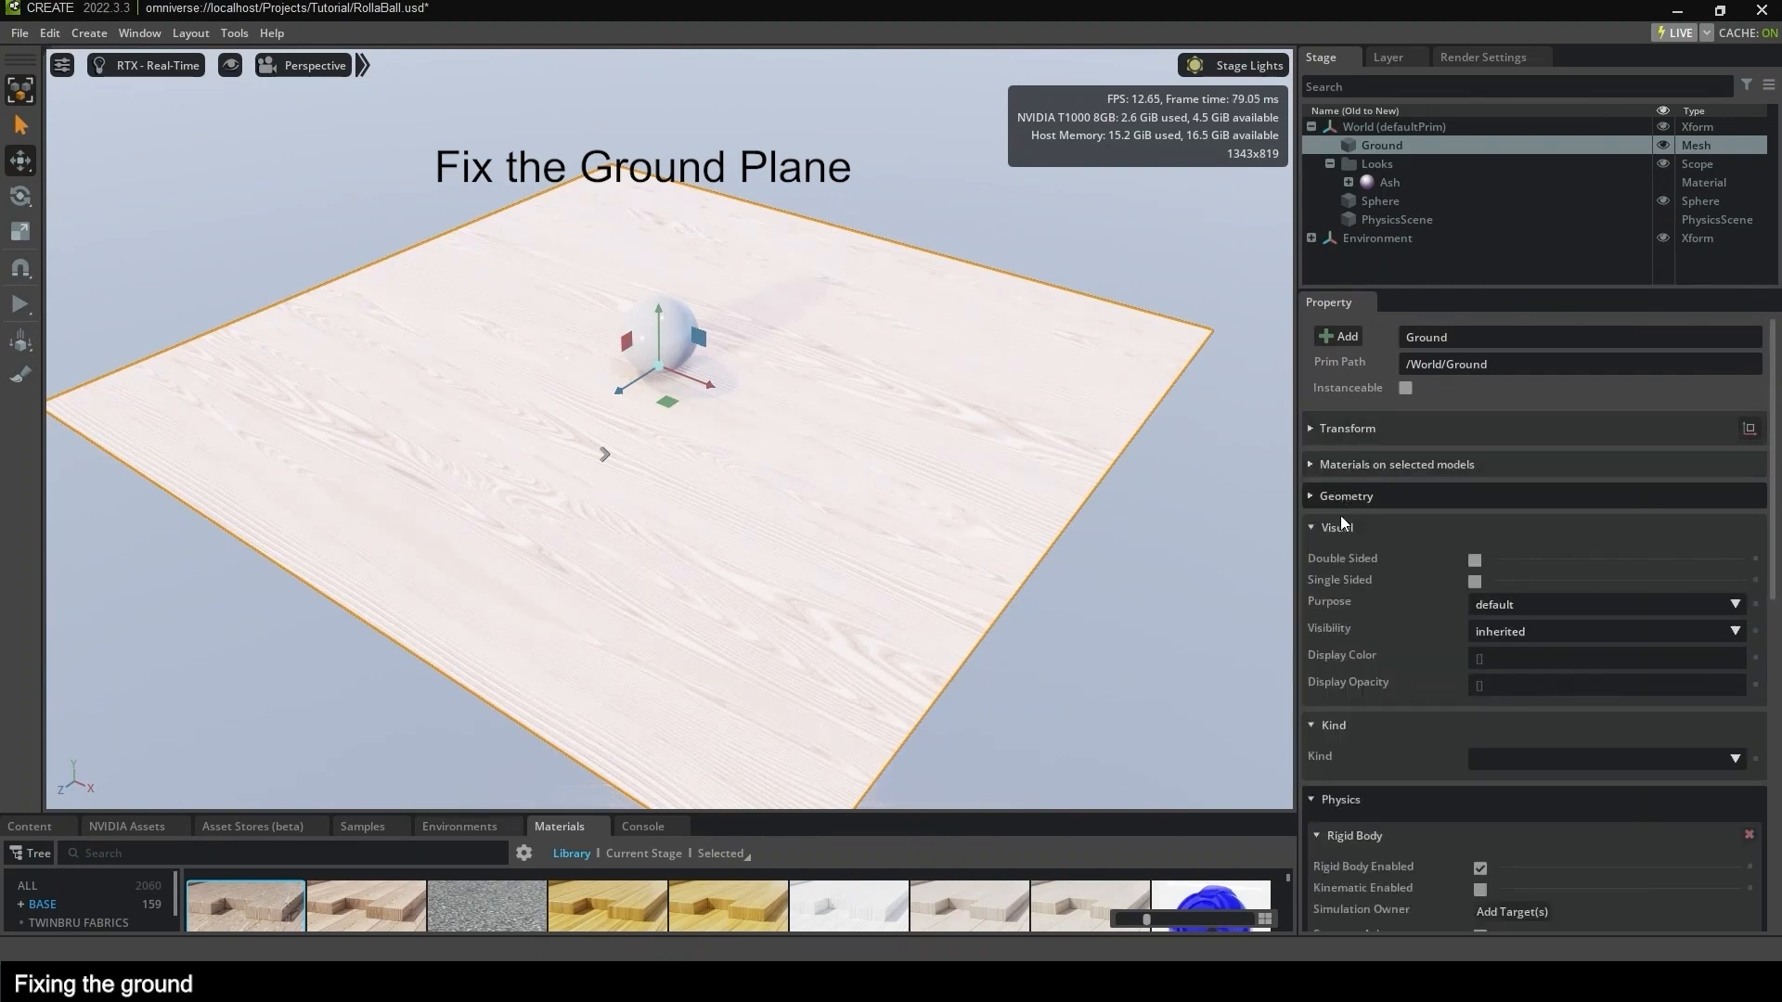
{"action": "left_click", "coordinate": [1340, 527]}
{"action": "left_click", "coordinate": [1341, 558]}
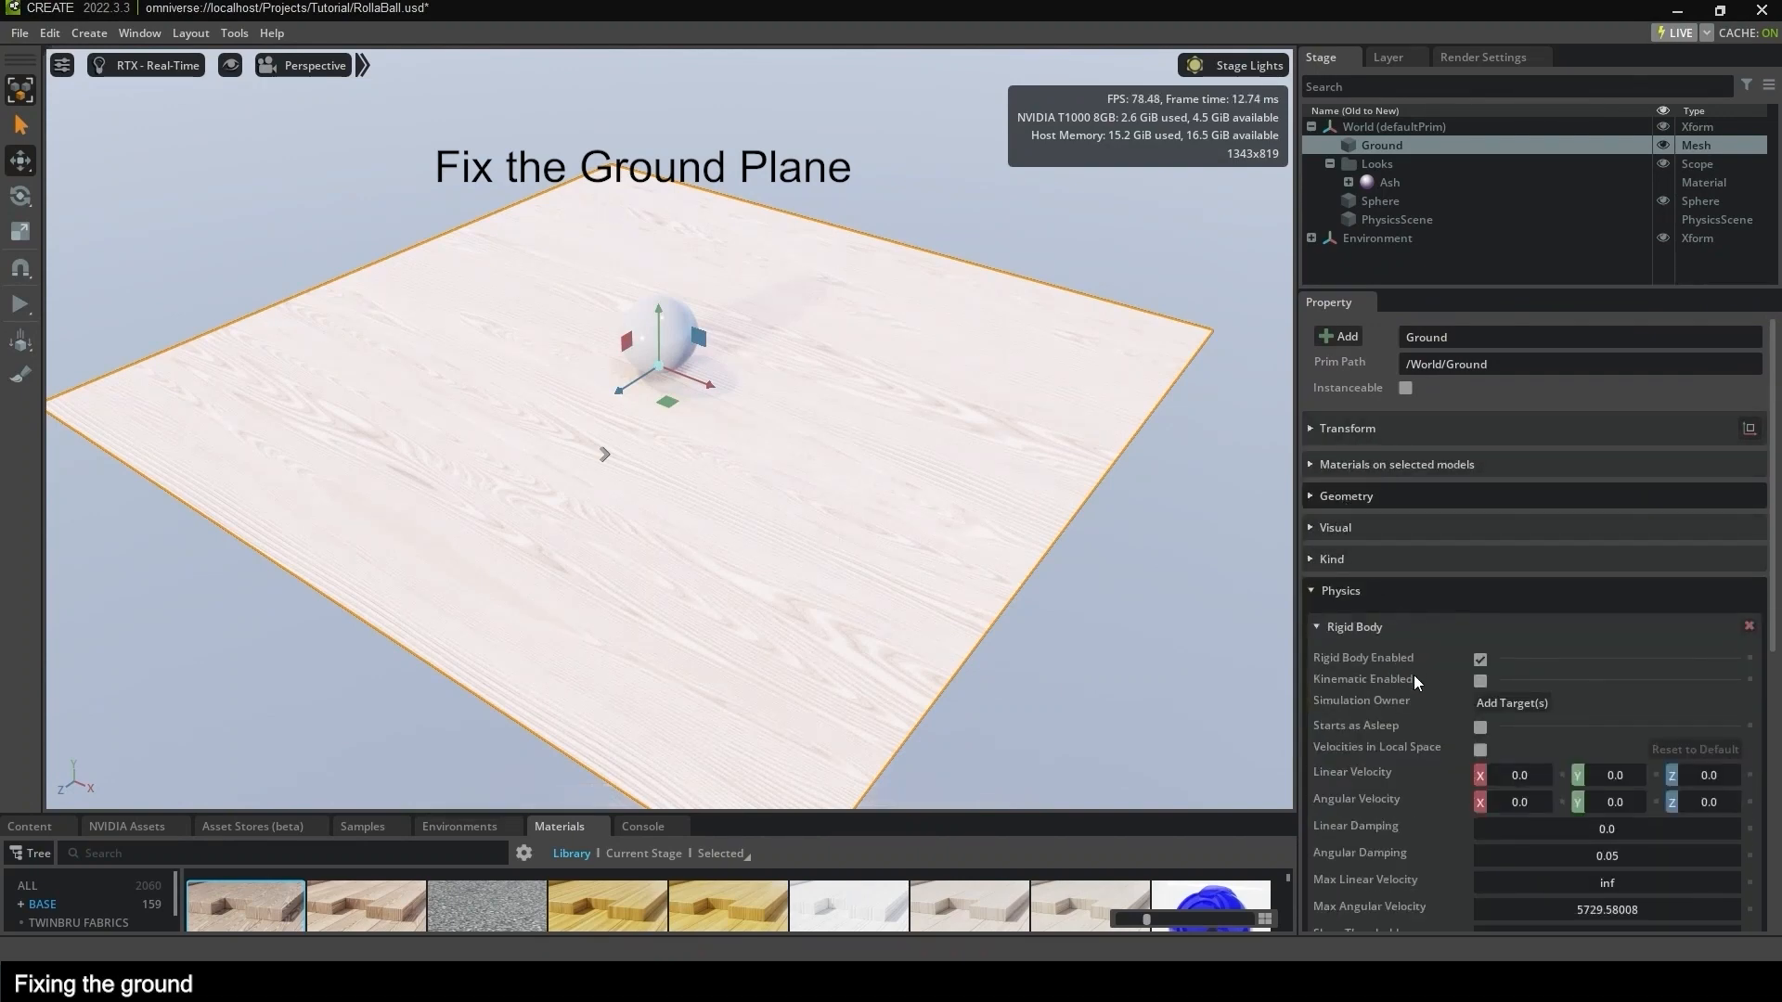
{"action": "mouse_move", "coordinate": [1394, 679]}
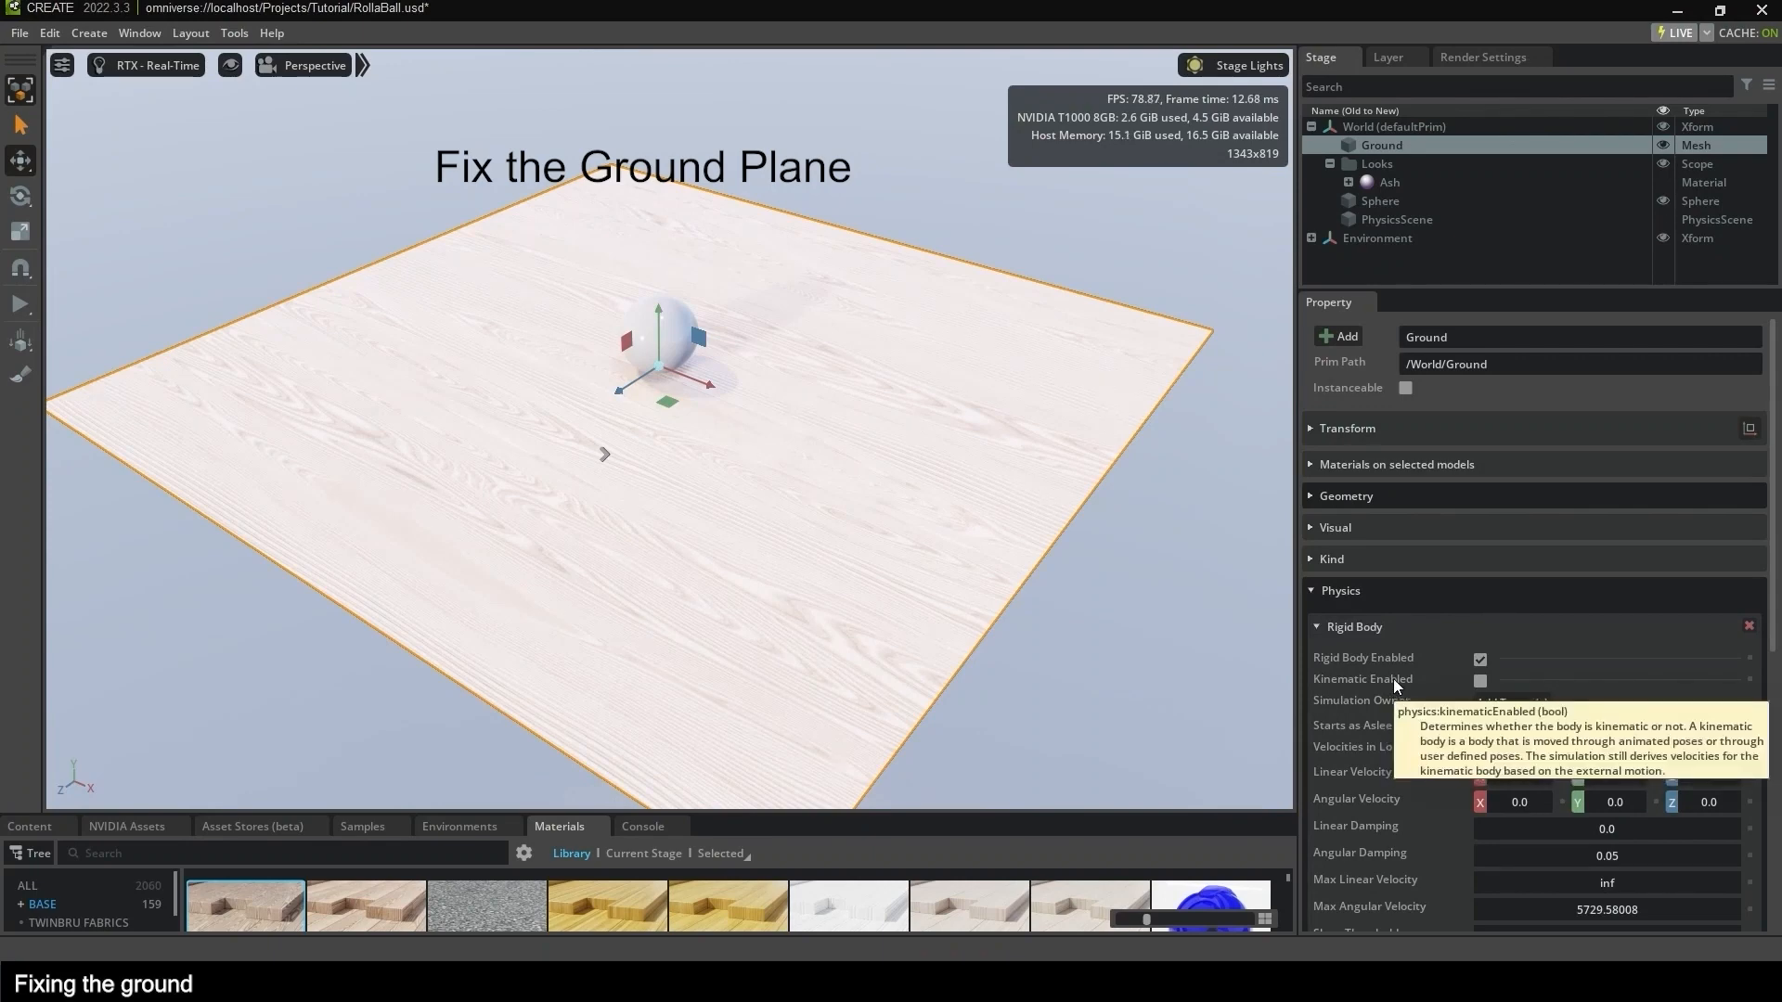
{"action": "left_click", "coordinate": [1480, 680]}
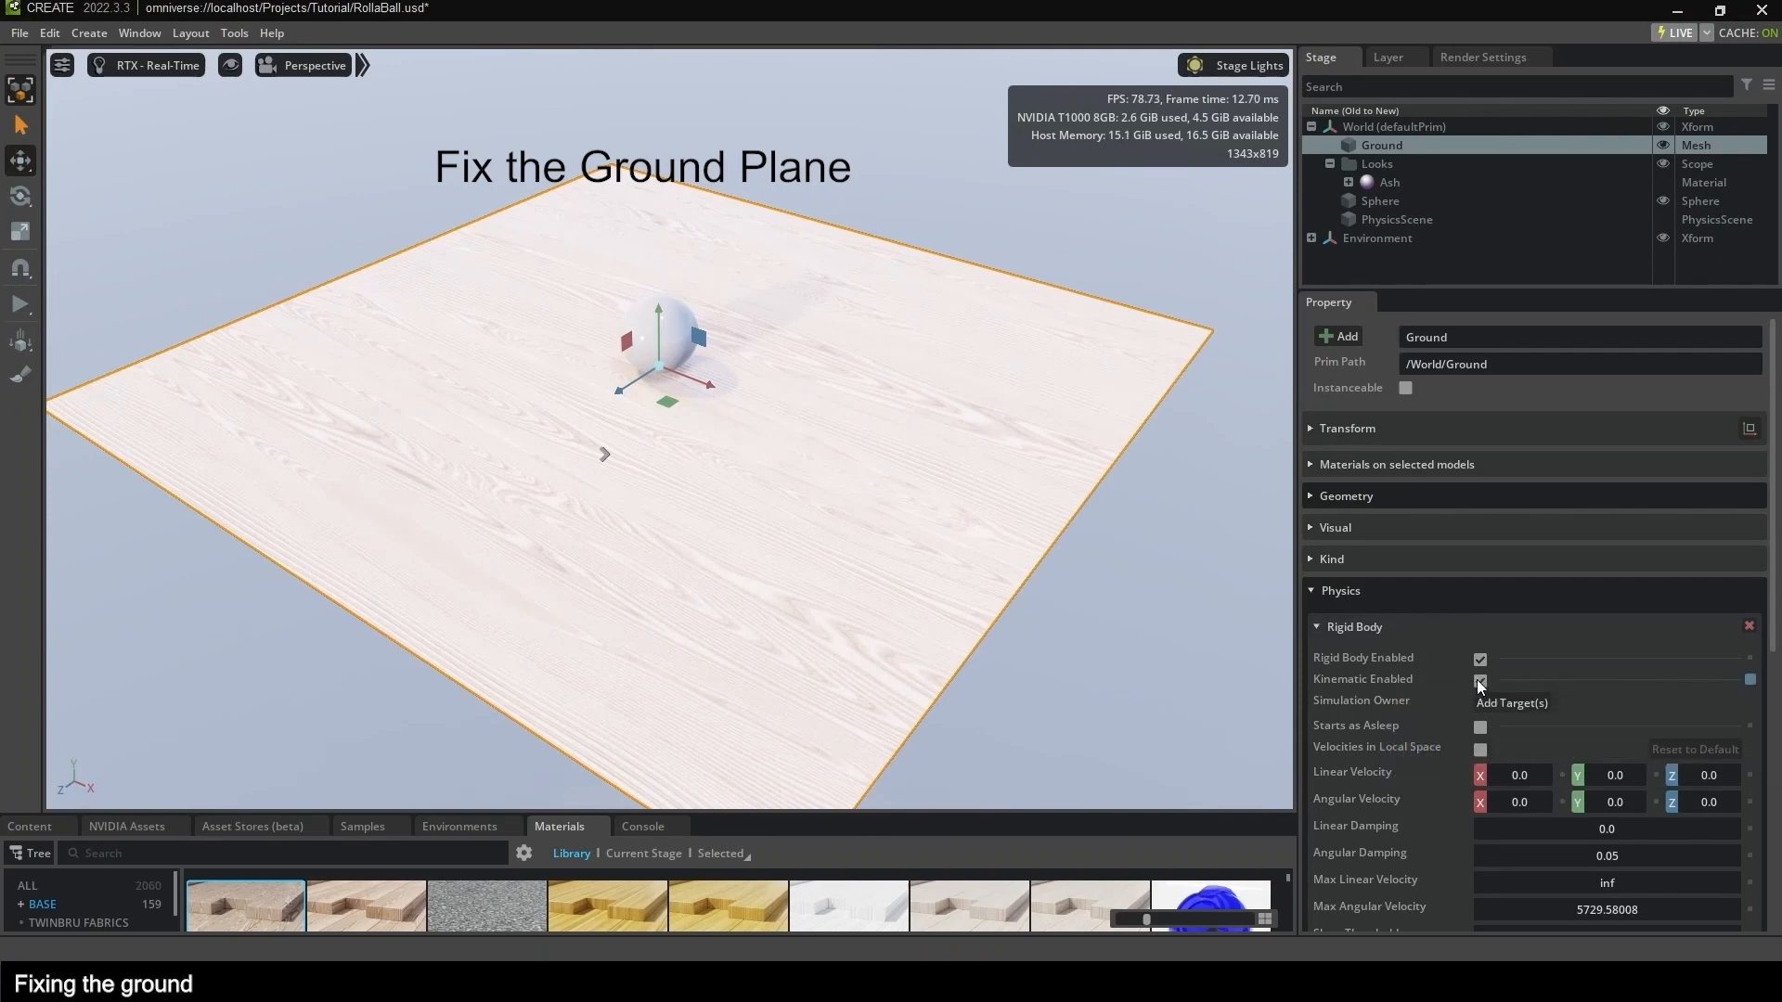
Play the simulation, check up close how the sphere rests on the ground, and stop playback.
{"action": "left_click", "coordinate": [12, 307]}
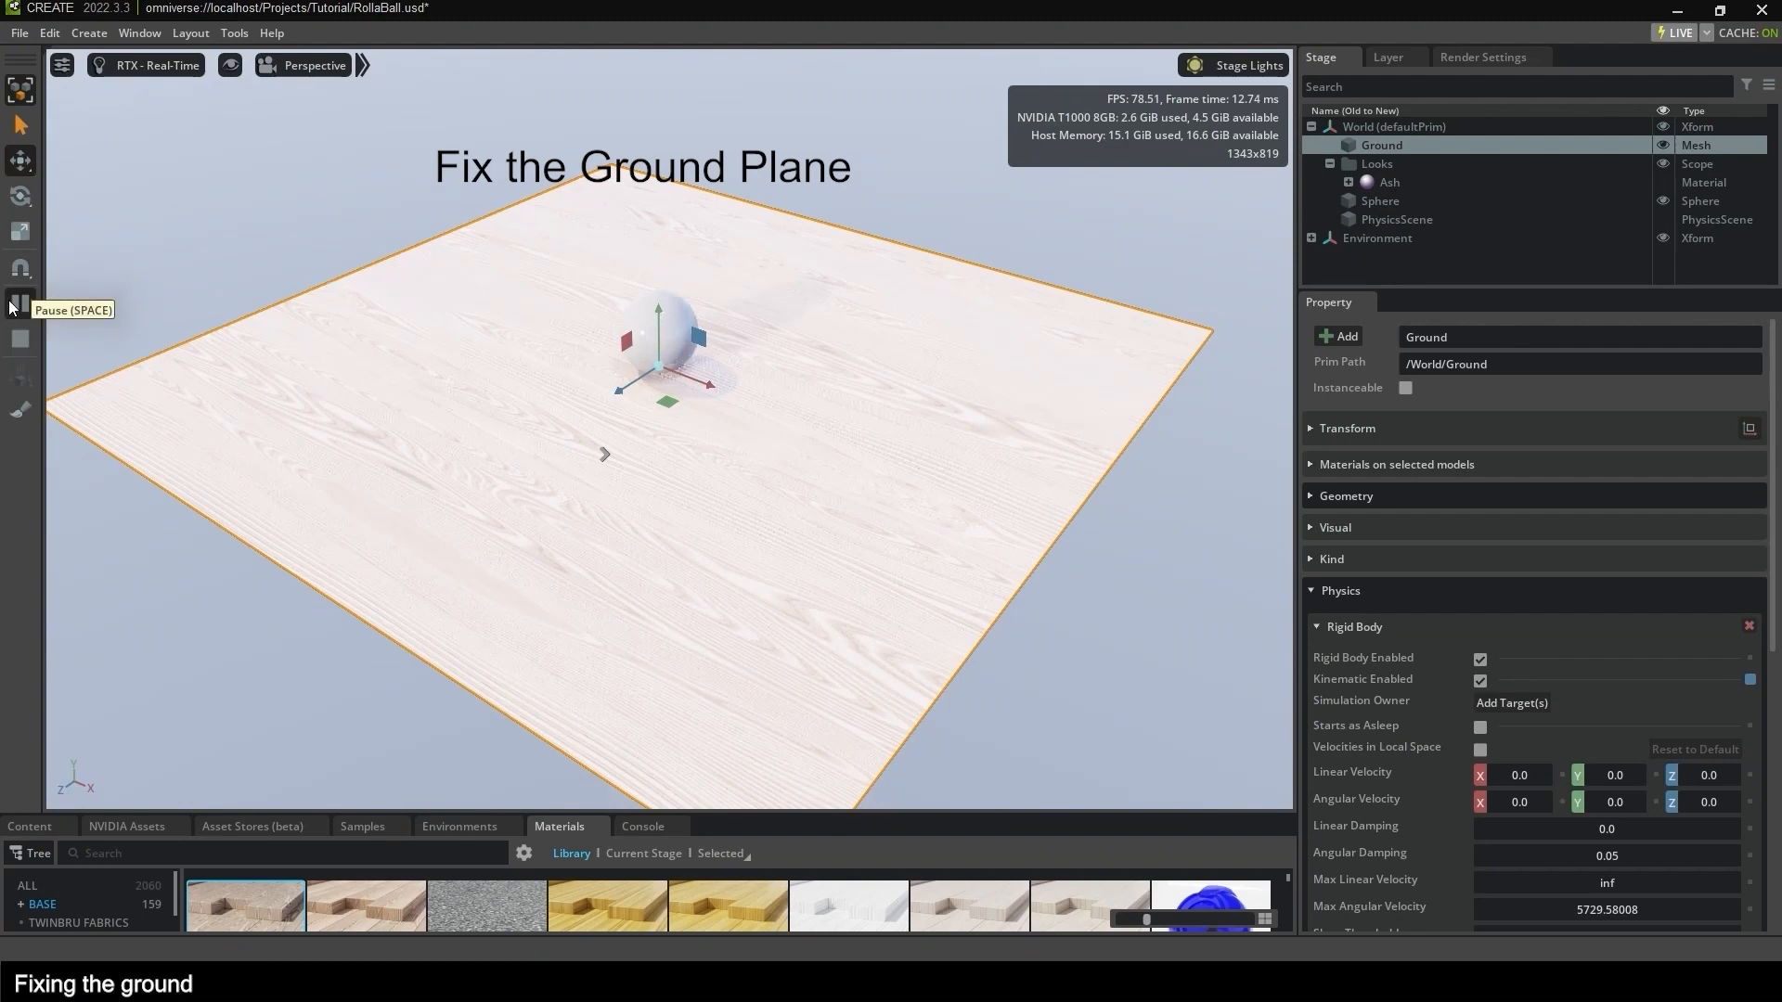
{"action": "left_click", "coordinate": [197, 234]}
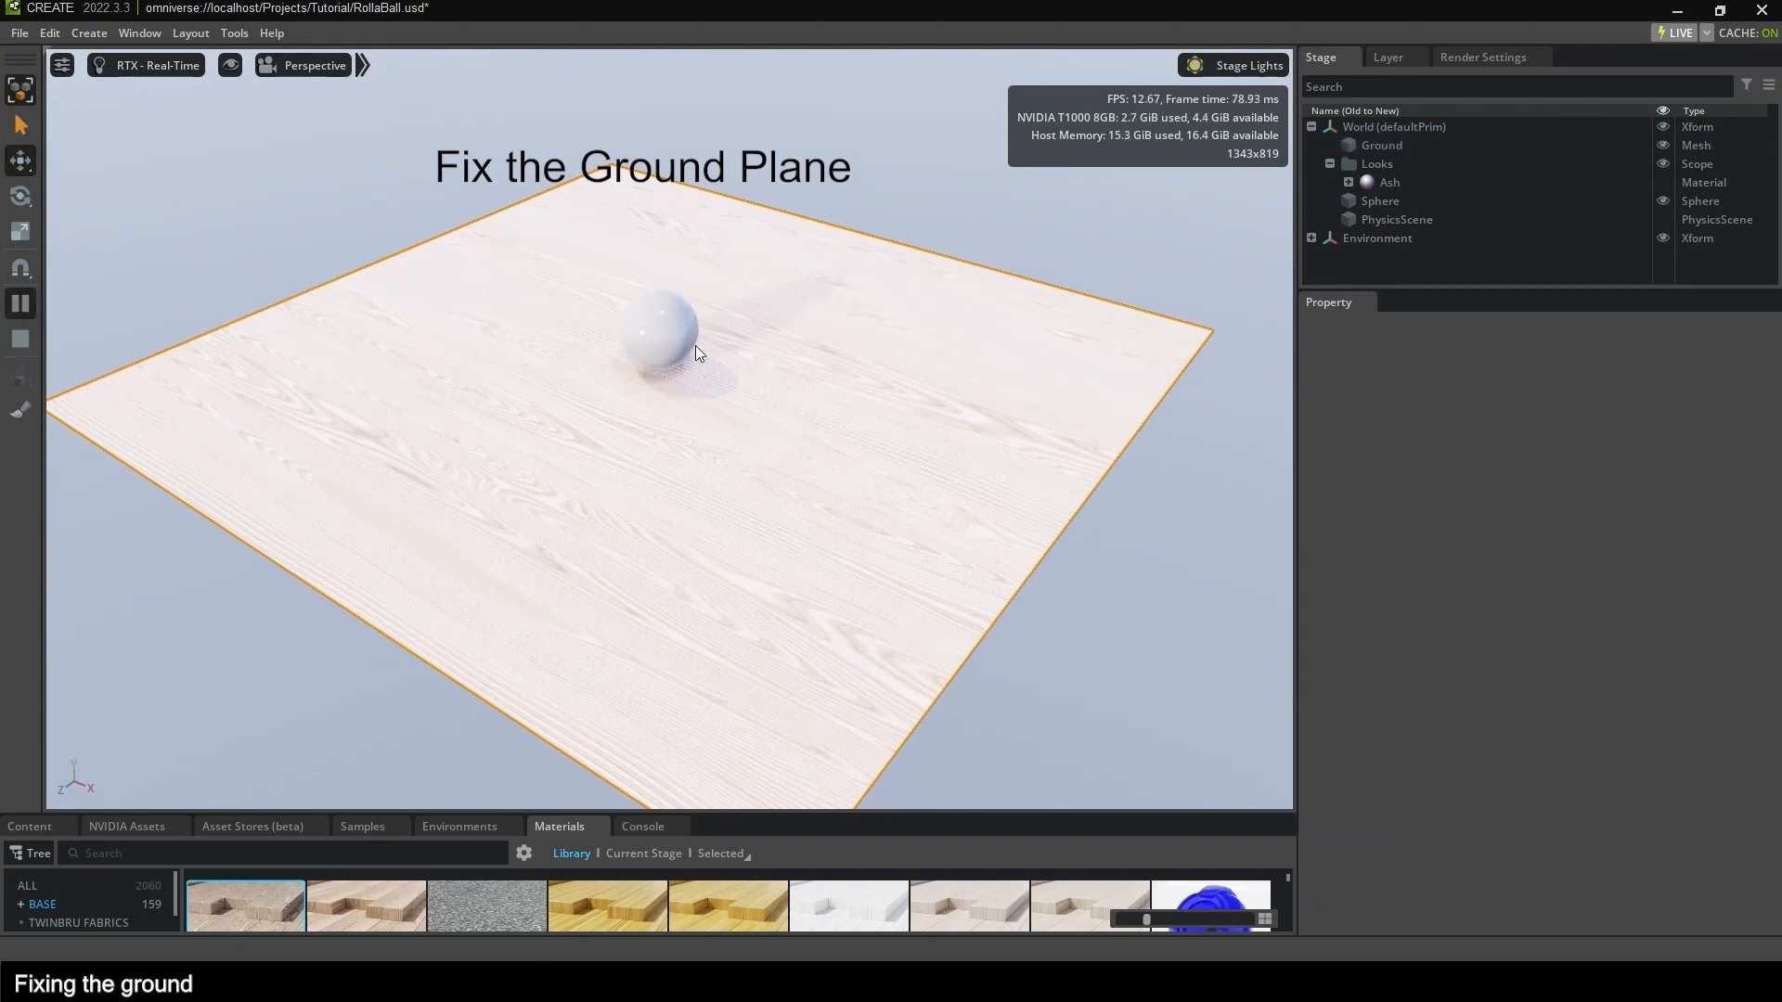
{"action": "scroll", "coordinate": [715, 355], "scroll_direction": "up", "scroll_amount": 3}
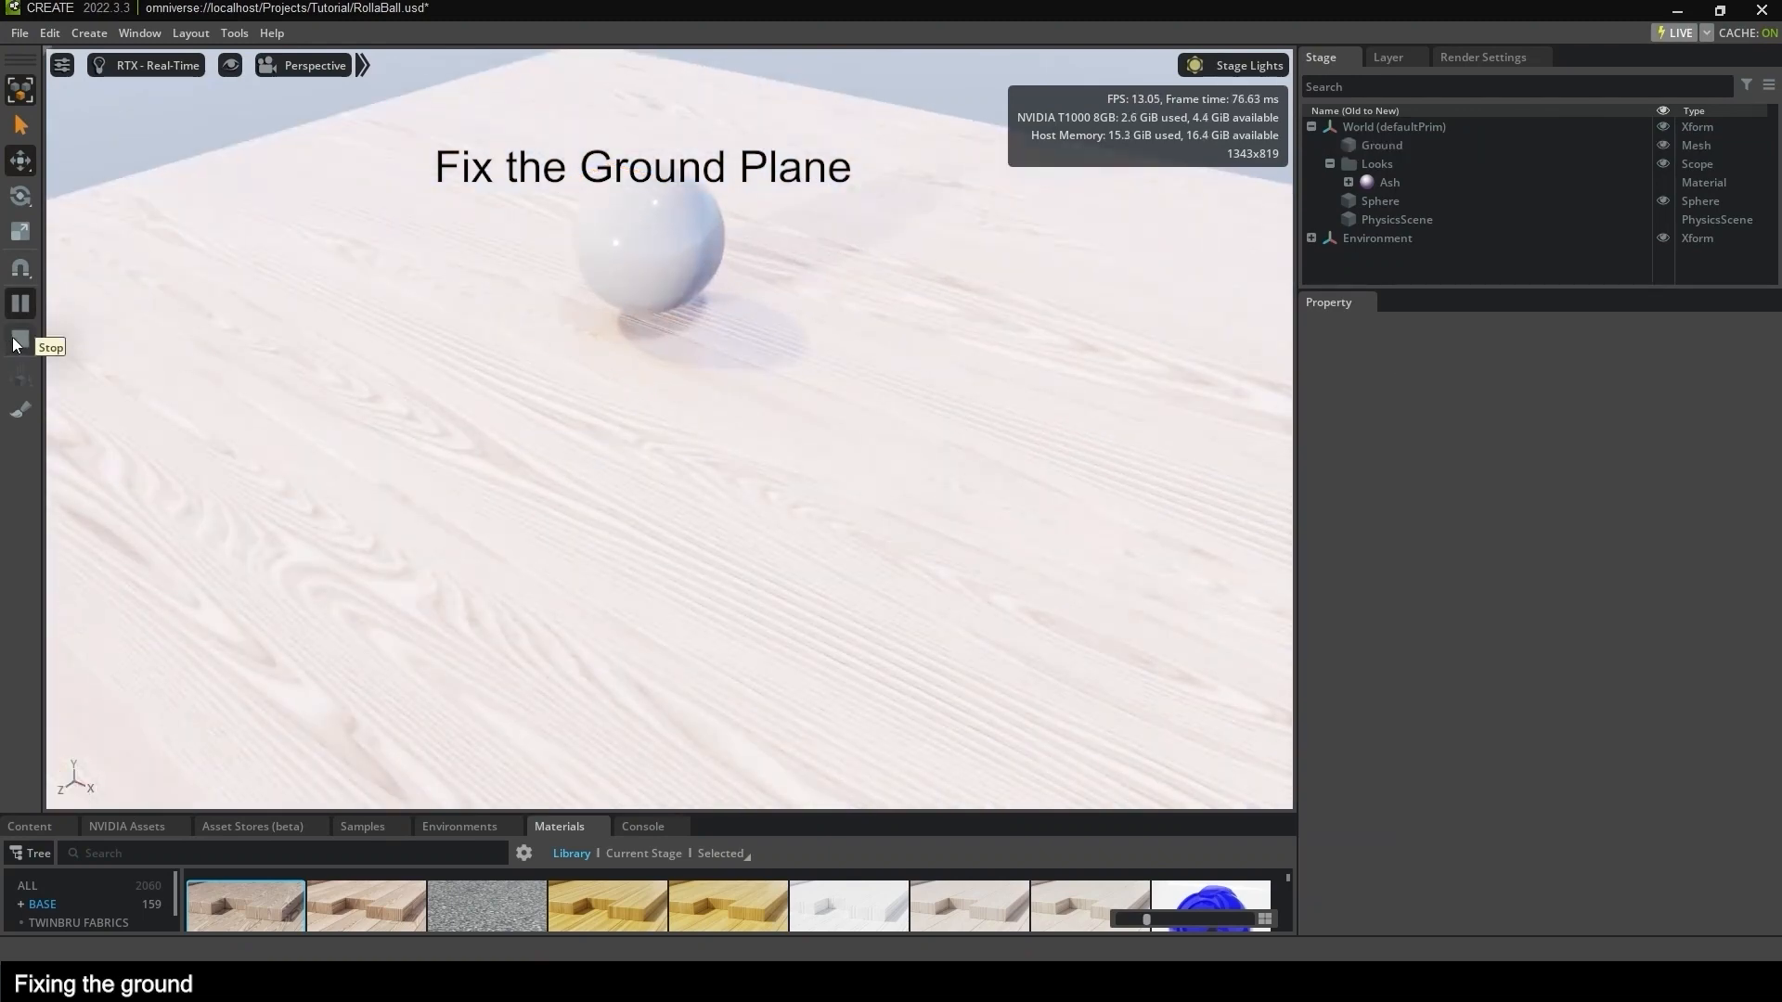
{"action": "left_click", "coordinate": [17, 341]}
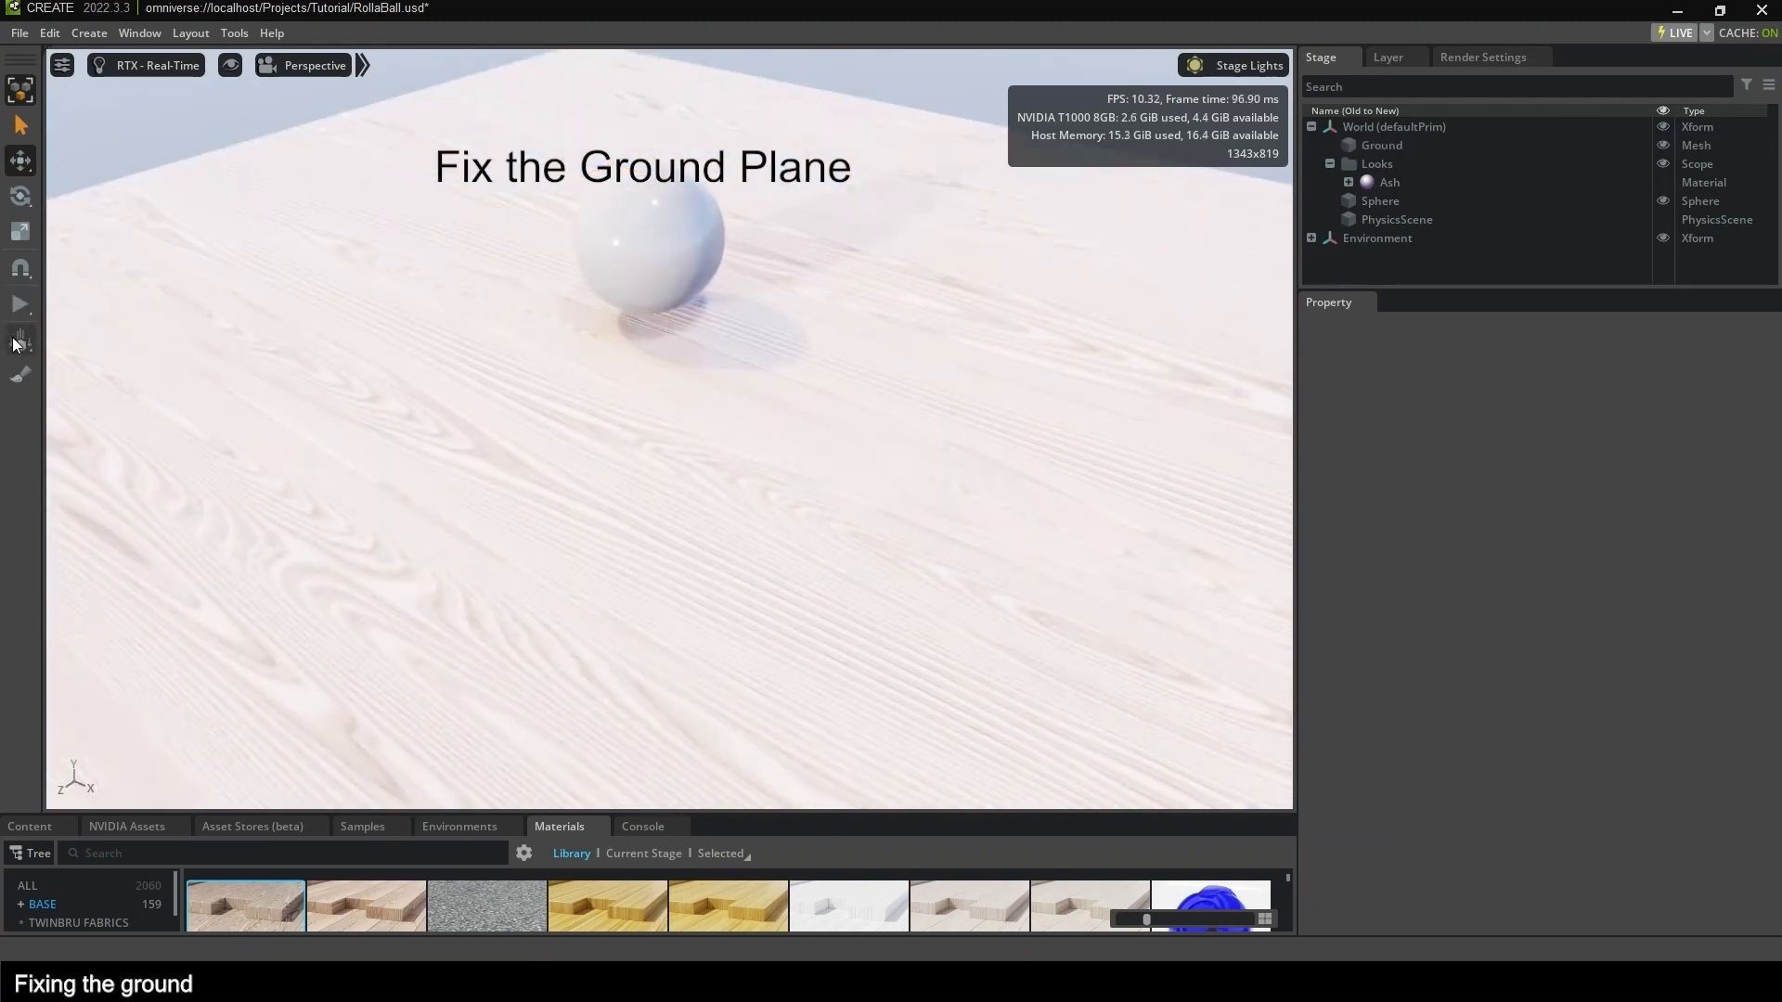
Raise the sphere higher above the ground plane and run the simulation to test its fall, stopping it at the end.
{"action": "left_click", "coordinate": [704, 236]}
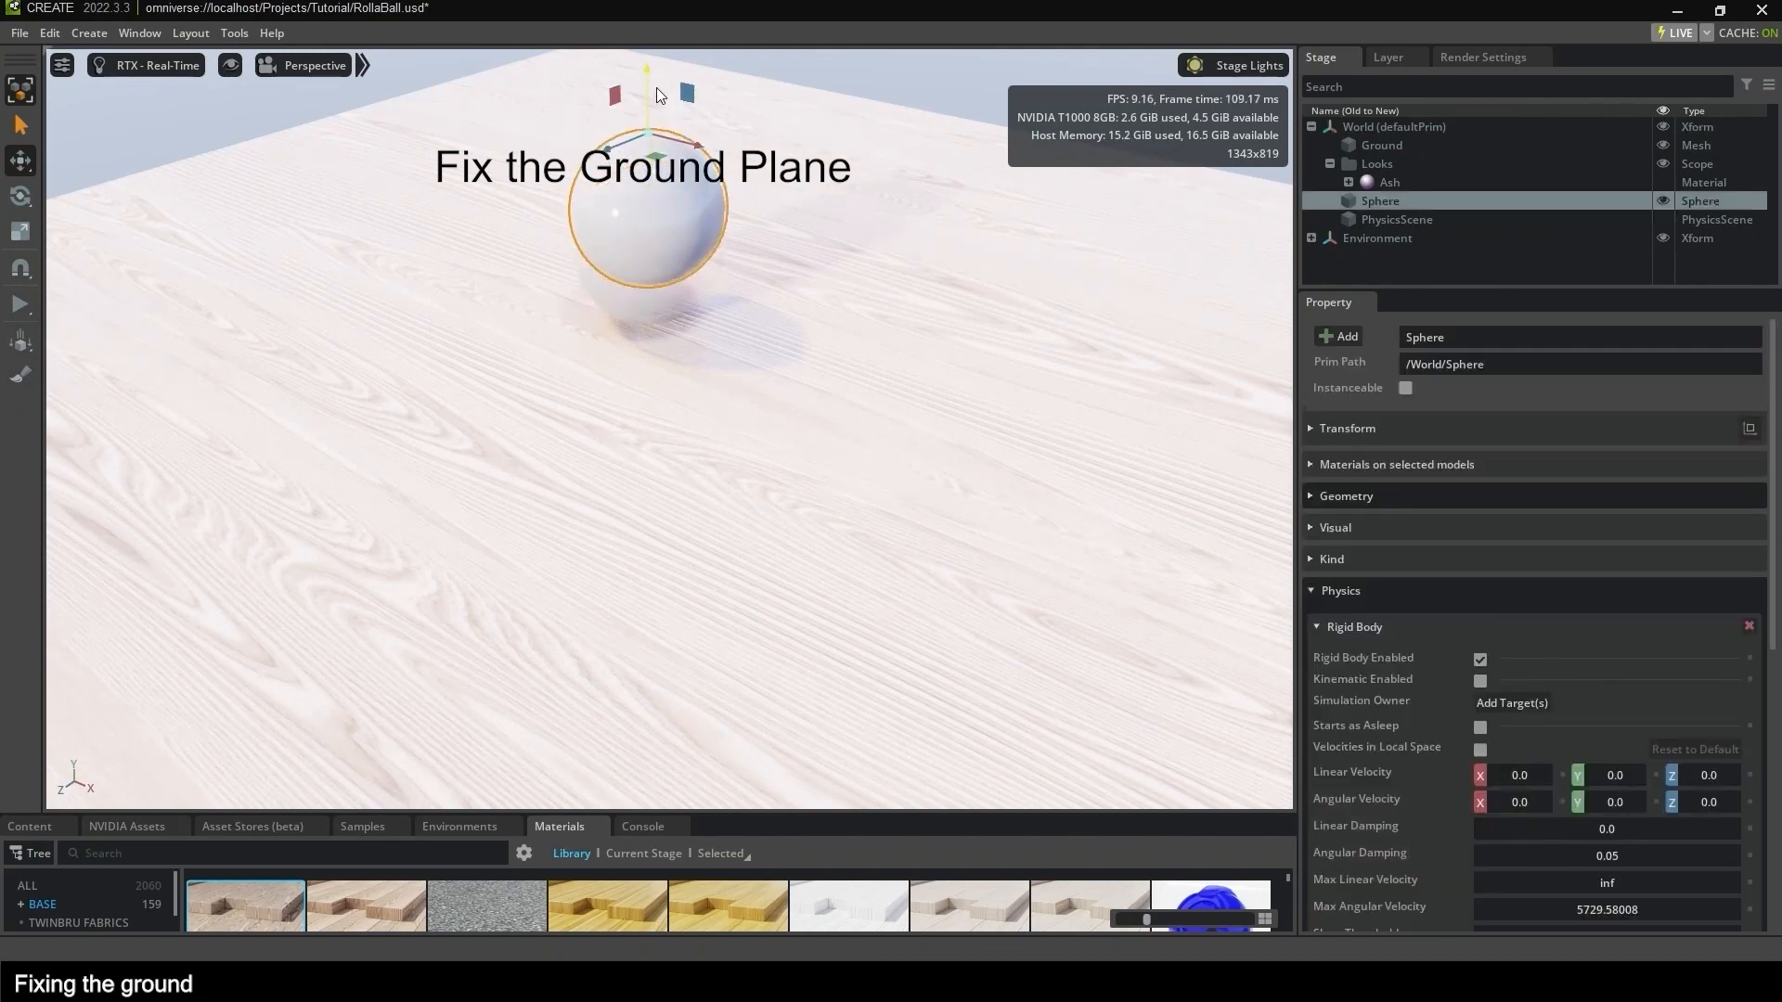
{"action": "left_click", "coordinate": [20, 303]}
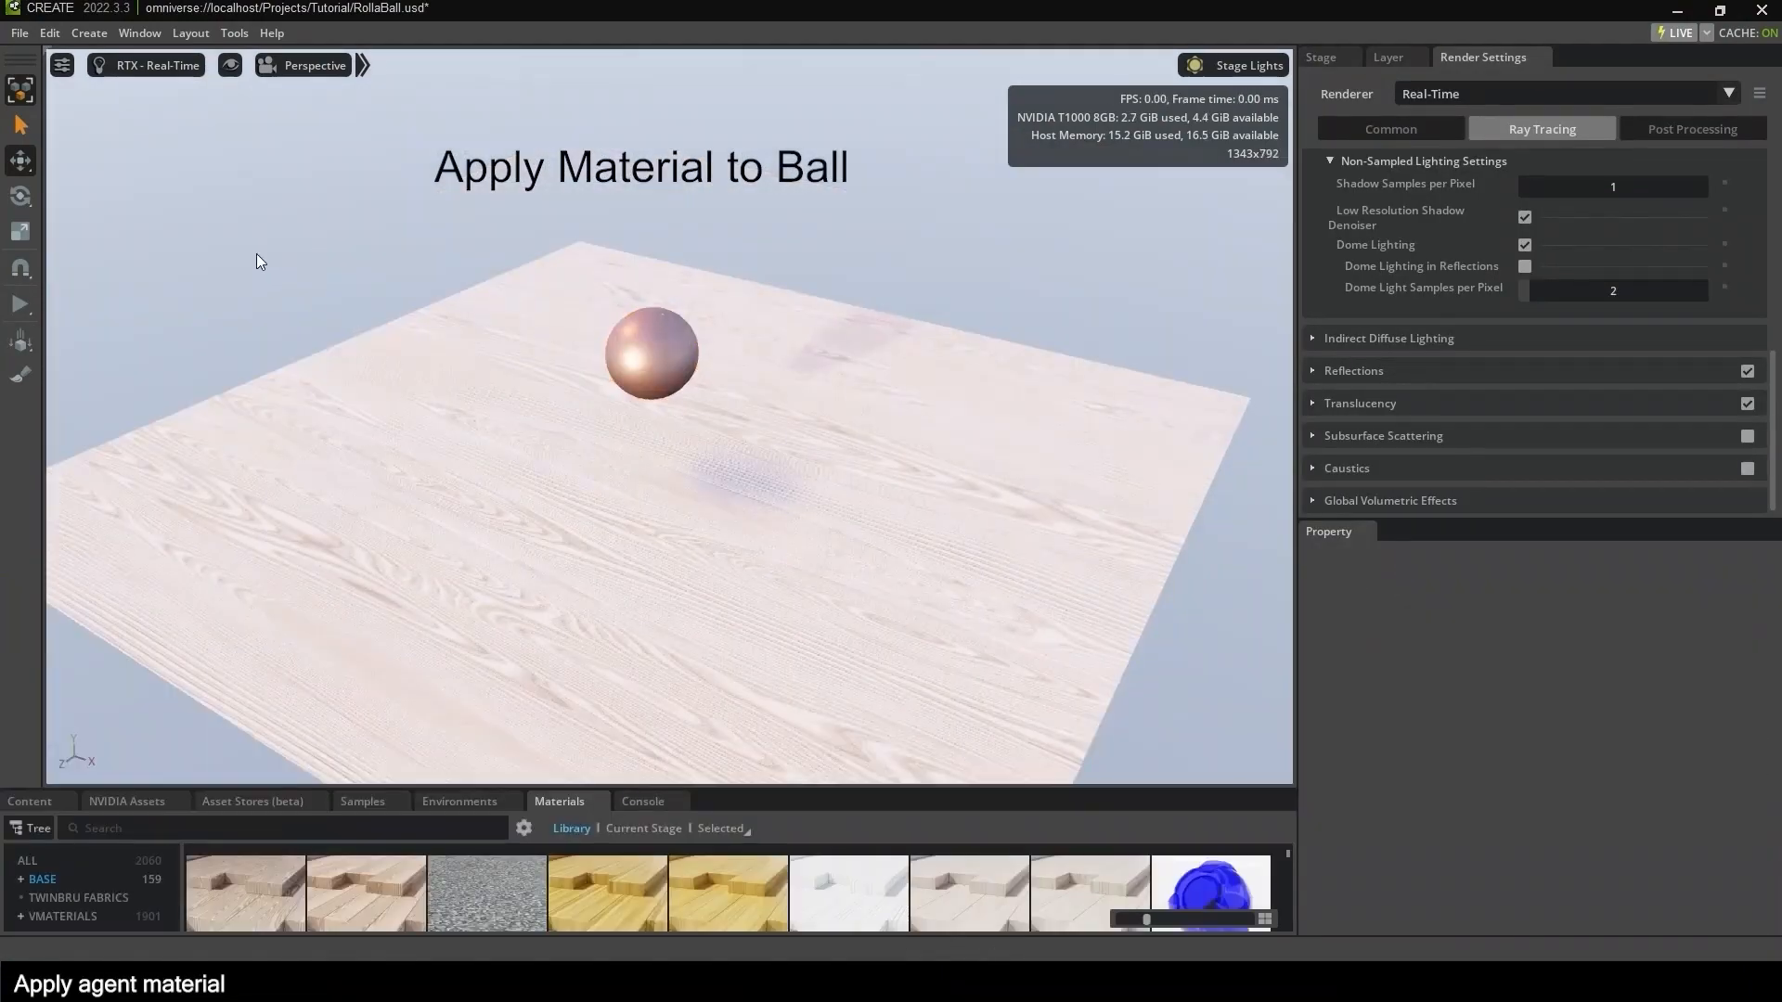
{"action": "left_click", "coordinate": [10, 305]}
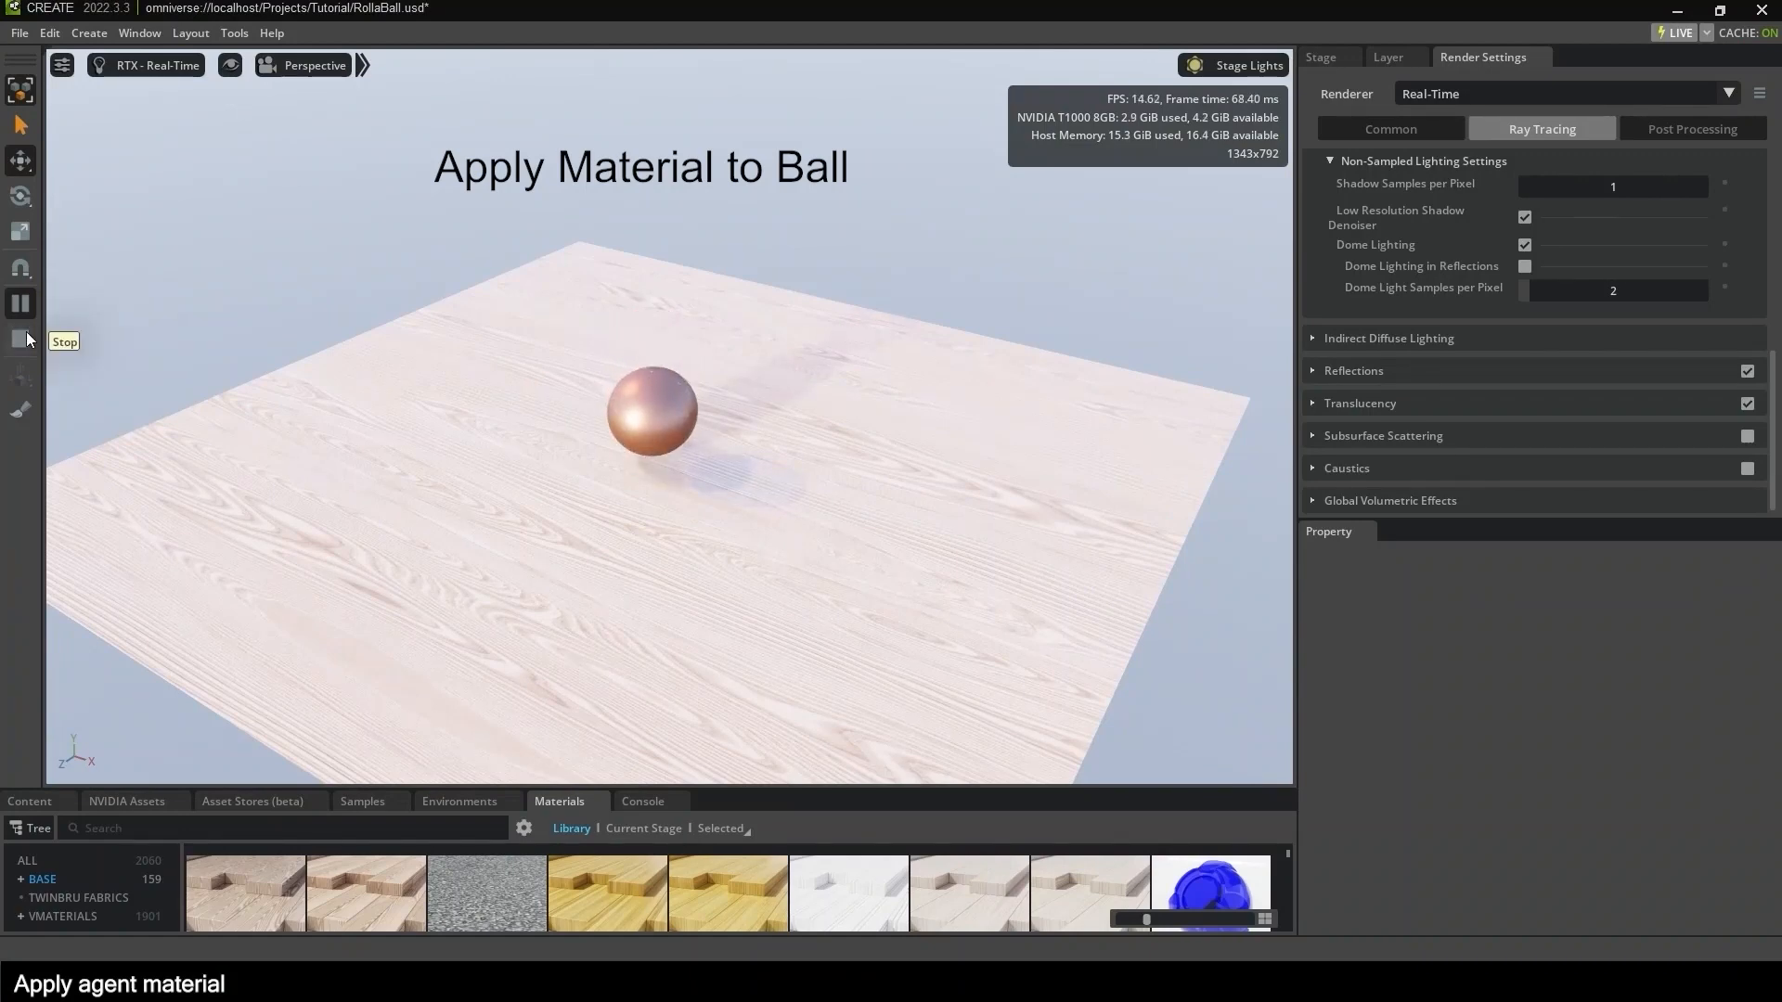
{"action": "left_click", "coordinate": [22, 339]}
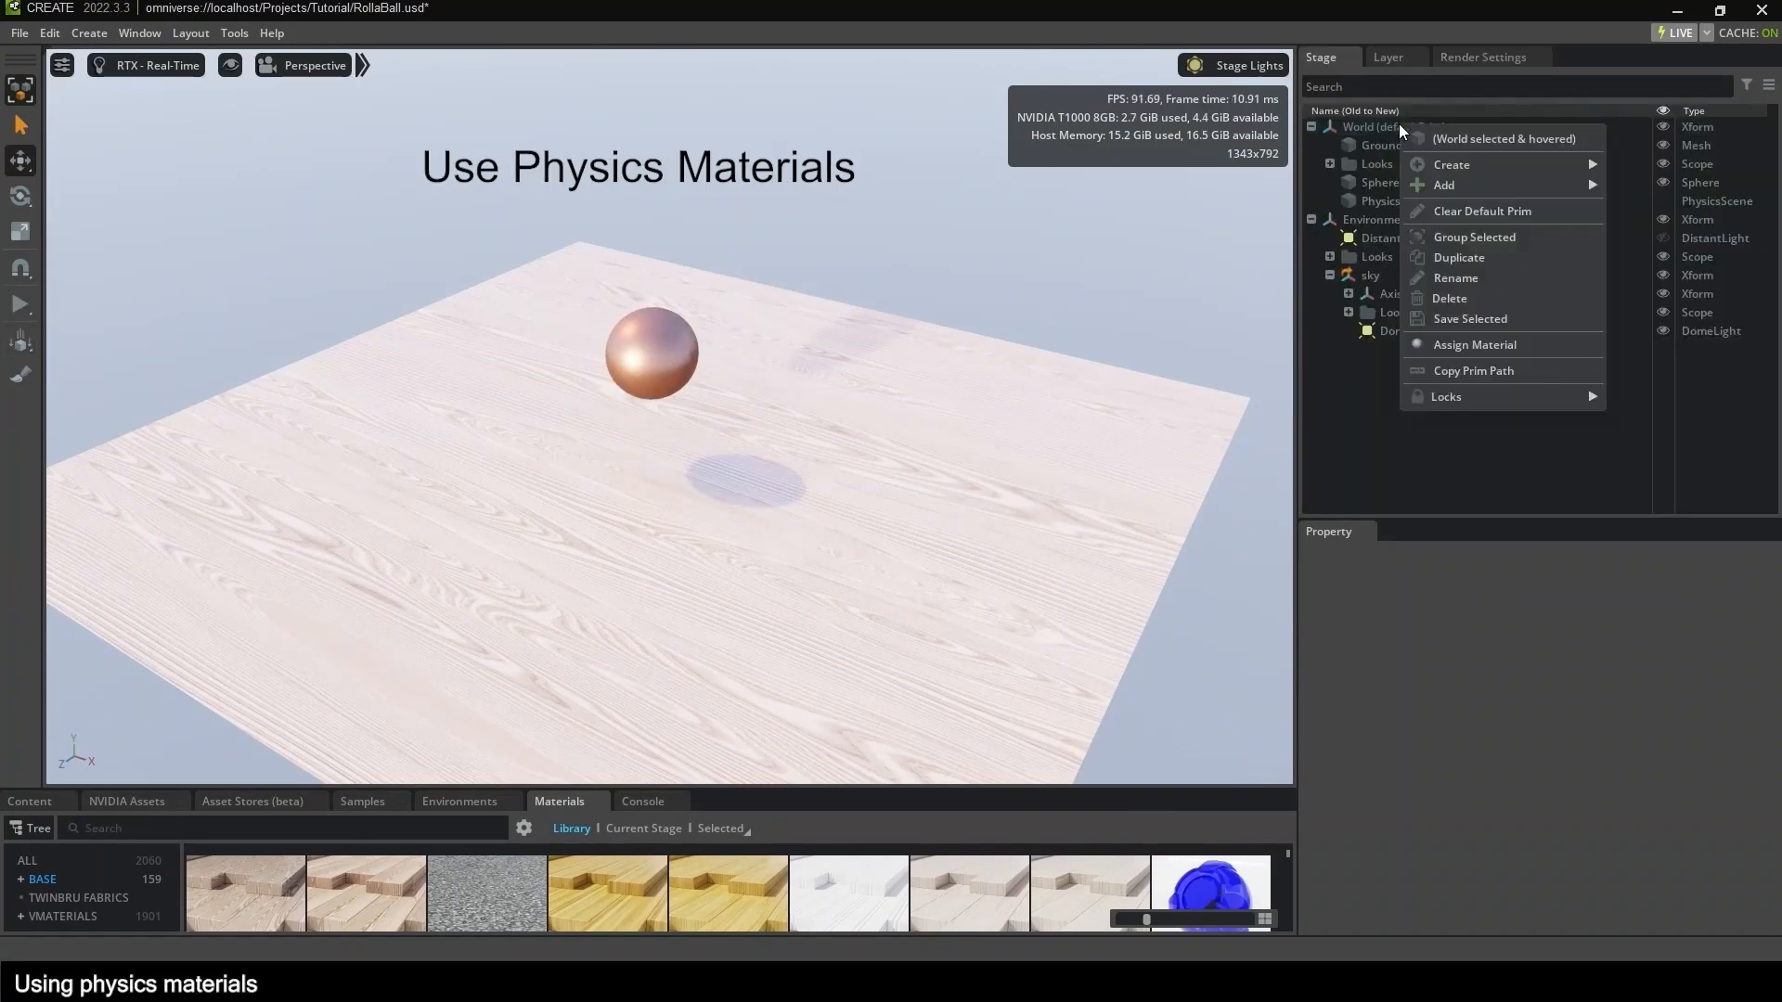
Create a Physics Material of type Rigid Body Material under the World prim and assign it to the sphere.
{"action": "mouse_move", "coordinate": [1422, 169]}
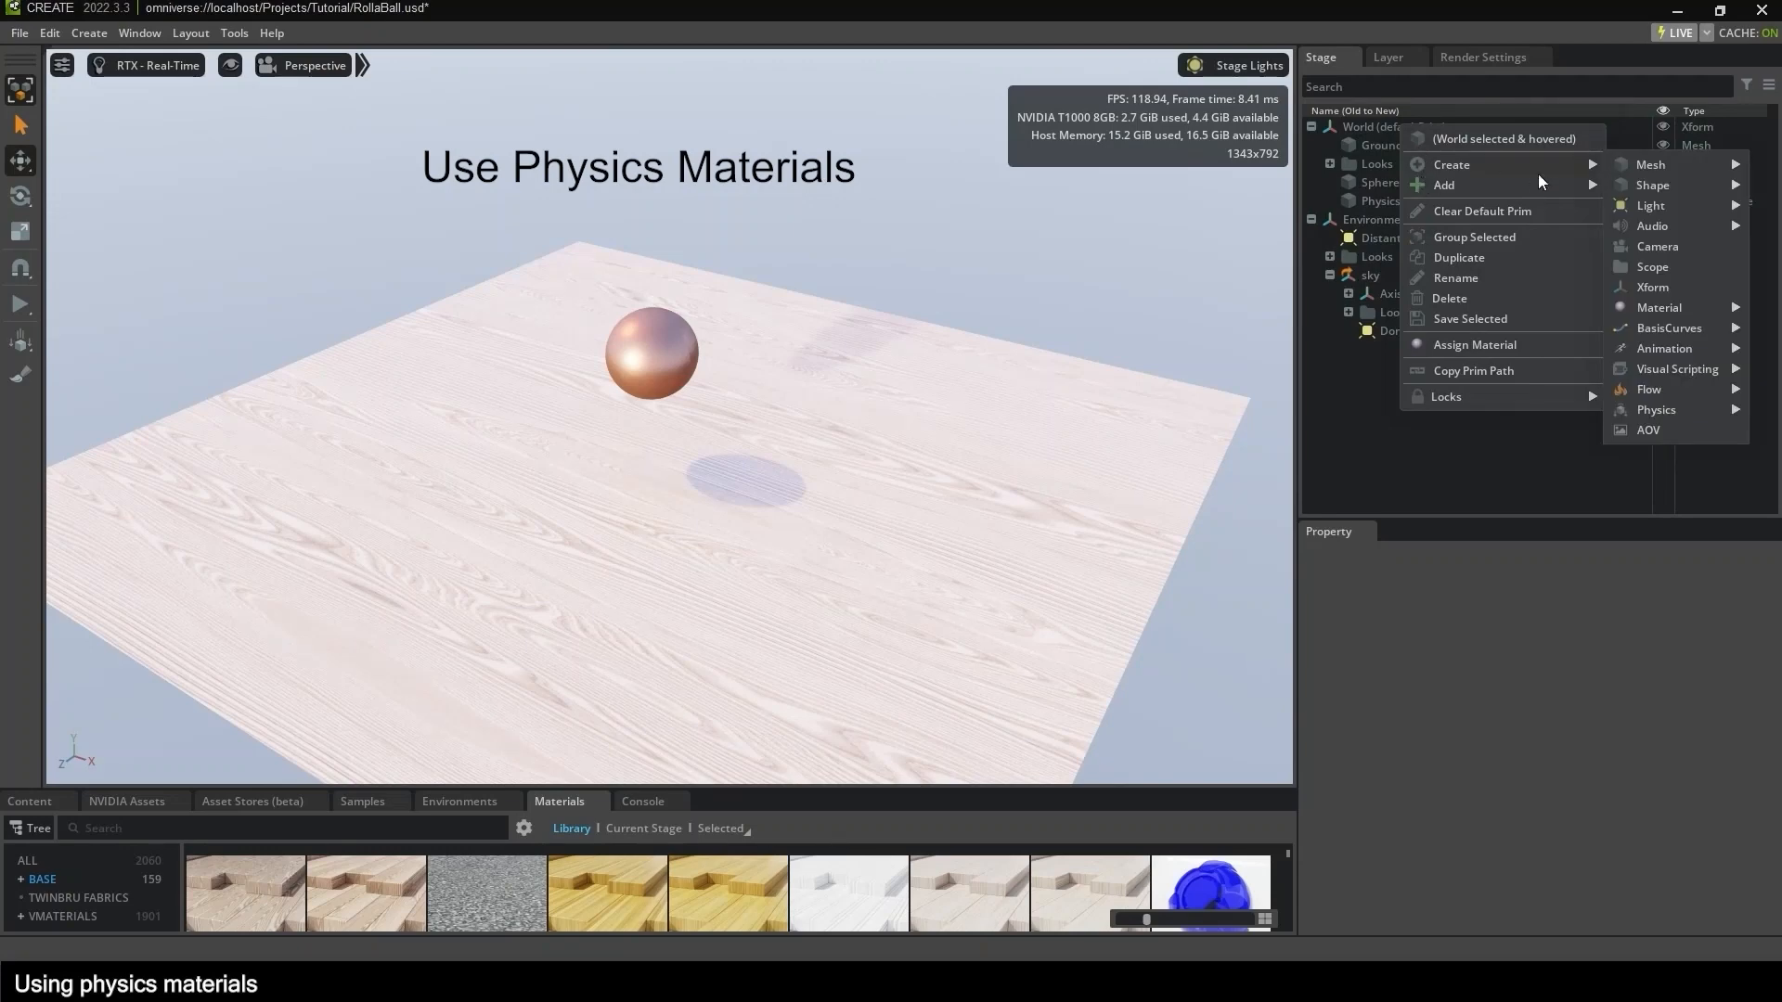
{"action": "mouse_move", "coordinate": [1651, 417]}
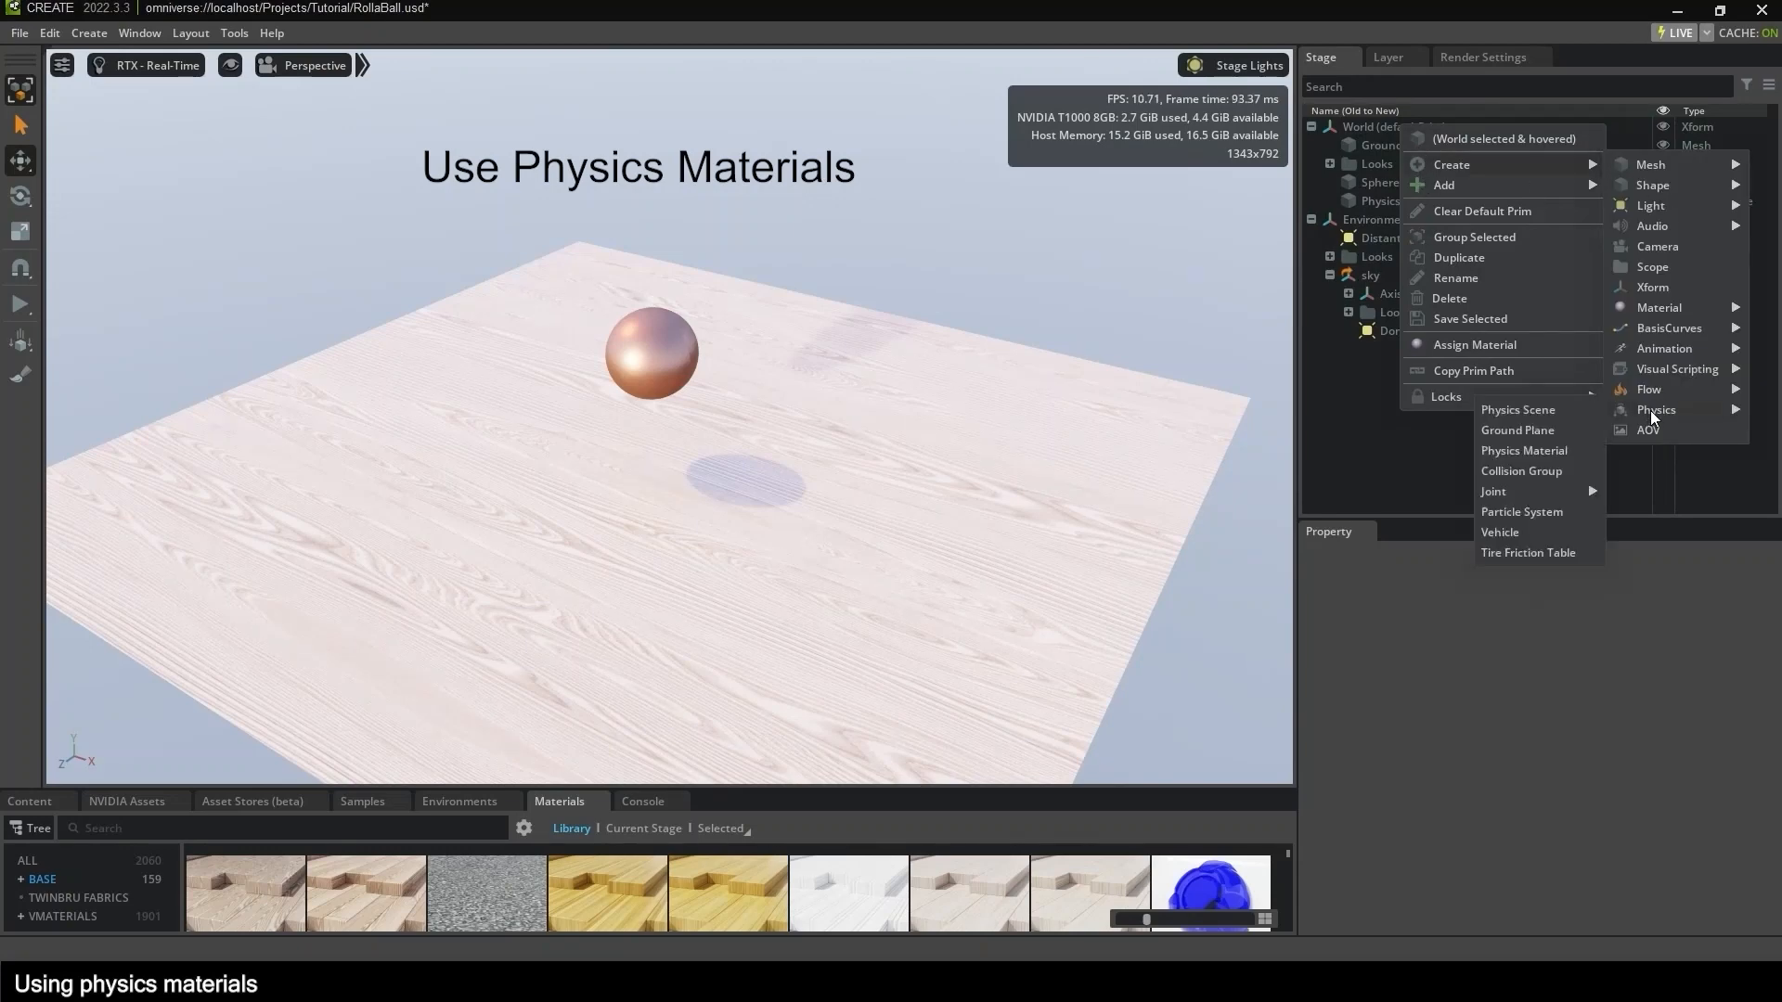
{"action": "left_click", "coordinate": [1541, 453]}
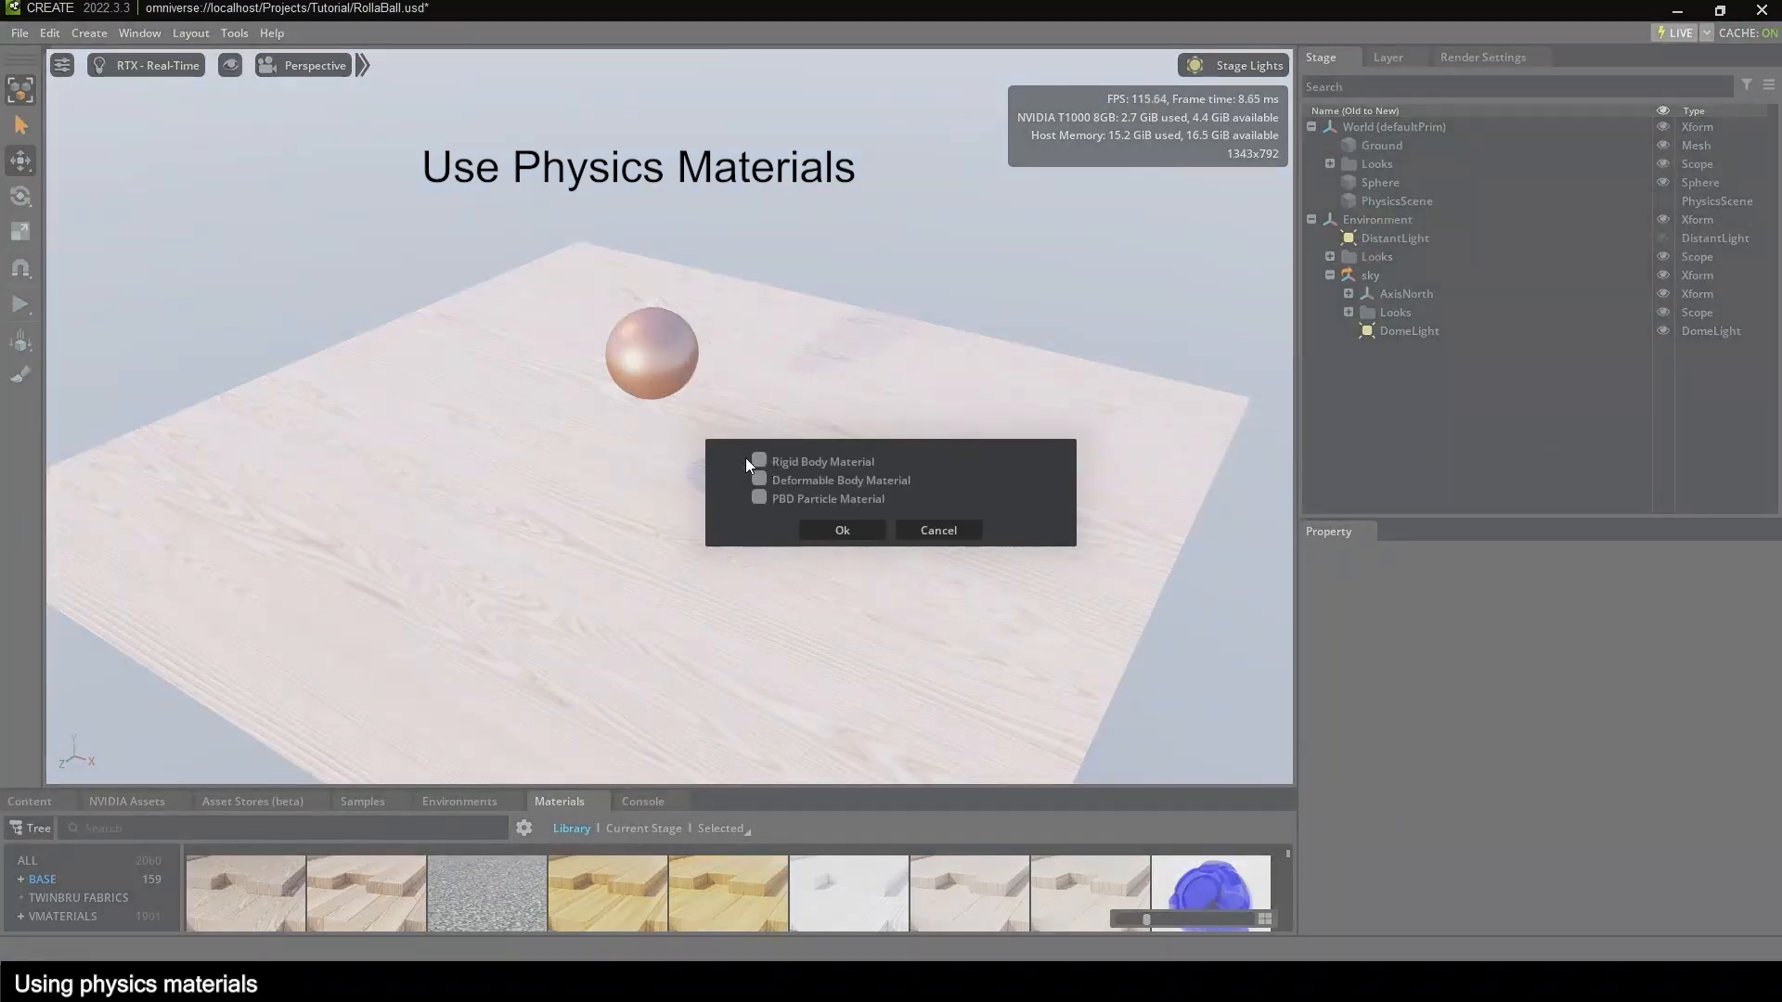
{"action": "left_click", "coordinate": [828, 533]}
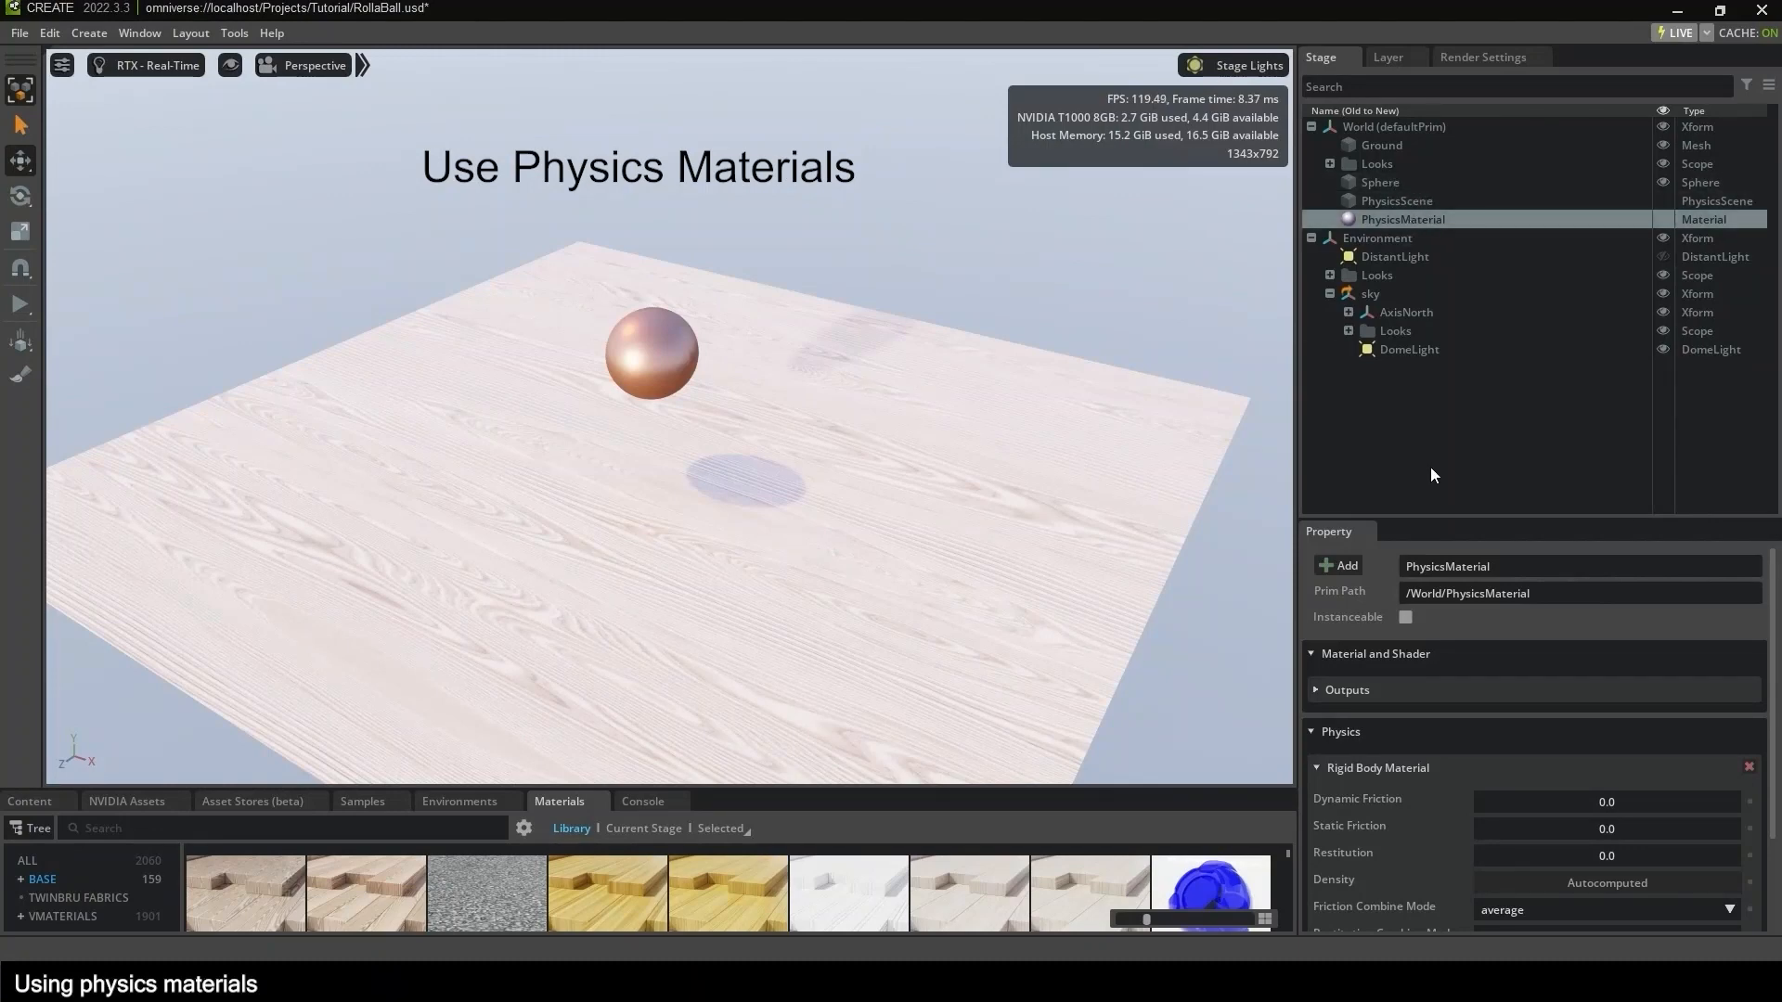
{"action": "left_click_drag", "start_coordinate": [1439, 518], "coordinate": [1439, 369]}
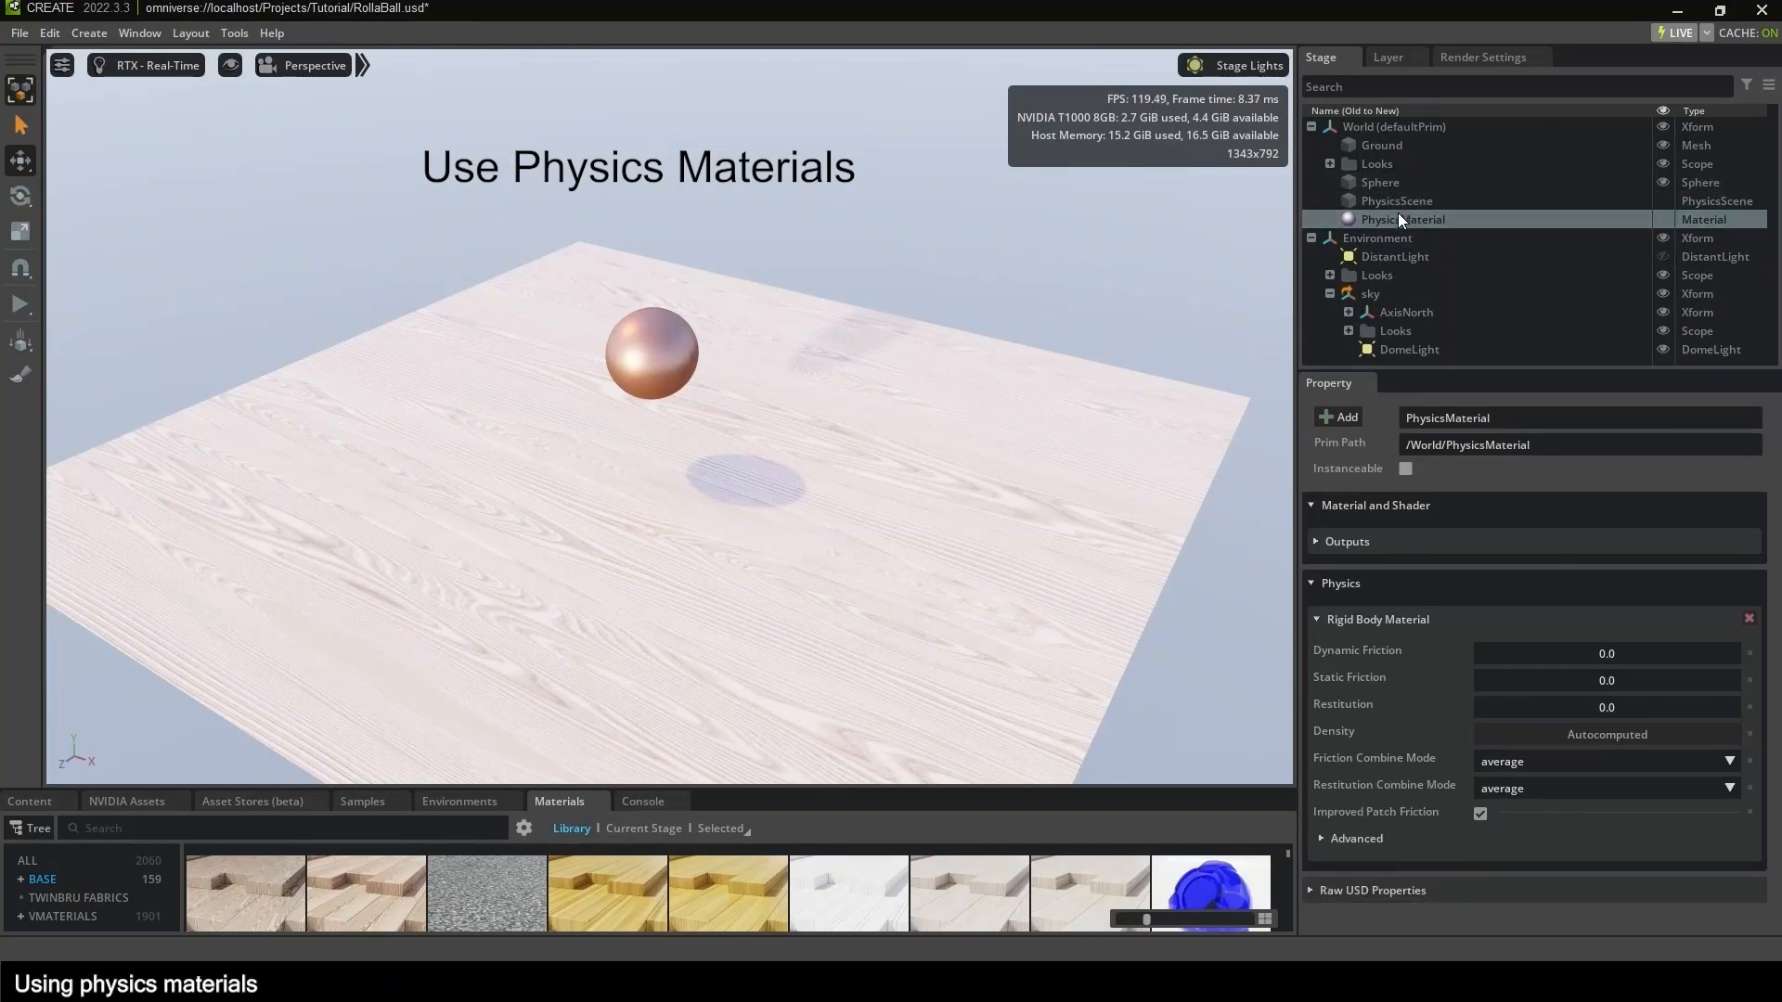
{"action": "left_click_drag", "start_coordinate": [1398, 215], "coordinate": [657, 350]}
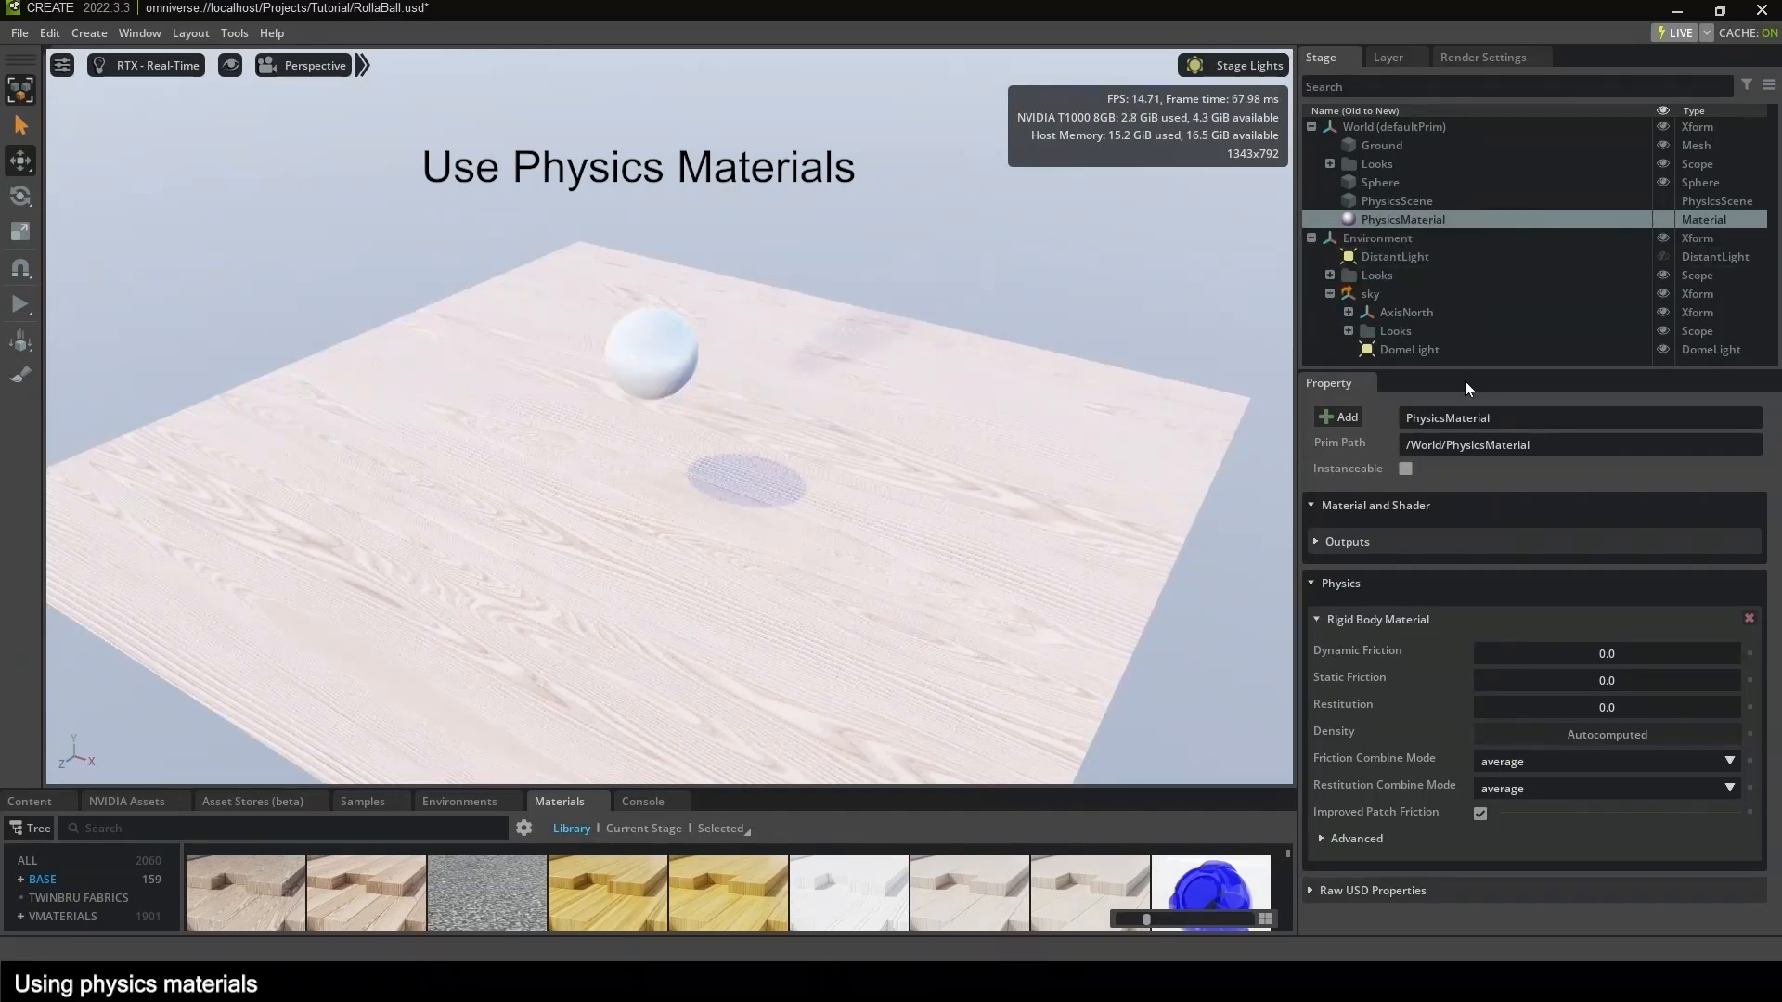
Set the physics material's Dynamic Friction to 0.9 and Restitution to 0.6, testing the bounce with a short simulation run.
{"action": "left_click_drag", "start_coordinate": [1465, 370], "coordinate": [1462, 252]}
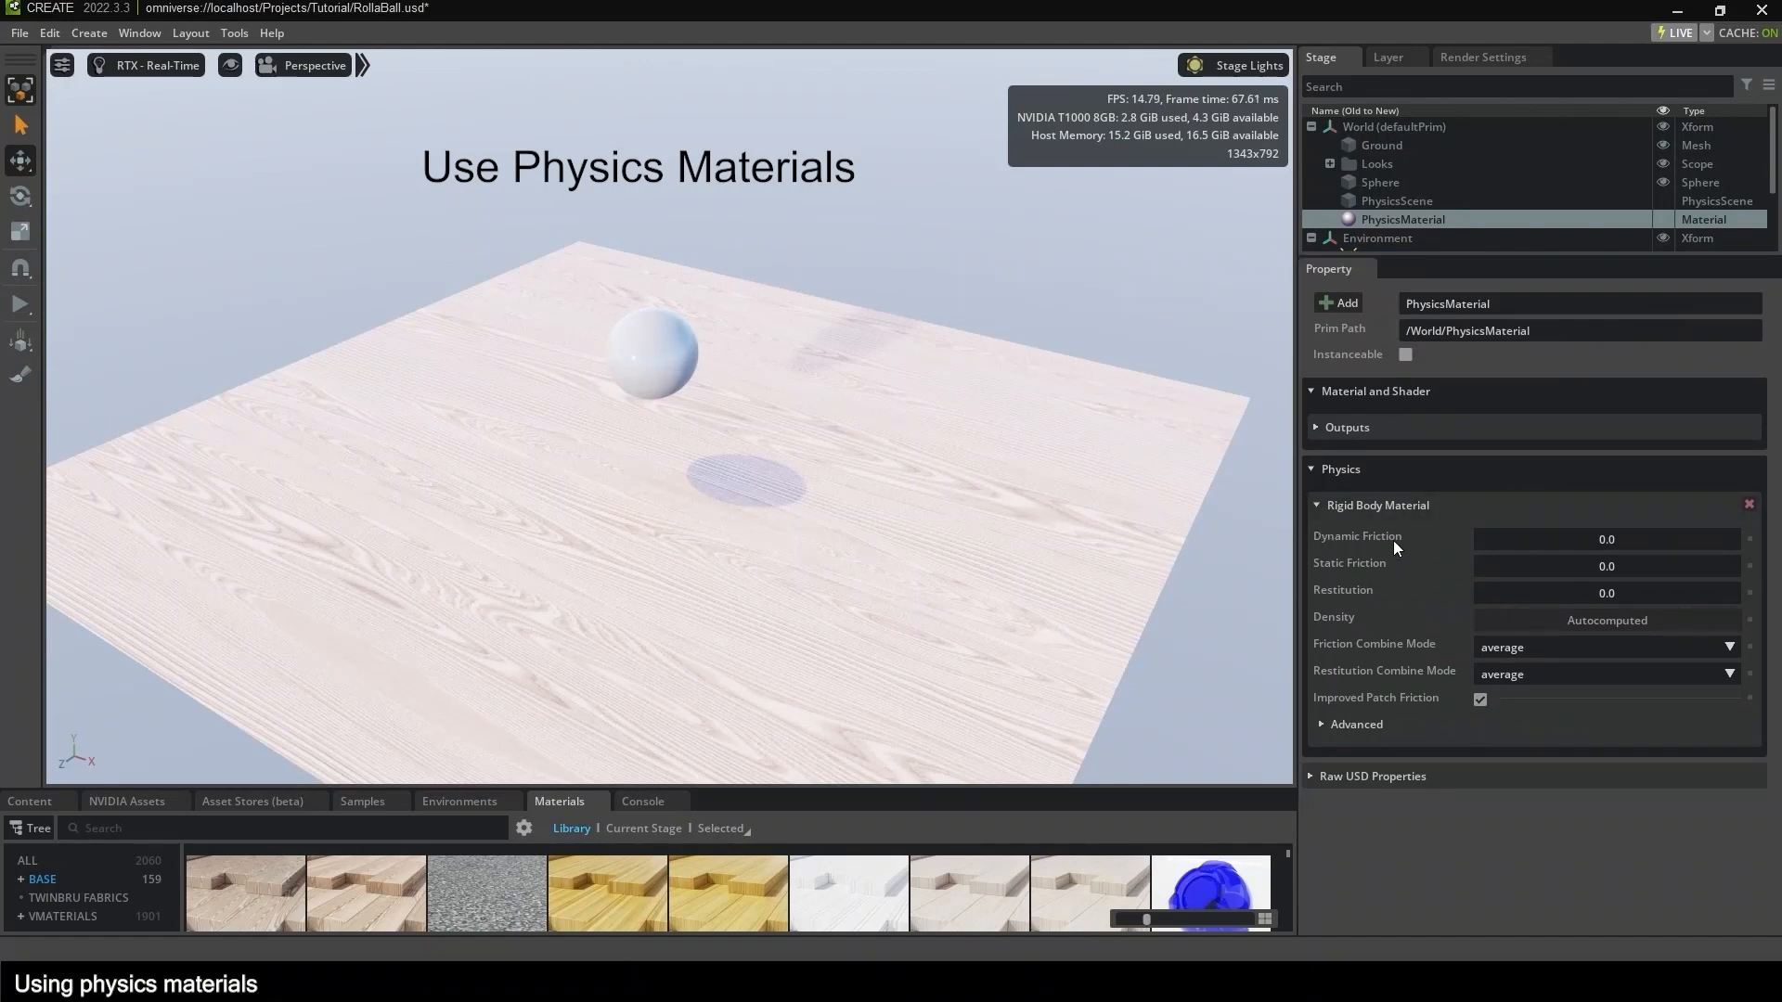
{"action": "left_click_drag", "start_coordinate": [1527, 538], "coordinate": [1562, 537]}
{"action": "left_click_drag", "start_coordinate": [1536, 597], "coordinate": [1603, 598]}
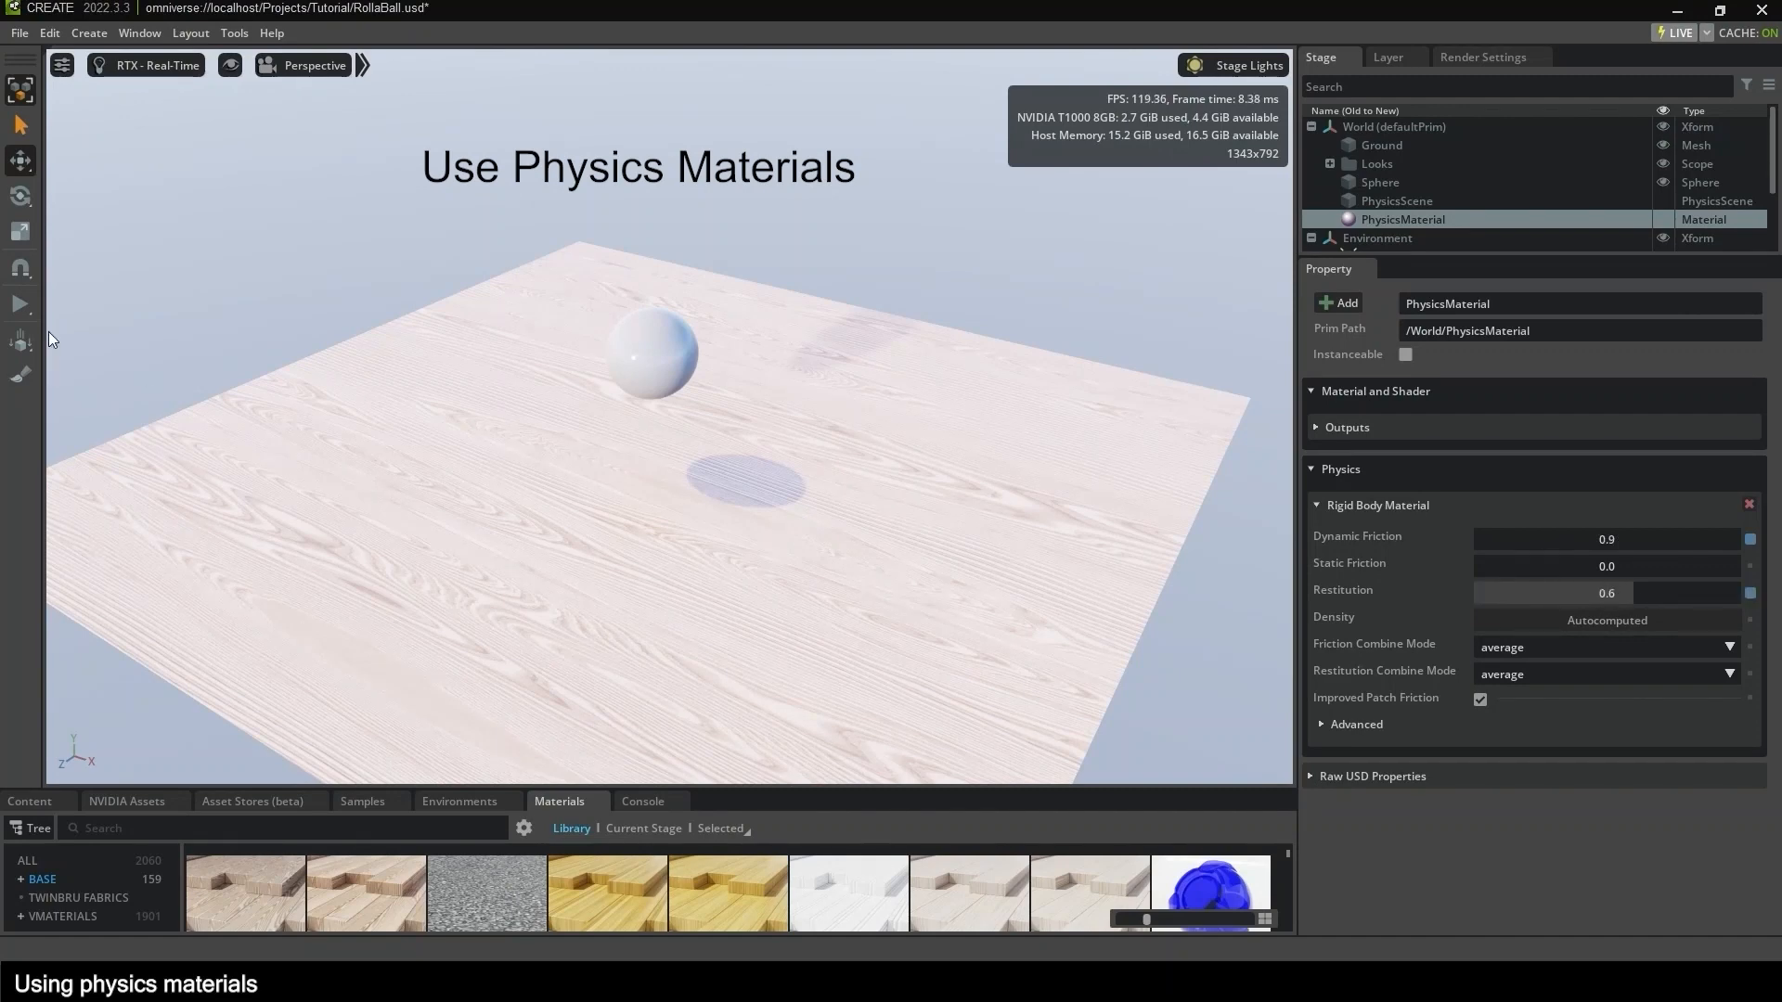
{"action": "left_click", "coordinate": [20, 305]}
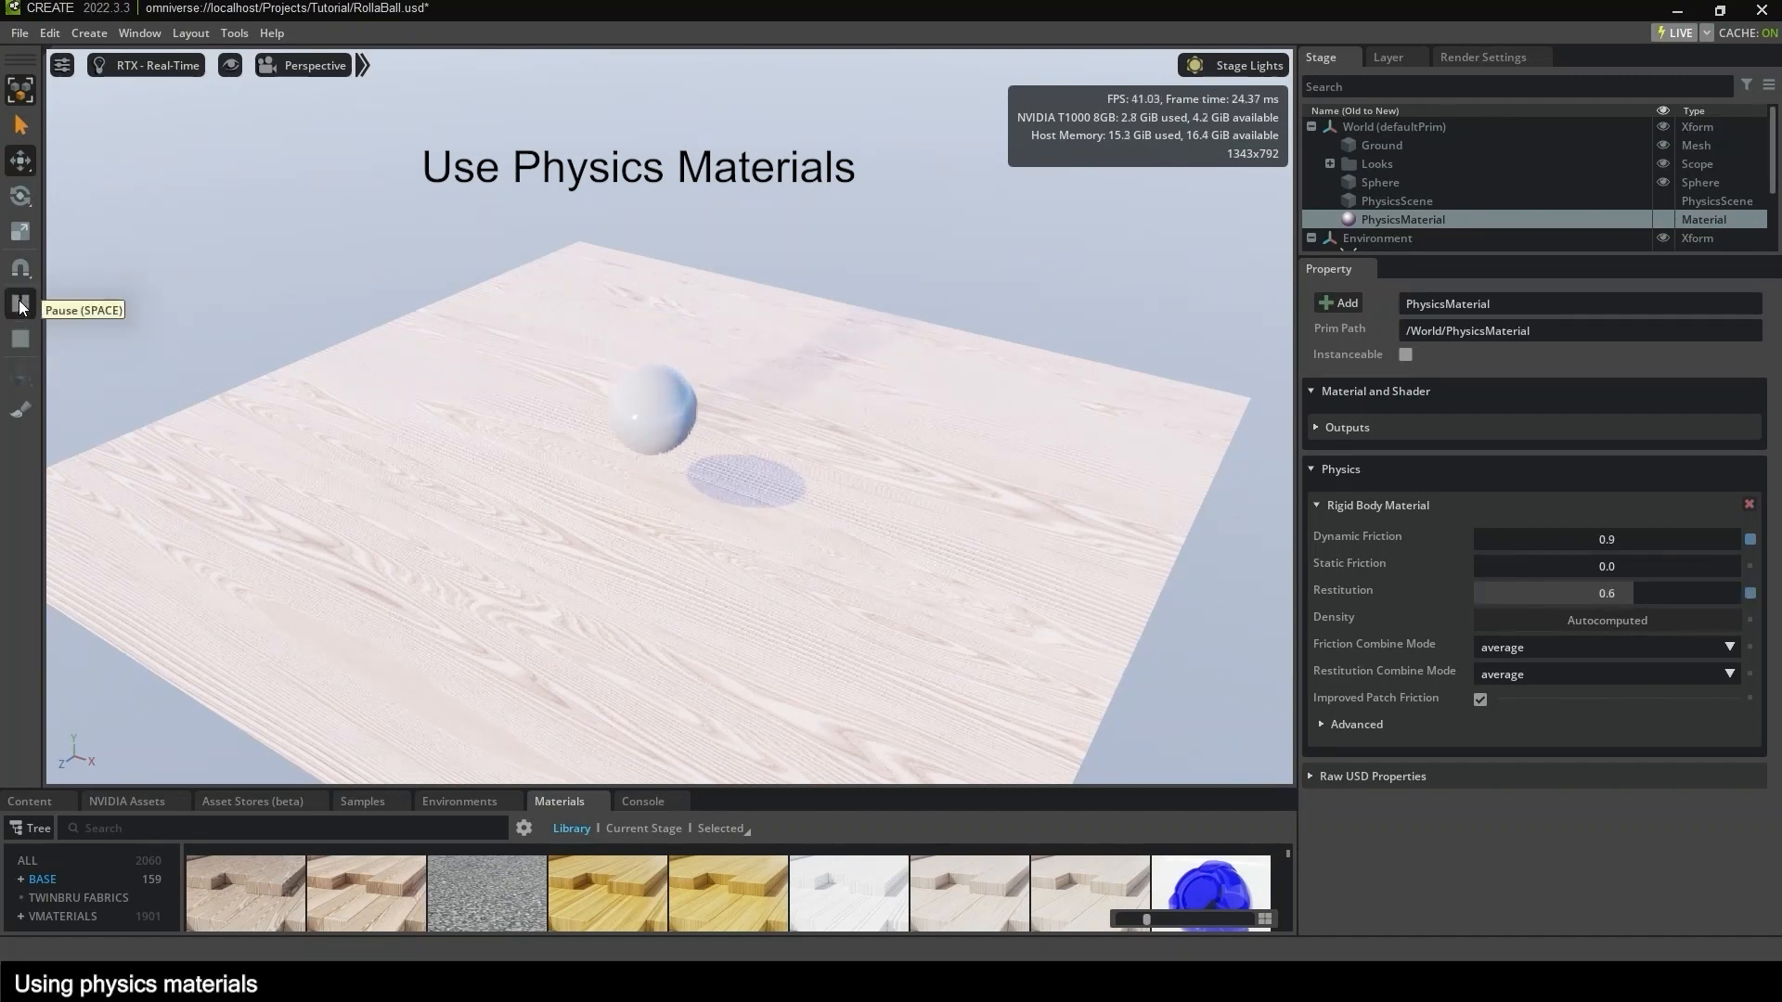
{"action": "left_click", "coordinate": [21, 339]}
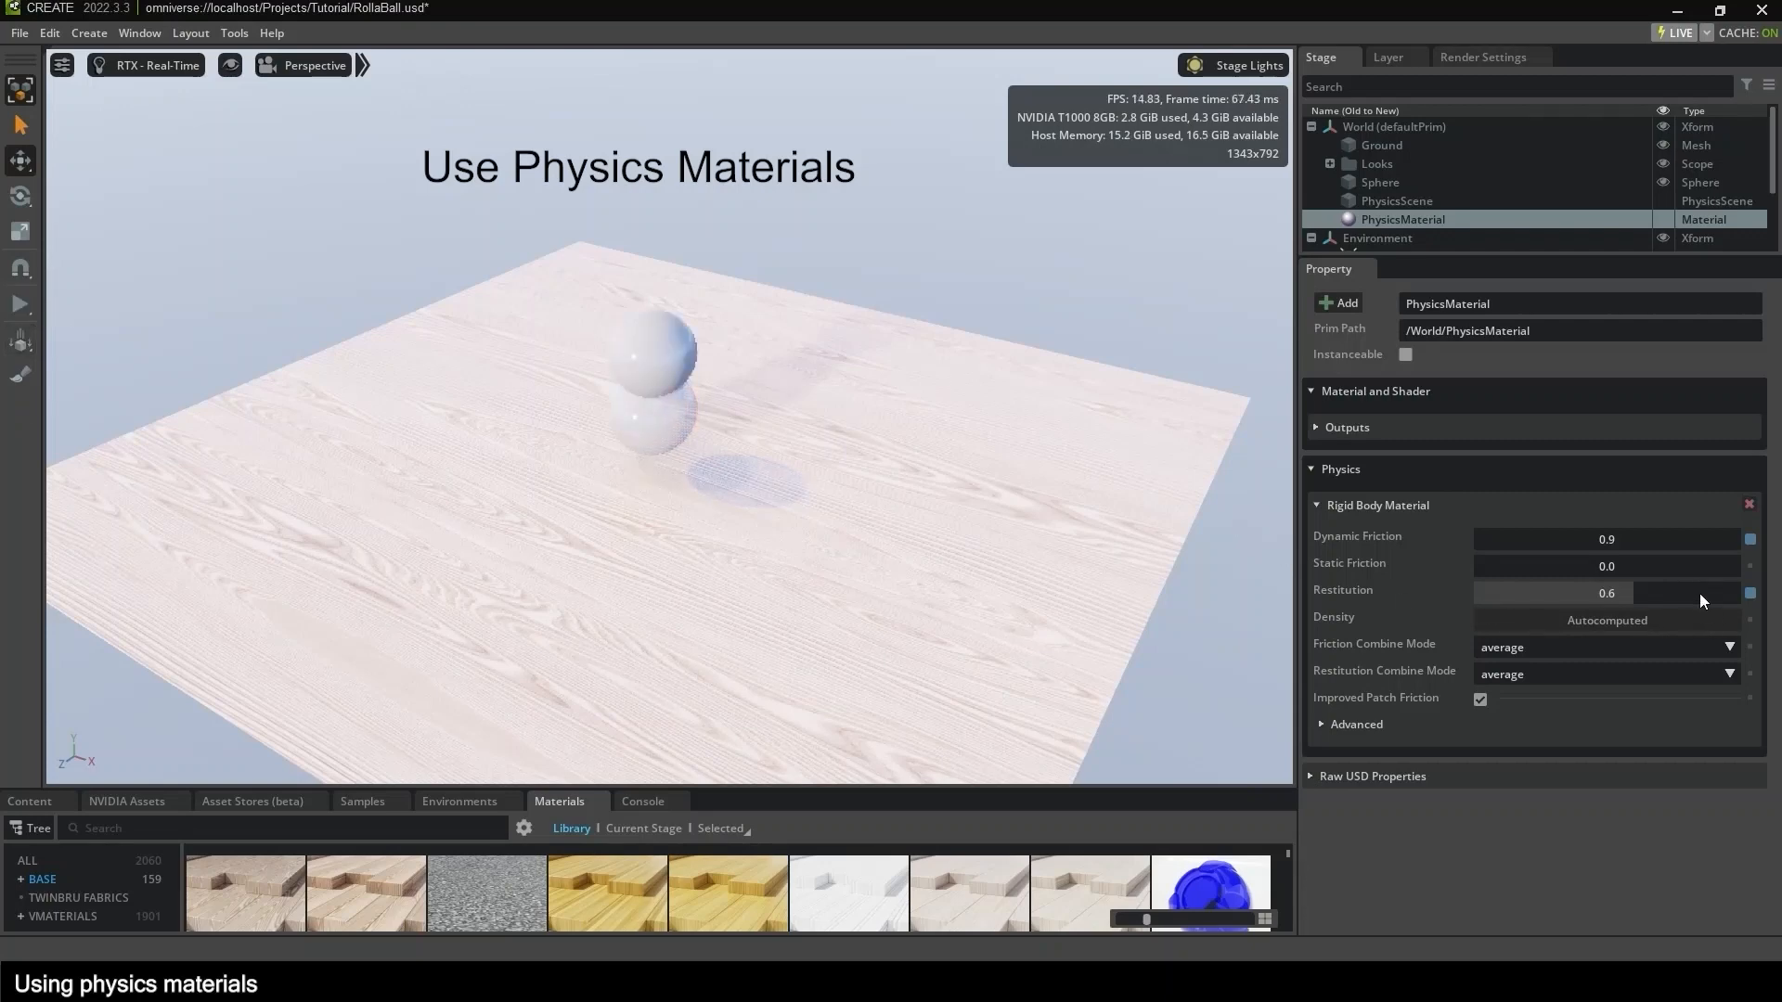
Set the physics material's Restitution to 1.0 and test the bounce with a short simulation run.
{"action": "left_click_drag", "start_coordinate": [1708, 594], "coordinate": [1741, 594]}
{"action": "left_click", "coordinate": [9, 307]}
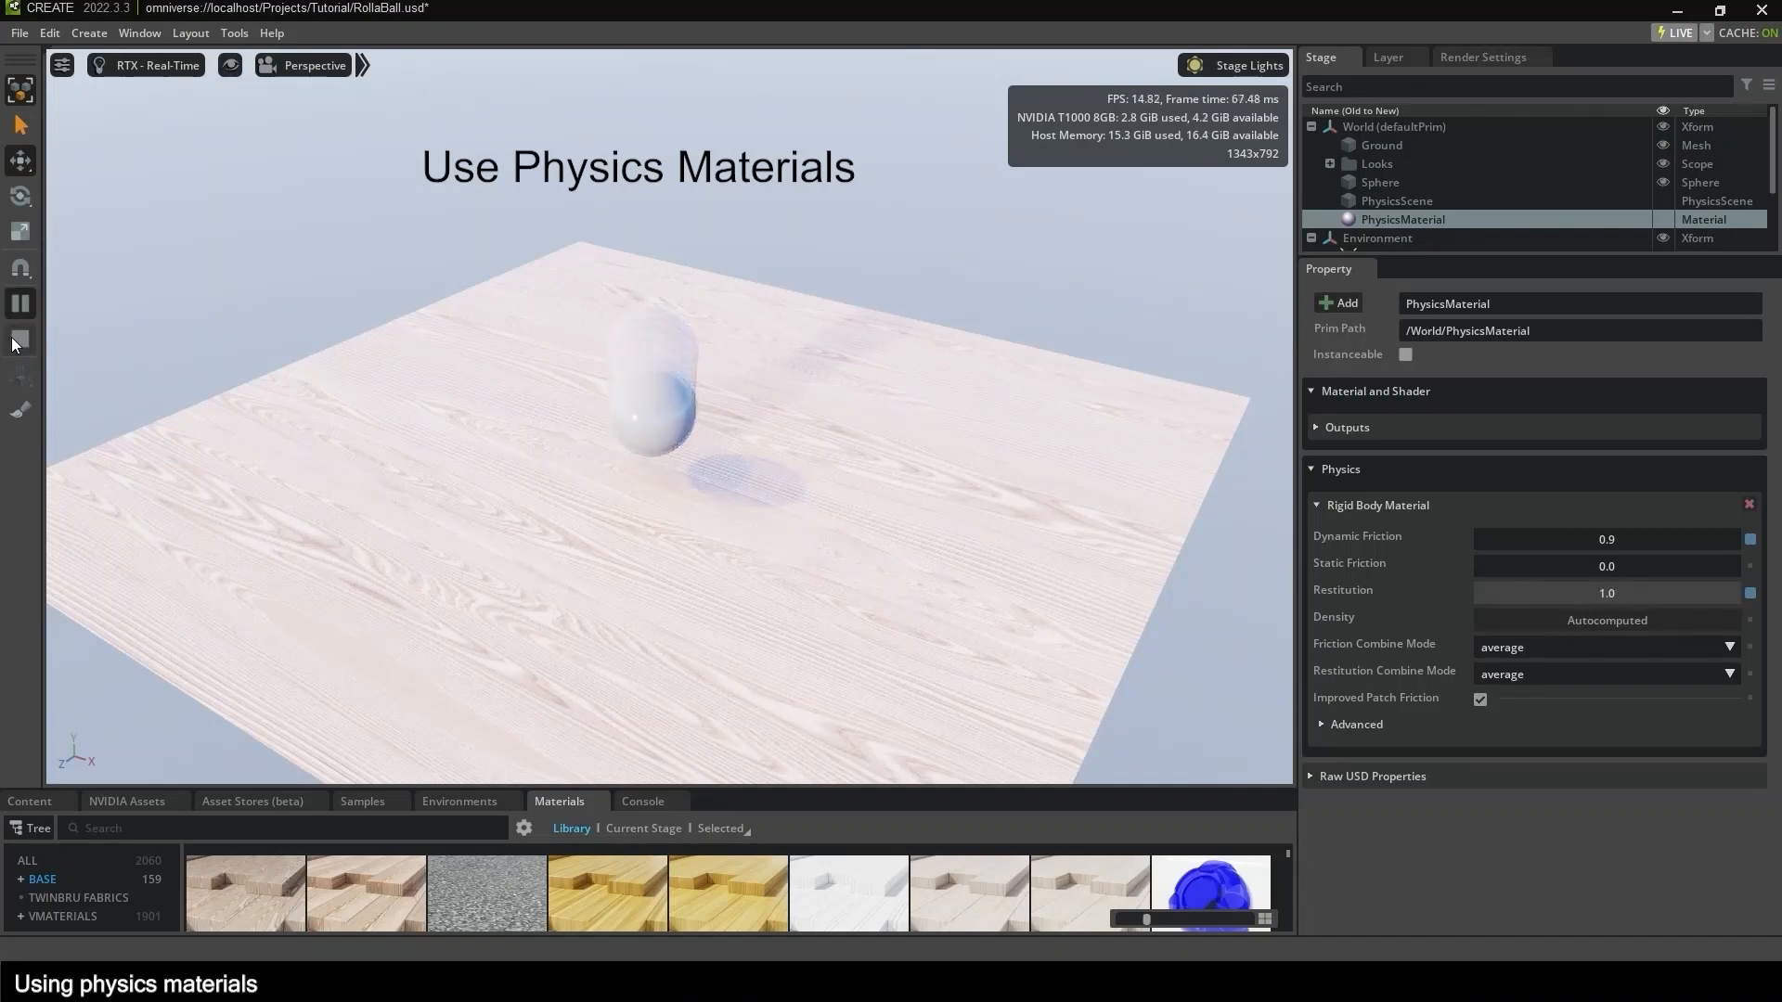
{"action": "left_click", "coordinate": [18, 341]}
Change the sphere's assigned visual material from PhysicsMaterial to Brushed_Antique_Copper.
{"action": "mouse_move", "coordinate": [666, 501]}
{"action": "right_mouse_down"}
{"action": "mouse_move", "coordinate": [683, 477]}
{"action": "mouse_move", "coordinate": [671, 440]}
{"action": "mouse_move", "coordinate": [626, 514]}
{"action": "mouse_move", "coordinate": [622, 485]}
{"action": "mouse_move", "coordinate": [661, 497]}
{"action": "right_mouse_up"}
{"action": "left_click", "coordinate": [1380, 182]}
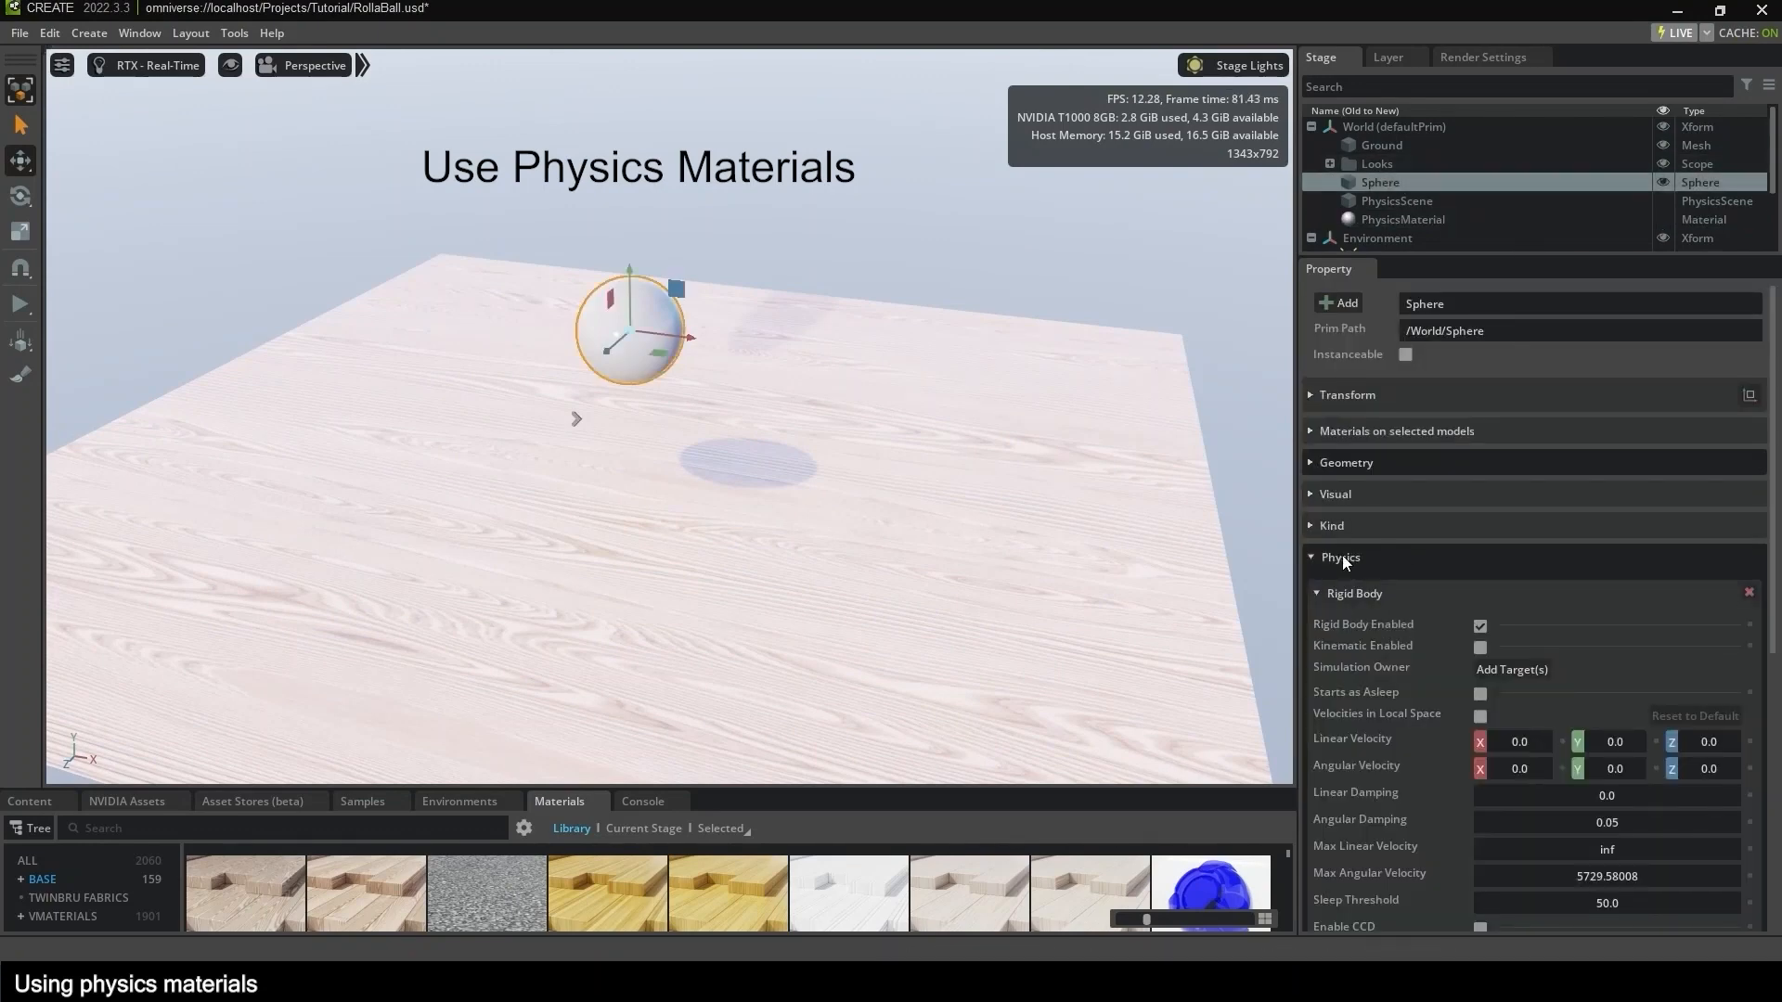
{"action": "left_click", "coordinate": [1343, 431]}
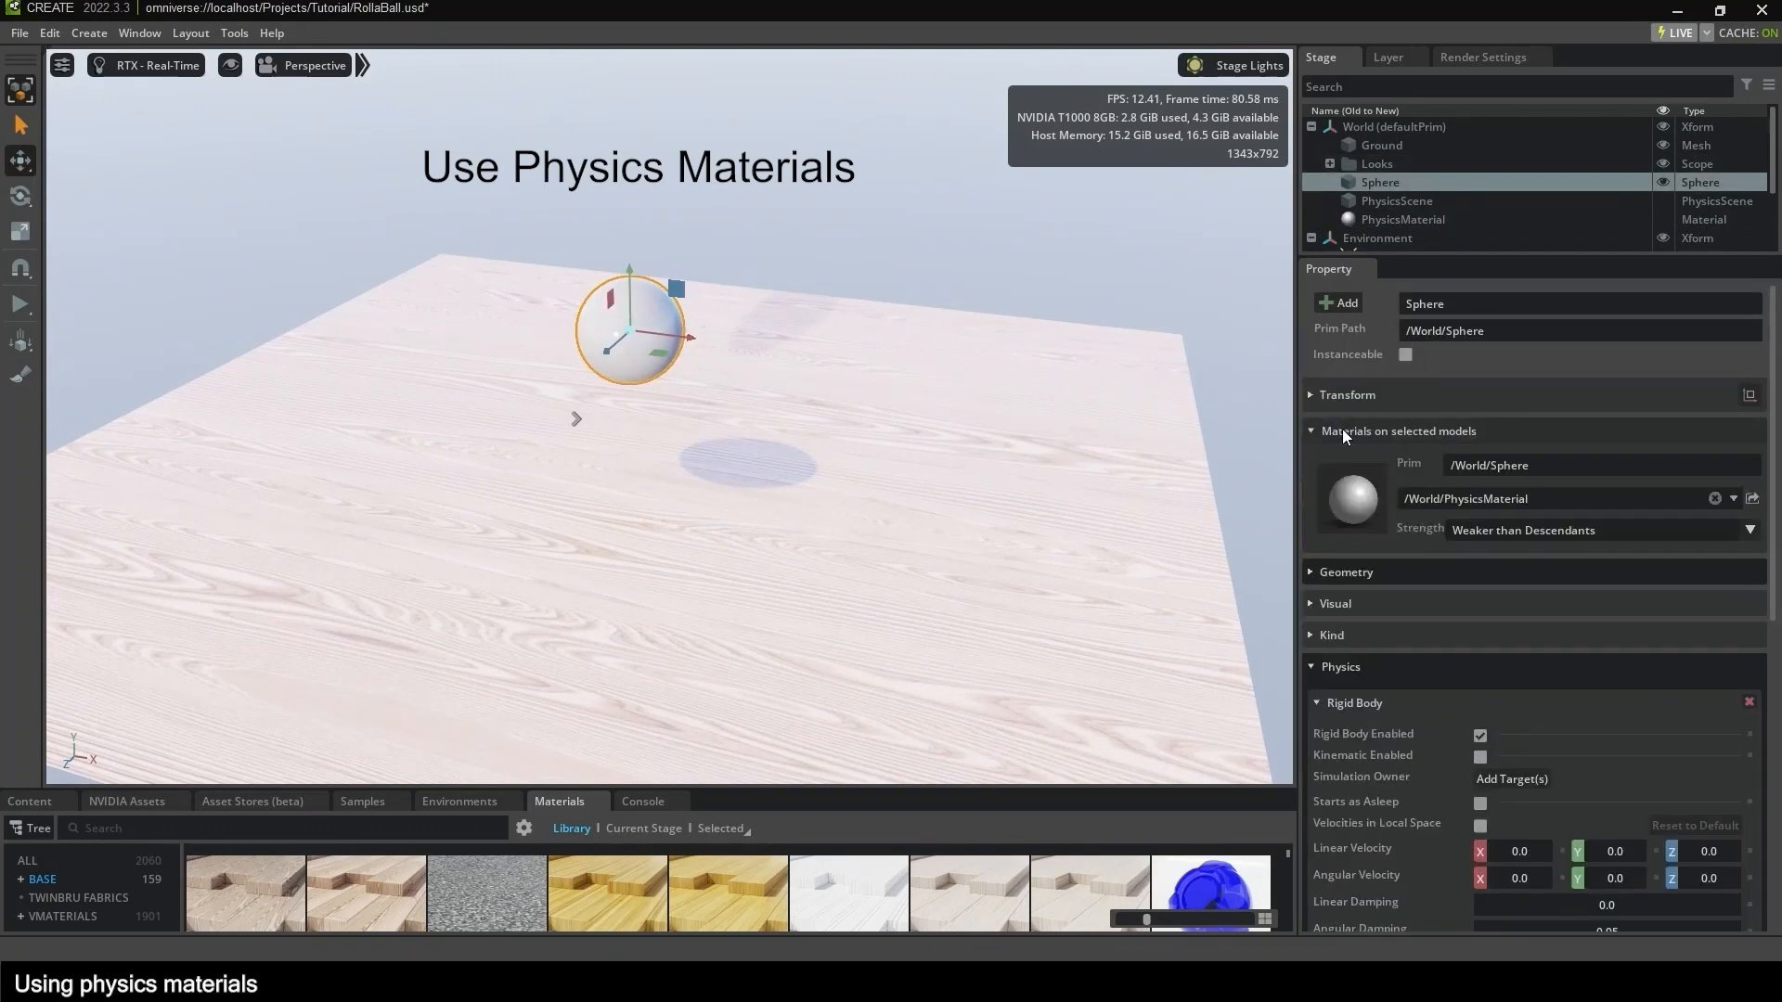
{"action": "left_click", "coordinate": [1491, 497]}
{"action": "left_click", "coordinate": [1513, 696]}
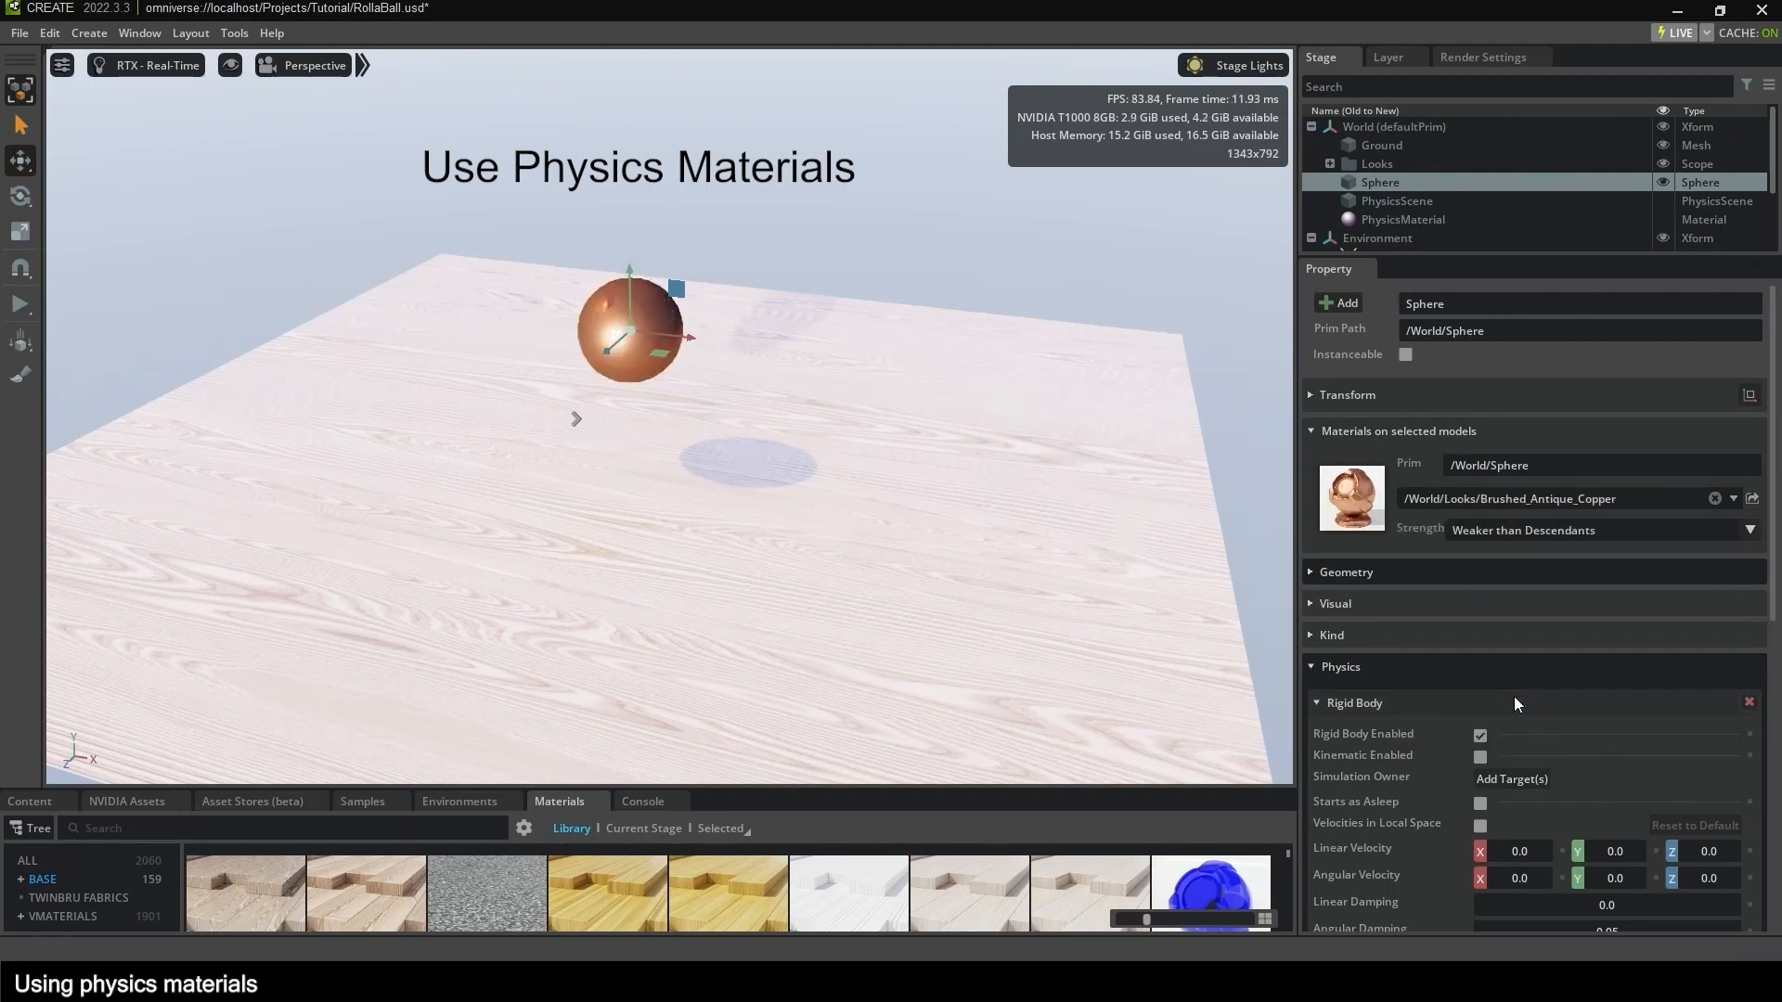
Assign PhysicsMaterial to the sphere as its physics material in its Physics properties.
{"action": "left_click", "coordinate": [1343, 430]}
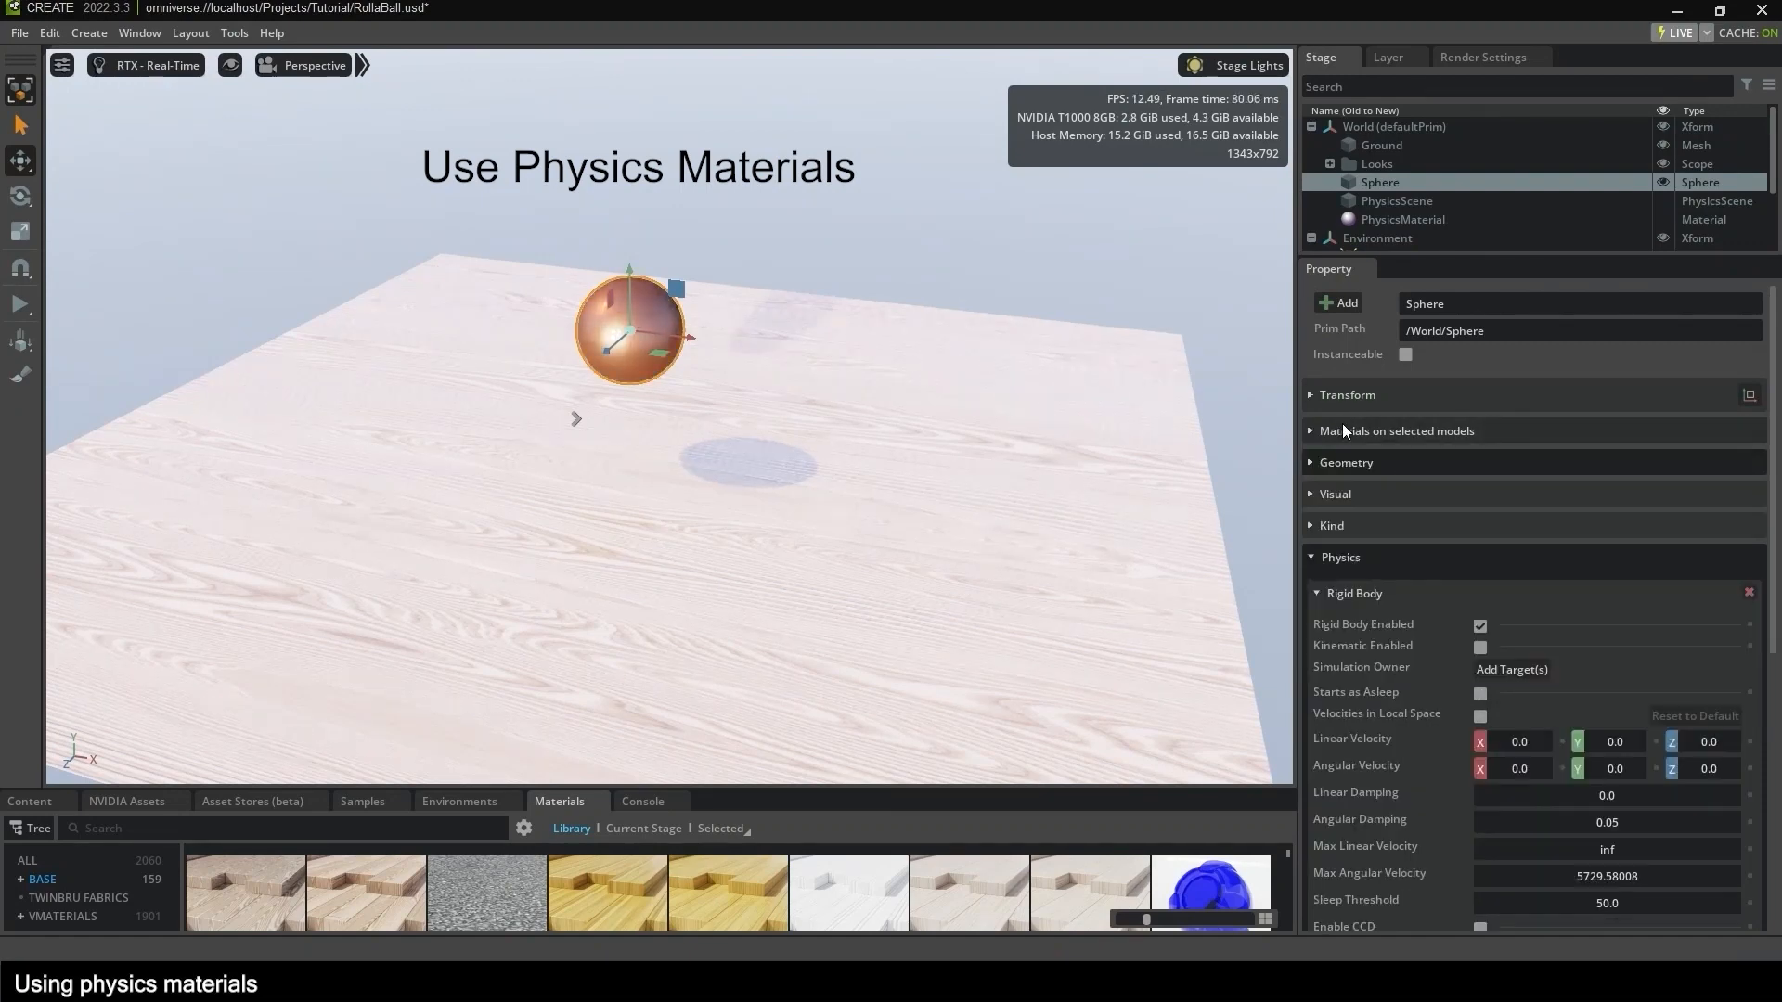
{"action": "scroll", "coordinate": [1355, 576], "scroll_direction": "down", "scroll_amount": 2}
{"action": "left_click", "coordinate": [1343, 521]}
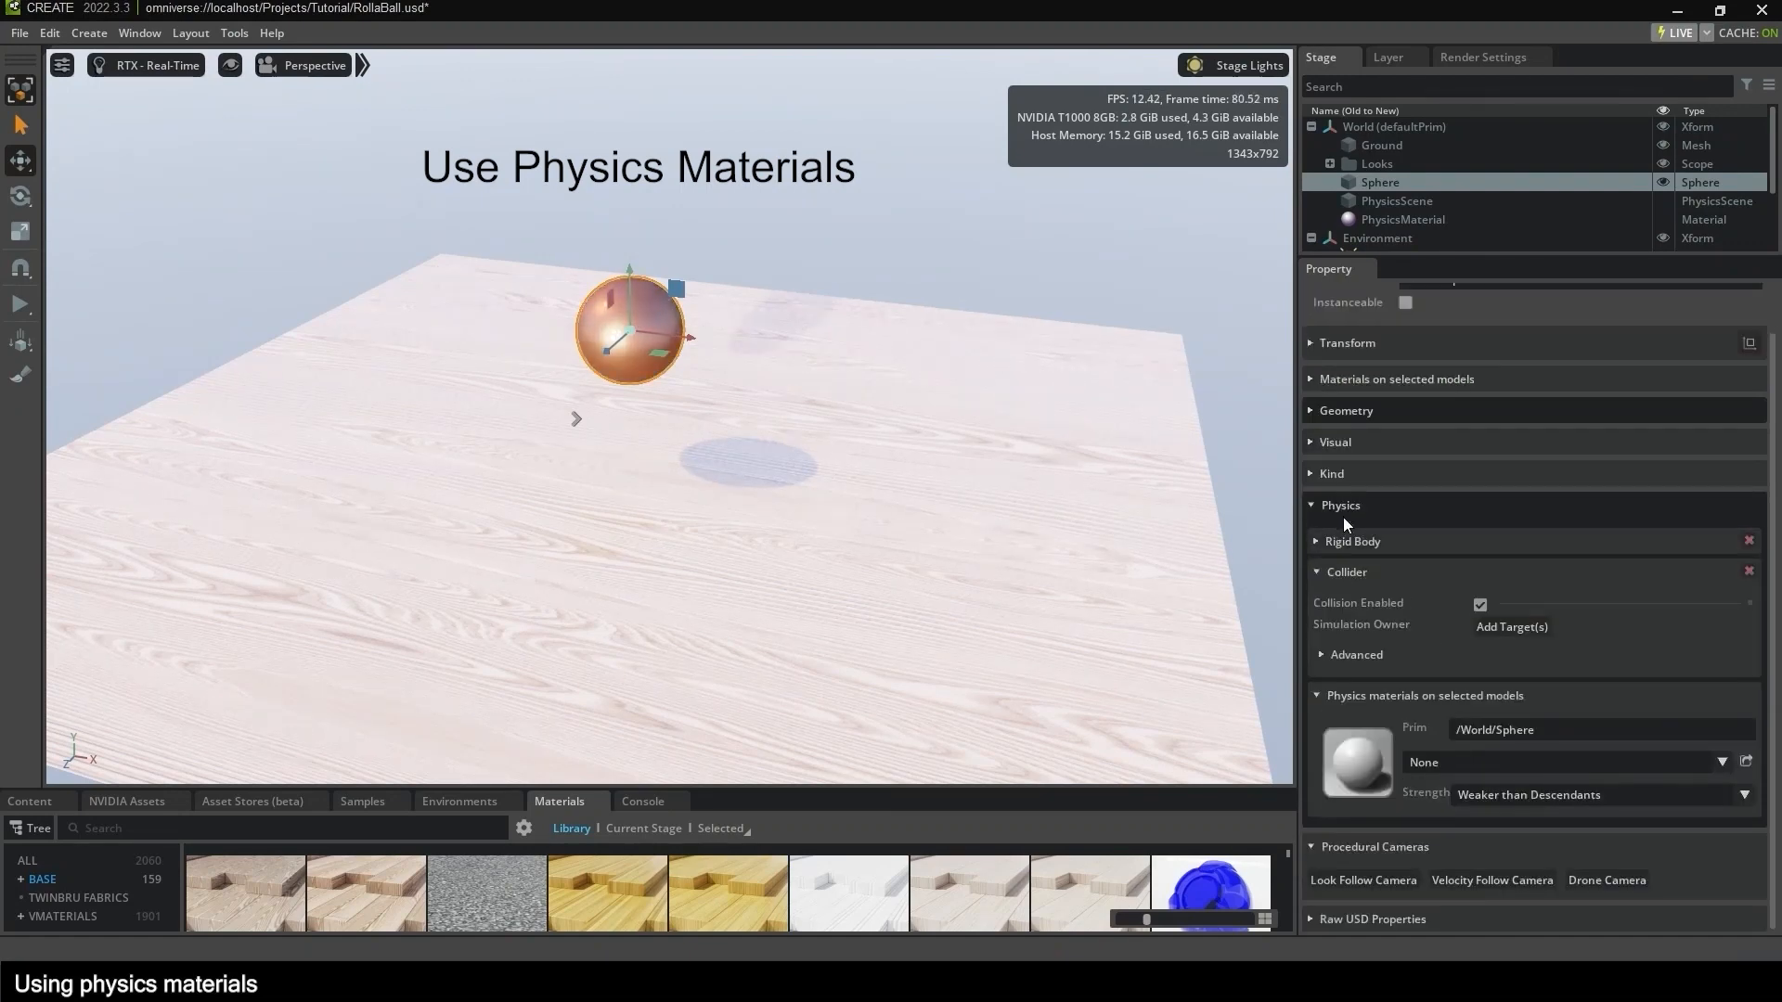
{"action": "left_click", "coordinate": [1368, 571]}
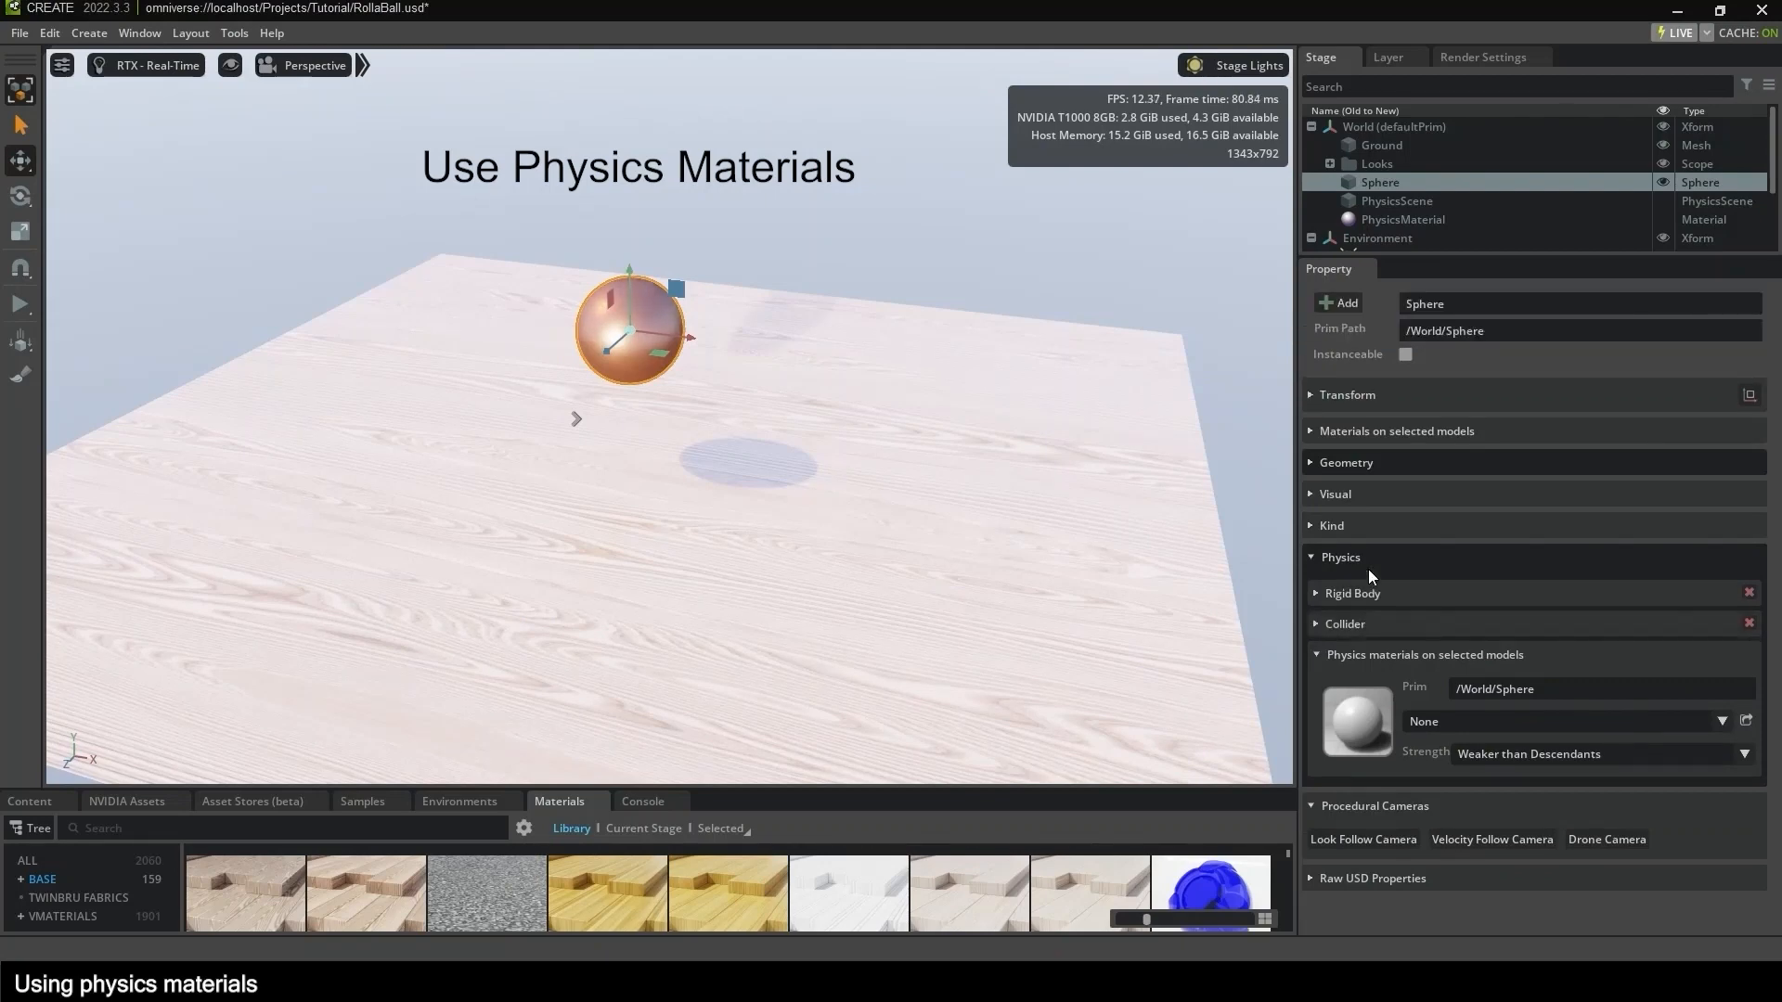
{"action": "left_click", "coordinate": [1481, 723]}
{"action": "left_click", "coordinate": [1483, 765]}
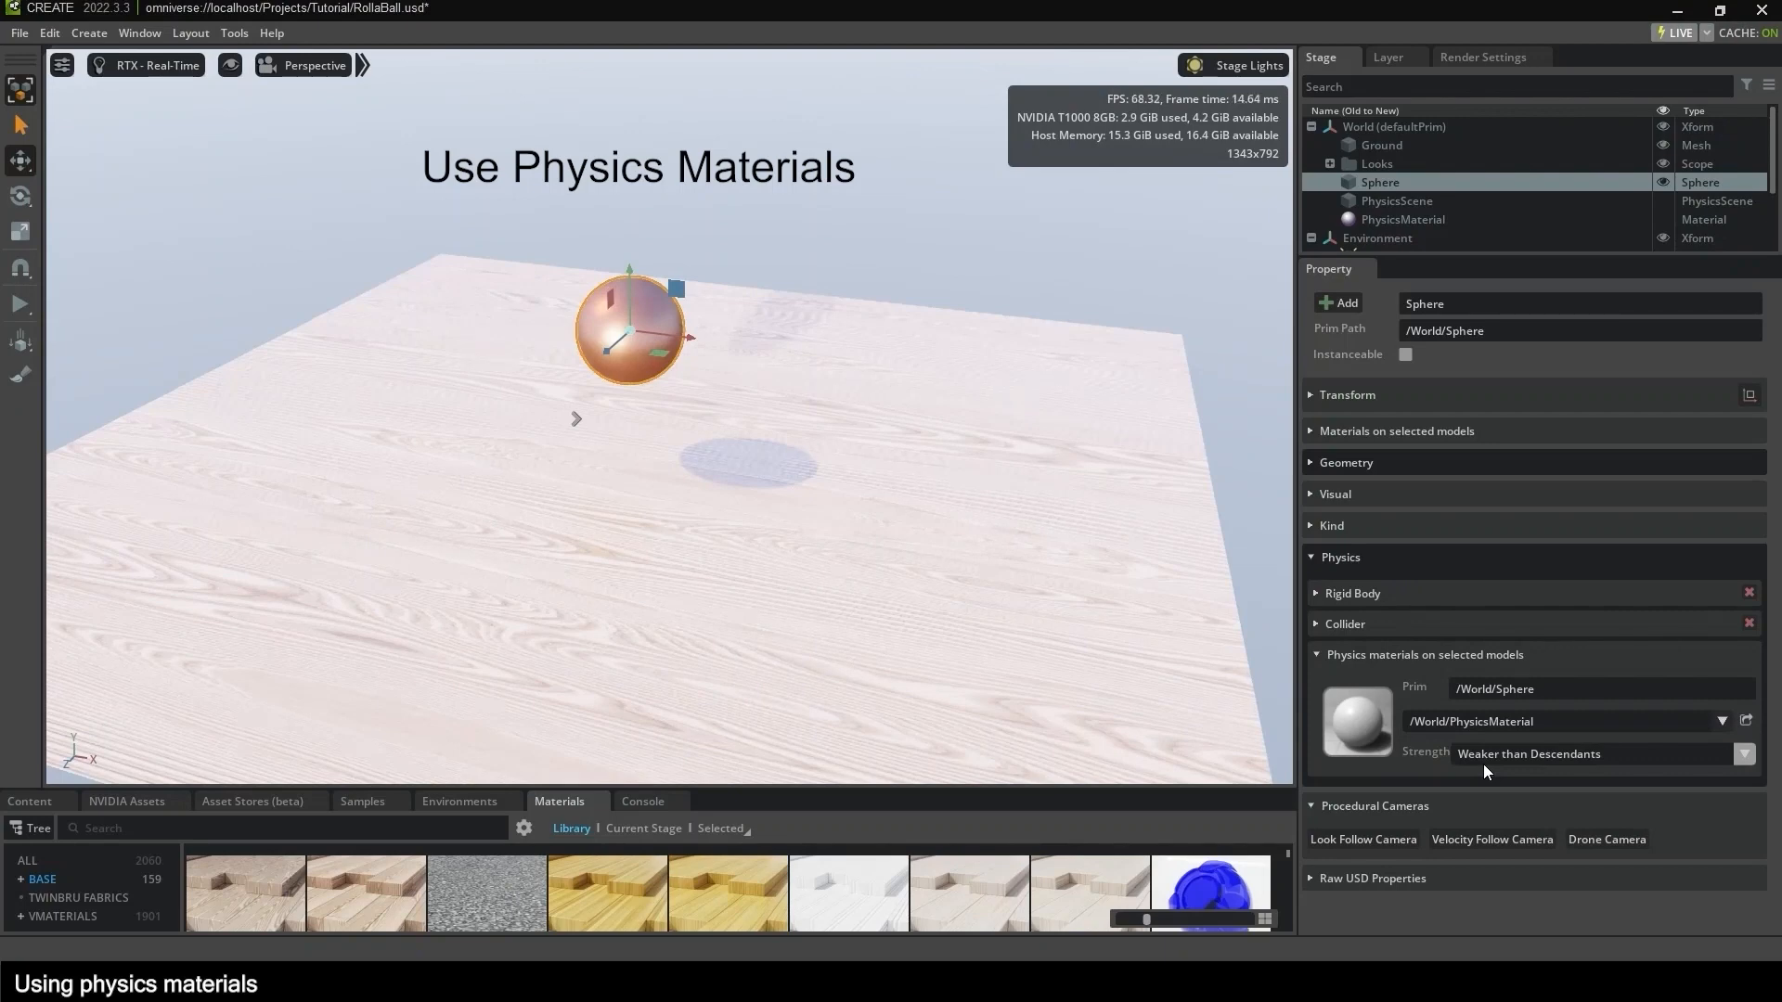
Run the simulation with the sphere deselected to check its bounce, and stop it.
{"action": "left_click", "coordinate": [667, 223]}
{"action": "left_click", "coordinate": [20, 304]}
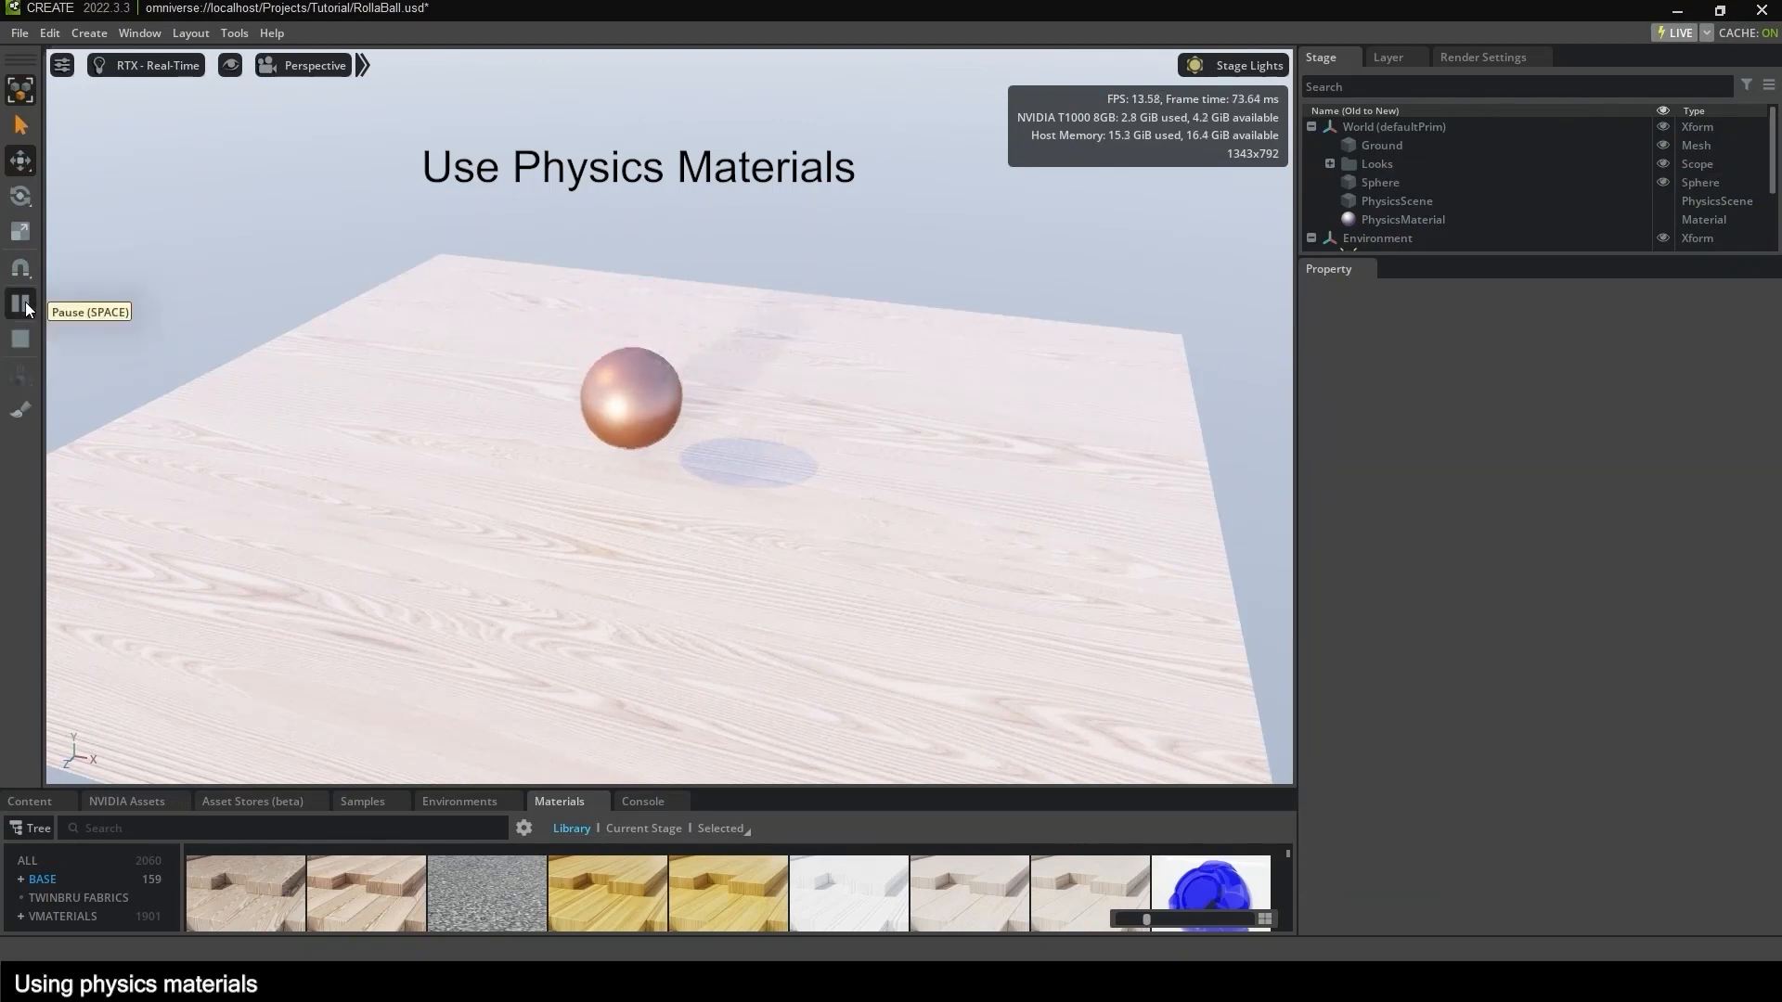
{"action": "left_click", "coordinate": [20, 341]}
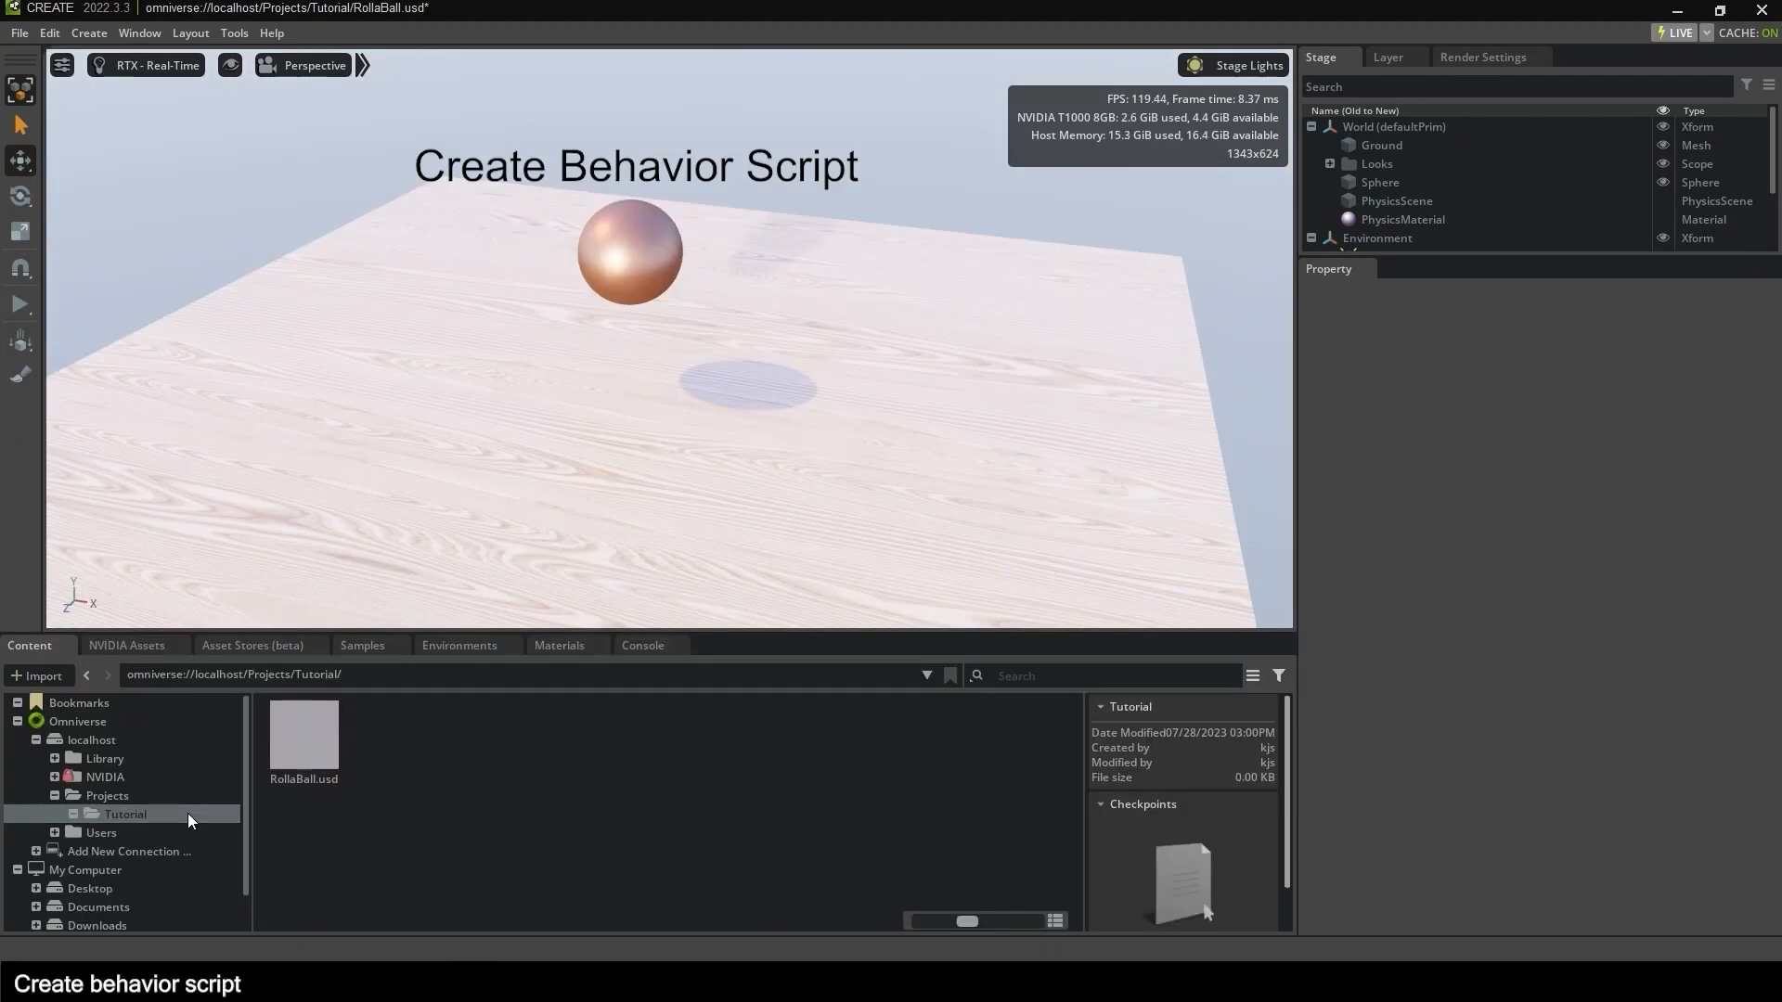
Create a folder named Scripts inside the Projects/Tutorial directory.
{"action": "left_click", "coordinate": [305, 748]}
{"action": "right_click", "coordinate": [418, 755]}
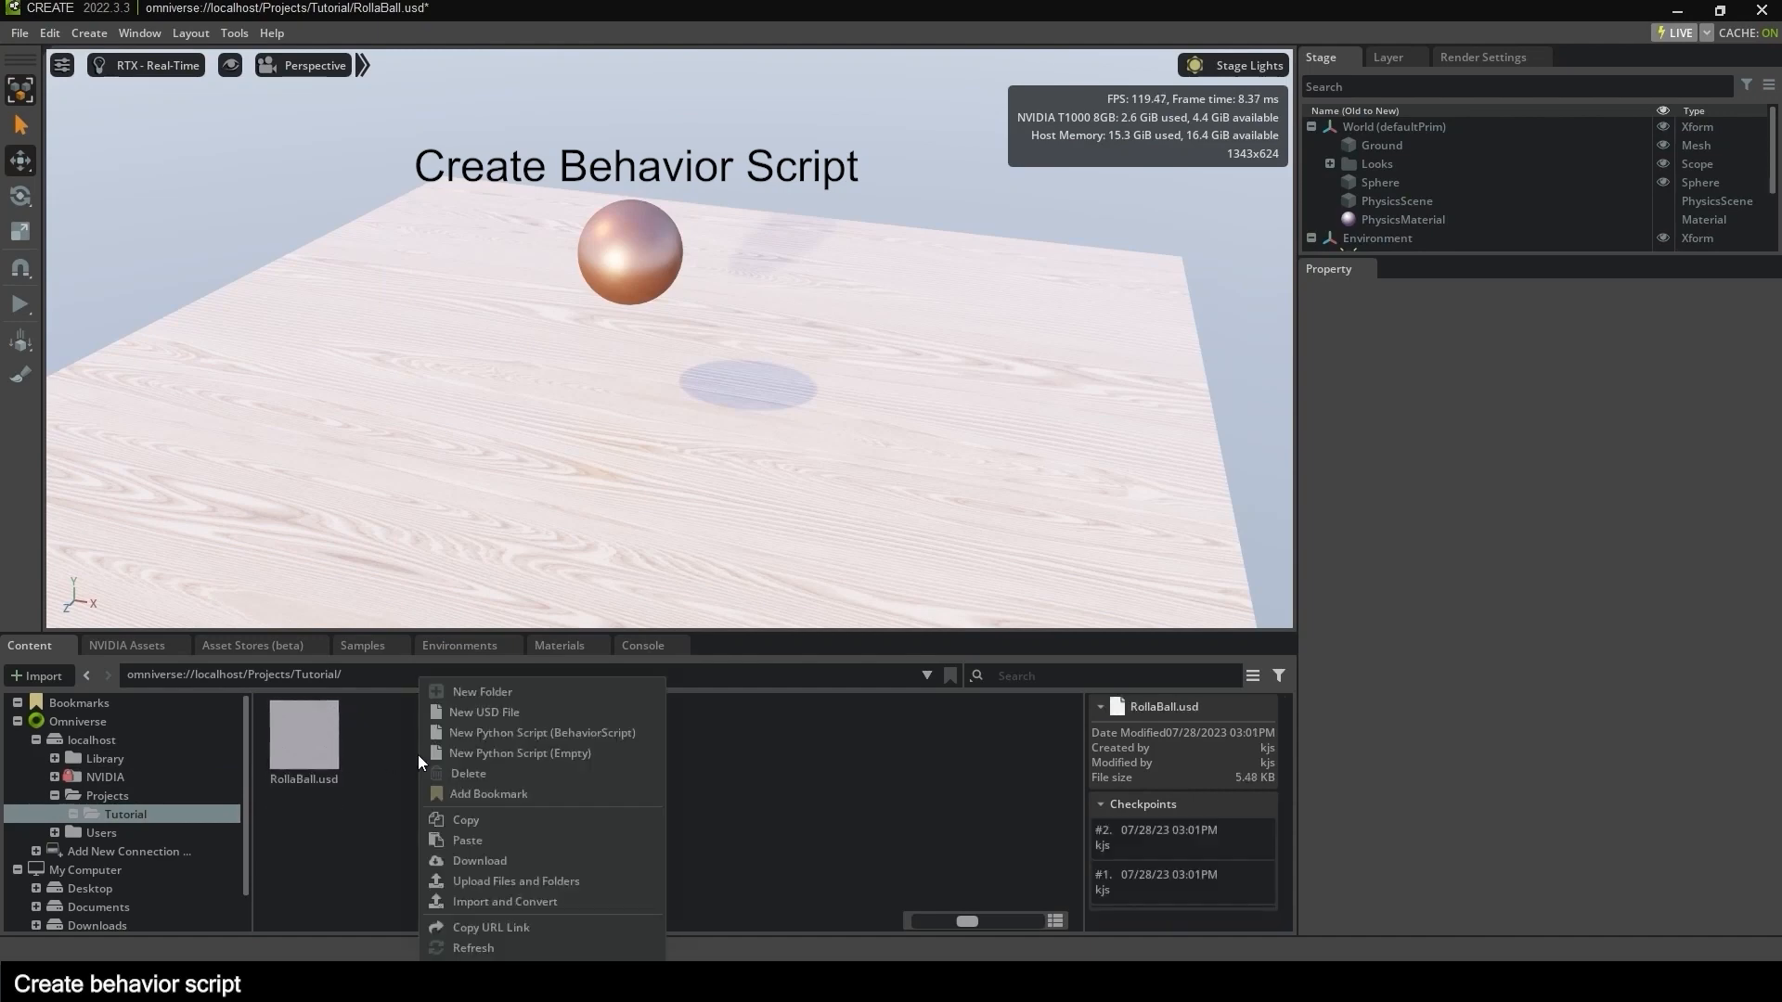
{"action": "left_click", "coordinate": [469, 692]}
{"action": "type", "text": "Scripts"}
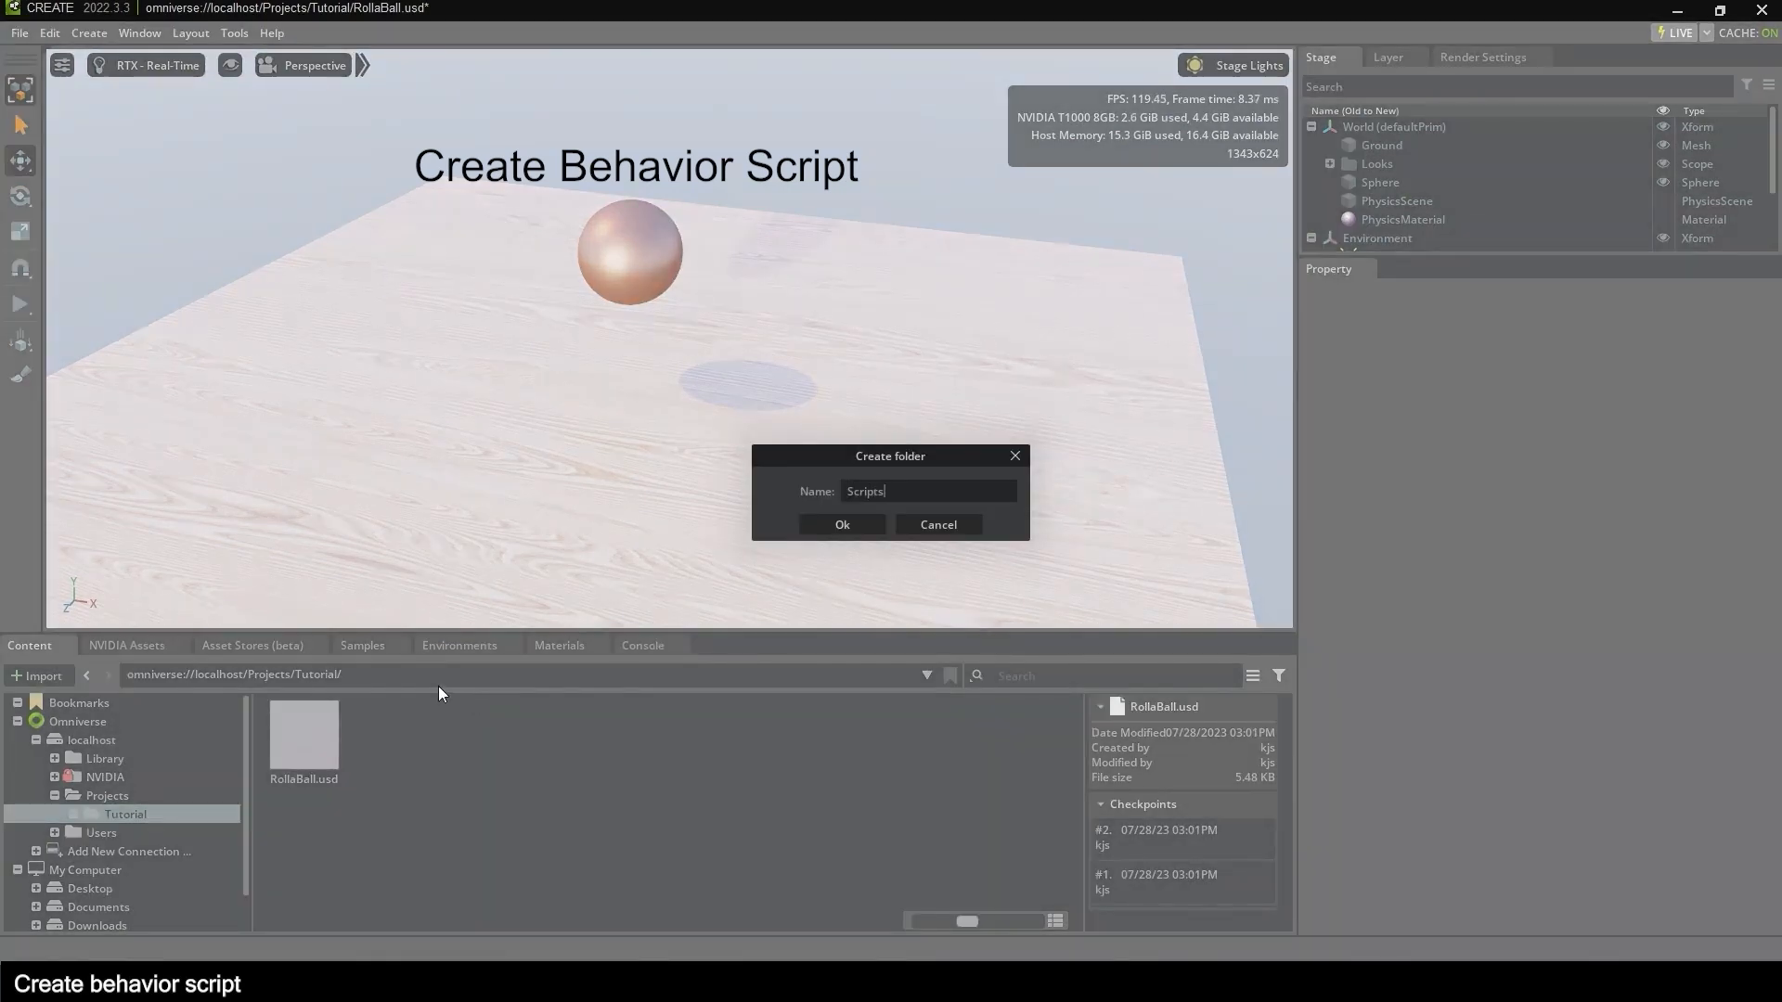
{"action": "key", "text": "Return"}
Create a BehaviorScript-type Python script named Player inside the Scripts folder.
{"action": "double_click", "coordinate": [375, 749]}
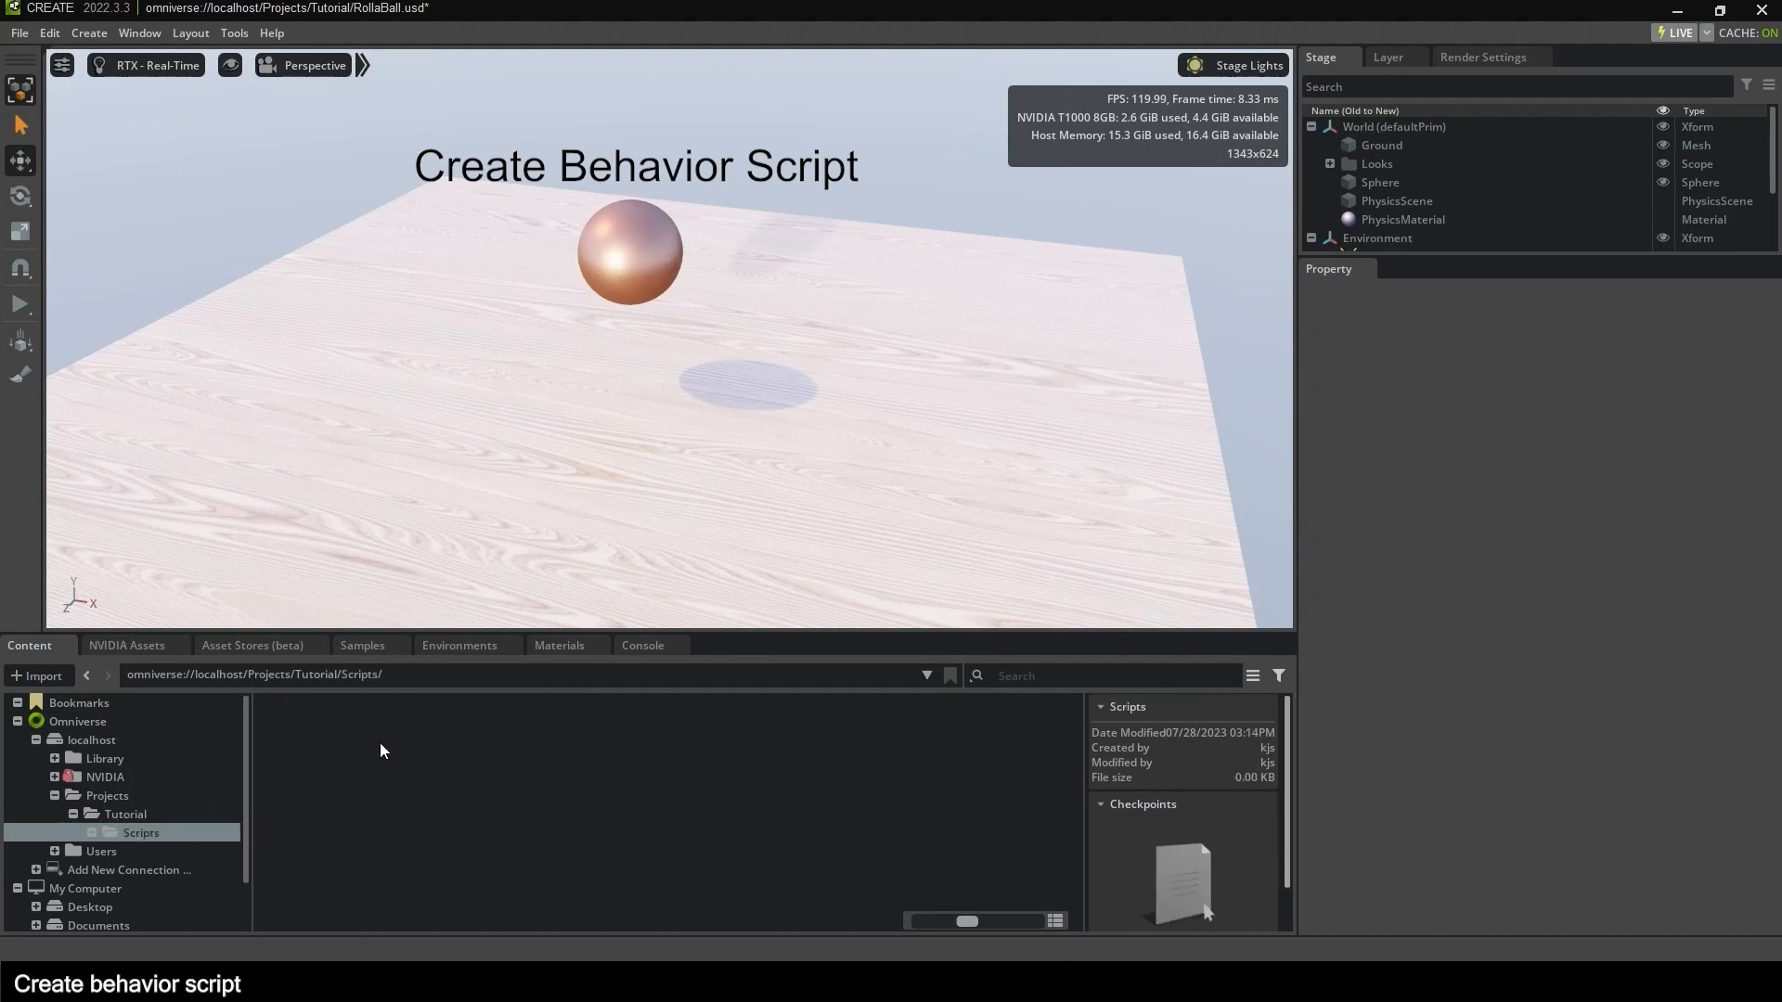
{"action": "right_click", "coordinate": [408, 752]}
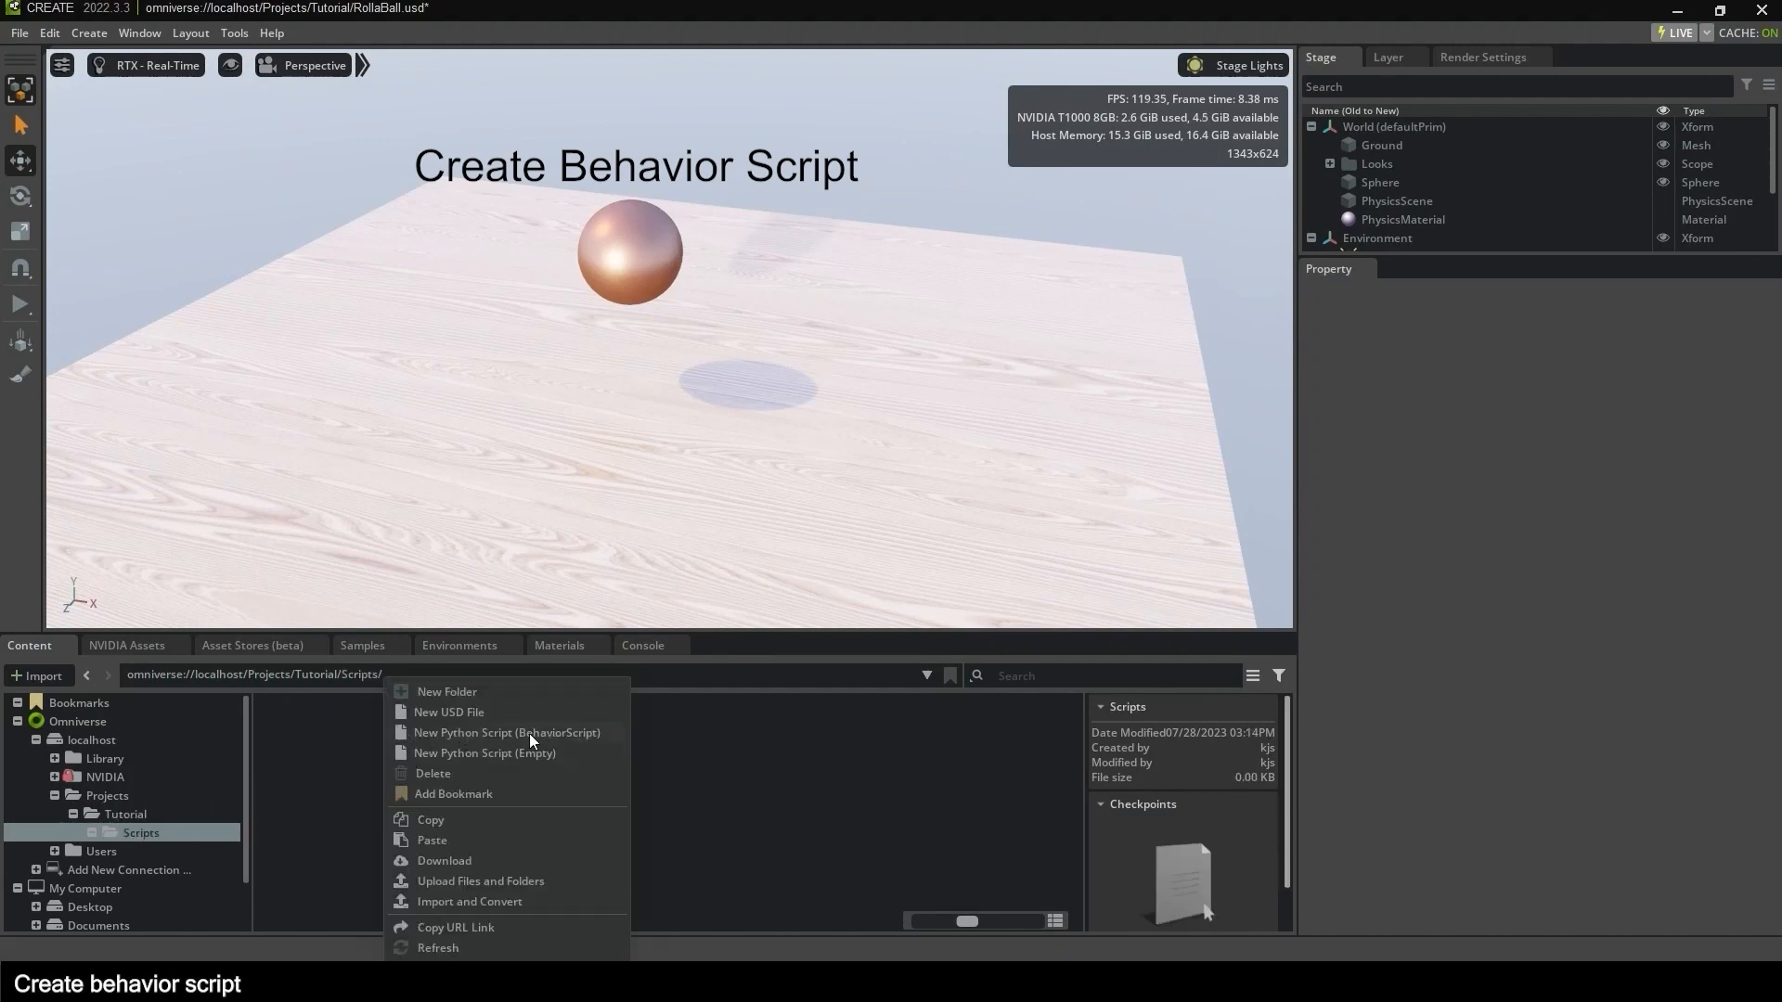
{"action": "left_click", "coordinate": [560, 732]}
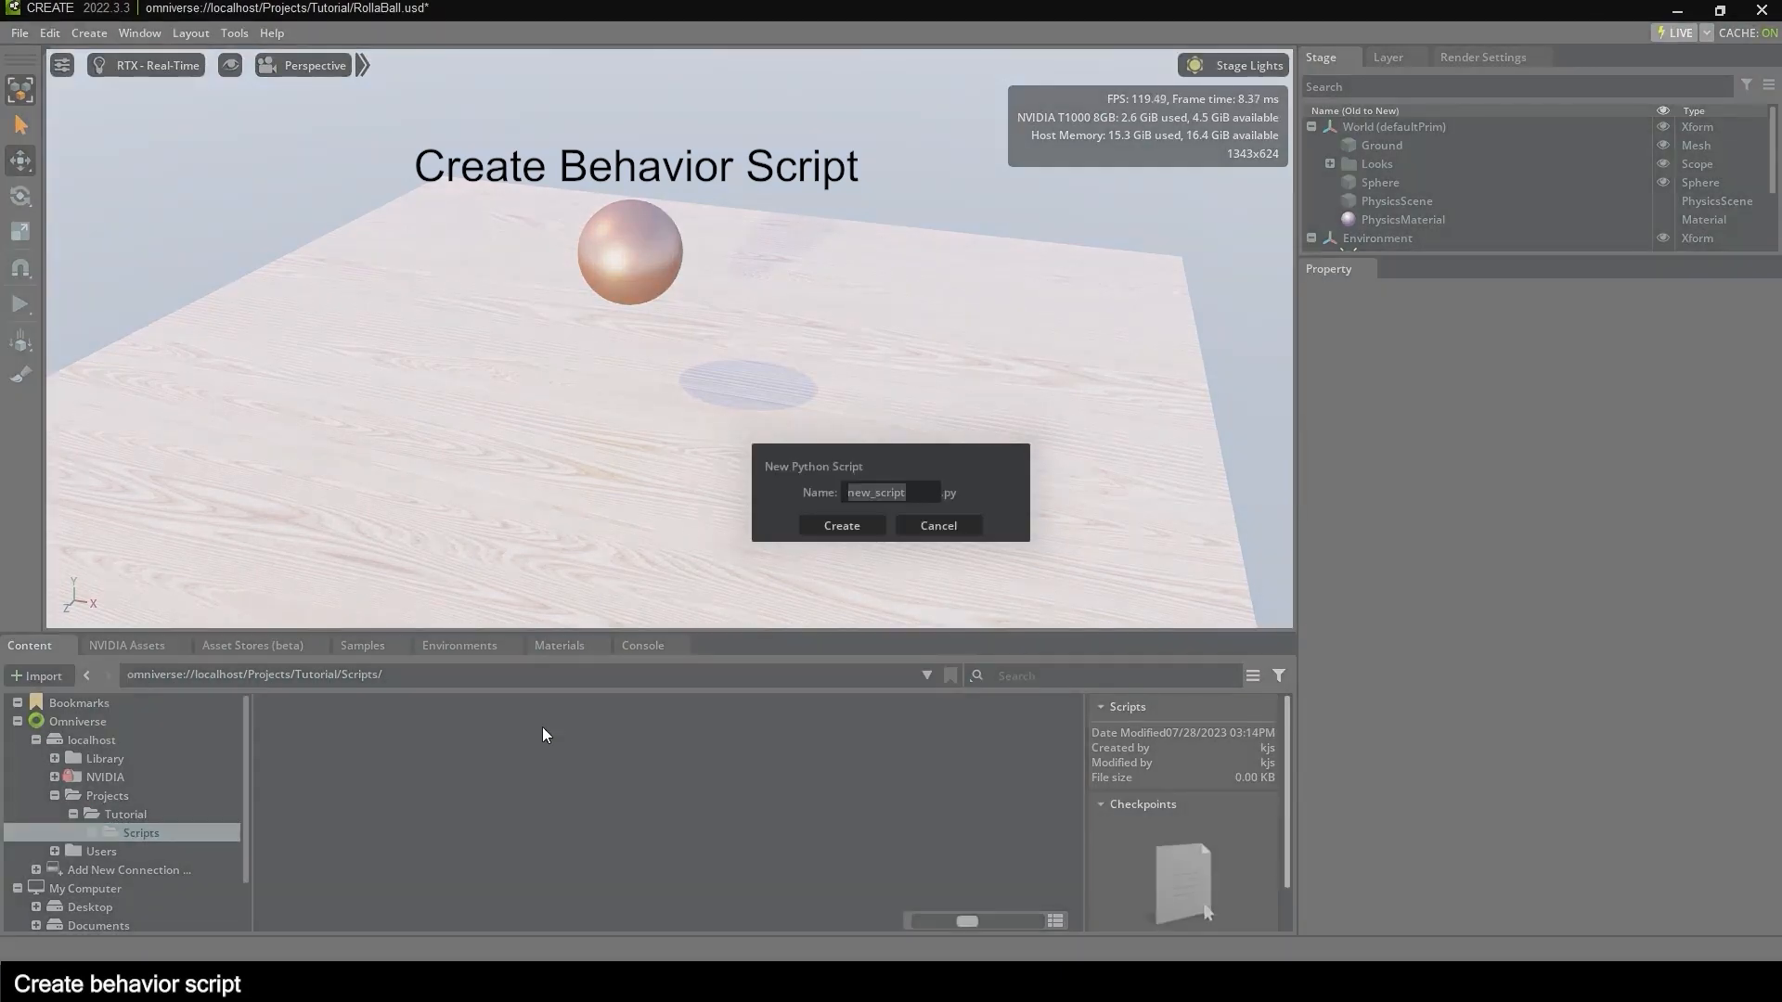
{"action": "type", "text": "Player"}
{"action": "key", "text": "Return"}
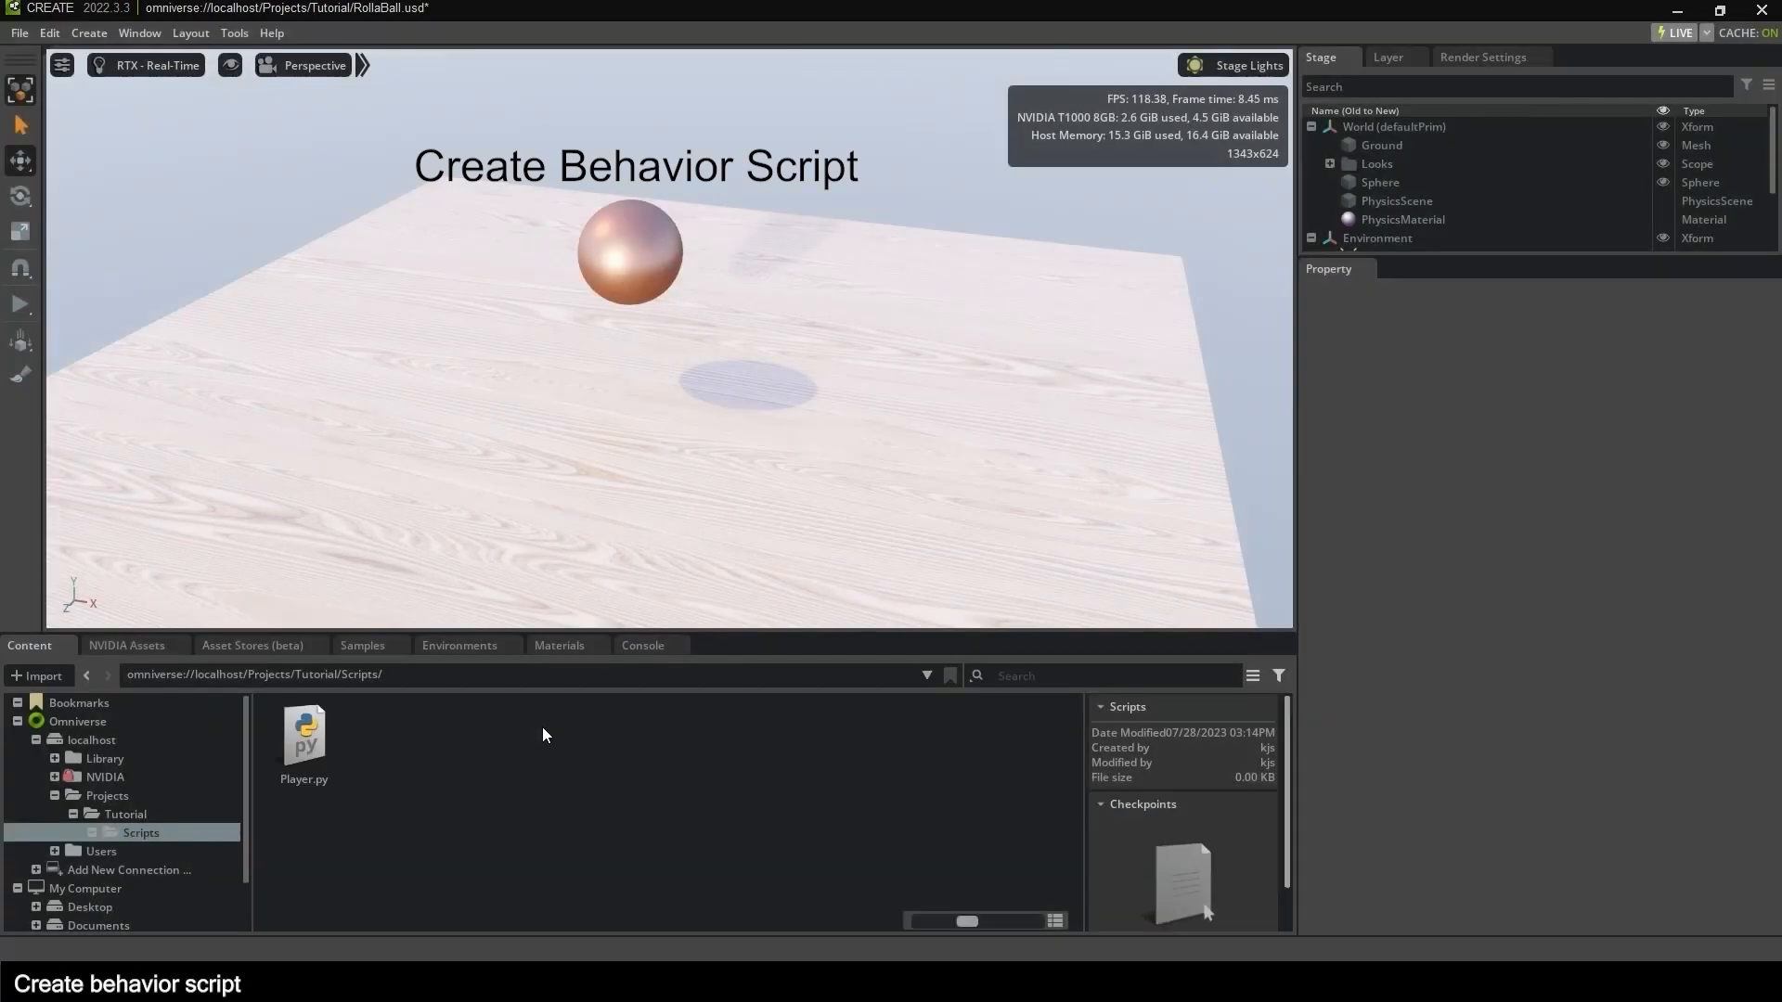
Open Player.py for editing in Notepad and examine its Player class and the on_init, on_destroy, on_play, on_pause, on_stop and on_update functions.
{"action": "left_click", "coordinate": [313, 737]}
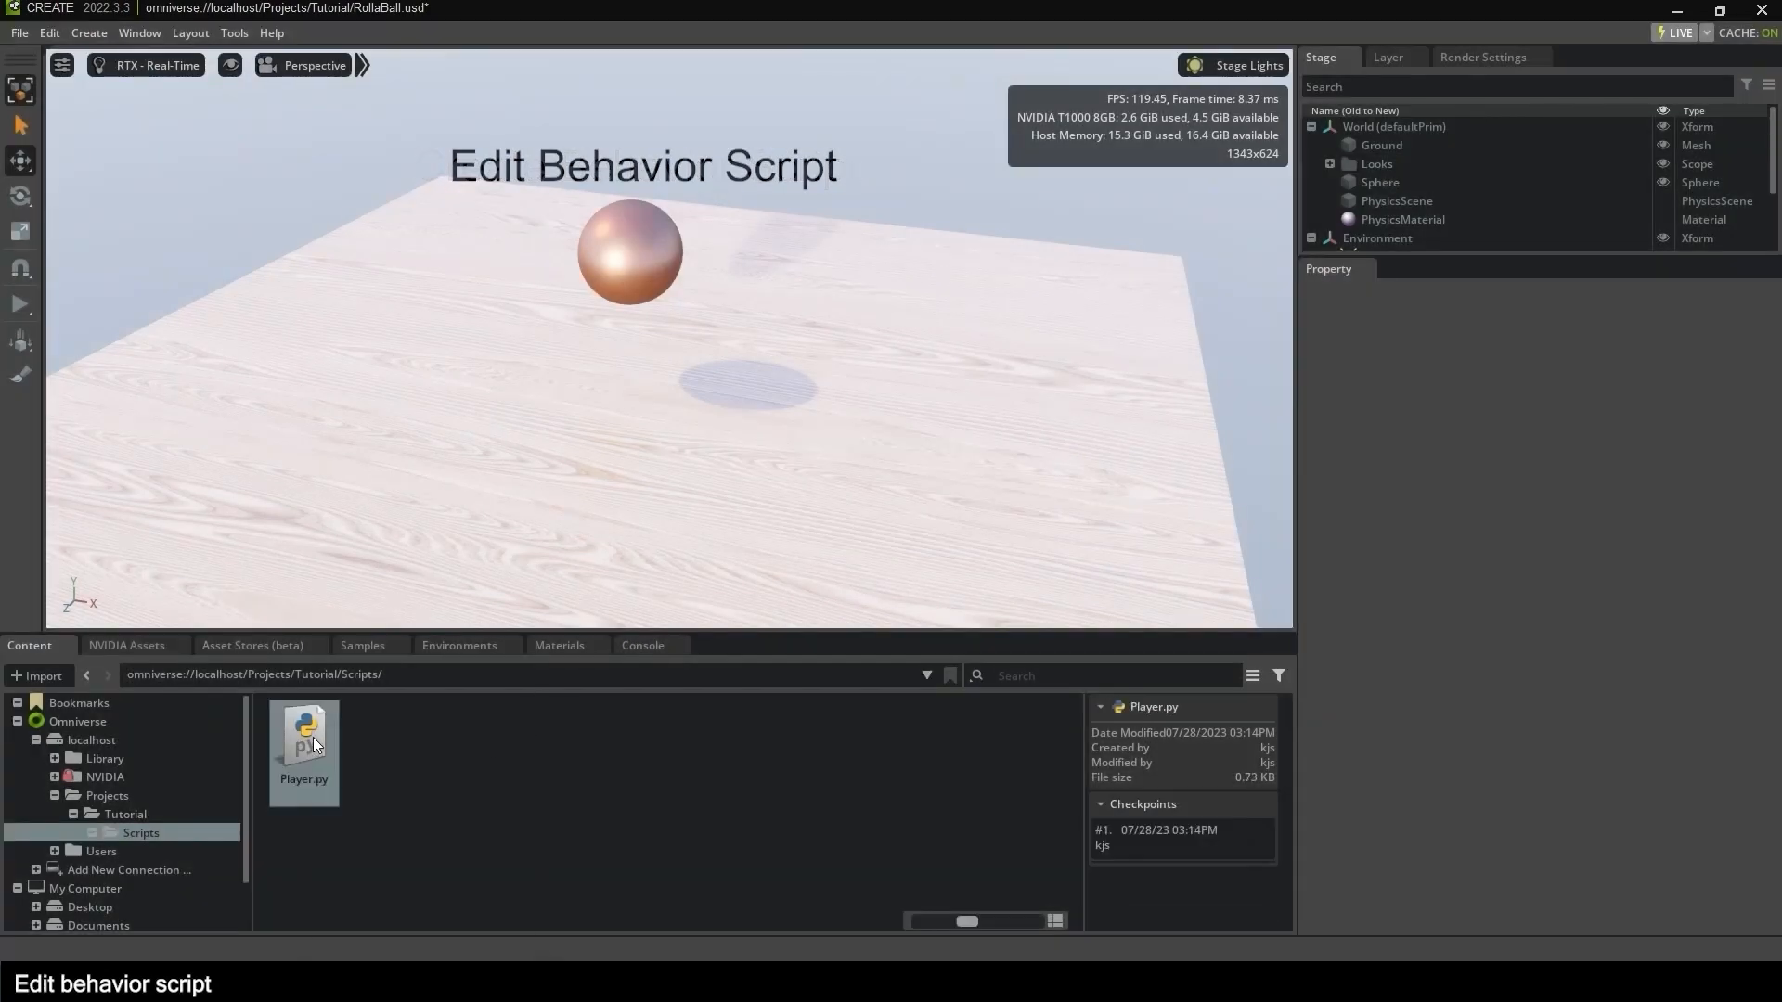
{"action": "right_click", "coordinate": [314, 737]}
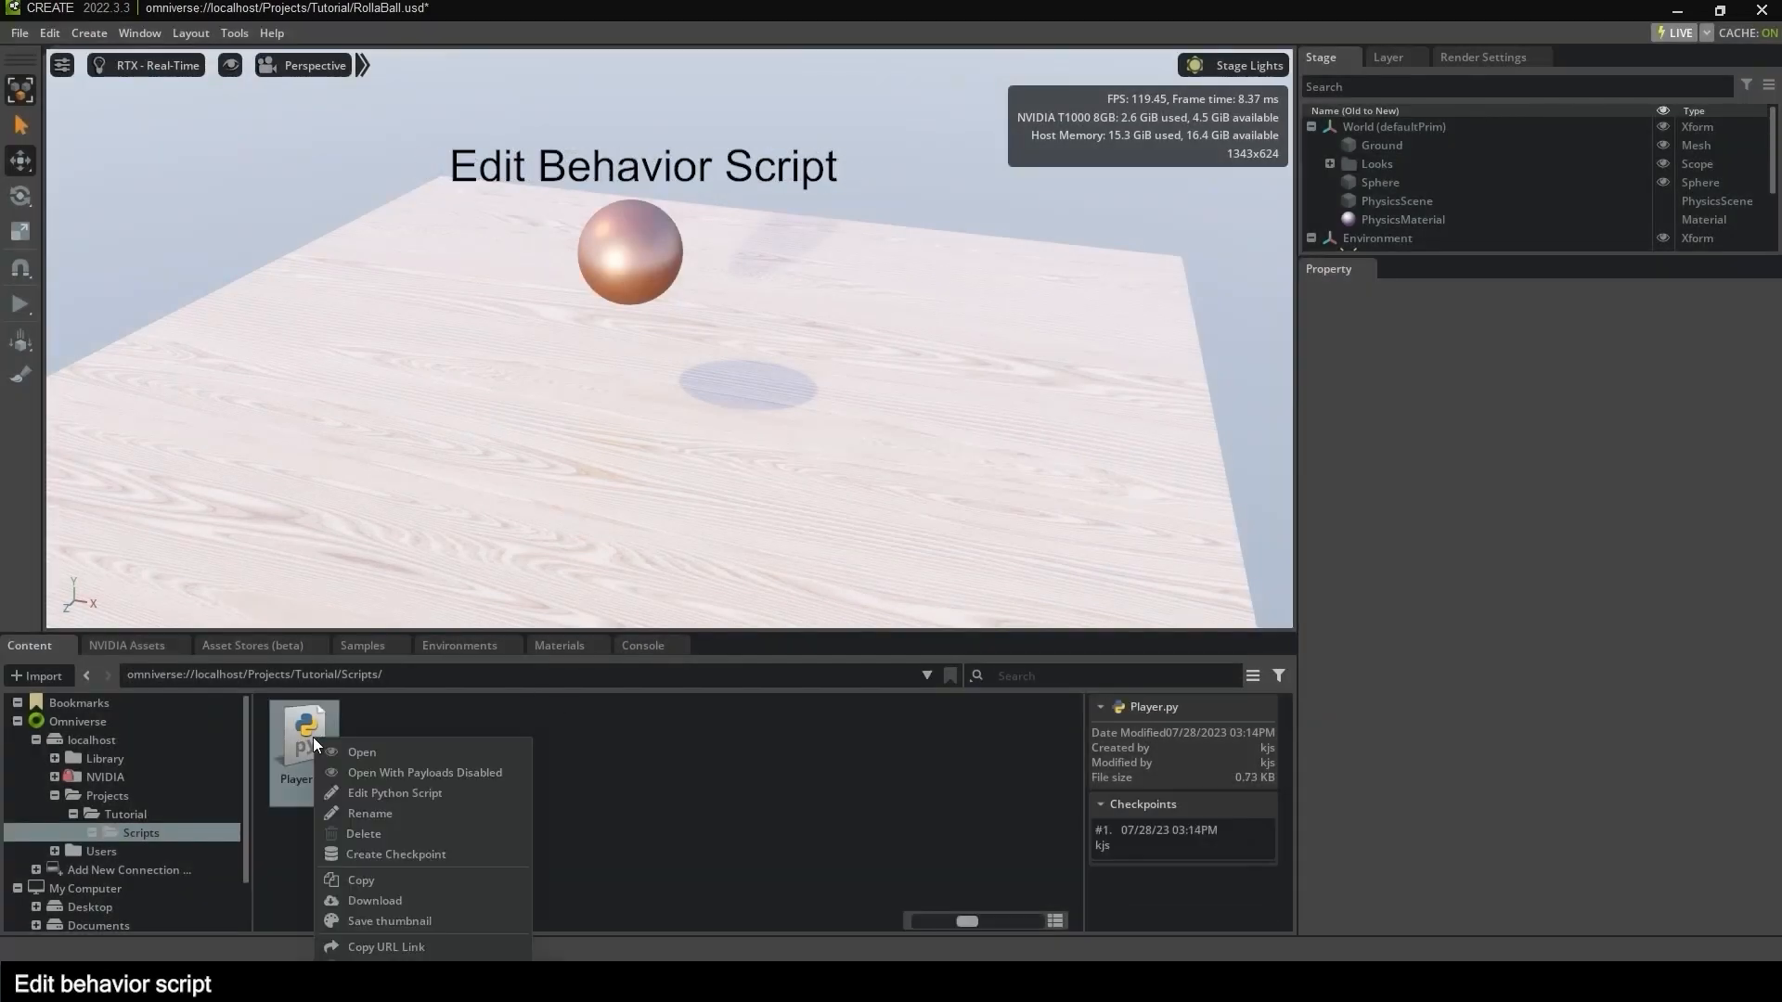
{"action": "left_click", "coordinate": [414, 795]}
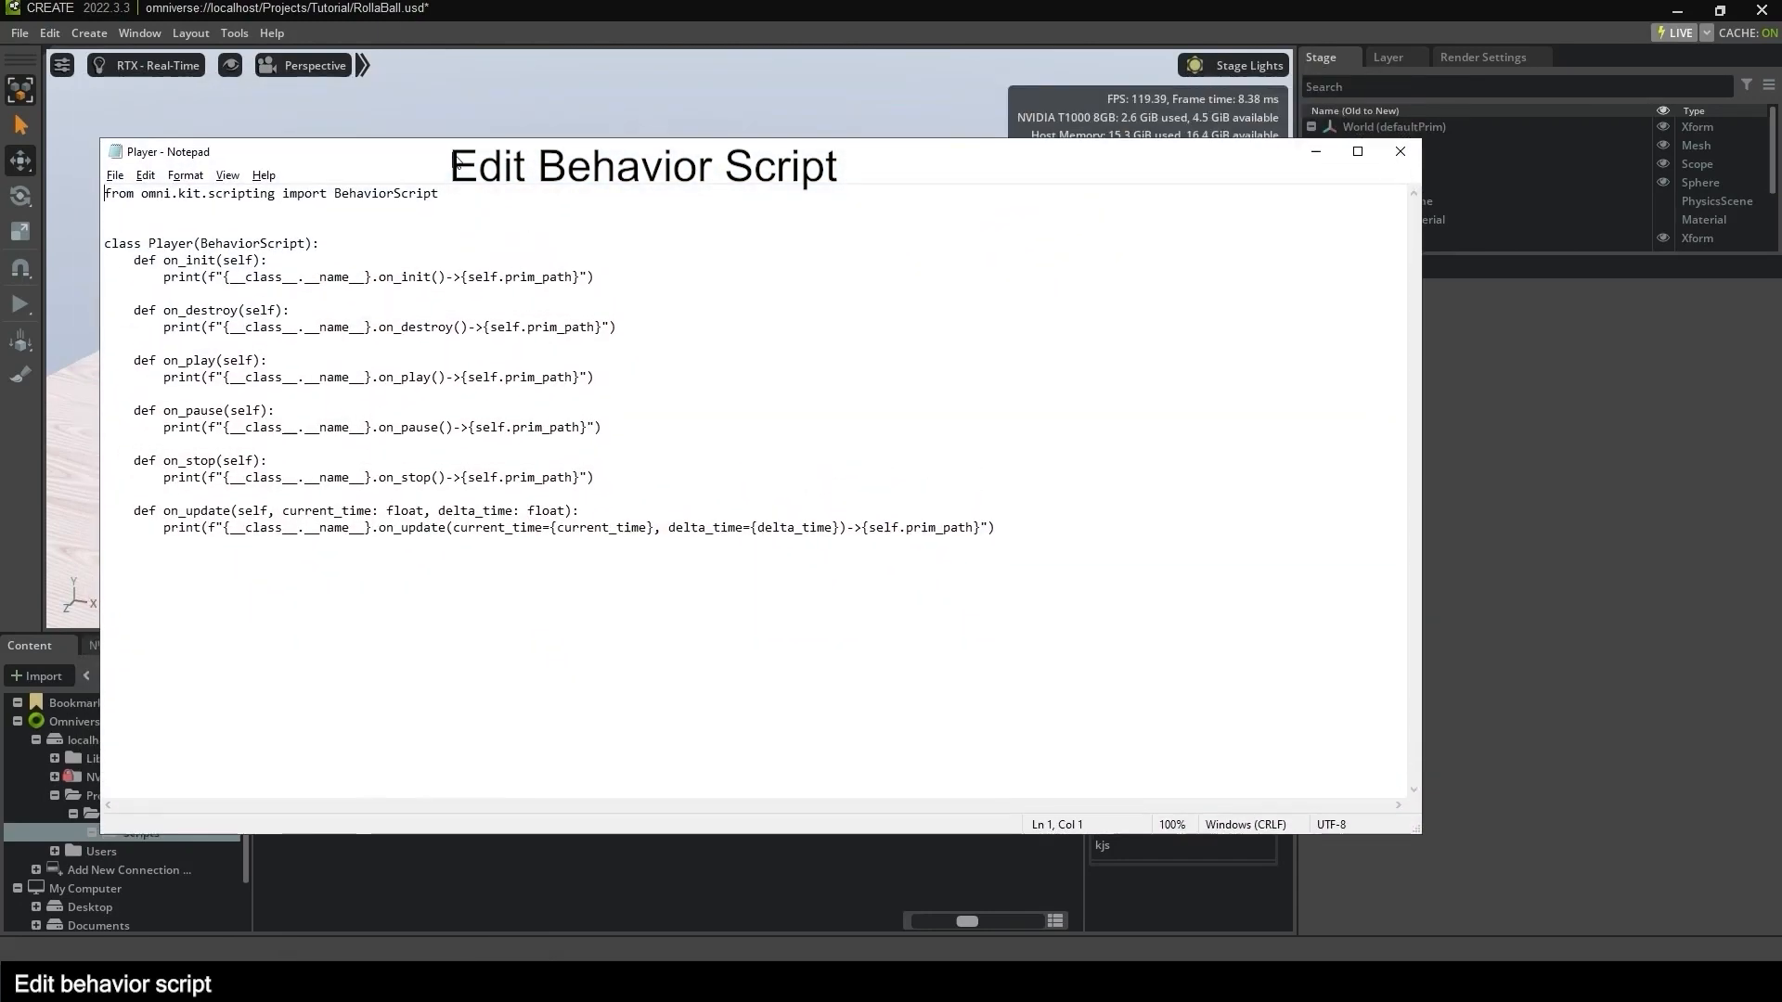
{"action": "left_click_drag", "start_coordinate": [1006, 531], "coordinate": [147, 195]}
{"action": "left_click", "coordinate": [193, 244]}
{"action": "left_click_drag", "start_coordinate": [127, 260], "coordinate": [246, 264]}
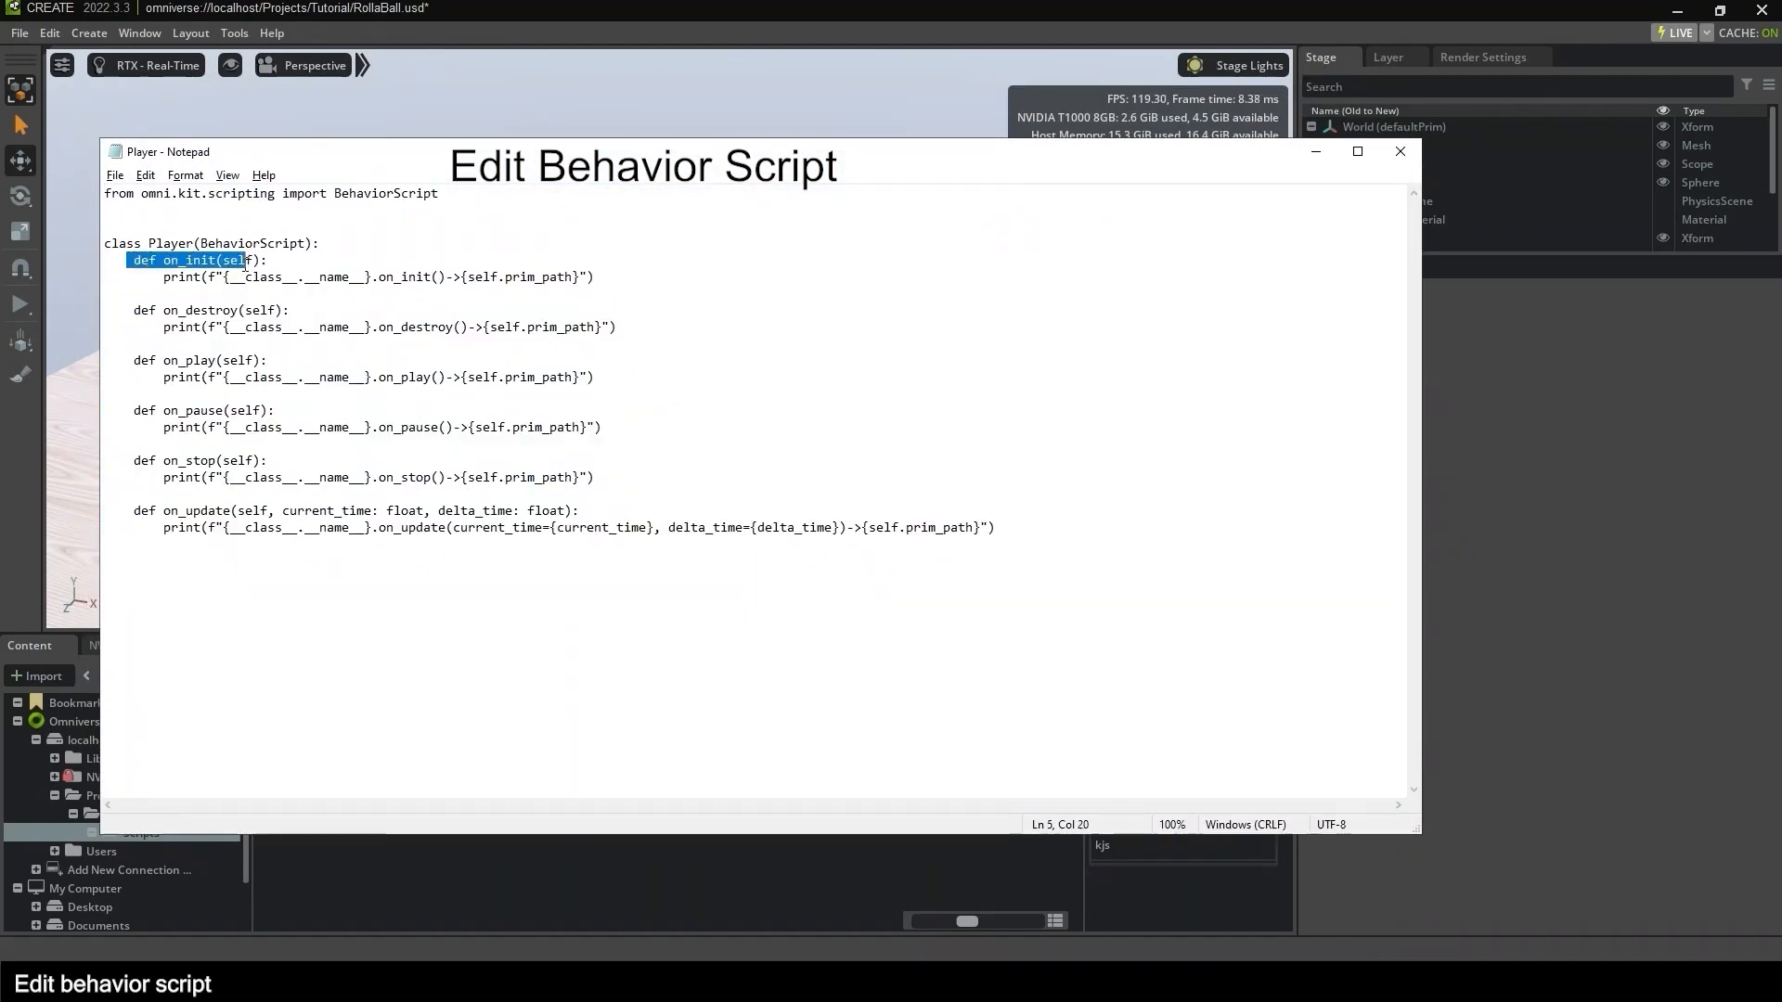
{"action": "left_click_drag", "start_coordinate": [131, 311], "coordinate": [290, 312]}
{"action": "left_click_drag", "start_coordinate": [134, 360], "coordinate": [261, 362]}
{"action": "left_click_drag", "start_coordinate": [135, 411], "coordinate": [276, 412]}
{"action": "left_click_drag", "start_coordinate": [132, 460], "coordinate": [273, 464]}
{"action": "left_click_drag", "start_coordinate": [134, 512], "coordinate": [232, 512]}
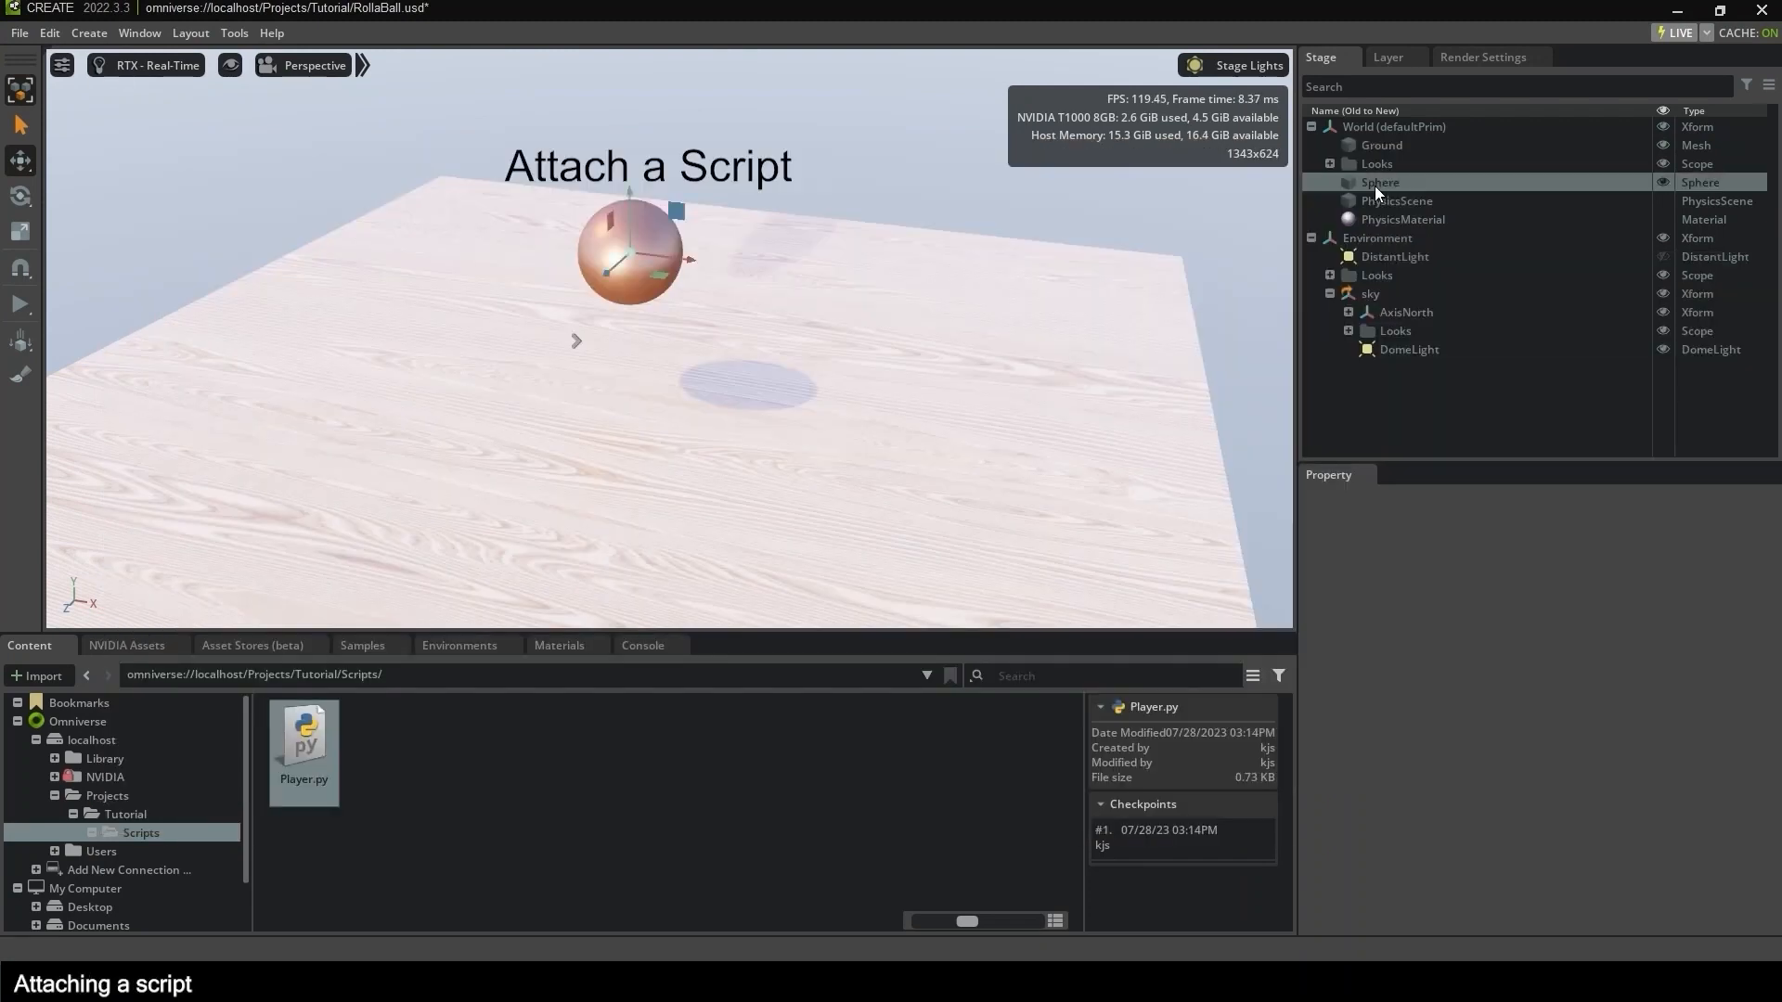
Rename the Sphere prim under World as Player.
{"action": "right_click", "coordinate": [1374, 181]}
{"action": "left_click", "coordinate": [1428, 308]}
{"action": "type", "text": "Player"}
{"action": "key", "text": "Return"}
Enlarge the property area, collapse the Physics properties and add a Python Scripting component to the Player prim.
{"action": "left_click_drag", "start_coordinate": [1472, 461], "coordinate": [1472, 215]}
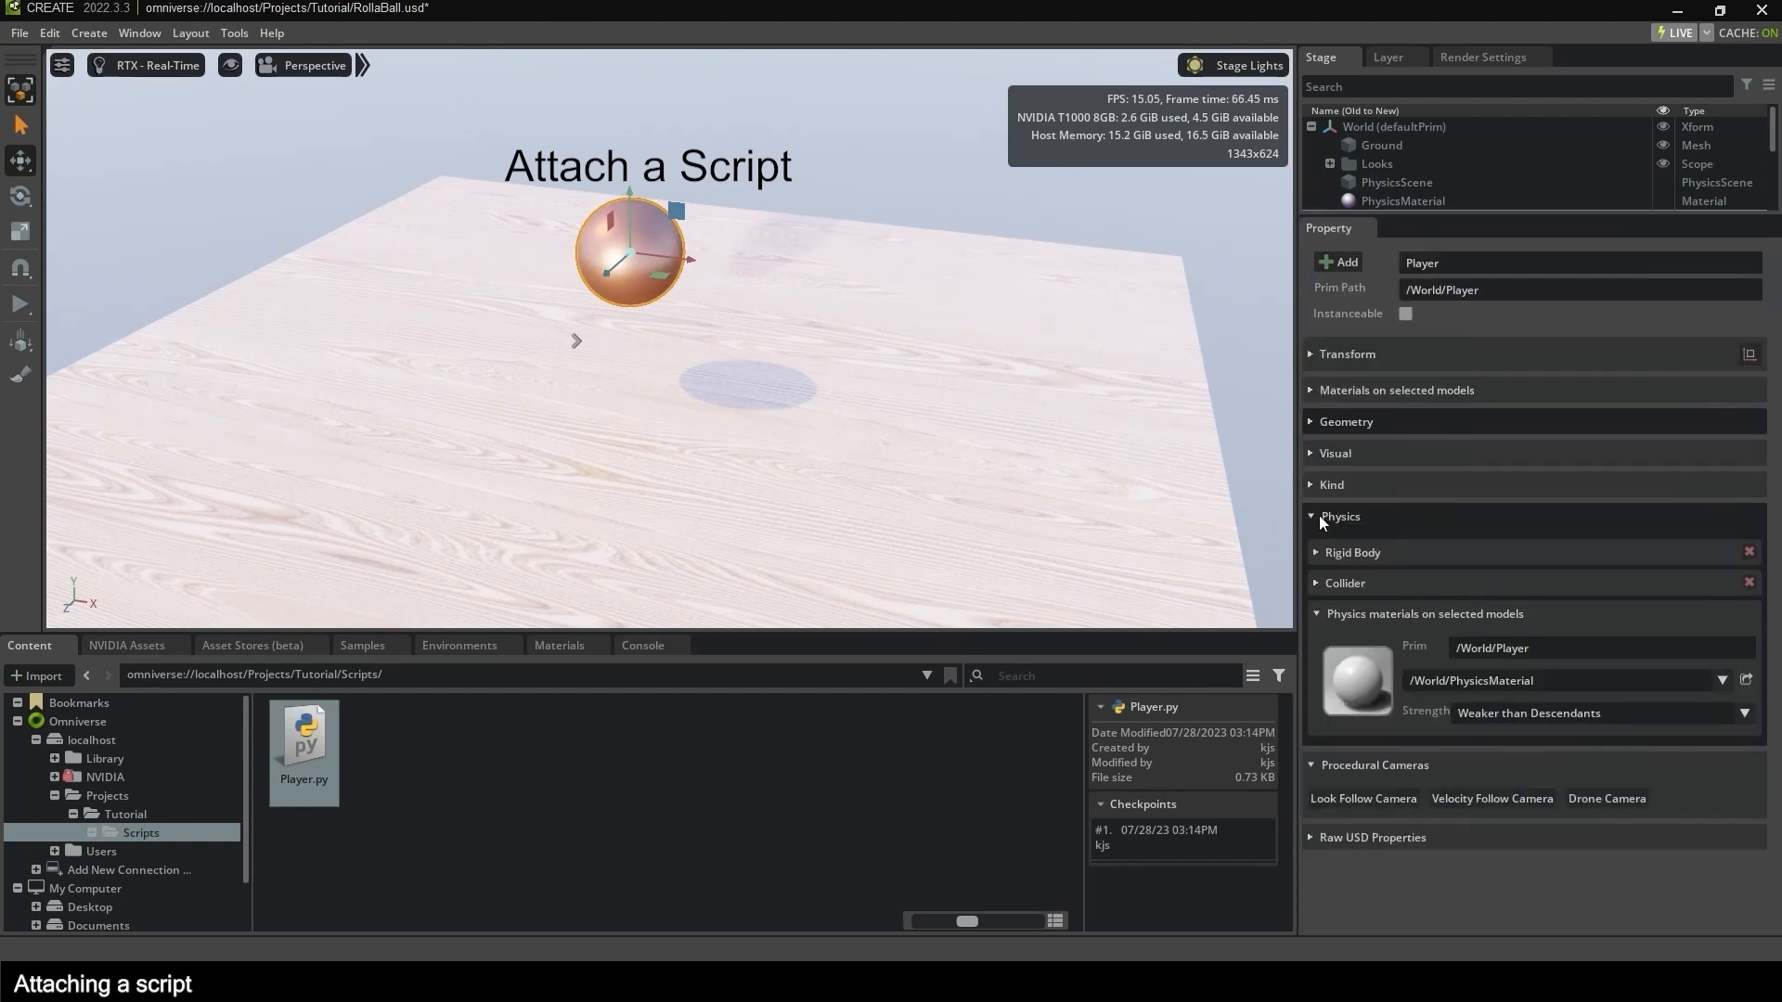
{"action": "left_click", "coordinate": [1318, 515]}
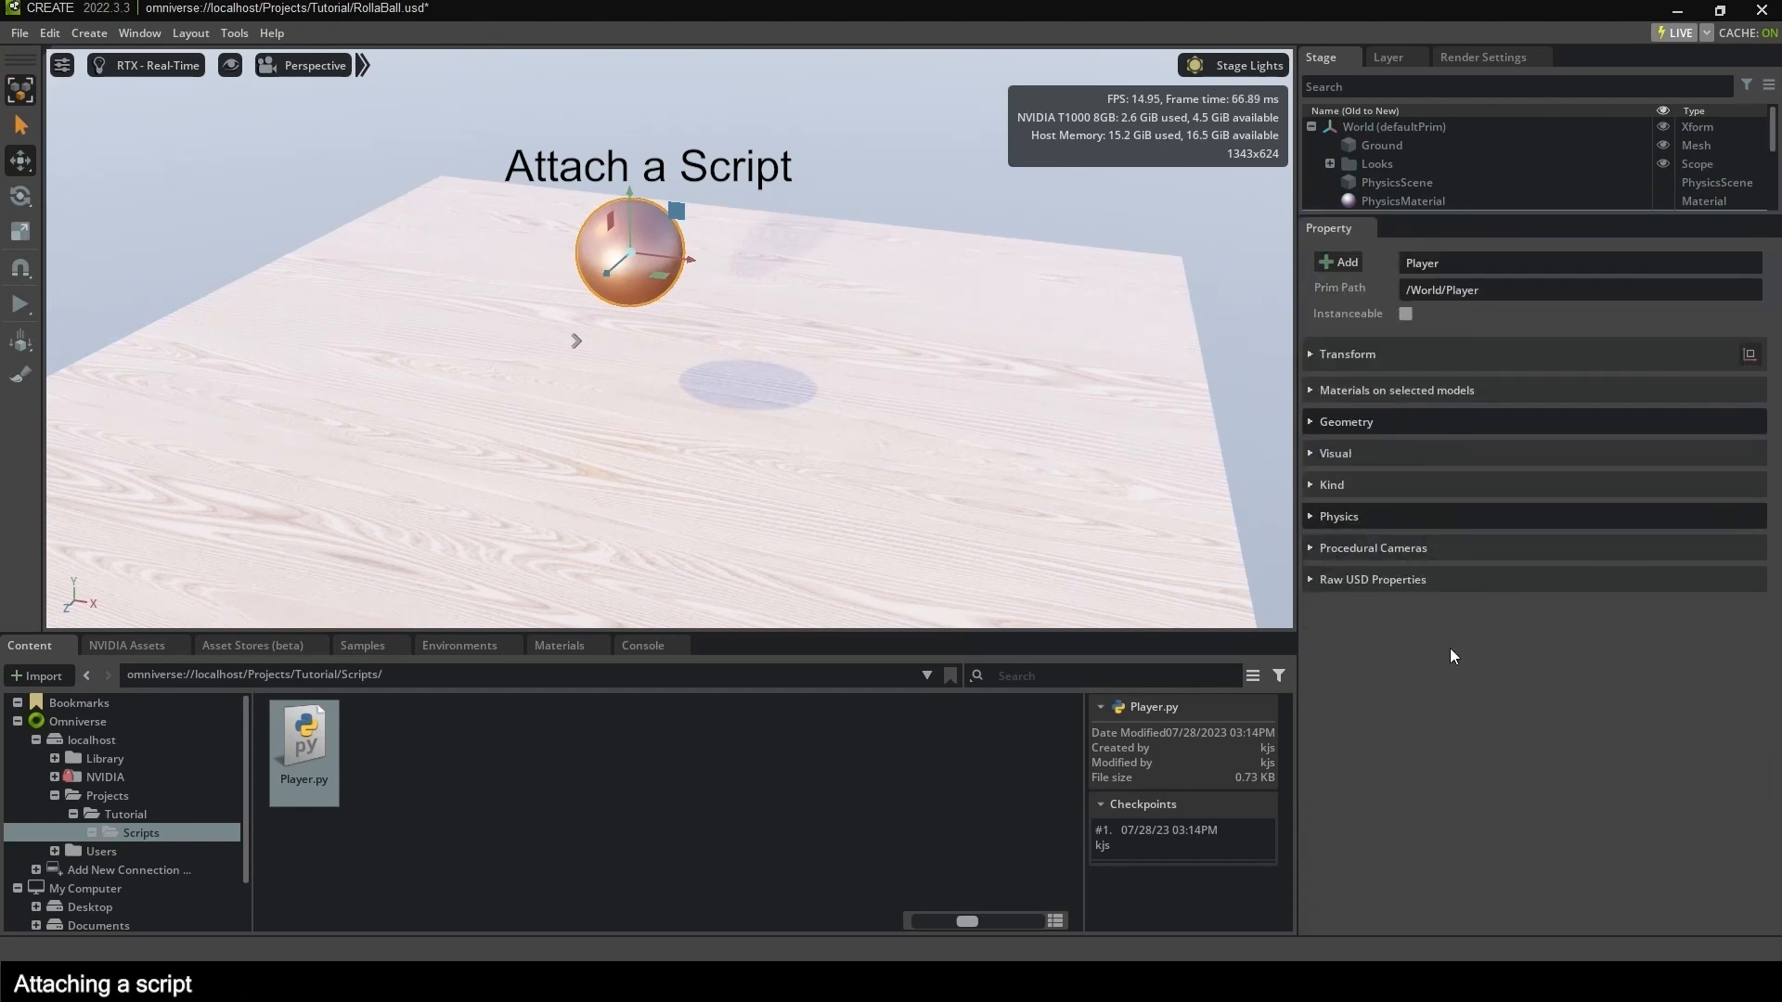
{"action": "left_click", "coordinate": [1338, 263]}
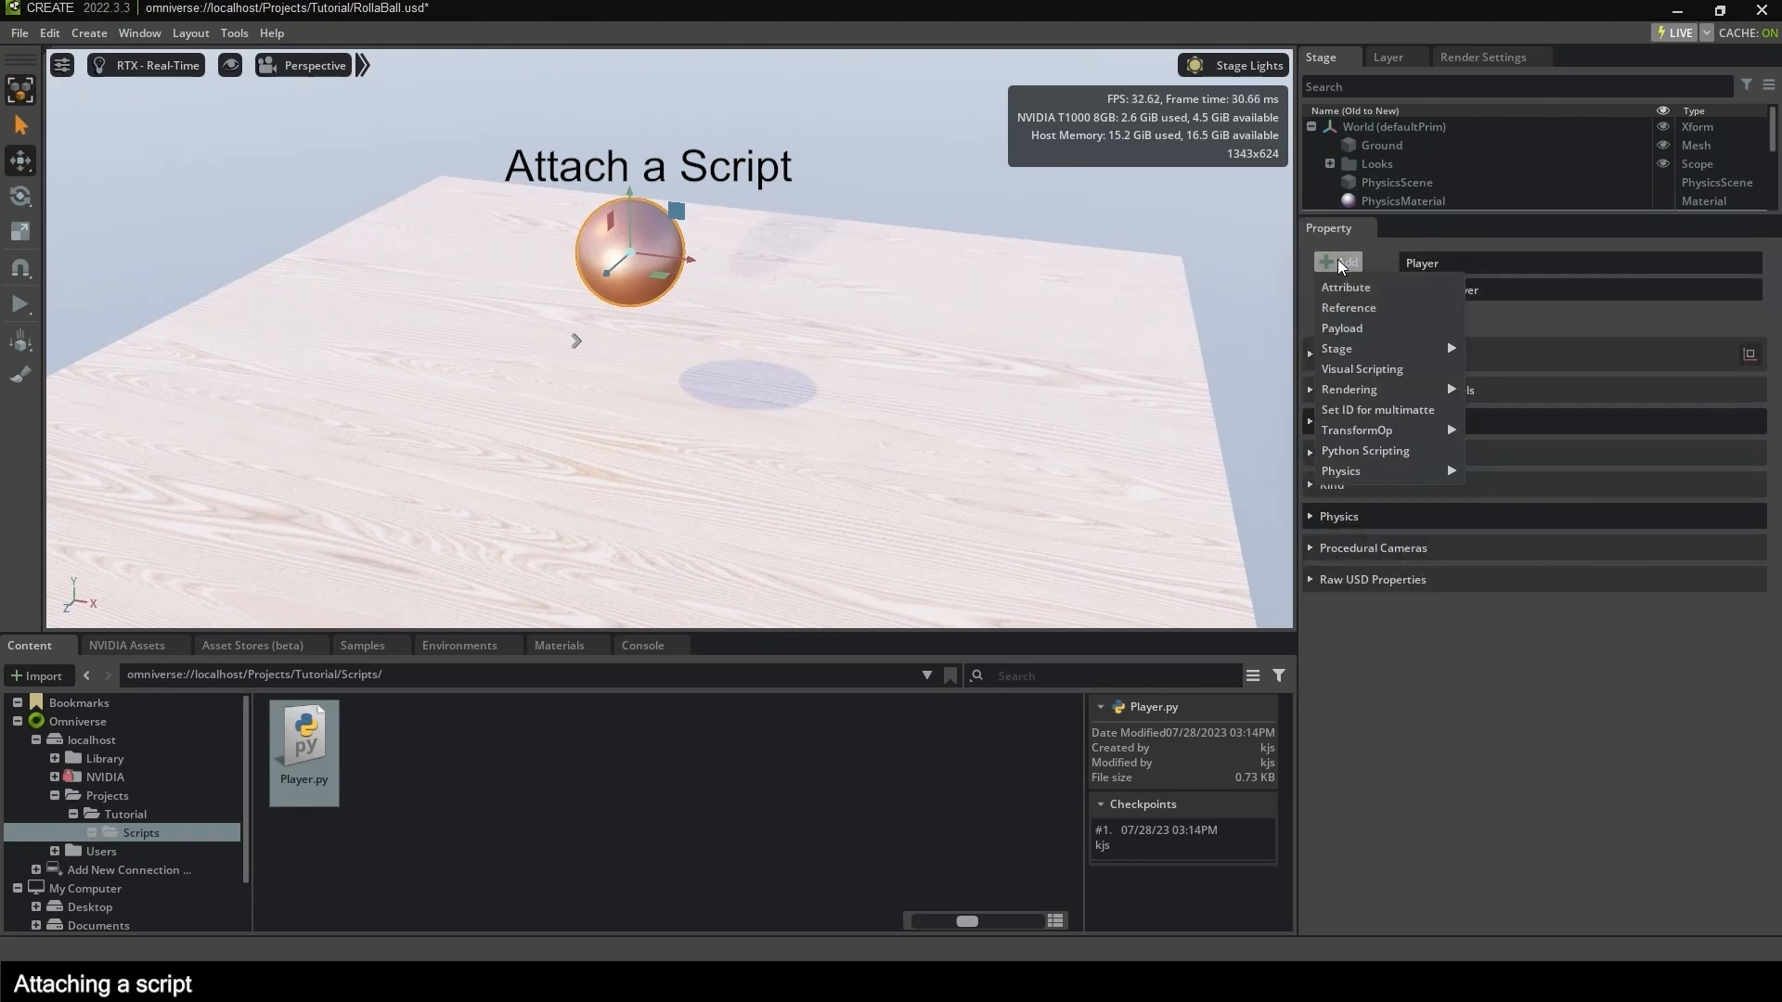
{"action": "left_click", "coordinate": [1376, 454]}
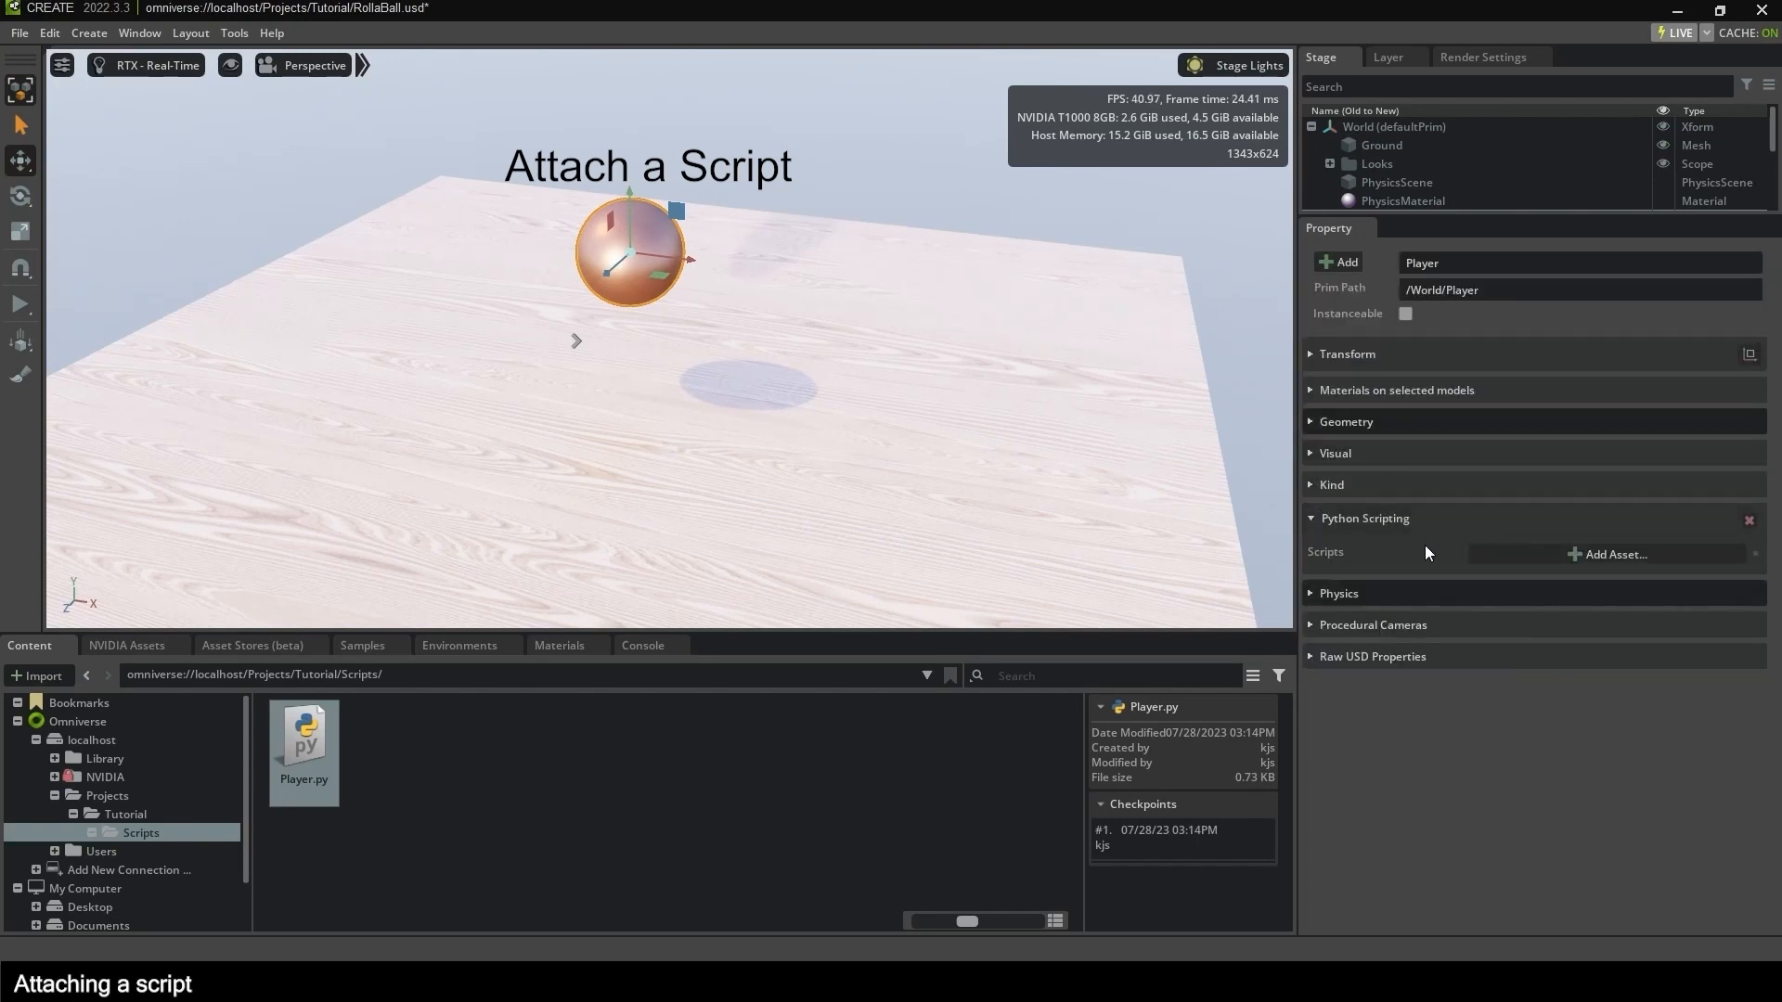
{"action": "left_click", "coordinate": [1546, 555]}
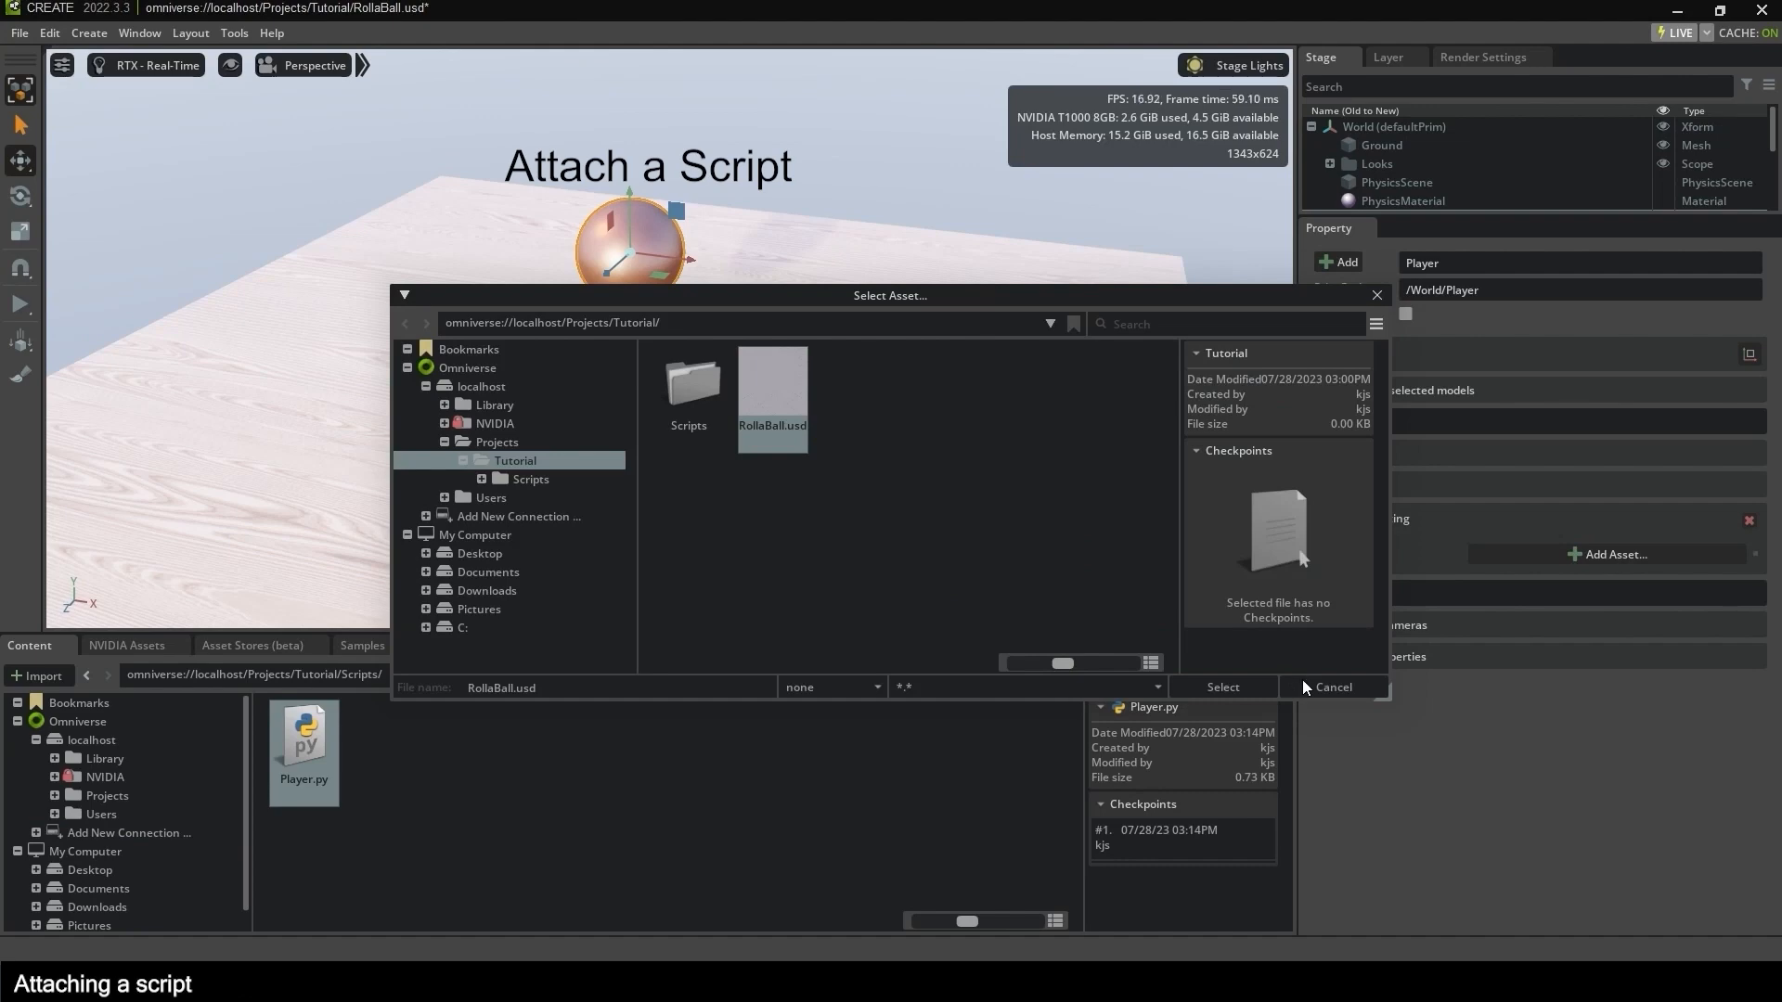
{"action": "left_click", "coordinate": [661, 376]}
{"action": "double_click", "coordinate": [660, 377]}
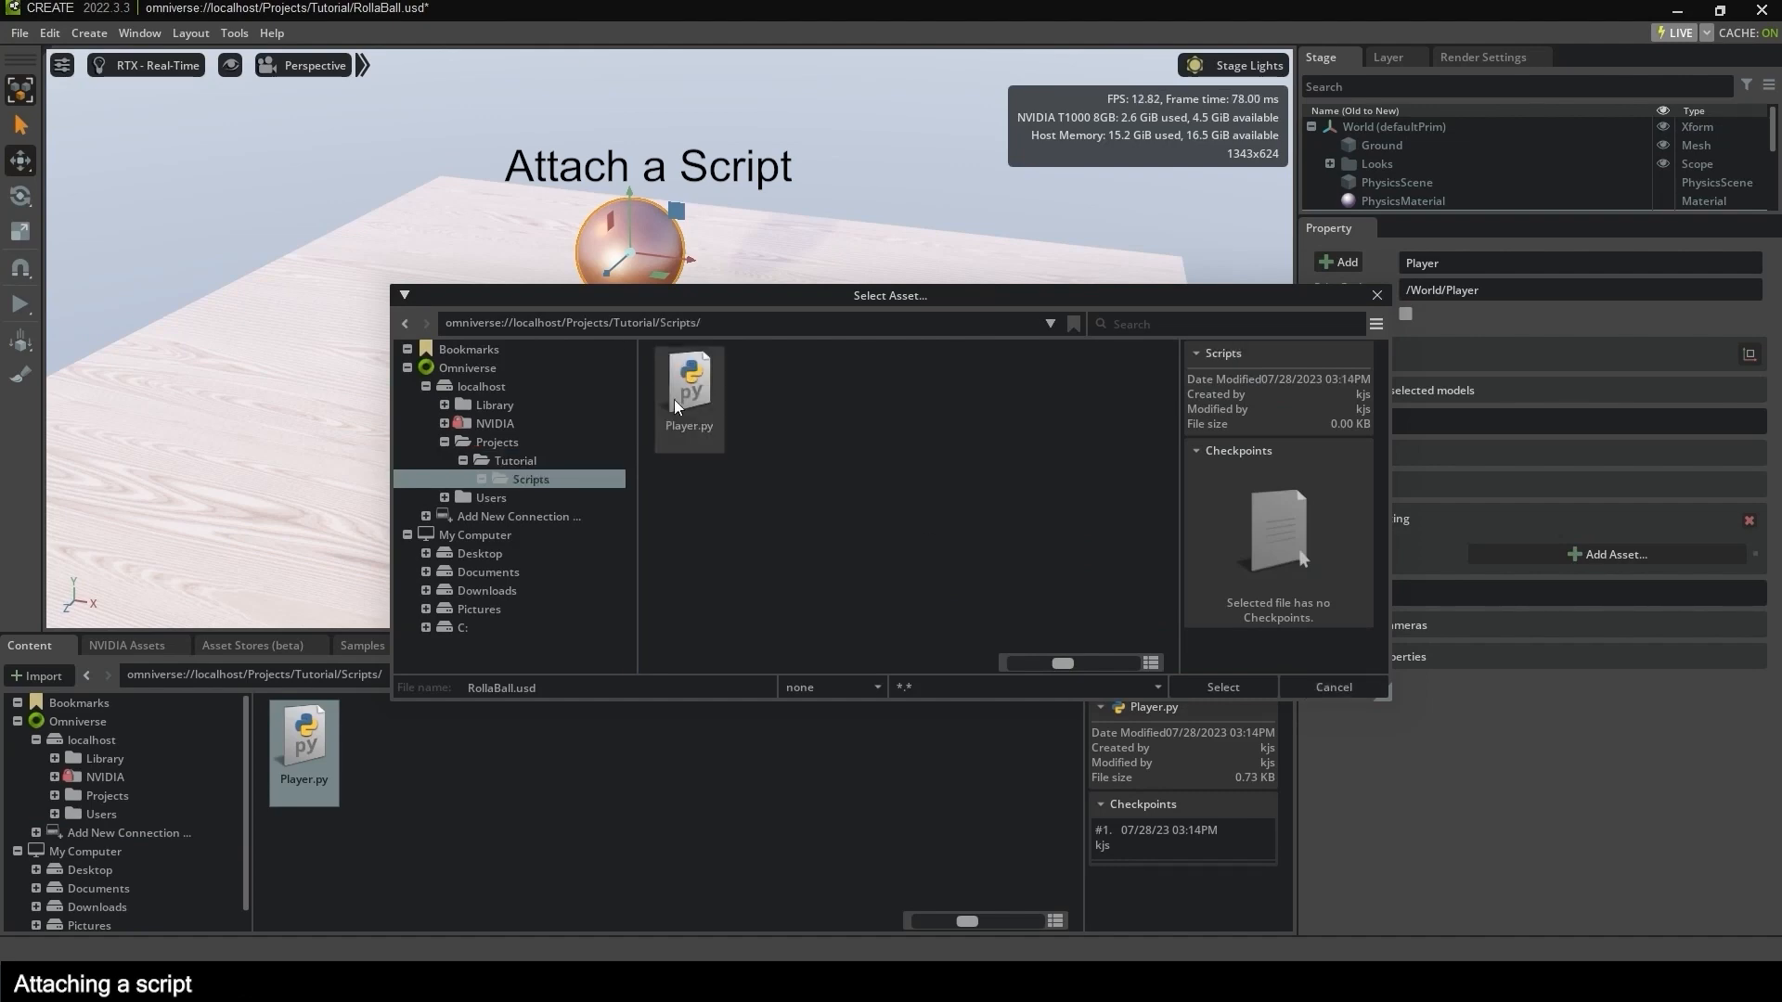
{"action": "left_click", "coordinate": [676, 384]}
{"action": "left_click", "coordinate": [1333, 687]}
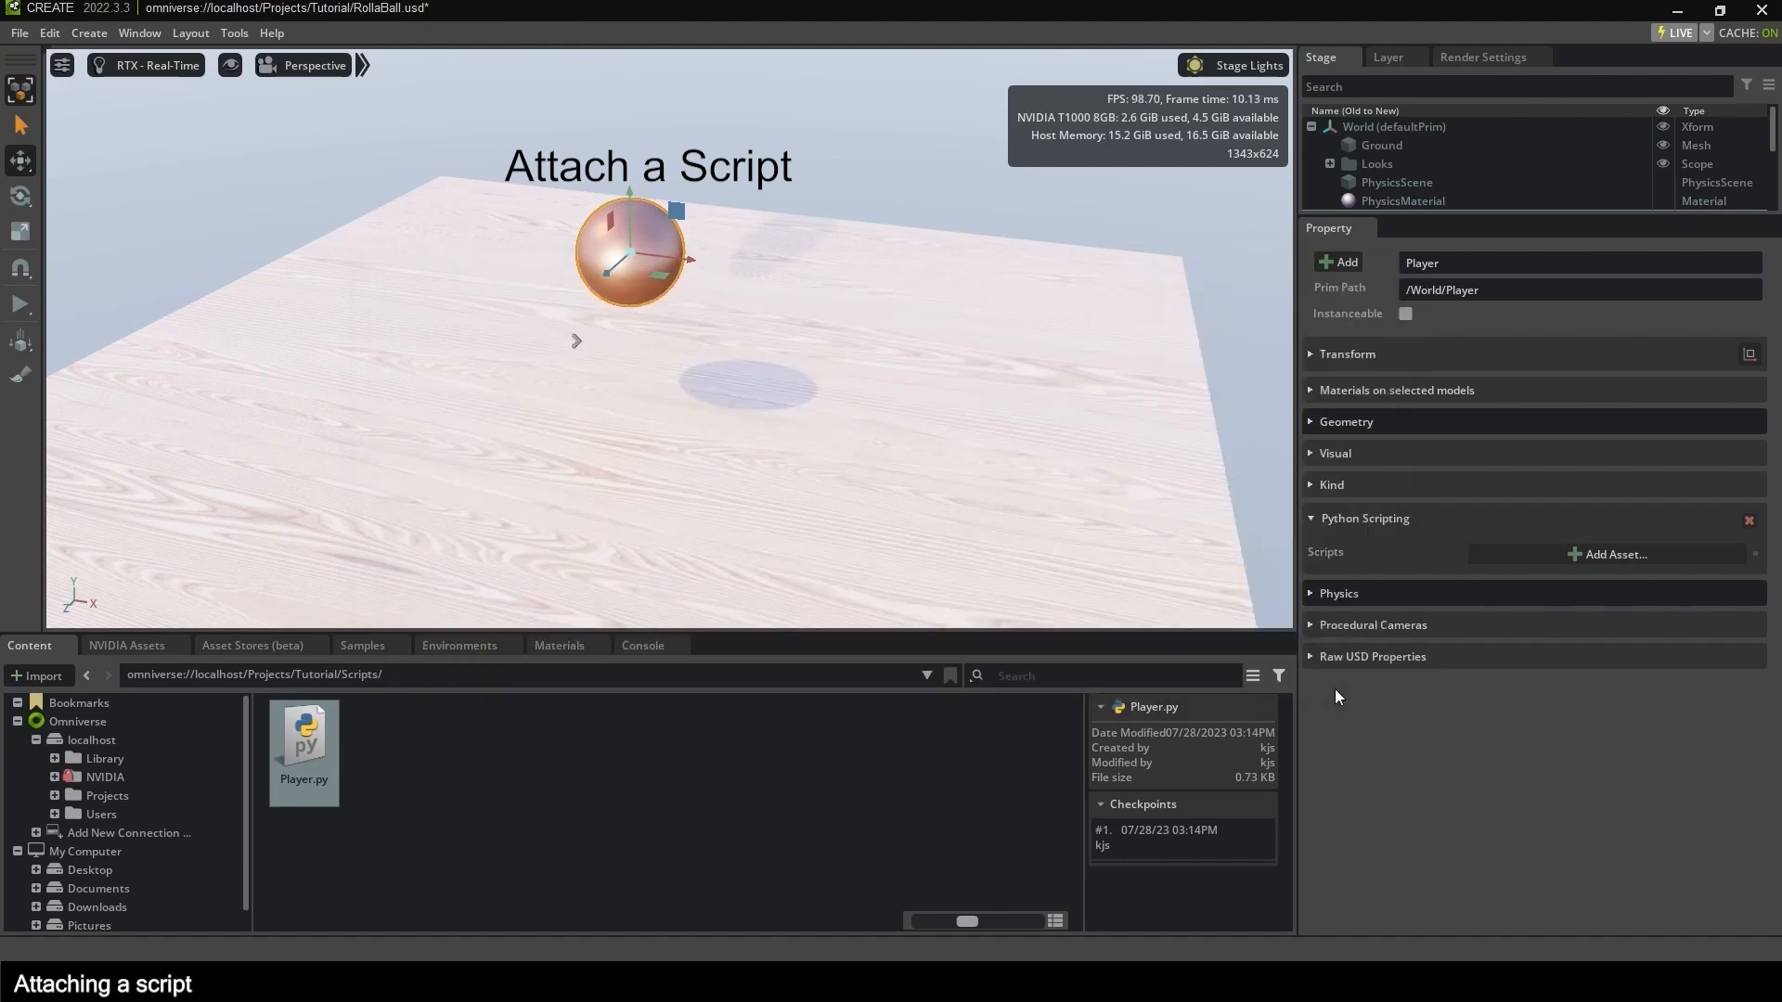
Attach Player.py from the Scripts folder as a script asset of the Player prim's Python Scripting component.
{"action": "left_click_drag", "start_coordinate": [283, 742], "coordinate": [1534, 557]}
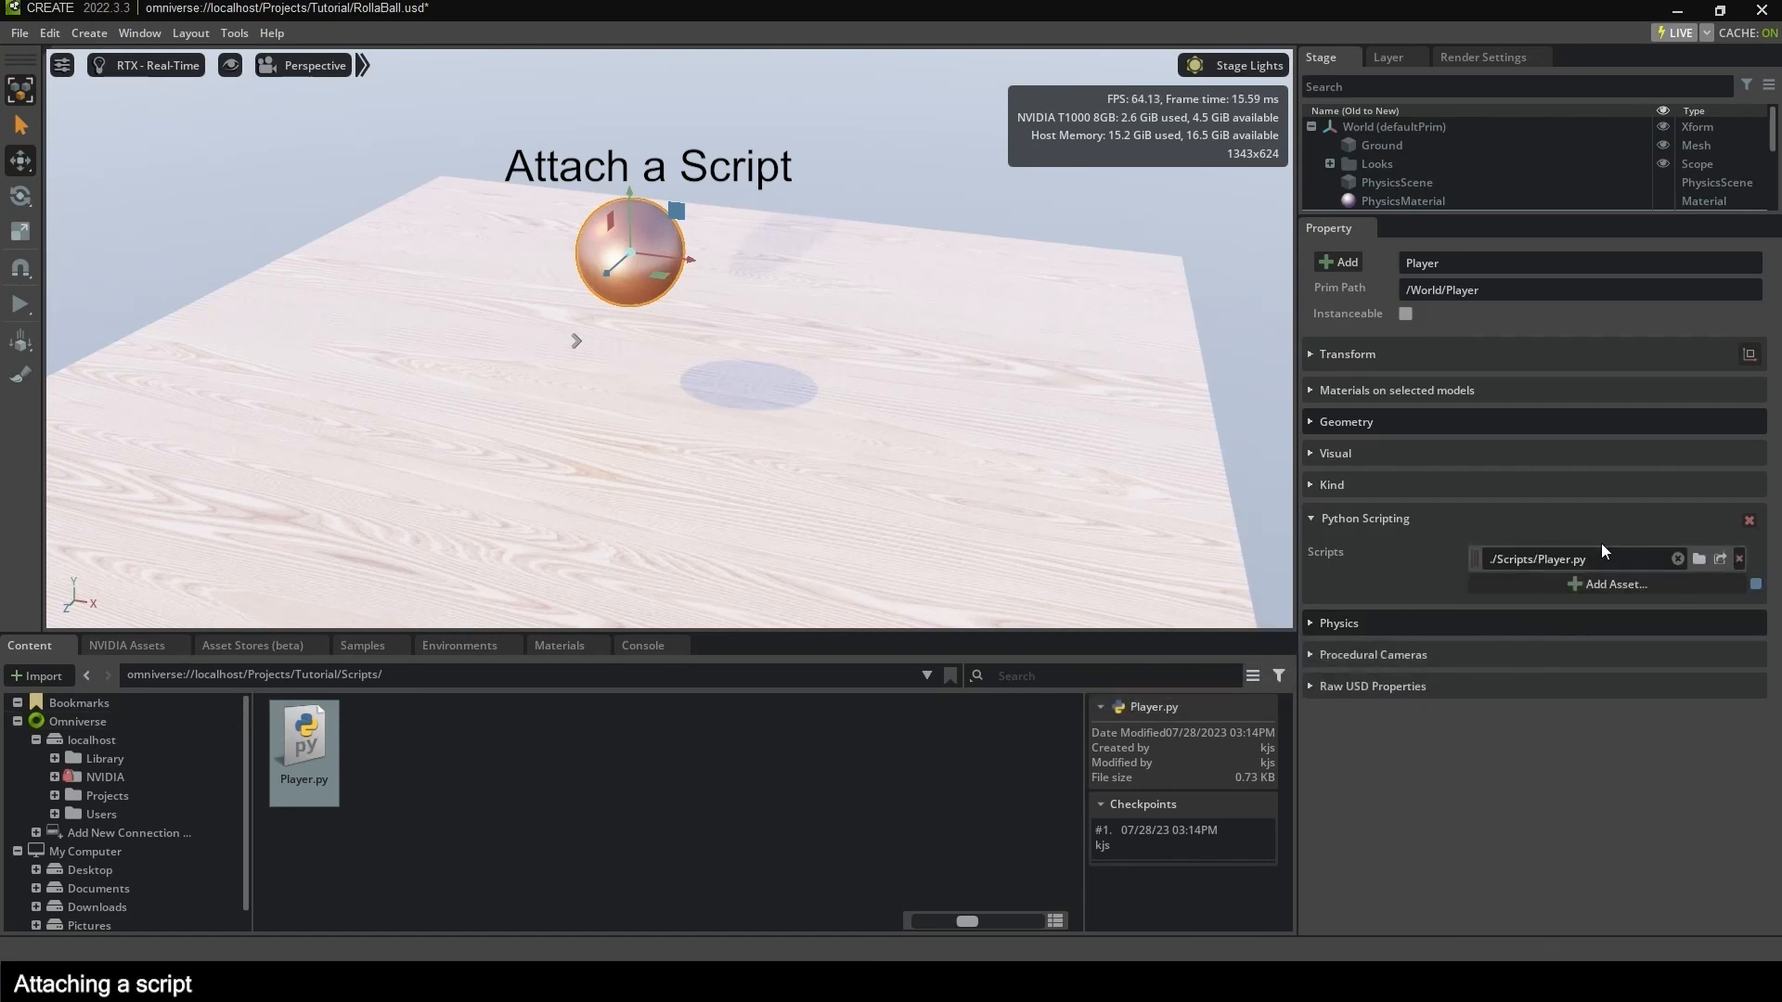
{"action": "left_click", "coordinate": [616, 827]}
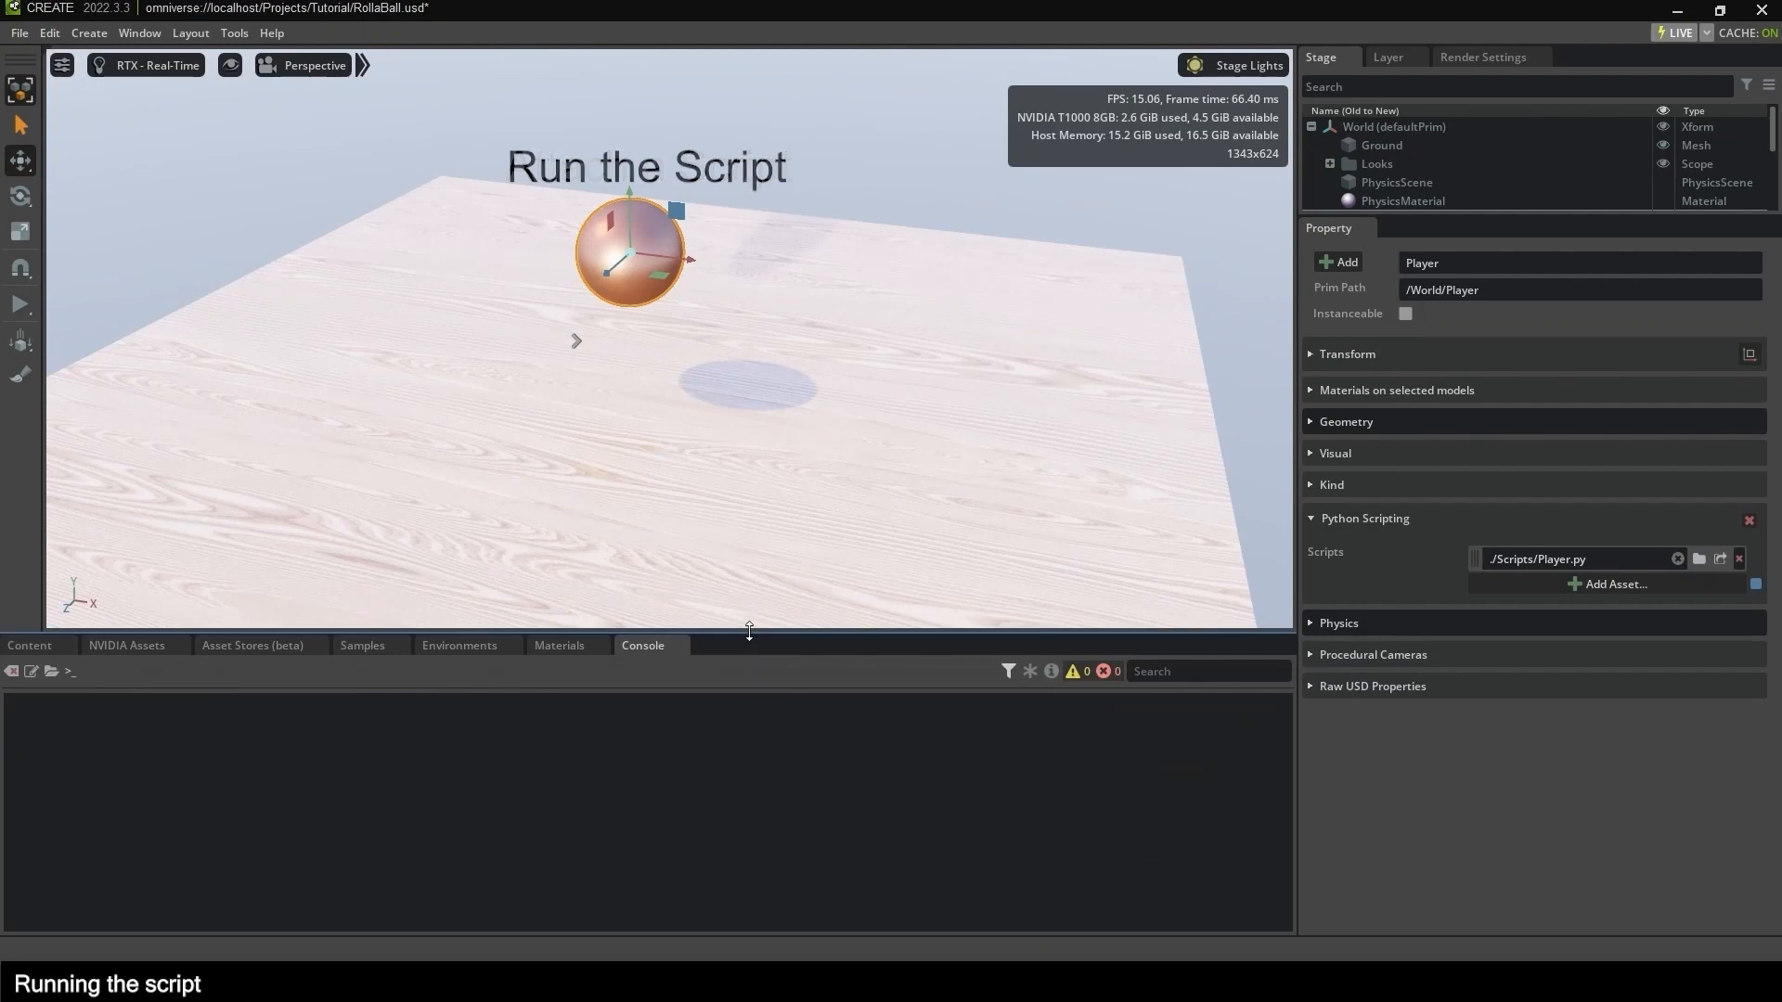
Enlarge the viewport above the Console and run the simulation with the script attached, pausing and stopping it.
{"action": "left_click_drag", "start_coordinate": [747, 632], "coordinate": [740, 691]}
{"action": "left_click", "coordinate": [687, 525]}
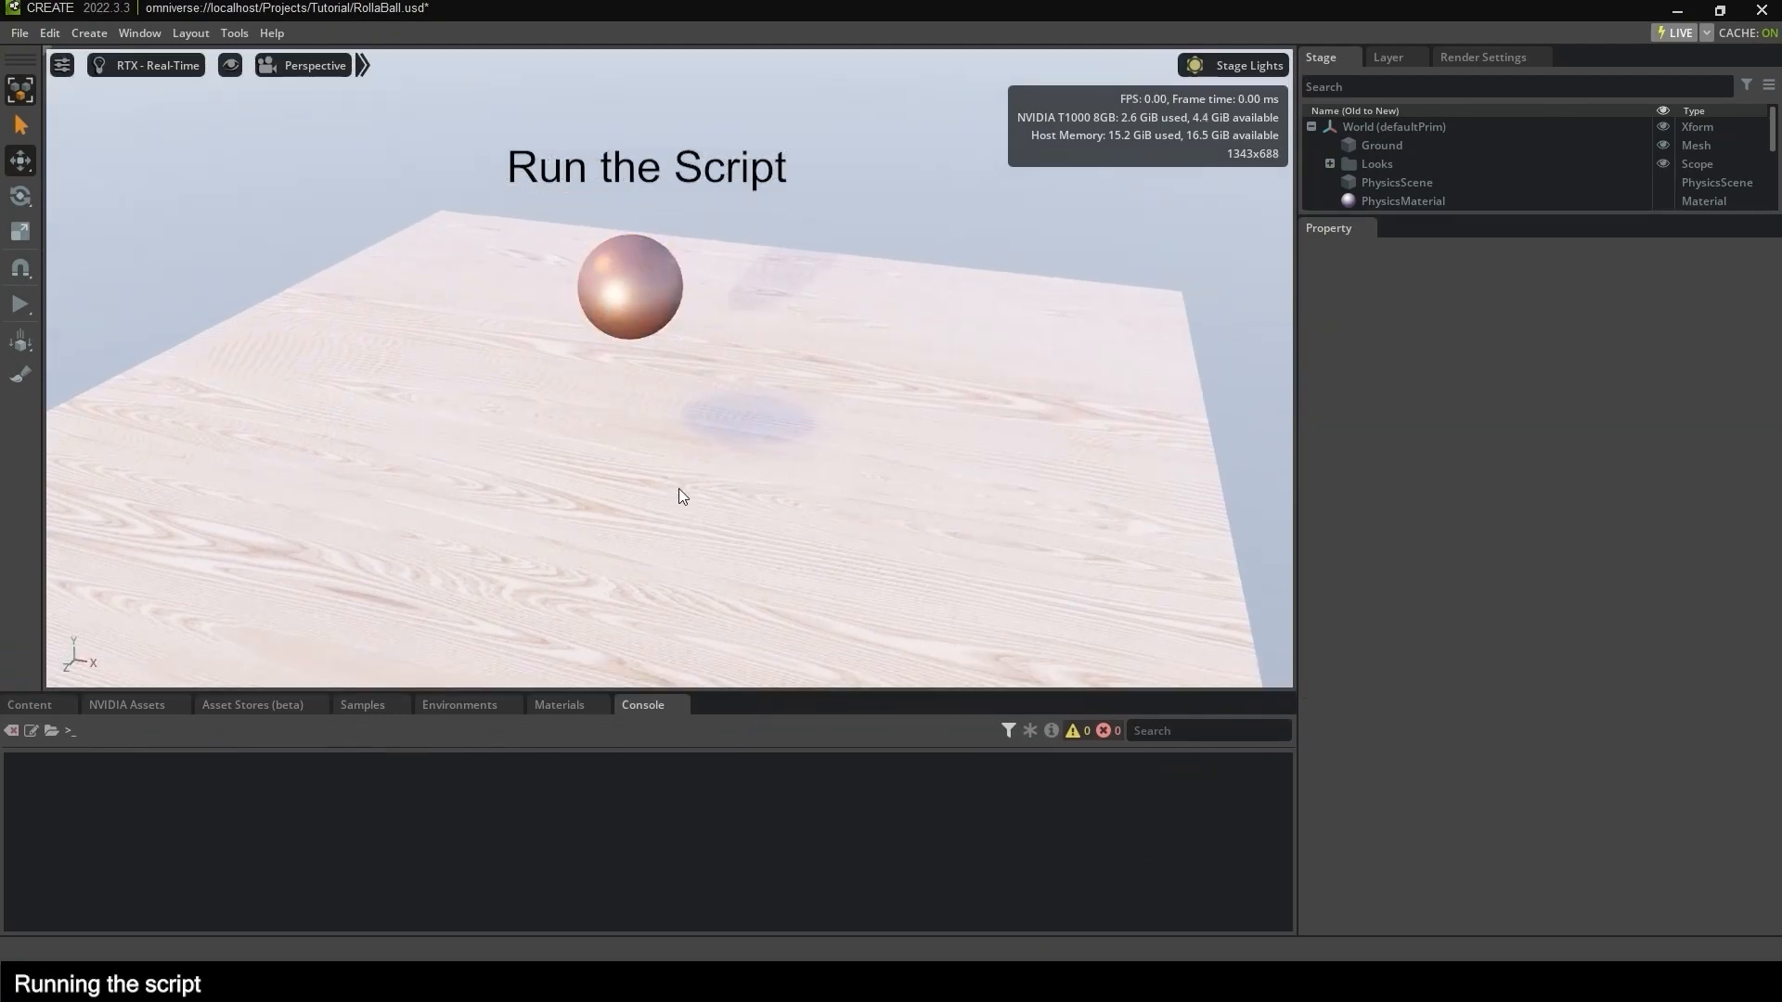
{"action": "left_click", "coordinate": [22, 304]}
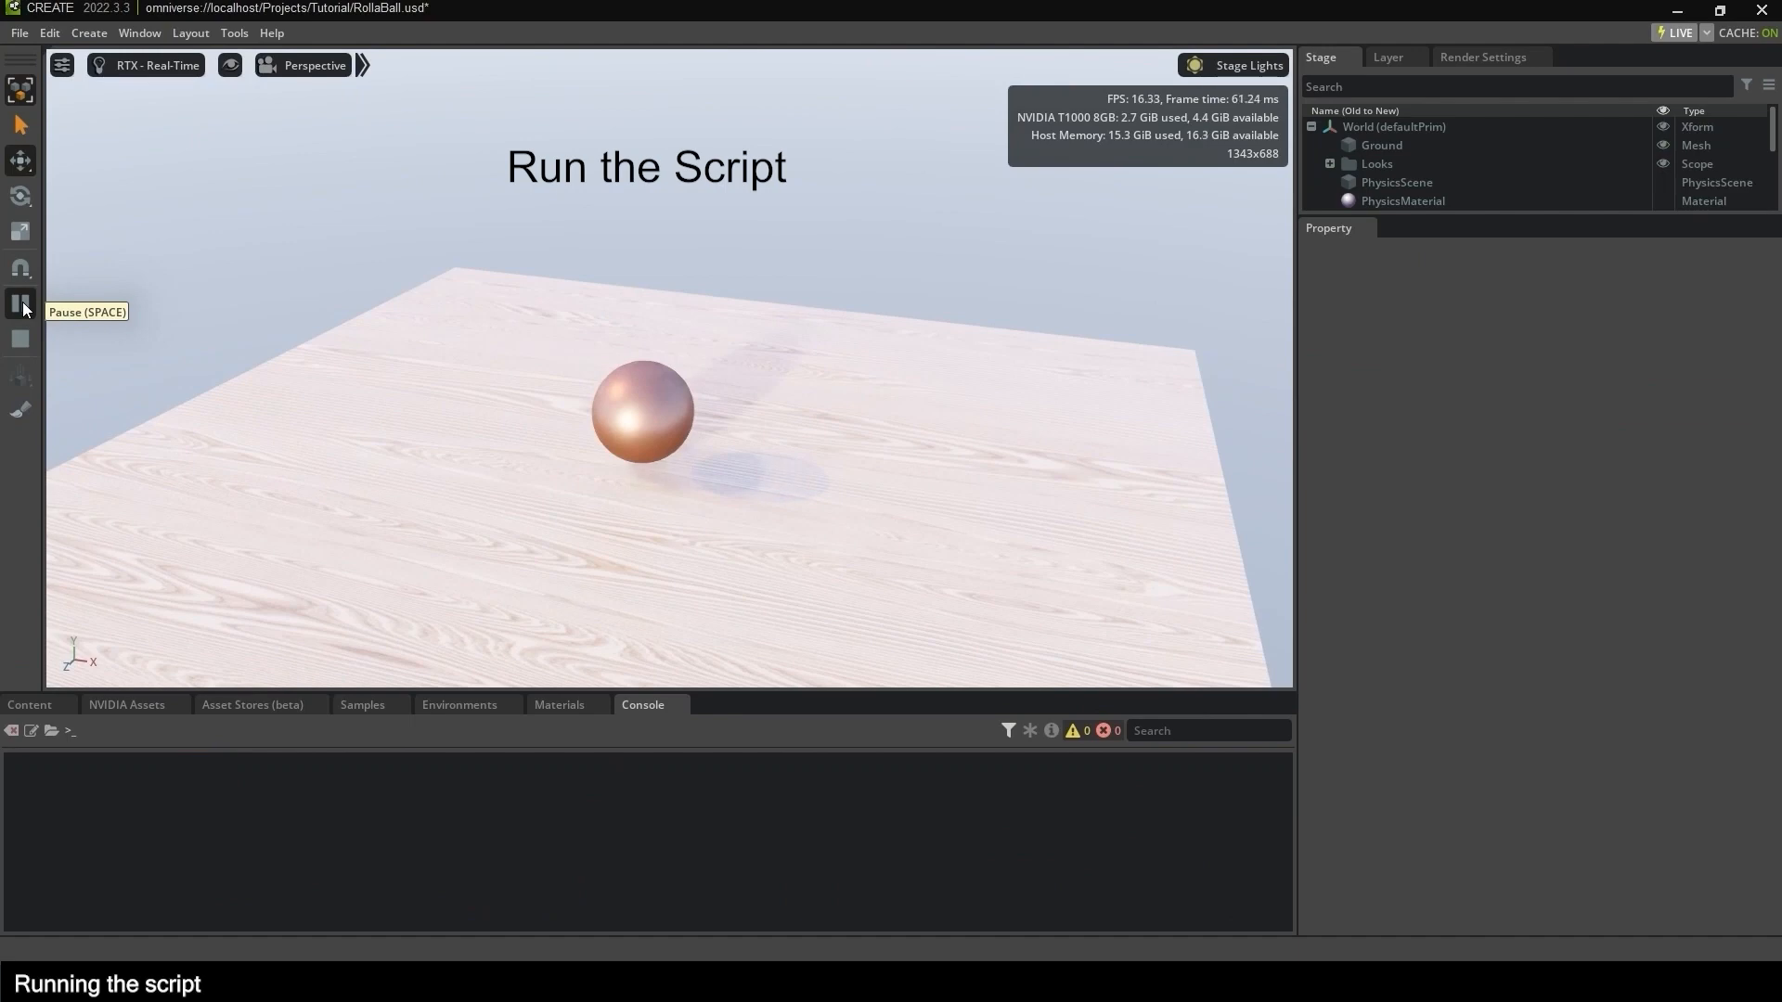
{"action": "left_click", "coordinate": [22, 303]}
{"action": "left_click", "coordinate": [22, 340]}
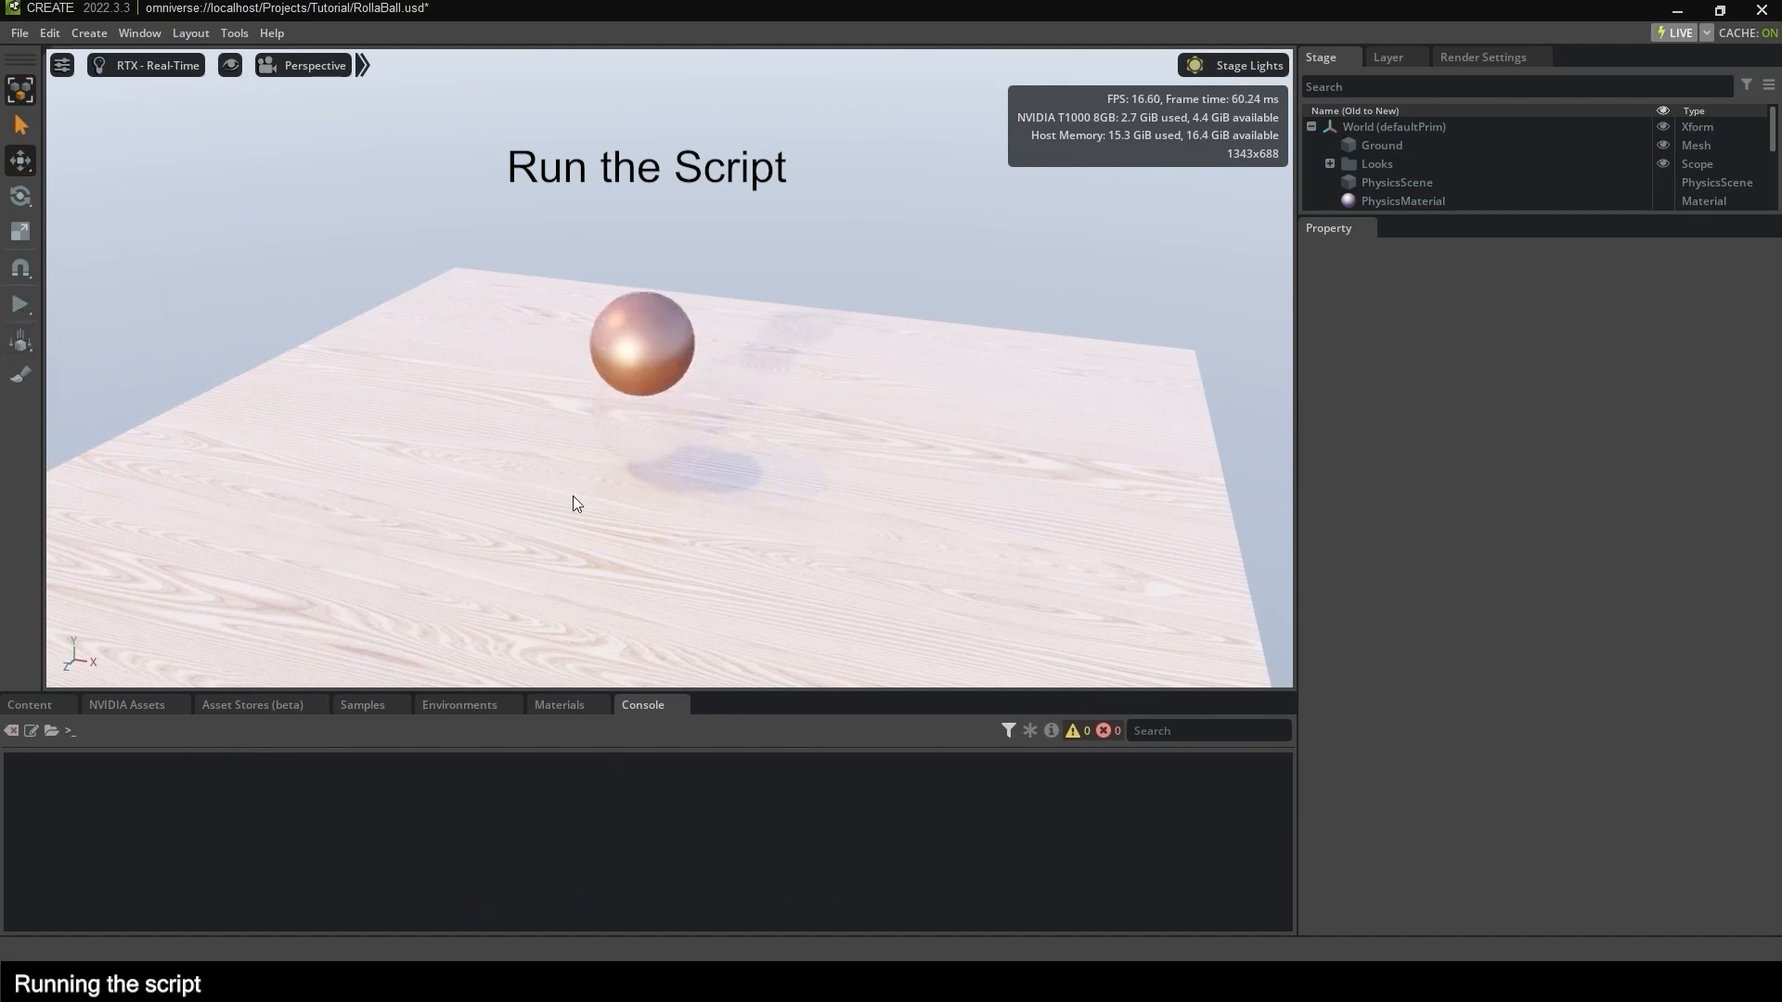
Display Info messages in the Console to check the script's output, and clear the log.
{"action": "left_click", "coordinate": [1050, 732]}
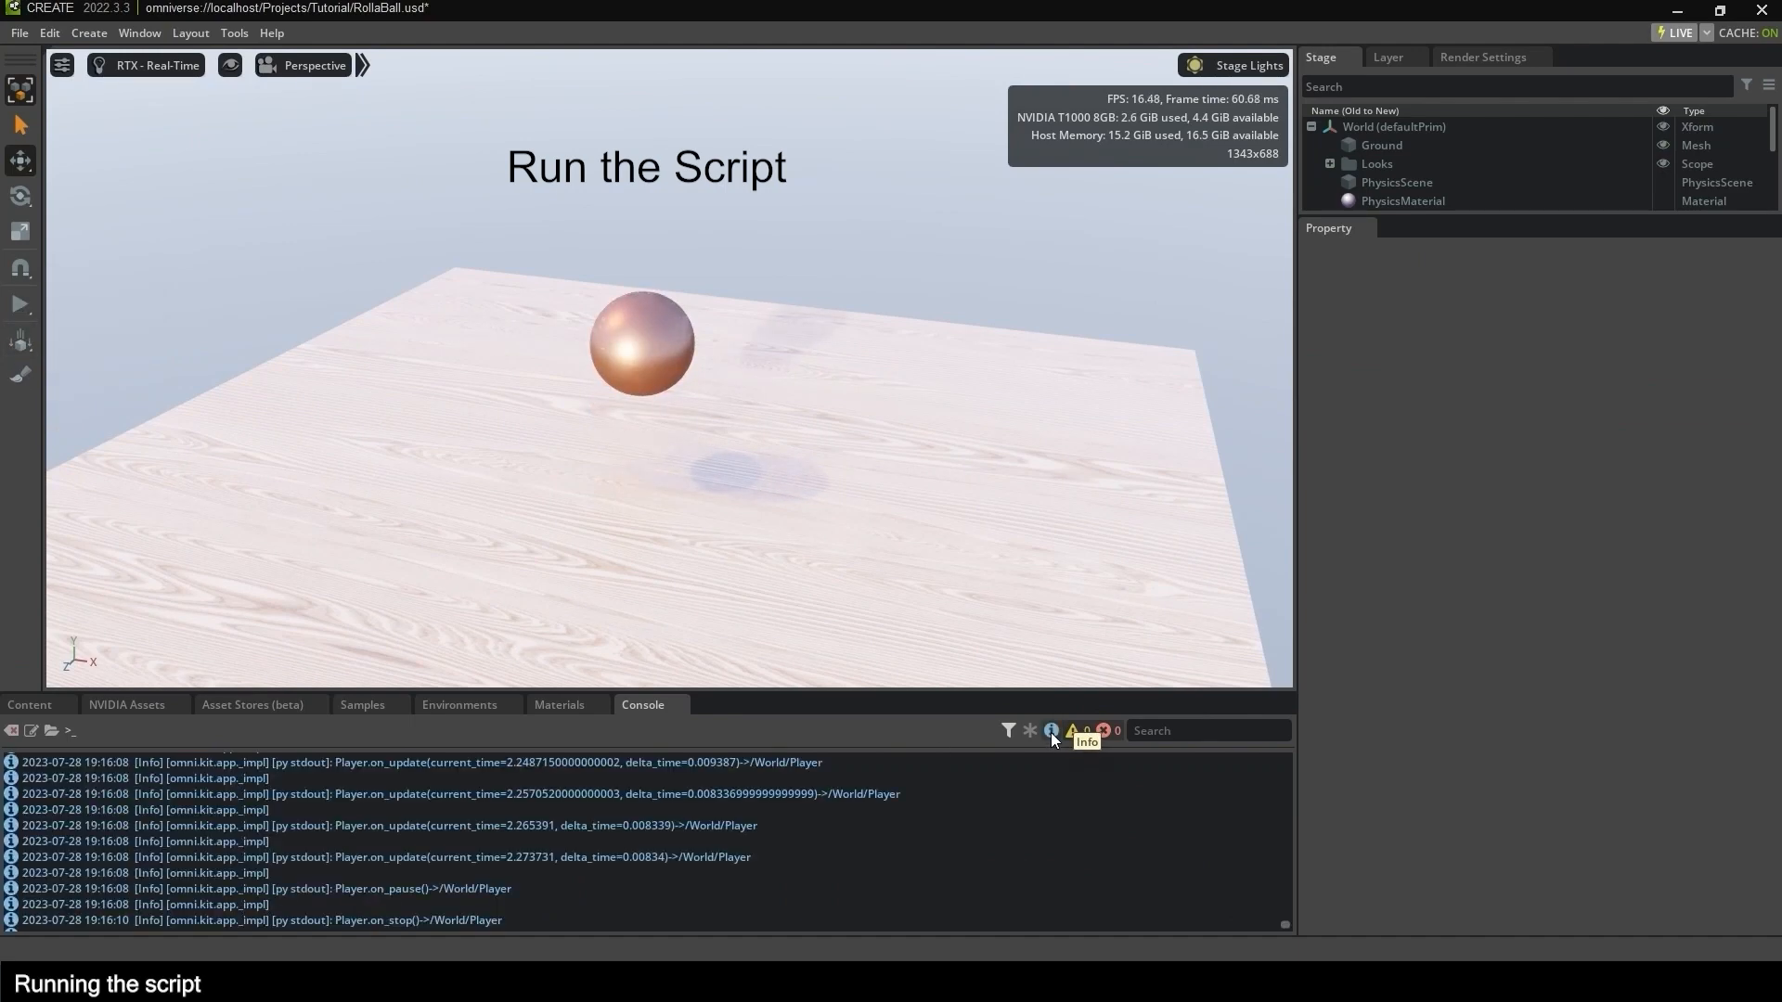
{"action": "left_click", "coordinate": [12, 733]}
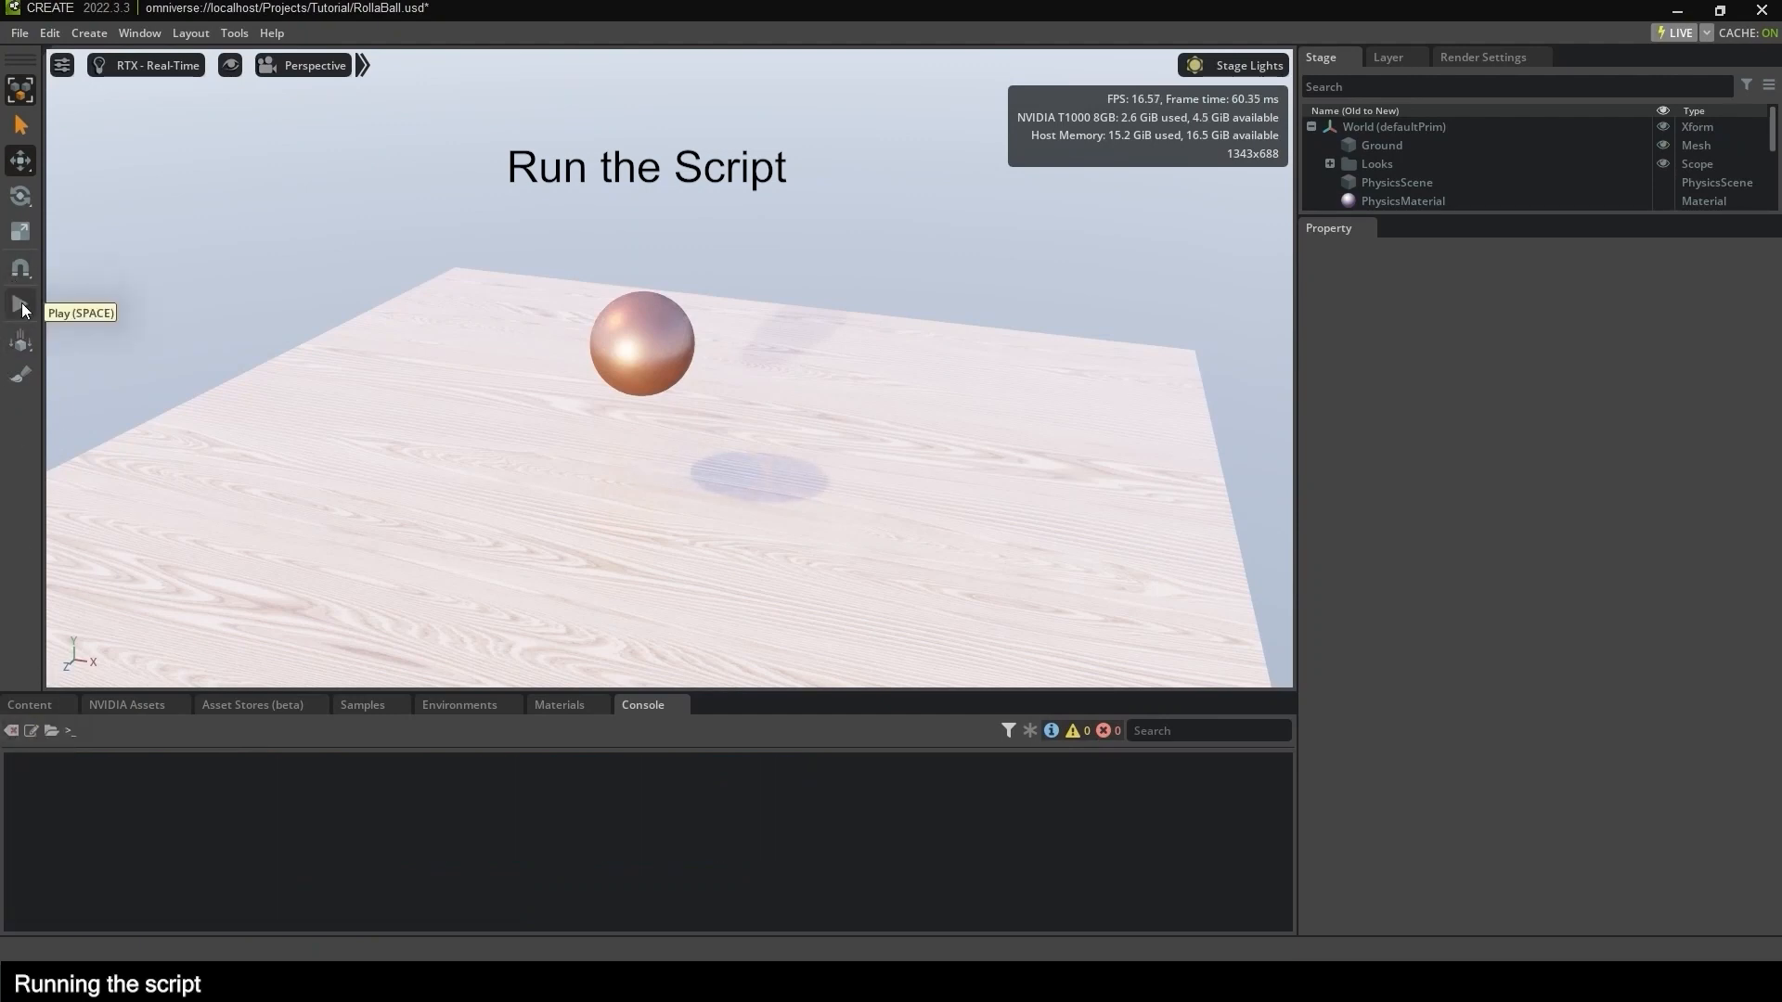
Run and pause the simulation, then enlarge the Console and examine the logged script messages.
{"action": "left_click", "coordinate": [21, 304]}
{"action": "left_click", "coordinate": [20, 303]}
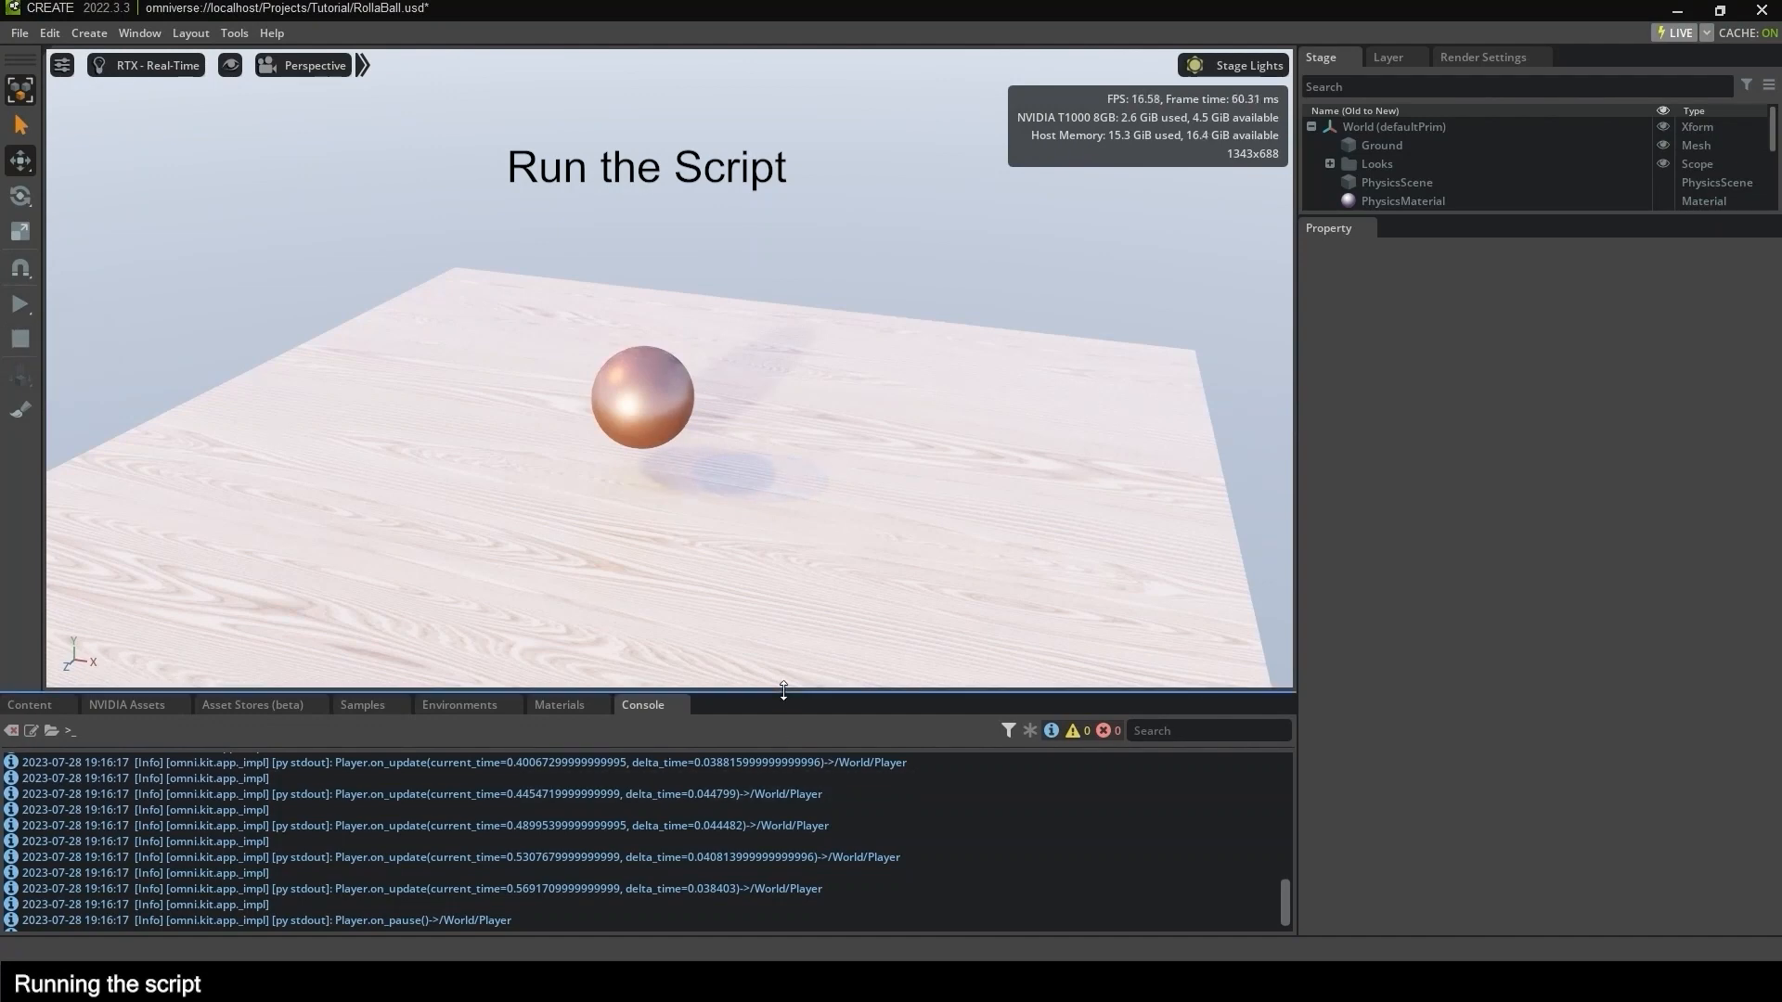
{"action": "left_click_drag", "start_coordinate": [784, 691], "coordinate": [784, 494]}
{"action": "scroll", "coordinate": [585, 731], "scroll_direction": "up", "scroll_amount": 10}
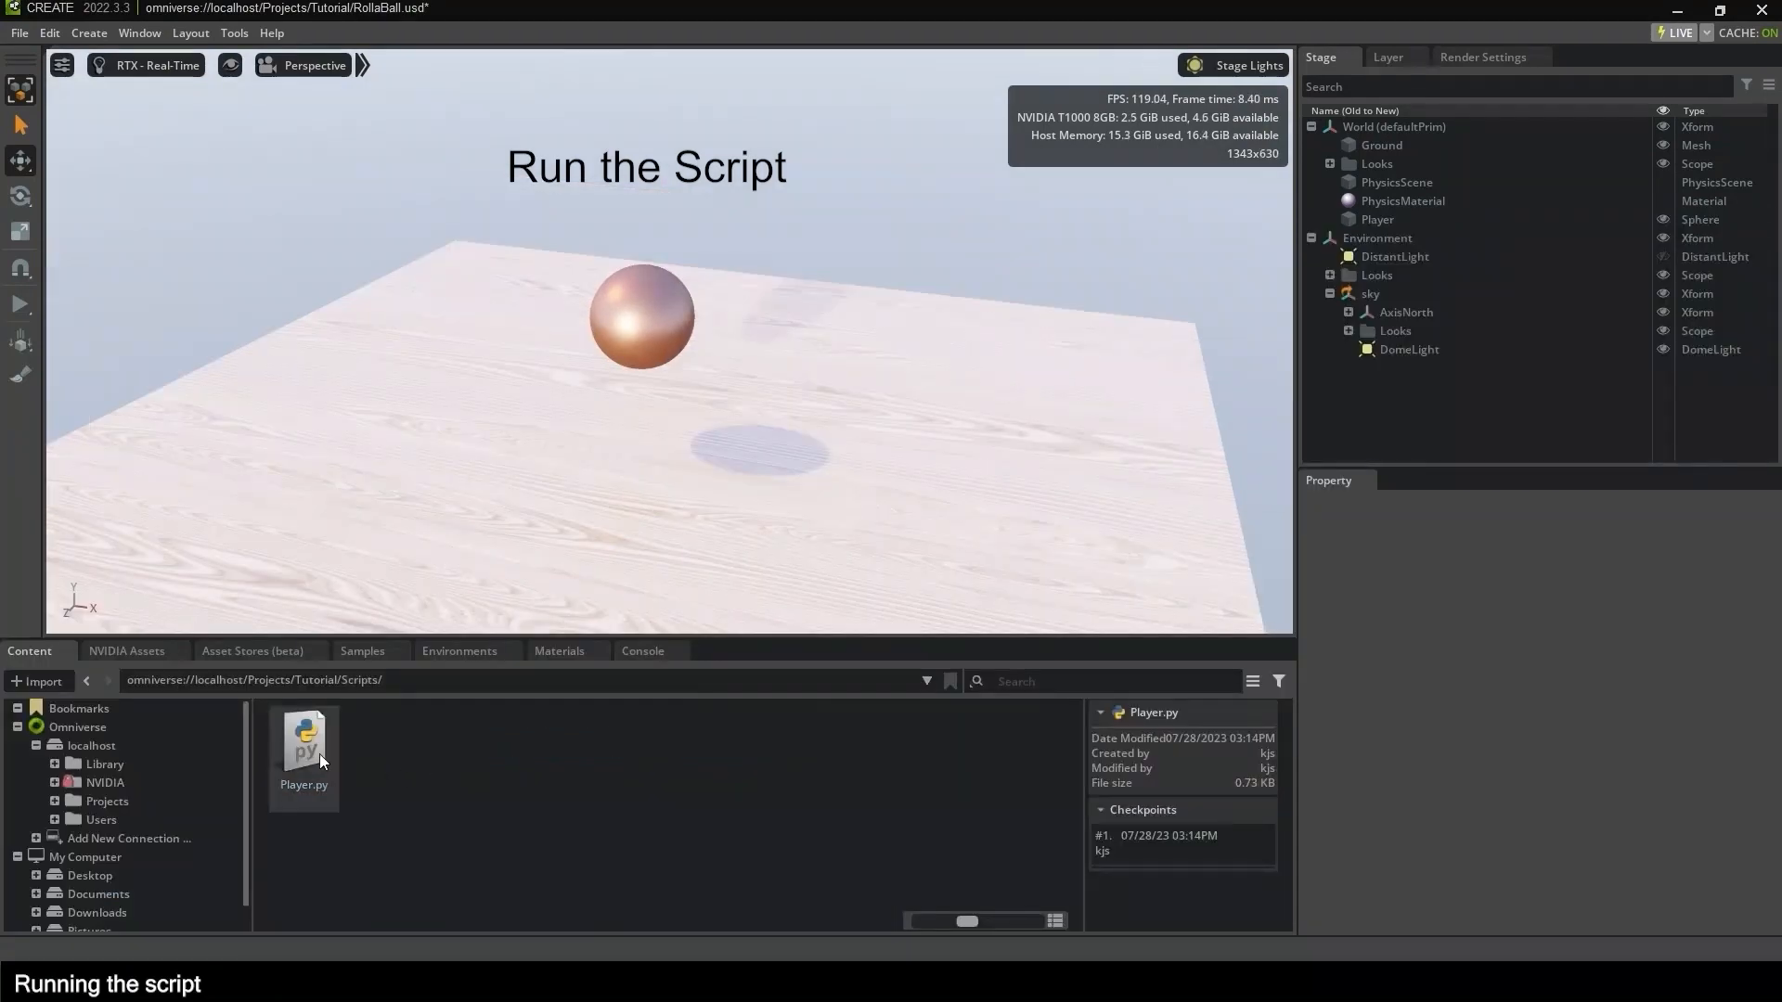
Open Player.py from the Scripts folder for editing and replace the print call in on_update with return.
{"action": "right_click", "coordinate": [312, 747]}
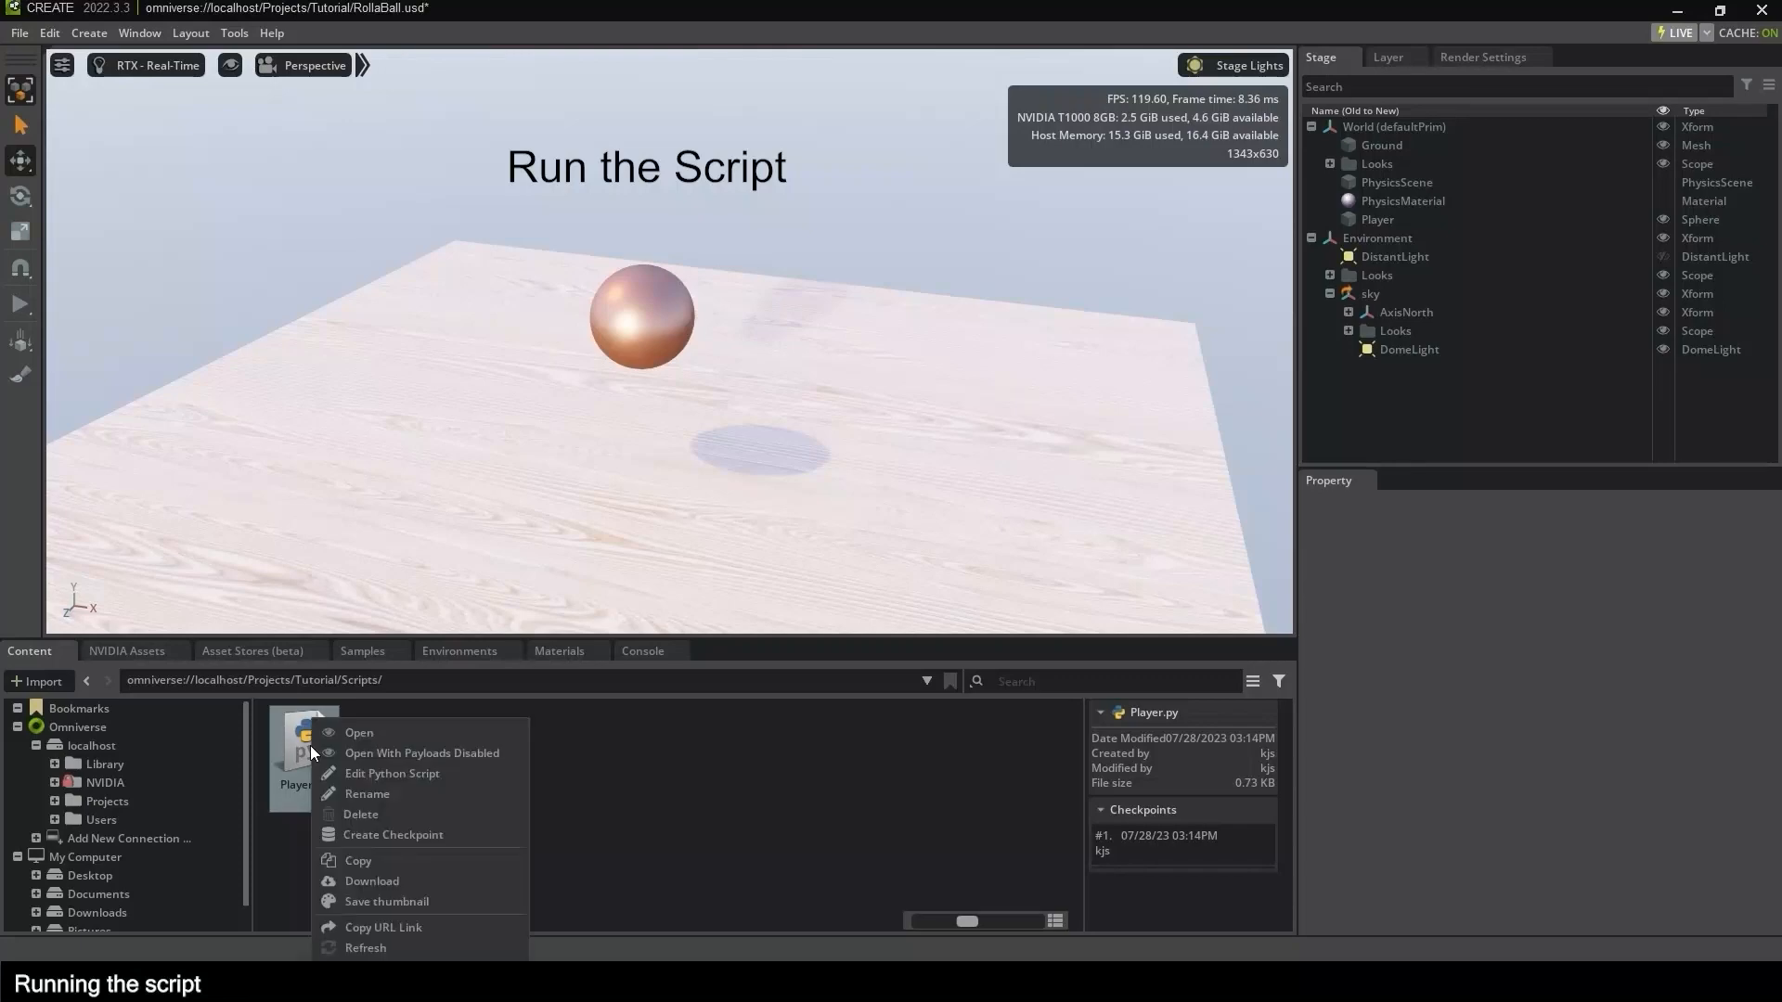
{"action": "left_click", "coordinate": [354, 766]}
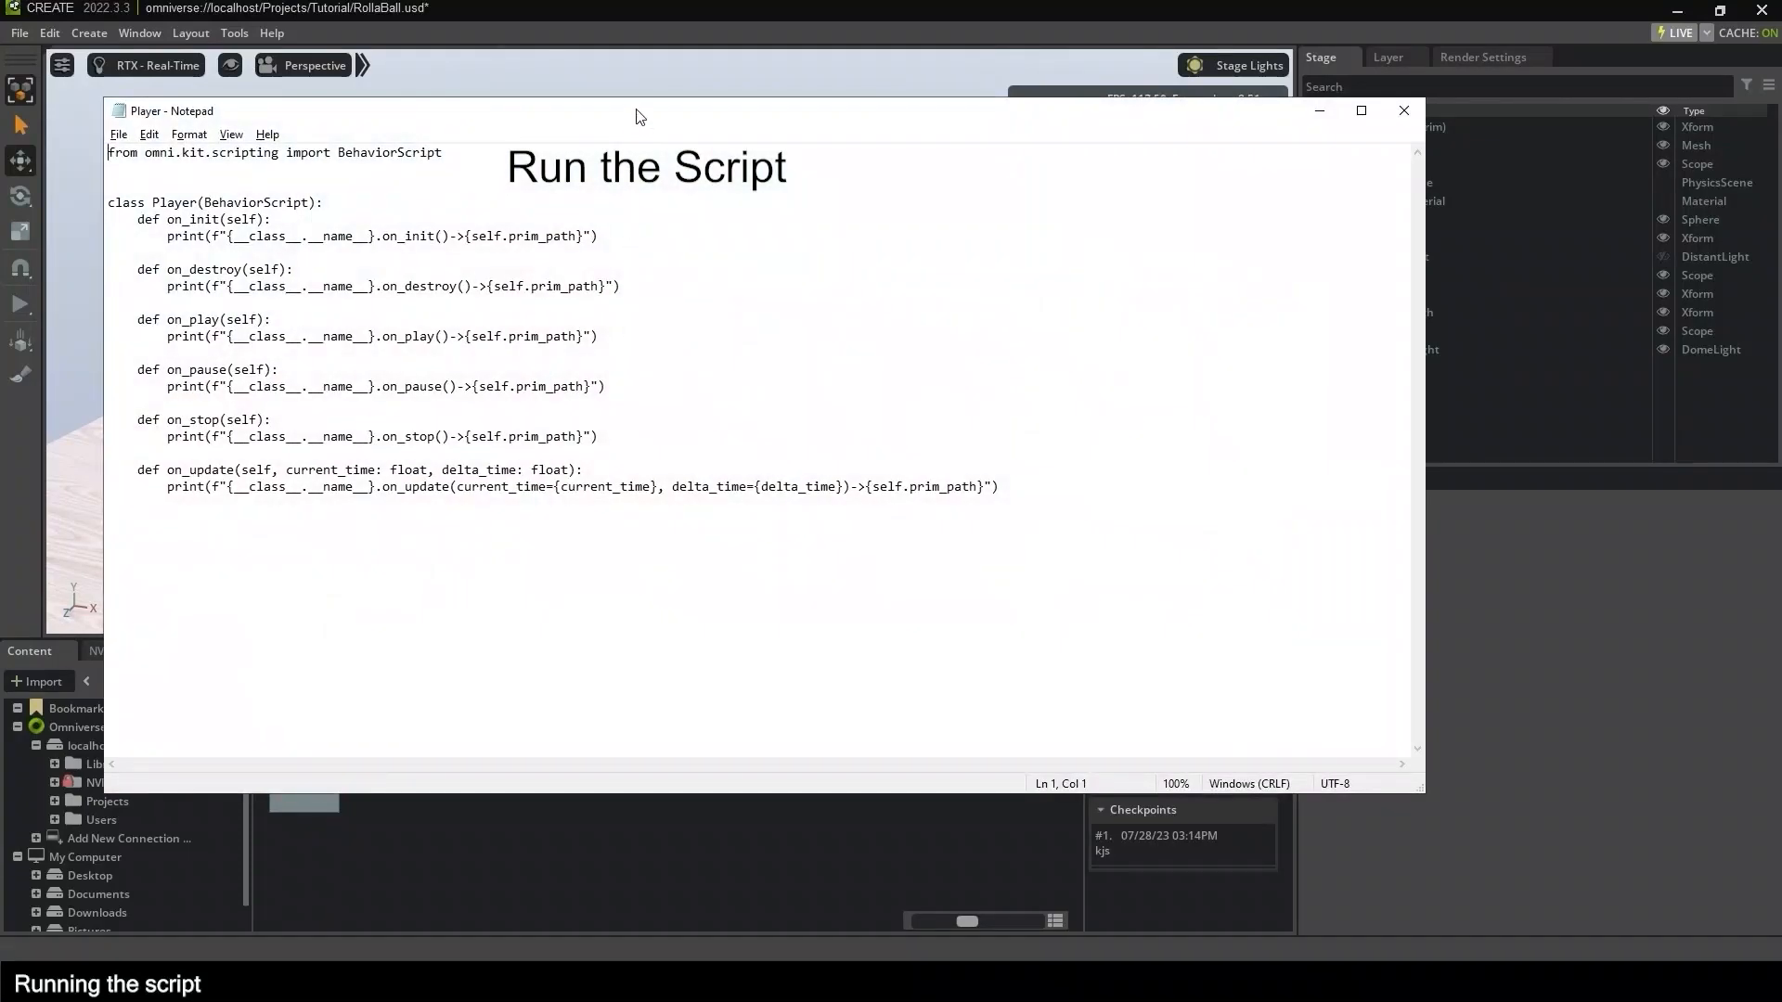
{"action": "left_click_drag", "start_coordinate": [640, 116], "coordinate": [814, 192]}
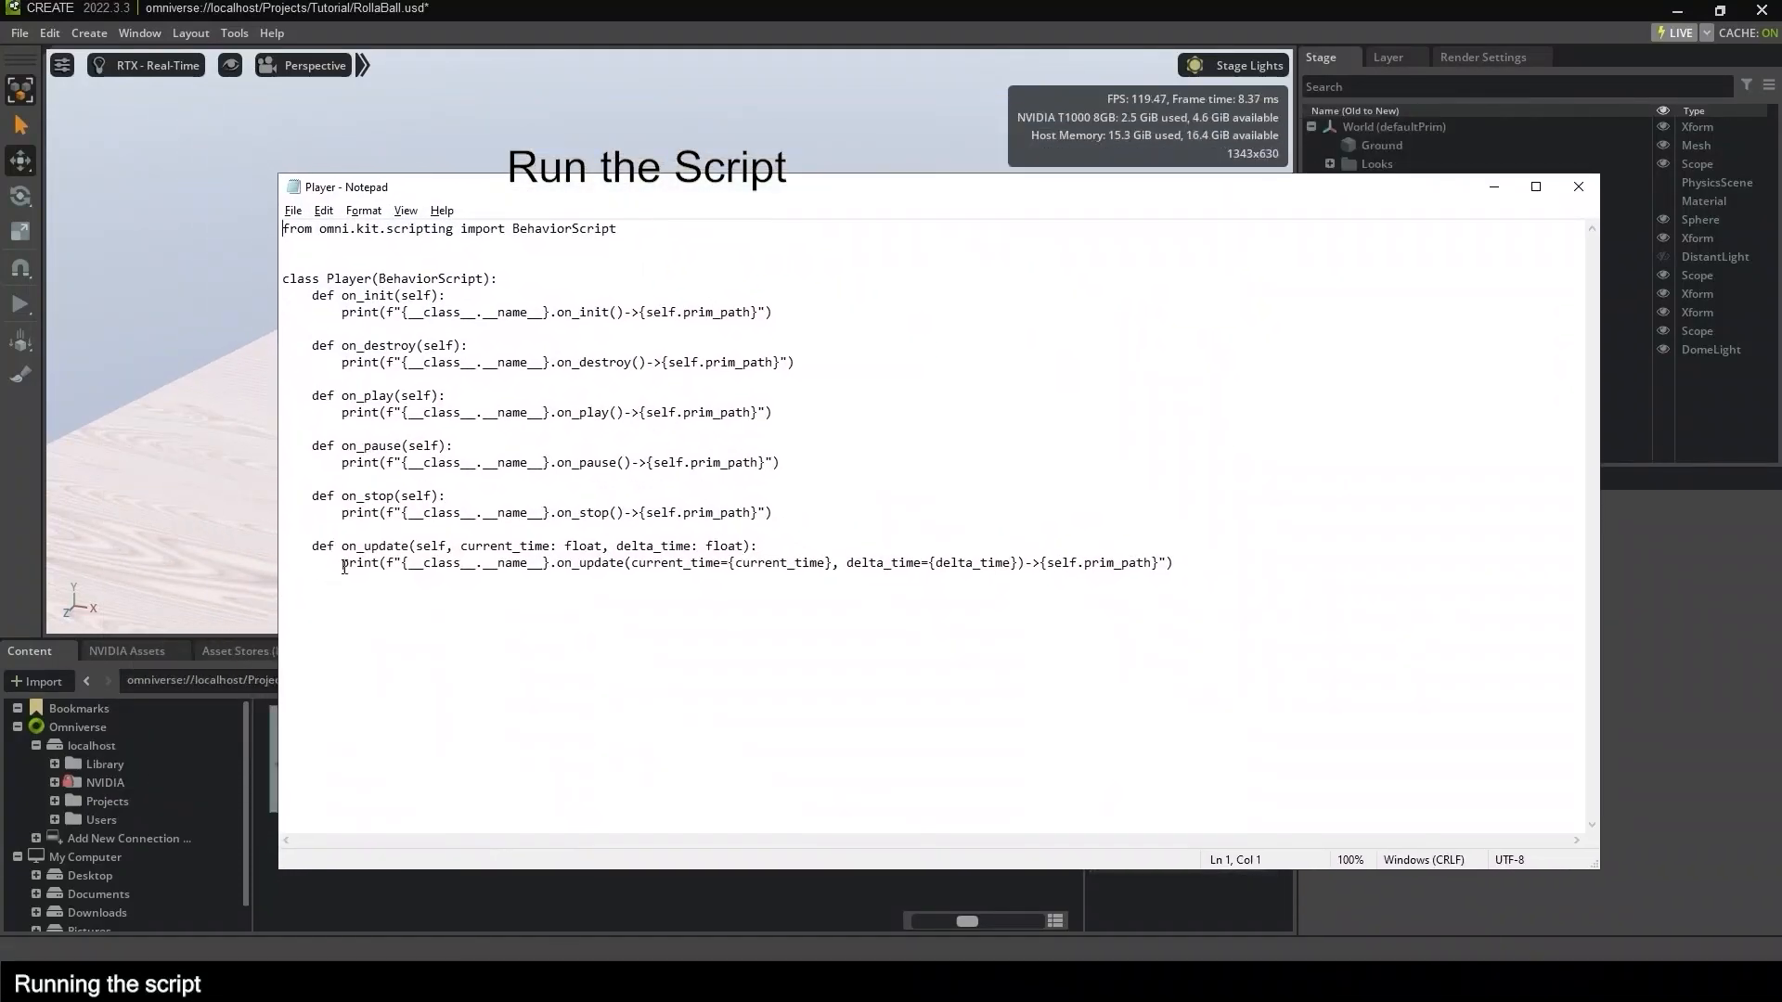
{"action": "left_click", "coordinate": [342, 564]}
{"action": "left_click", "coordinate": [1209, 560], "text": "shift"}
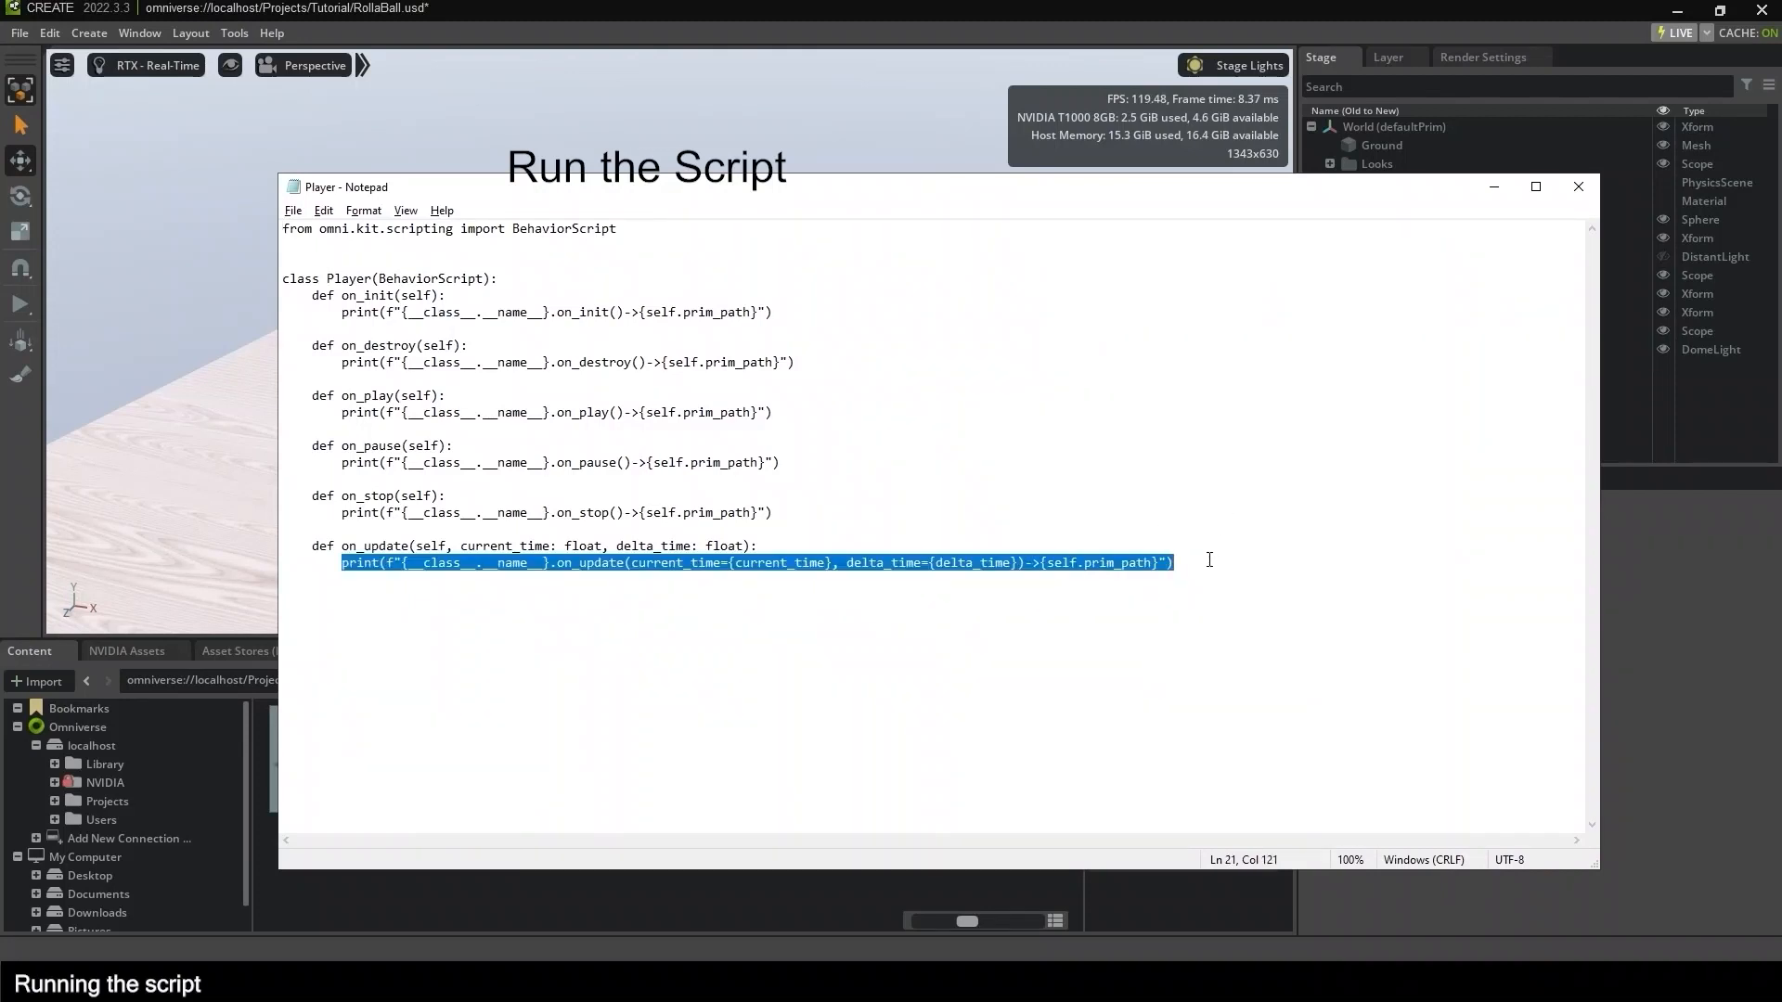
{"action": "key", "text": "Delete"}
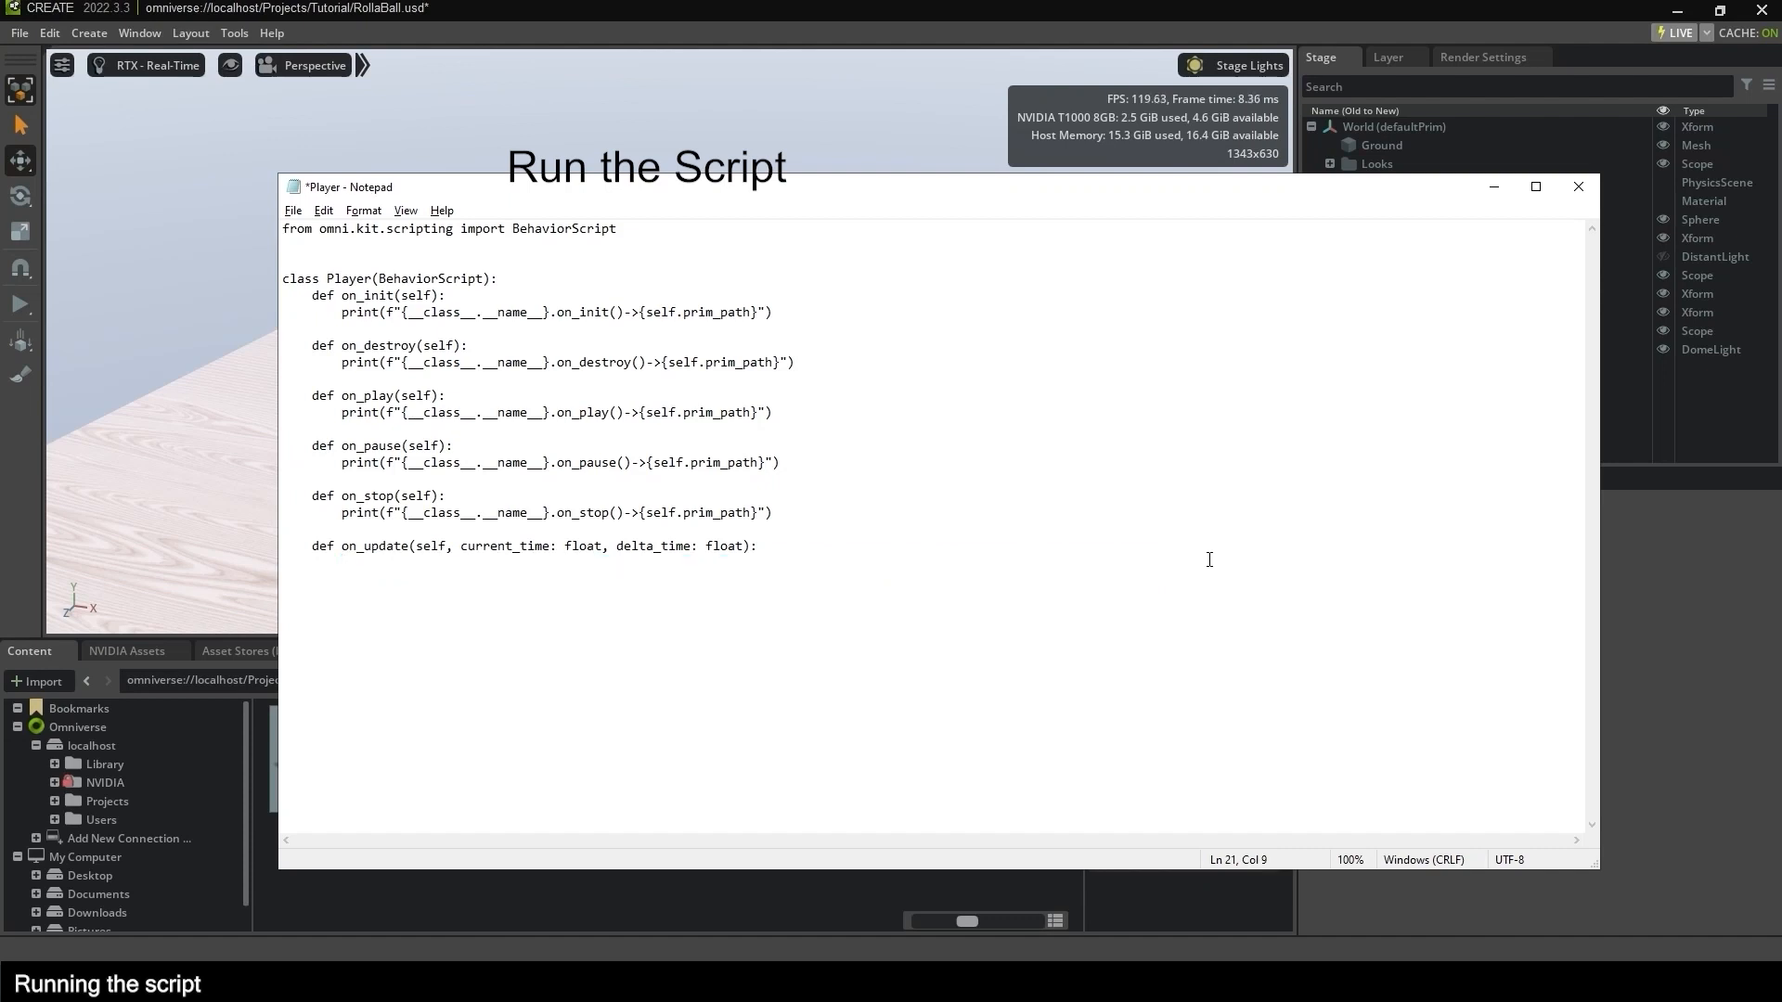
{"action": "type", "text": "return"}
Add print("Hello") as a second line of the on_init method and save the script.
{"action": "left_click", "coordinate": [826, 322]}
{"action": "key", "text": "Return"}
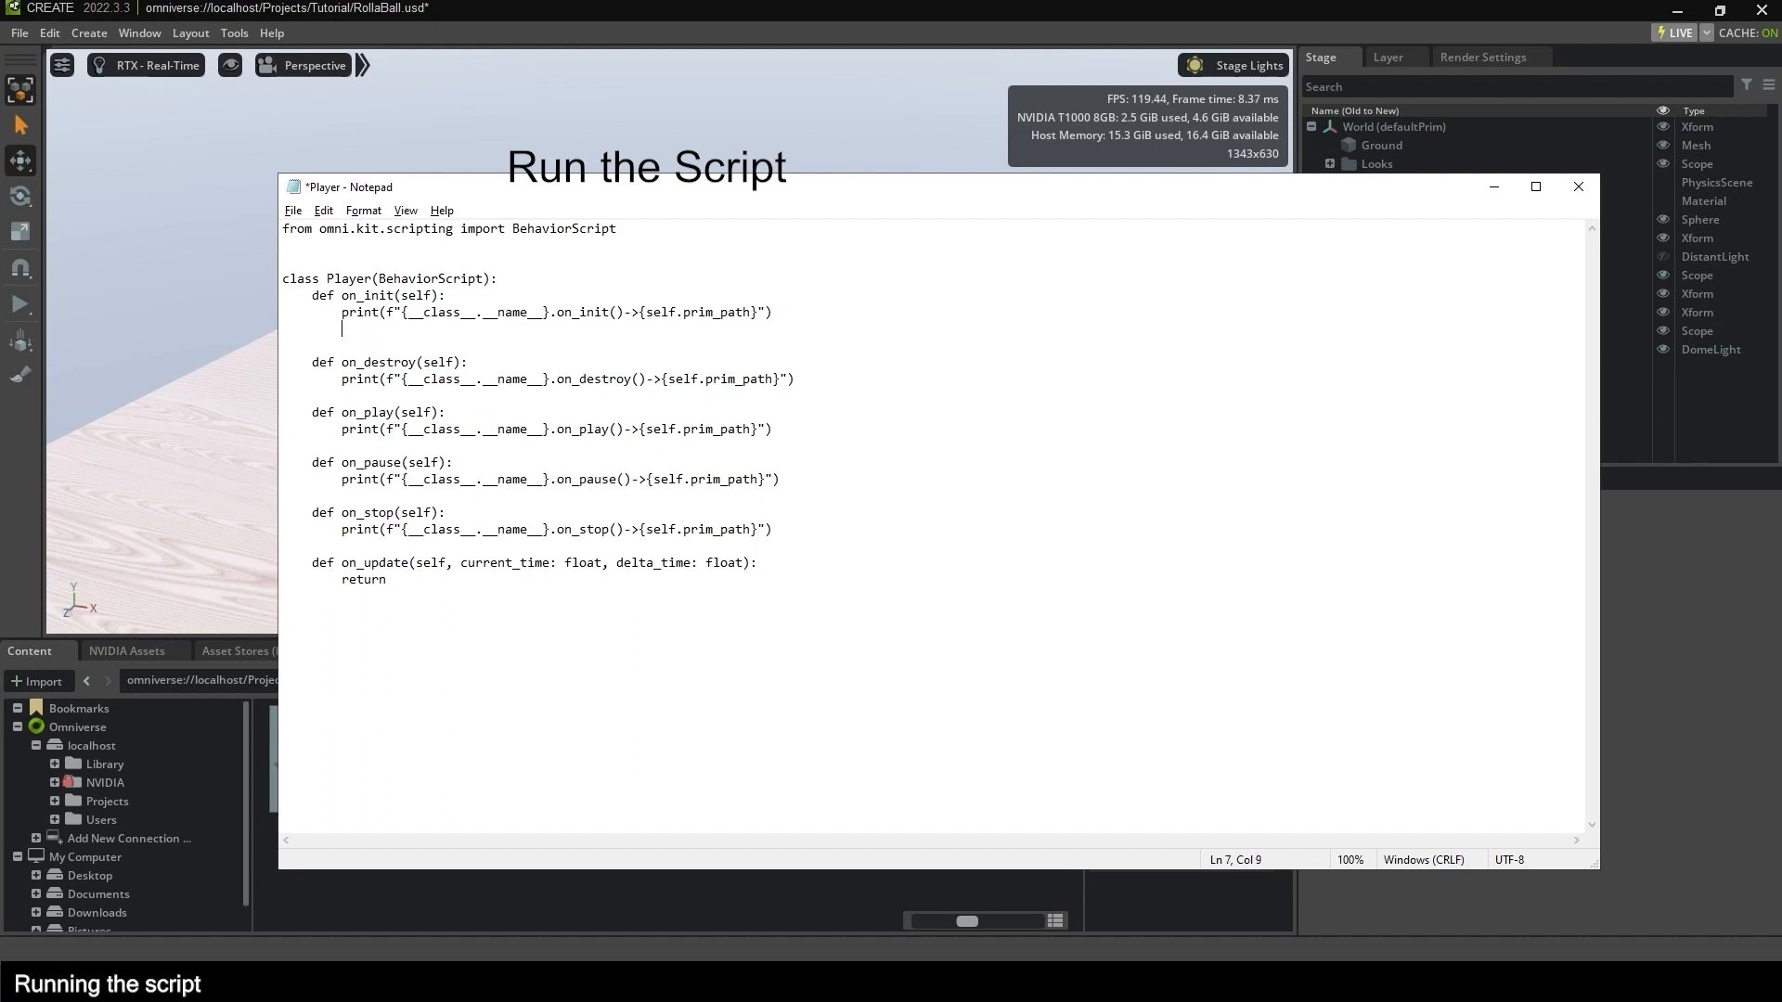
{"action": "type", "text": "print(\"Hello\""}
{"action": "key", "text": "ctrl+s"}
Switch back to Create and check the Console output while running and stopping the simulation with the edited script.
{"action": "key", "text": "alt+Tab"}
{"action": "left_click", "coordinate": [642, 651]}
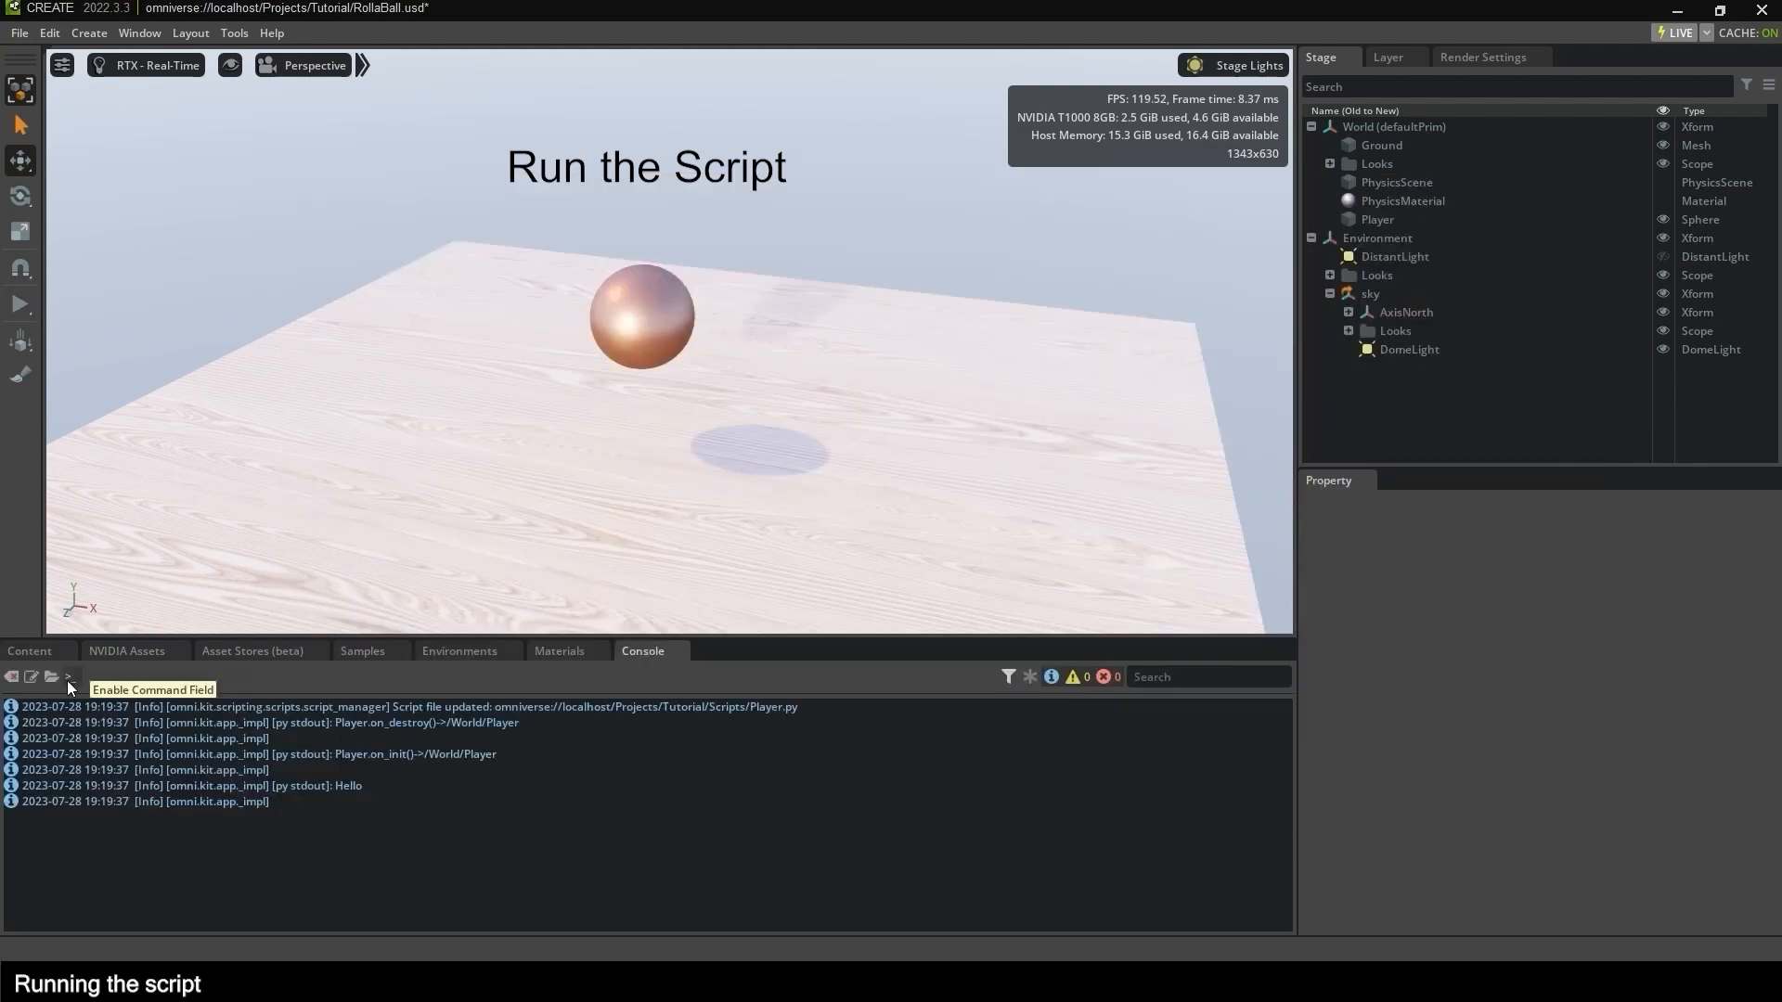
{"action": "left_click", "coordinate": [21, 304]}
{"action": "left_click", "coordinate": [20, 336]}
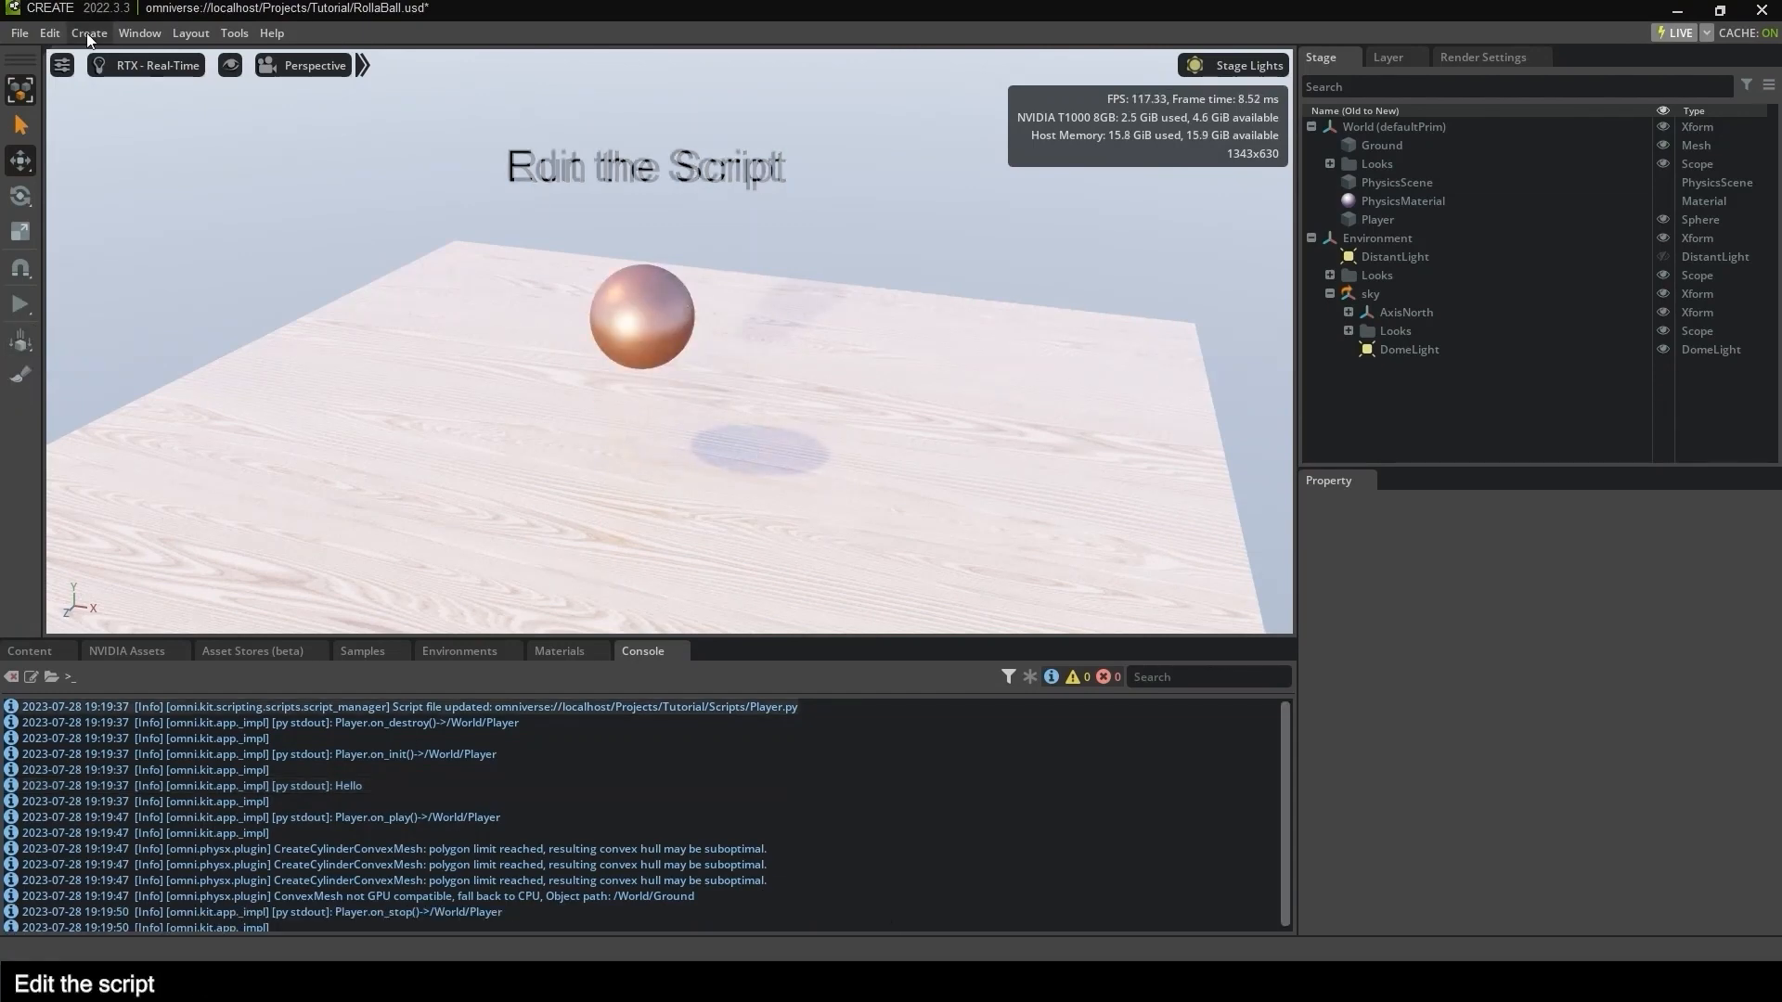
Open Player.py from localhost/Projects/Tutorial/Scripts in the Script Editor, and reposition and resize the editor window.
{"action": "left_click", "coordinate": [137, 32]}
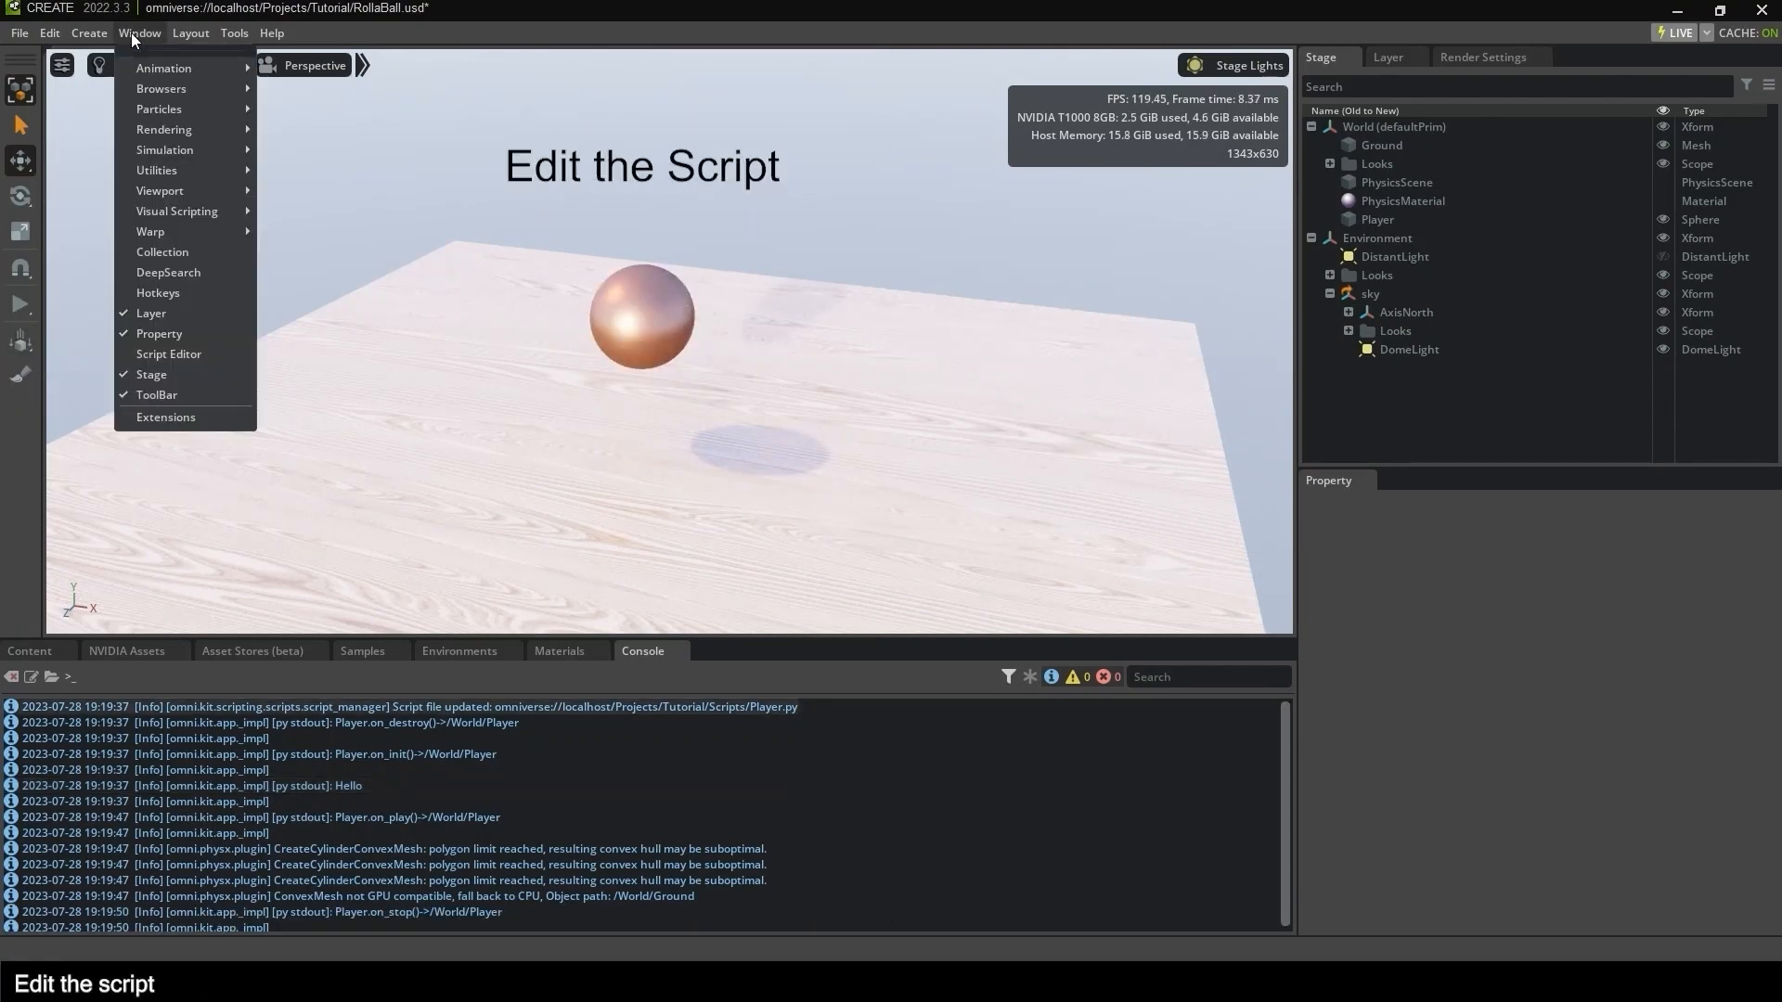
{"action": "left_click", "coordinate": [171, 353]}
{"action": "left_click", "coordinate": [828, 261]}
{"action": "left_click", "coordinate": [838, 289]}
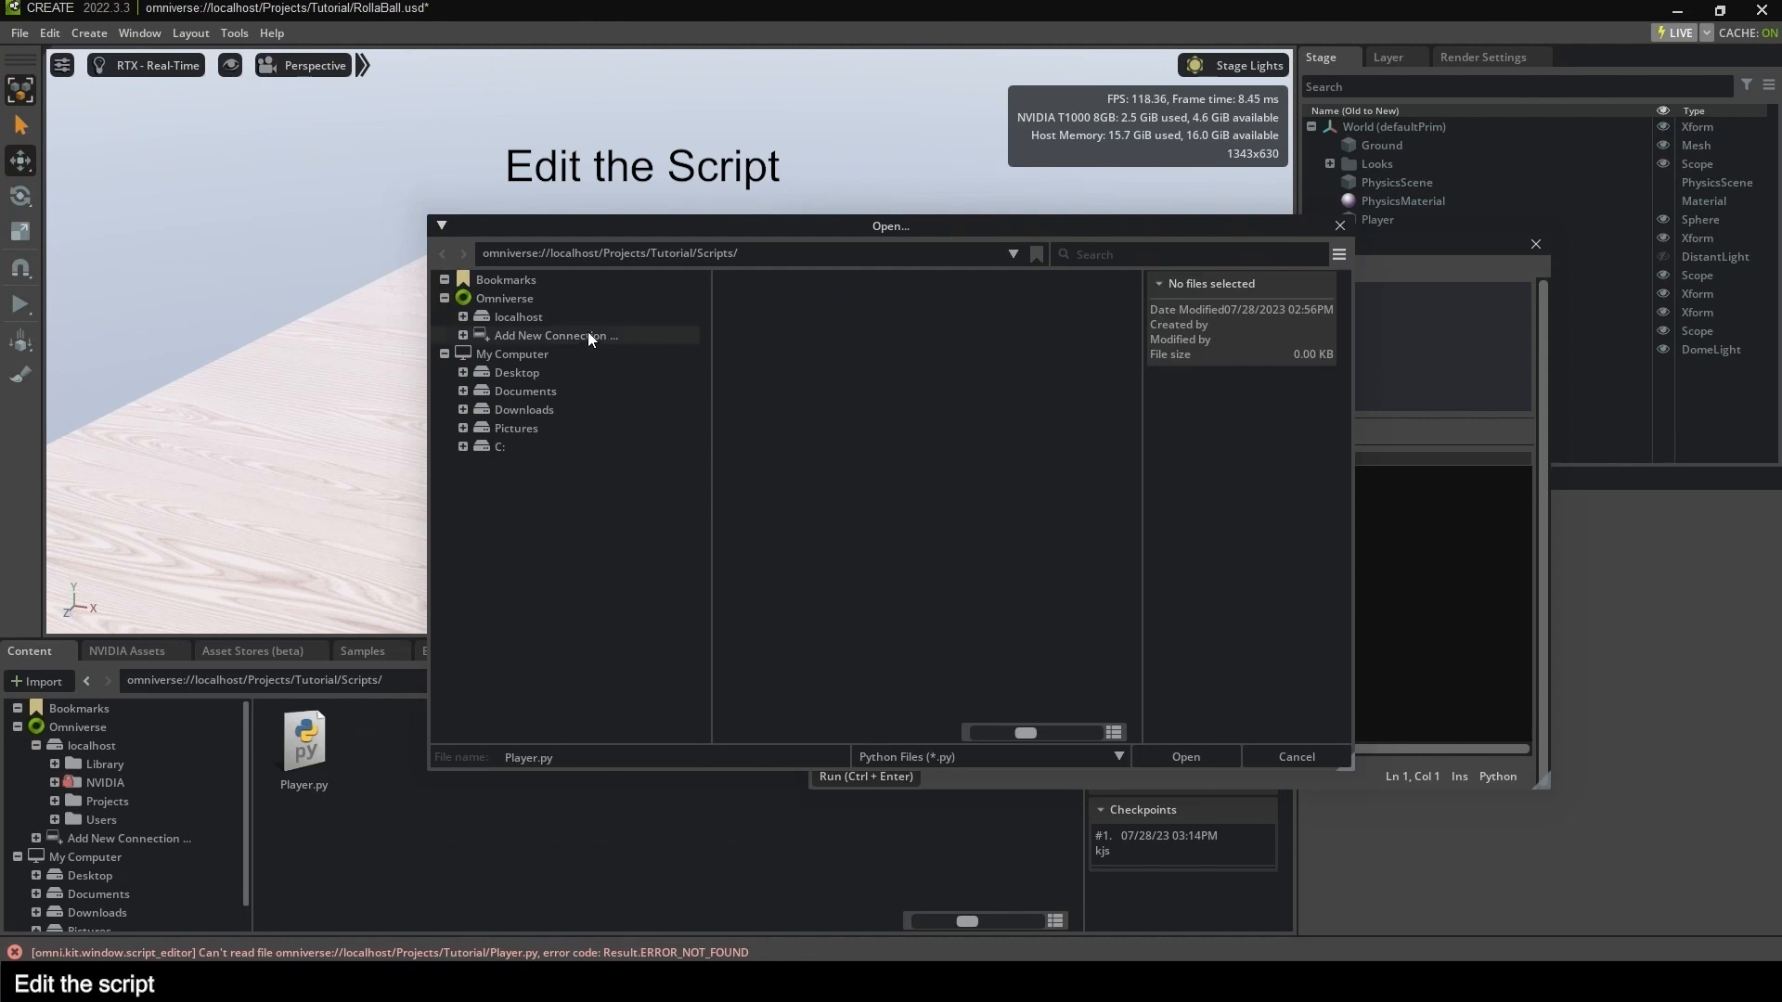
{"action": "left_click", "coordinate": [535, 319]}
{"action": "double_click", "coordinate": [939, 315]}
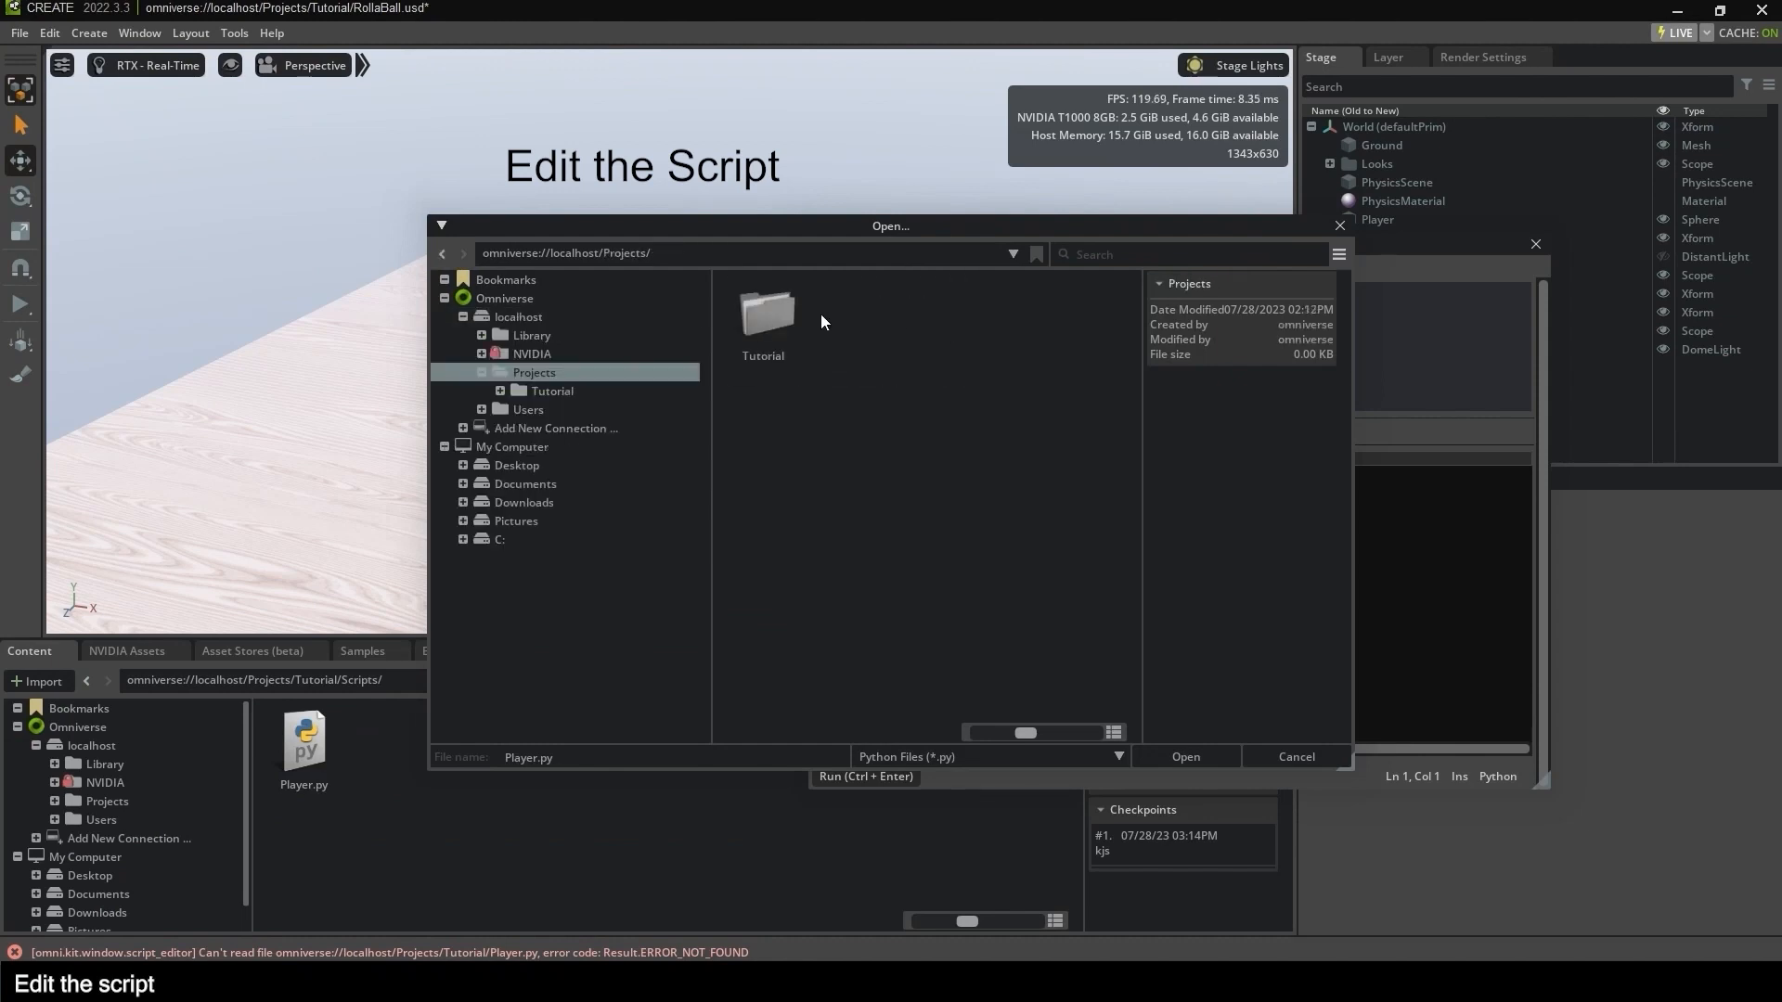
{"action": "double_click", "coordinate": [744, 316]}
{"action": "double_click", "coordinate": [756, 315]}
{"action": "left_click", "coordinate": [756, 316]}
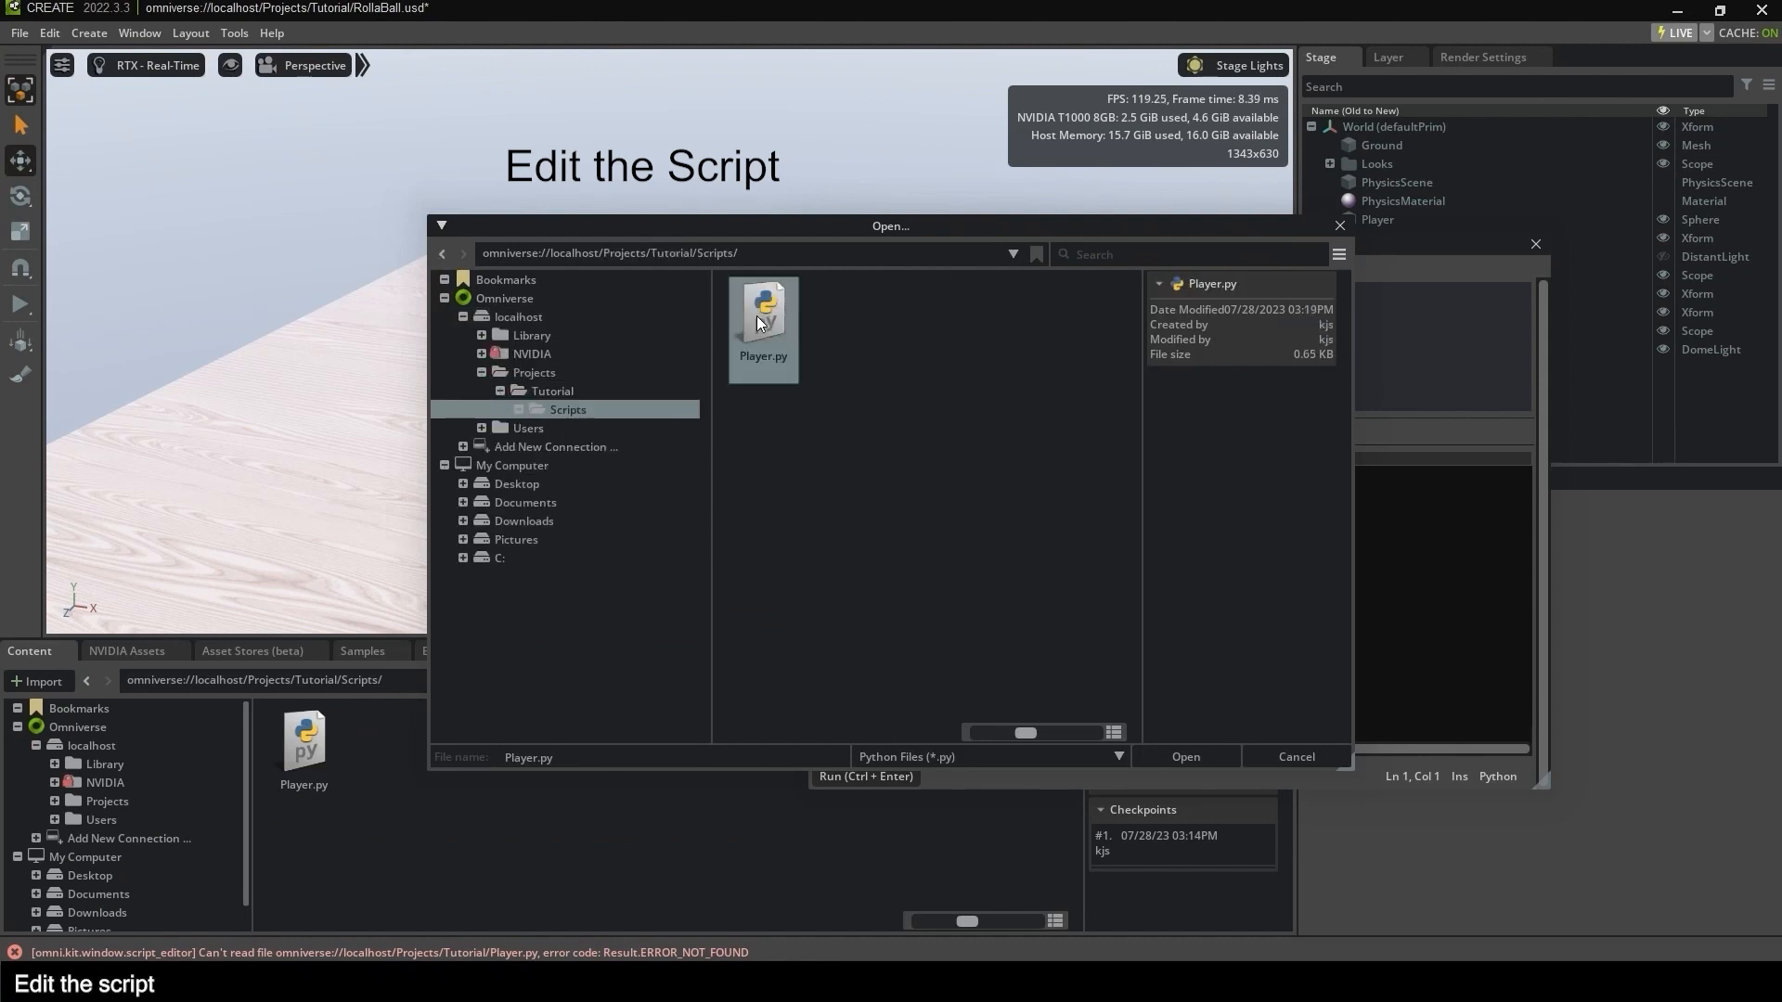
{"action": "left_click", "coordinate": [1200, 756]}
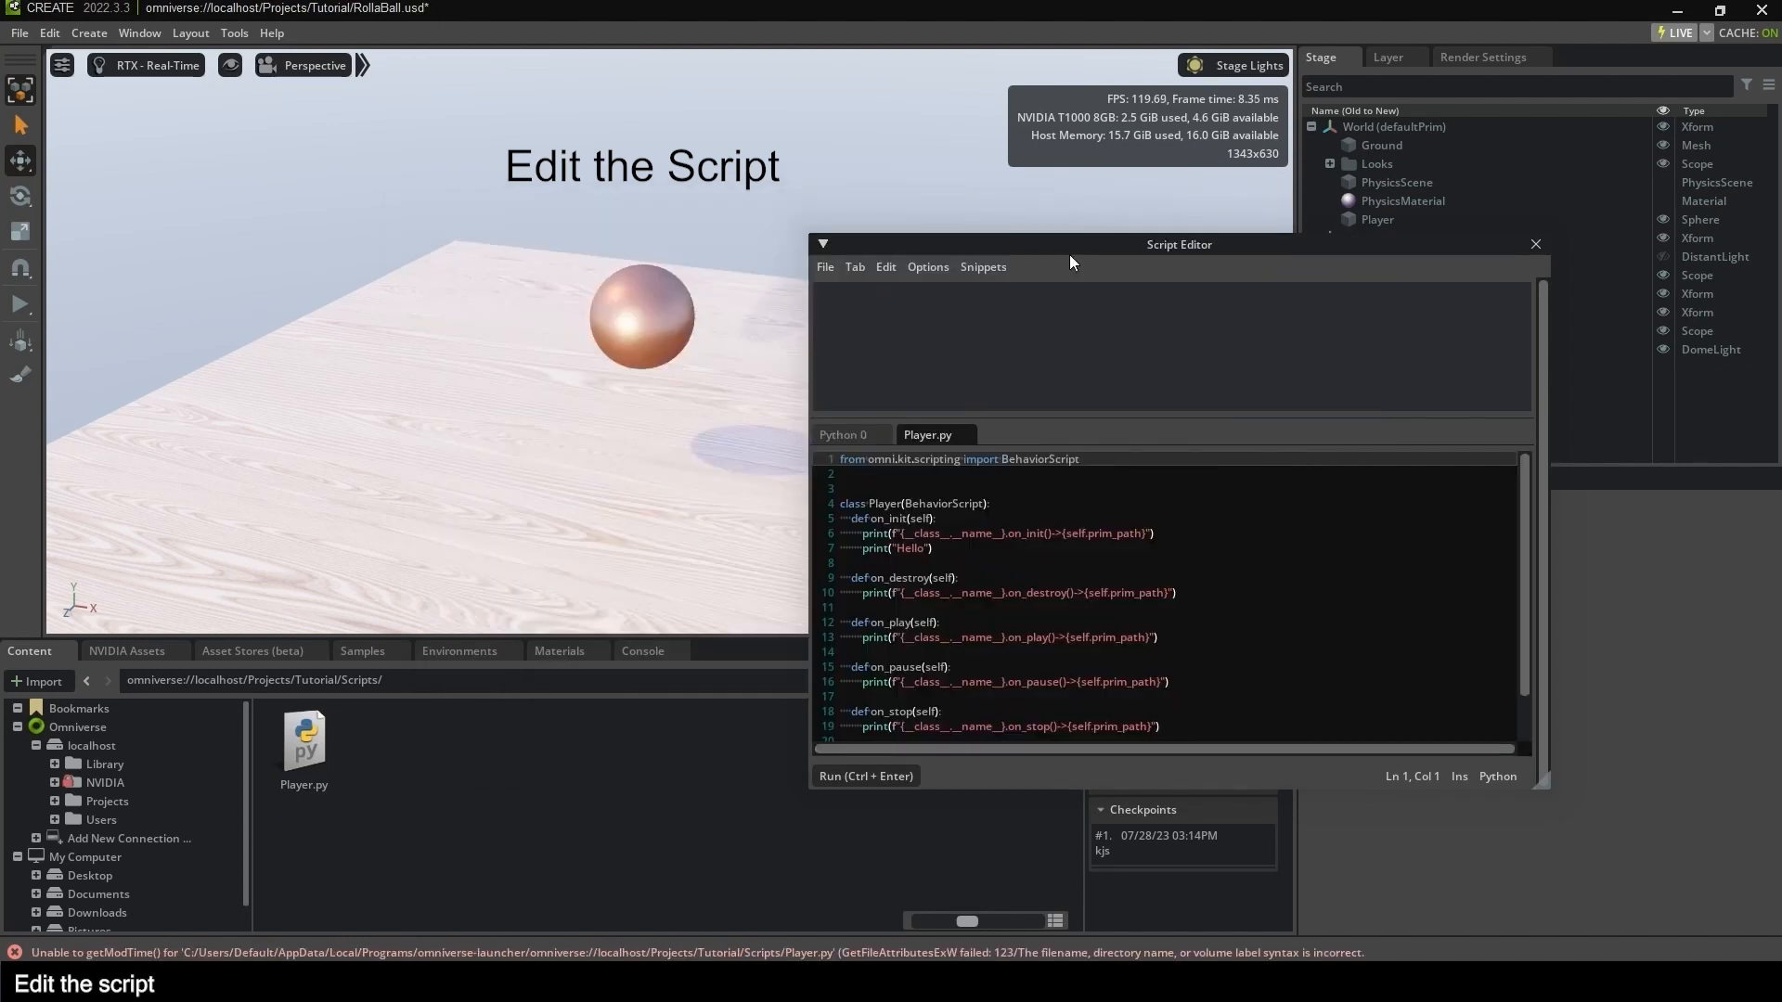
{"action": "left_click_drag", "start_coordinate": [1055, 243], "coordinate": [1021, 186]}
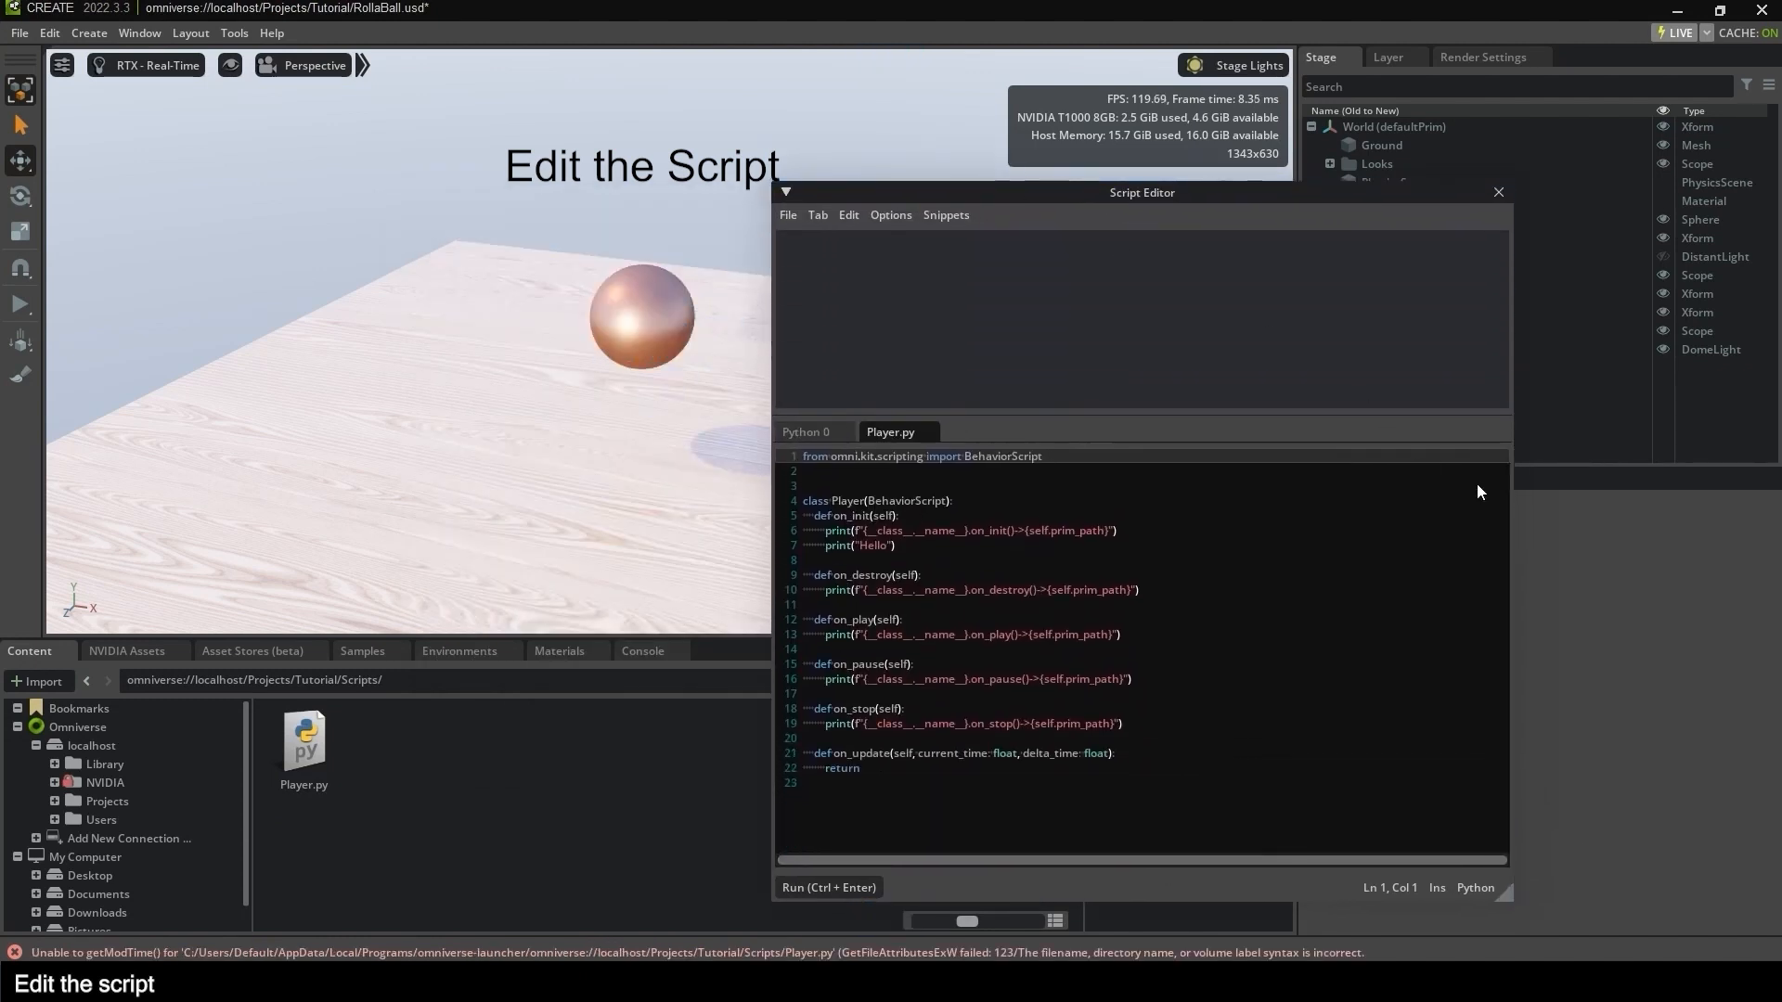
{"action": "left_click_drag", "start_coordinate": [1513, 496], "coordinate": [1288, 506]}
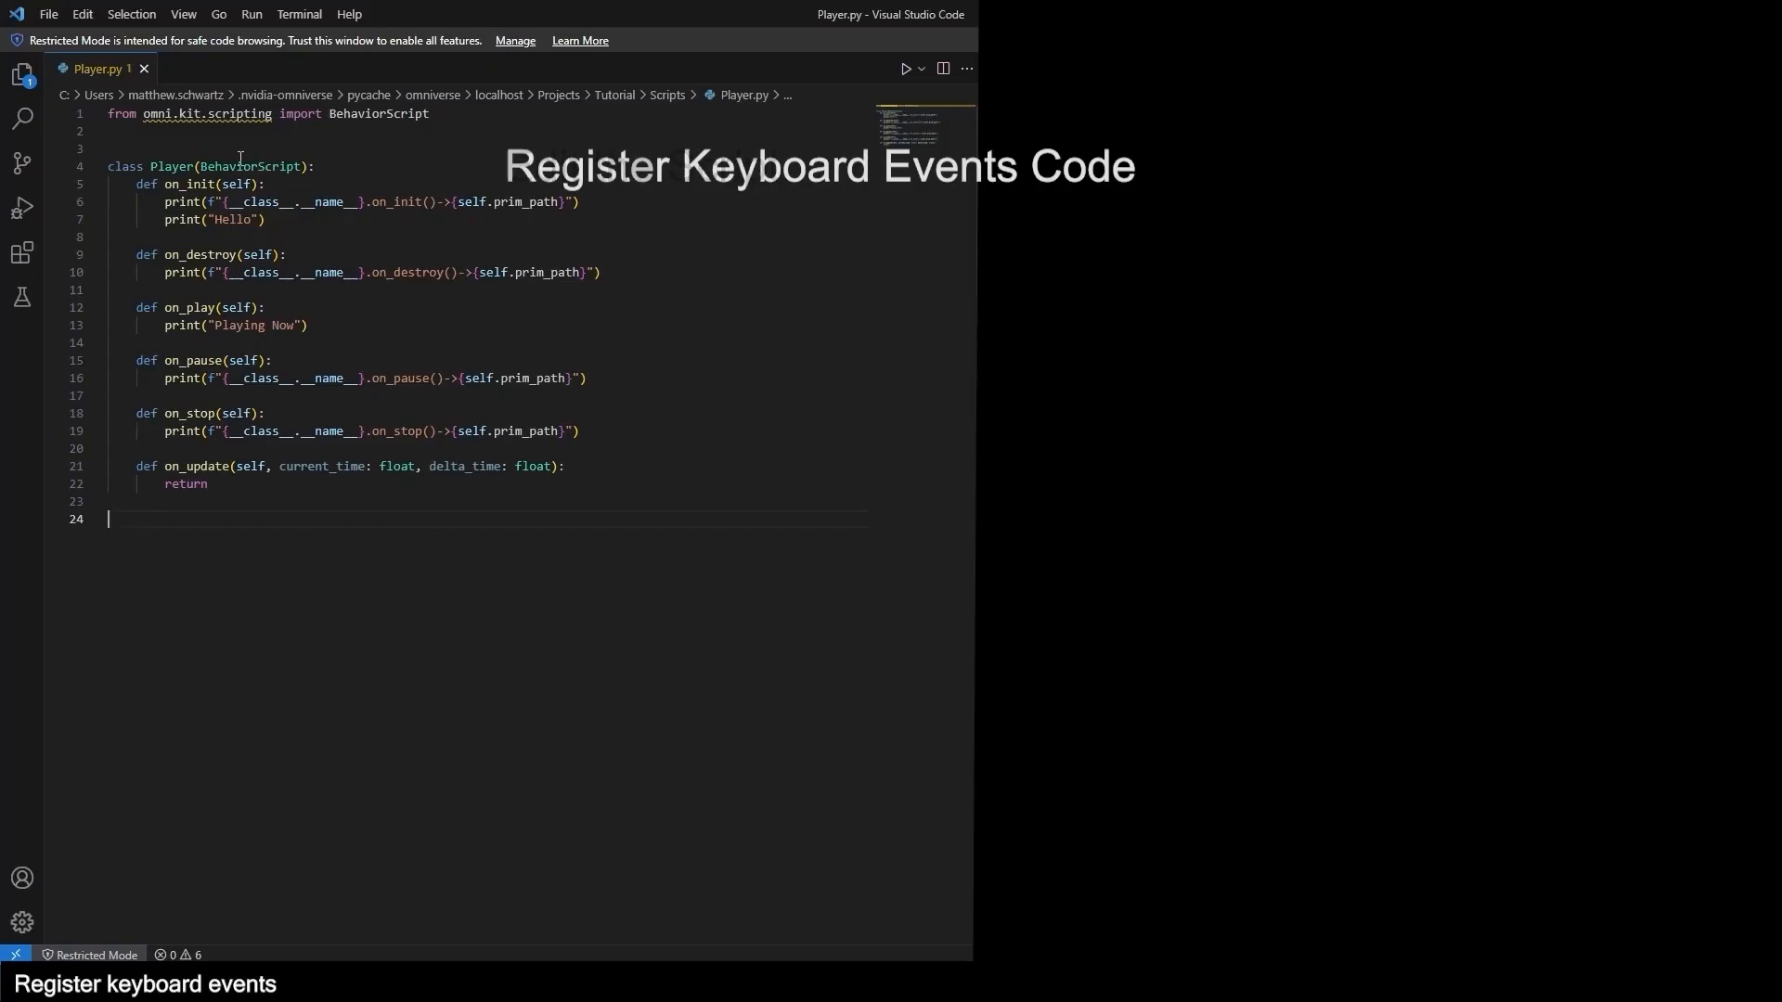
In Visual Studio Code, insert the docstring '''Detecting Keyboard Events''' at the very start of Player.py, above the BehaviorScript import.
{"action": "left_click", "coordinate": [162, 146]}
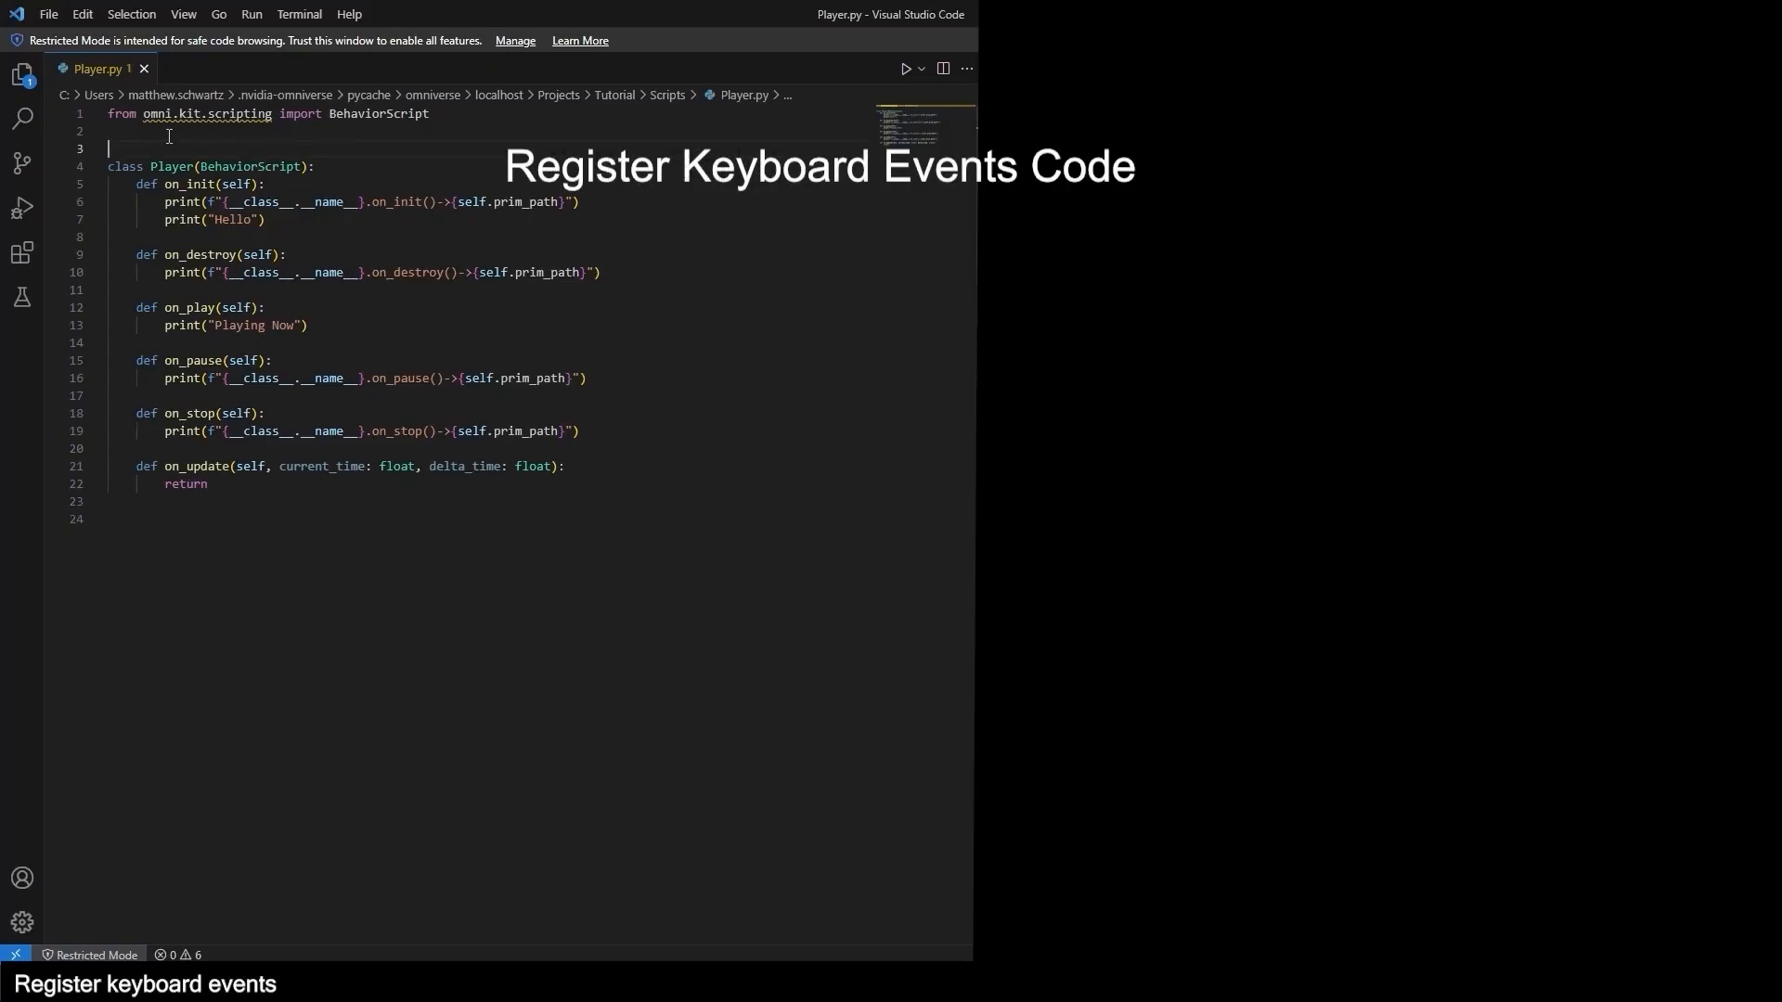
{"action": "left_click", "coordinate": [113, 115]}
{"action": "key", "text": "Return"}
{"action": "key", "text": "Return"}
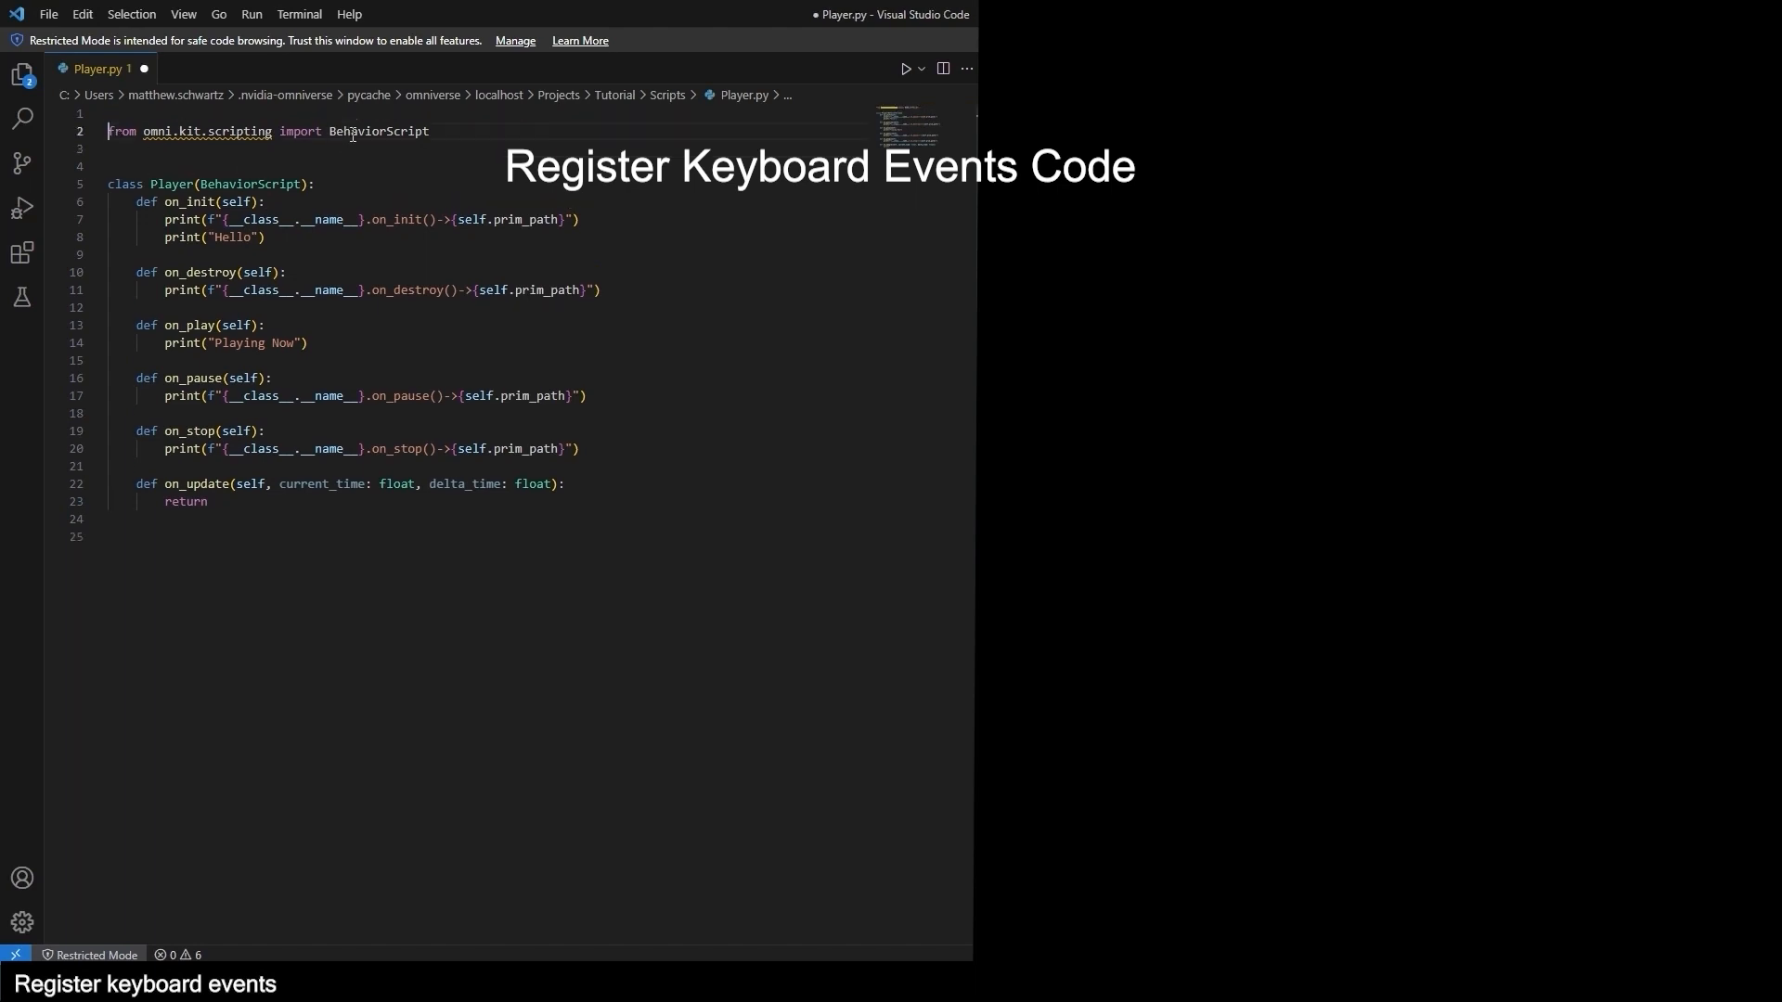
{"action": "key", "text": "Up"}
{"action": "key", "text": "Up"}
{"action": "type", "text": "'''"}
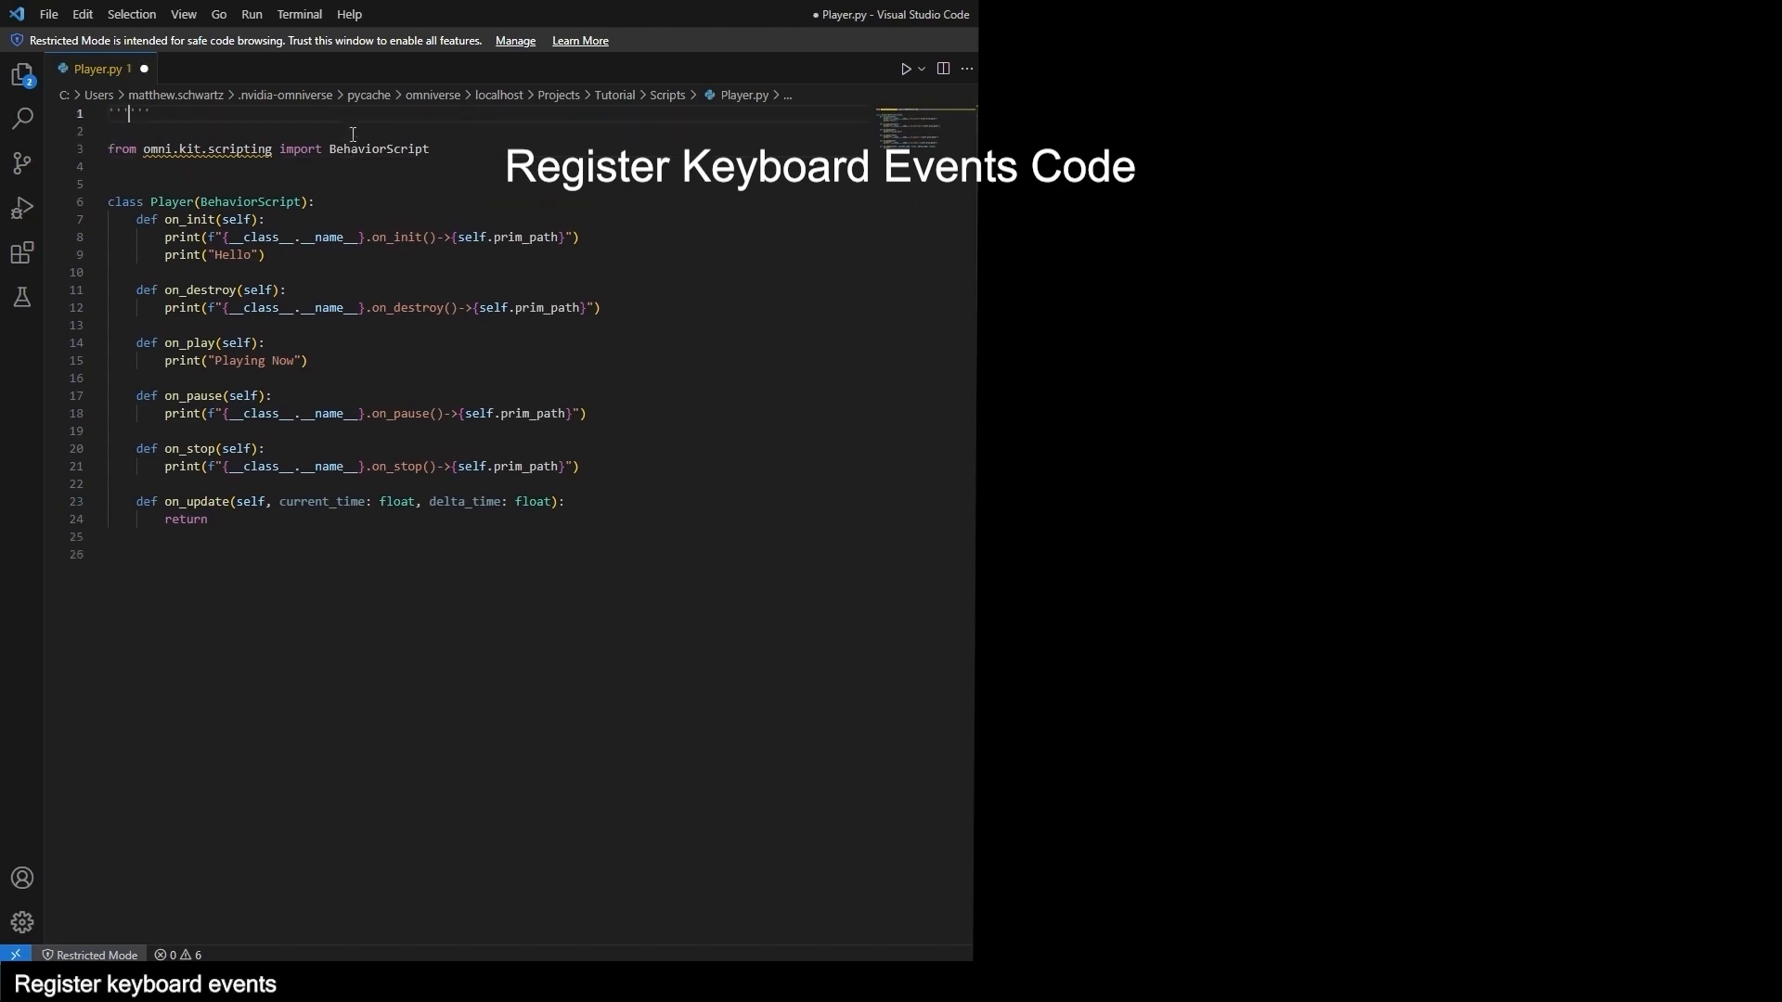
{"action": "type", "text": "Detecting Keyboard Events"}
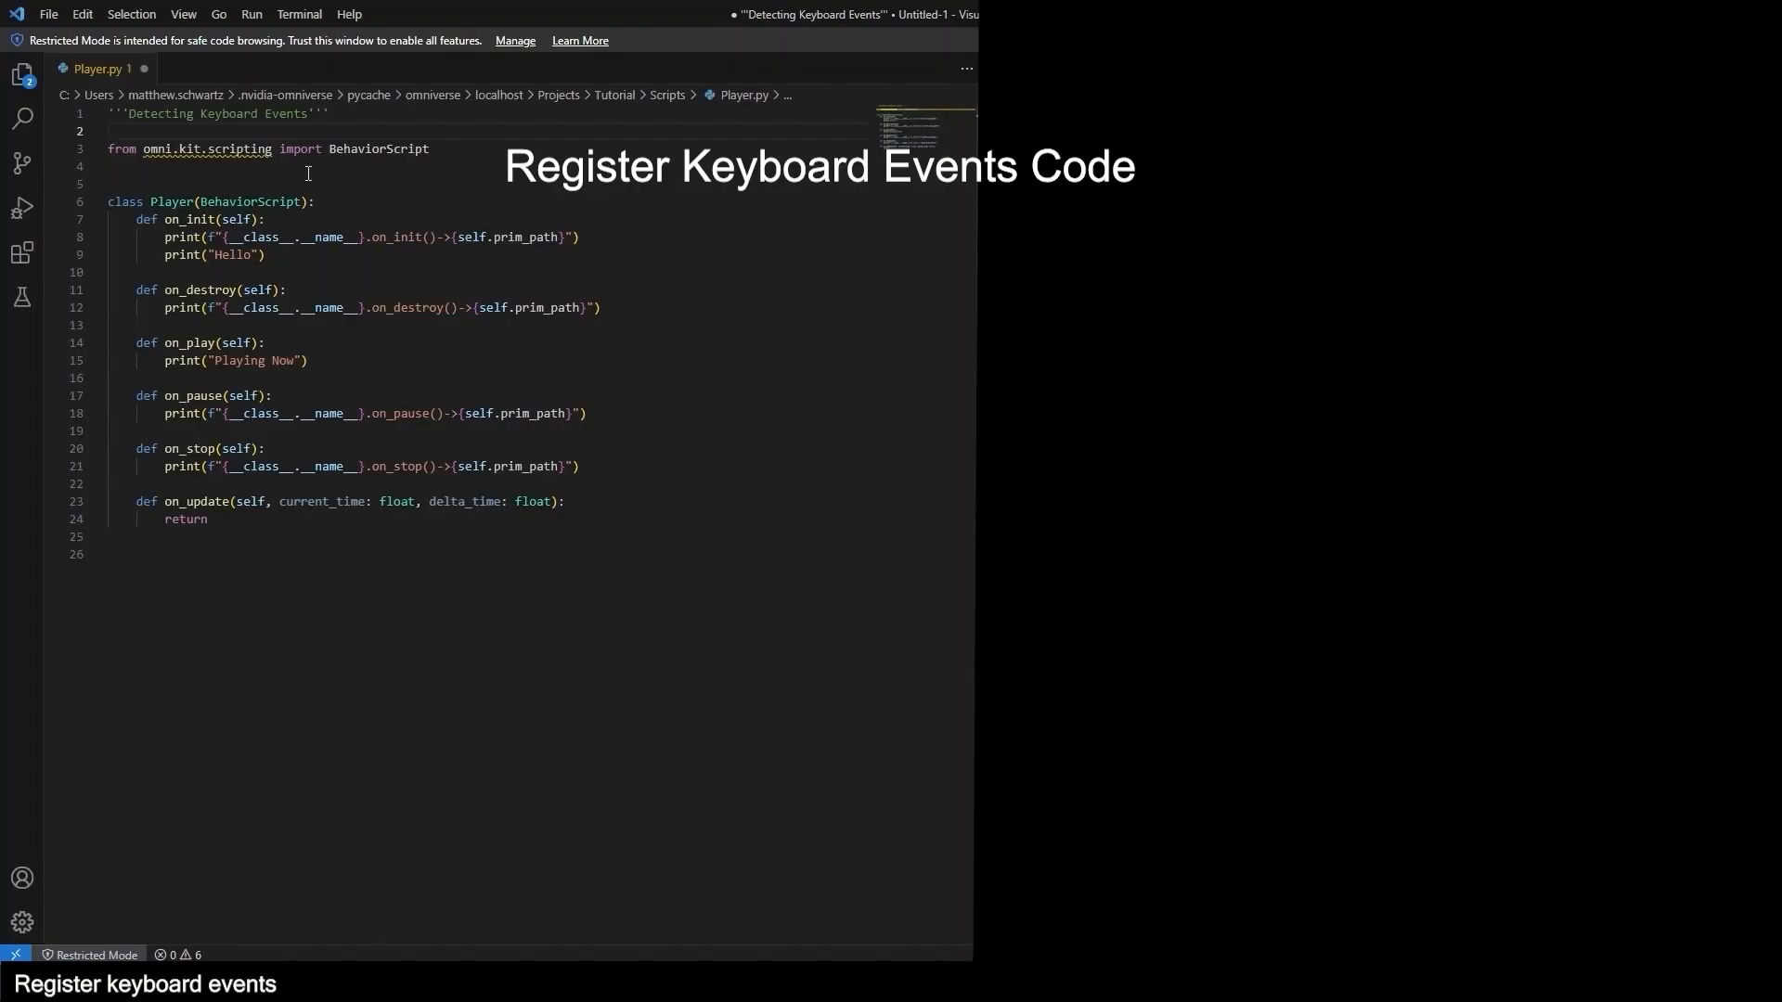
Below the BehaviorScript import, import omni.appwindow and carb, plus KeyboardEventType and KeyboardInput from carb.input.
{"action": "left_click", "coordinate": [307, 171]}
{"action": "type", "text": "import omni.appwindow"}
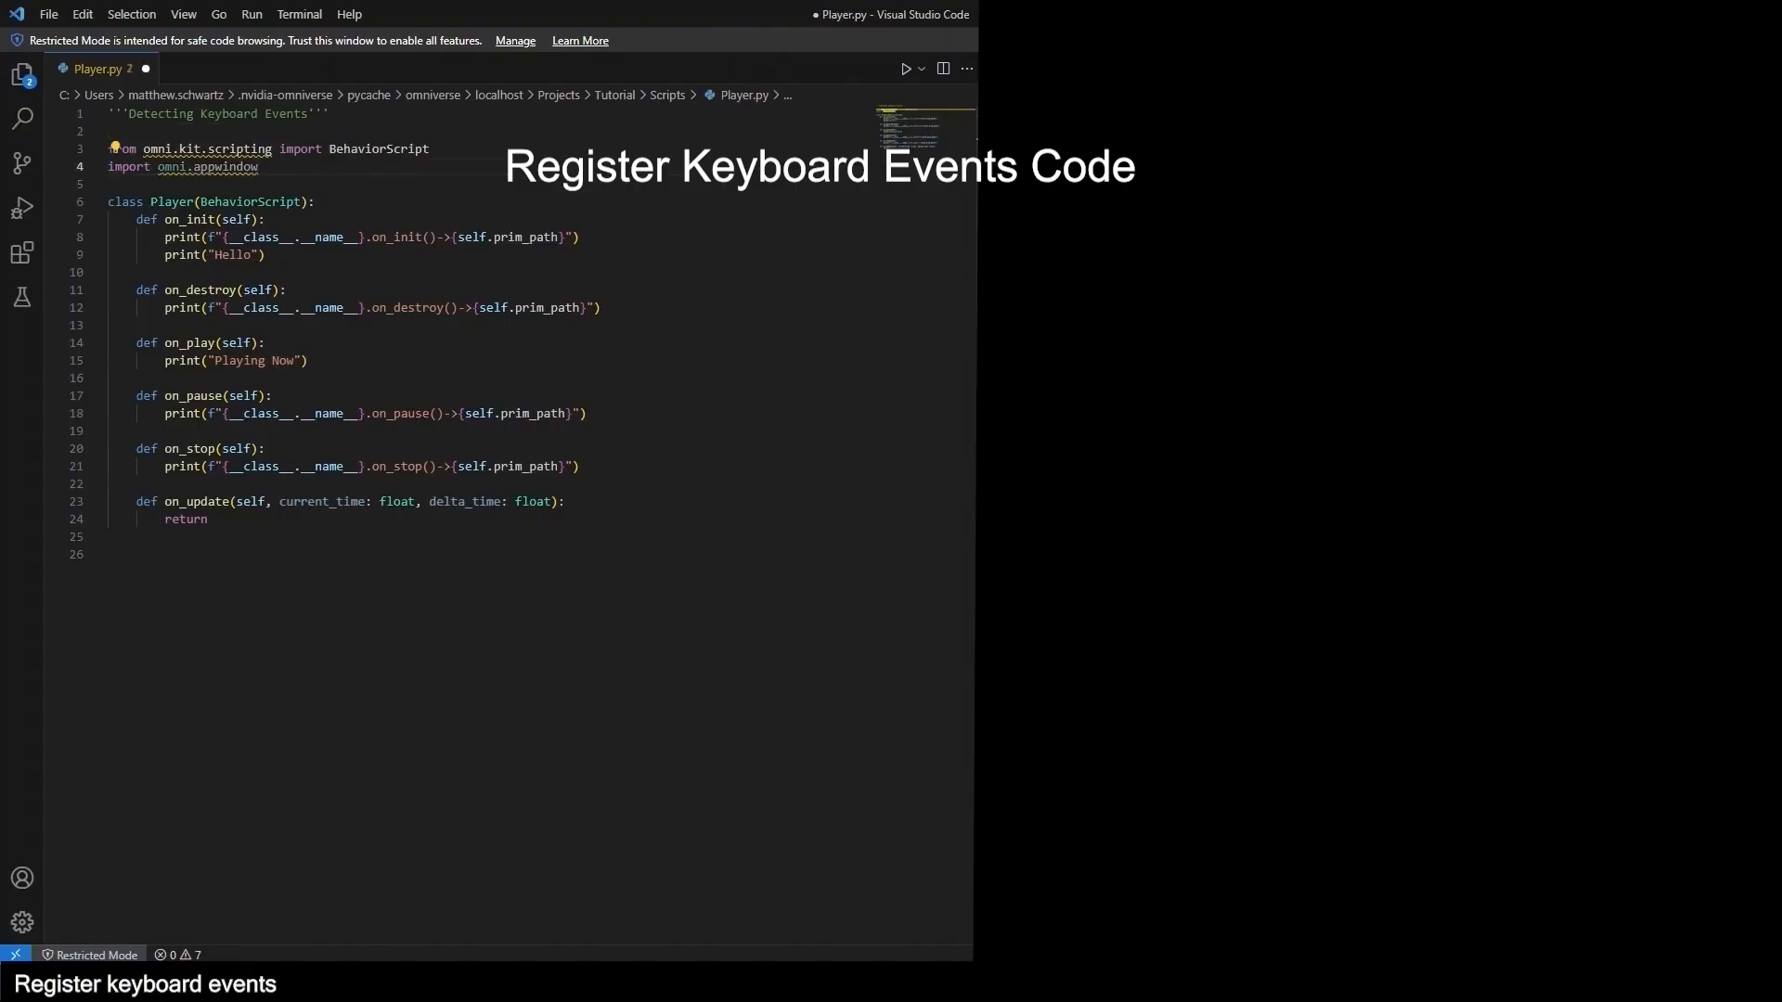
{"action": "key", "text": "ctrl+2"}
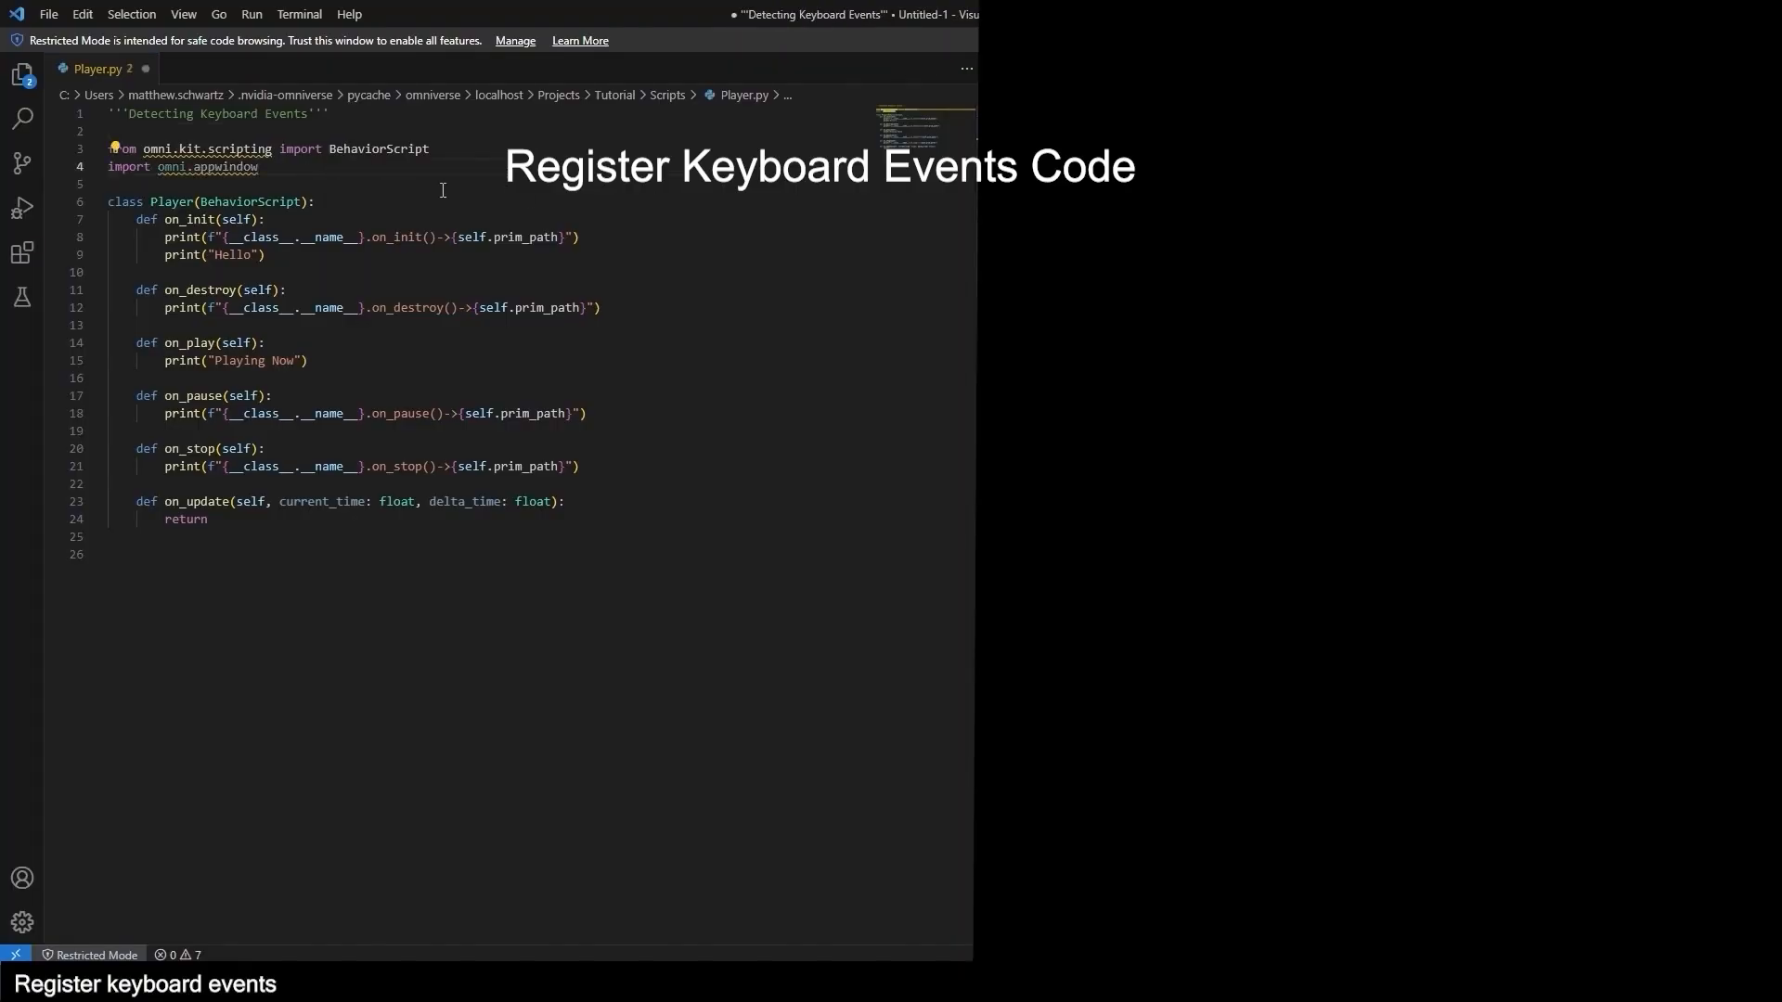
{"action": "left_click", "coordinate": [486, 191]}
{"action": "type", "text": "import carb"}
{"action": "key", "text": "Return"}
{"action": "key", "text": "Return"}
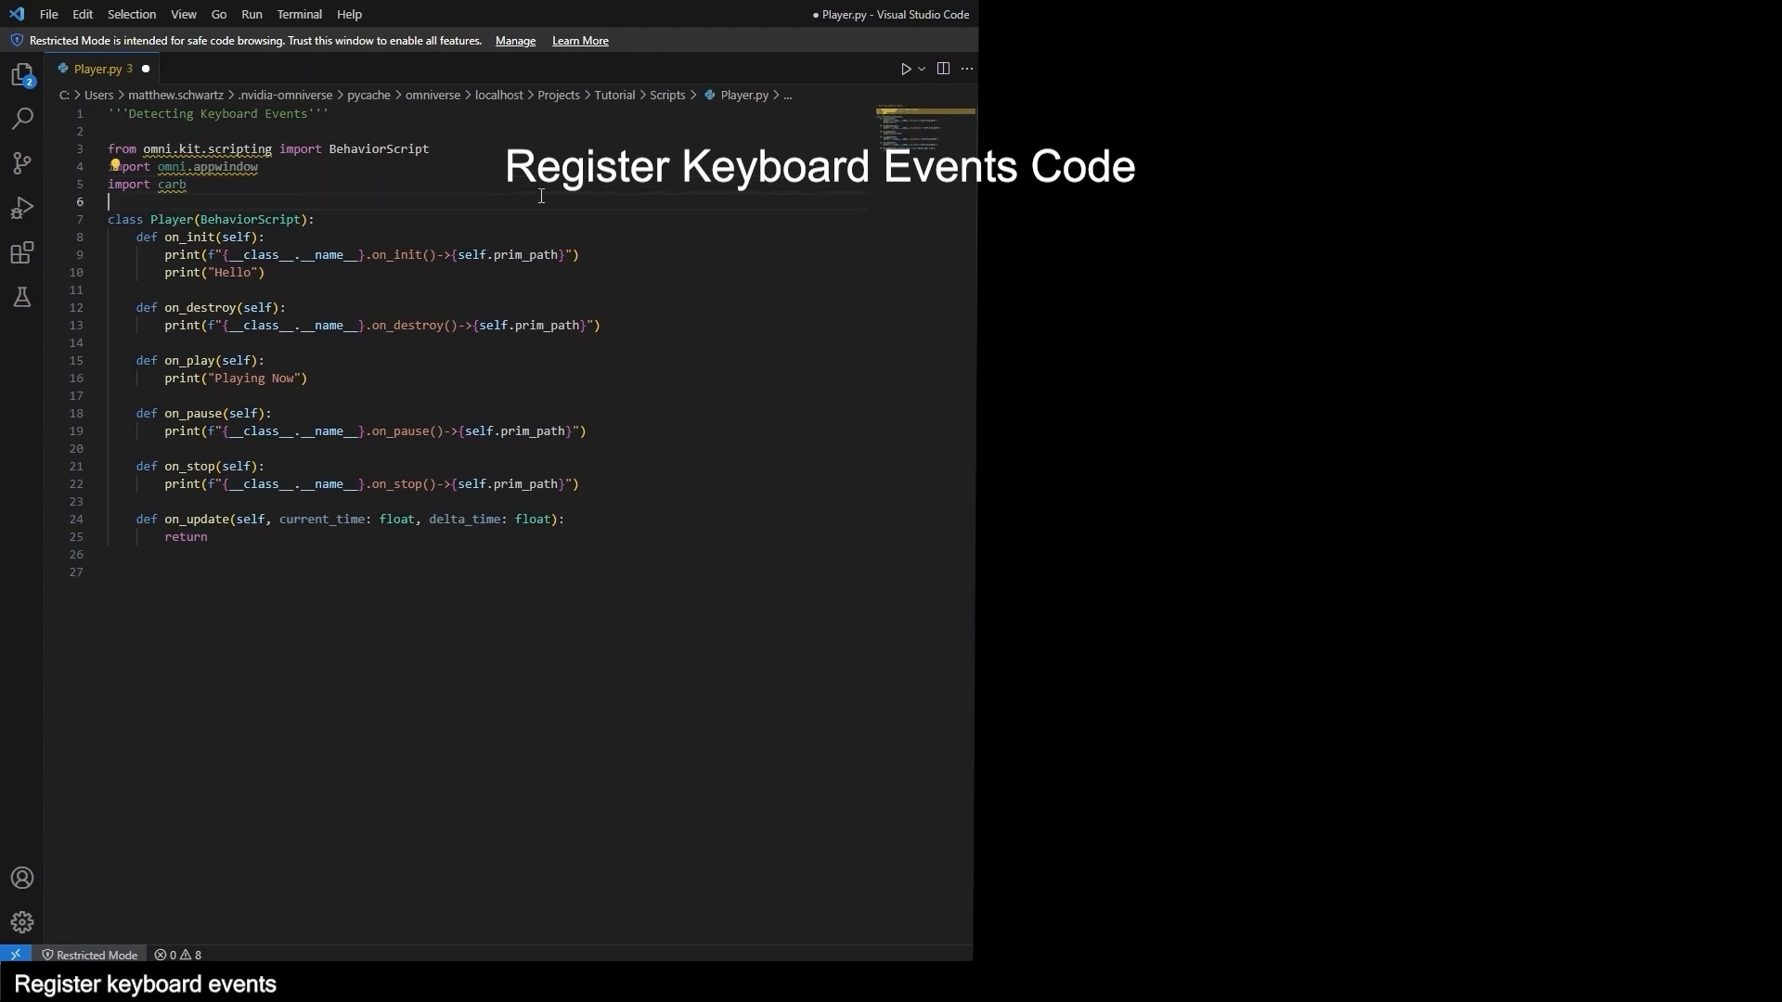
{"action": "left_click", "coordinate": [479, 200]}
{"action": "type", "text": "from carb.input import KeyboardEventType, KeyboardInput"}
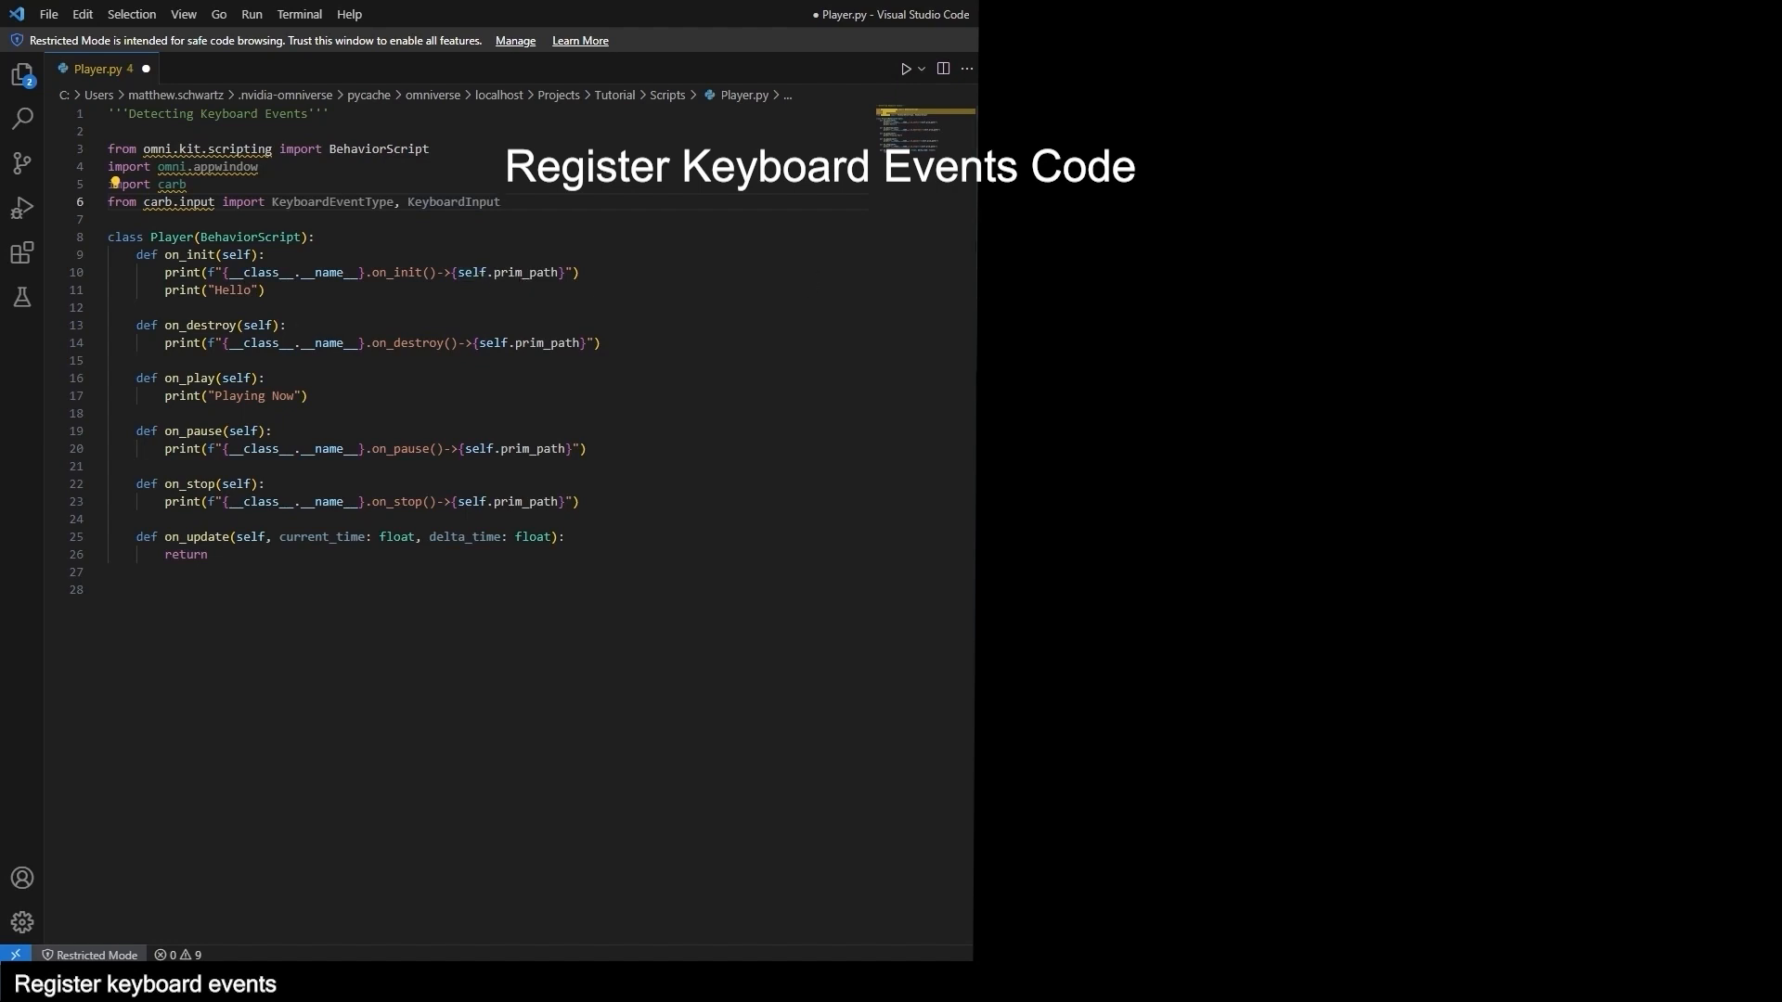
Replace the print call in on_play with appwindow = omni.appwindow.get_default_app_window() and self._keyboard = appwindow.get_keyboard().
{"action": "left_click_drag", "start_coordinate": [354, 398], "coordinate": [22, 398]}
{"action": "type", "text": "appwindow = omni.appwindow.get_default_app_window()"}
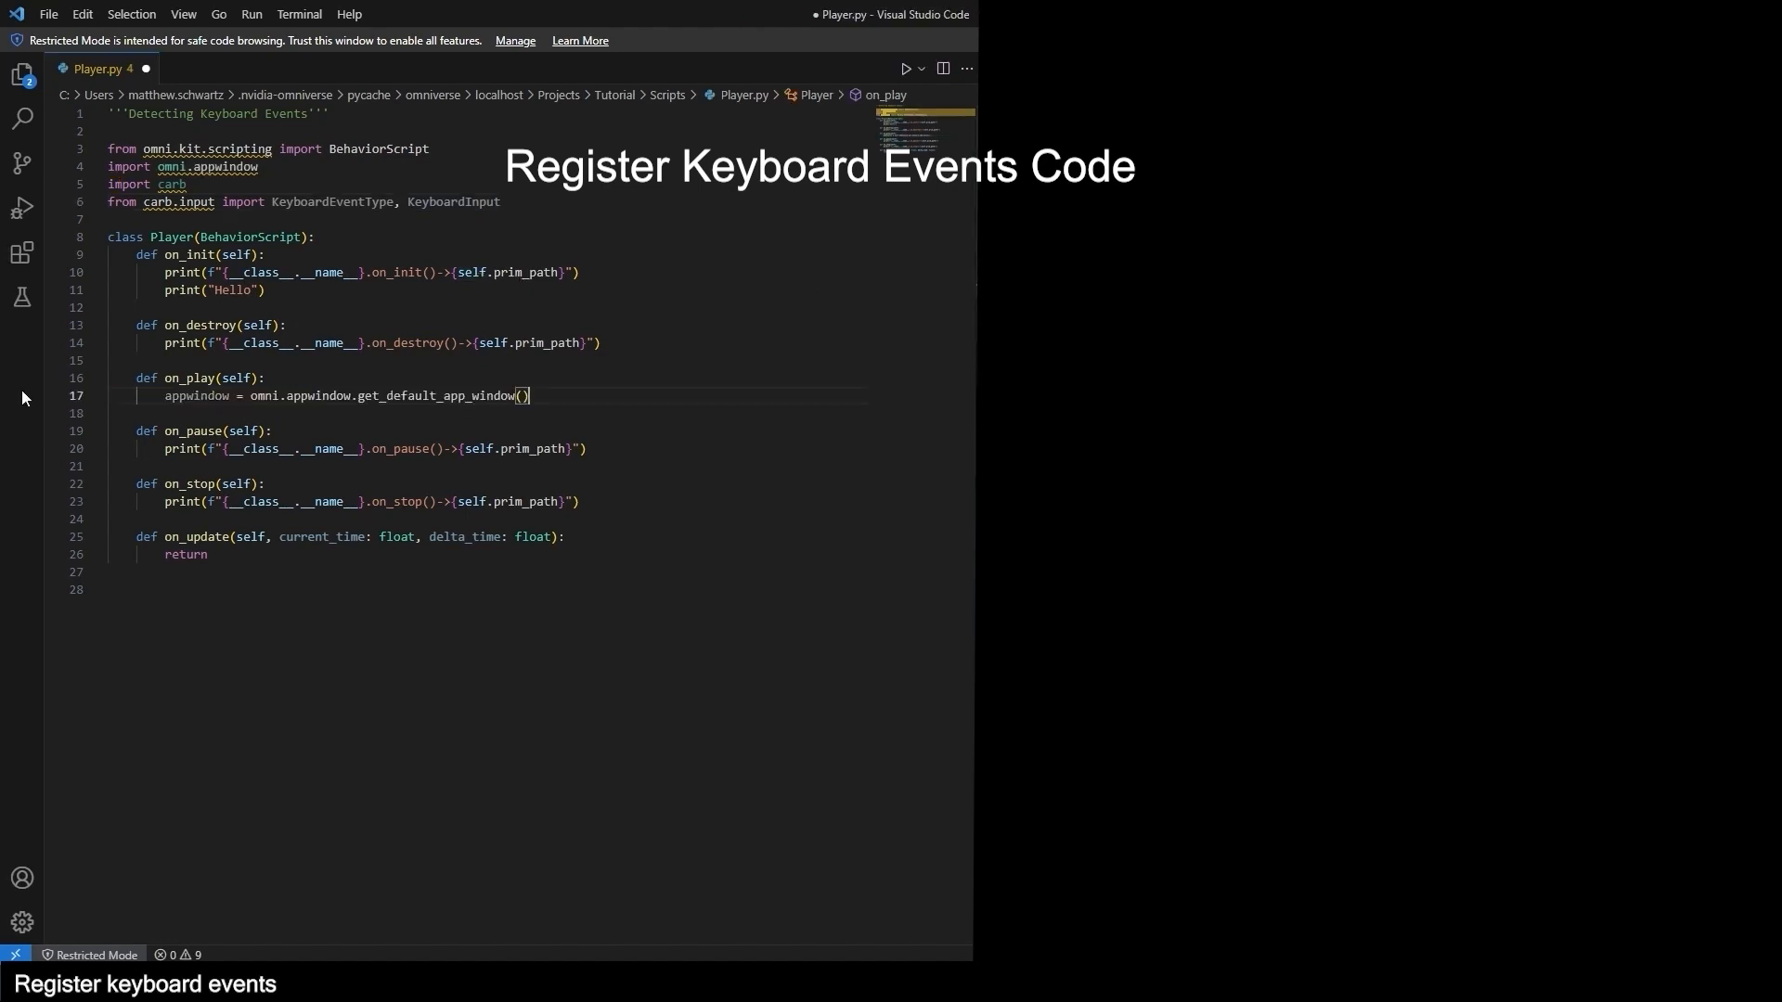
{"action": "left_click", "coordinate": [600, 407]}
{"action": "type", "text": "self._keyboard = appwindow.get_keyboard()"}
{"action": "key", "text": "Return"}
{"action": "key", "text": "Return"}
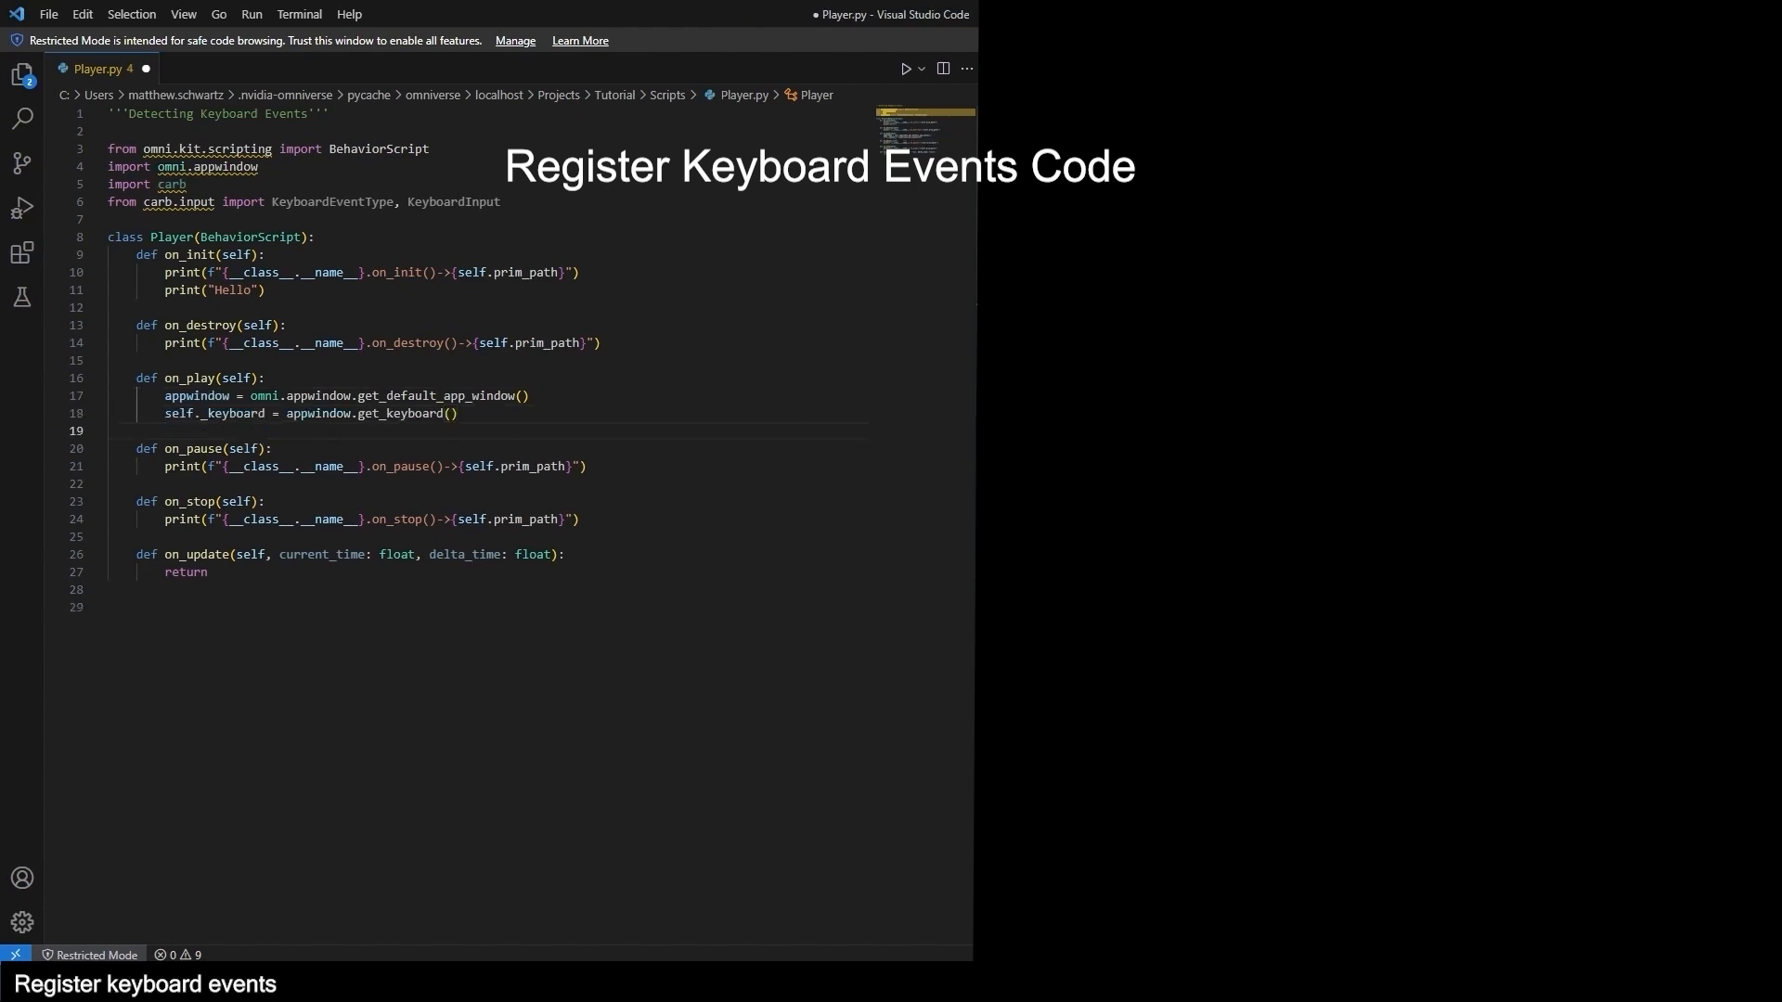
Extend on_play with input = carb.input.acquire_input_interface() and self._keyboardSubId = input.subscribe_to_keyboard_events(self._keyboard, self._on_input_event).
{"action": "key", "text": "Up"}
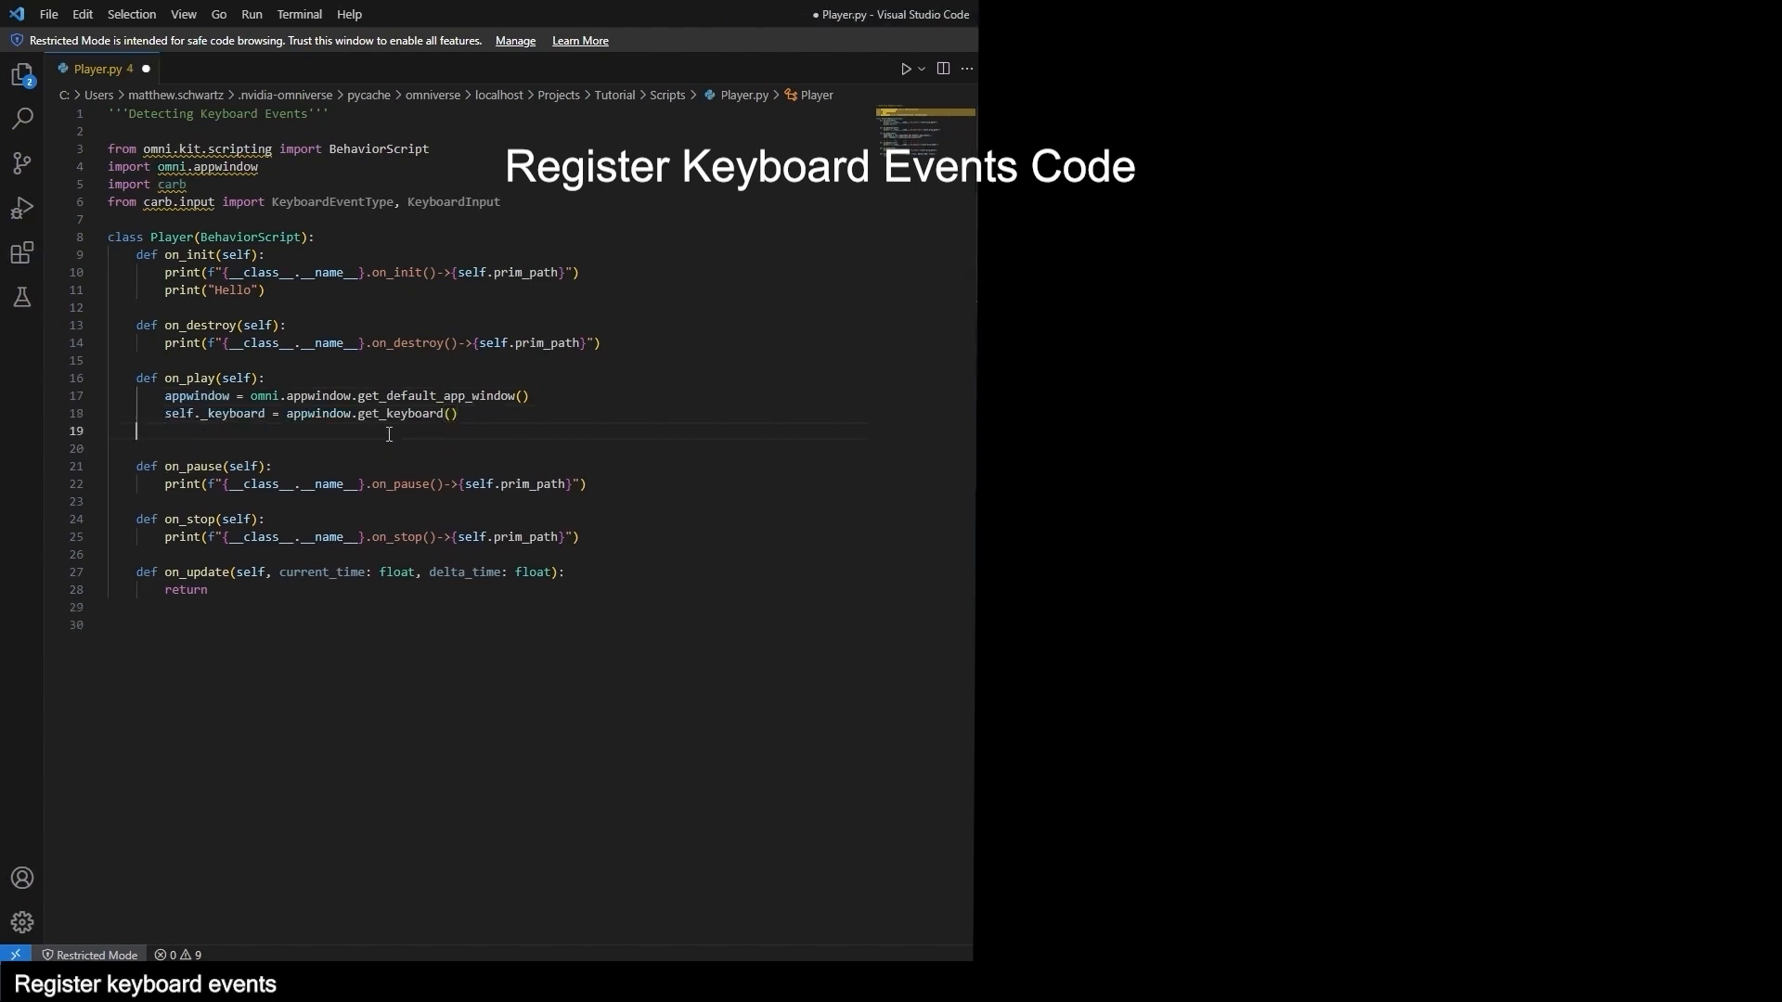
{"action": "type", "text": "input = carb.input.acquire_input_interface()"}
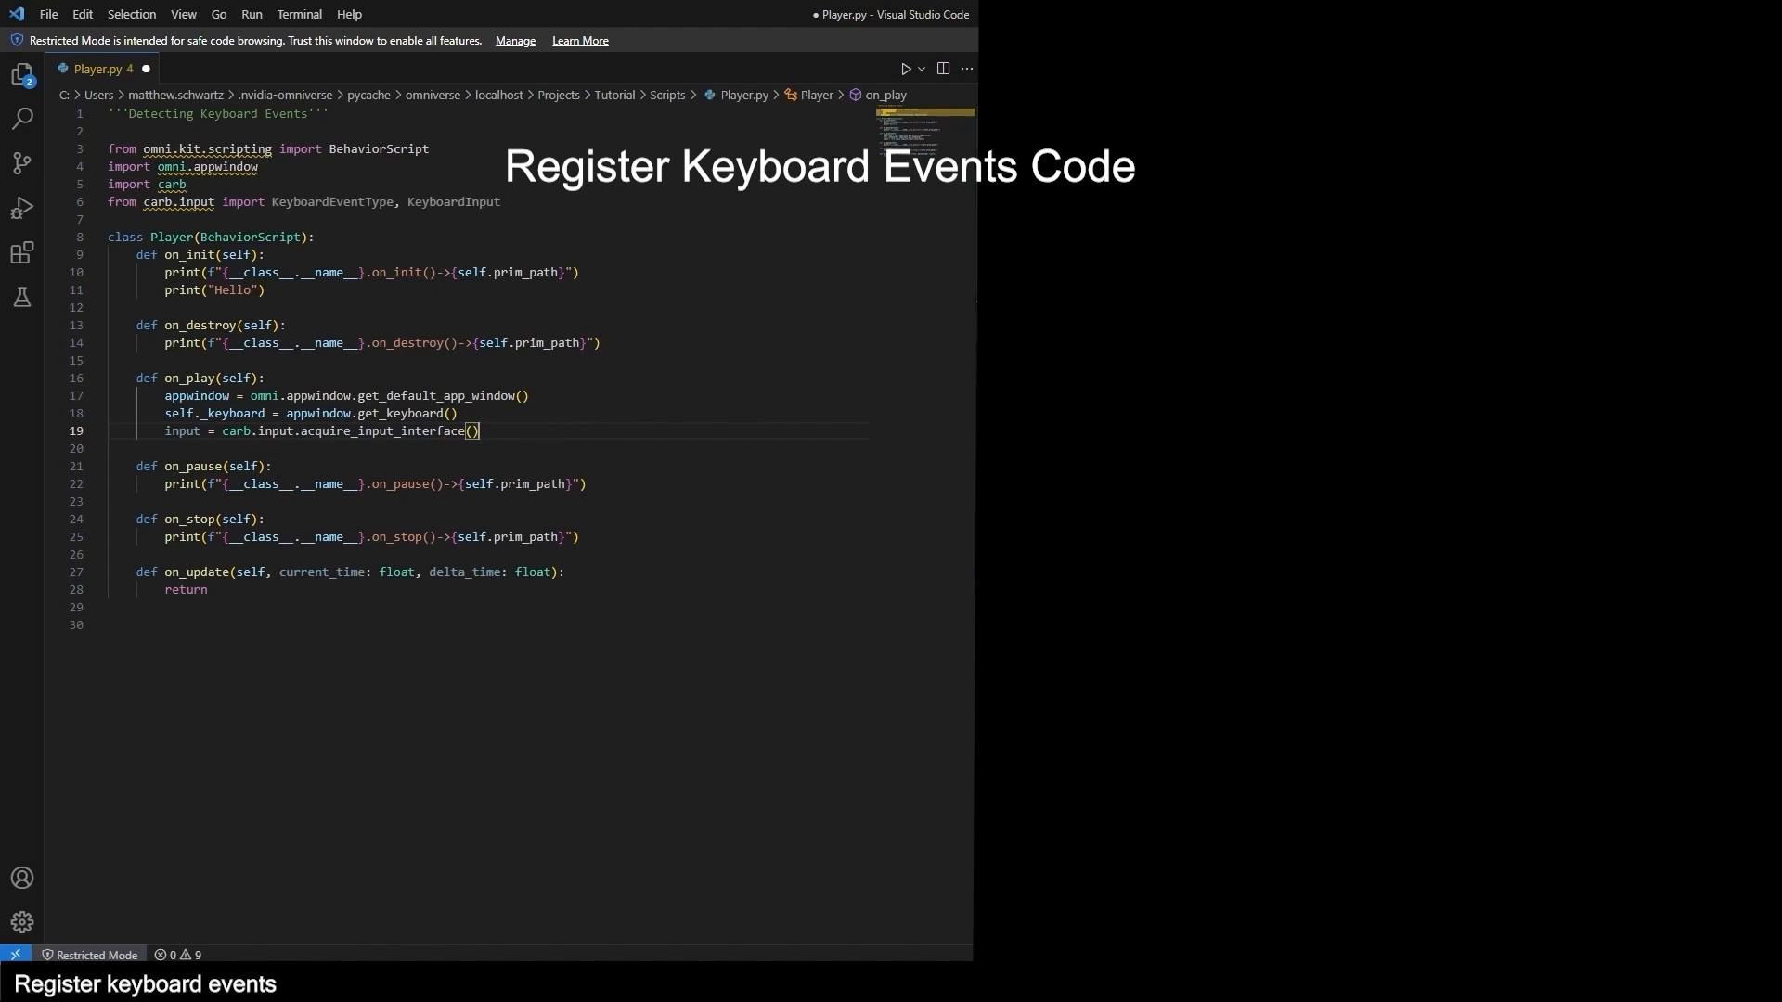
{"action": "key", "text": "Return"}
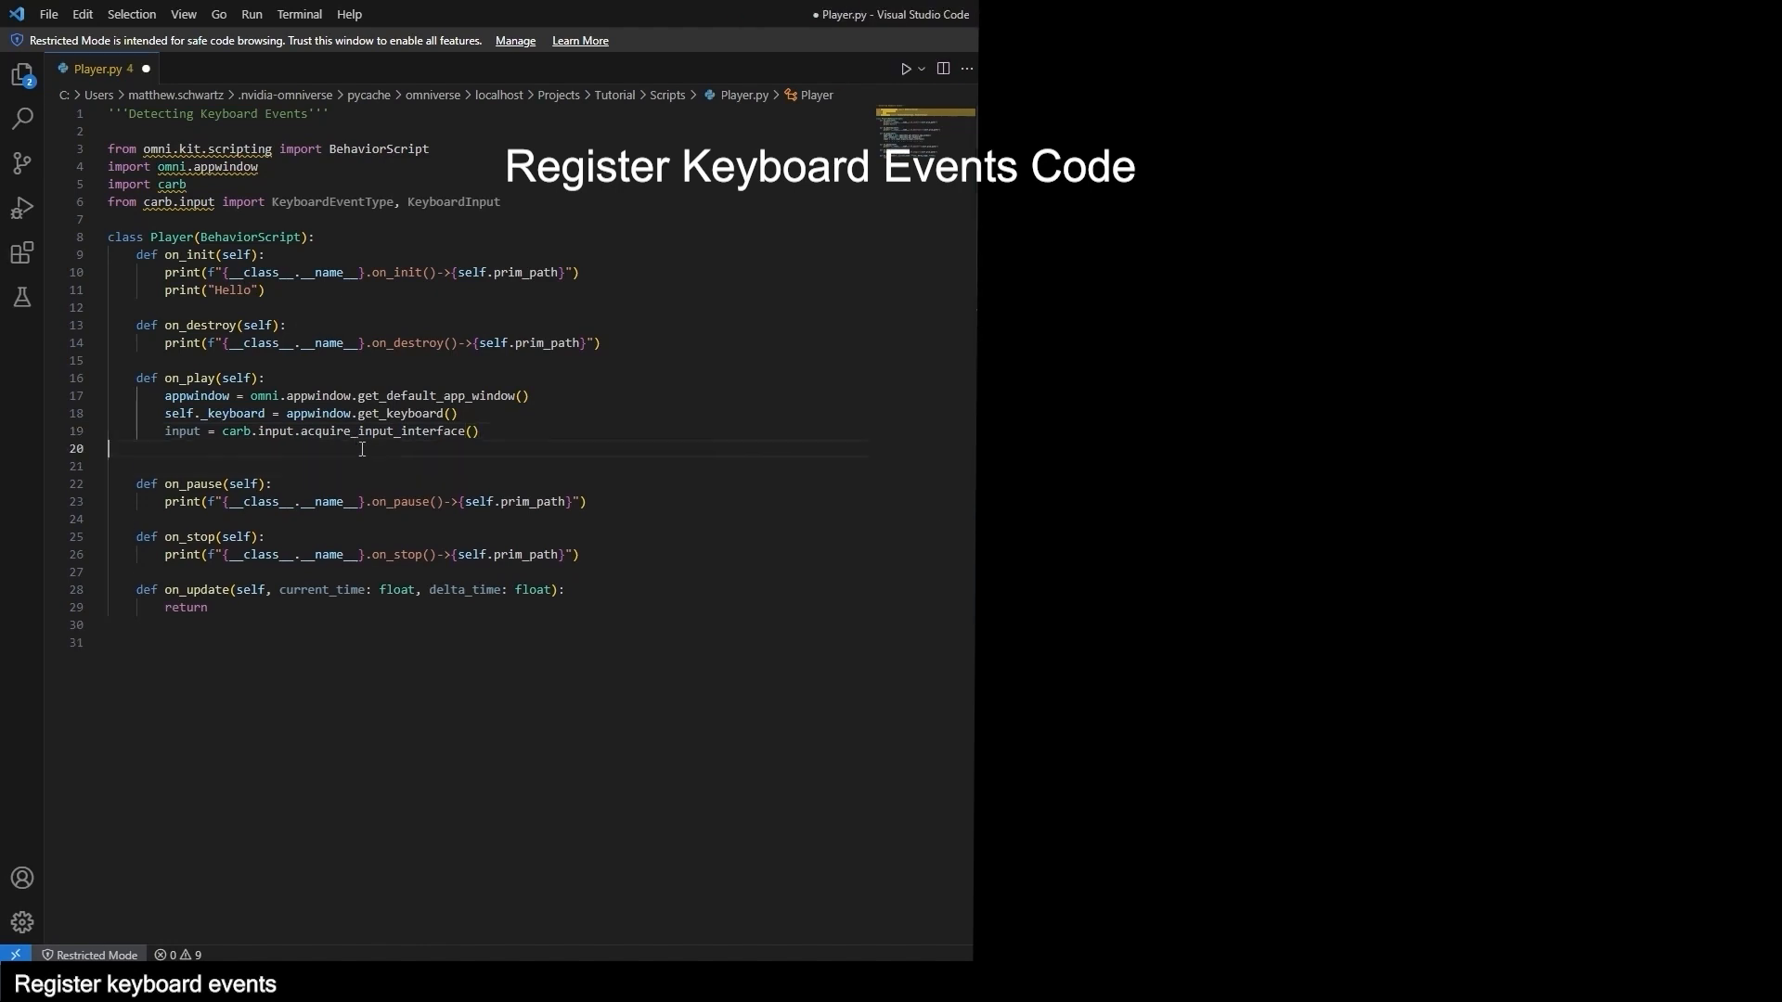
{"action": "type", "text": "self._keyboardSubId = input.subscribe_to_keyboard_events(self._keyboard, self._on_input_event)"}
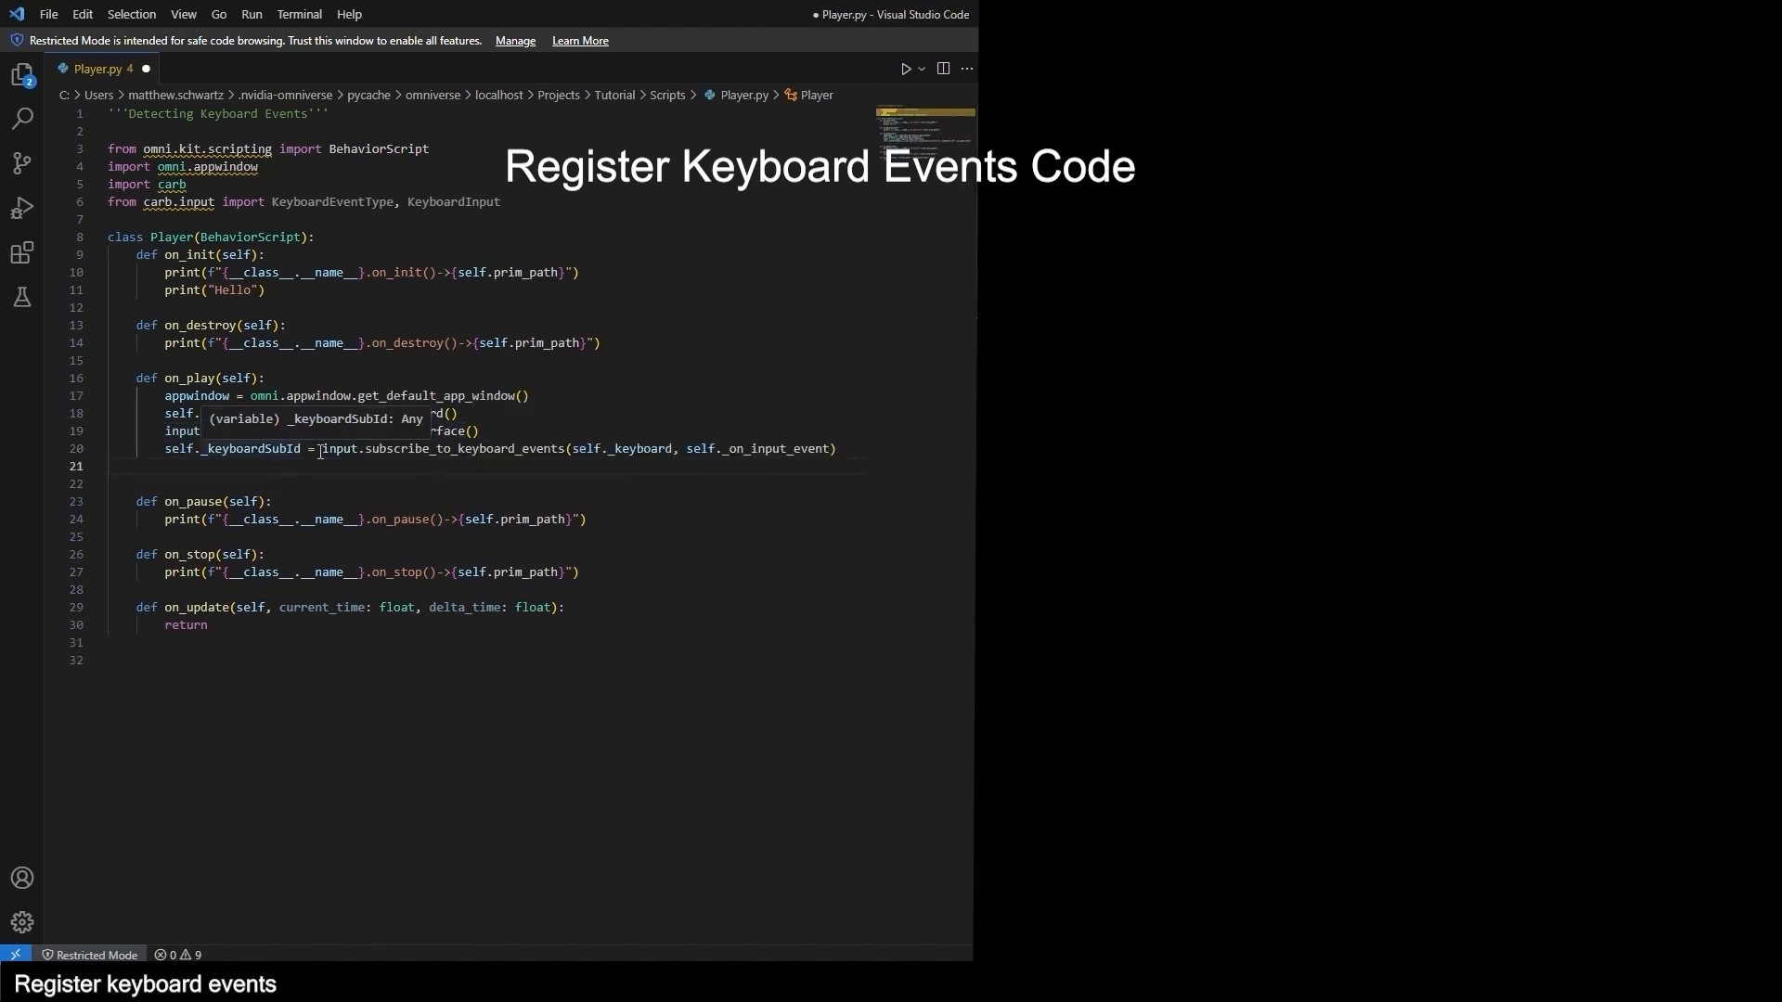
{"action": "left_click_drag", "start_coordinate": [321, 452], "coordinate": [567, 452]}
{"action": "left_click", "coordinate": [624, 450]}
{"action": "left_click", "coordinate": [460, 415]}
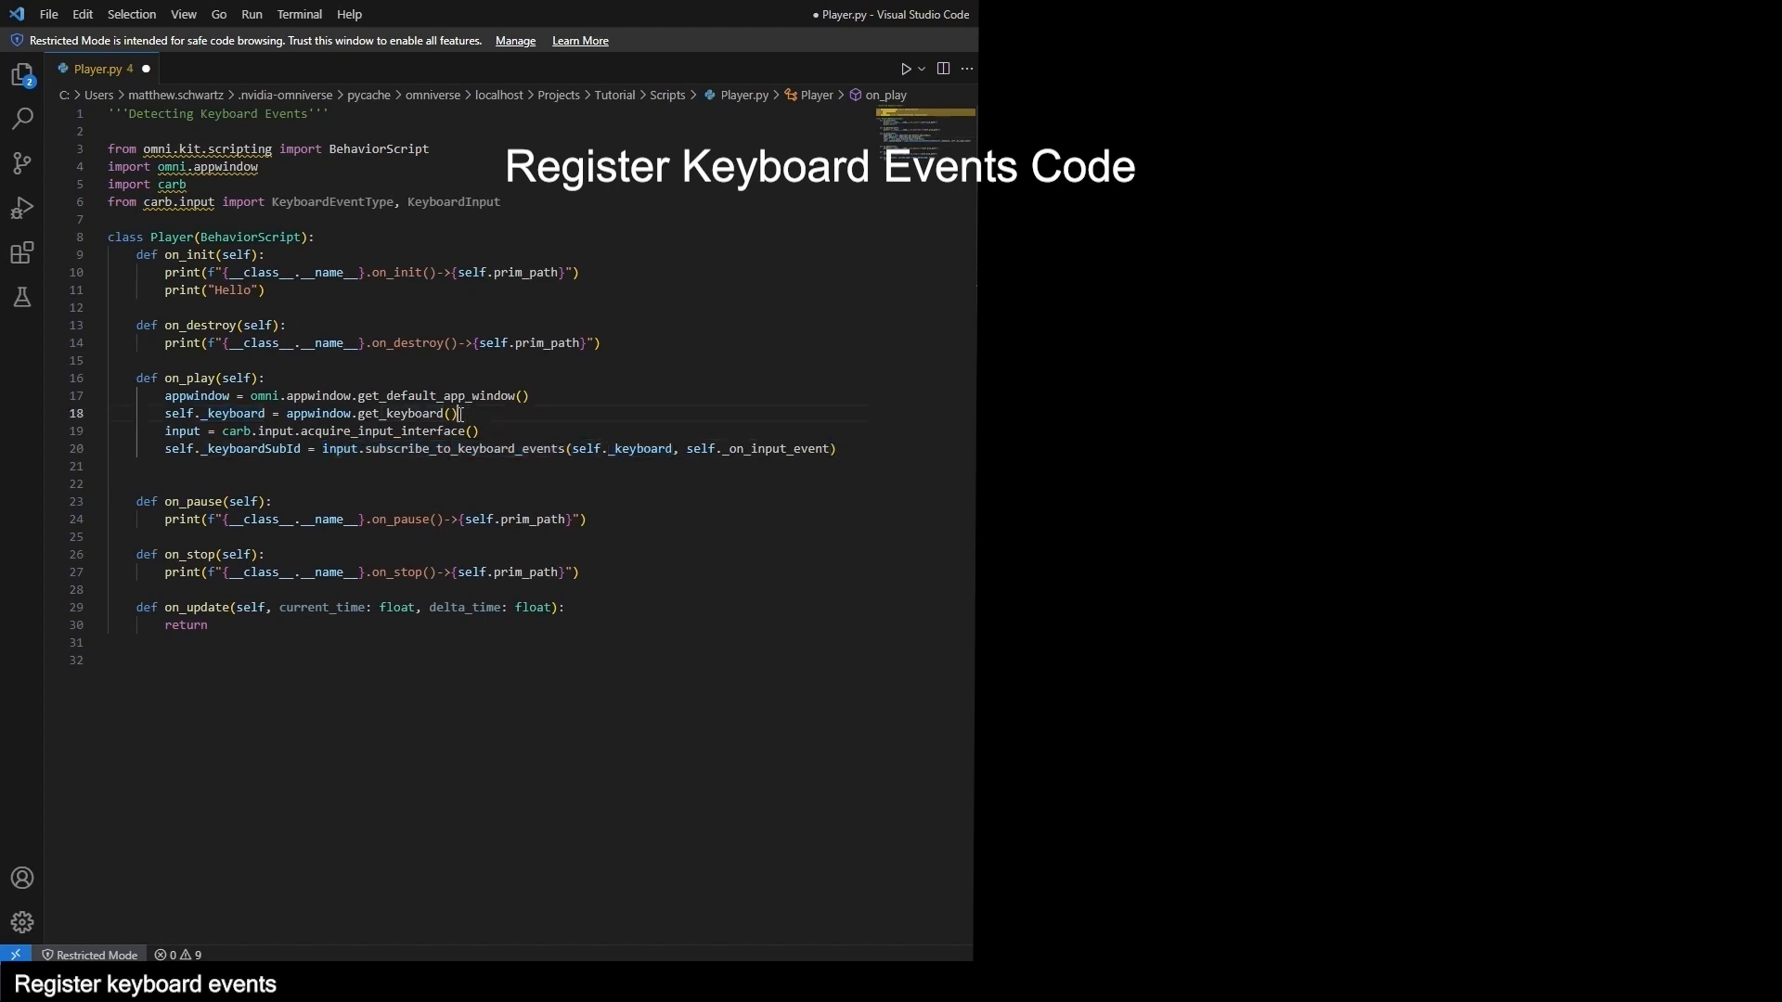
{"action": "left_click_drag", "start_coordinate": [461, 415], "coordinate": [281, 414]}
{"action": "left_click_drag", "start_coordinate": [681, 449], "coordinate": [830, 453]}
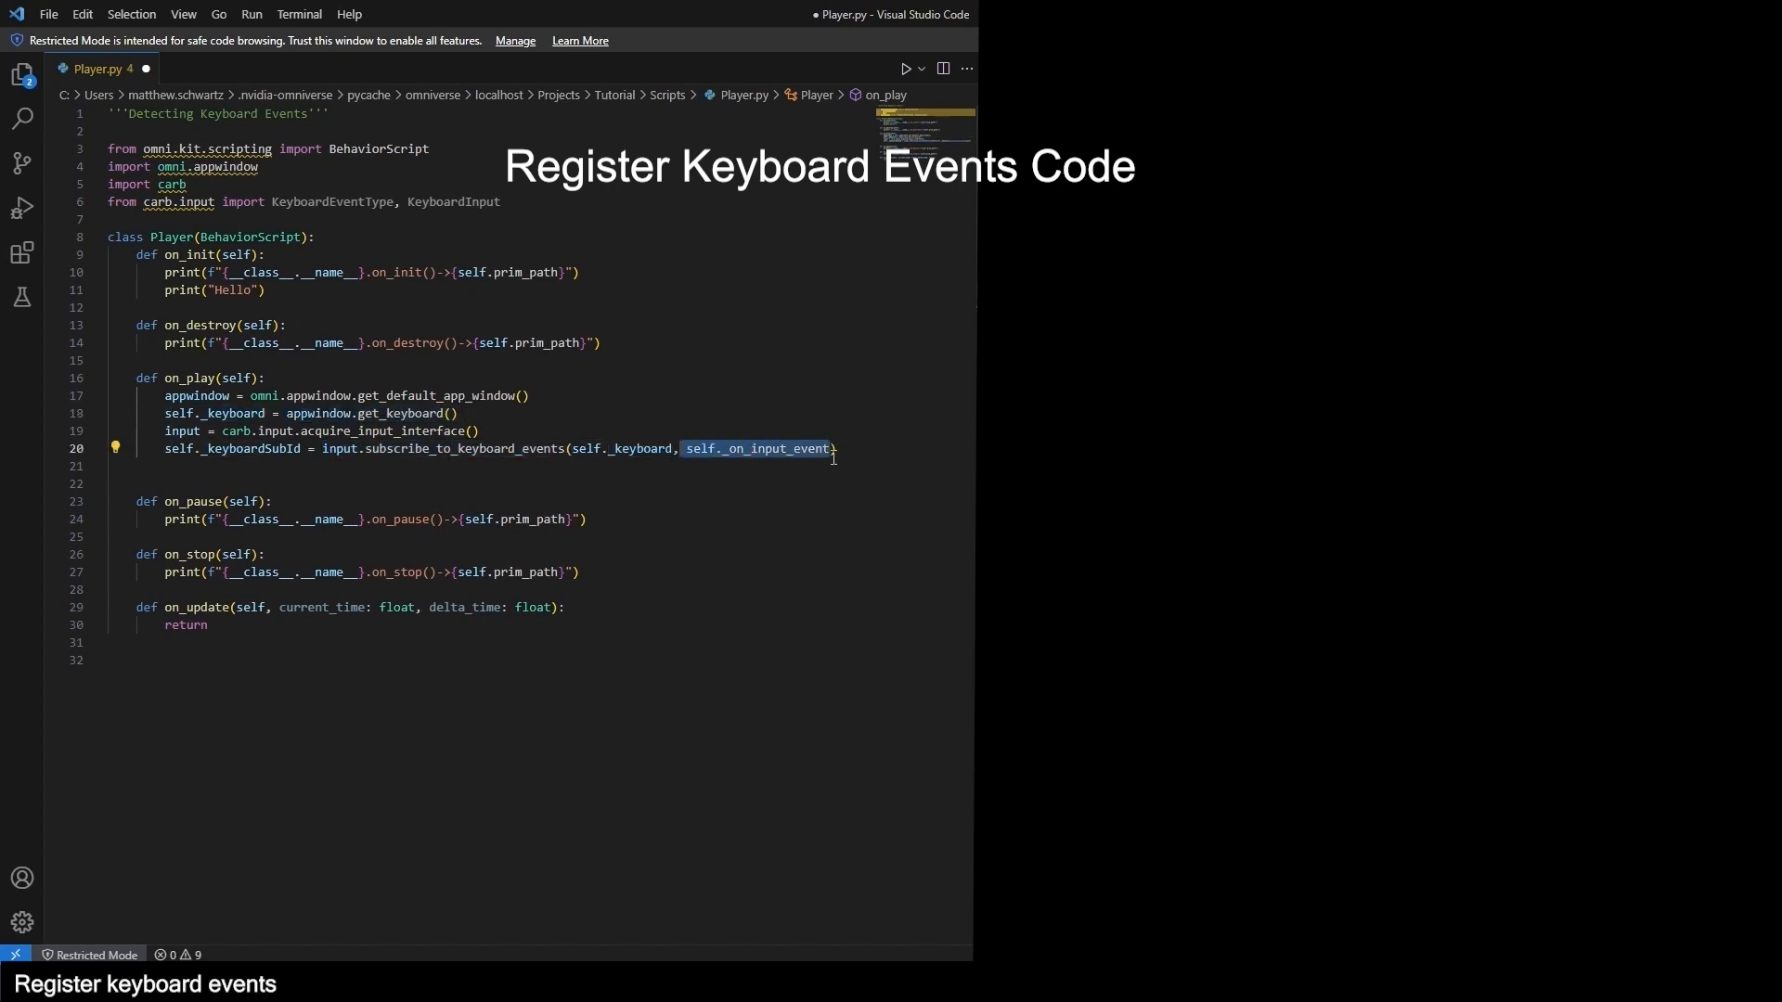
Add the method header def _on_input_event(self, event): between the on_play and on_pause methods.
{"action": "left_click", "coordinate": [835, 484]}
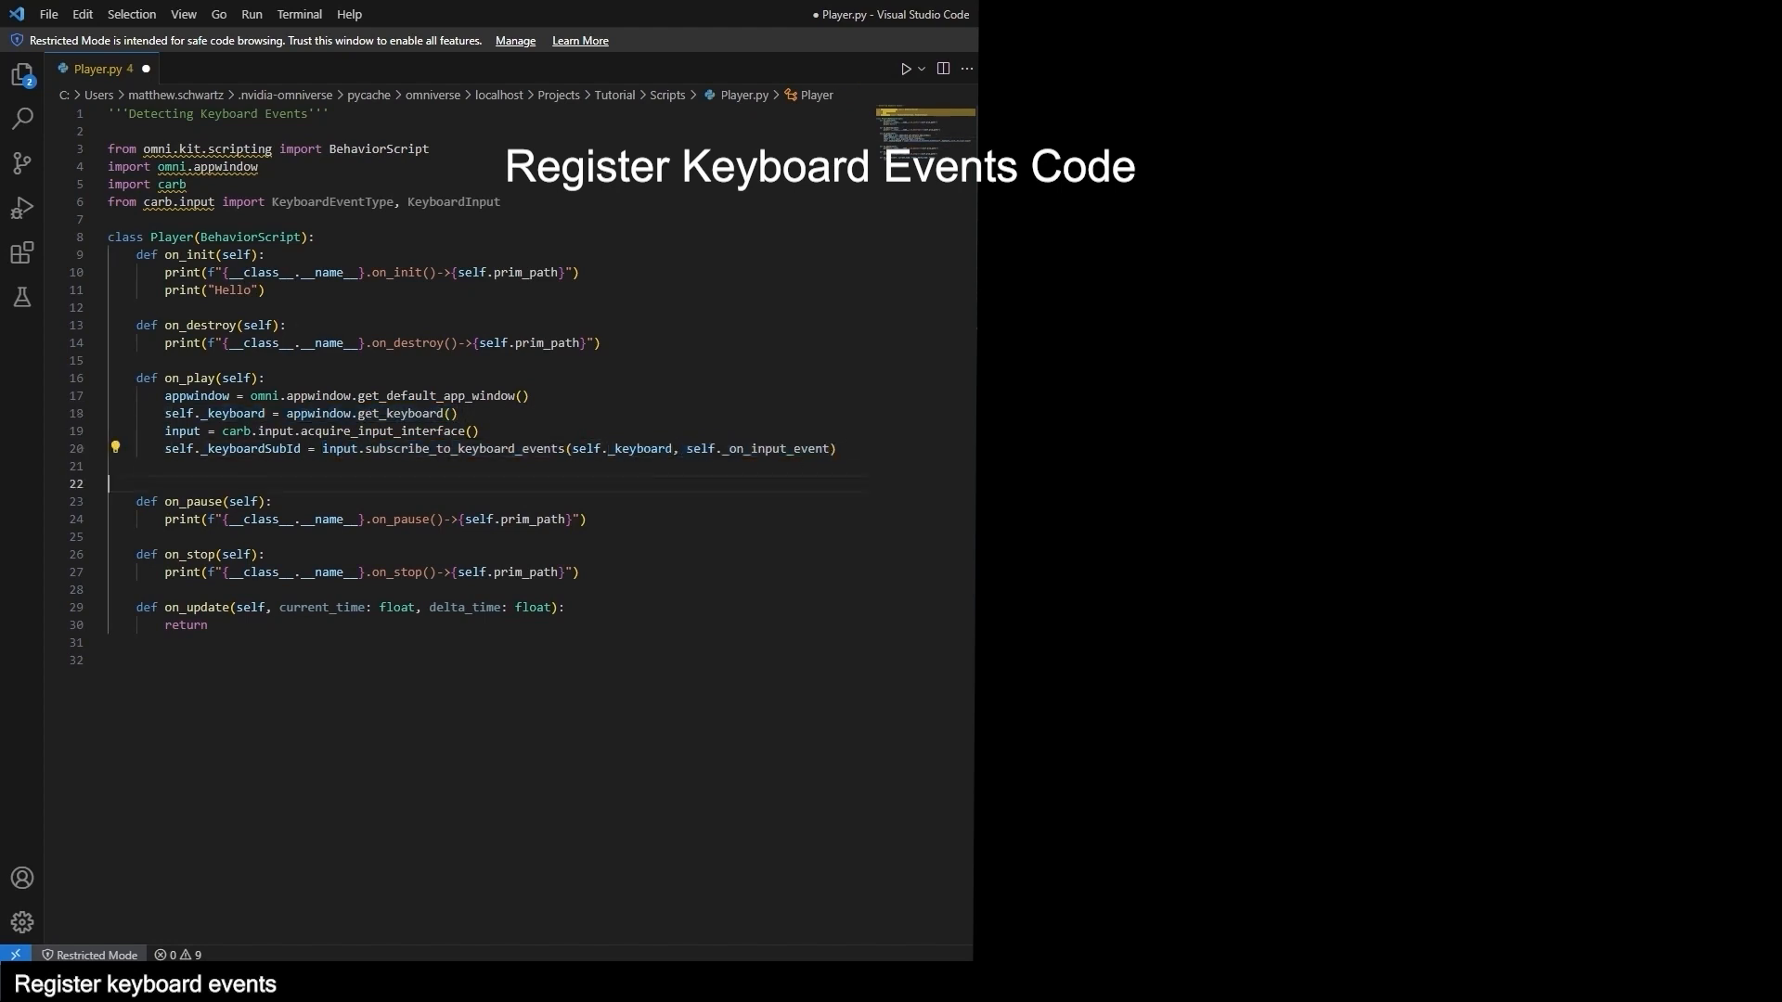
{"action": "left_click", "coordinate": [443, 488]}
{"action": "type", "text": "def _on_input_event(self, event):"}
{"action": "left_click", "coordinate": [443, 488]}
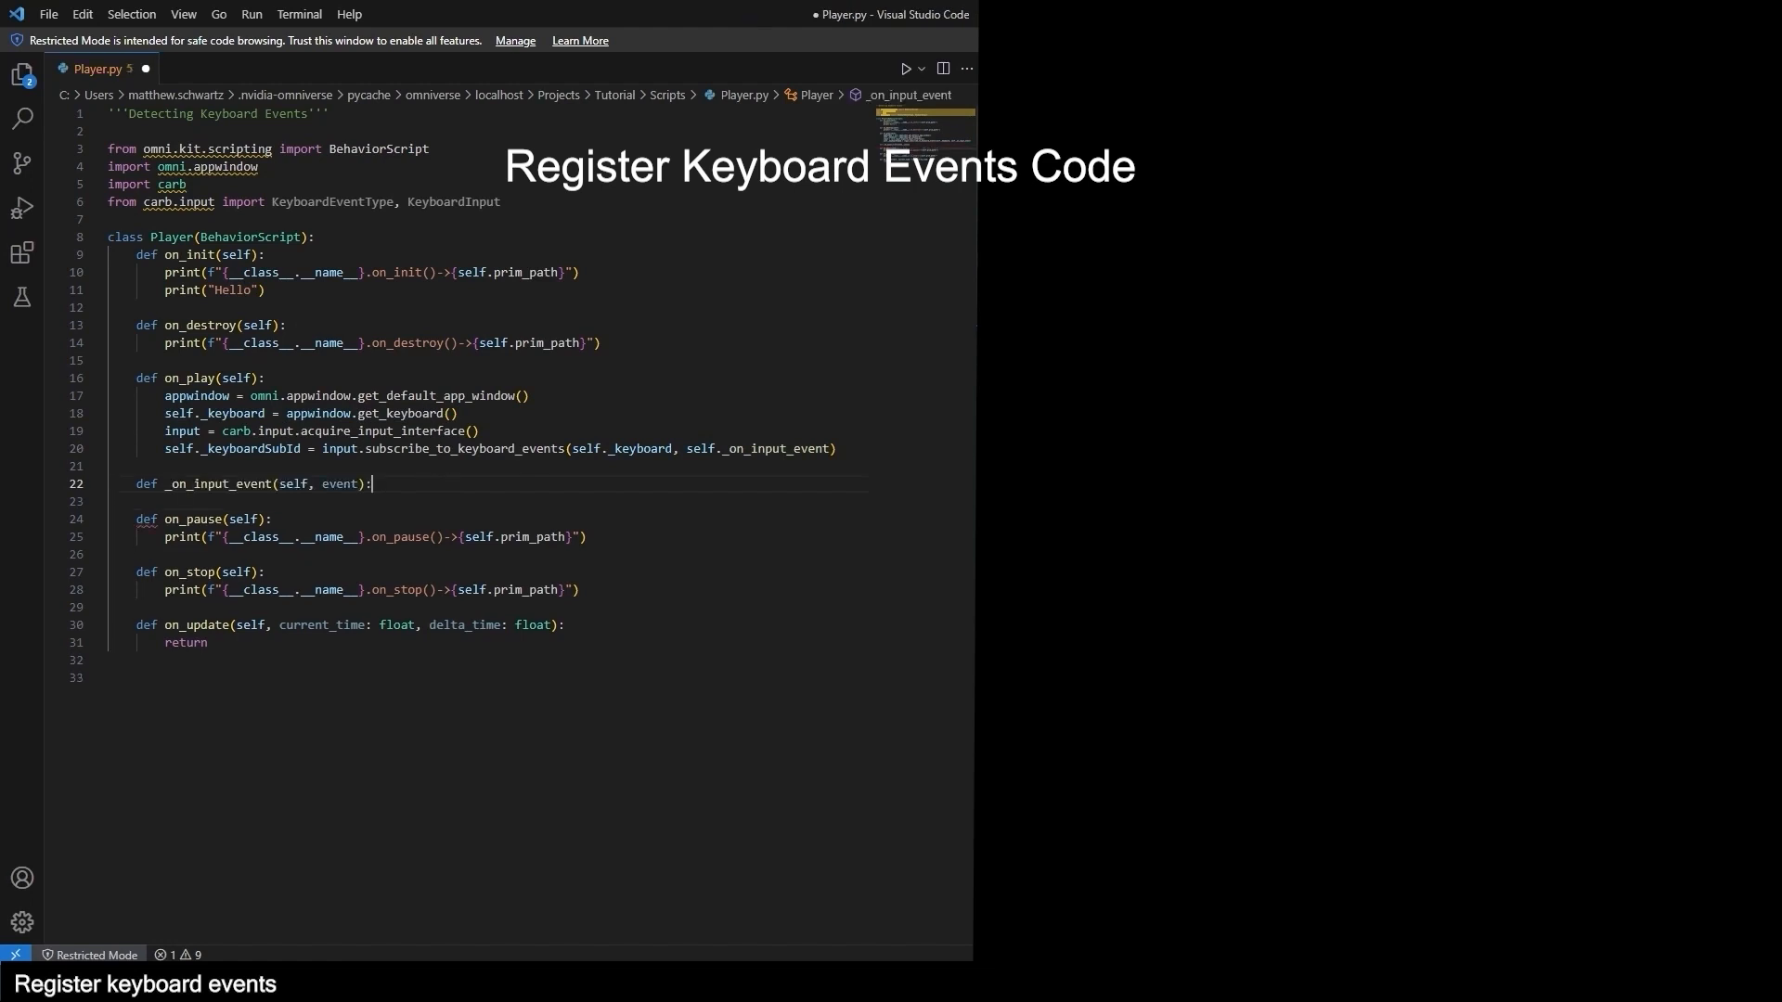
Start the _on_input_event body with if event.type == KeyboardEventType.KEY_PRESS: and a pass placeholder beneath it.
{"action": "key", "text": "Return"}
{"action": "type", "text": "if event.type == KeyboardEventType.KEY_PRESS:"}
{"action": "key", "text": "Return"}
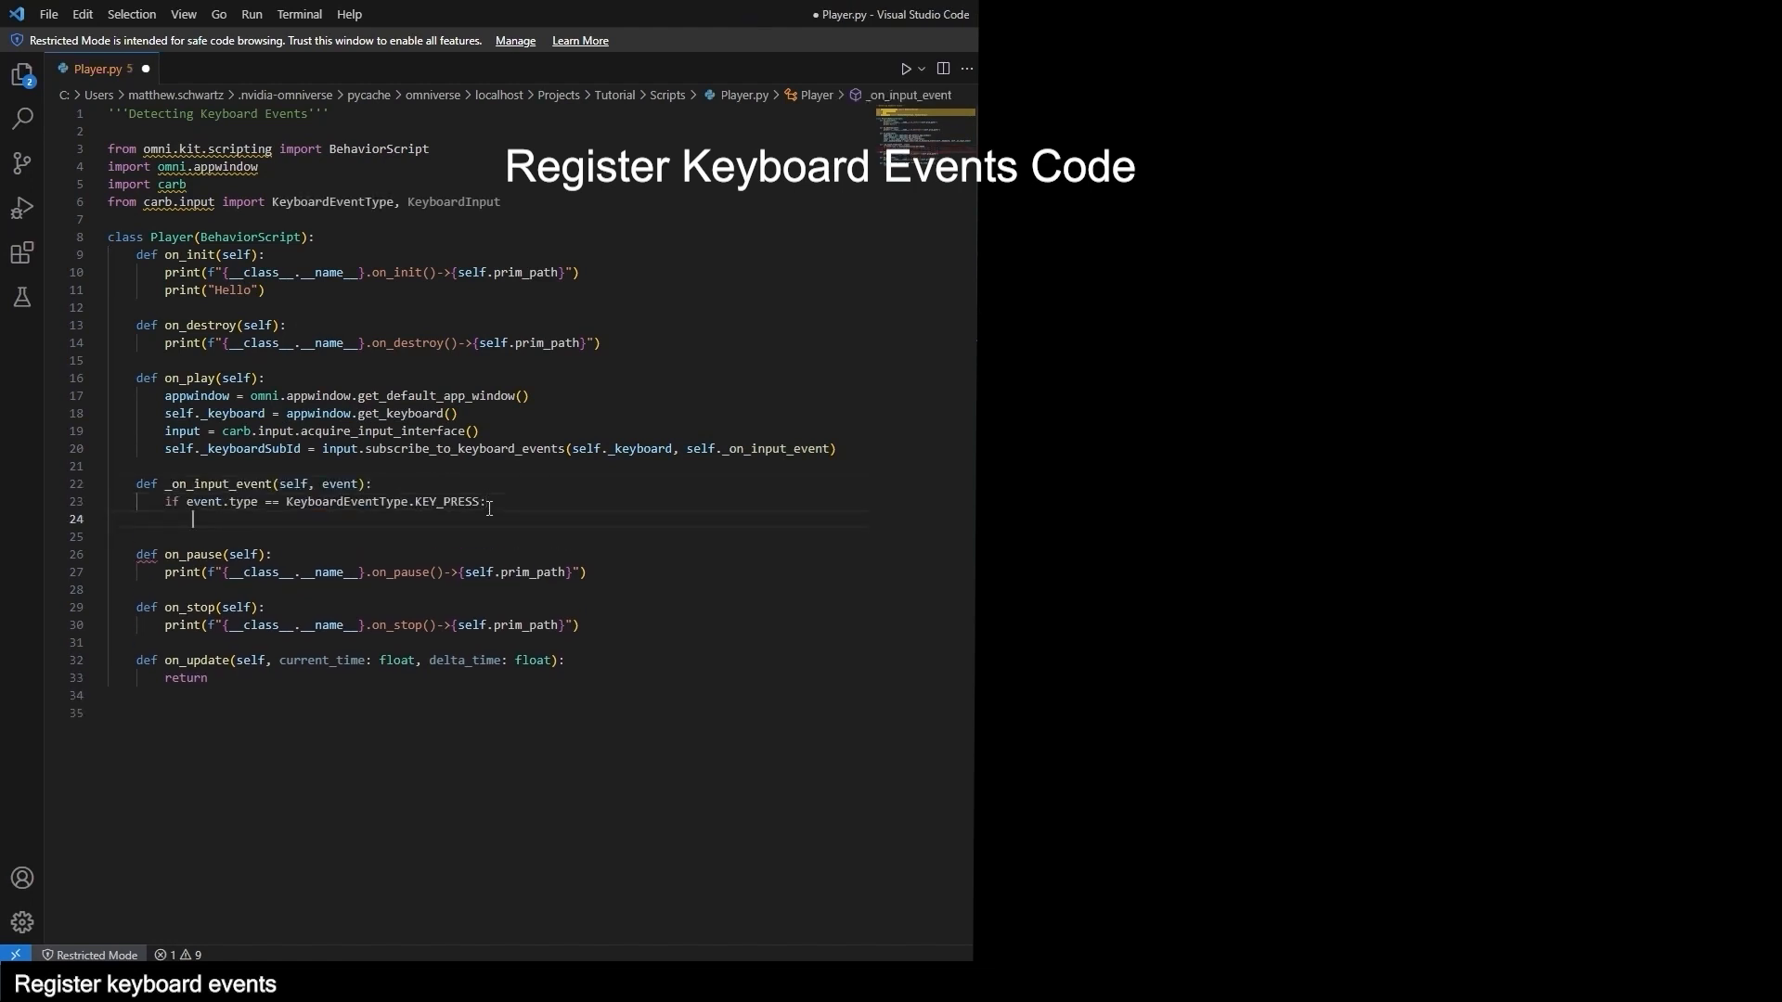
{"action": "type", "text": "pass"}
{"action": "key", "text": "Return"}
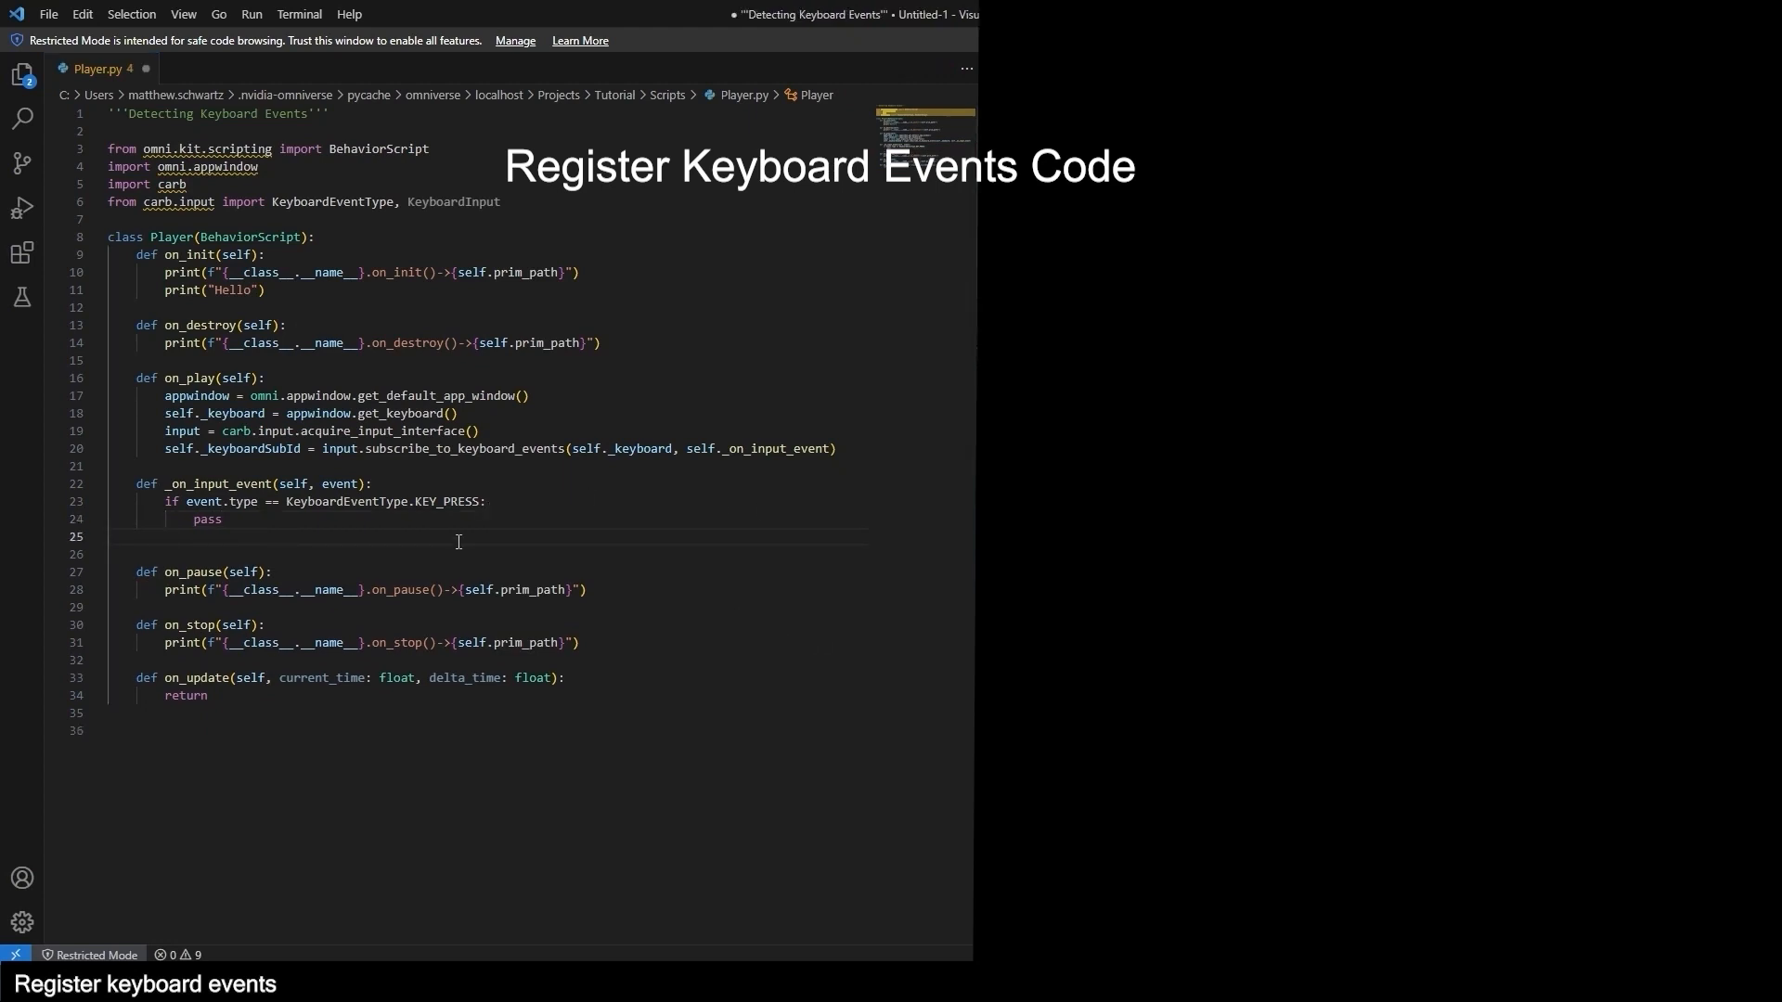
Add the branch elif event.type == KeyboardEventType.KEY_RELEASE: with a pass placeholder below the KEY_PRESS branch.
{"action": "left_click", "coordinate": [458, 542]}
{"action": "type", "text": "elif event.type == KeyboardEventType.KEY_RELEASE:"}
{"action": "key", "text": "Return"}
{"action": "type", "text": "pa"}
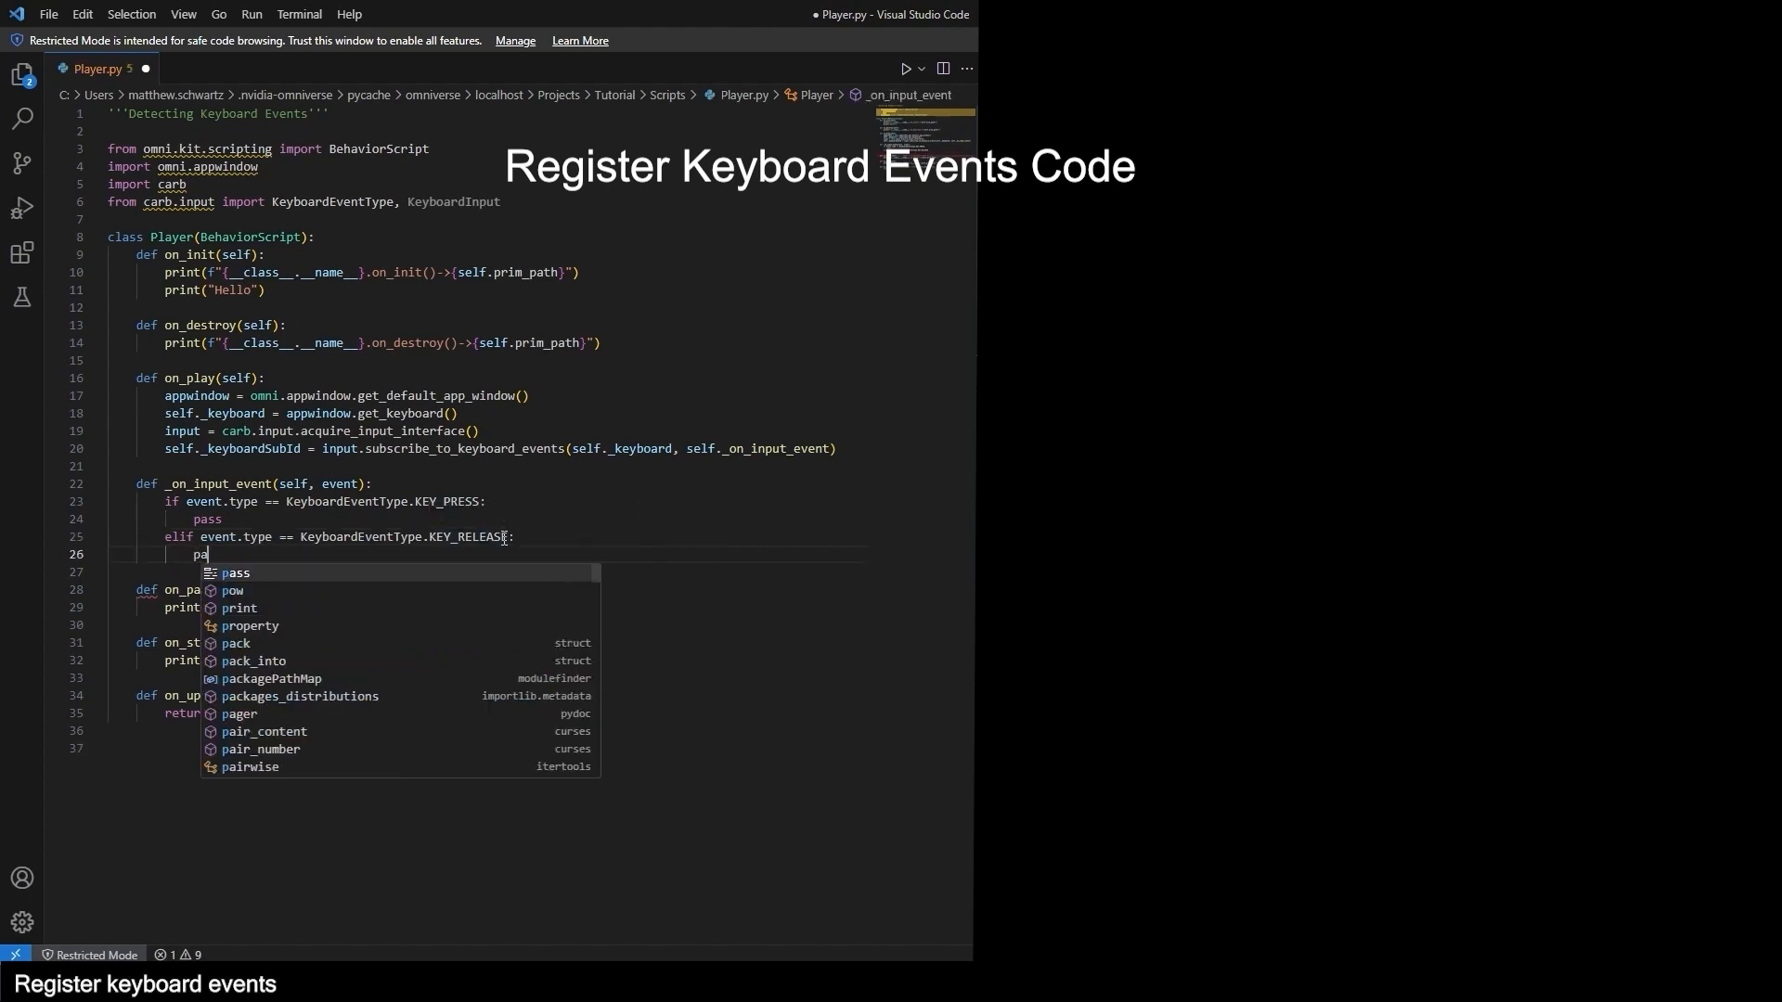
{"action": "type", "text": "ss"}
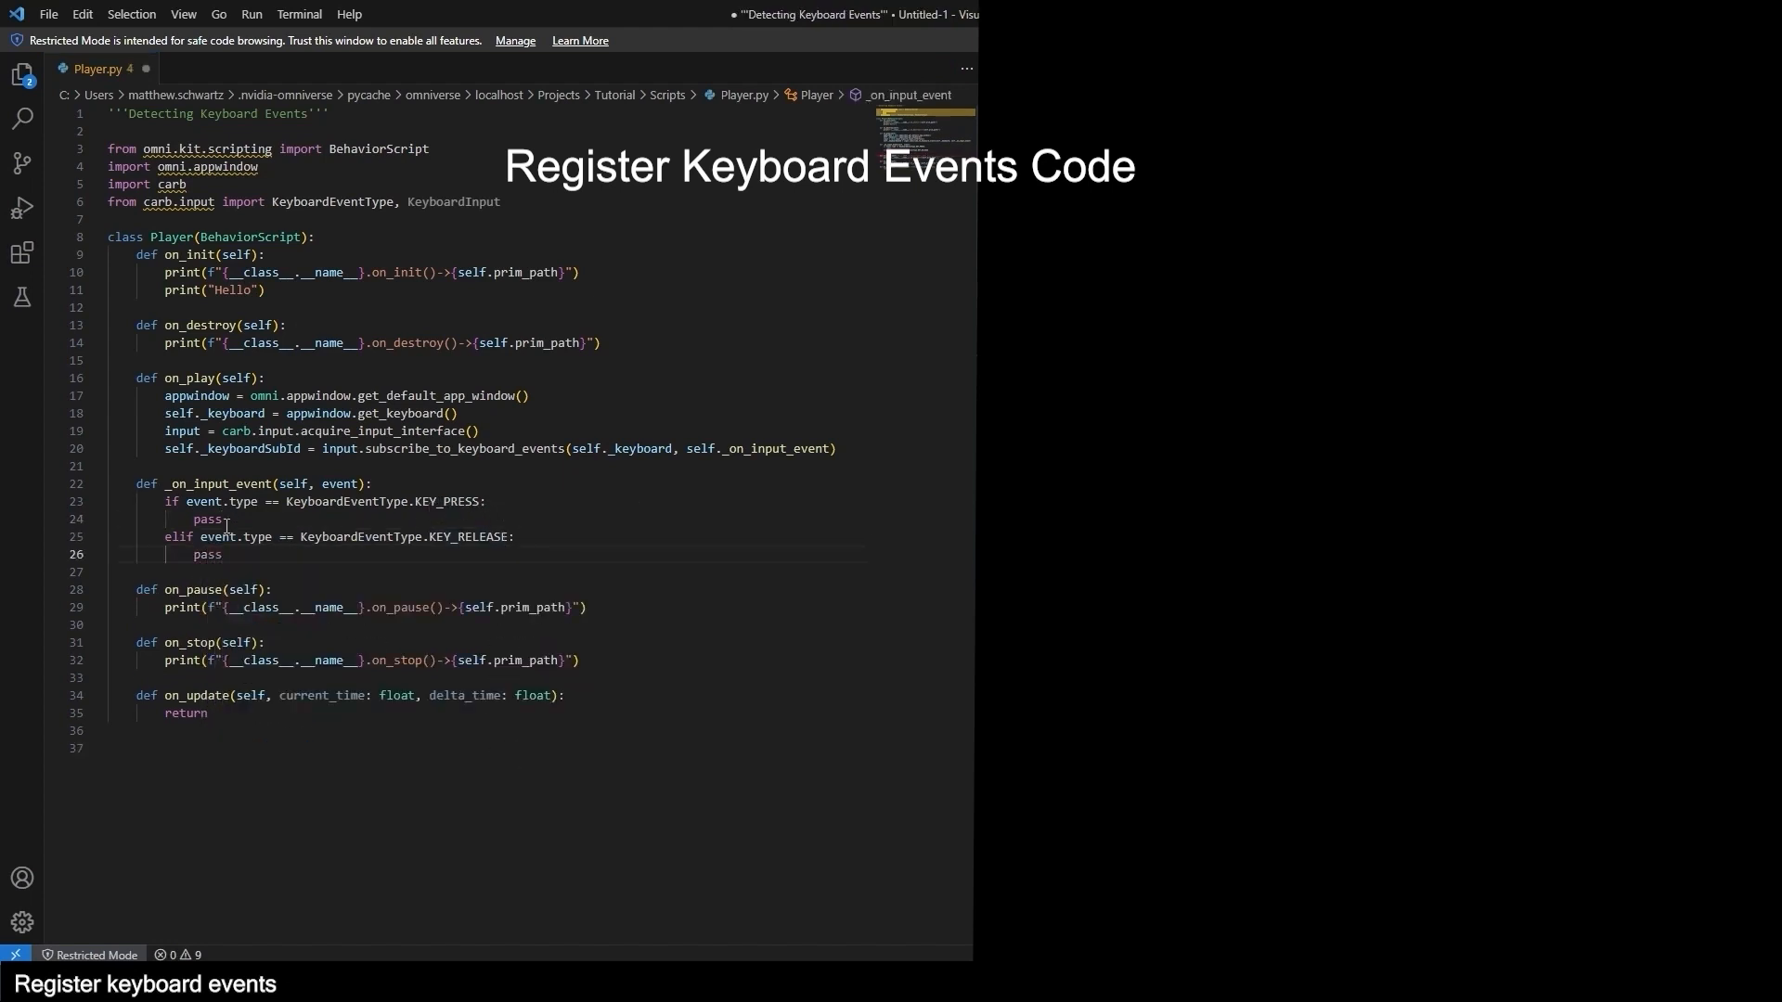
Replace pass in the KEY_PRESS branch with if event.input == KeyboardInput.KEY_3: and duplicate that line three times.
{"action": "double_click", "coordinate": [227, 527]}
{"action": "type", "text": "if event.input == KeyboardInput.KEY_3:"}
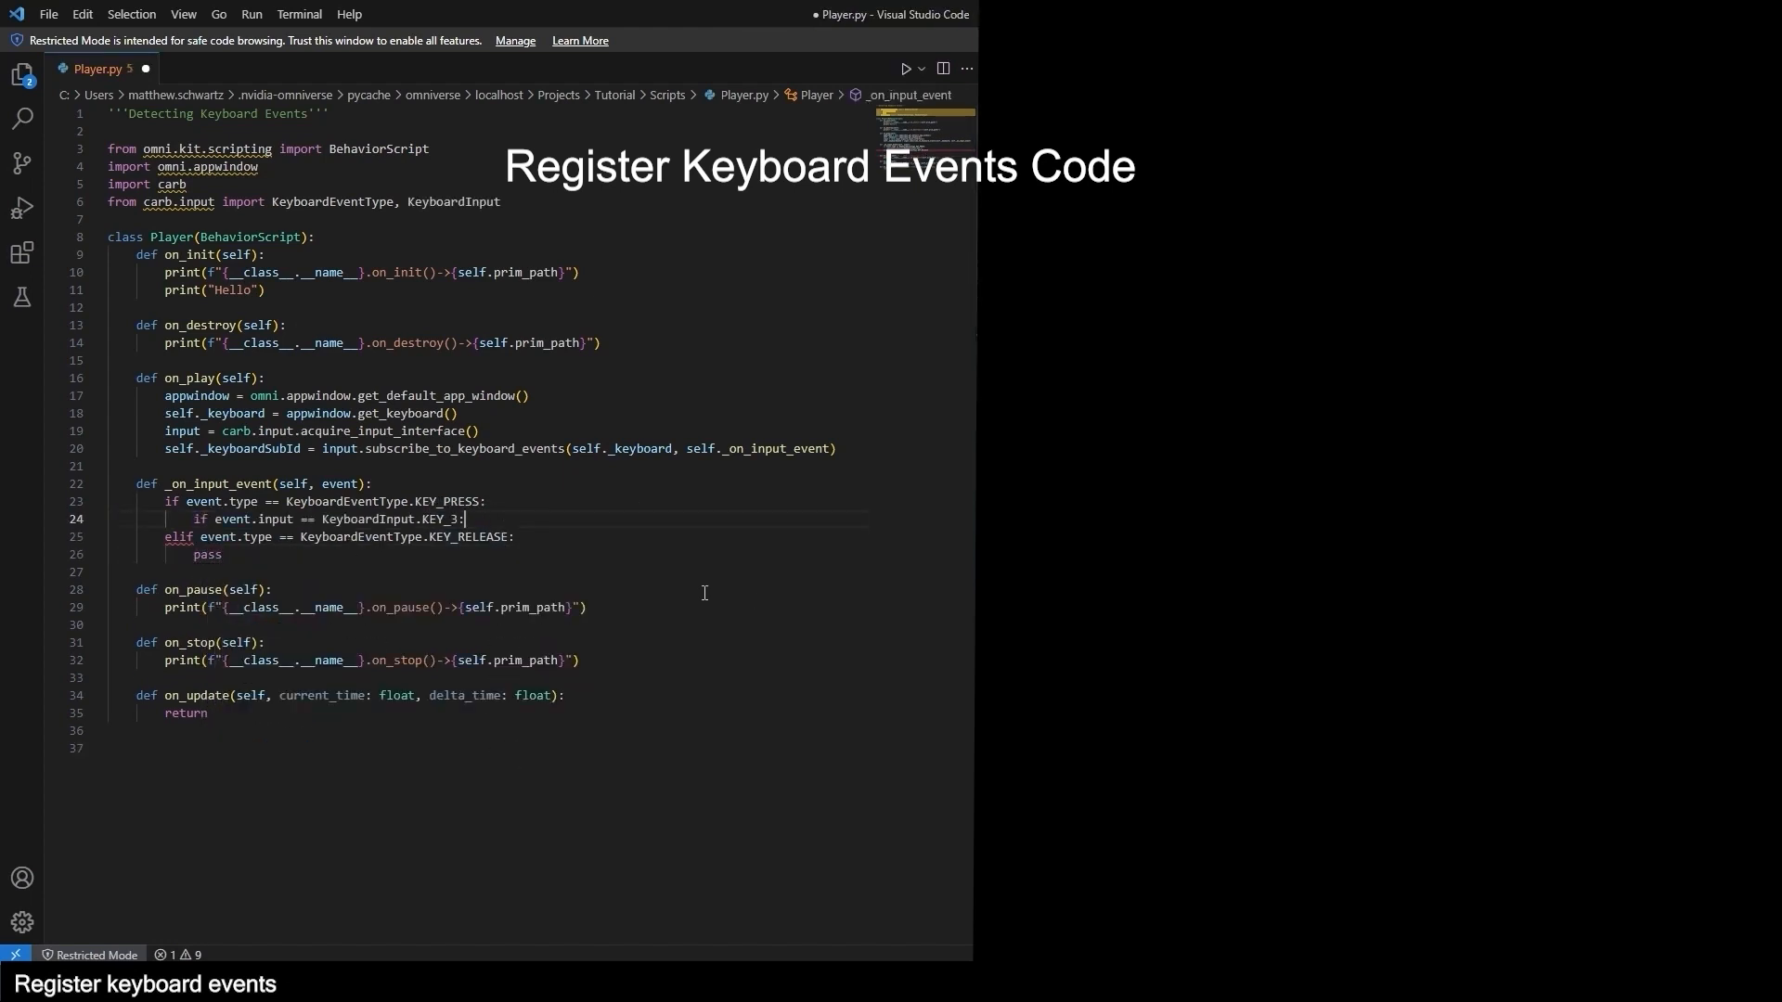
{"action": "key", "text": "alt+shift+Down"}
{"action": "key", "text": "alt+shift+Down"}
{"action": "key", "text": "alt+shift+Down"}
Change the three duplicated conditions in the KEY_PRESS branch to KEY_4, KEY_5 and KEY_6.
{"action": "key", "text": "Up"}
{"action": "key", "text": "Up"}
{"action": "key", "text": "Left"}
{"action": "key", "text": "BackSpace"}
{"action": "type", "text": "4"}
{"action": "key", "text": "Down"}
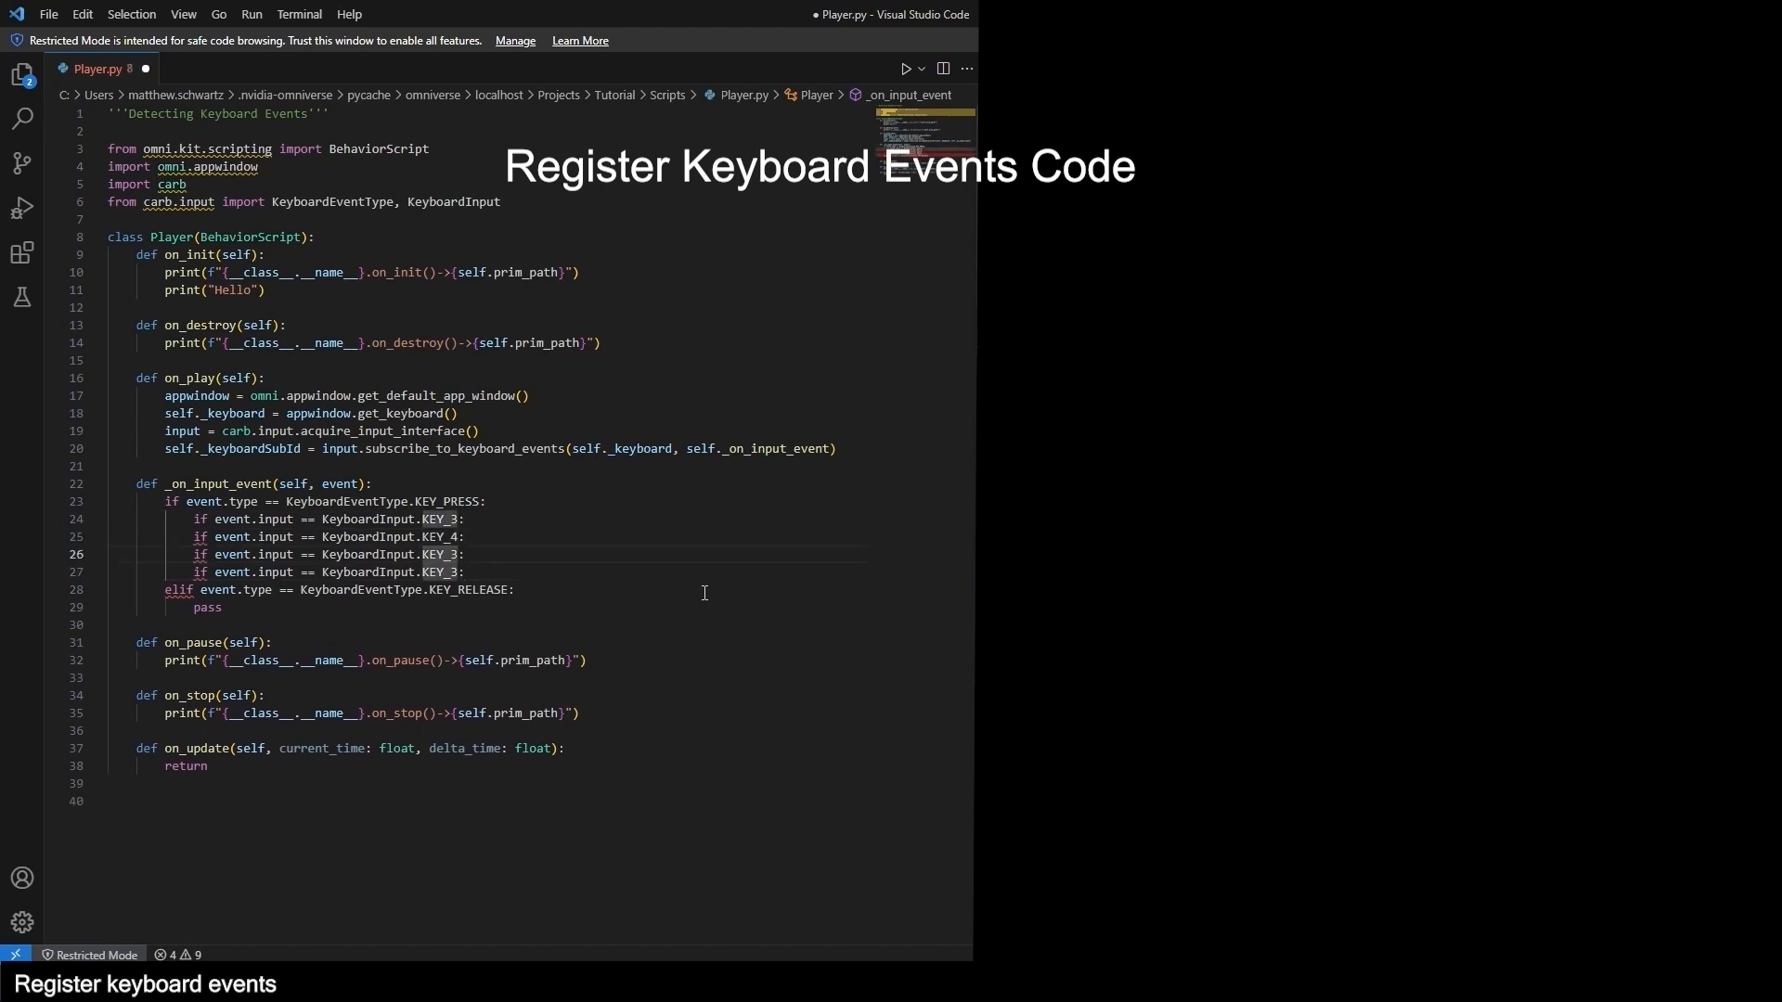
{"action": "key", "text": "BackSpace"}
{"action": "type", "text": "5"}
{"action": "key", "text": "Down"}
{"action": "key", "text": "BackSpace"}
{"action": "type", "text": "6"}
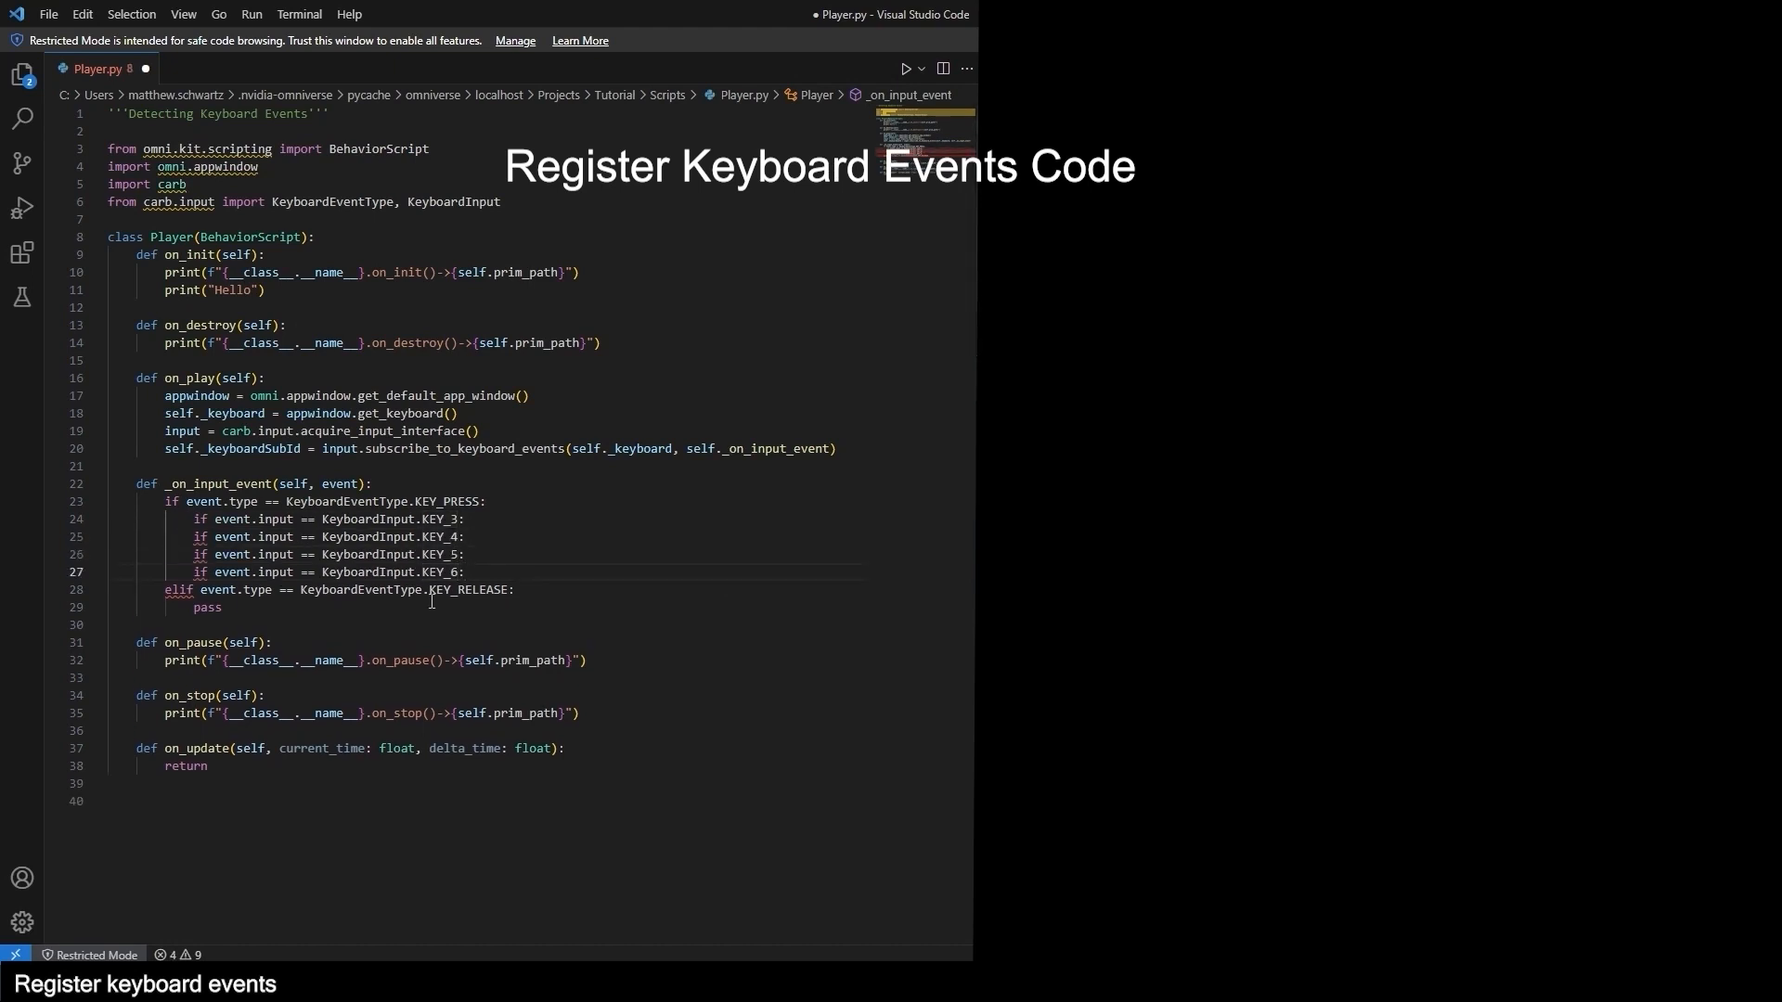
Replace pass in the KEY_RELEASE branch with if event.input == KeyboardInput.KEY_3: and duplicate that line three times.
{"action": "left_click_drag", "start_coordinate": [108, 608], "coordinate": [281, 608]}
{"action": "type", "text": "if event.input == KeyboardInput.KEY_3:"}
{"action": "left_click", "coordinate": [573, 614]}
{"action": "key", "text": "alt+shift+Down"}
{"action": "key", "text": "alt+shift+Down"}
{"action": "key", "text": "alt+shift+Down"}
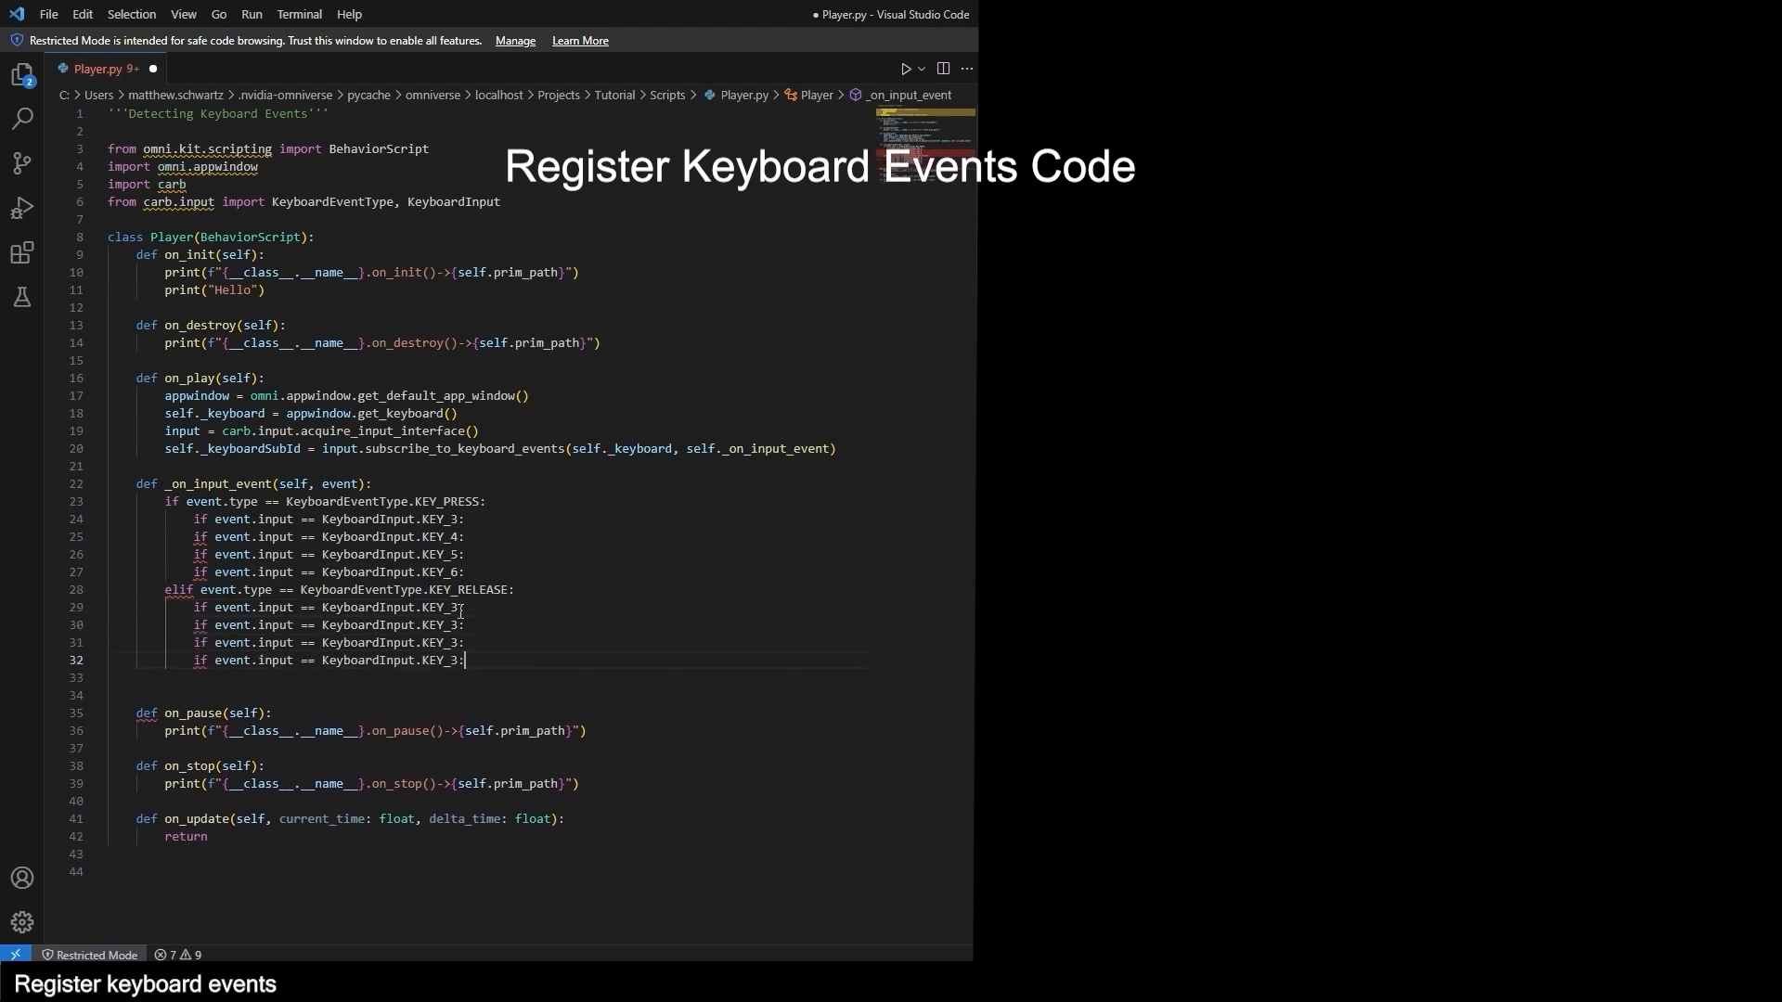
Change the three duplicated conditions in the KEY_RELEASE branch to KEY_4, KEY_5 and KEY_6.
{"action": "left_click", "coordinate": [461, 620]}
{"action": "key", "text": "BackSpace"}
{"action": "type", "text": "4"}
{"action": "key", "text": "Down"}
{"action": "key", "text": "BackSpace"}
{"action": "type", "text": "5"}
{"action": "key", "text": "Down"}
{"action": "key", "text": "BackSpace"}
{"action": "type", "text": "6"}
Replace the print("Hello") line in on_init with self._force = [0,0,0].
{"action": "left_click", "coordinate": [511, 525]}
{"action": "left_click_drag", "start_coordinate": [319, 292], "coordinate": [164, 290]}
{"action": "type", "text": "self._for"}
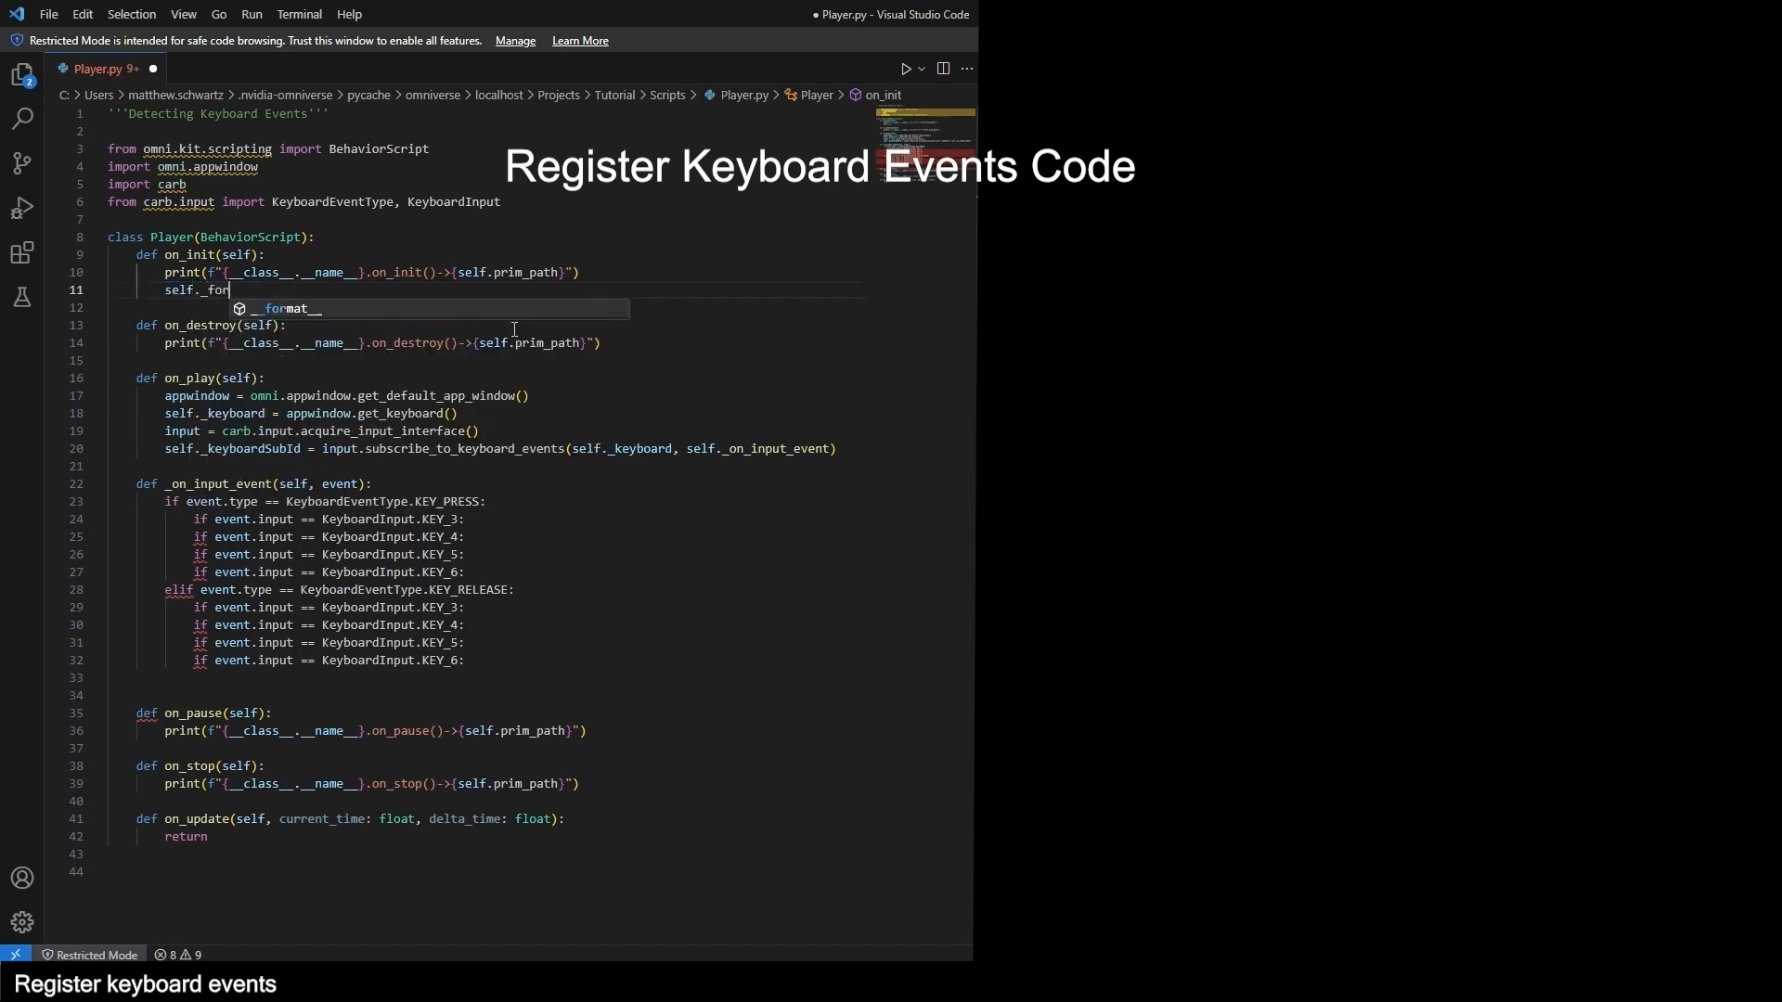
{"action": "type", "text": "ce = [0,0,0]"}
{"action": "key", "text": "Down"}
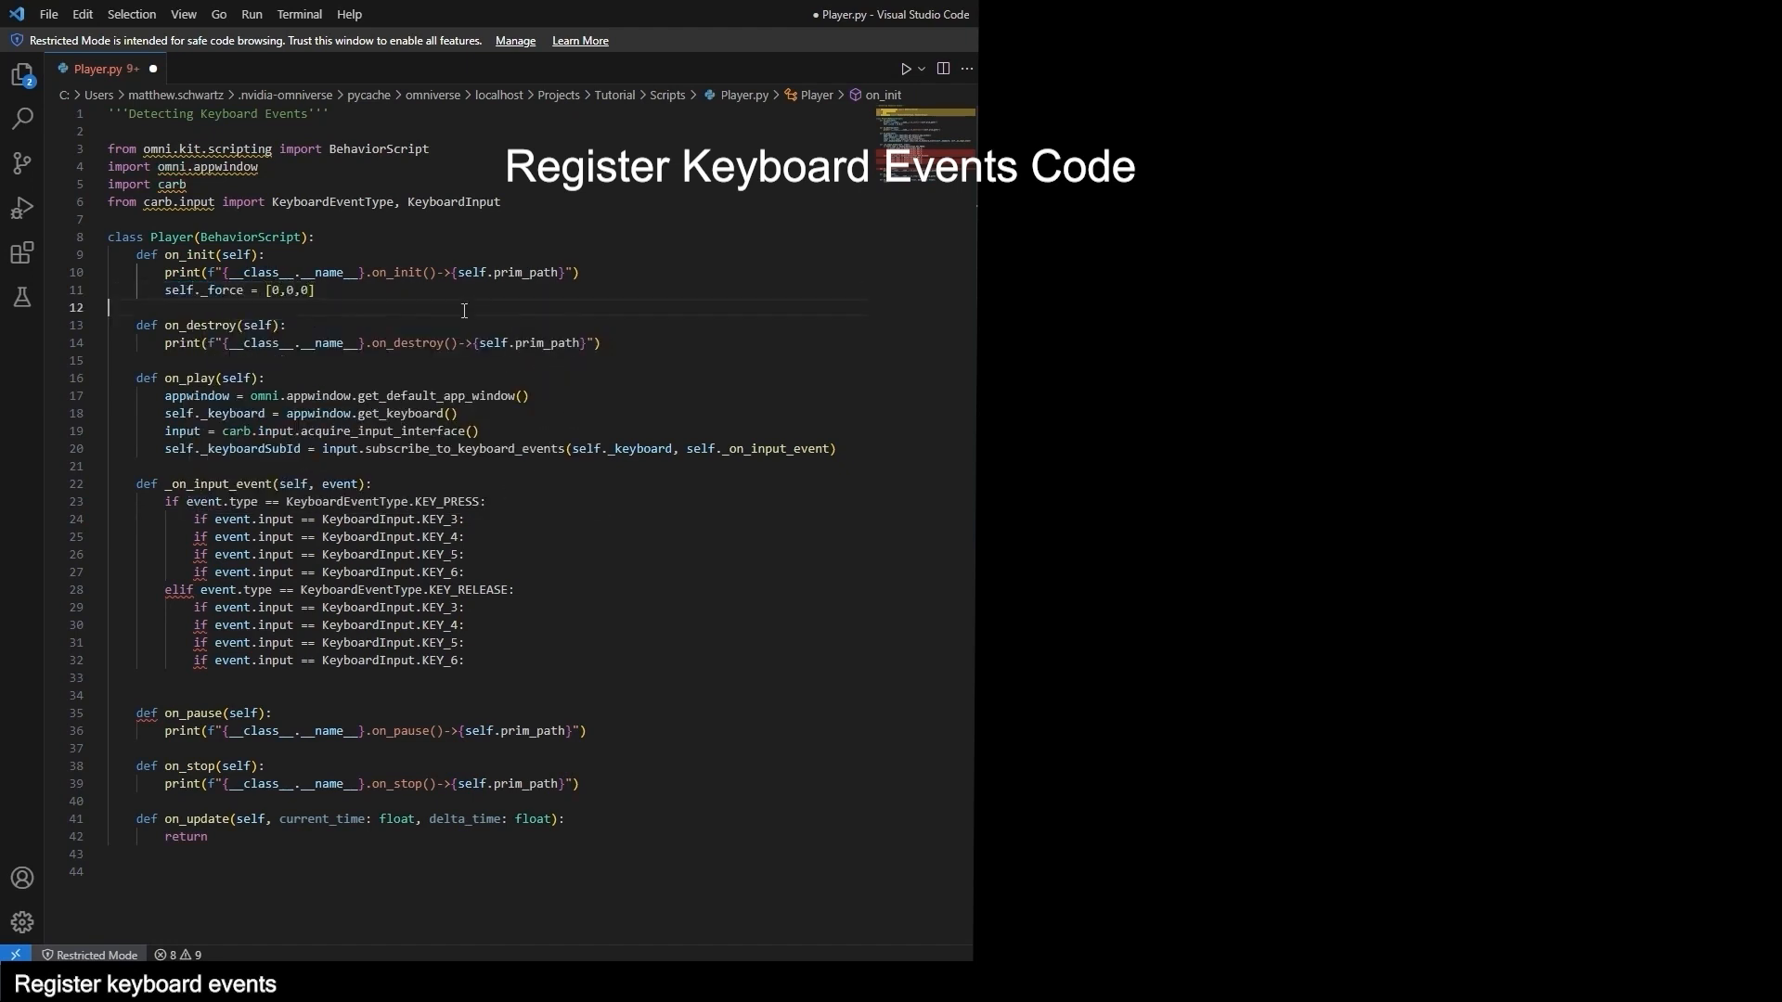
In the KEY_PRESS branch, set self._force[0] to force_strength for KEY_3 and to -force_strength for KEY_4.
{"action": "left_click", "coordinate": [490, 523]}
{"action": "type", "text": "self._force[0] =  force_strength"}
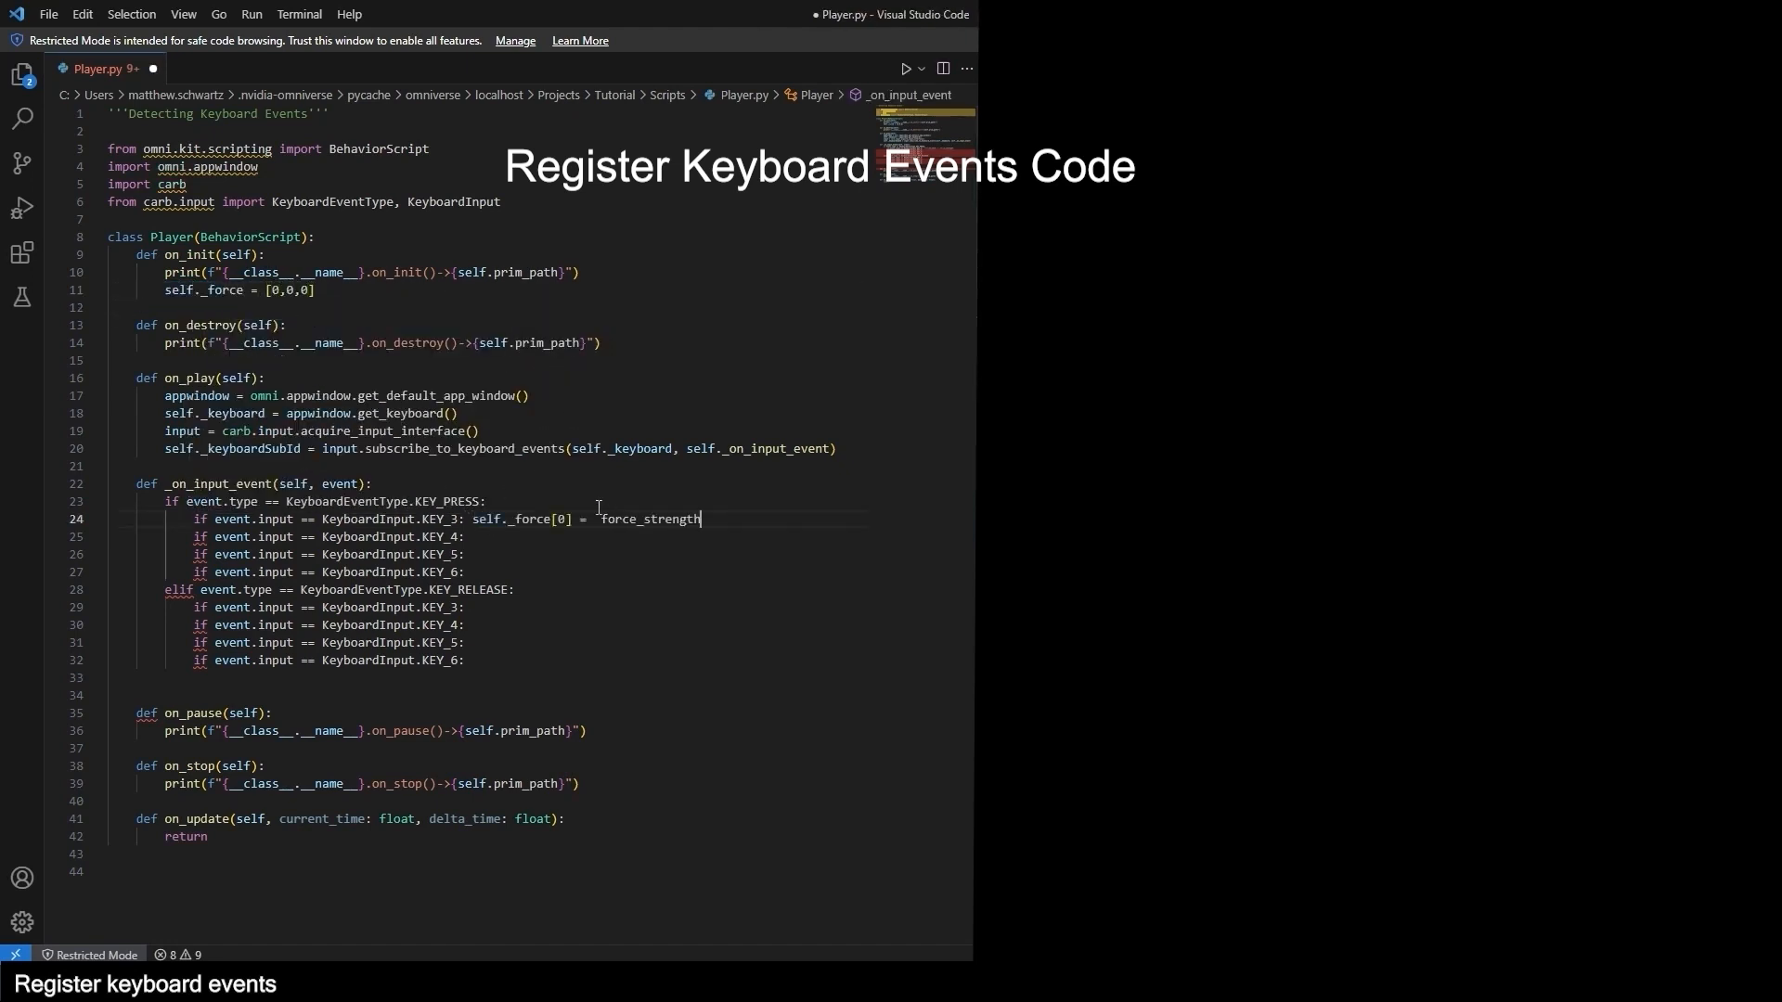
{"action": "left_click", "coordinate": [513, 541]}
{"action": "type", "text": "self._force[0] = -force_strength"}
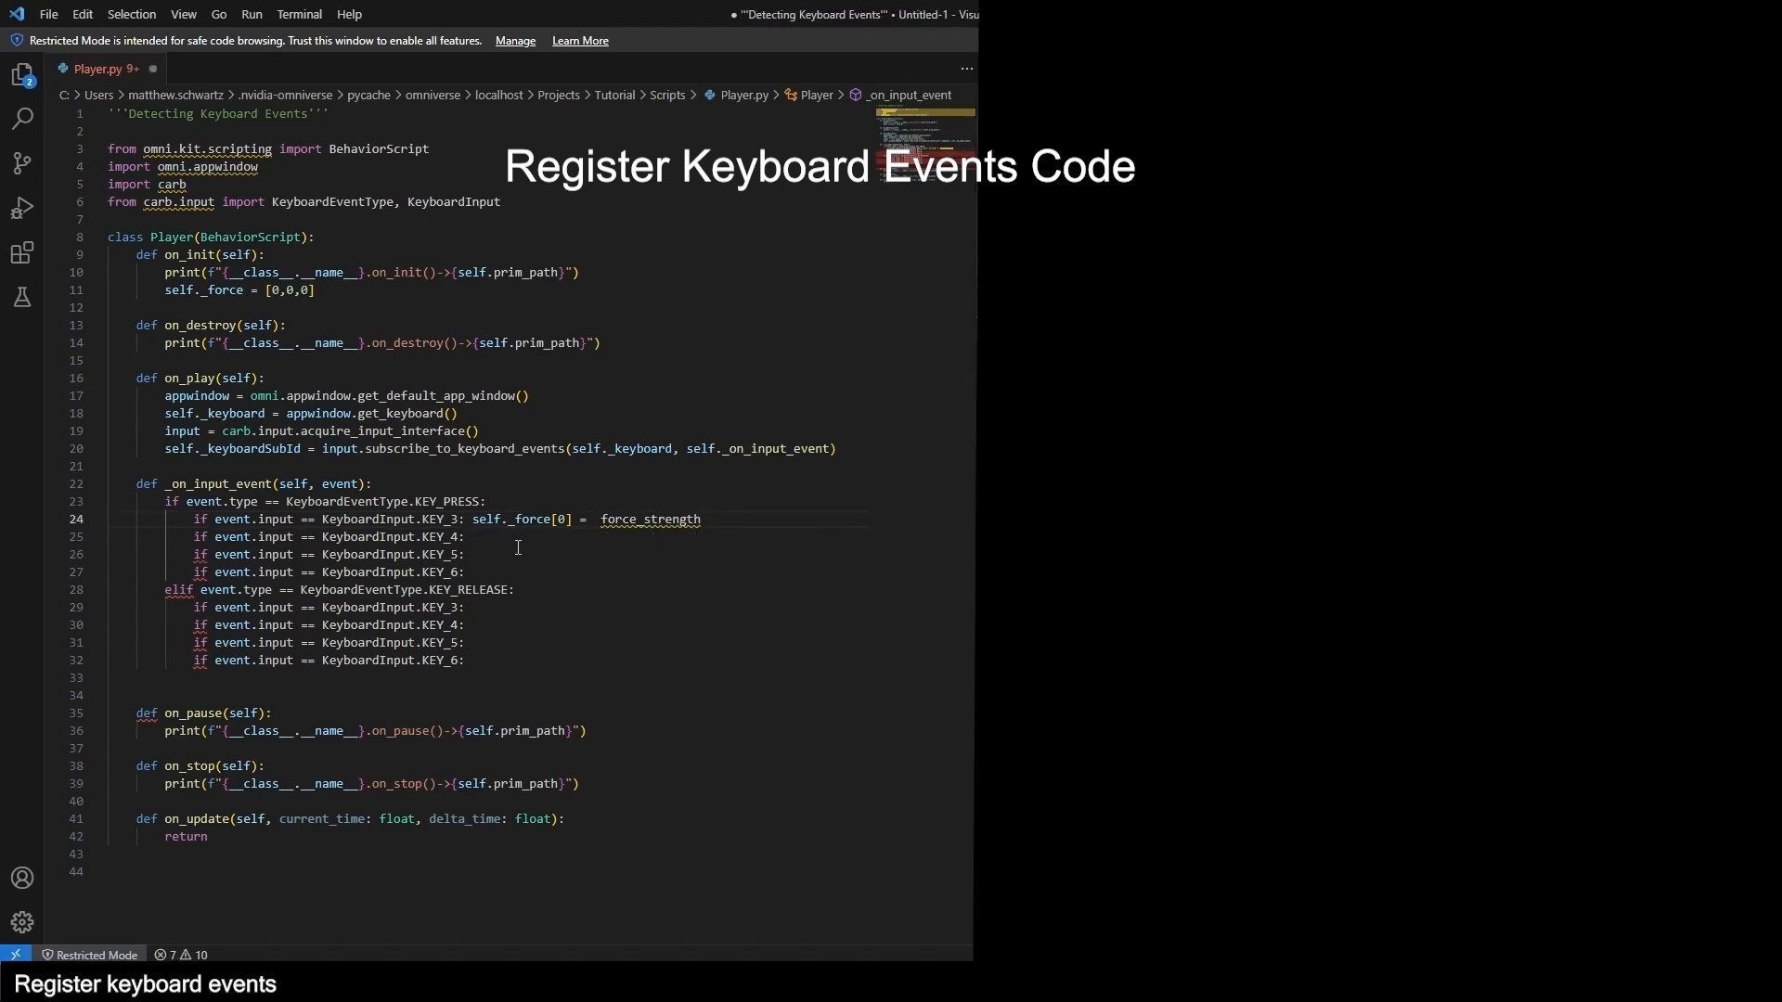
{"action": "left_click", "coordinate": [513, 541]}
{"action": "type", "text": "self._force[0] = -force_strength"}
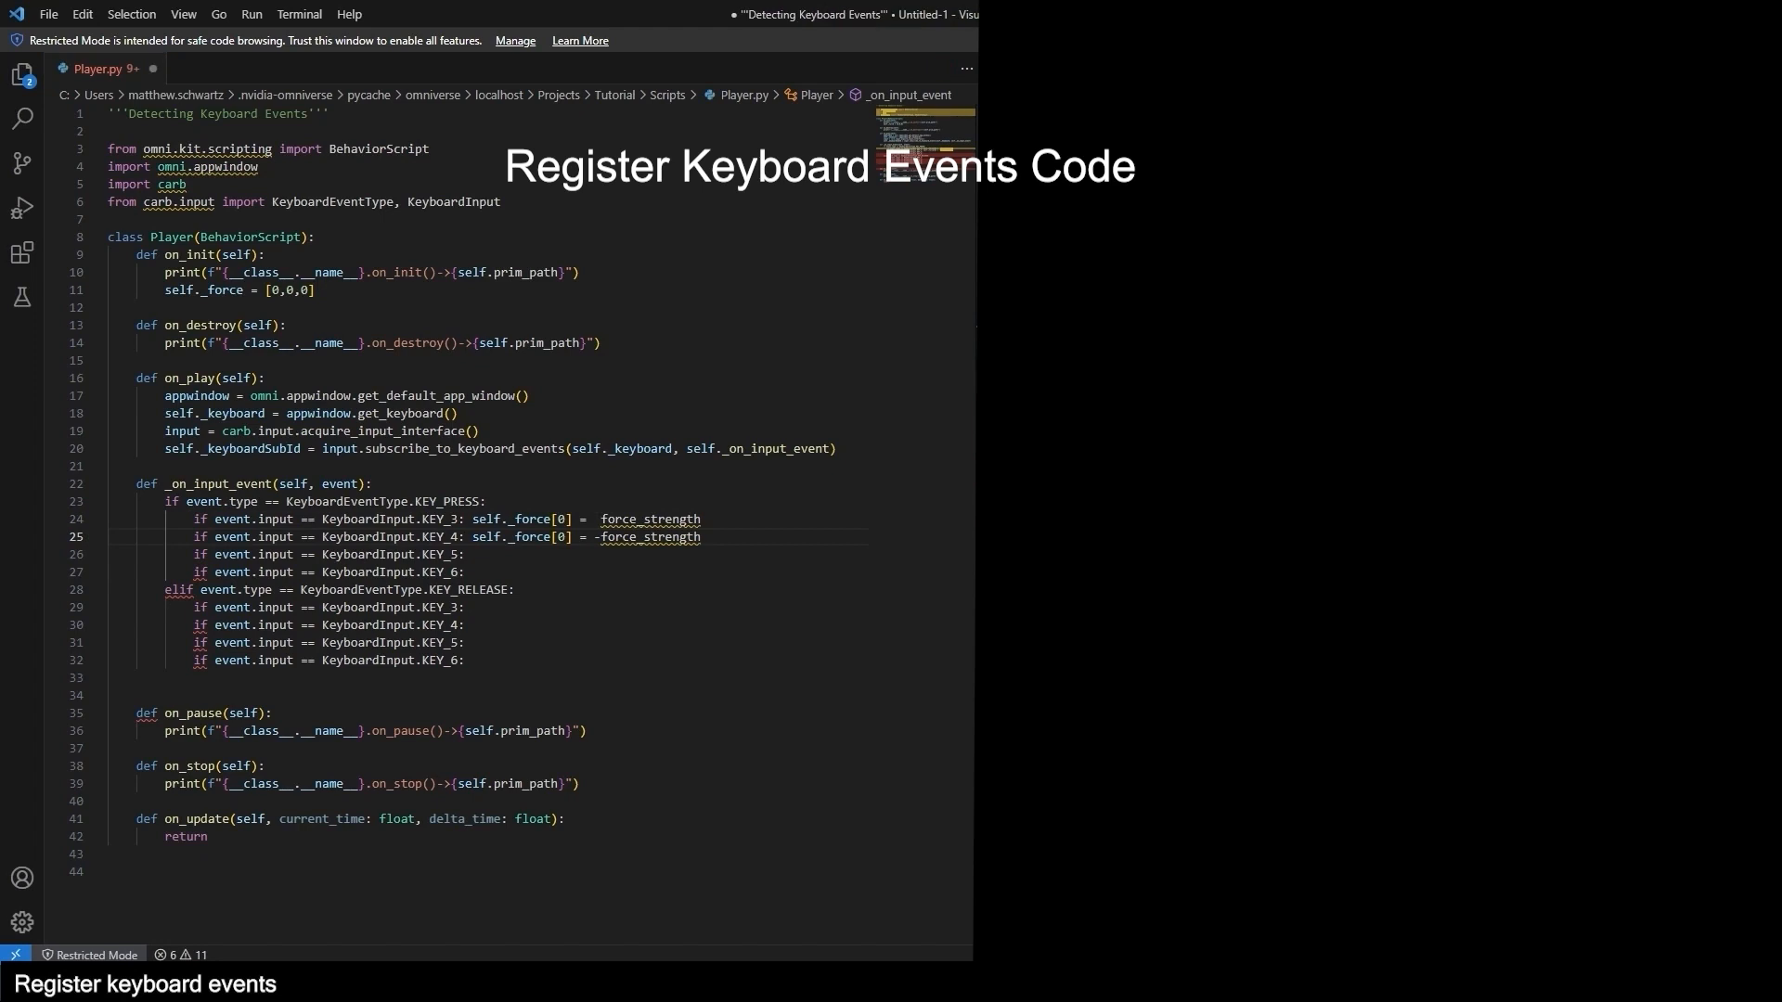
In the KEY_PRESS branch, set self._force[2] to force_strength for KEY_5 and to -force_strength for KEY_6.
{"action": "left_click", "coordinate": [556, 555]}
{"action": "type", "text": "self._force[2] =  force_strength"}
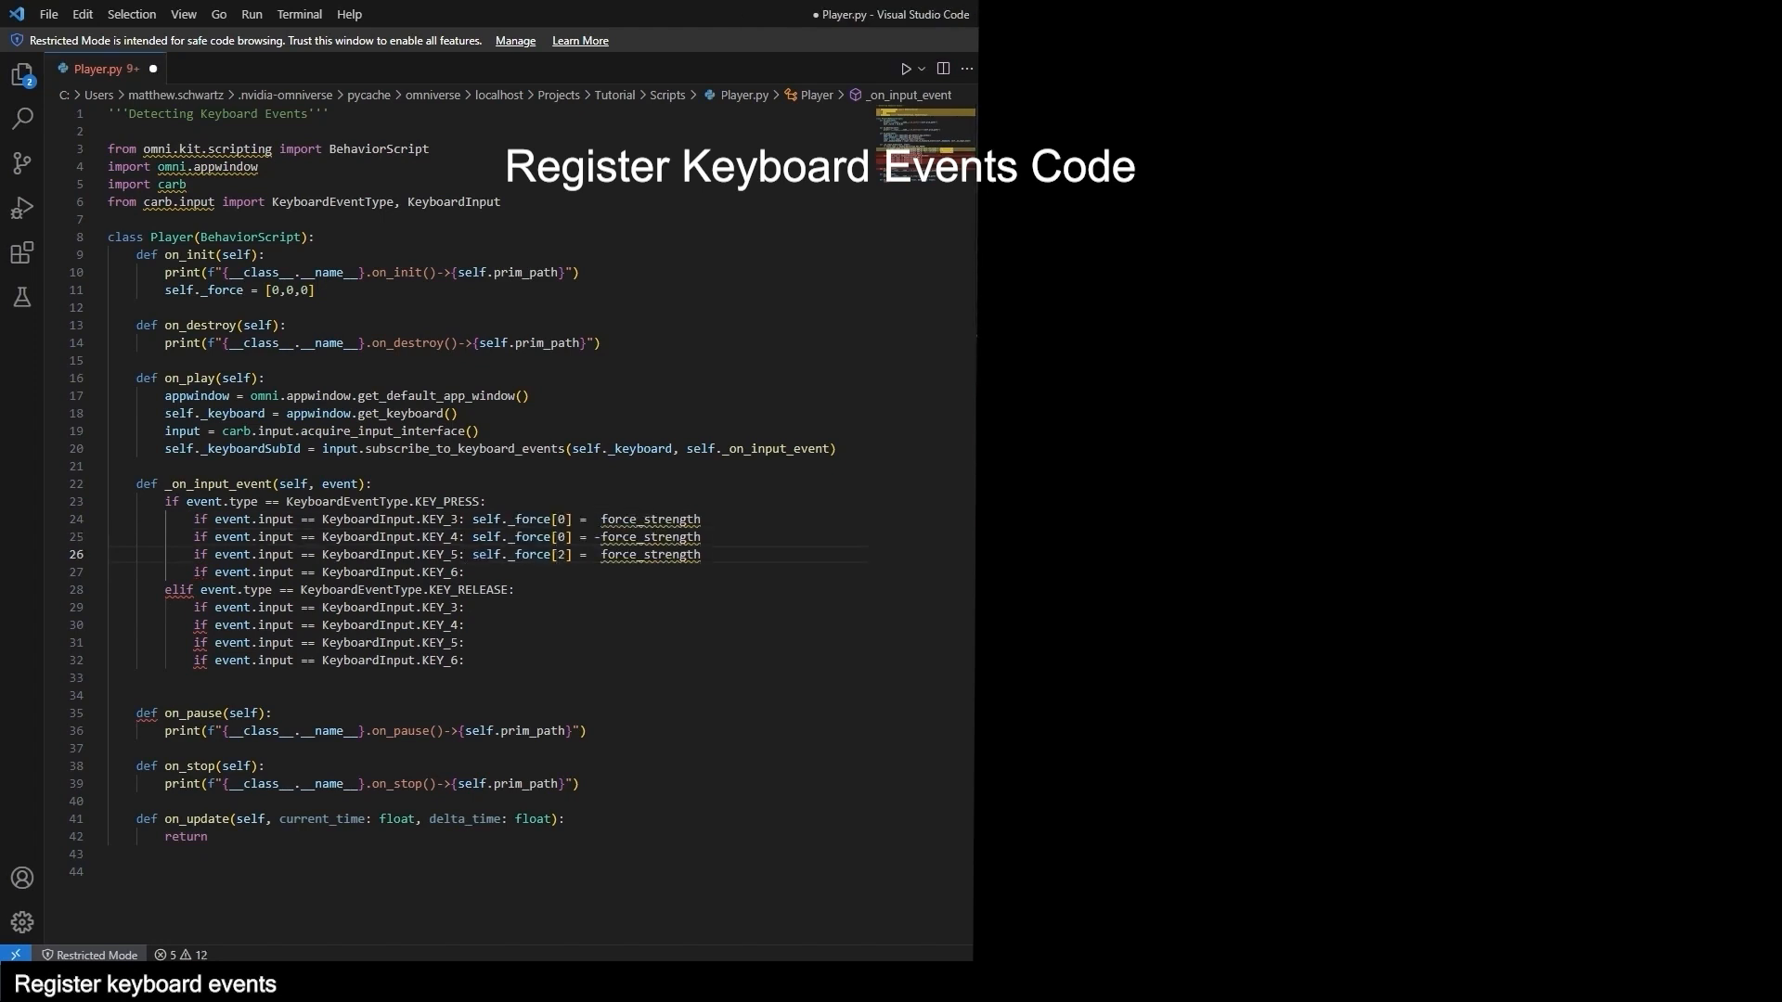
{"action": "left_click", "coordinate": [537, 578]}
{"action": "type", "text": "self._force[2] = -force_strength"}
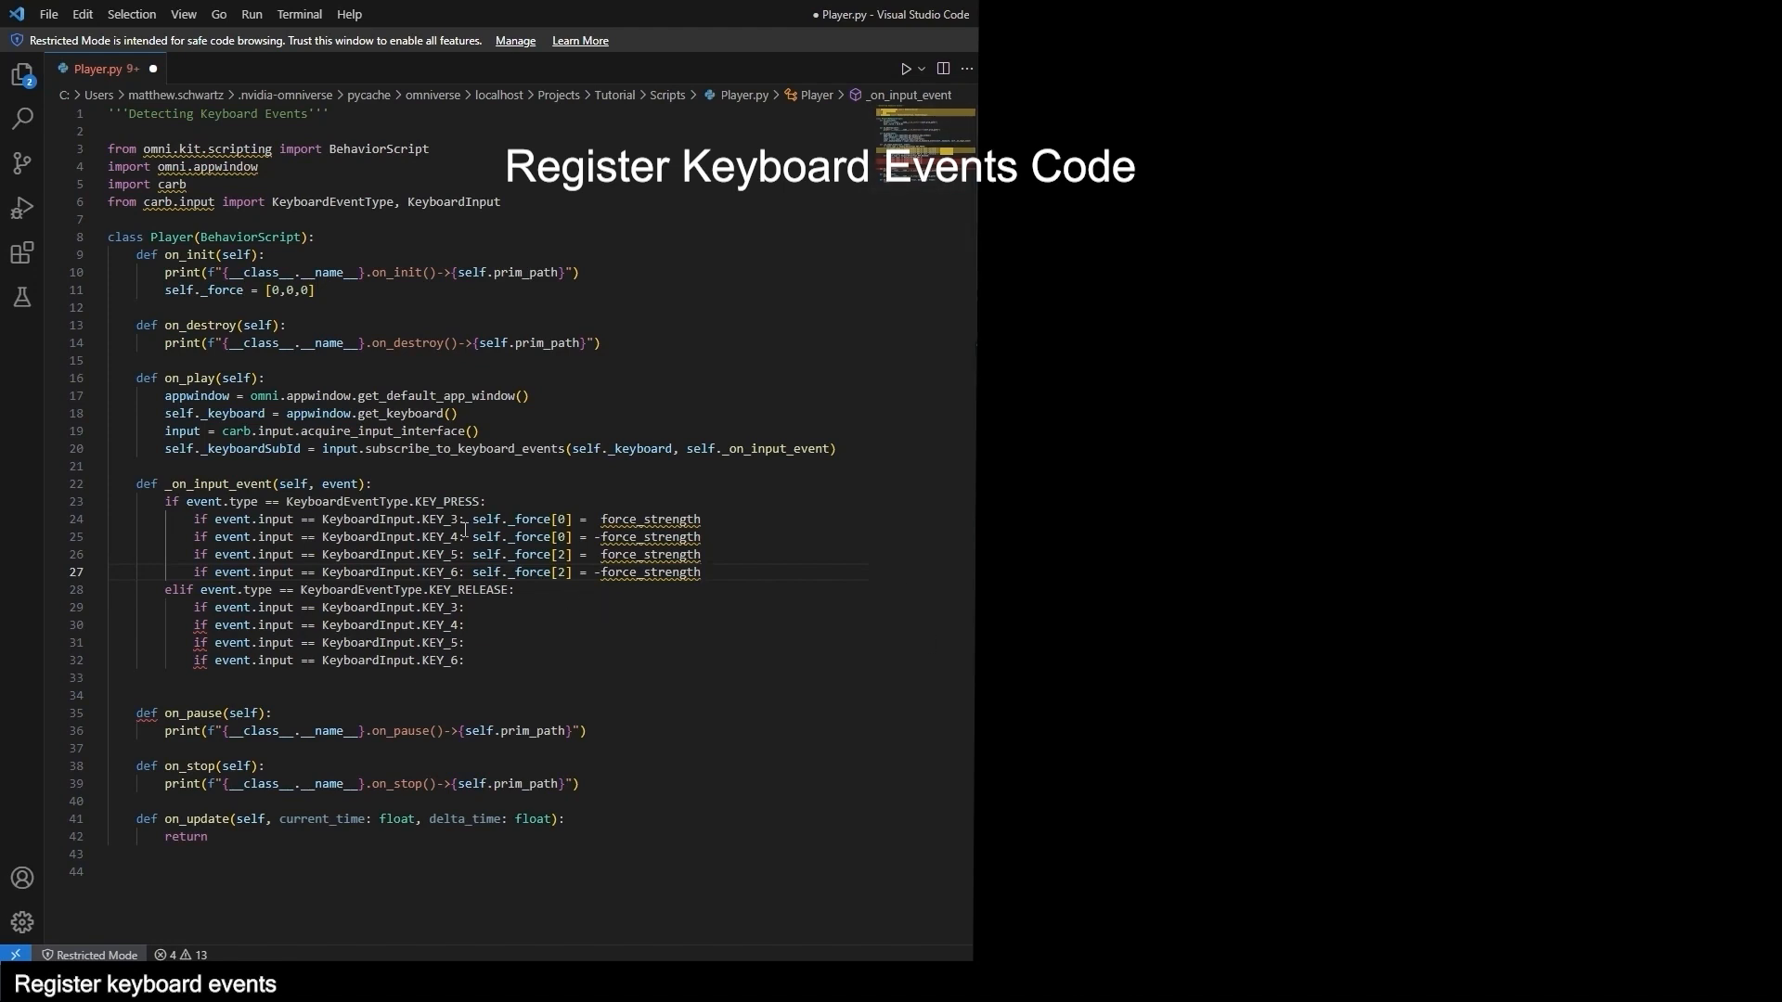
Copy the self._force[0] assignment onto the KEY_3 condition of the KEY_RELEASE branch and give it the value 0.
{"action": "left_click_drag", "start_coordinate": [471, 520], "coordinate": [595, 523]}
{"action": "key", "text": "ctrl+c"}
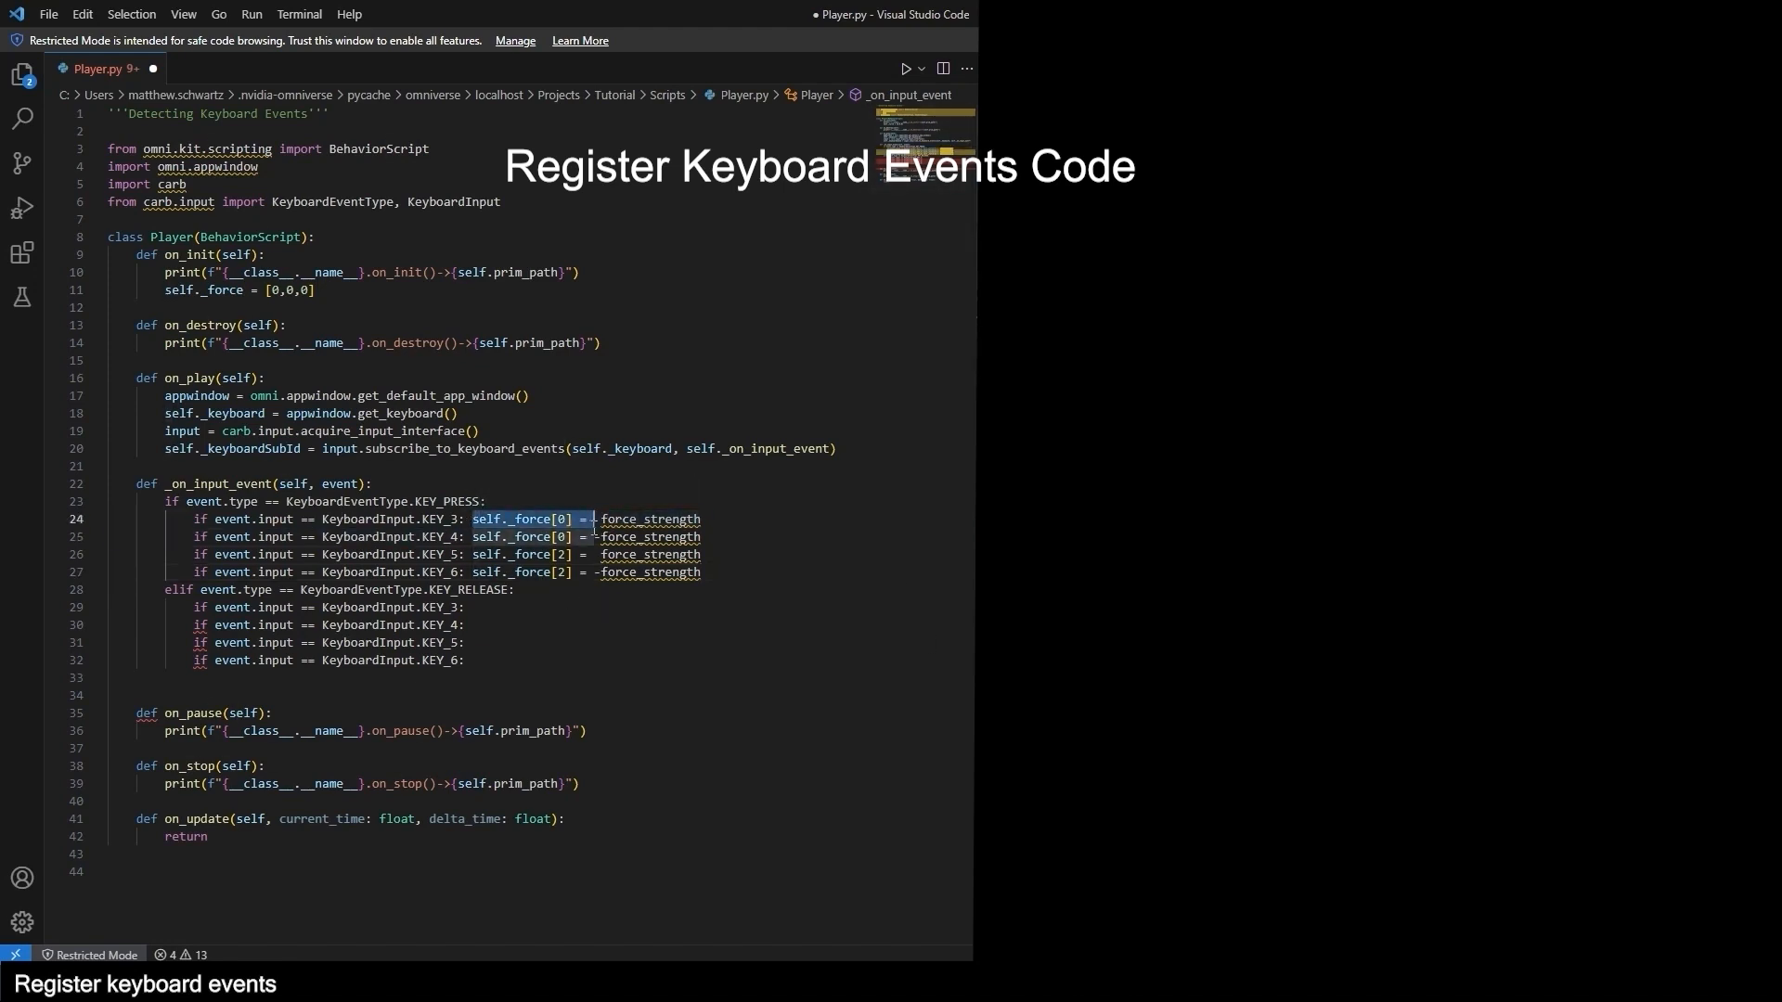
{"action": "left_click", "coordinate": [530, 611]}
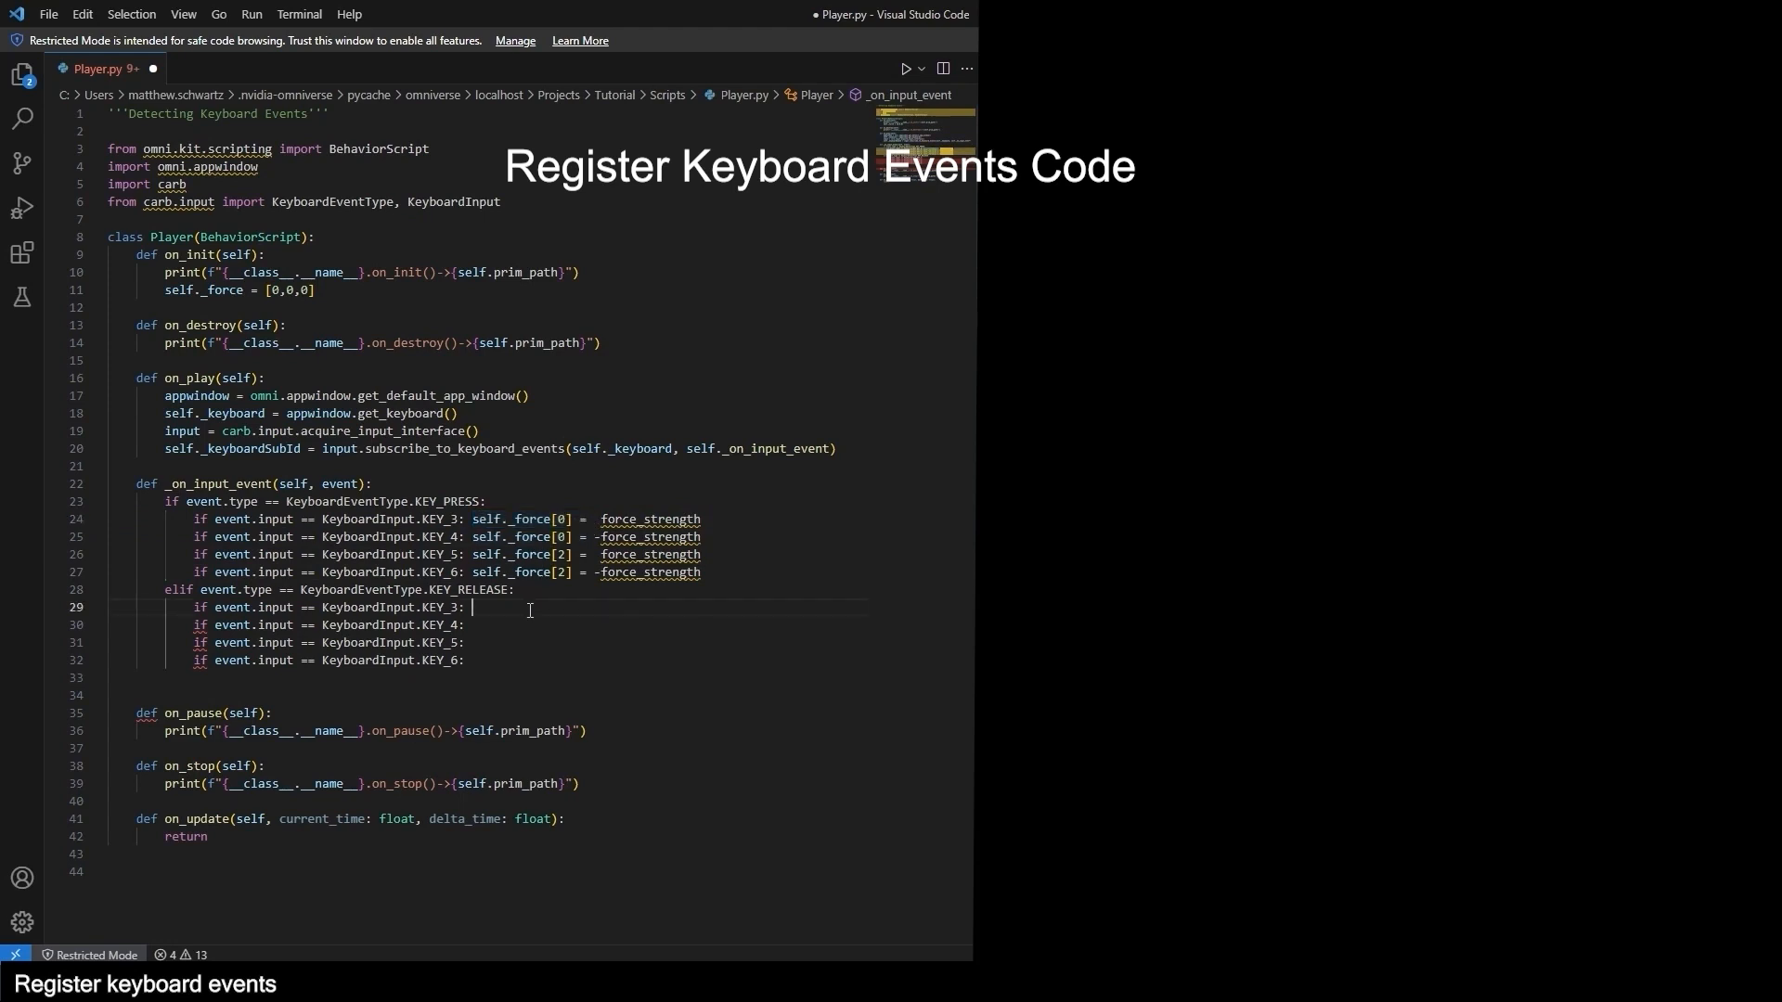
{"action": "key", "text": "ctrl+v"}
{"action": "type", "text": "0"}
Copy self._force[0] = 0 onto the KEY_4, KEY_5 and KEY_6 conditions of the KEY_RELEASE branch.
{"action": "left_click_drag", "start_coordinate": [471, 609], "coordinate": [601, 609]}
{"action": "key", "text": "ctrl+c"}
{"action": "key", "text": "Down"}
{"action": "key", "text": "ctrl+v"}
{"action": "key", "text": "Down"}
{"action": "key", "text": "ctrl+v"}
{"action": "key", "text": "Down"}
{"action": "key", "text": "ctrl+v"}
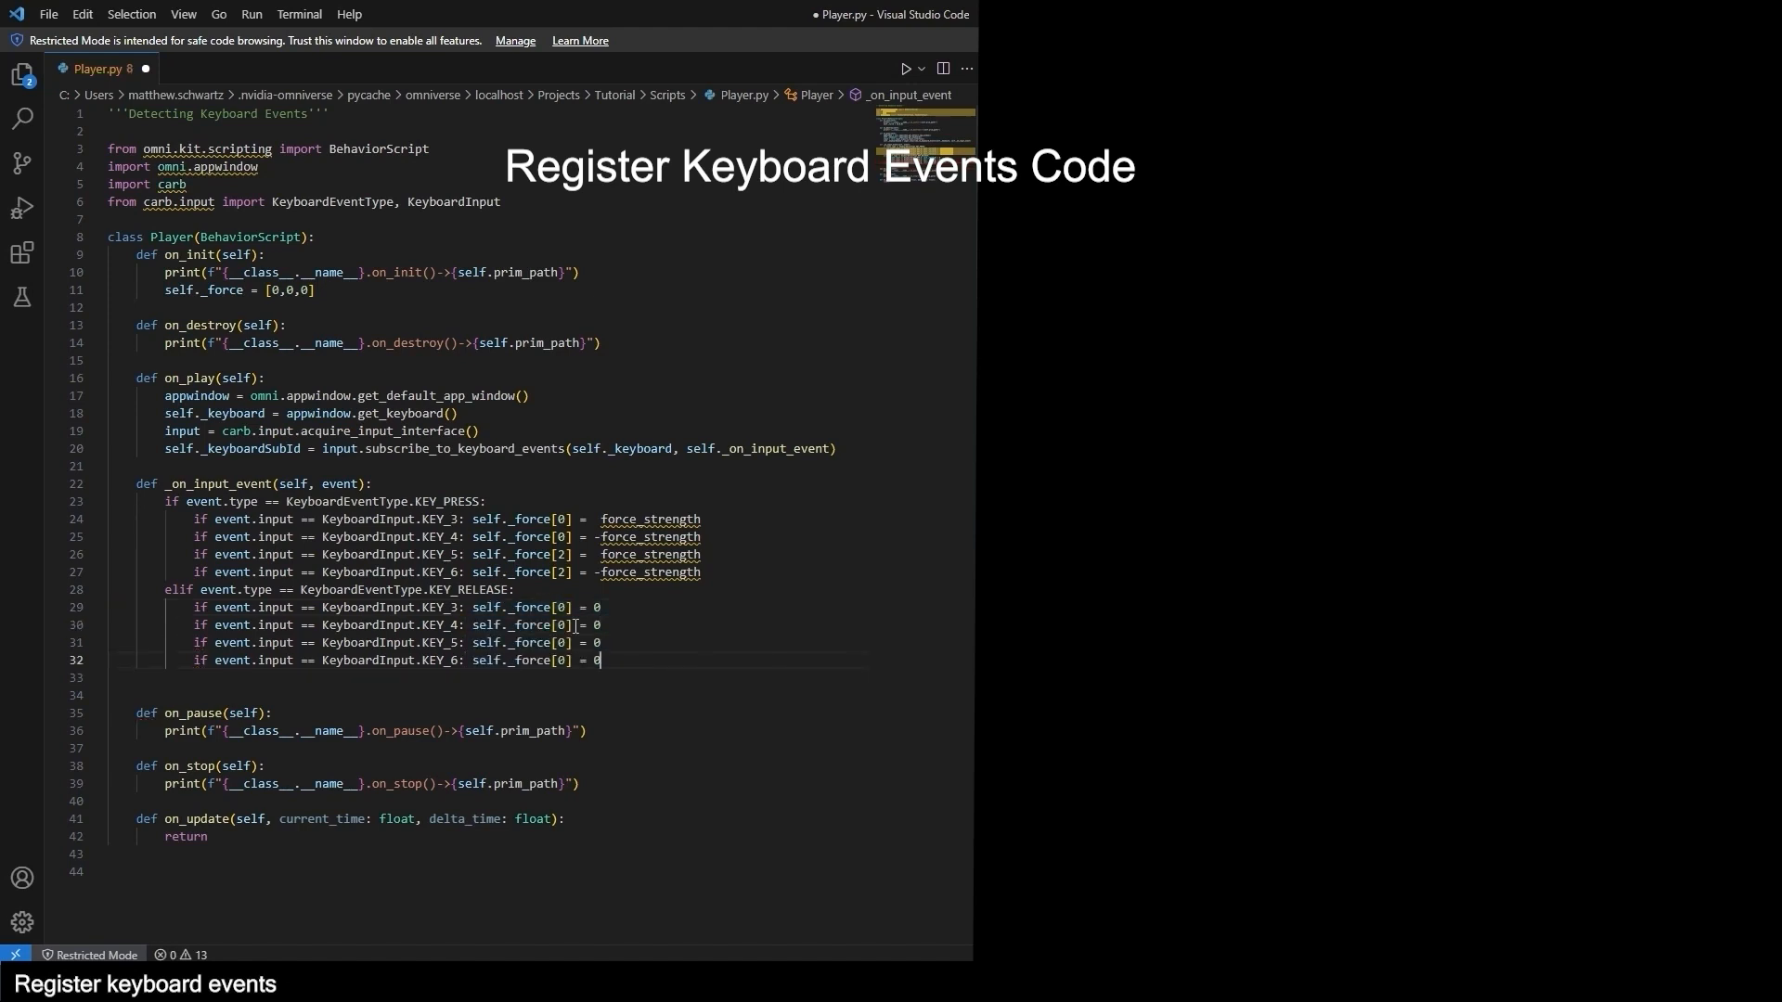
Add print(self._force) as the last line of _on_input_event, outside the if/elif branches.
{"action": "left_click", "coordinate": [541, 678]}
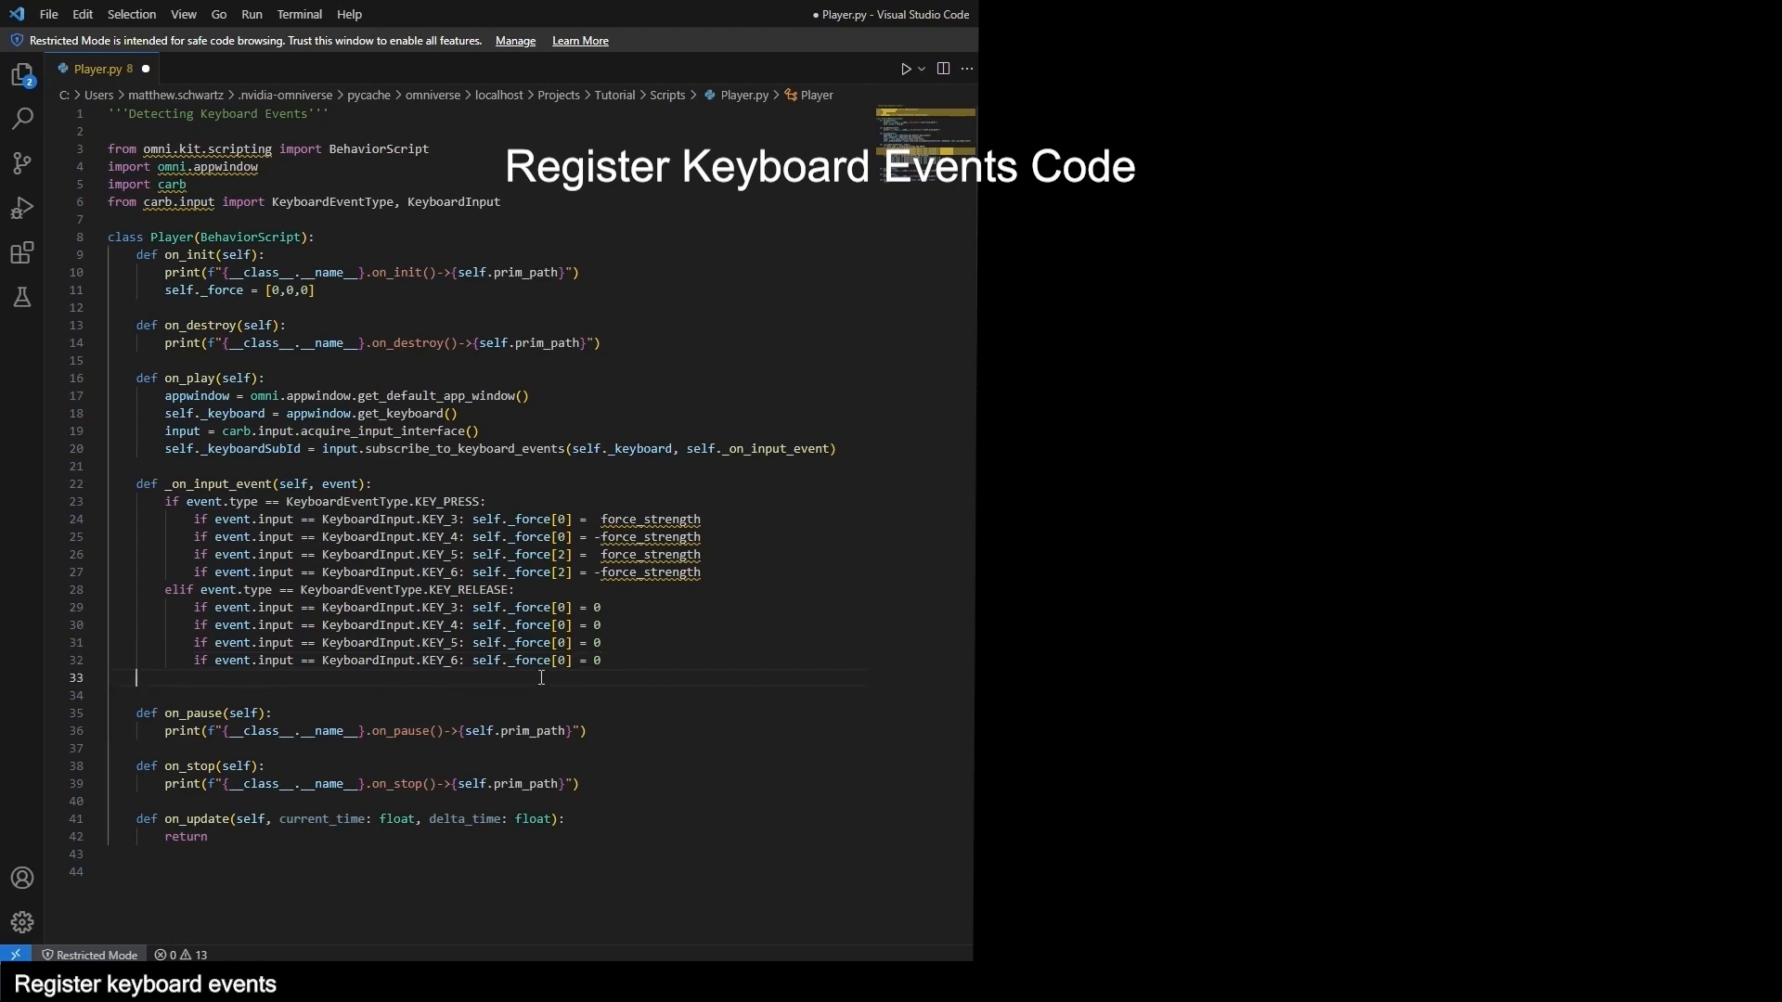
{"action": "type", "text": "print(self."}
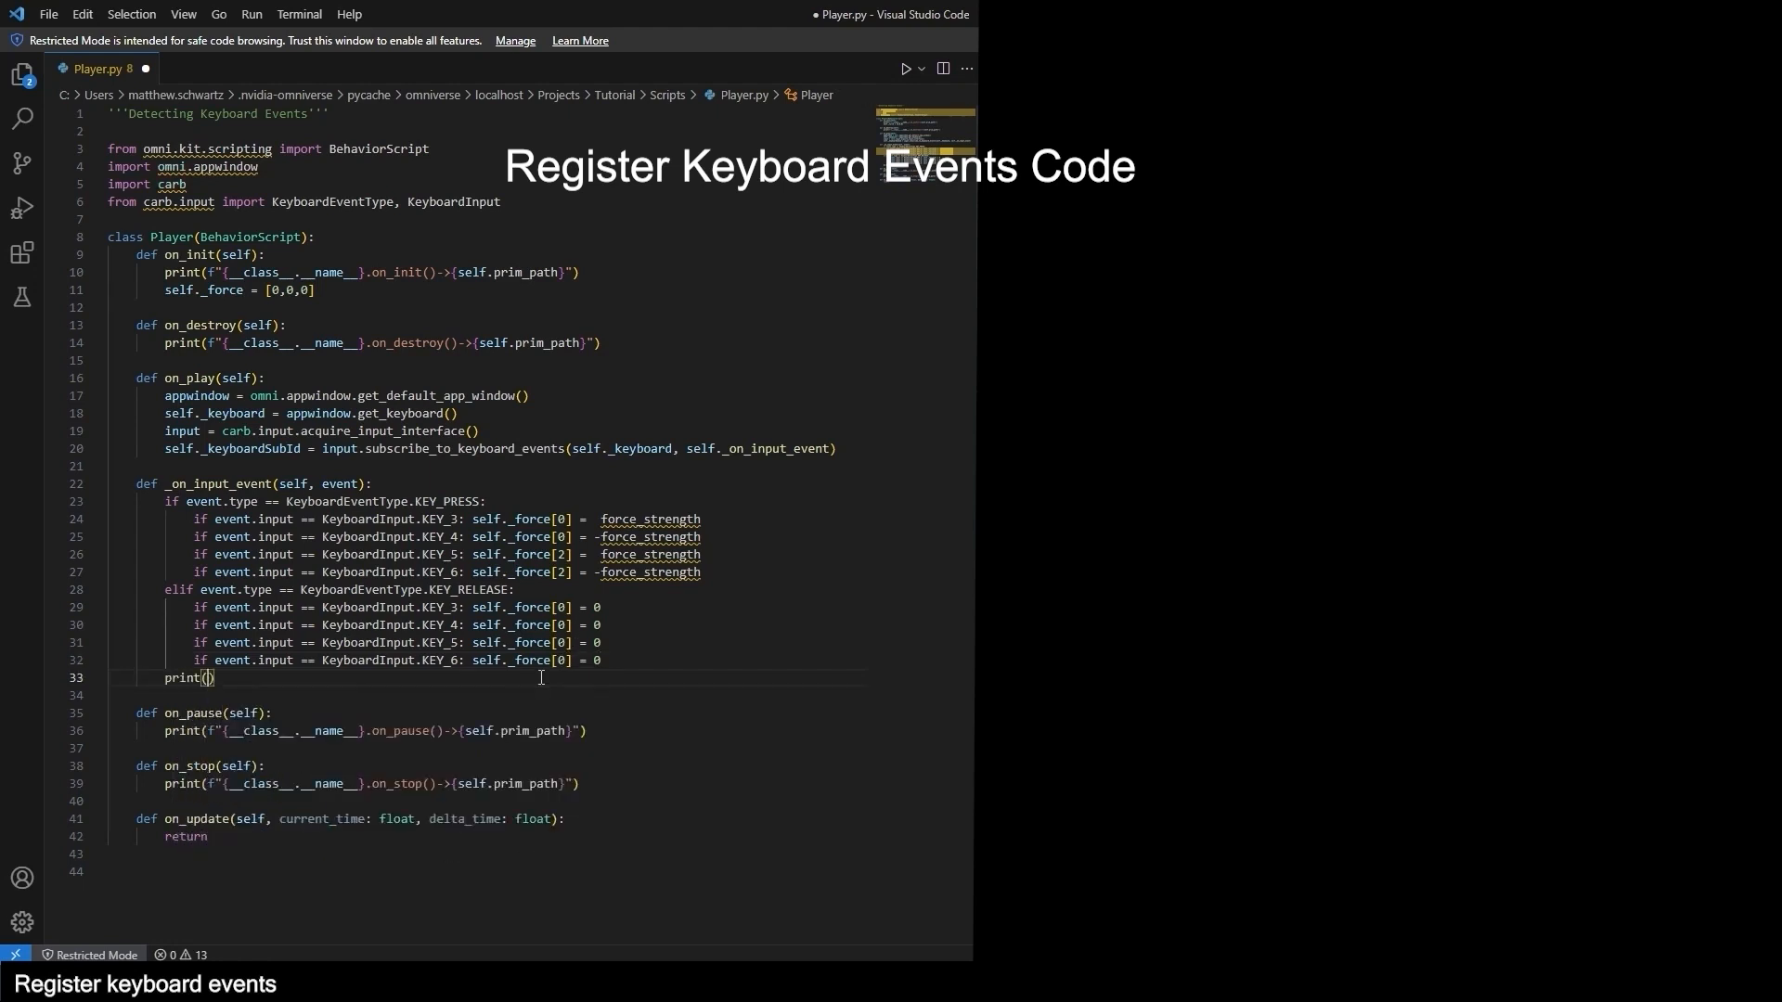
{"action": "type", "text": "_force"}
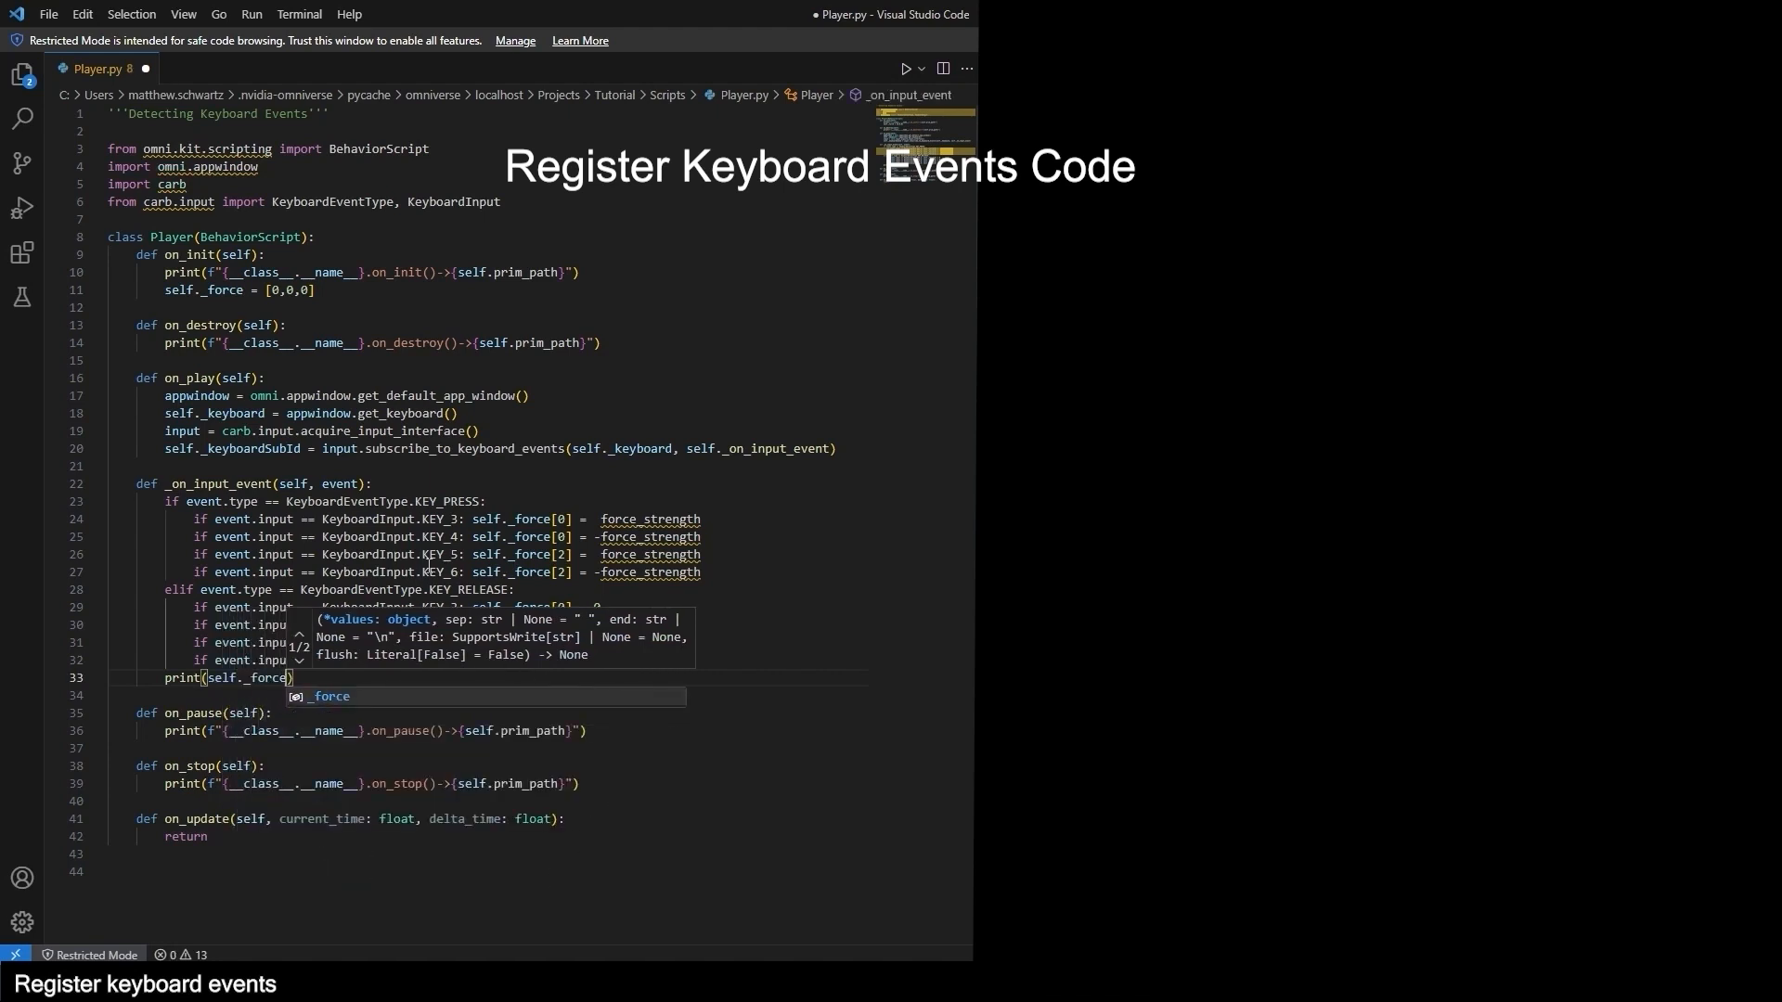
Define force_strength = 200000 as the first line of _on_input_event.
{"action": "left_click", "coordinate": [477, 495]}
{"action": "double_click", "coordinate": [621, 520]}
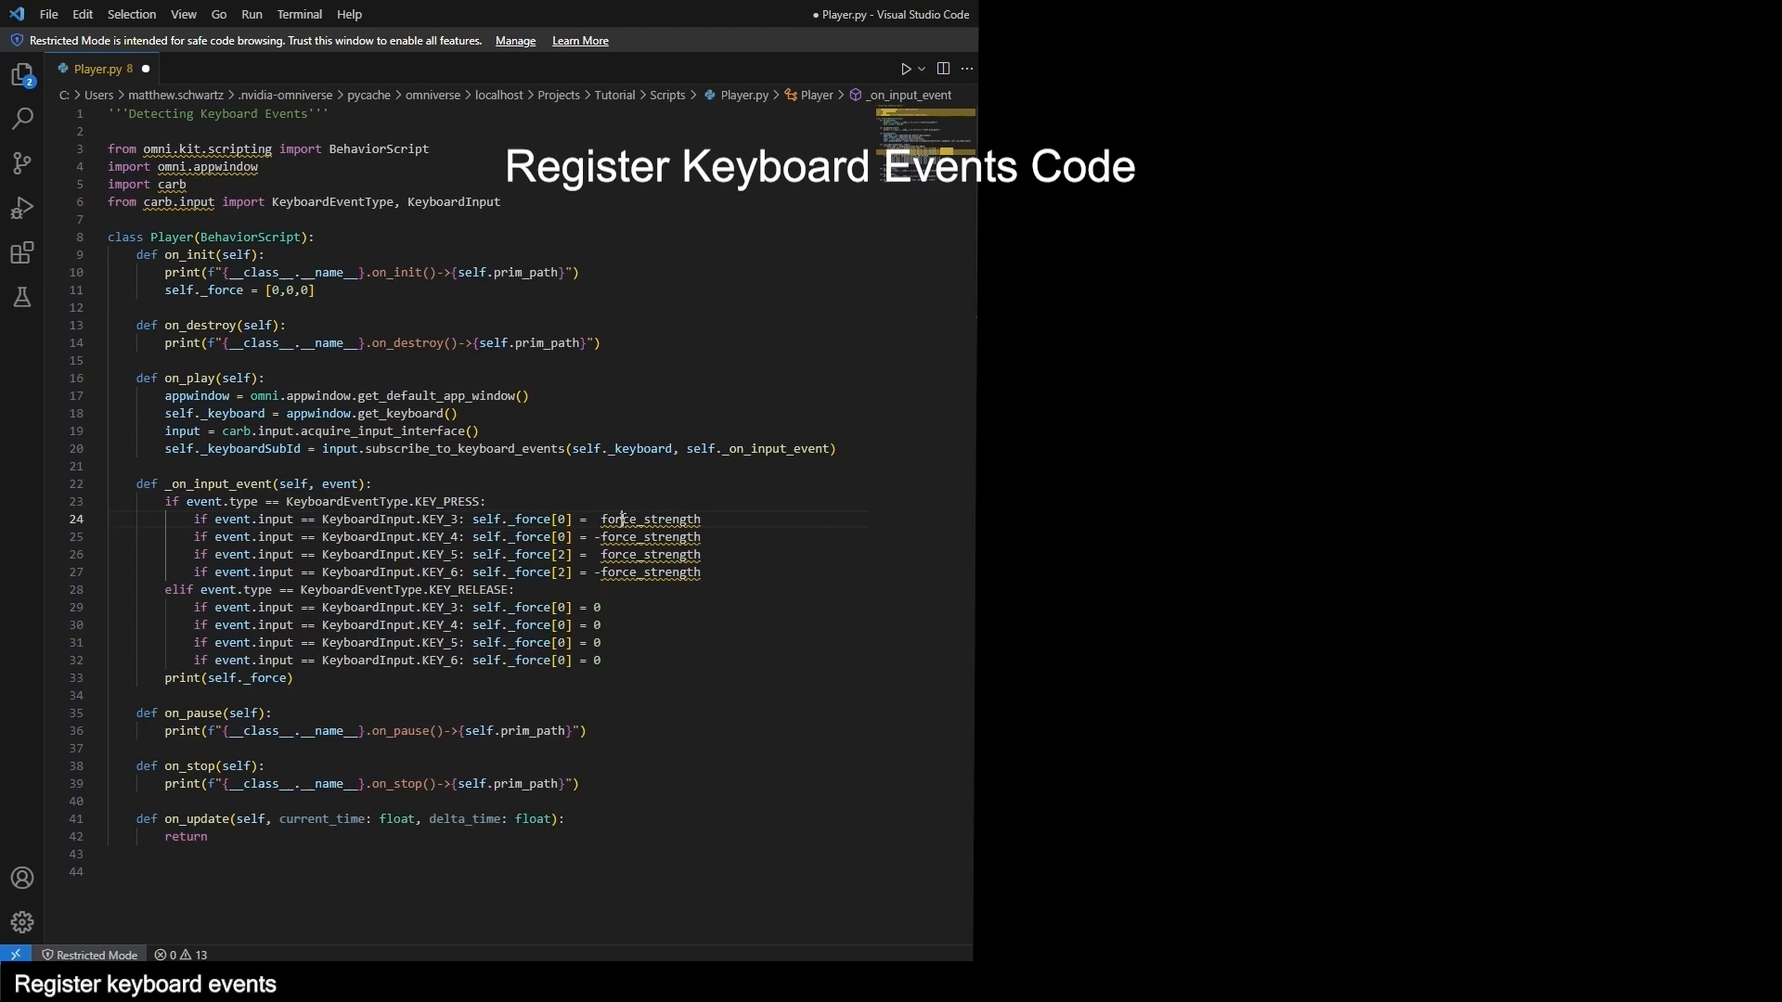
{"action": "left_click", "coordinate": [525, 489]}
{"action": "key", "text": "Return"}
{"action": "type", "text": "force_strength "}
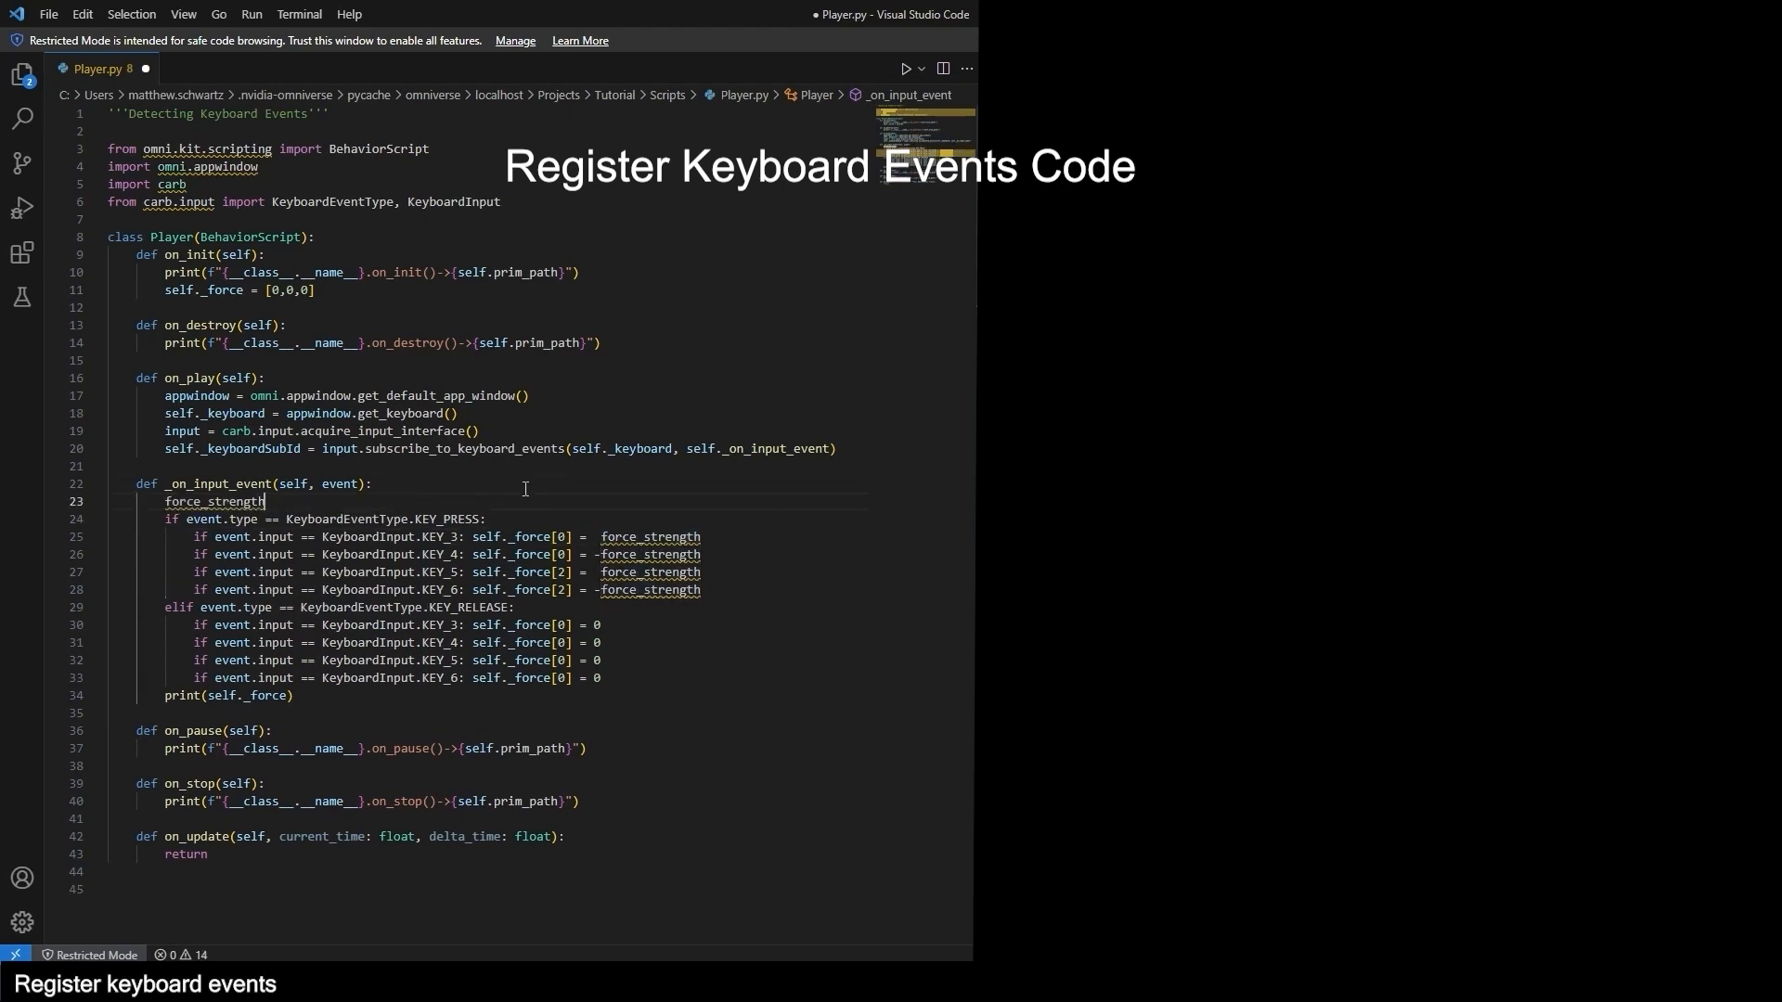
{"action": "type", "text": "= "}
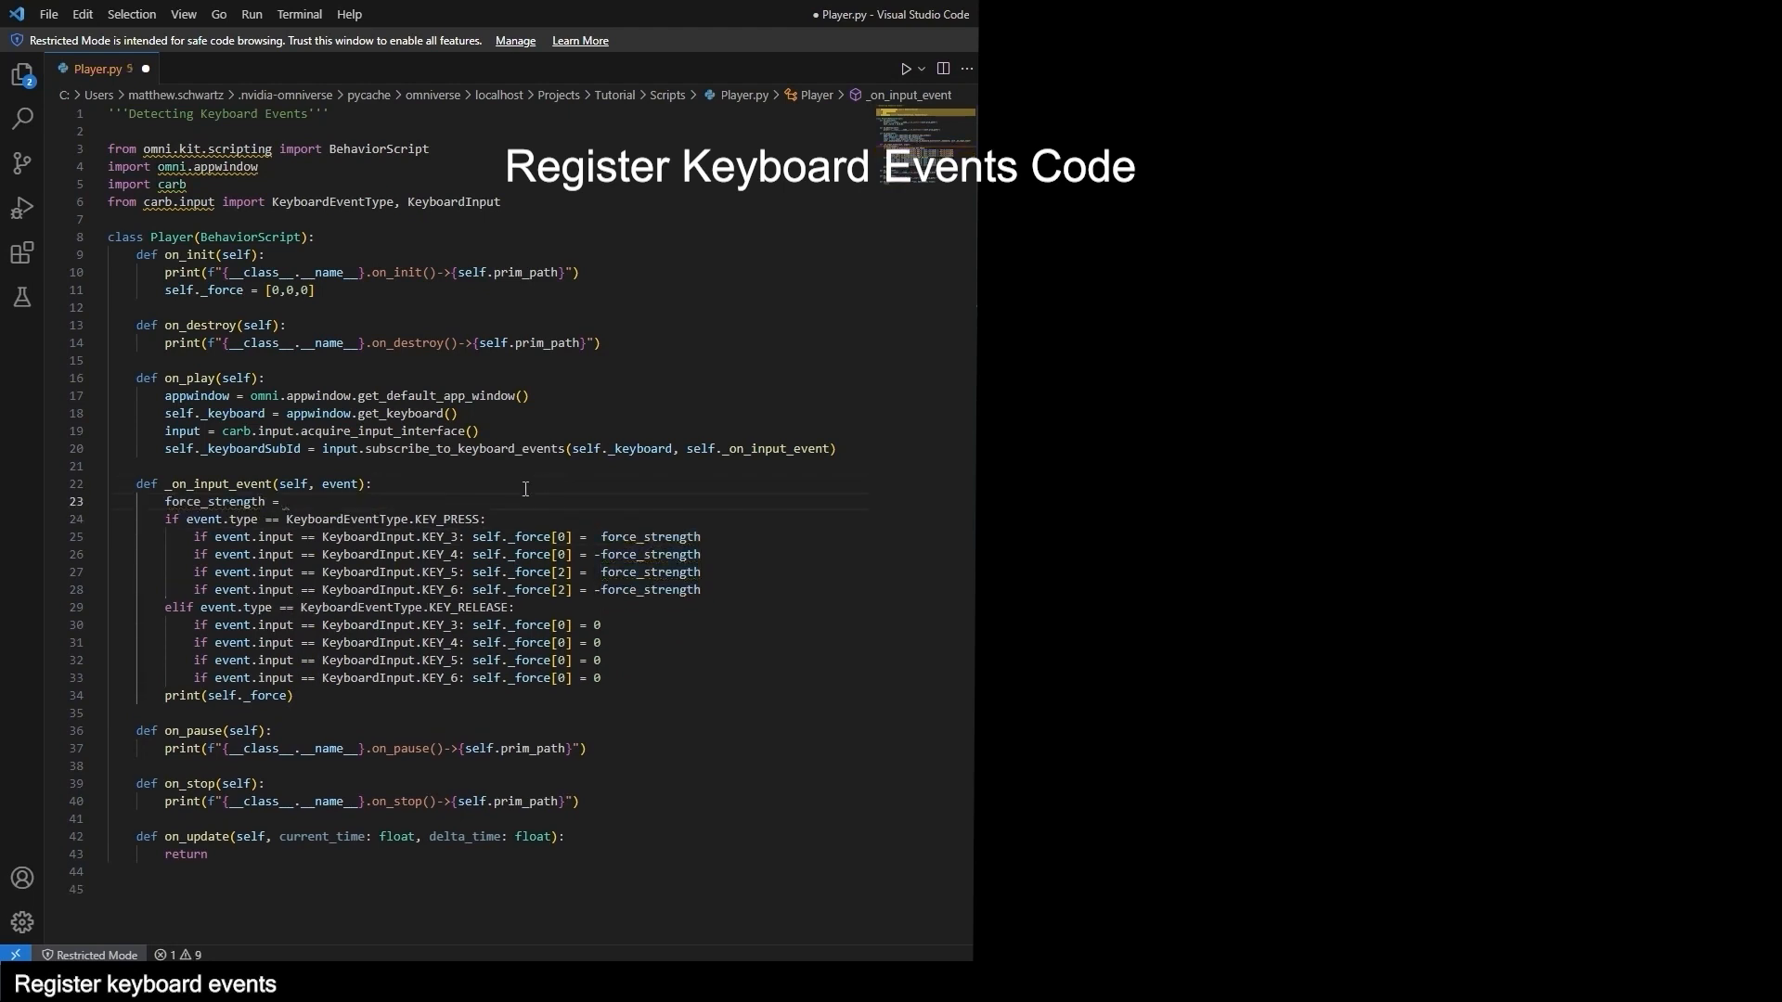
{"action": "type", "text": "200000"}
Delete the on_pause and on_update methods from the Player class.
{"action": "left_click_drag", "start_coordinate": [593, 749], "coordinate": [79, 735]}
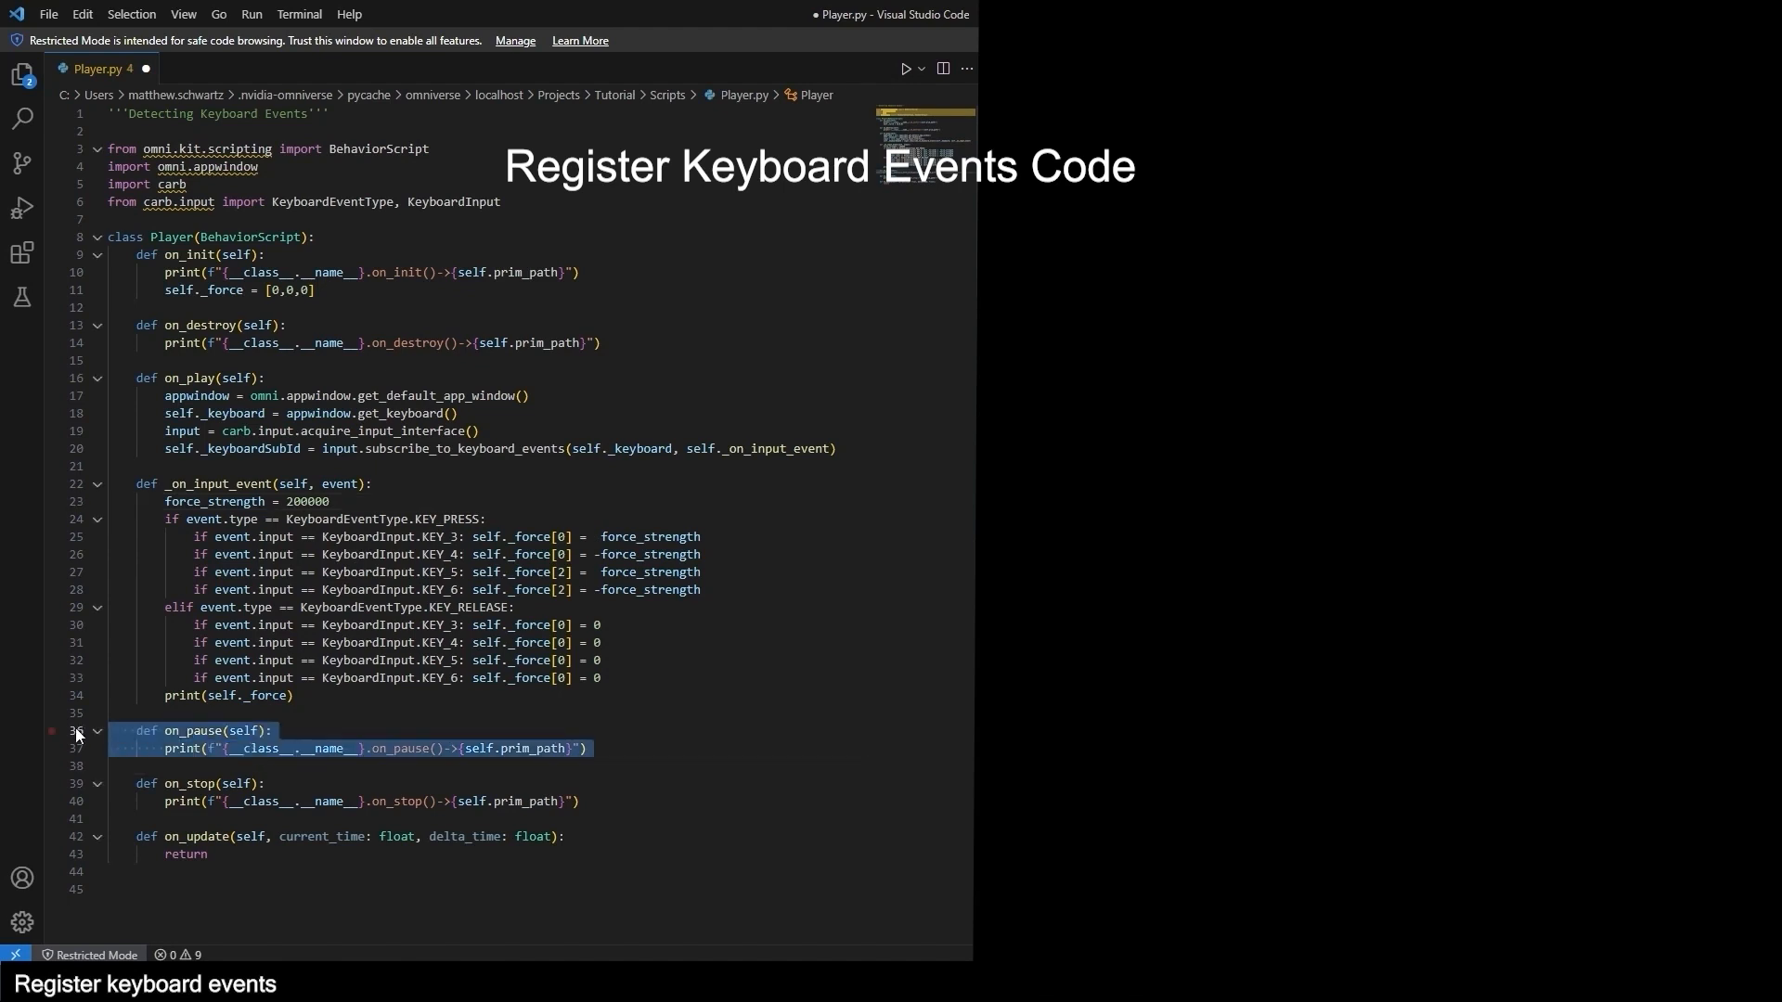
{"action": "key", "text": "BackSpace"}
{"action": "key", "text": "BackSpace"}
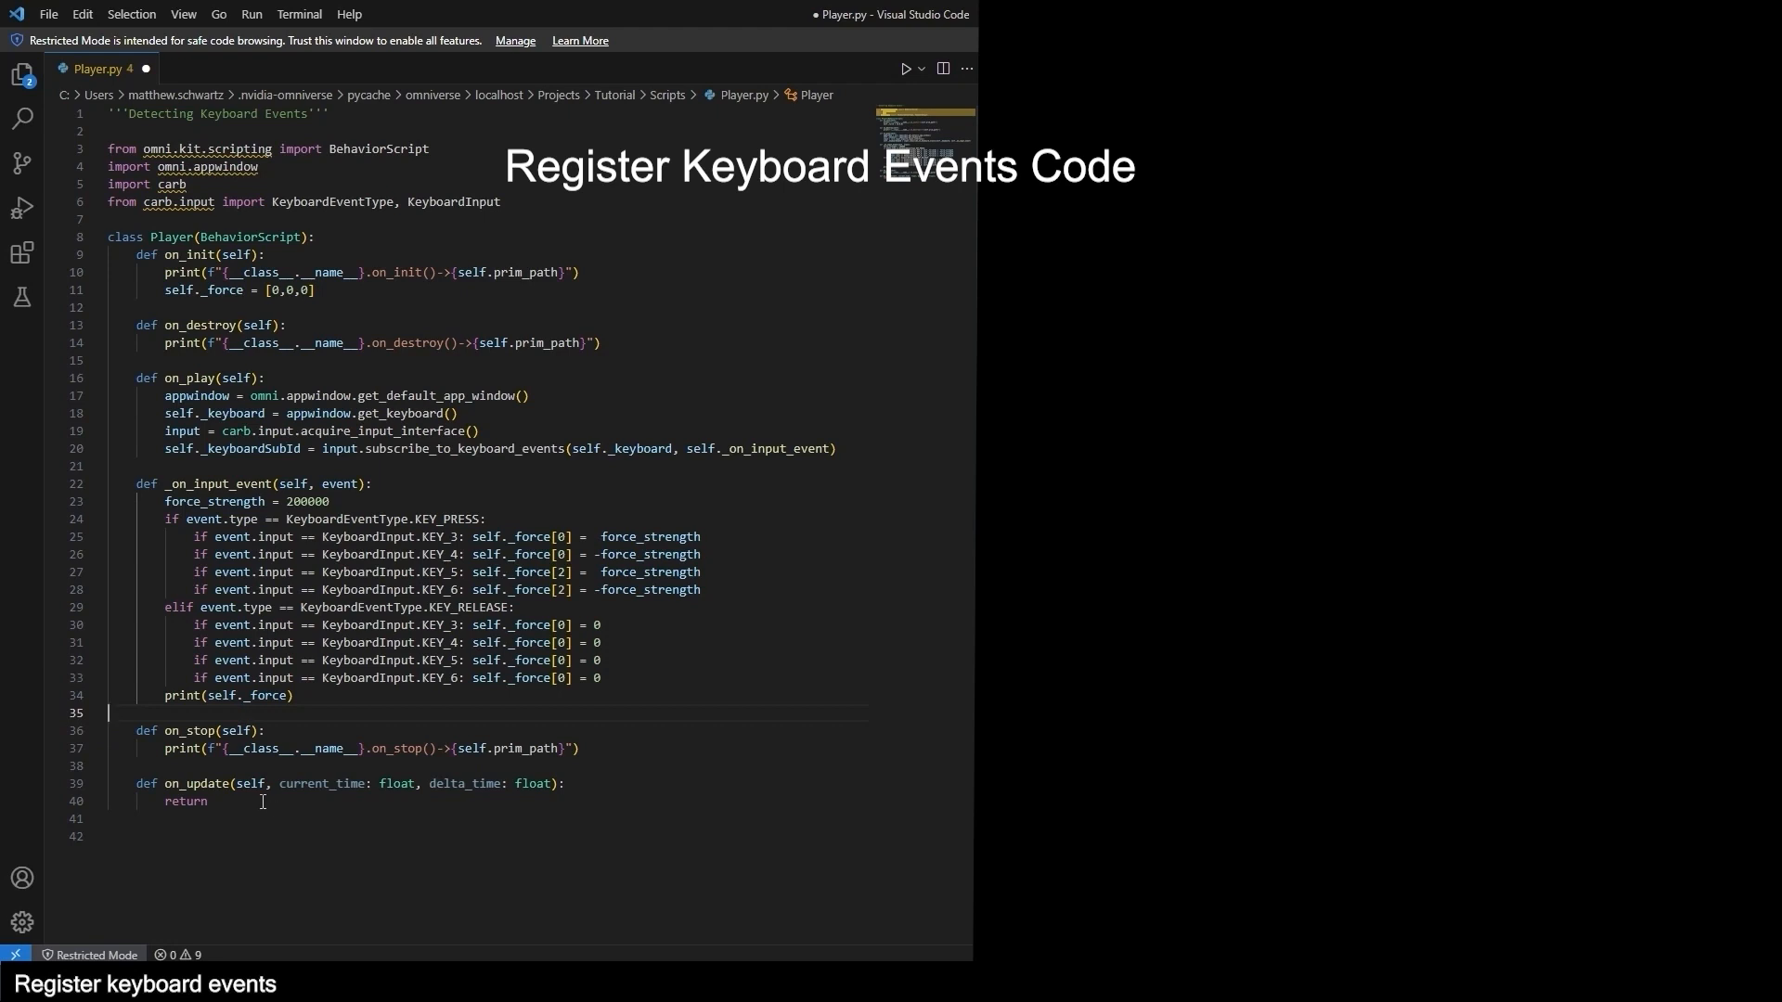
{"action": "left_click_drag", "start_coordinate": [209, 801], "coordinate": [100, 780]}
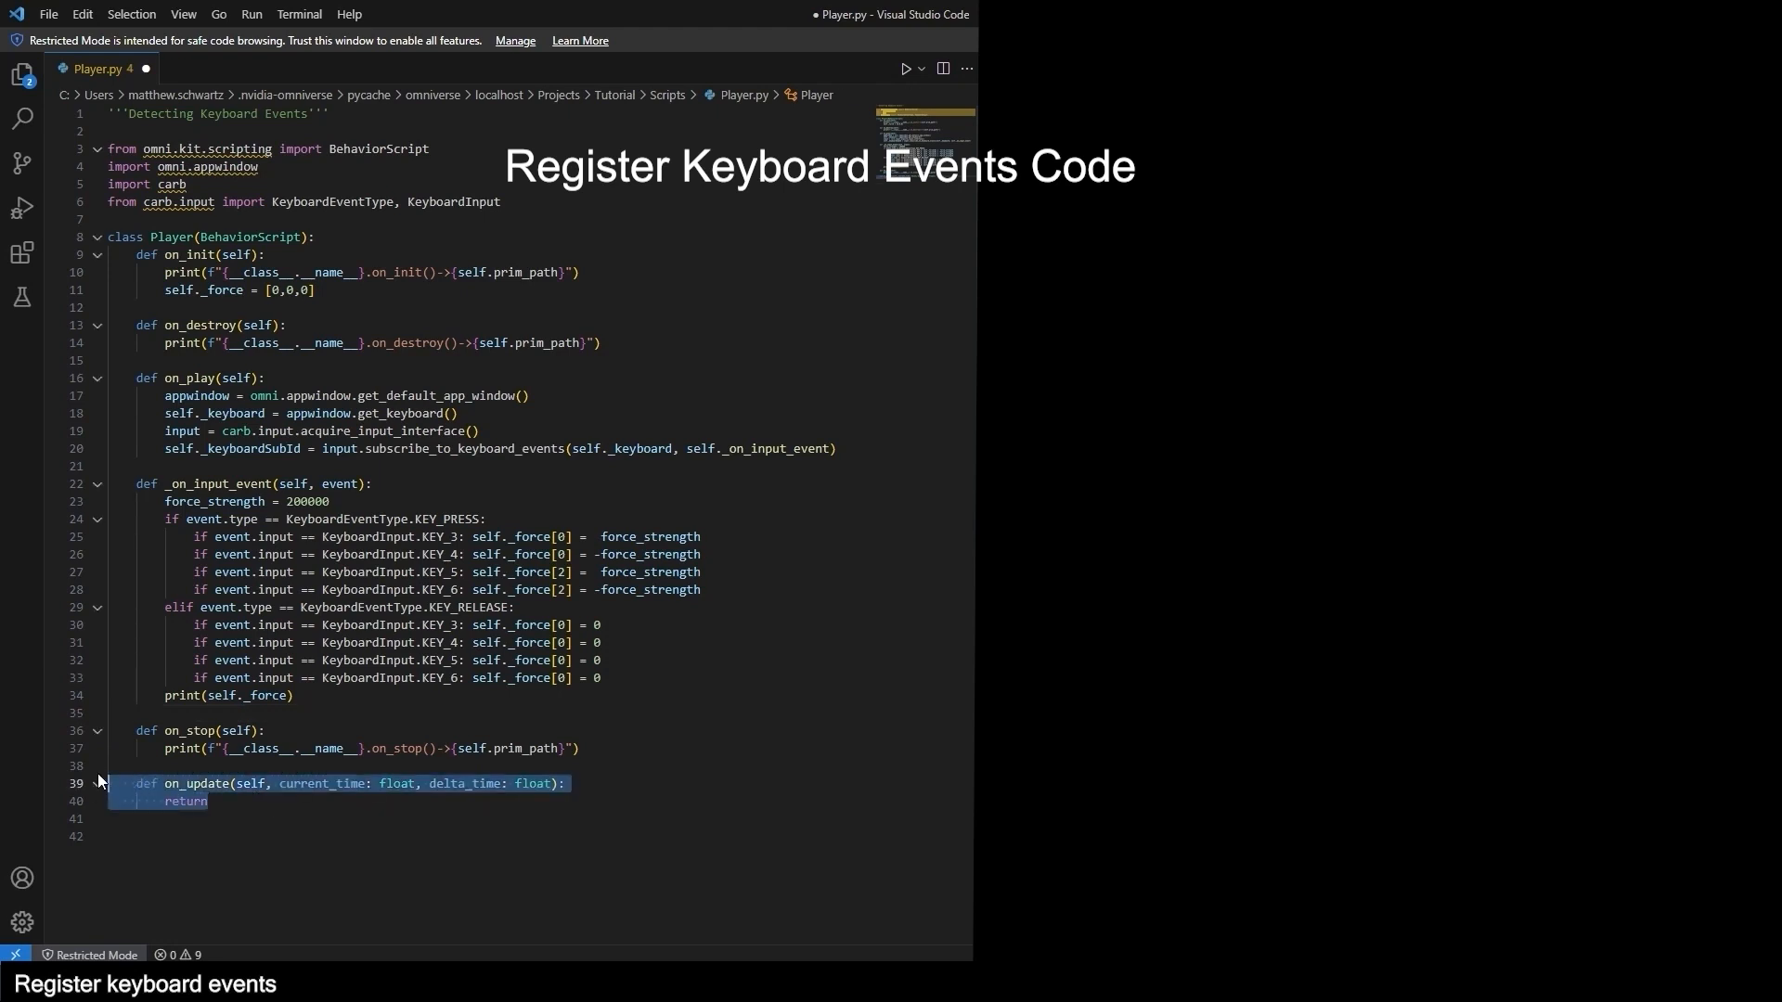
{"action": "key", "text": "BackSpace"}
Add input = carb.input.acquire_input_interface() below the print call in on_destroy.
{"action": "double_click", "coordinate": [212, 327]}
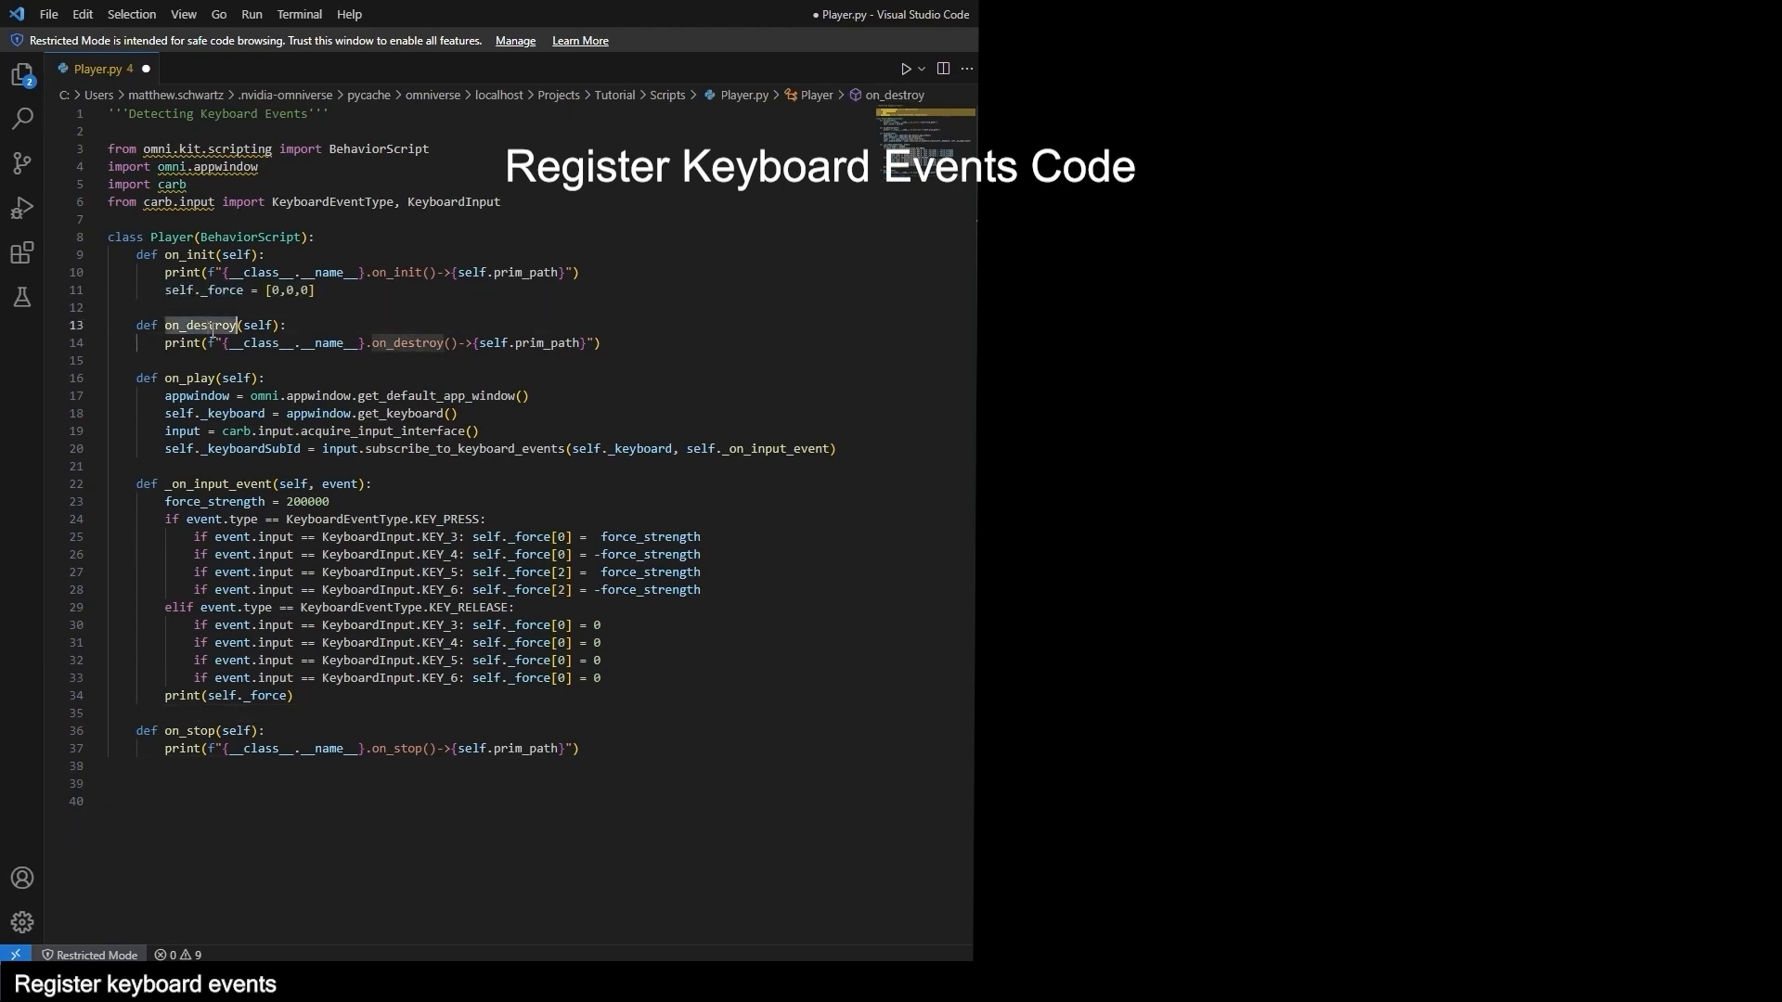
{"action": "left_click", "coordinate": [297, 360]}
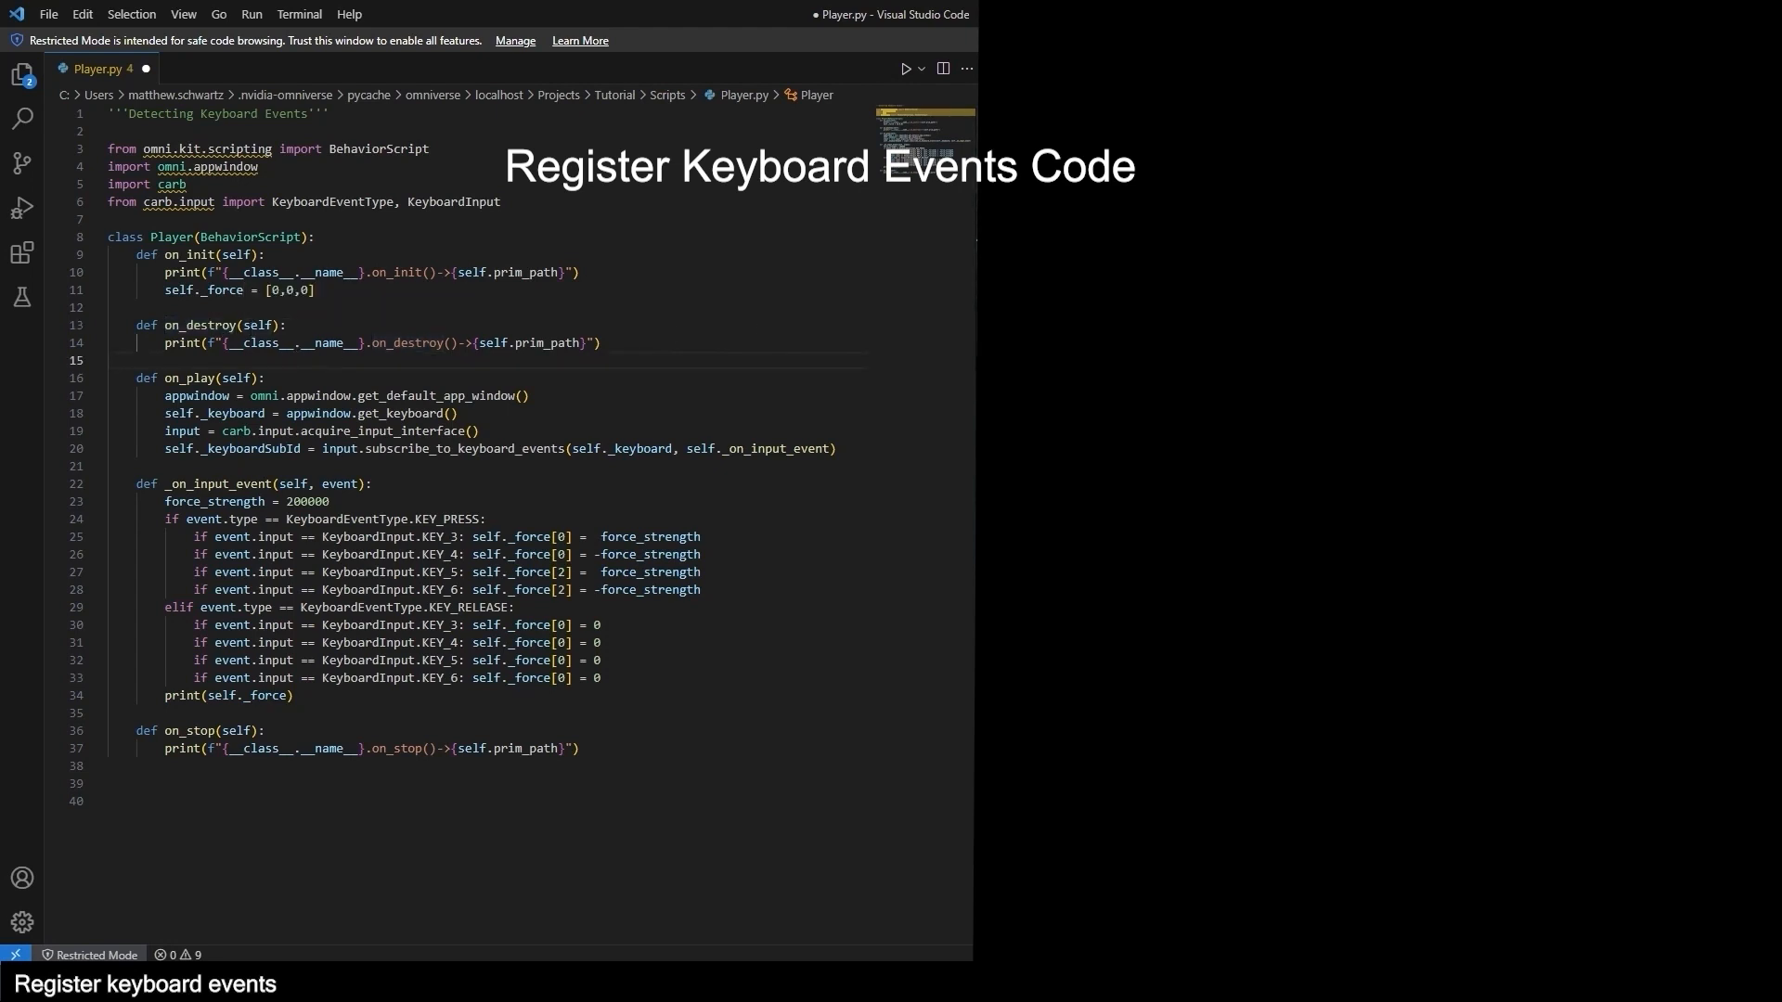
{"action": "key", "text": "ctrl+n"}
{"action": "key", "text": "ctrl+v"}
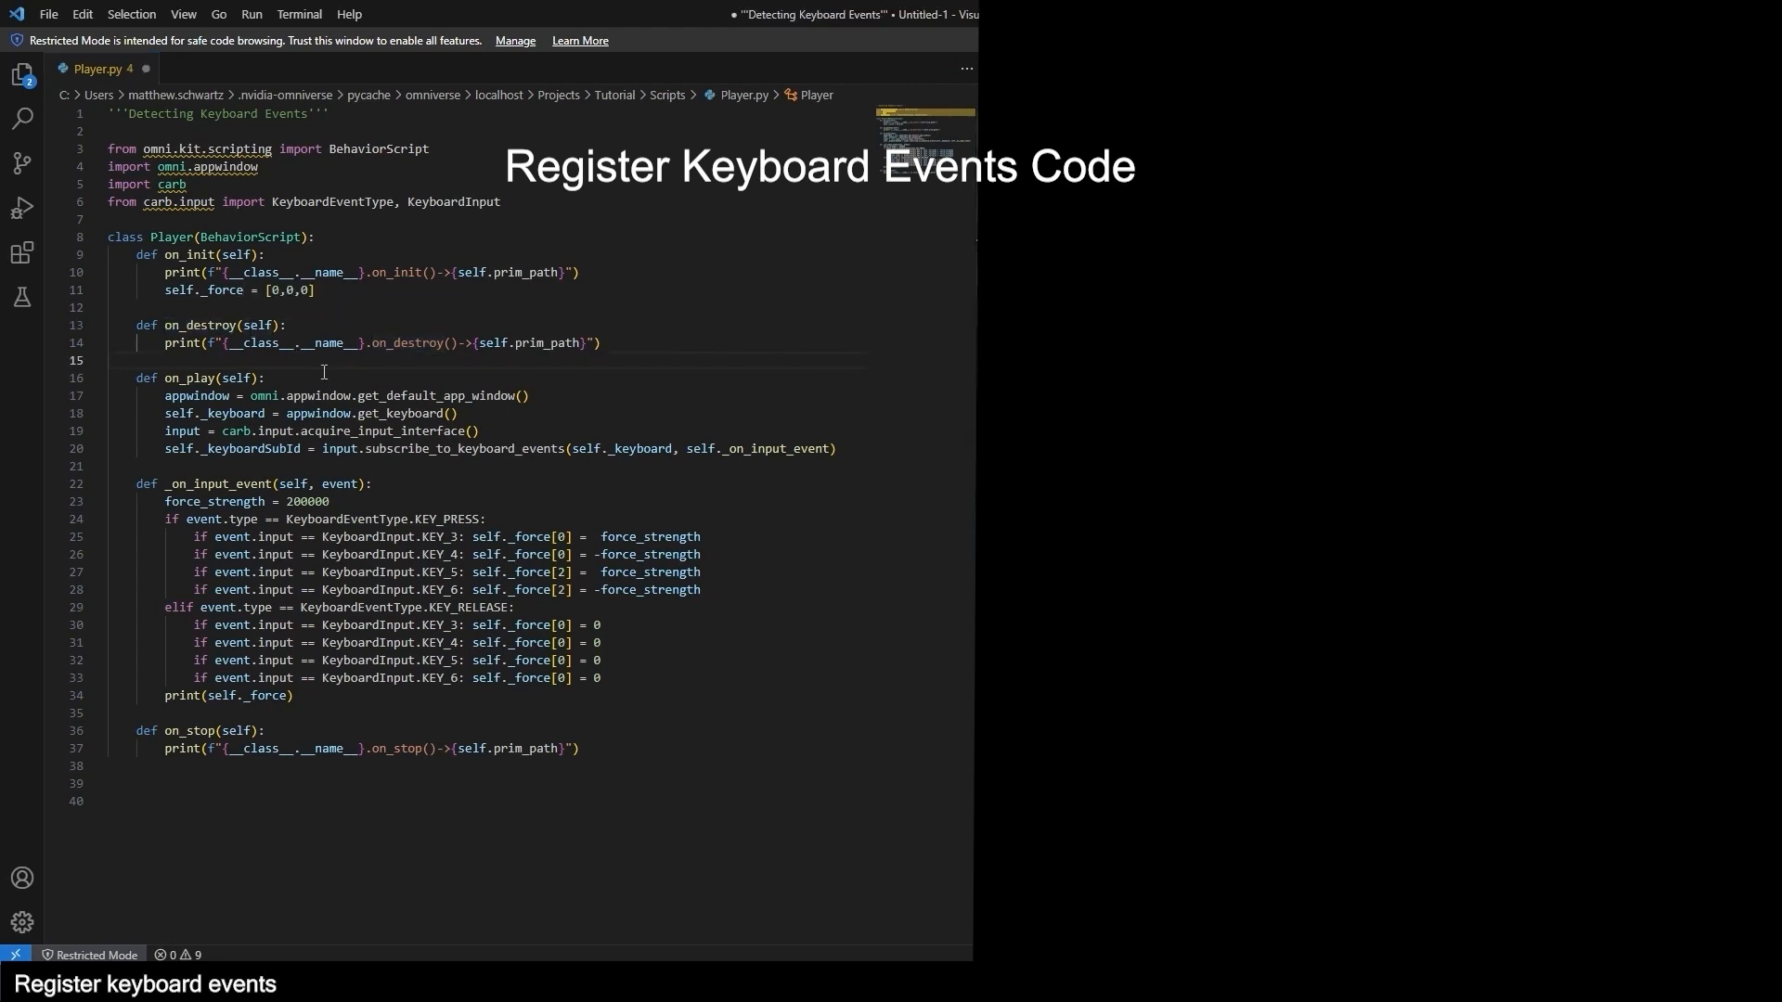
{"action": "left_click", "coordinate": [329, 361]}
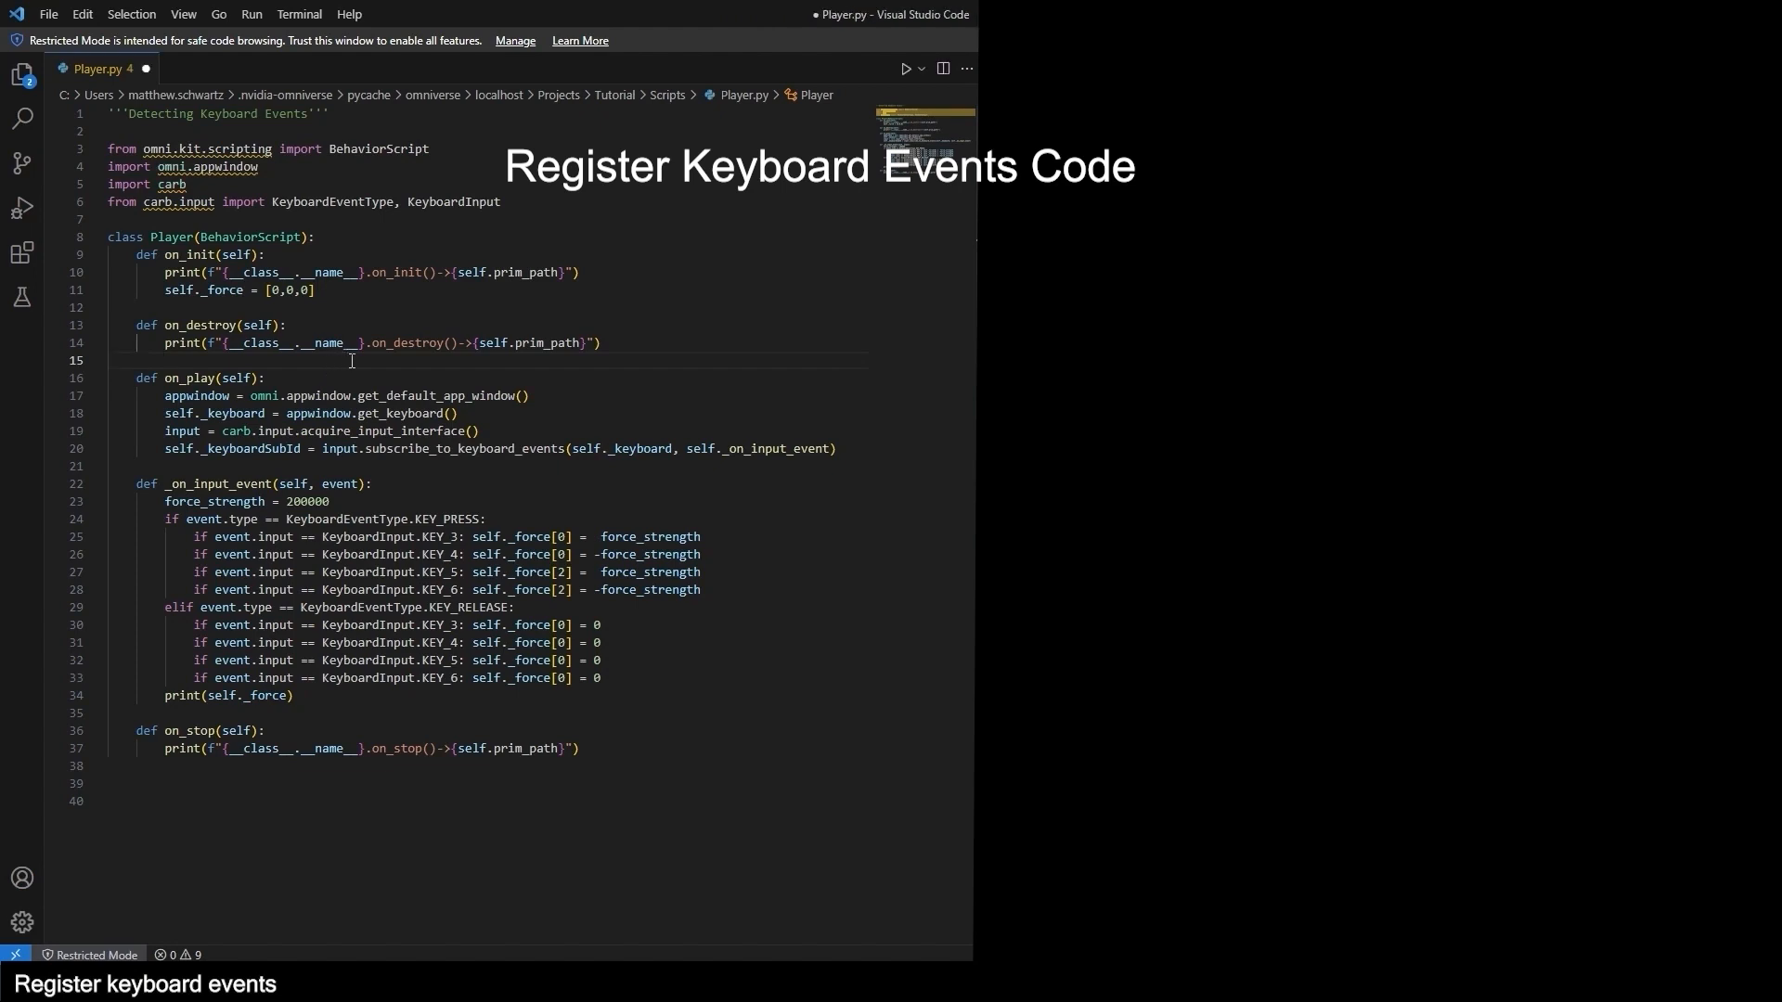
{"action": "key", "text": "ctrl+v"}
{"action": "key", "text": "Return"}
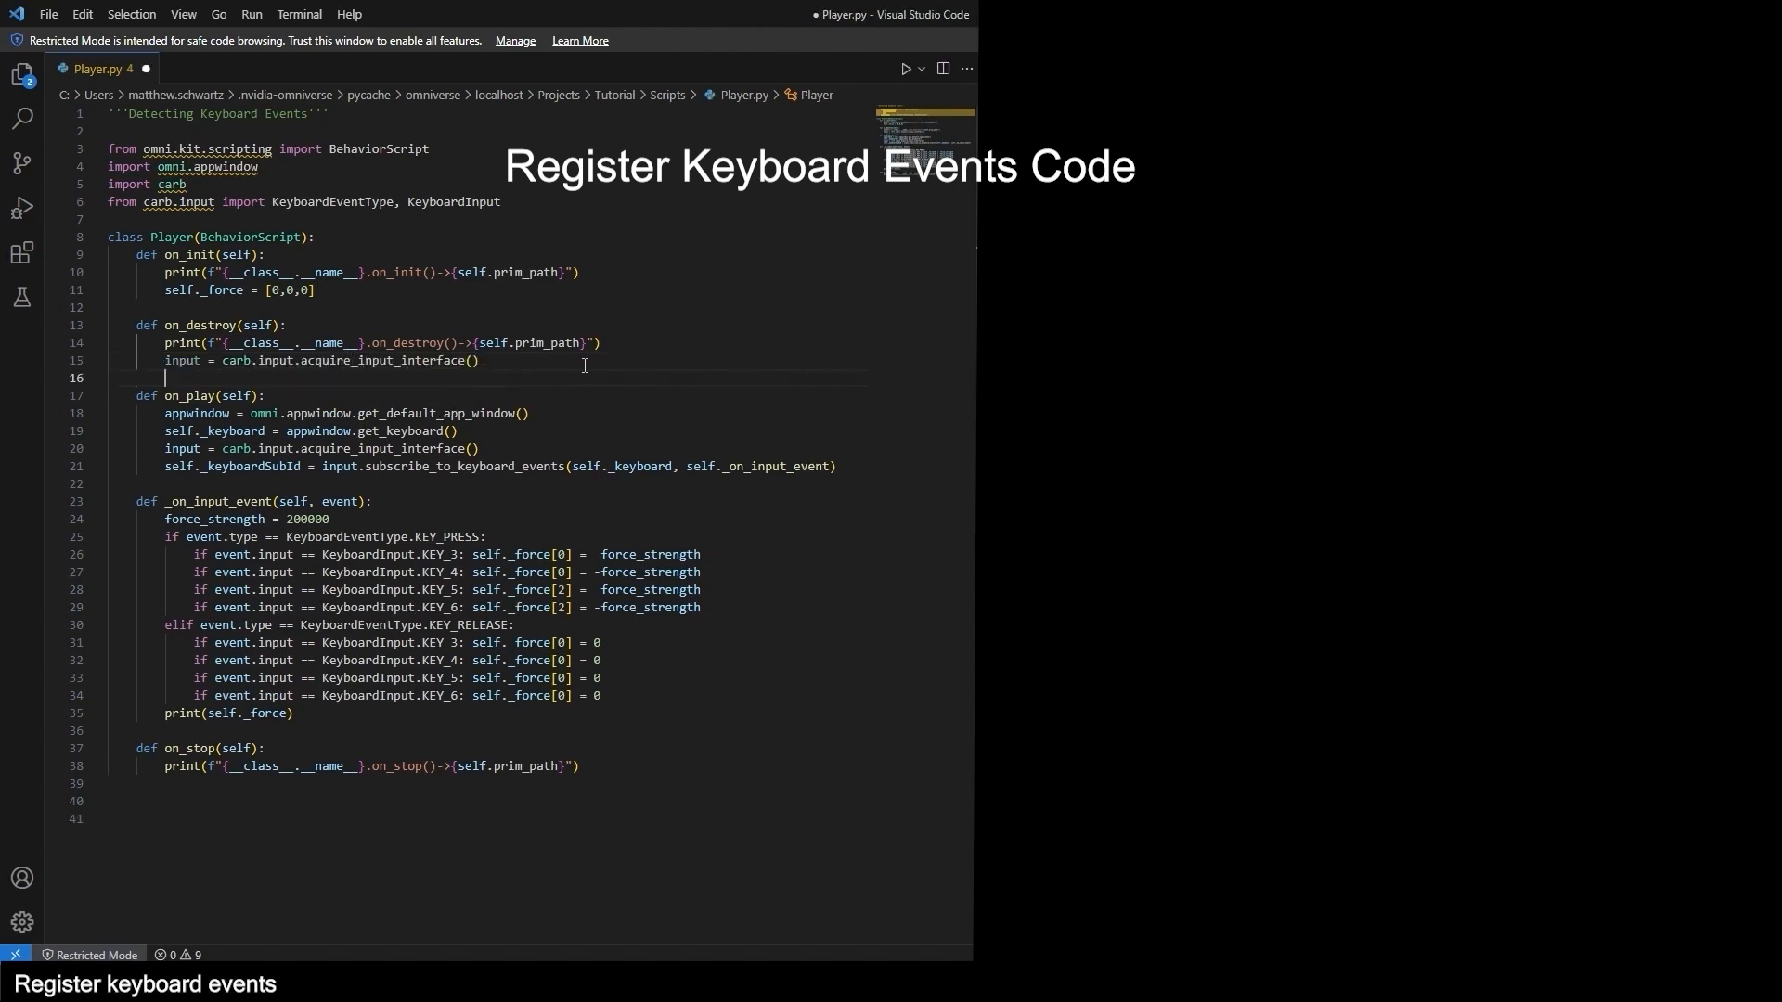
Add input.unsubscribe_to_keyboard_events(self._keyboard, self._keyboardSubId) as the last line of on_destroy.
{"action": "key", "text": "Return"}
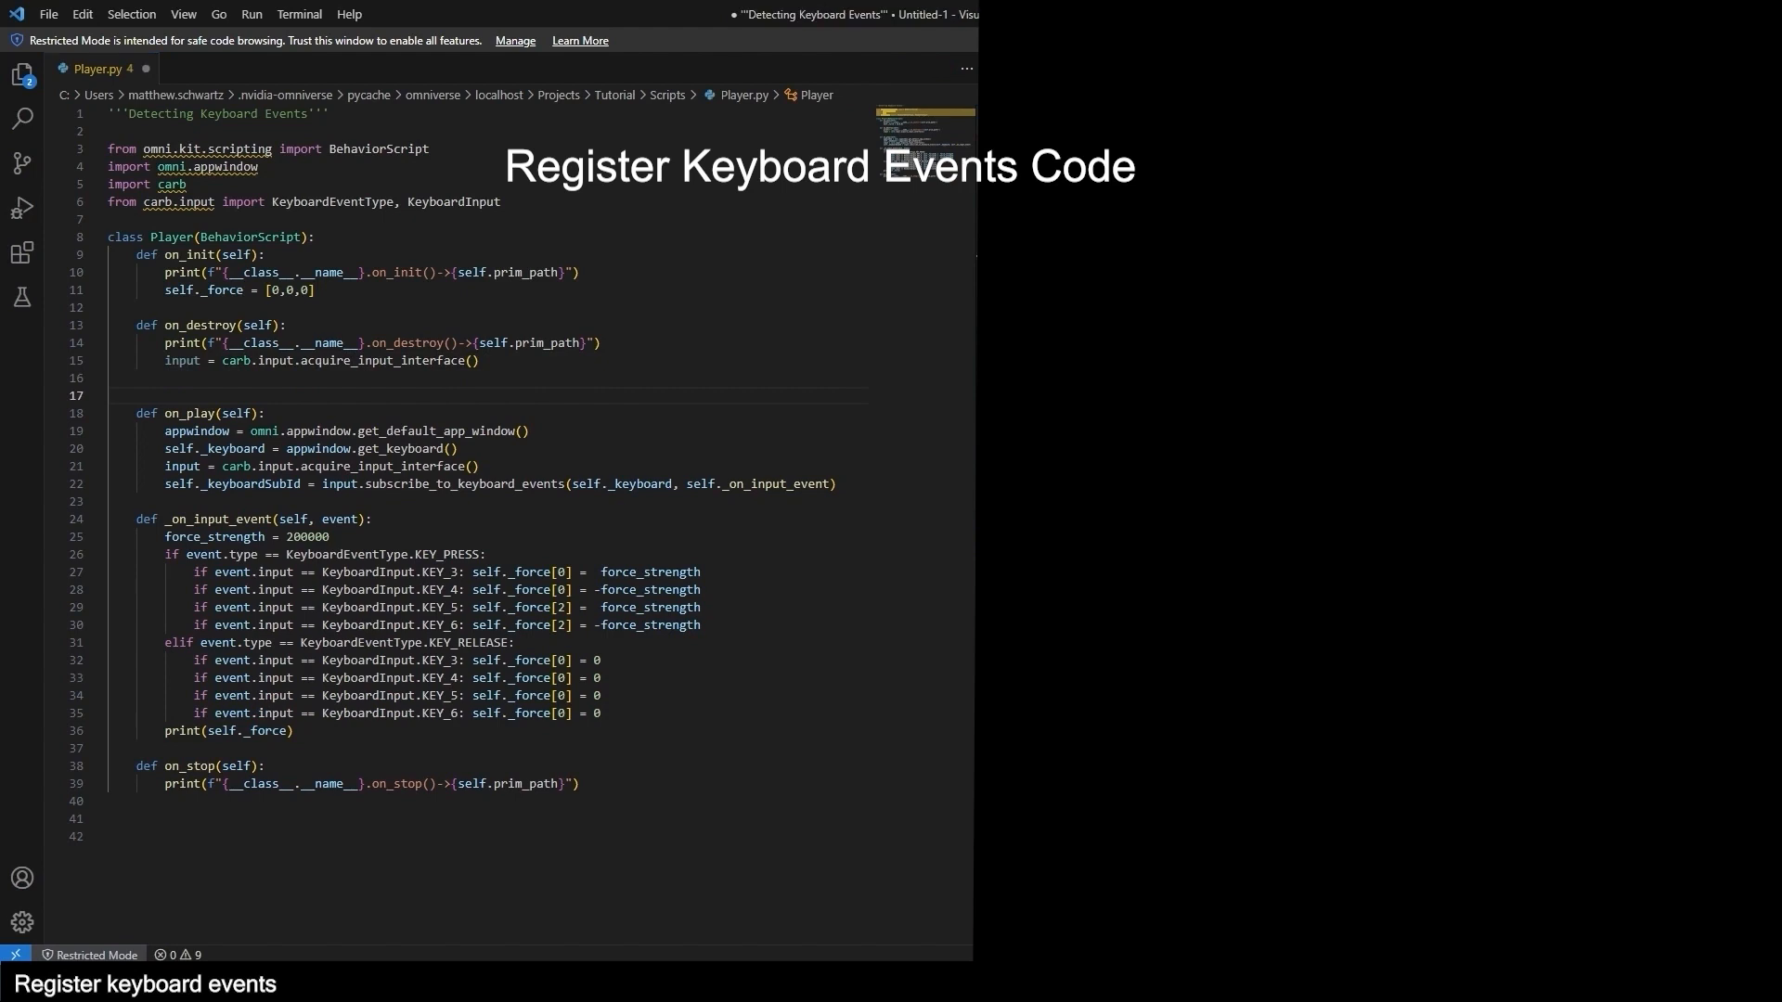
{"action": "left_click", "coordinate": [205, 376]}
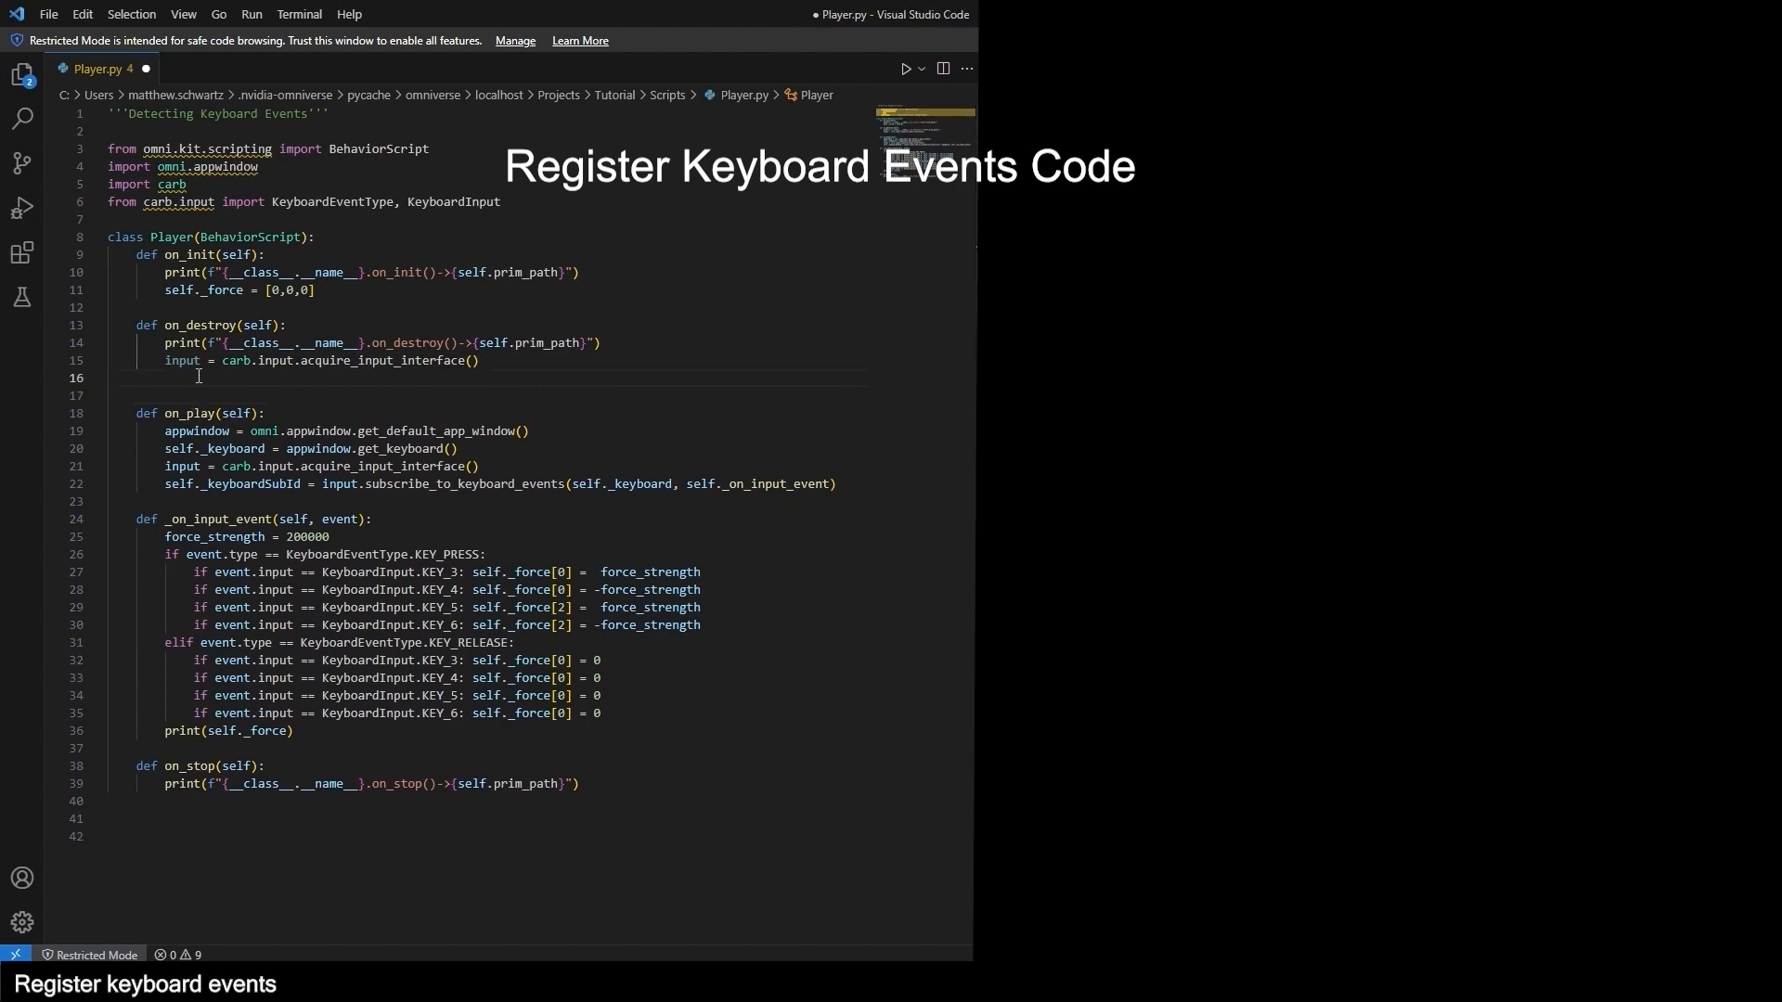
{"action": "key", "text": "ctrl+v"}
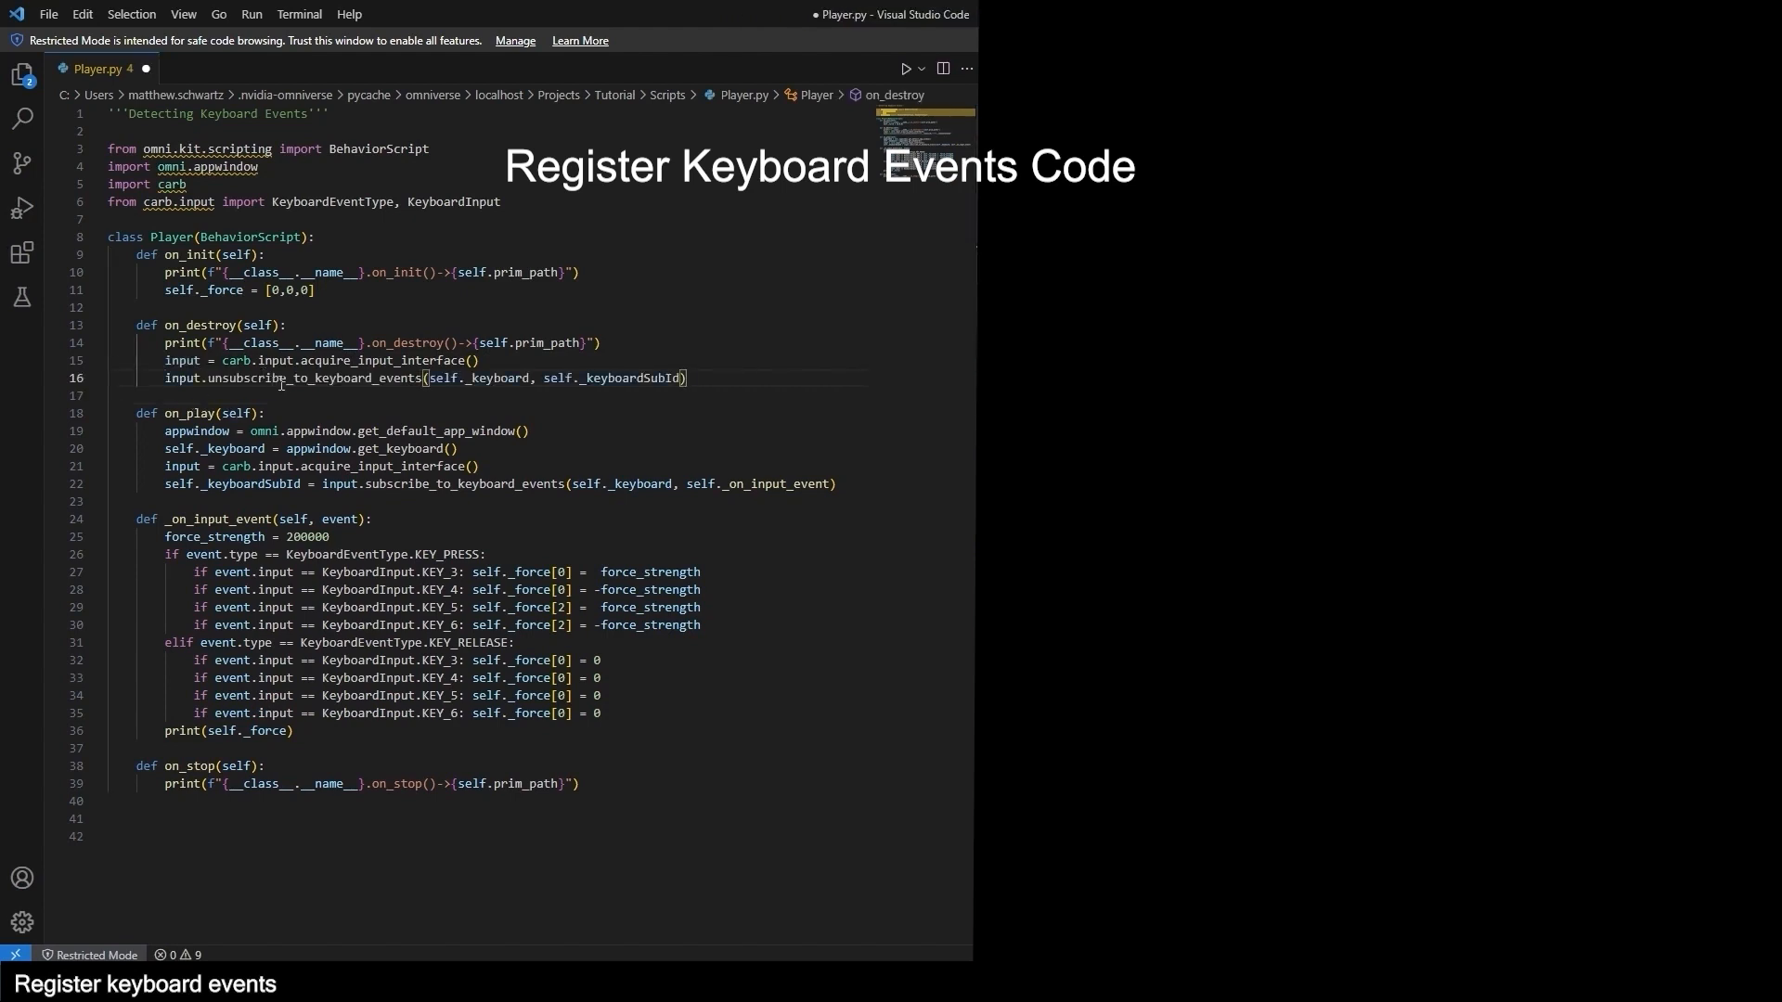
Examine the unsubscribe_to_keyboard_events call in on_destroy and where its _keyboard and _keyboardSubId arguments are assigned in on_play.
{"action": "double_click", "coordinate": [295, 382]}
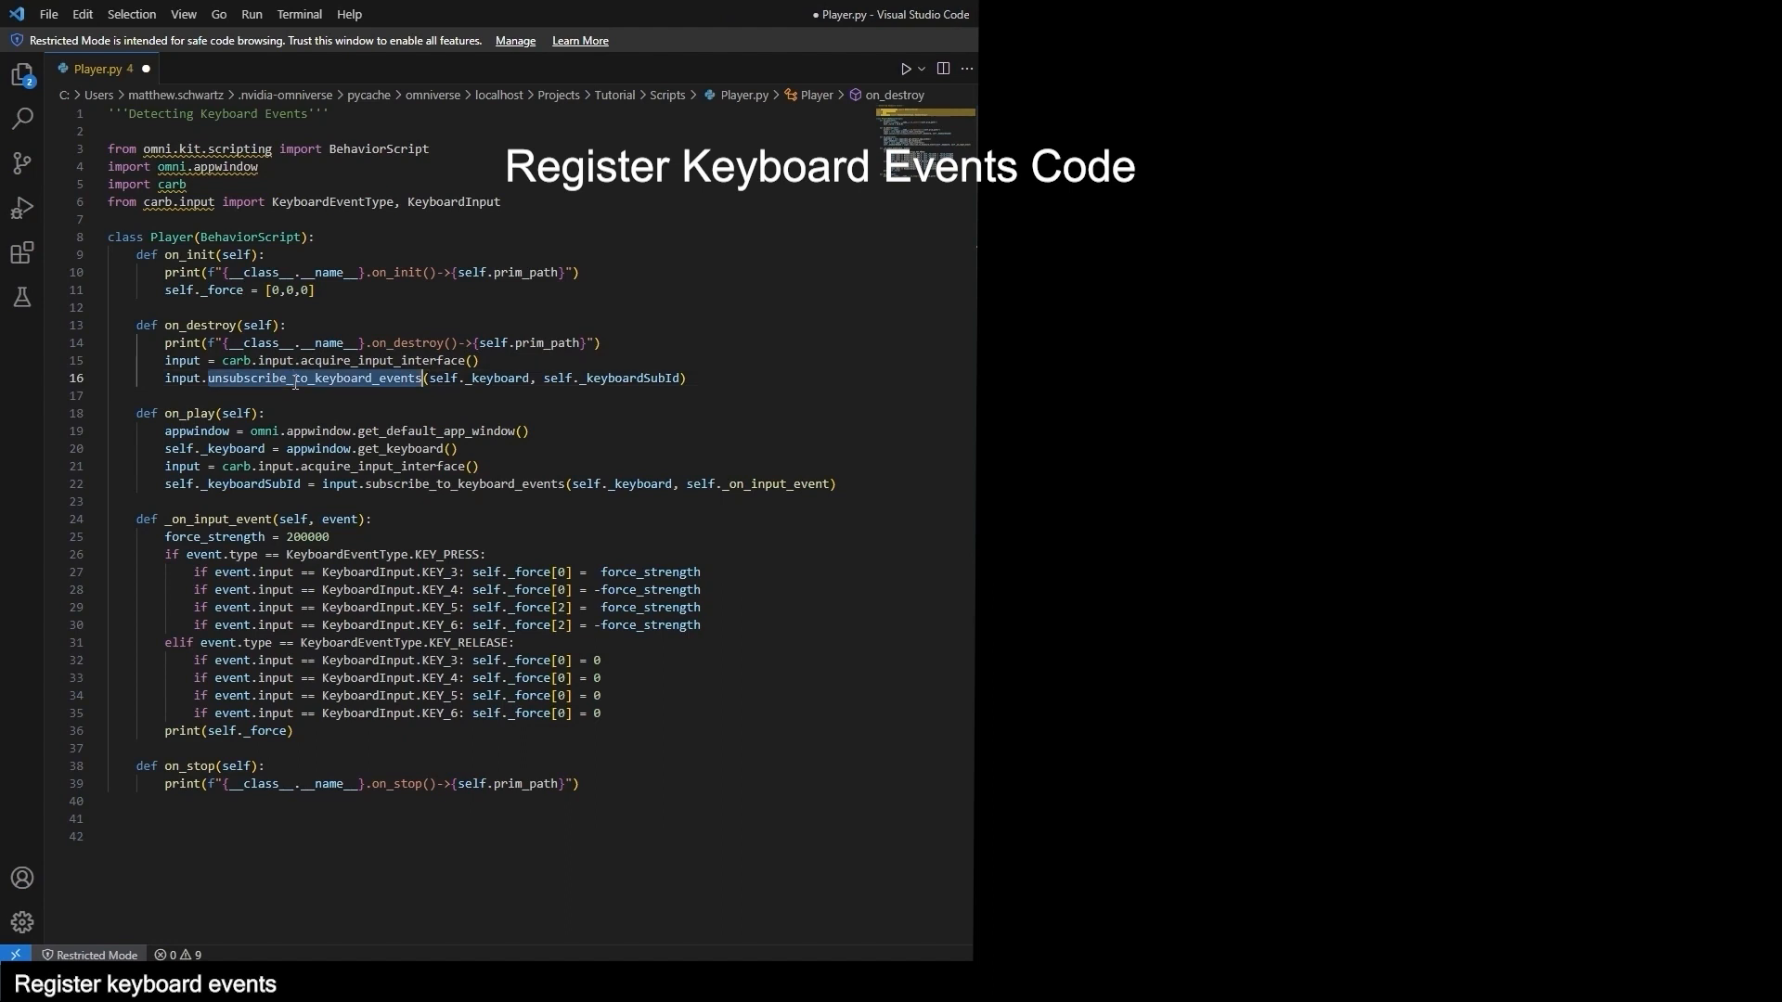
{"action": "double_click", "coordinate": [486, 379]}
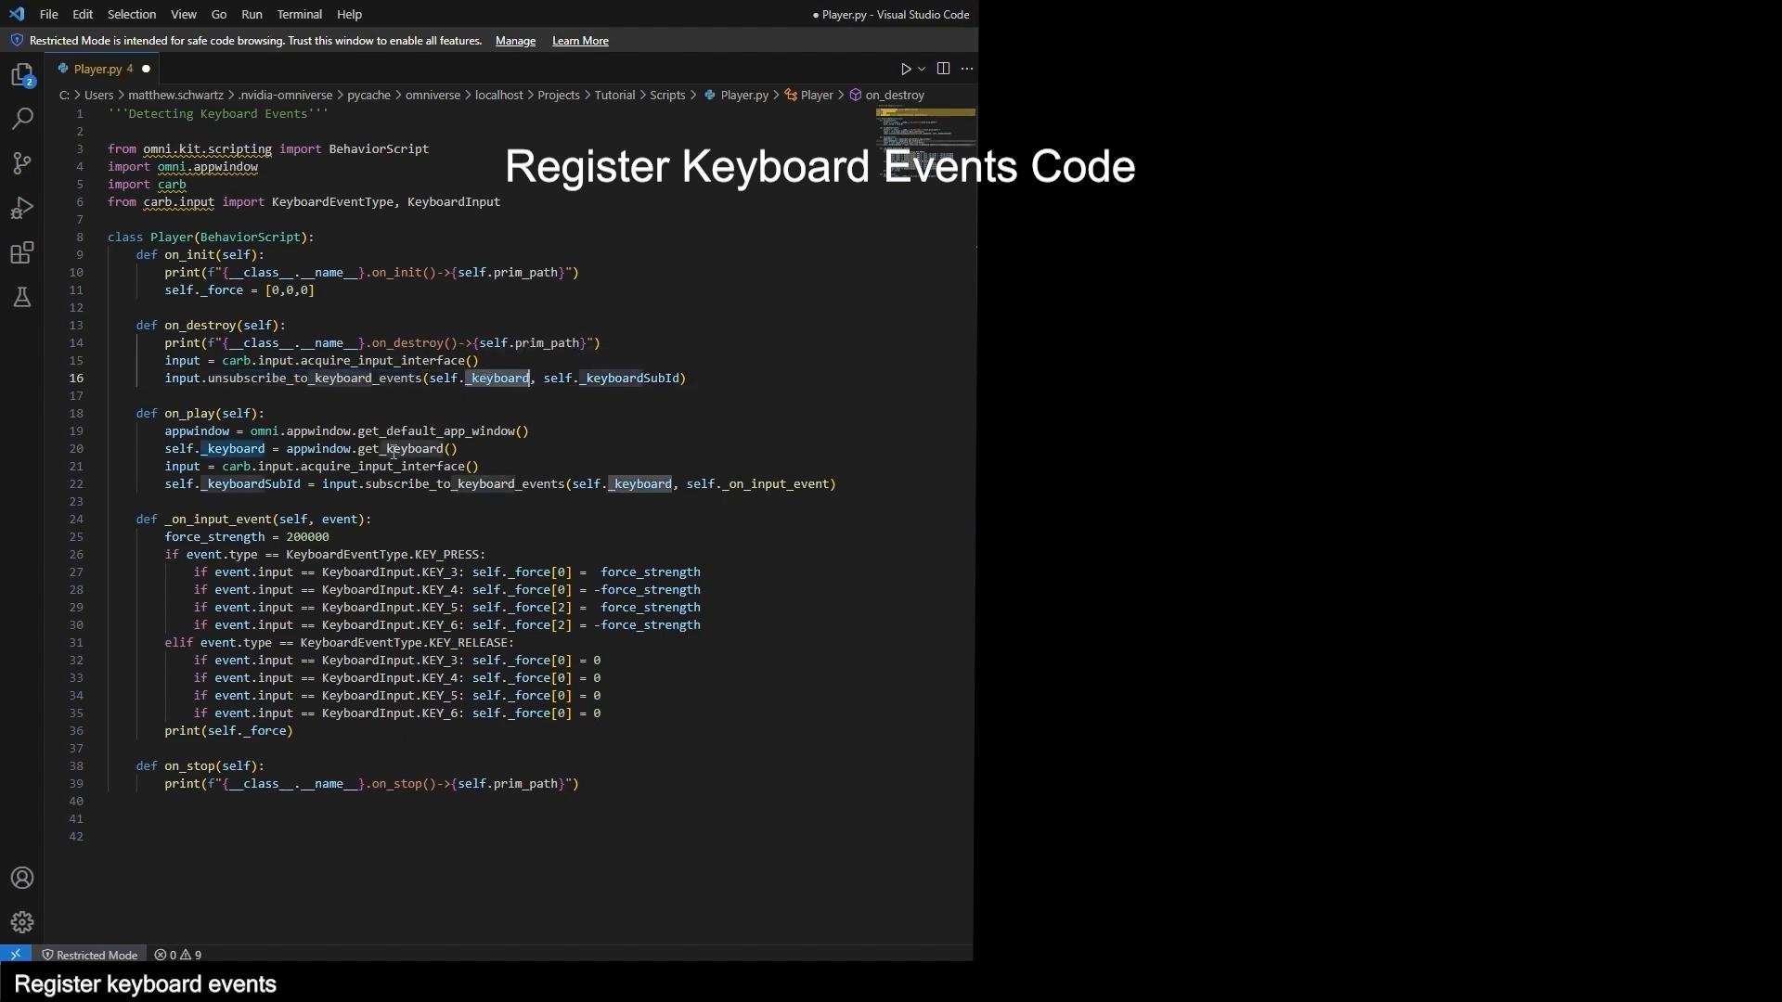
{"action": "left_click_drag", "start_coordinate": [466, 448], "coordinate": [171, 449]}
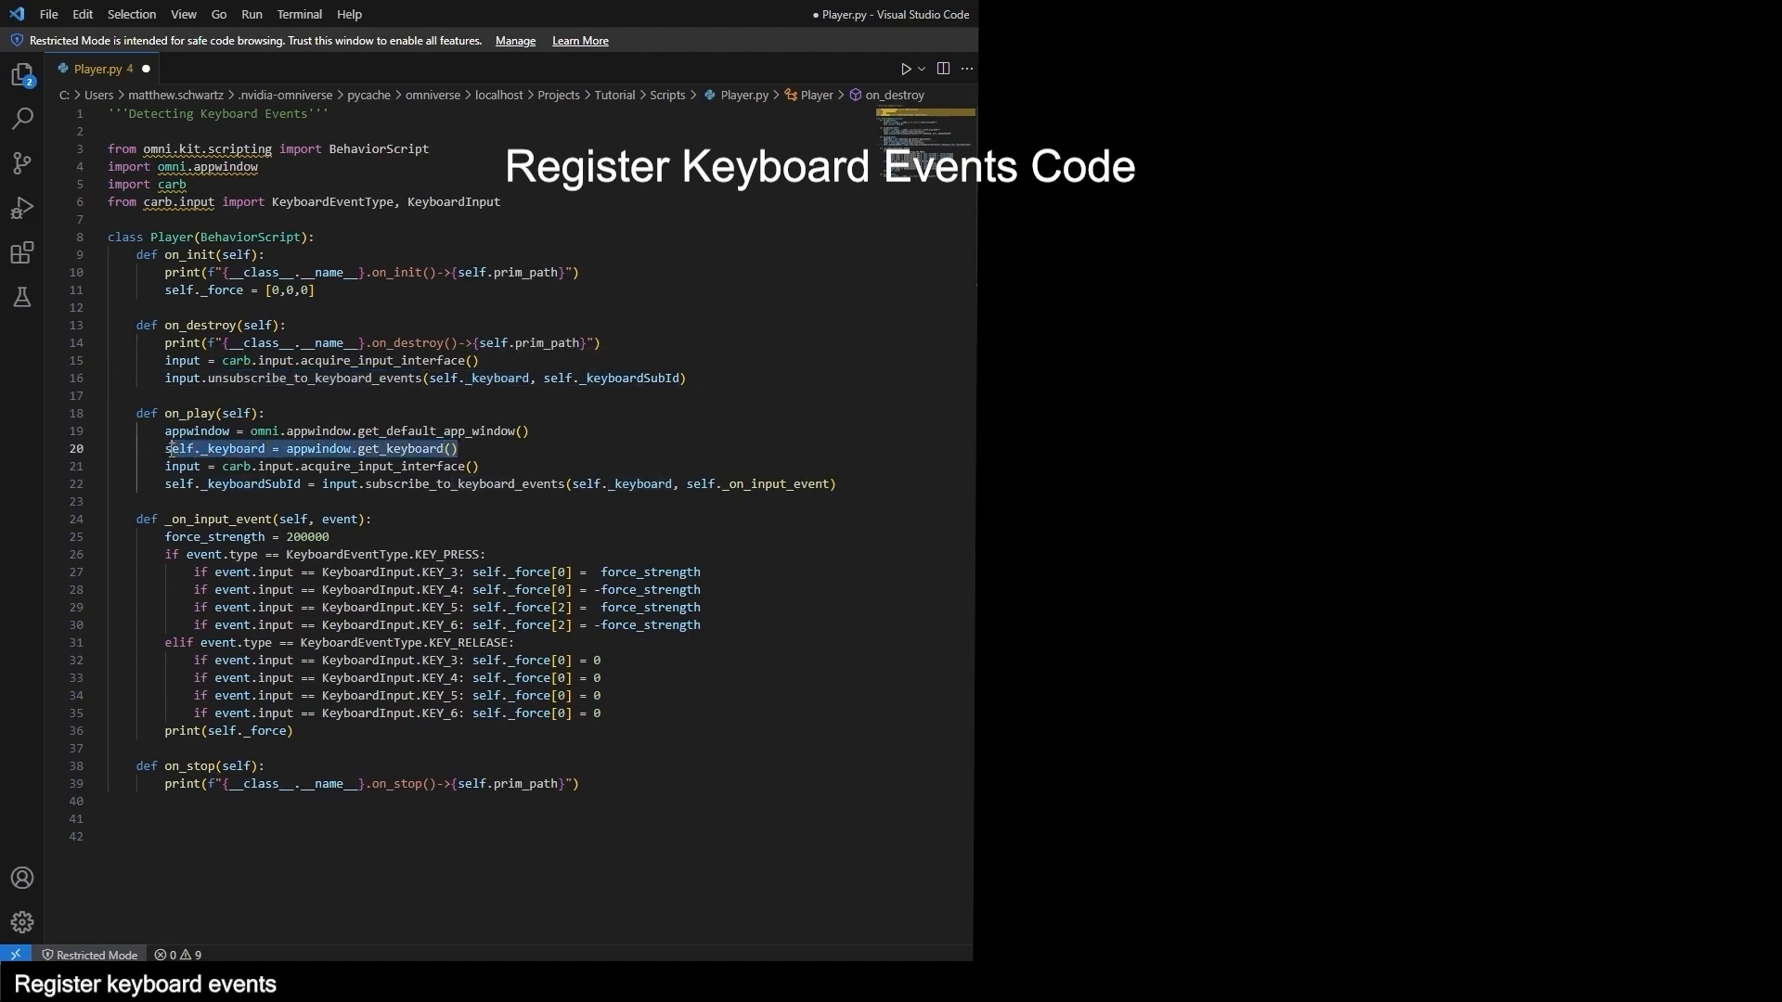
{"action": "double_click", "coordinate": [627, 380]}
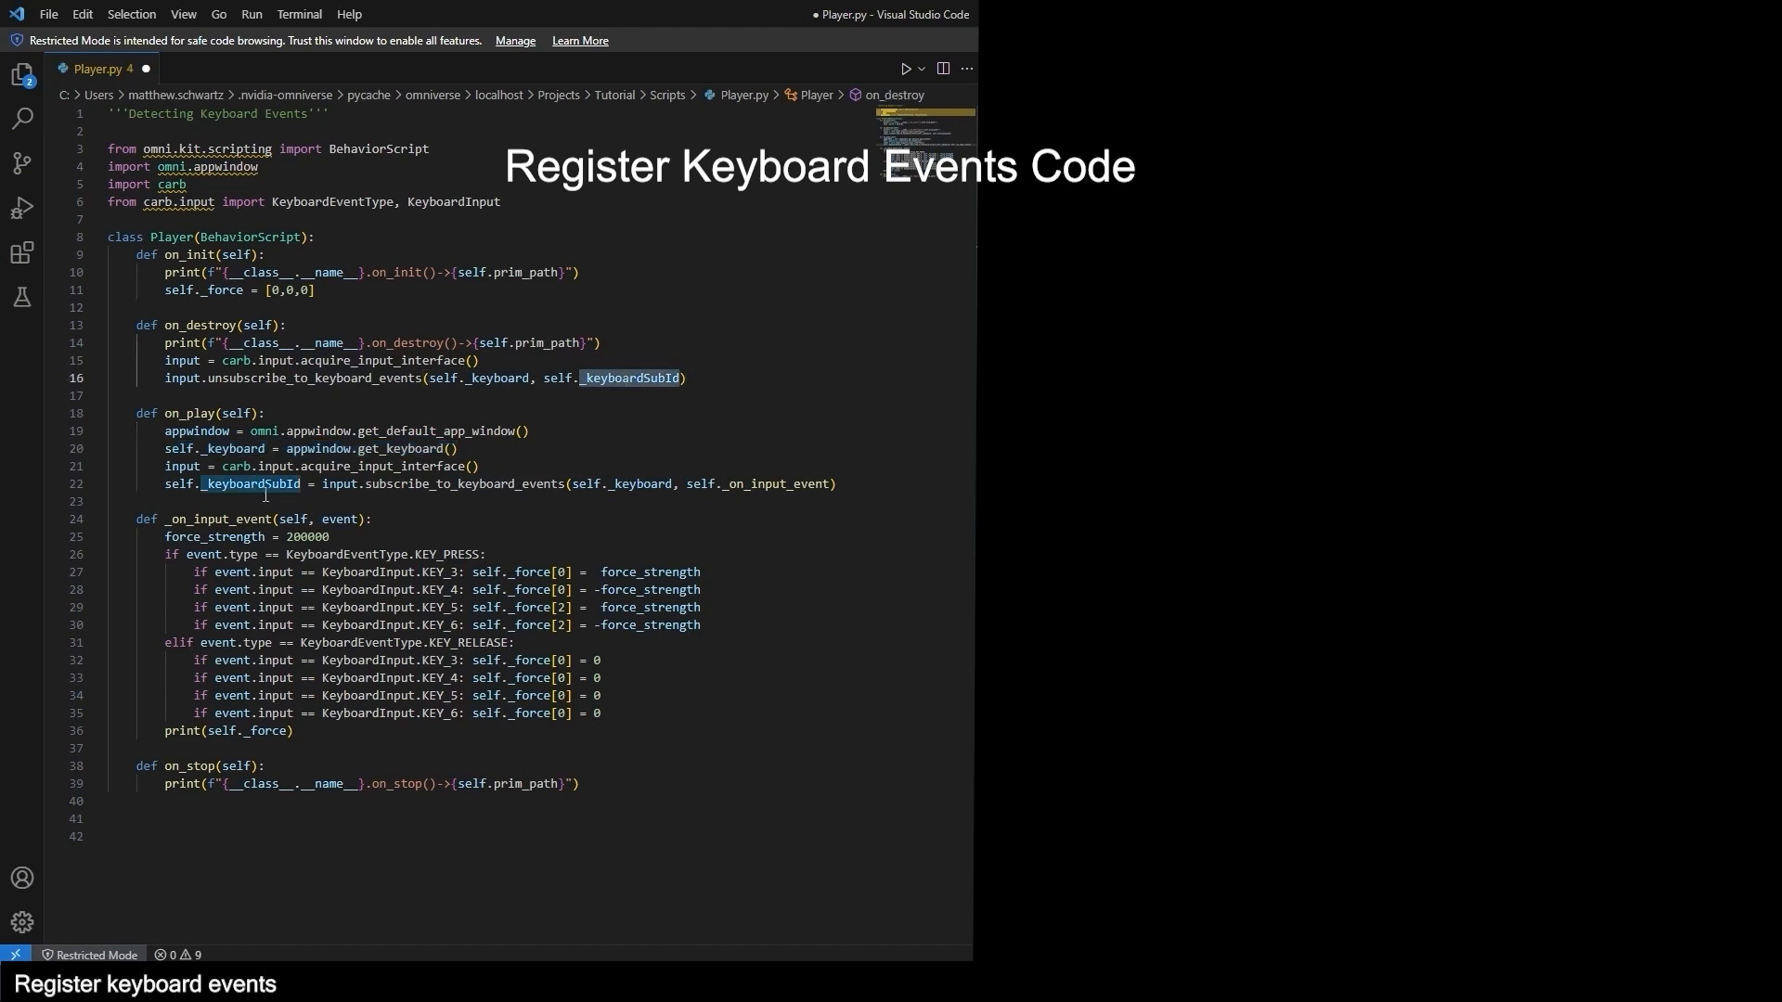
{"action": "left_click_drag", "start_coordinate": [303, 486], "coordinate": [172, 490]}
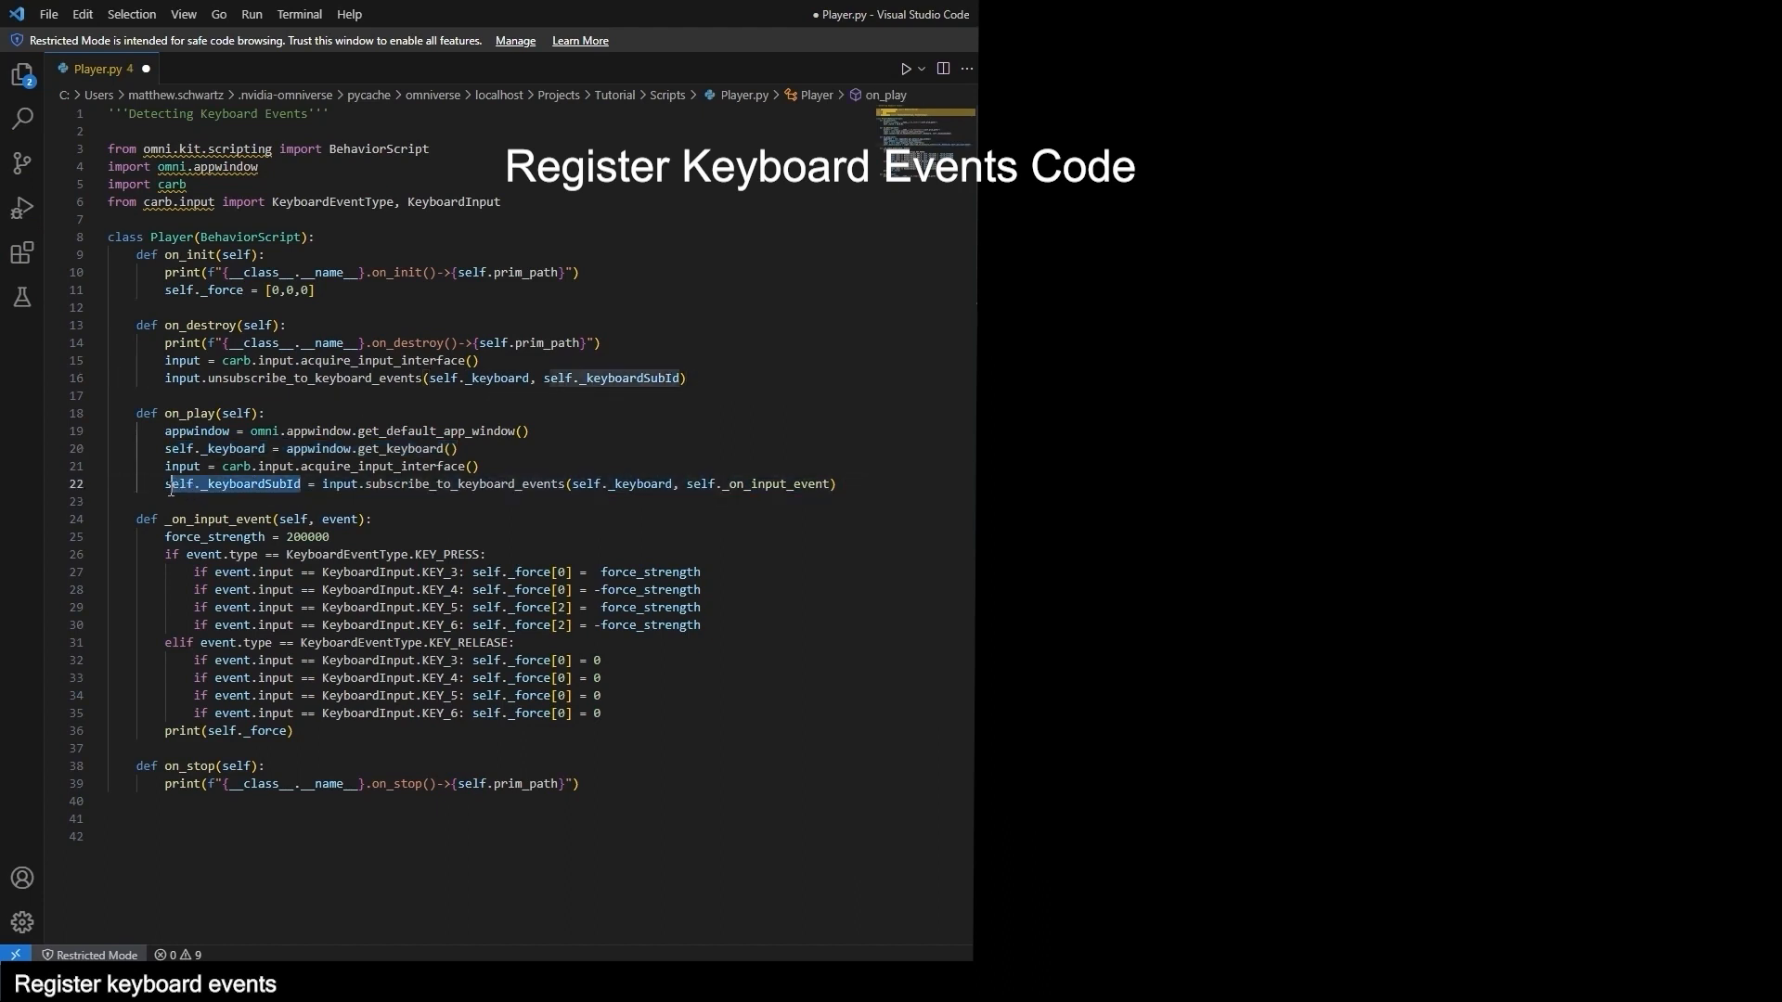
{"action": "left_click_drag", "start_coordinate": [366, 487], "coordinate": [435, 488]}
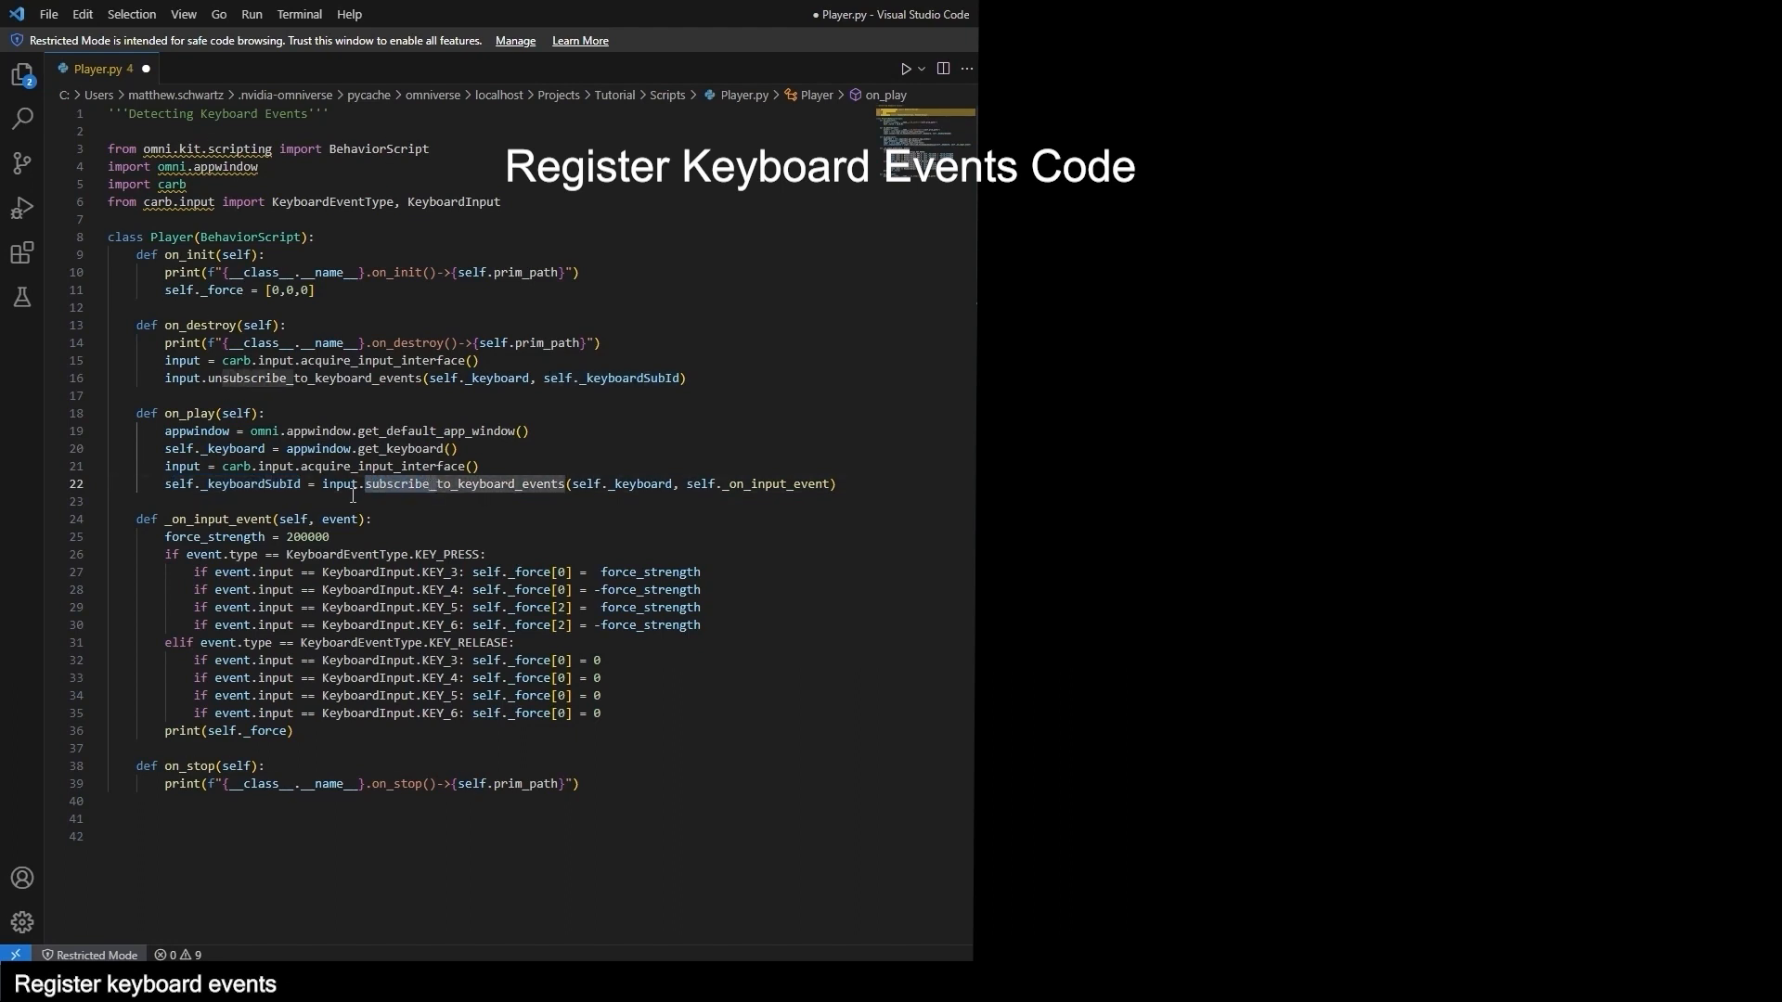
{"action": "left_click", "coordinate": [349, 402]}
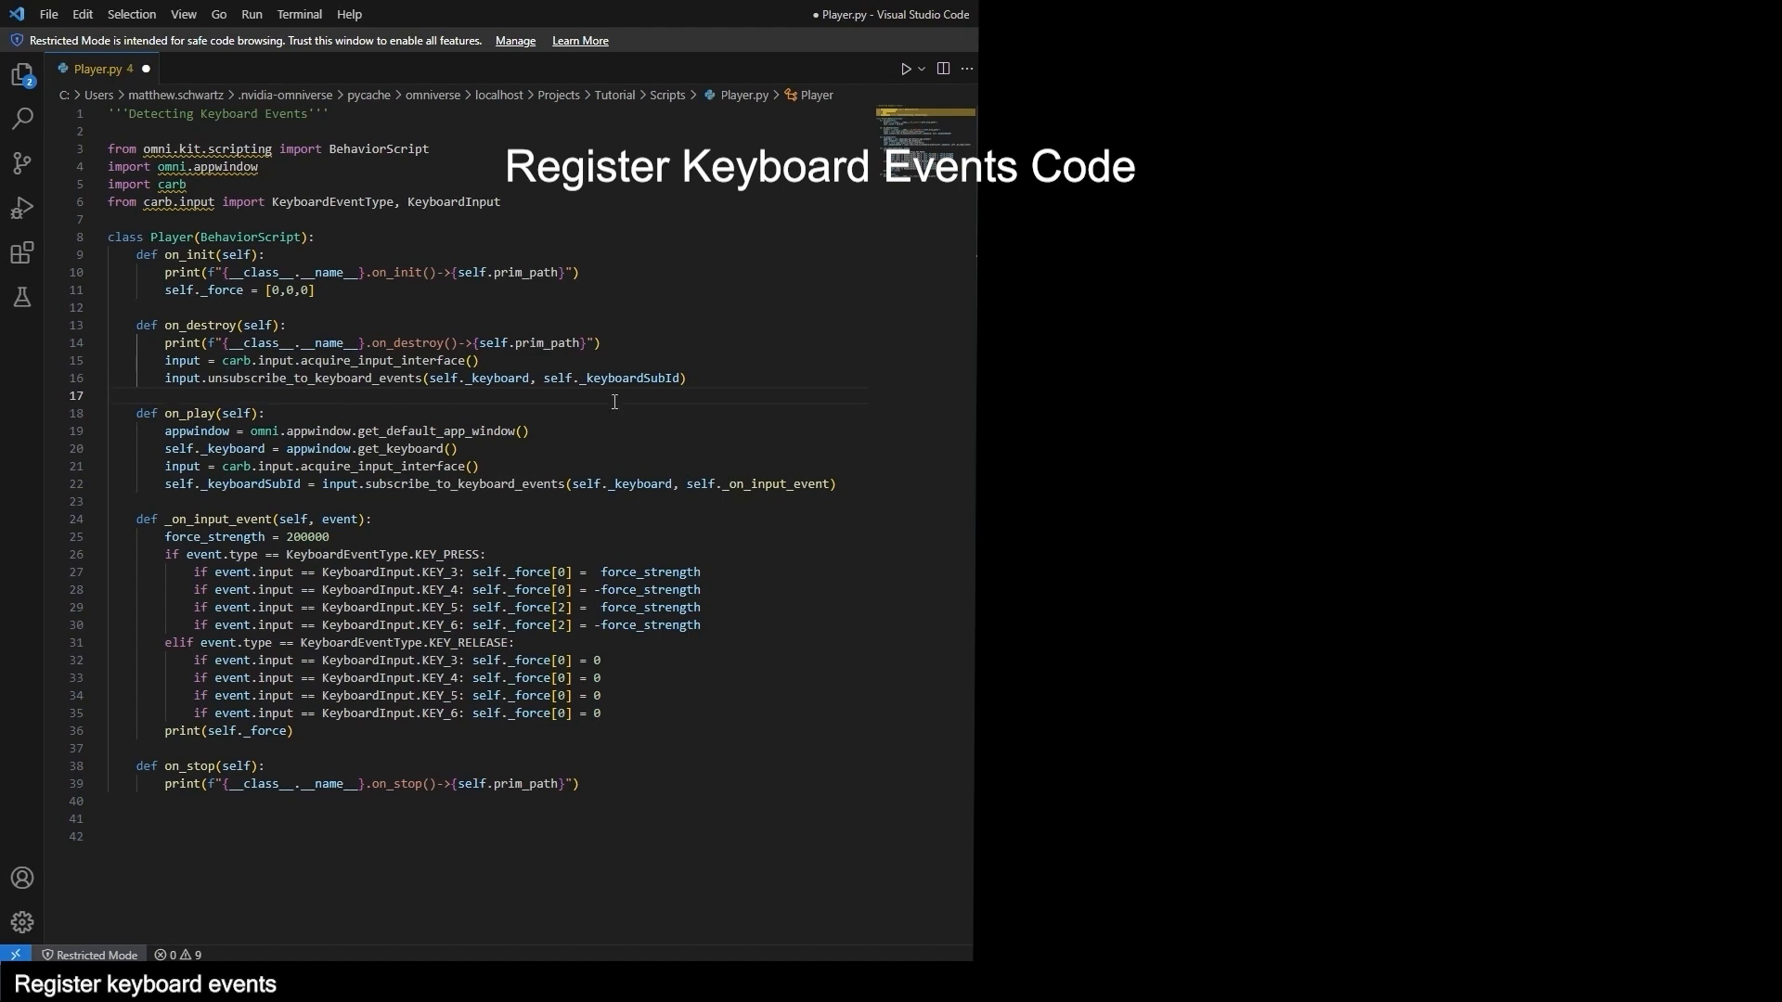
Append the lines input = None and self._keyboard = None to the end of on_destroy.
{"action": "left_click", "coordinate": [1095, 399]}
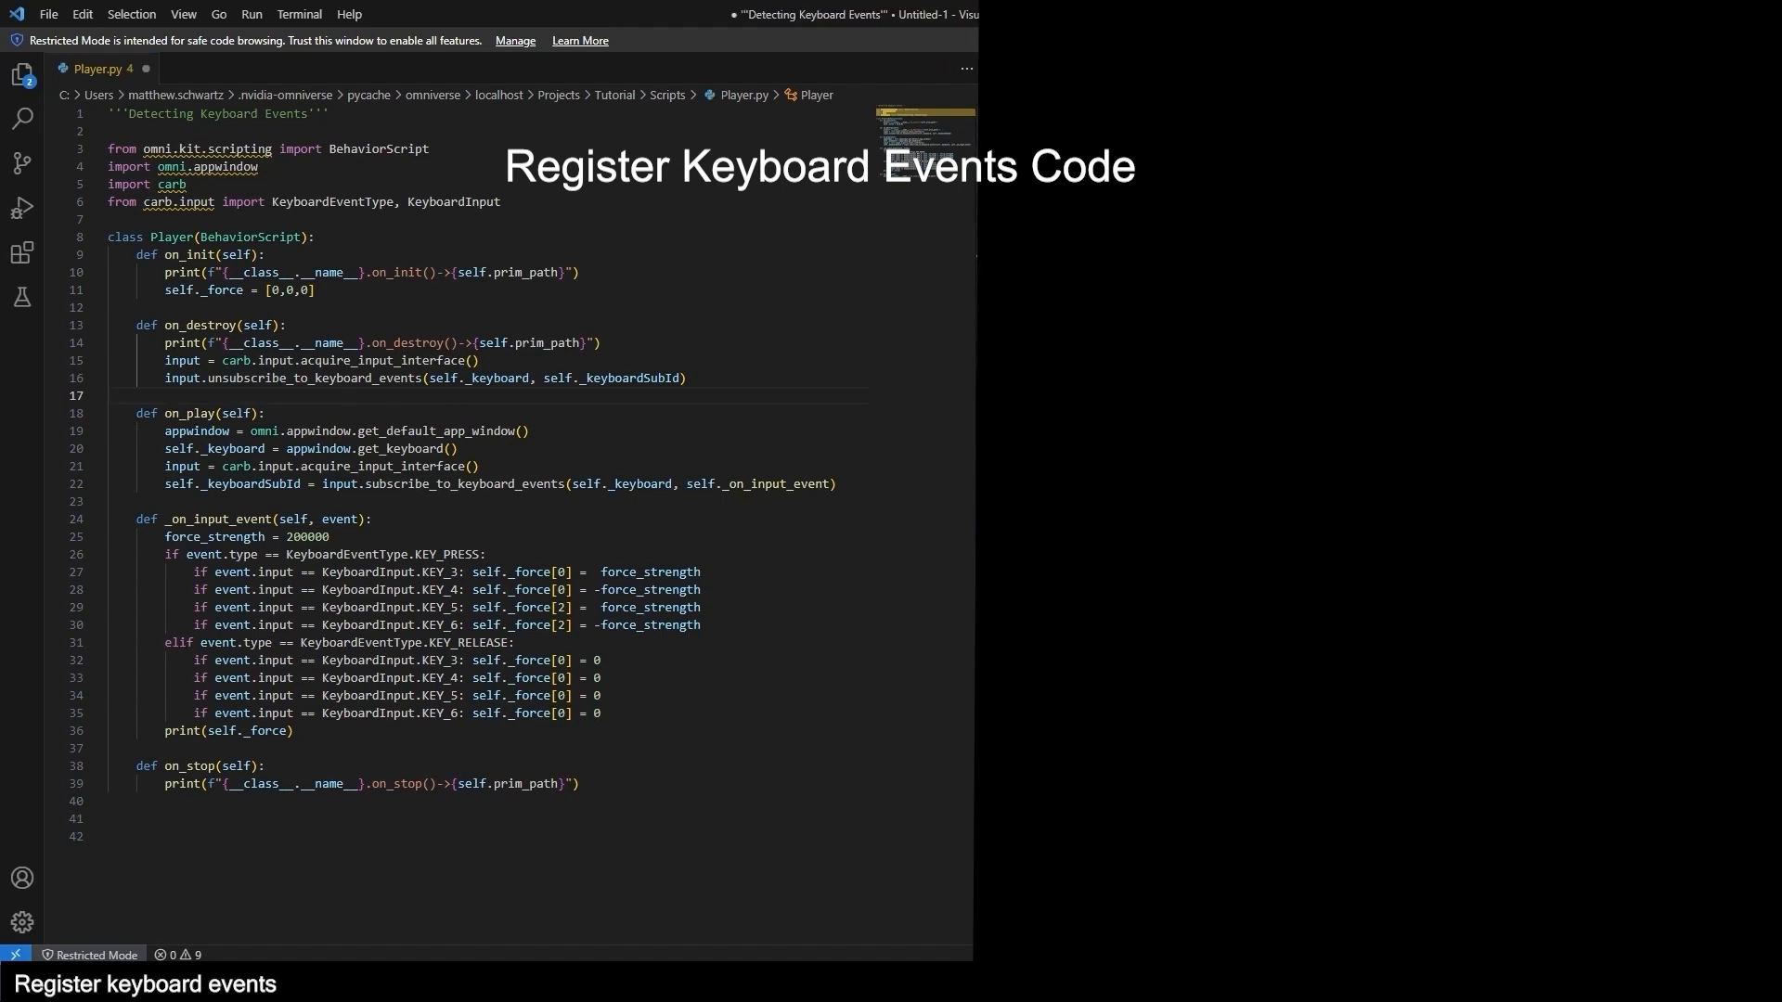
{"action": "left_click", "coordinate": [680, 377]}
{"action": "key", "text": "Return"}
{"action": "type", "text": "input = None"}
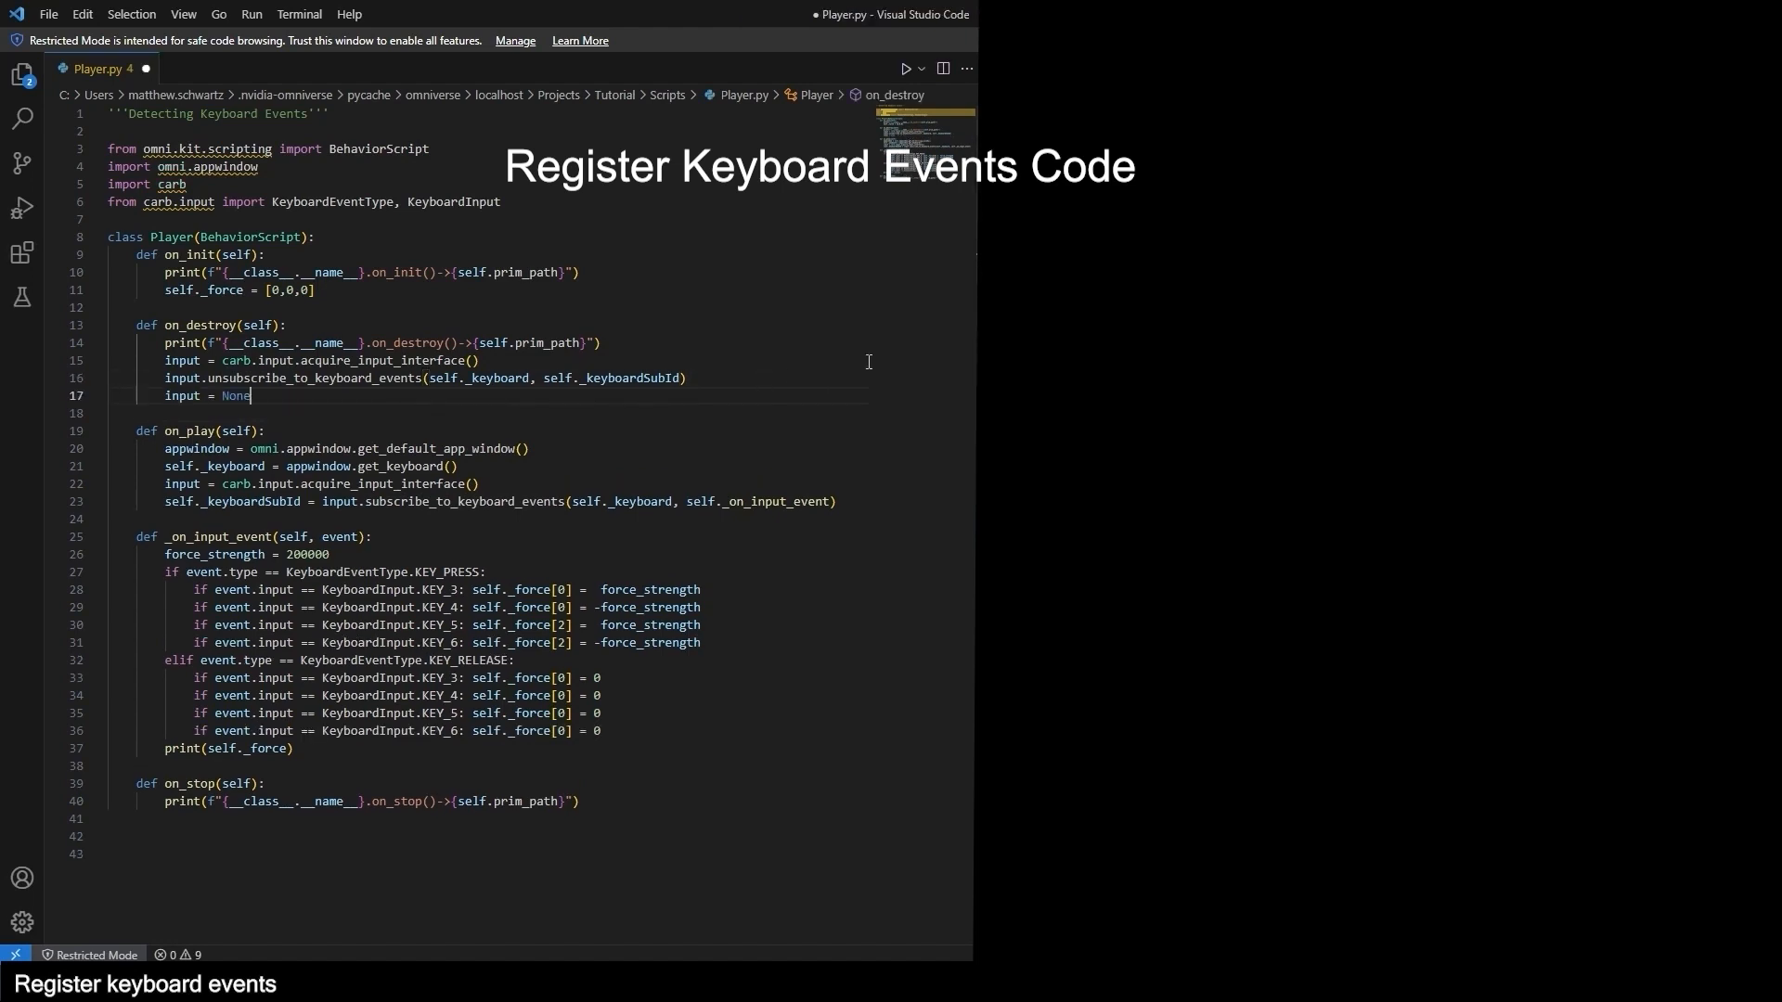
{"action": "key", "text": "ctrl+n"}
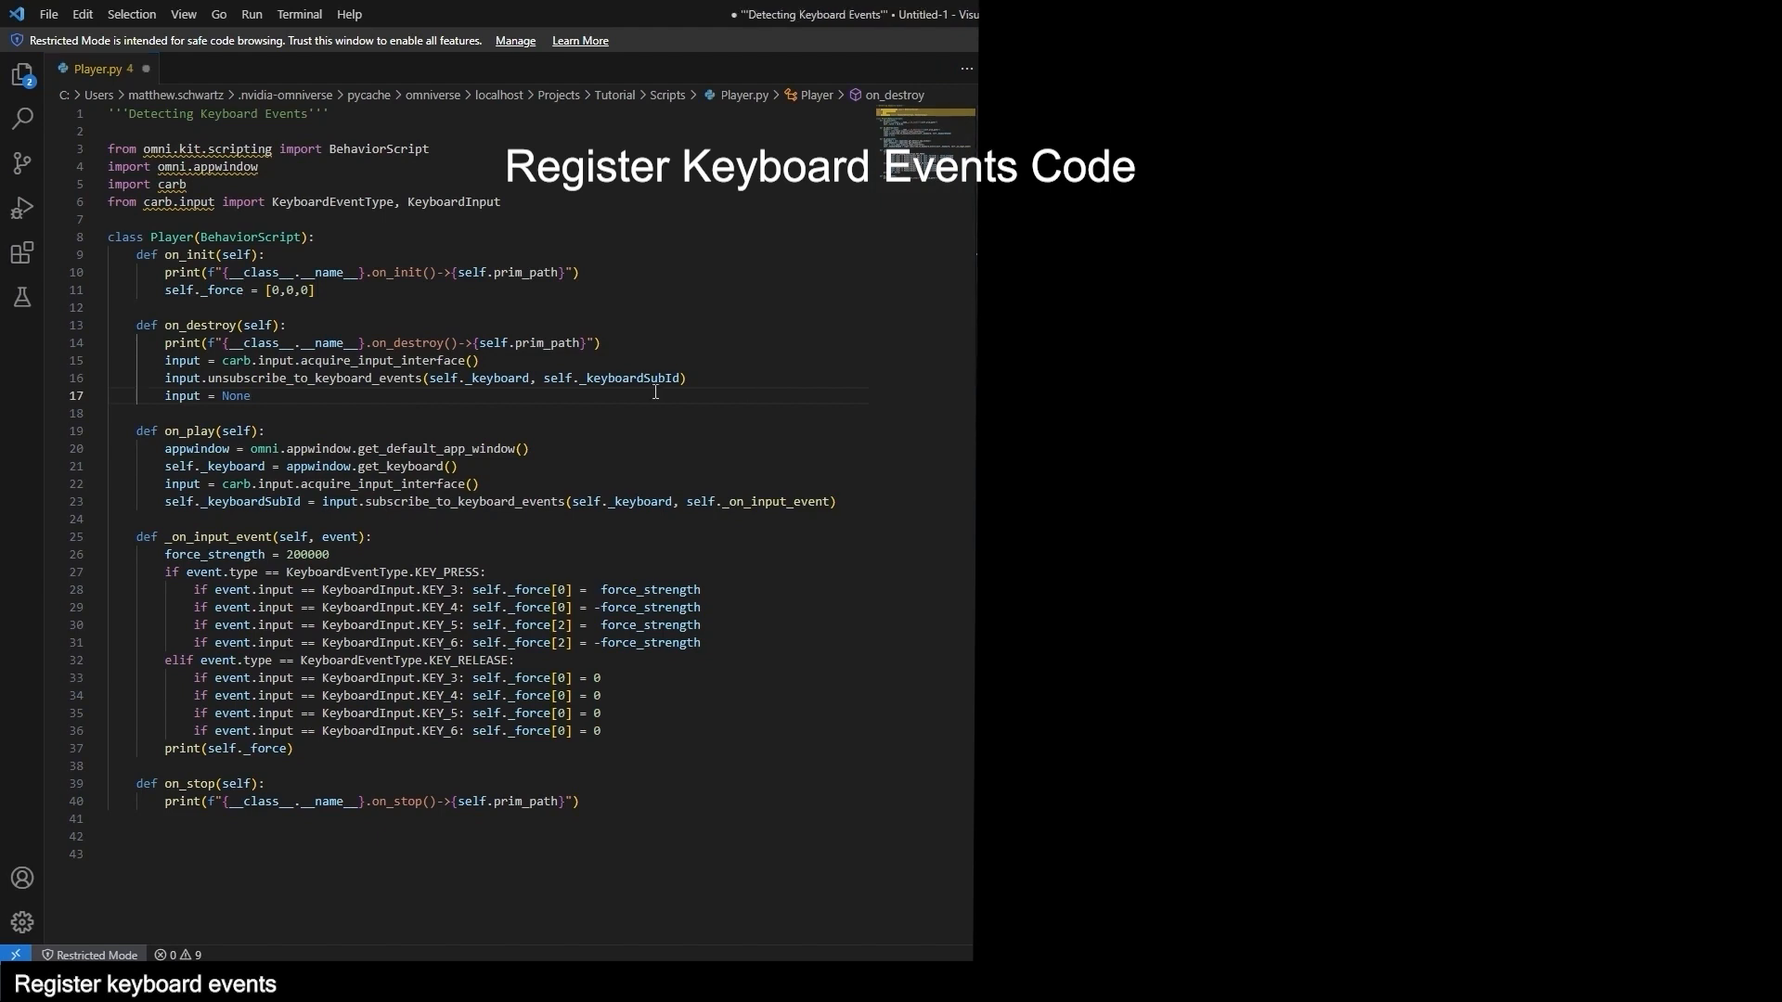
{"action": "left_click", "coordinate": [595, 397]}
{"action": "key", "text": "Return"}
{"action": "type", "text": "self._keyboard = None"}
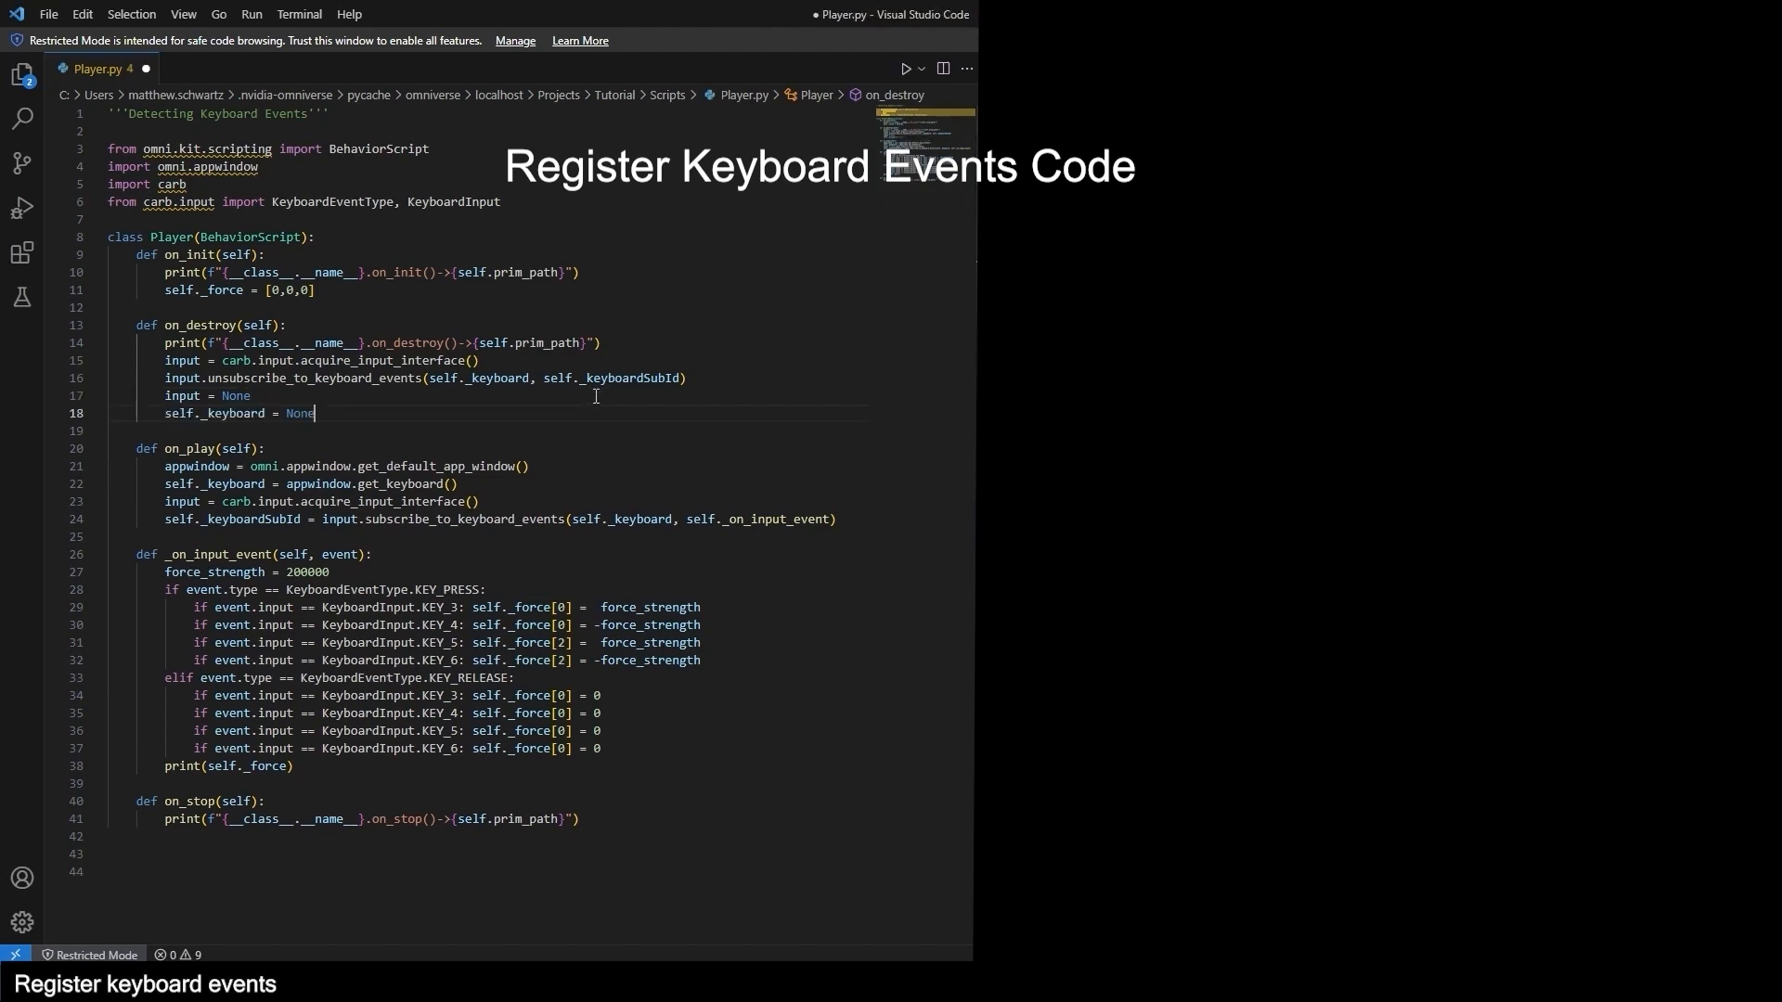
{"action": "key", "text": "Down"}
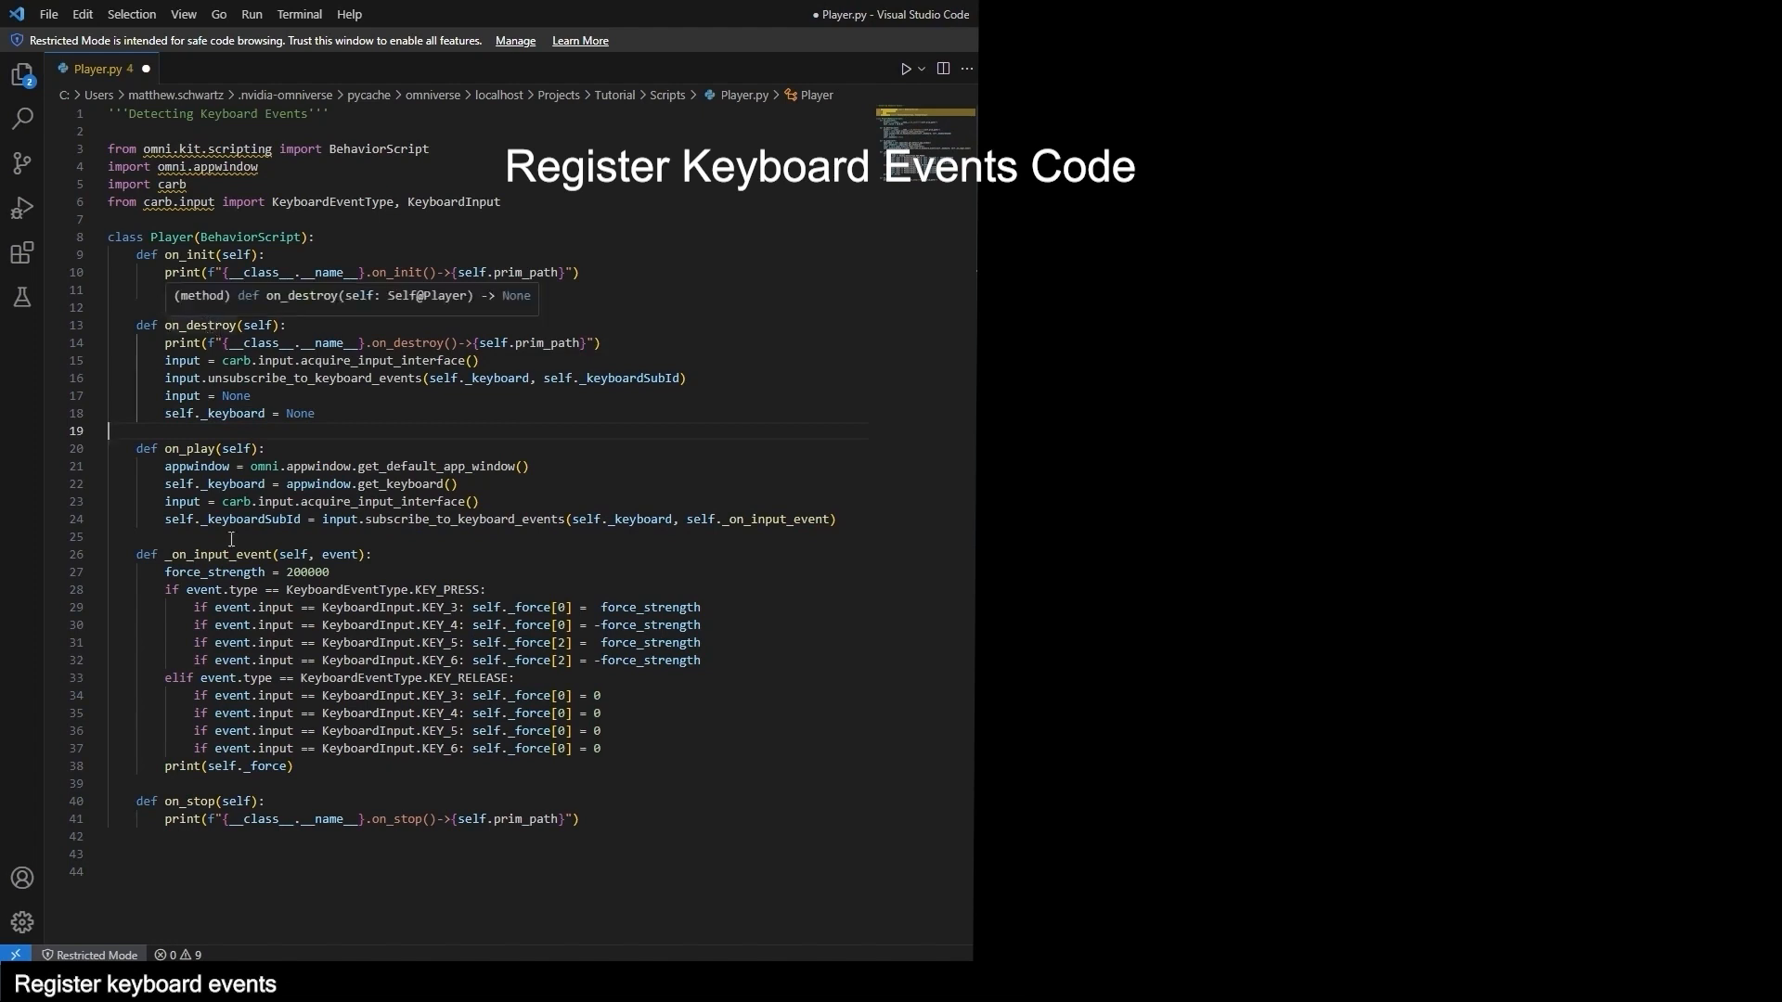
Add self.on_destroy() as the last line of on_stop and save Player.py.
{"action": "left_click", "coordinate": [710, 812]}
{"action": "key", "text": "Return"}
{"action": "type", "text": "s"}
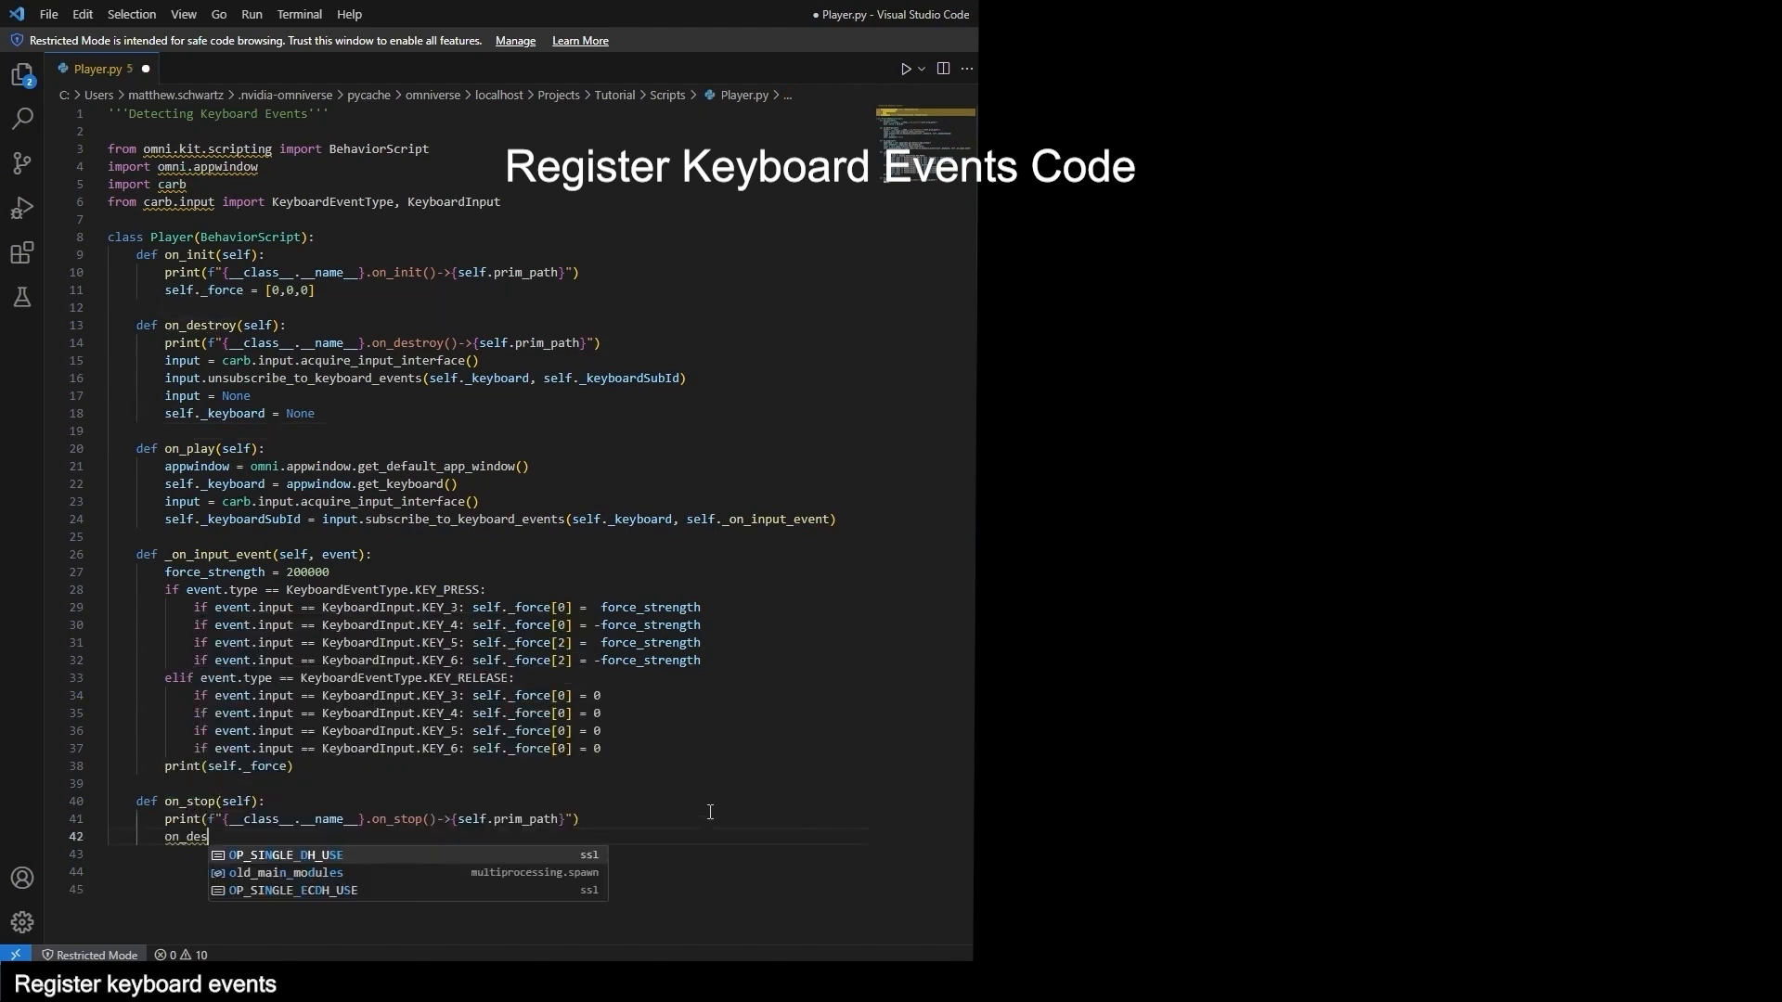
{"action": "type", "text": "elf.on_destroy()"}
{"action": "key", "text": "ctrl+s"}
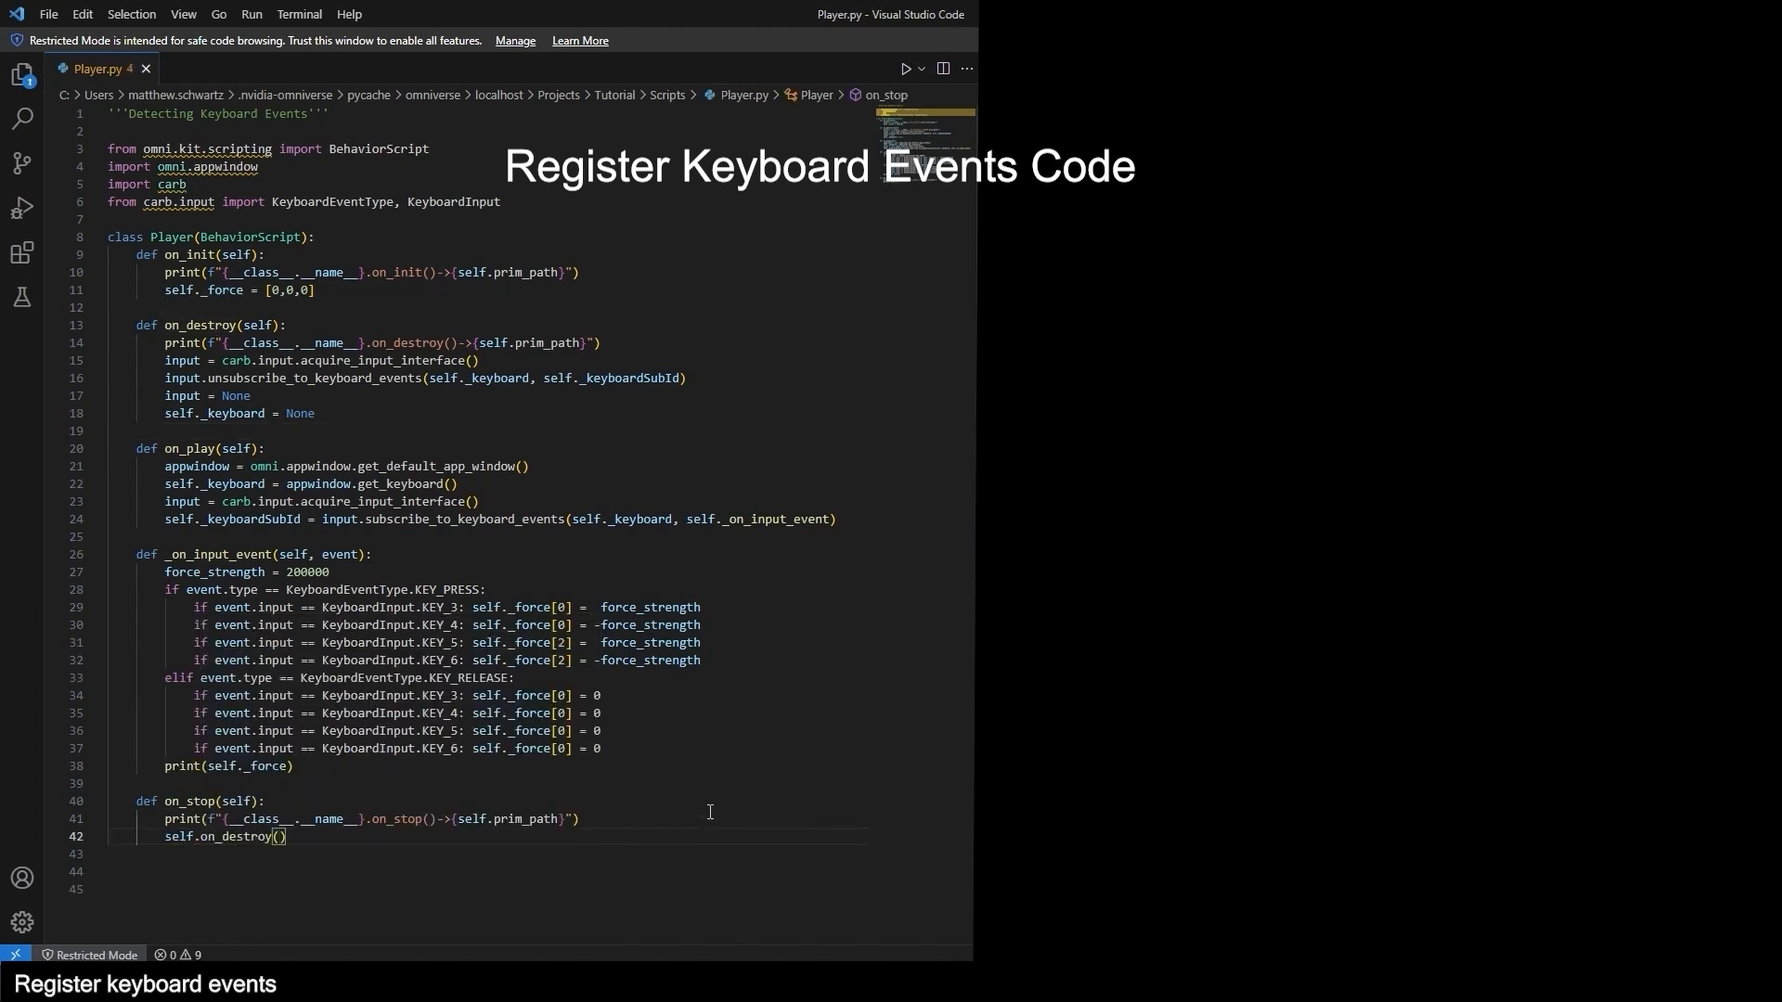
{"action": "left_click", "coordinate": [196, 226]}
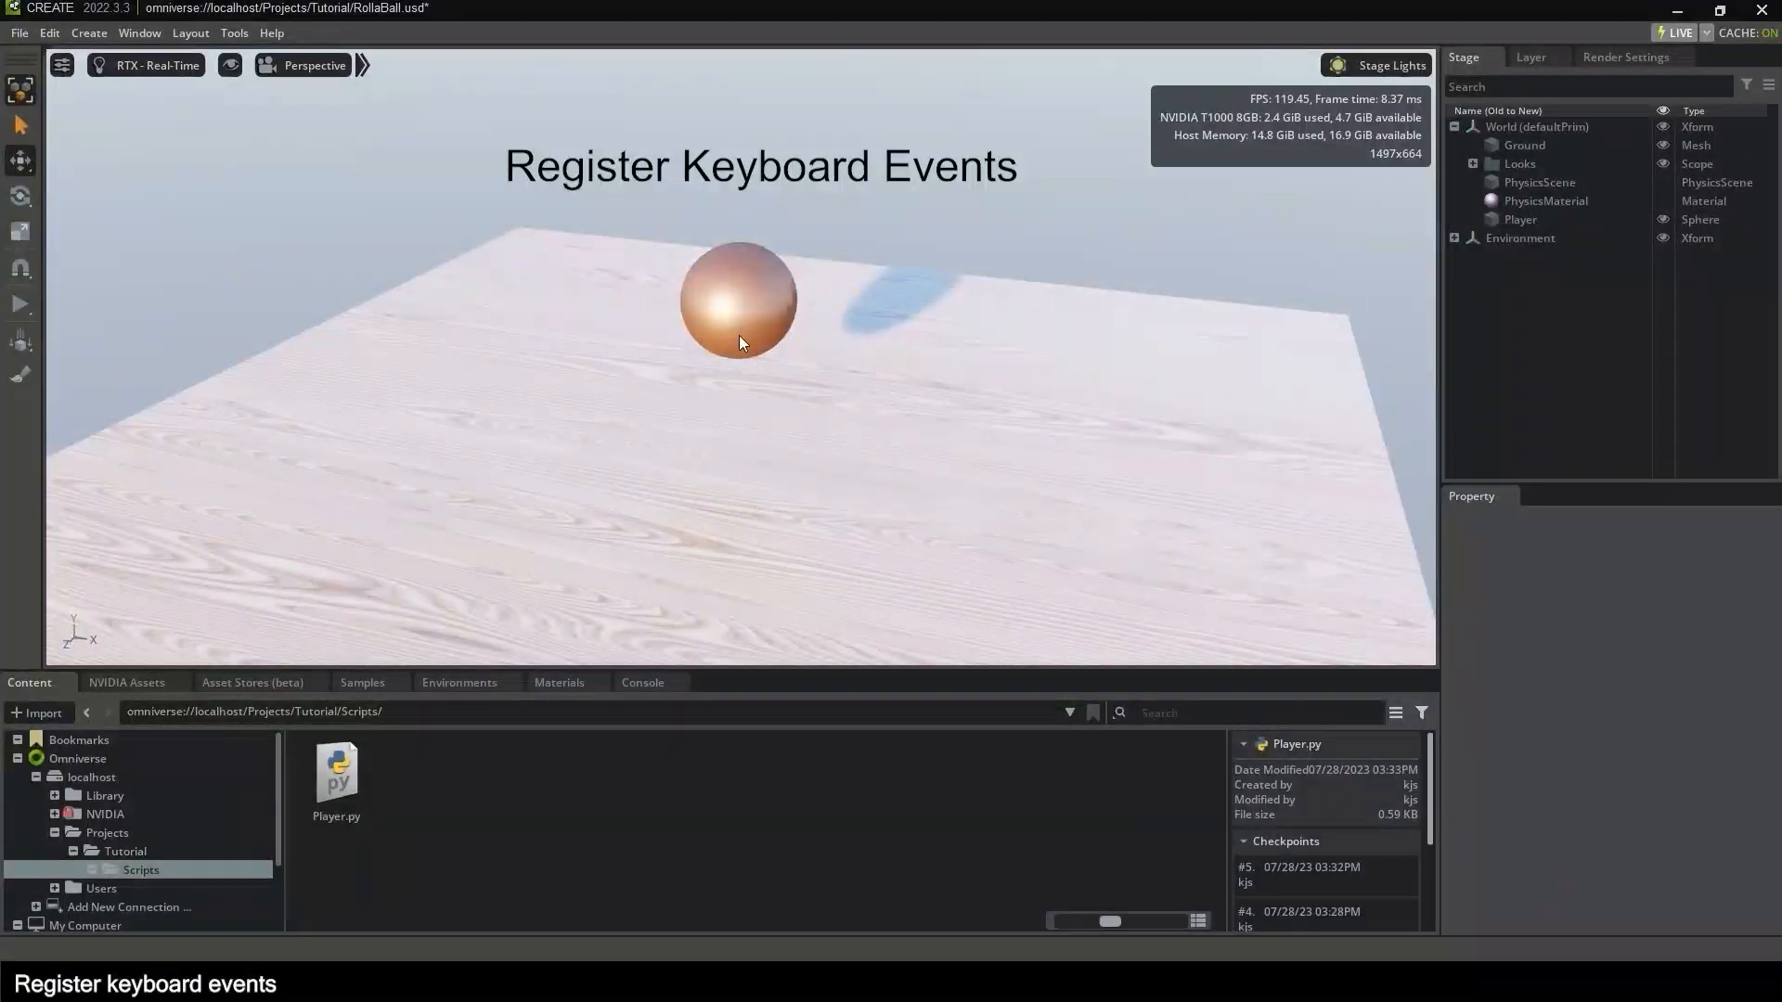
Switch to Omniverse Create, clear its console log and start the simulation.
{"action": "left_click", "coordinate": [739, 336]}
{"action": "left_click", "coordinate": [1474, 660]}
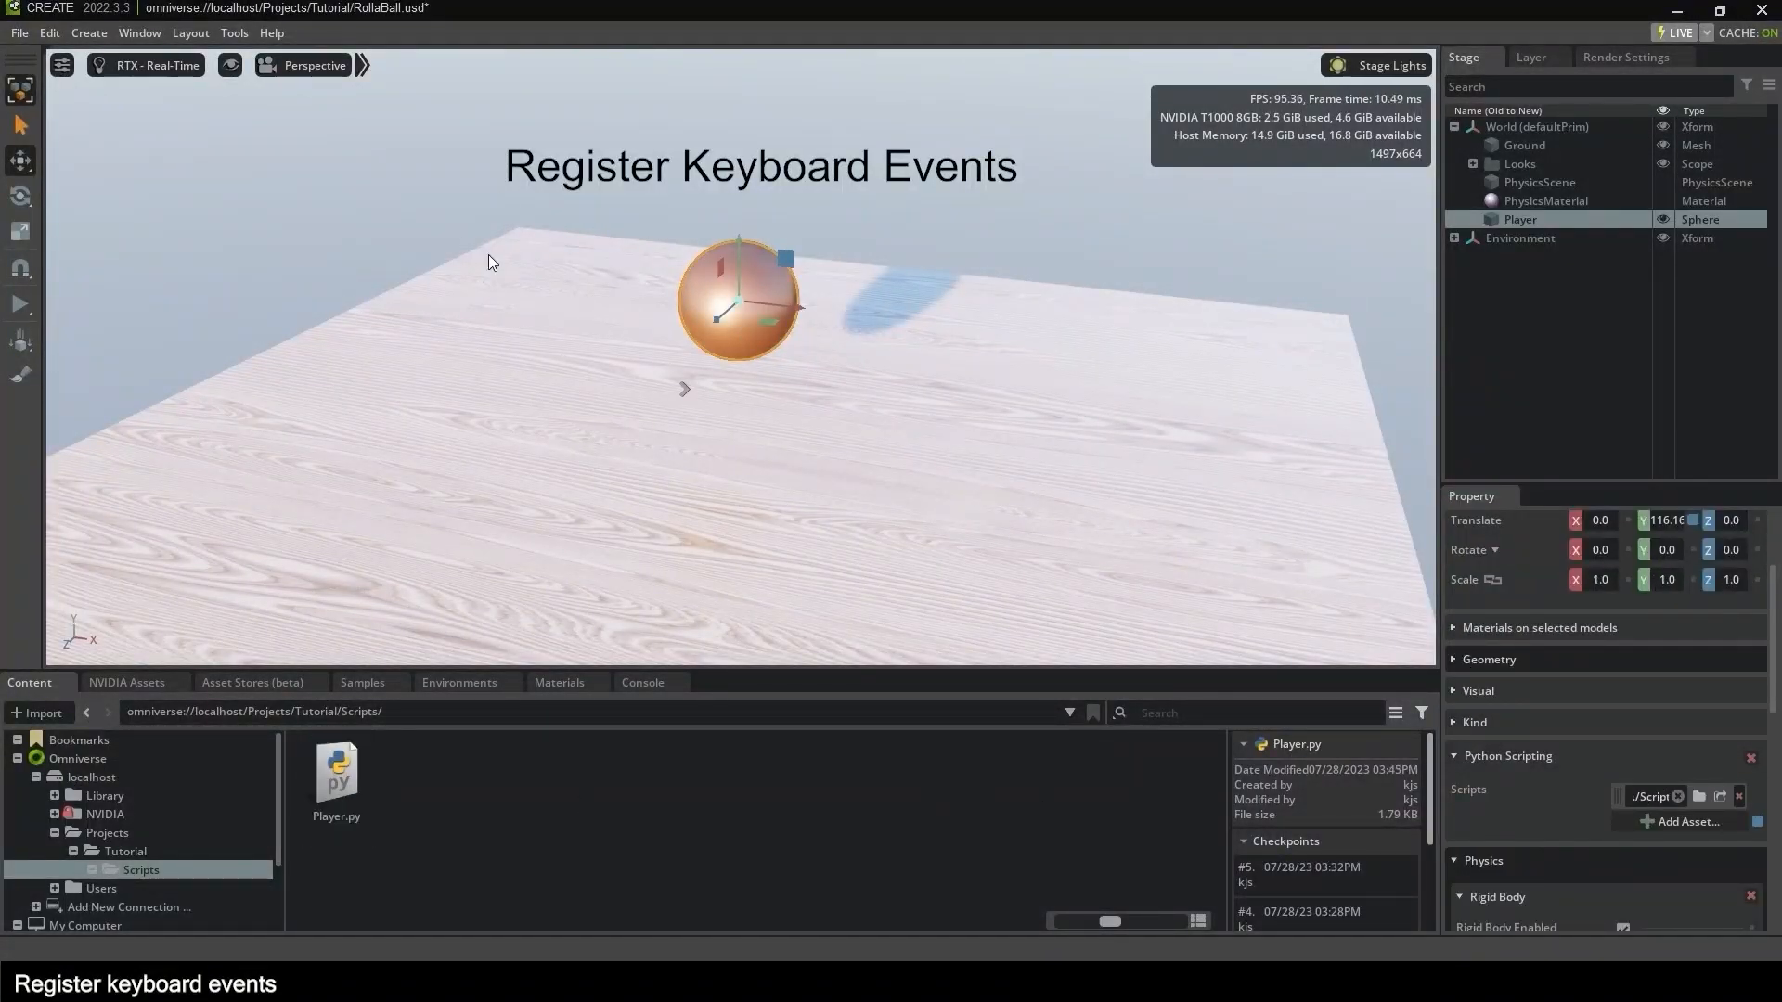
{"action": "left_click", "coordinate": [504, 203]}
{"action": "left_click", "coordinate": [655, 687]}
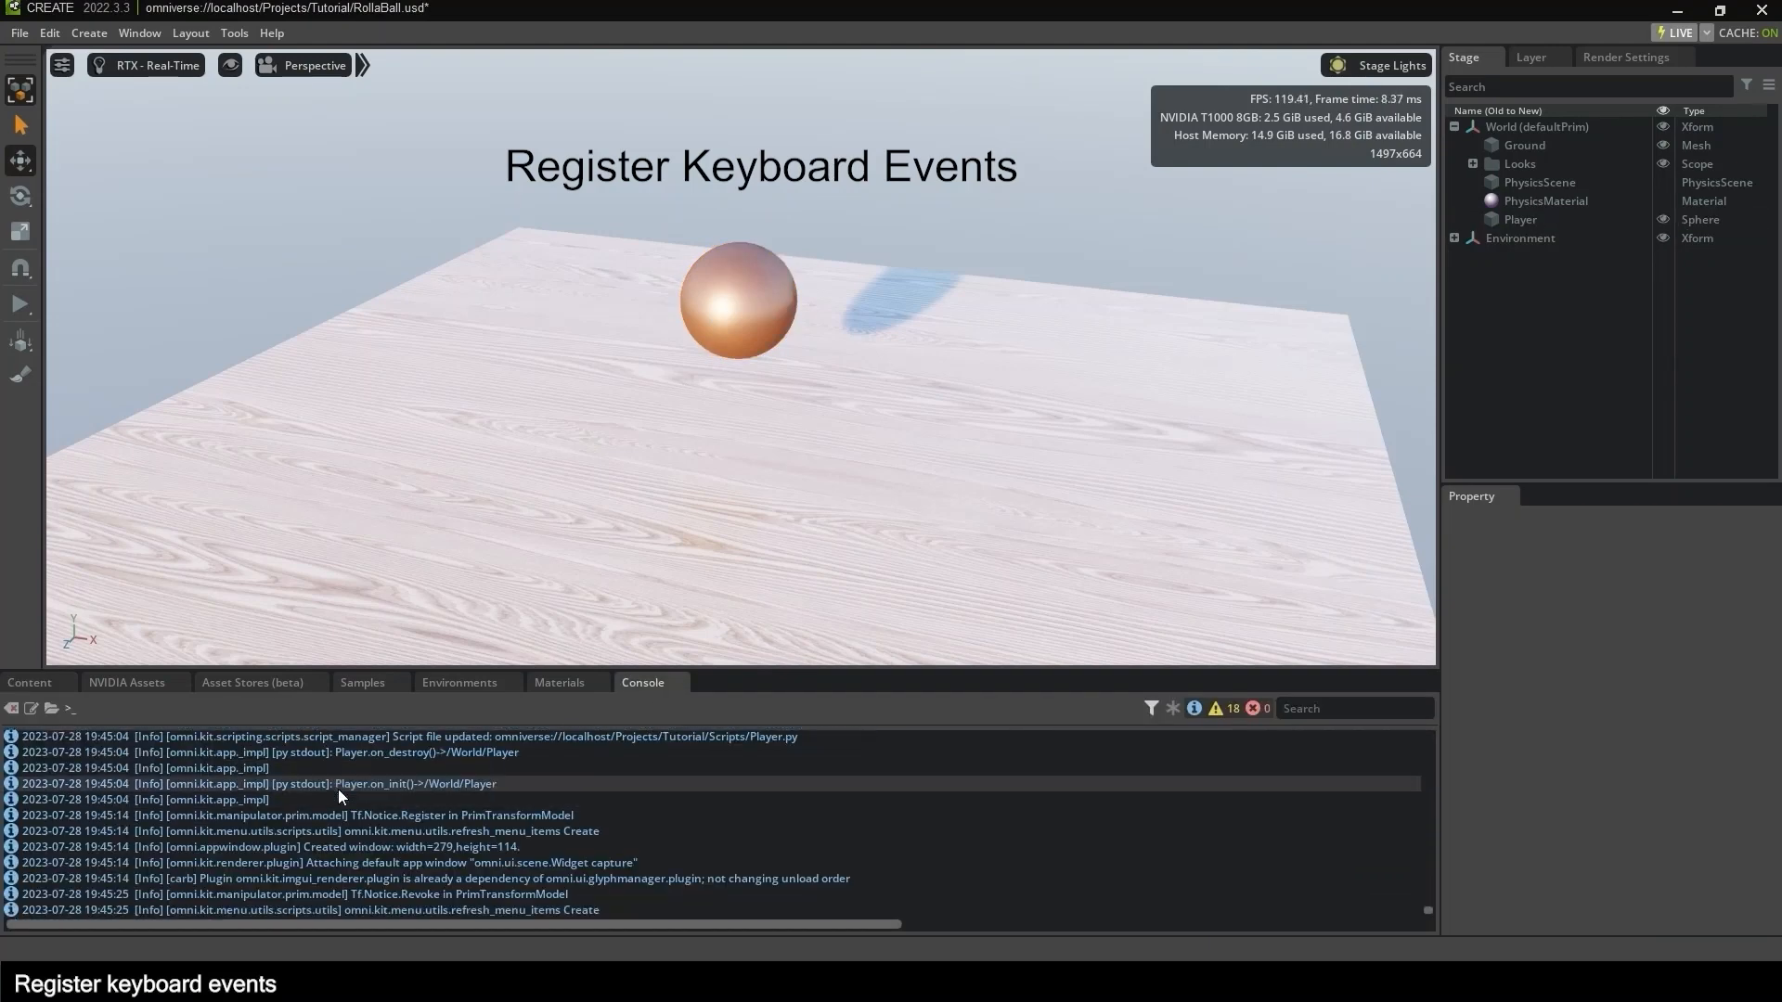
{"action": "left_click", "coordinate": [11, 709]}
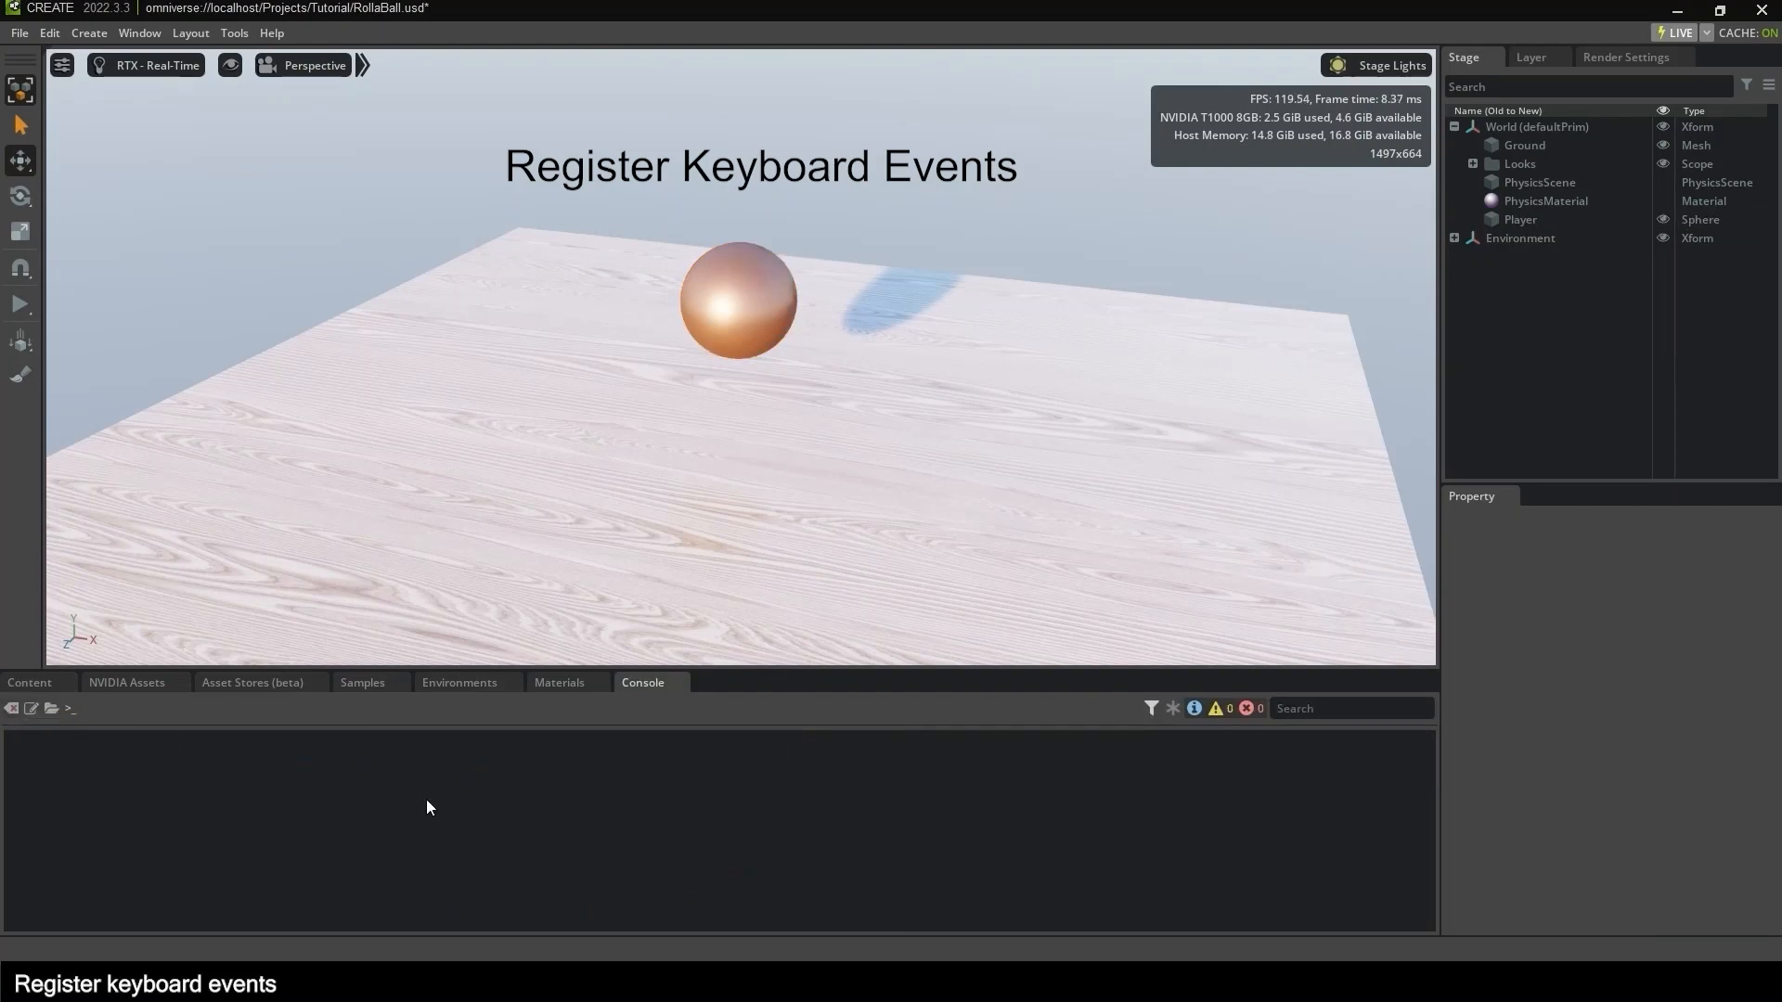
{"action": "left_click", "coordinate": [14, 305]}
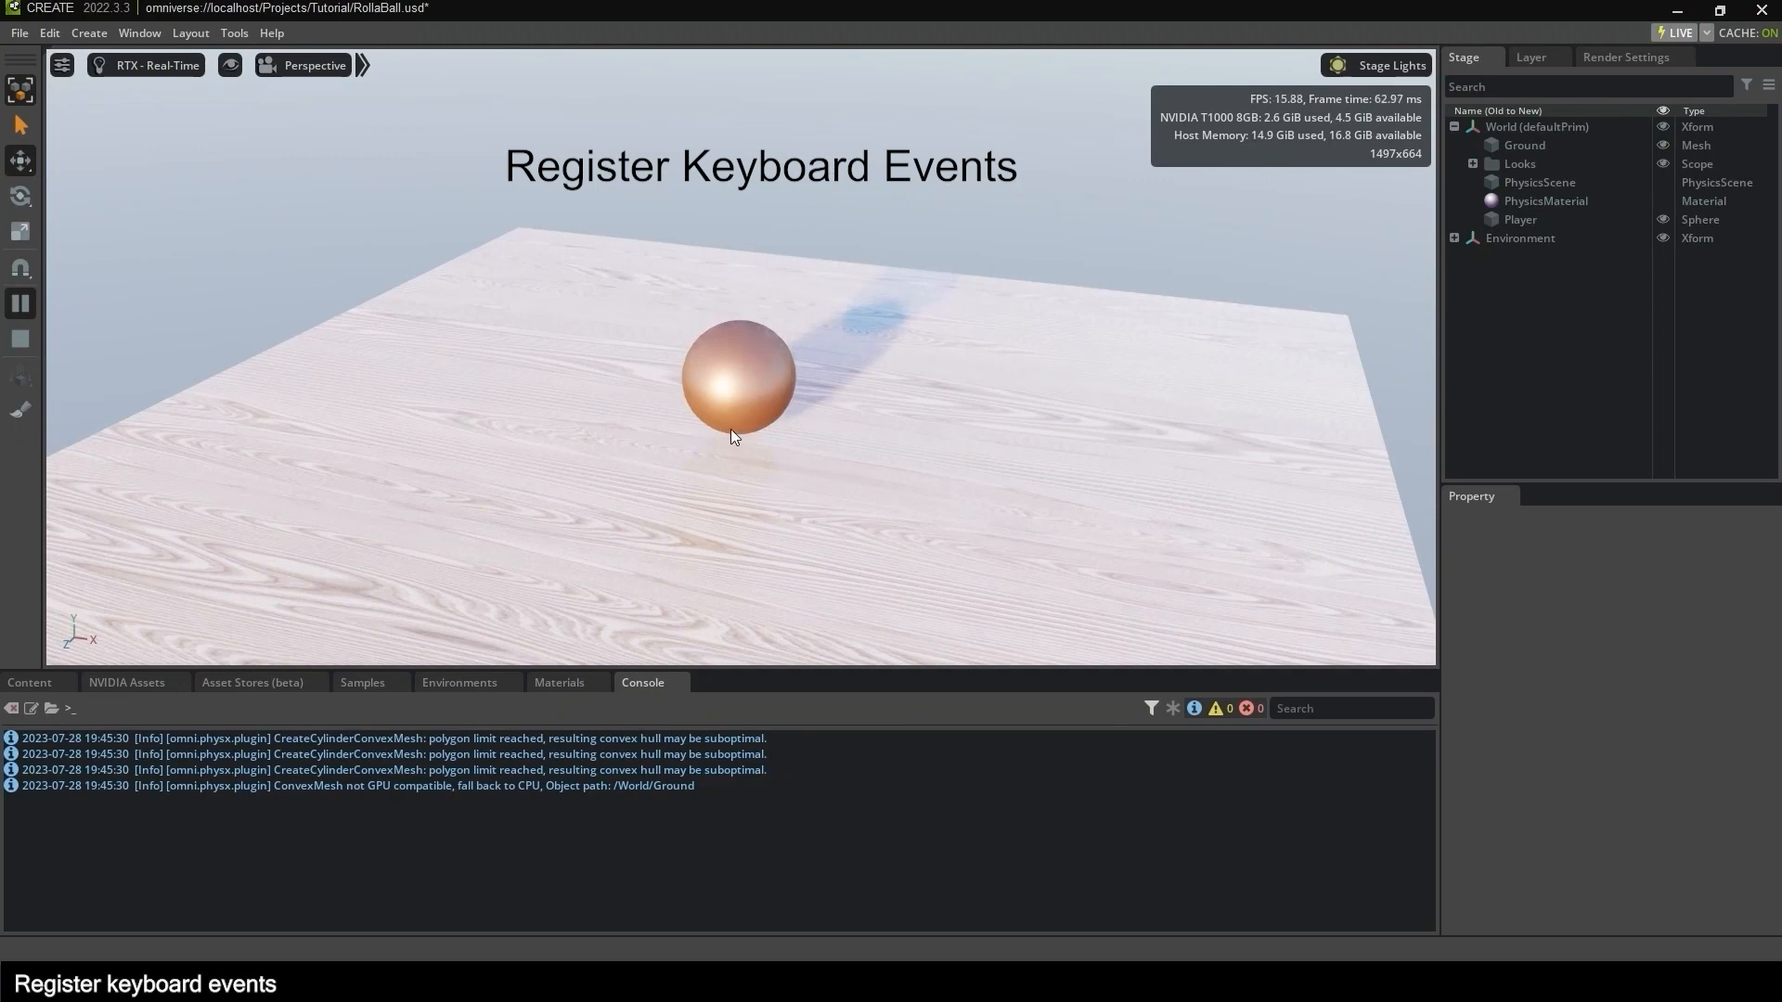
Test the force keys for both X and both Z directions, including combined presses, and stop the simulation.
{"action": "key", "text": "d"}
{"action": "key", "text": "d"}
{"action": "key", "text": "d"}
{"action": "key", "text": "d"}
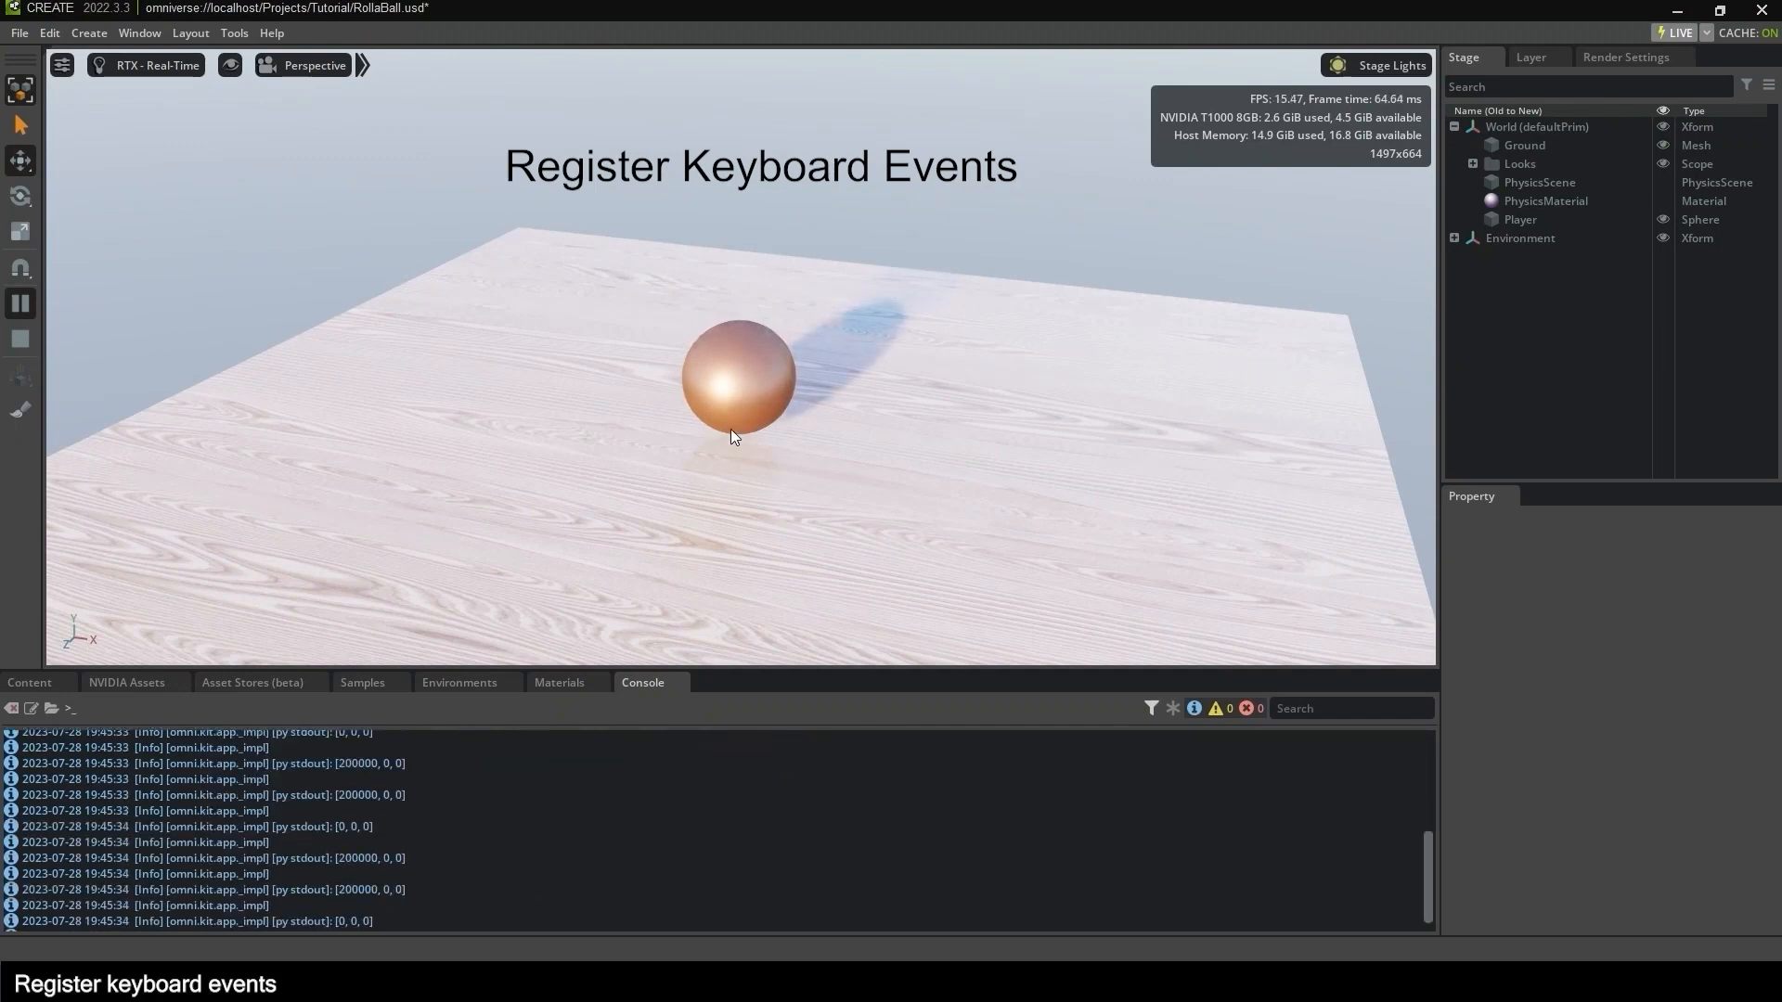
{"action": "key", "text": "a"}
{"action": "key", "text": "a"}
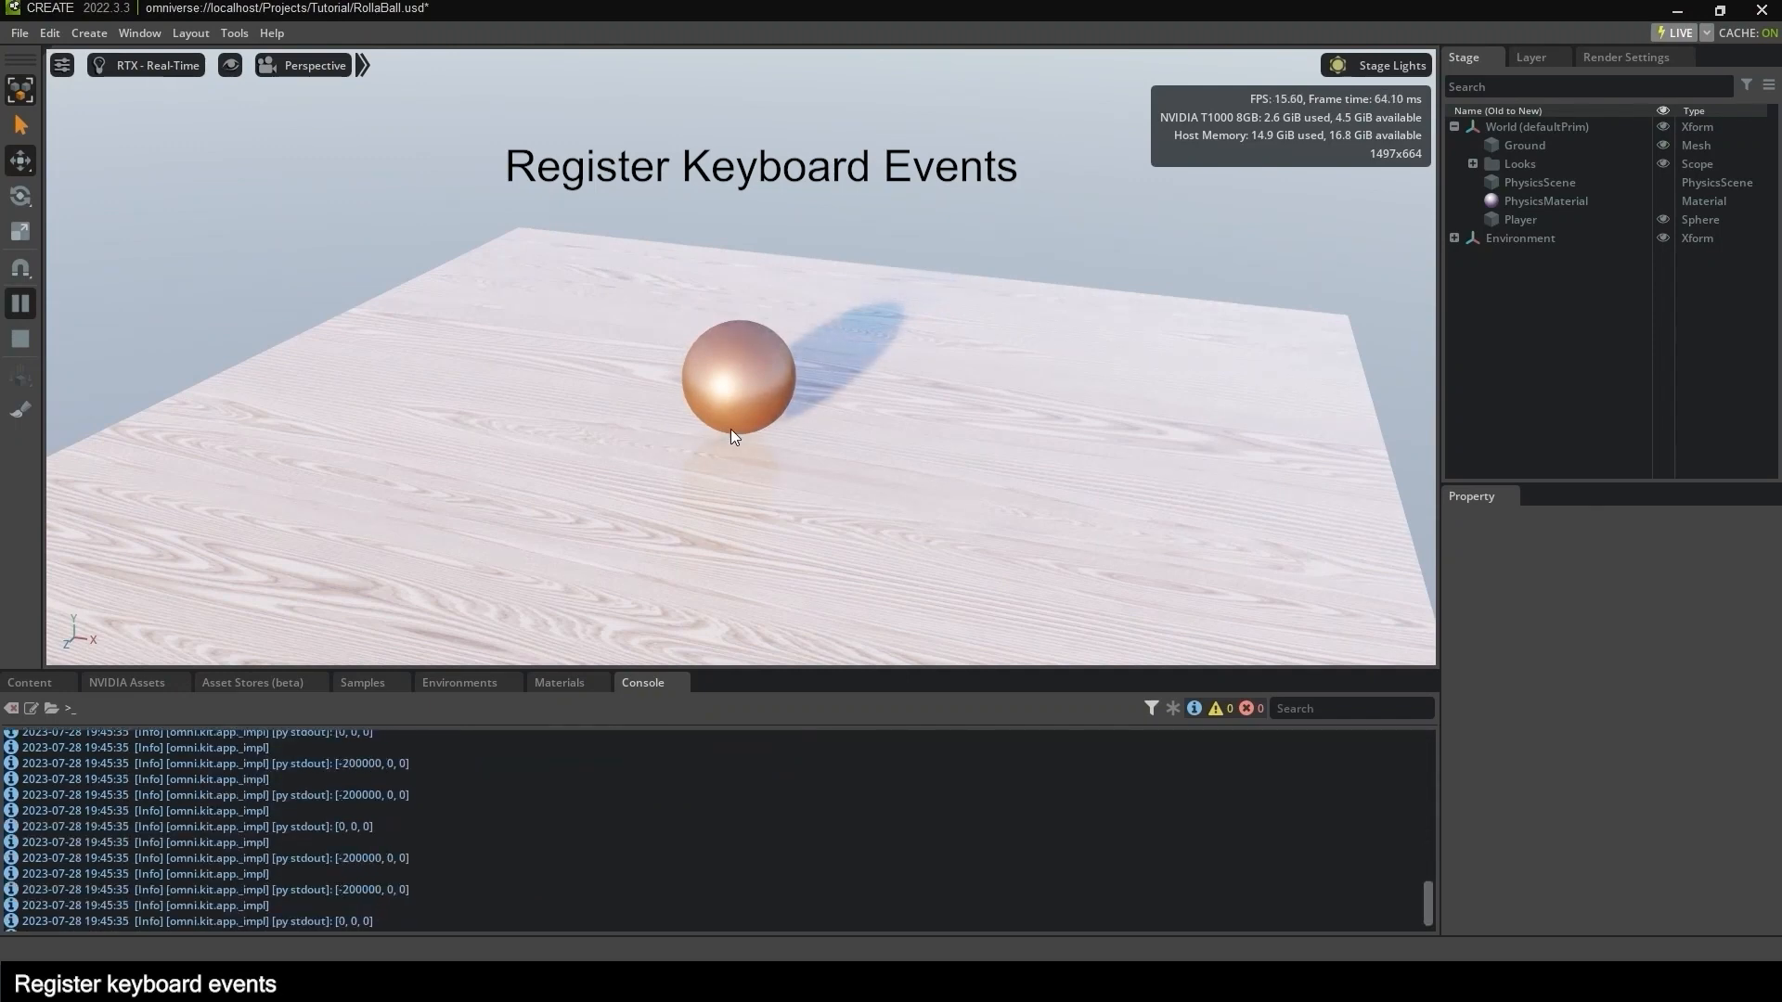
{"action": "key", "text": "s"}
{"action": "key", "text": "w"}
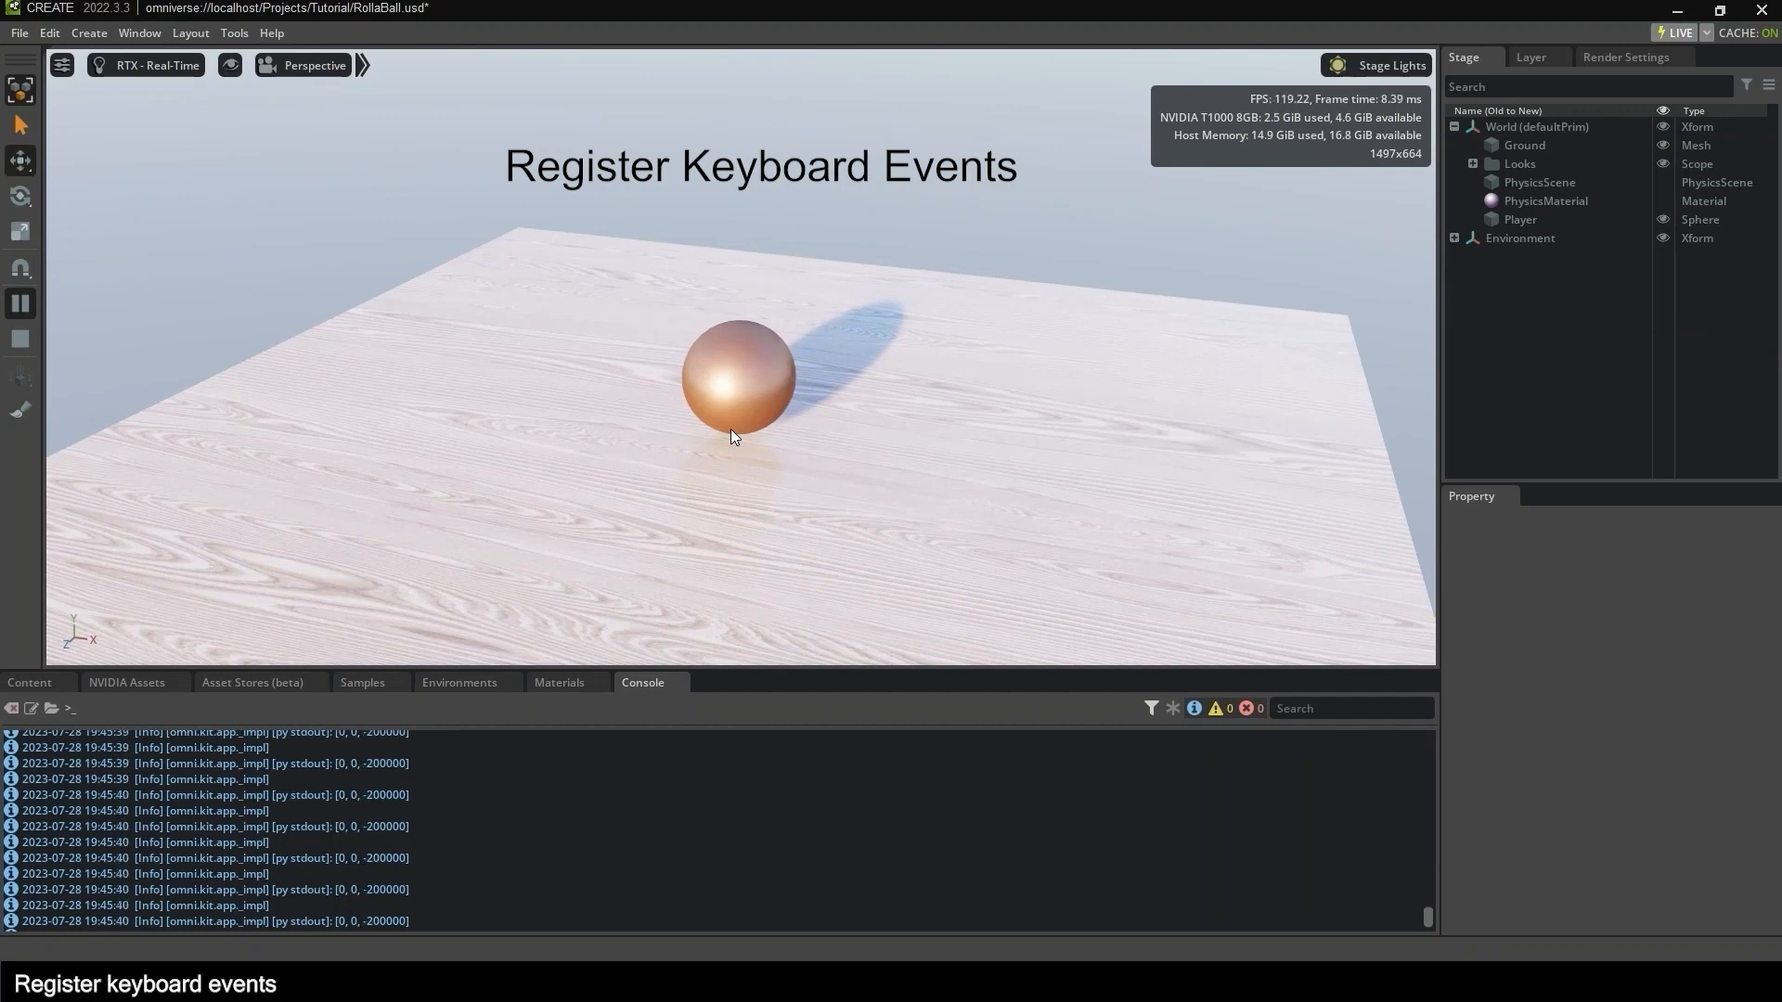
{"action": "key", "text": "s"}
{"action": "key", "text": "a"}
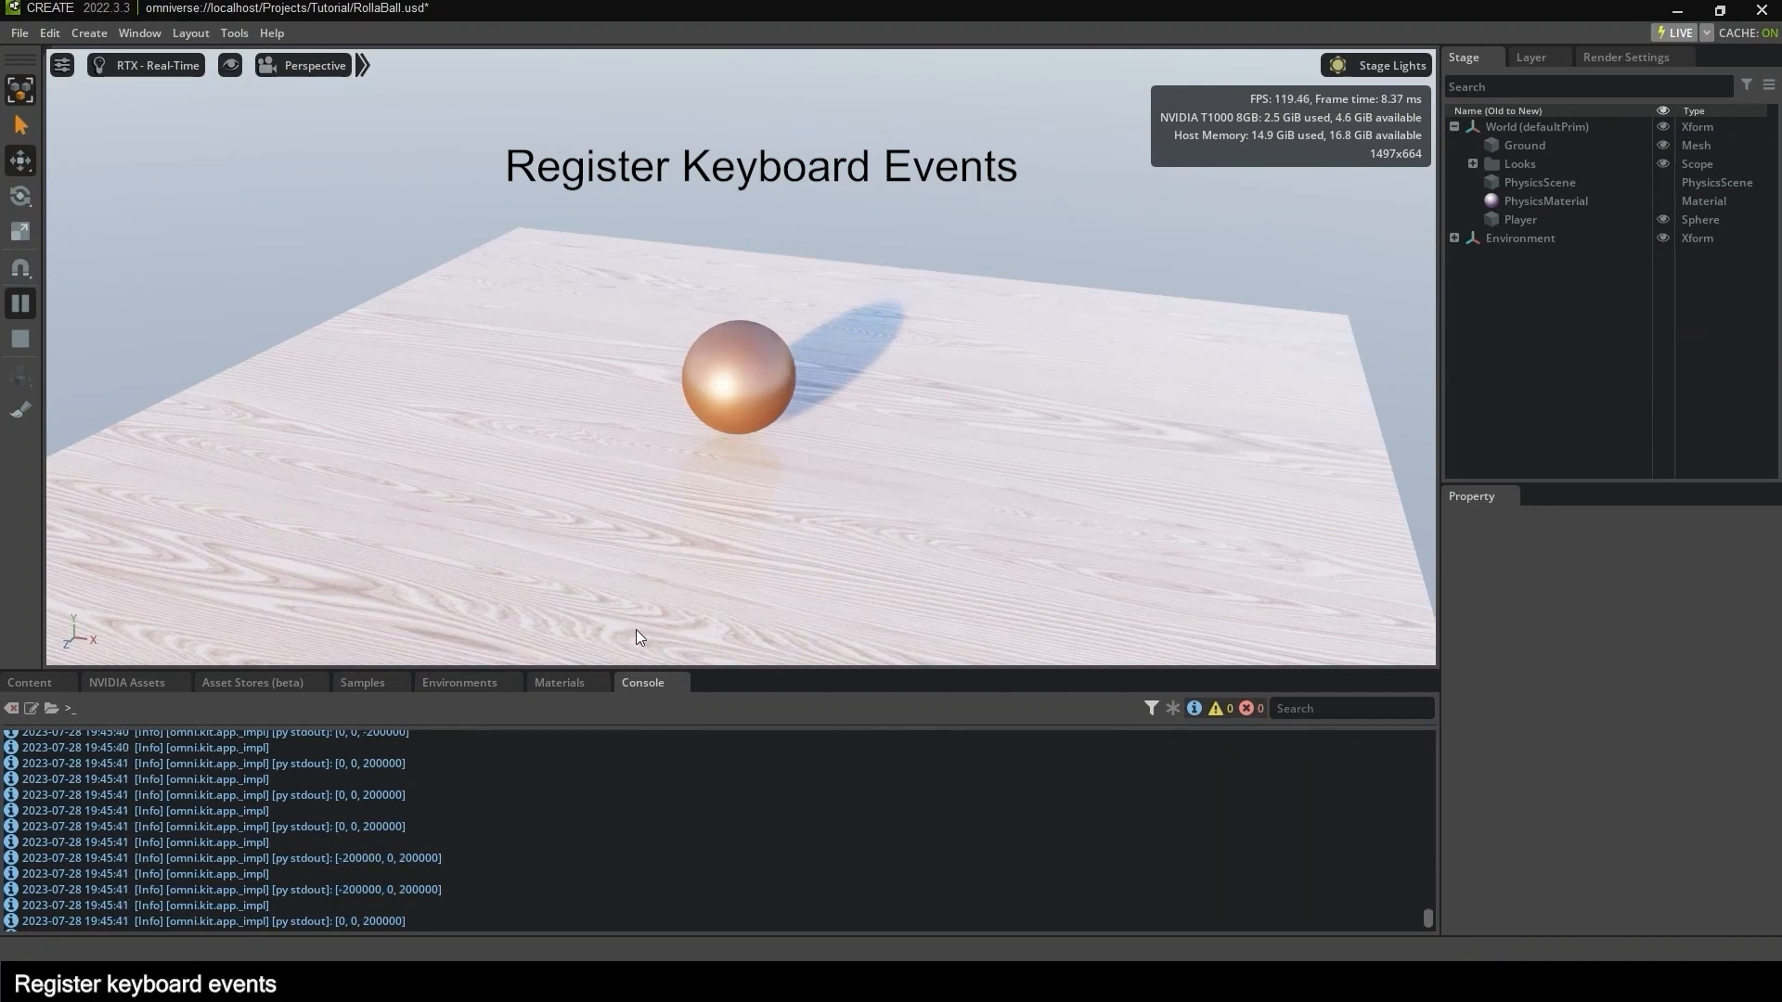
{"action": "key", "text": "d"}
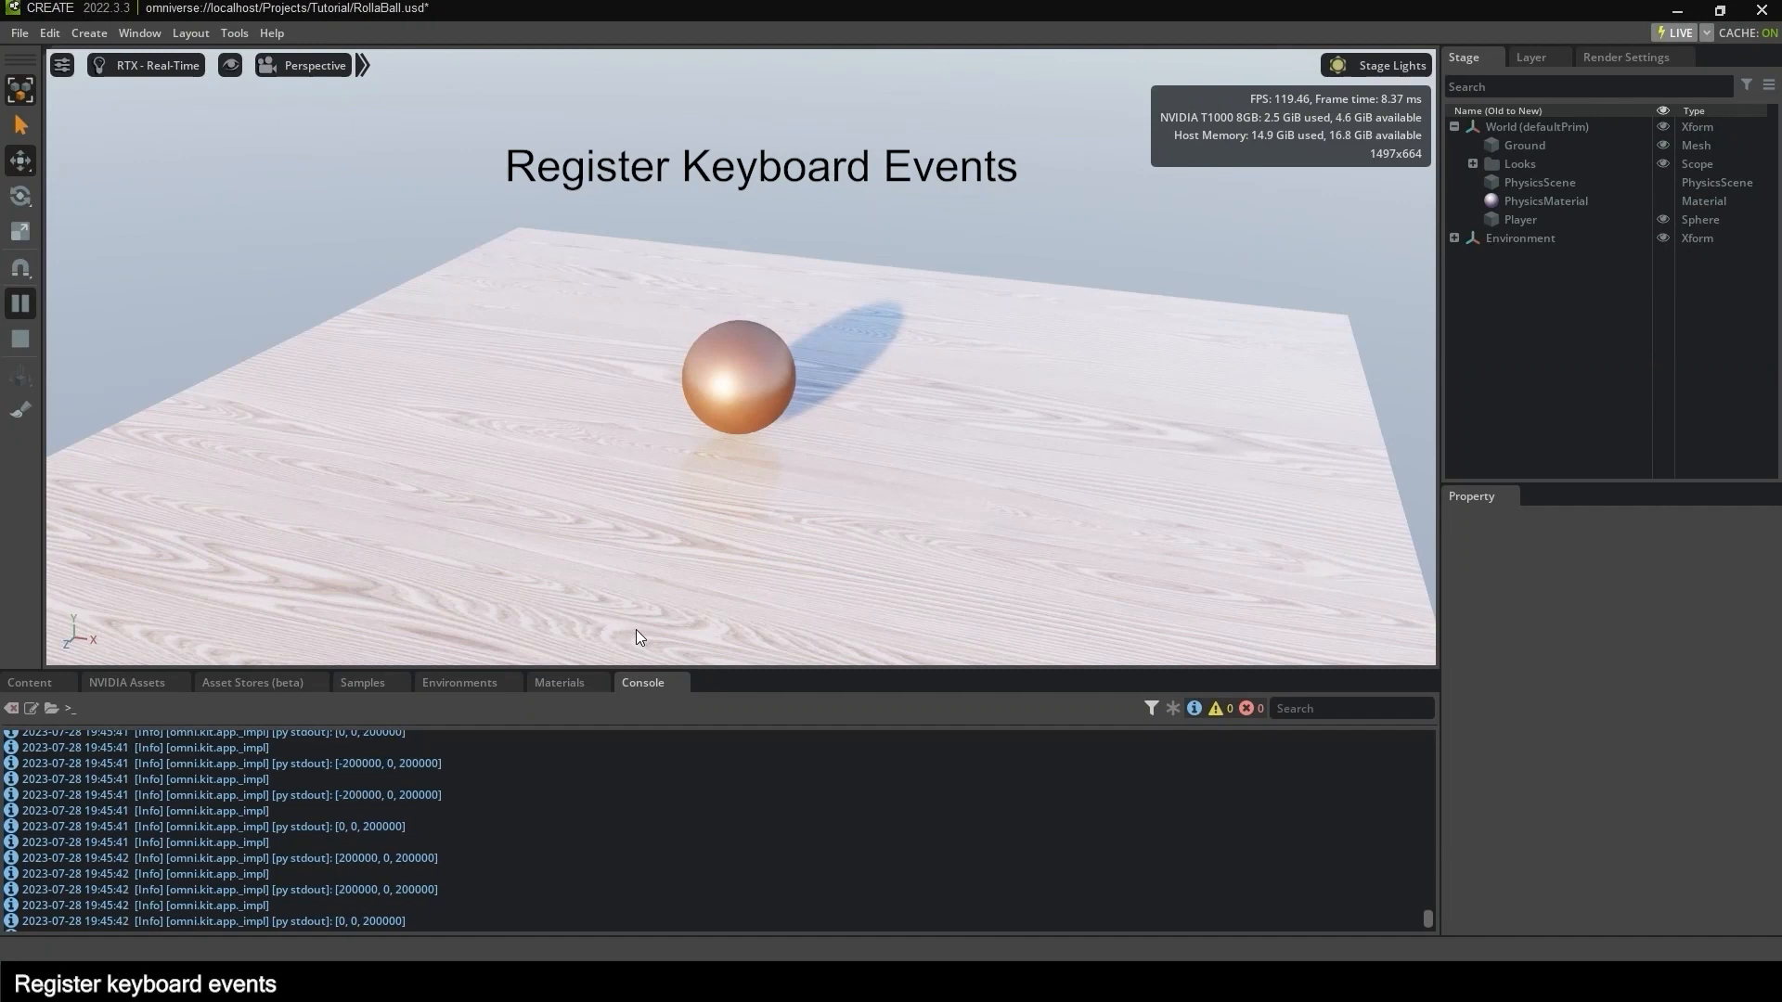
{"action": "left_click", "coordinate": [21, 339]}
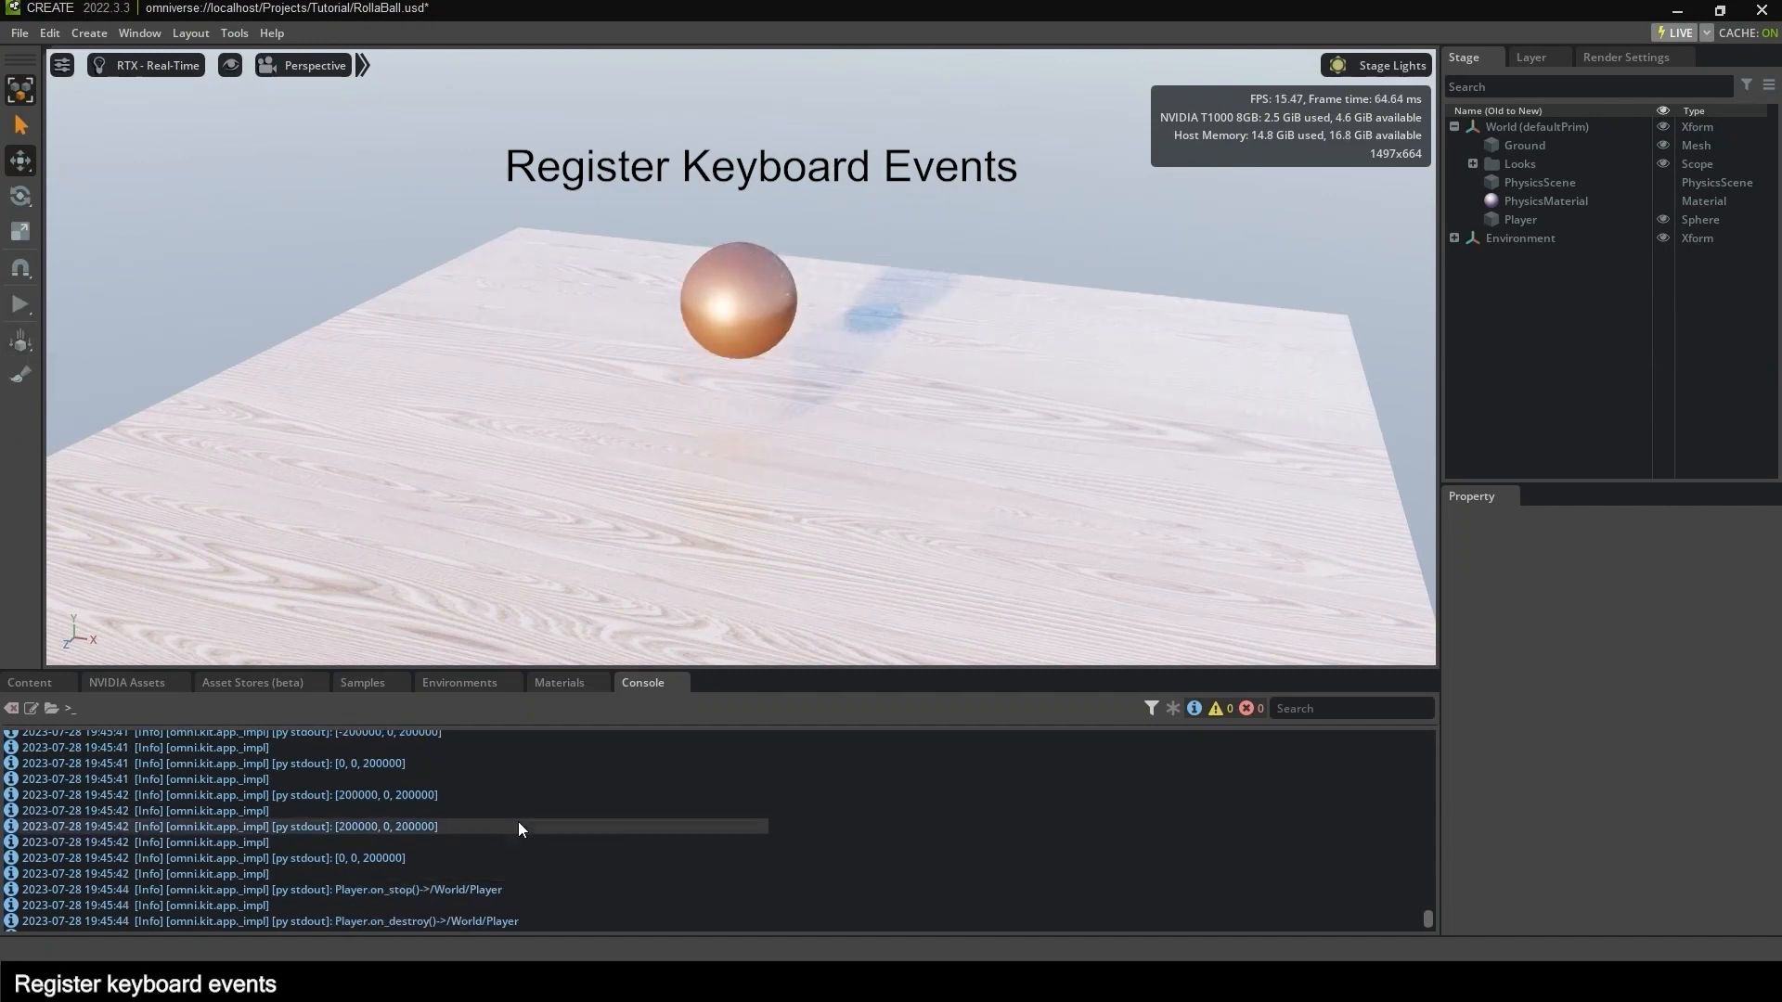
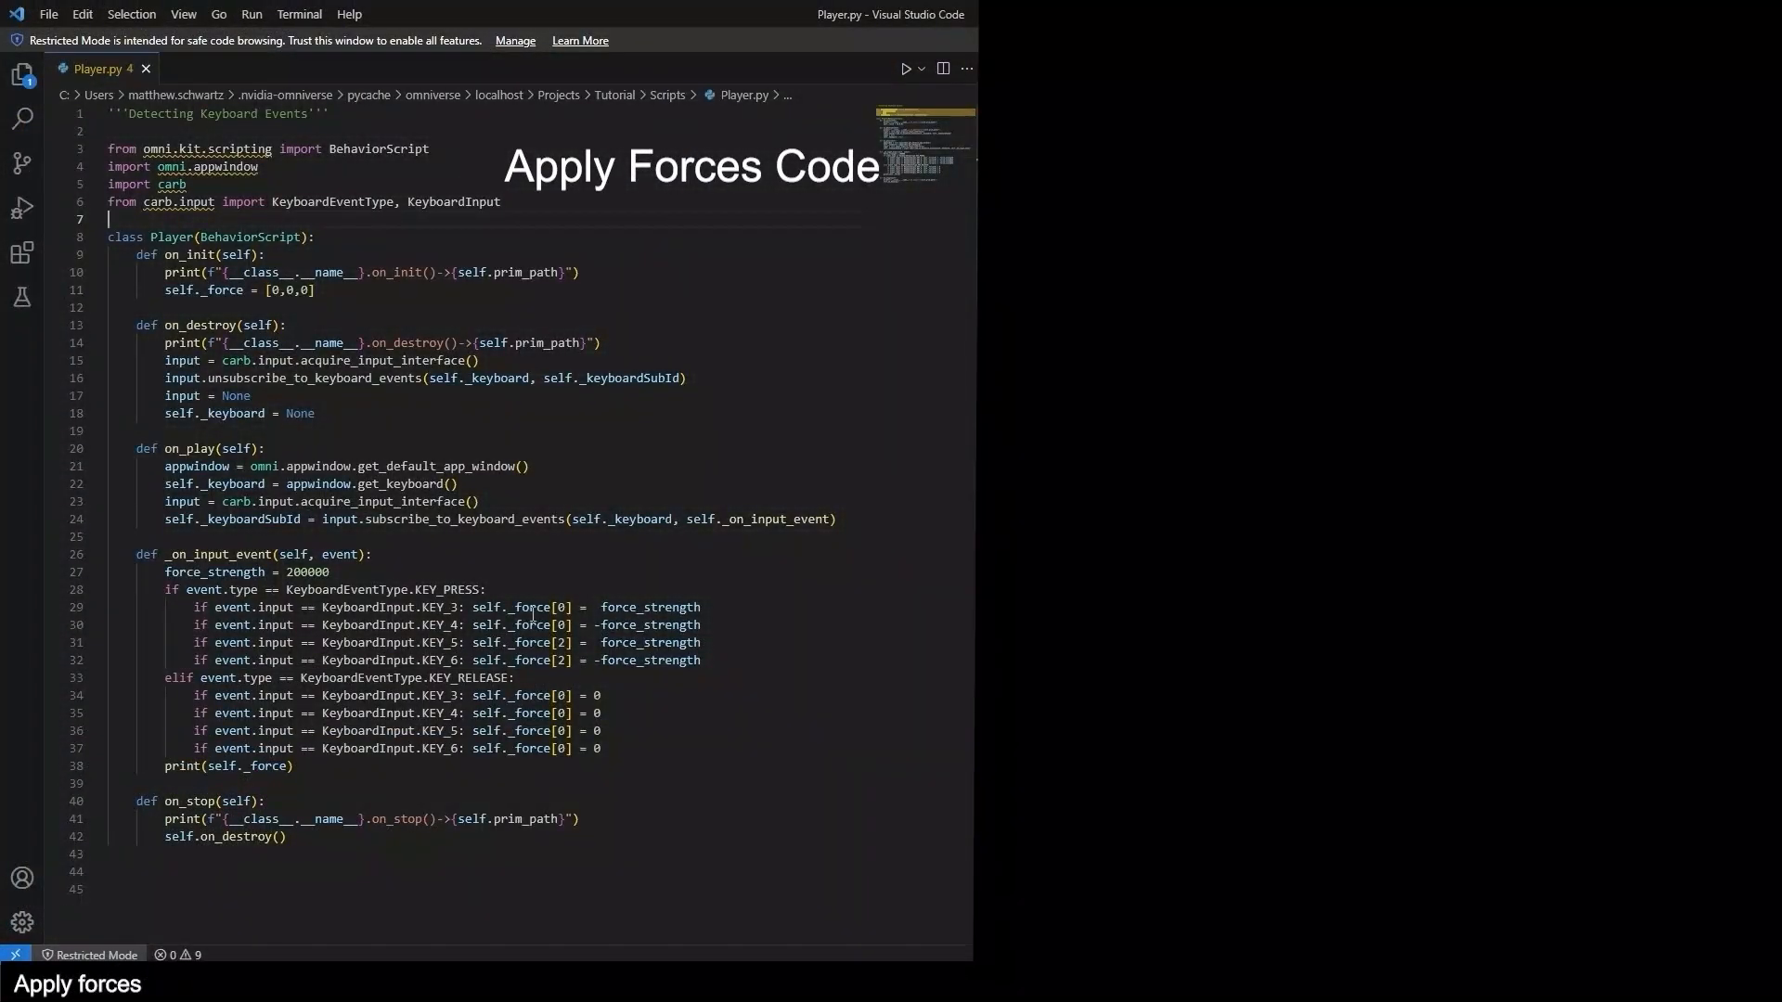
{"action": "double_click", "coordinate": [297, 573]}
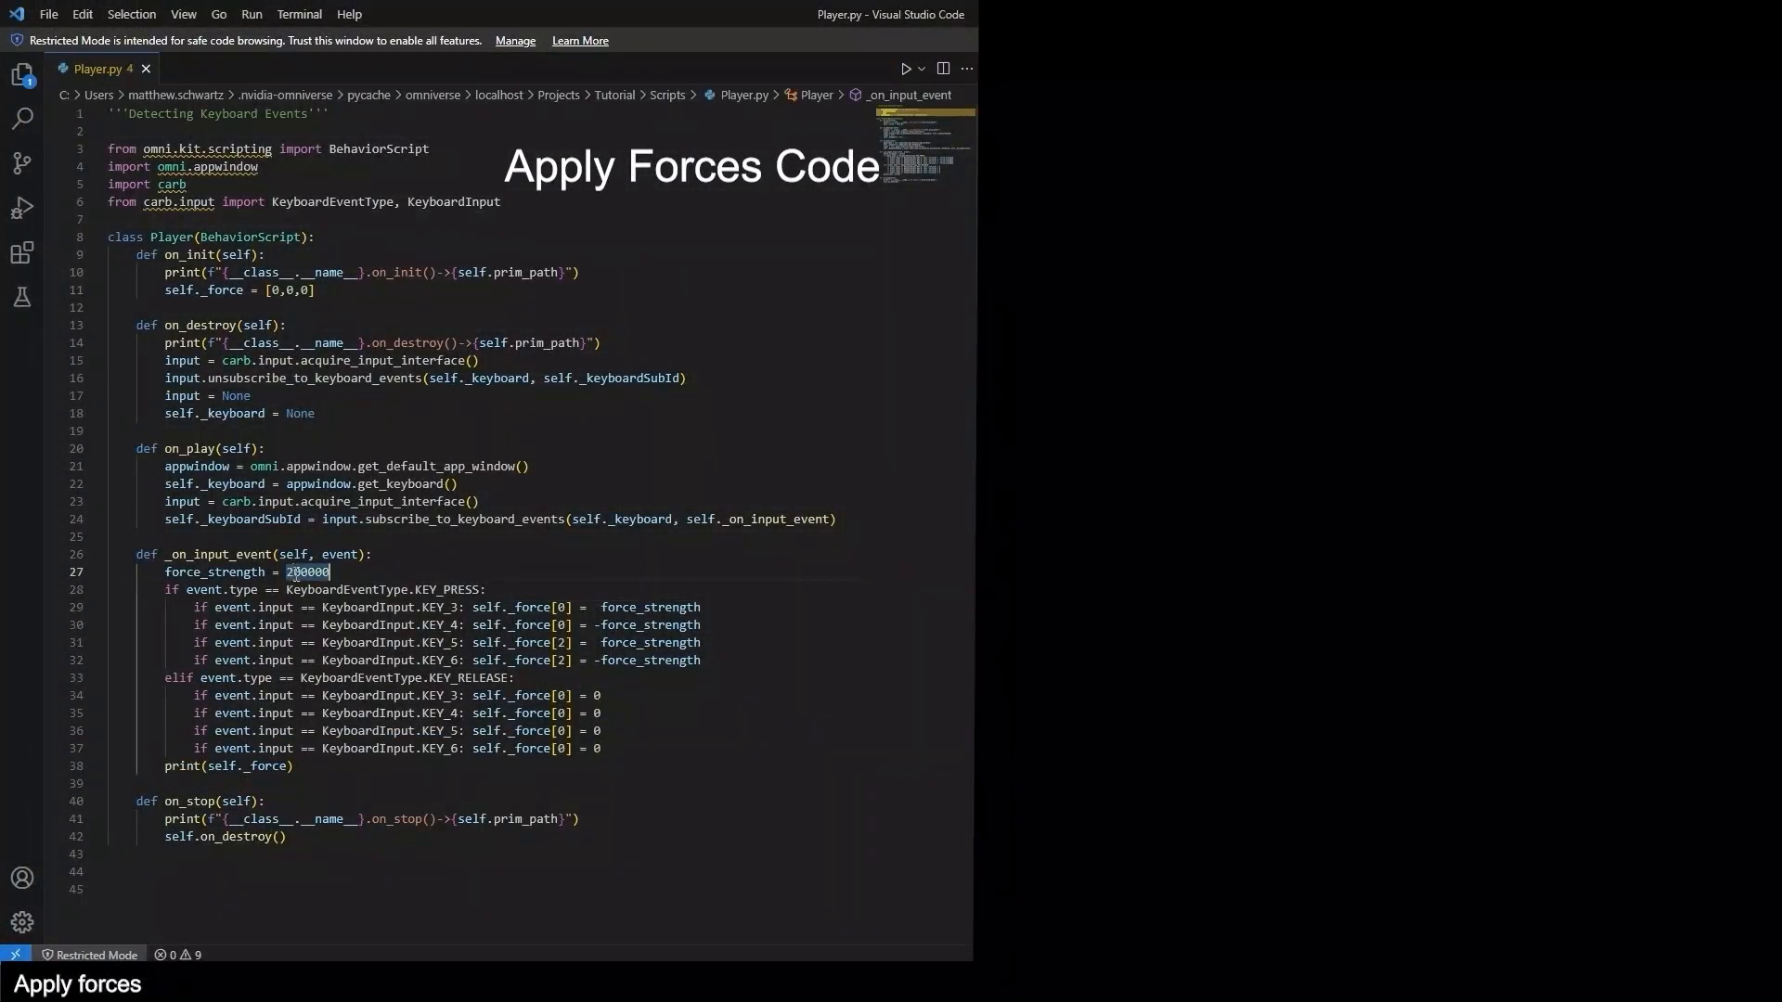
{"action": "left_click", "coordinate": [591, 628]}
{"action": "left_click", "coordinate": [450, 541]}
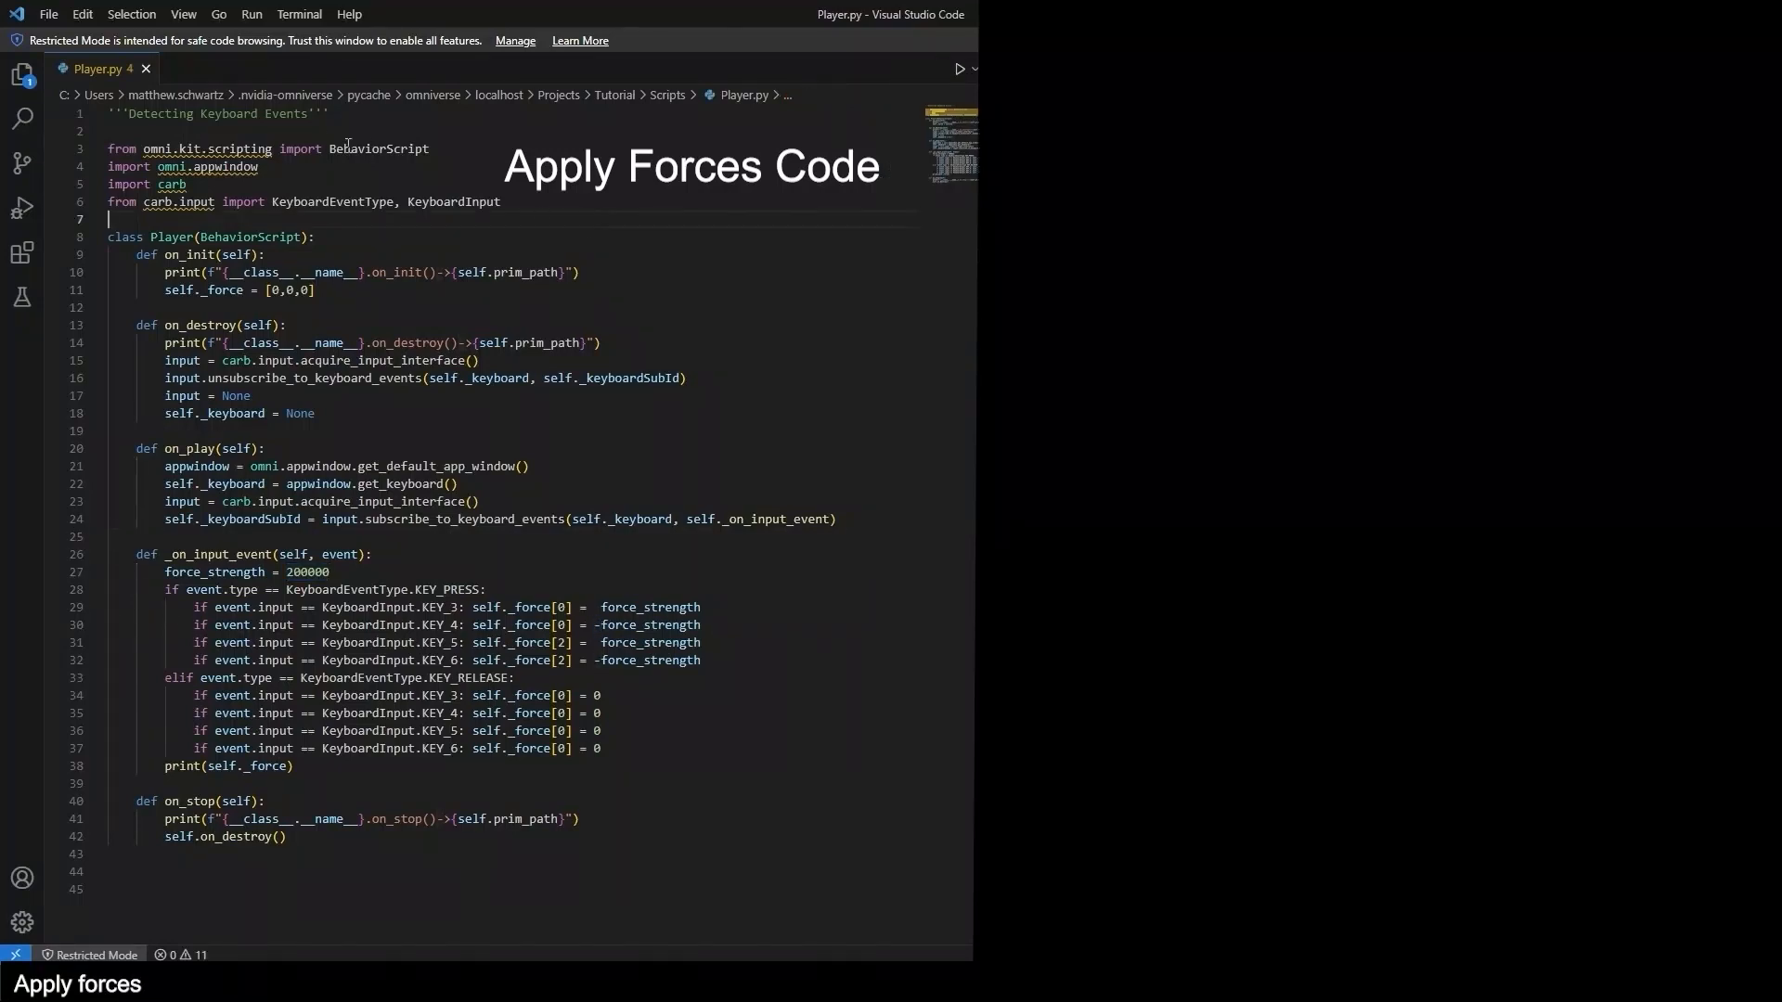
Change the opening docstring of Player.py to Applying Forces and add import numpy as np above the existing imports.
{"action": "left_click_drag", "start_coordinate": [308, 113], "coordinate": [129, 114]}
{"action": "type", "text": "Applying Forces"}
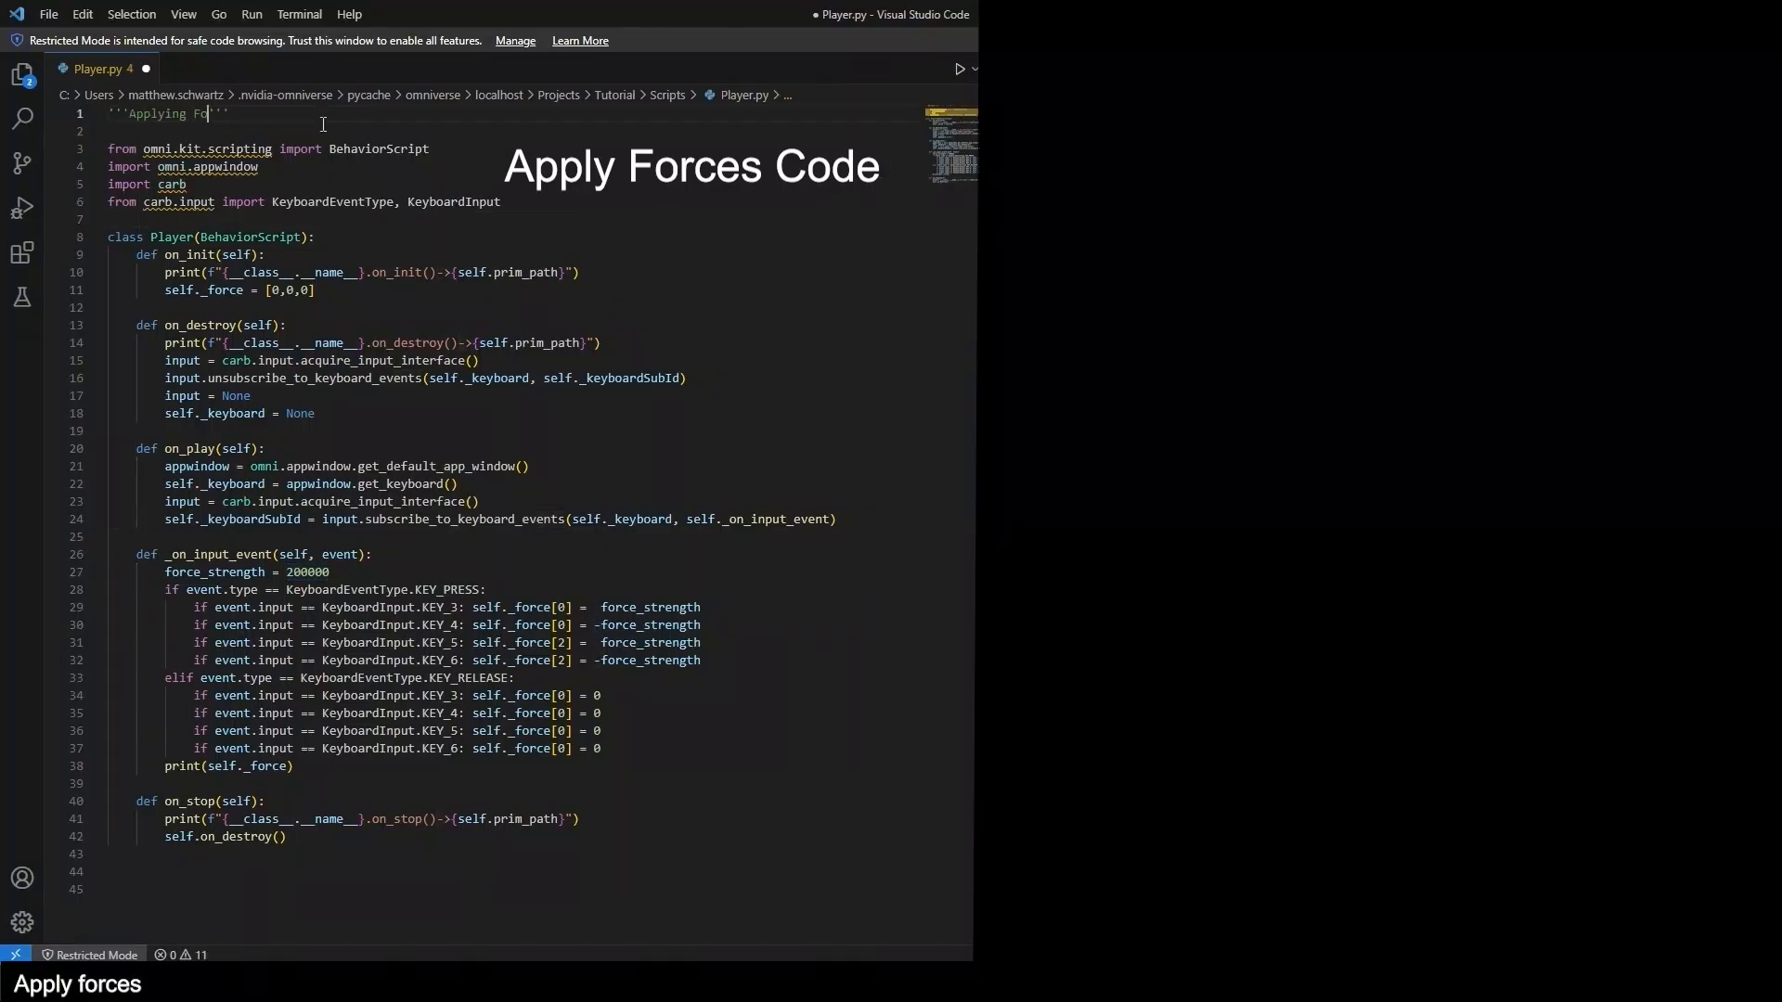
{"action": "key", "text": "Down"}
{"action": "key", "text": "Return"}
{"action": "key", "text": "Return"}
{"action": "key", "text": "Up"}
{"action": "type", "text": "impo"}
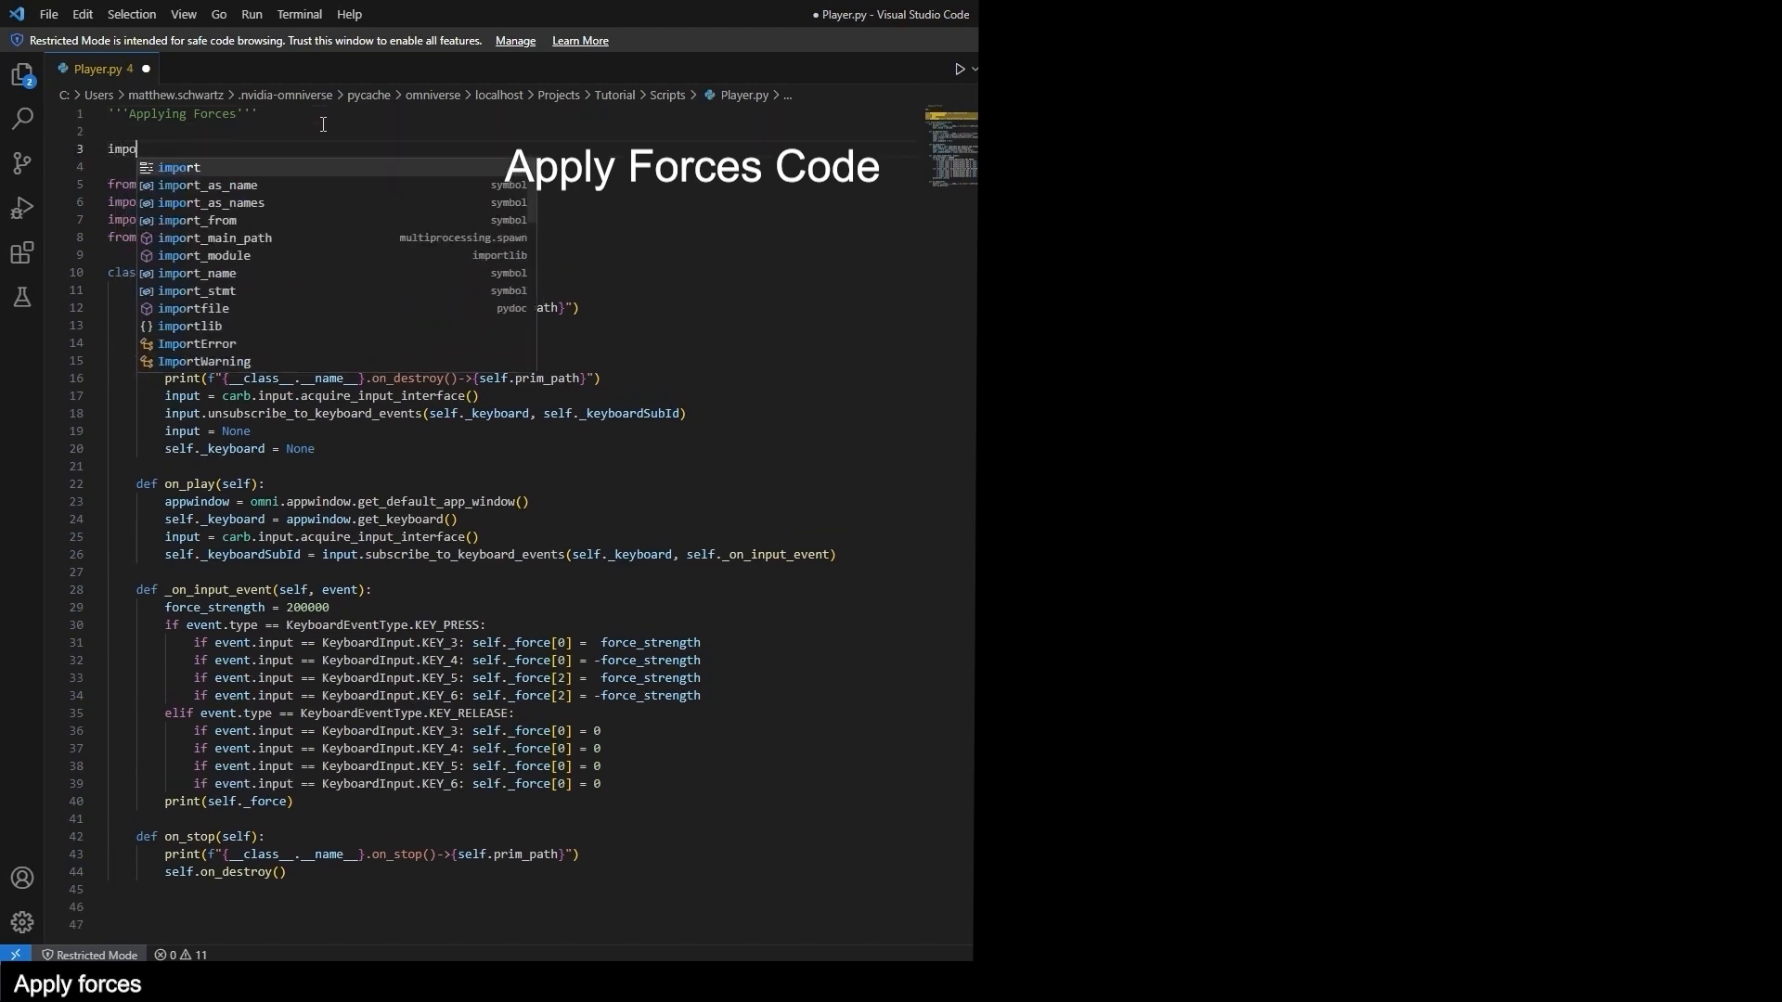
{"action": "type", "text": "rt numpy as np"}
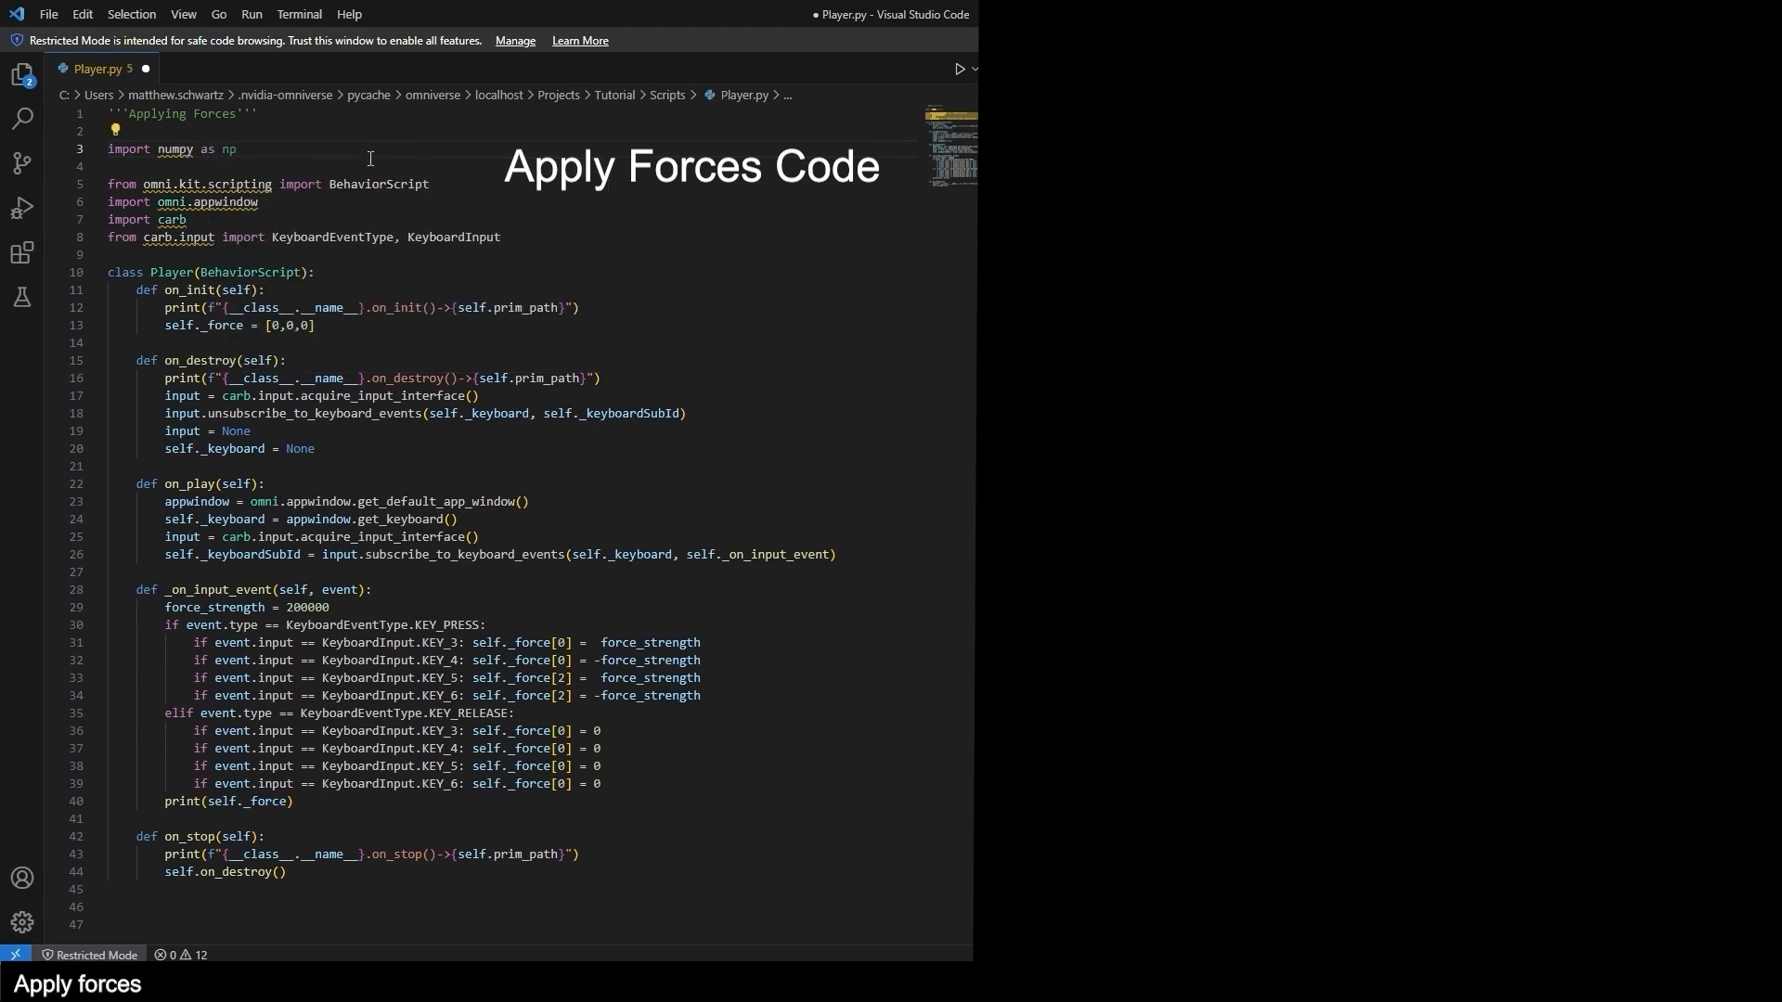
Add from omni.physx import get_physx_interface below the carb.input import, separated by a blank line.
{"action": "left_click", "coordinate": [561, 245]}
{"action": "key", "text": "Return"}
{"action": "key", "text": "Return"}
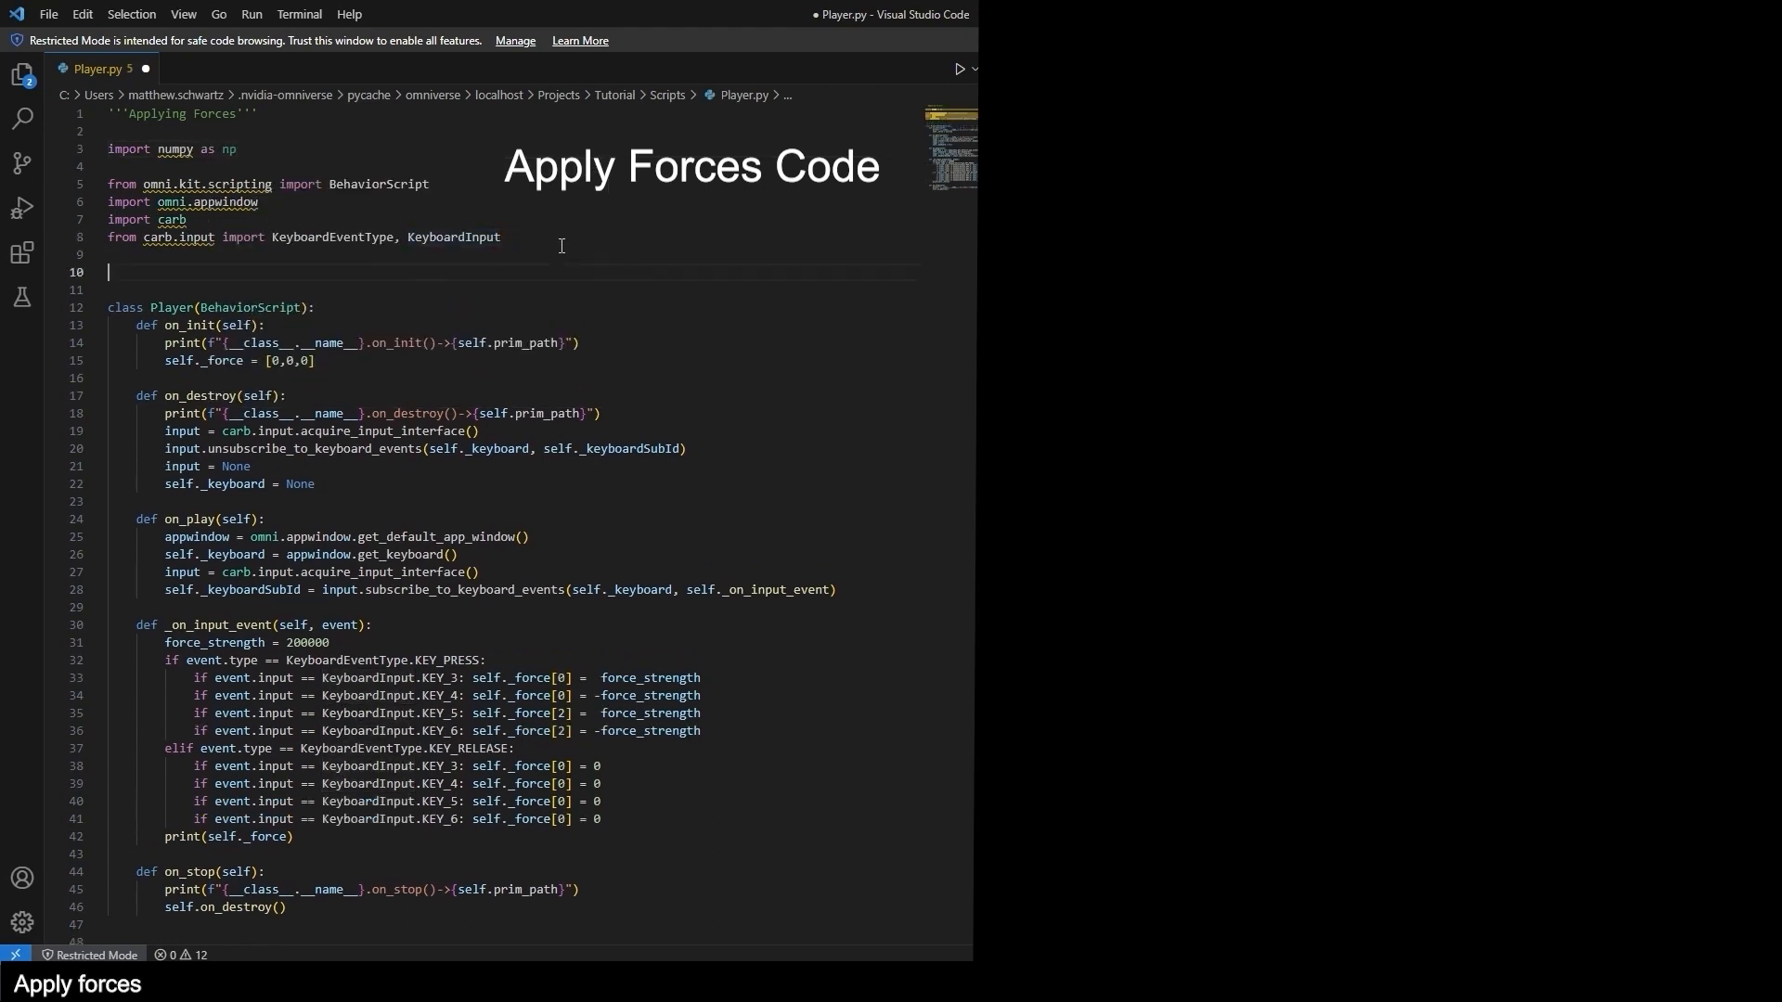
{"action": "key", "text": "ctrl+2"}
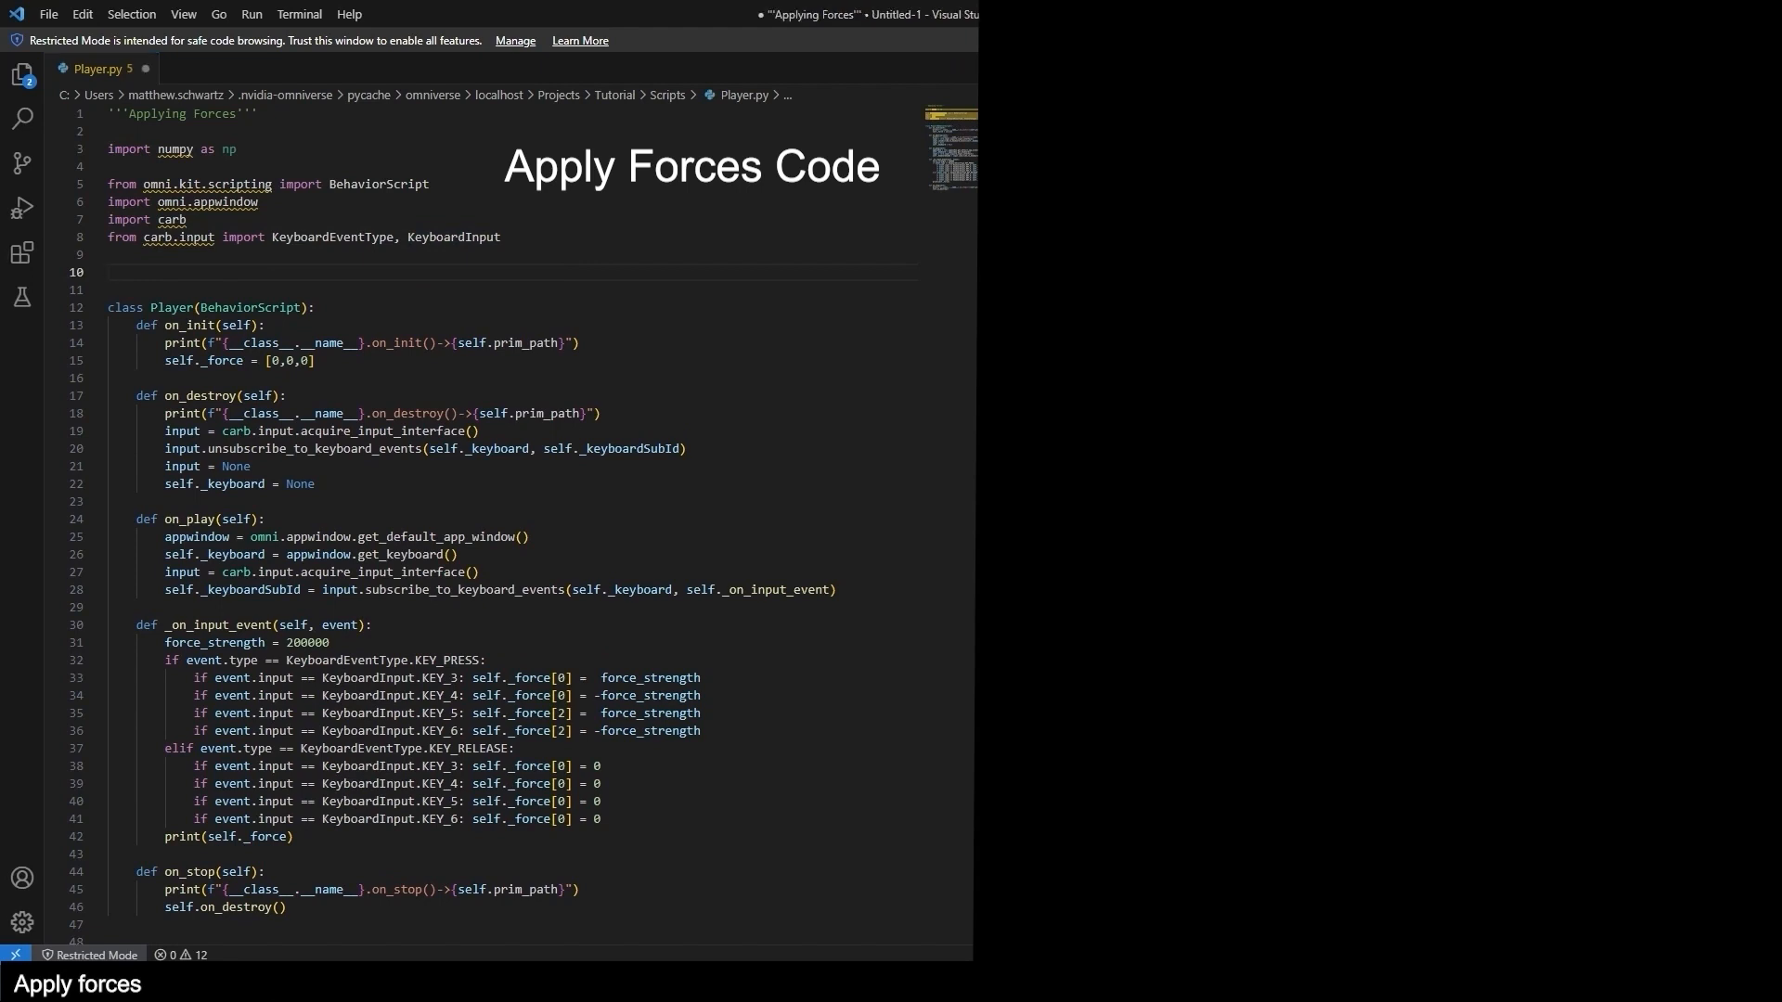
{"action": "key", "text": "ctrl+1"}
{"action": "type", "text": "from omni.physx import get_physx_interface"}
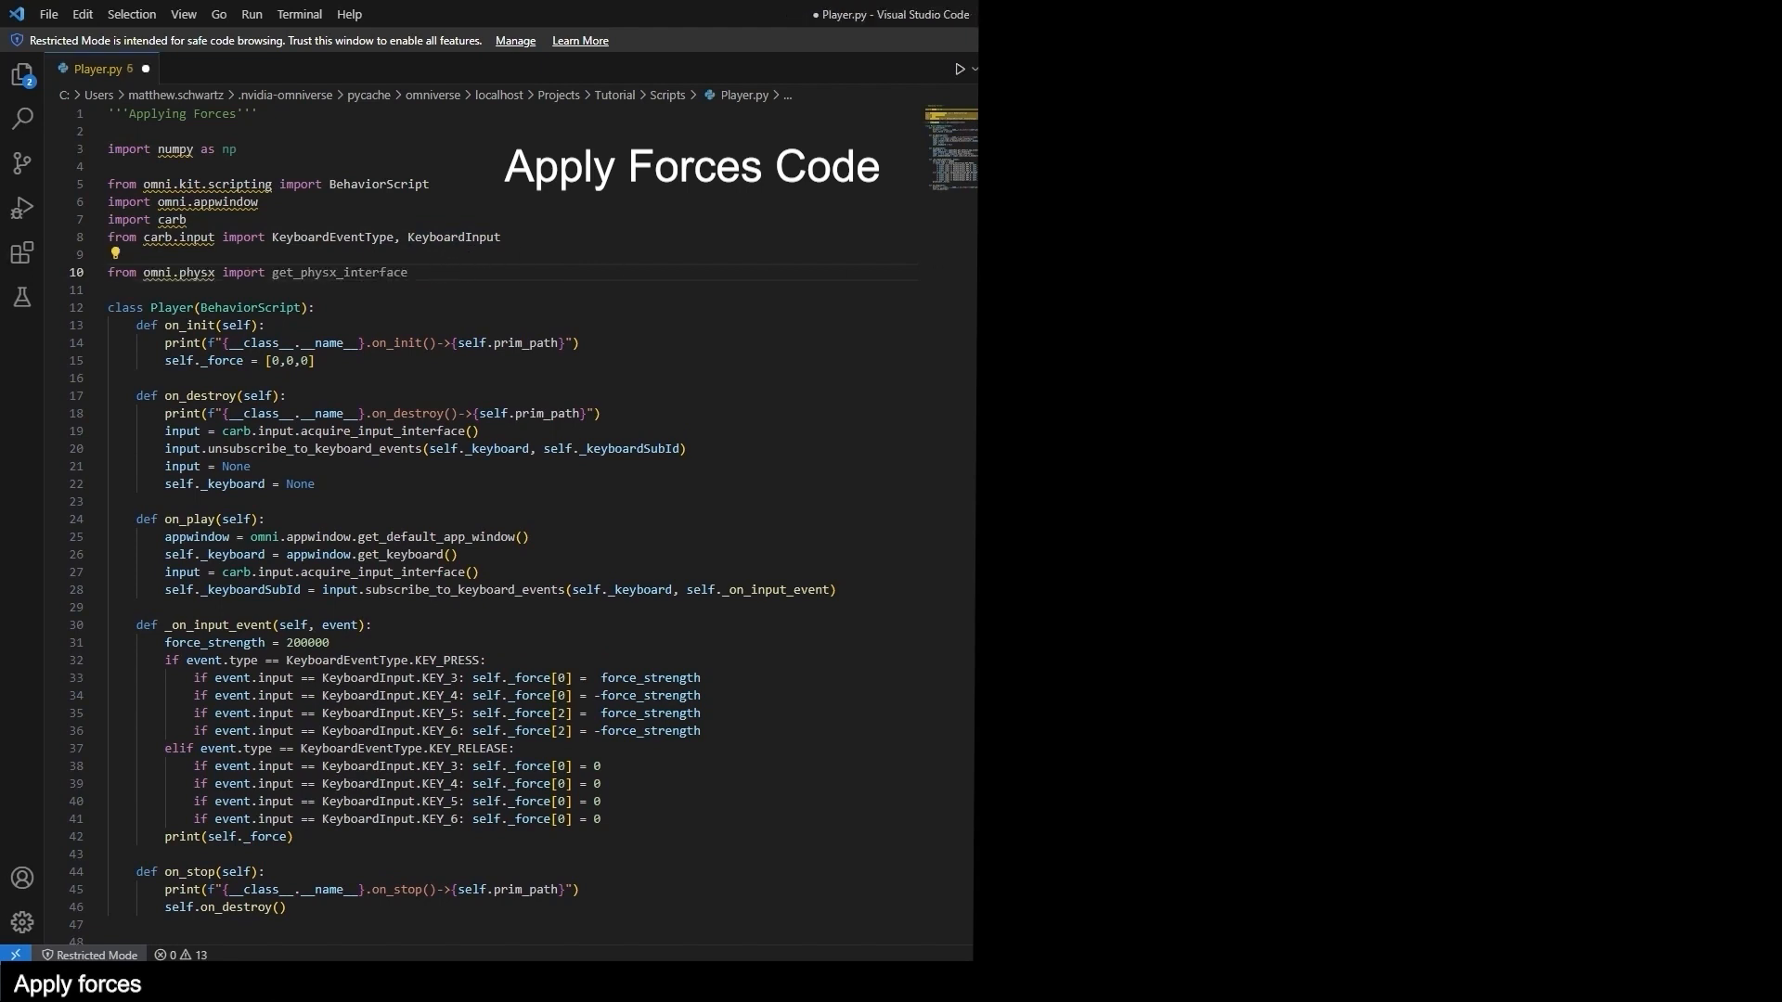
Add from pxr import Gf, UsdGeom, Usd below the omni.physx import, followed by a blank line.
{"action": "key", "text": "ctrl+2"}
{"action": "left_click", "coordinate": [399, 286]}
{"action": "type", "text": "from pxr import Gf, UsdGeom, Usd"}
{"action": "key", "text": "Return"}
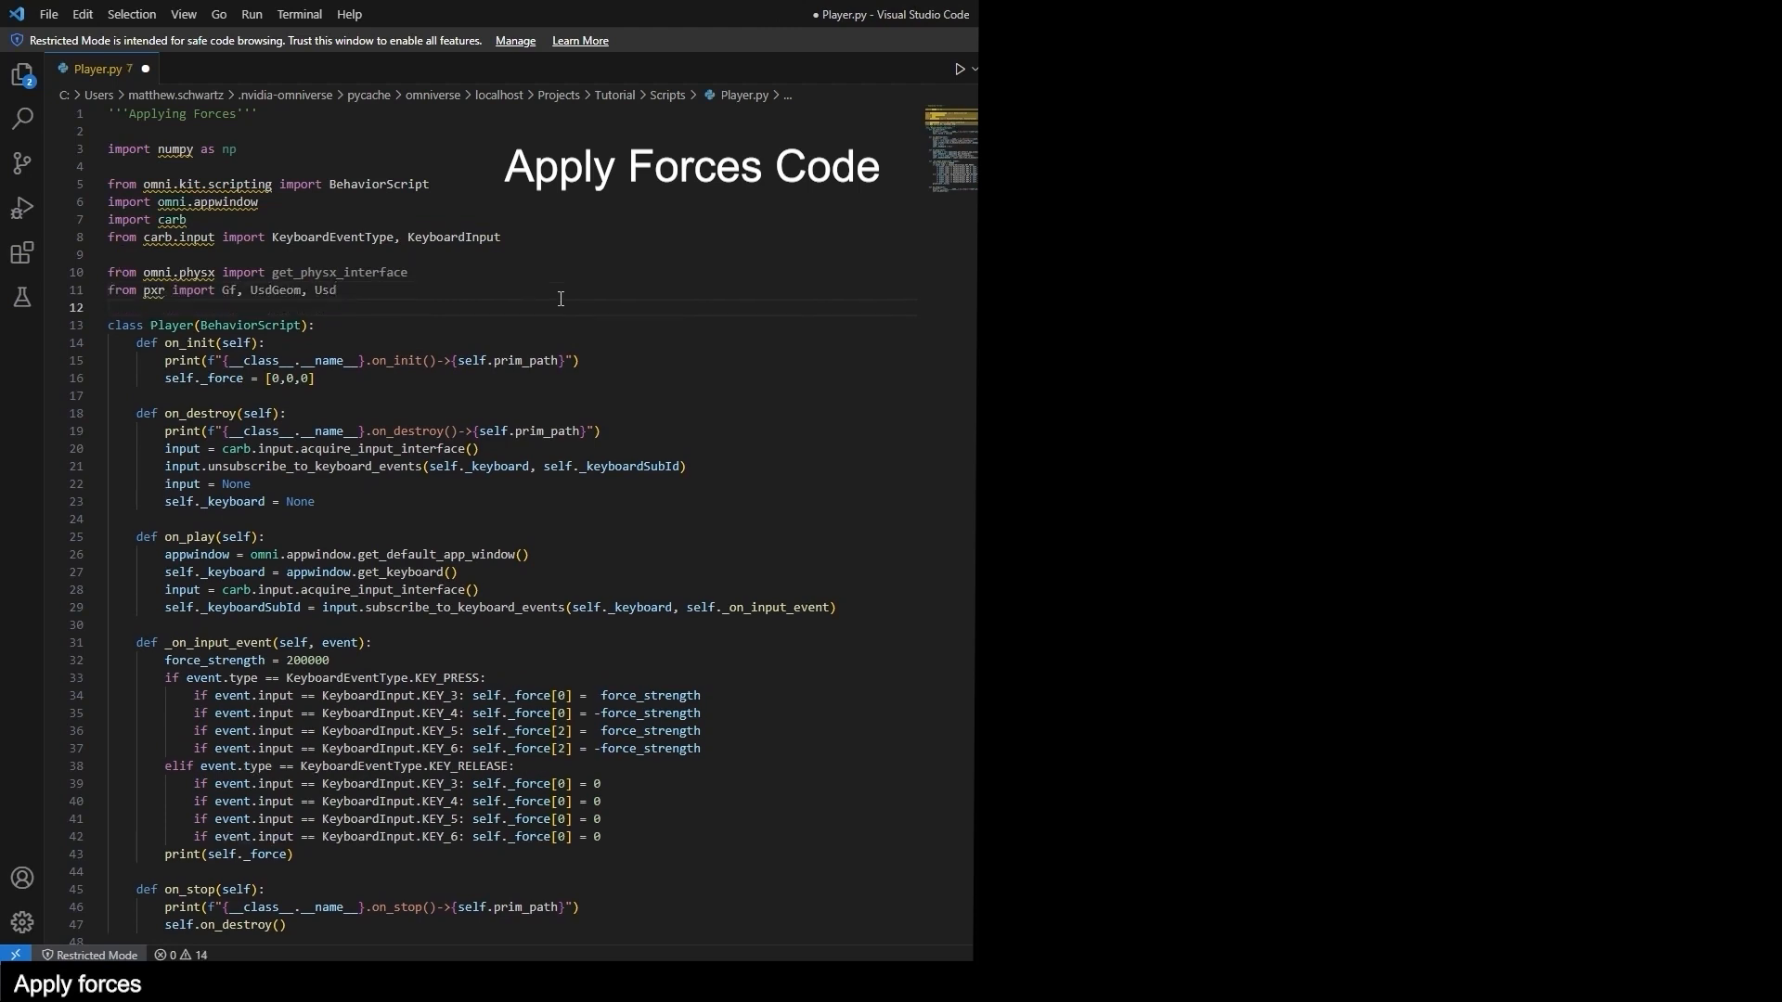
Add an extra blank line above the Player class and define the method on_update(self, current_time: float, delta_time: float): below on_stop.
{"action": "key", "text": "Return"}
{"action": "scroll", "coordinate": [650, 418], "scroll_direction": "down", "scroll_amount": 6}
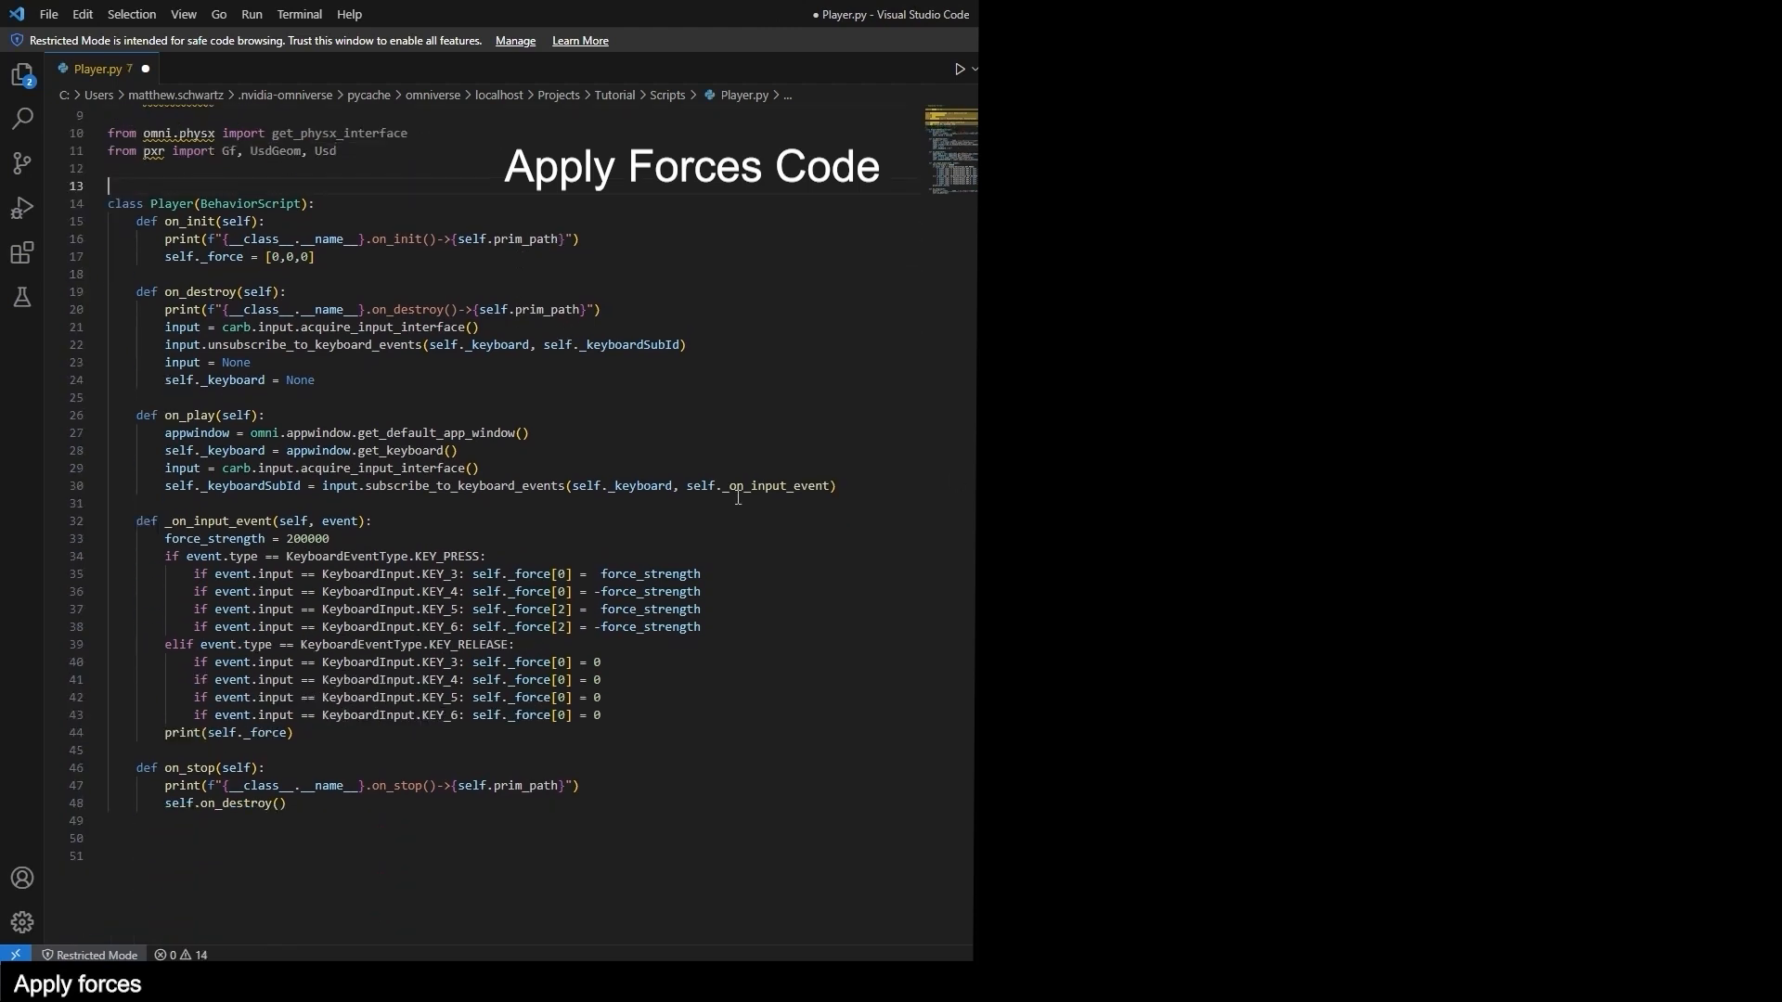
{"action": "scroll", "coordinate": [409, 587], "scroll_direction": "down", "scroll_amount": 1}
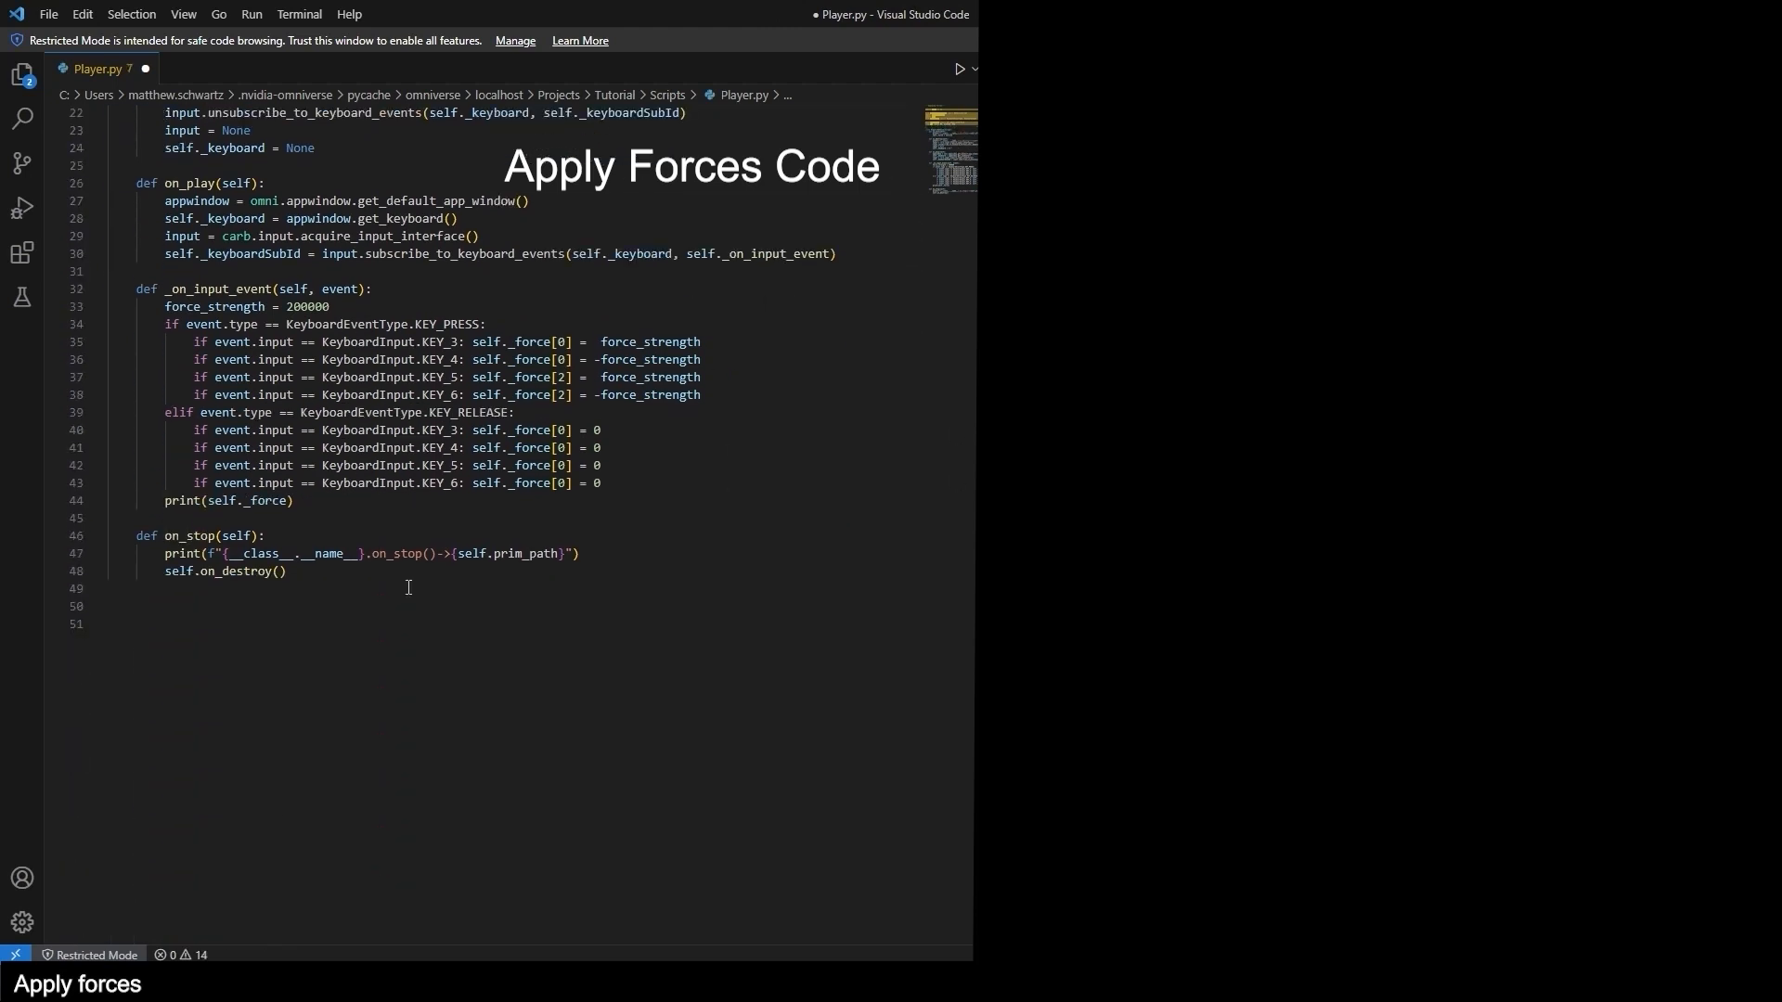
{"action": "left_click", "coordinate": [246, 609]}
{"action": "key", "text": "Tab"}
{"action": "type", "text": "def on"}
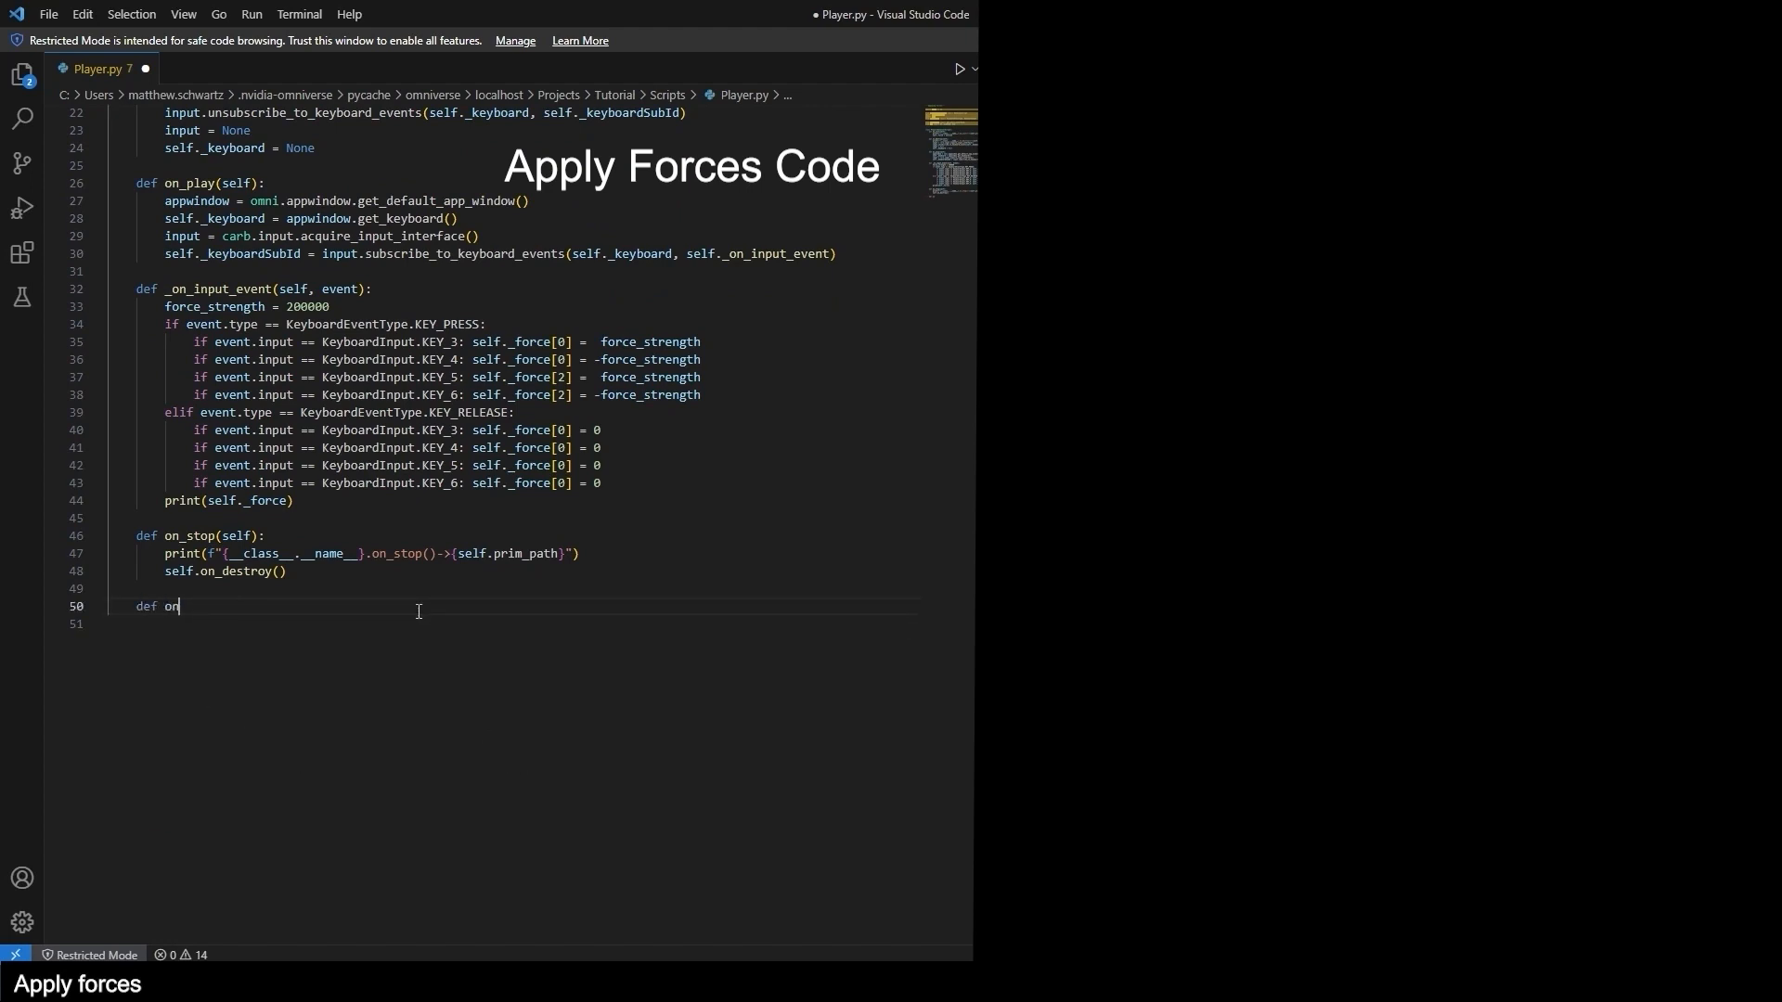
{"action": "type", "text": "_update()"}
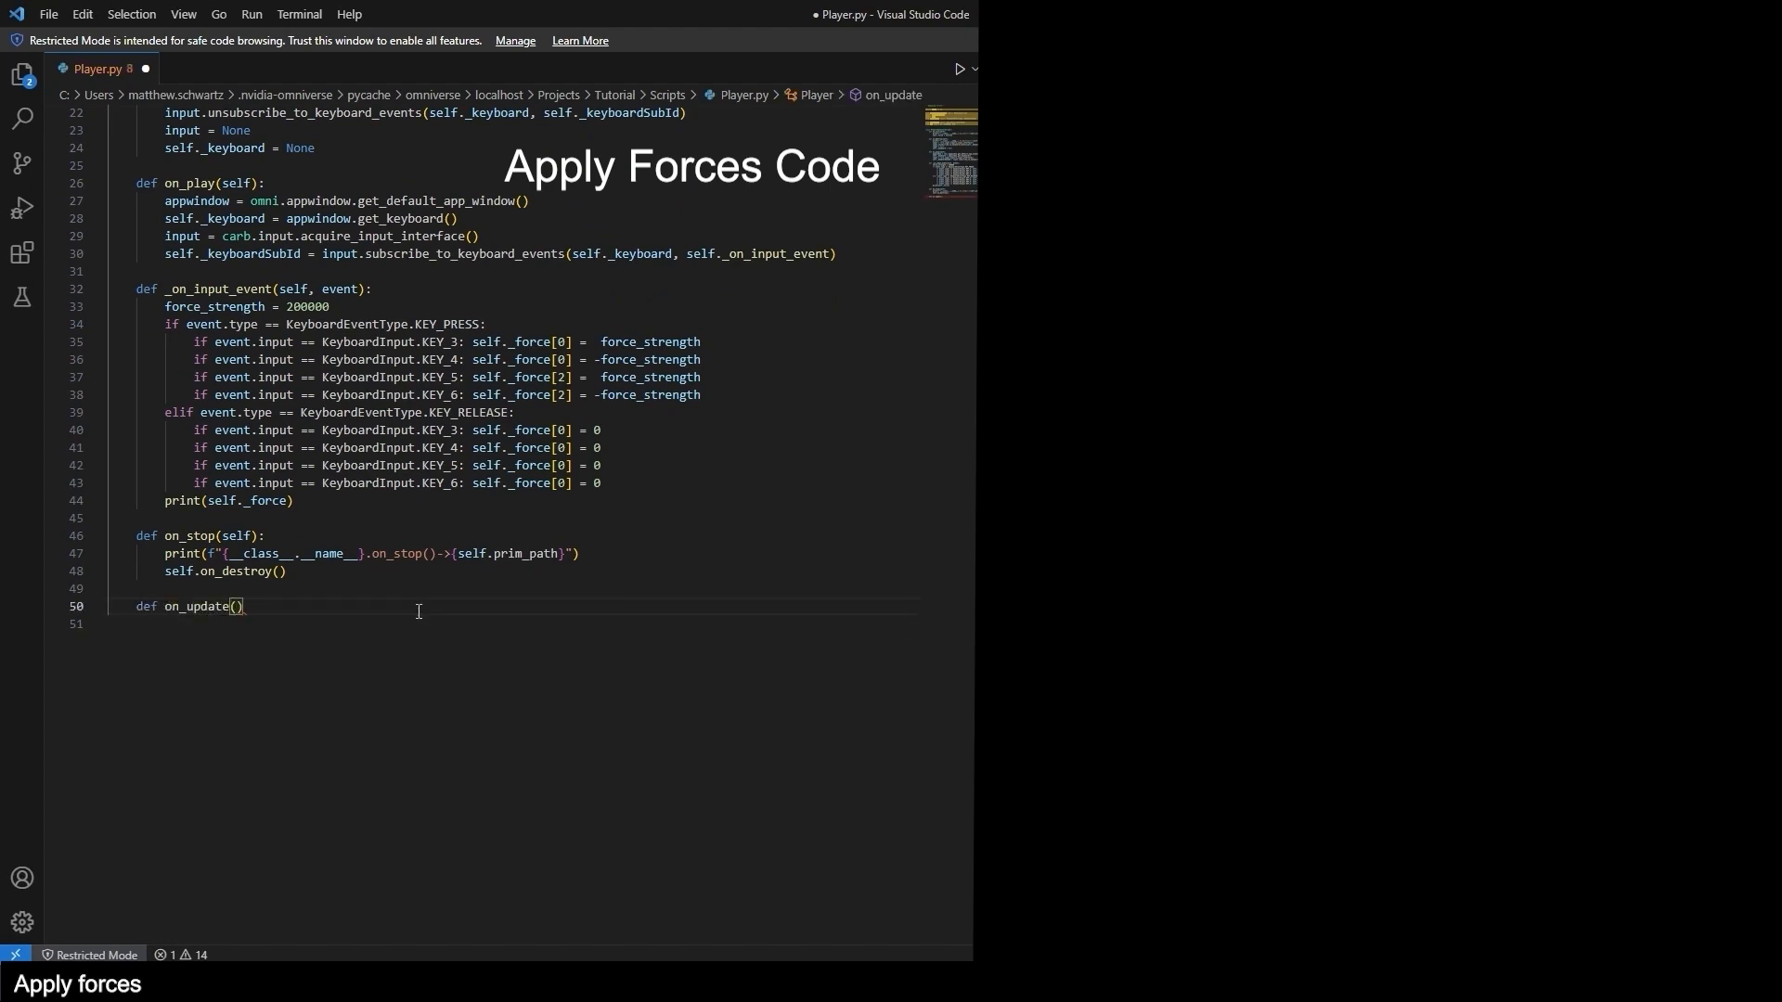
{"action": "type", "text": "self, current_time: float, delta_time: float):"}
{"action": "key", "text": "Return"}
Start the on_update body with the comment # Get Position and the line xform = UsdGeom.Xformable(self.prim).
{"action": "type", "text": "# Ge"}
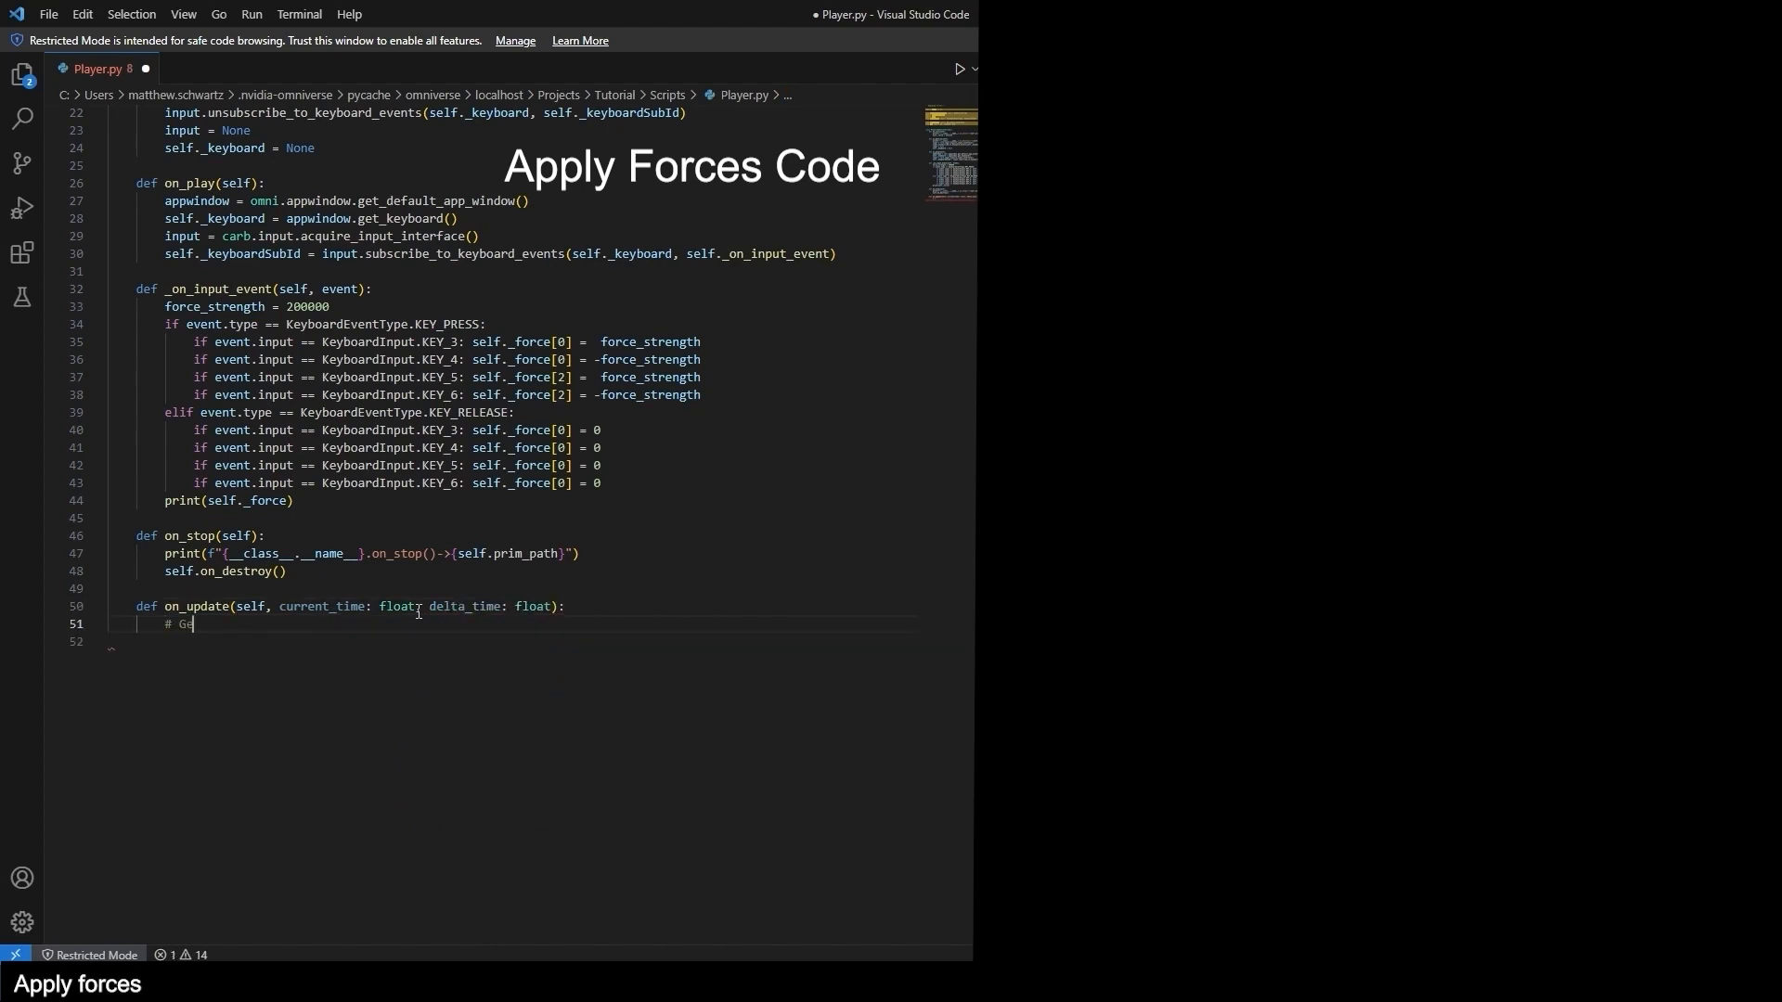
{"action": "type", "text": "t Position"}
{"action": "key", "text": "Return"}
{"action": "type", "text": "xform = UsdGeom.Xformable(self.prim)"}
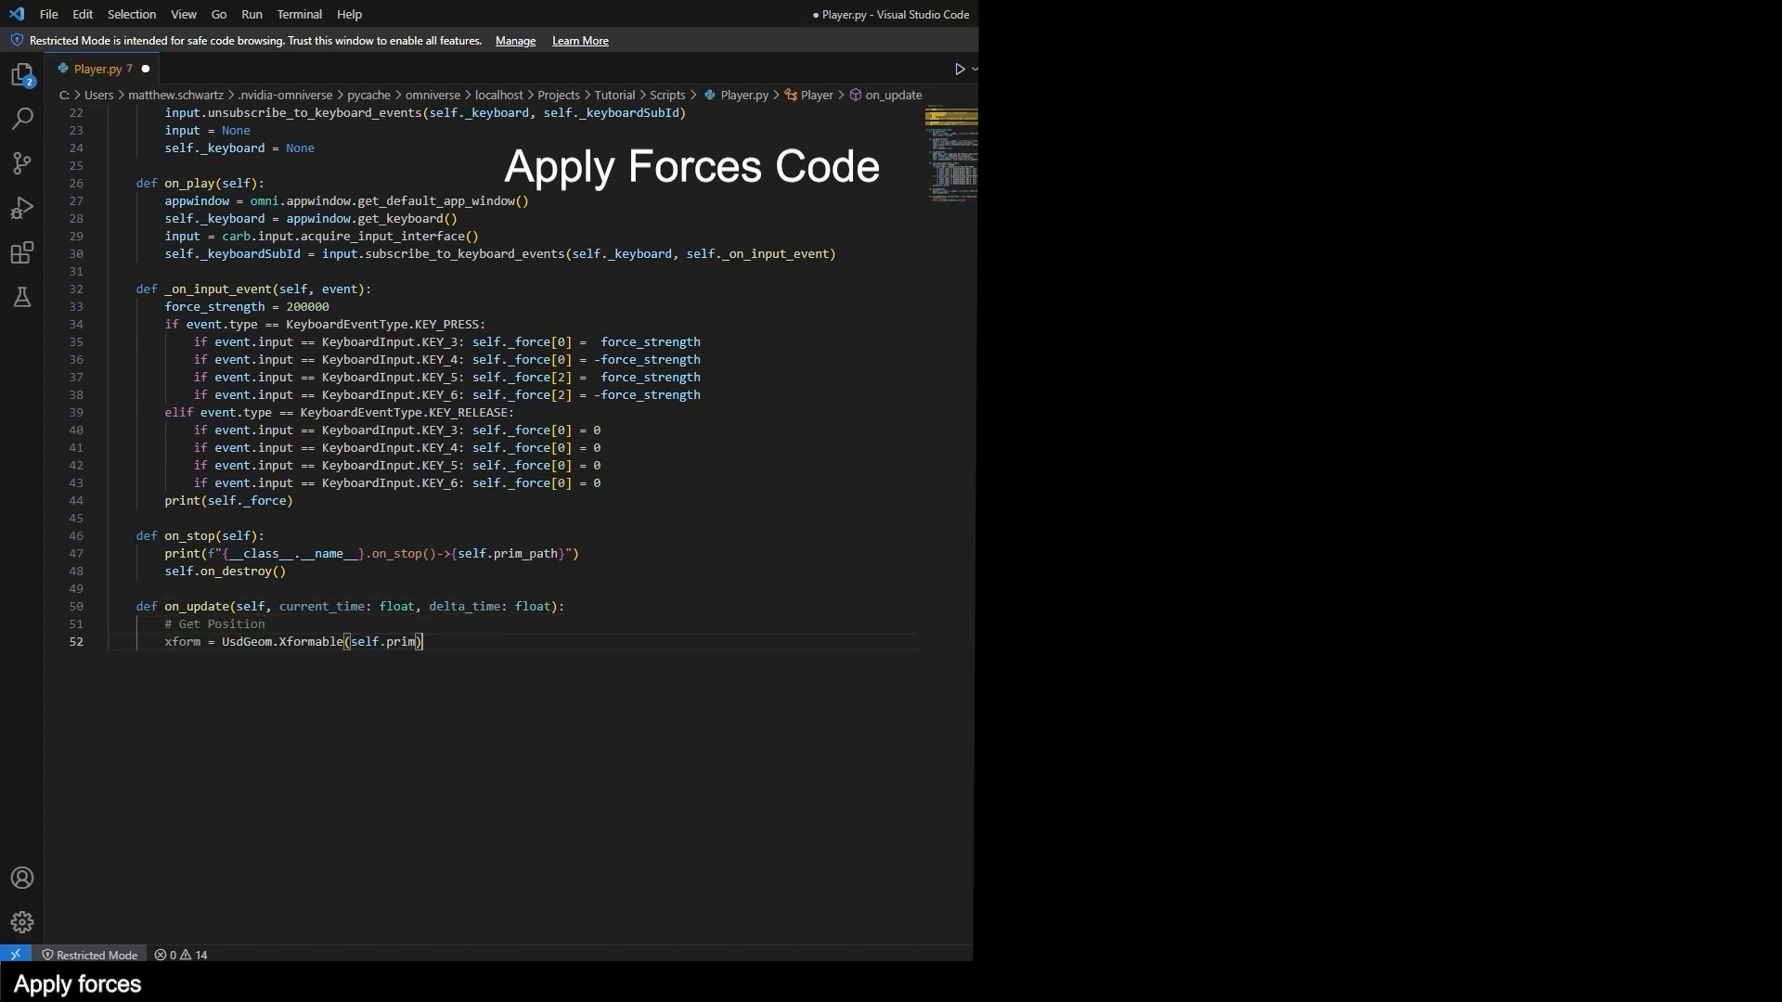
Add world_transform = xform.ComputeLocalToWorldTransform(Usd.TimeCode.Default()) below the xform line in on_update.
{"action": "key", "text": "ctrl+2"}
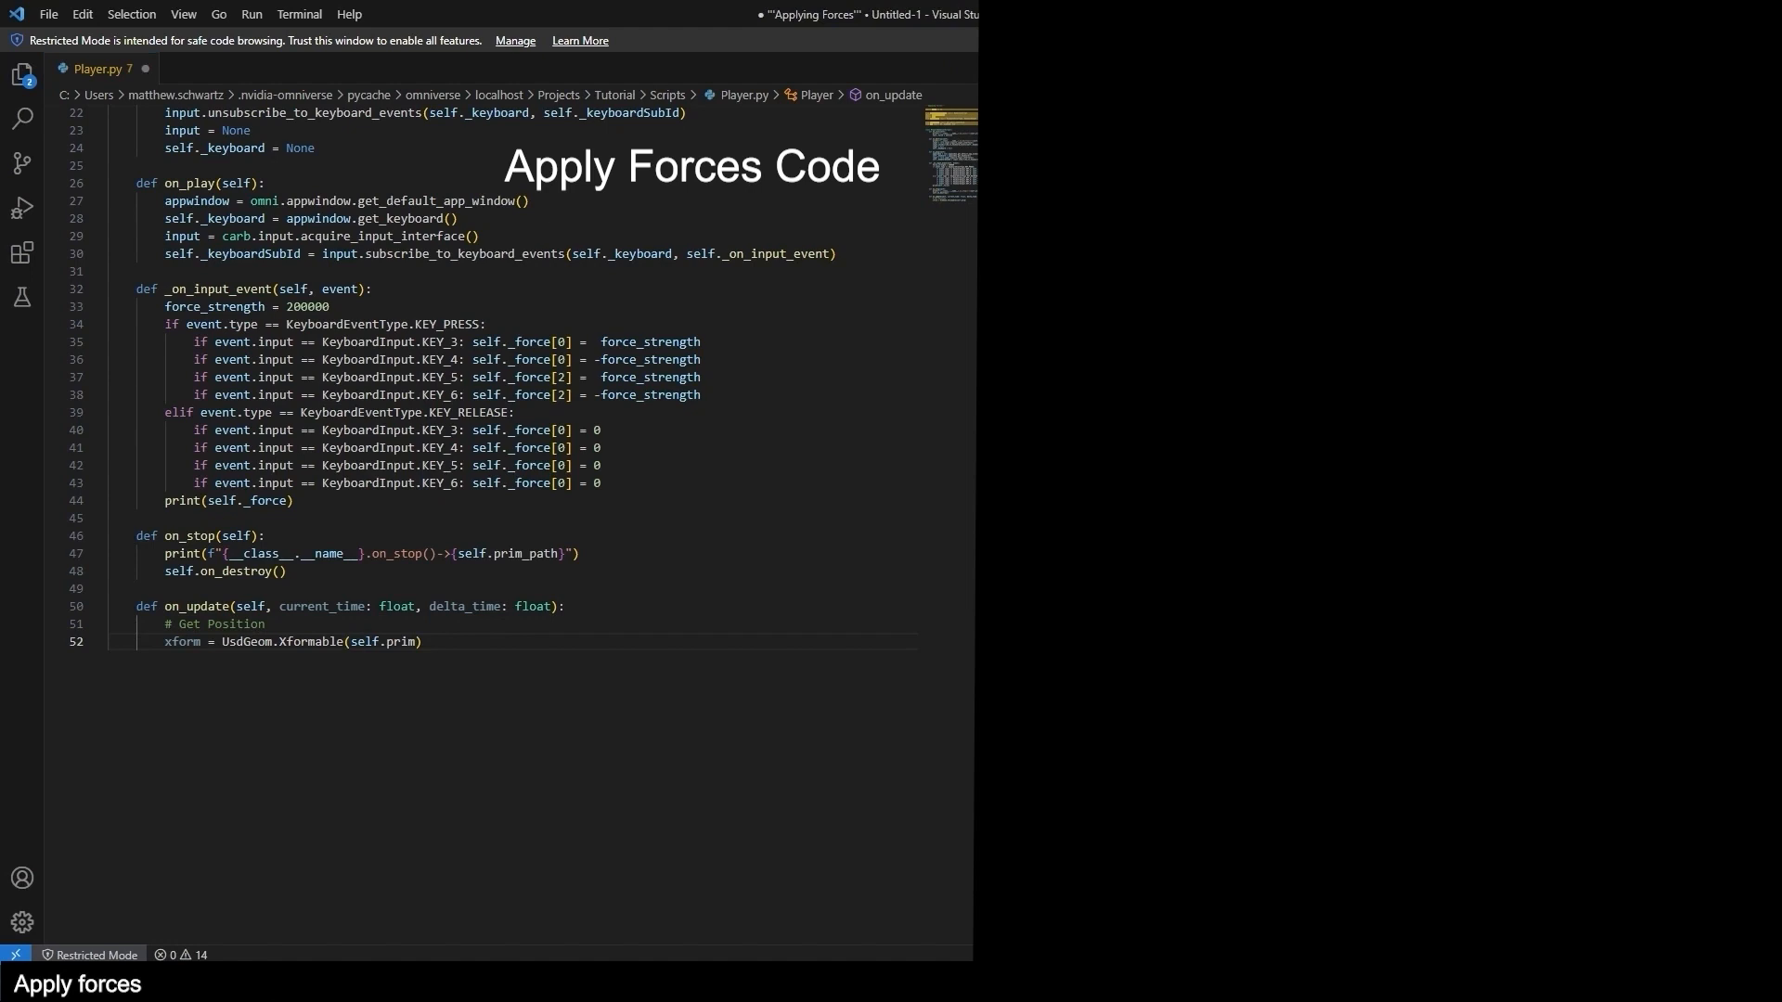
{"action": "key", "text": "ctrl+1"}
{"action": "key", "text": "Return"}
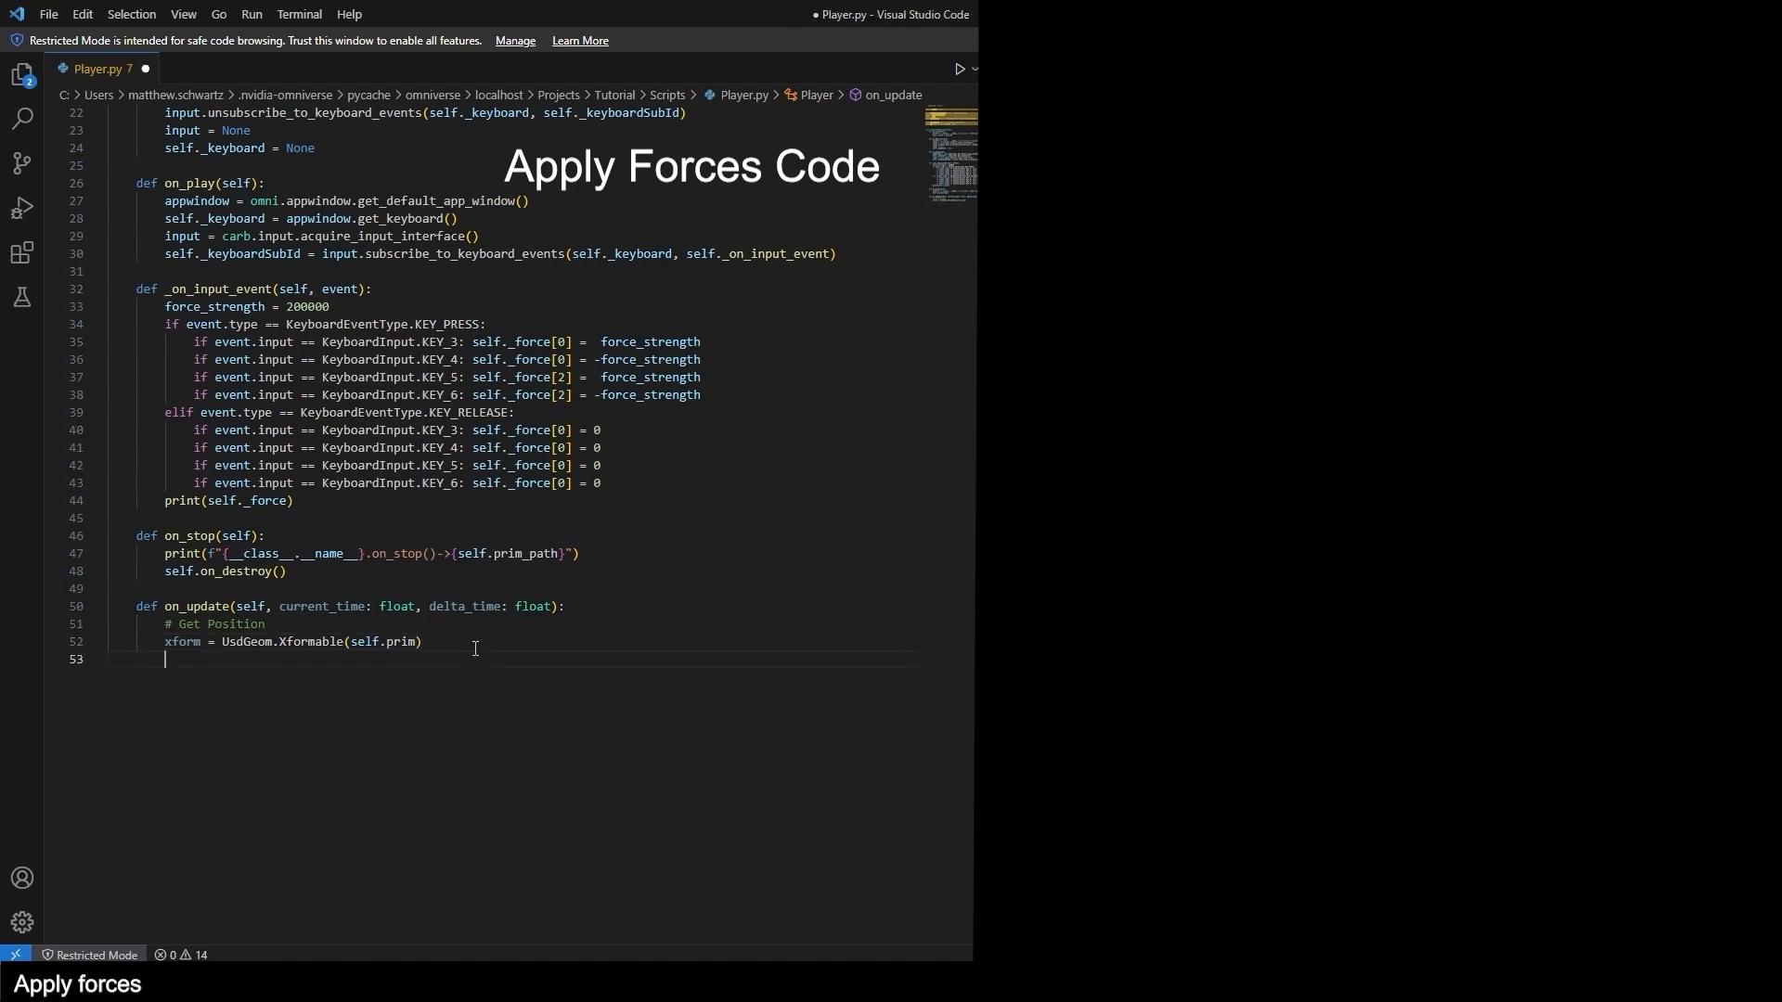
{"action": "type", "text": "world_transform = xform.ComputeLocalToWorldTransform(Usd.TimeCode.Default())"}
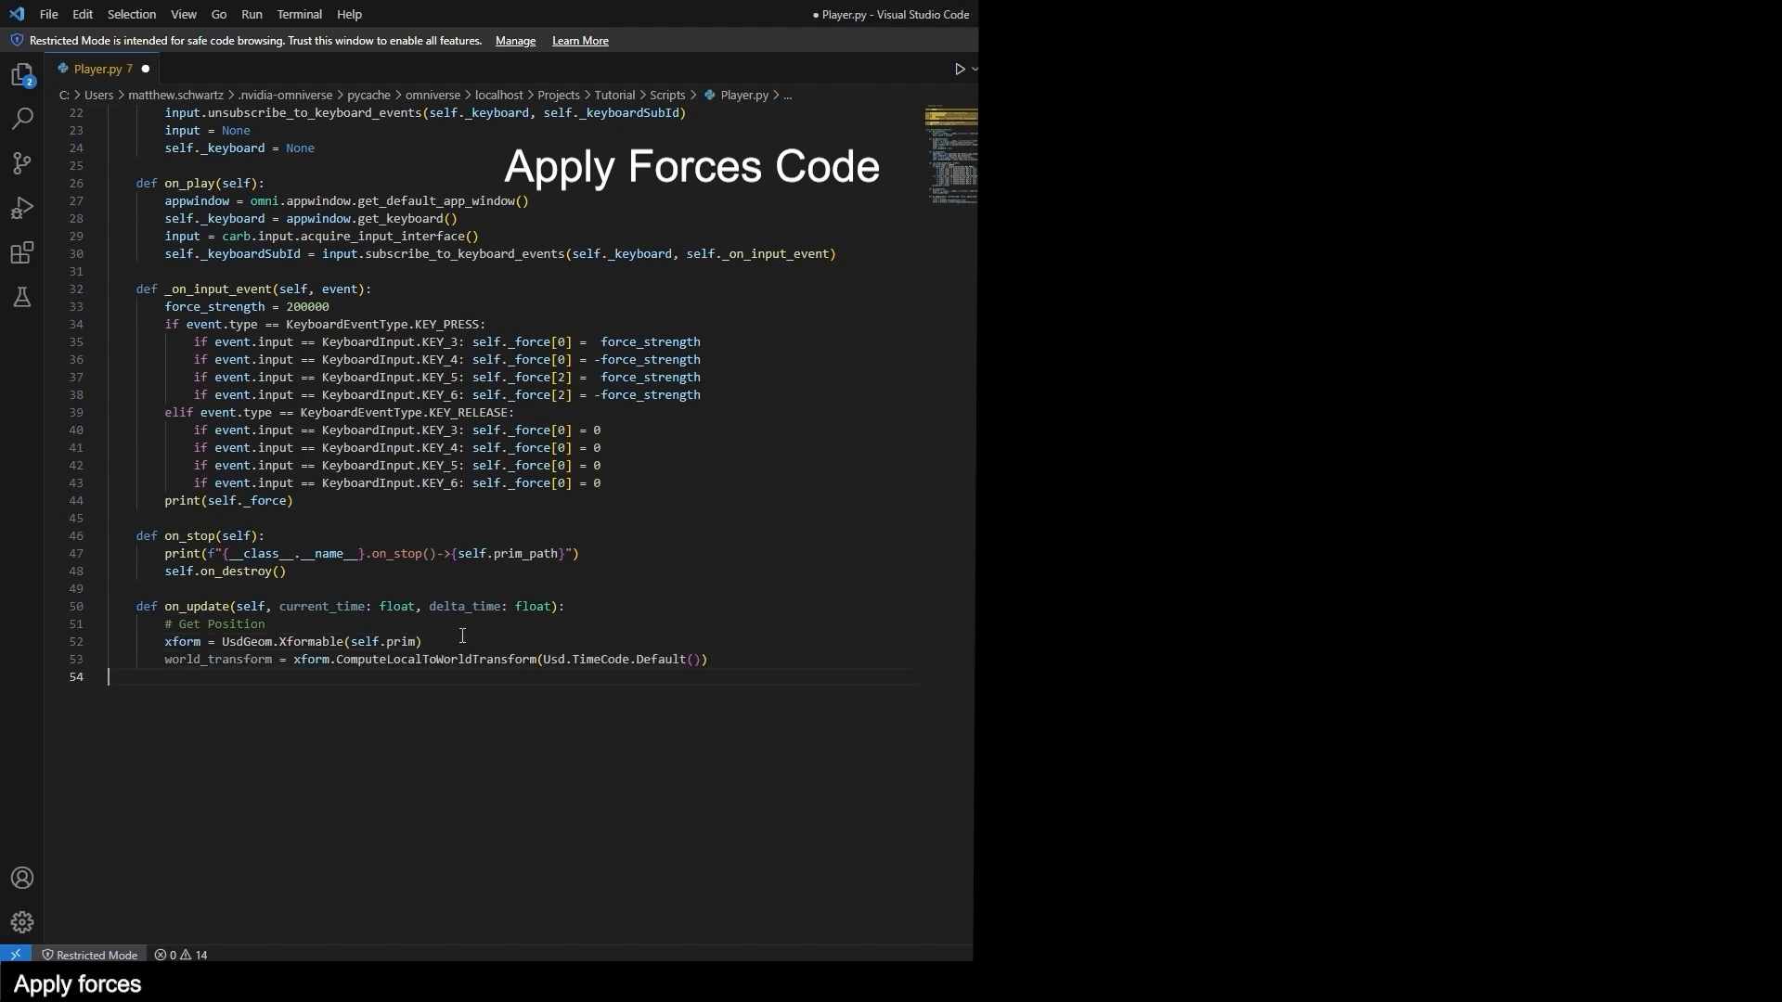
Examine the world_transform line and its Usd.TimeCode.Default() argument, and how self.prim relates to the BehaviorScript class.
{"action": "double_click", "coordinate": [219, 658]}
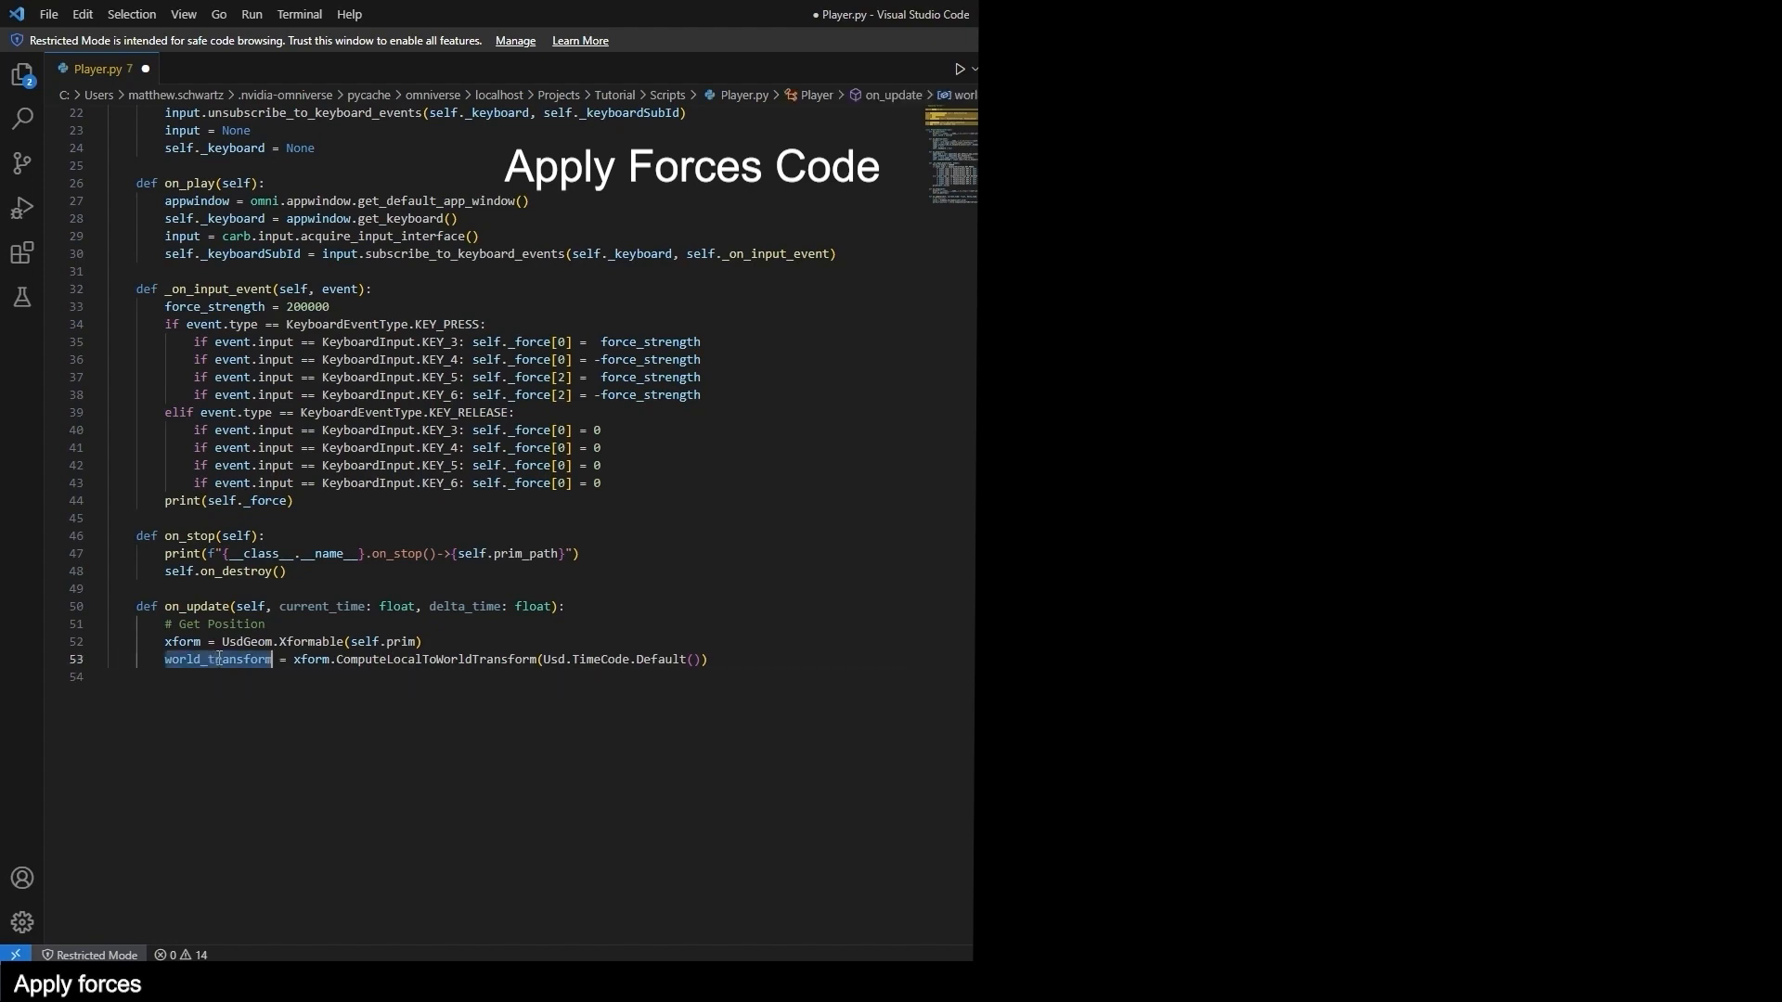
{"action": "left_click_drag", "start_coordinate": [350, 642], "coordinate": [416, 642]}
{"action": "scroll", "coordinate": [412, 567], "scroll_direction": "up", "scroll_amount": 3}
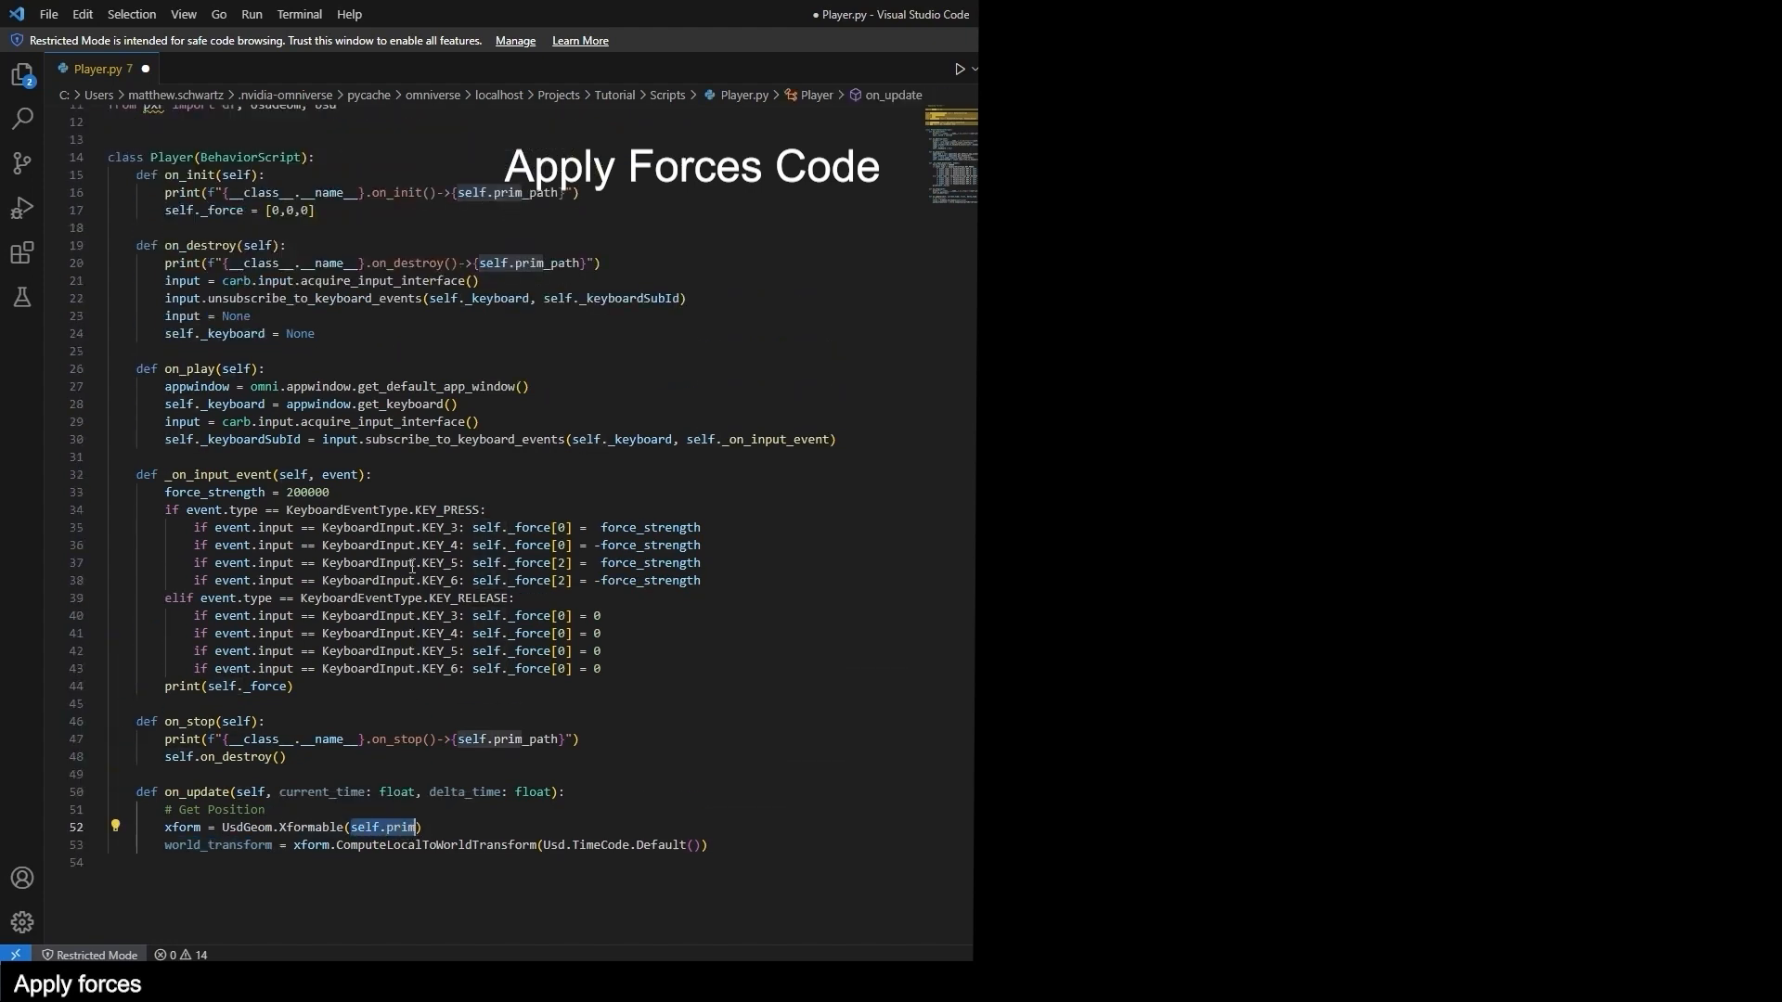
{"action": "scroll", "coordinate": [387, 417], "scroll_direction": "up", "scroll_amount": 1}
{"action": "double_click", "coordinate": [234, 203]}
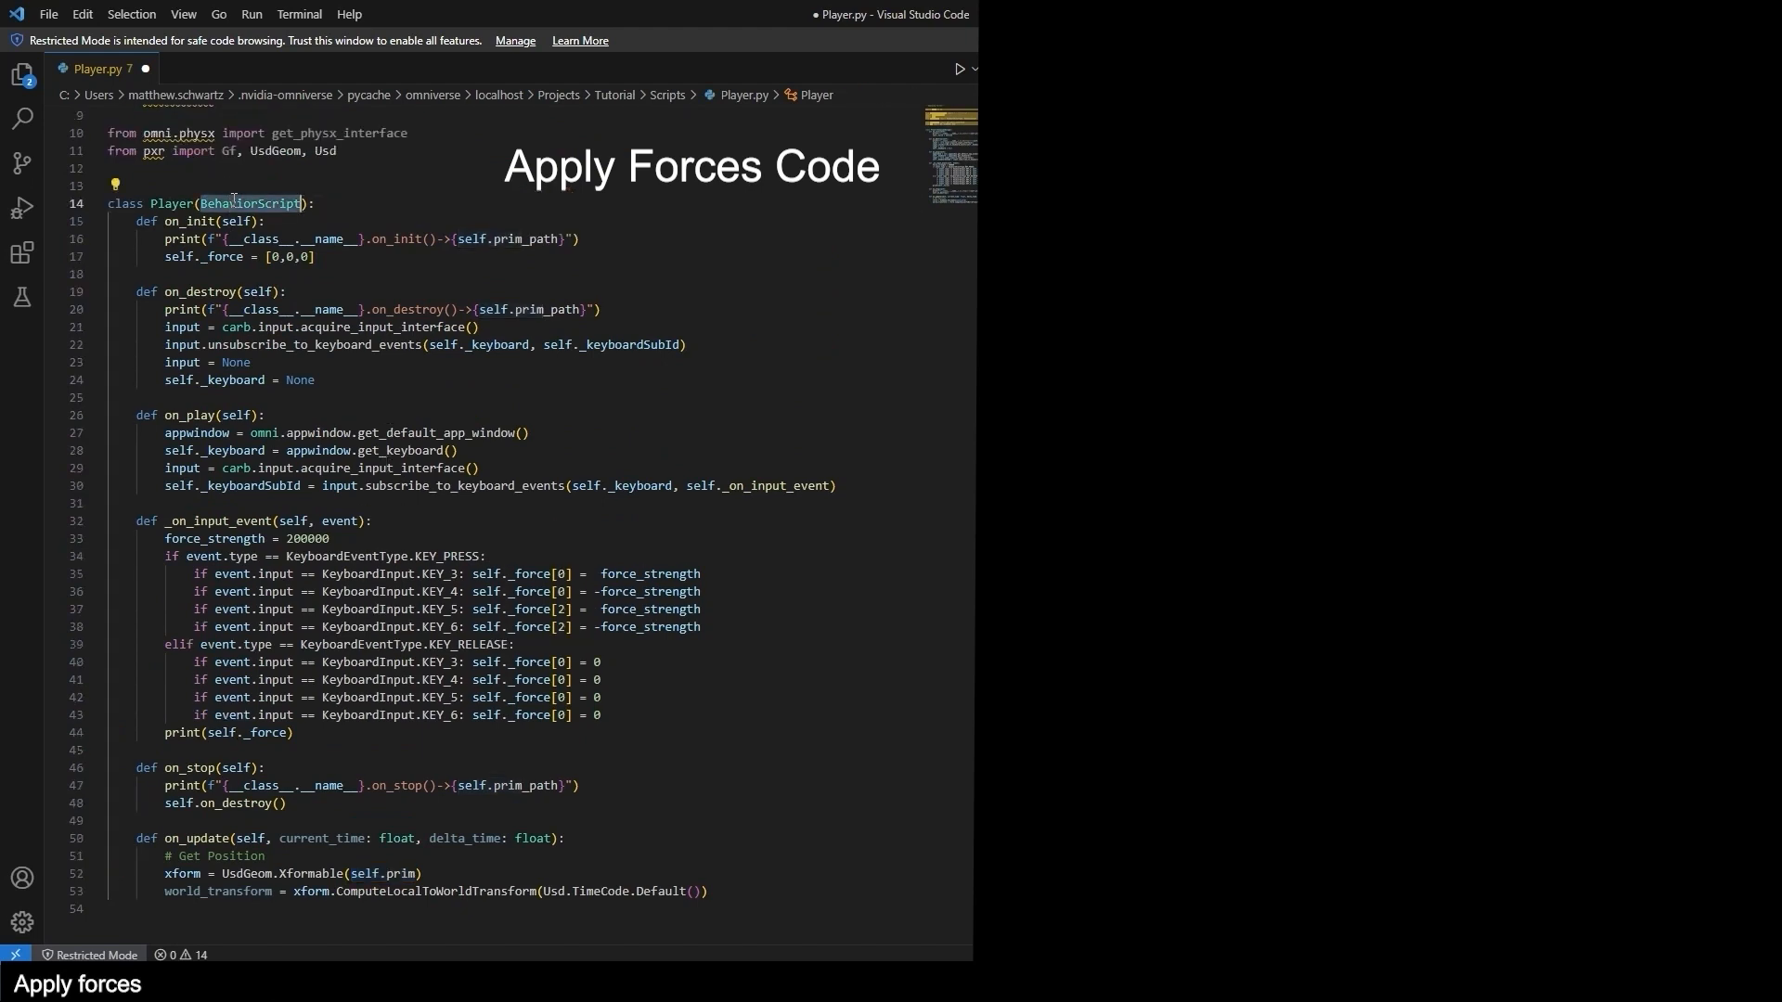
{"action": "scroll", "coordinate": [383, 320], "scroll_direction": "down", "scroll_amount": 3}
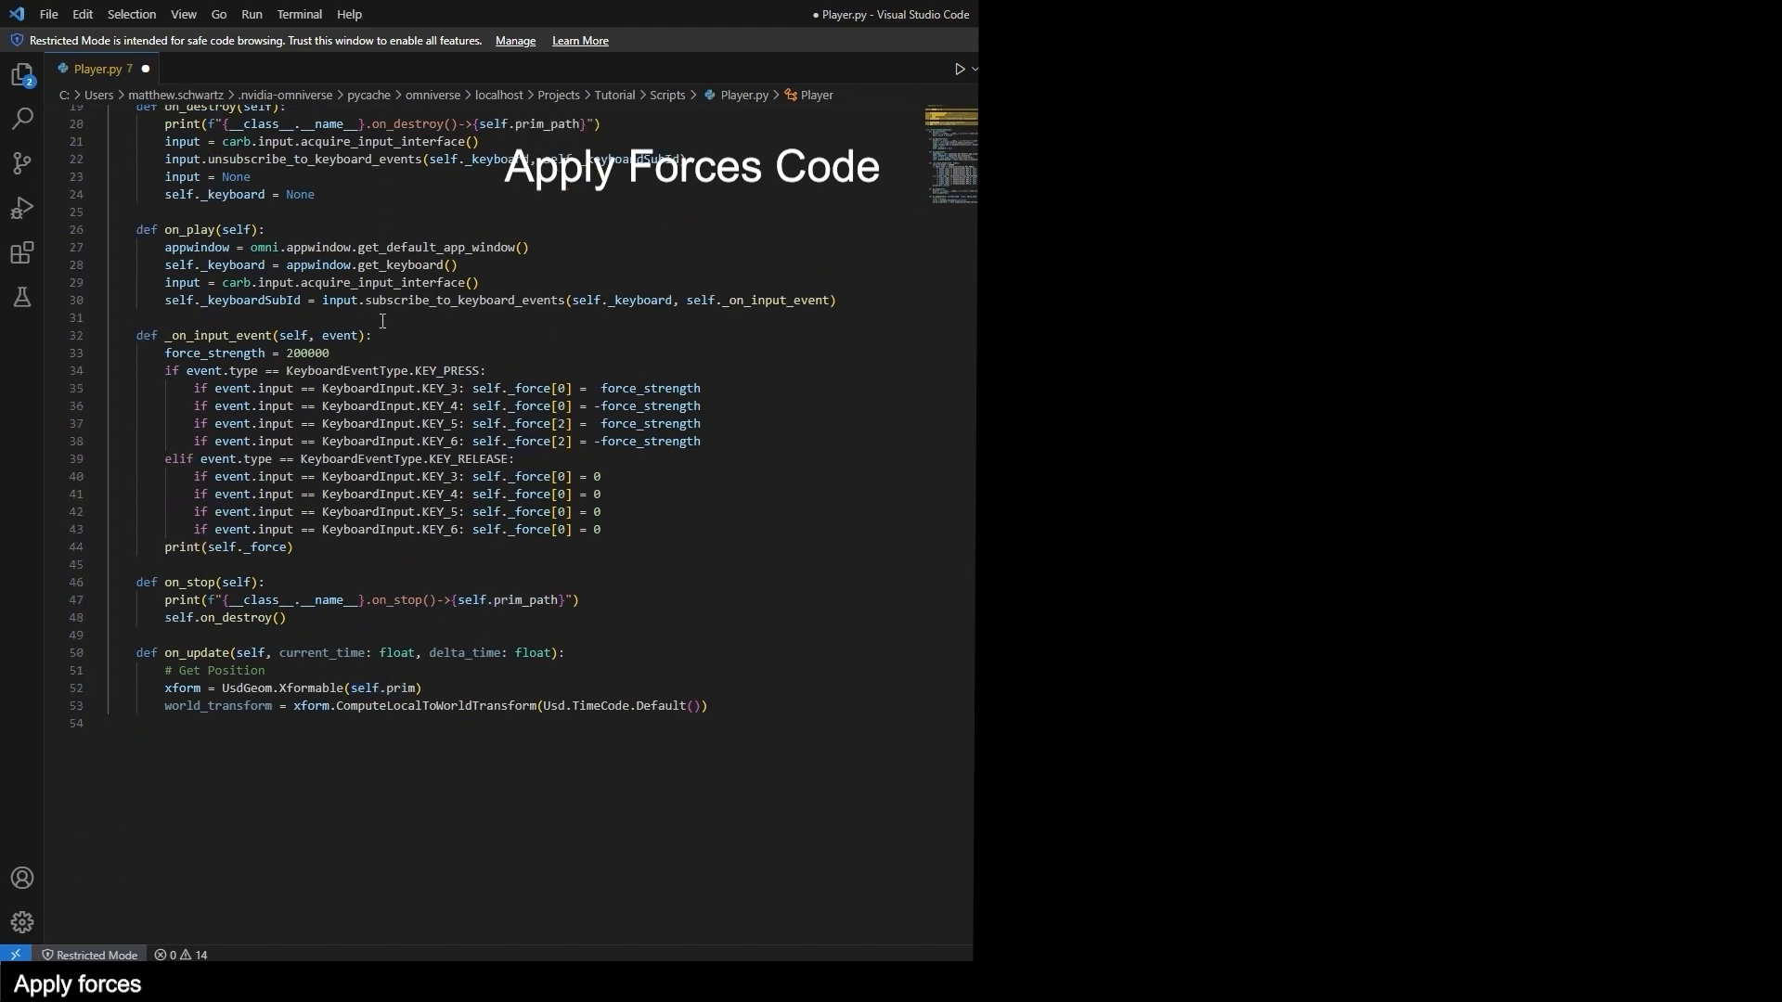
{"action": "left_click", "coordinate": [475, 723]}
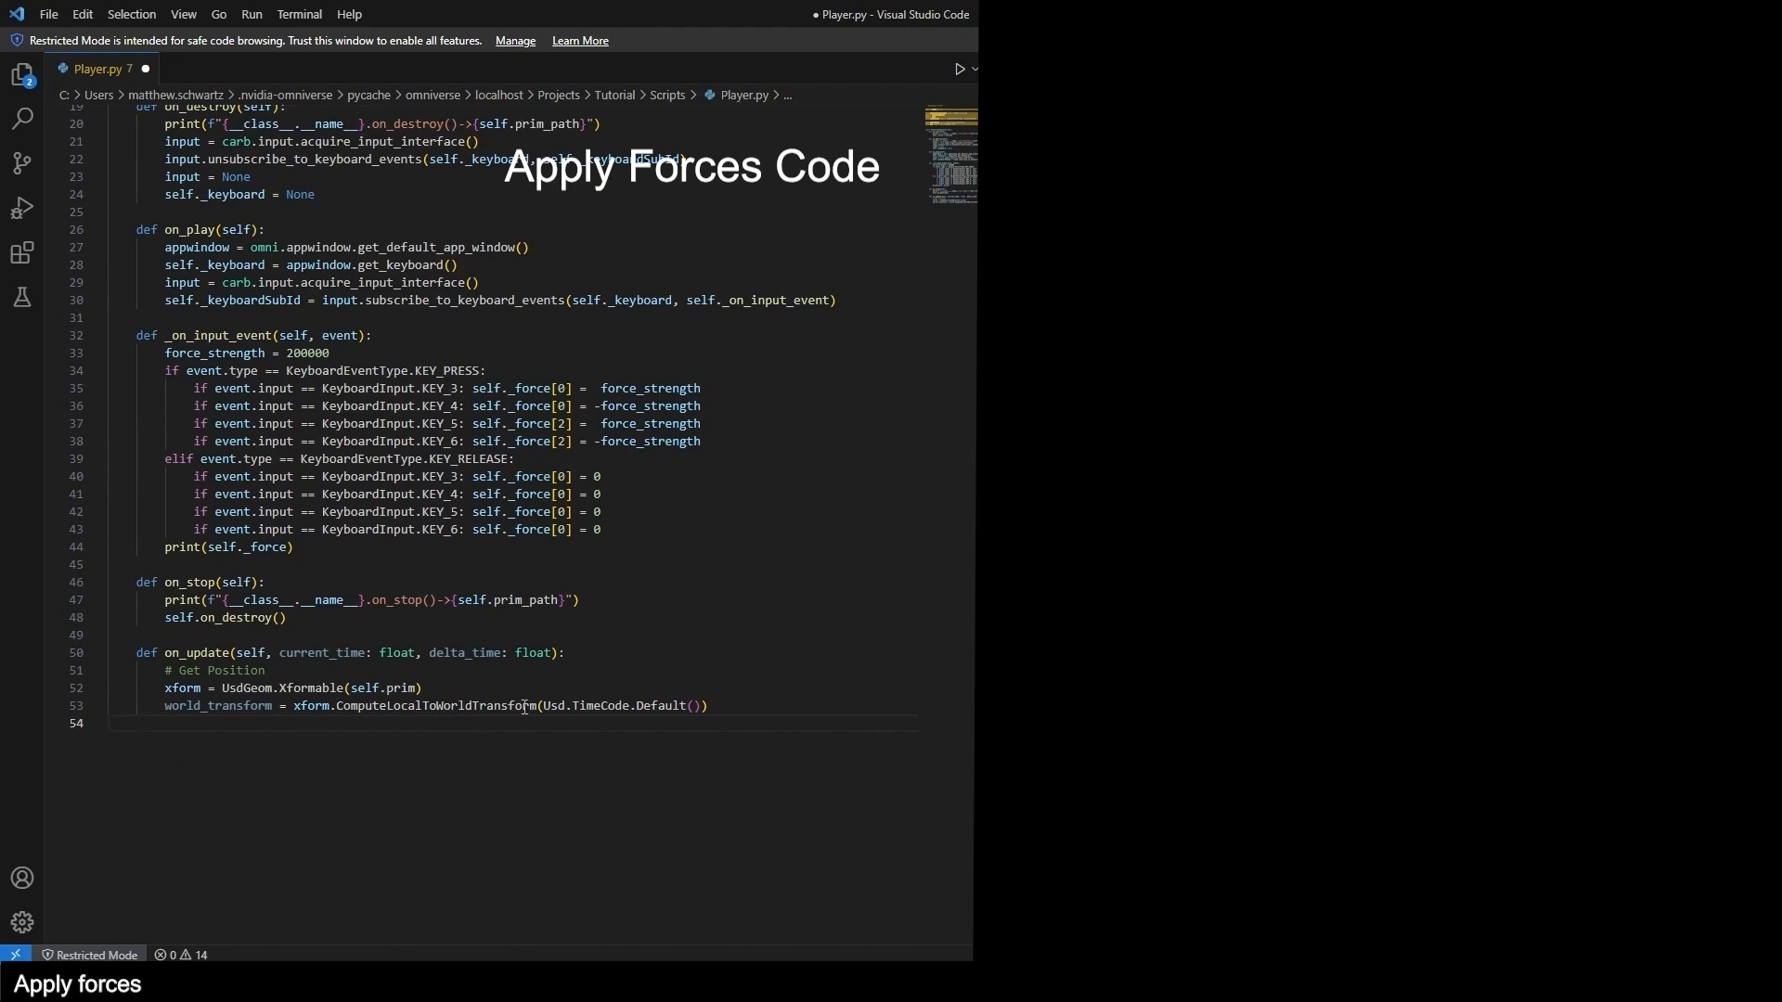
{"action": "double_click", "coordinate": [410, 707]}
{"action": "left_click_drag", "start_coordinate": [543, 707], "coordinate": [703, 708]}
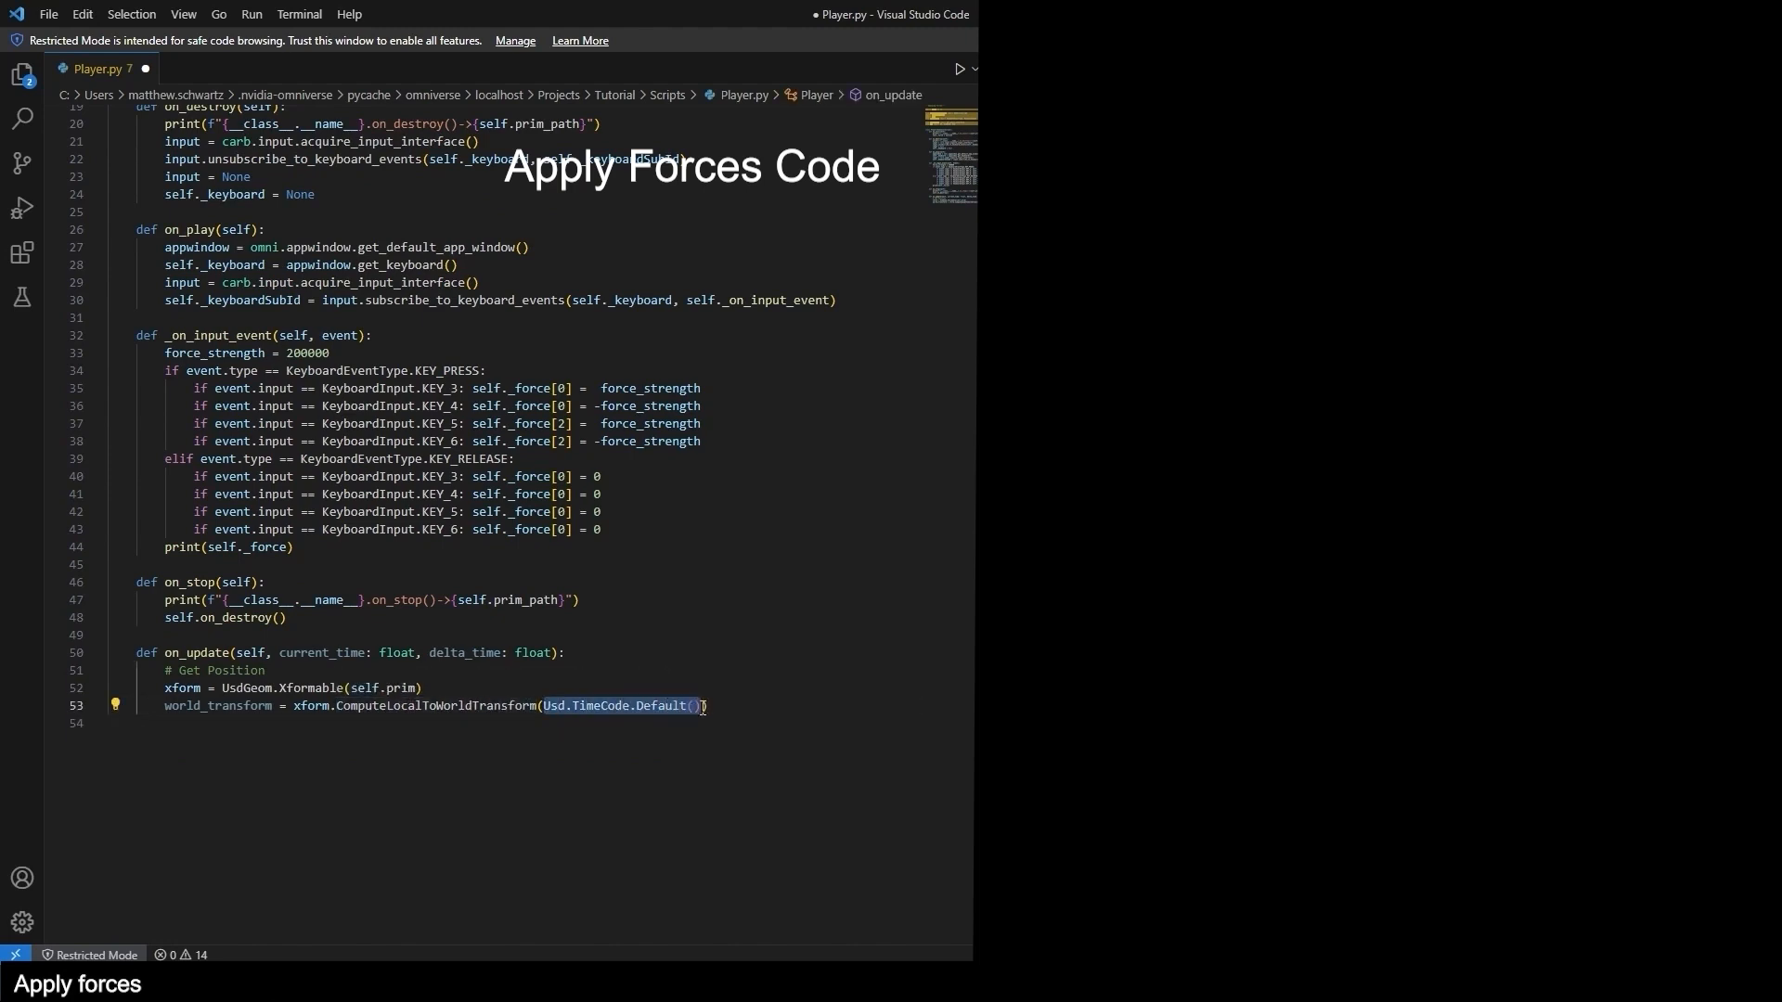
Add position = world_transform.ExtractTranslation() below the world_transform line and review its parts.
{"action": "left_click", "coordinate": [751, 705]}
{"action": "key", "text": "Return"}
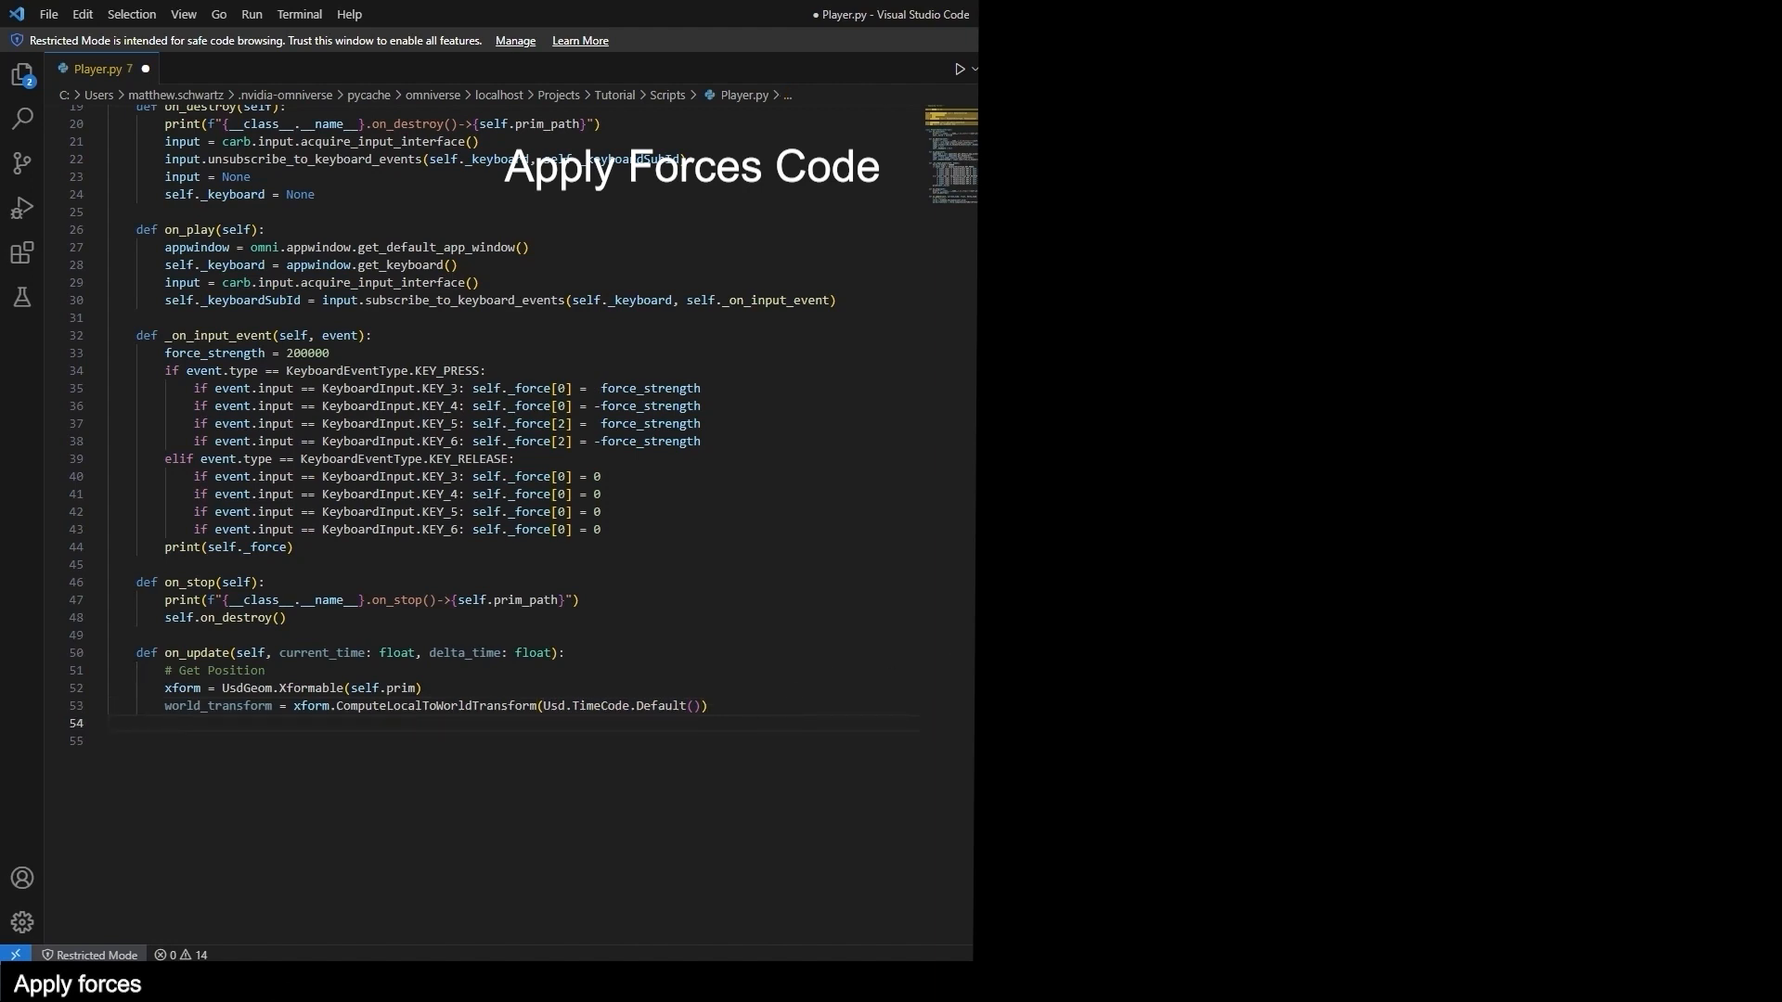
{"action": "left_click", "coordinate": [1207, 464]}
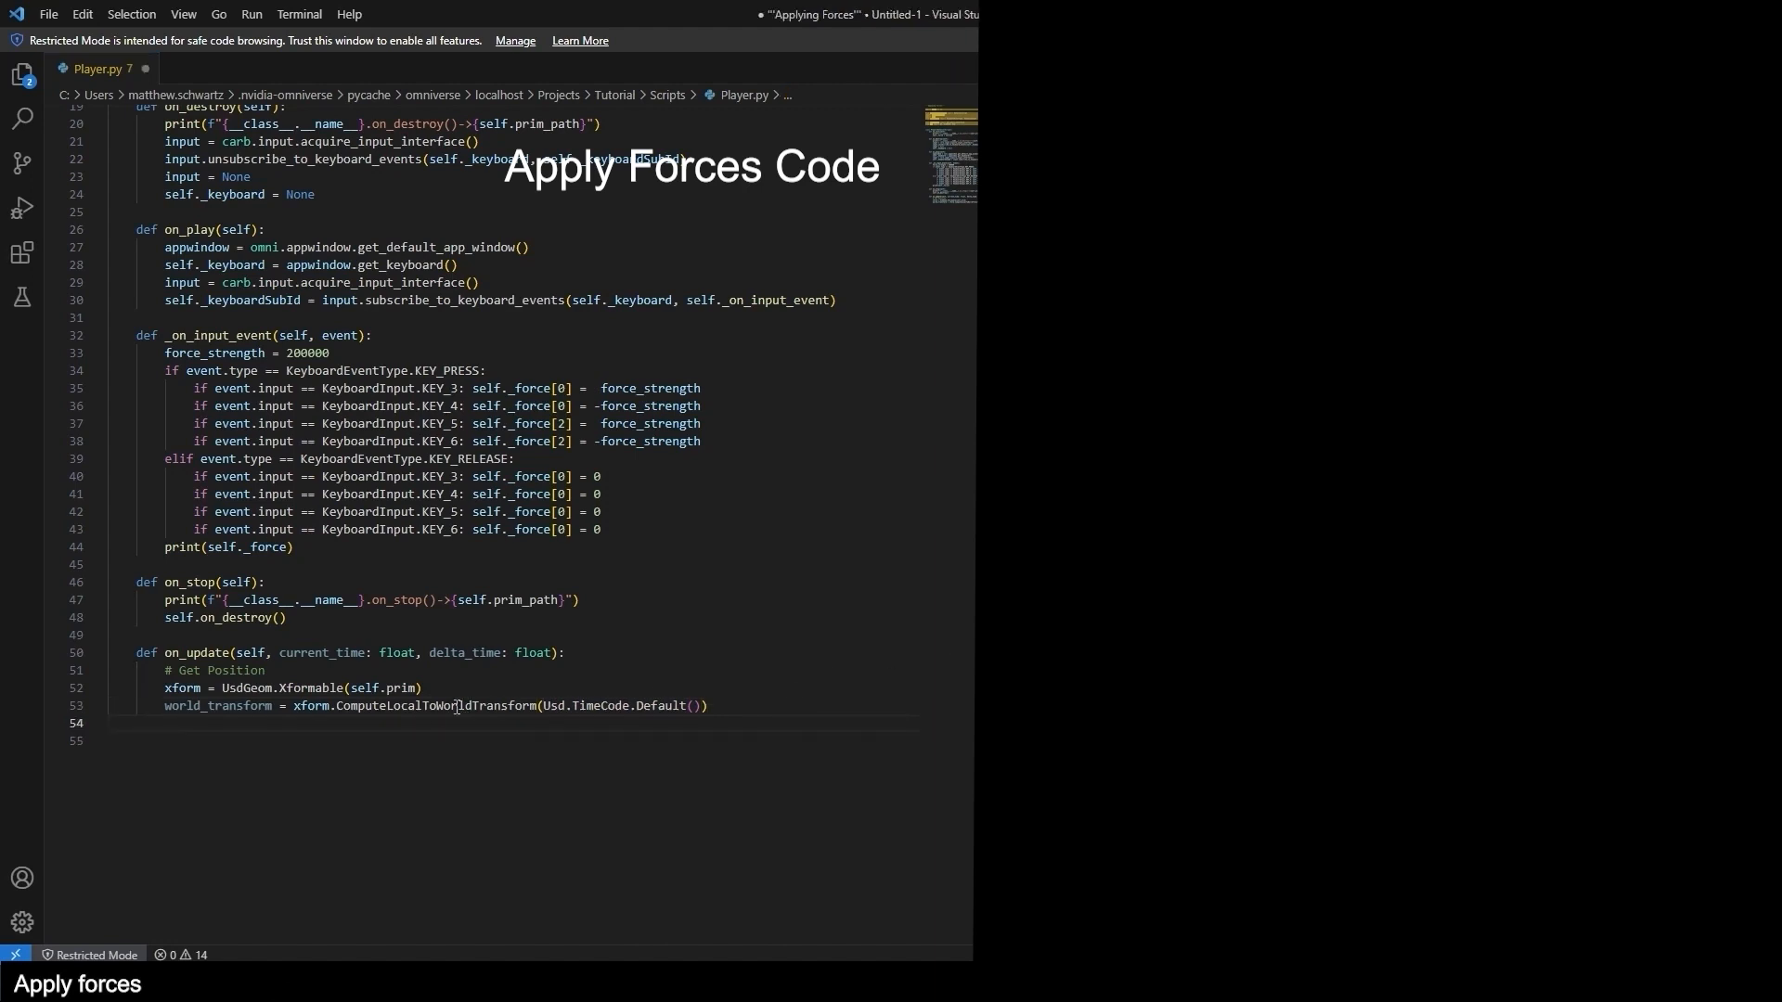
{"action": "left_click", "coordinate": [428, 723]}
{"action": "type", "text": "position = world_transform.ExtractTranslation()"}
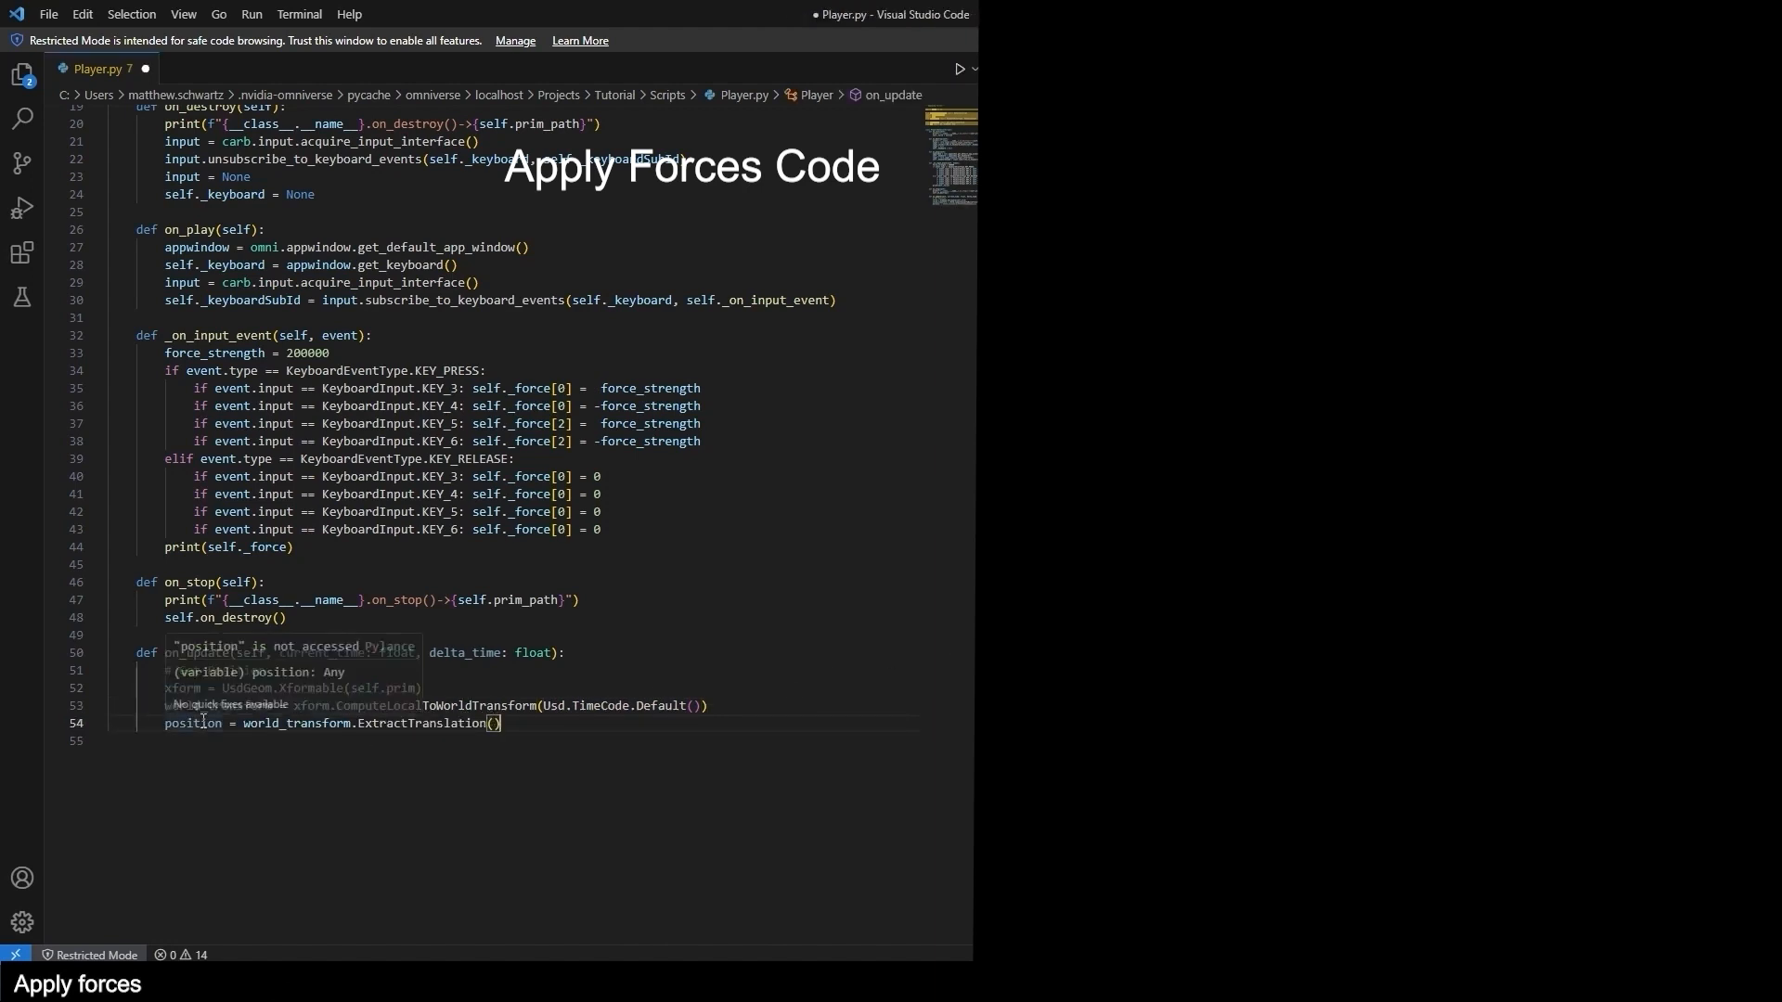
{"action": "double_click", "coordinate": [204, 723]}
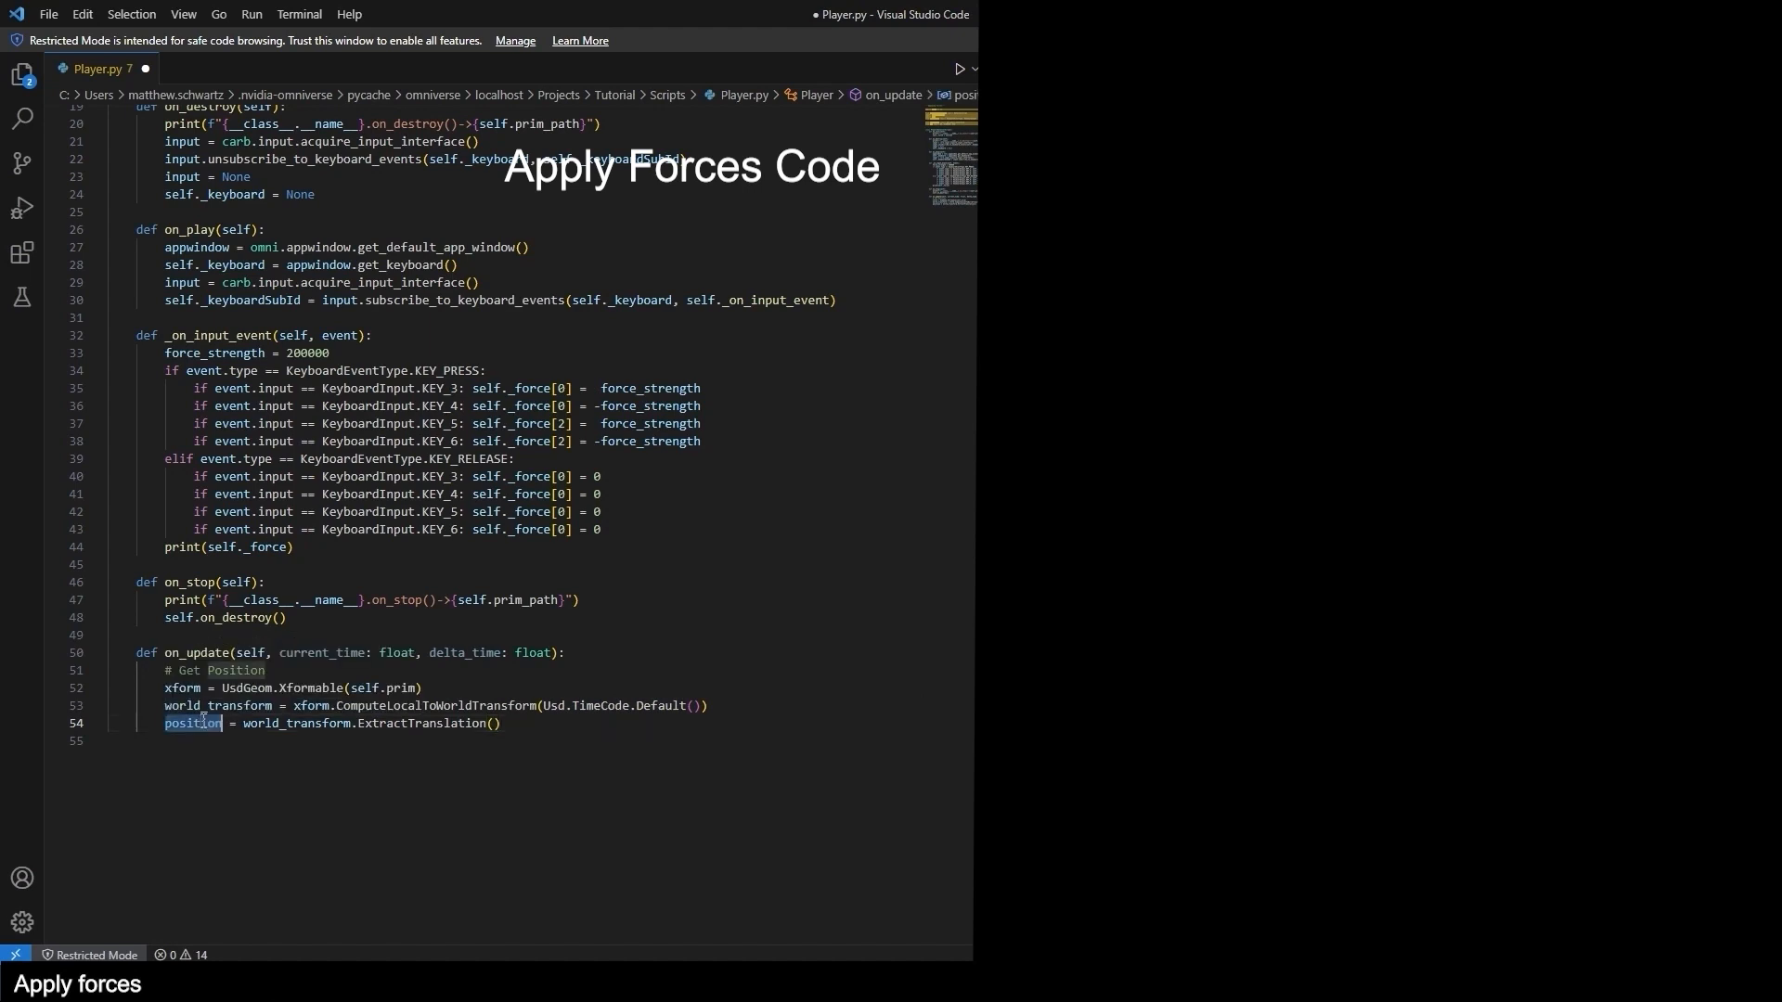
{"action": "double_click", "coordinate": [307, 723]}
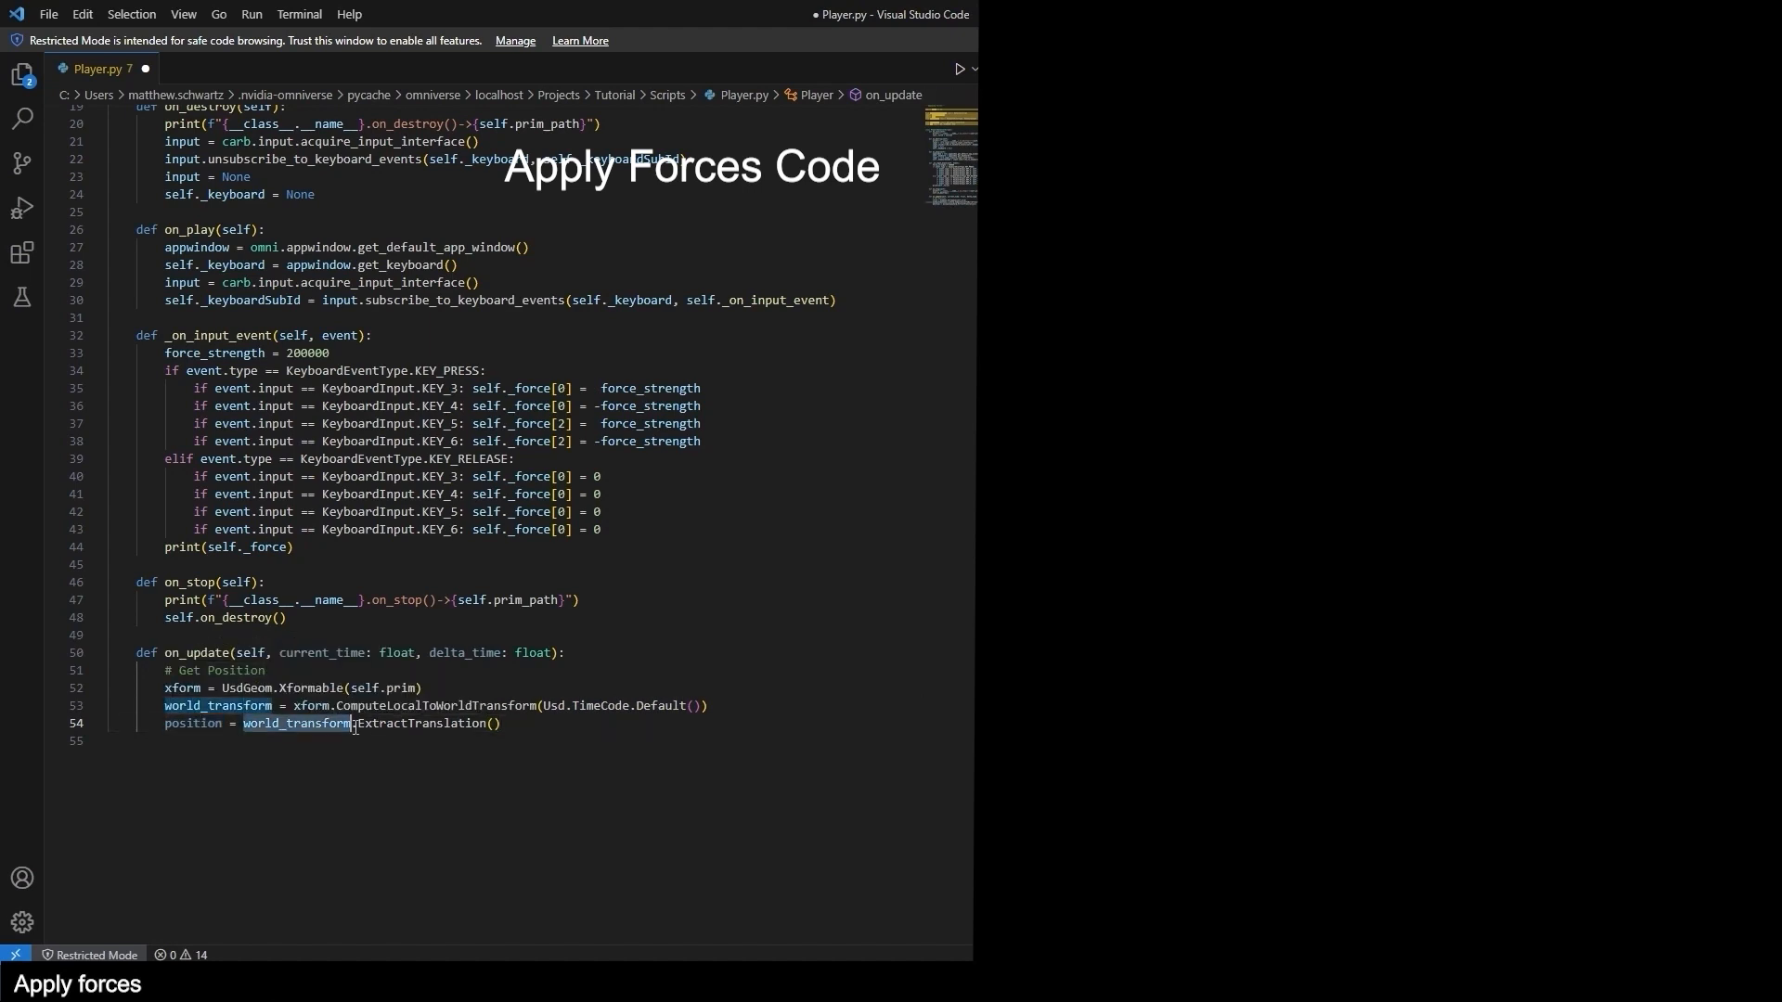
{"action": "double_click", "coordinate": [426, 724]}
{"action": "left_click", "coordinate": [530, 727]}
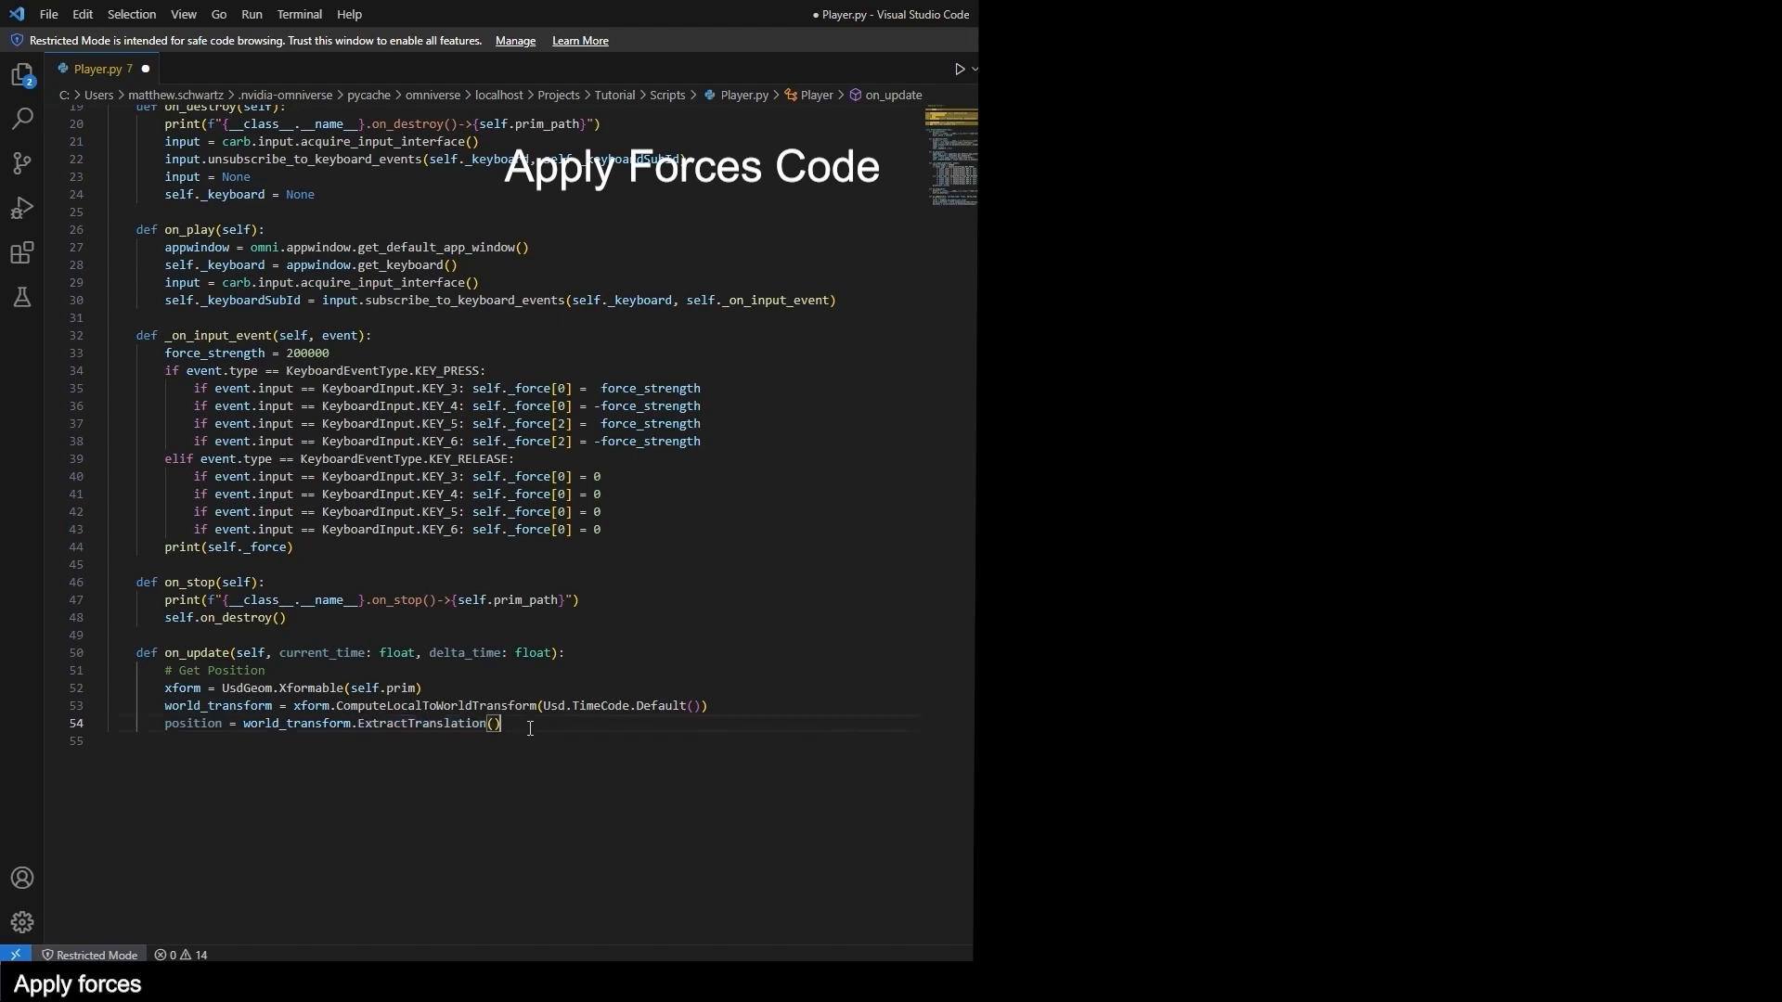
After a blank line, add the comment # Apply Force and the line force = np.asarray([self._force[0], self._force[1], self._force[2]]), and compare it with the key-press assignments.
{"action": "key", "text": "Return"}
{"action": "key", "text": "Return"}
{"action": "type", "text": "# Apply F"}
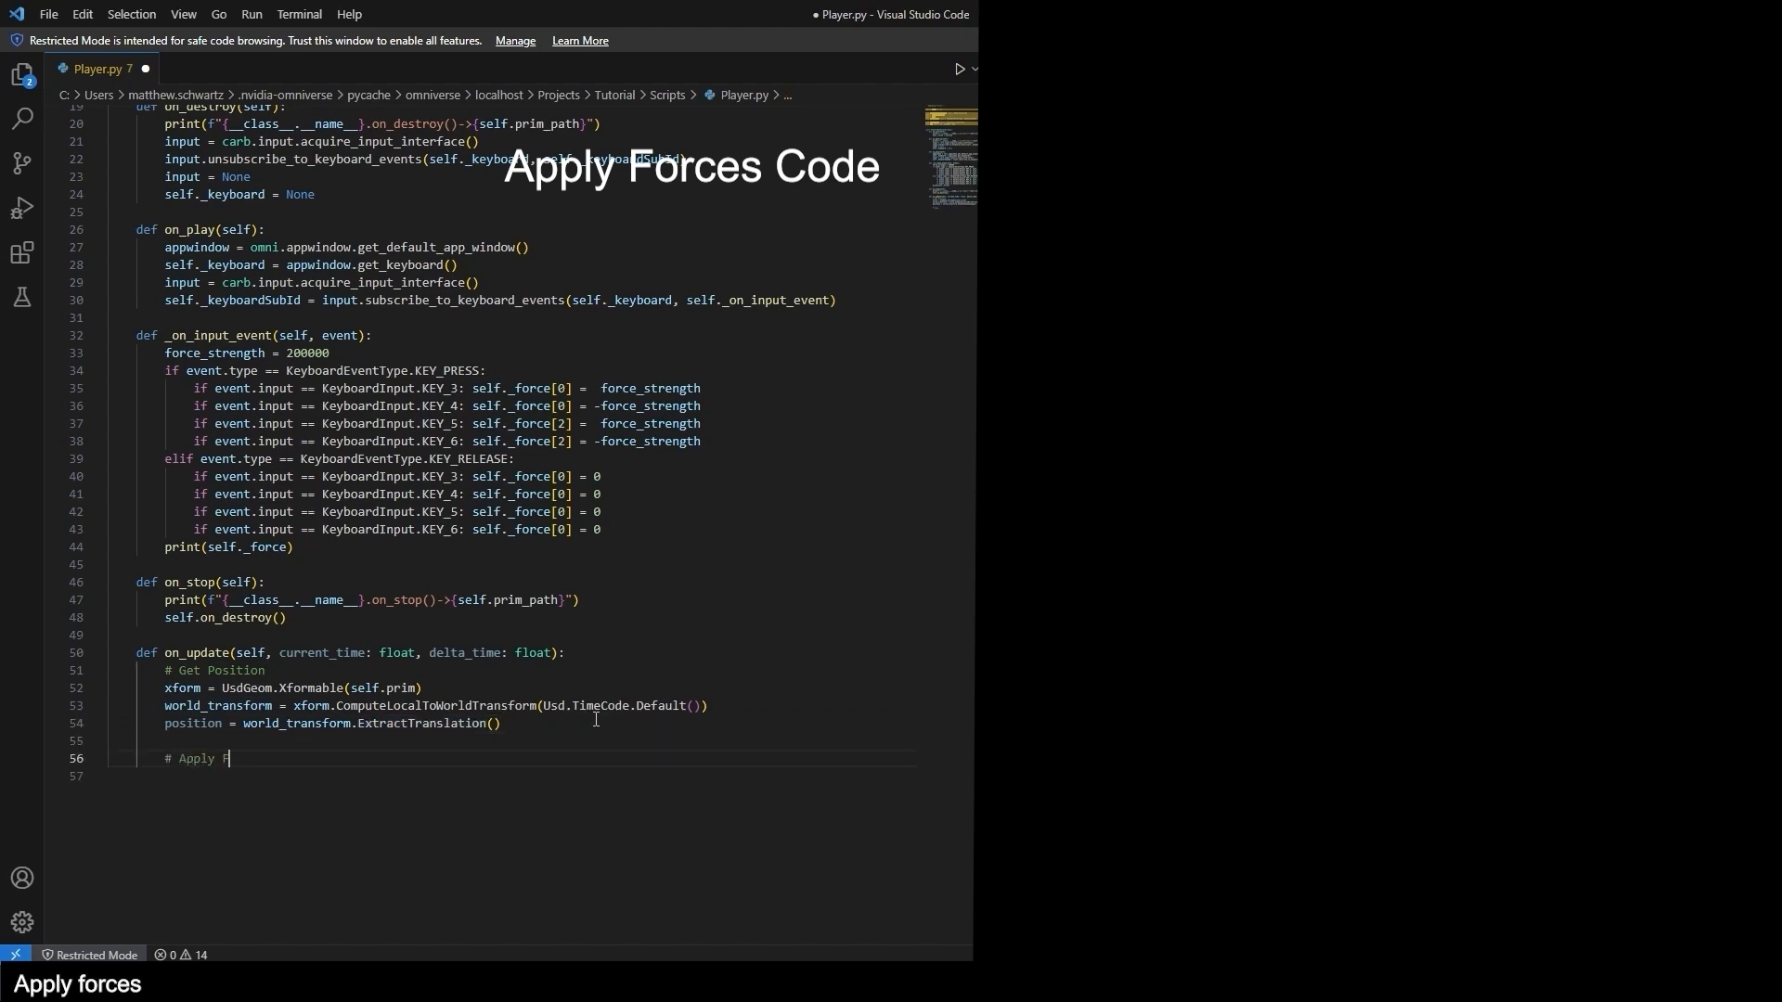
{"action": "type", "text": "orce"}
{"action": "key", "text": "Return"}
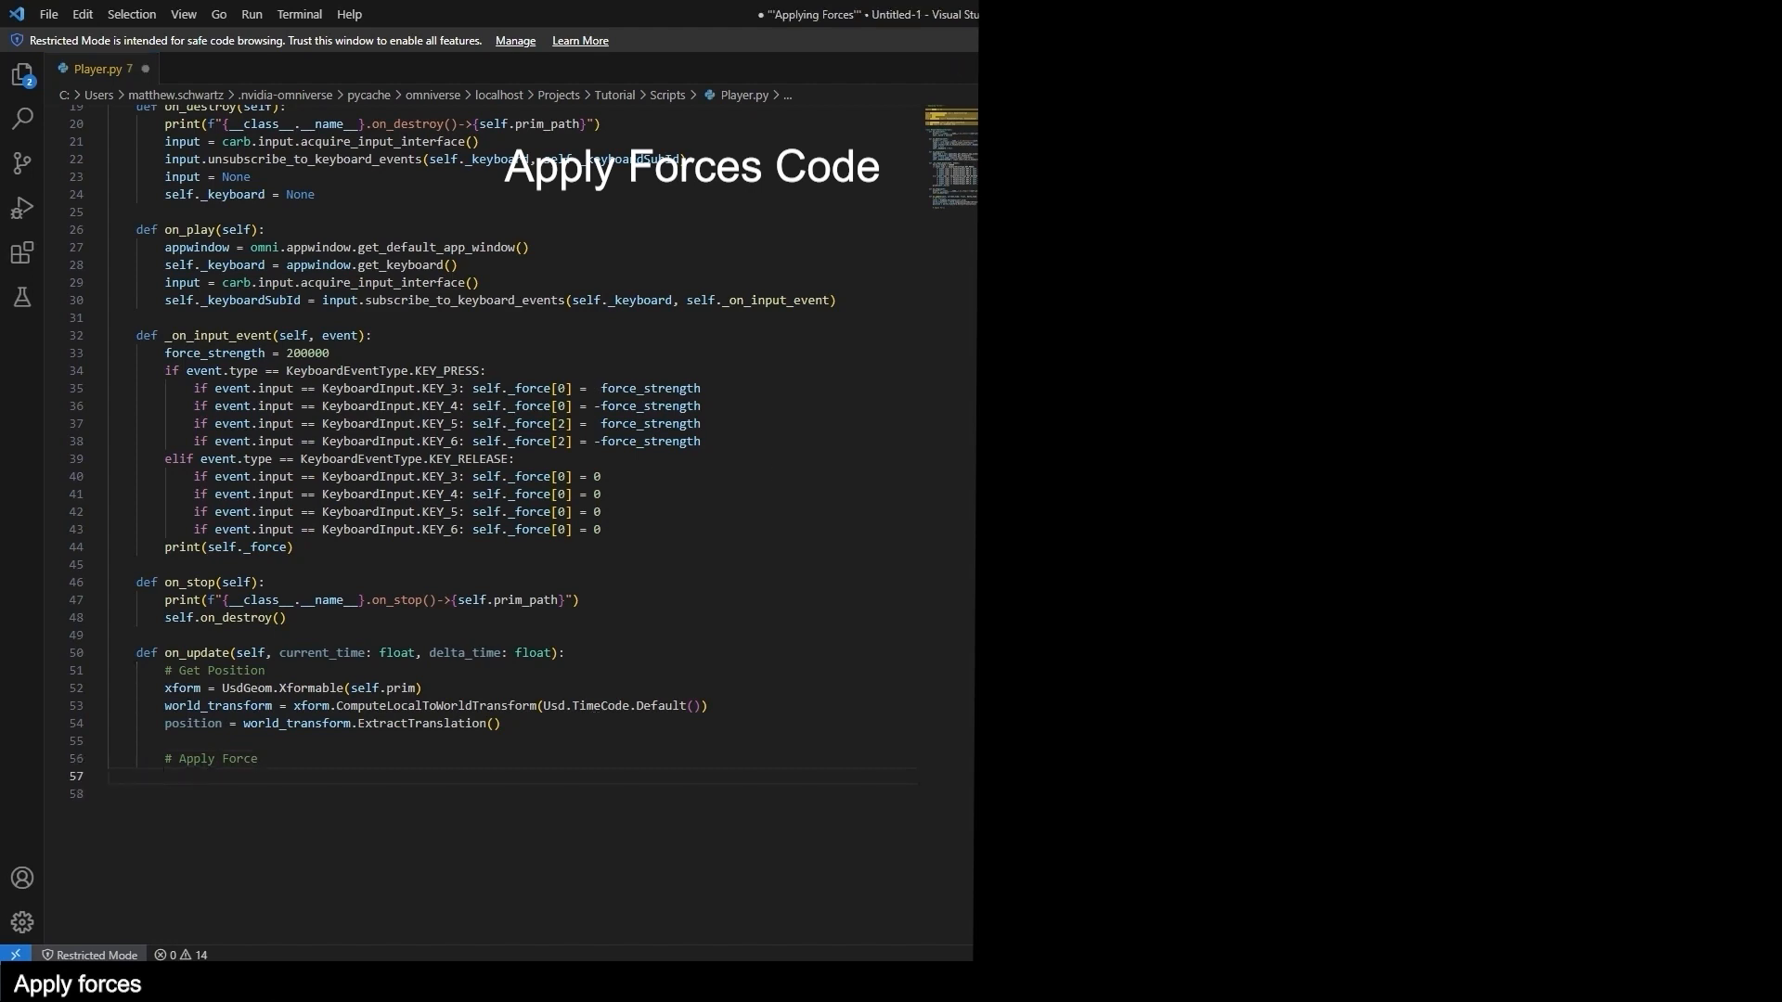
{"action": "type", "text": "force = np.asarray([self._force[0], self._force[1], self._force[2]])"}
{"action": "left_click", "coordinate": [382, 775]}
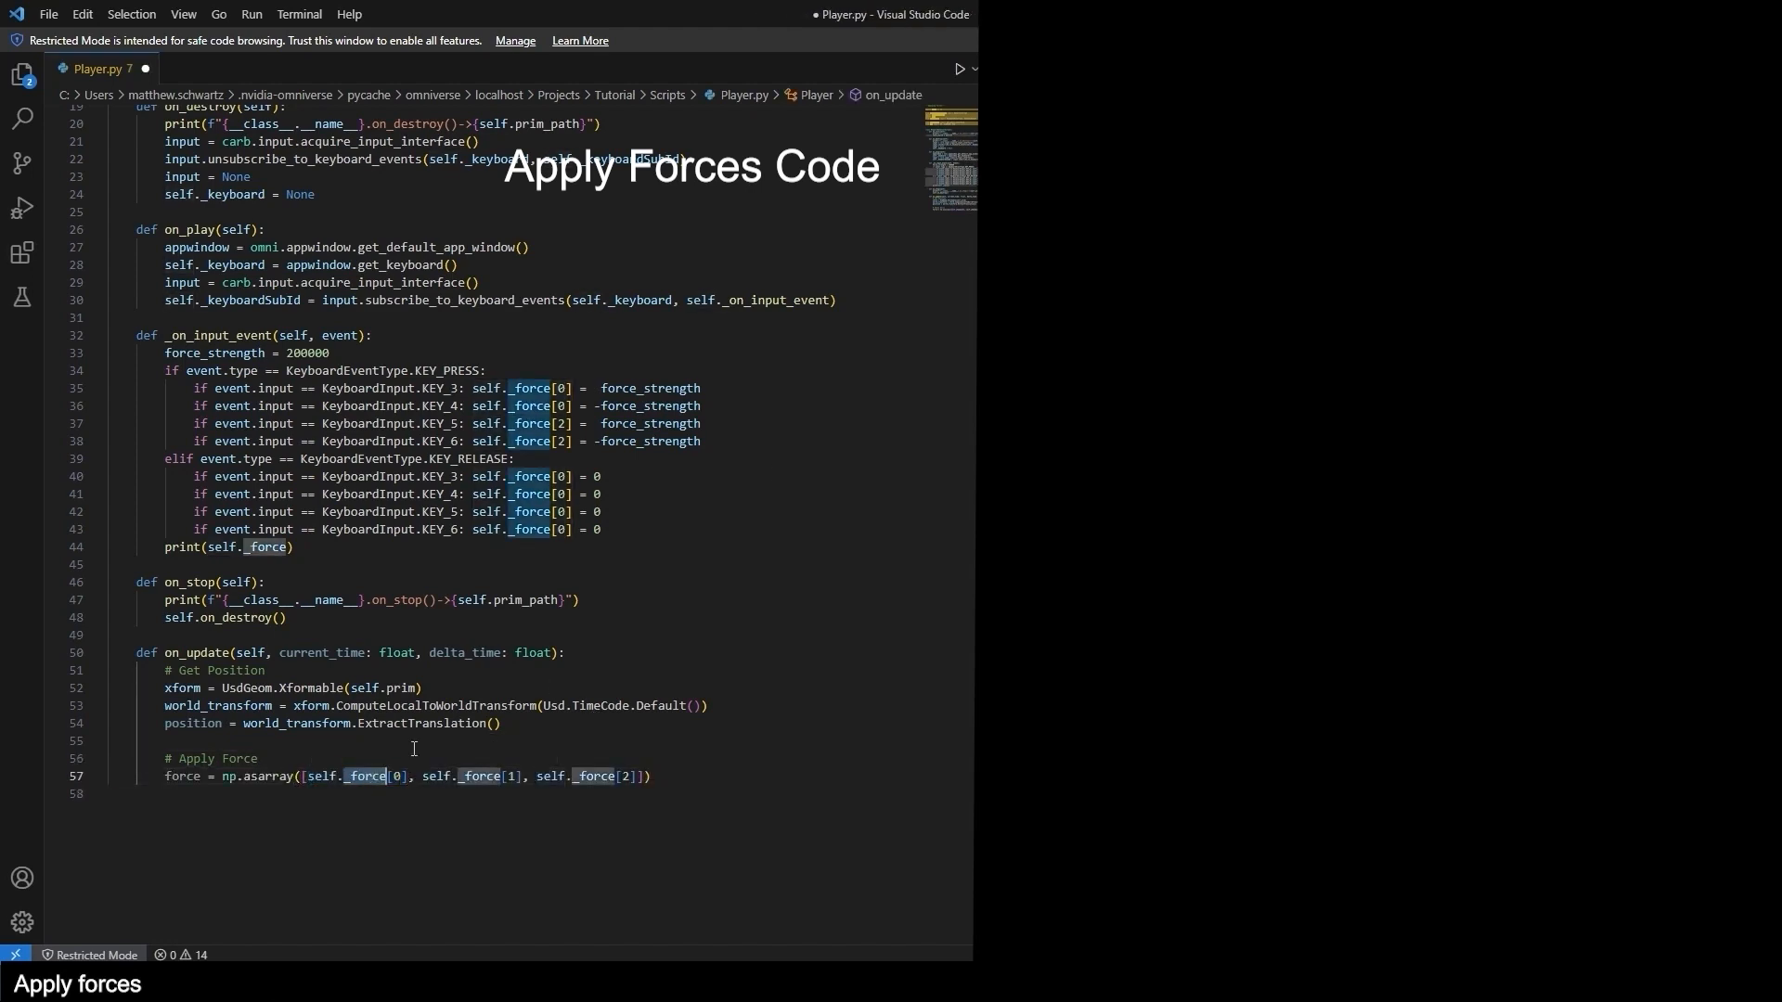
{"action": "scroll", "coordinate": [285, 153], "scroll_direction": "up", "scroll_amount": 2}
{"action": "left_click_drag", "start_coordinate": [472, 480], "coordinate": [700, 480]}
{"action": "scroll", "coordinate": [513, 502], "scroll_direction": "down", "scroll_amount": 4}
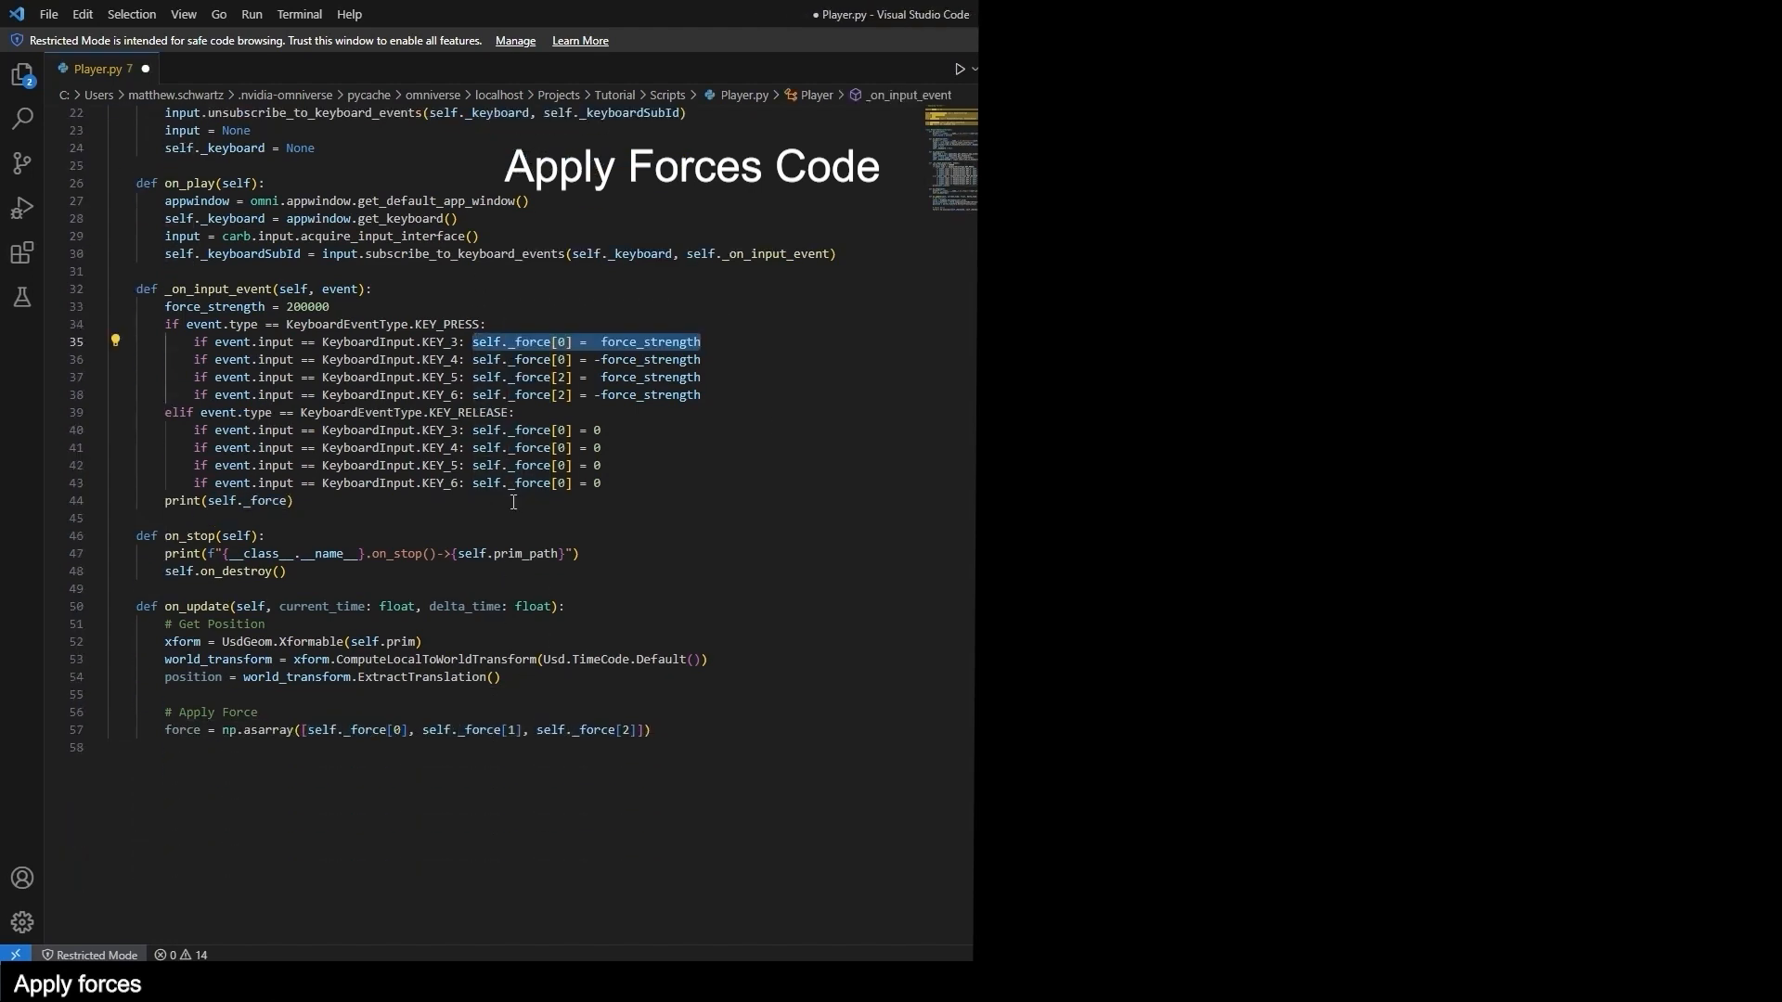
{"action": "scroll", "coordinate": [433, 590], "scroll_direction": "down", "scroll_amount": 1}
Add force = carb.Float3(force) below the force array and position = carb.Float3(position) below the ExtractTranslation line, keeping a blank line before # Apply Force.
{"action": "left_click", "coordinate": [692, 637]}
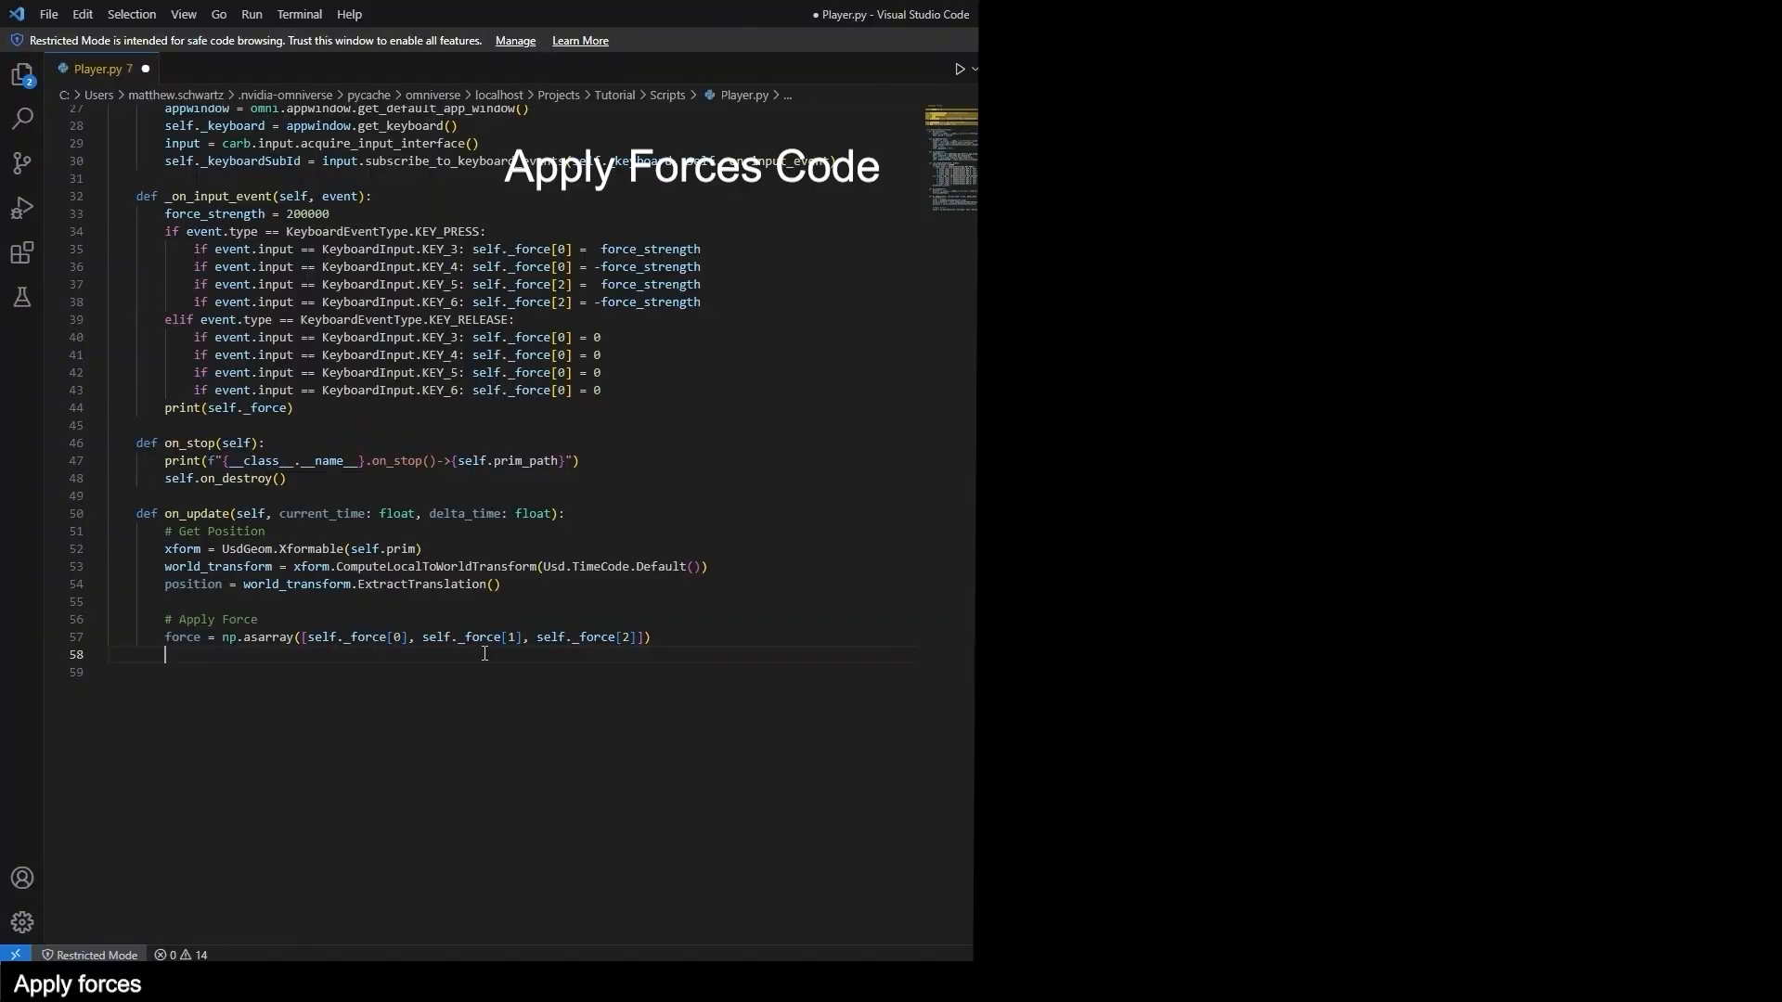
{"action": "type", "text": "Float3(force)"}
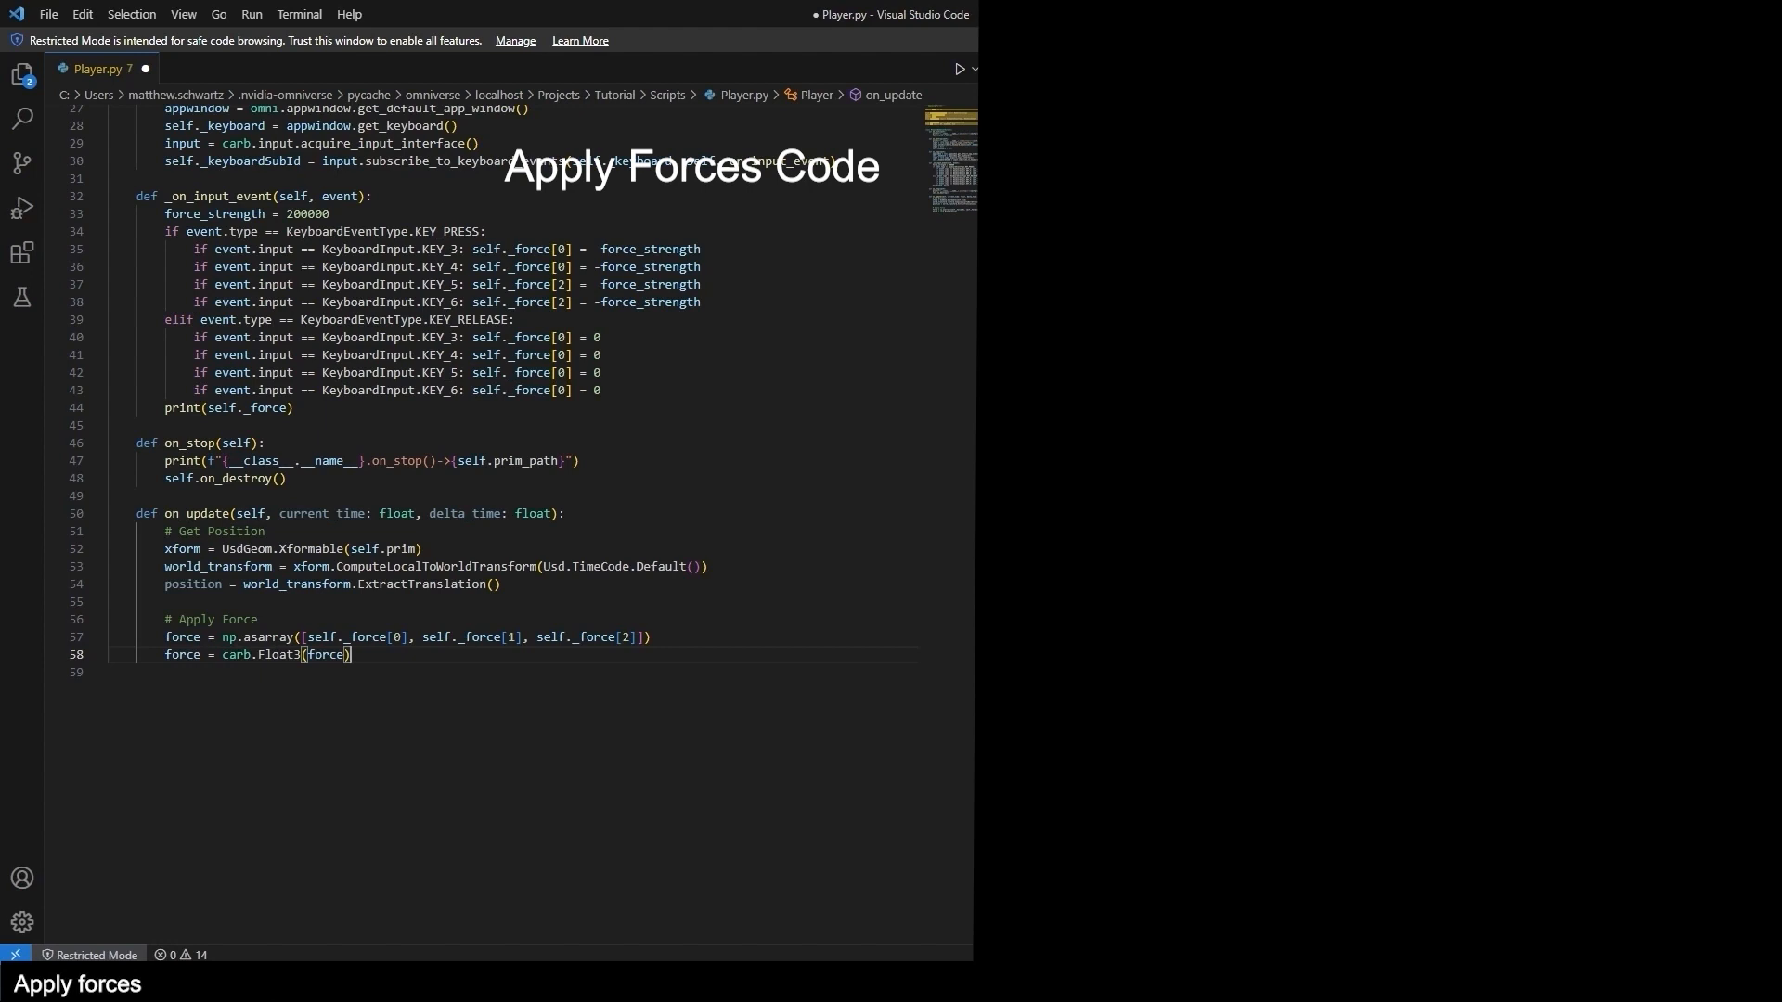
{"action": "left_click", "coordinate": [1299, 501]}
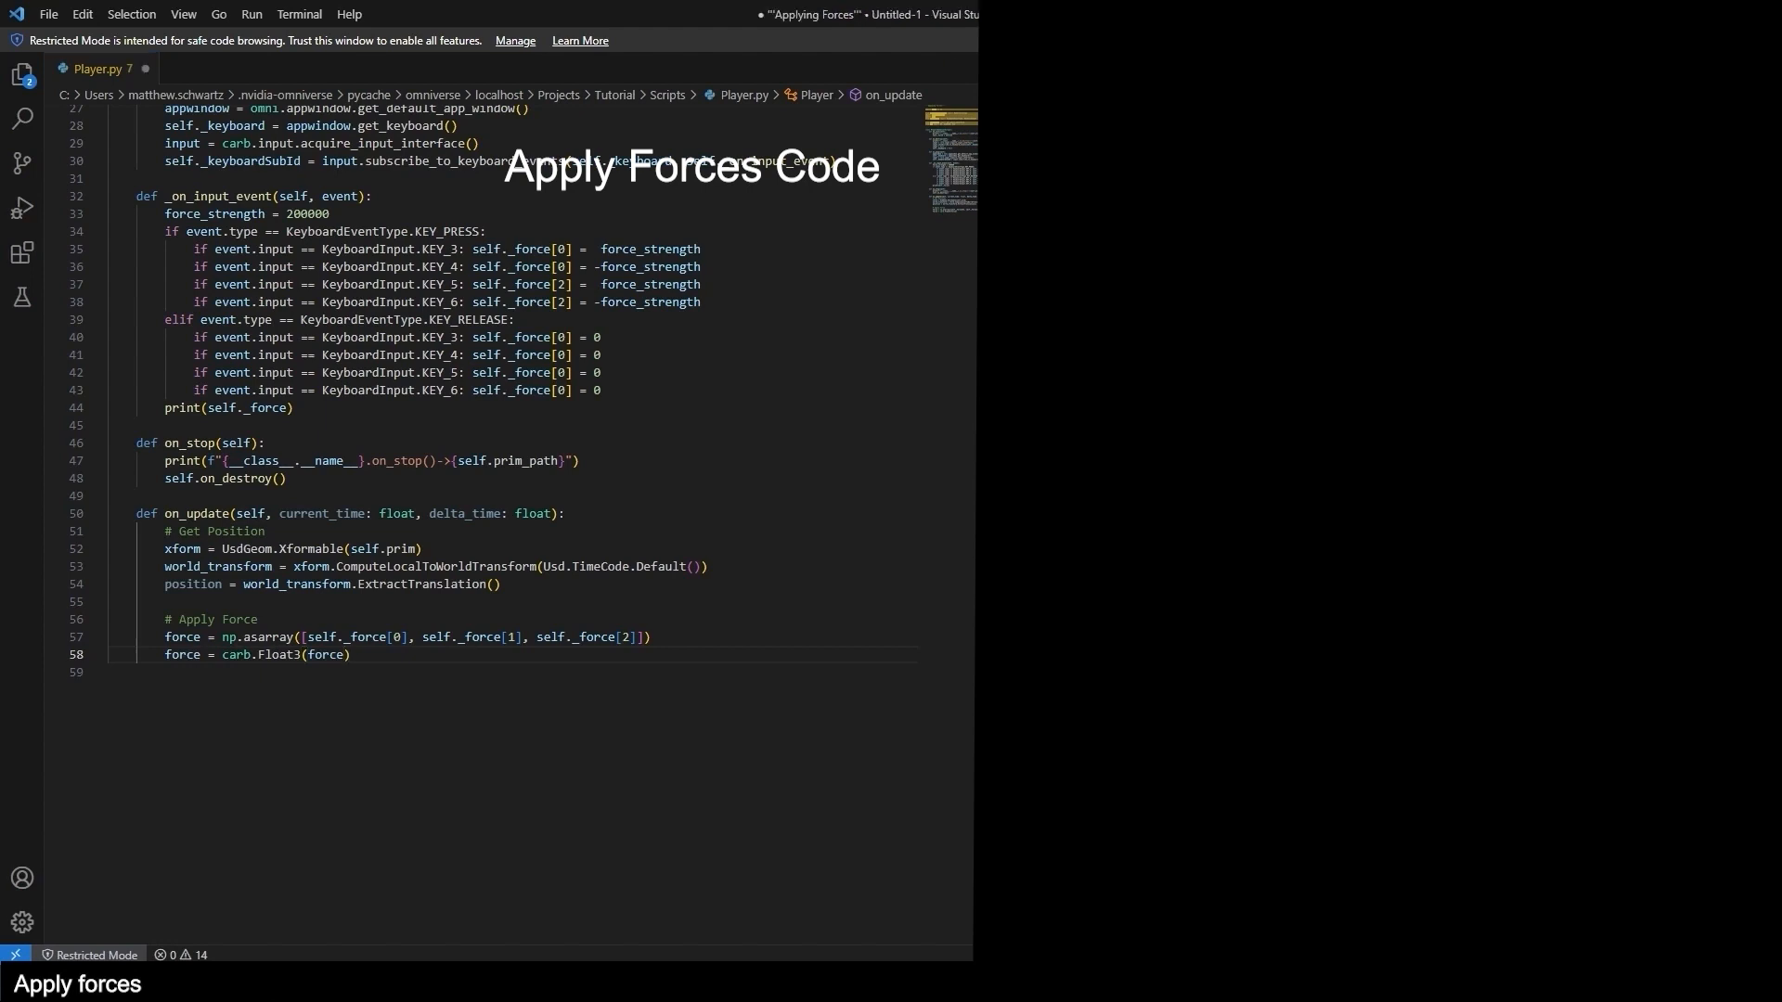
{"action": "left_click", "coordinate": [536, 601]}
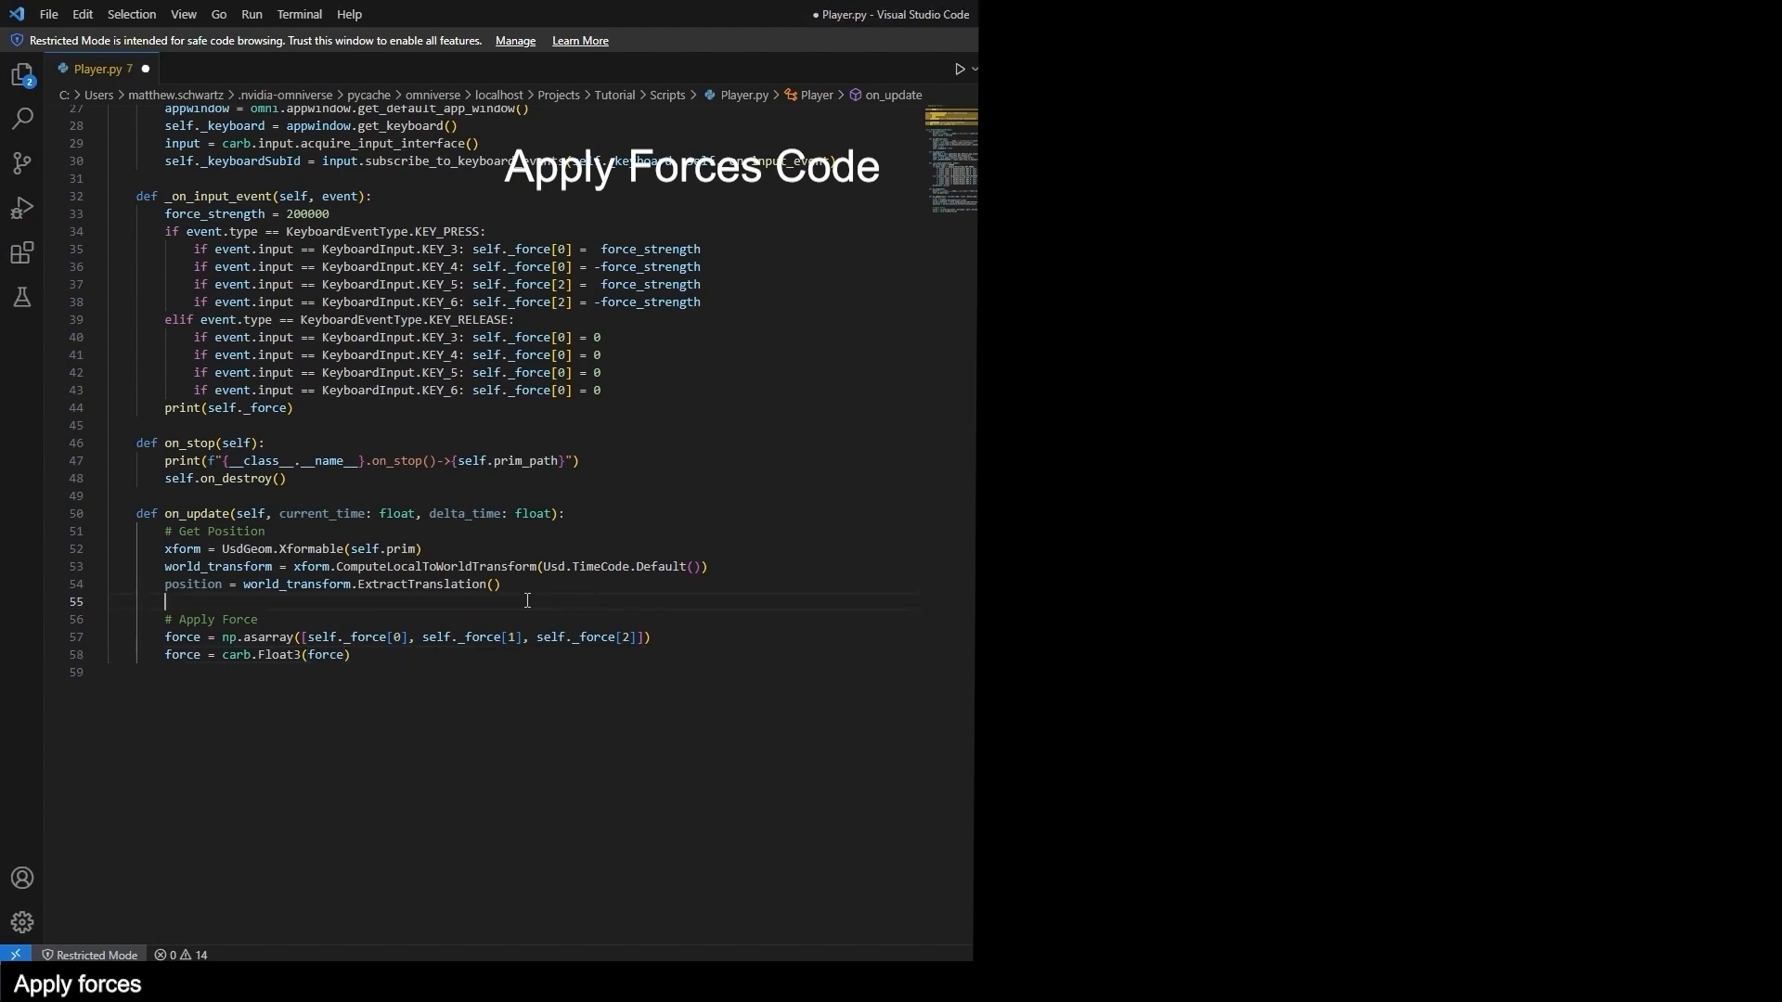
{"action": "type", "text": "position = carb.Float3(position)"}
{"action": "key", "text": "Return"}
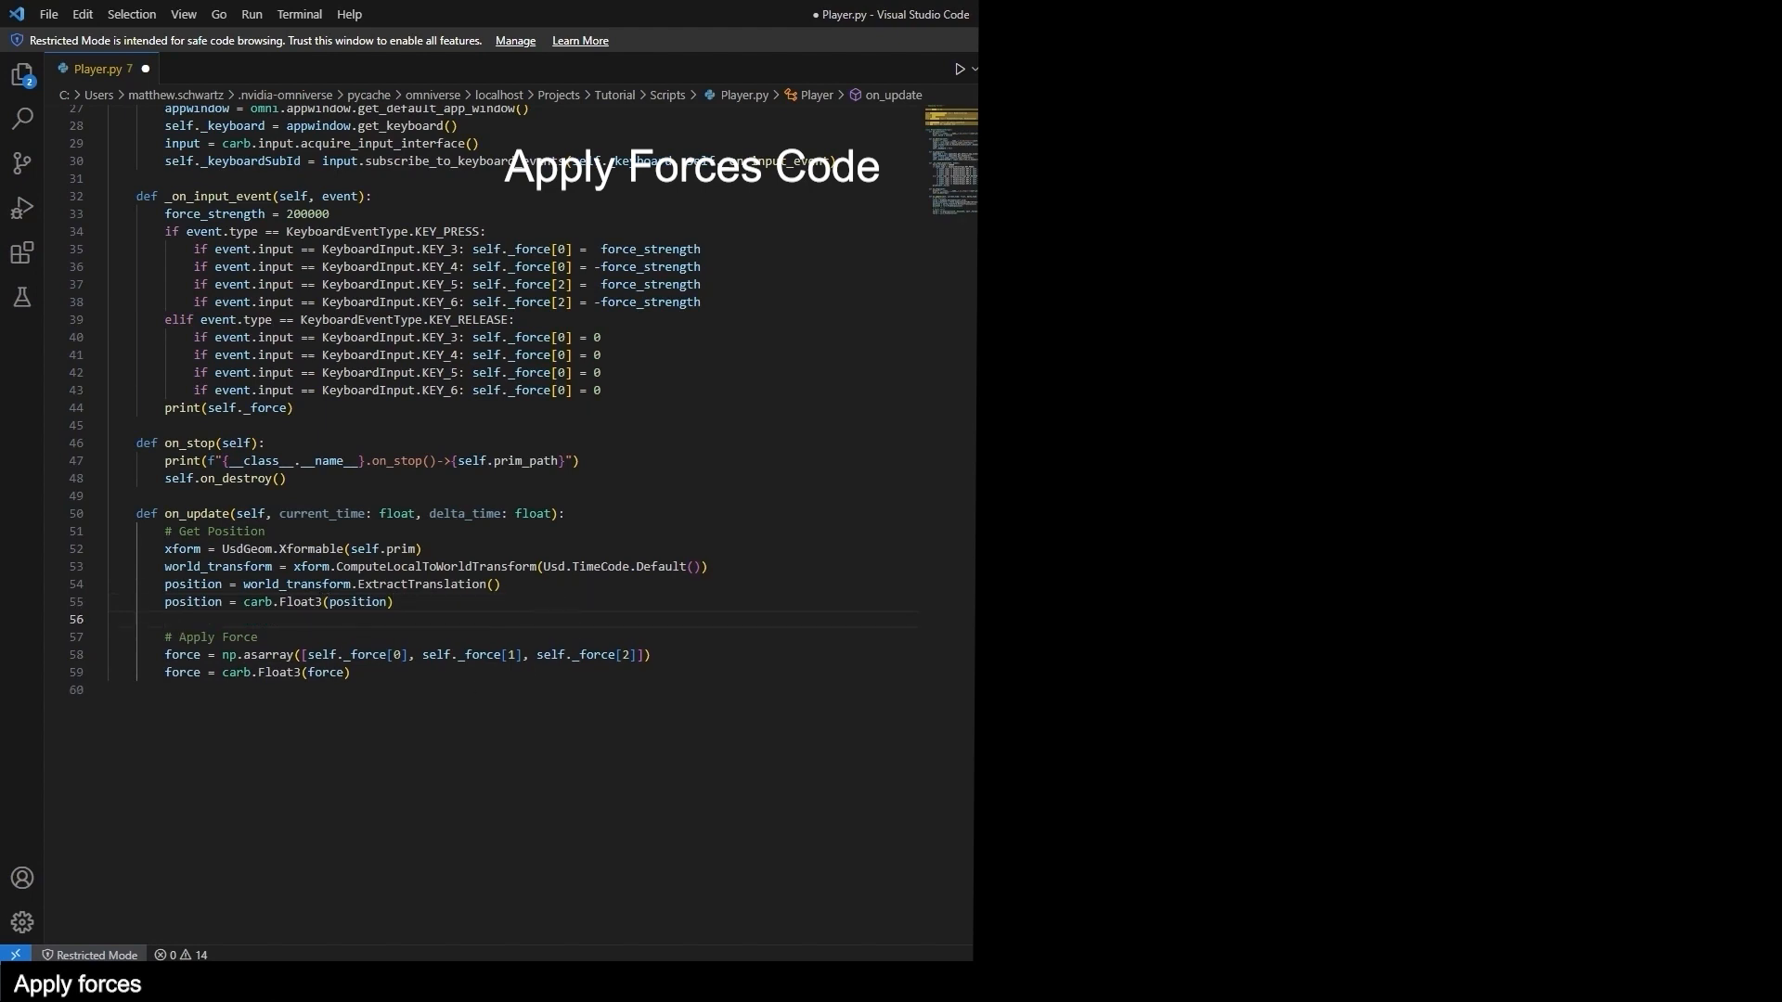
End on_update with get_physx_interface().apply_force_at_pos(str(self.prim_path), force, position) below the force conversion line.
{"action": "left_click", "coordinate": [1300, 501]}
{"action": "left_click", "coordinate": [369, 683]}
{"action": "type", "text": "get_physx_interface().apply_force_at_pos(str(self.prim_path), force, position)"}
{"action": "key", "text": "Return"}
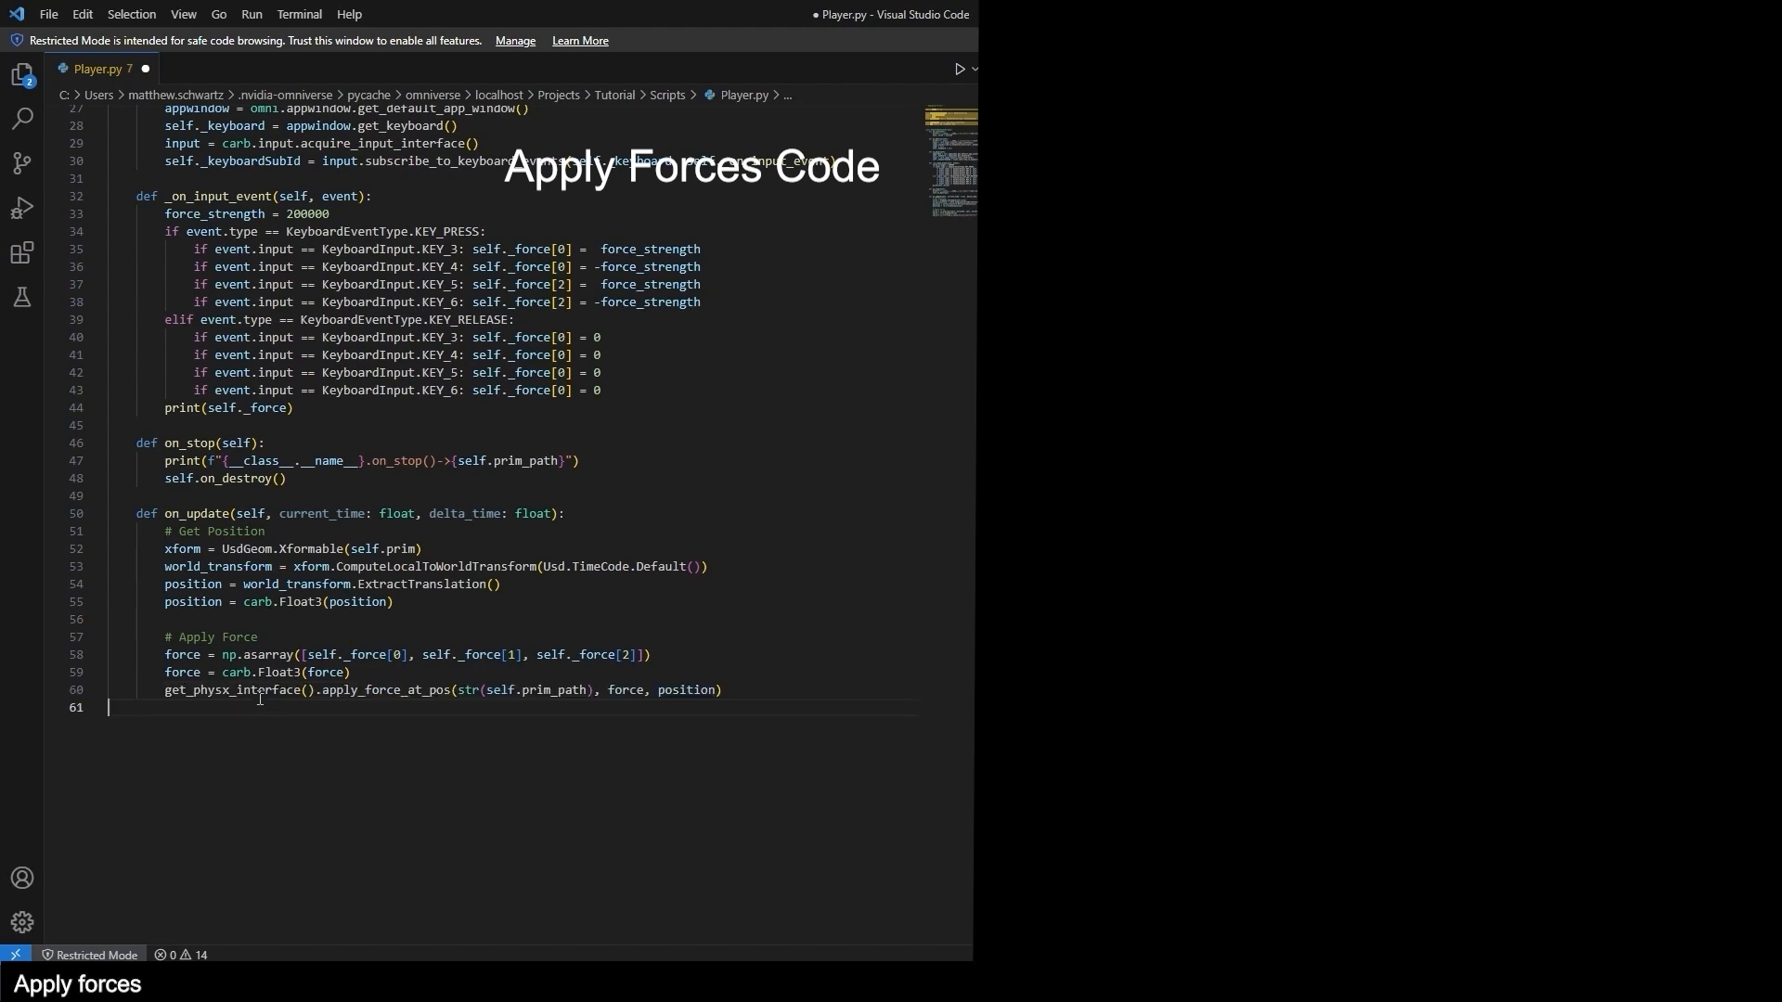
Examine the get_physx_interface call against its import, along with the apply_force_at_pos method and its arguments.
{"action": "double_click", "coordinate": [262, 692]}
{"action": "scroll", "coordinate": [298, 692], "scroll_direction": "up", "scroll_amount": 1}
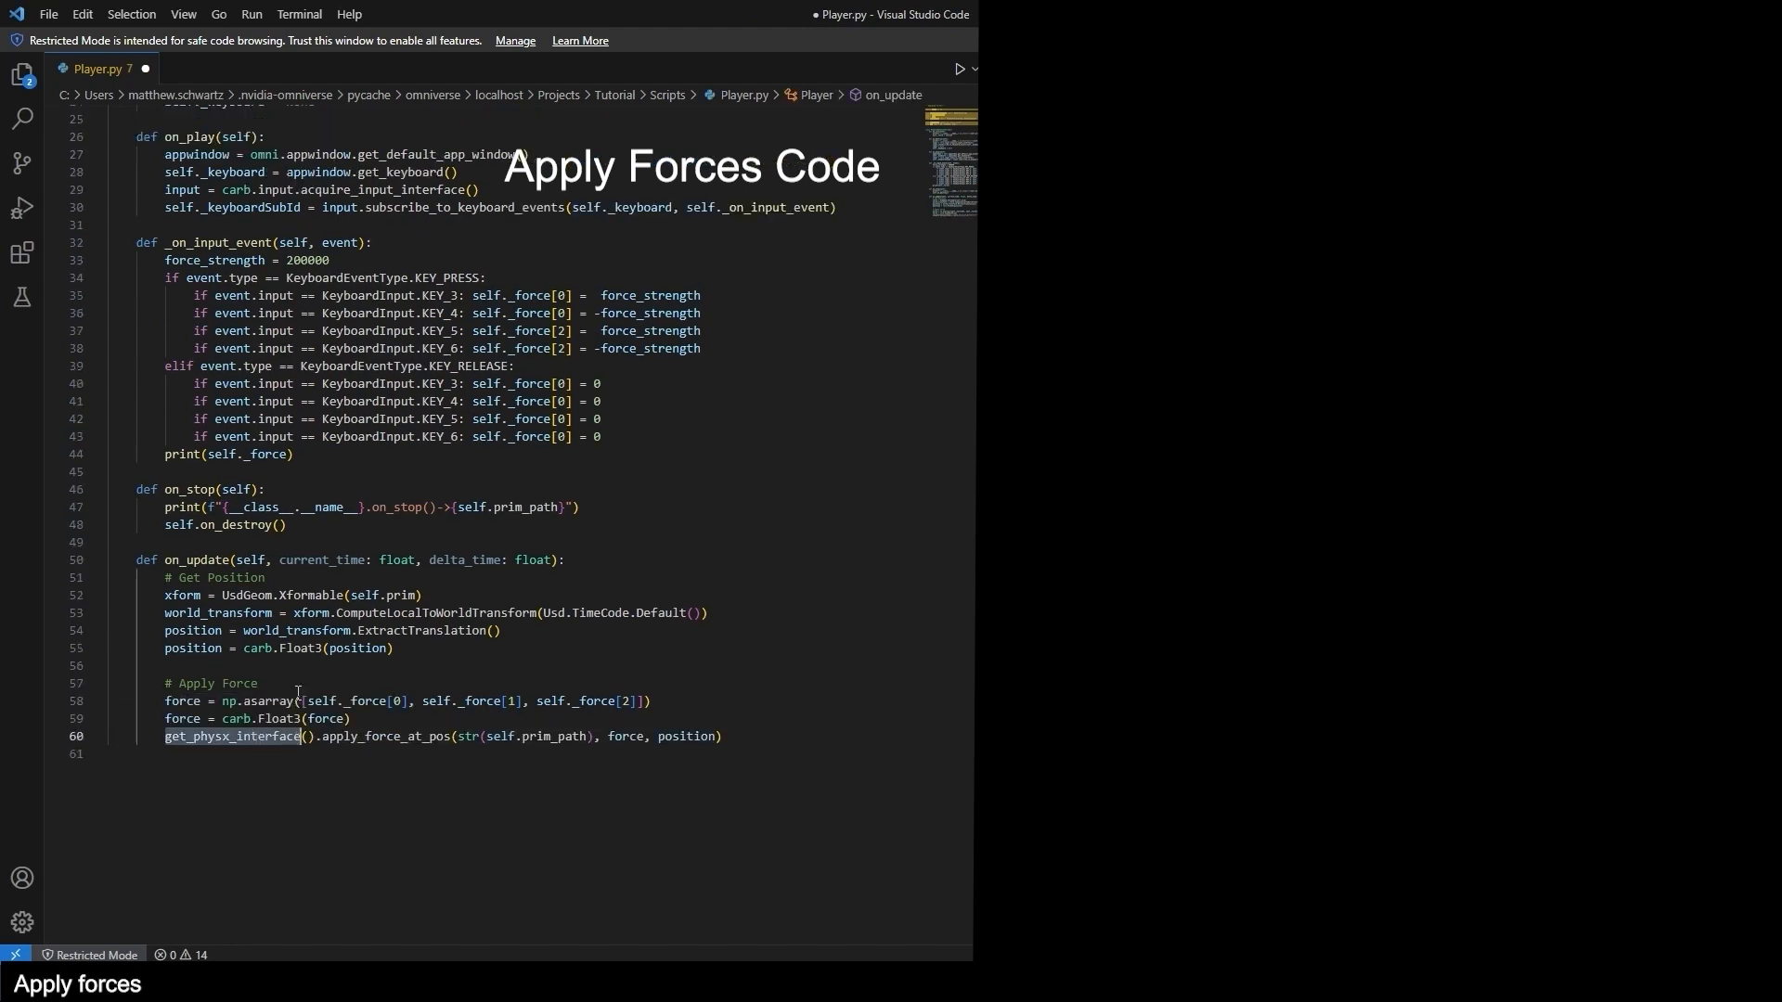
{"action": "scroll", "coordinate": [298, 691], "scroll_direction": "up", "scroll_amount": 6}
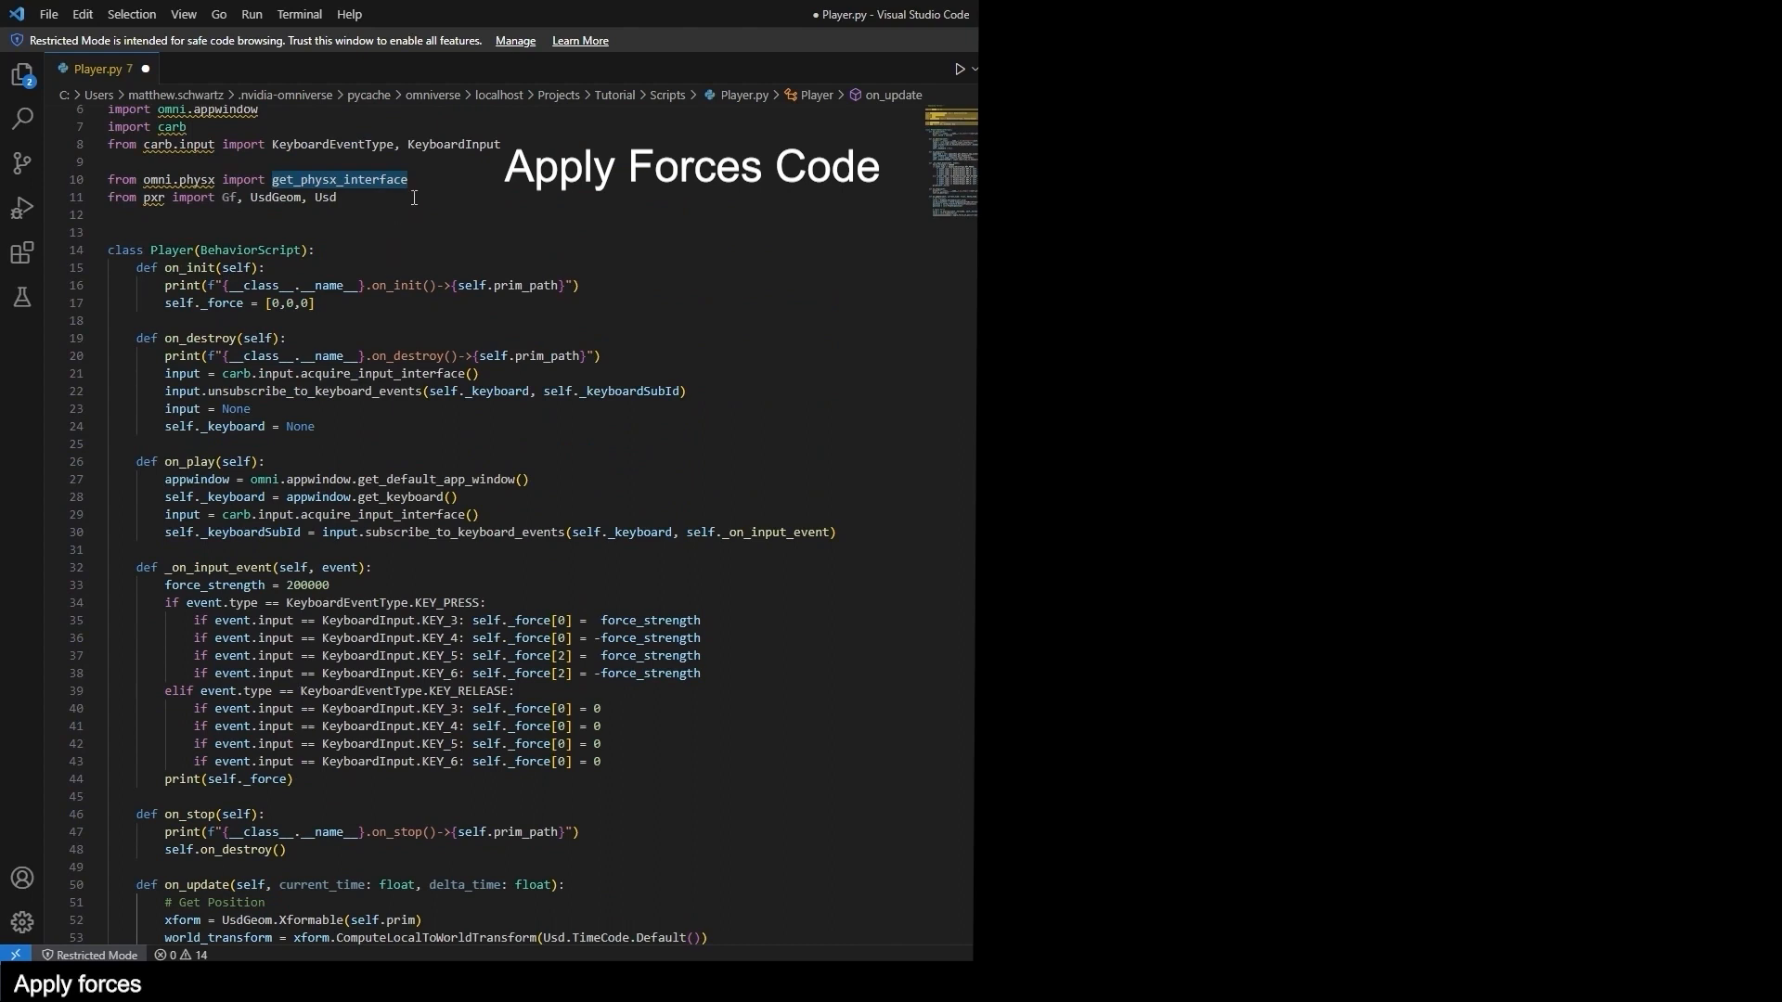
{"action": "left_click_drag", "start_coordinate": [409, 180], "coordinate": [272, 182]}
{"action": "scroll", "coordinate": [388, 849], "scroll_direction": "down", "scroll_amount": 4}
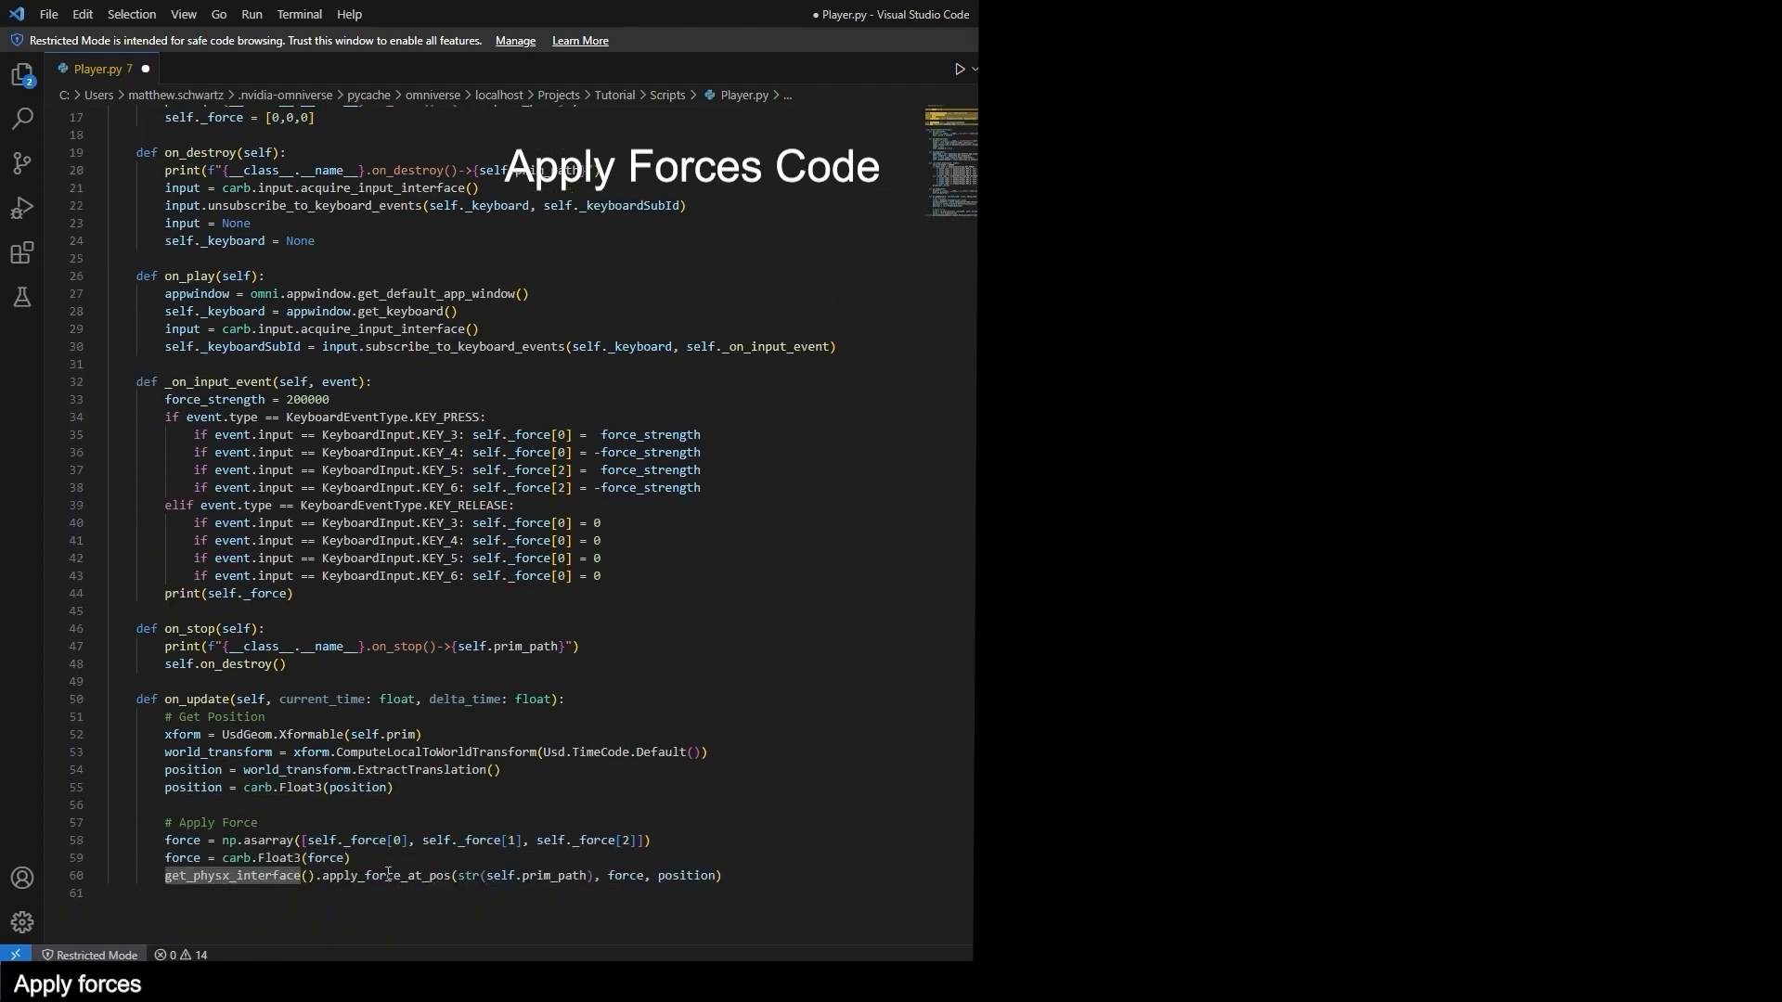
{"action": "double_click", "coordinate": [390, 874]}
{"action": "left_click", "coordinate": [468, 877]}
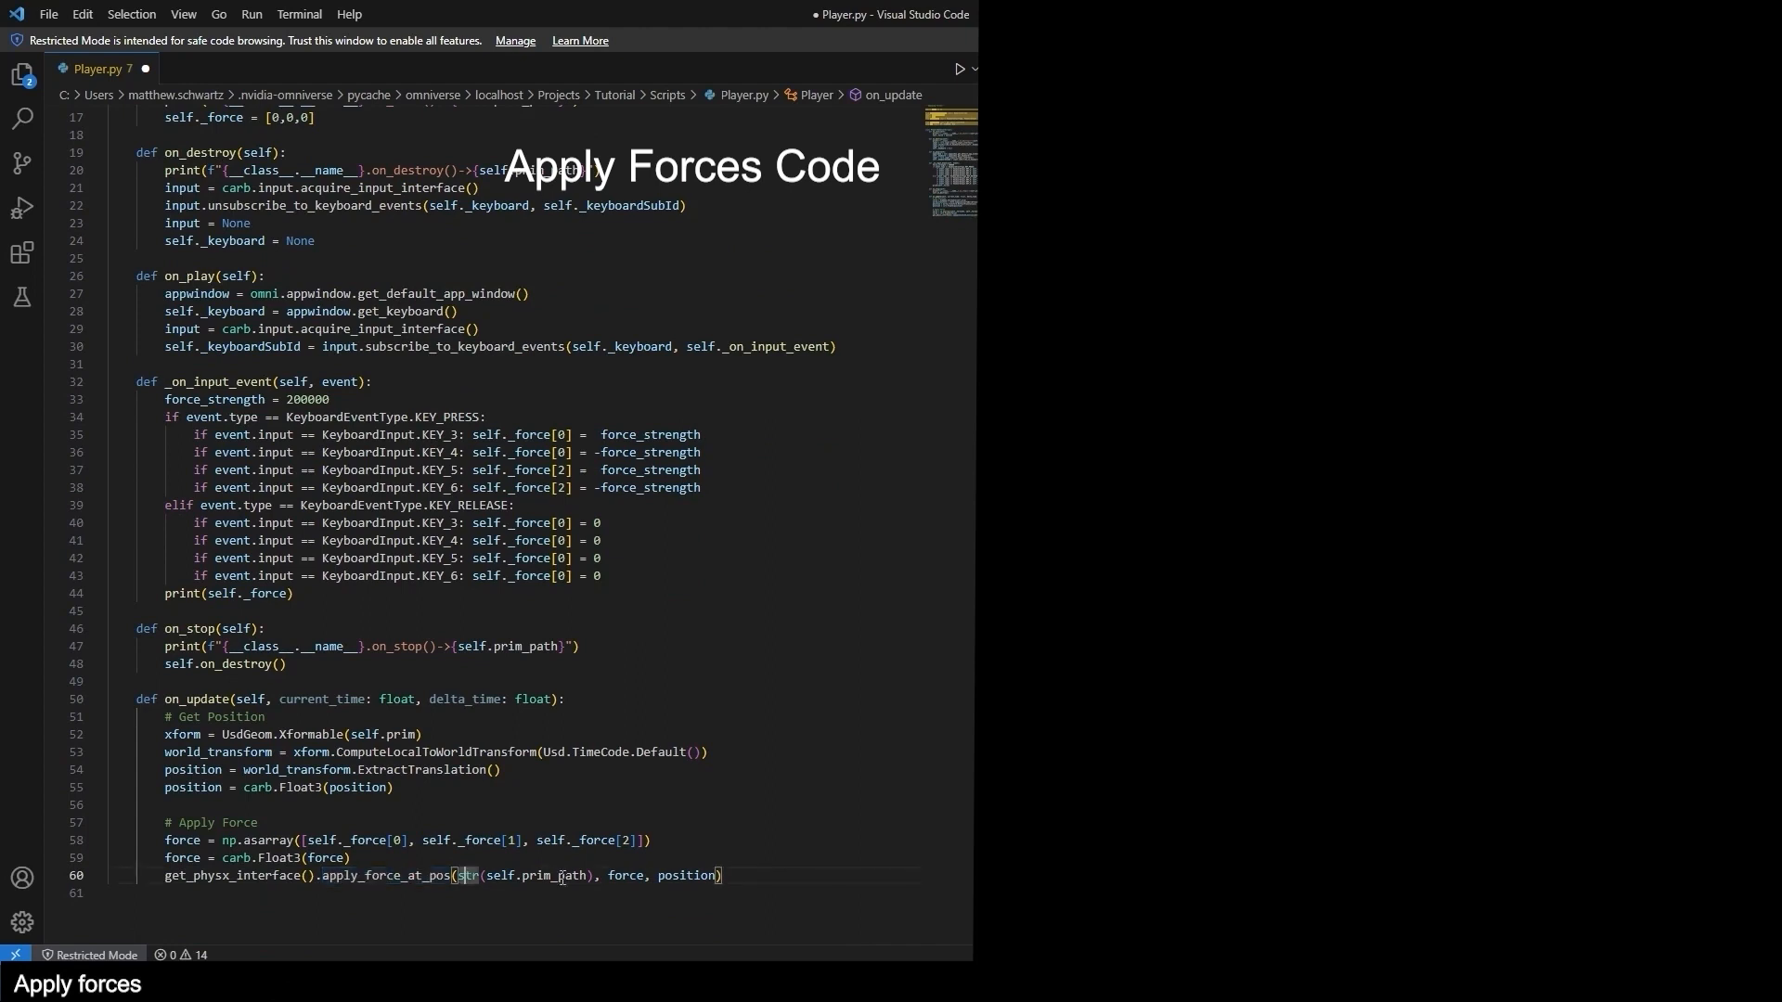
Compare the self.prim_path argument of apply_force_at_pos with its use in on_stop and the BehaviorScript base class of Player.
{"action": "double_click", "coordinate": [576, 877]}
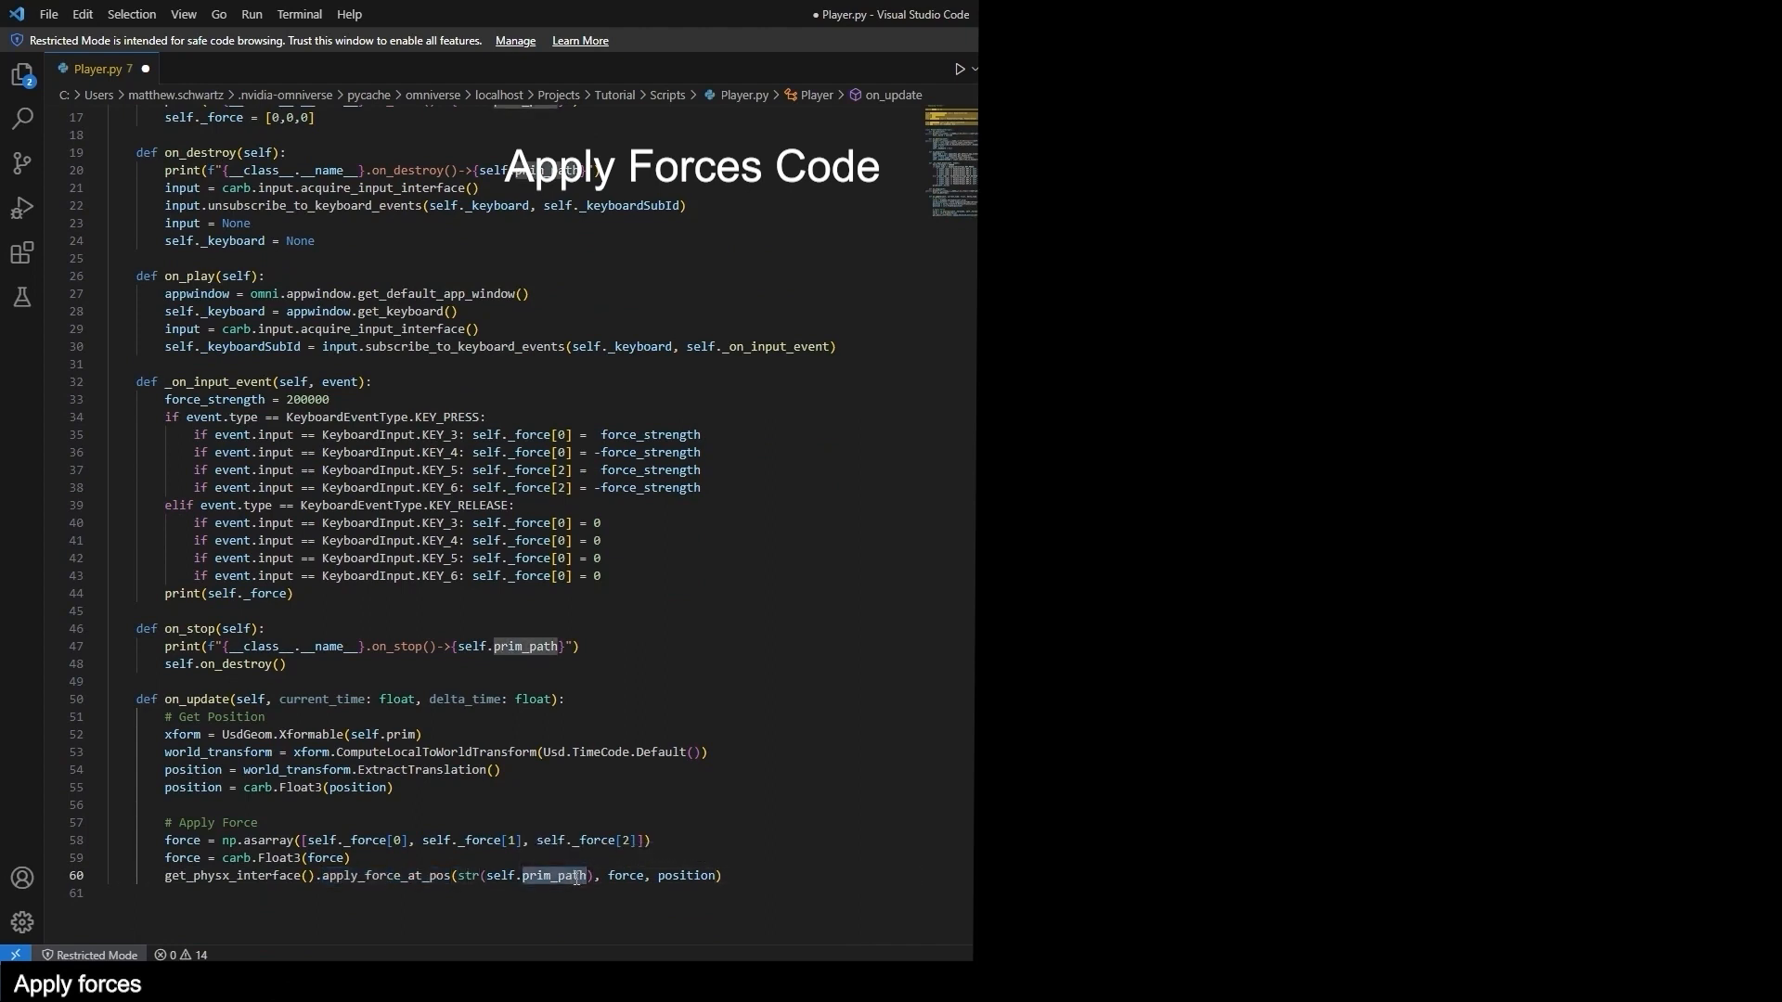
{"action": "left_click_drag", "start_coordinate": [458, 647], "coordinate": [559, 644]}
{"action": "left_click", "coordinate": [518, 882]}
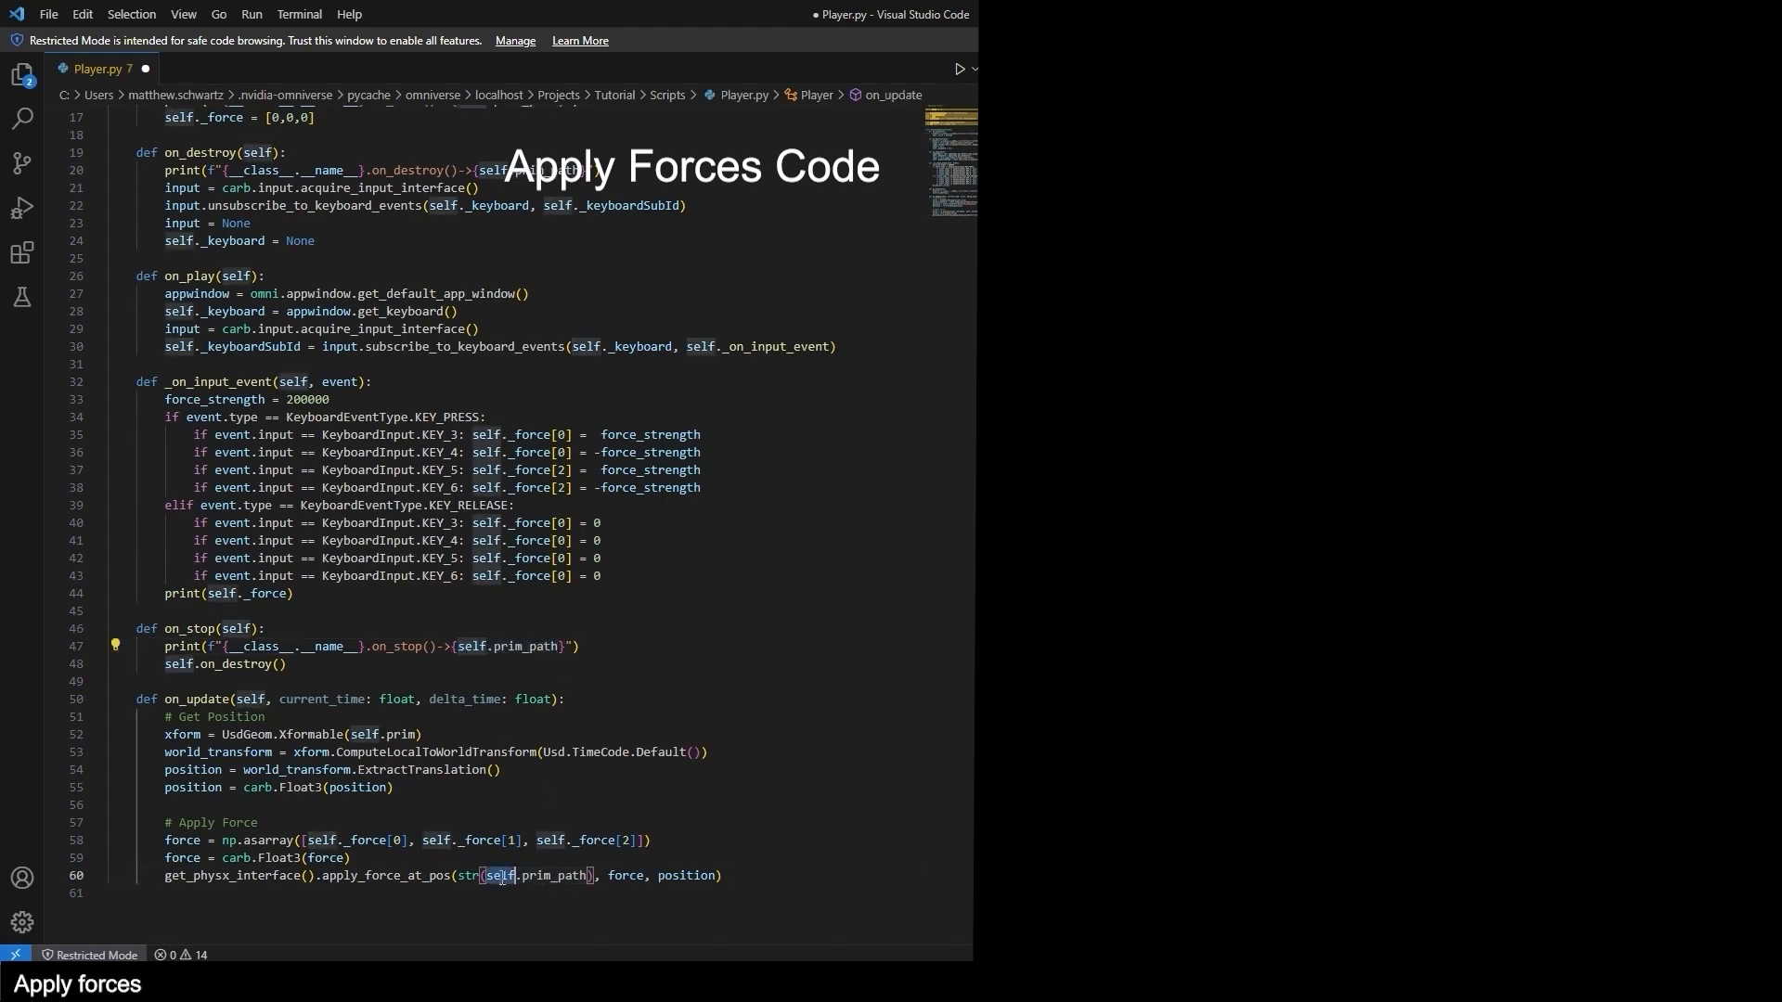
{"action": "scroll", "coordinate": [492, 551], "scroll_direction": "up", "scroll_amount": 5}
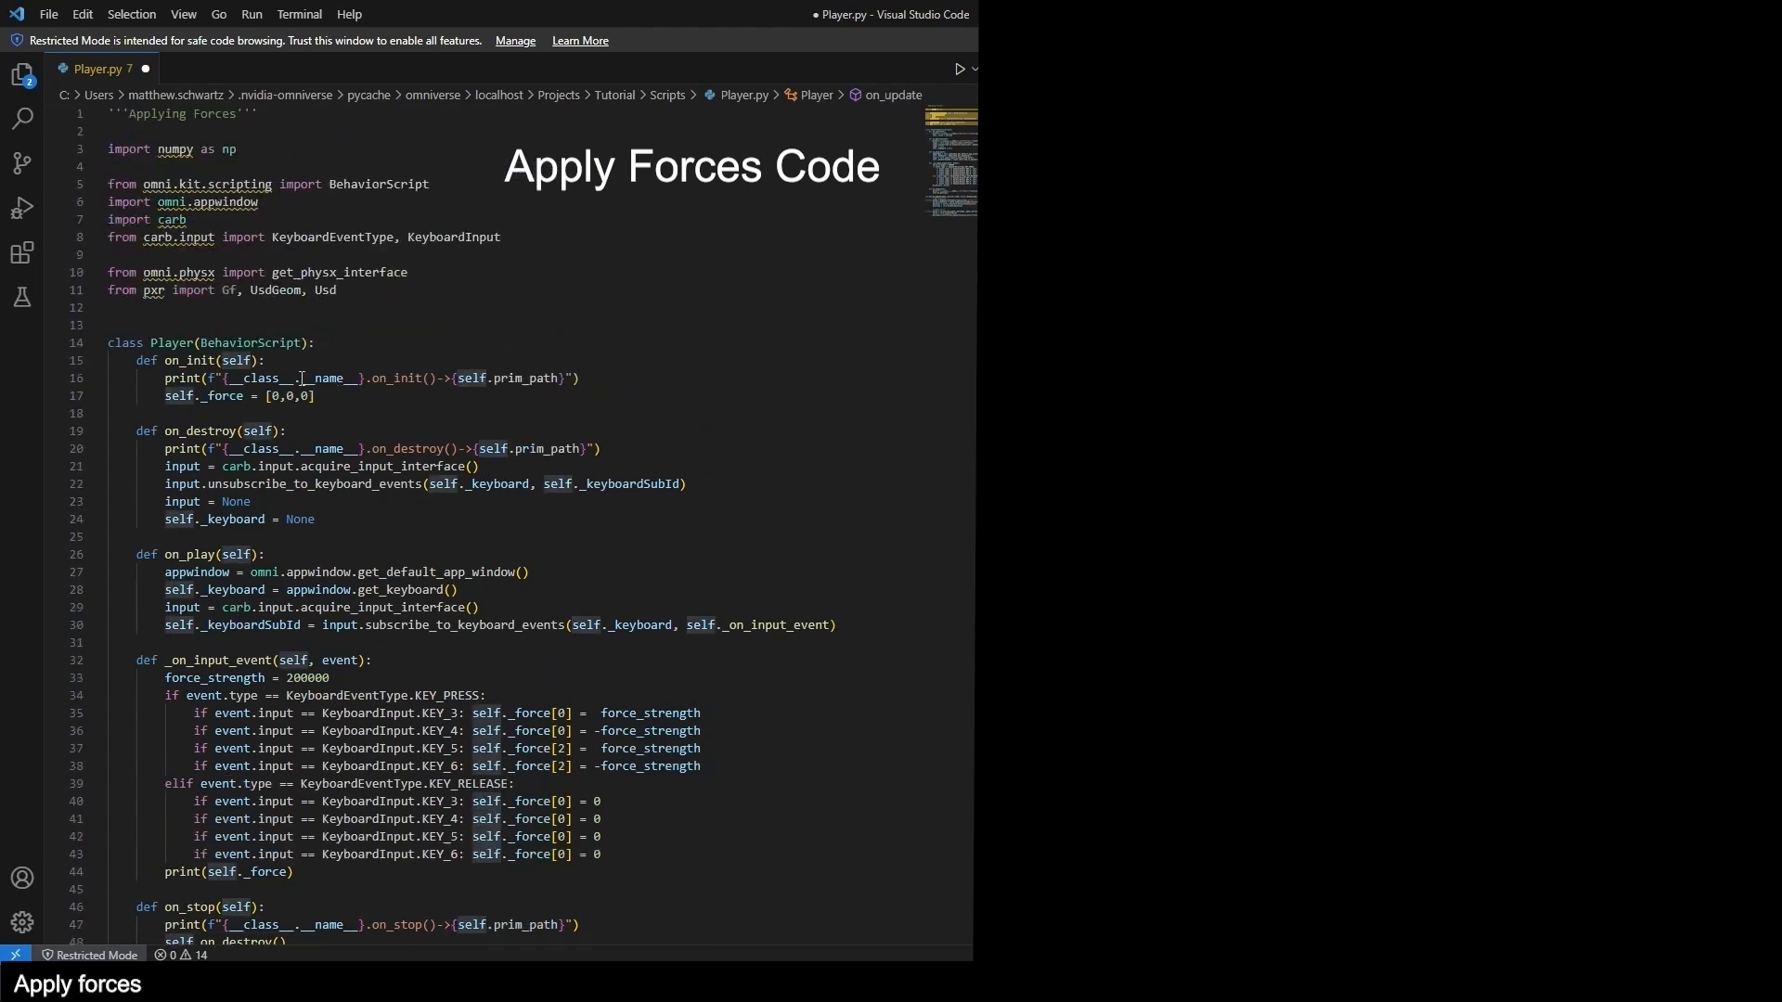
{"action": "left_click_drag", "start_coordinate": [200, 342], "coordinate": [316, 342]}
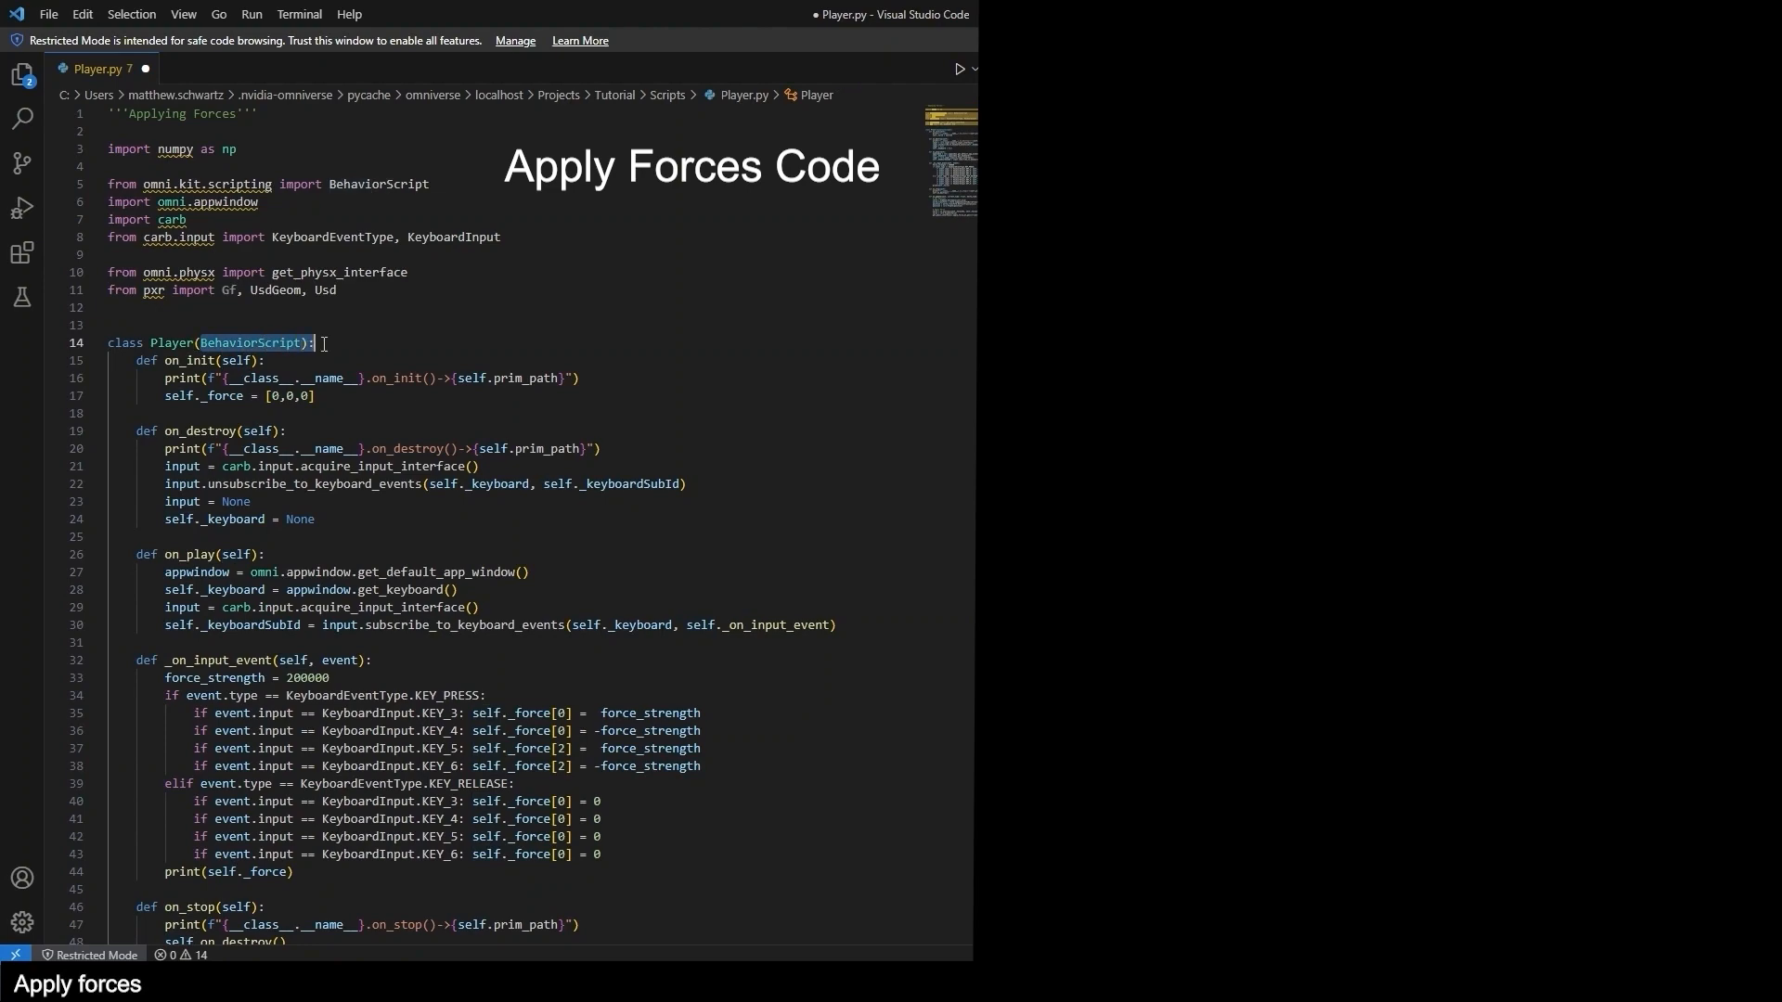
{"action": "scroll", "coordinate": [702, 547], "scroll_direction": "down", "scroll_amount": 3}
{"action": "scroll", "coordinate": [569, 889], "scroll_direction": "down", "scroll_amount": 2}
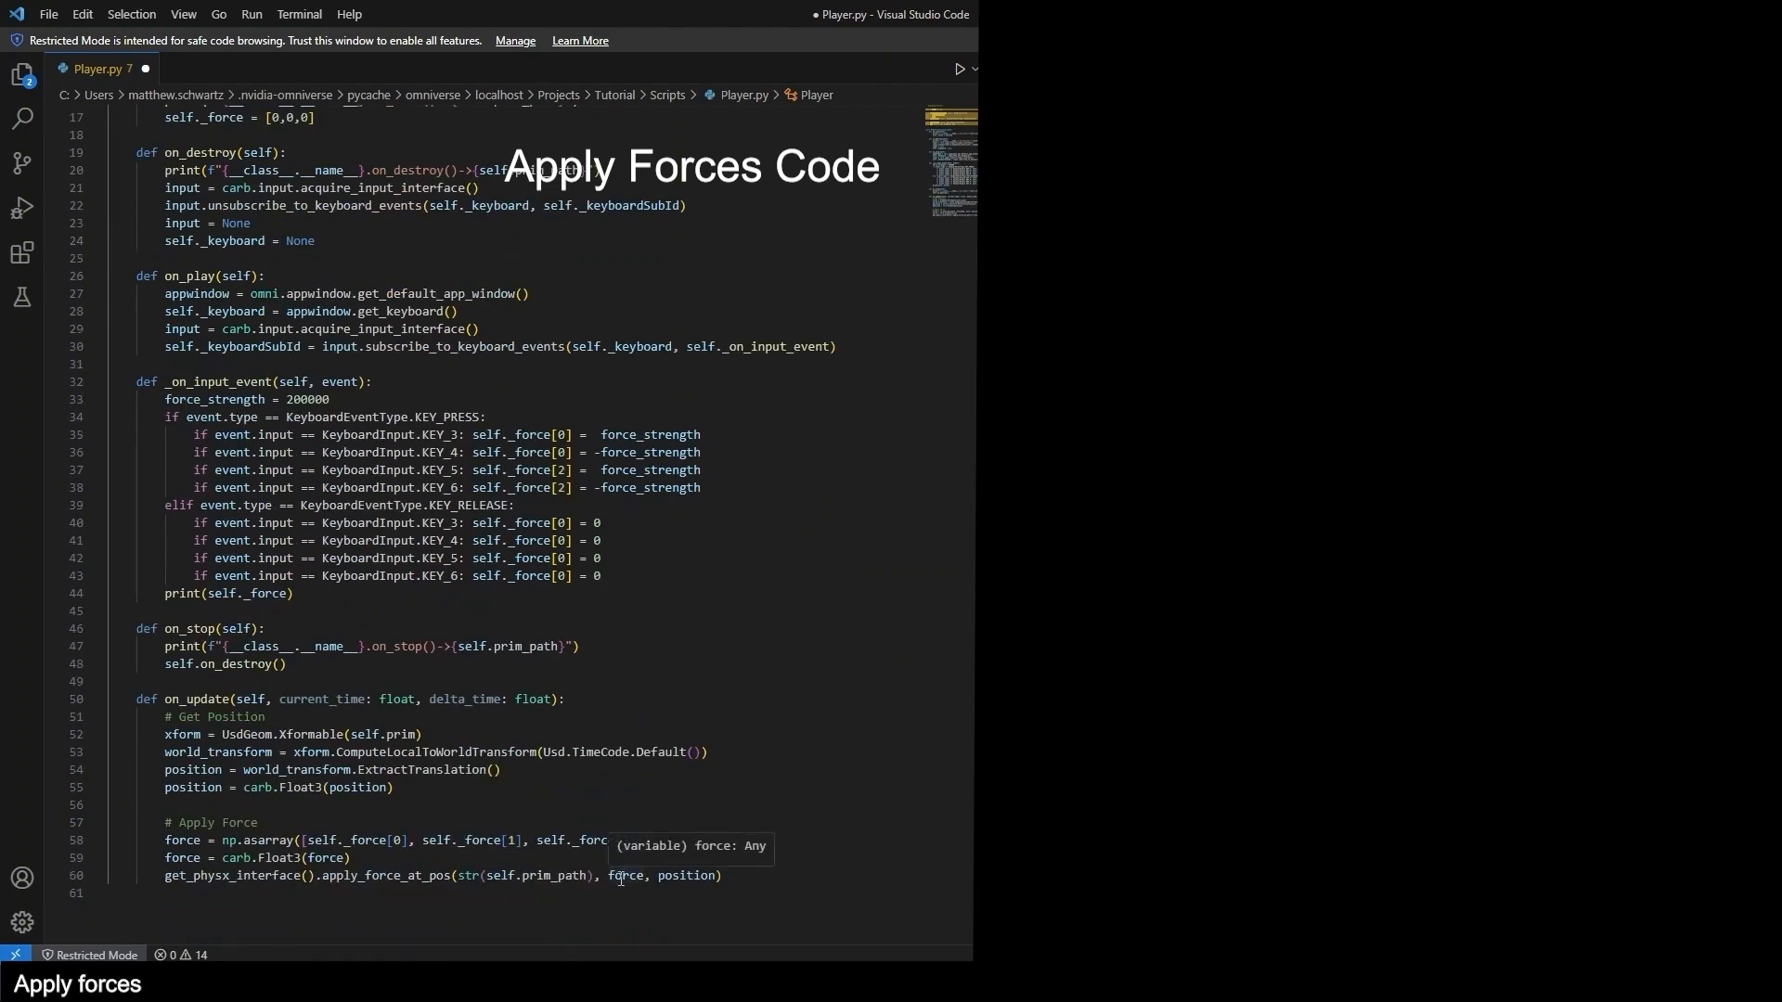
Check the force and position arguments against their carb.Float3 conversions, and save Player.py.
{"action": "left_click", "coordinate": [610, 877]}
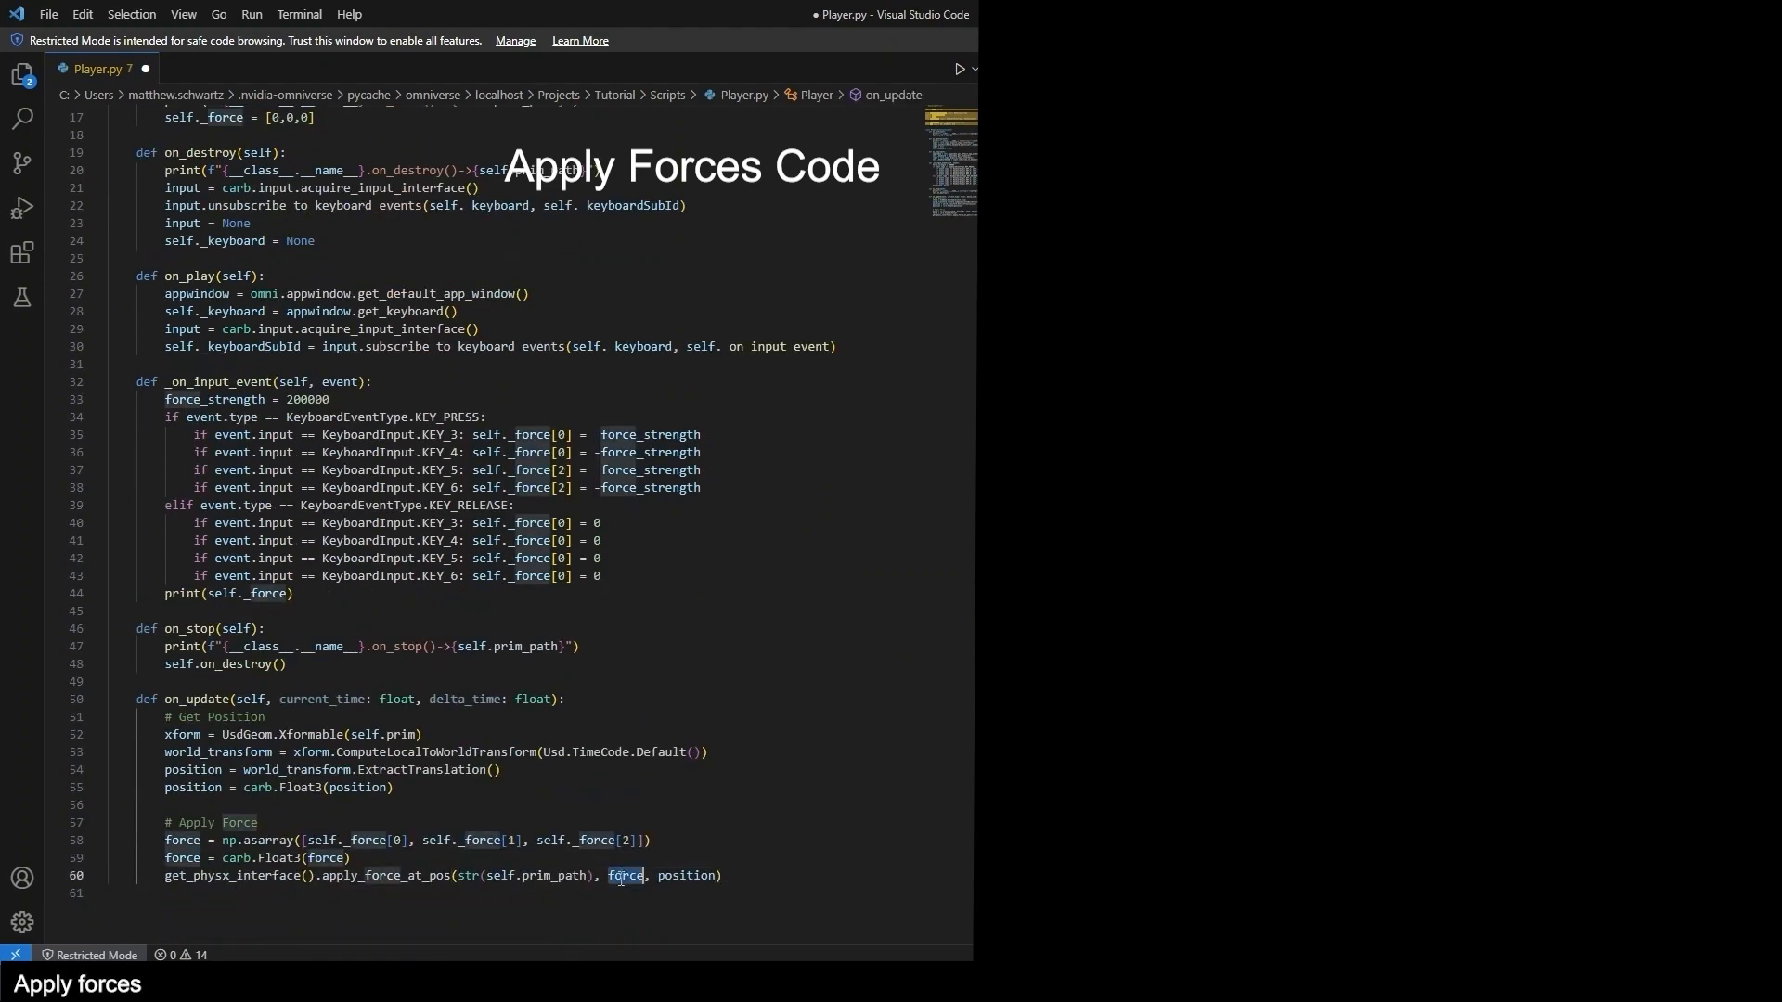
{"action": "left_click", "coordinate": [248, 860]}
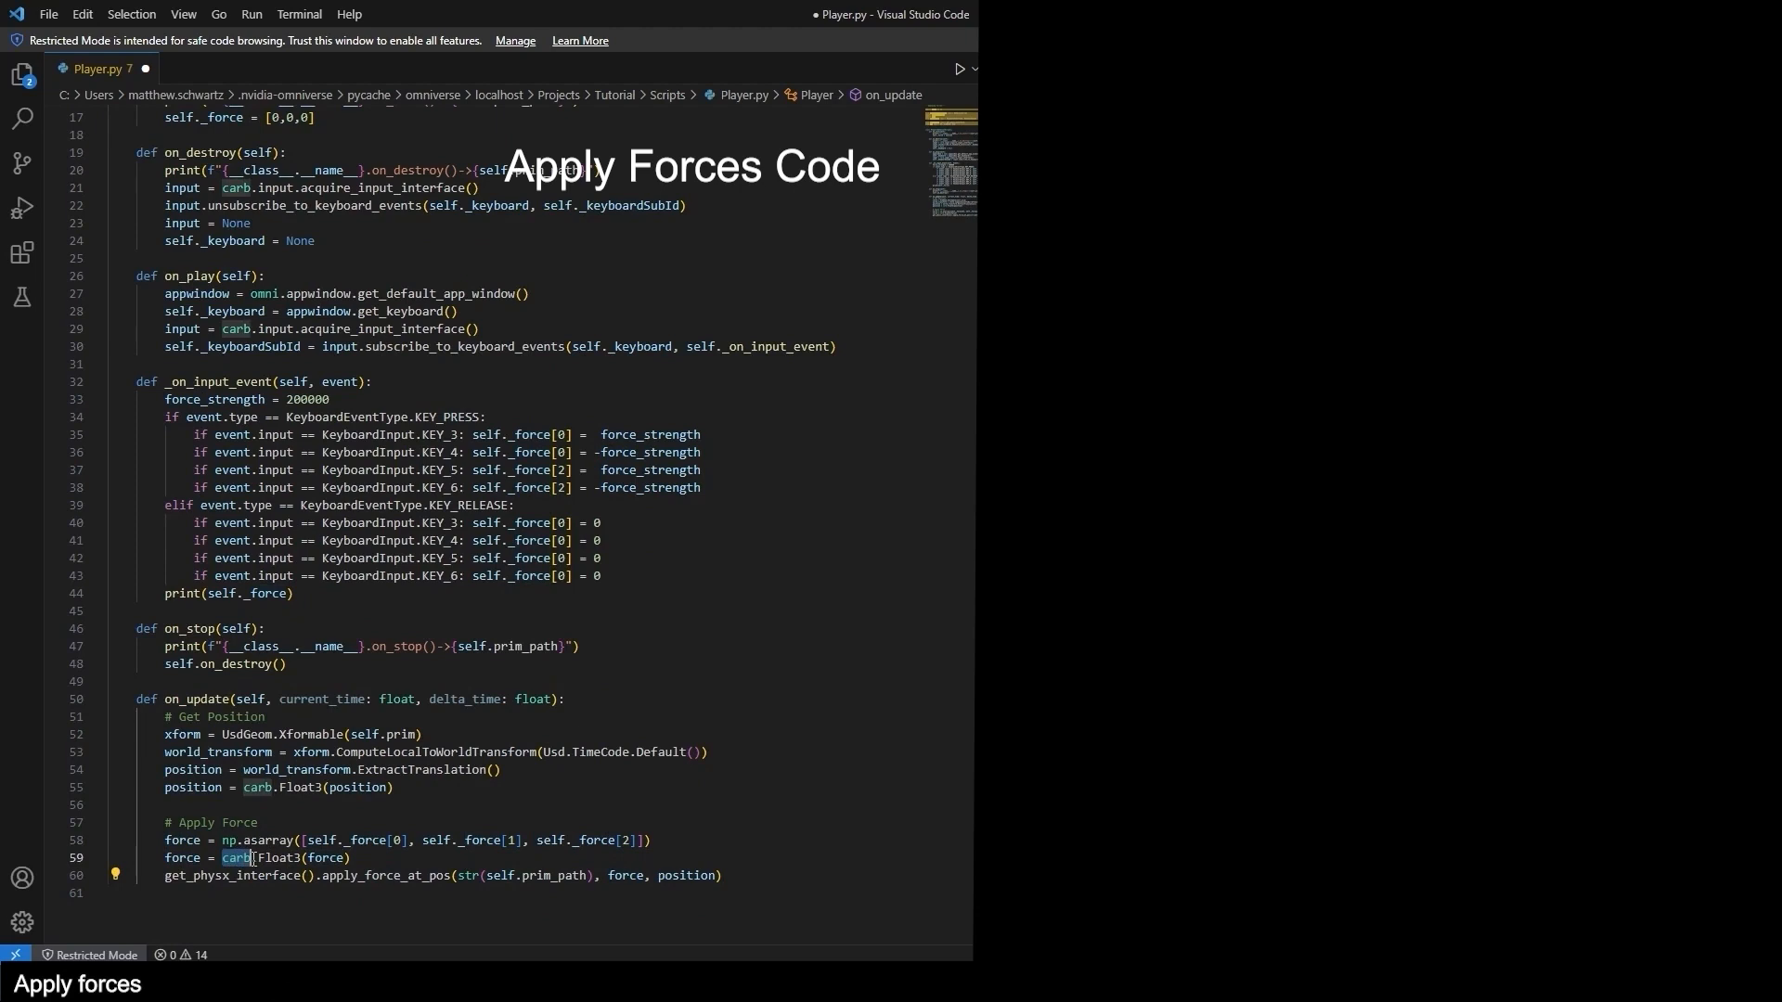
{"action": "left_click", "coordinate": [667, 877]}
{"action": "left_click_drag", "start_coordinate": [243, 788], "coordinate": [325, 792]}
{"action": "left_click", "coordinate": [756, 901]}
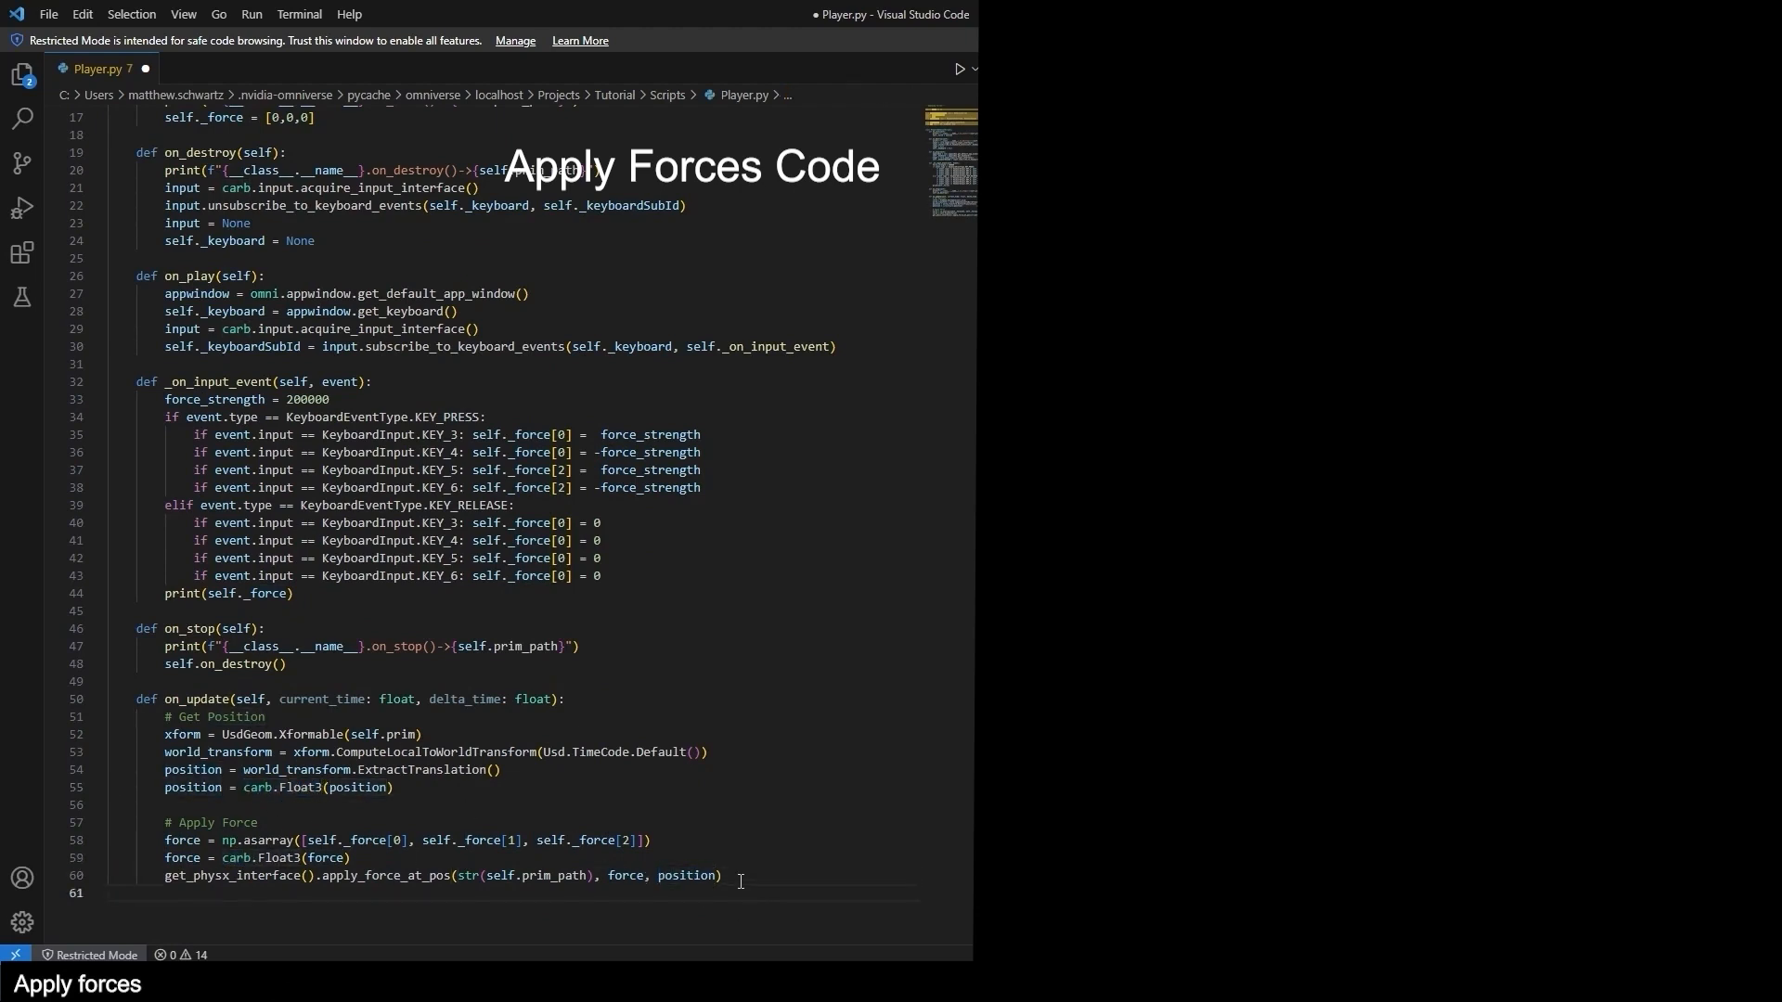
{"action": "key", "text": "ctrl+s"}
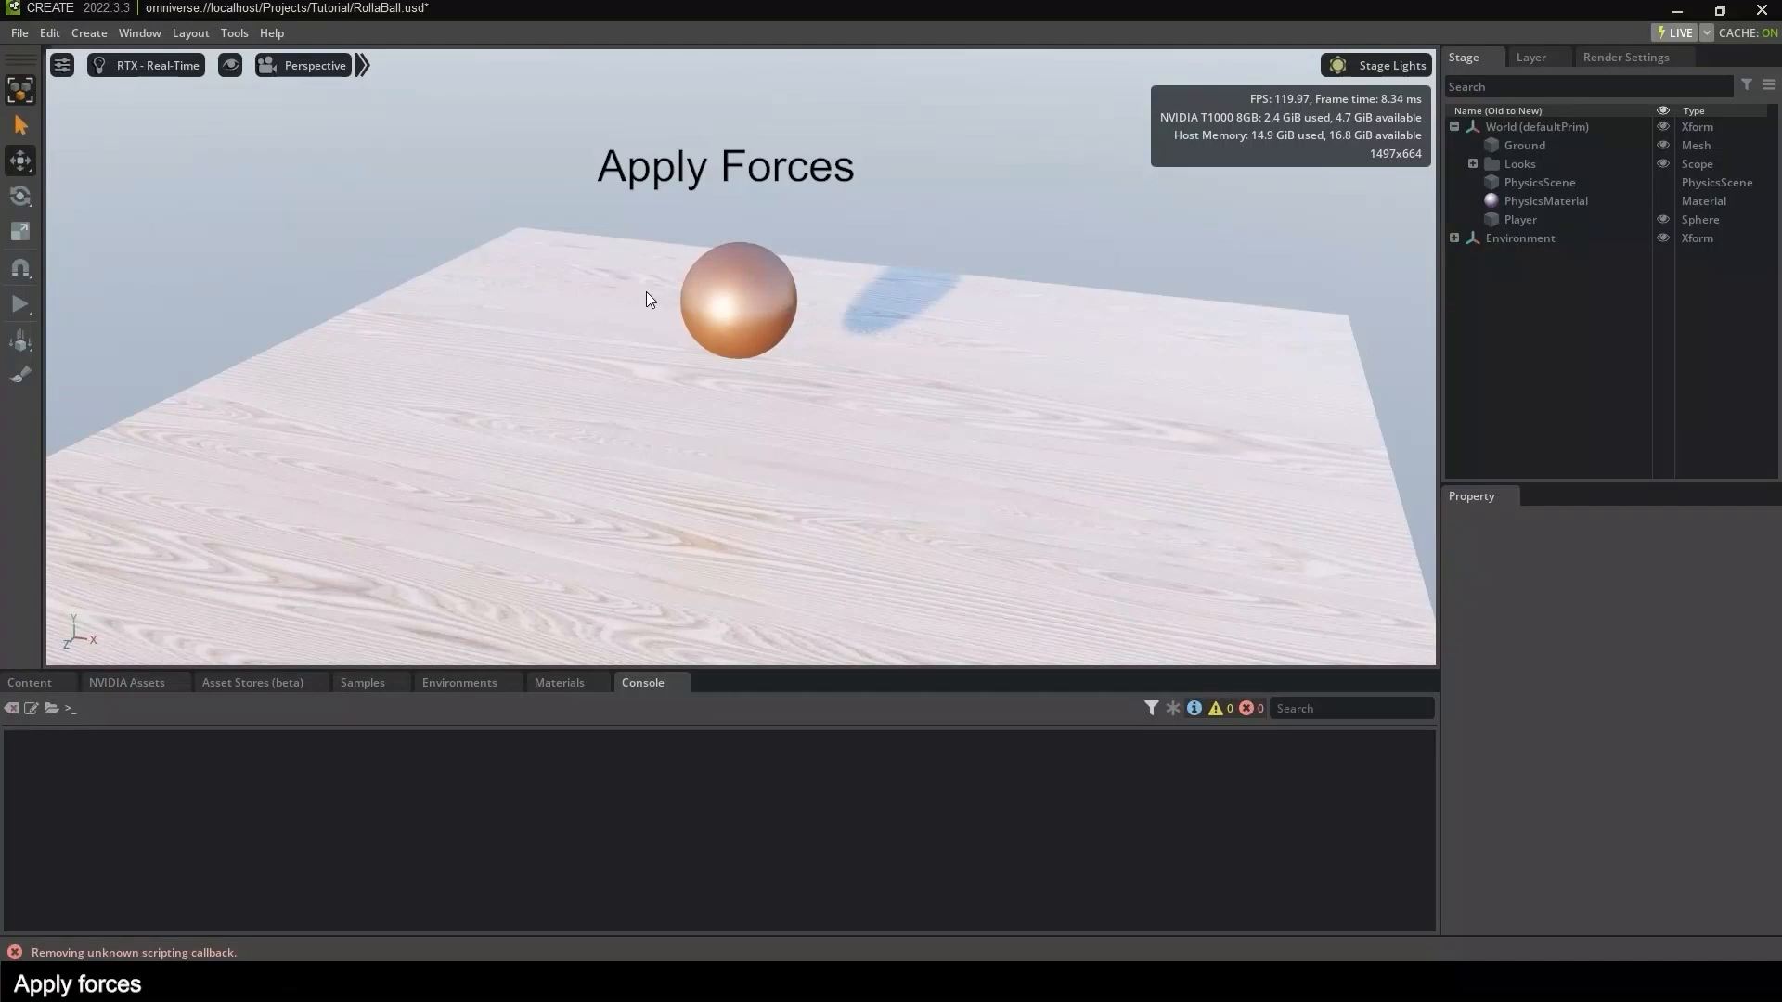
Switch to Omniverse Create, play the RollaBall simulation and push the ball both ways along the X and Z axes with the keyboard controls.
{"action": "left_click", "coordinate": [31, 304]}
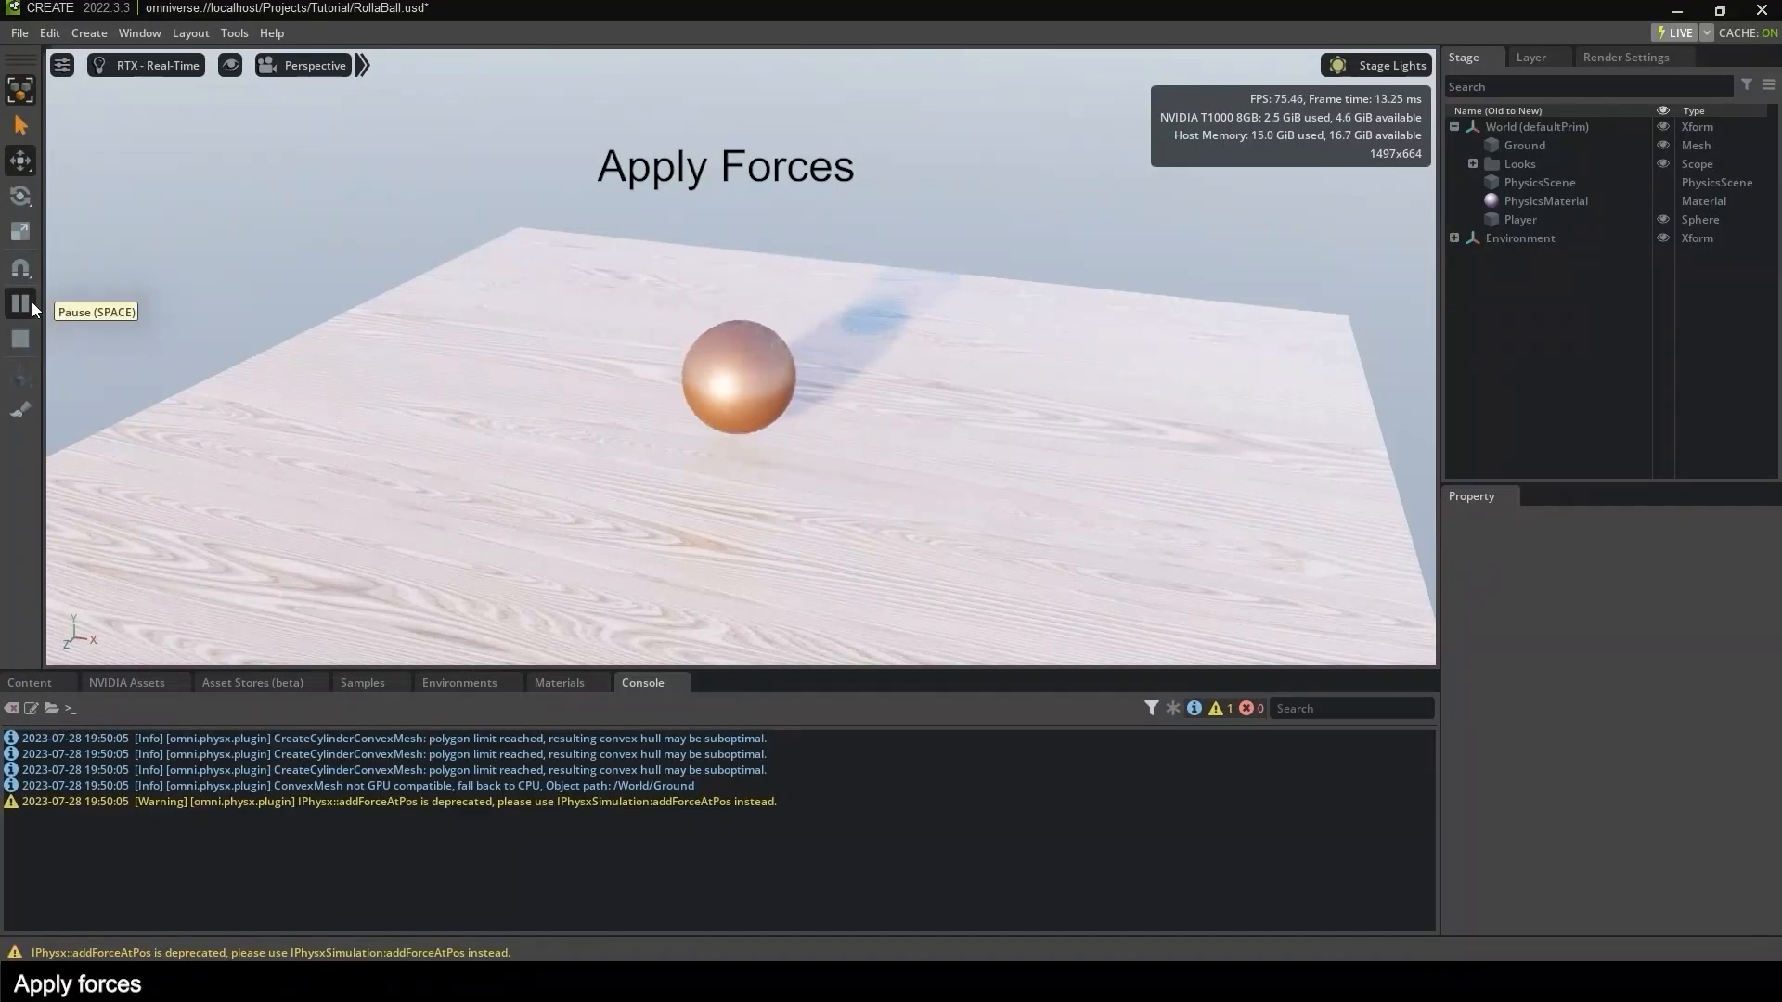
{"action": "key", "text": "d"}
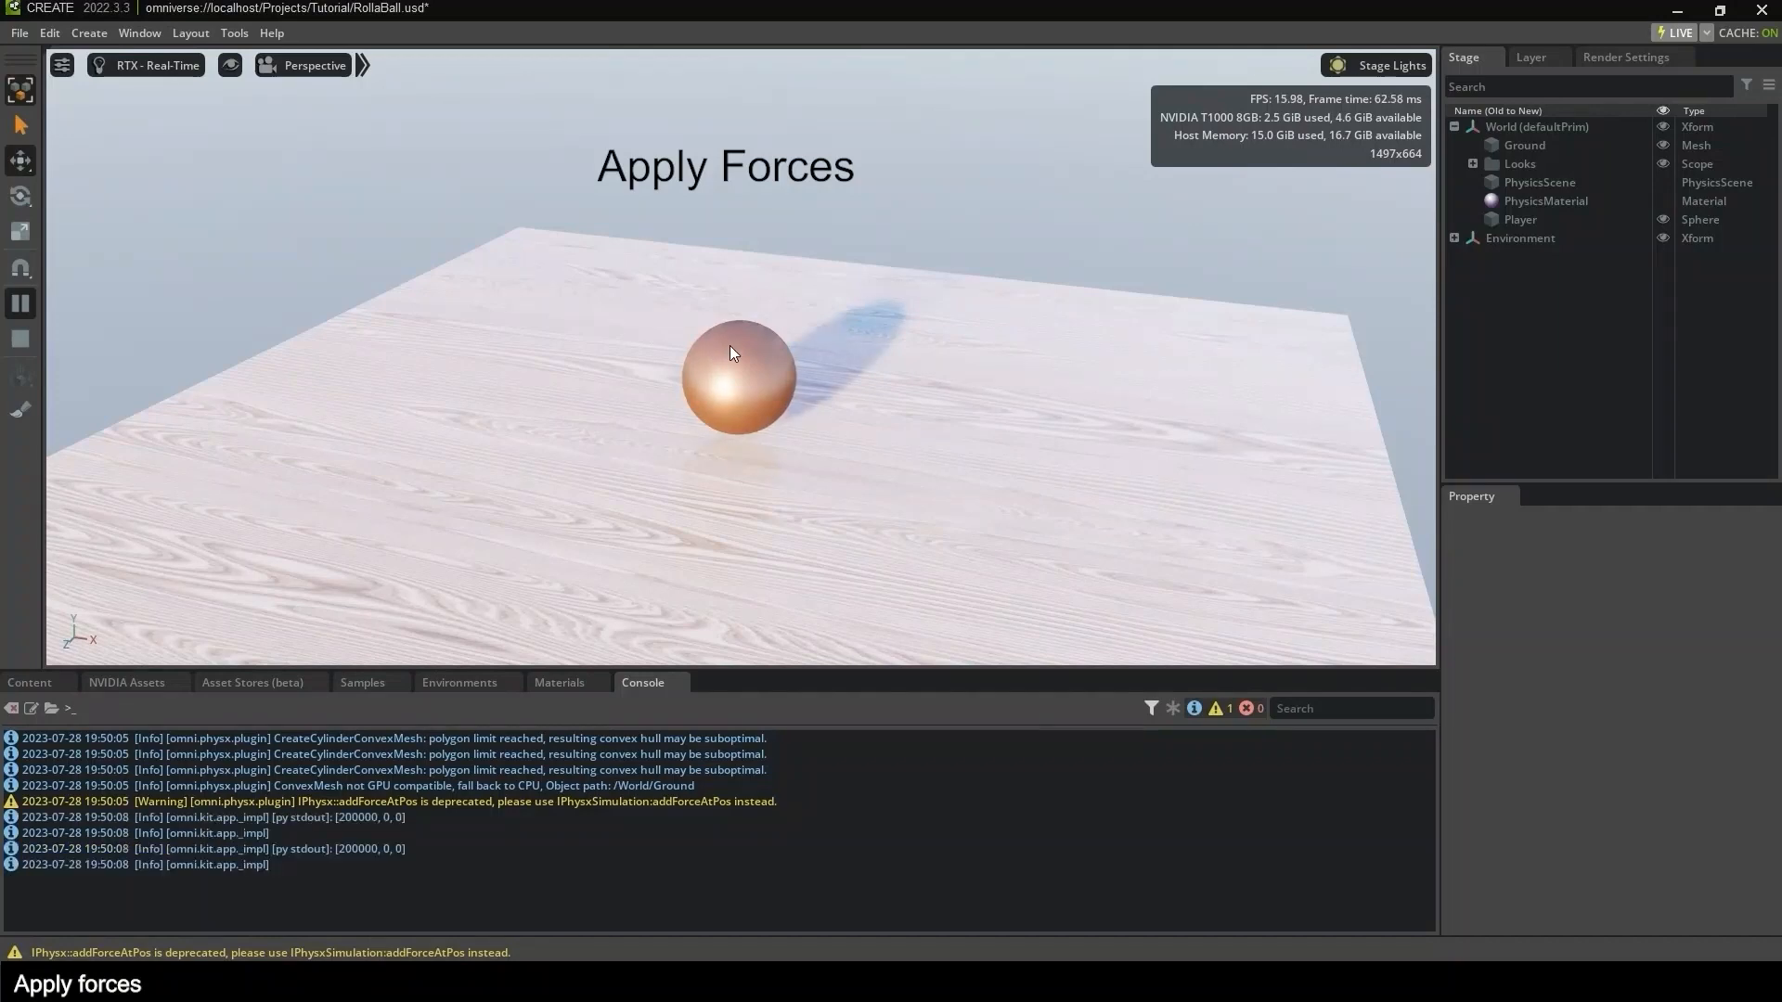
{"action": "key", "text": "d"}
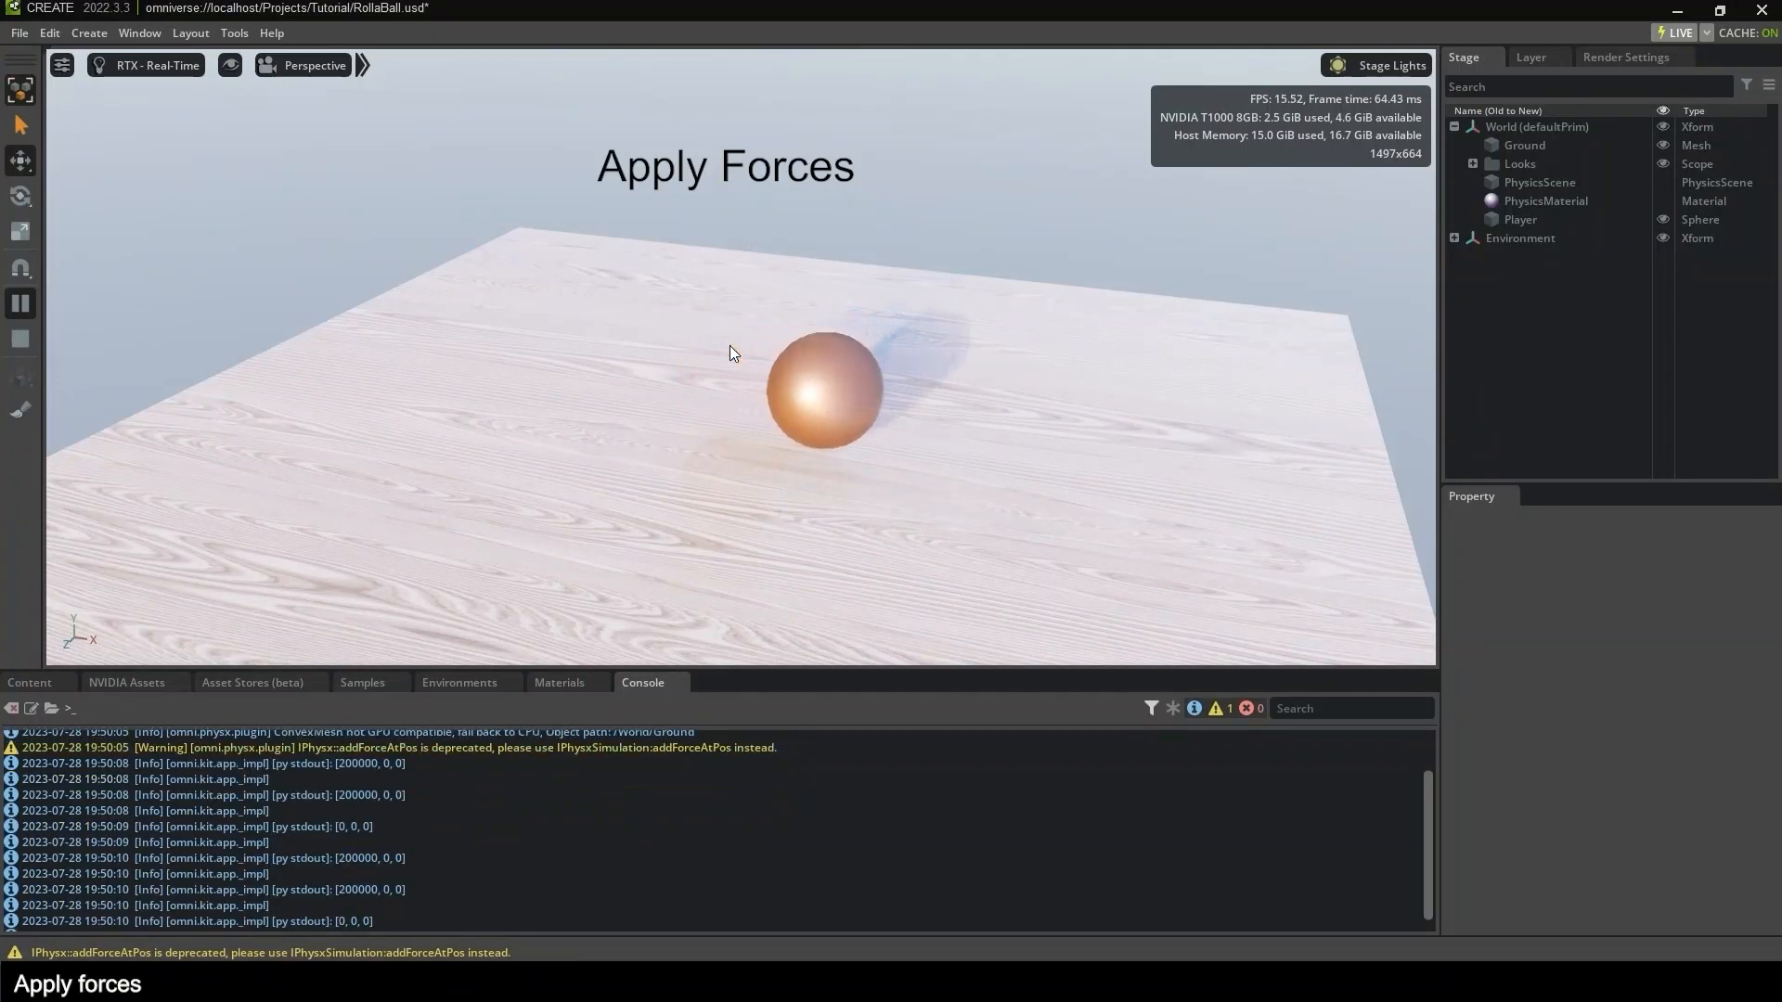
{"action": "key", "text": "a"}
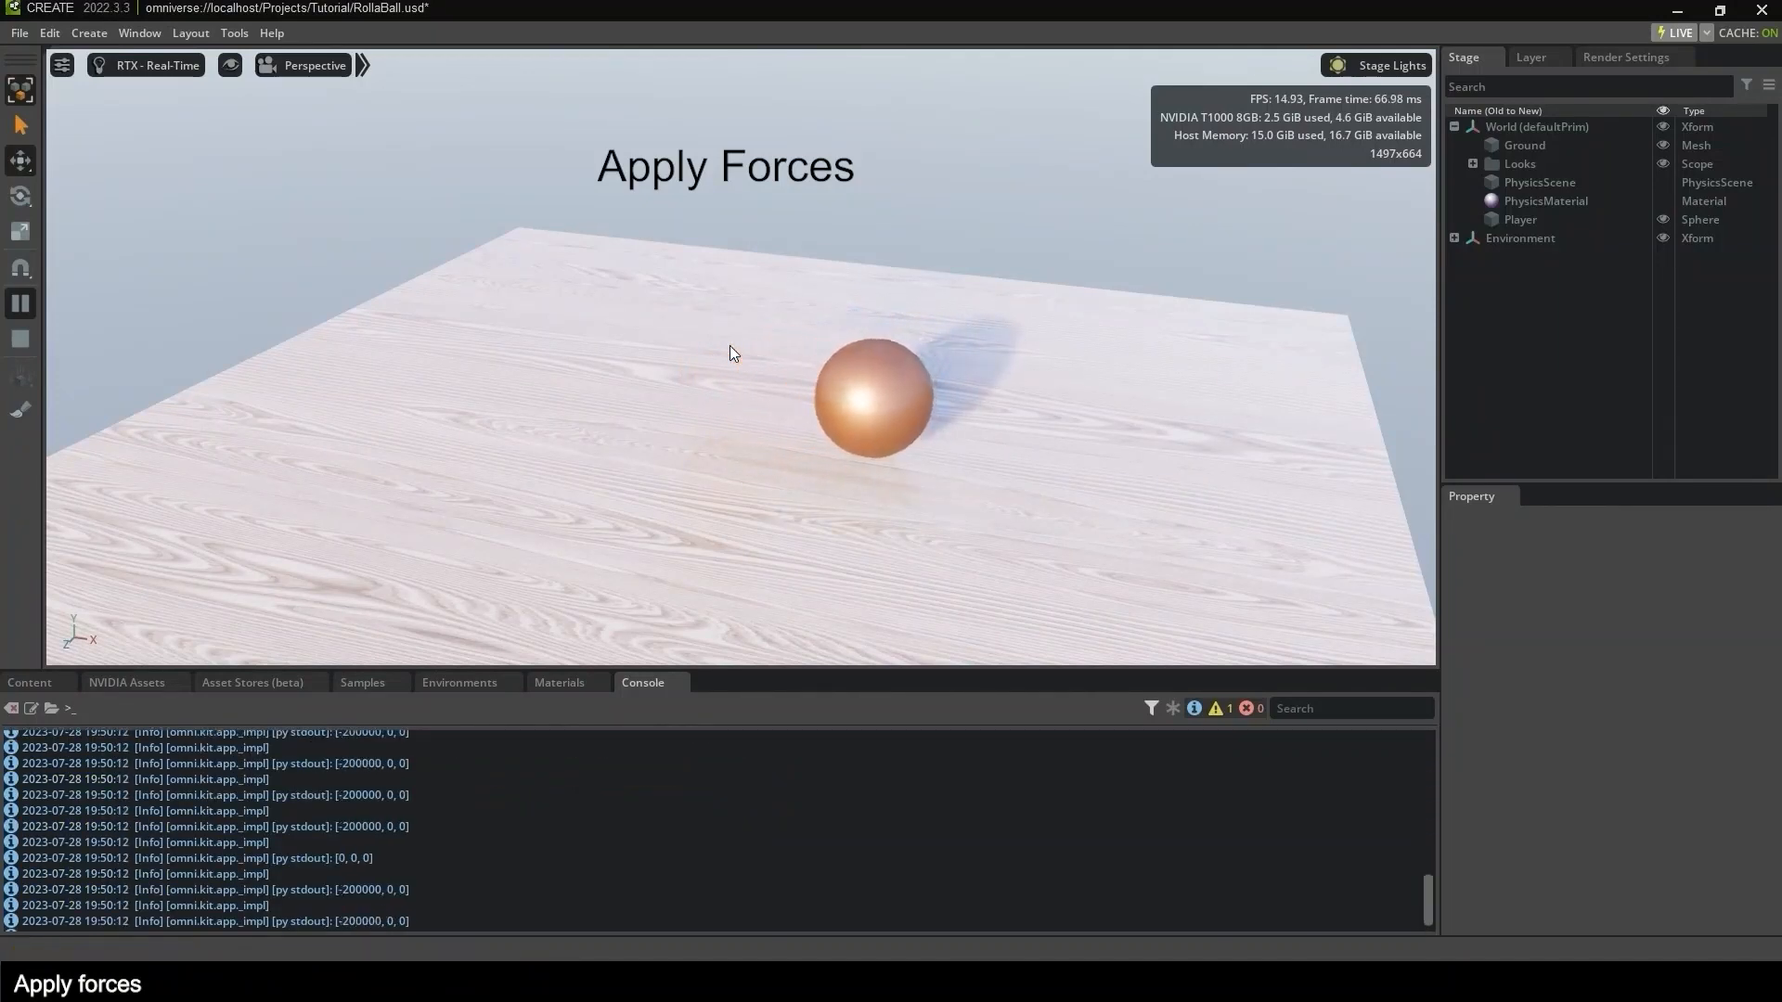
{"action": "key", "text": "a"}
{"action": "key", "text": "s"}
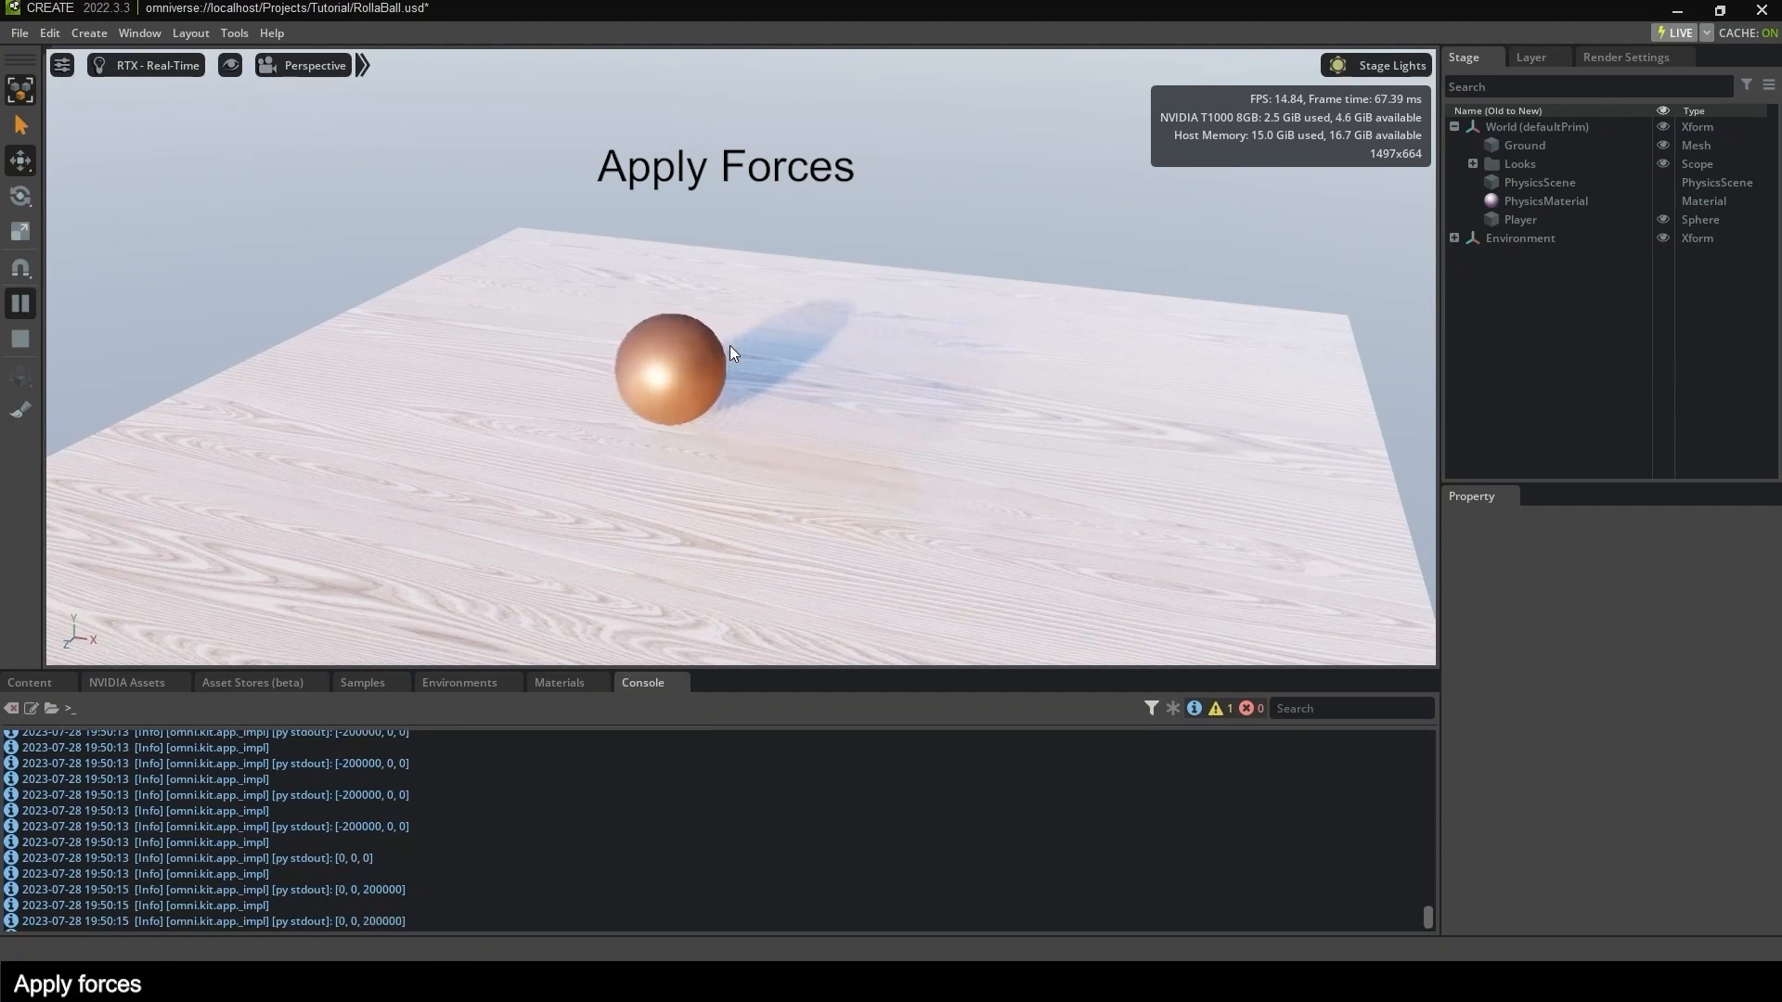
{"action": "key", "text": "w"}
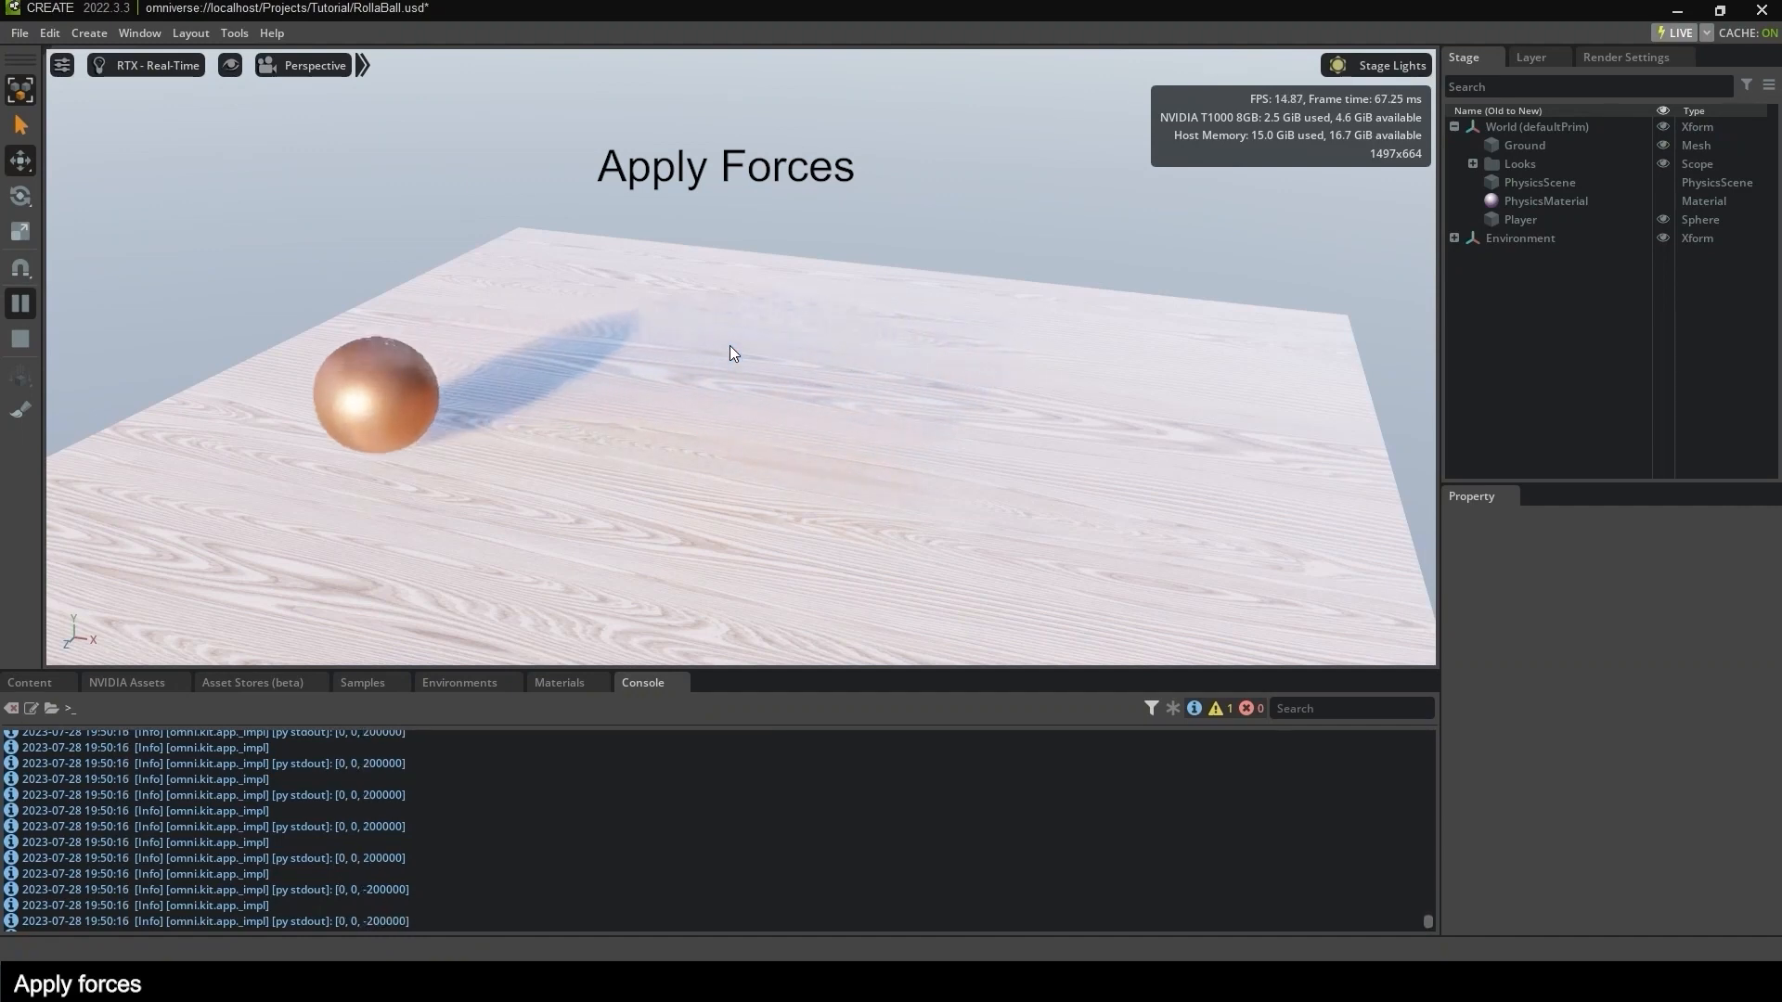
{"action": "scroll", "coordinate": [719, 345], "scroll_direction": "down", "scroll_amount": 5}
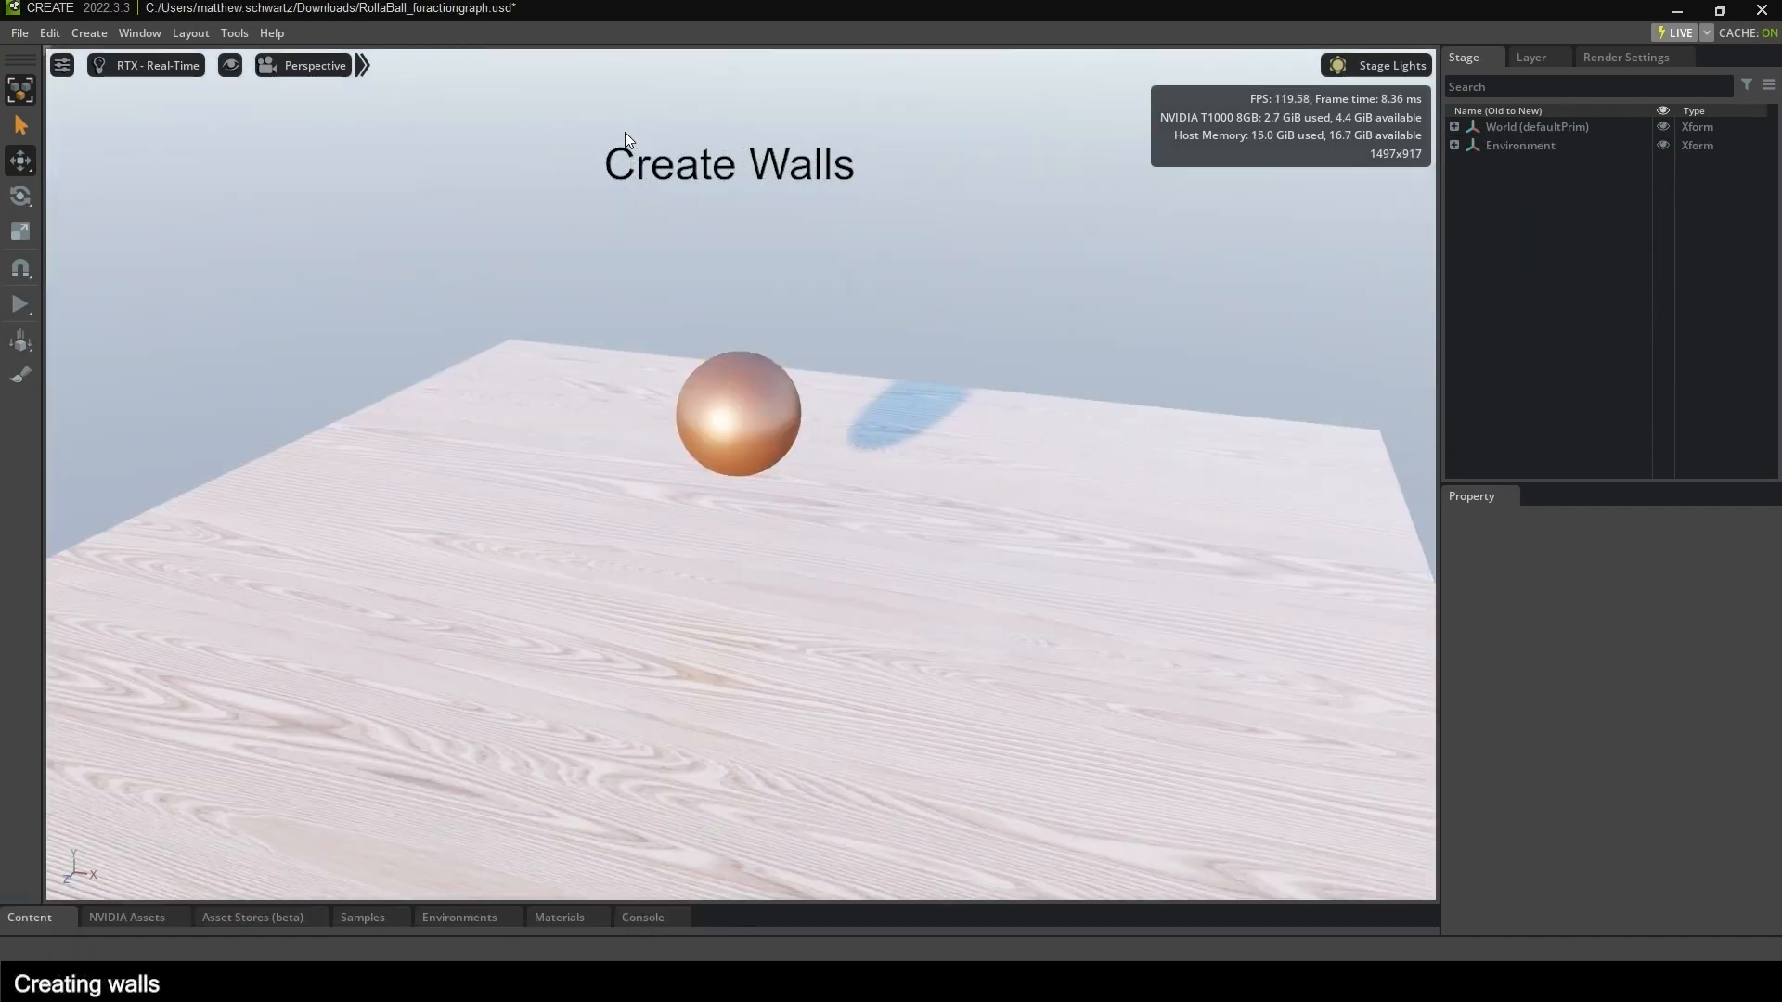
Create a Cube shape under World and move it along X to about -538, at the ground's edge.
{"action": "right_click", "coordinate": [1593, 126]}
{"action": "mouse_move", "coordinate": [1624, 167]}
{"action": "mouse_move", "coordinate": [1507, 187]}
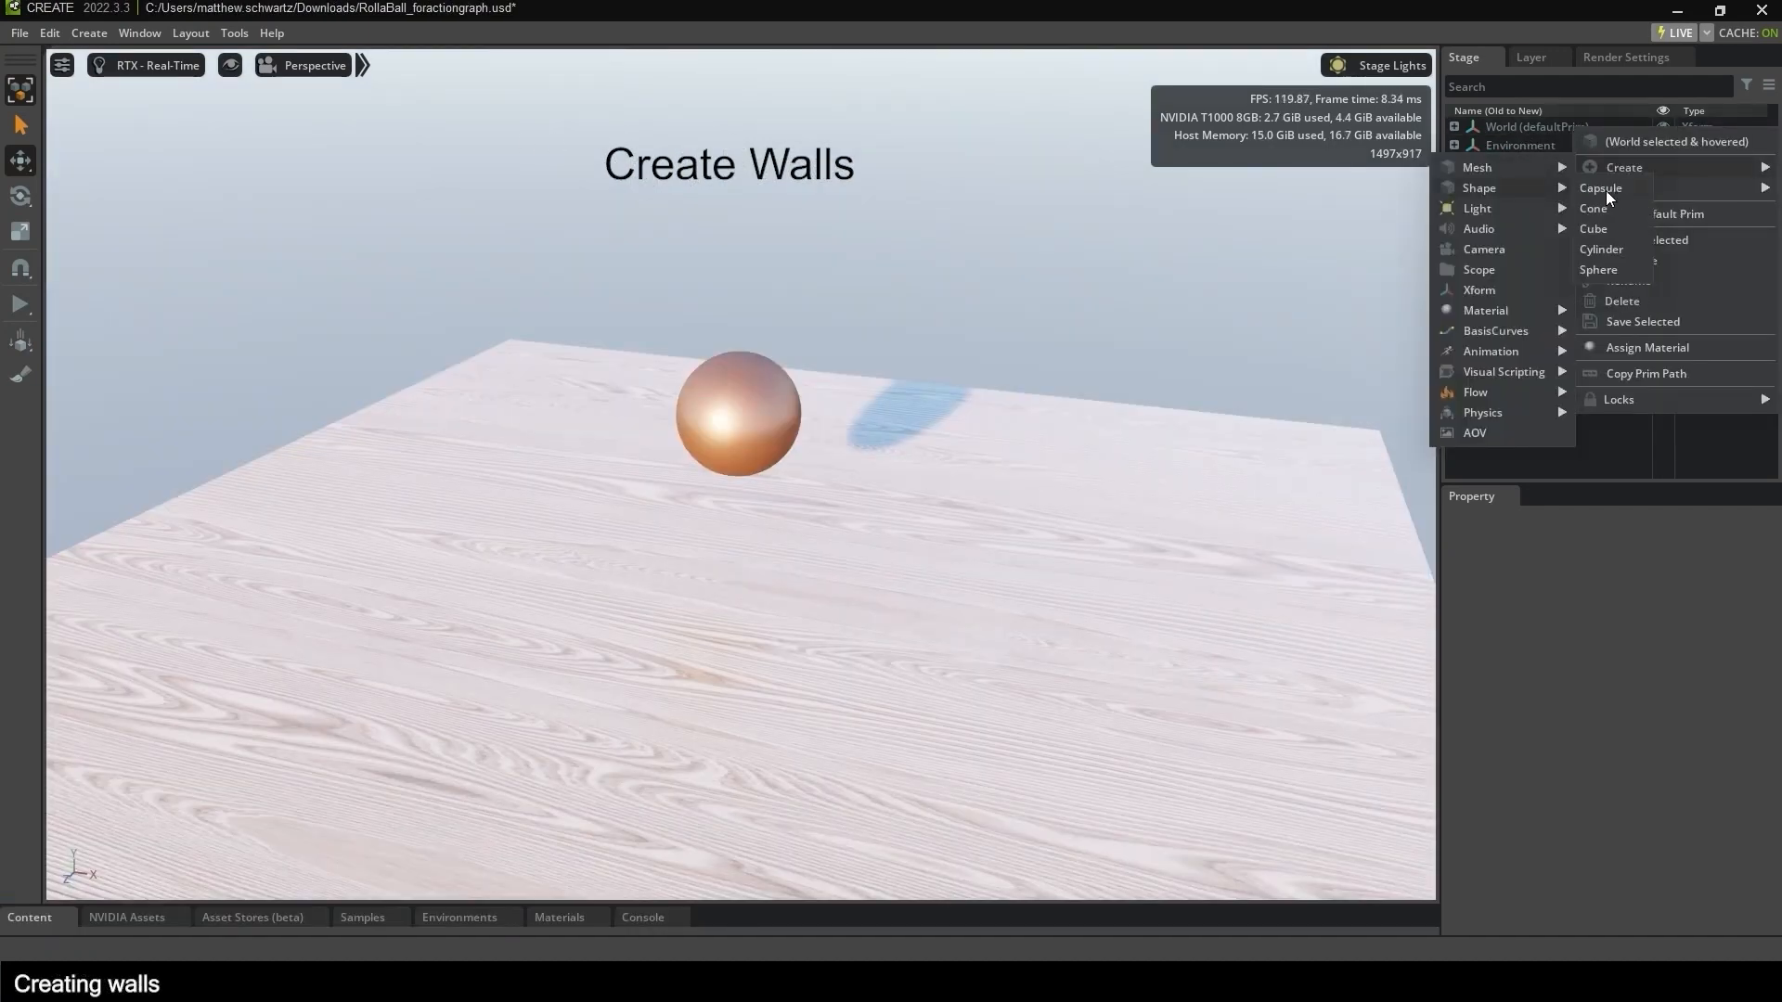
{"action": "left_click", "coordinate": [1593, 229]}
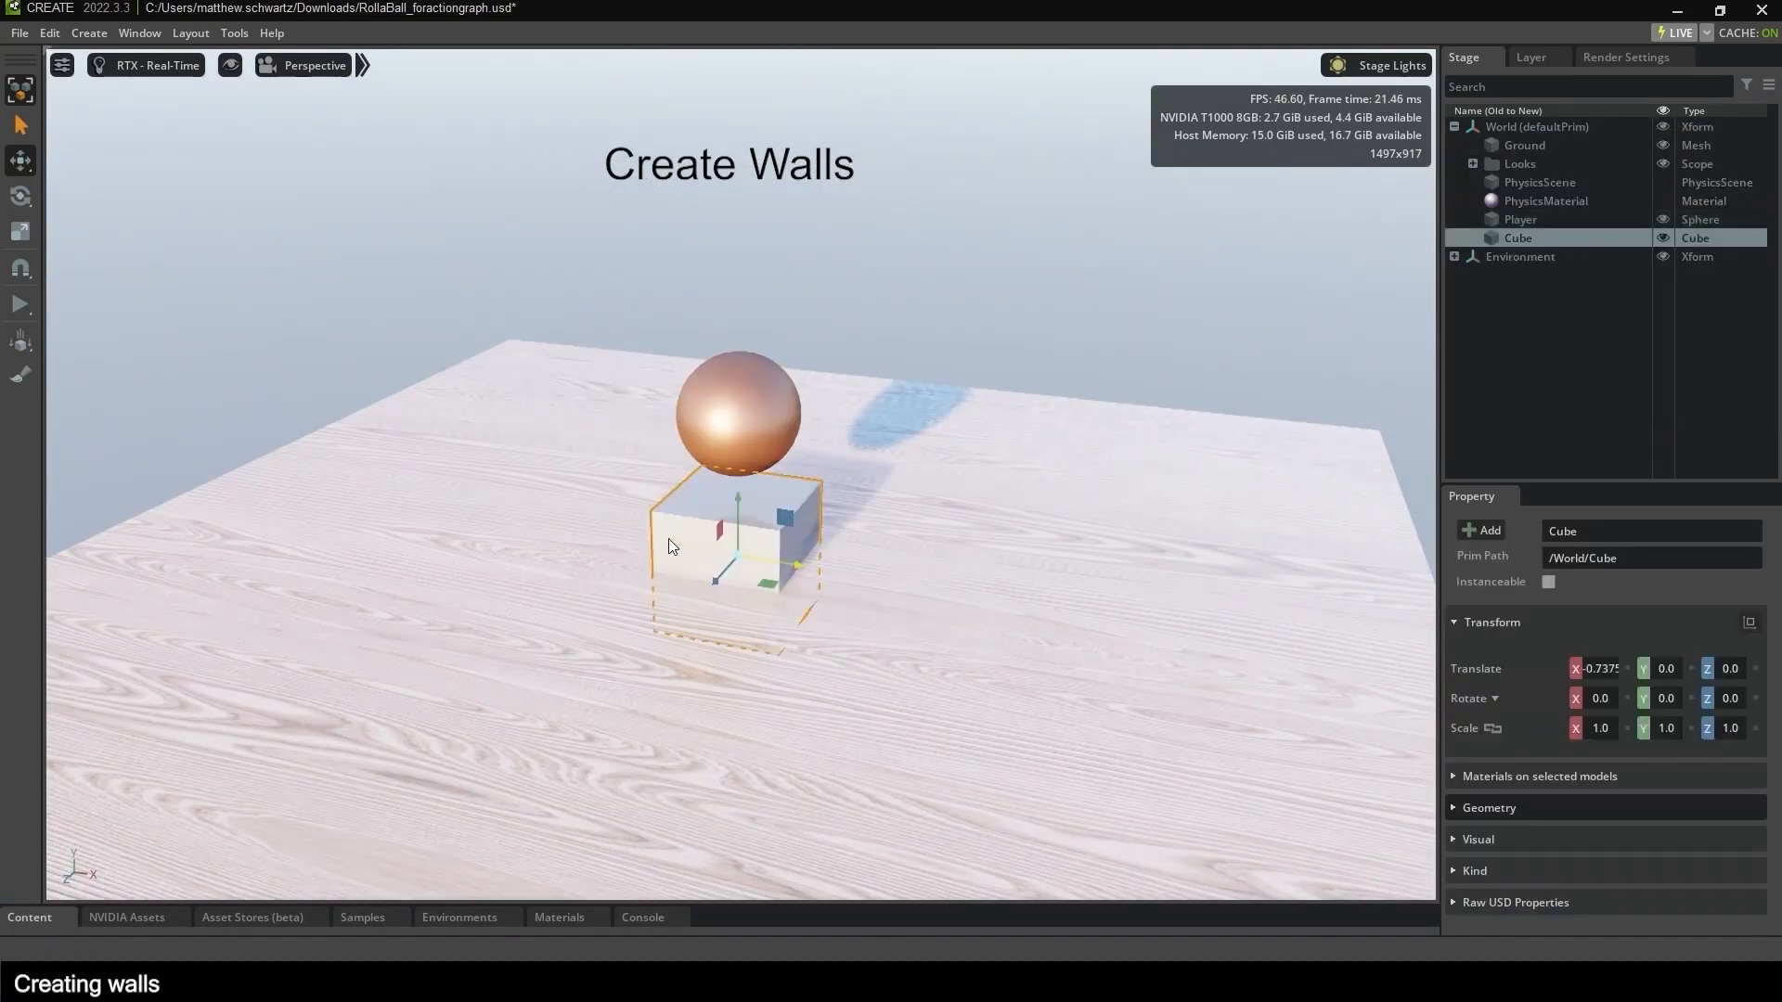
{"action": "left_click_drag", "start_coordinate": [668, 540], "coordinate": [221, 461]}
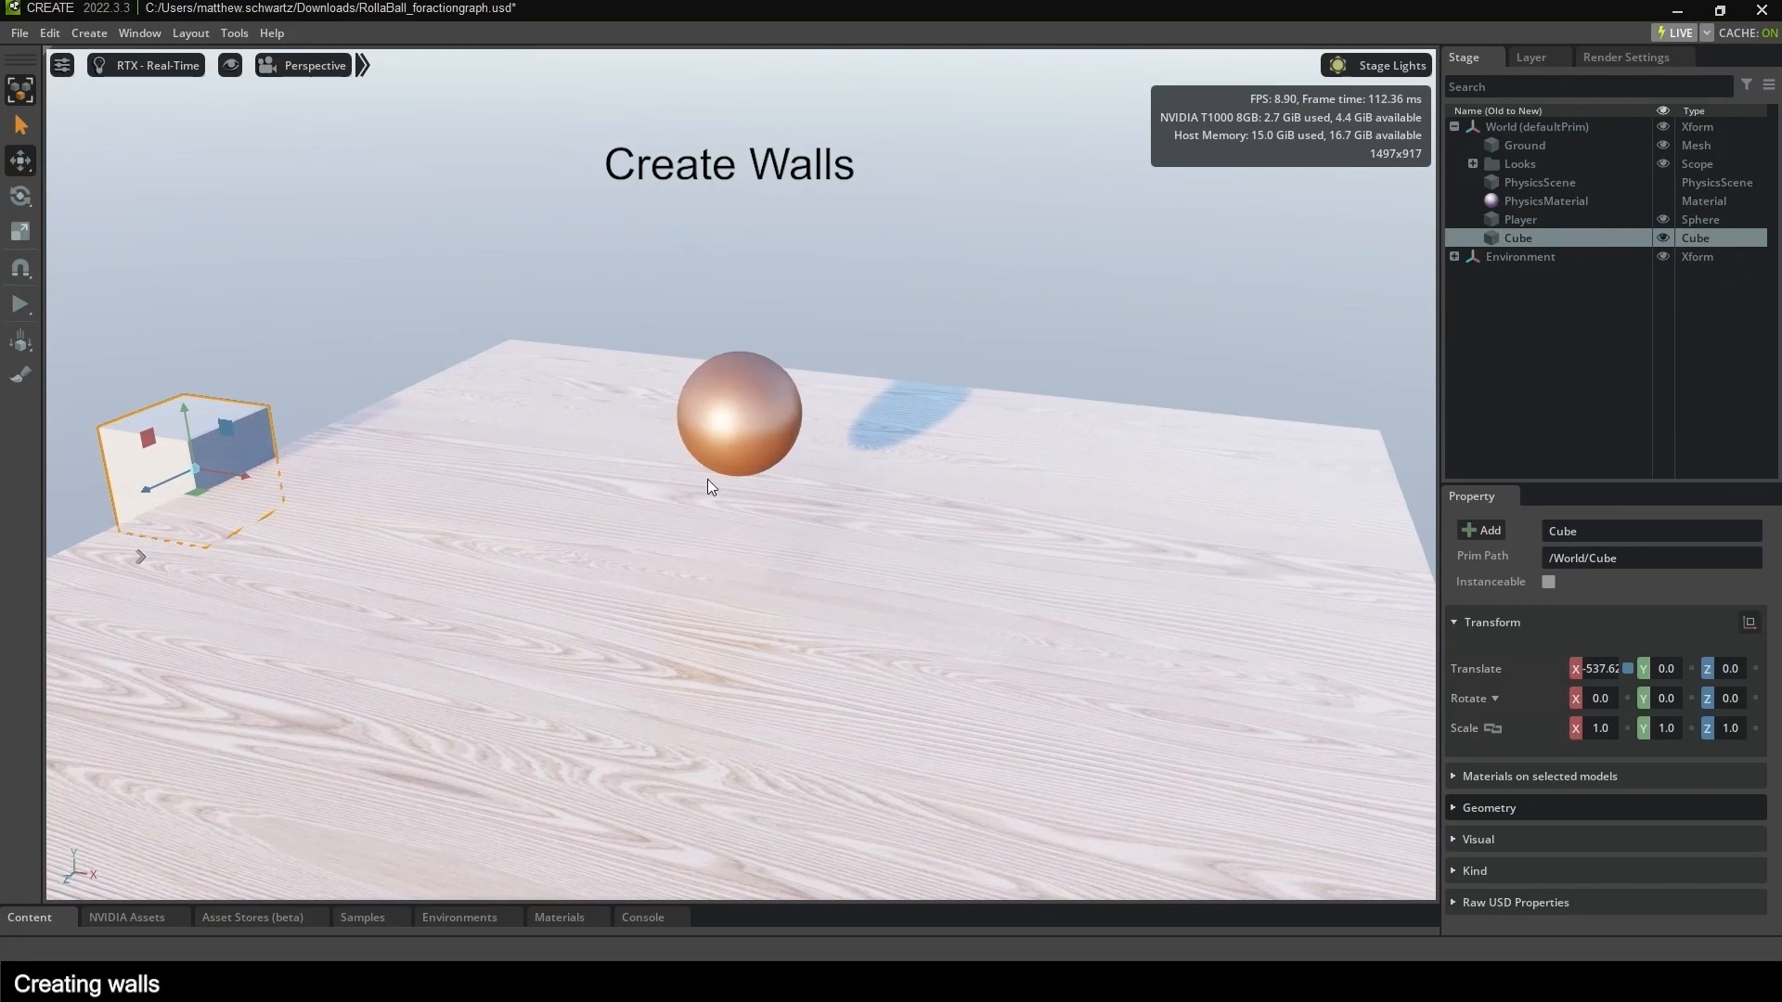
Stretch the cube along Z to a scale of about 10.3 so it spans the ground's edge.
{"action": "left_click_drag", "start_coordinate": [707, 479], "coordinate": [745, 481], "text": "alt"}
{"action": "key", "text": "r"}
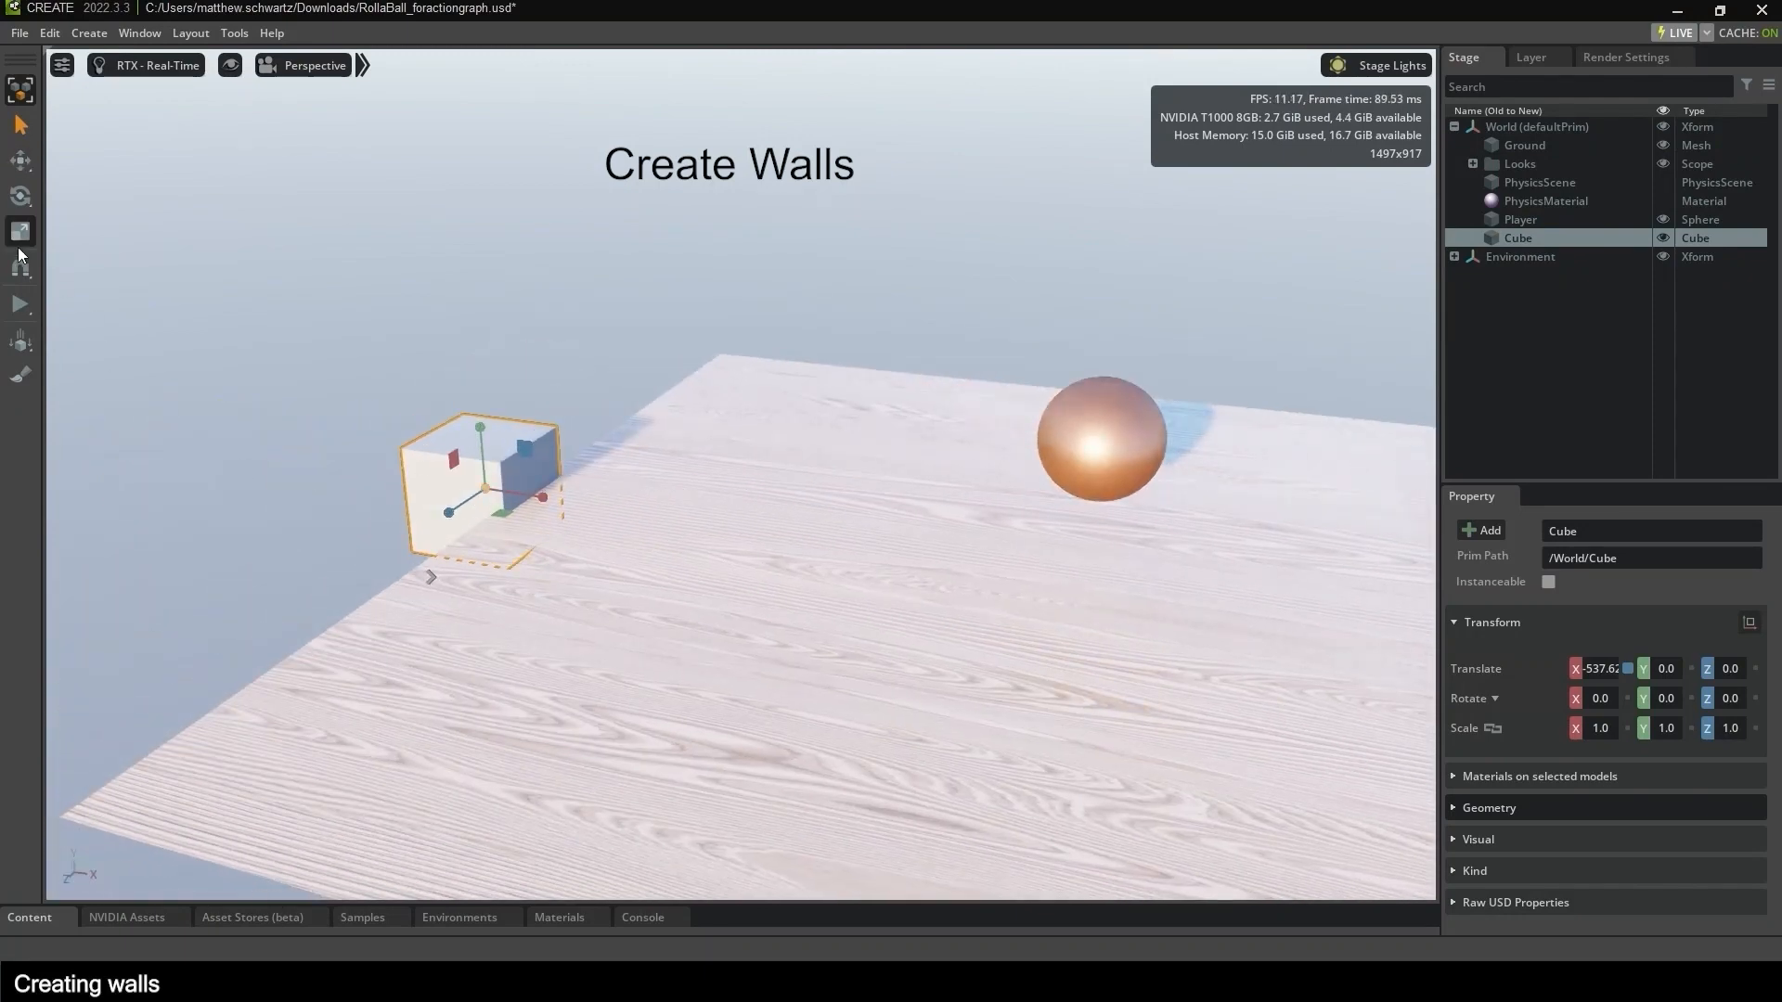
{"action": "mouse_move", "coordinate": [449, 512]}
{"action": "left_mouse_down"}
{"action": "mouse_move", "coordinate": [139, 716]}
{"action": "mouse_move", "coordinate": [472, 507]}
{"action": "mouse_move", "coordinate": [473, 524]}
{"action": "left_mouse_up"}
{"action": "scroll", "coordinate": [557, 516], "scroll_direction": "down", "scroll_amount": 5}
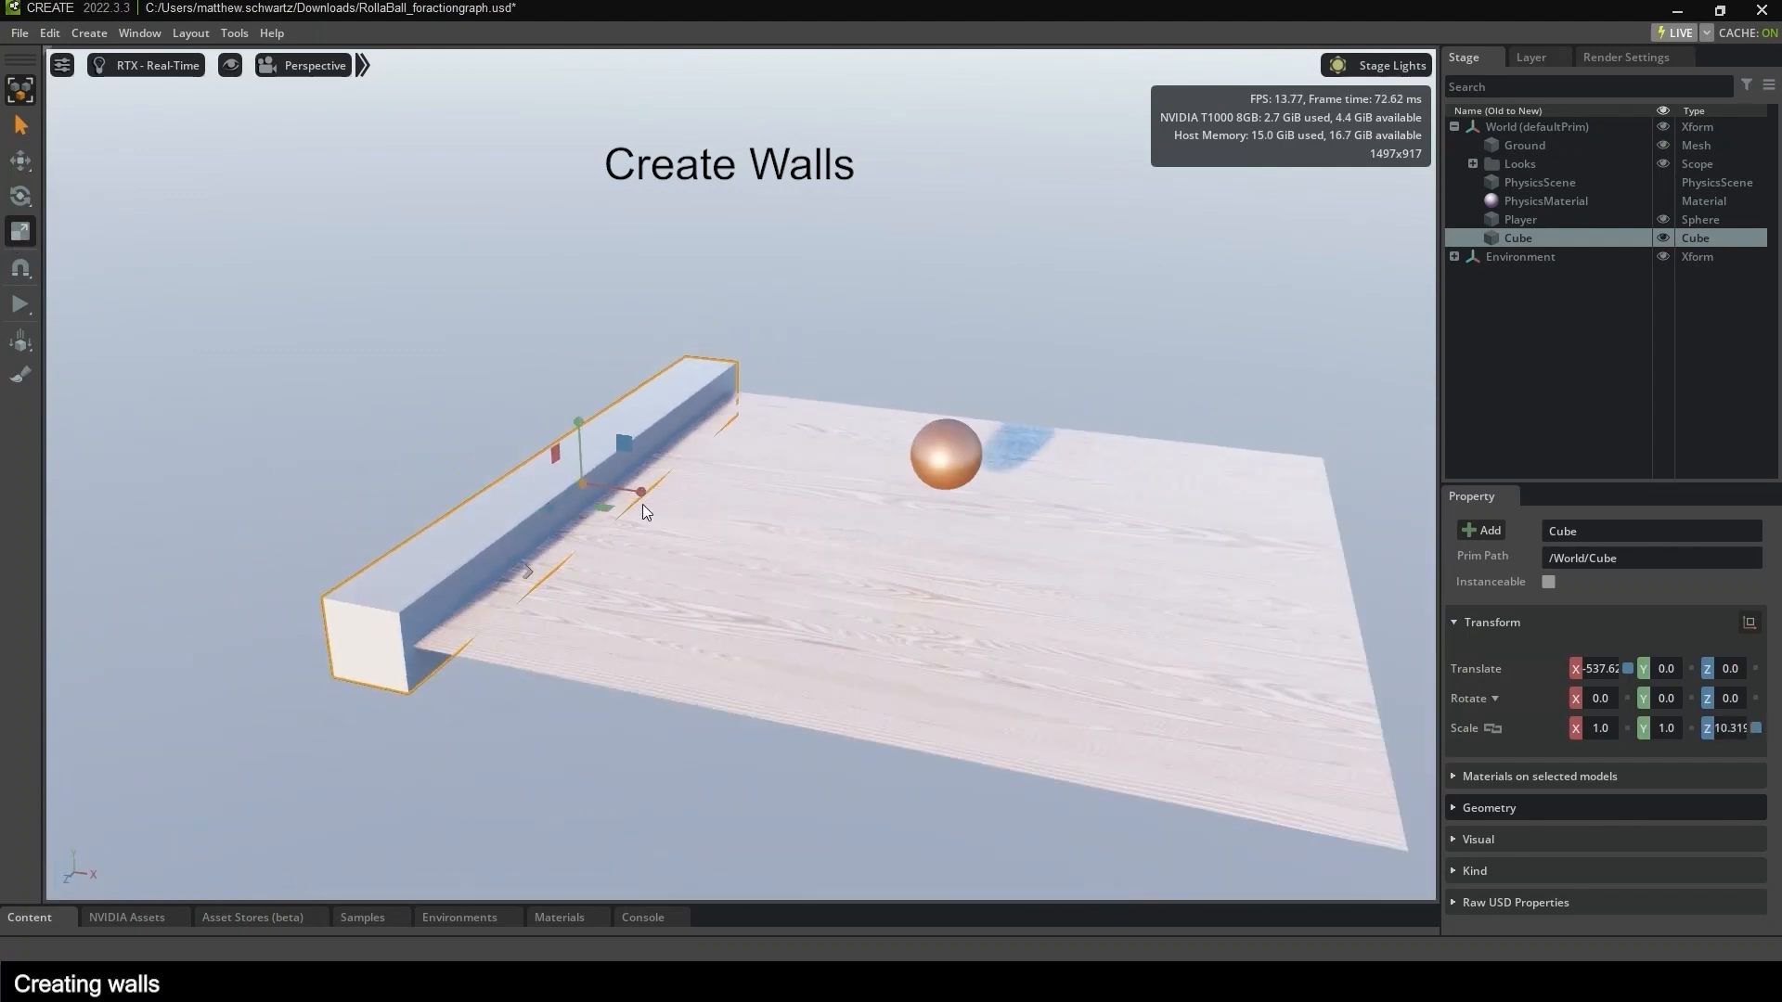
Rename the stretched cube as Wall_1 and raise it along Y to about 42.
{"action": "right_click", "coordinate": [1517, 238]}
{"action": "left_click", "coordinate": [1567, 368]}
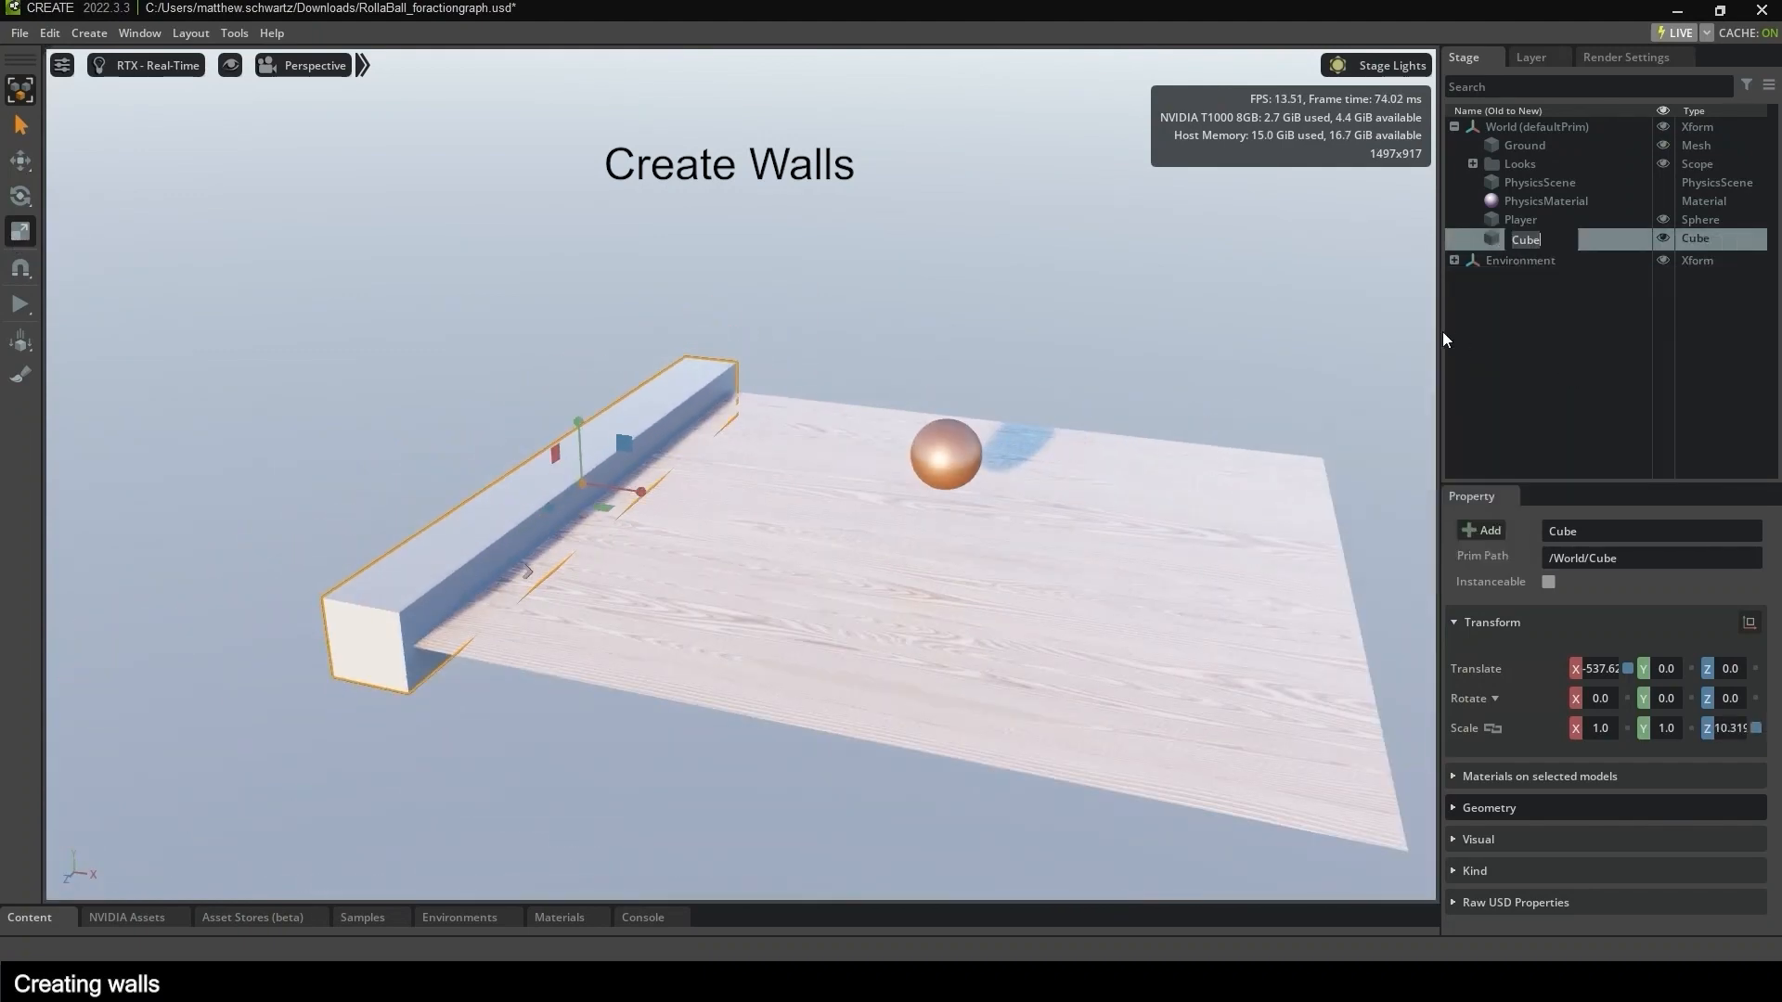
{"action": "type", "text": "Wall_1"}
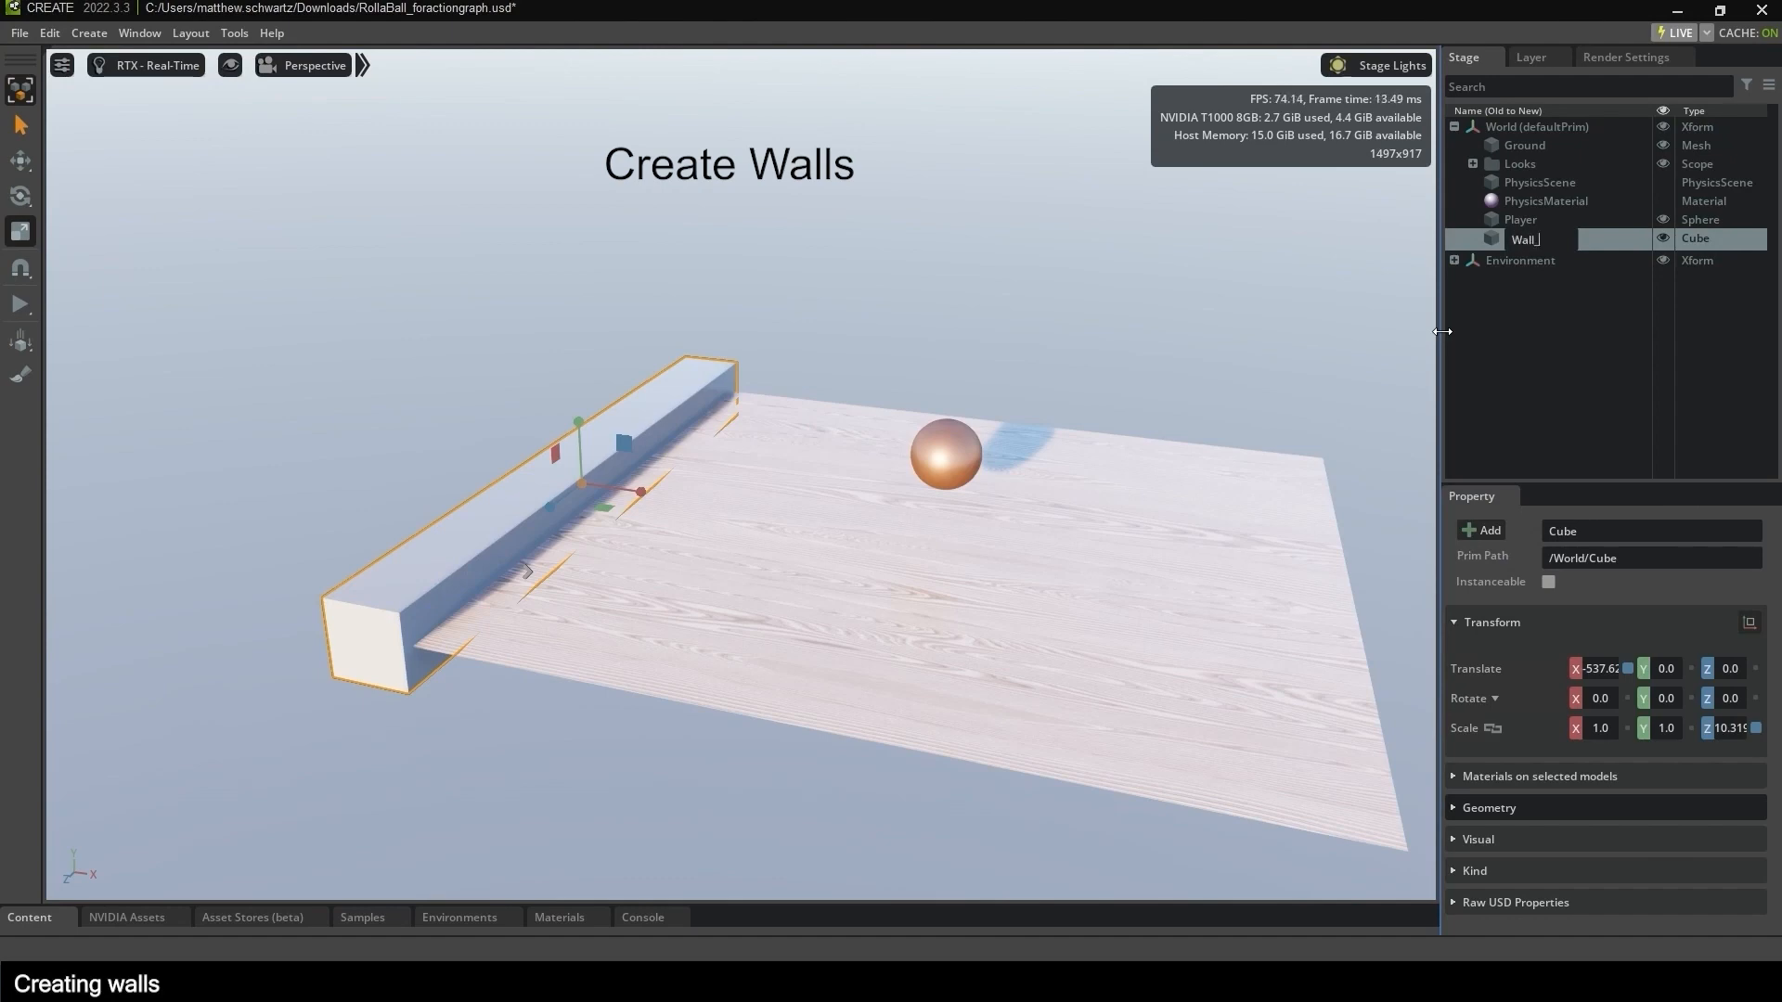
{"action": "key", "text": "Return"}
{"action": "key", "text": "w"}
{"action": "left_click_drag", "start_coordinate": [580, 457], "coordinate": [581, 422]}
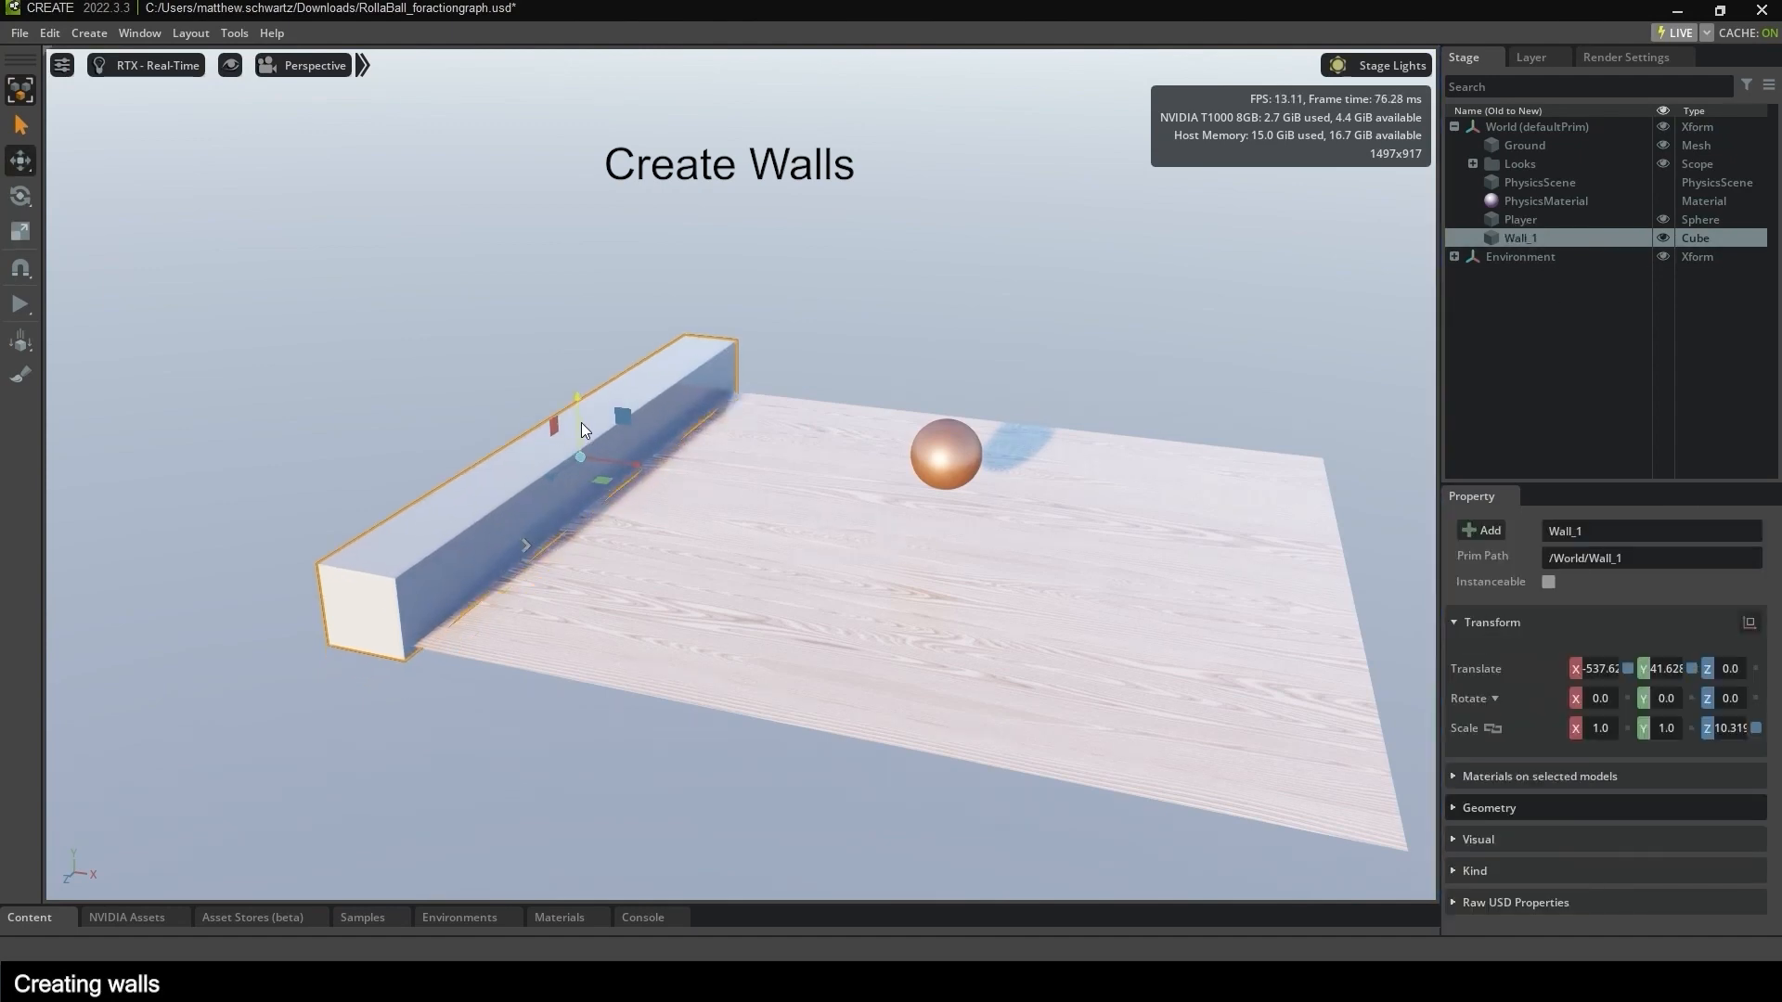
Open the physics options that can be added to Wall_1.
{"action": "right_click", "coordinate": [1457, 238]}
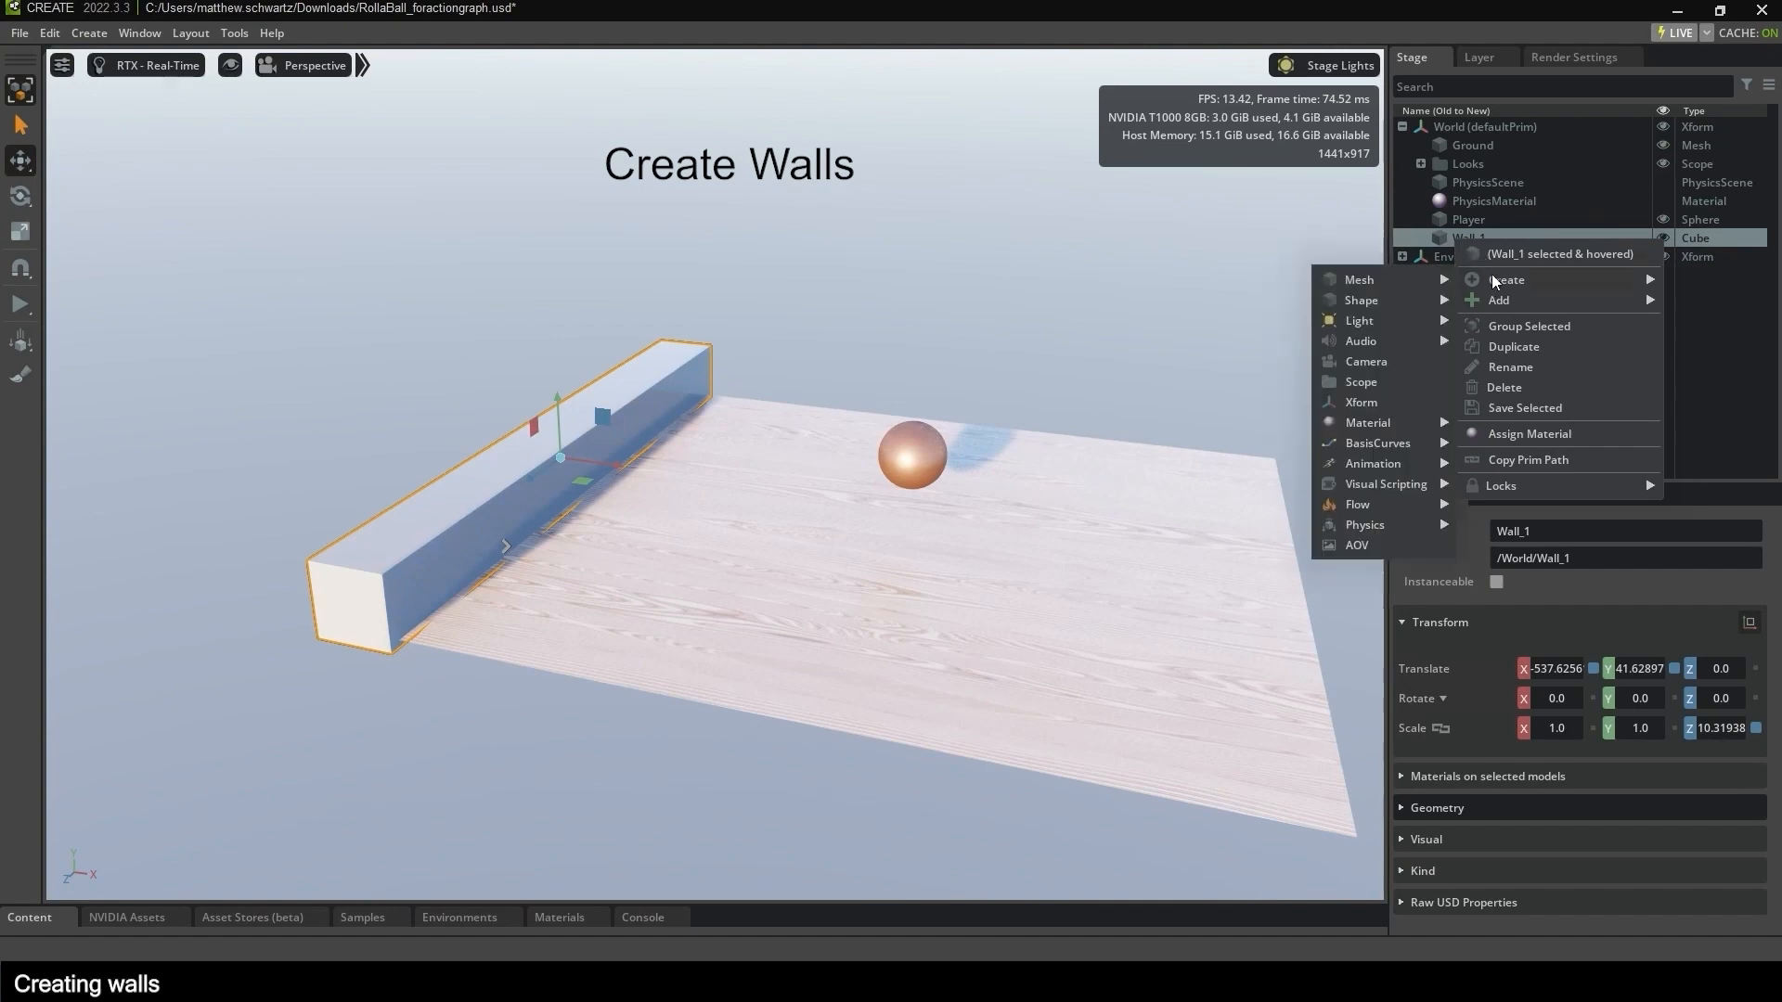
{"action": "mouse_move", "coordinate": [1489, 297]}
{"action": "mouse_move", "coordinate": [1354, 462]}
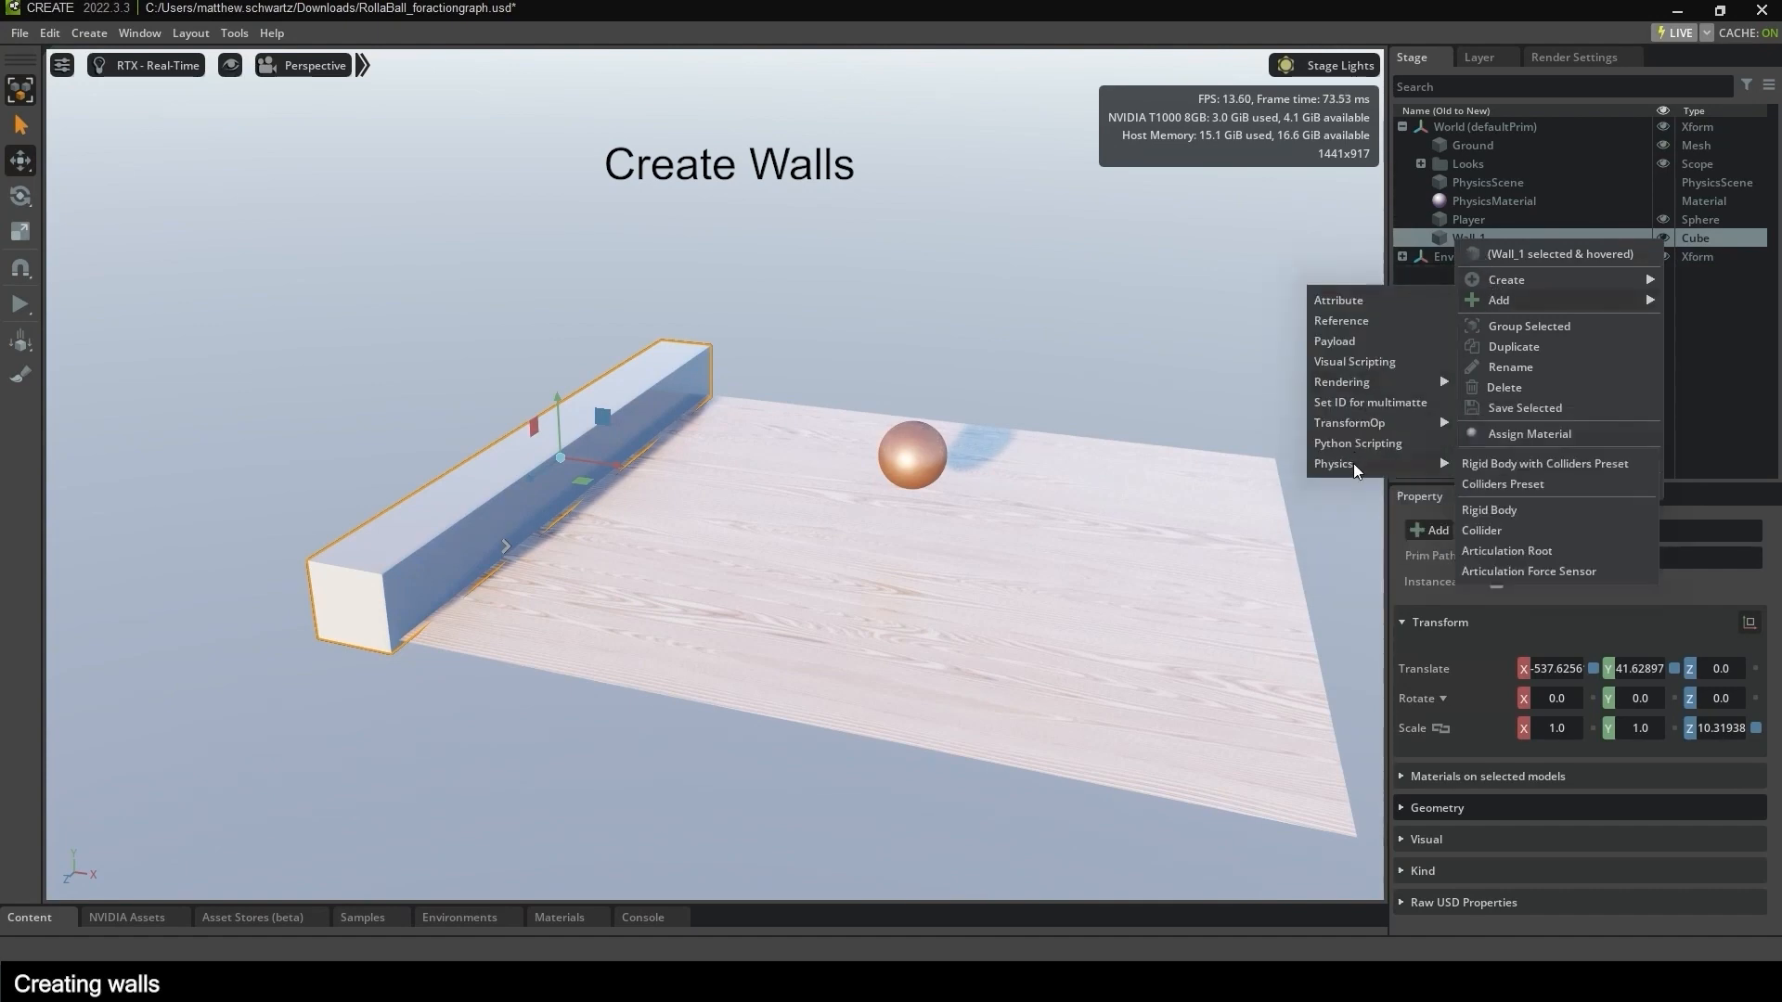
Apply the Rigid Body with Colliders preset to Wall_1 and briefly run the physics simulation to test it.
{"action": "left_click", "coordinate": [1512, 463]}
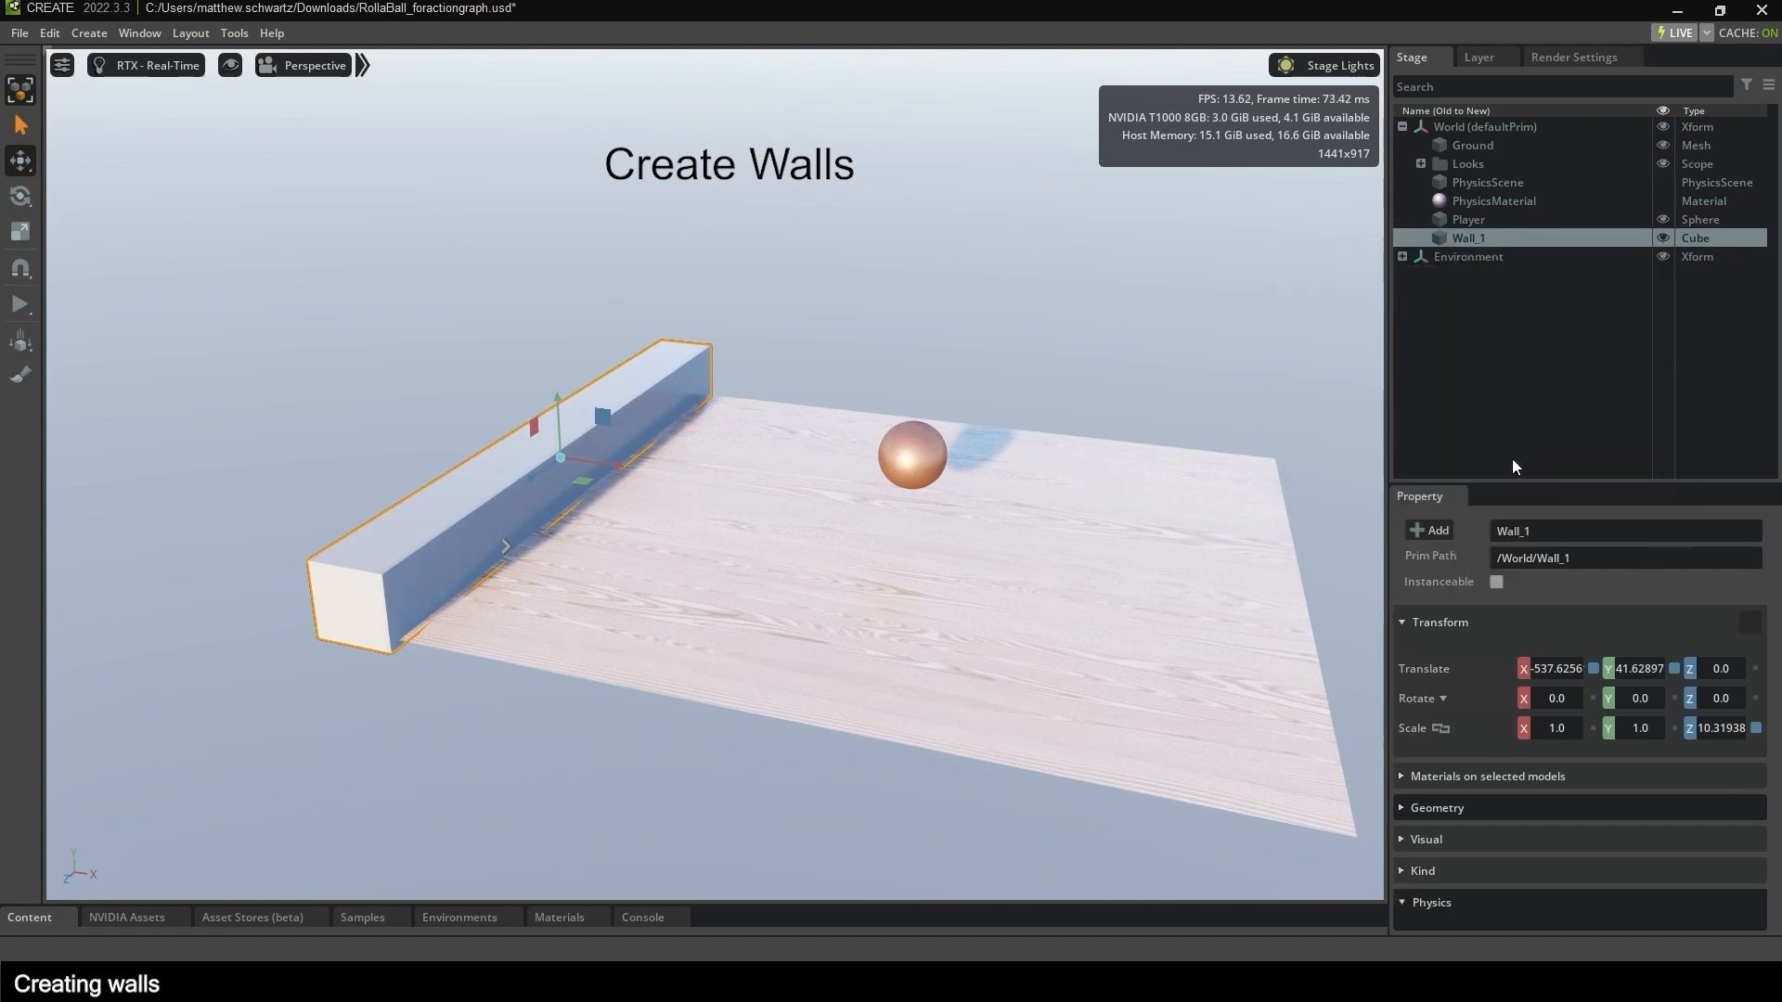
{"action": "left_click", "coordinate": [23, 303]}
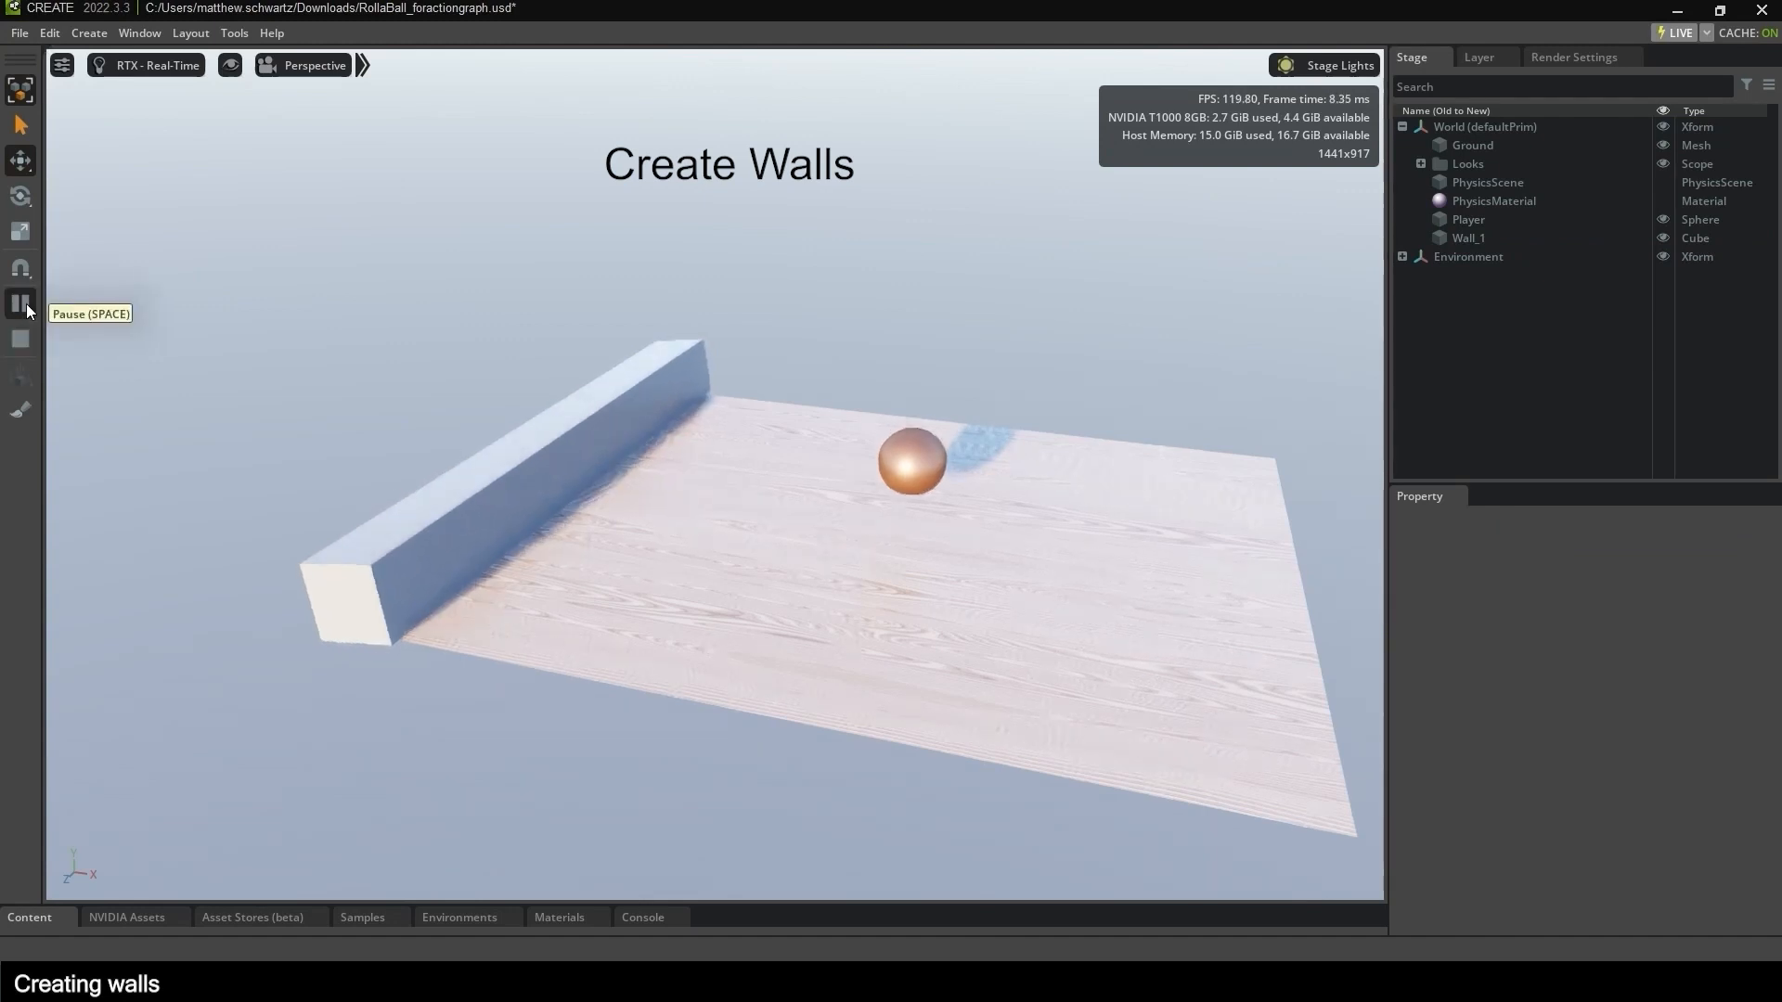
{"action": "left_click", "coordinate": [22, 303]}
{"action": "left_click", "coordinate": [25, 334]}
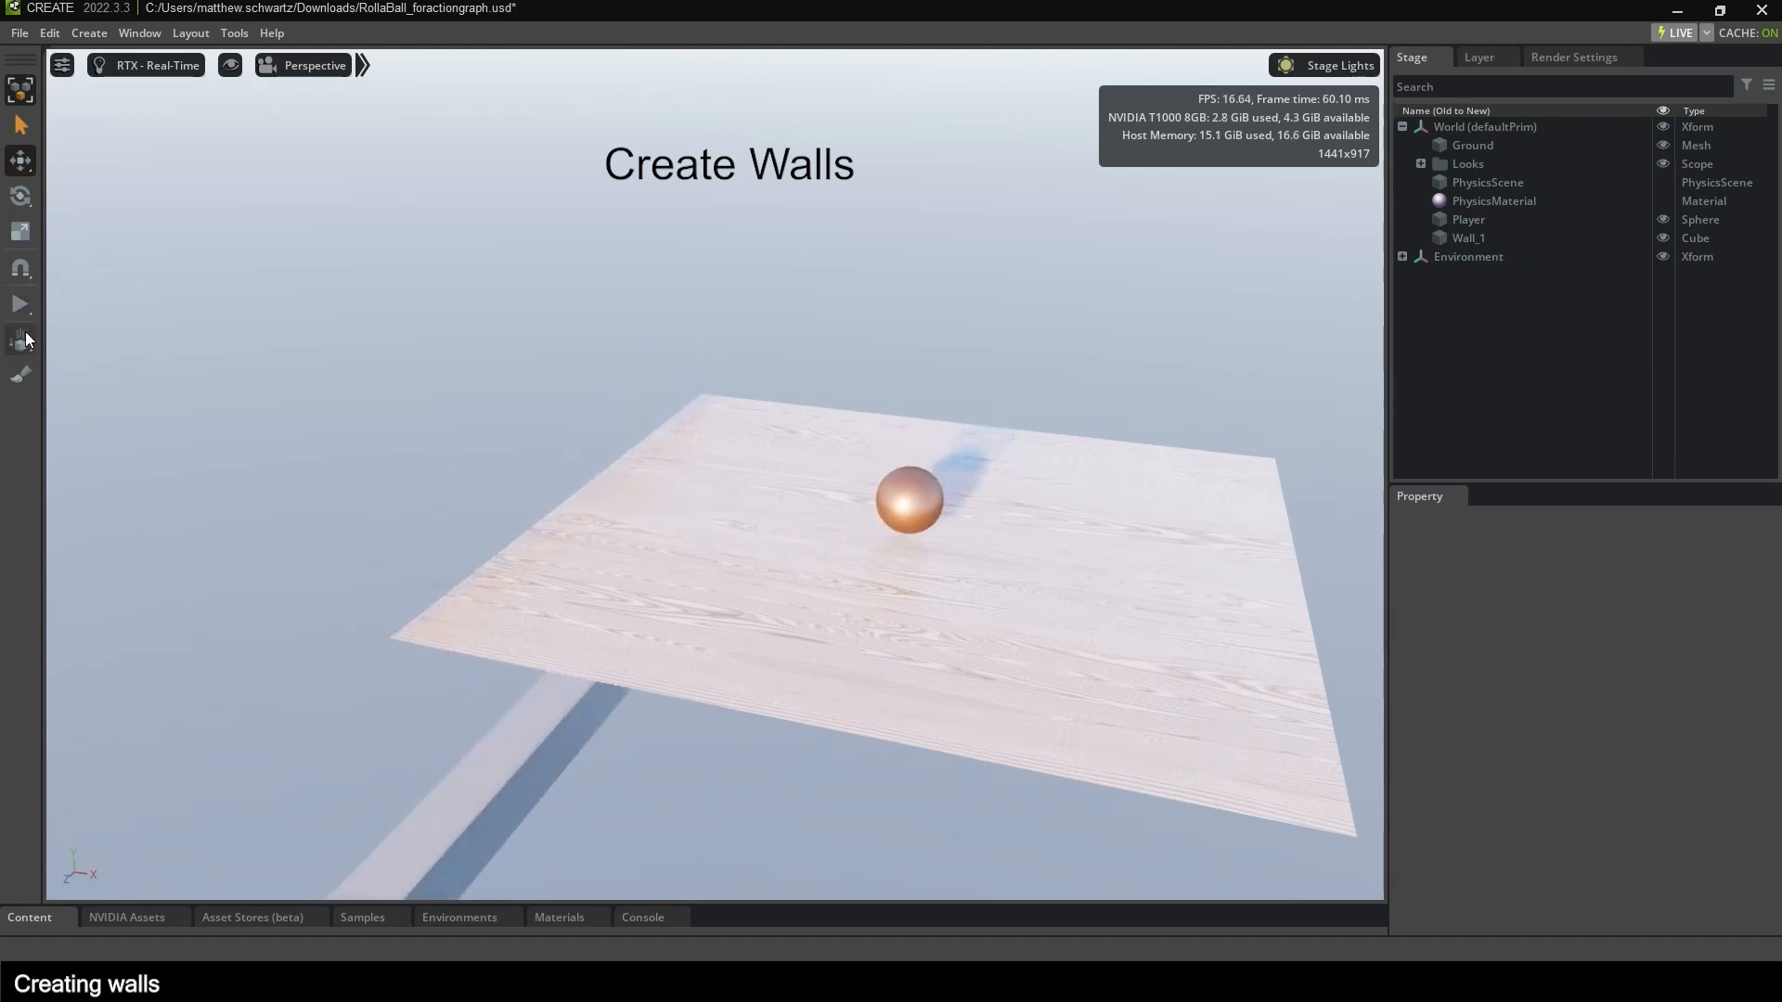
Enable the kinematic option on Wall_1's rigid body.
{"action": "left_click", "coordinate": [556, 454]}
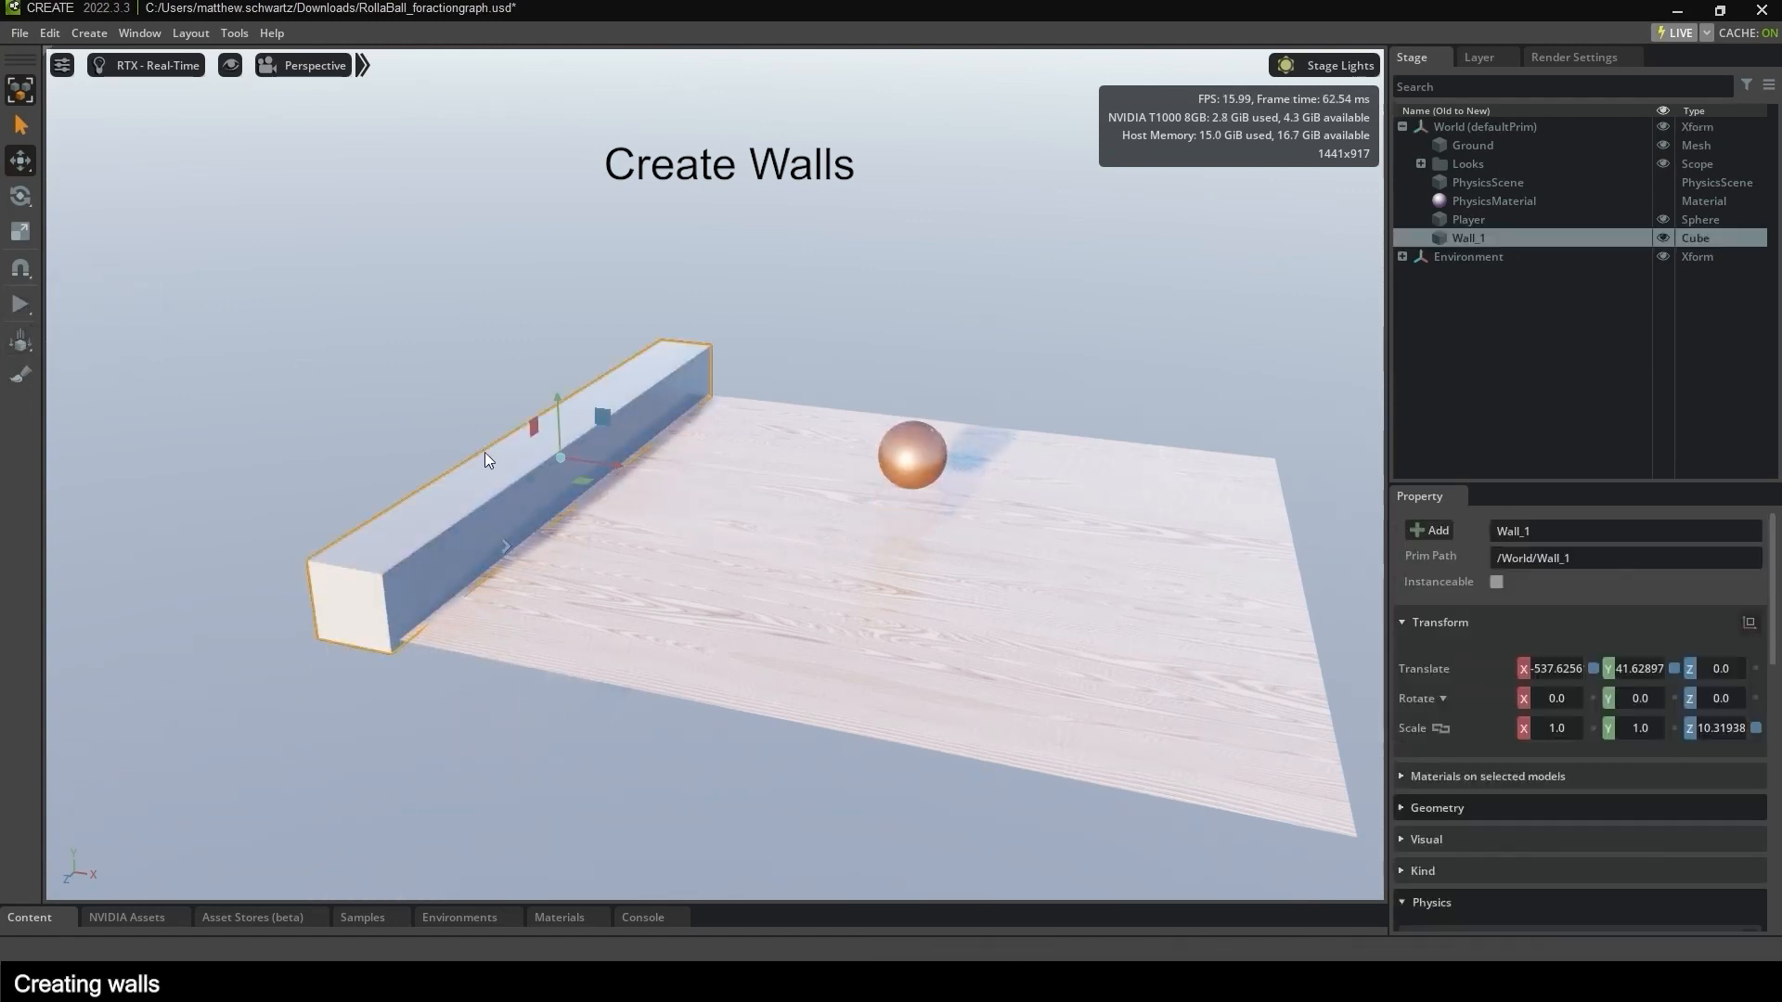
{"action": "scroll", "coordinate": [1423, 775], "scroll_direction": "down", "scroll_amount": 4}
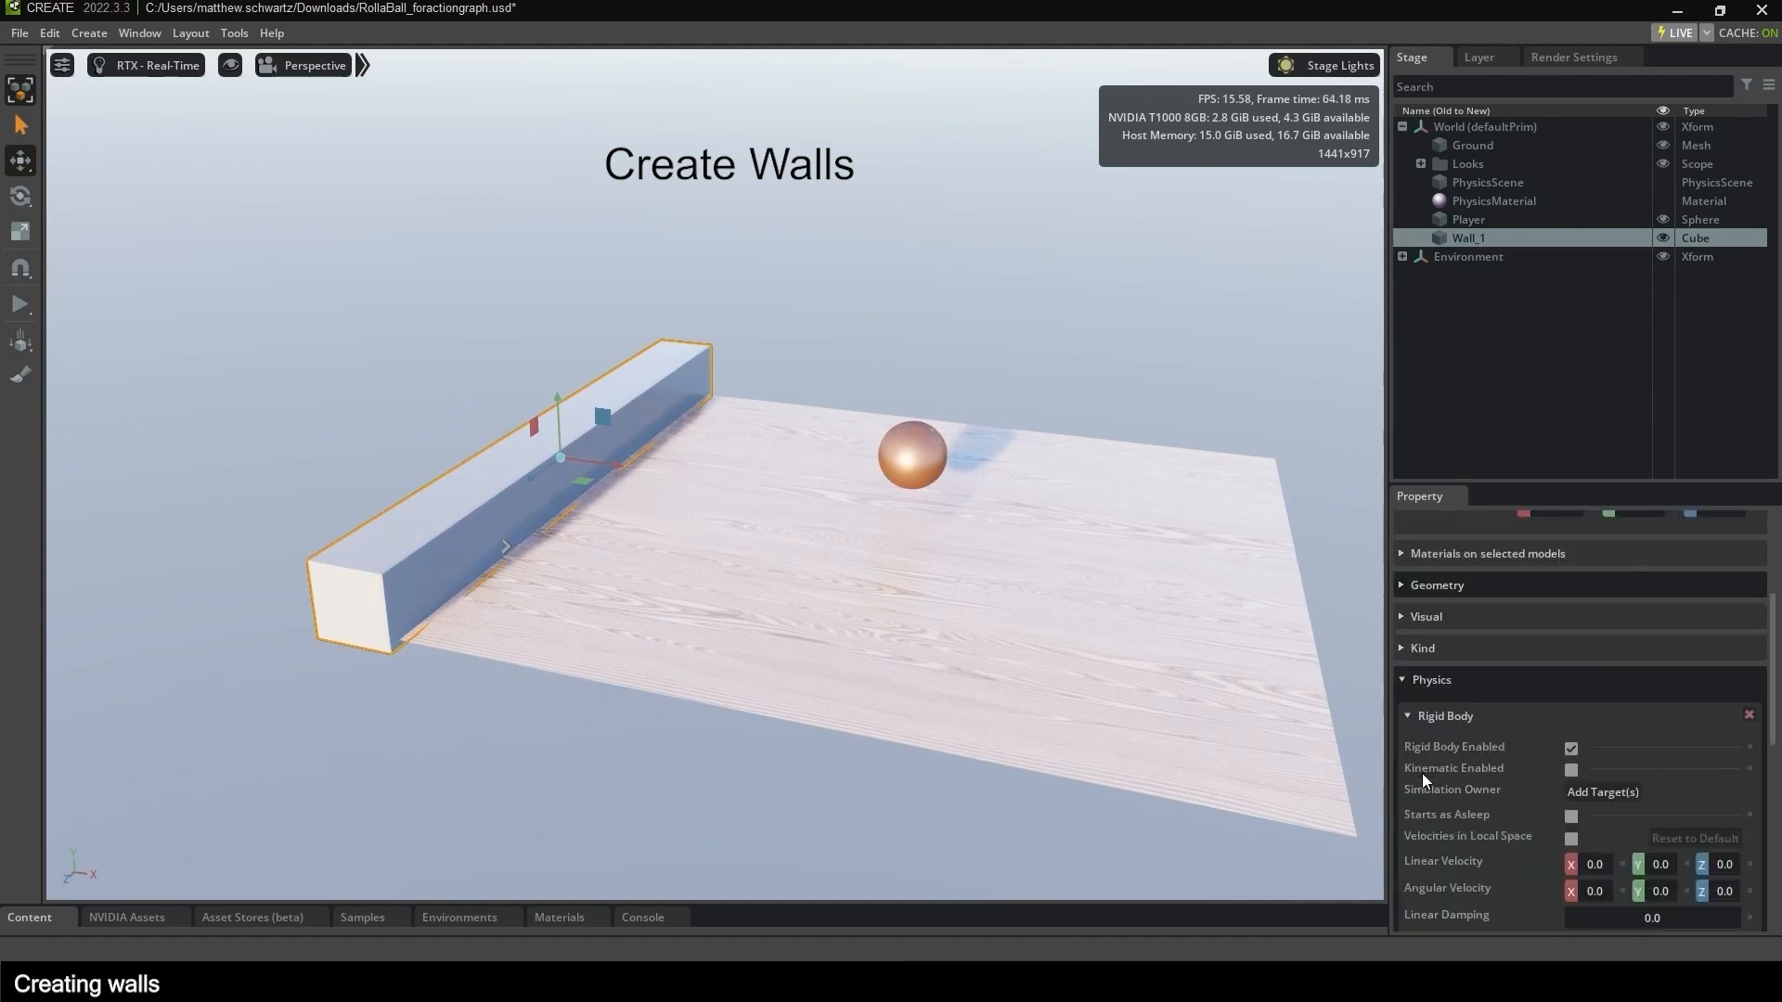
{"action": "left_click", "coordinate": [1569, 769]}
{"action": "left_click", "coordinate": [1425, 679]}
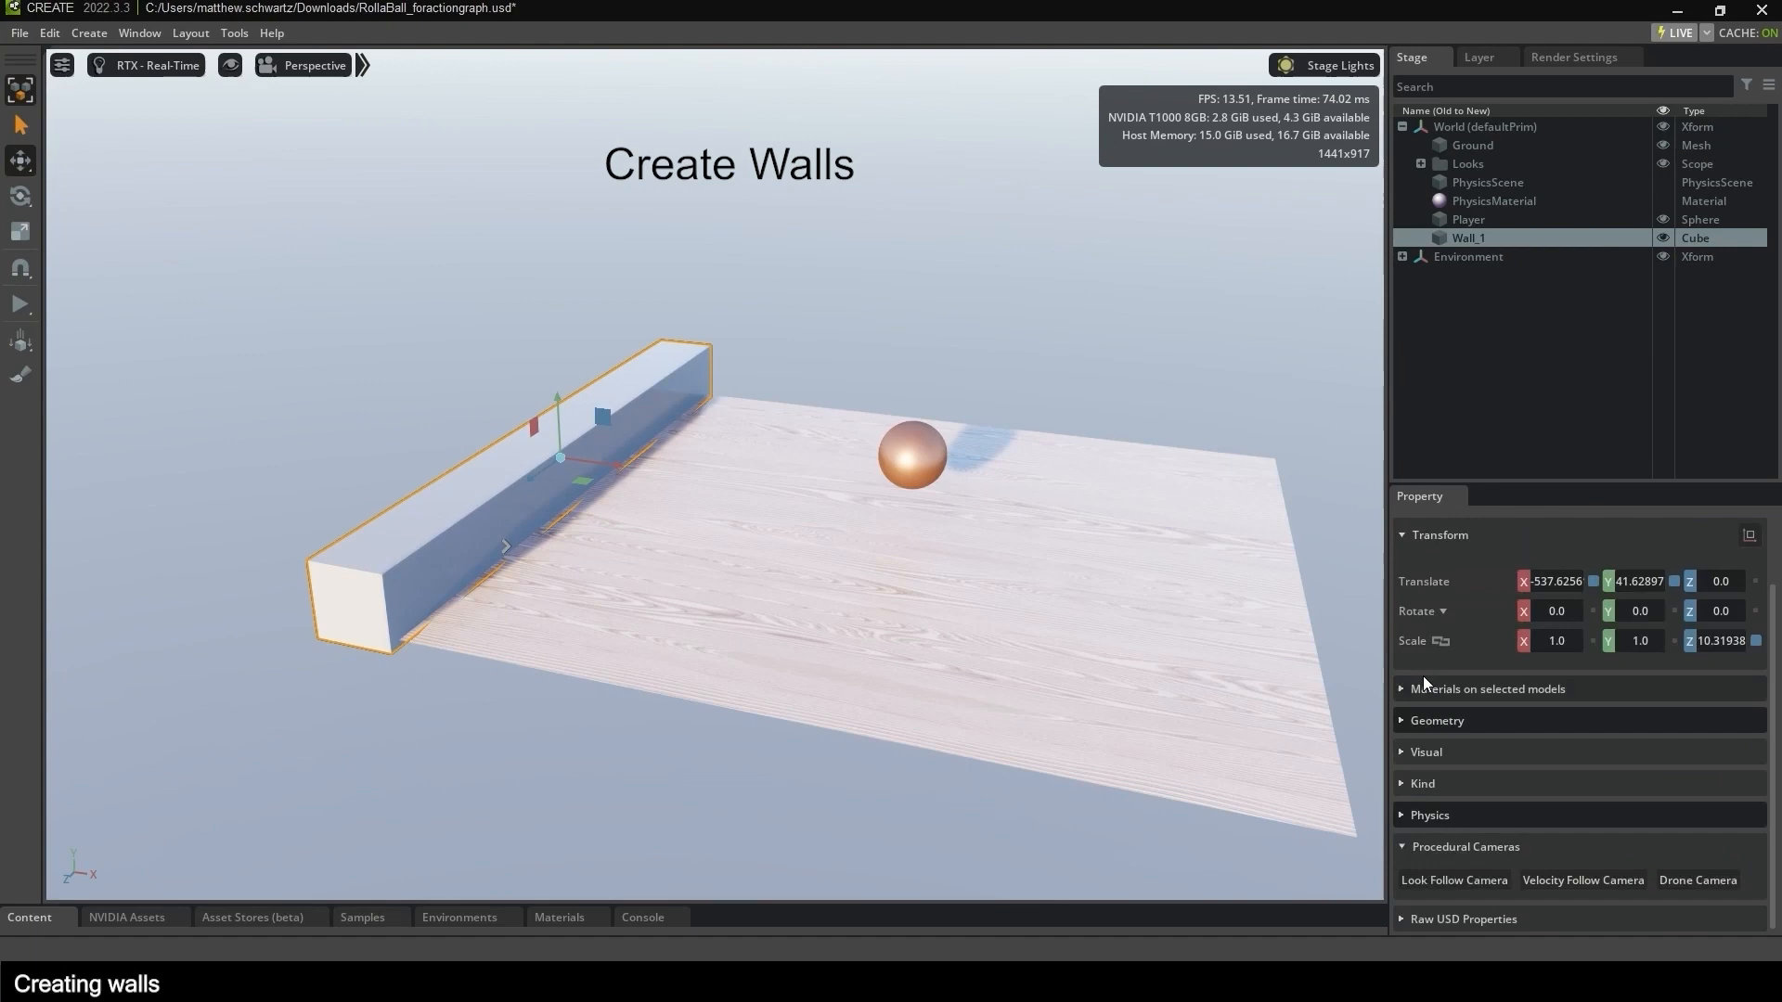
Run the physics simulation to check how Wall_1 behaves, and stop it.
{"action": "left_click", "coordinate": [1462, 380]}
{"action": "left_click", "coordinate": [12, 312]}
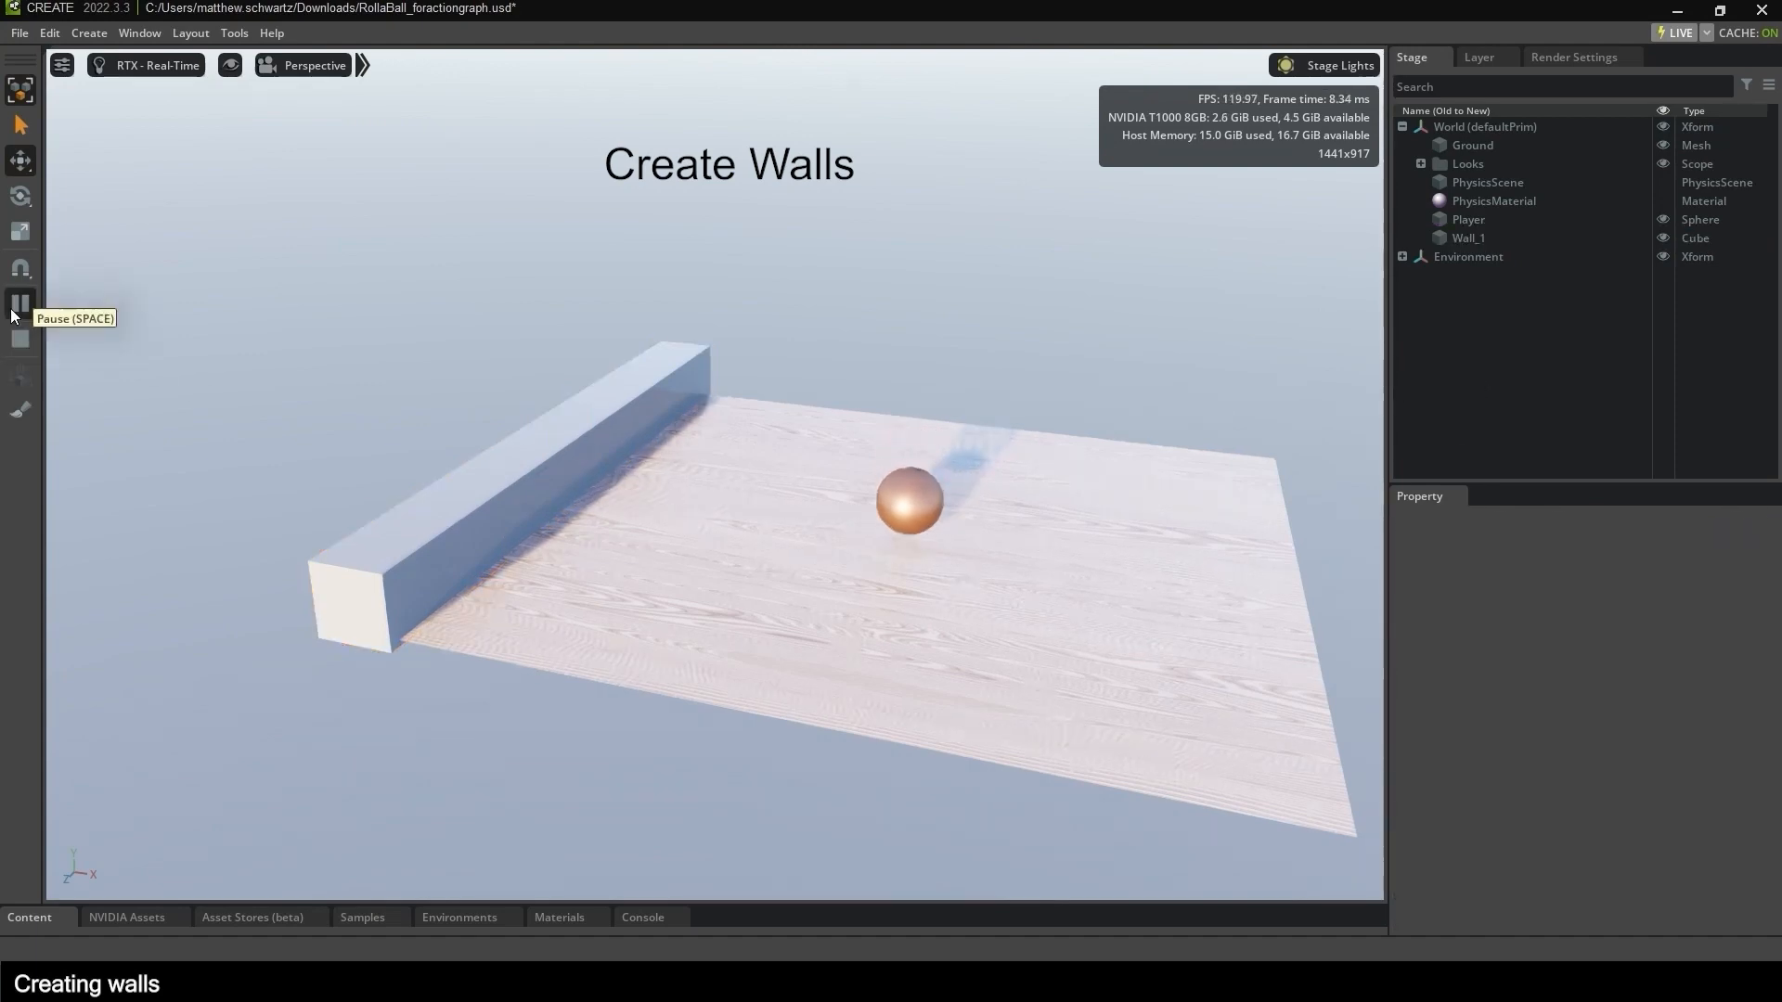
{"action": "left_click", "coordinate": [19, 339]}
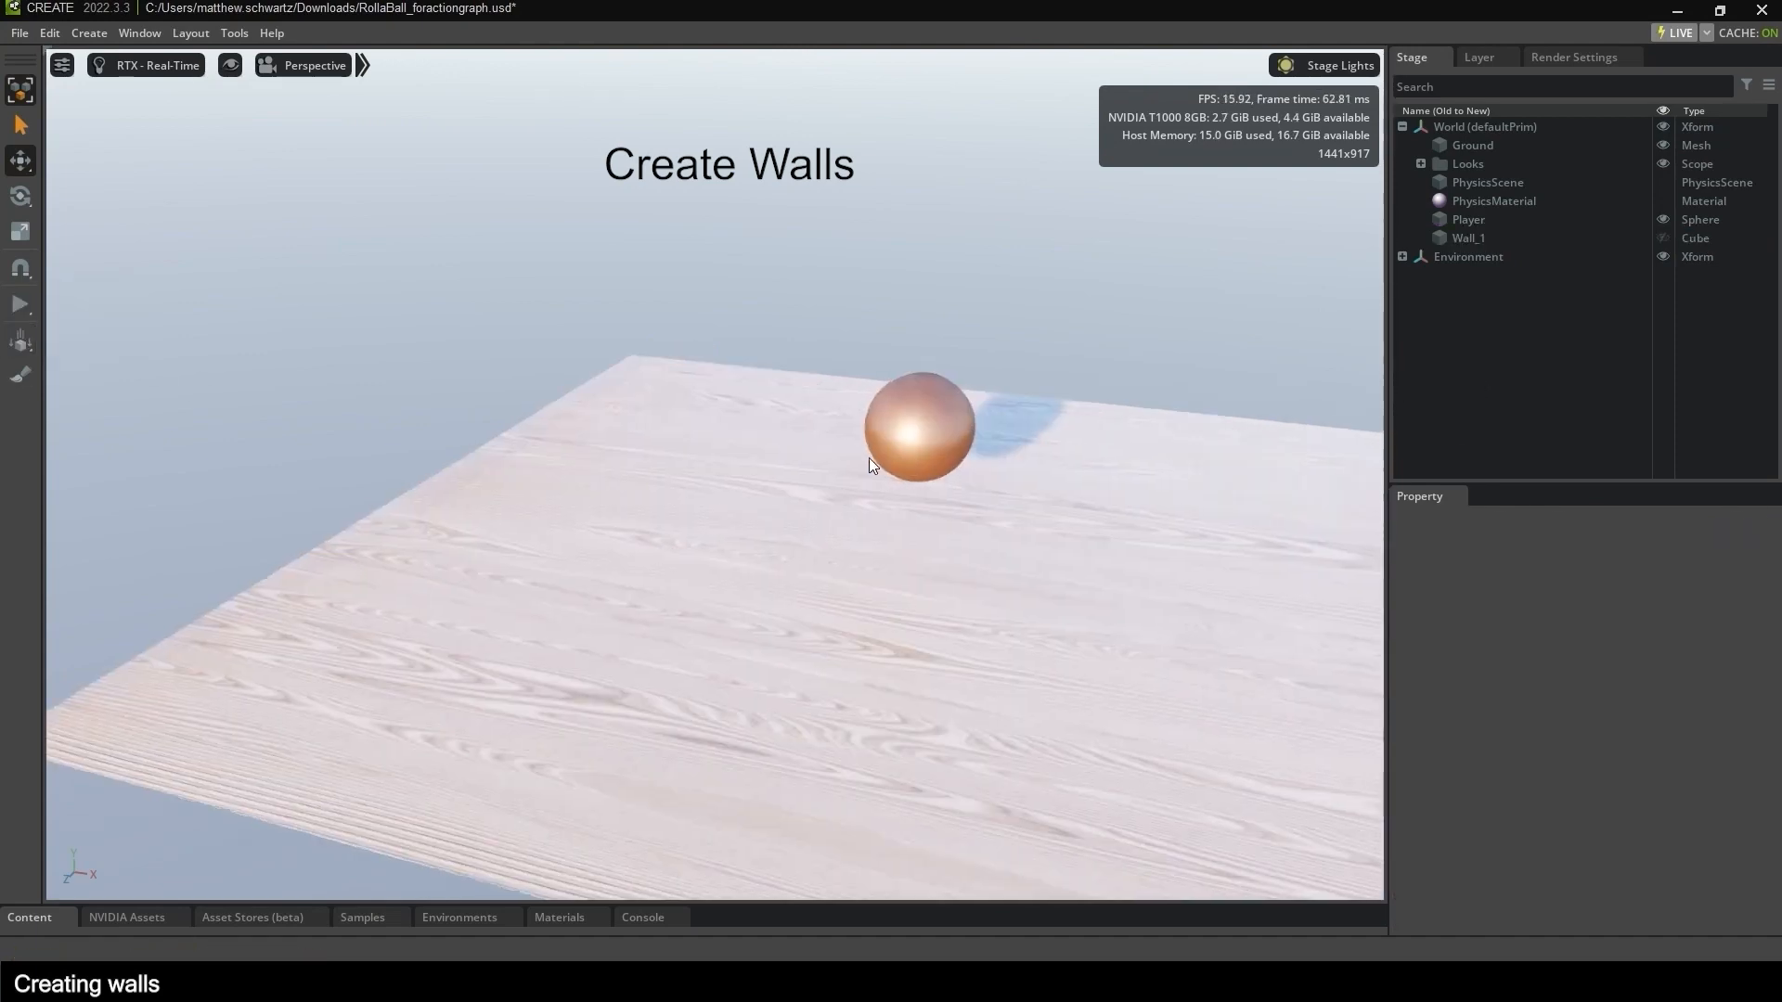
Simulate the scene and pull the Player ball across the floor to test its motion, ending with the simulation stopped.
{"action": "scroll", "coordinate": [861, 460], "scroll_direction": "up", "scroll_amount": 3}
{"action": "left_click", "coordinate": [20, 305]}
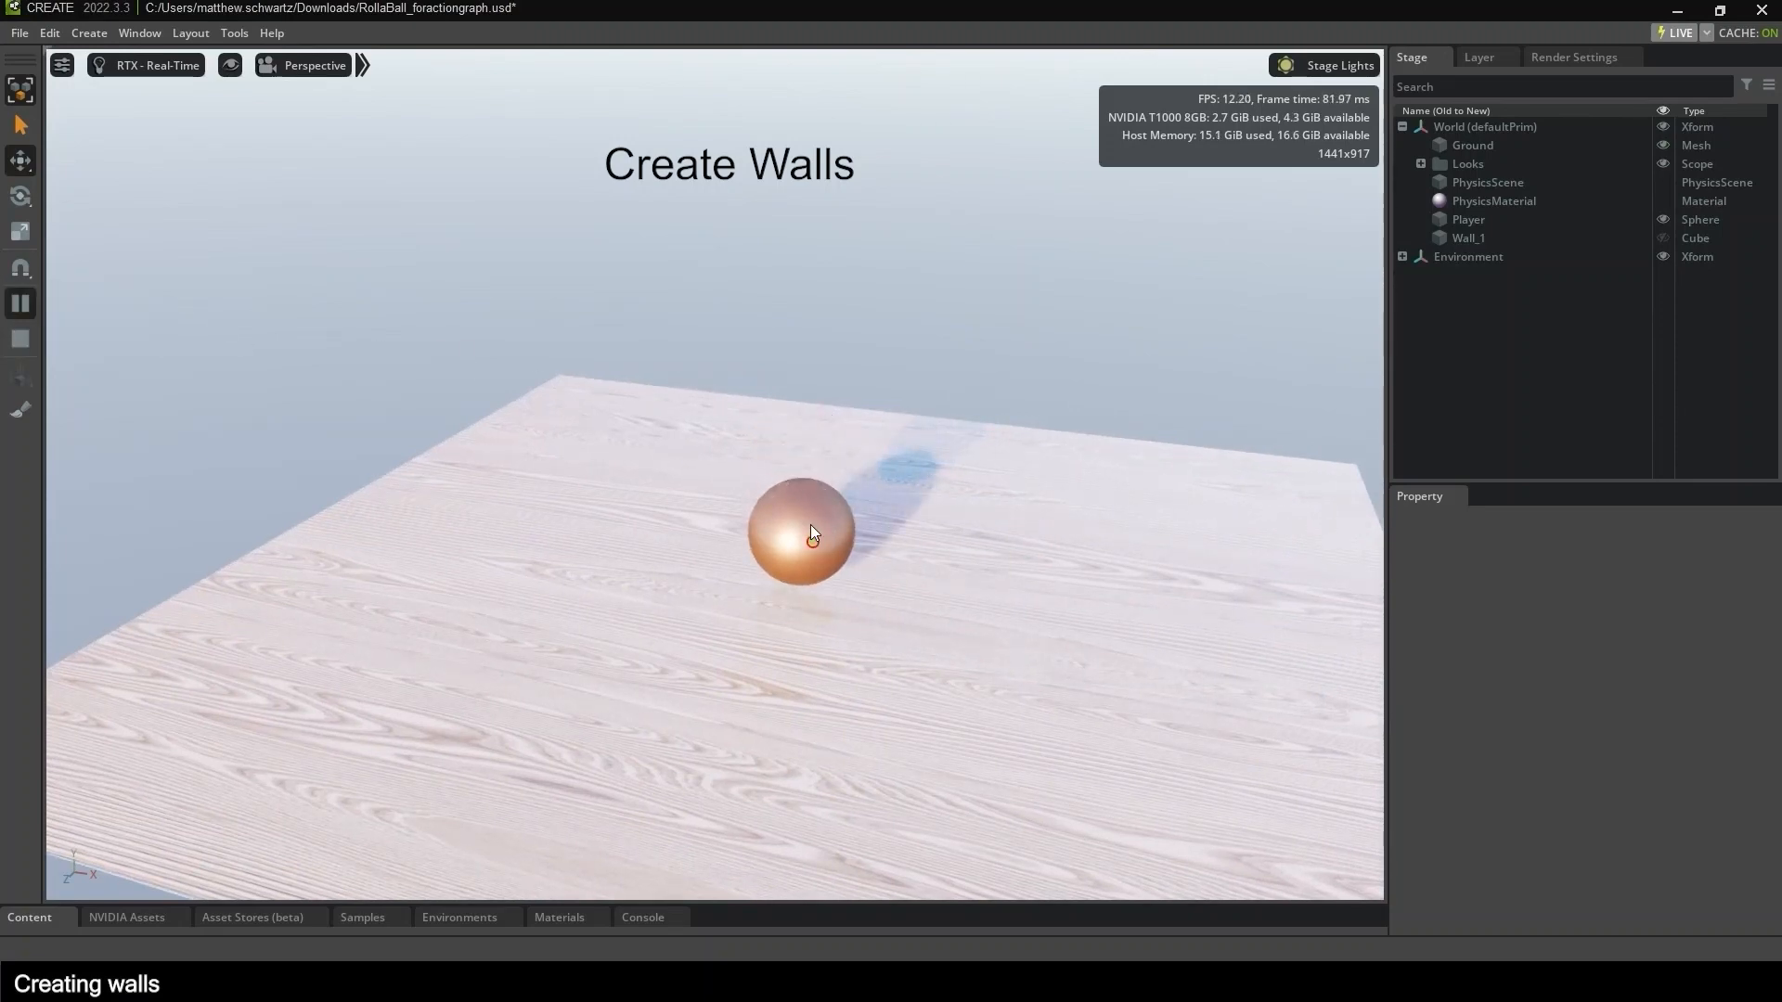
{"action": "left_click_drag", "start_coordinate": [808, 516], "coordinate": [799, 363], "text": "shift"}
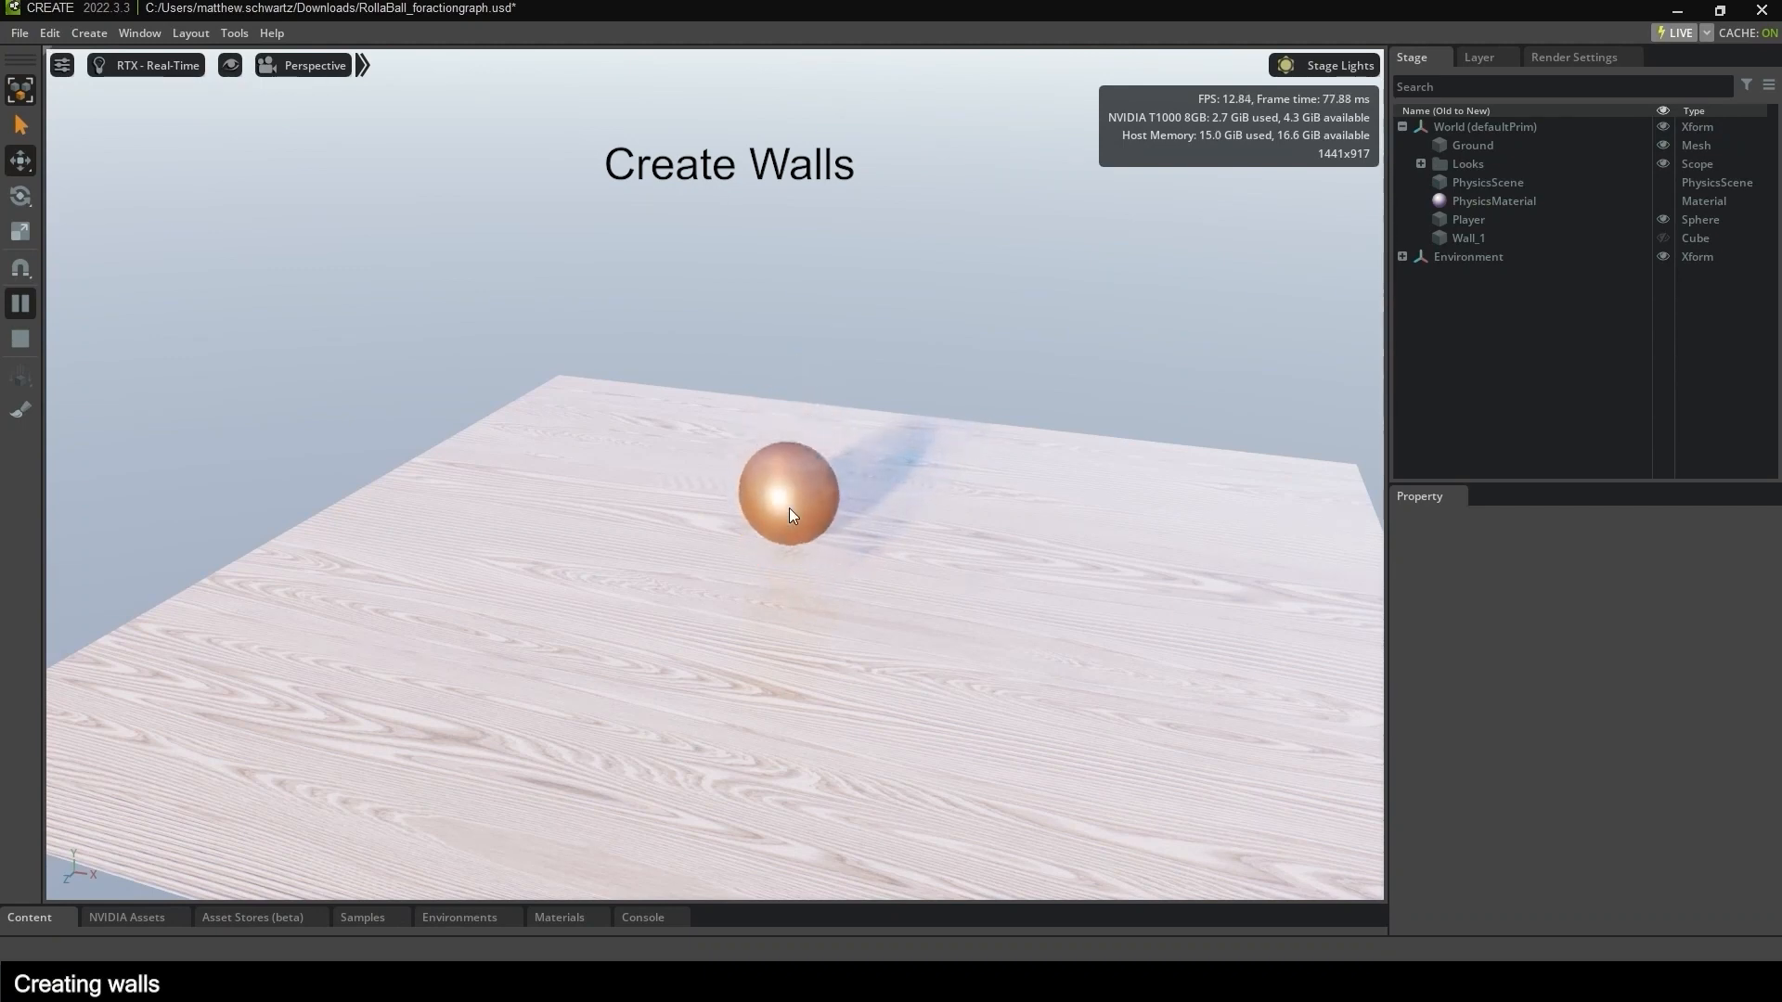
{"action": "mouse_move", "coordinate": [789, 509]}
{"action": "left_mouse_down", "text": "shift"}
{"action": "mouse_move", "coordinate": [594, 521]}
{"action": "mouse_move", "coordinate": [567, 557]}
{"action": "mouse_move", "coordinate": [699, 571]}
{"action": "mouse_move", "coordinate": [767, 547]}
{"action": "mouse_move", "coordinate": [748, 512]}
{"action": "mouse_move", "coordinate": [765, 466]}
{"action": "left_mouse_up", "text": "shift"}
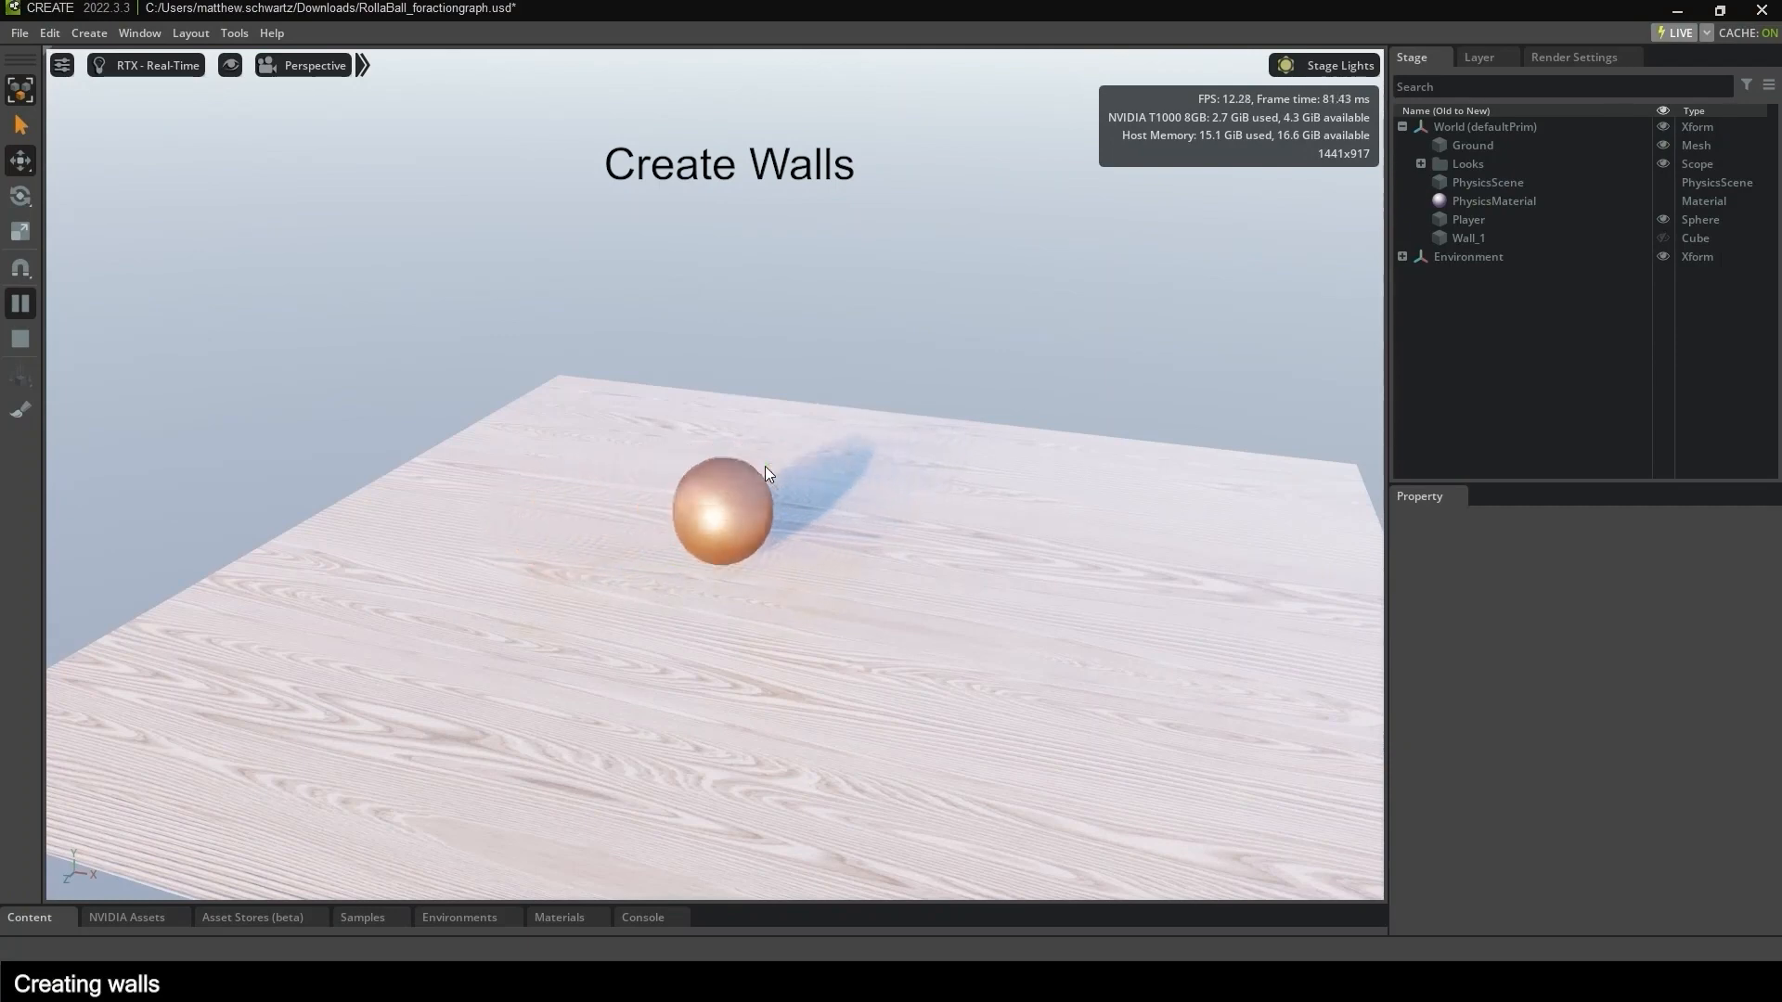
{"action": "left_click", "coordinate": [20, 342]}
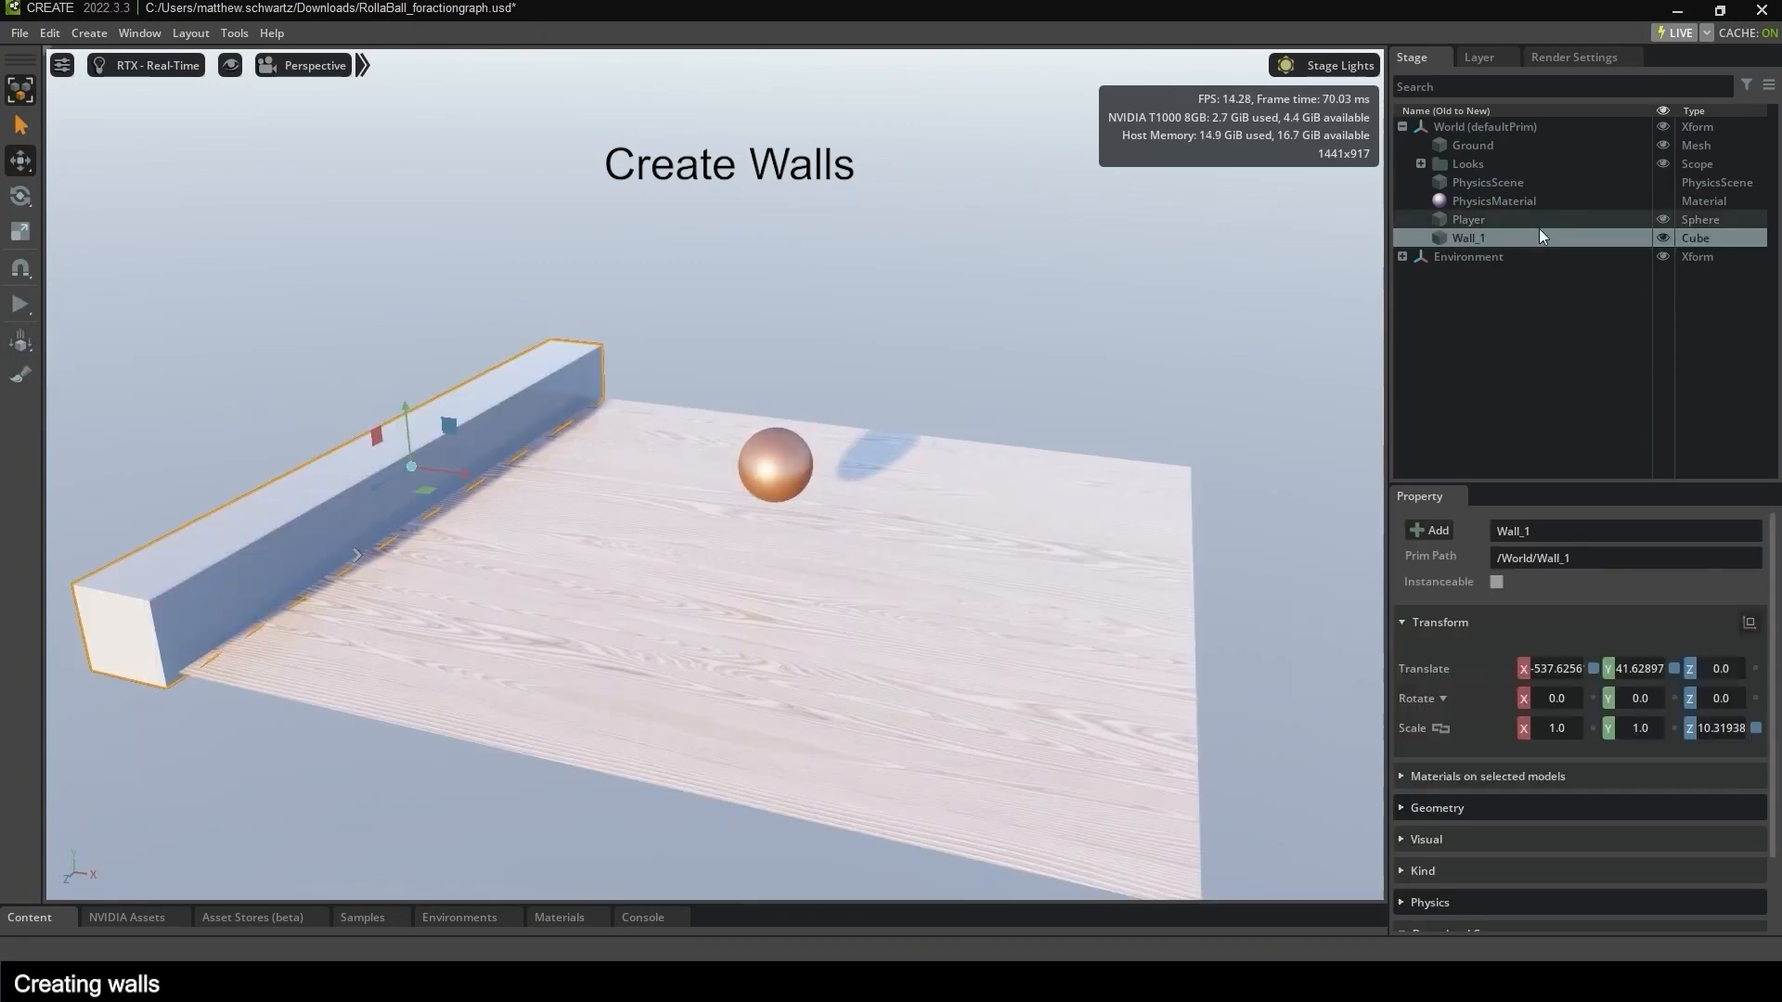
Duplicate Wall_1 into three more walls, placing one copy along the opposite floor edge and another near the middle.
{"action": "right_click", "coordinate": [1539, 232]}
{"action": "left_click", "coordinate": [1555, 337]}
{"action": "right_click", "coordinate": [1469, 243]}
{"action": "left_click", "coordinate": [1490, 277]}
{"action": "right_click", "coordinate": [1490, 277]}
{"action": "left_click", "coordinate": [1513, 310]}
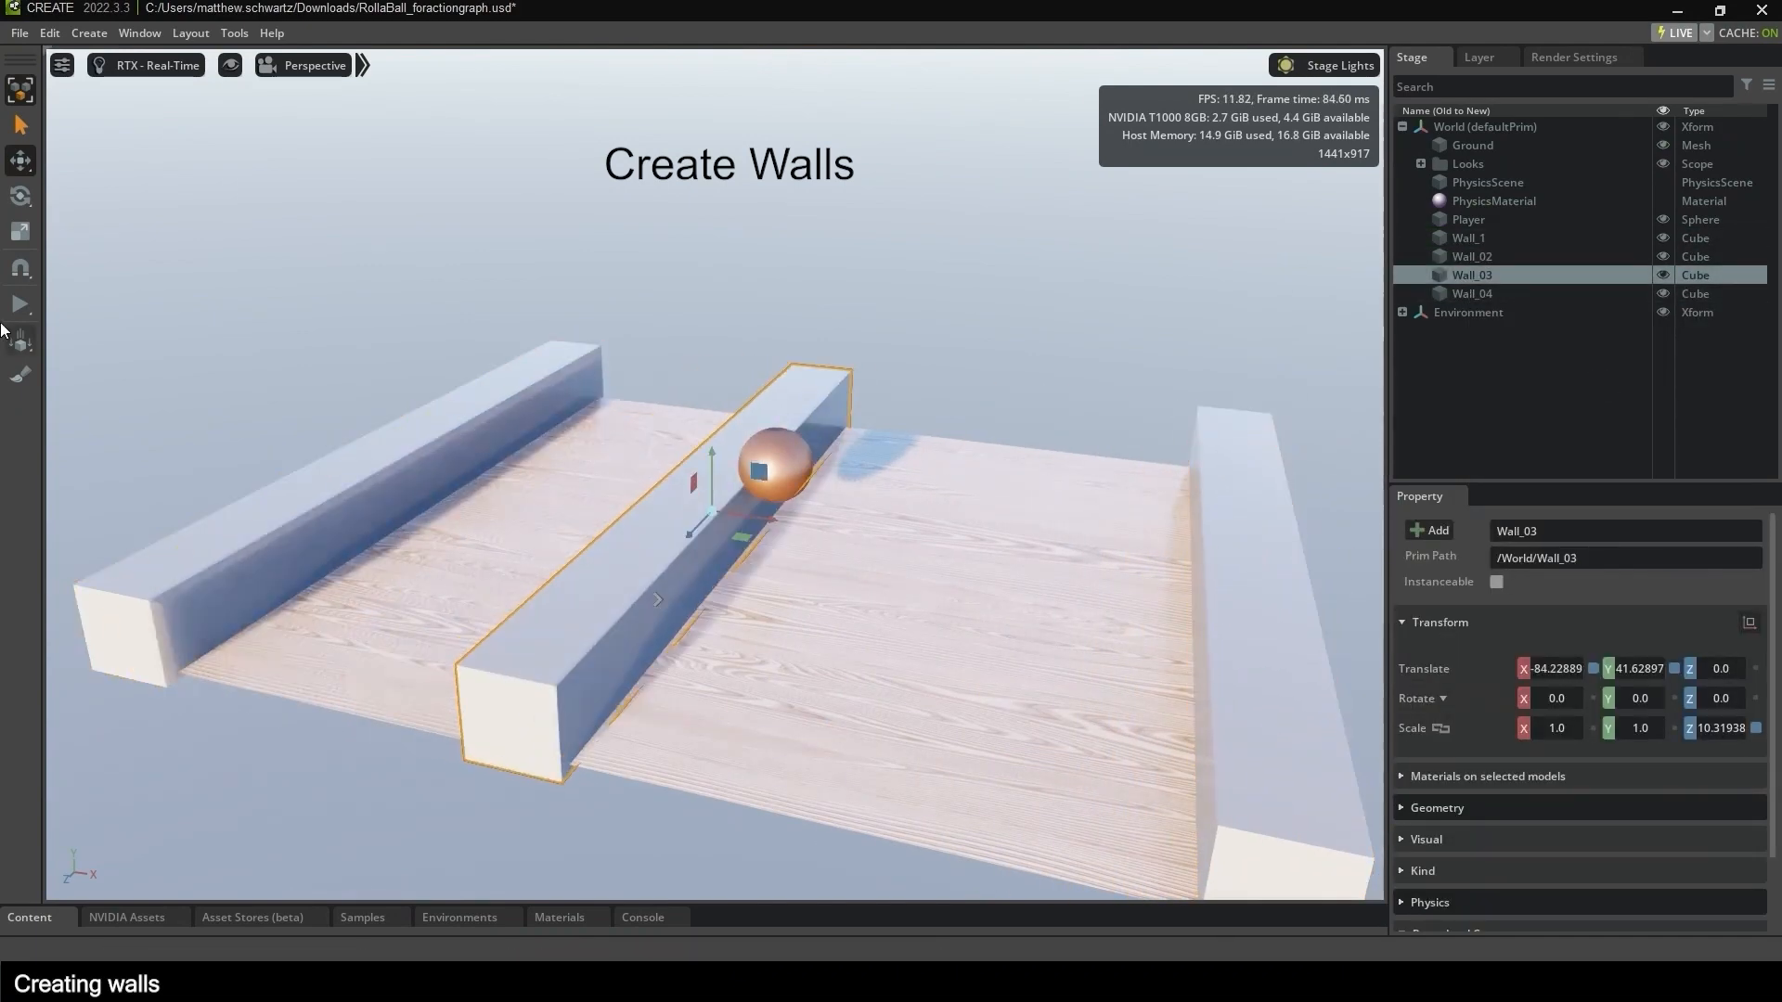
Rotate Wall_03 to 90° about Y and position the remaining walls along the open edges to enclose the floor.
{"action": "left_click_drag", "start_coordinate": [1646, 694], "coordinate": [1683, 698]}
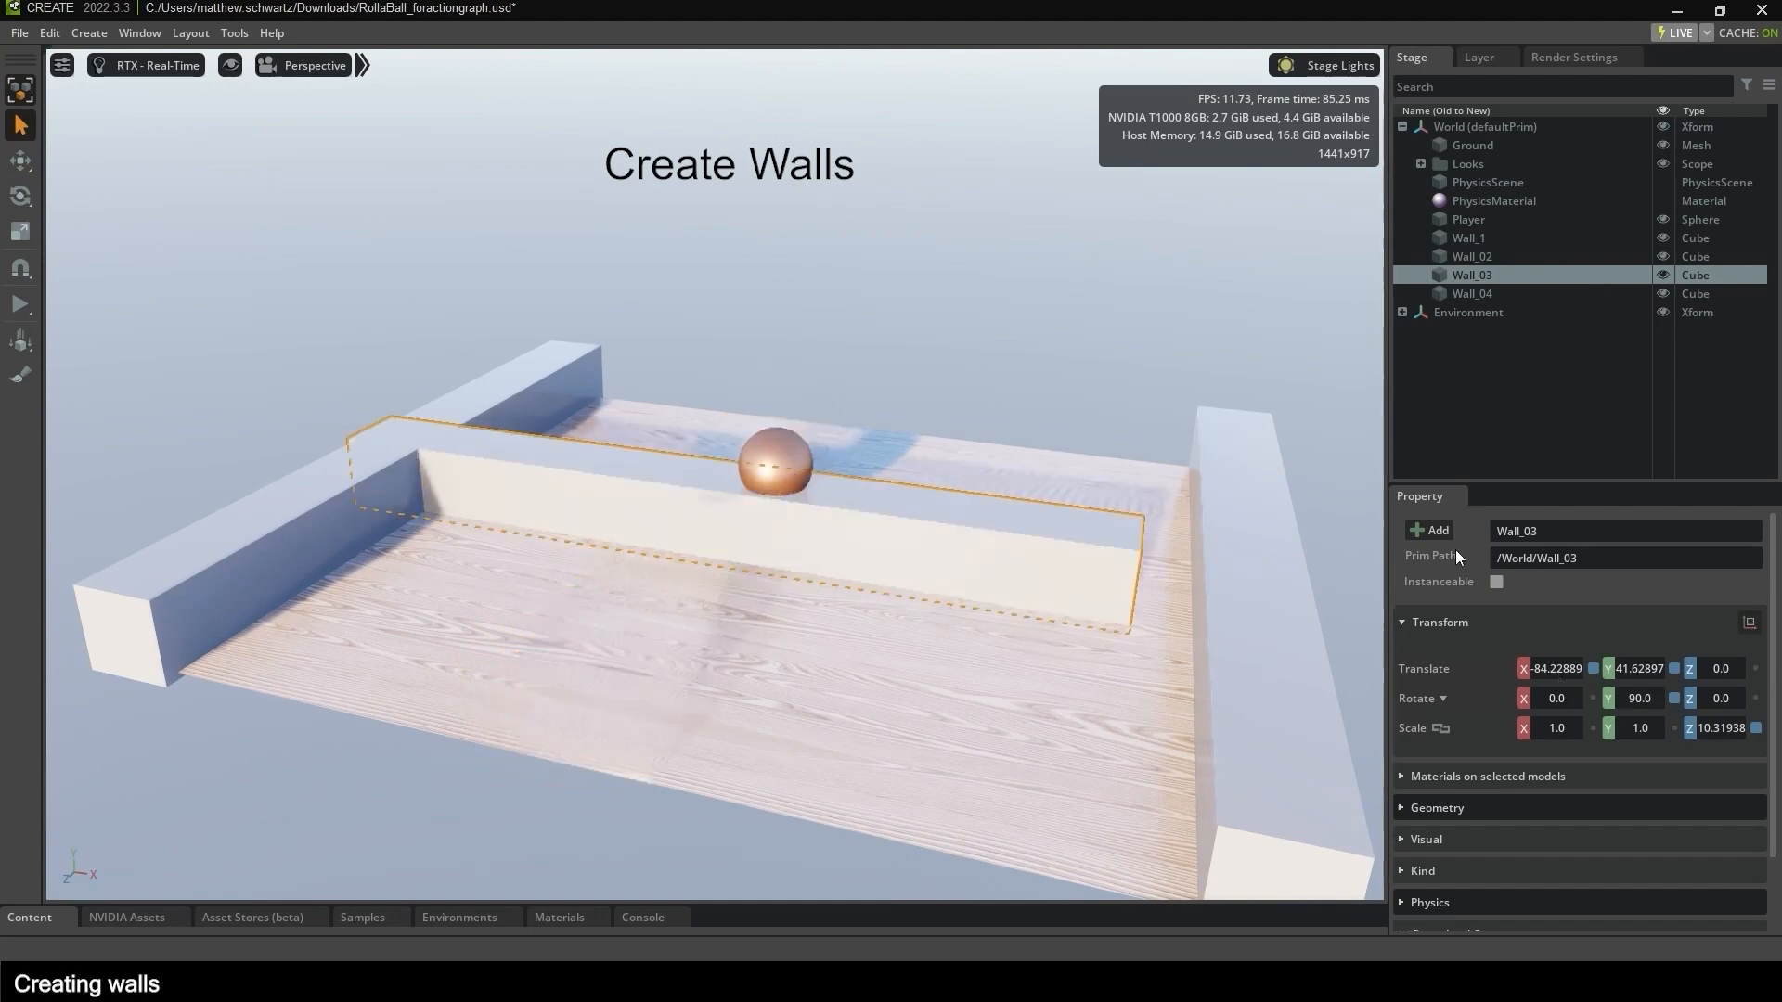
{"action": "key", "text": "w"}
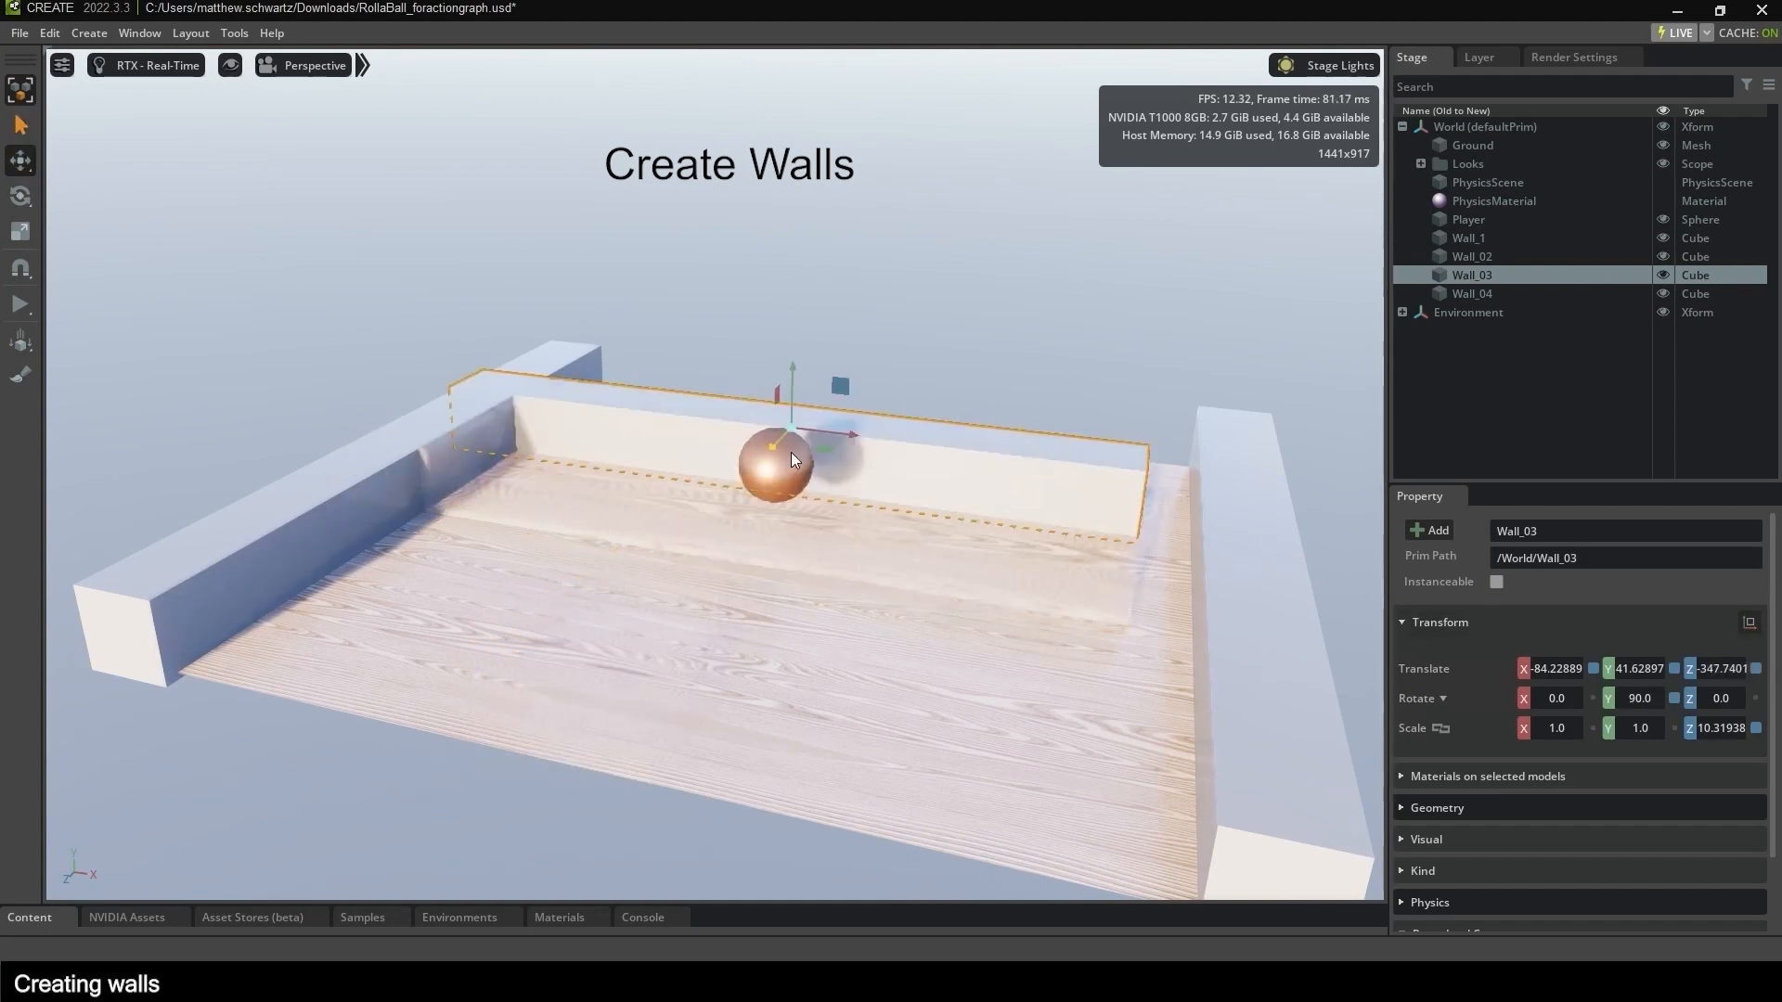
{"action": "scroll", "coordinate": [902, 548], "scroll_direction": "up", "scroll_amount": 3}
{"action": "right_click_drag", "start_coordinate": [902, 549], "coordinate": [863, 557]}
{"action": "left_click_drag", "start_coordinate": [837, 551], "coordinate": [945, 557]}
{"action": "scroll", "coordinate": [982, 648], "scroll_direction": "down", "scroll_amount": 5}
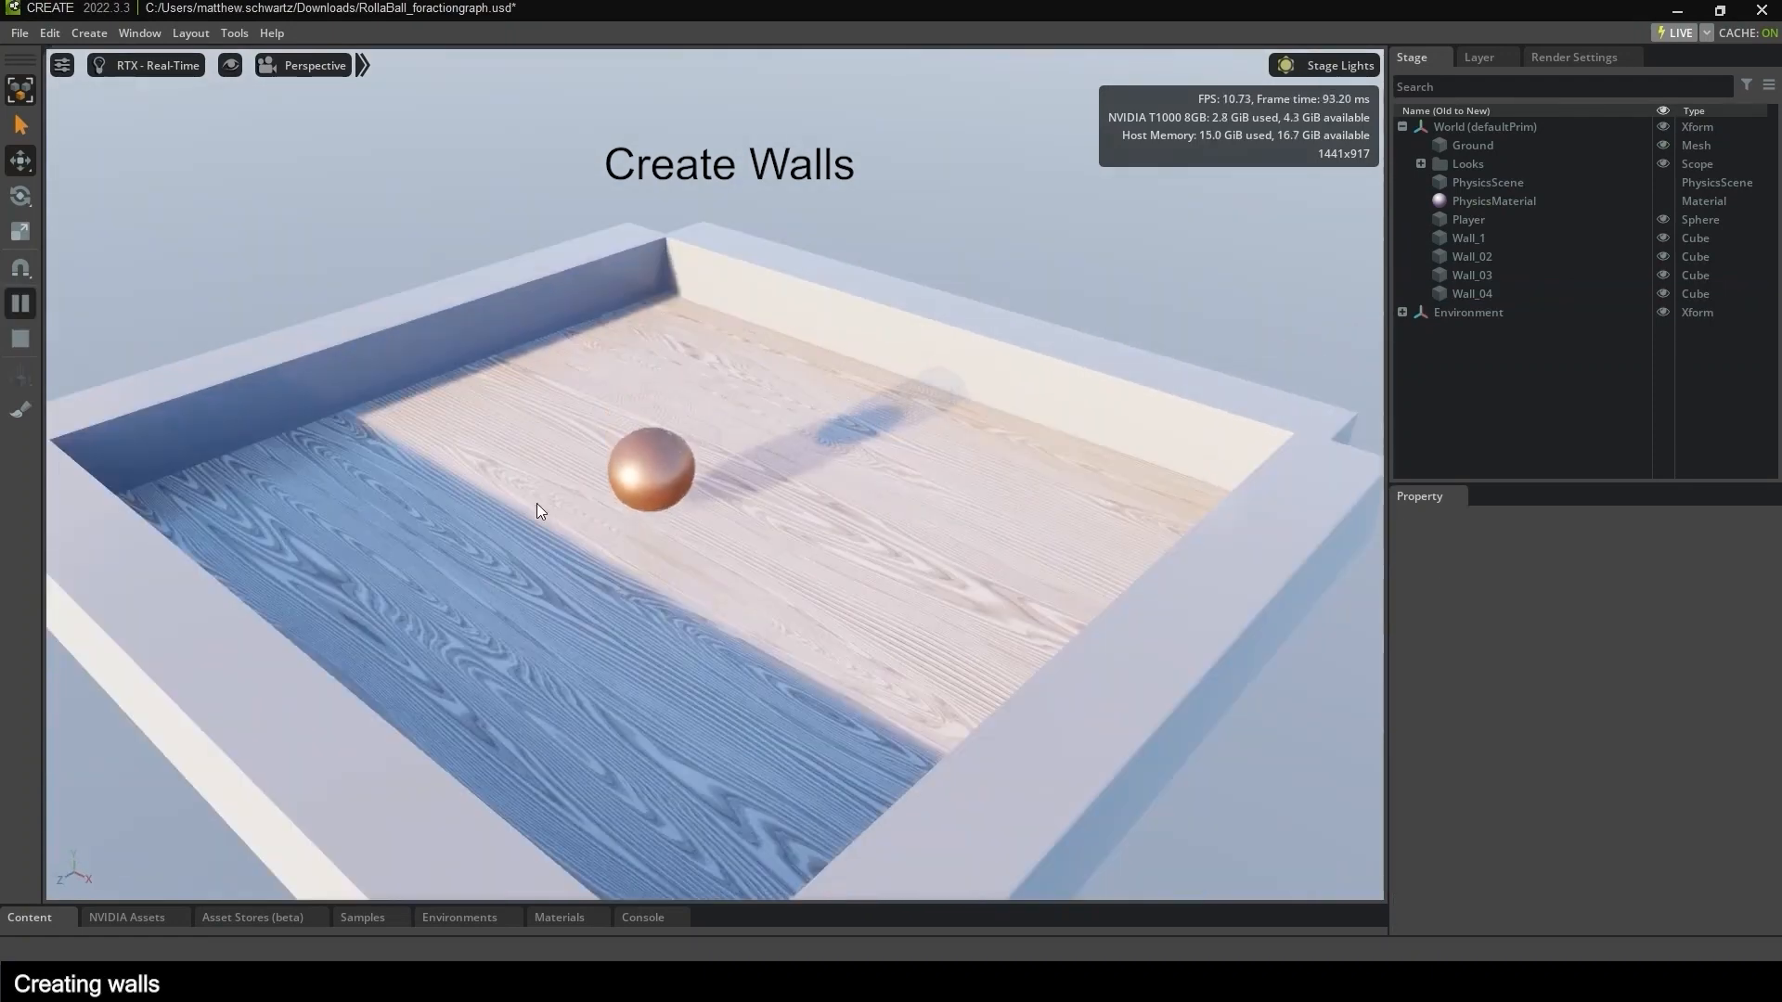
Push the Player ball against the surrounding walls in the running simulation to test the collisions, and stop the simulation.
{"action": "left_click_drag", "start_coordinate": [763, 453], "coordinate": [989, 481], "text": "shift"}
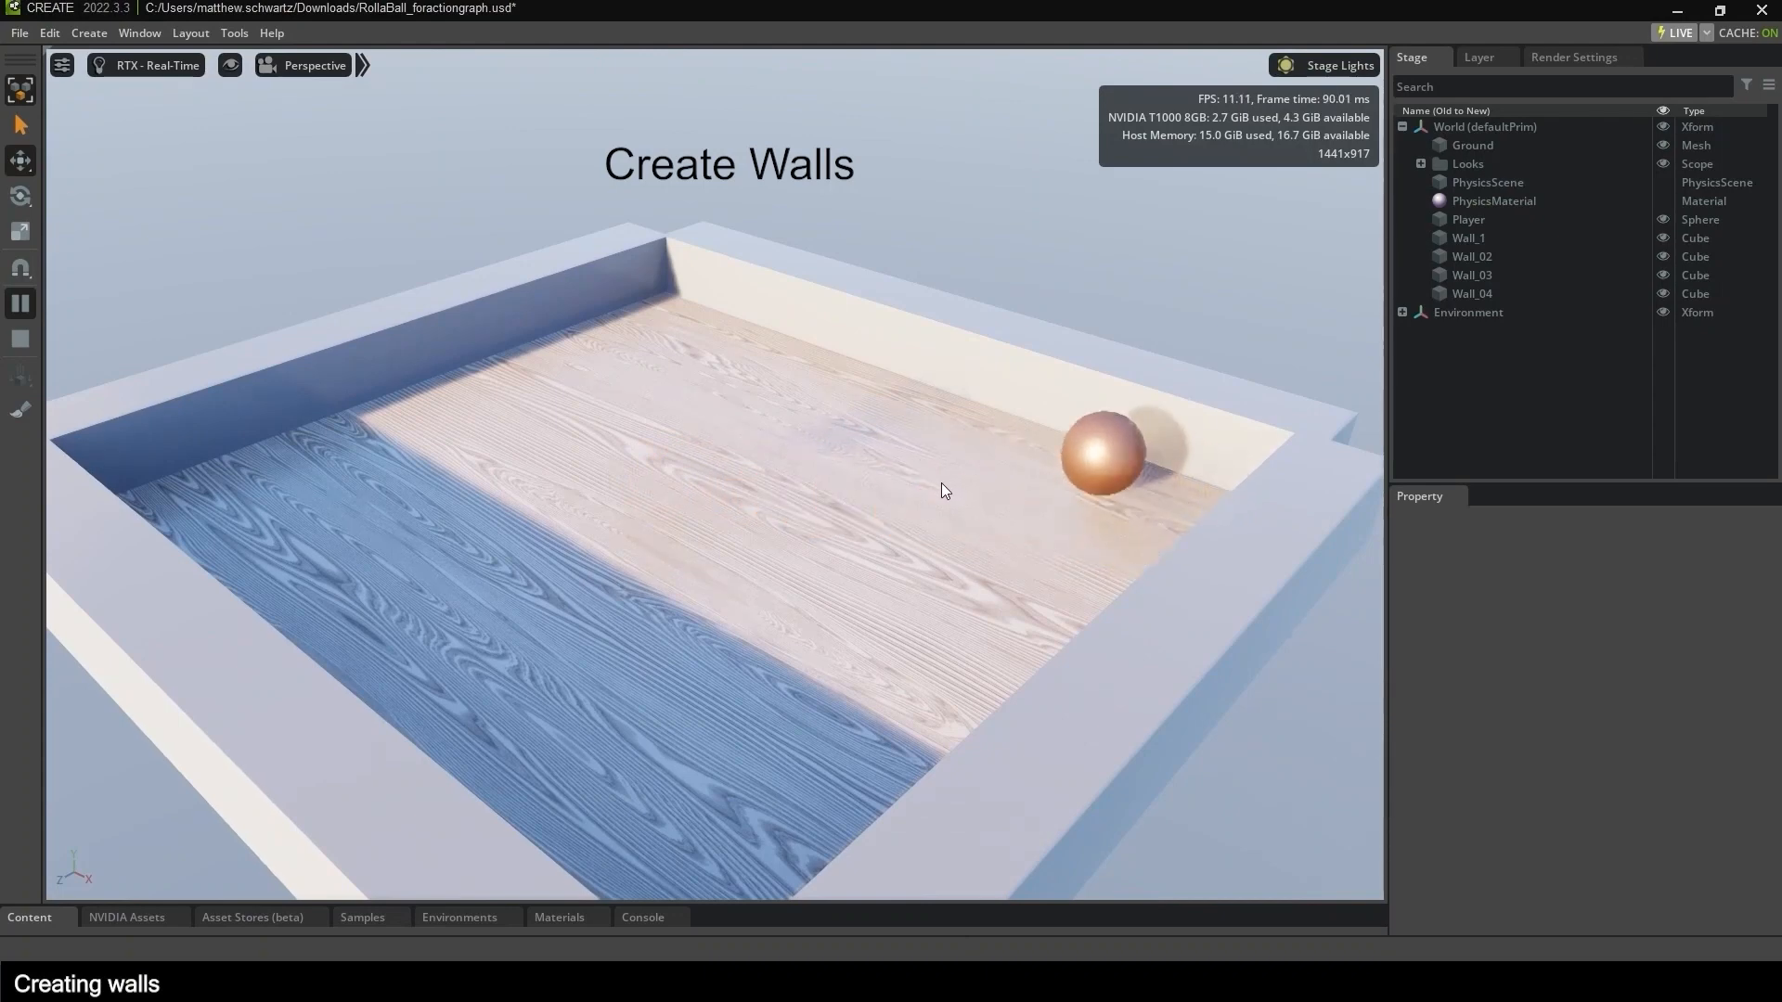
{"action": "left_click_drag", "start_coordinate": [932, 395], "coordinate": [371, 408], "text": "shift"}
{"action": "left_click", "coordinate": [20, 340]}
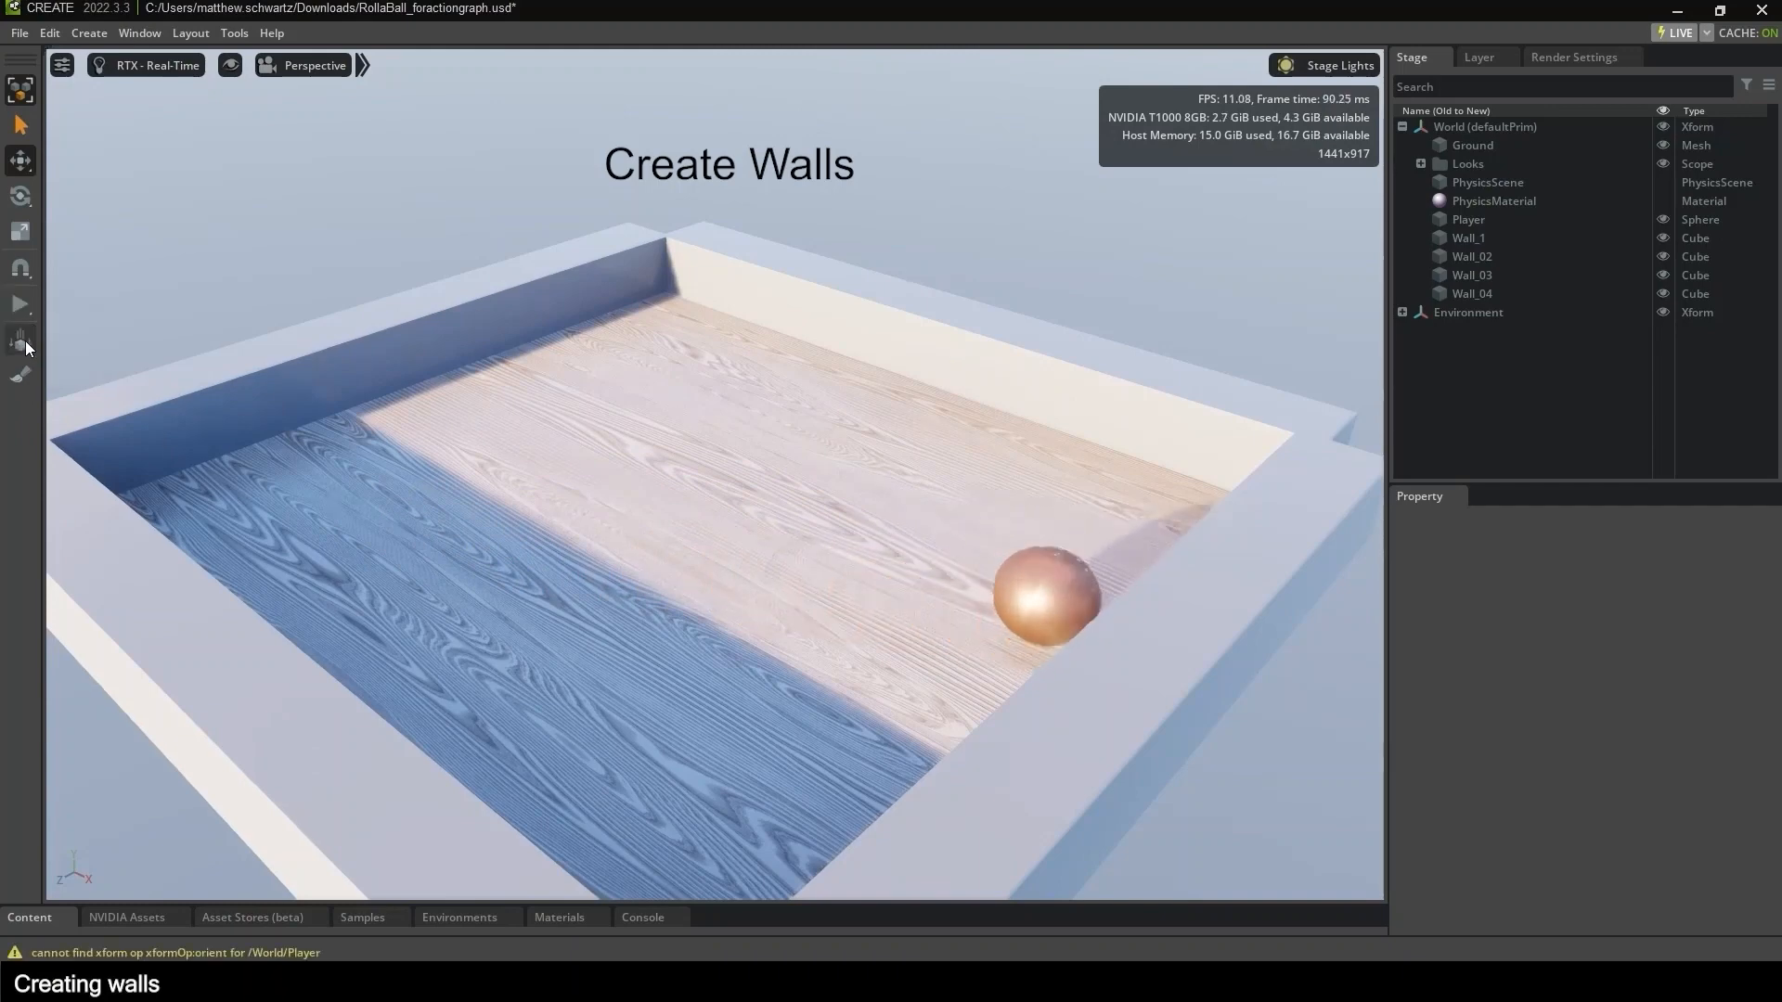
Try to rotate the DistantLight in the Environment group.
{"action": "left_click", "coordinate": [1403, 314]}
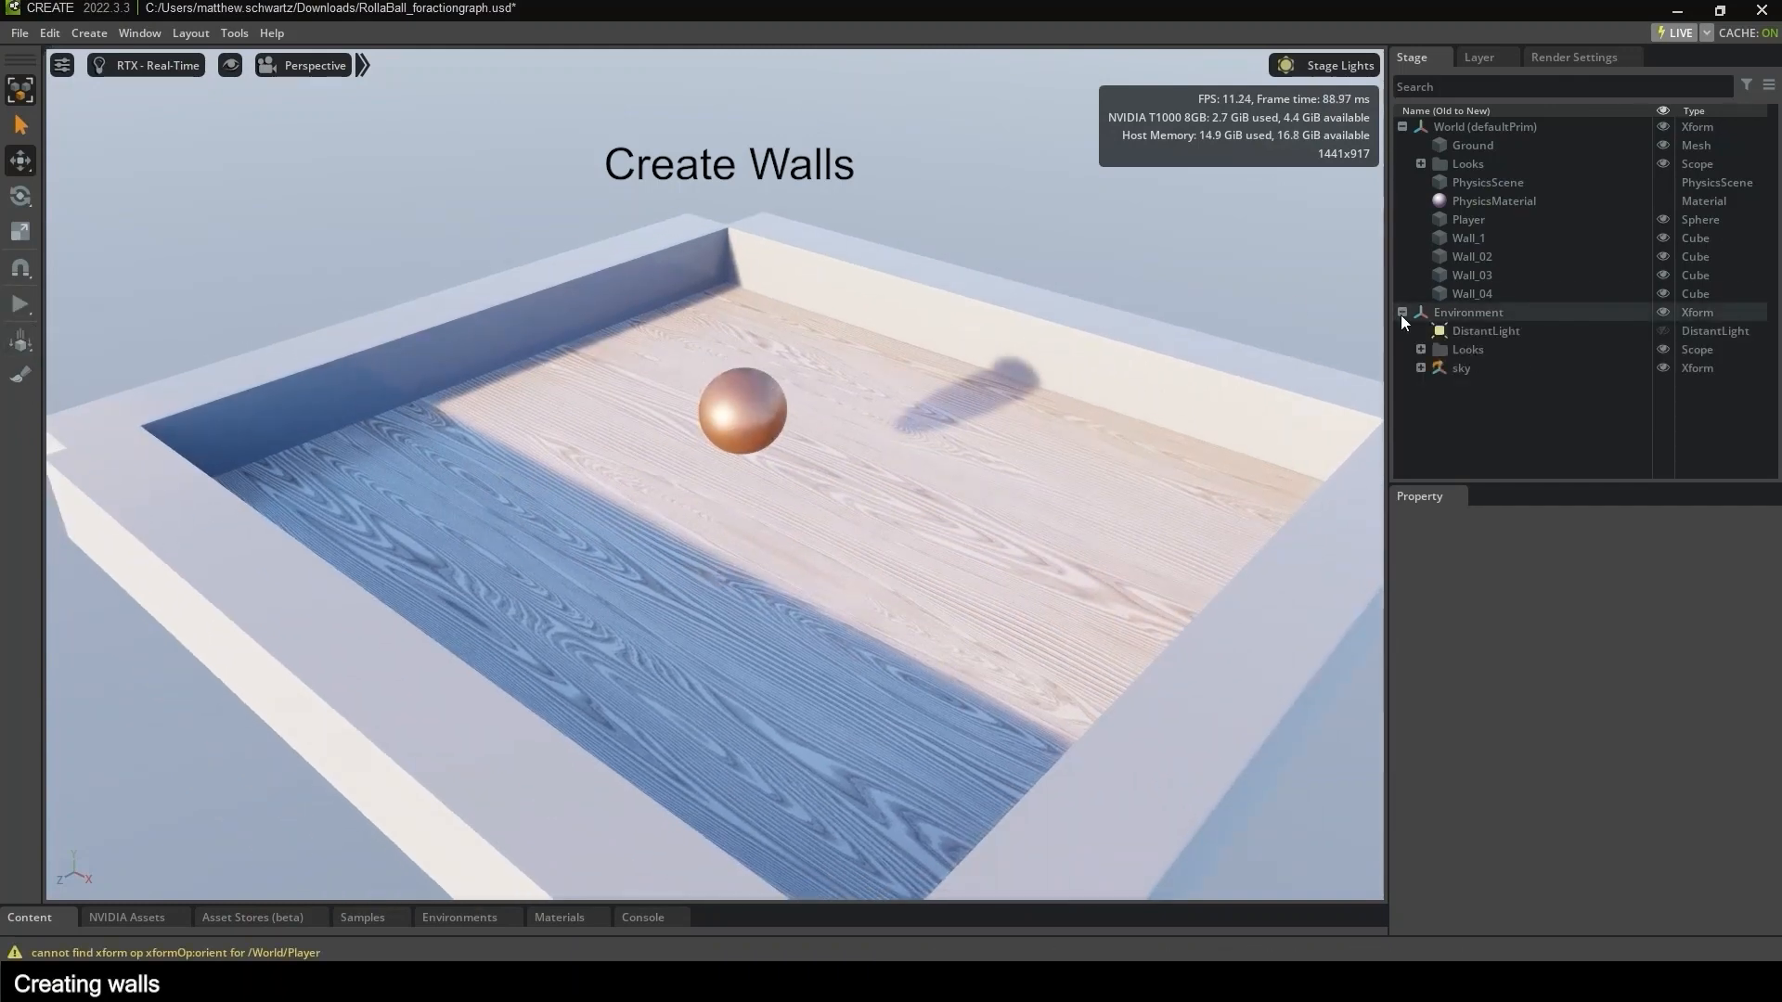
{"action": "left_click", "coordinate": [1469, 330]}
{"action": "left_click_drag", "start_coordinate": [1544, 700], "coordinate": [1645, 677]}
Rotate the sky's DomeLight to about 229.9° on X so sunlight covers most of the floor.
{"action": "left_click", "coordinate": [1421, 368]}
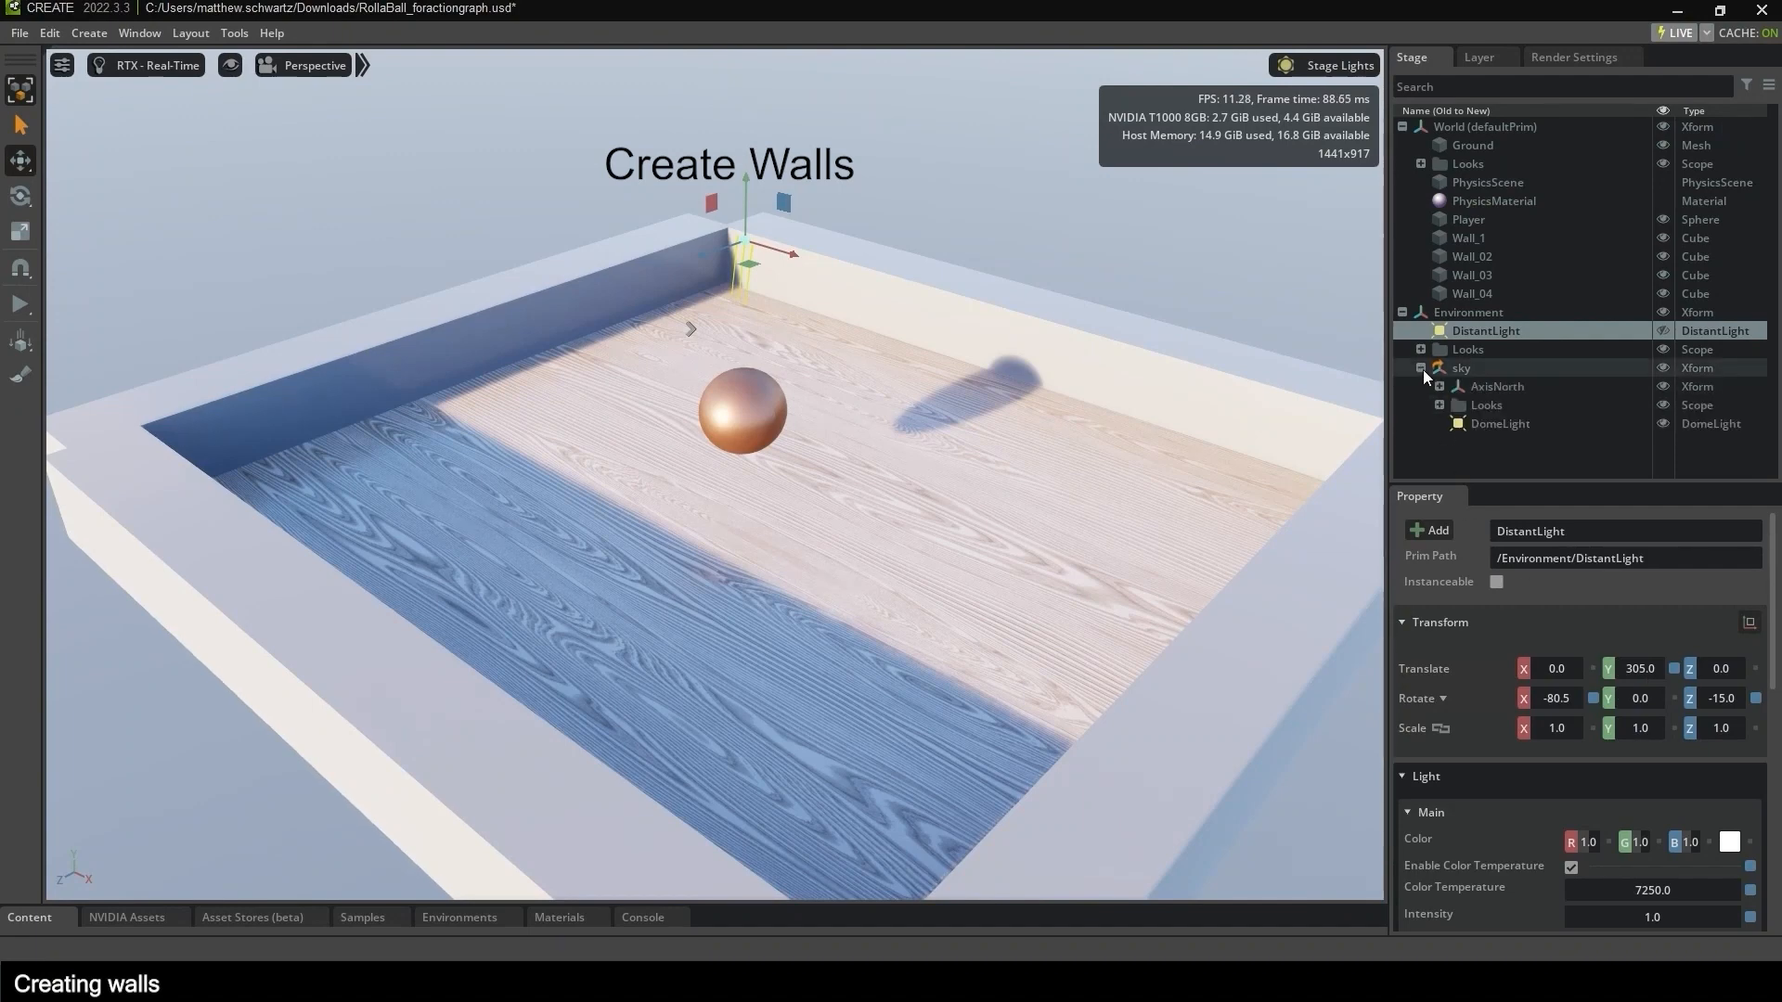
{"action": "left_click", "coordinate": [1522, 419]}
{"action": "scroll", "coordinate": [1495, 739], "scroll_direction": "down", "scroll_amount": 5}
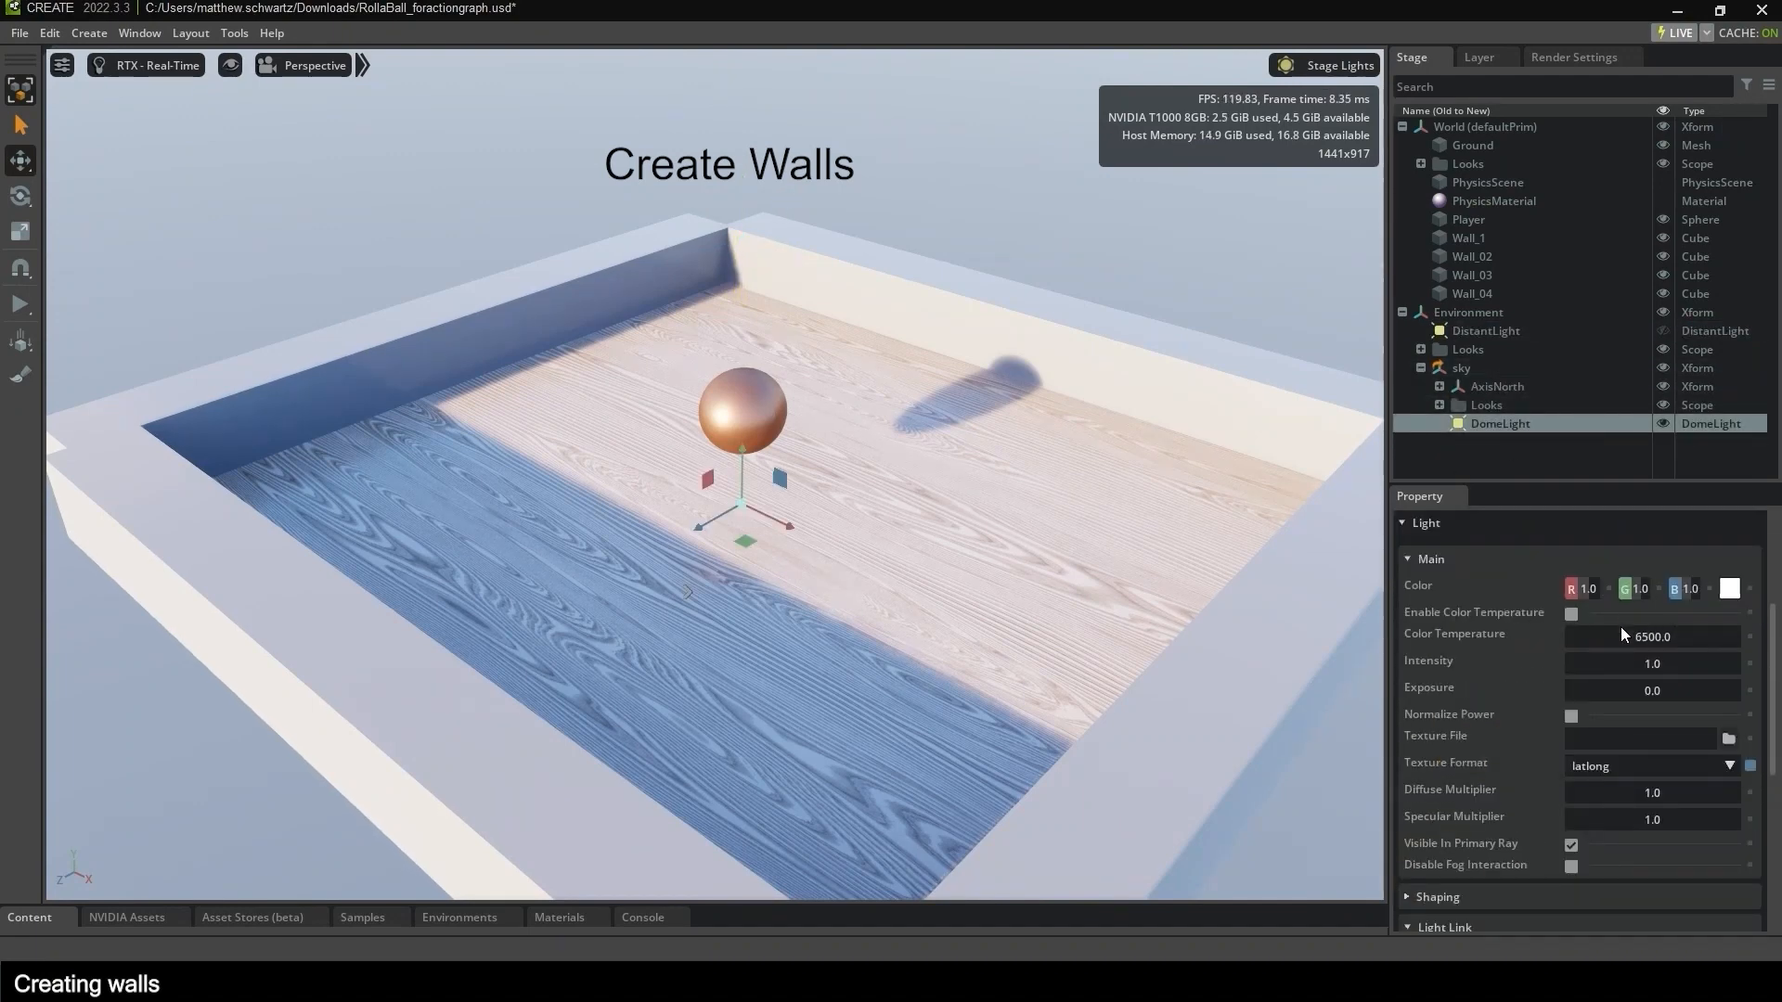
{"action": "scroll", "coordinate": [1533, 671], "scroll_direction": "down", "scroll_amount": 6}
{"action": "scroll", "coordinate": [1513, 687], "scroll_direction": "up", "scroll_amount": 10}
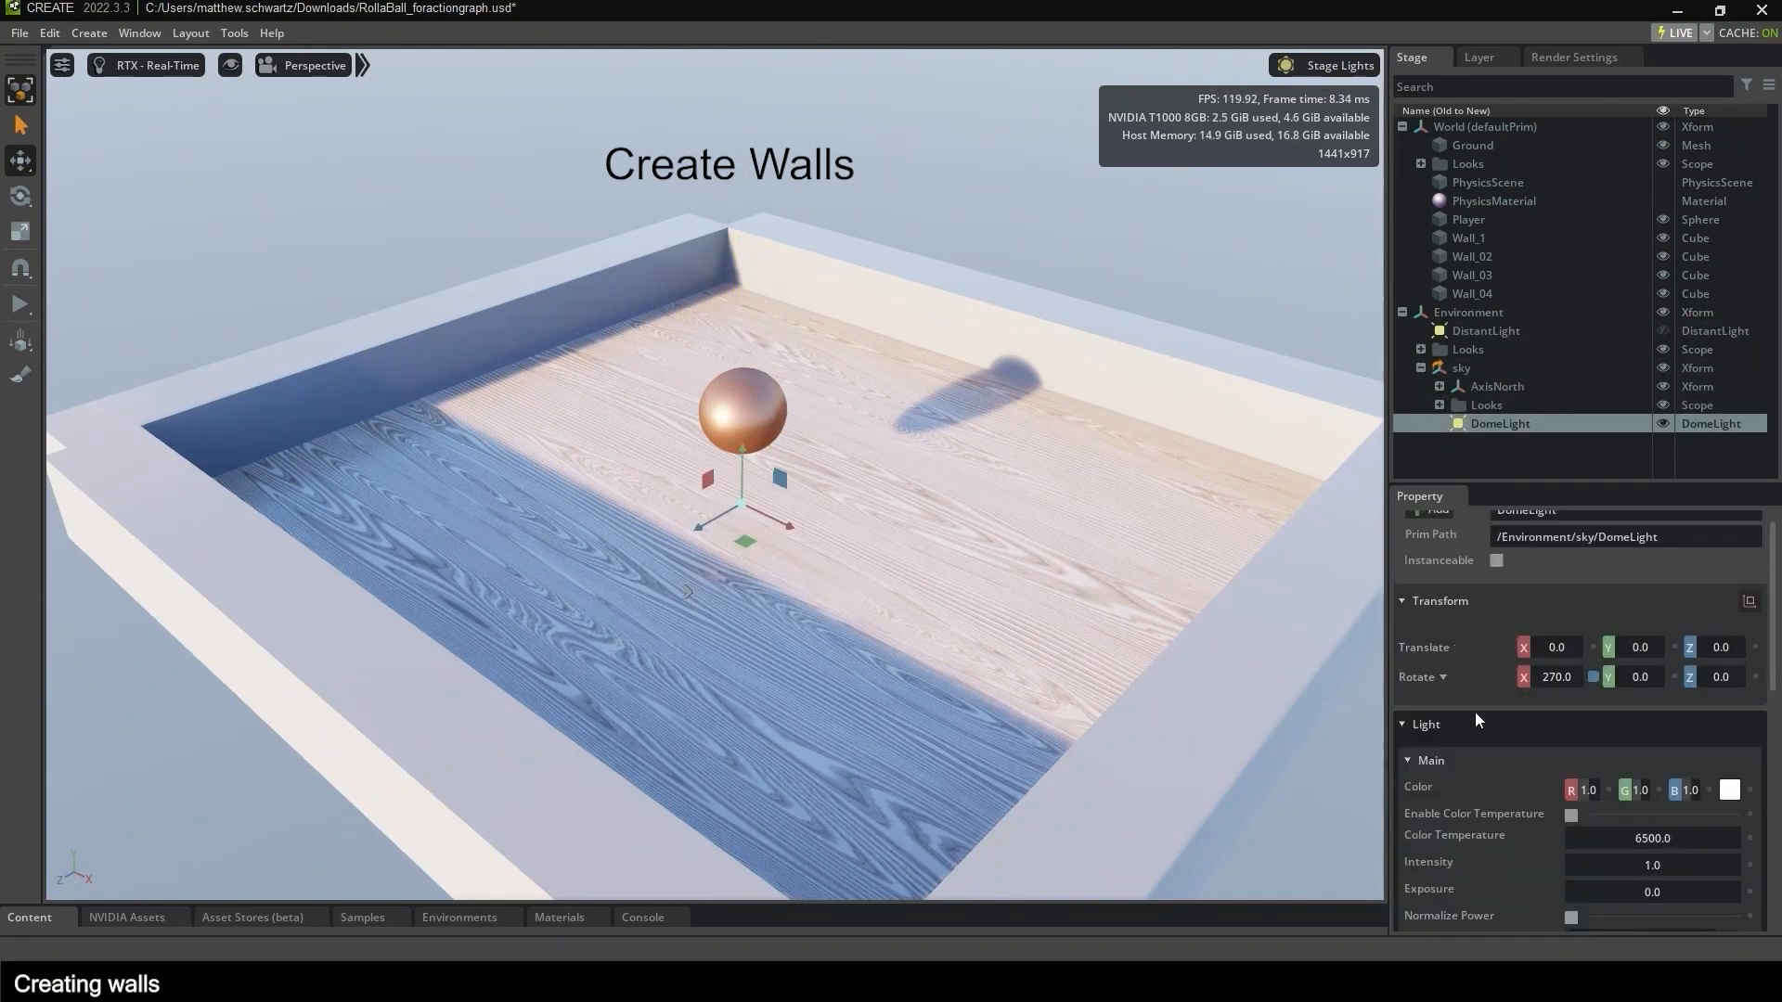
{"action": "left_click", "coordinate": [1474, 715]}
{"action": "left_click_drag", "start_coordinate": [1563, 699], "coordinate": [1188, 710]}
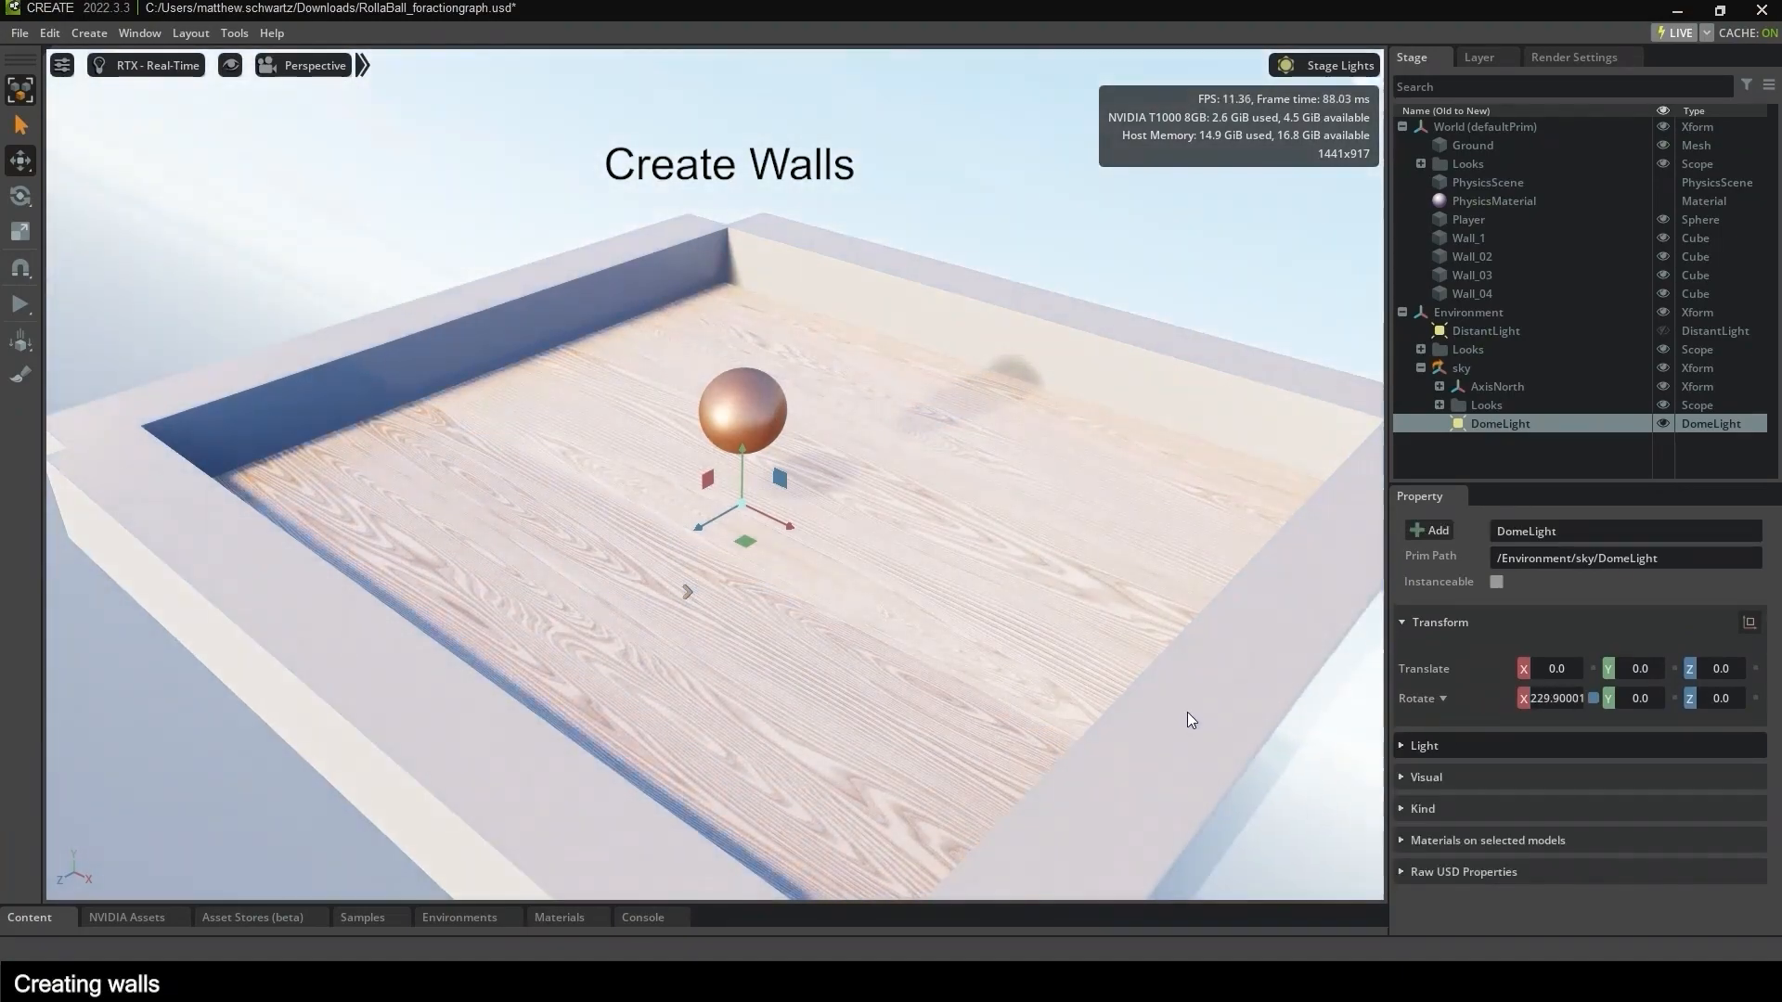
Create an Xform under World, name it Walls, and gather the four walls inside it.
{"action": "right_click", "coordinate": [1481, 130]}
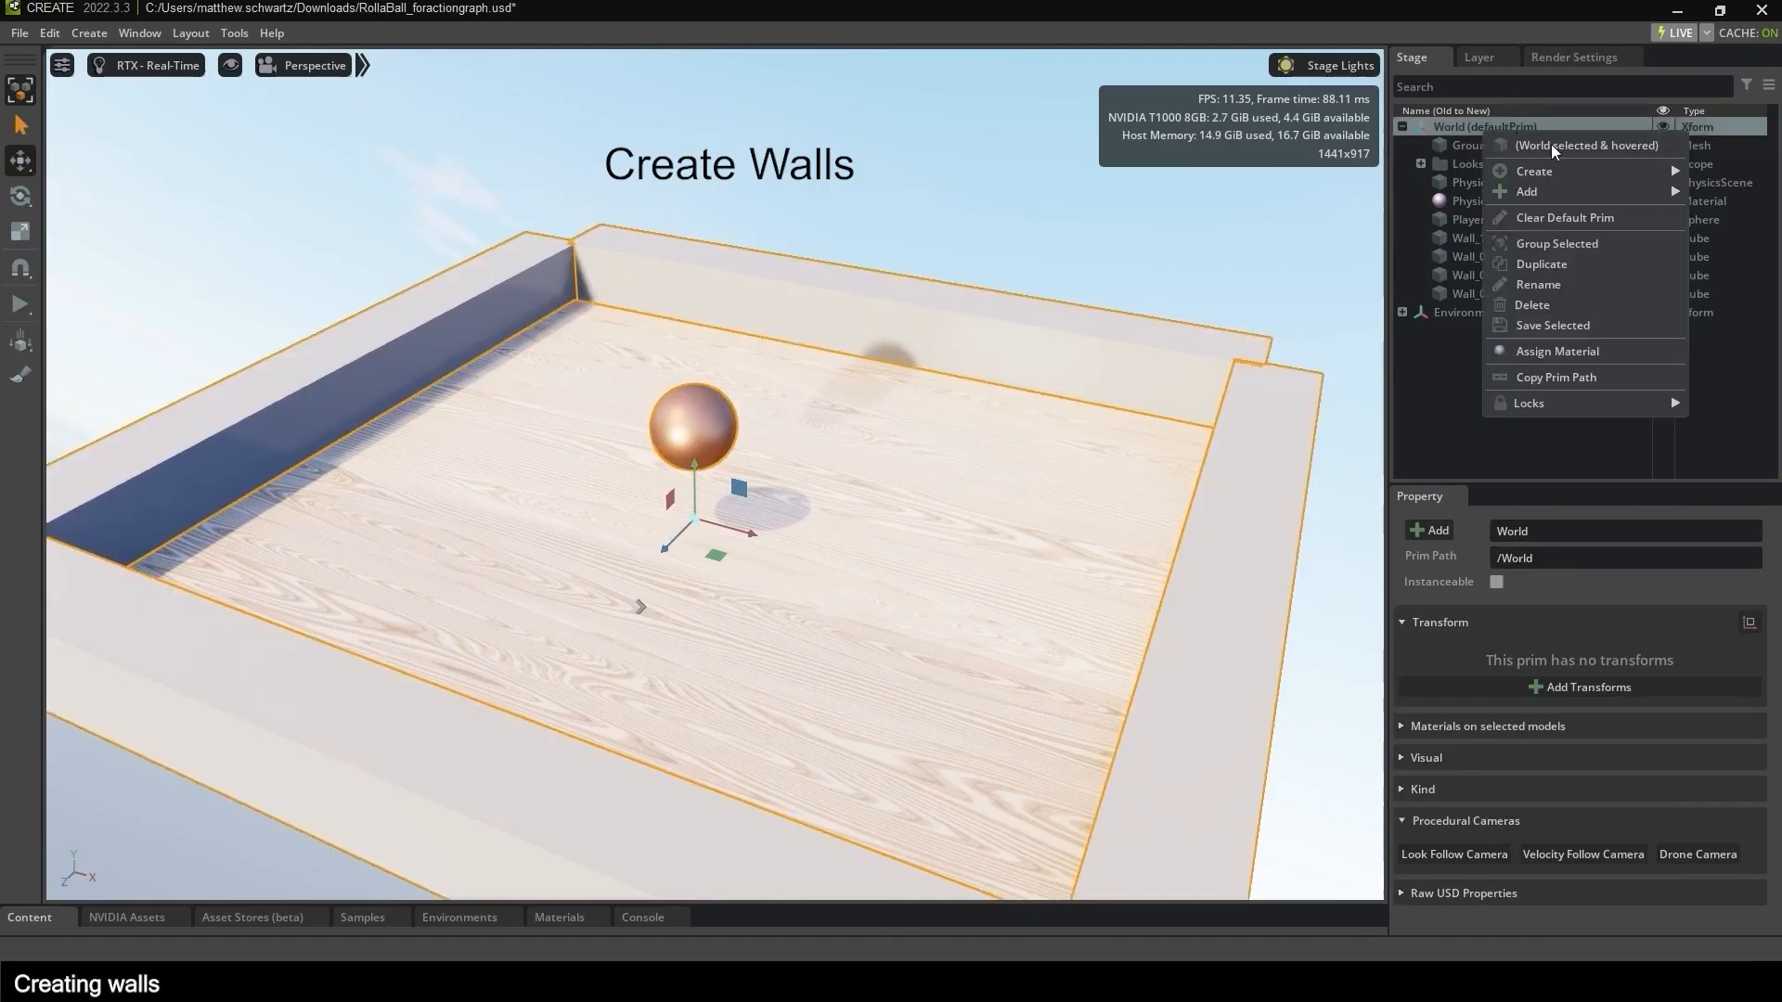
{"action": "mouse_move", "coordinate": [1534, 170]}
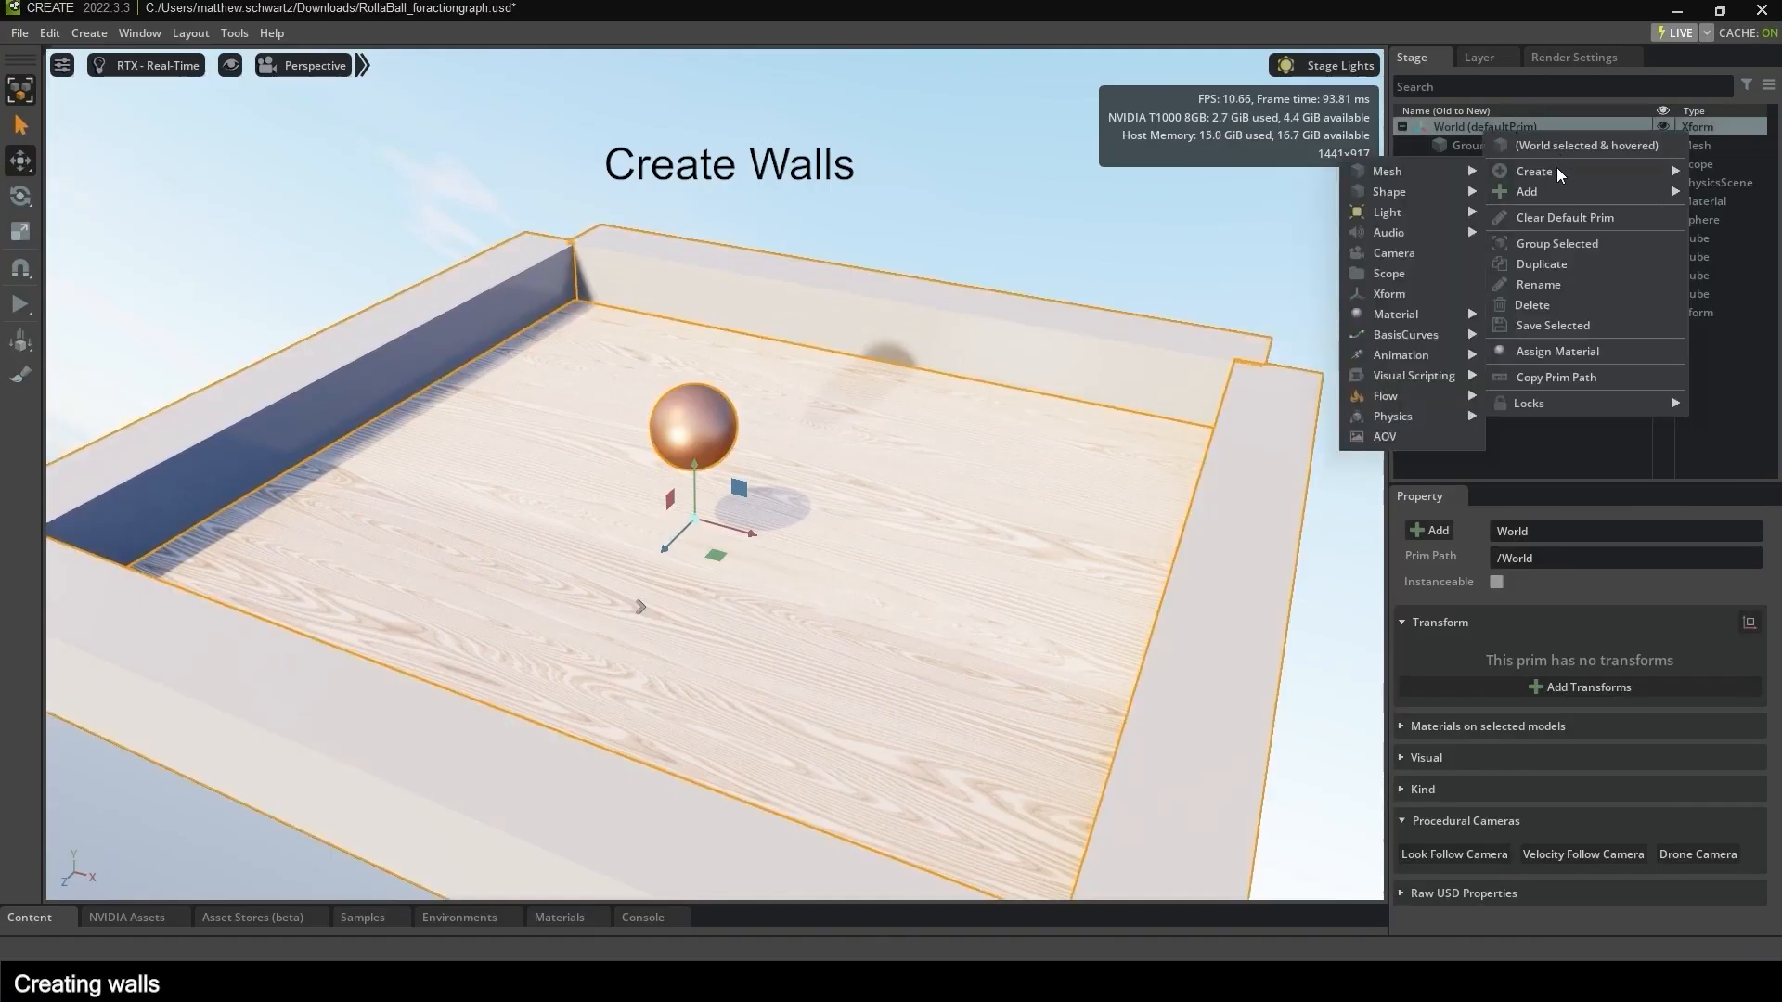
{"action": "left_click", "coordinate": [1392, 295]}
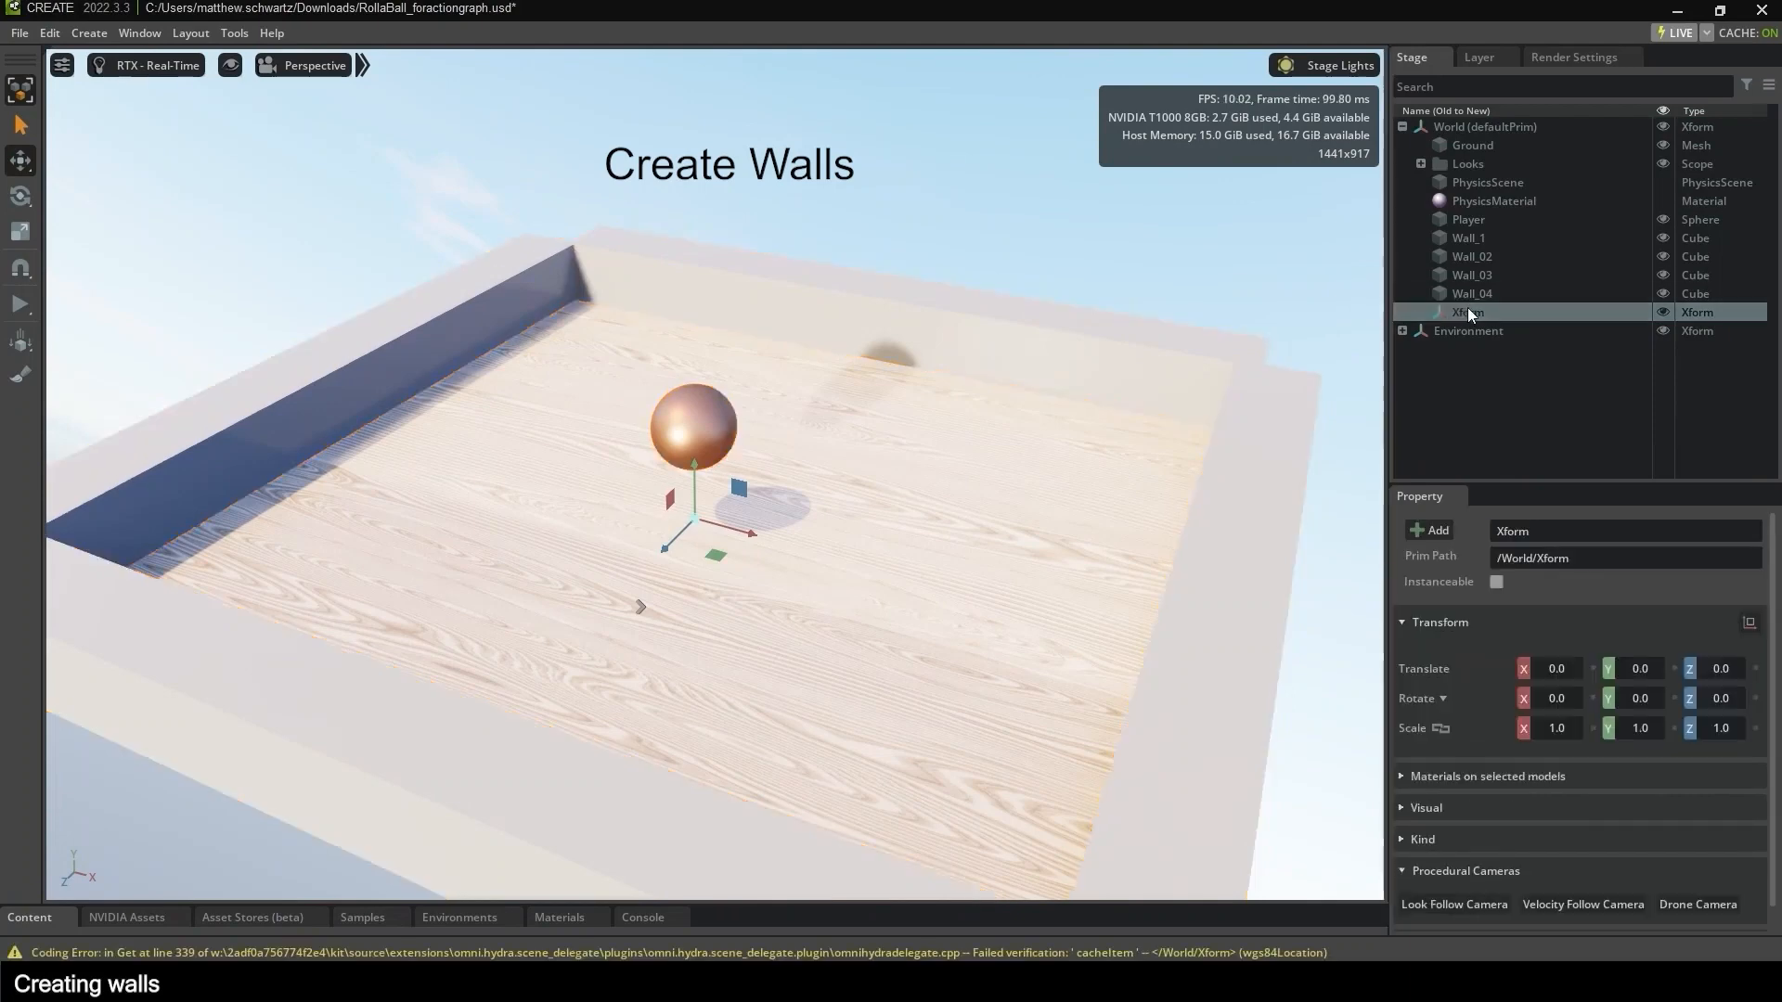
{"action": "right_click", "coordinate": [1472, 309]}
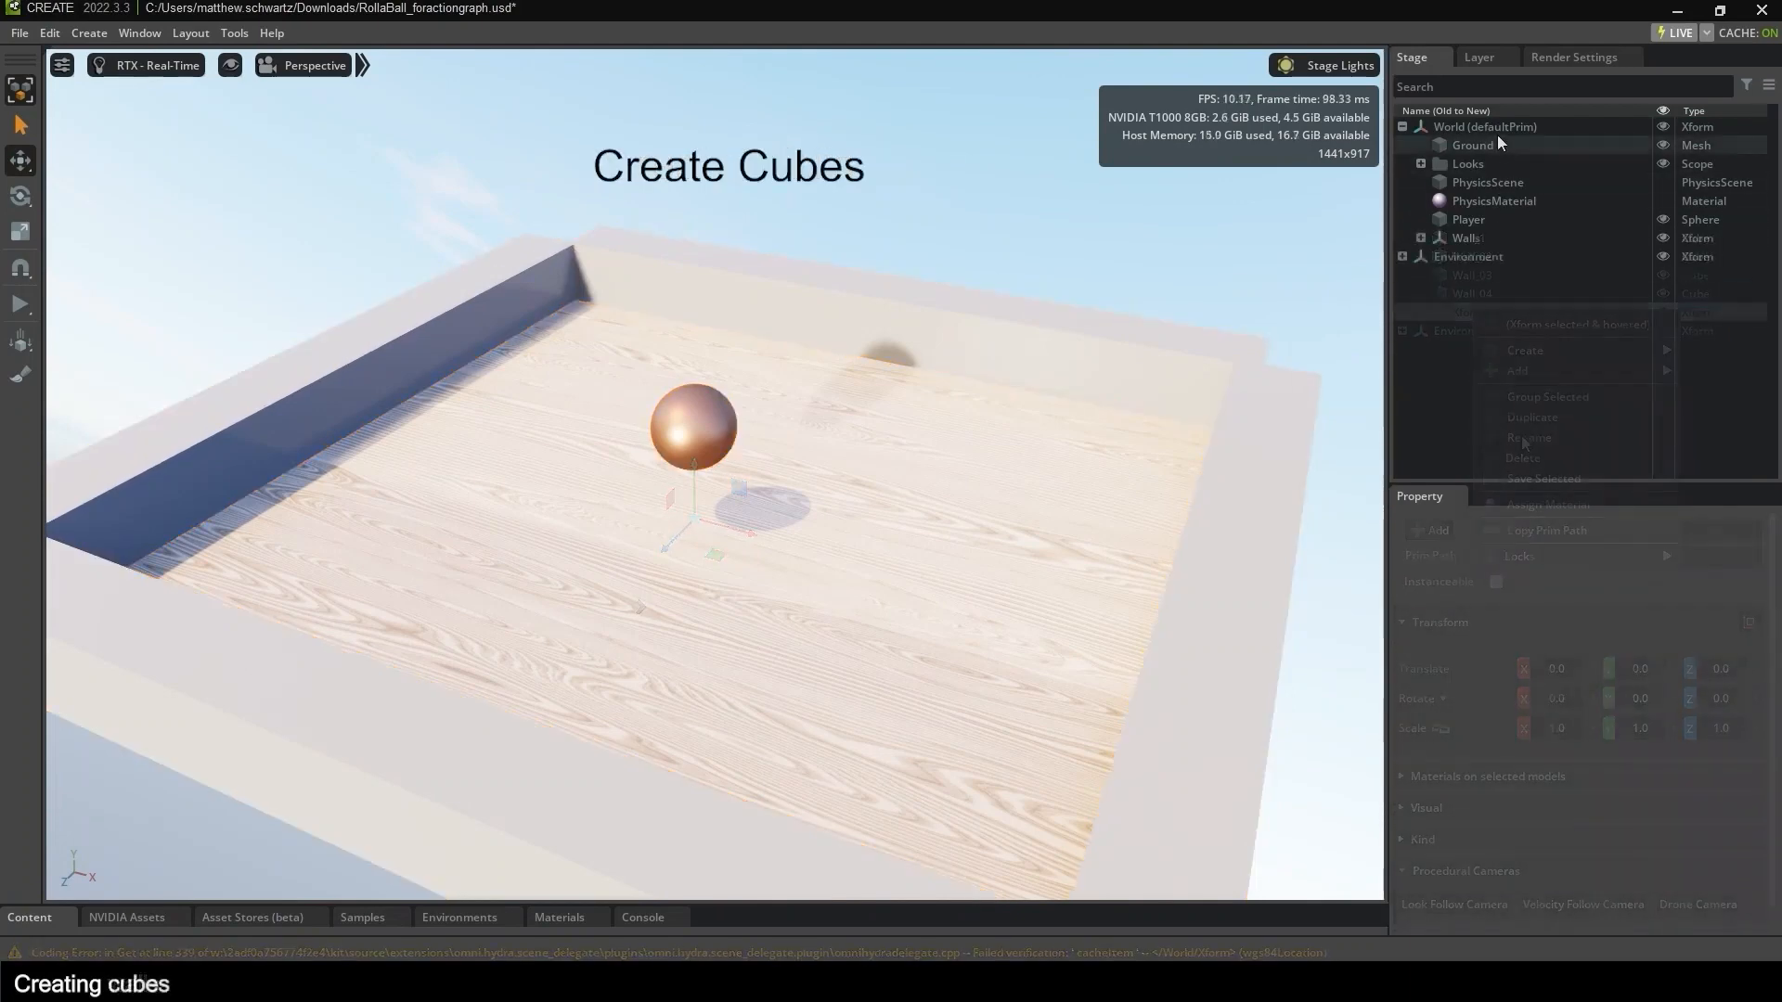
Create another Xform under World and name it Cubes.
{"action": "left_click", "coordinate": [1492, 128]}
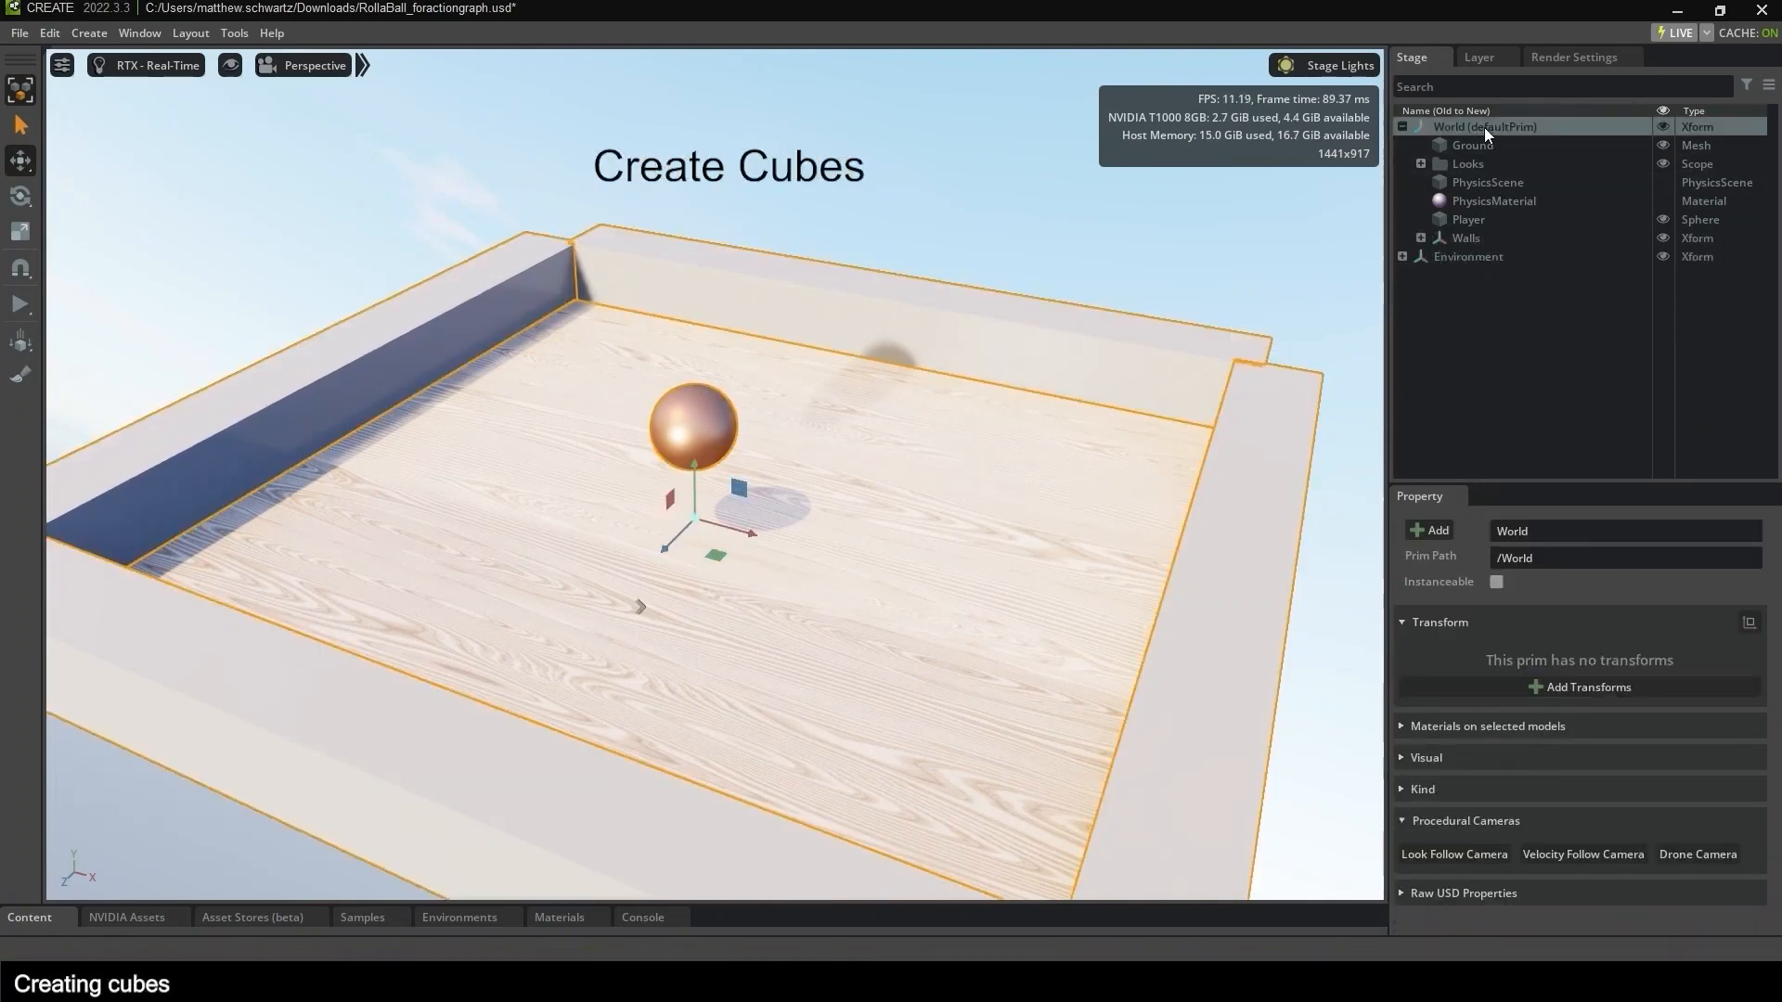
{"action": "right_click", "coordinate": [1484, 126]}
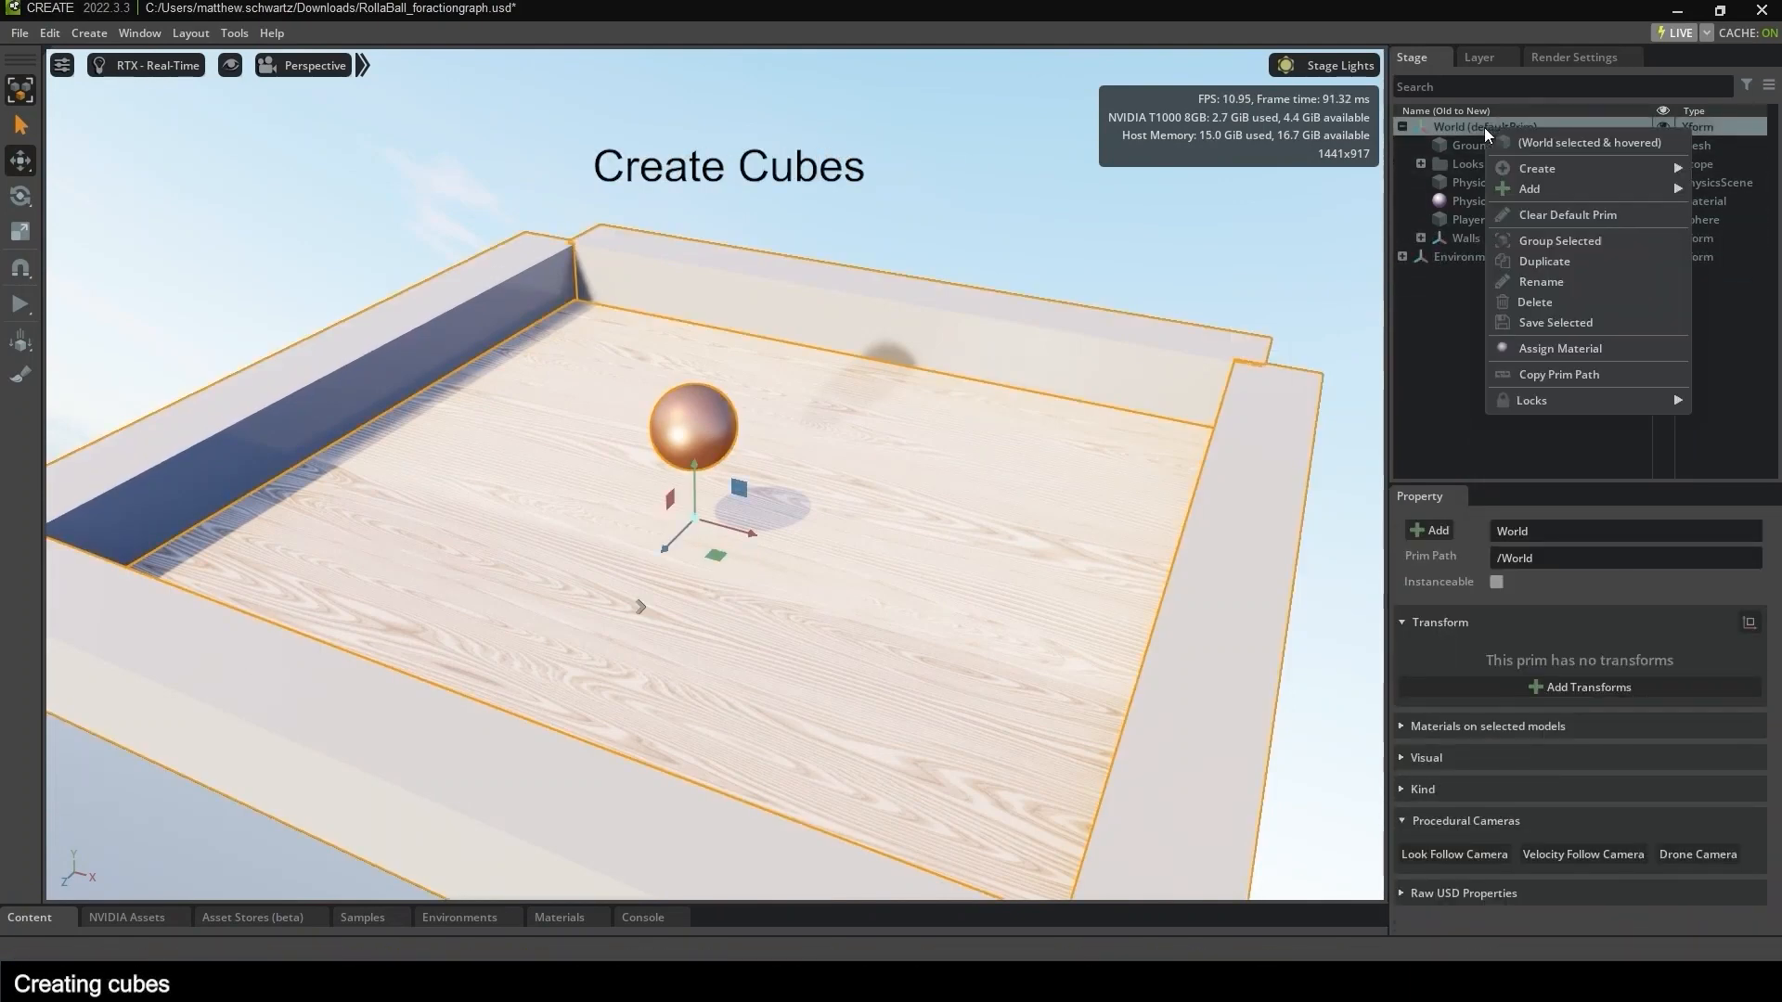
{"action": "mouse_move", "coordinate": [1517, 165]}
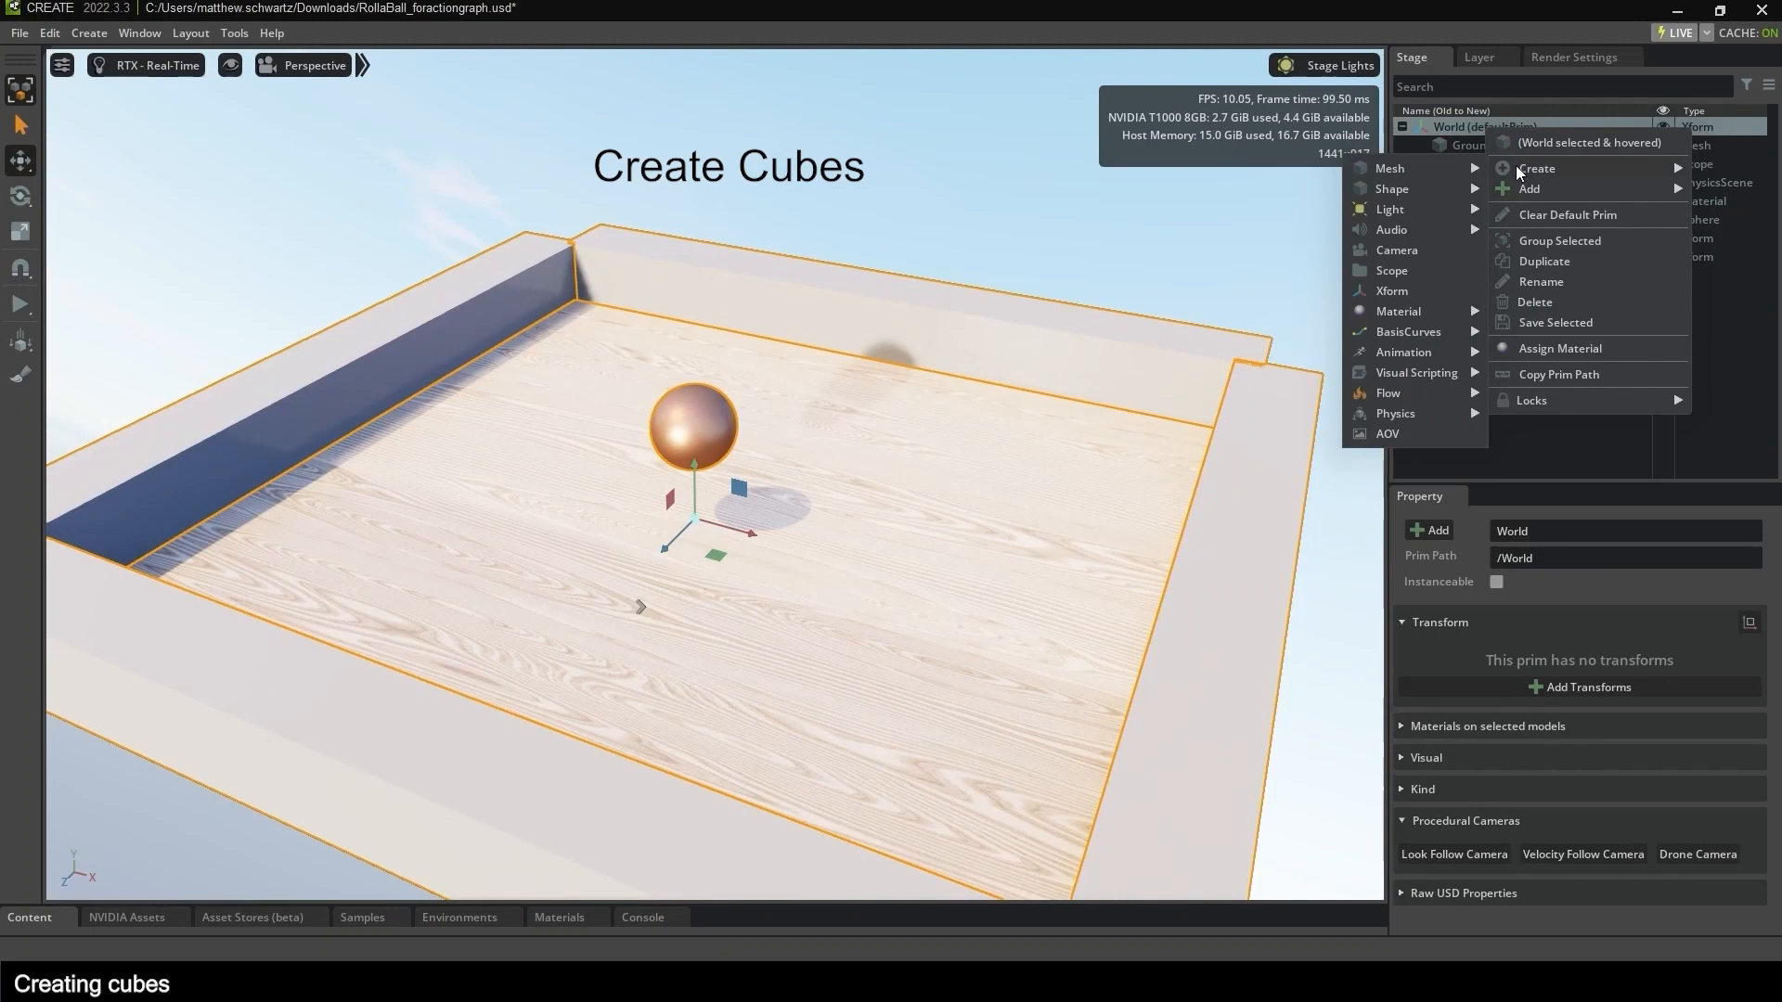
{"action": "left_click", "coordinate": [1387, 291]}
{"action": "right_click", "coordinate": [1470, 259]}
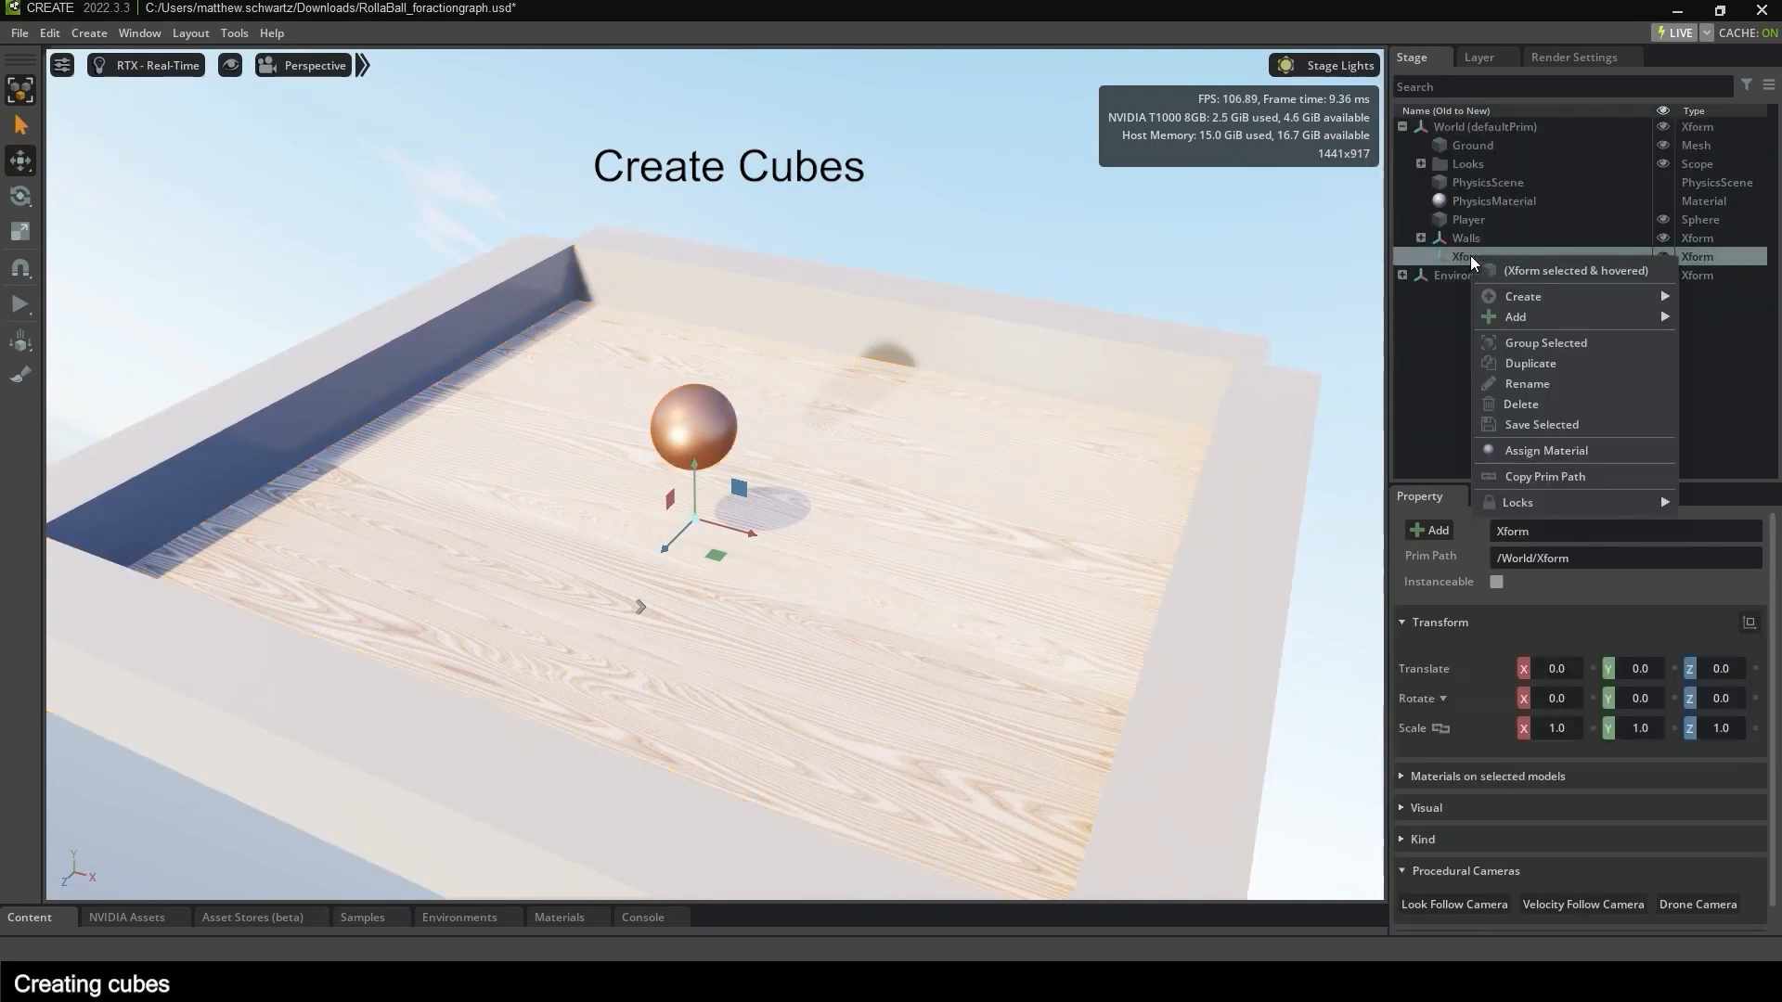
{"action": "left_click", "coordinate": [1526, 383]}
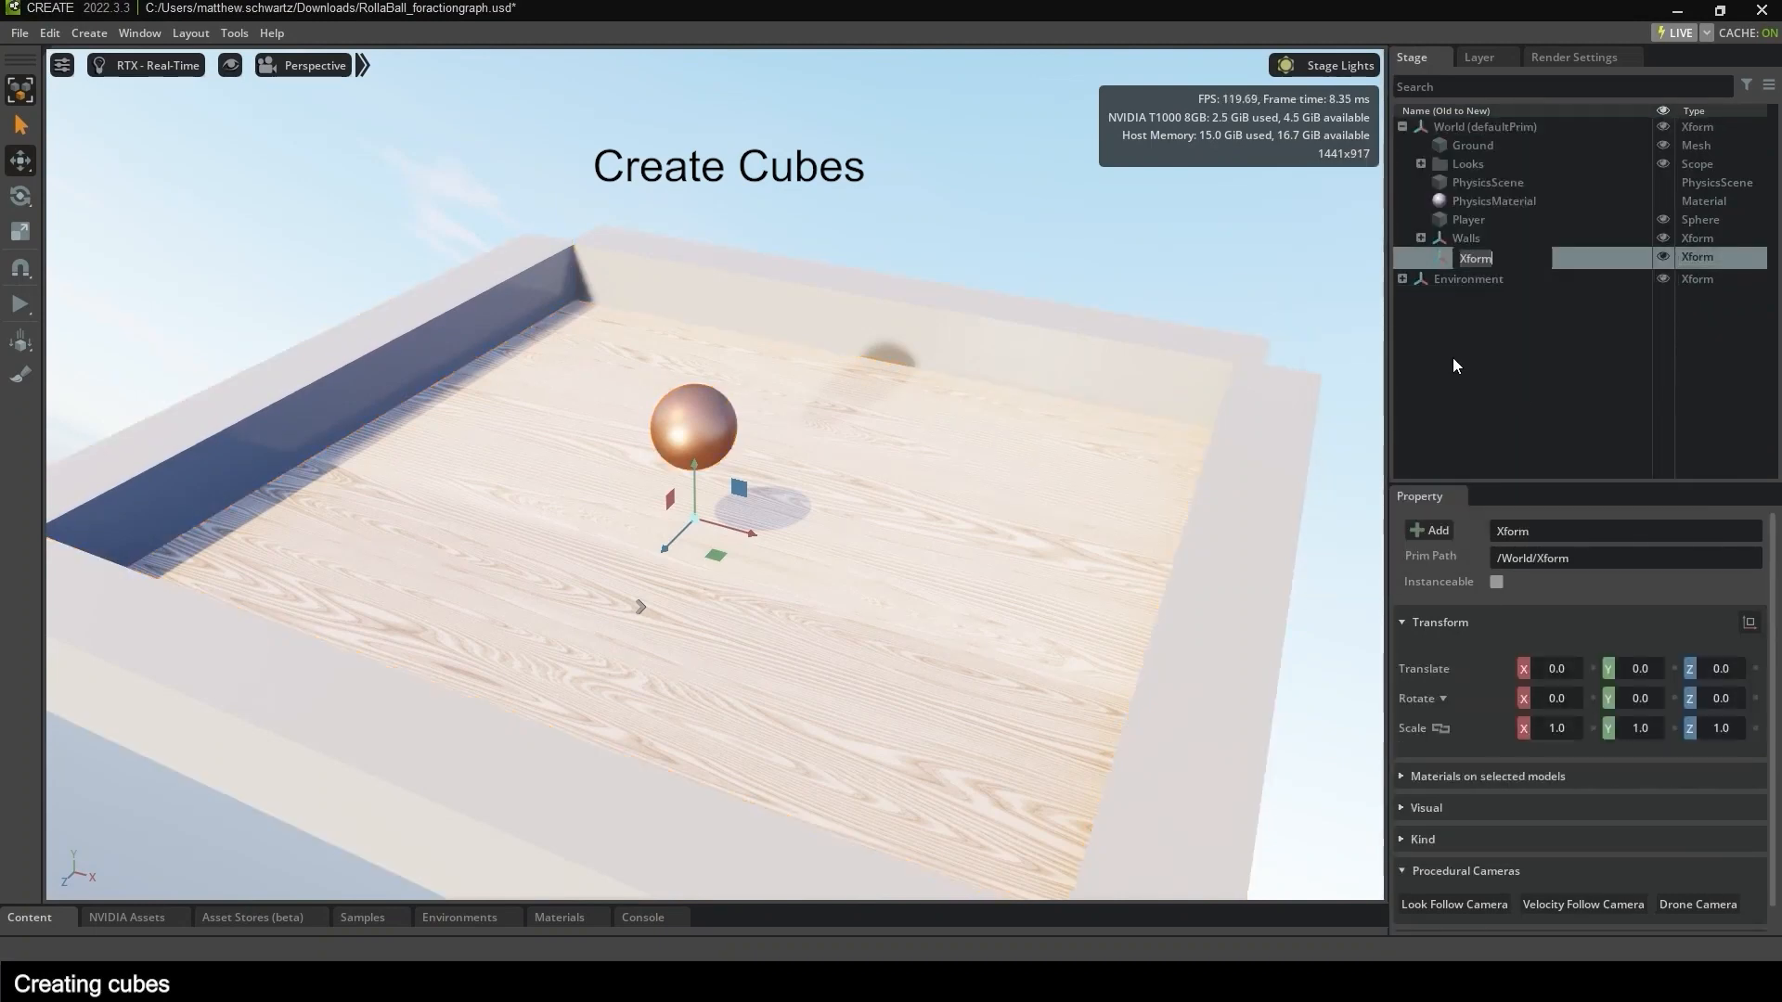
{"action": "type", "text": "Cubes"}
{"action": "key", "text": "Return"}
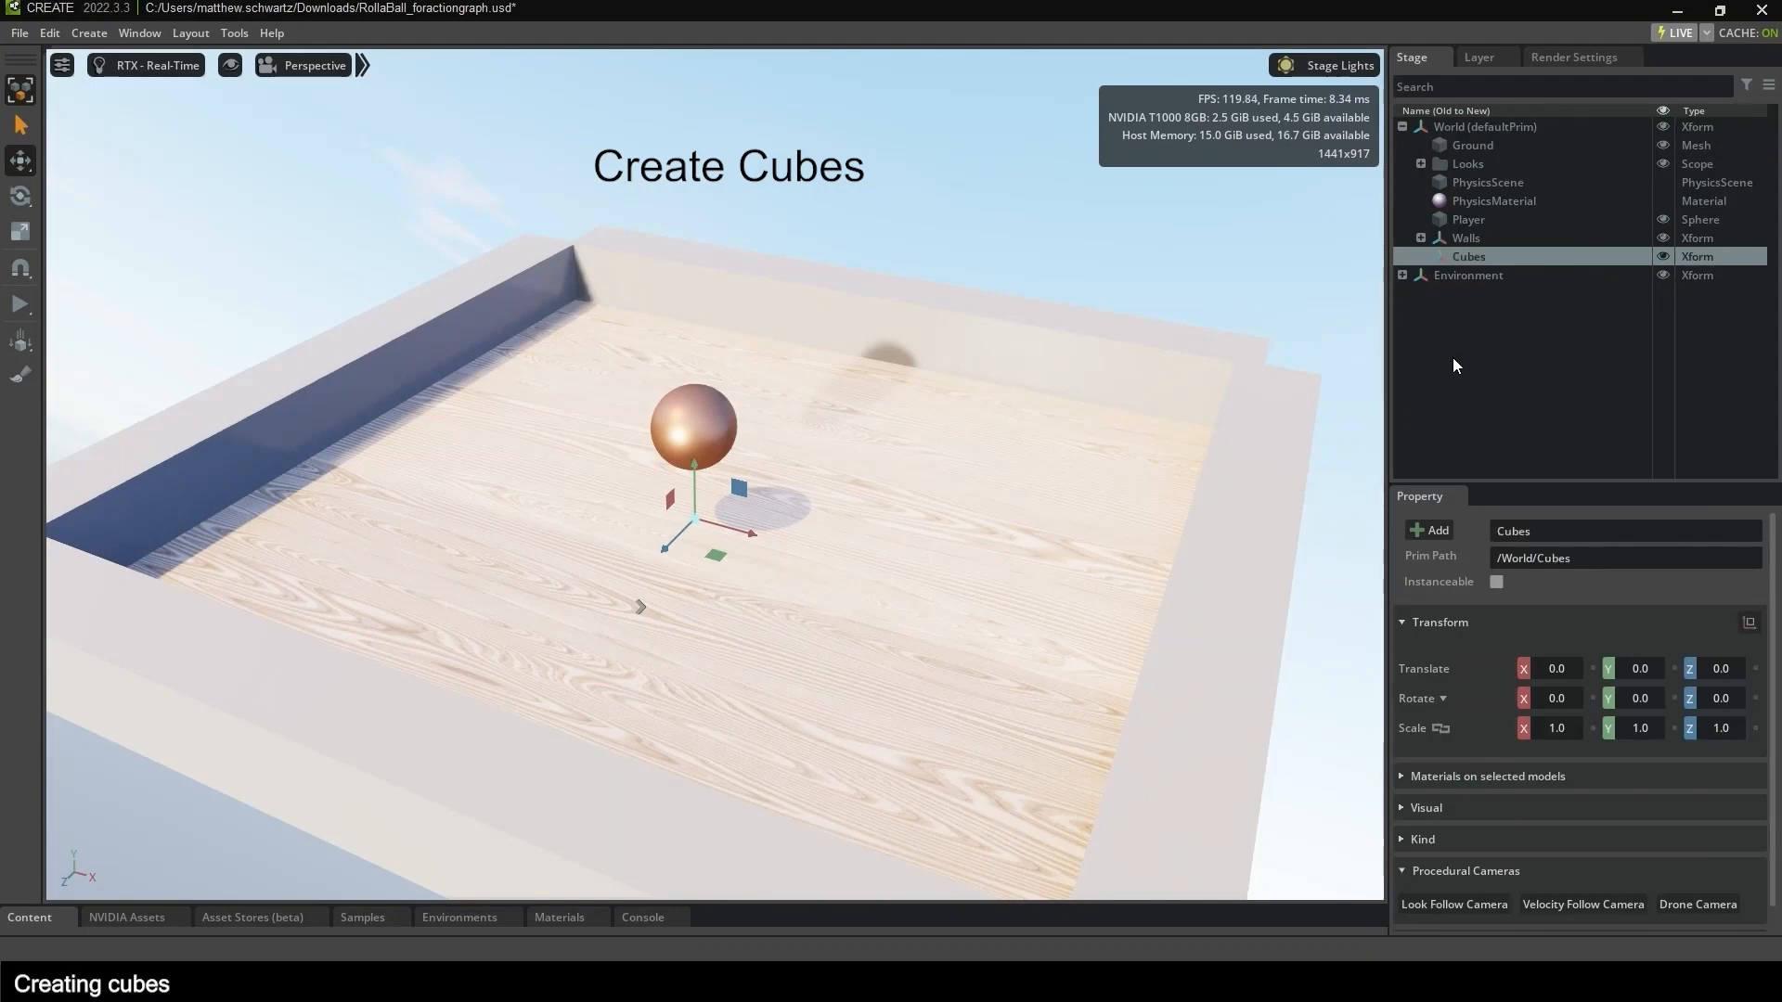
Create a Cube shape inside the Cubes Xform.
{"action": "left_click", "coordinate": [1469, 303]}
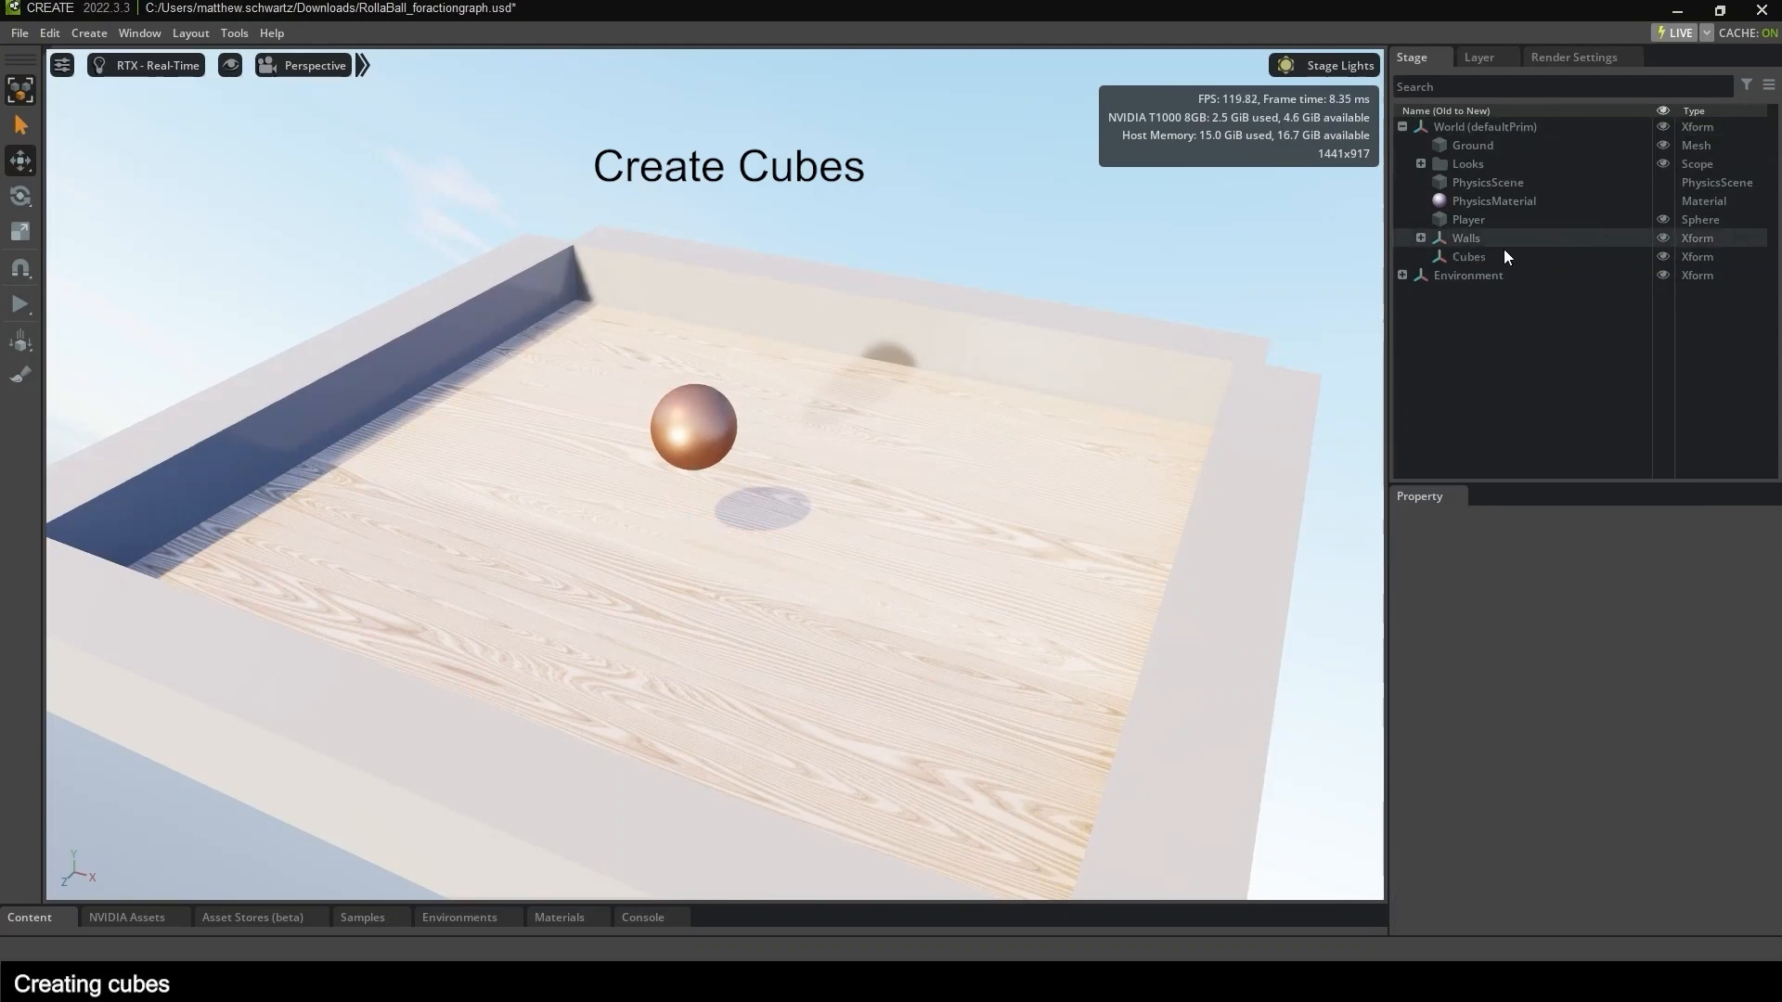
{"action": "left_click", "coordinate": [1474, 257]}
{"action": "right_click", "coordinate": [1473, 256]}
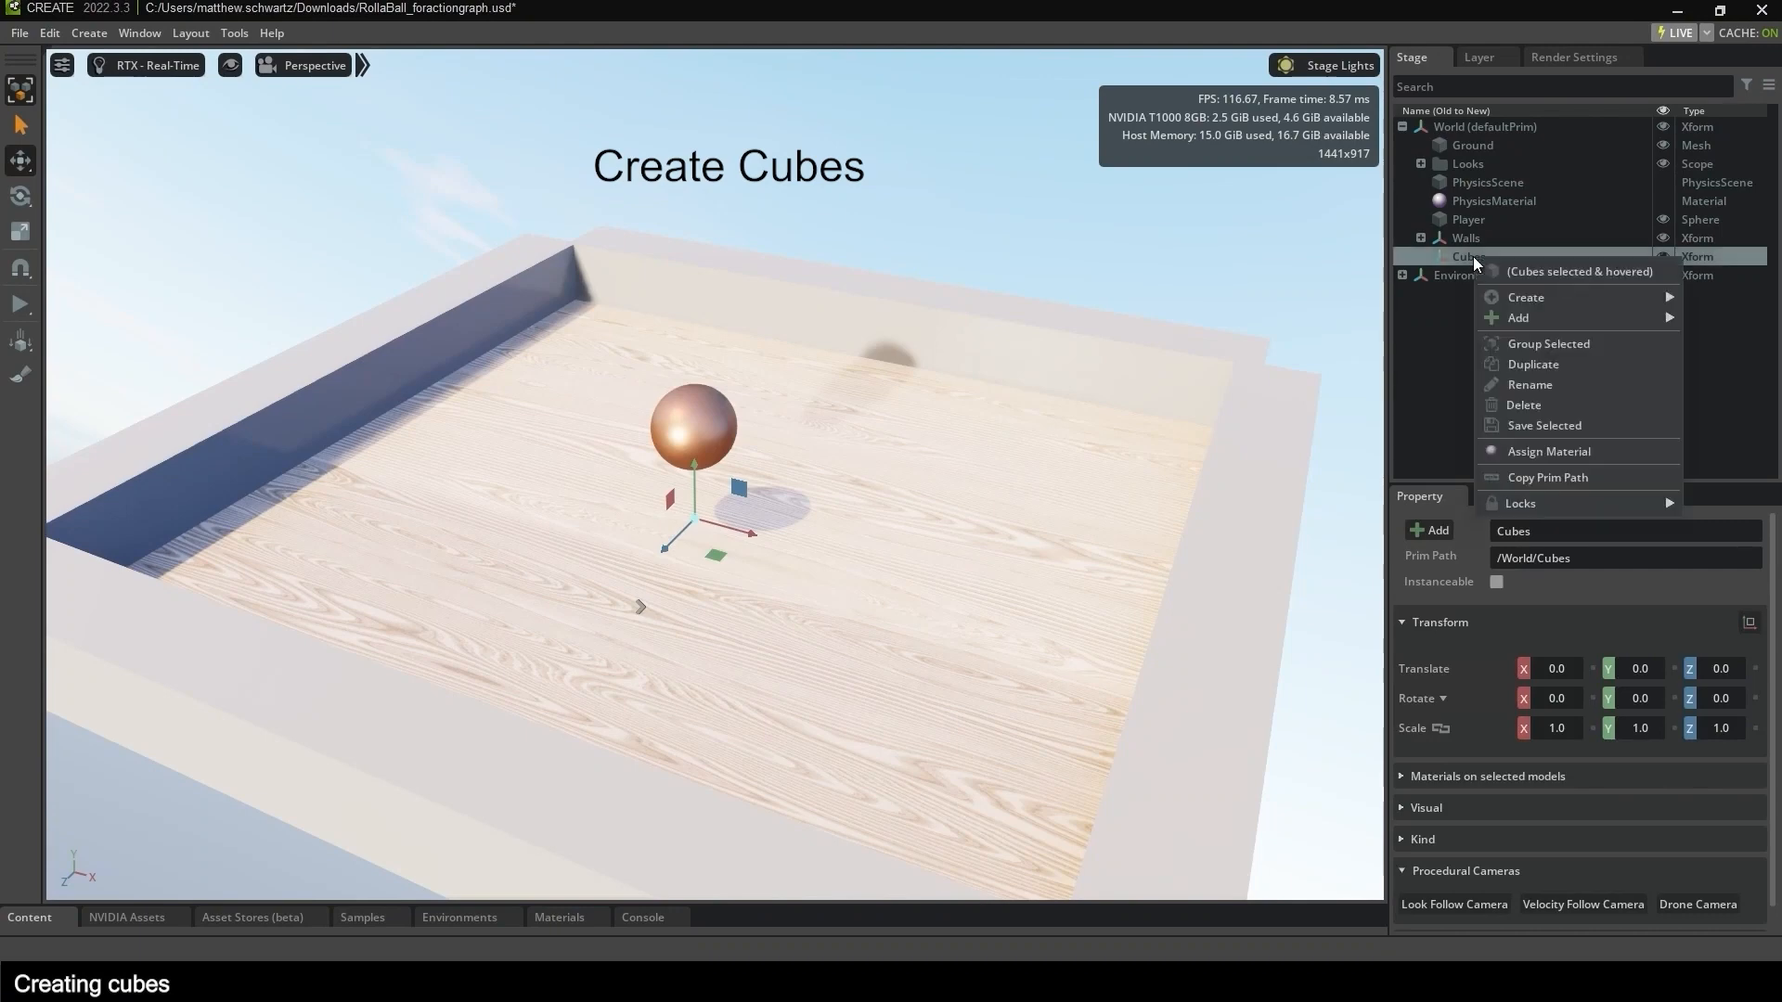
{"action": "mouse_move", "coordinate": [1505, 297]}
{"action": "mouse_move", "coordinate": [1443, 319]}
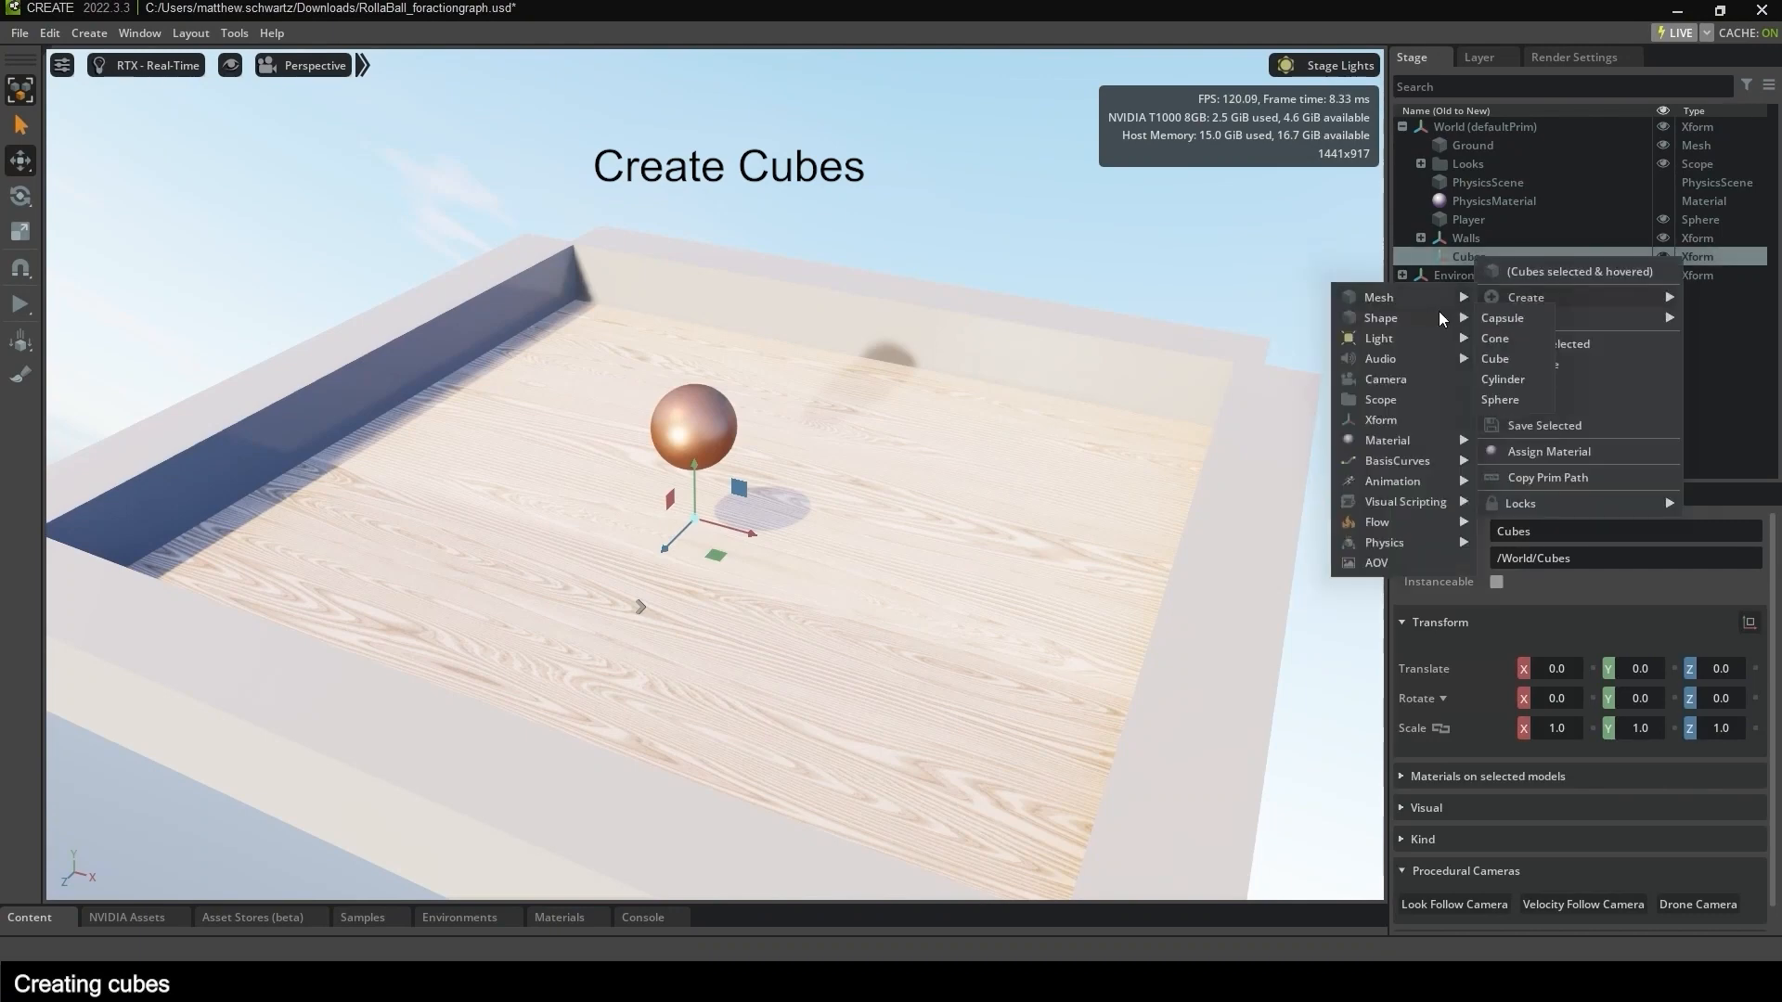
{"action": "left_click", "coordinate": [1514, 360]}
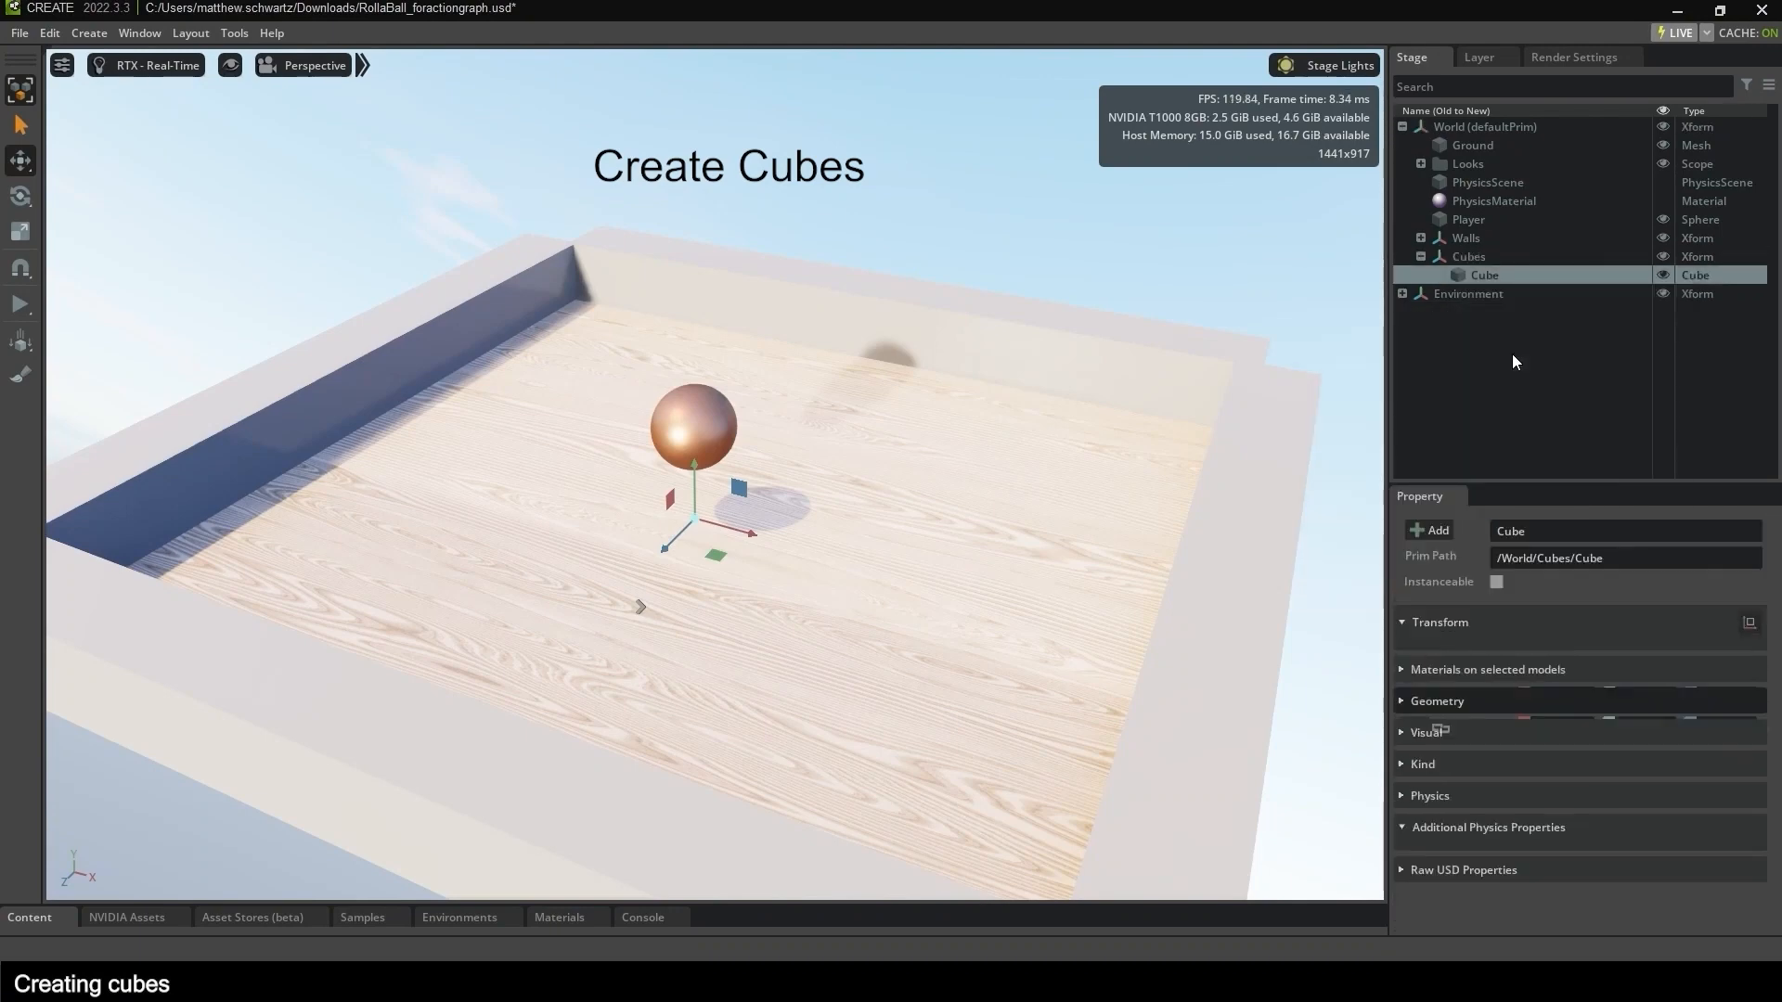
Move the cube to about X 170.4, Y 89.8, Z -23.0, clear of the ball and floor, and set its scale to 0.5.
{"action": "left_click_drag", "start_coordinate": [756, 523], "coordinate": [871, 561]}
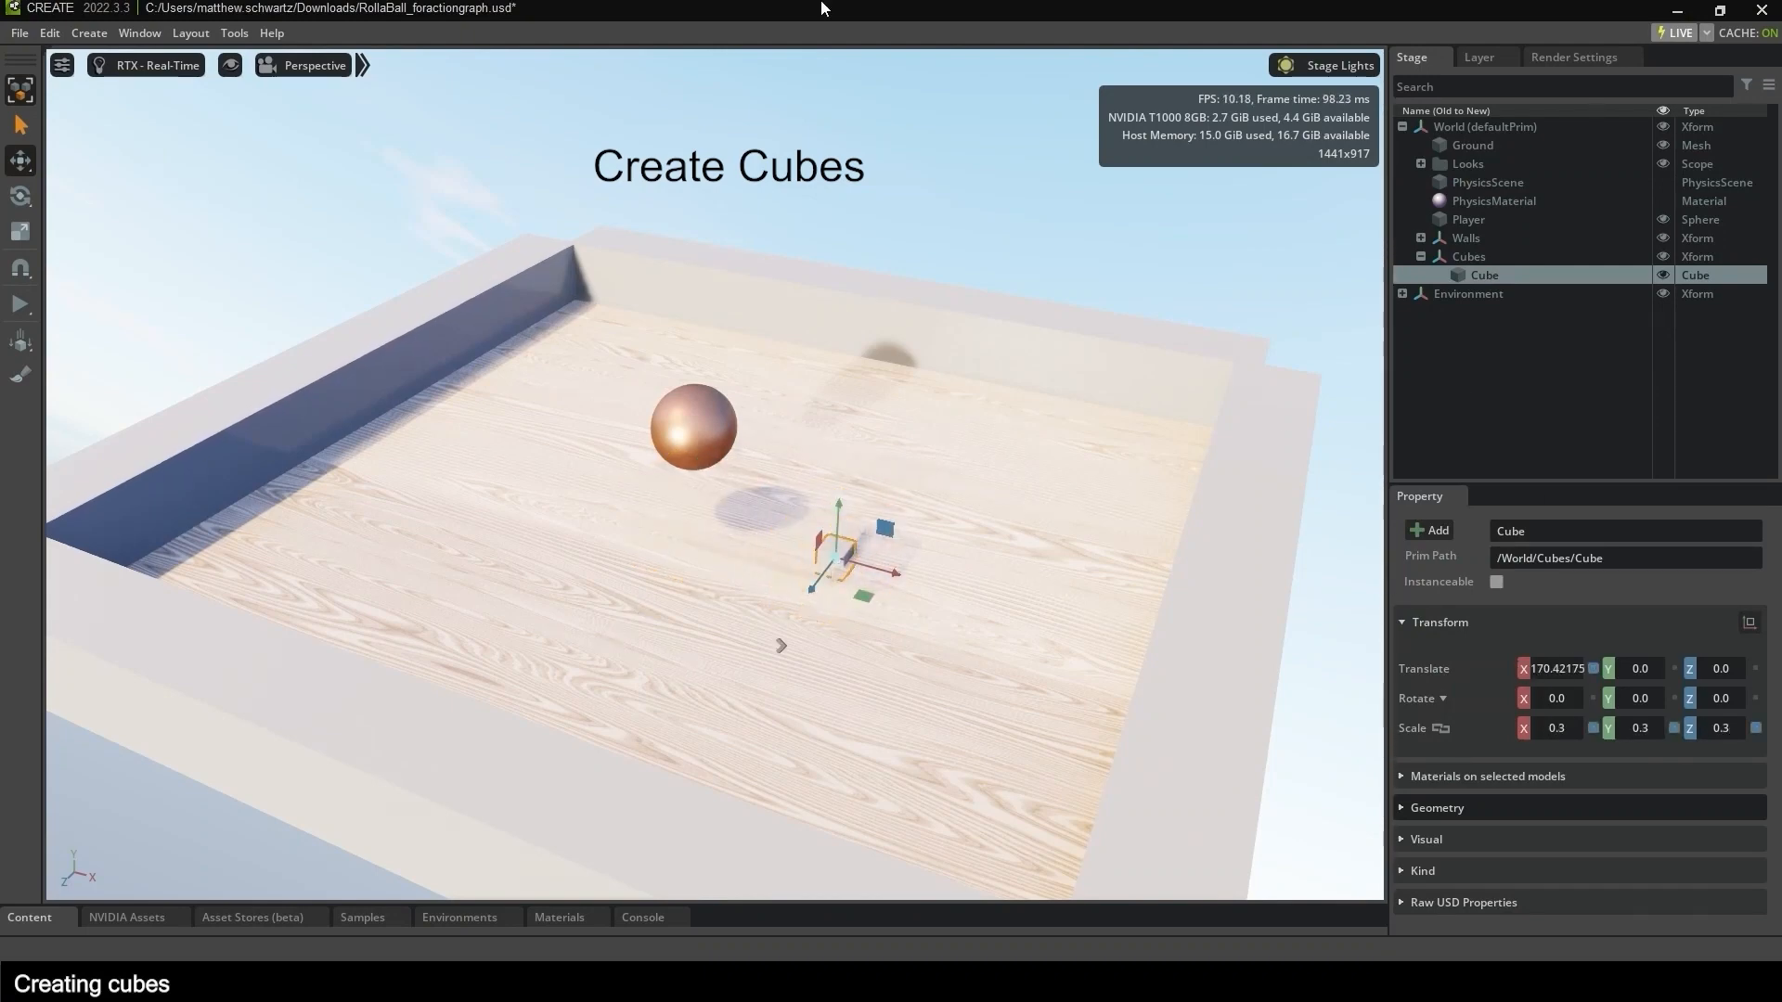
{"action": "left_click_drag", "start_coordinate": [839, 506], "coordinate": [839, 429]}
{"action": "double_click", "coordinate": [1556, 728]}
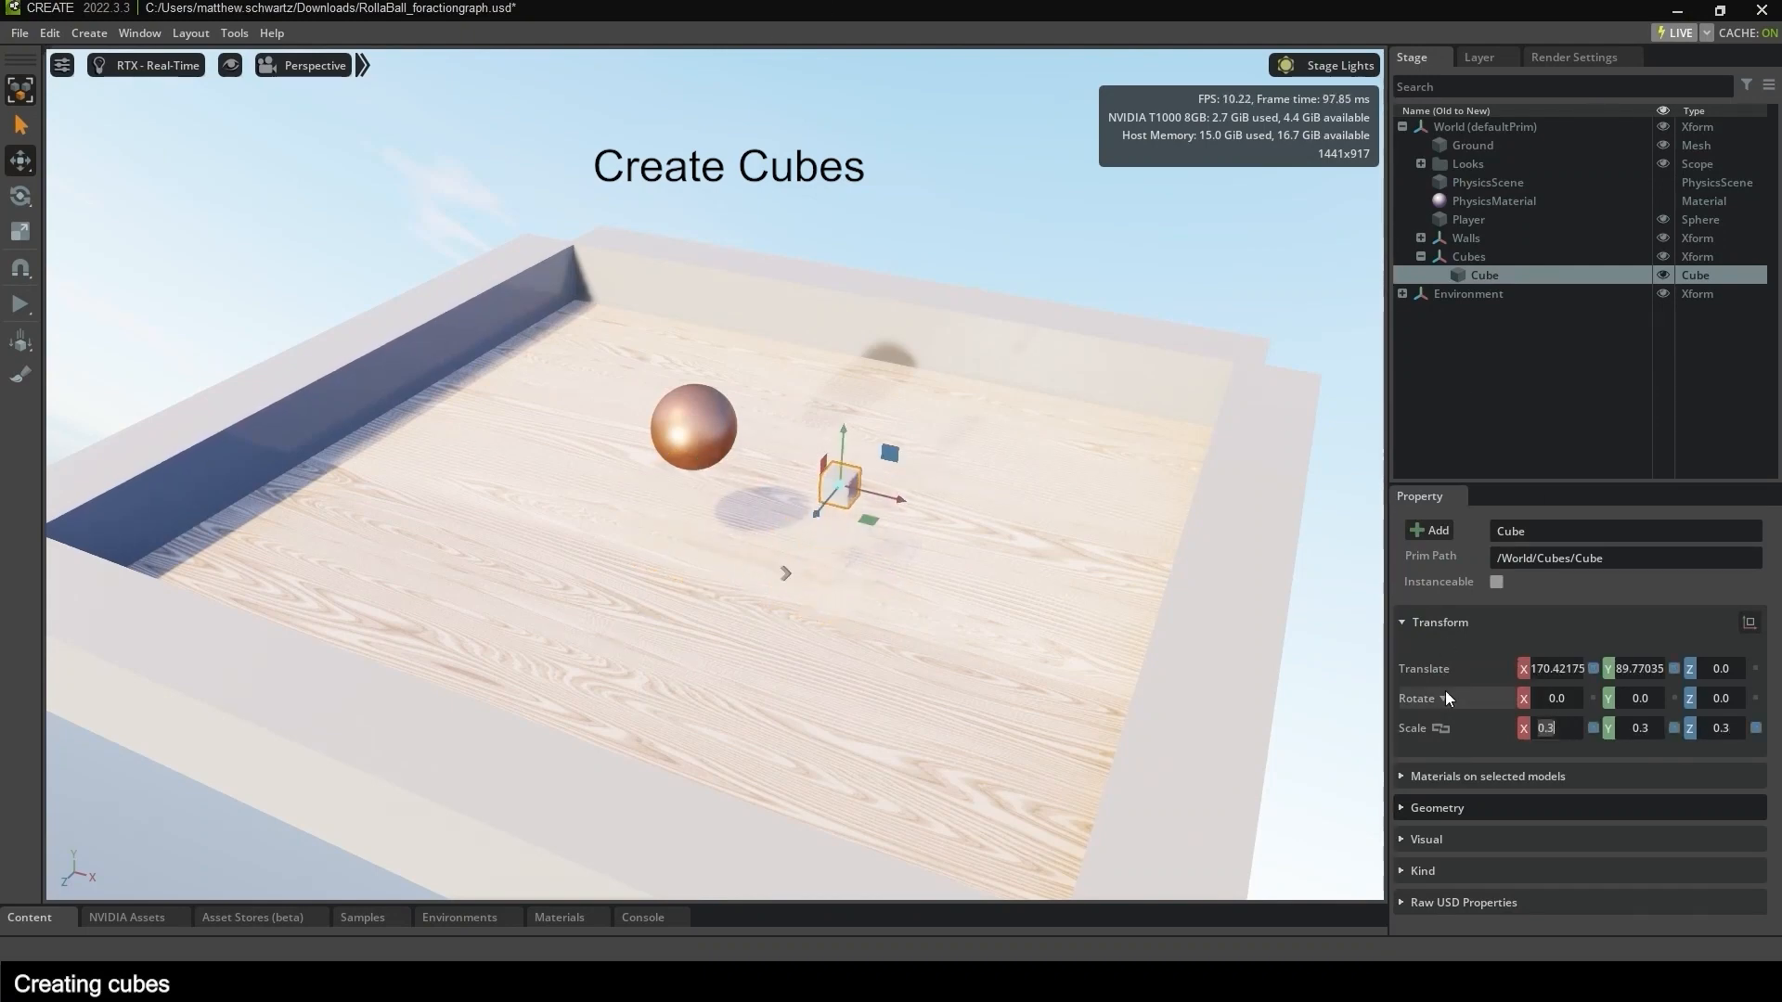
{"action": "type", "text": "0.5"}
{"action": "key", "text": "Return"}
{"action": "scroll", "coordinate": [809, 355], "scroll_direction": "up", "scroll_amount": 5}
{"action": "scroll", "coordinate": [897, 472], "scroll_direction": "down", "scroll_amount": 4}
Deselect the cube, then run and stop the simulation to check how the ball and cube behave.
{"action": "left_click", "coordinate": [1488, 388]}
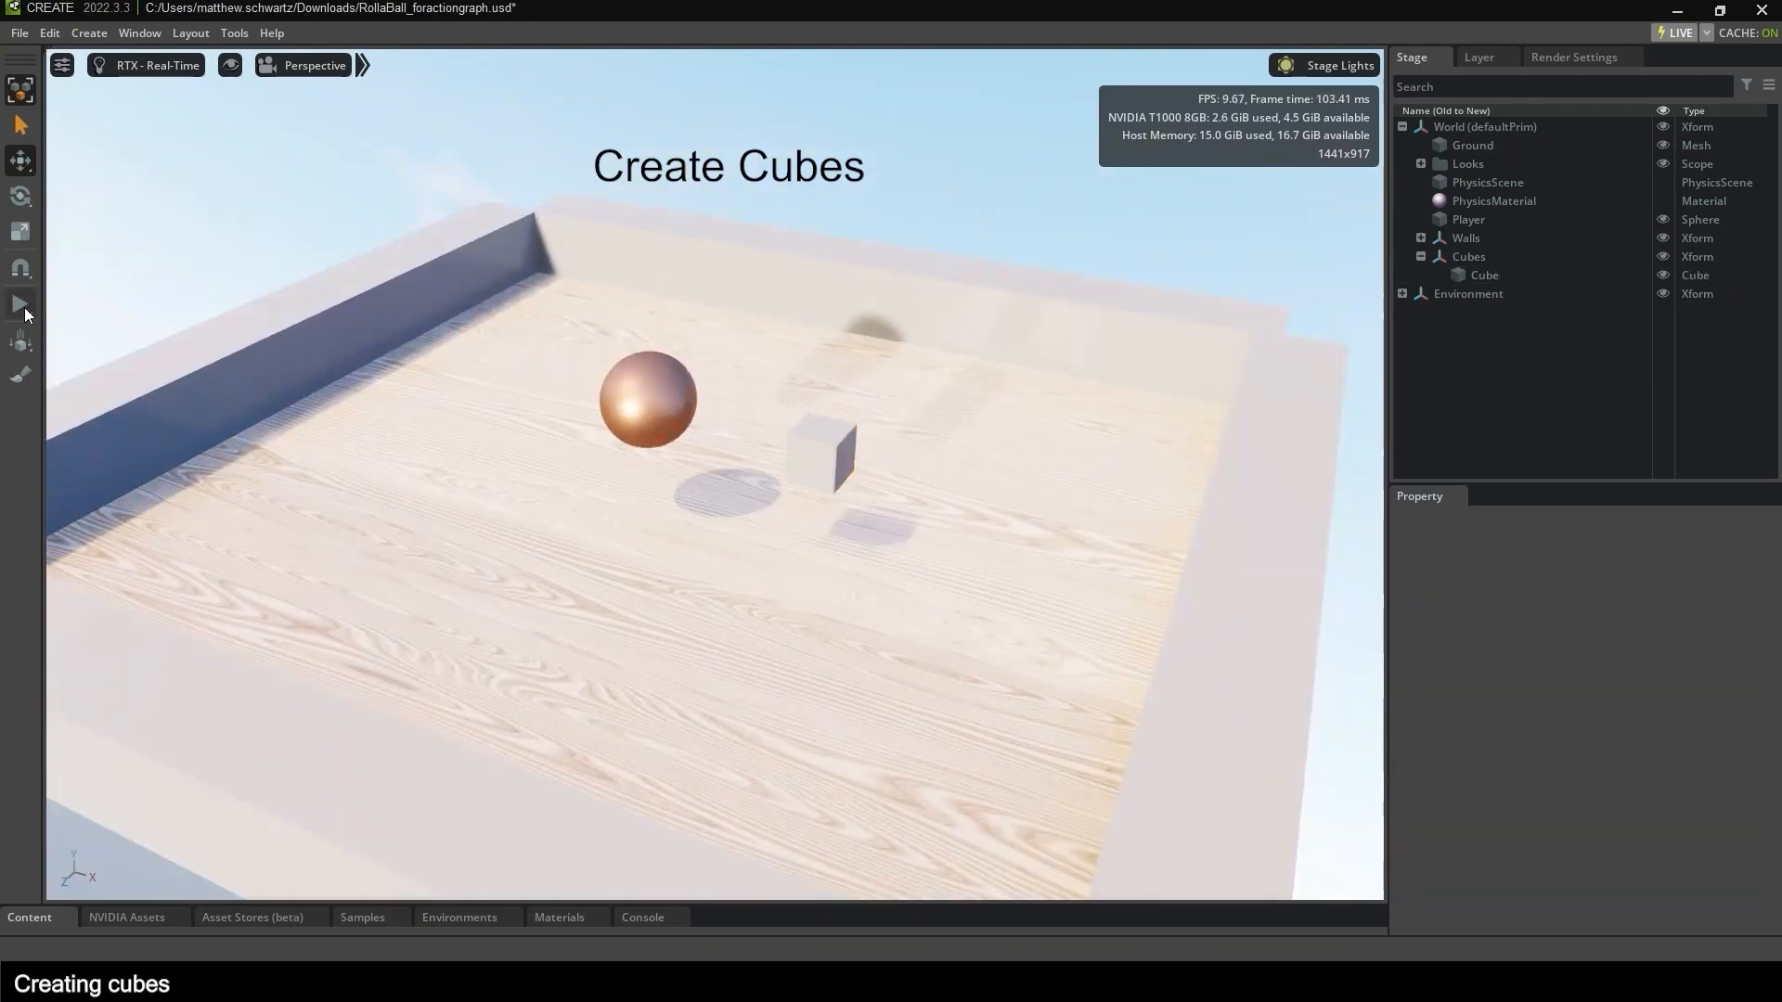
{"action": "left_click", "coordinate": [23, 306]}
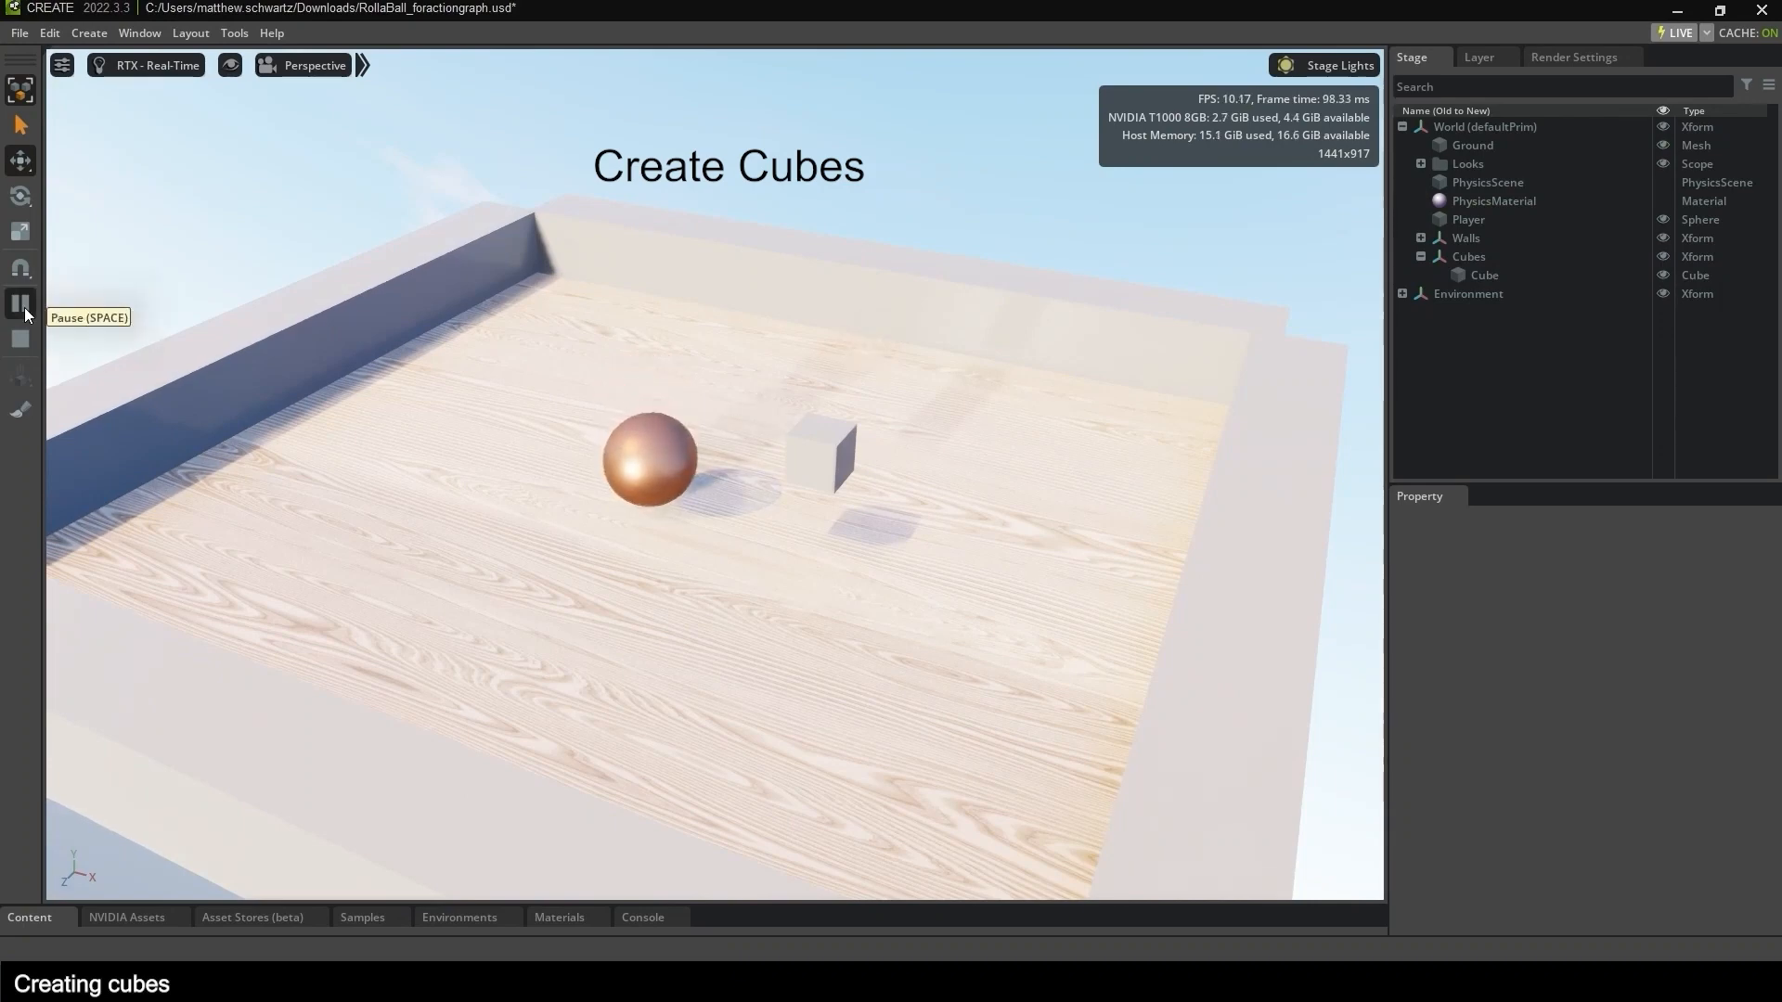
{"action": "left_click", "coordinate": [20, 340]}
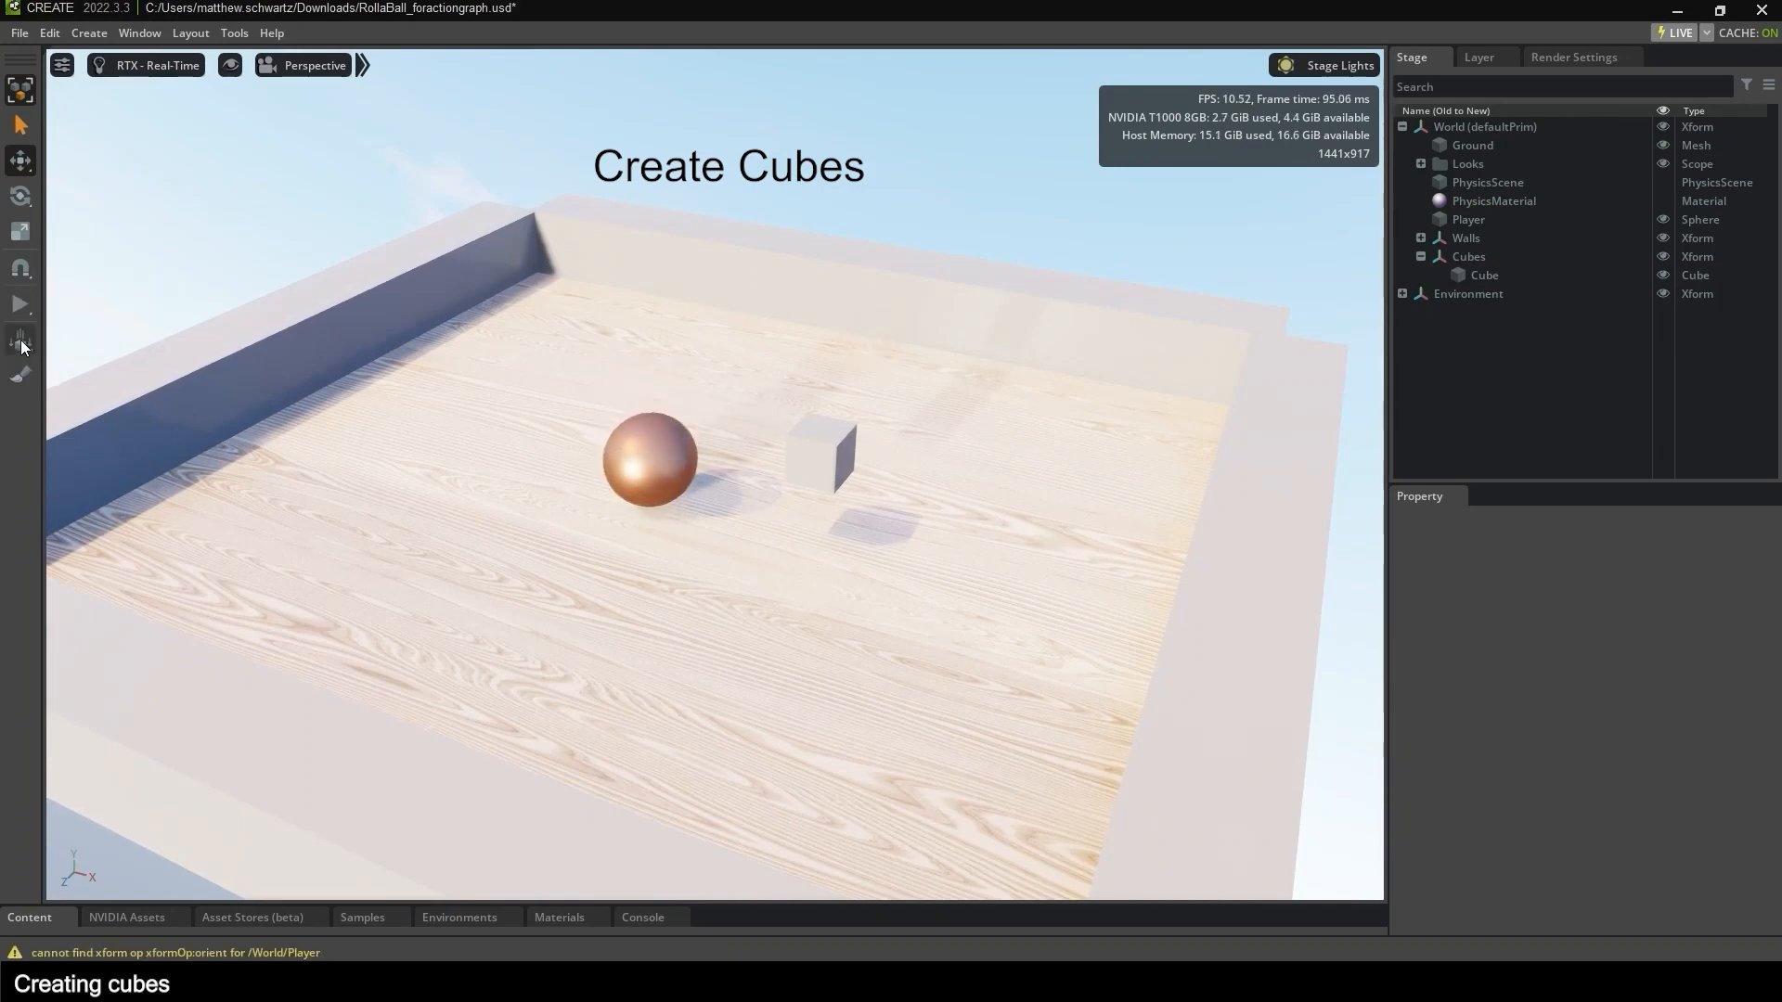
Apply the Brass material from the library to the cube and shrink the material browser to enlarge the viewport.
{"action": "left_click", "coordinate": [562, 917]}
{"action": "scroll", "coordinate": [687, 766], "scroll_direction": "down", "scroll_amount": 5}
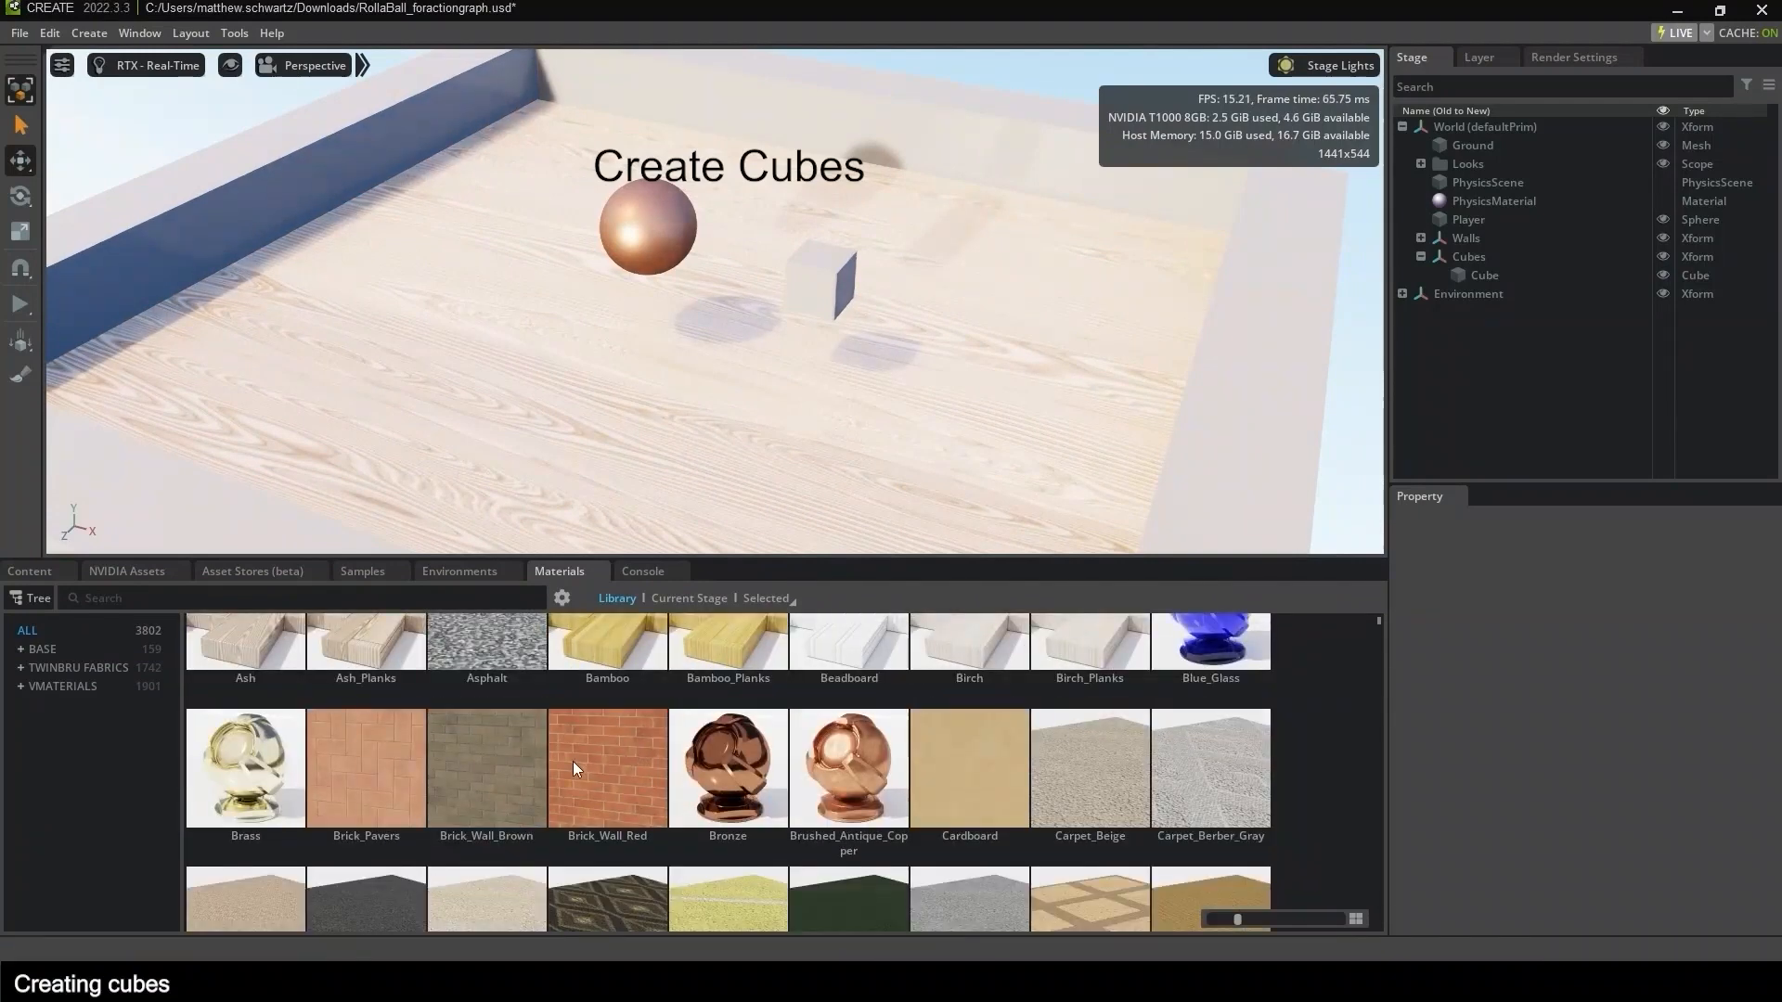
{"action": "left_click", "coordinate": [230, 701]}
{"action": "left_click_drag", "start_coordinate": [230, 702], "coordinate": [826, 278]}
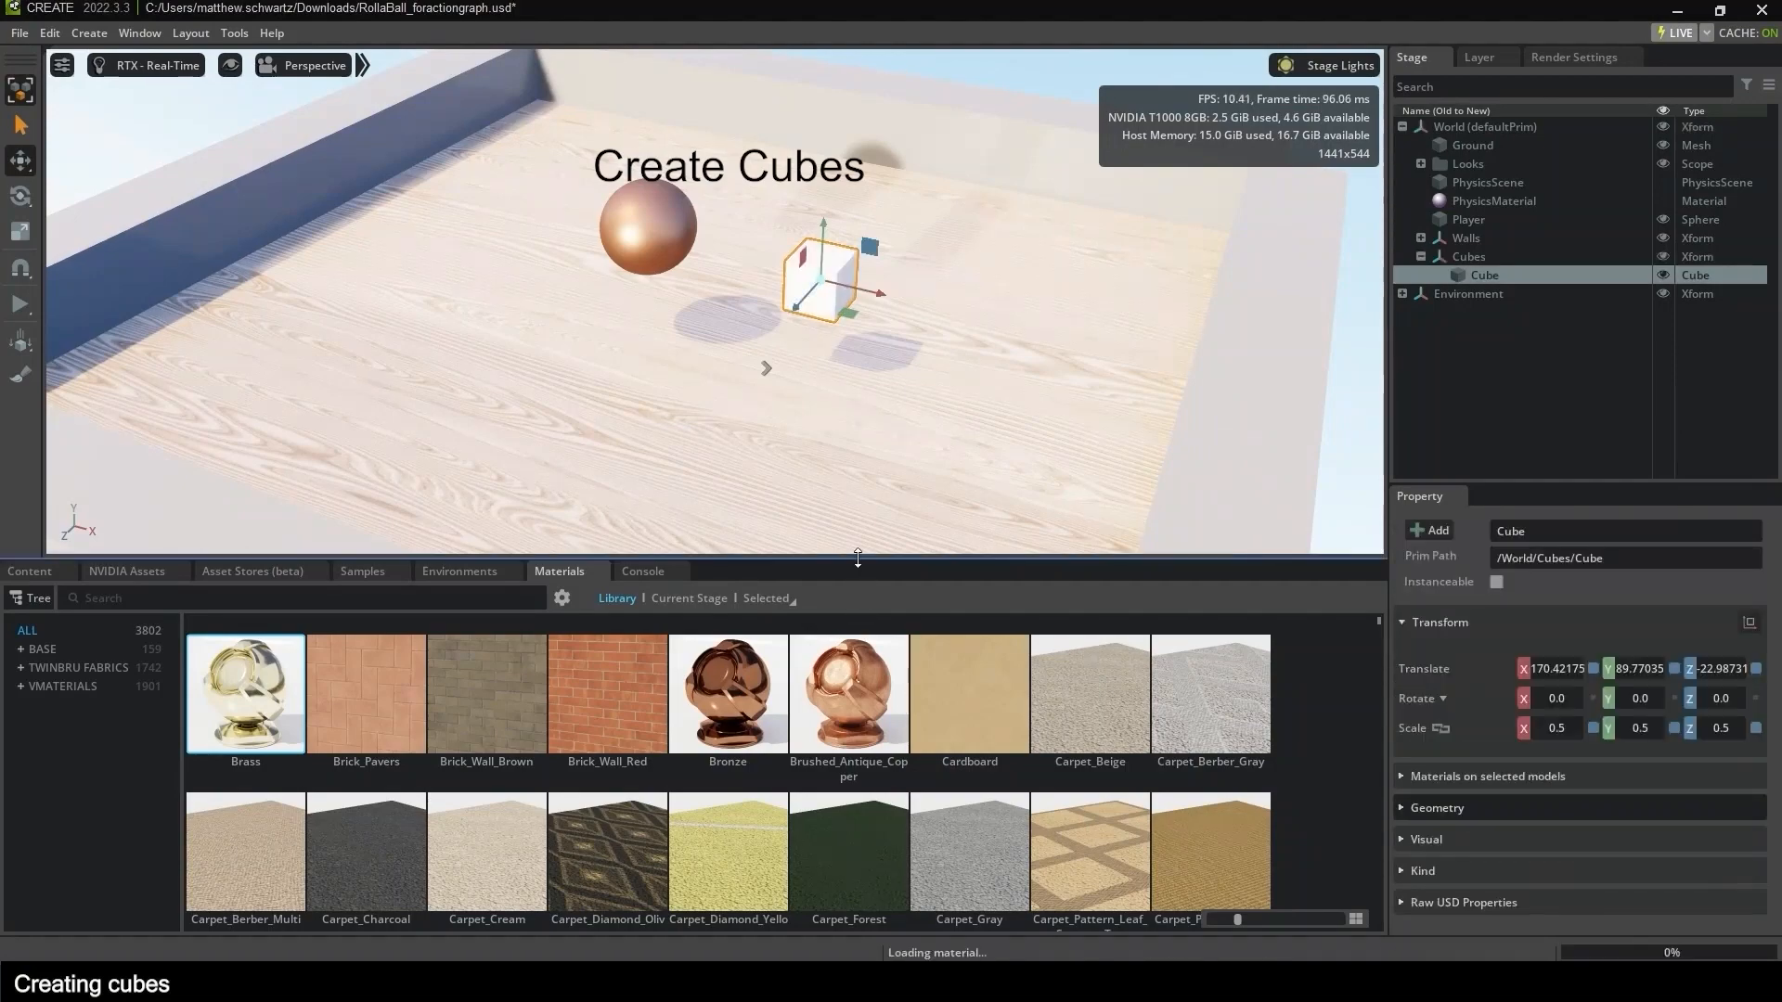
{"action": "left_click_drag", "start_coordinate": [860, 558], "coordinate": [862, 820]}
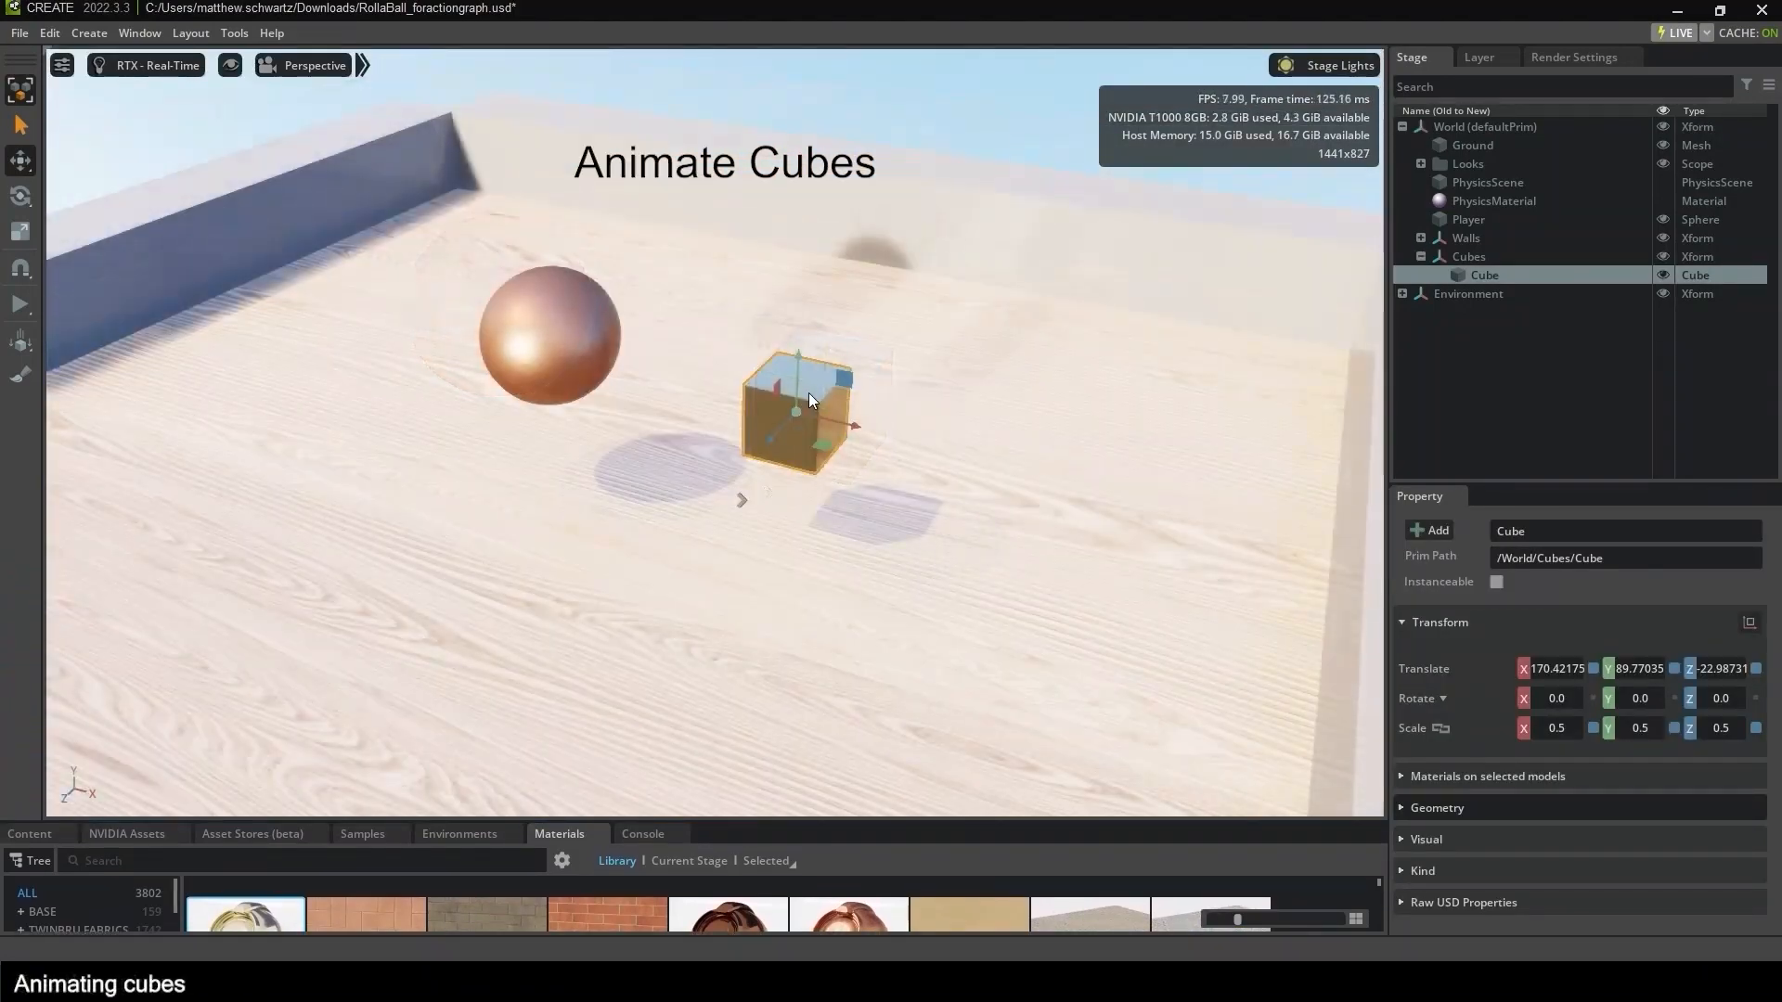
Show the animation Timeline and set the current frame to 0.
{"action": "left_click", "coordinate": [141, 34]}
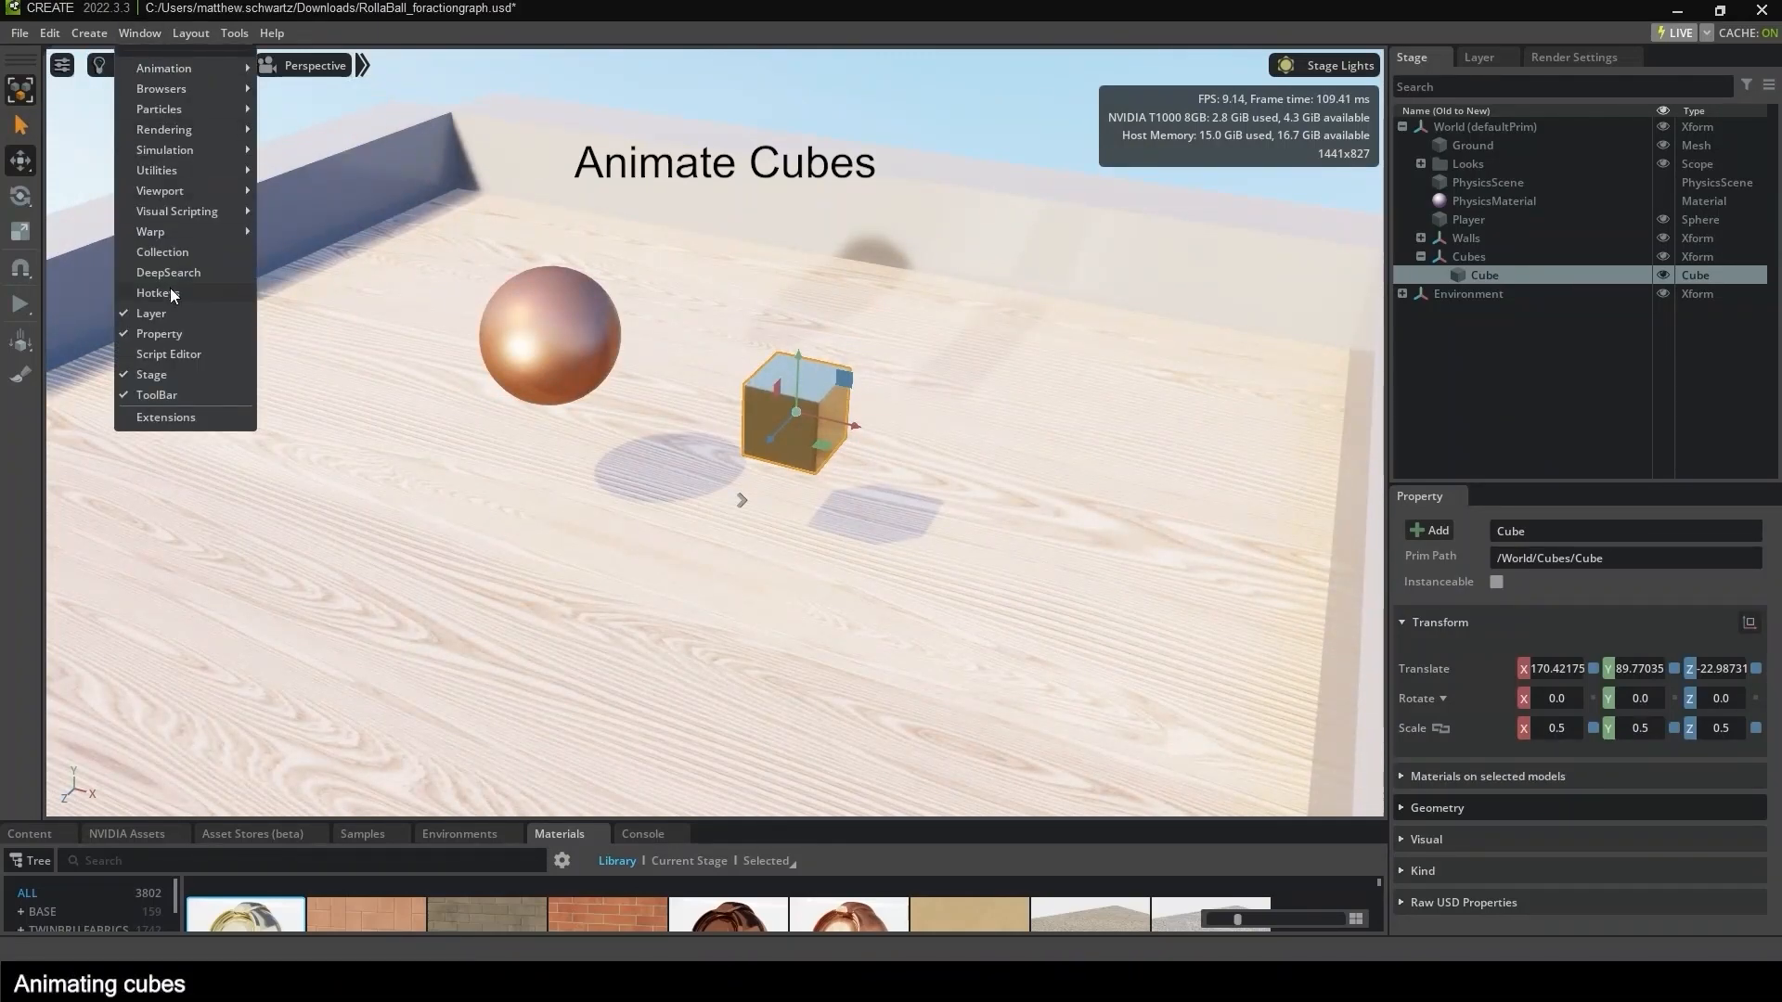
{"action": "mouse_move", "coordinate": [175, 208]}
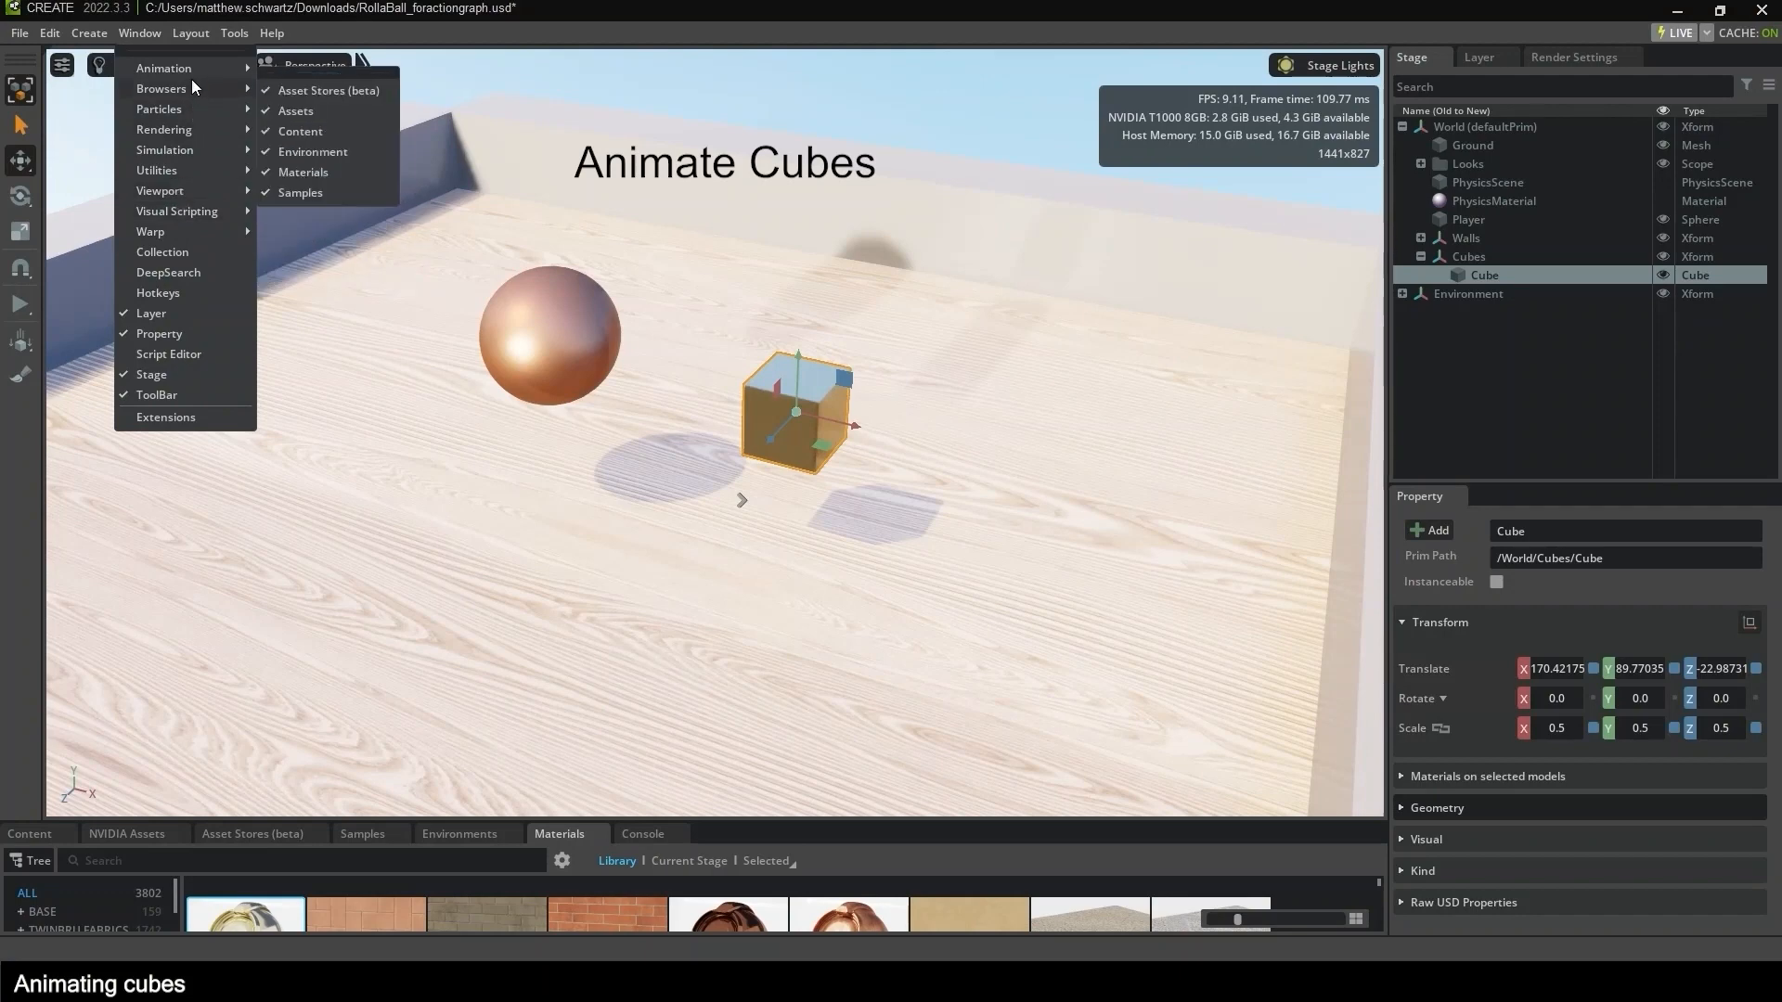
{"action": "mouse_move", "coordinate": [191, 77]}
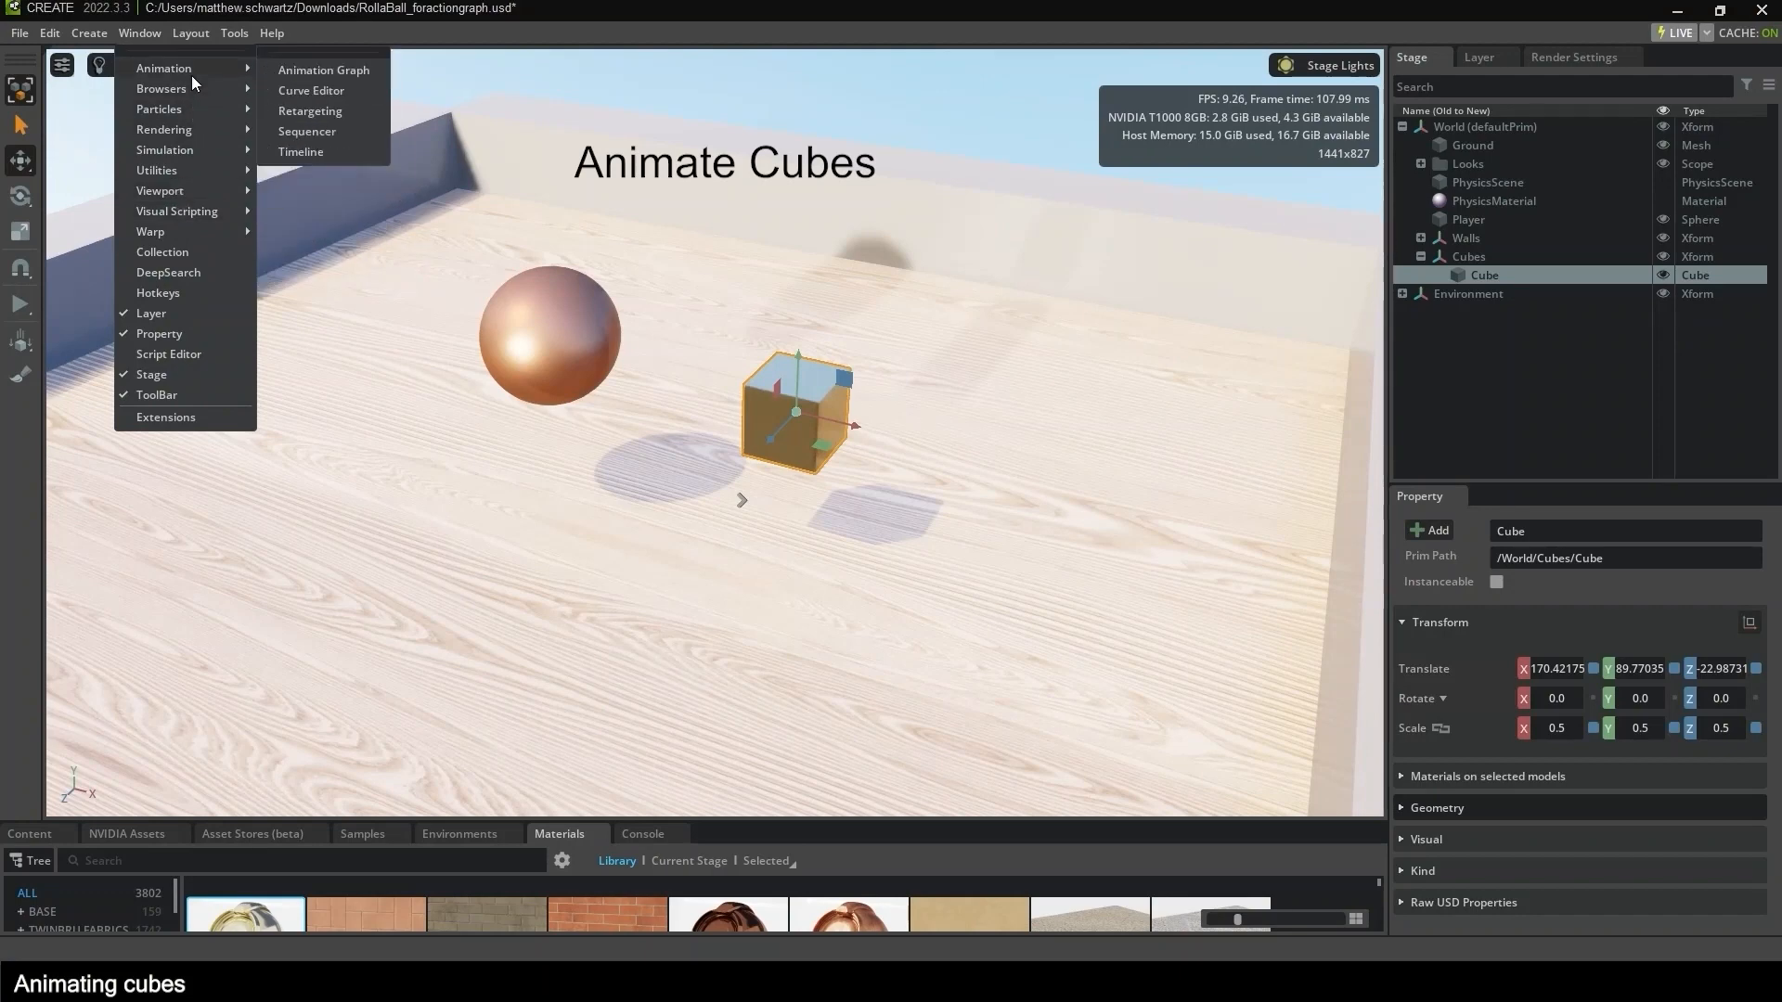
{"action": "left_click", "coordinate": [310, 151]}
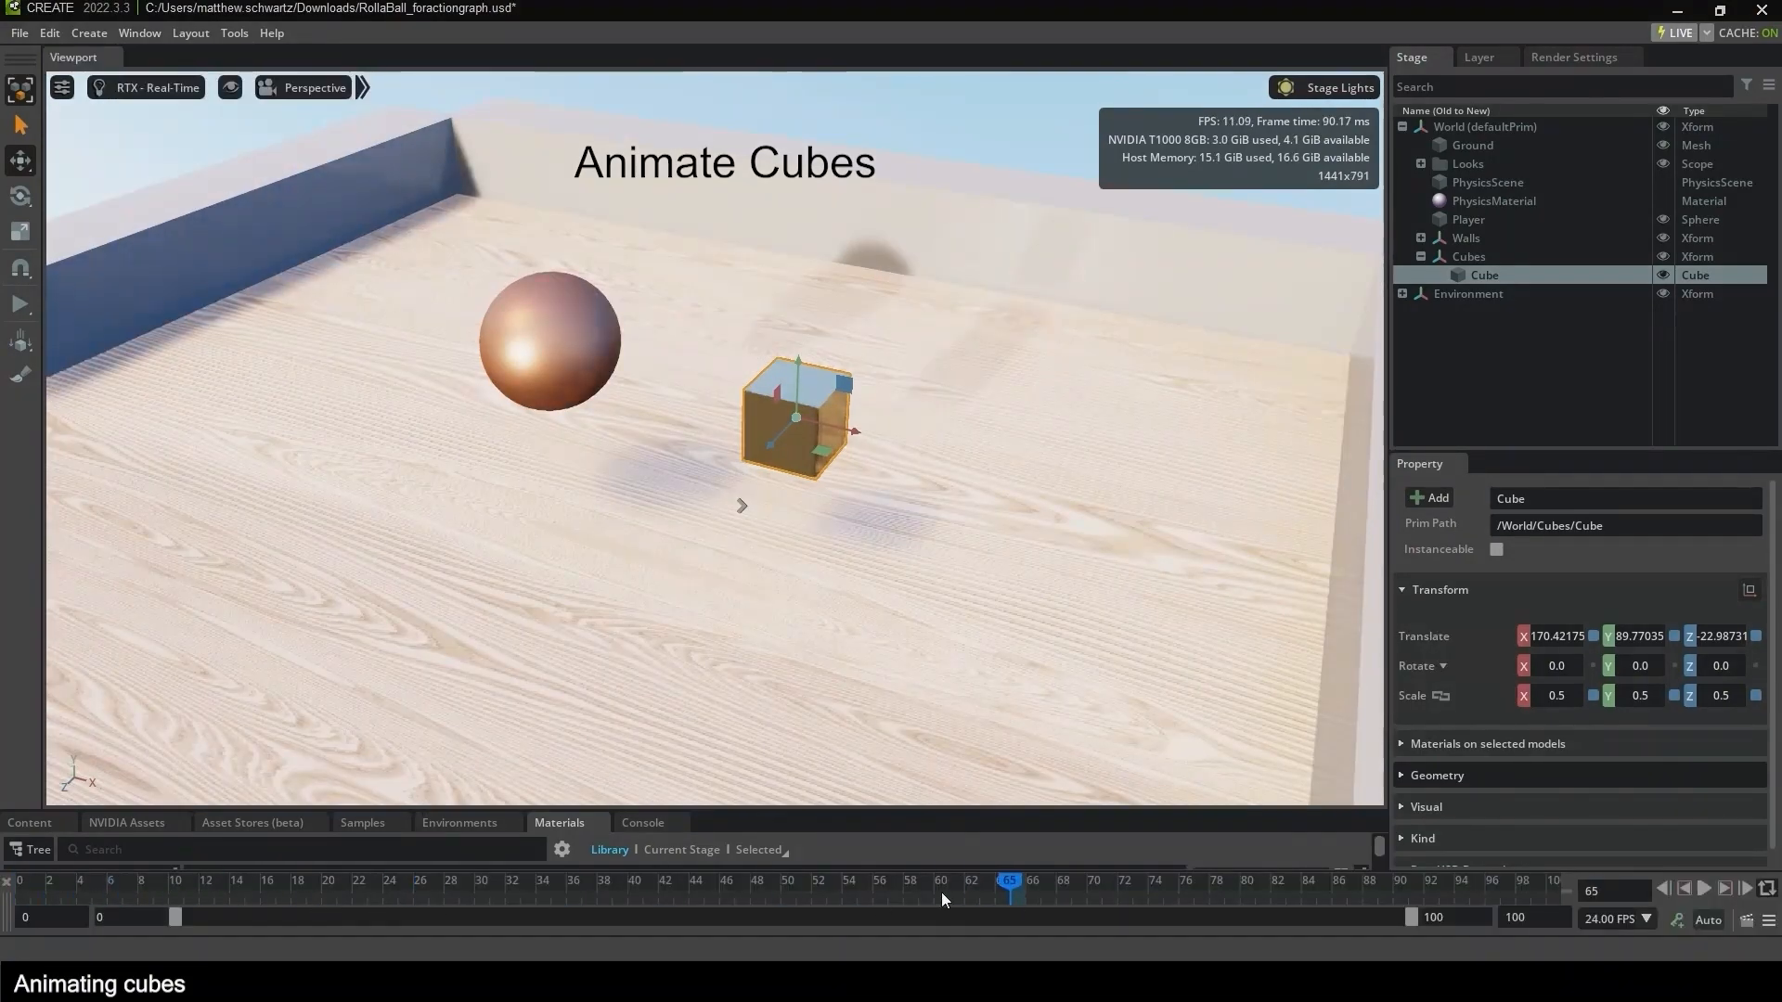
{"action": "left_click_drag", "start_coordinate": [942, 901], "coordinate": [17, 898]}
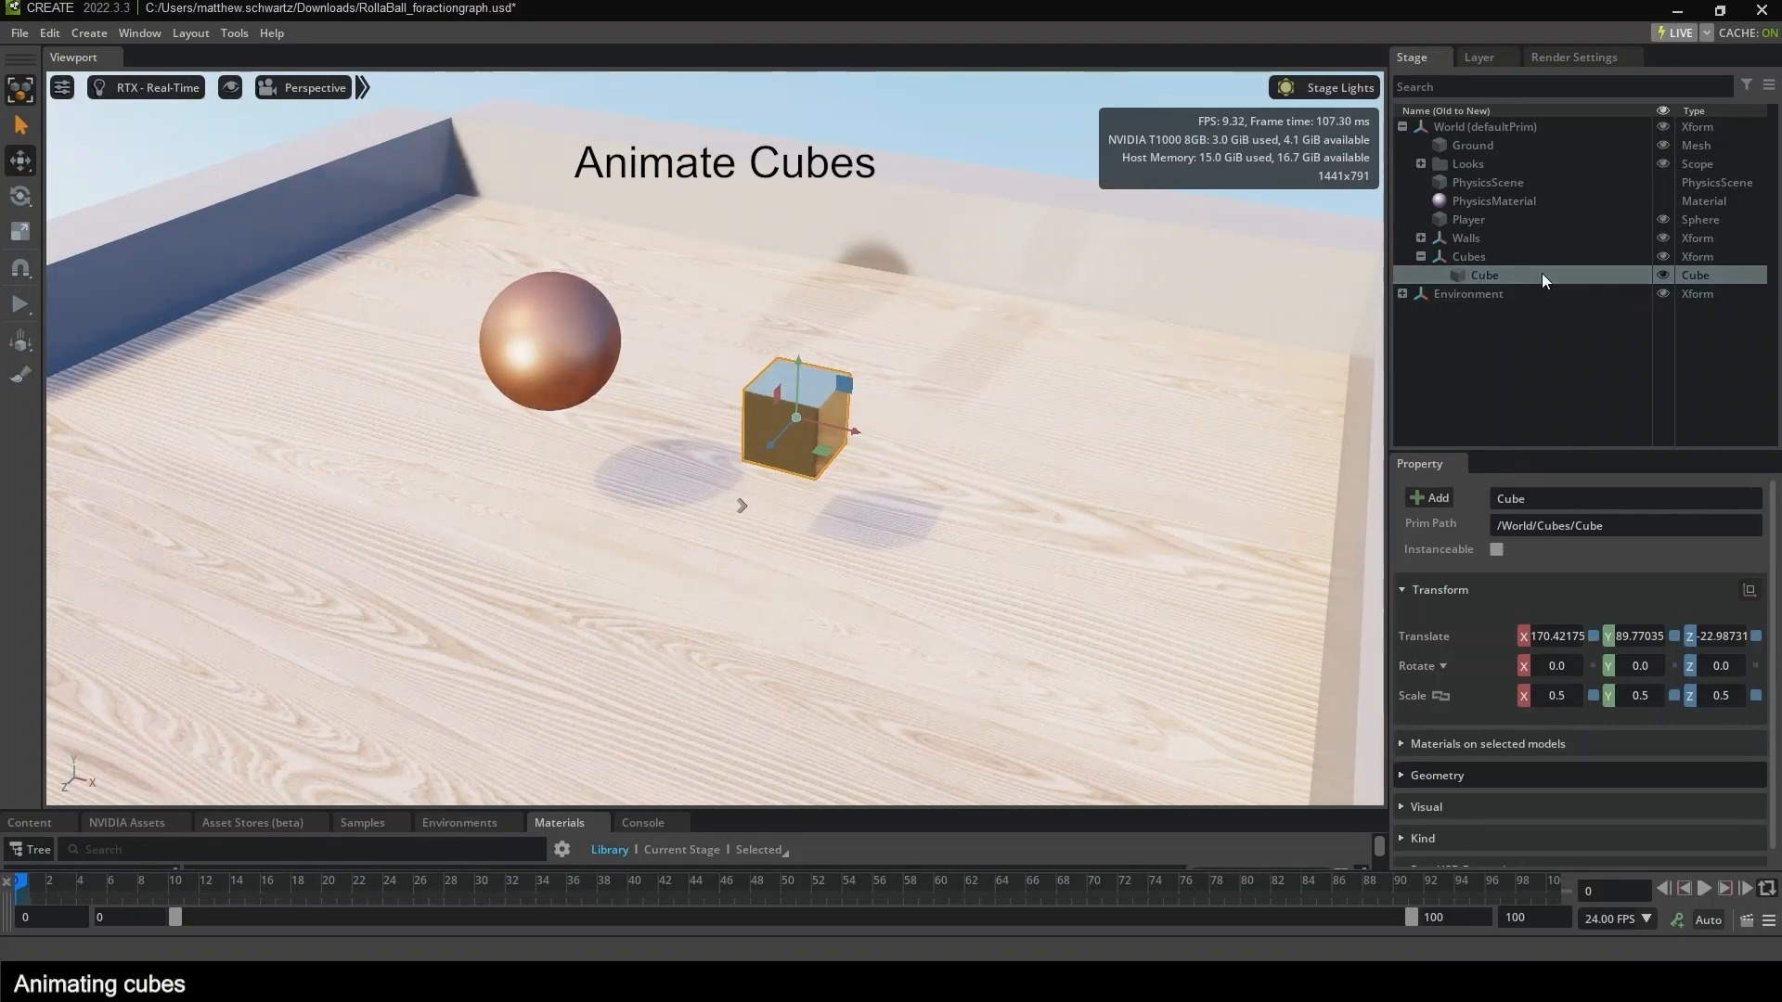
Try rotating the cube about its X axis and reset its X rotation to 0.
{"action": "key", "text": "e"}
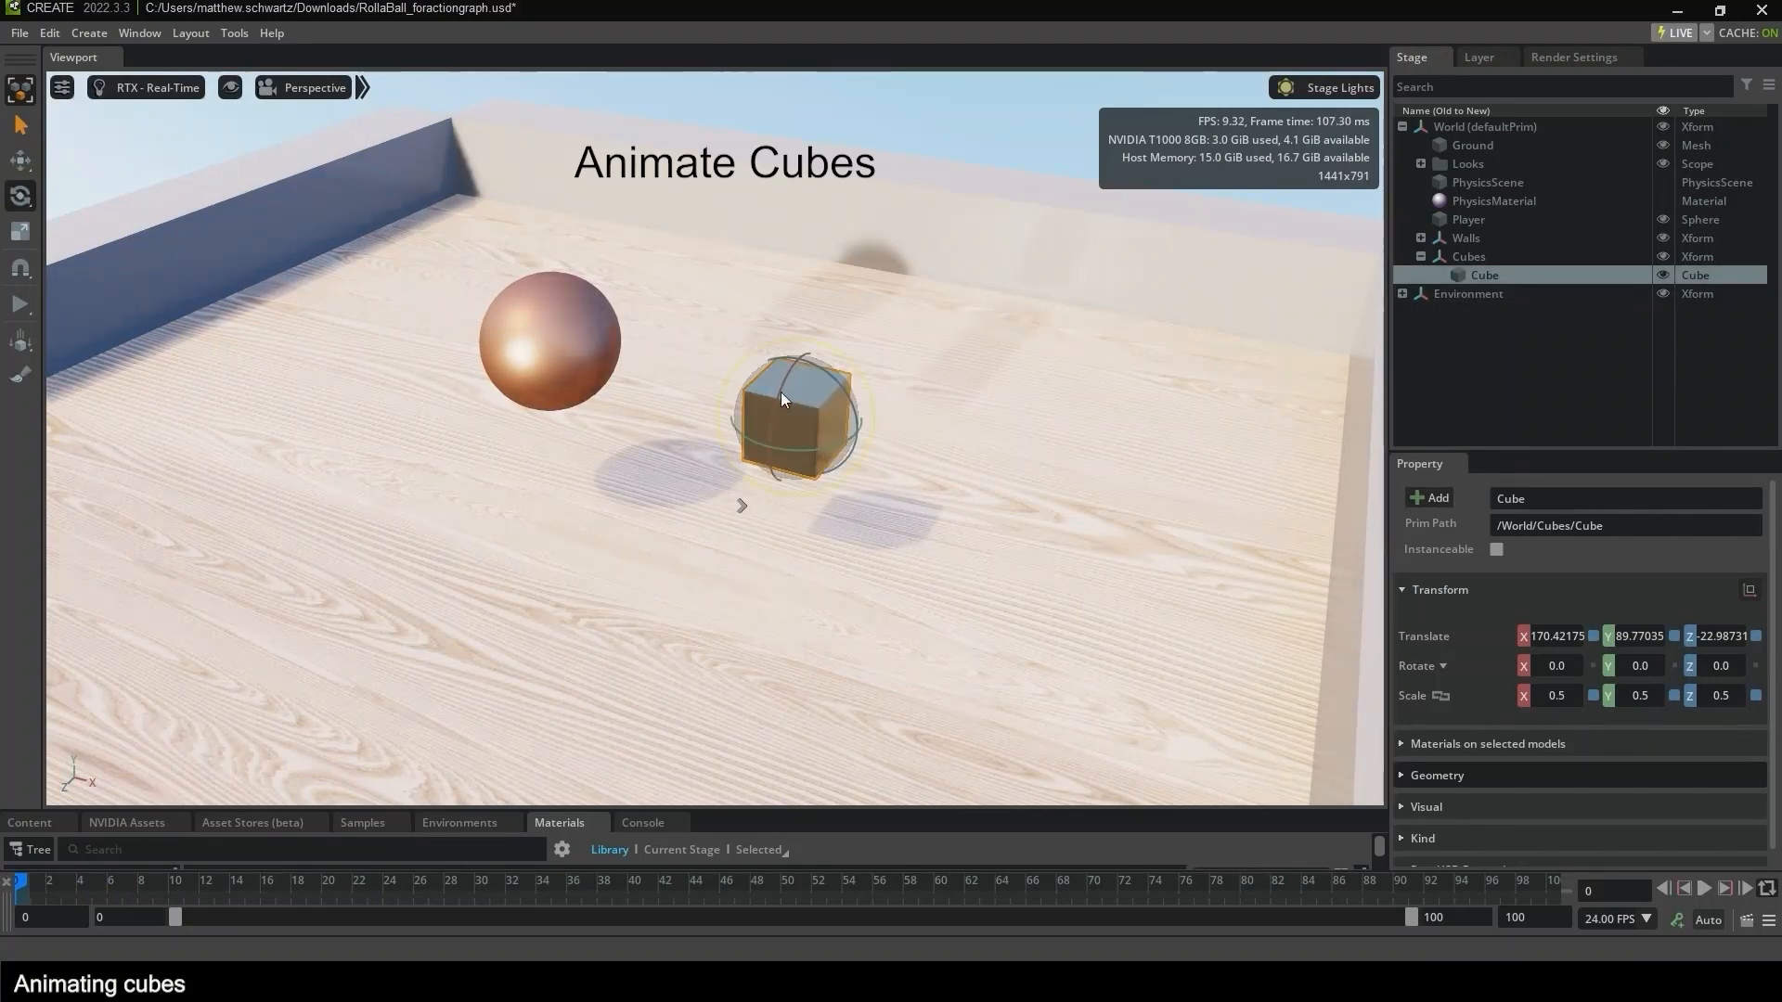
{"action": "left_click_drag", "start_coordinate": [782, 382], "coordinate": [761, 466]}
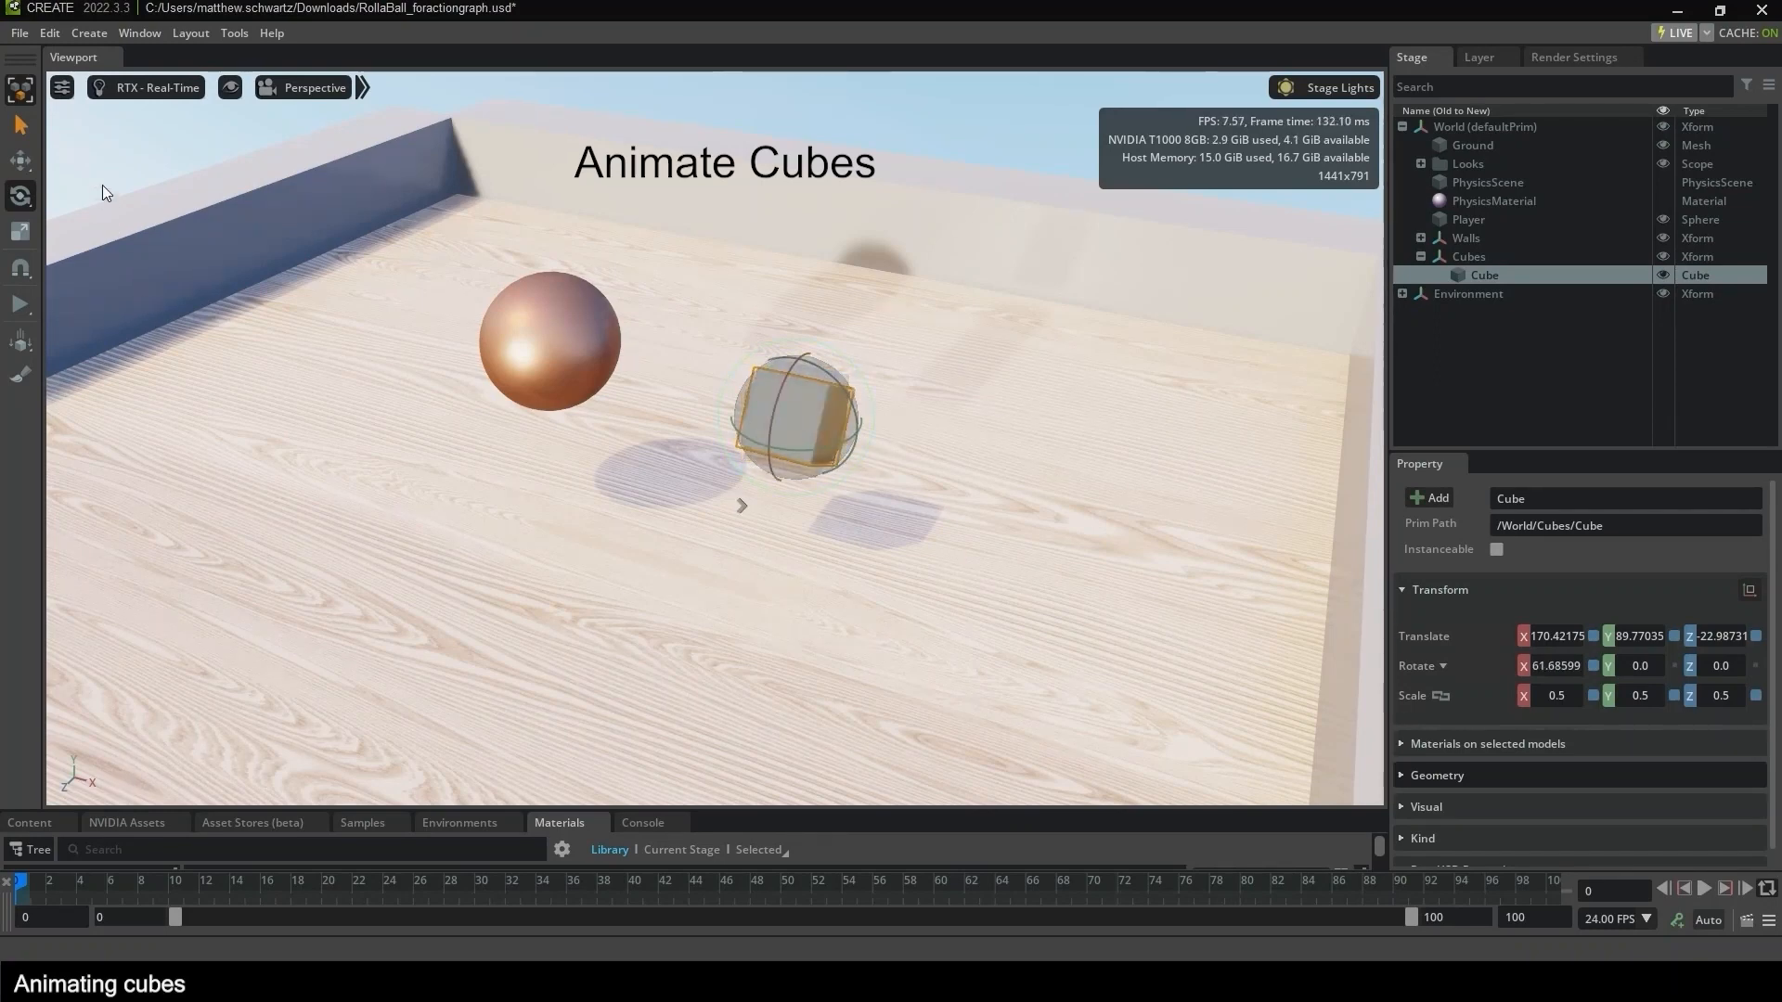
{"action": "key", "text": "Escape"}
{"action": "left_click", "coordinate": [740, 390]}
{"action": "double_click", "coordinate": [1541, 665]}
{"action": "type", "text": "0"}
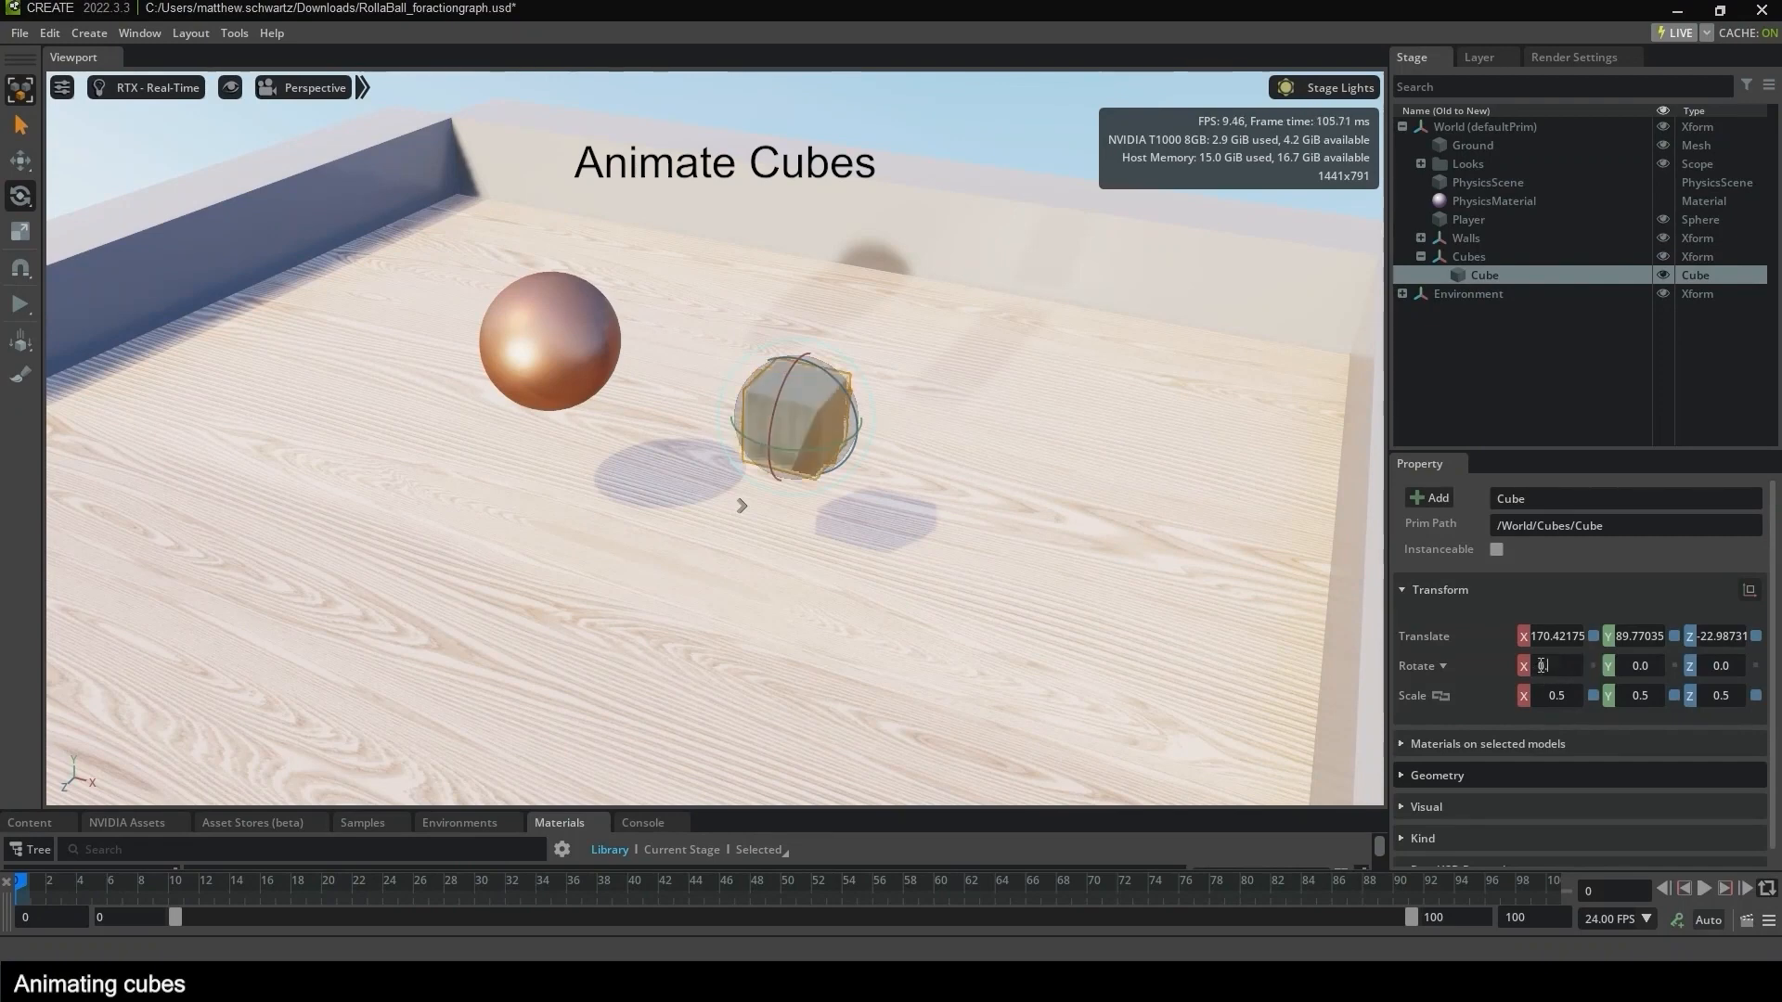
{"action": "key", "text": "Return"}
{"action": "key", "text": "Escape"}
Rotate the cube to about 53.2° on Y and key its X, Y and Z rotation at frame 0.
{"action": "left_click", "coordinate": [796, 441]}
{"action": "left_click_drag", "start_coordinate": [801, 449], "coordinate": [873, 440]}
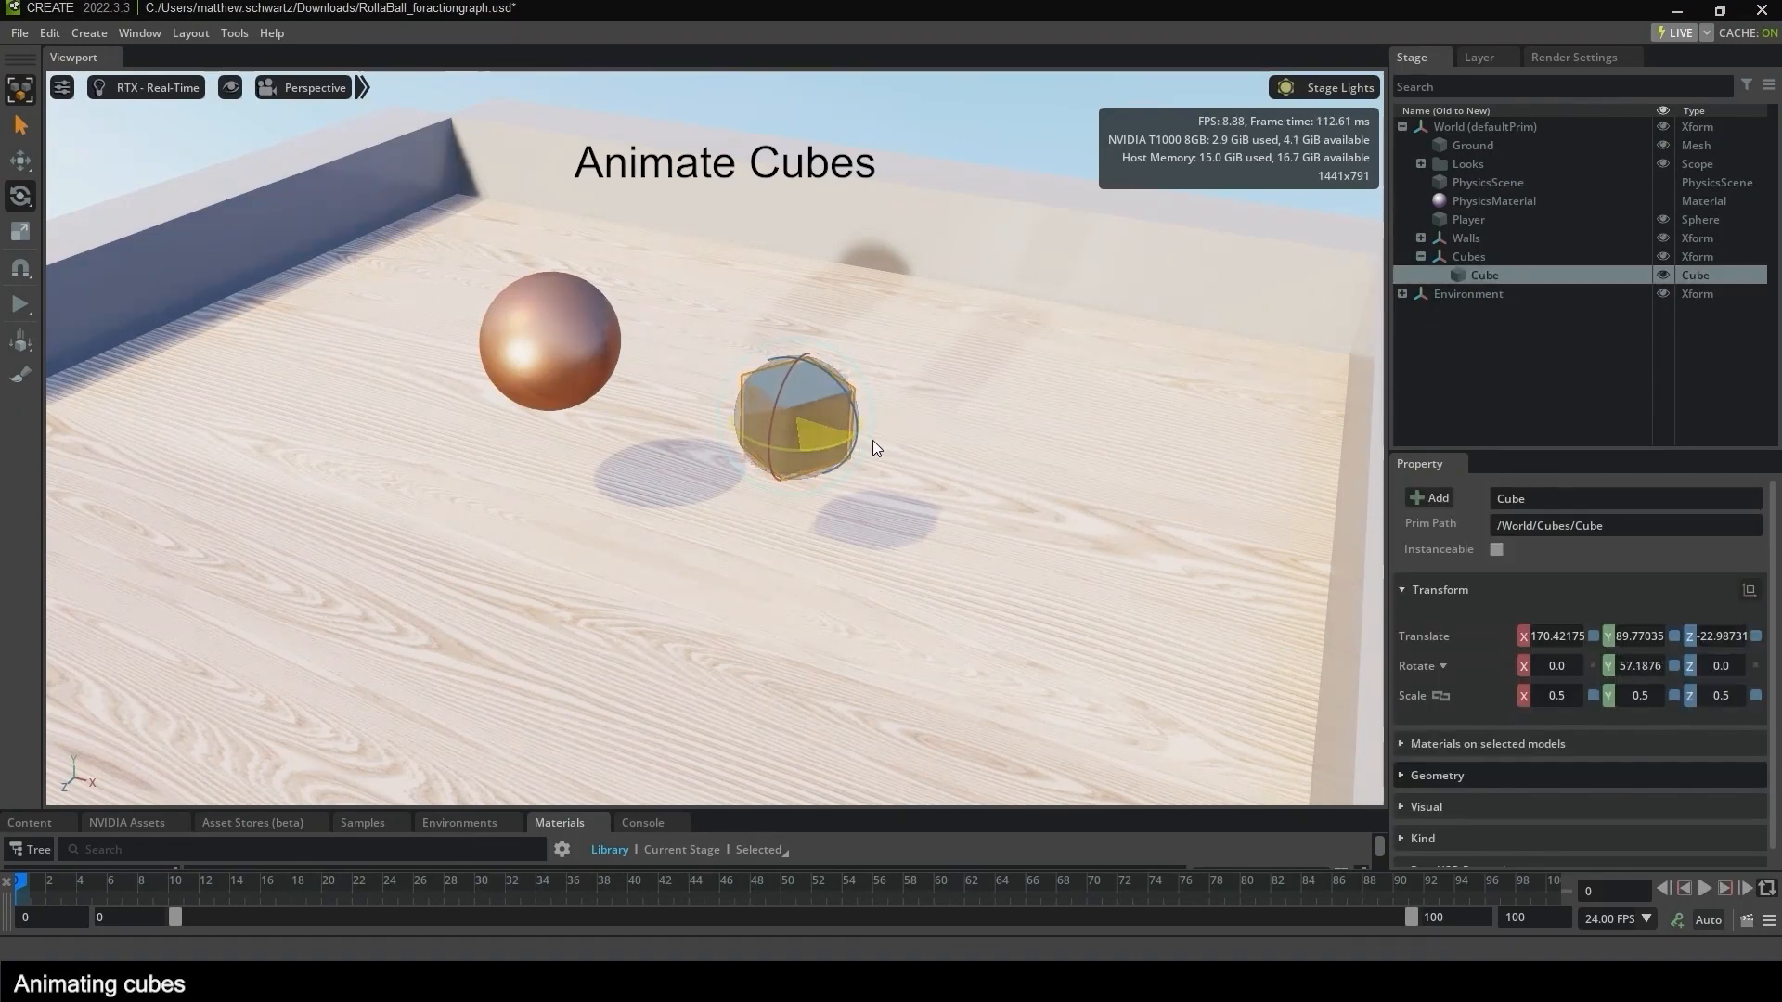
{"action": "right_click", "coordinate": [1622, 664]}
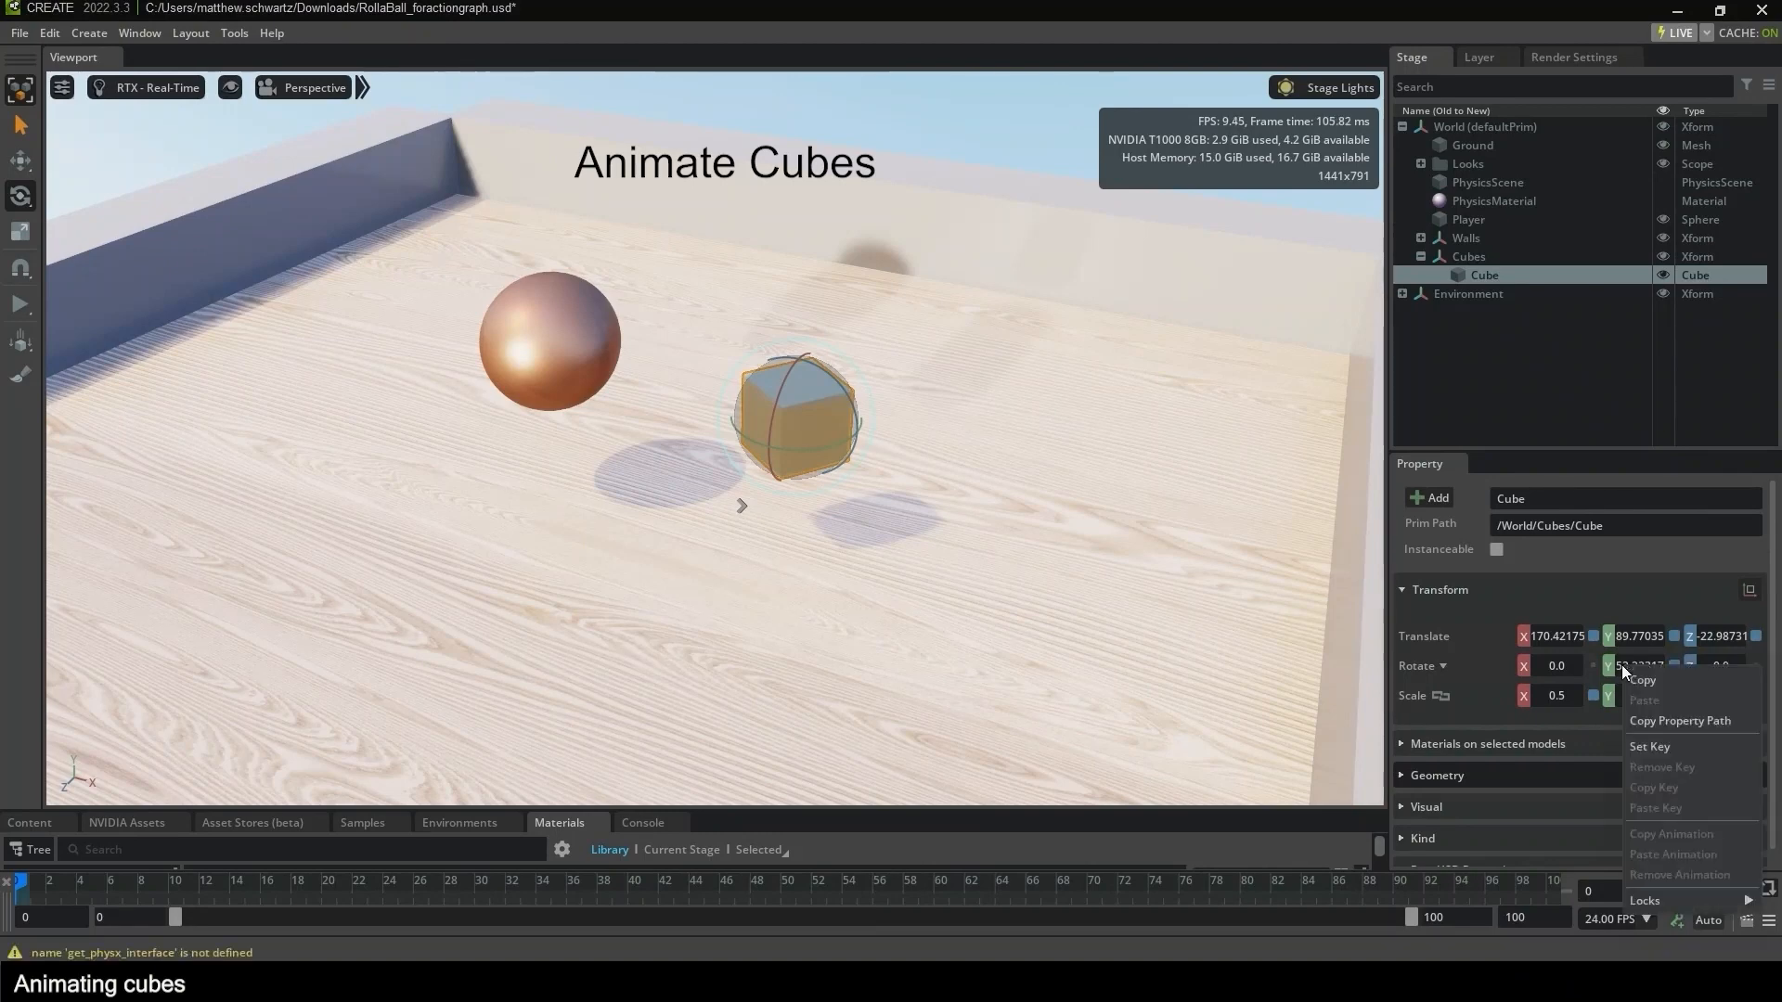
{"action": "left_click", "coordinate": [1639, 744]}
{"action": "right_click", "coordinate": [1546, 665]}
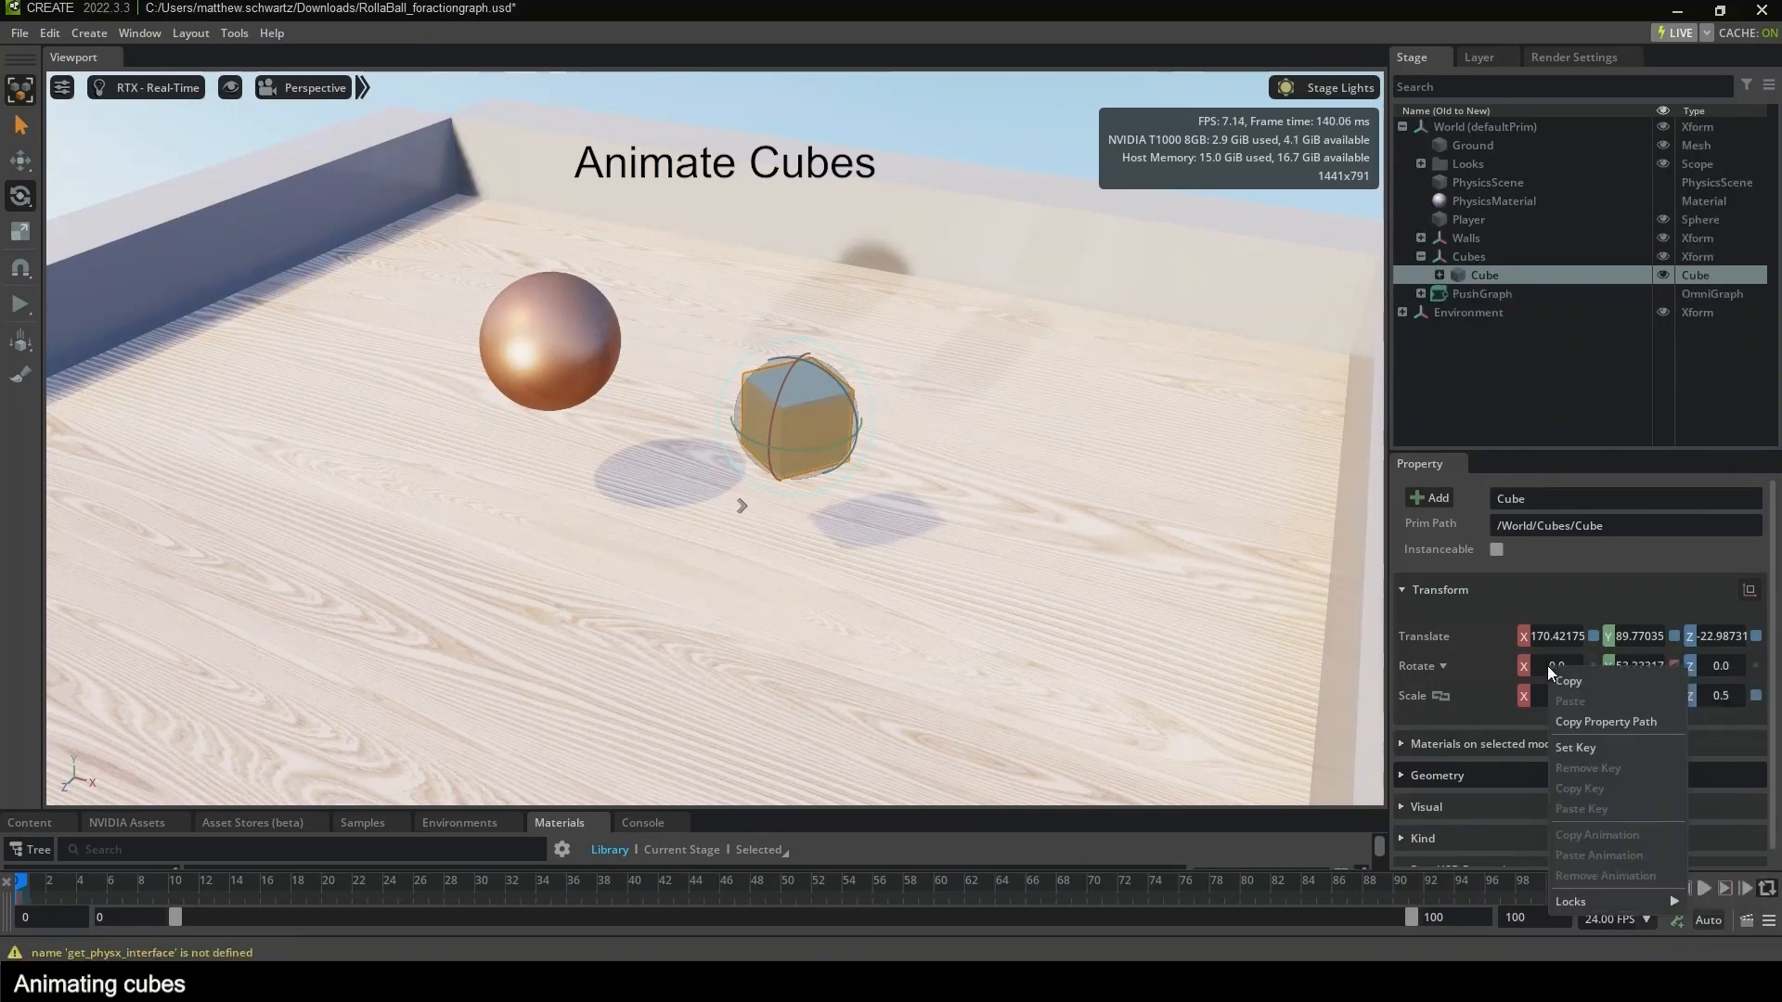
{"action": "left_click", "coordinate": [1574, 745]}
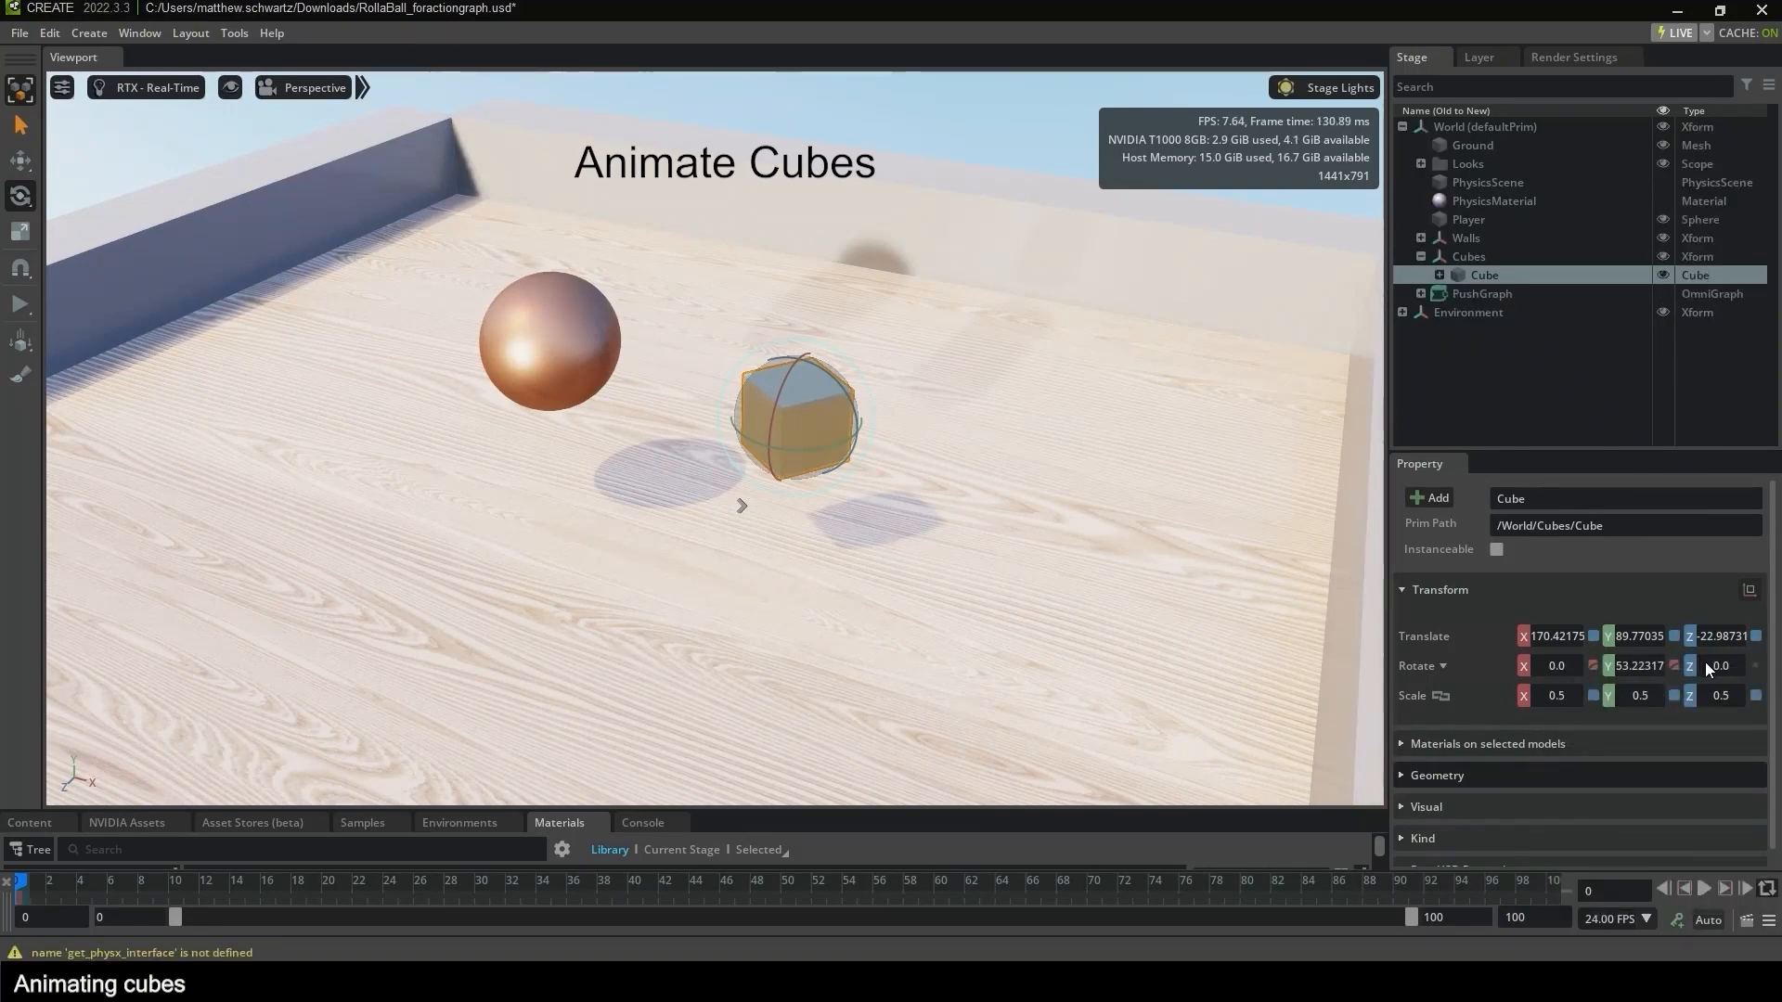
{"action": "right_click", "coordinate": [1706, 660]}
{"action": "left_click", "coordinate": [1693, 746]}
At frame 100, set the cube's rotation to X -180, Y about -53.2 and Z 0, and key all three axes.
{"action": "left_click_drag", "start_coordinate": [23, 883], "coordinate": [1571, 884]}
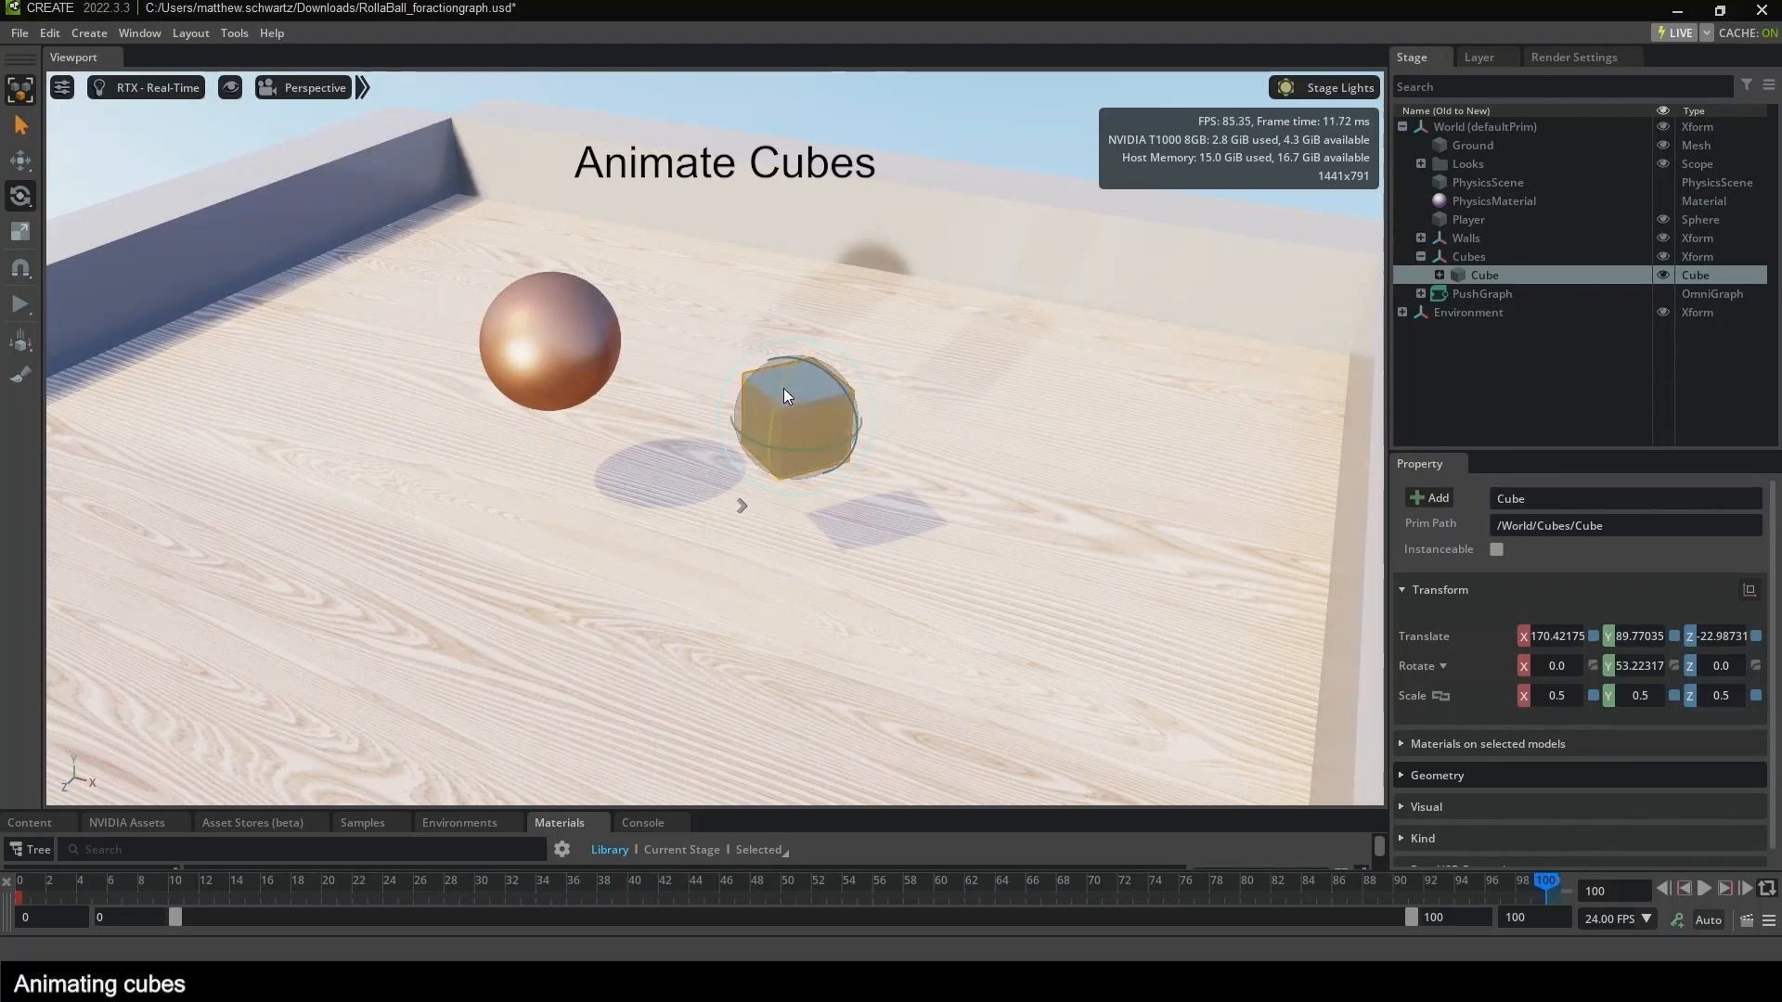
{"action": "left_click_drag", "start_coordinate": [783, 388], "coordinate": [769, 427]}
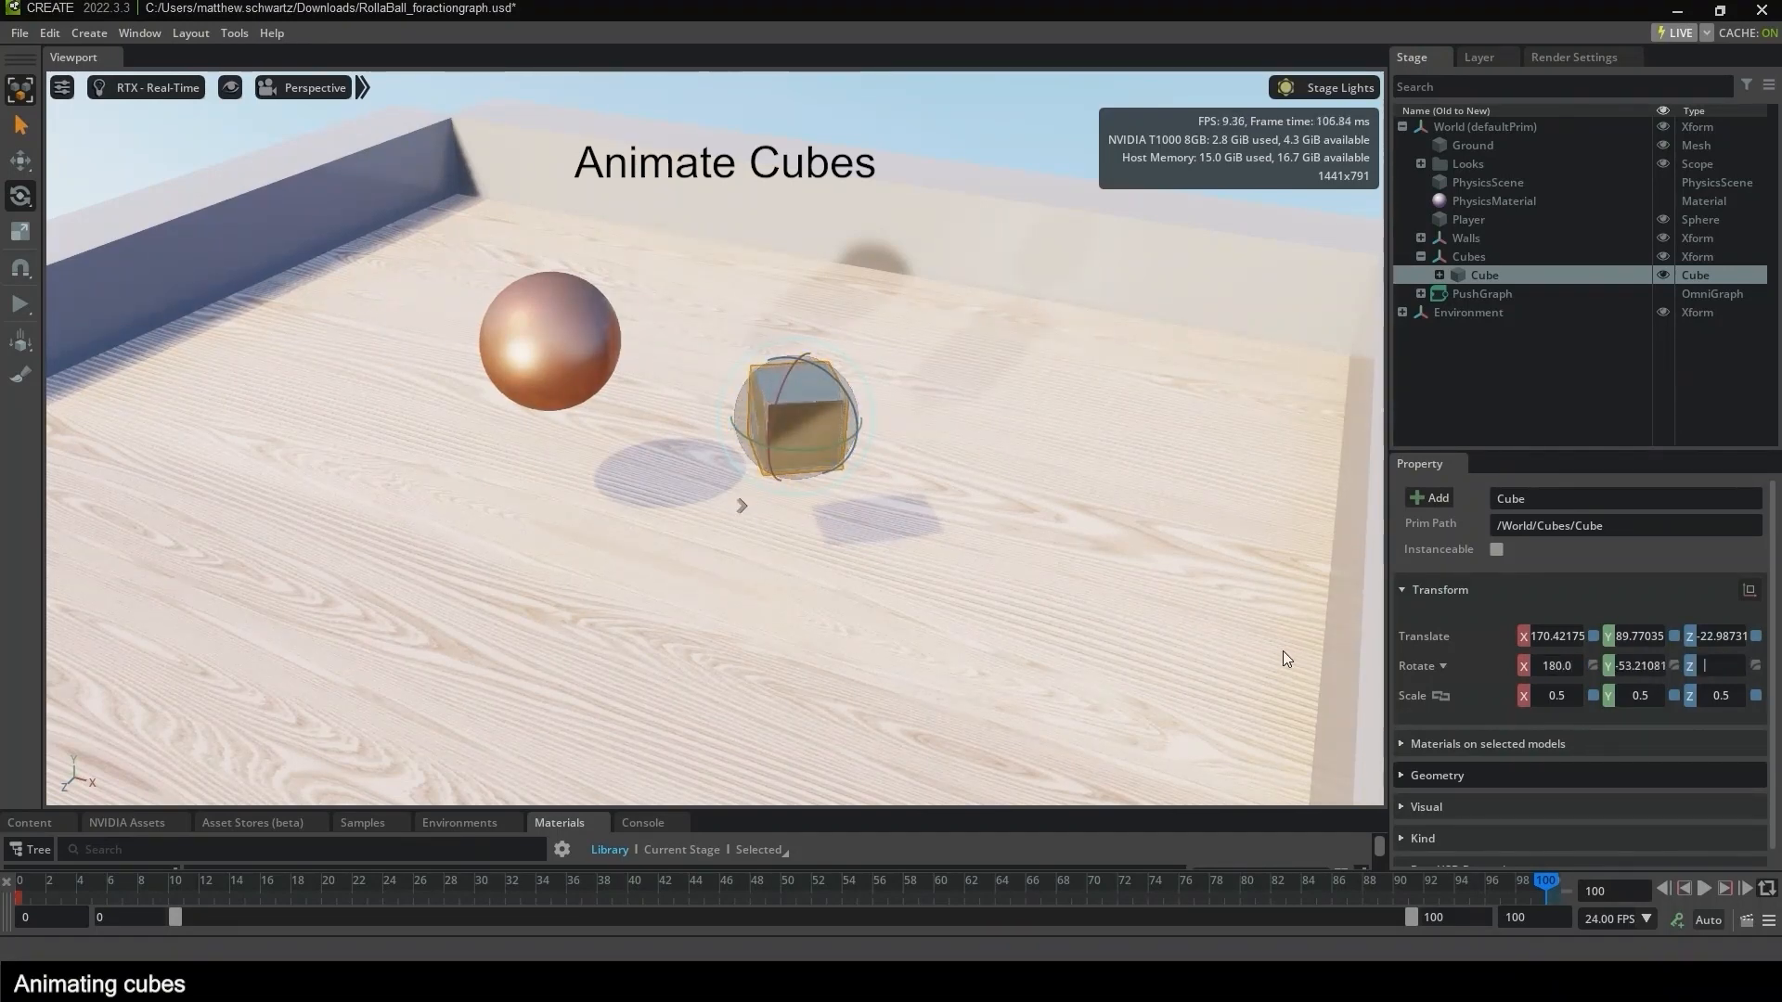
{"action": "right_click", "coordinate": [1420, 667]}
{"action": "left_click", "coordinate": [1476, 750]}
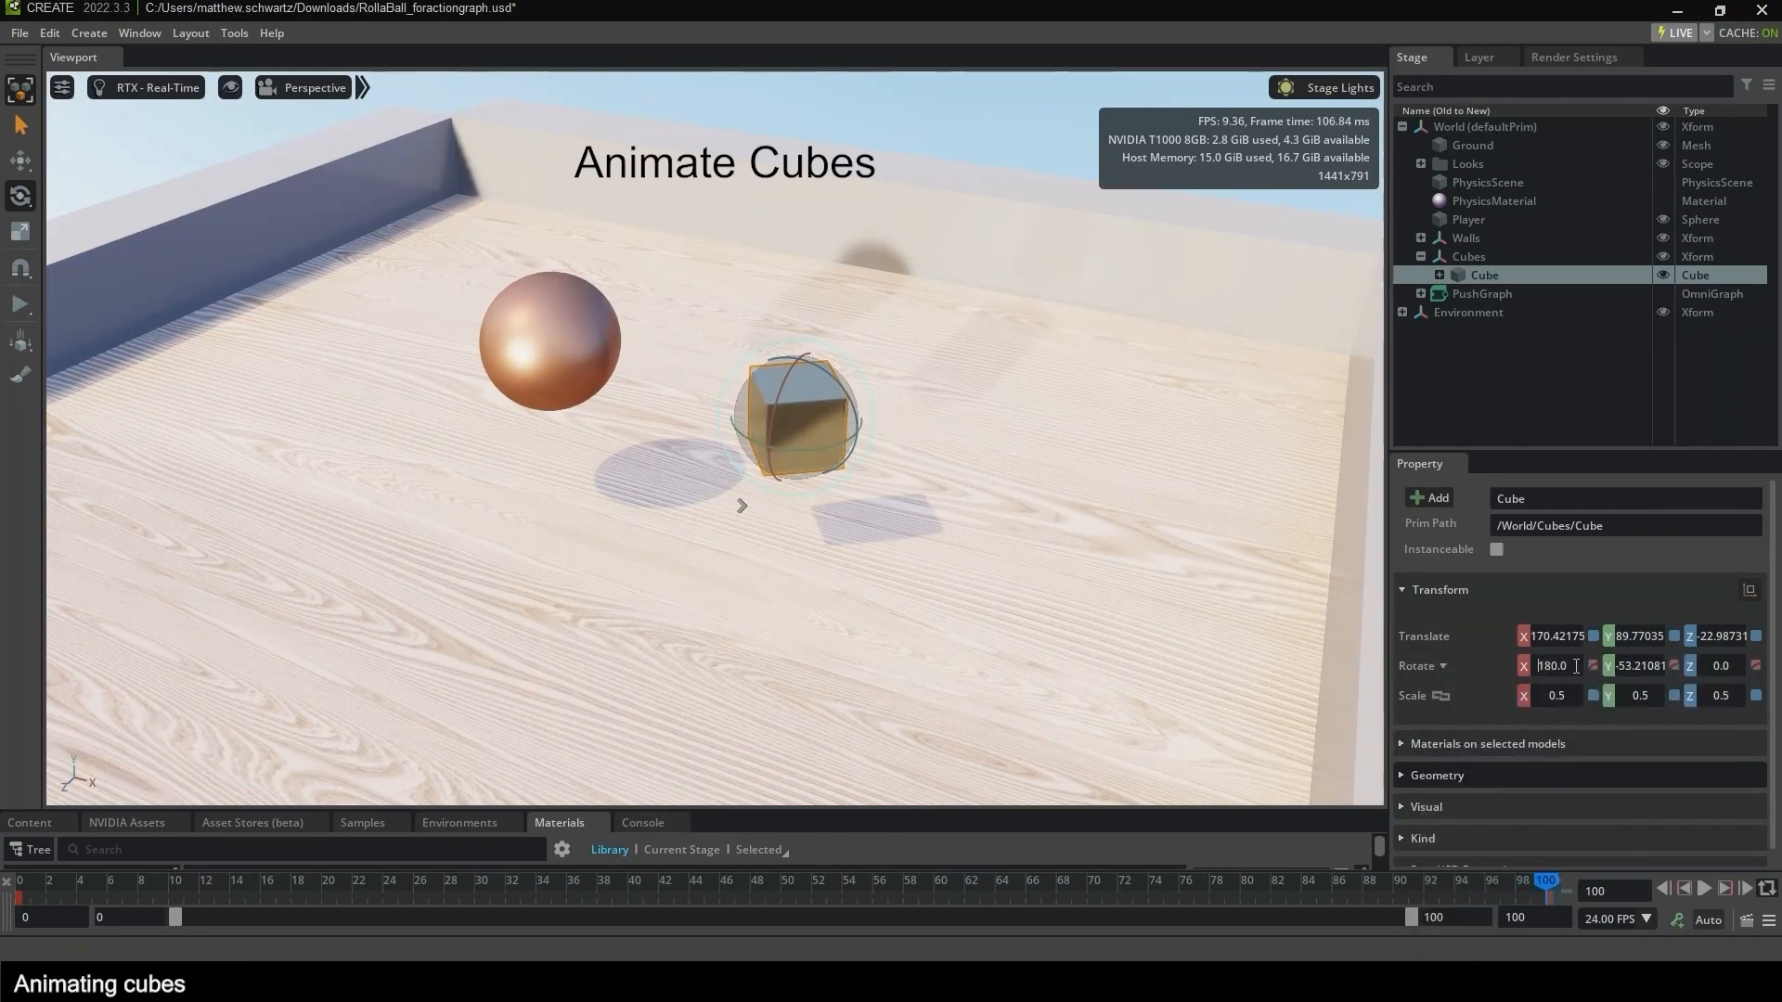
{"action": "right_click", "coordinate": [1409, 665]}
{"action": "left_click", "coordinate": [1433, 748]}
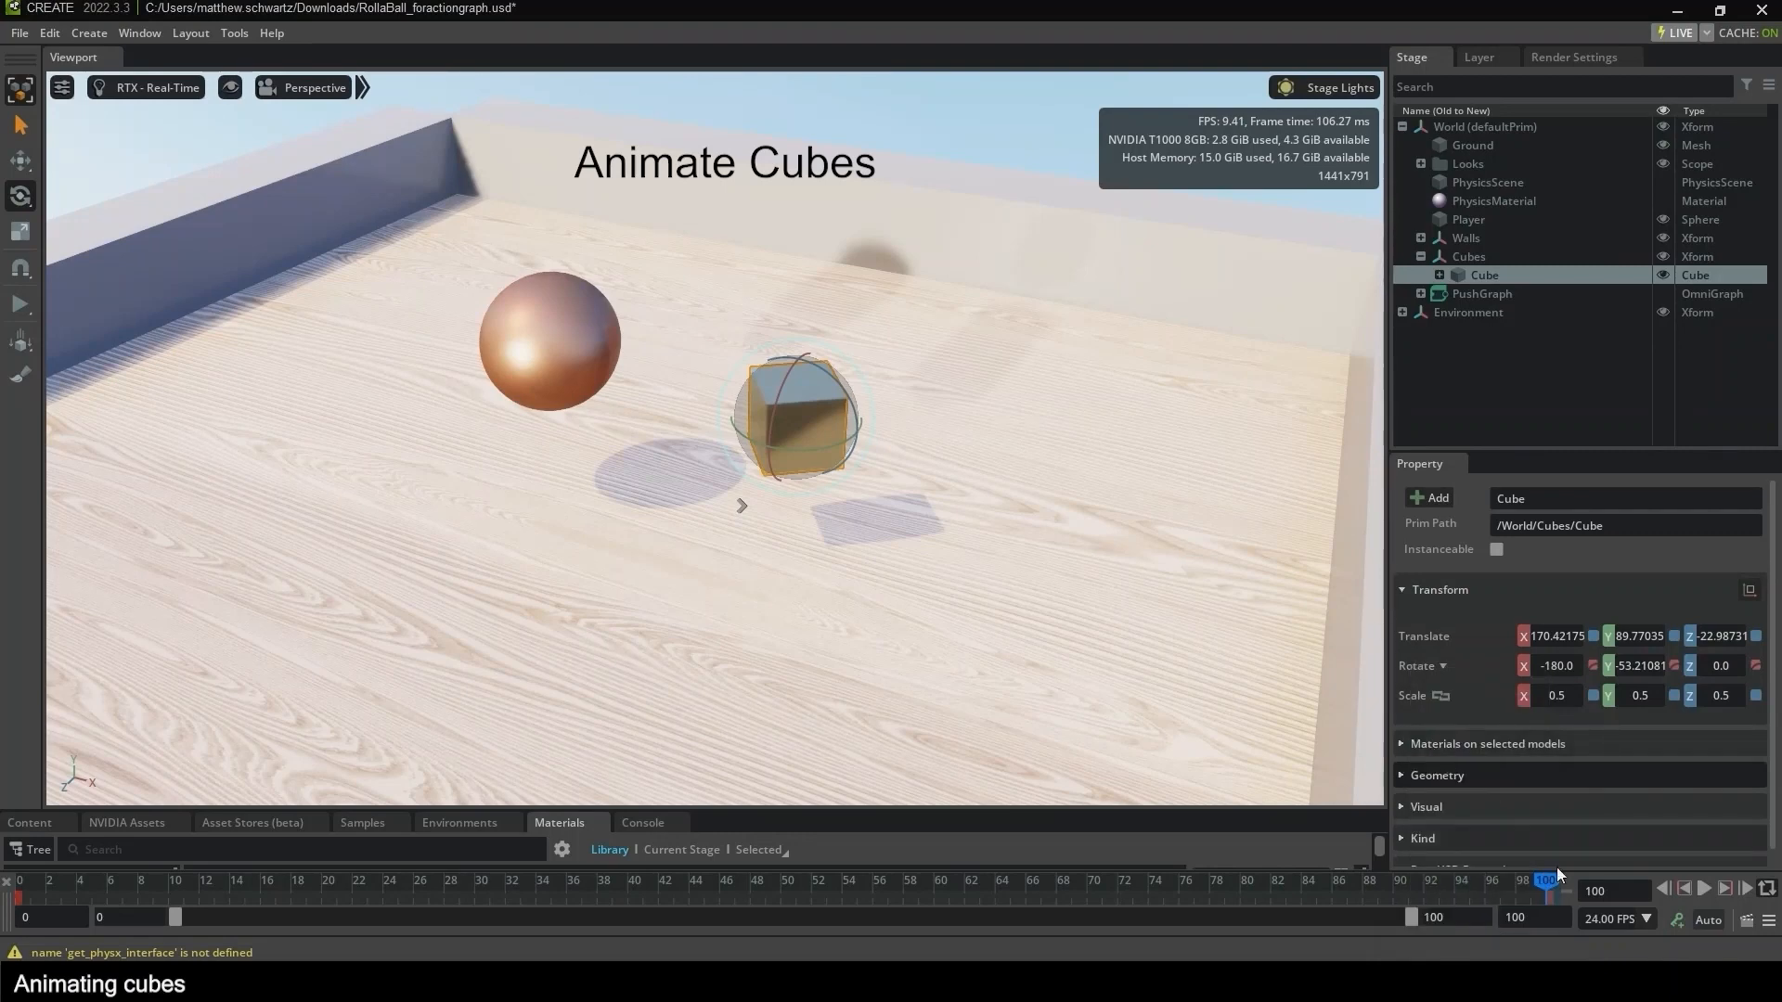
Scrub the timeline back to frame 0, deselect the cube, and run and stop the simulation to preview its animation.
{"action": "left_click_drag", "start_coordinate": [1539, 880], "coordinate": [13, 880]}
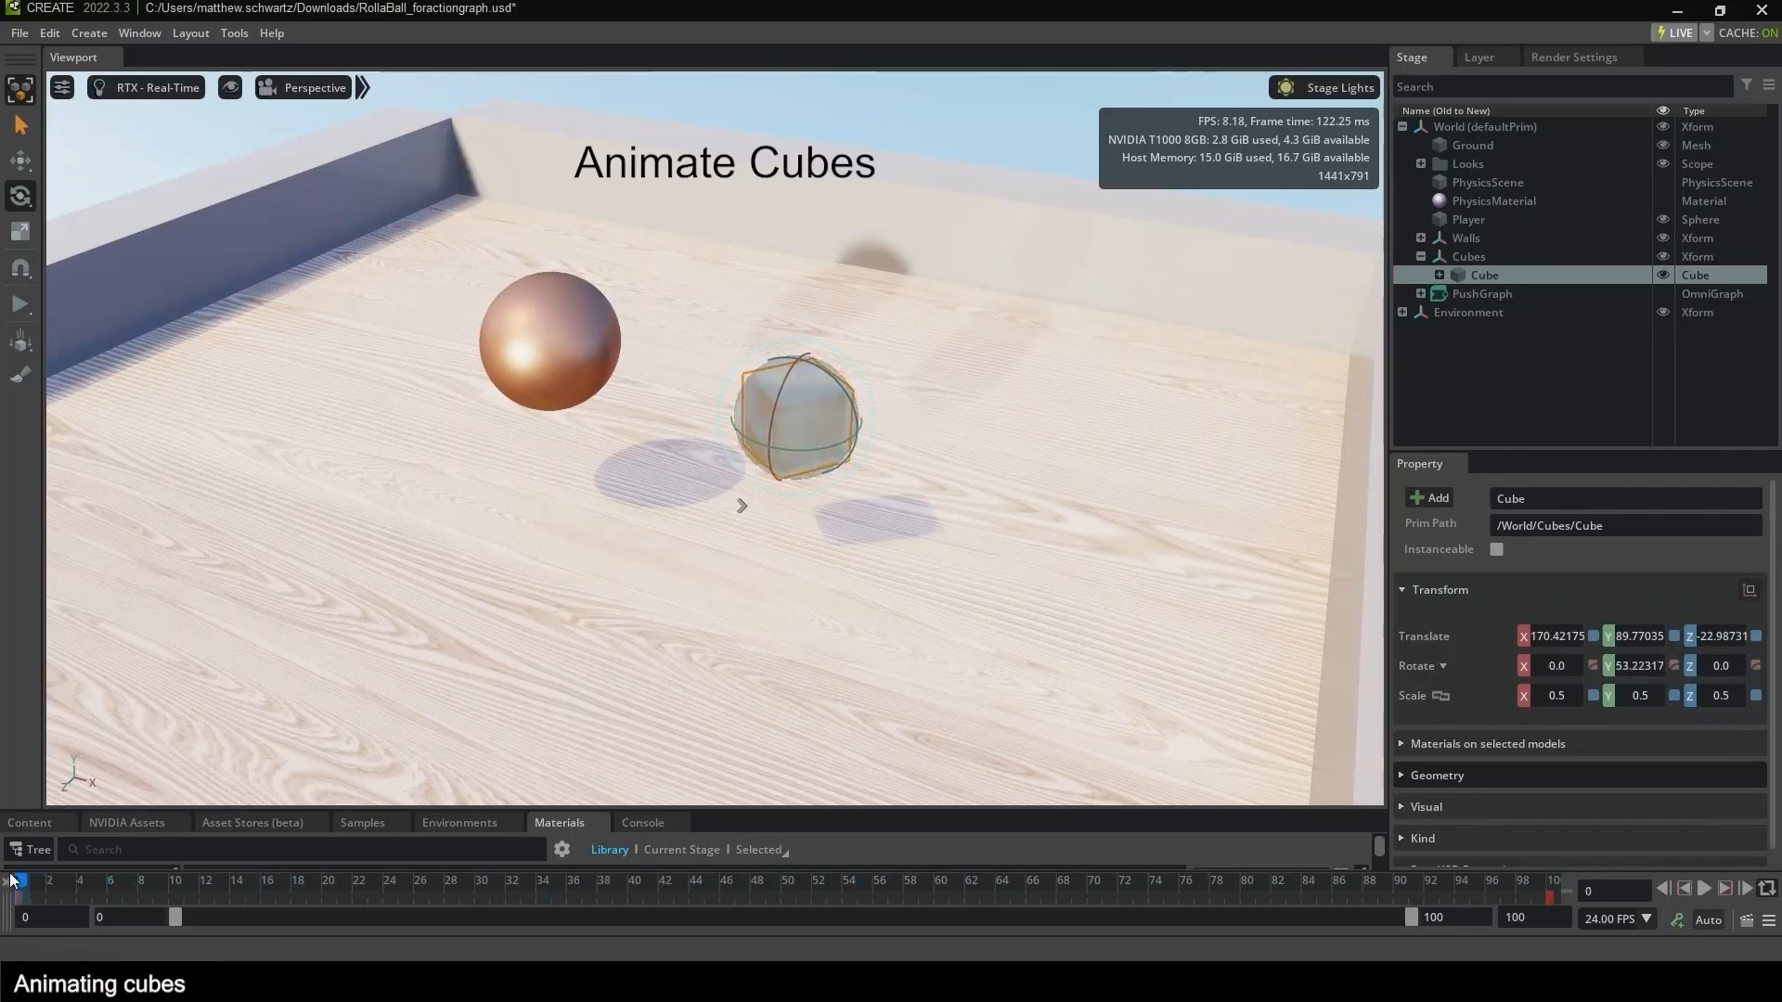
{"action": "left_click", "coordinate": [901, 113]}
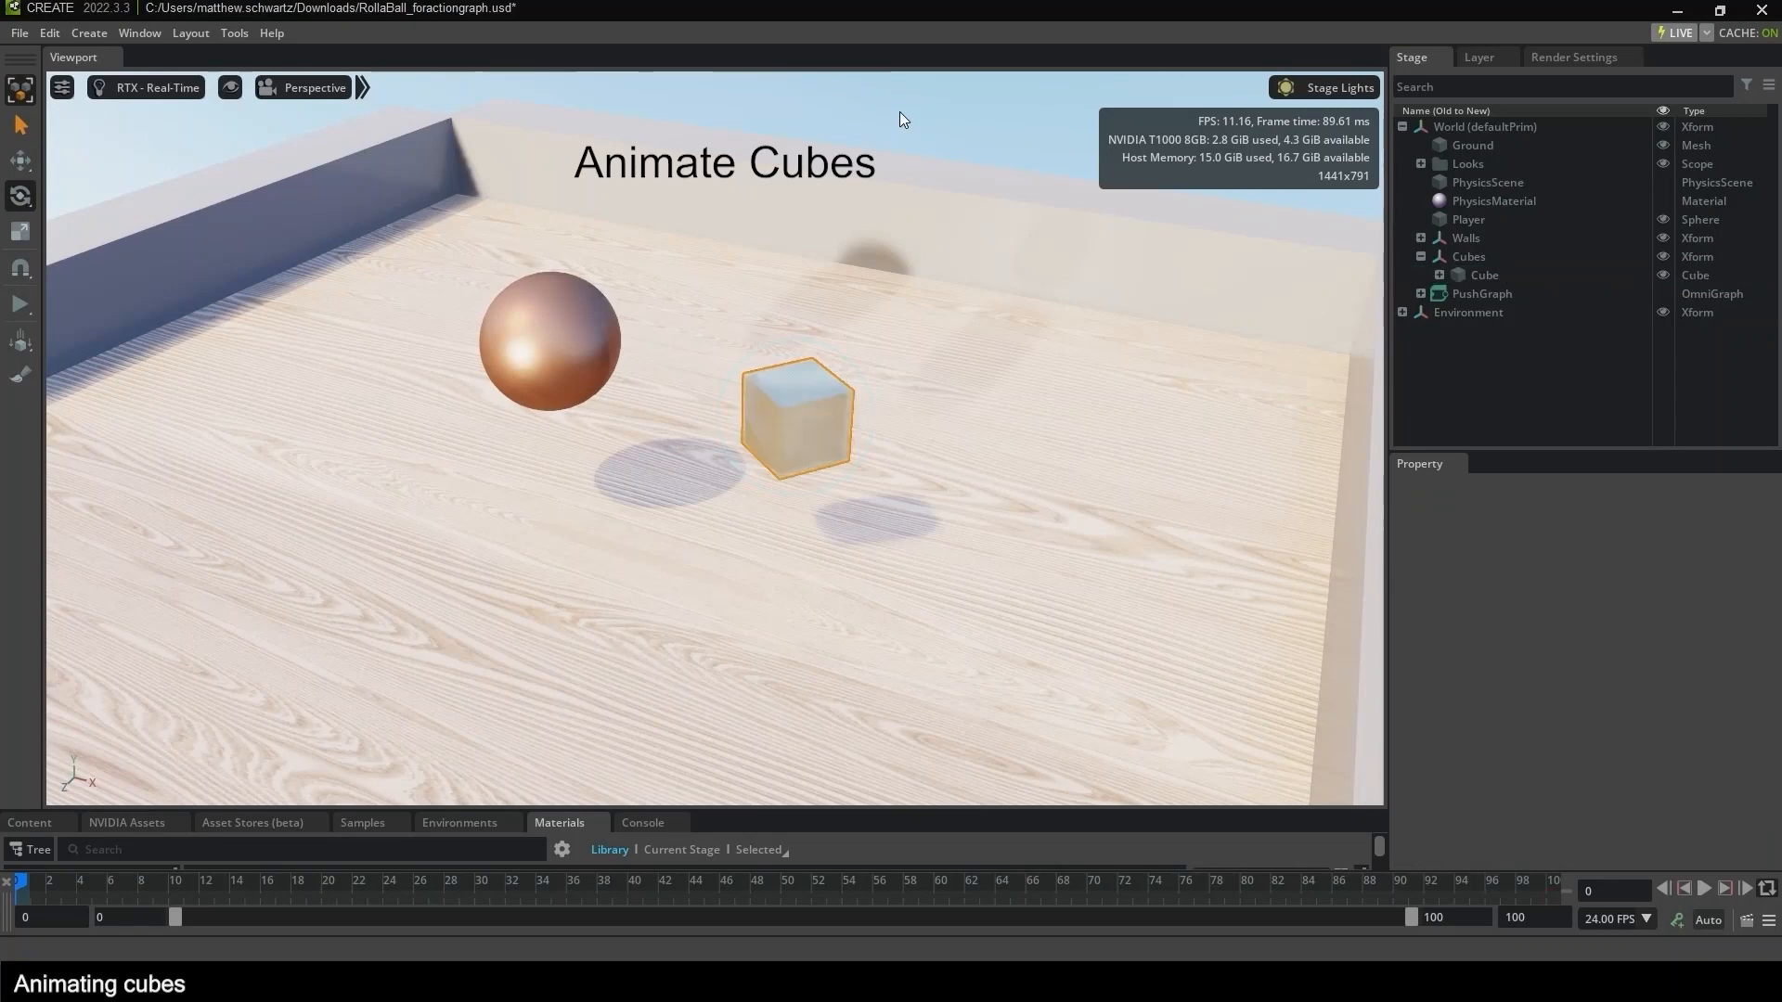
{"action": "left_click", "coordinate": [19, 305]}
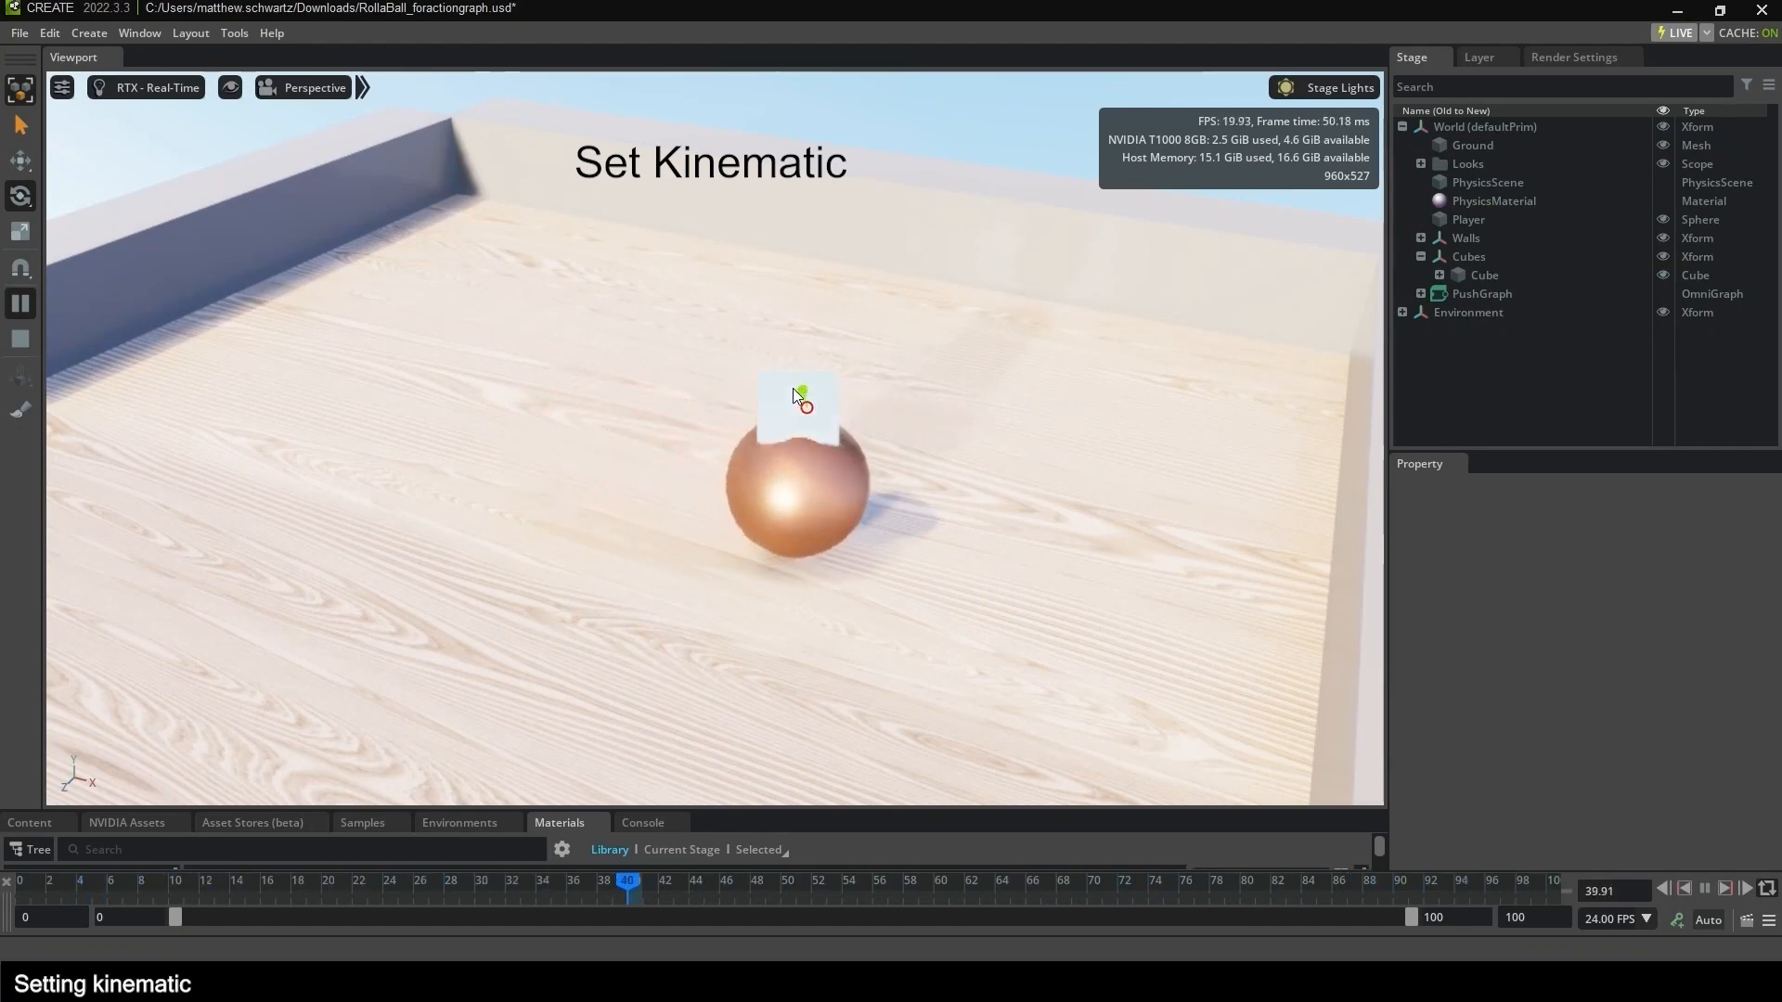
{"action": "left_click", "coordinate": [15, 337]}
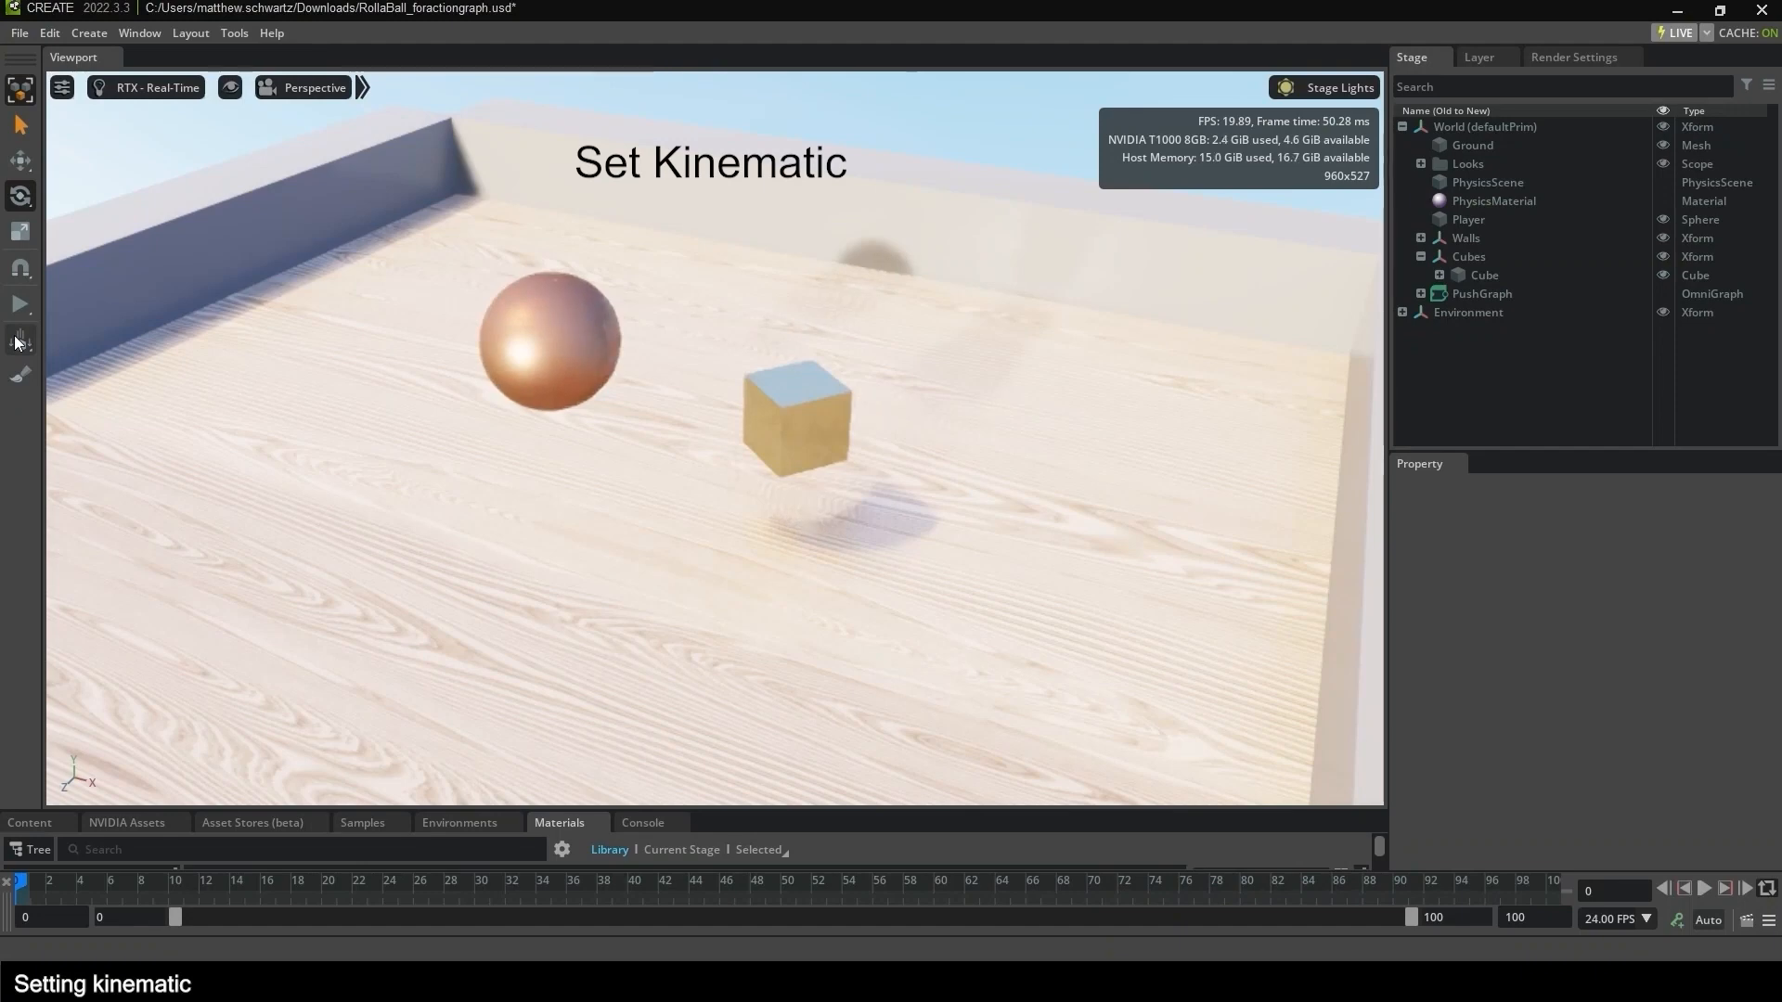
{"action": "left_click", "coordinate": [770, 402]}
{"action": "right_click", "coordinate": [1478, 275]}
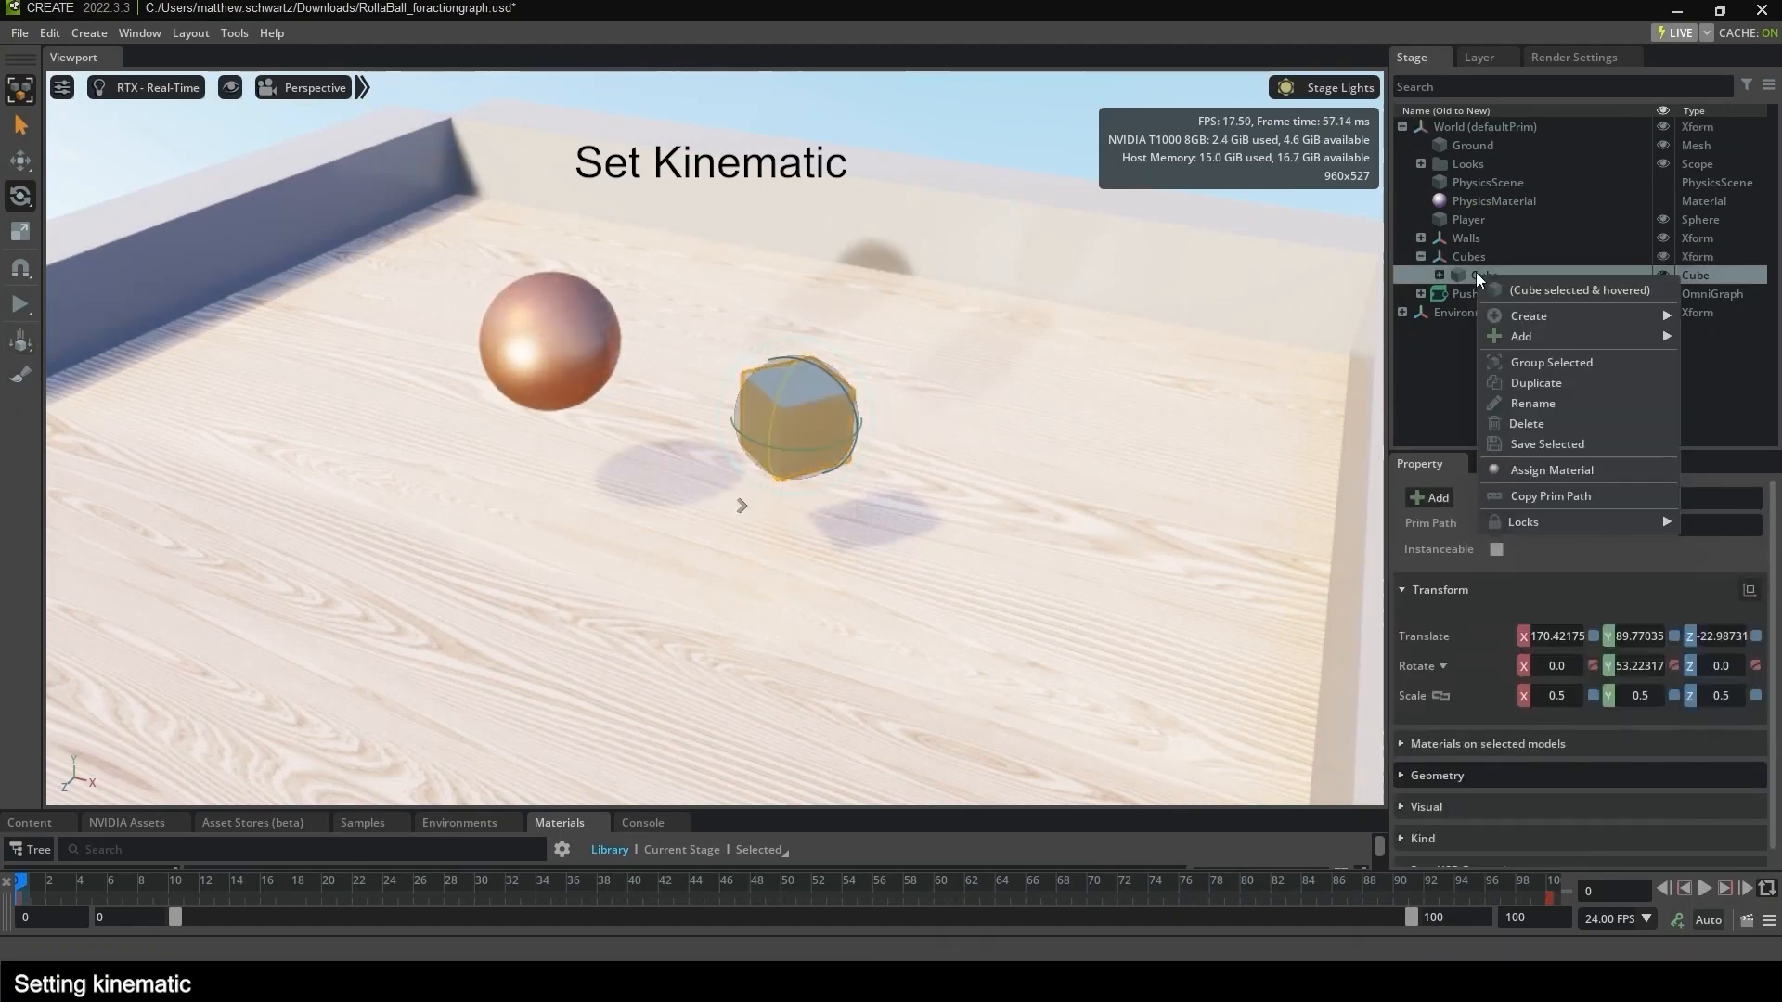
{"action": "mouse_move", "coordinate": [1534, 342]}
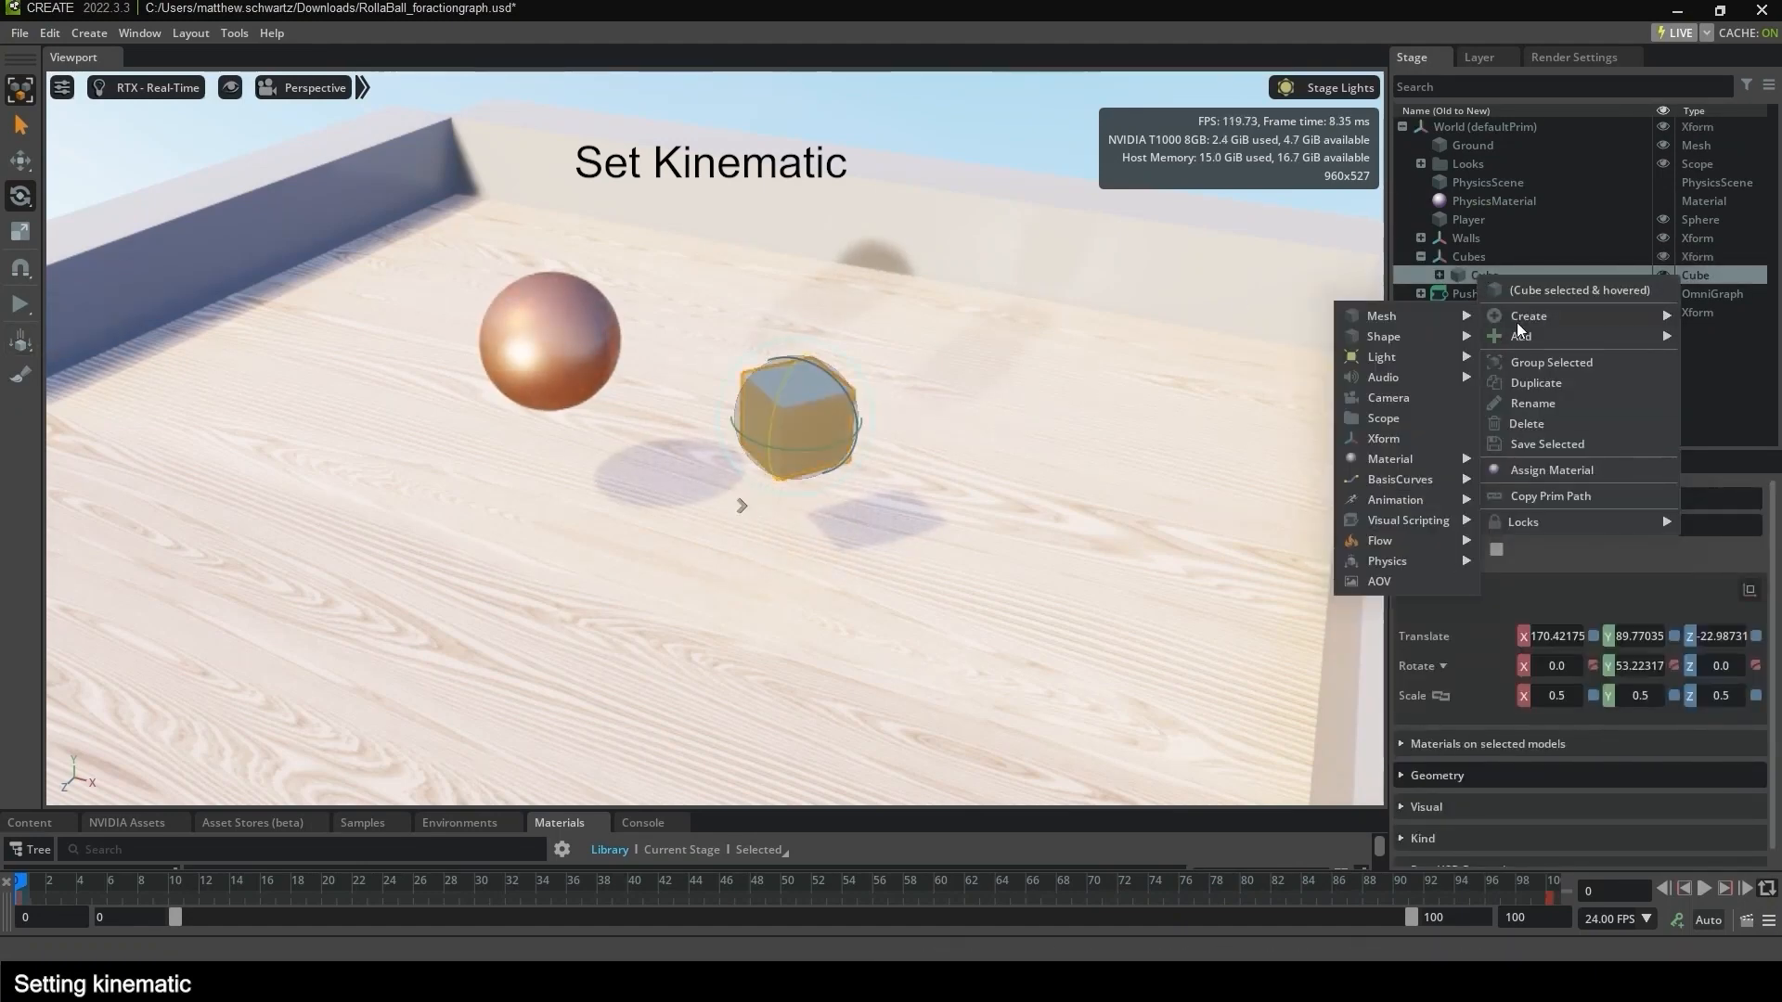
{"action": "left_click", "coordinate": [1494, 501]}
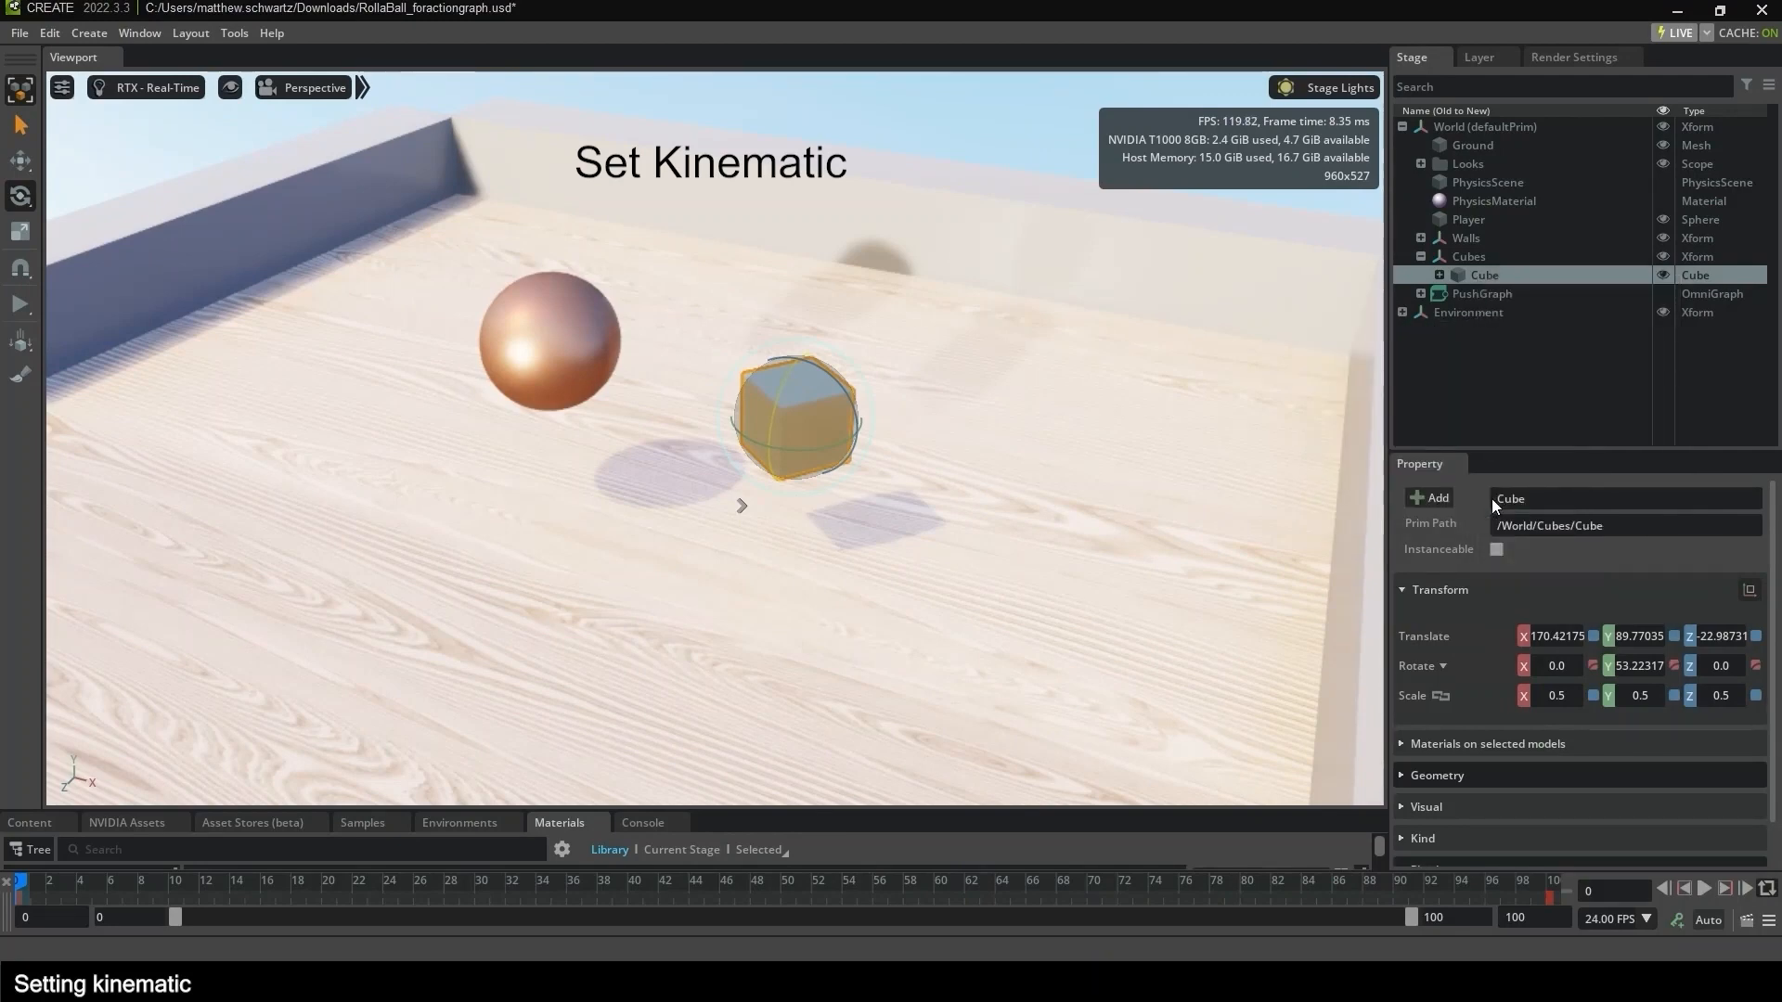
Deselect the cube, then run and stop the simulation to check how gravity affects it.
{"action": "left_click", "coordinate": [116, 148]}
{"action": "left_click", "coordinate": [18, 308]}
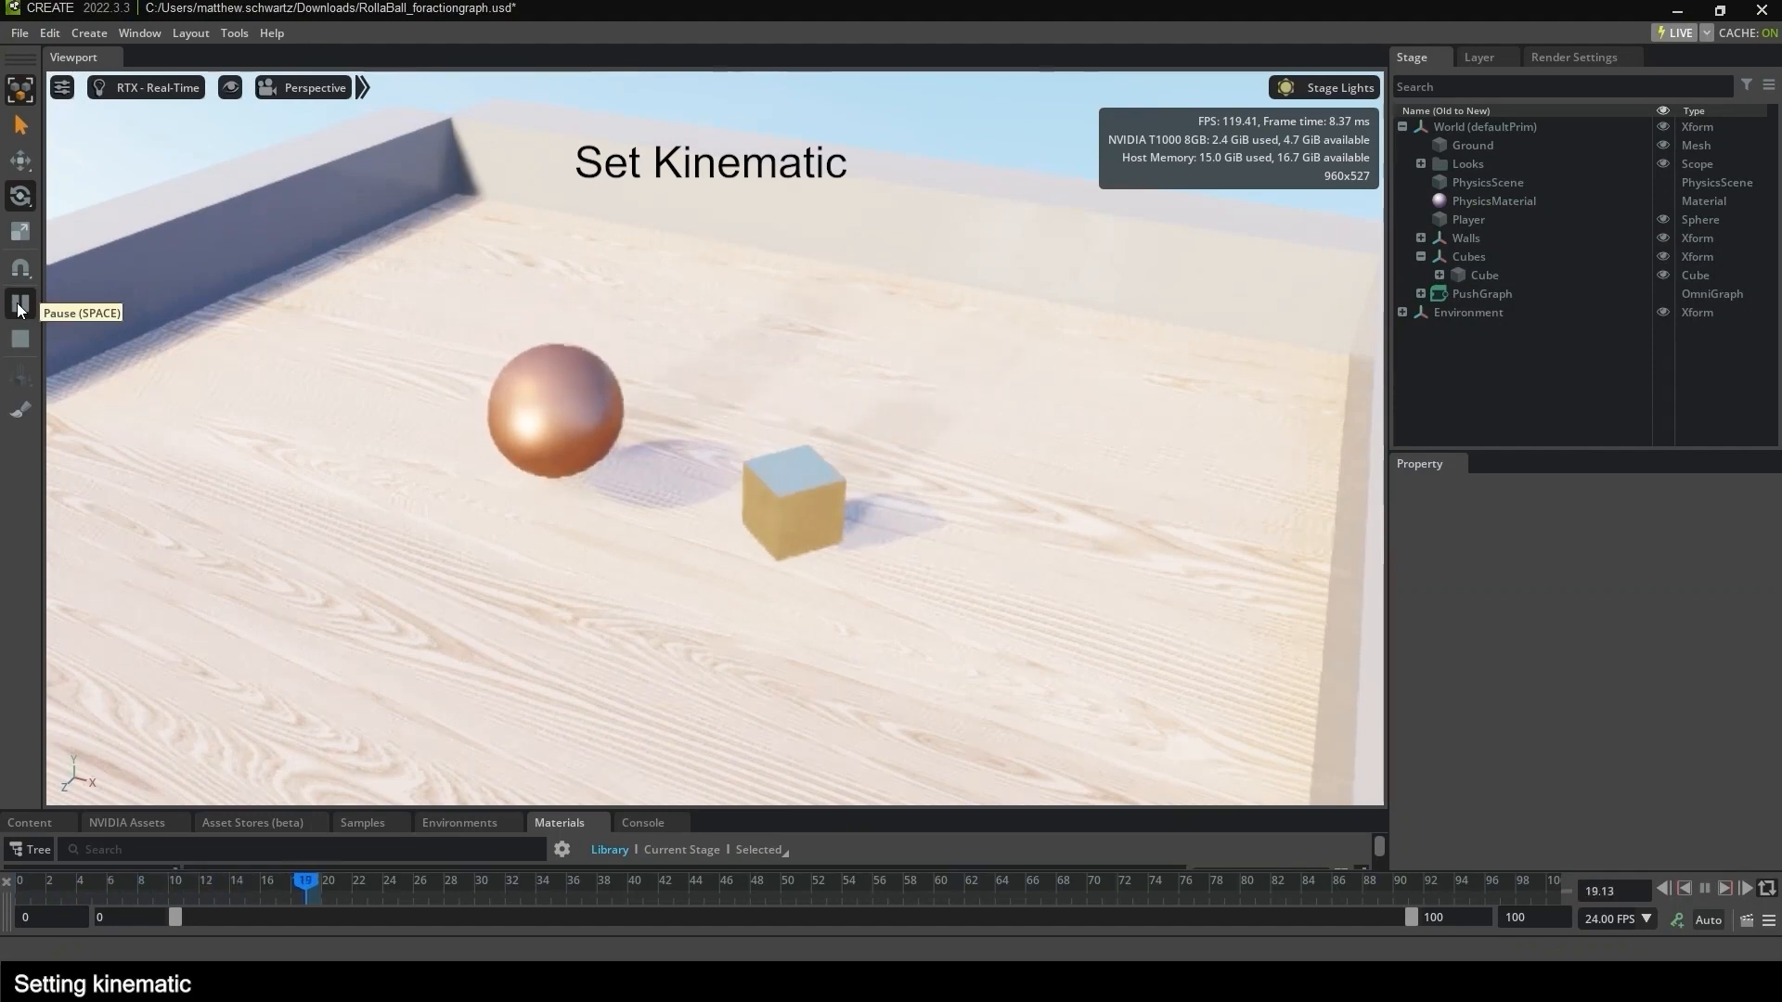
{"action": "left_click", "coordinate": [20, 339]}
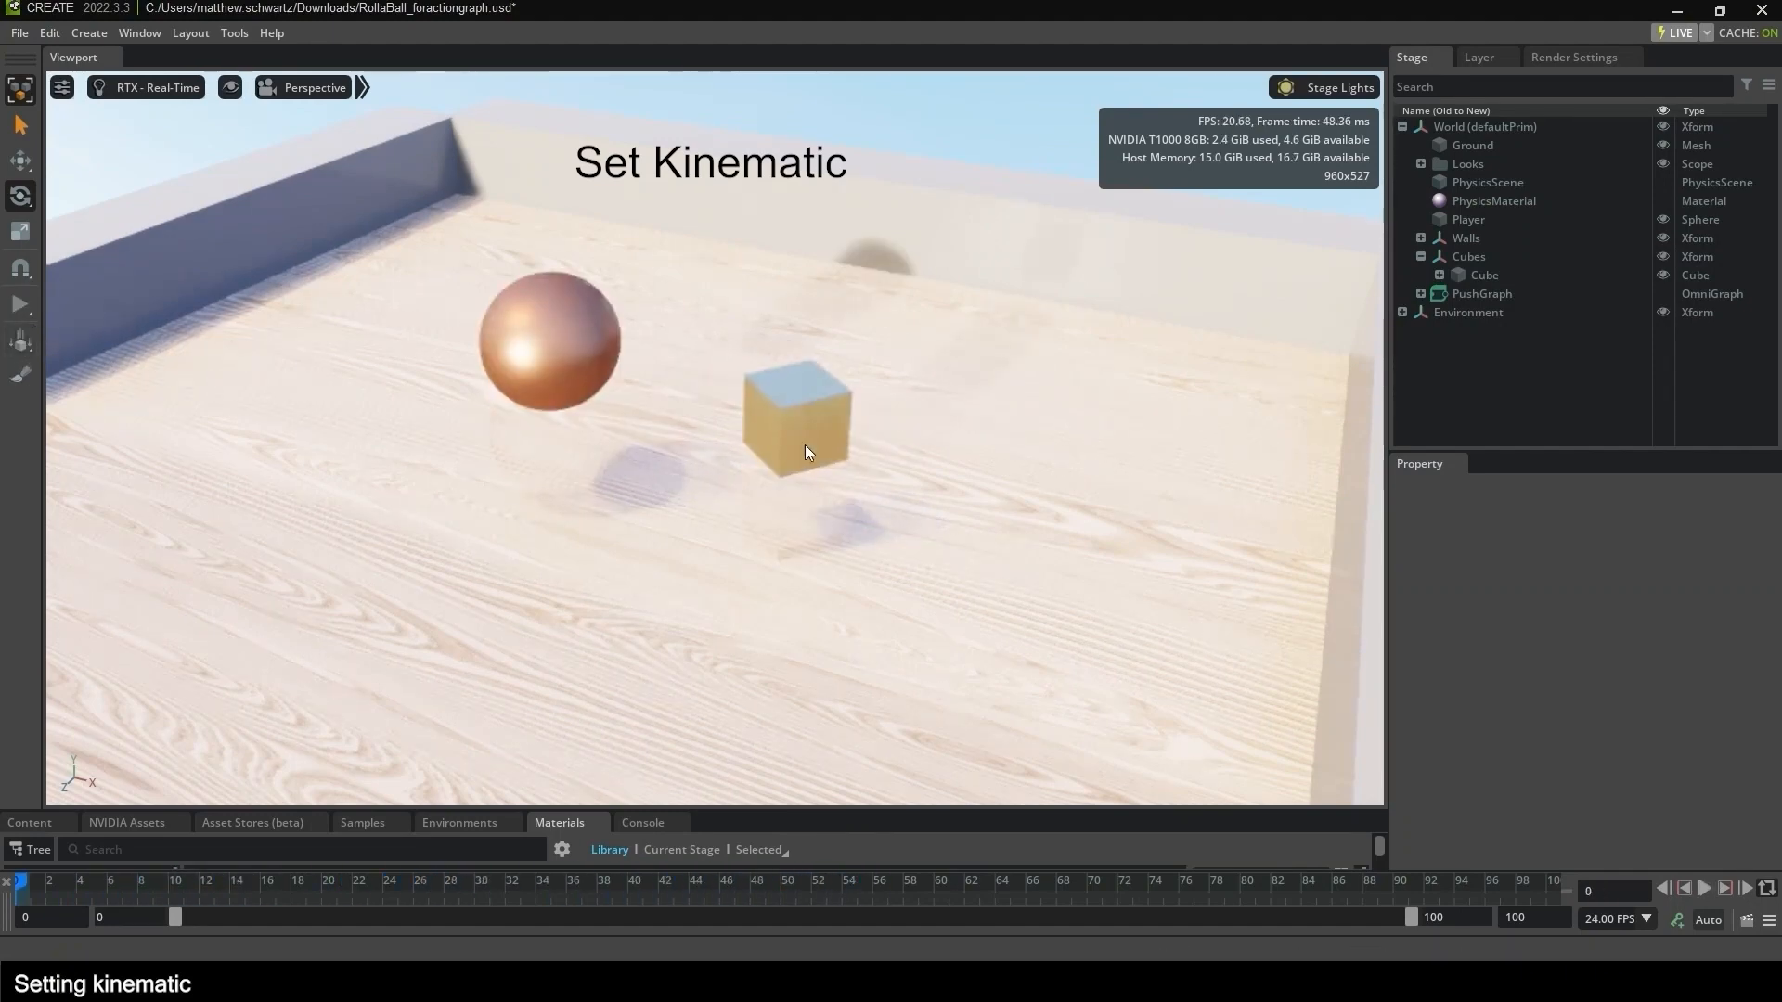
Enable the Kinematic option on the cube's rigid body in its physics properties.
{"action": "left_click", "coordinate": [804, 438]}
{"action": "left_click", "coordinate": [1422, 749]}
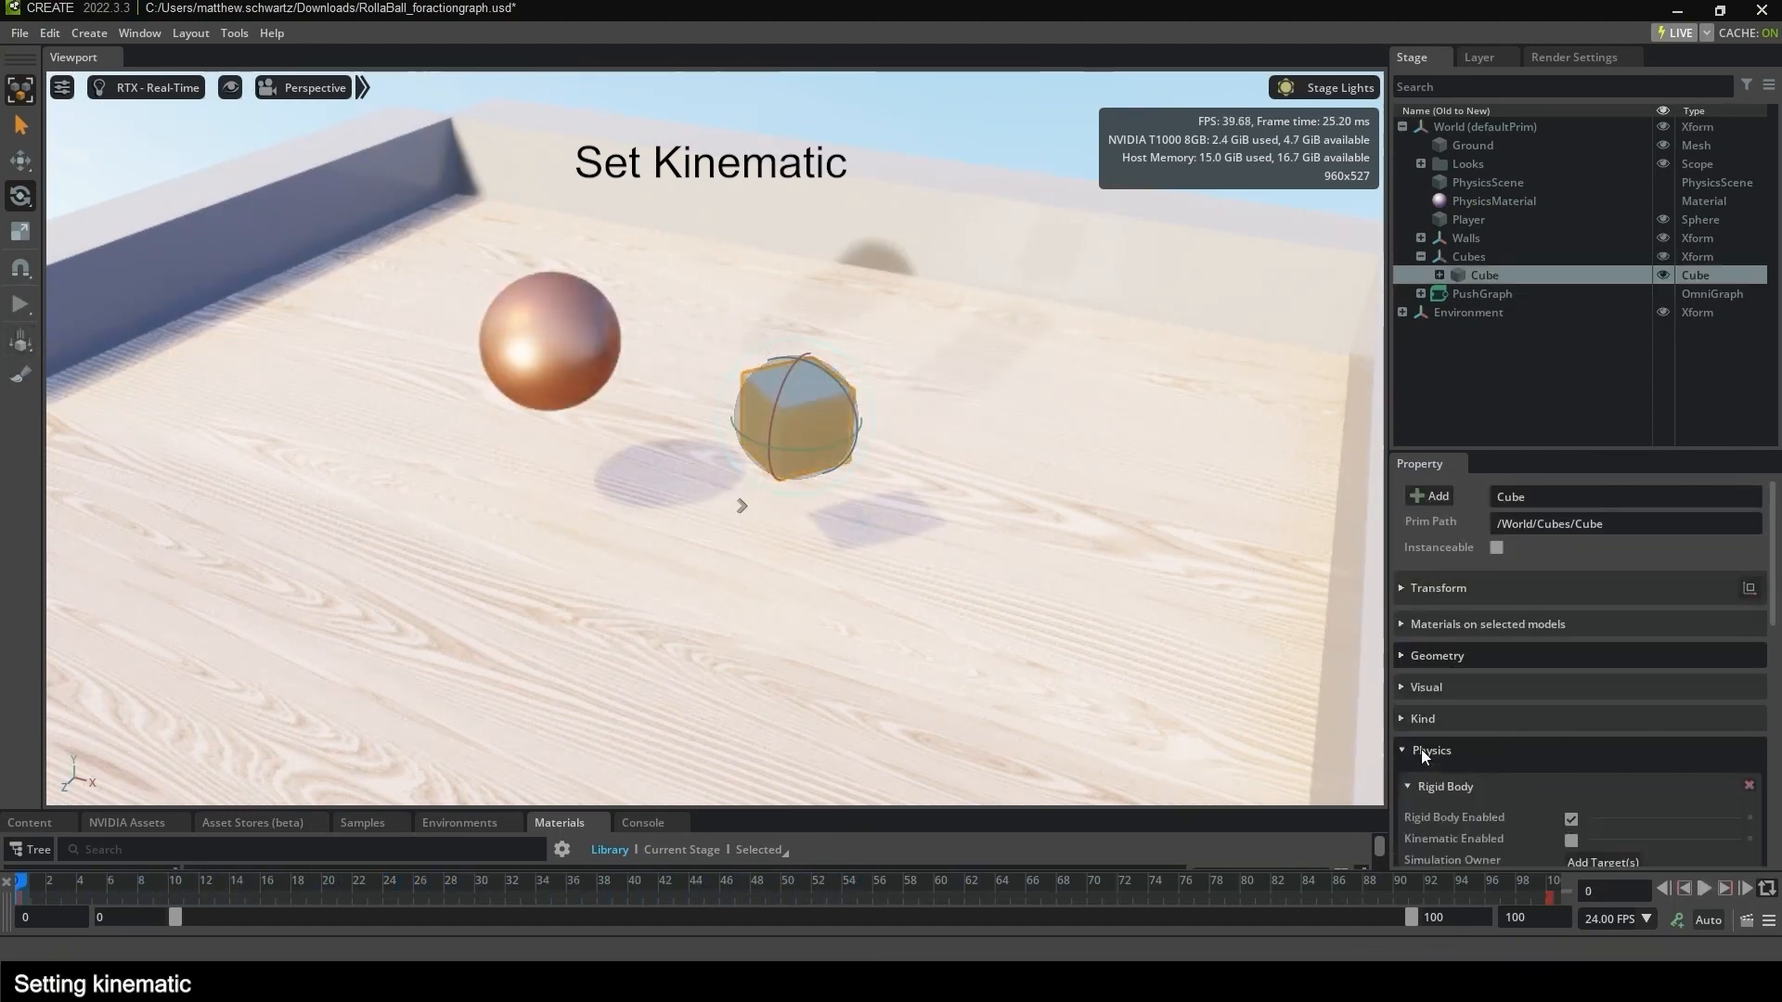
{"action": "scroll", "coordinate": [1483, 733], "scroll_direction": "down", "scroll_amount": 3}
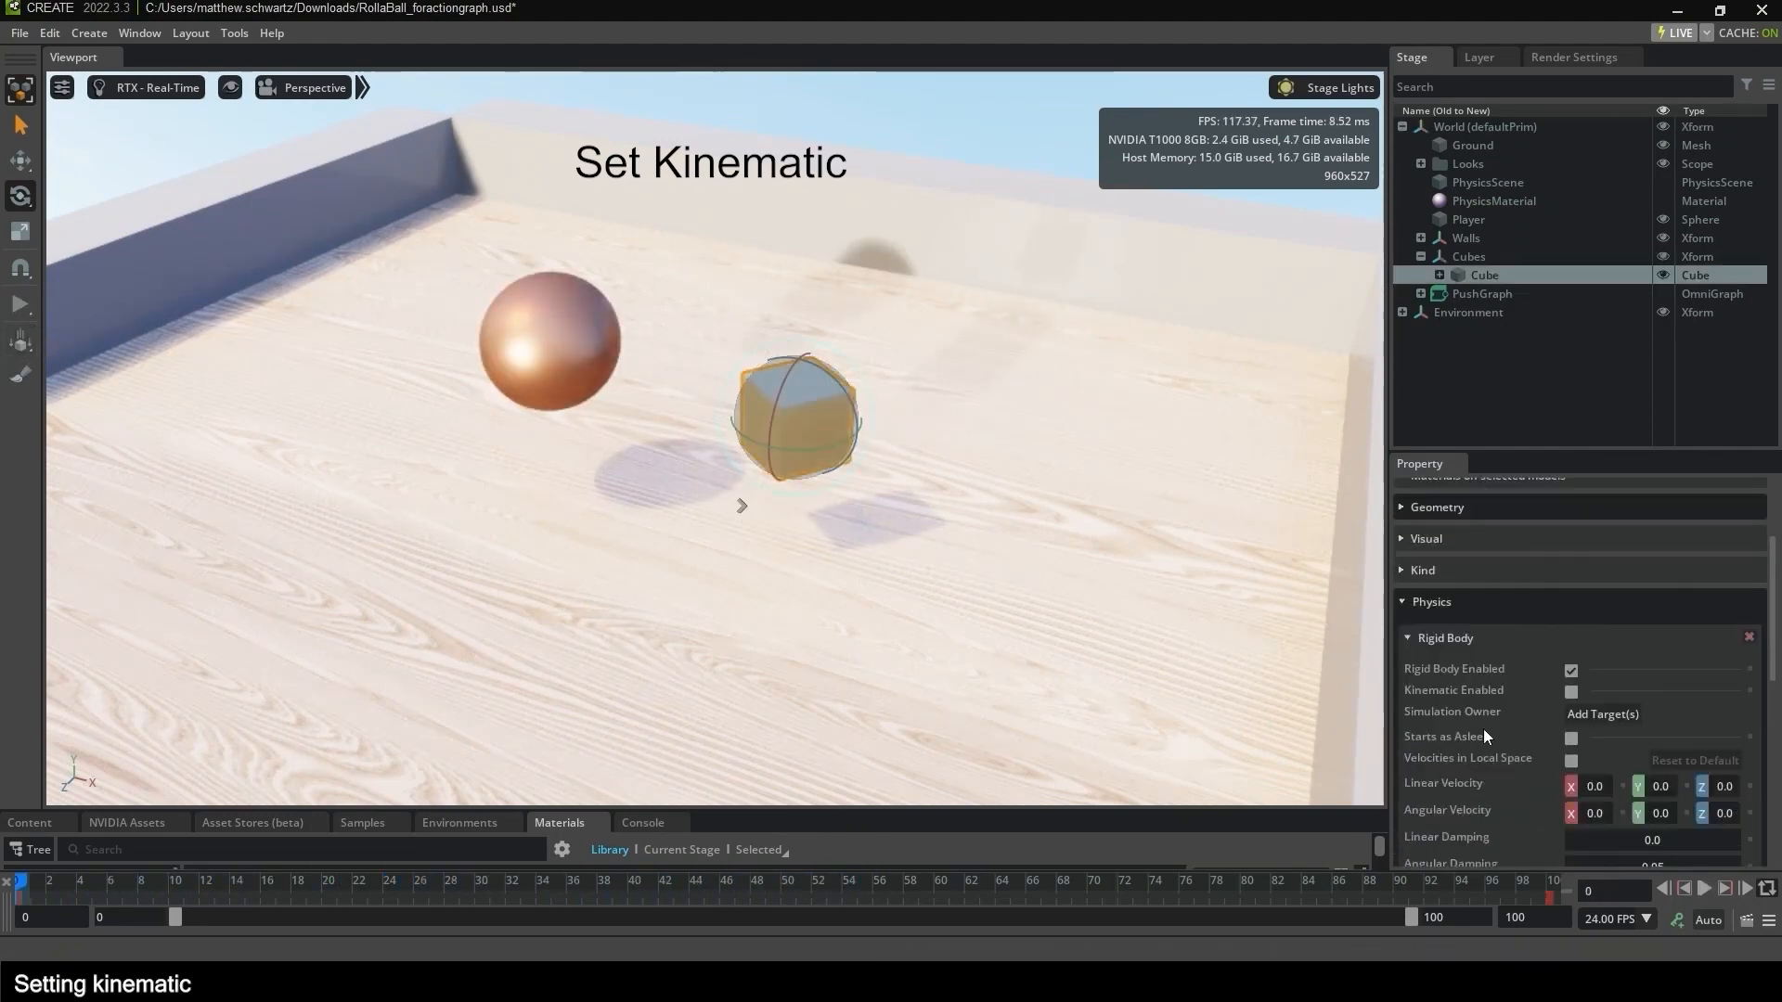
{"action": "left_click", "coordinate": [1570, 692]}
{"action": "left_click", "coordinate": [1429, 608]}
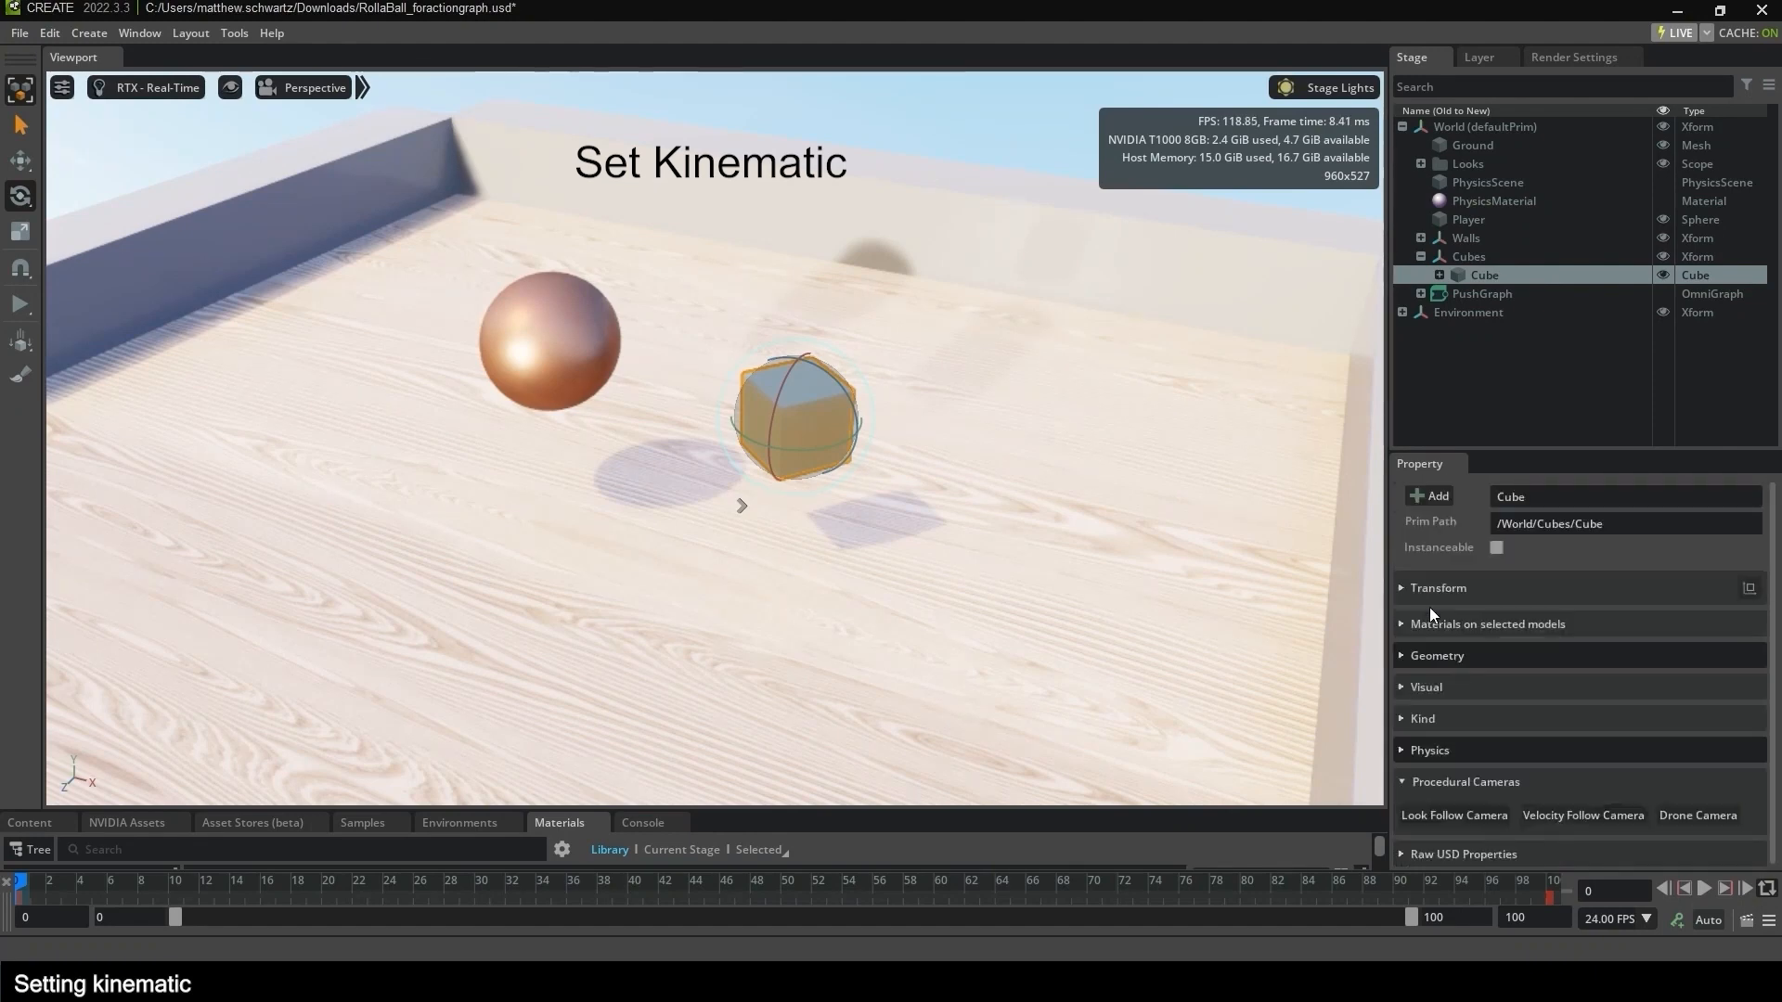
Deselect the cube, run the simulation and pull the ball toward the cube to test the kinematic behaviour.
{"action": "left_click", "coordinate": [1442, 426]}
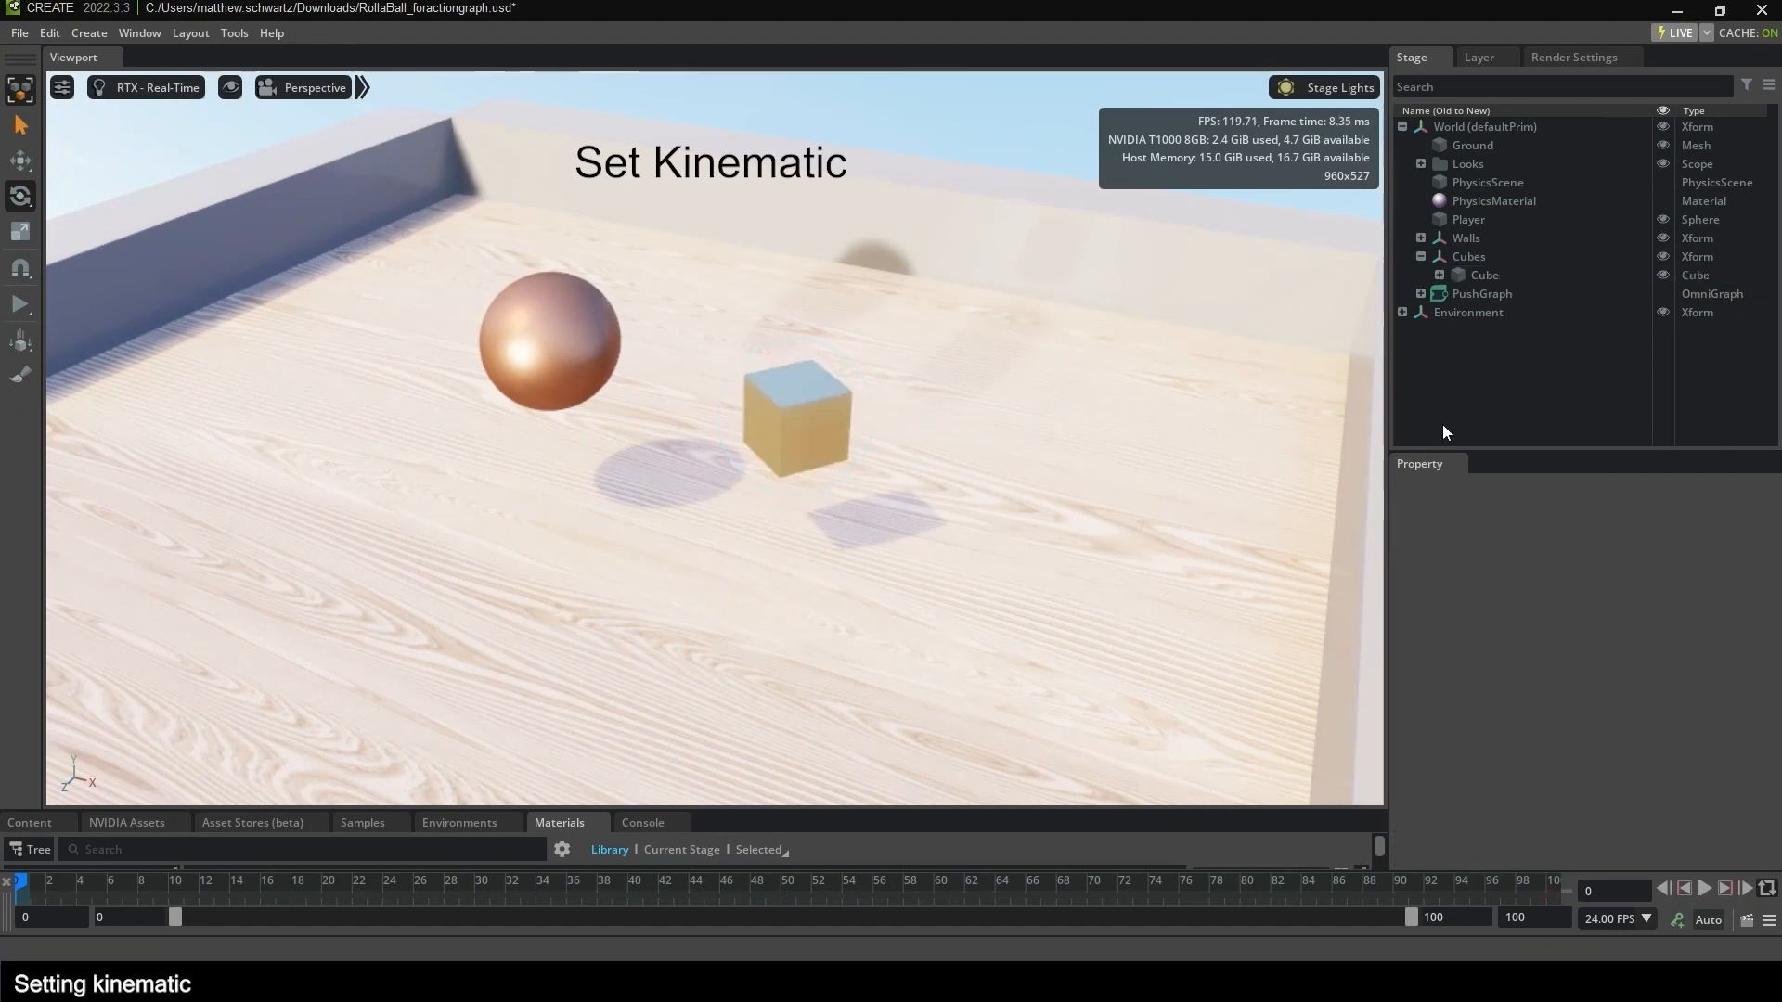
{"action": "left_click", "coordinate": [17, 308]}
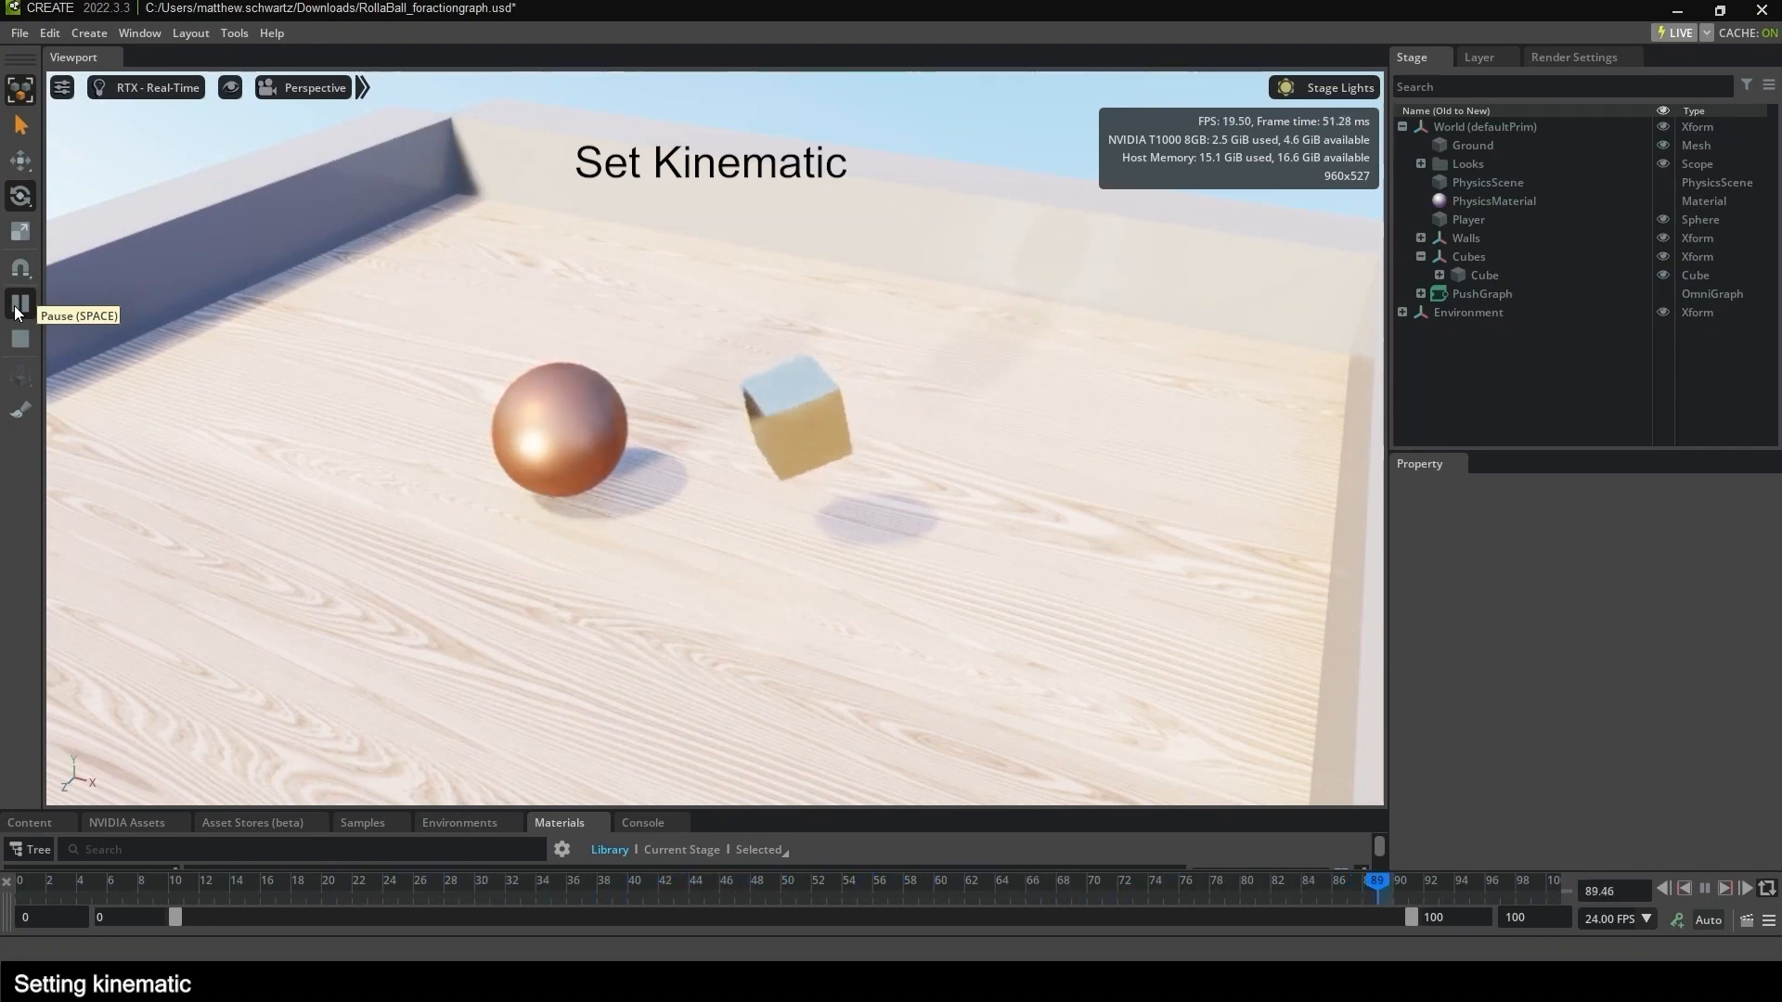
{"action": "left_click_drag", "start_coordinate": [587, 457], "coordinate": [839, 449], "text": "shift"}
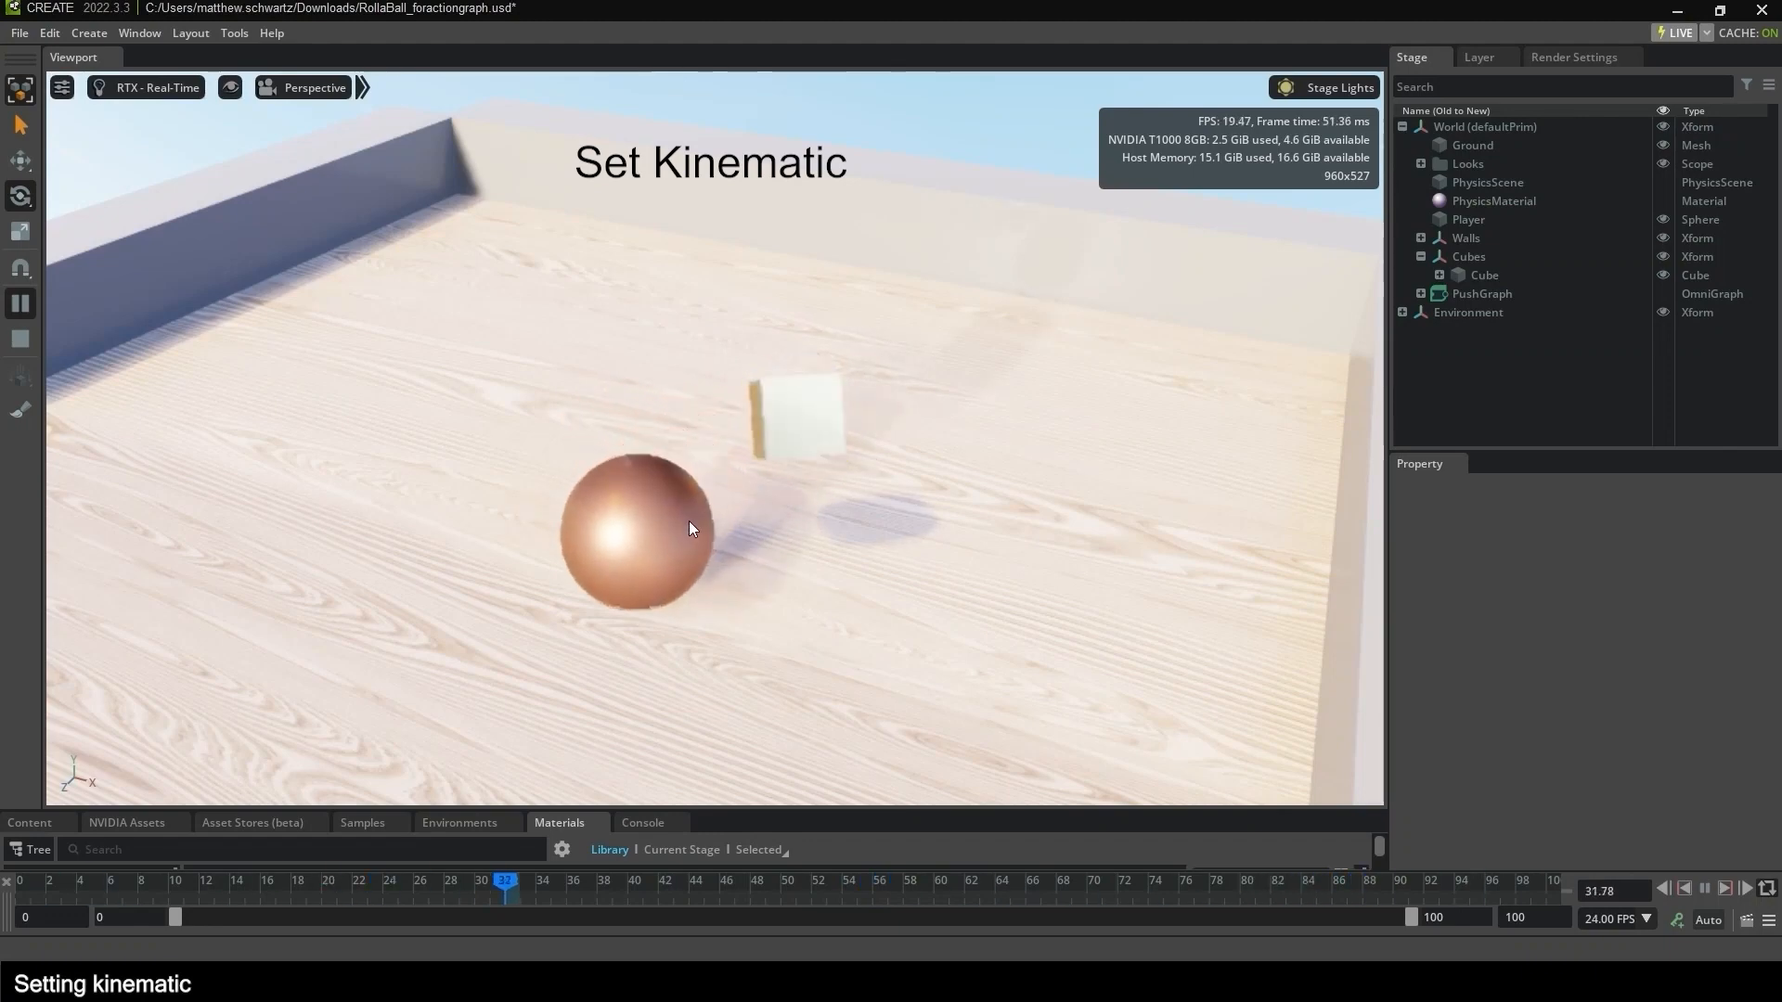
Create a new BehaviorScript Python script named Cube in the project's Scripts folder.
{"action": "right_click", "coordinate": [419, 685]}
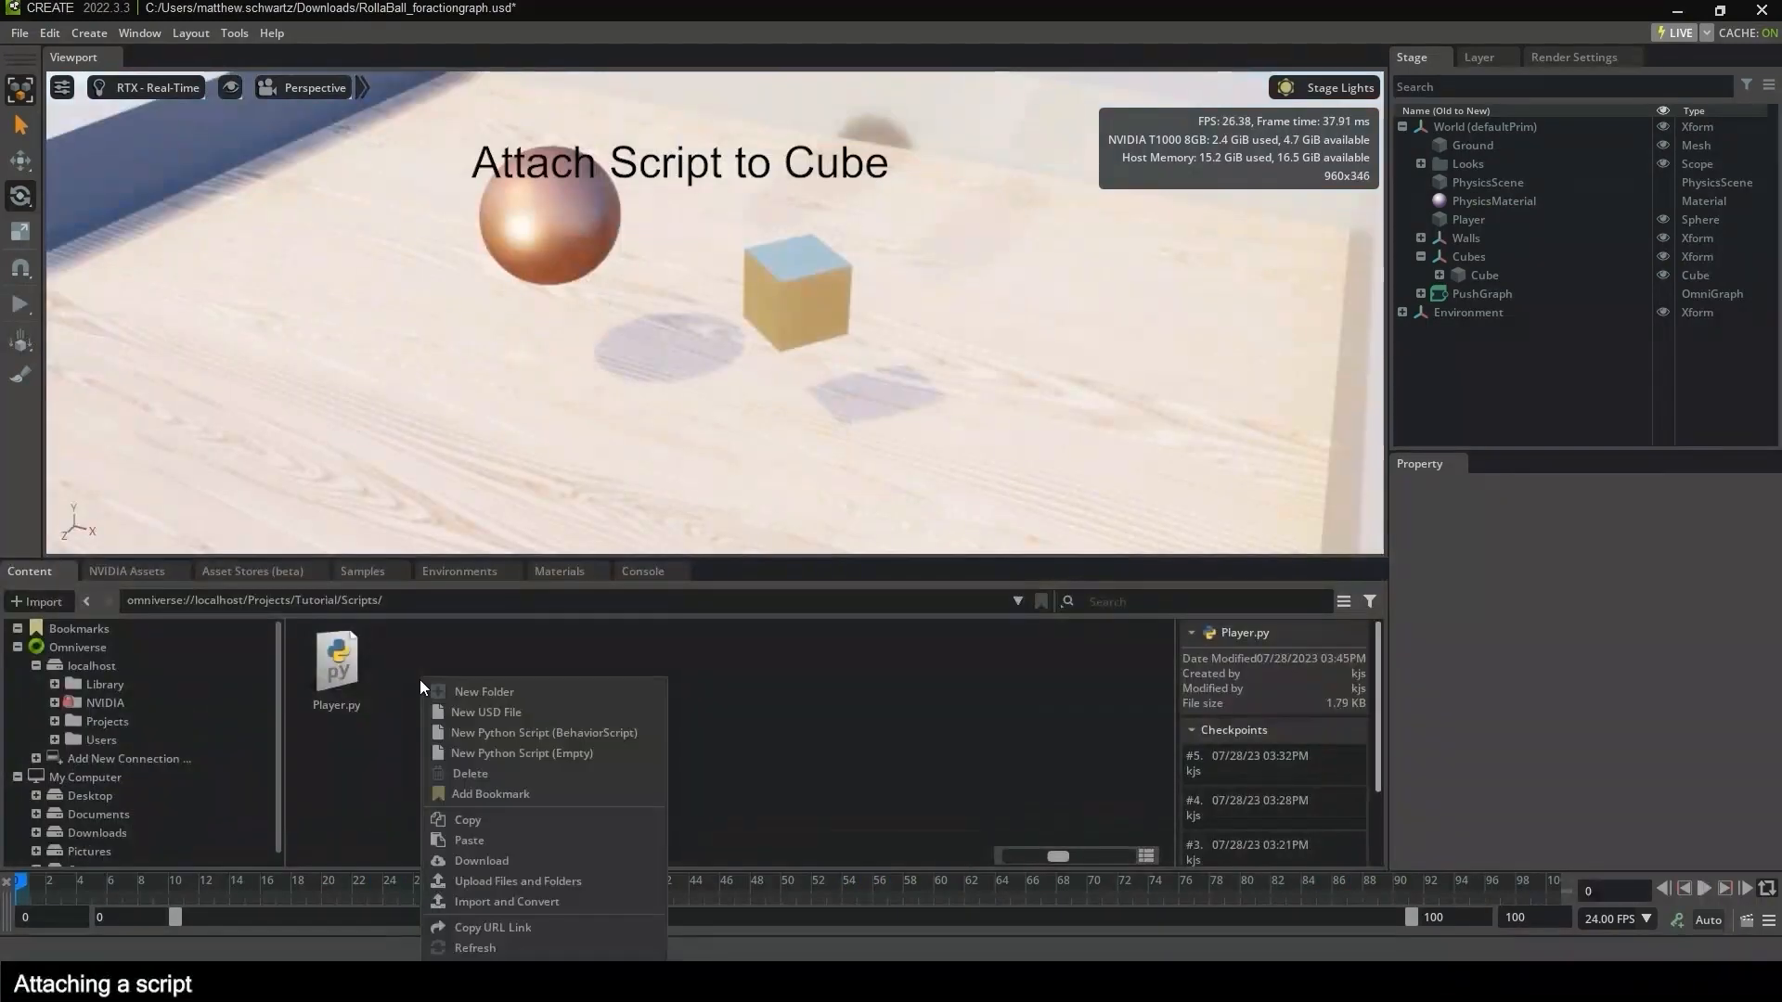
{"action": "left_click", "coordinate": [559, 733]}
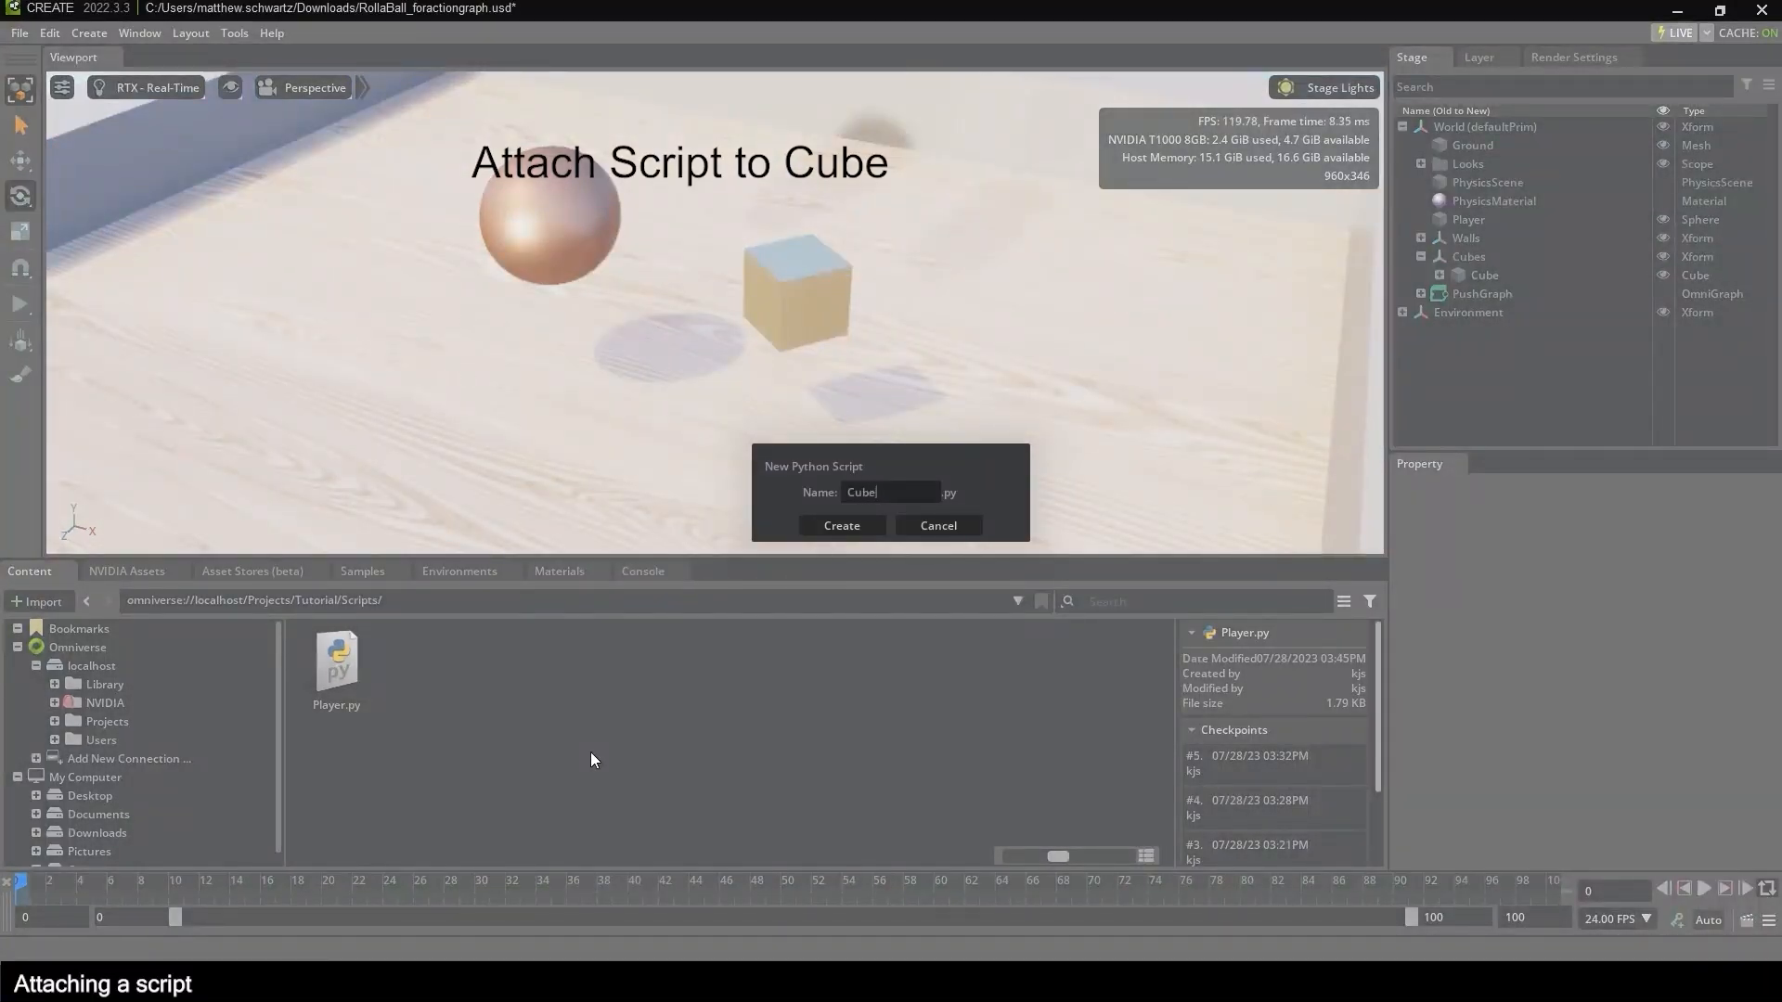
{"action": "type", "text": "Cube"}
{"action": "key", "text": "Return"}
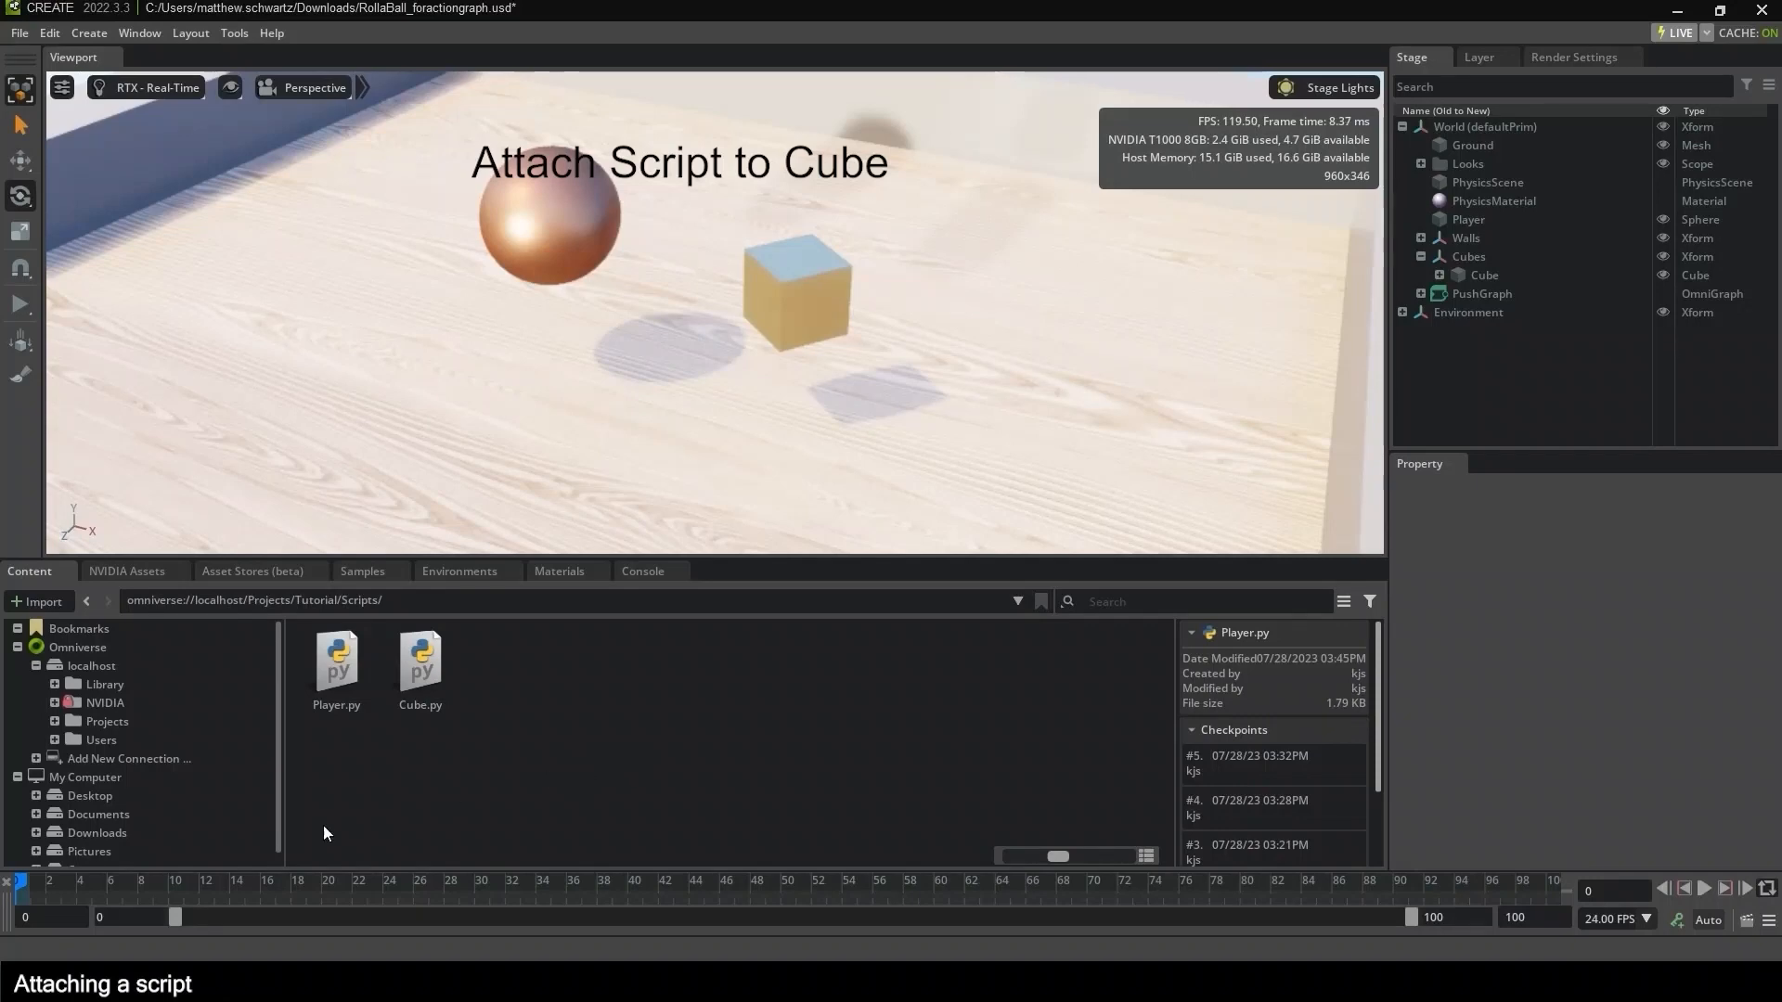
Add a Python Scripting component to the cube and assign Cube.py as its script.
{"action": "left_click_drag", "start_coordinate": [281, 744], "coordinate": [187, 745]}
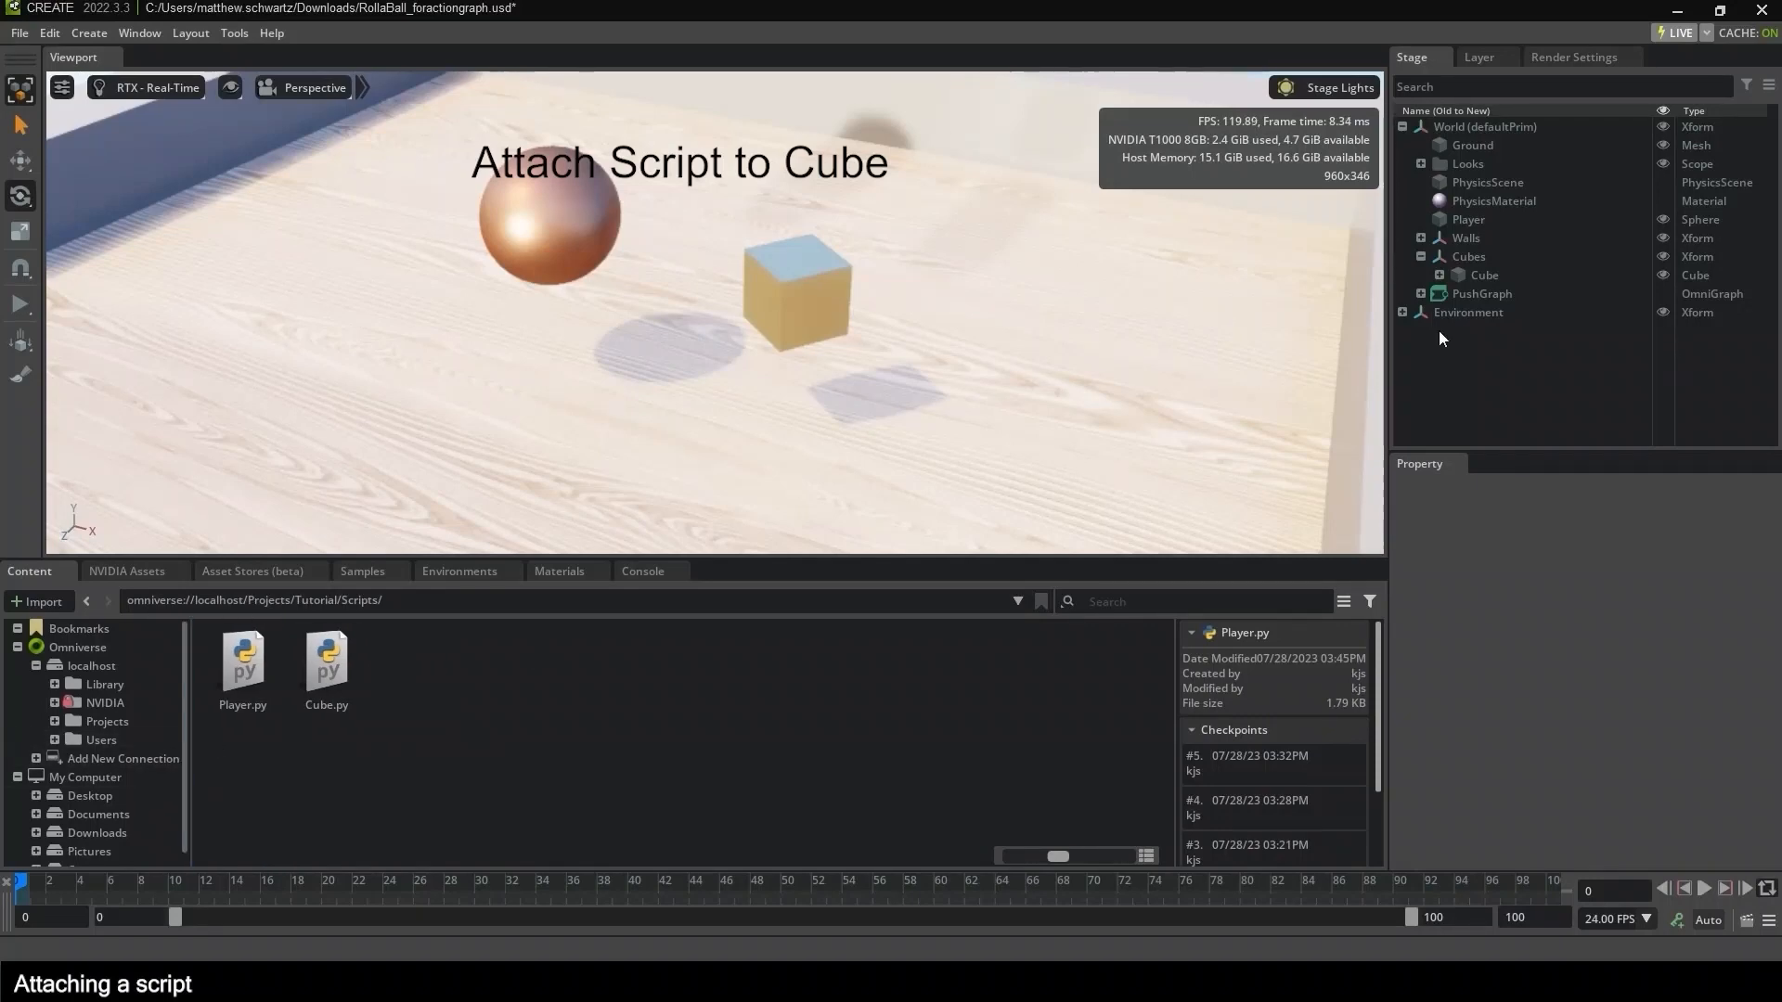
{"action": "left_click", "coordinate": [788, 284]}
{"action": "left_click_drag", "start_coordinate": [1491, 458], "coordinate": [1504, 339]}
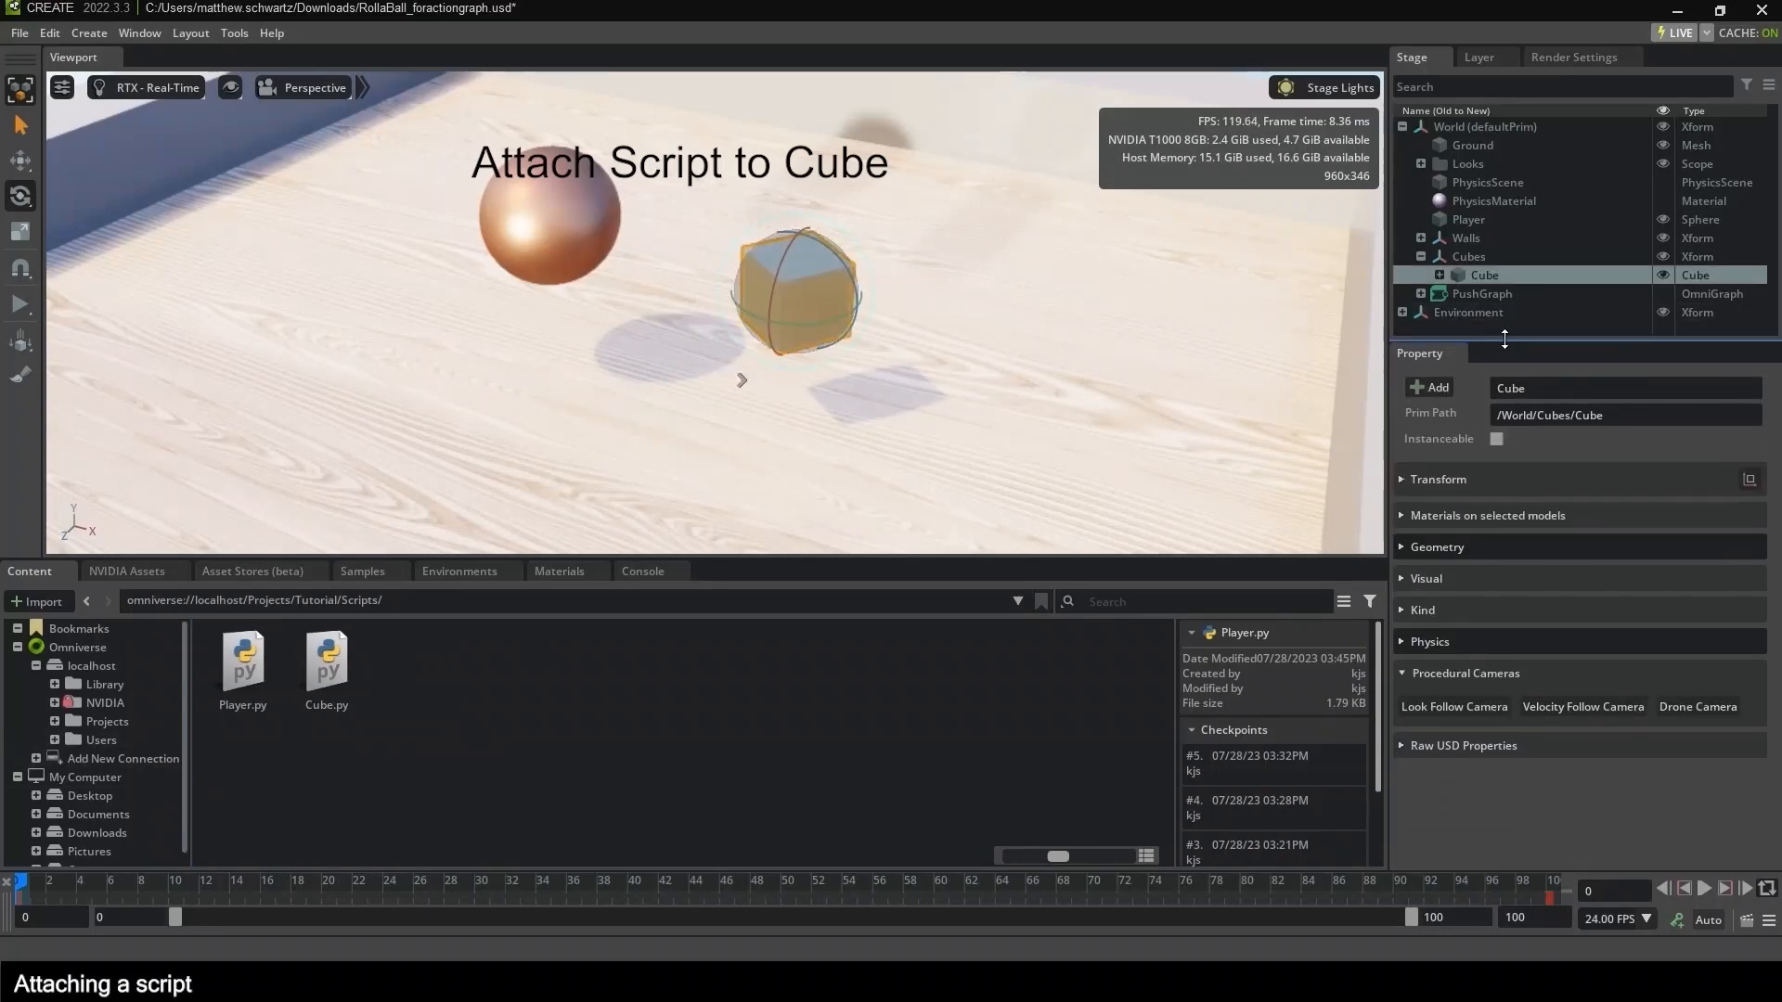
{"action": "left_click", "coordinate": [1429, 387]}
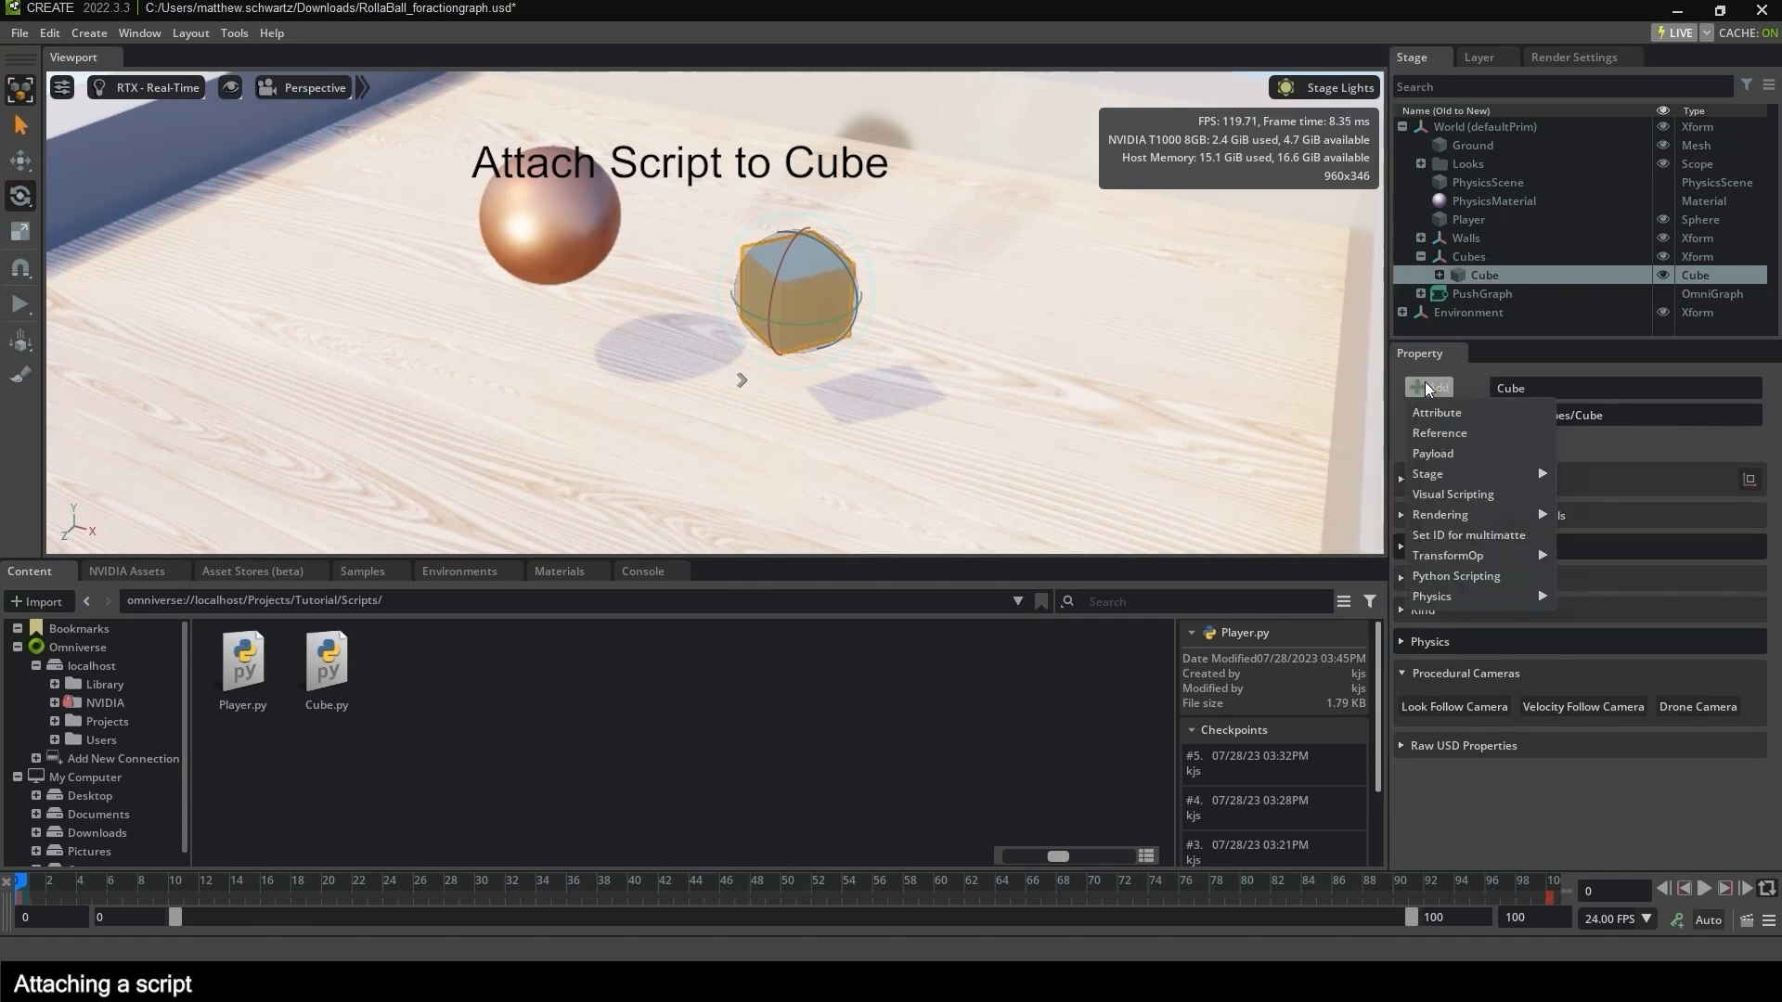
{"action": "left_click", "coordinate": [1459, 575]}
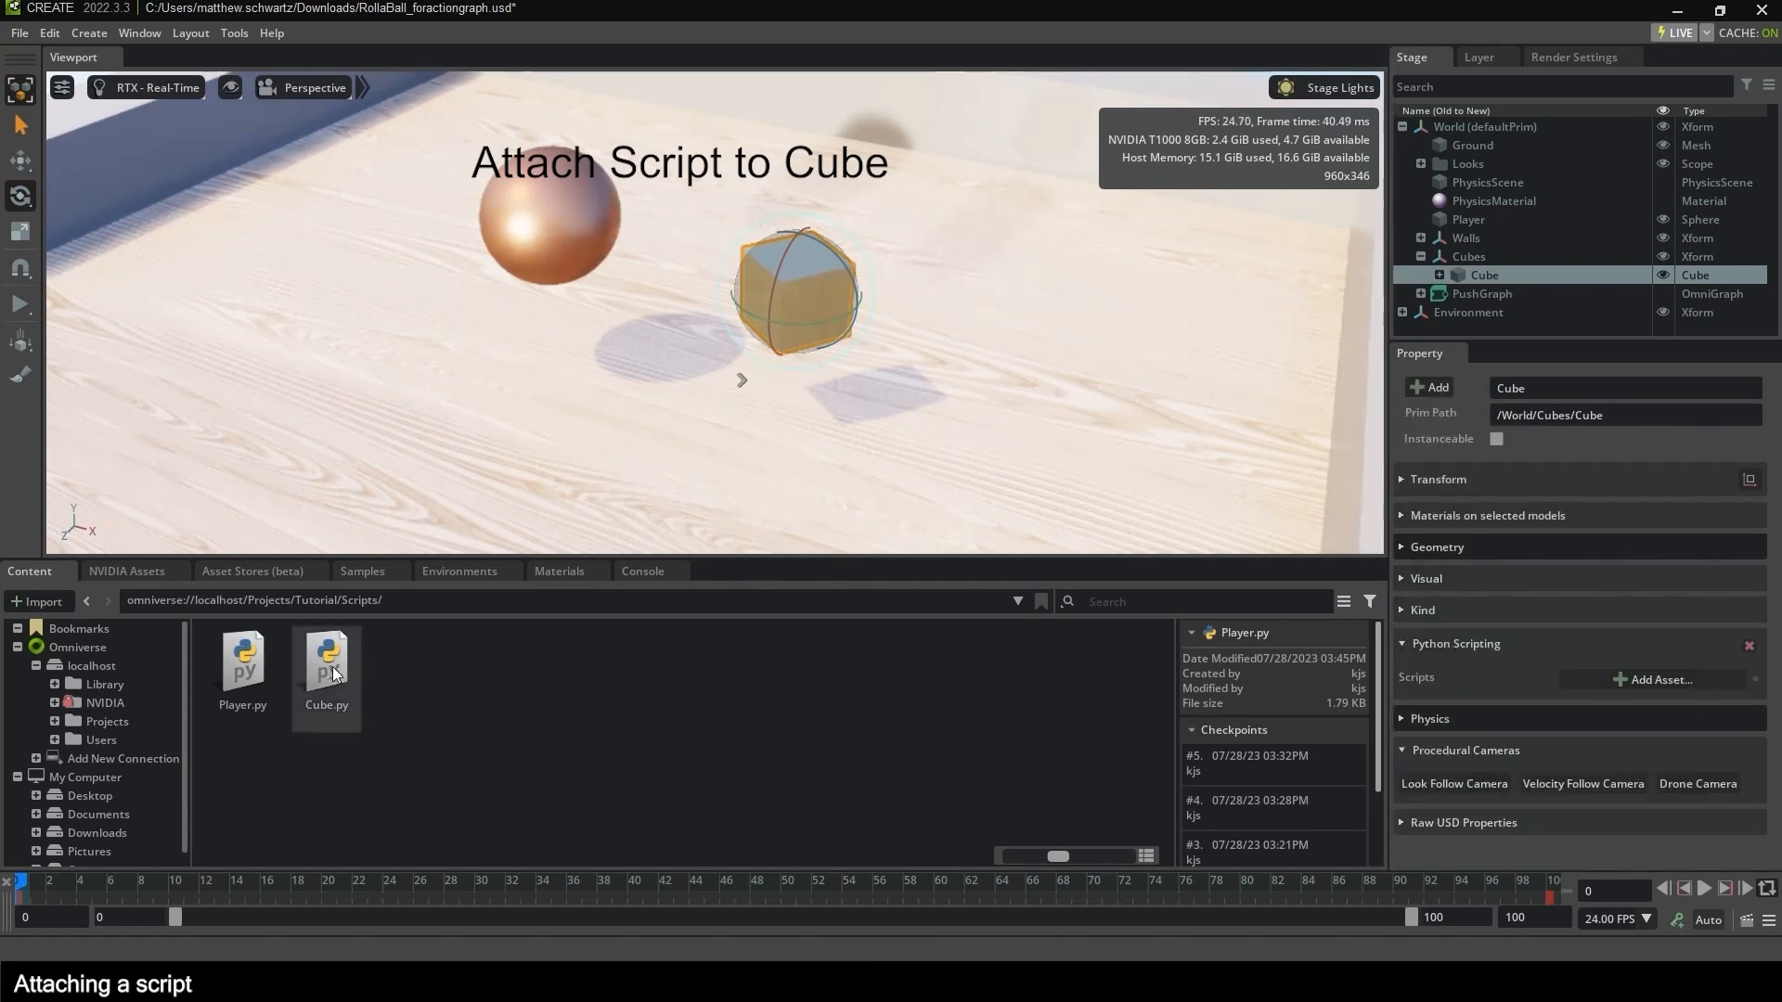
{"action": "left_click_drag", "start_coordinate": [330, 666], "coordinate": [1630, 677]}
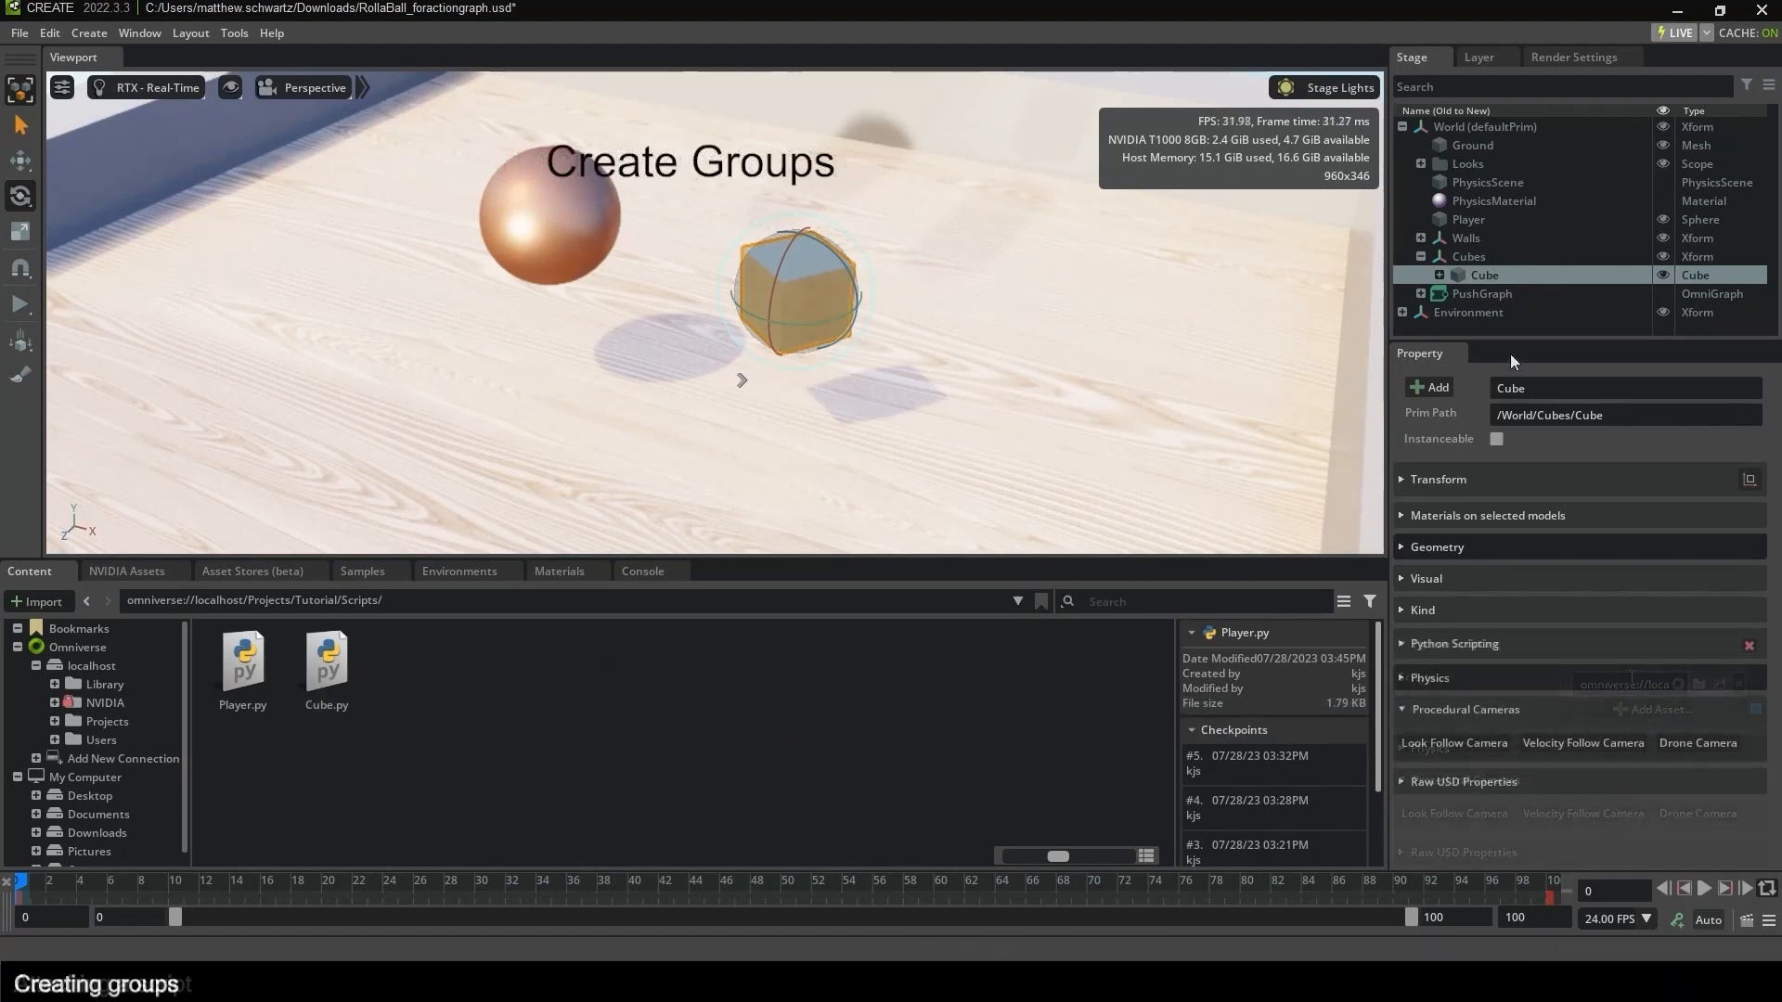
Rename the cube inside the Cubes group to Cube_01.
{"action": "left_click_drag", "start_coordinate": [1500, 338], "coordinate": [1487, 464]}
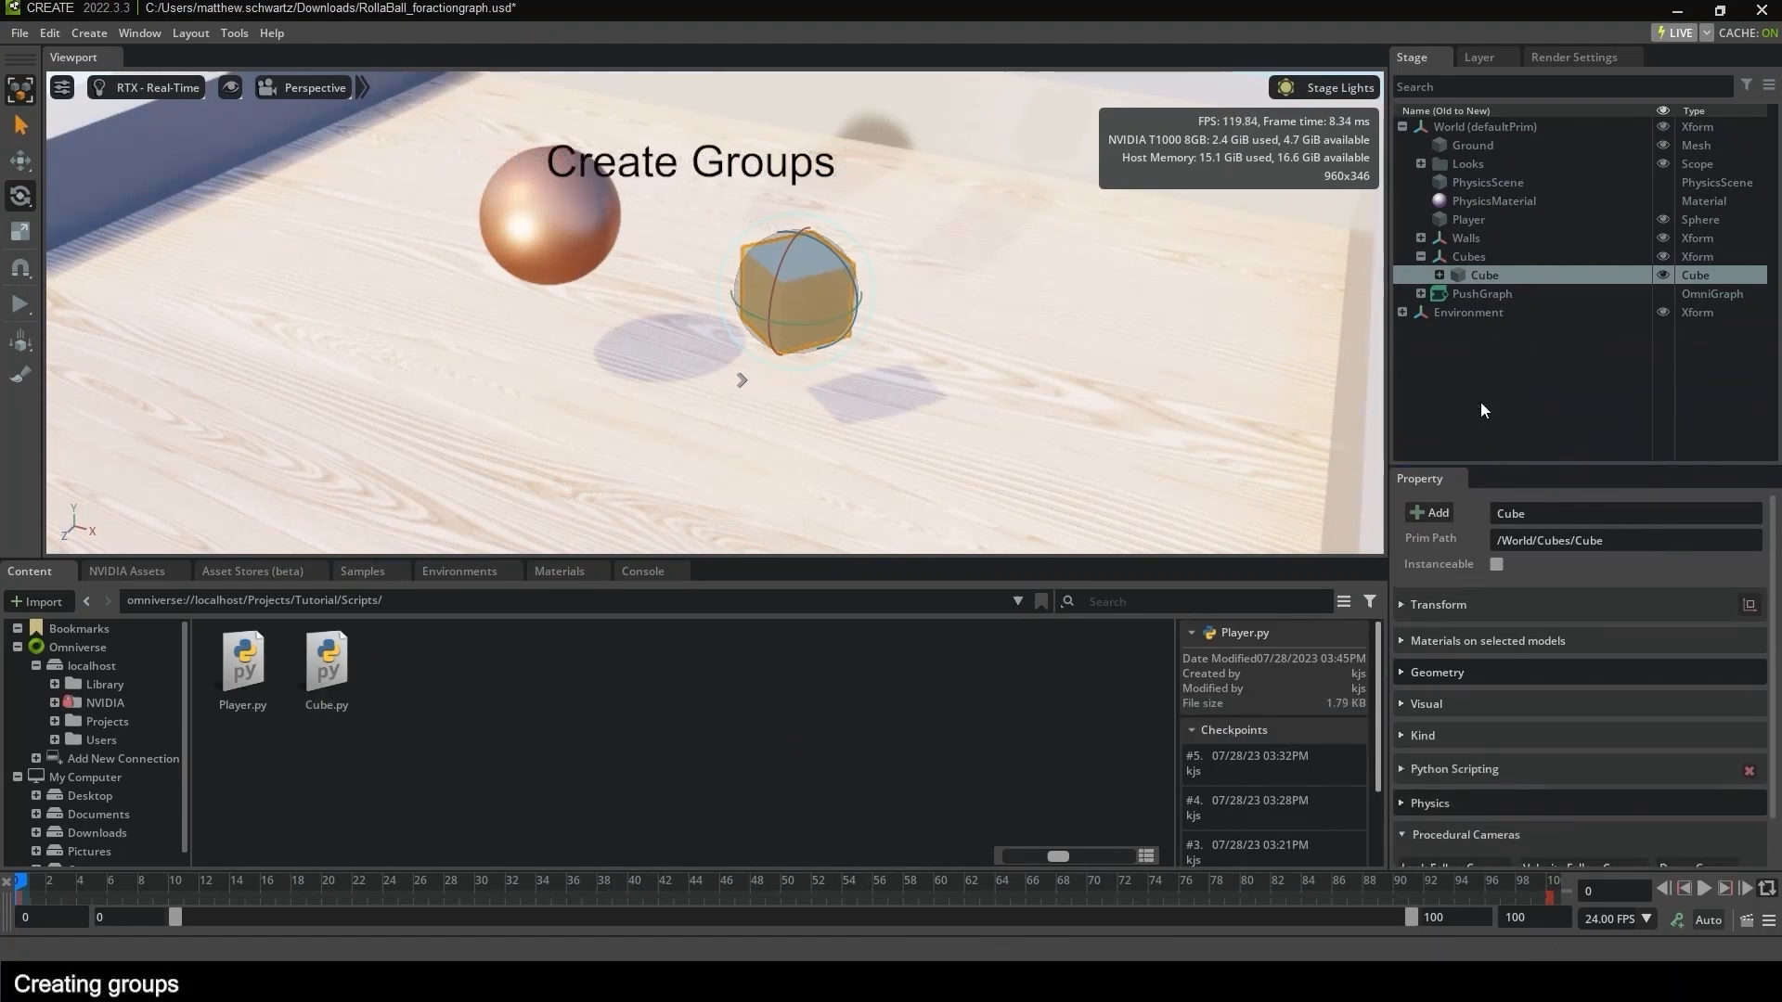
{"action": "left_click", "coordinate": [1479, 403]}
{"action": "left_click", "coordinate": [1484, 276]}
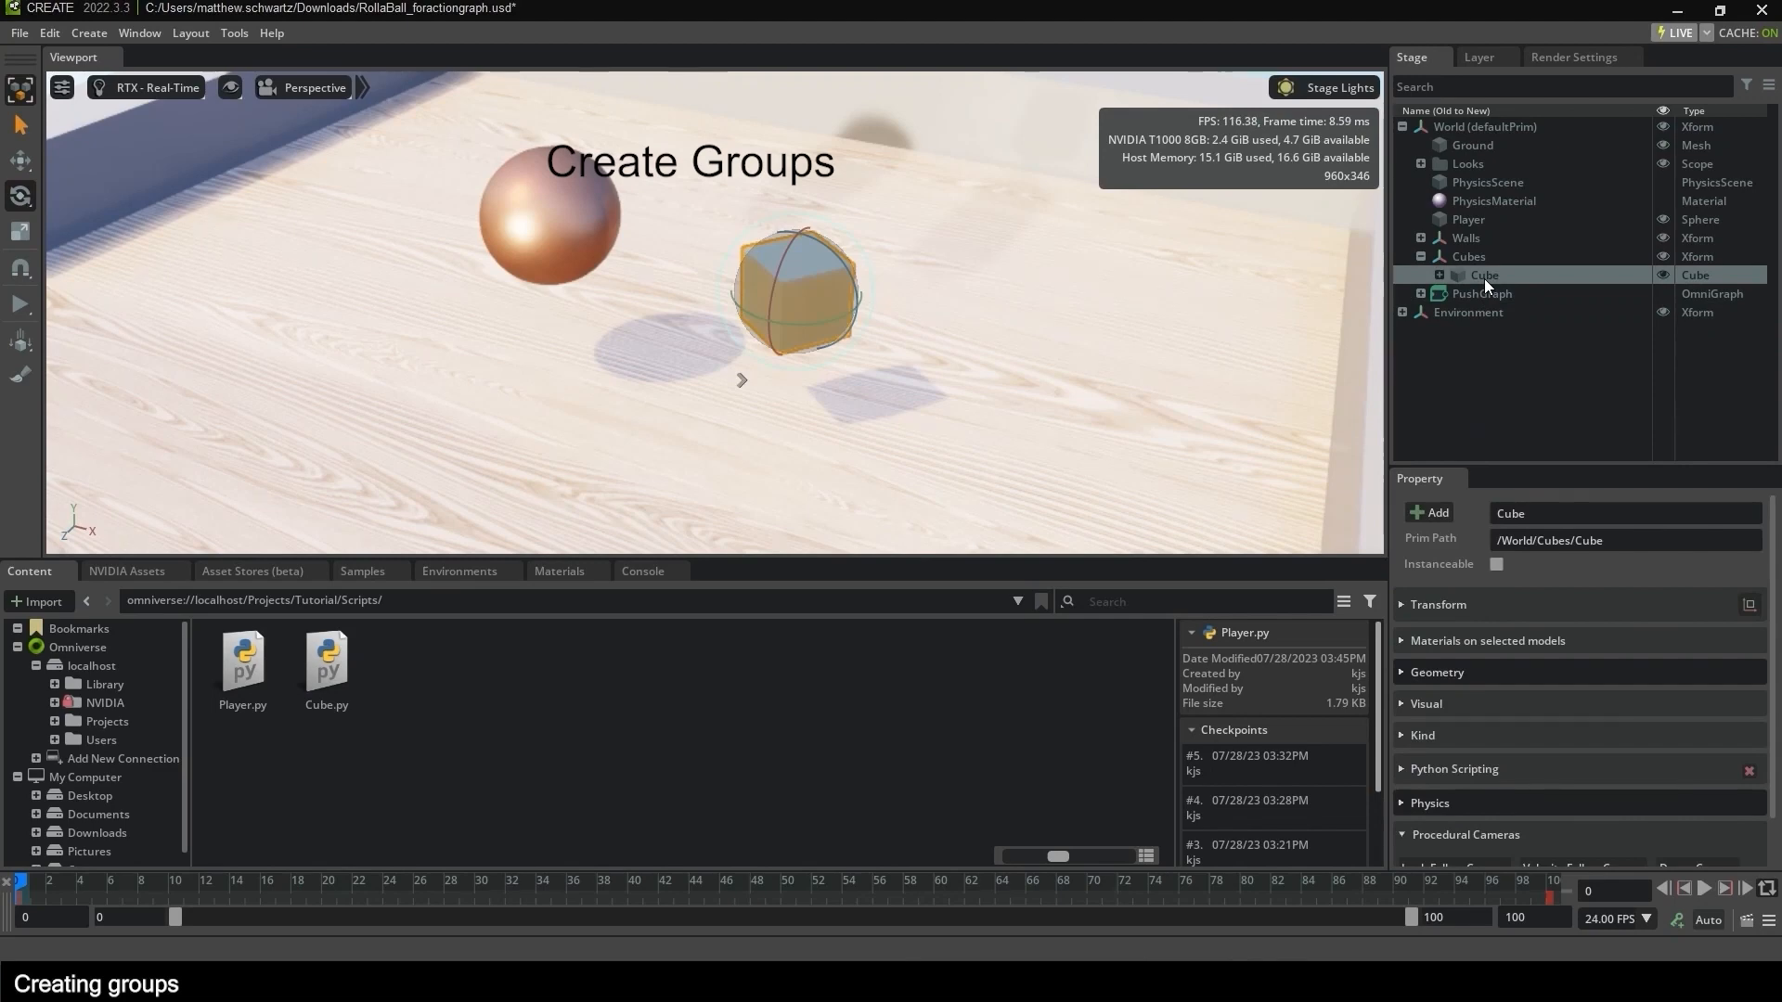
{"action": "right_click", "coordinate": [1484, 277]}
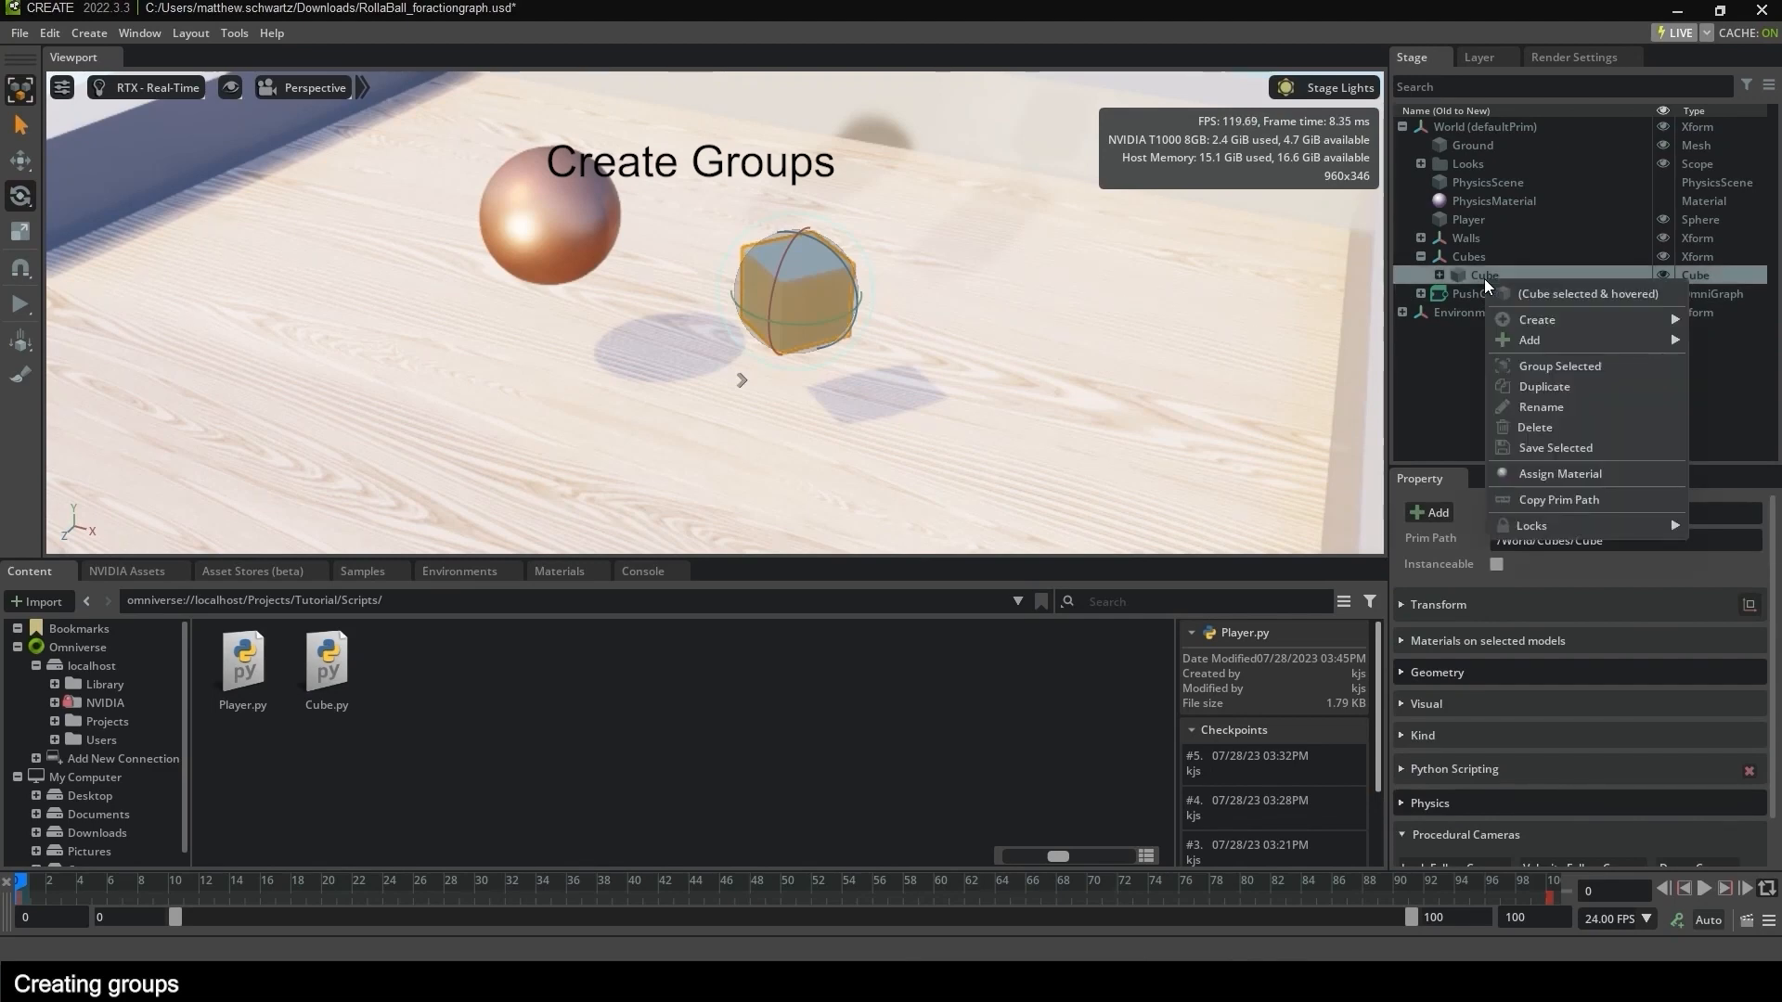
{"action": "left_click", "coordinate": [1522, 408]}
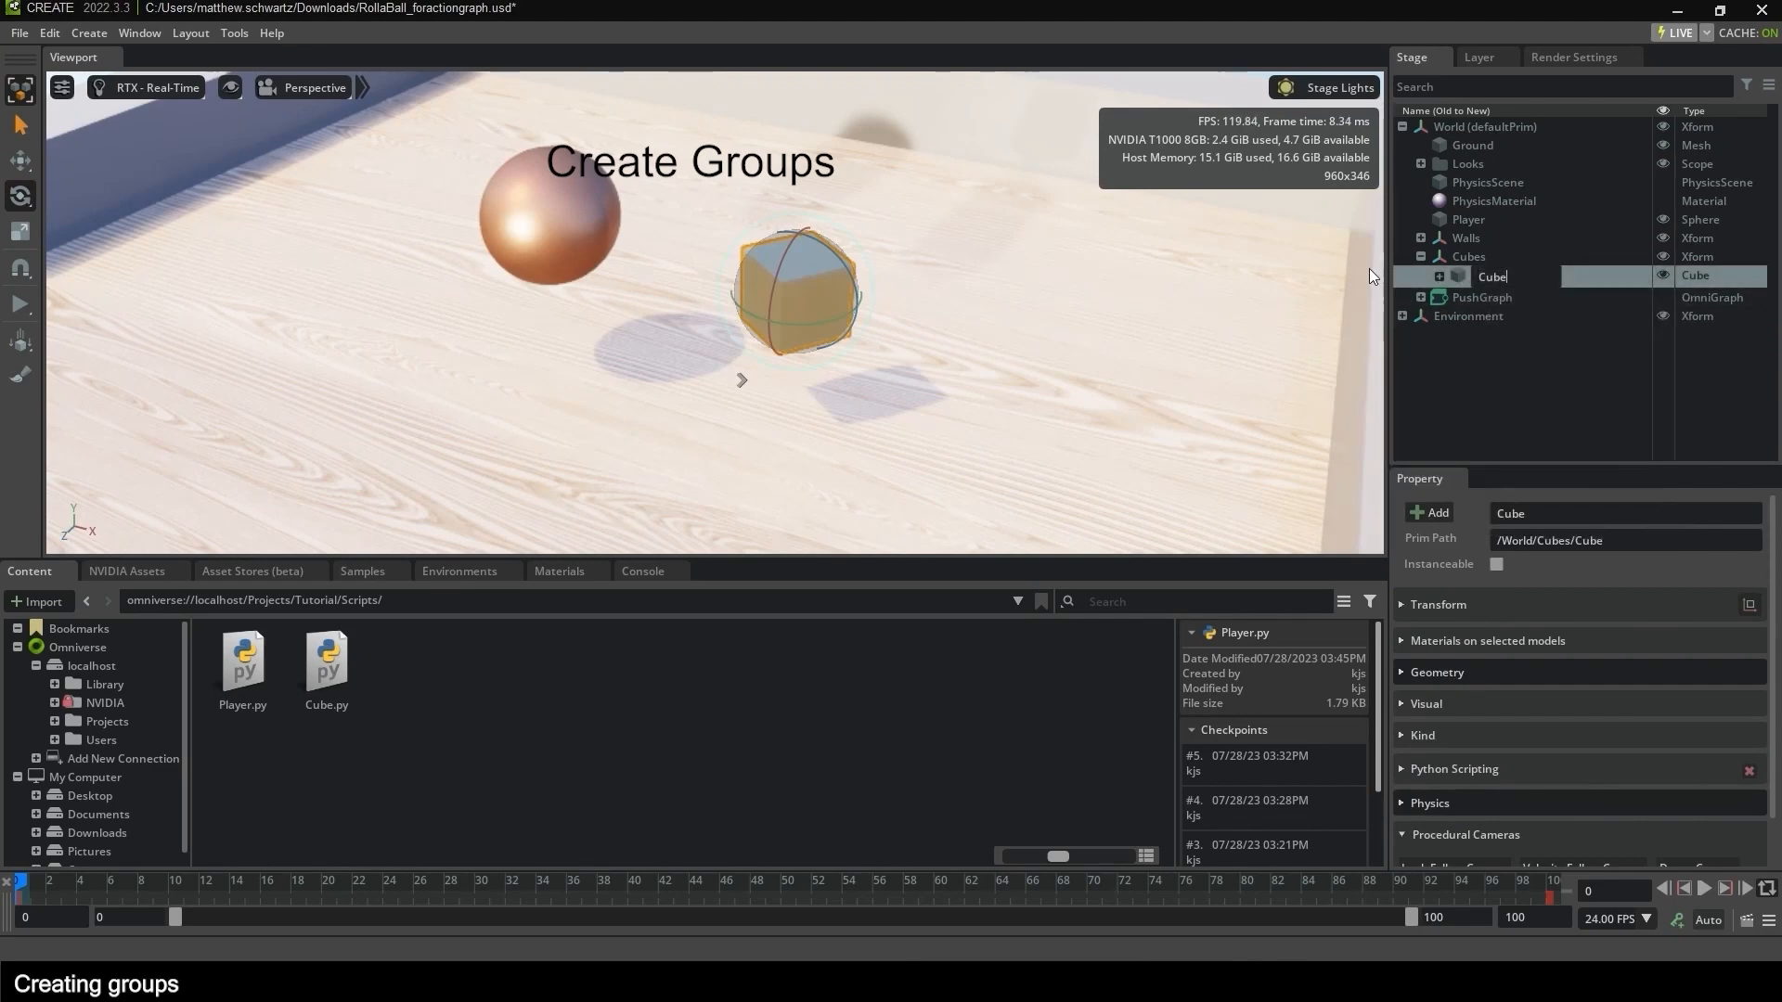
{"action": "type", "text": "01"}
{"action": "key", "text": "Return"}
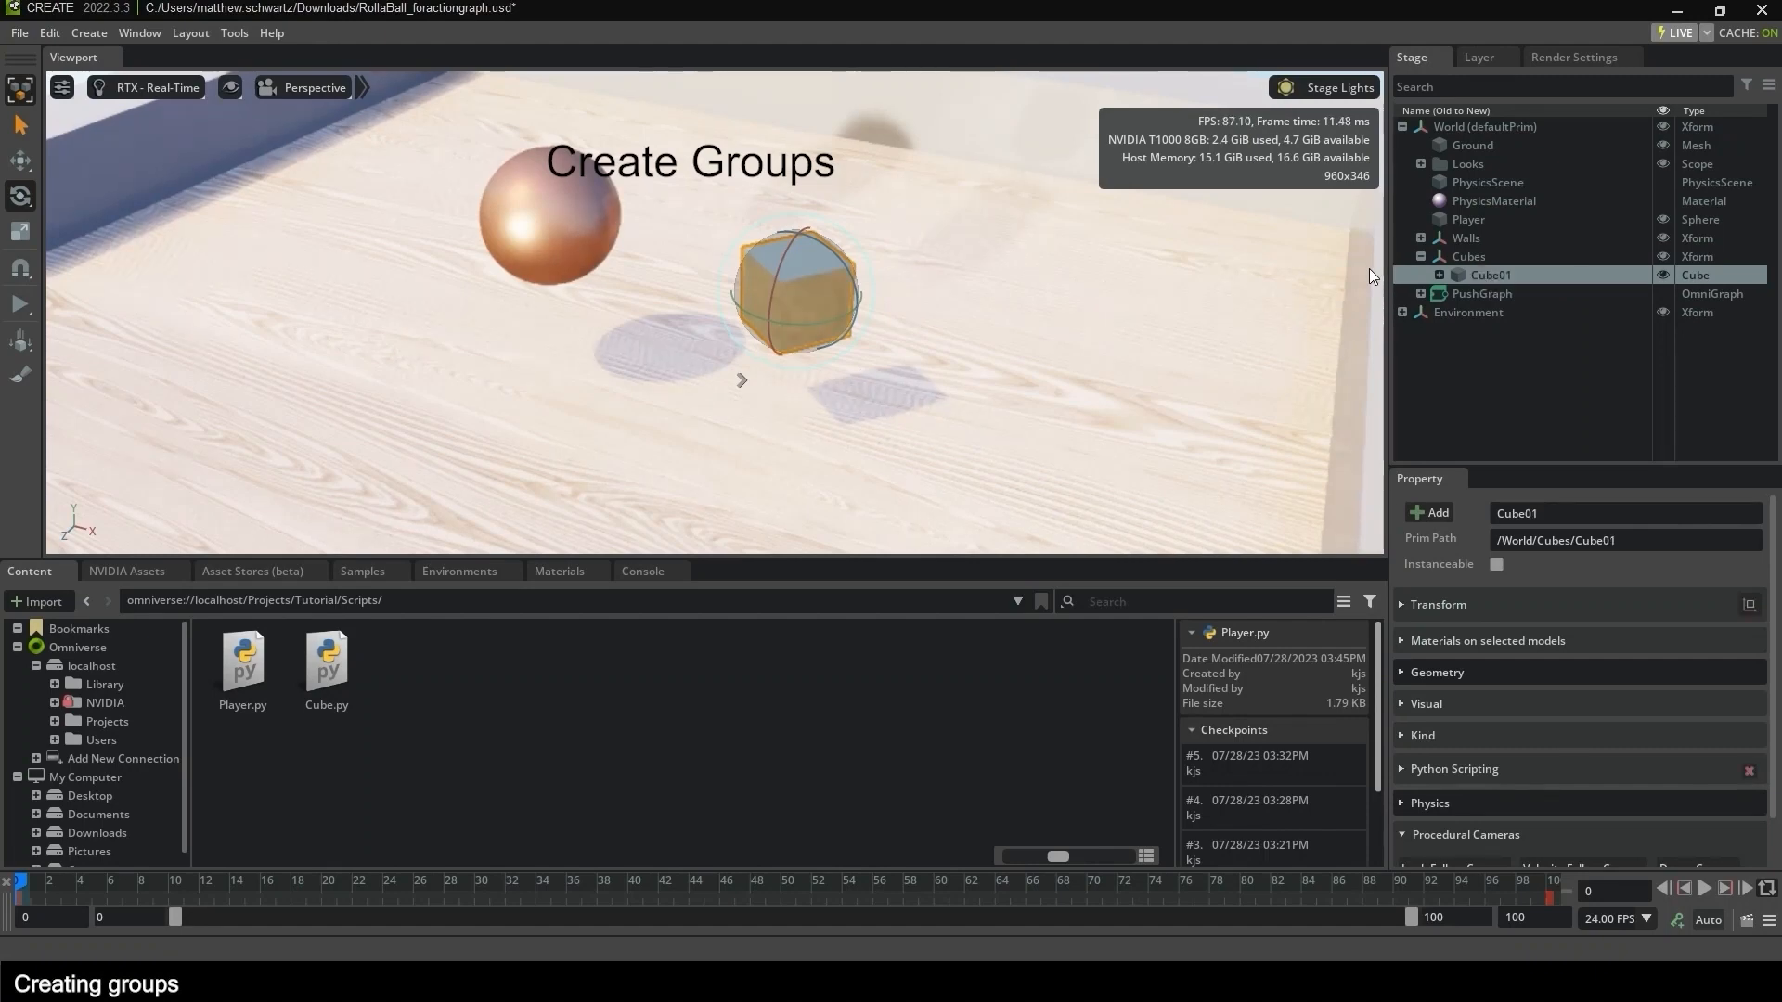
{"action": "right_click", "coordinate": [1489, 276]}
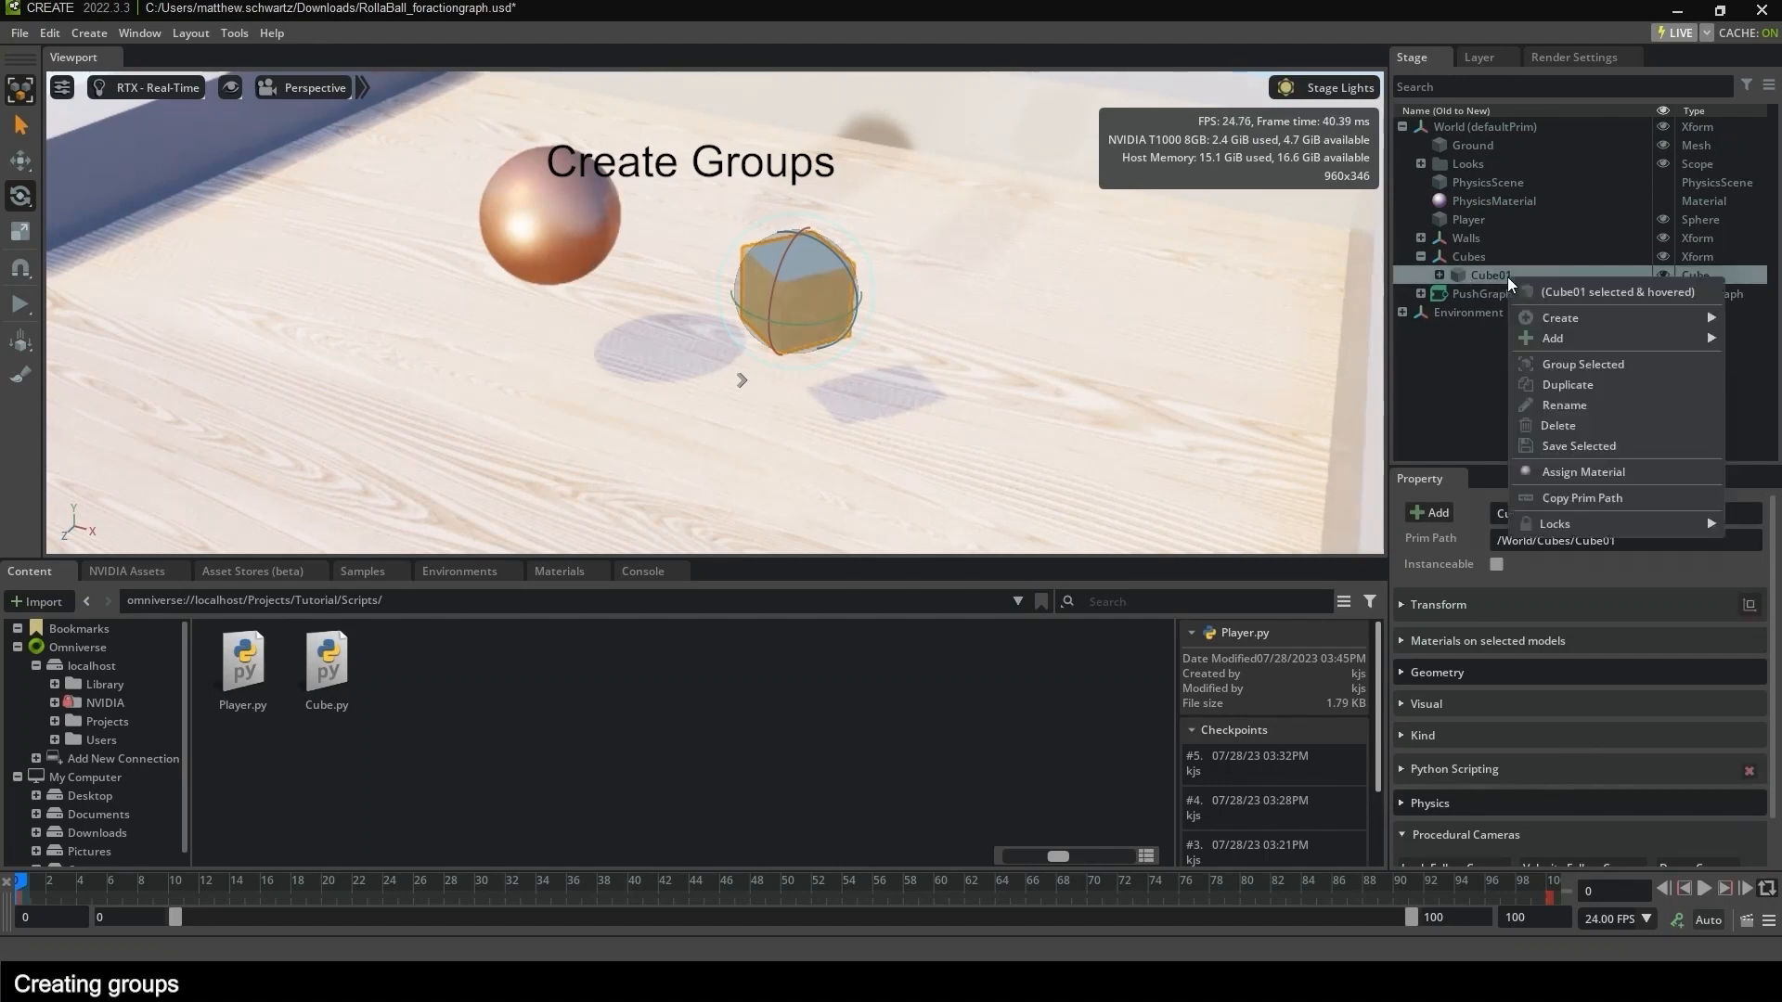
{"action": "left_click", "coordinate": [1562, 401]}
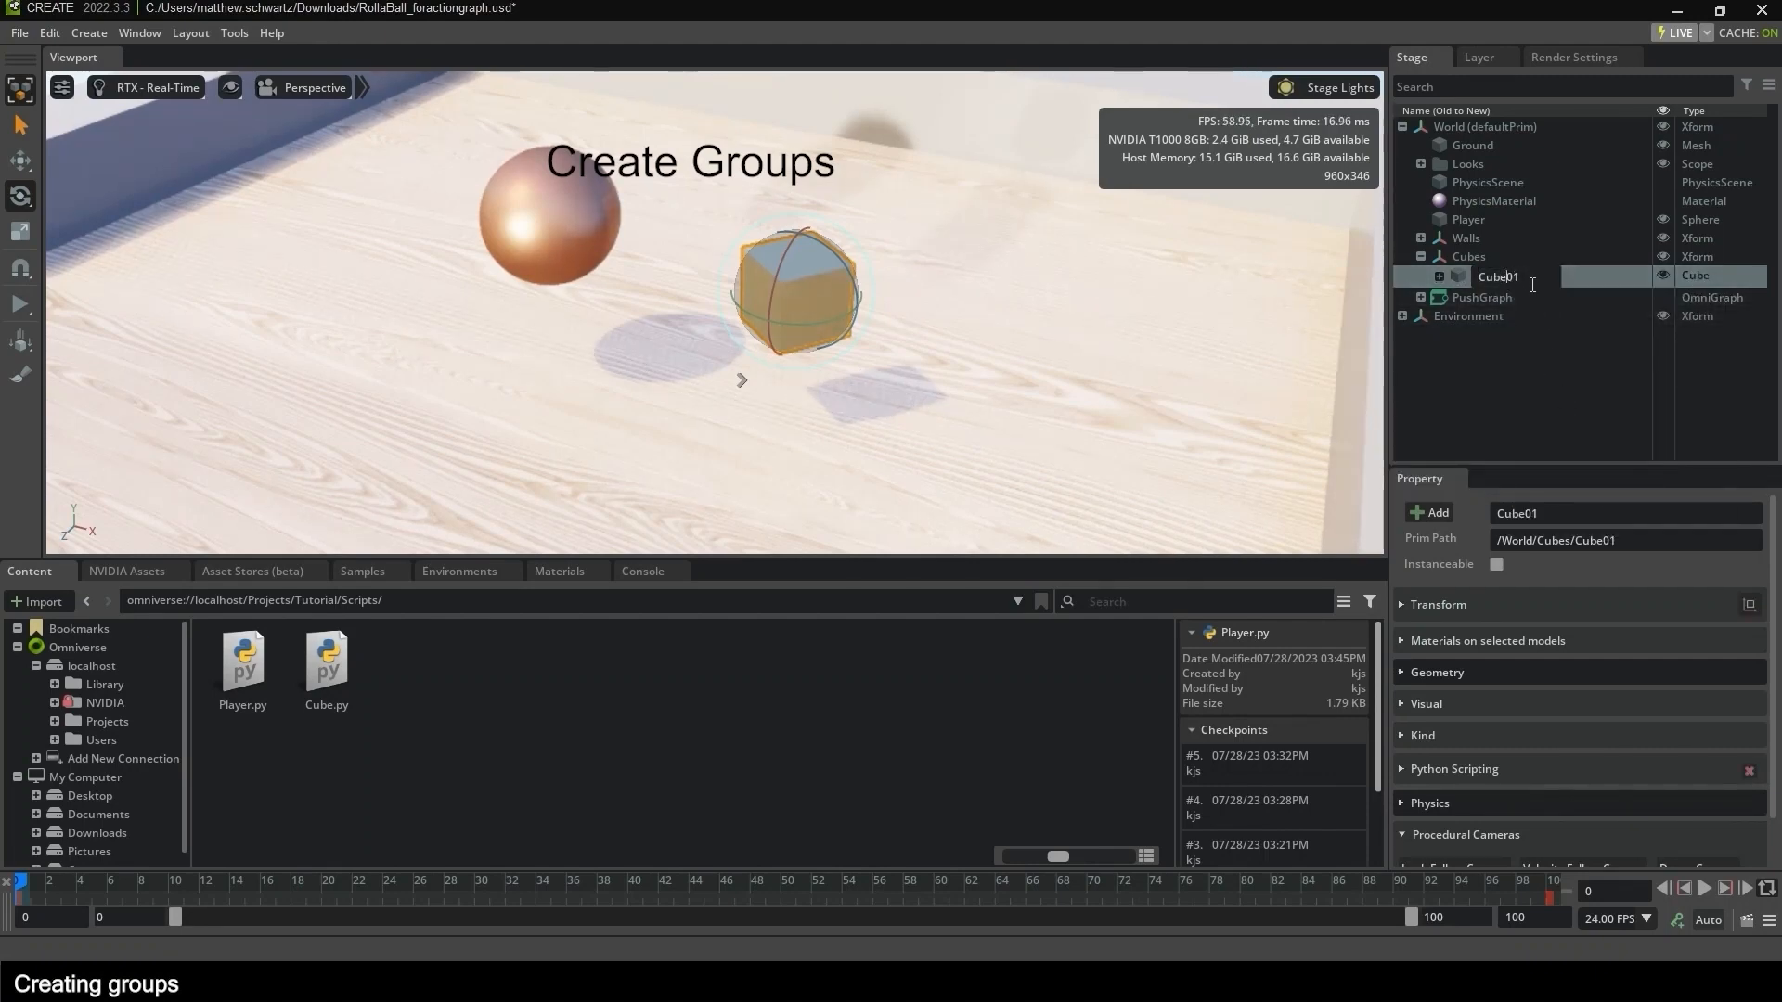
{"action": "type", "text": "_"}
{"action": "key", "text": "Return"}
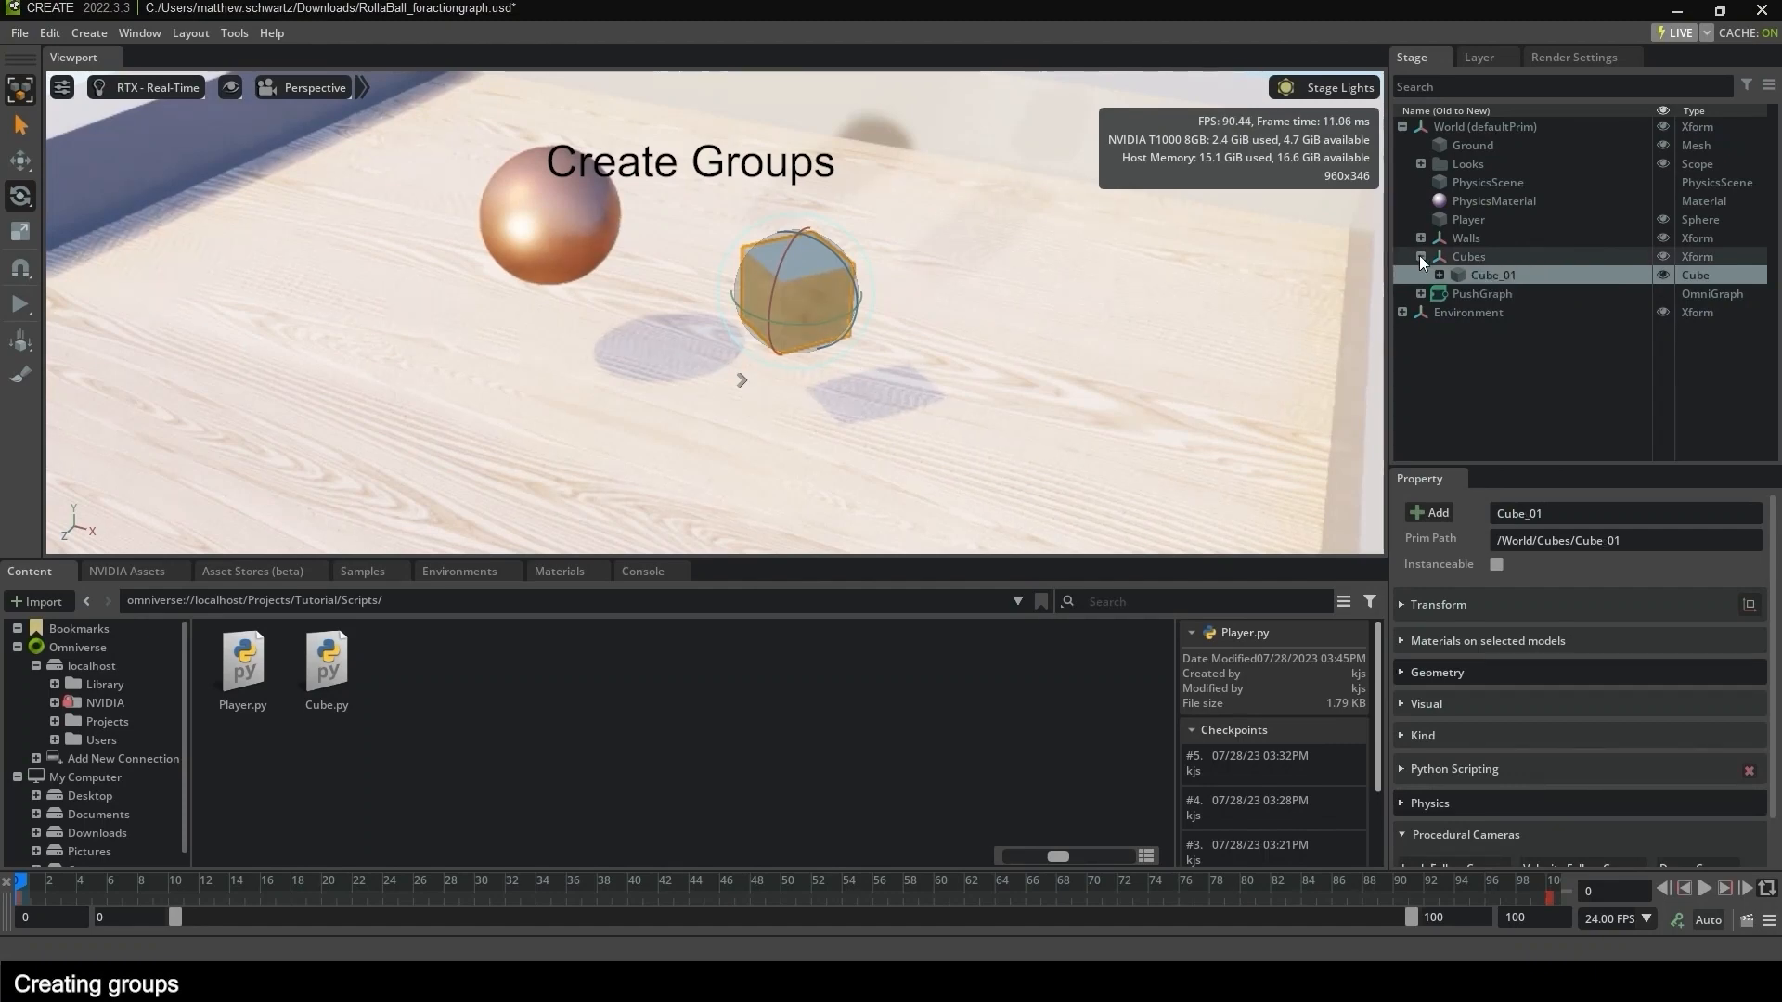
Duplicate Cube_01 and its successive copies to add three more cubes to the Cubes group.
{"action": "right_click", "coordinate": [1496, 272]}
{"action": "left_click", "coordinate": [1548, 381]}
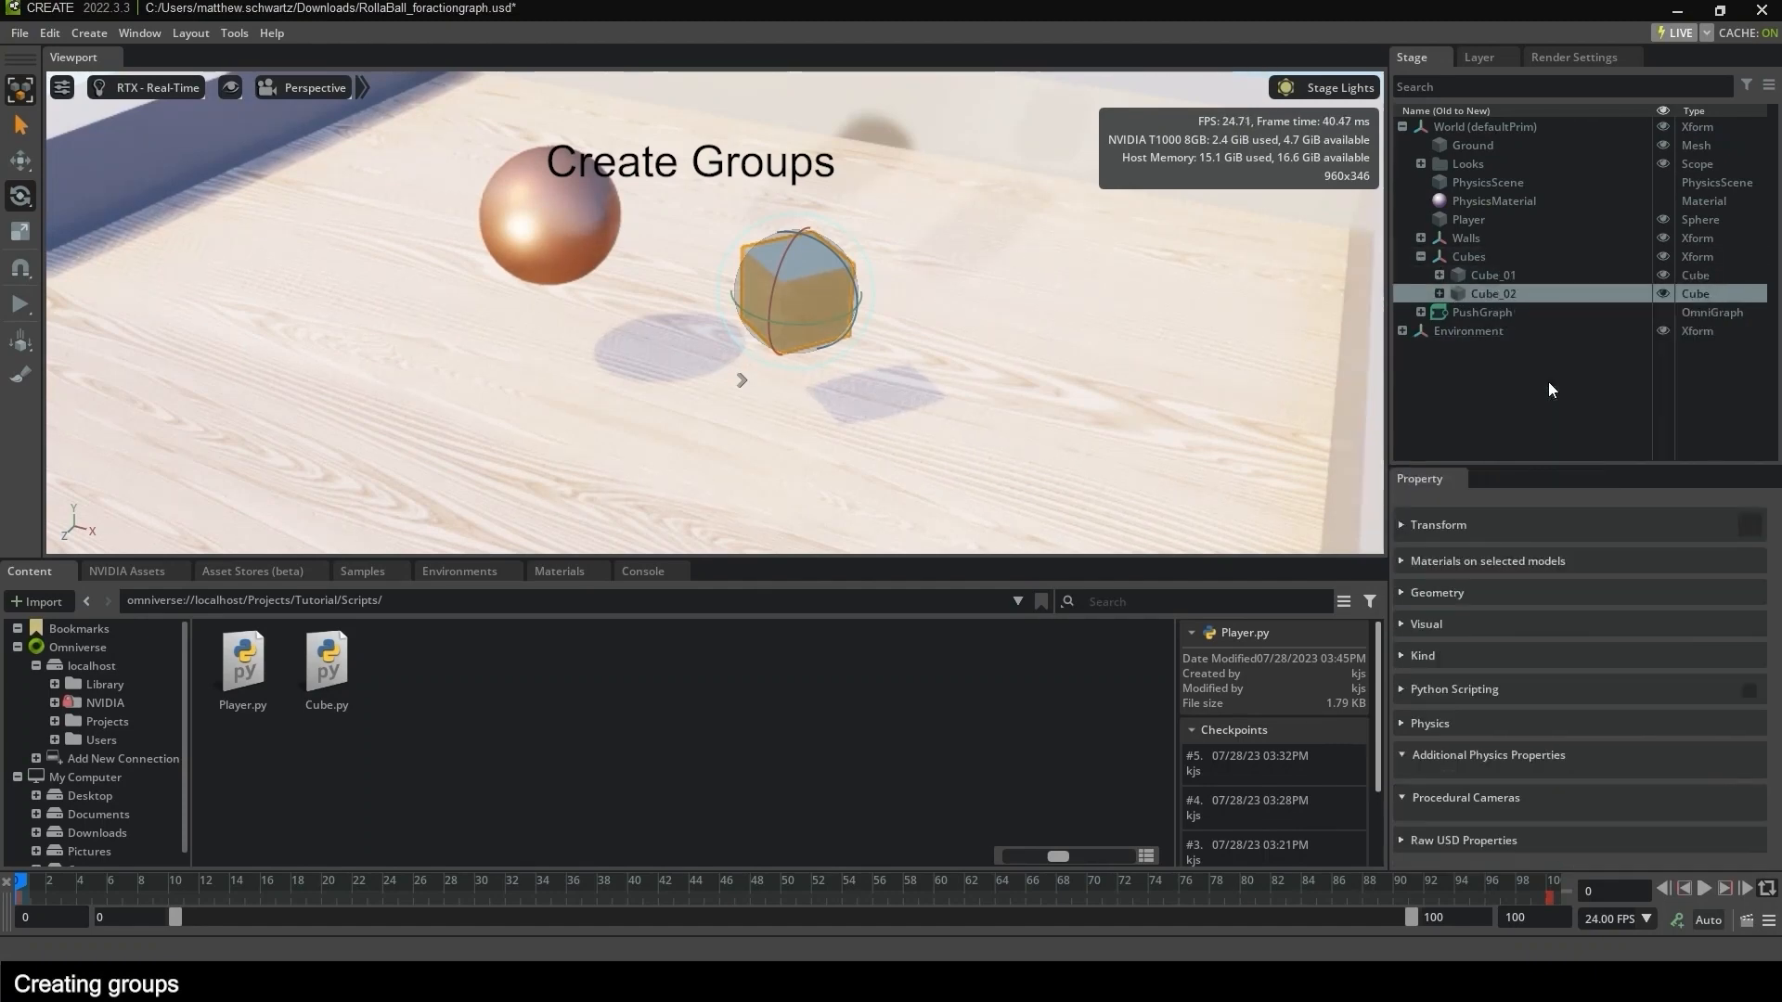
{"action": "right_click", "coordinate": [1499, 296]}
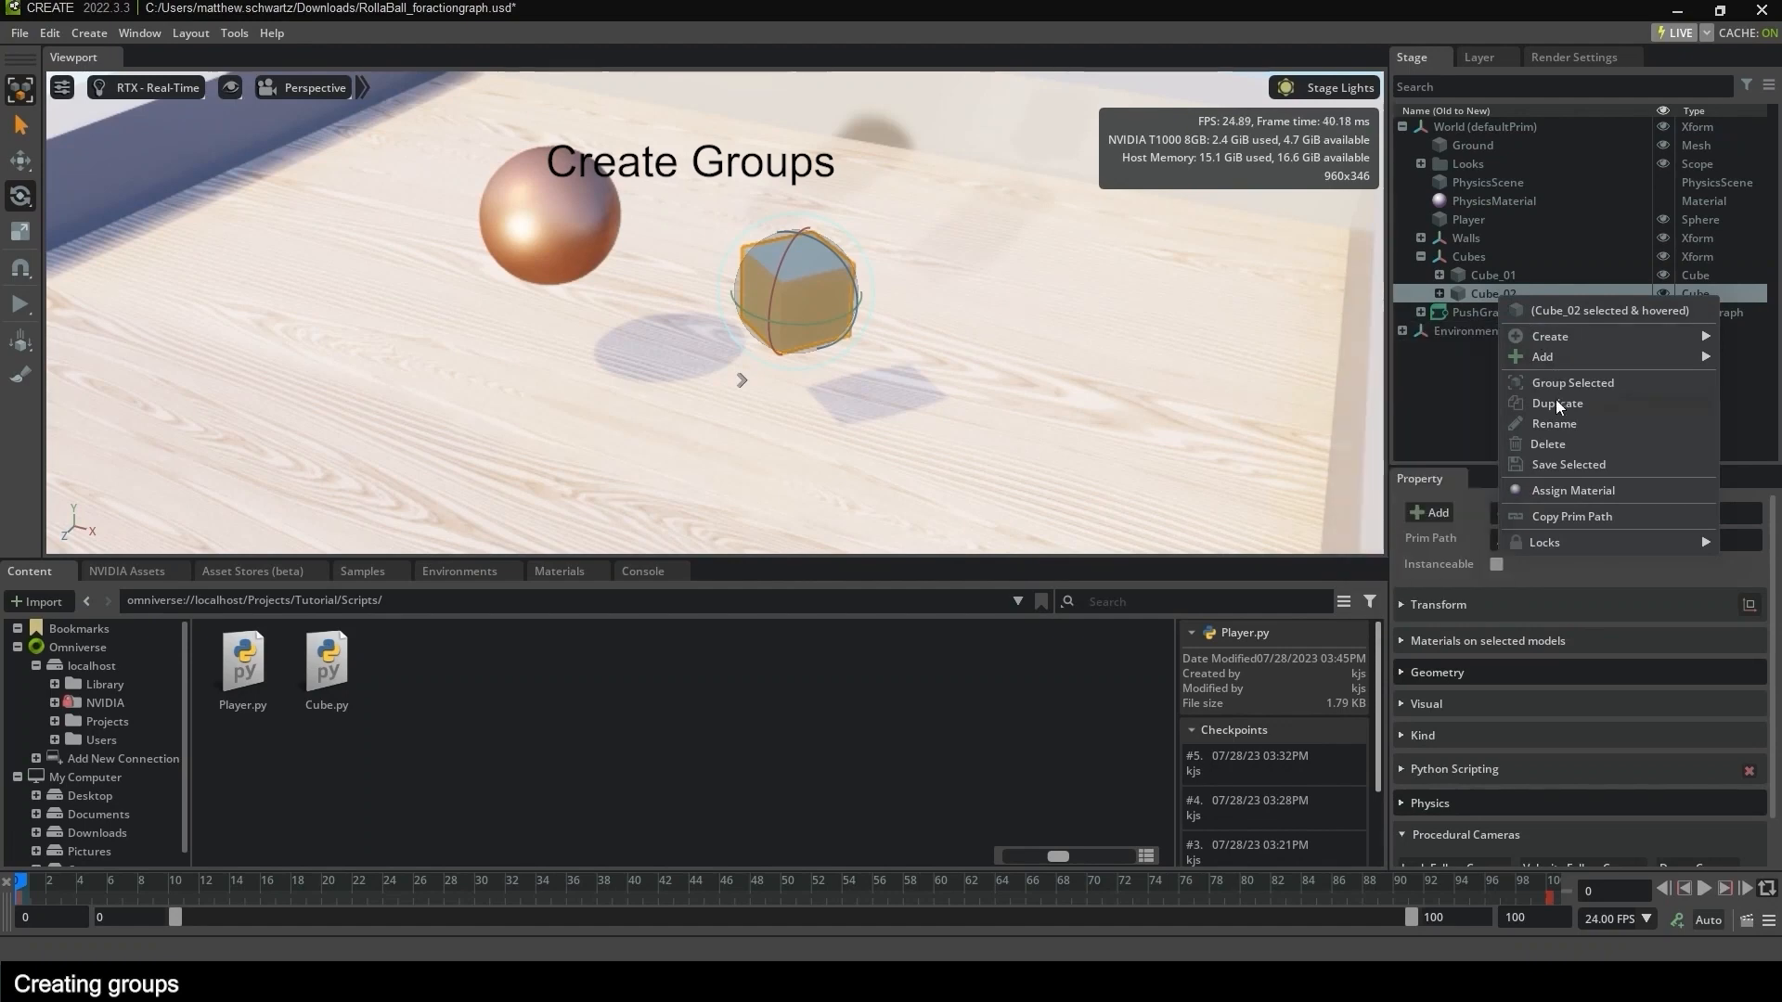
{"action": "left_click", "coordinate": [1555, 401]}
{"action": "right_click", "coordinate": [1505, 314]}
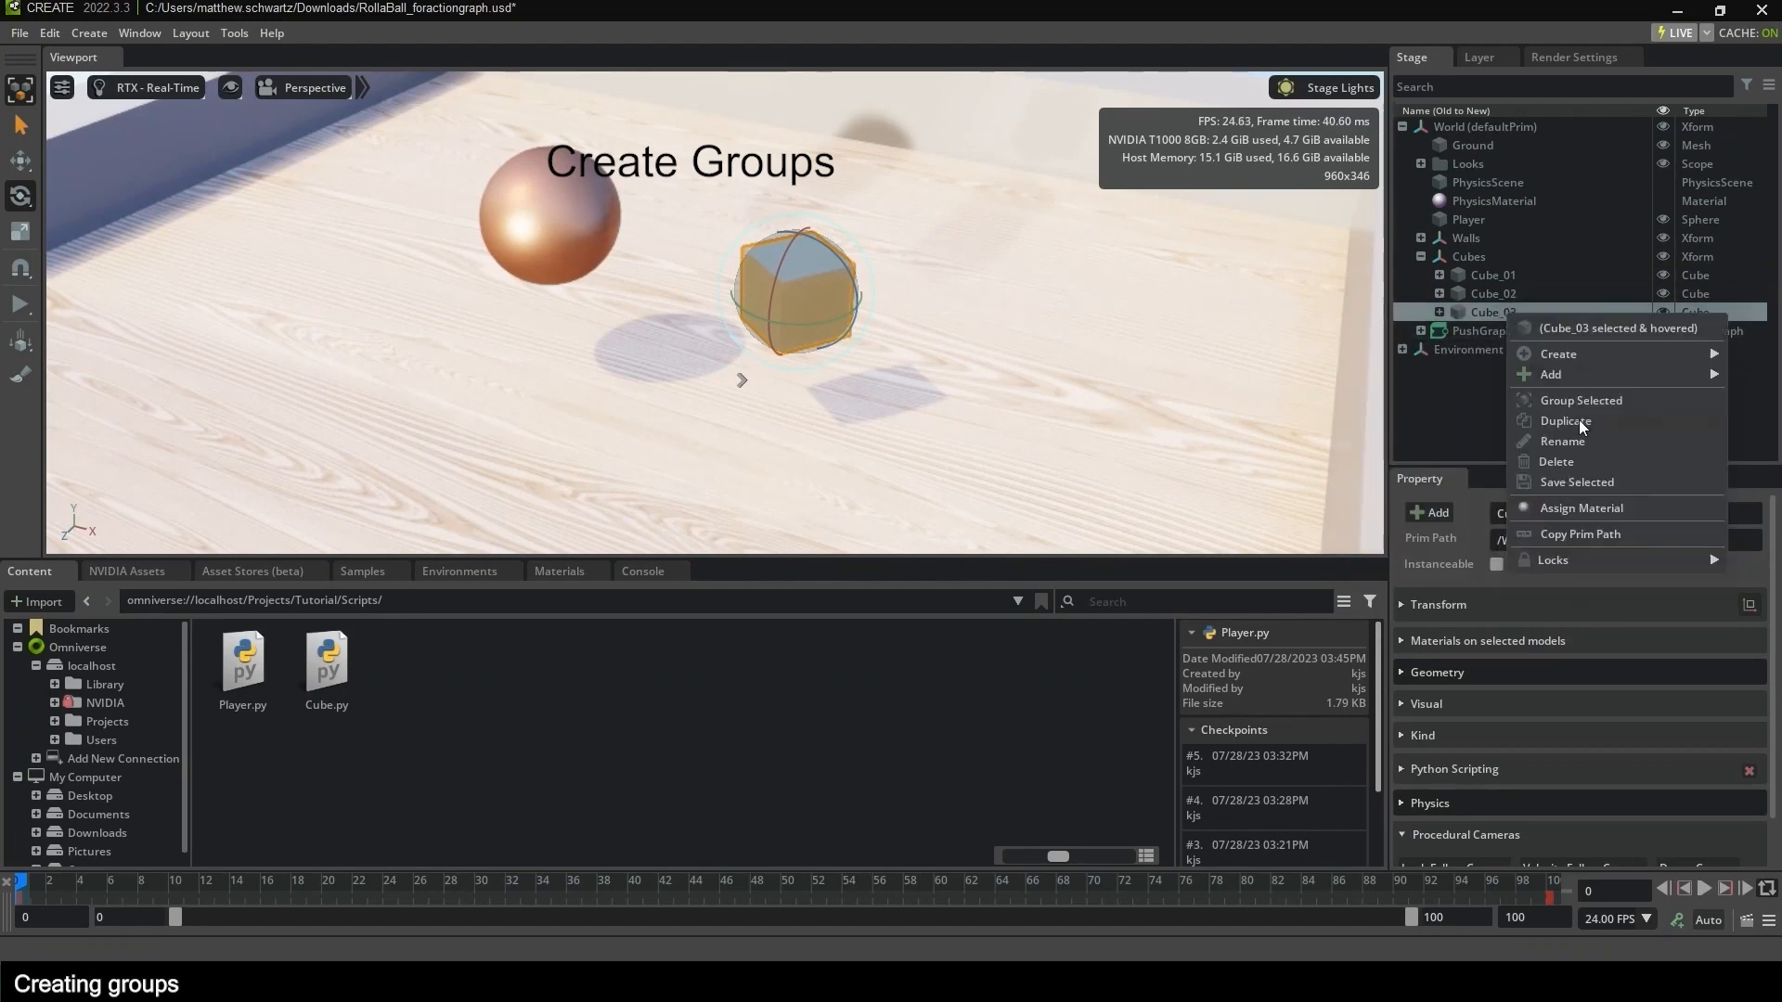
{"action": "left_click", "coordinate": [1578, 420]}
{"action": "left_click", "coordinate": [1569, 420]}
{"action": "left_click", "coordinate": [1545, 297]}
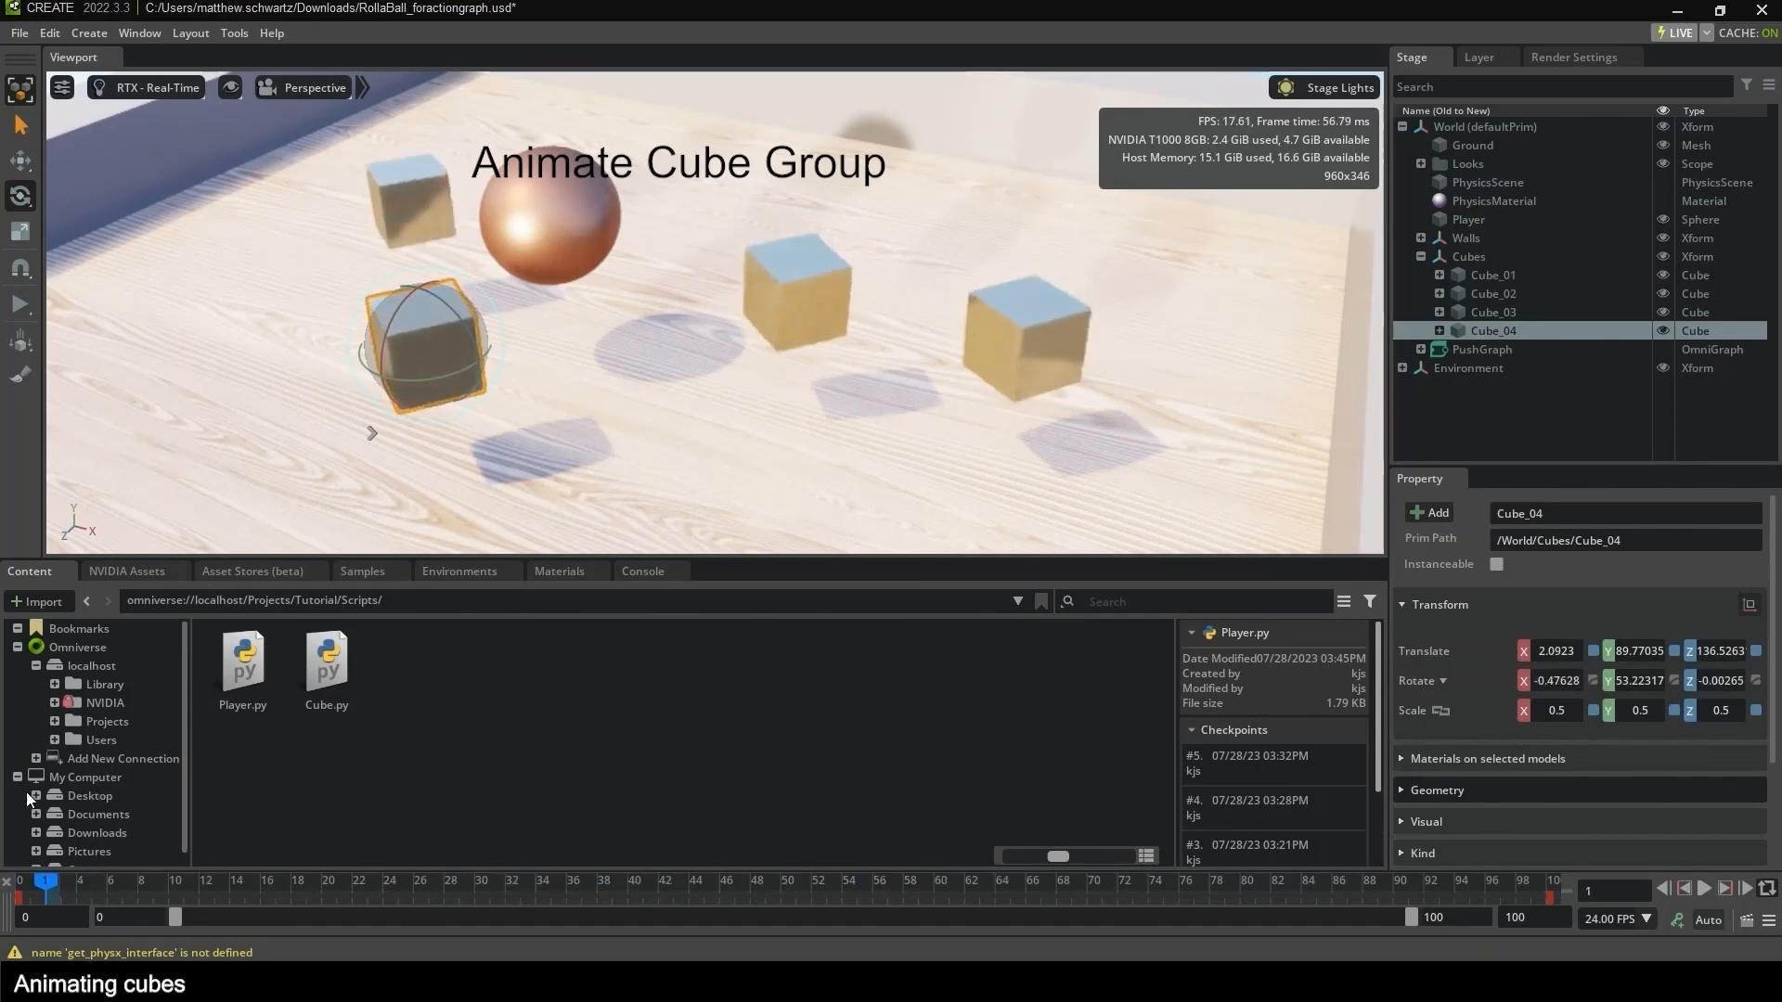
Deselect everything, enlarge the viewport, and run the simulation while pulling the ball to preview the animated cube group.
{"action": "left_click", "coordinate": [1556, 418]}
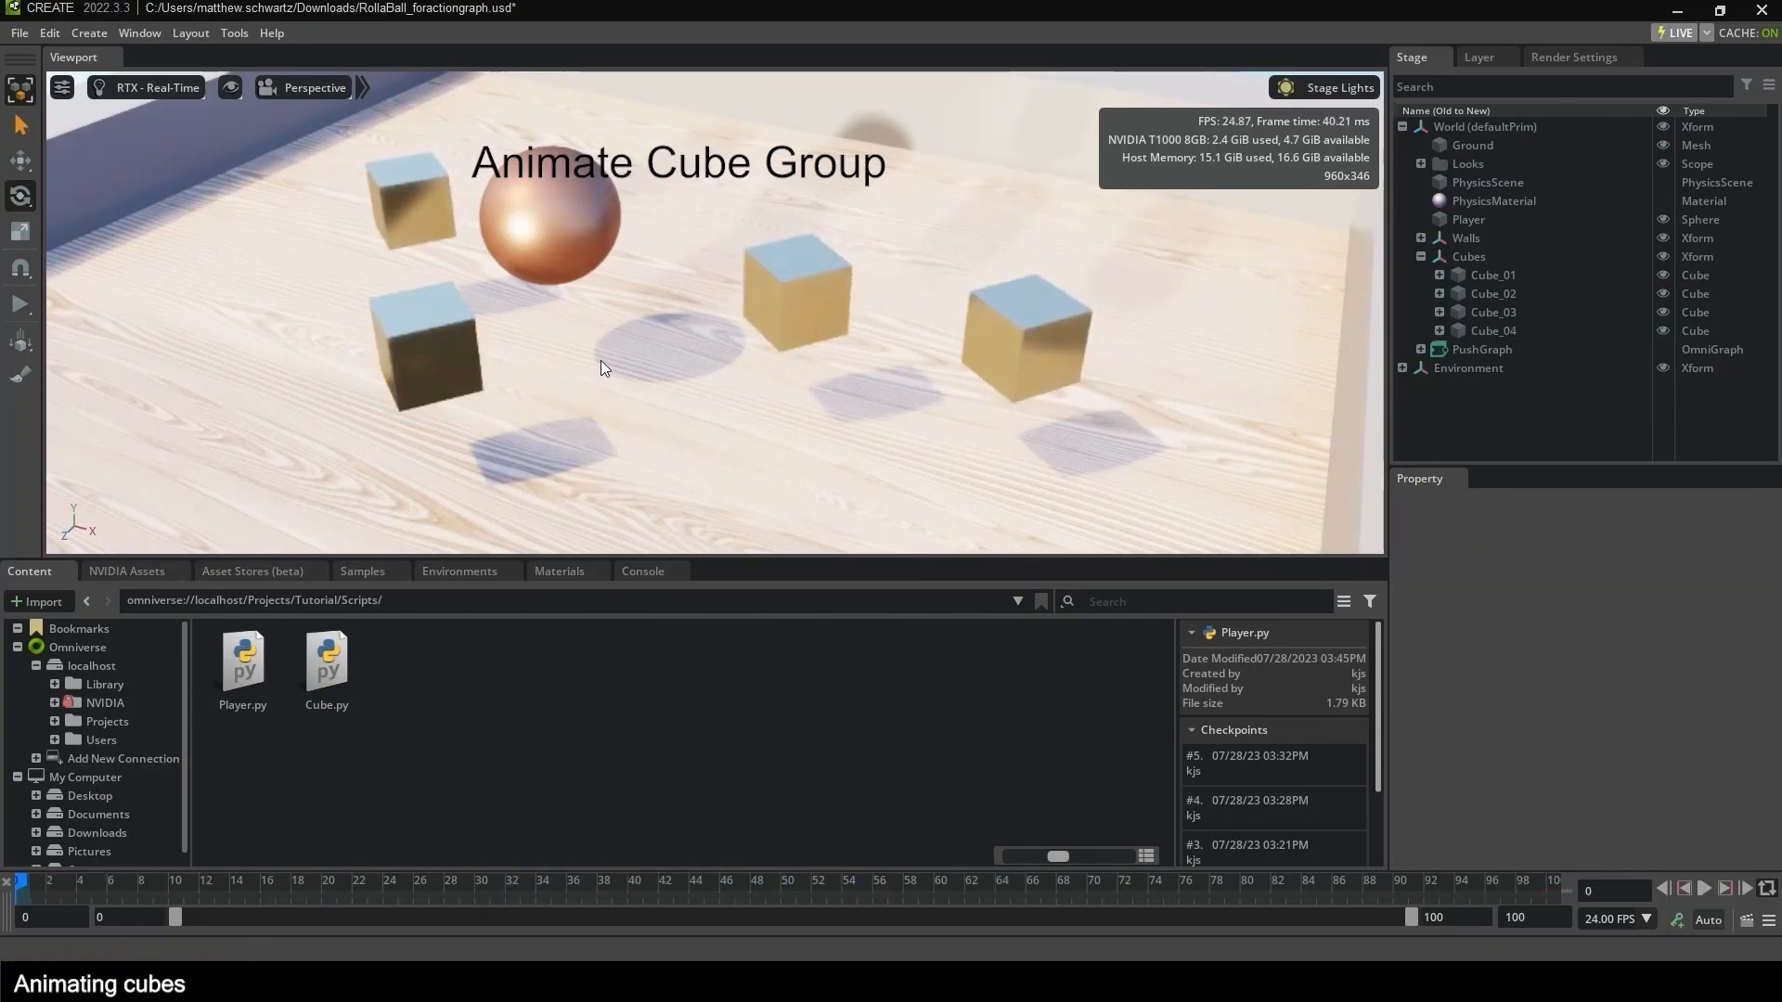
{"action": "left_click_drag", "start_coordinate": [705, 559], "coordinate": [708, 686]}
{"action": "left_click", "coordinate": [20, 303]}
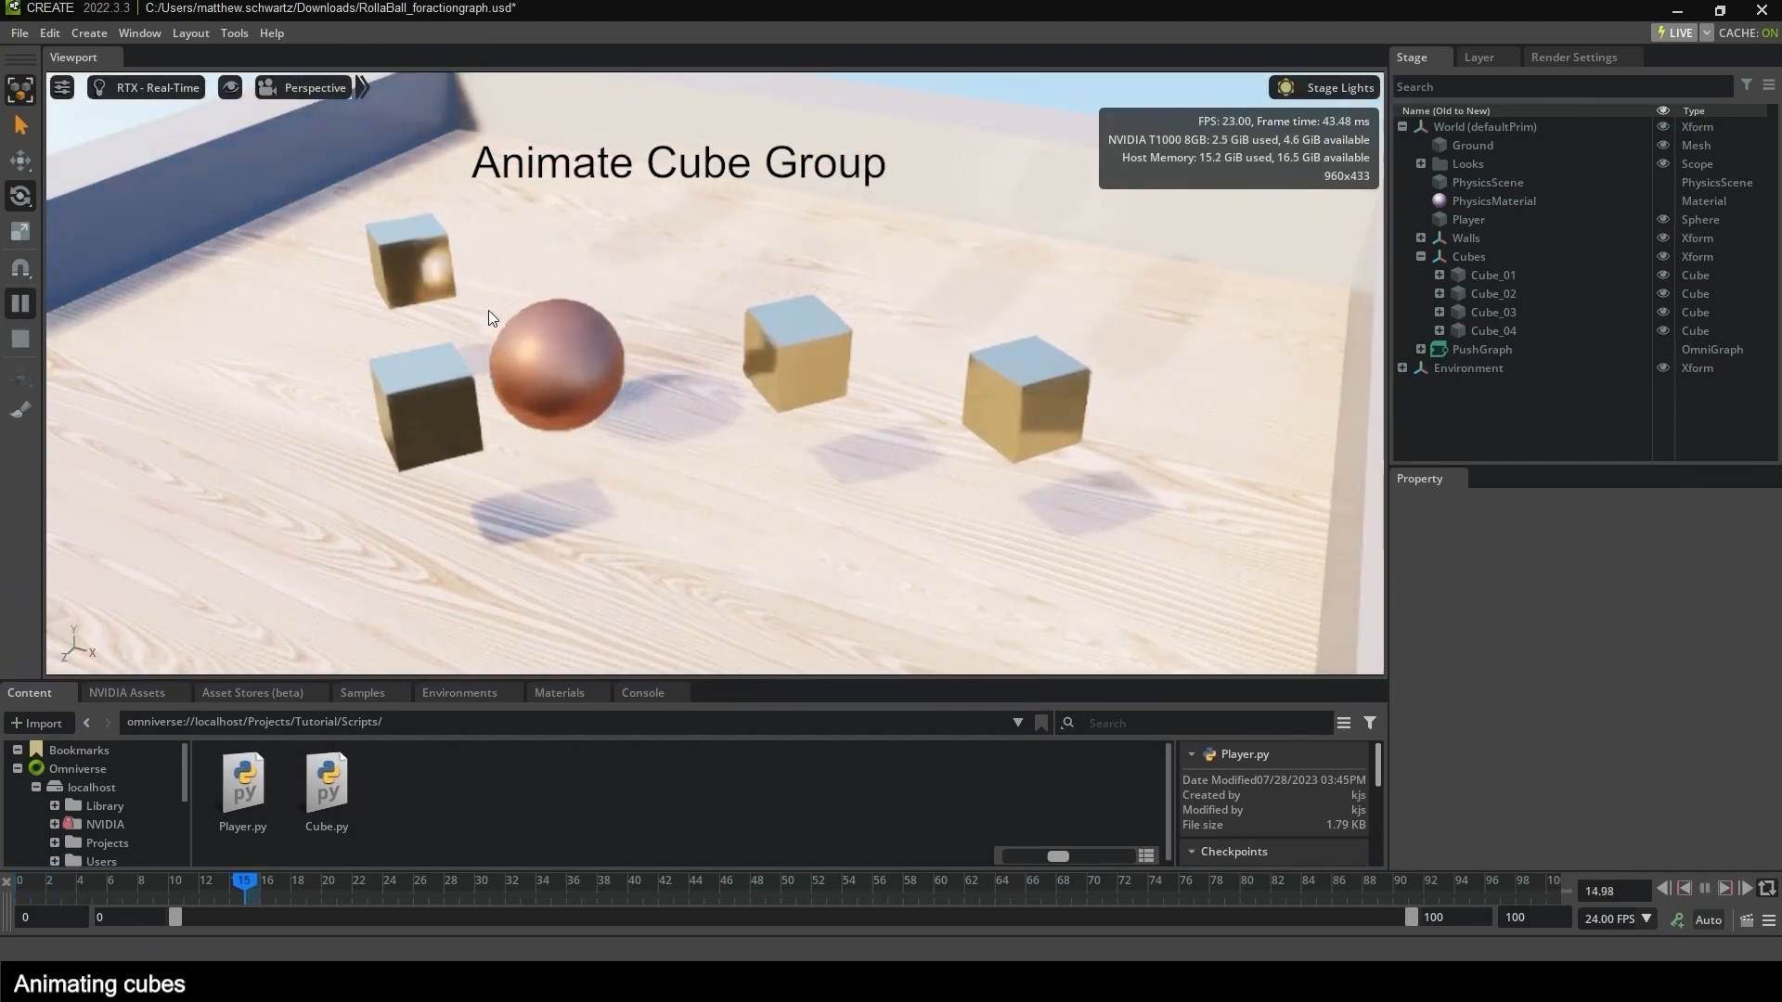
{"action": "mouse_move", "coordinate": [557, 355]}
{"action": "left_mouse_down", "text": "shift"}
{"action": "mouse_move", "coordinate": [444, 243]}
{"action": "mouse_move", "coordinate": [449, 212]}
{"action": "mouse_move", "coordinate": [449, 336]}
{"action": "mouse_move", "coordinate": [749, 362]}
{"action": "mouse_move", "coordinate": [405, 399]}
{"action": "mouse_move", "coordinate": [557, 354]}
{"action": "left_mouse_up", "text": "shift"}
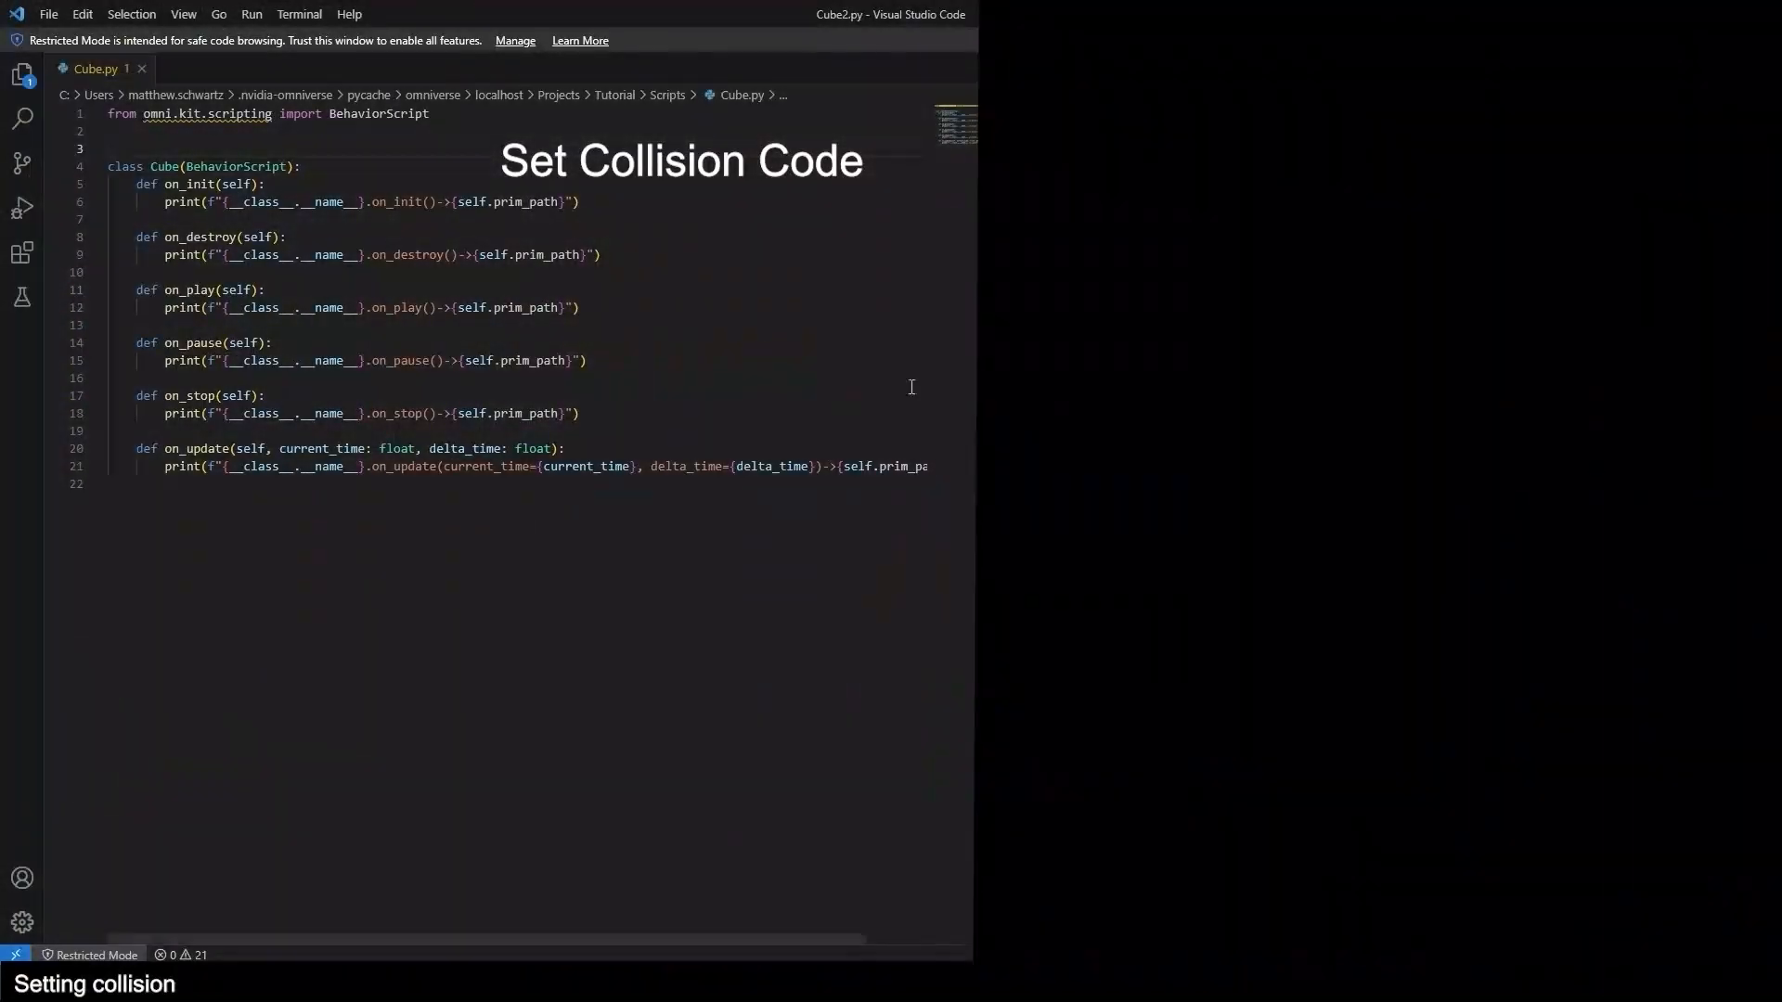
In Visual Studio Code, delete the on_init method from the Cube class in Cube.py.
{"action": "left_click_drag", "start_coordinate": [579, 202], "coordinate": [304, 167]}
{"action": "key", "text": "BackSpace"}
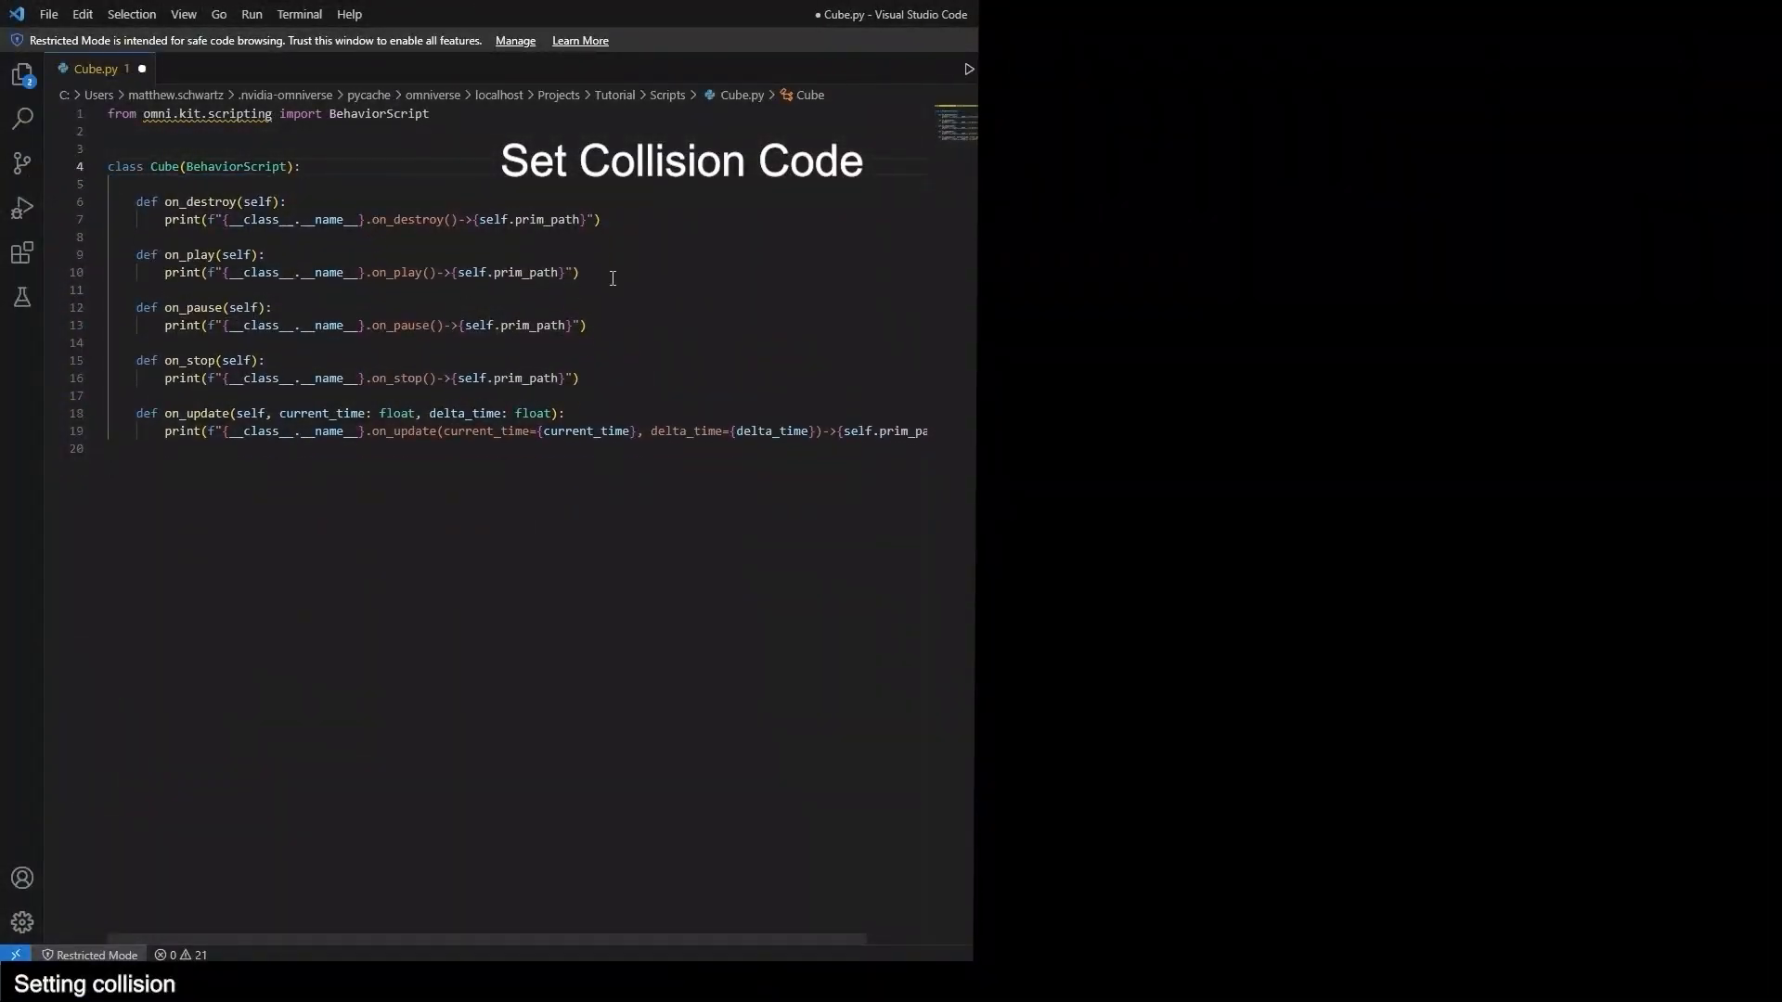
Delete the on_pause and on_update methods from the Cube class.
{"action": "left_click_drag", "start_coordinate": [613, 278], "coordinate": [94, 259]}
{"action": "left_click_drag", "start_coordinate": [594, 325], "coordinate": [102, 309]}
{"action": "key", "text": "BackSpace"}
{"action": "key", "text": "BackSpace"}
{"action": "key", "text": "BackSpace"}
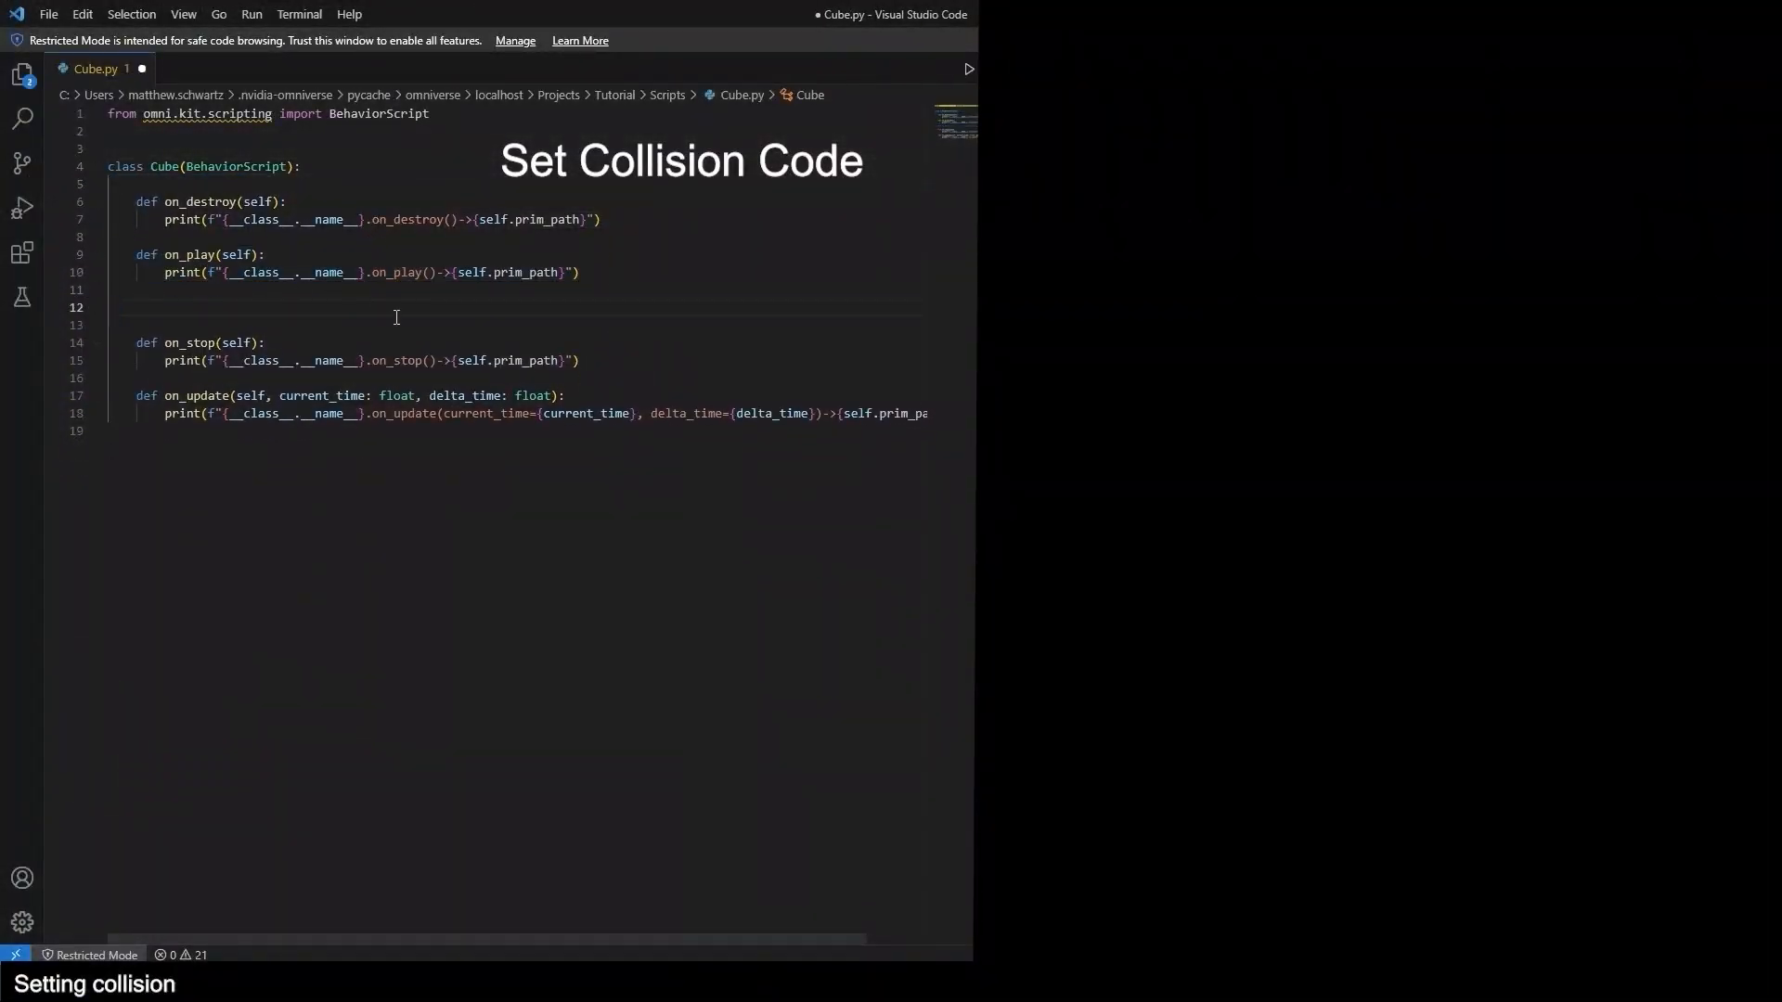
{"action": "left_click_drag", "start_coordinate": [665, 406], "coordinate": [102, 360]}
{"action": "key", "text": "BackSpace"}
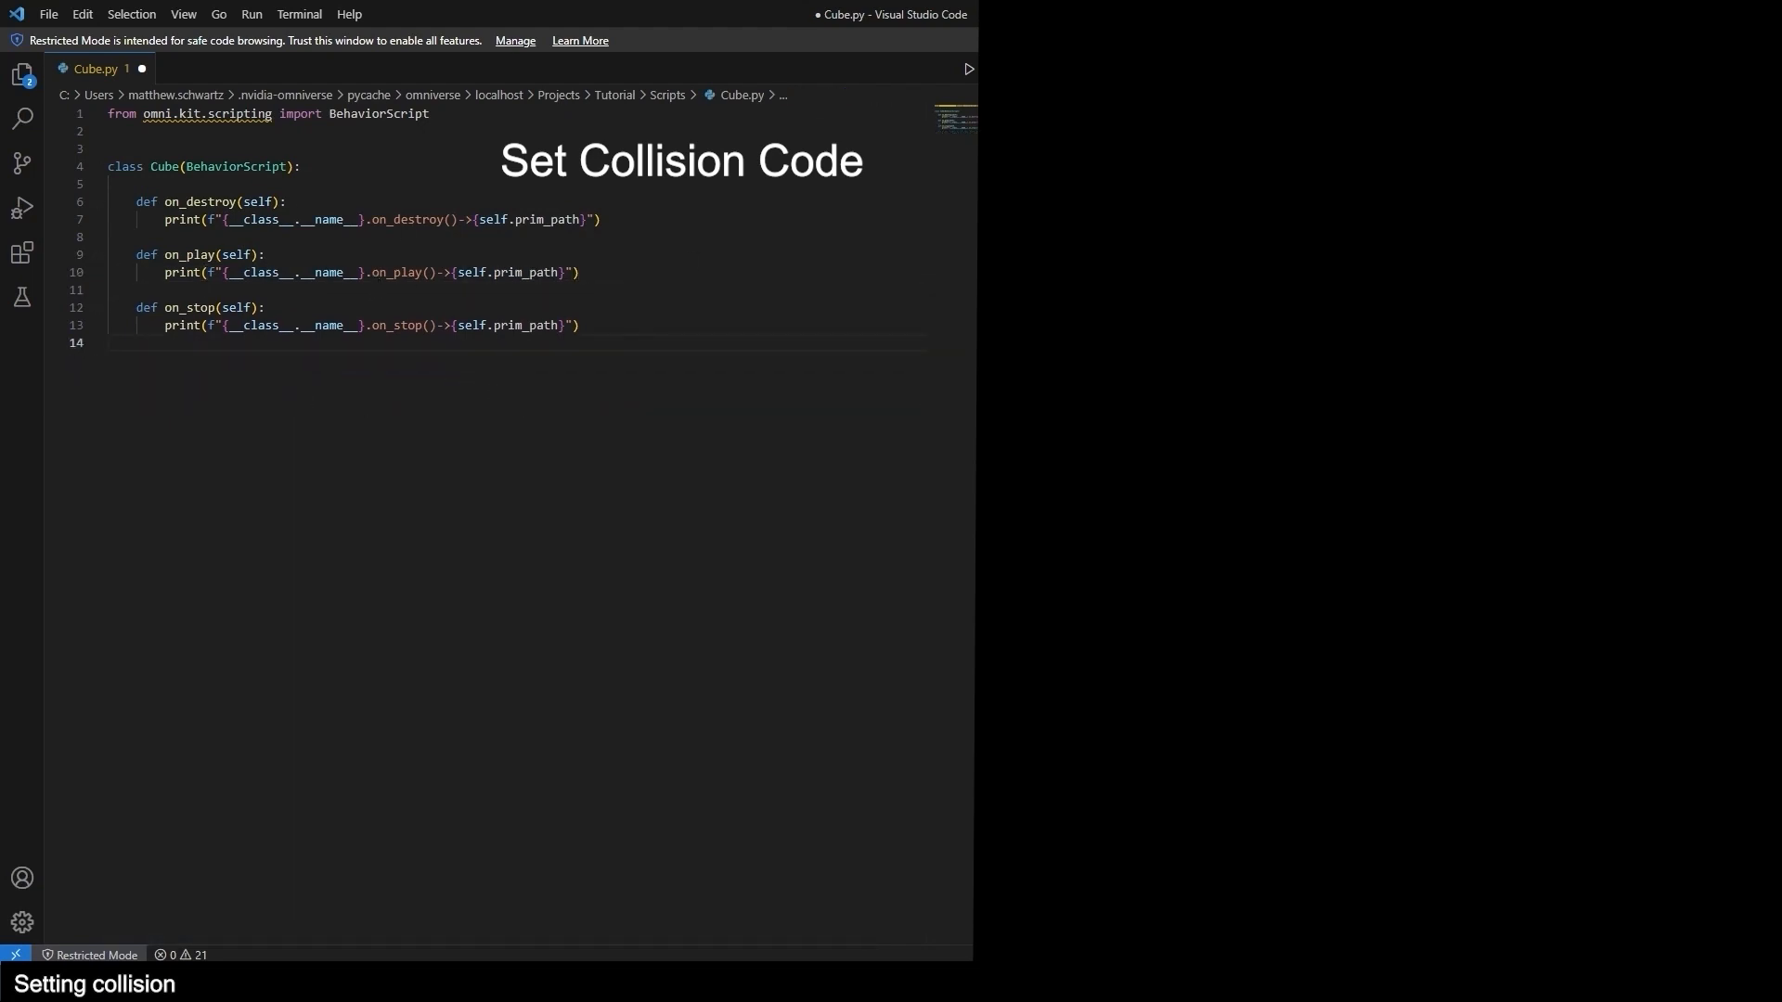
Import PhysxSchema from pxr, everything from omni.physx.scripts.physicsUtils, and get_physx_simulation_interface from omni.physx above the Cube class.
{"action": "left_click", "coordinate": [368, 135]}
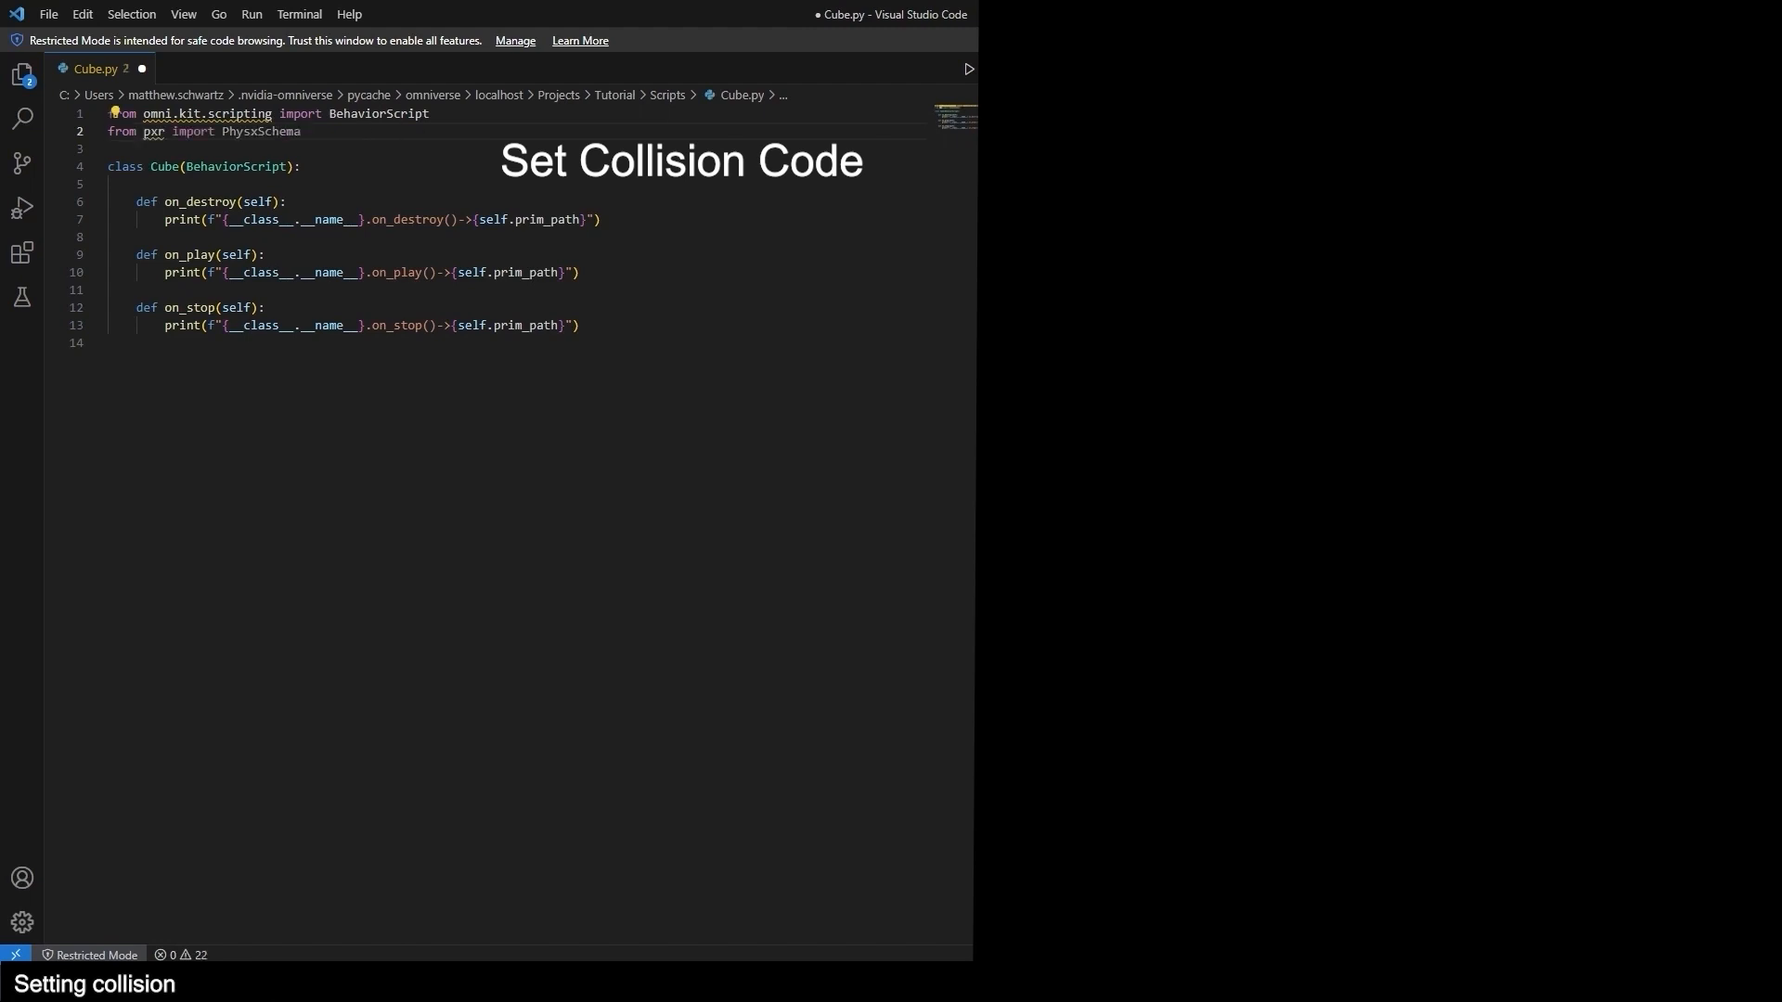
{"action": "type", "text": "from omni.physx.scripts.physicsUtils import *"}
{"action": "key", "text": "Return"}
{"action": "key", "text": "Return"}
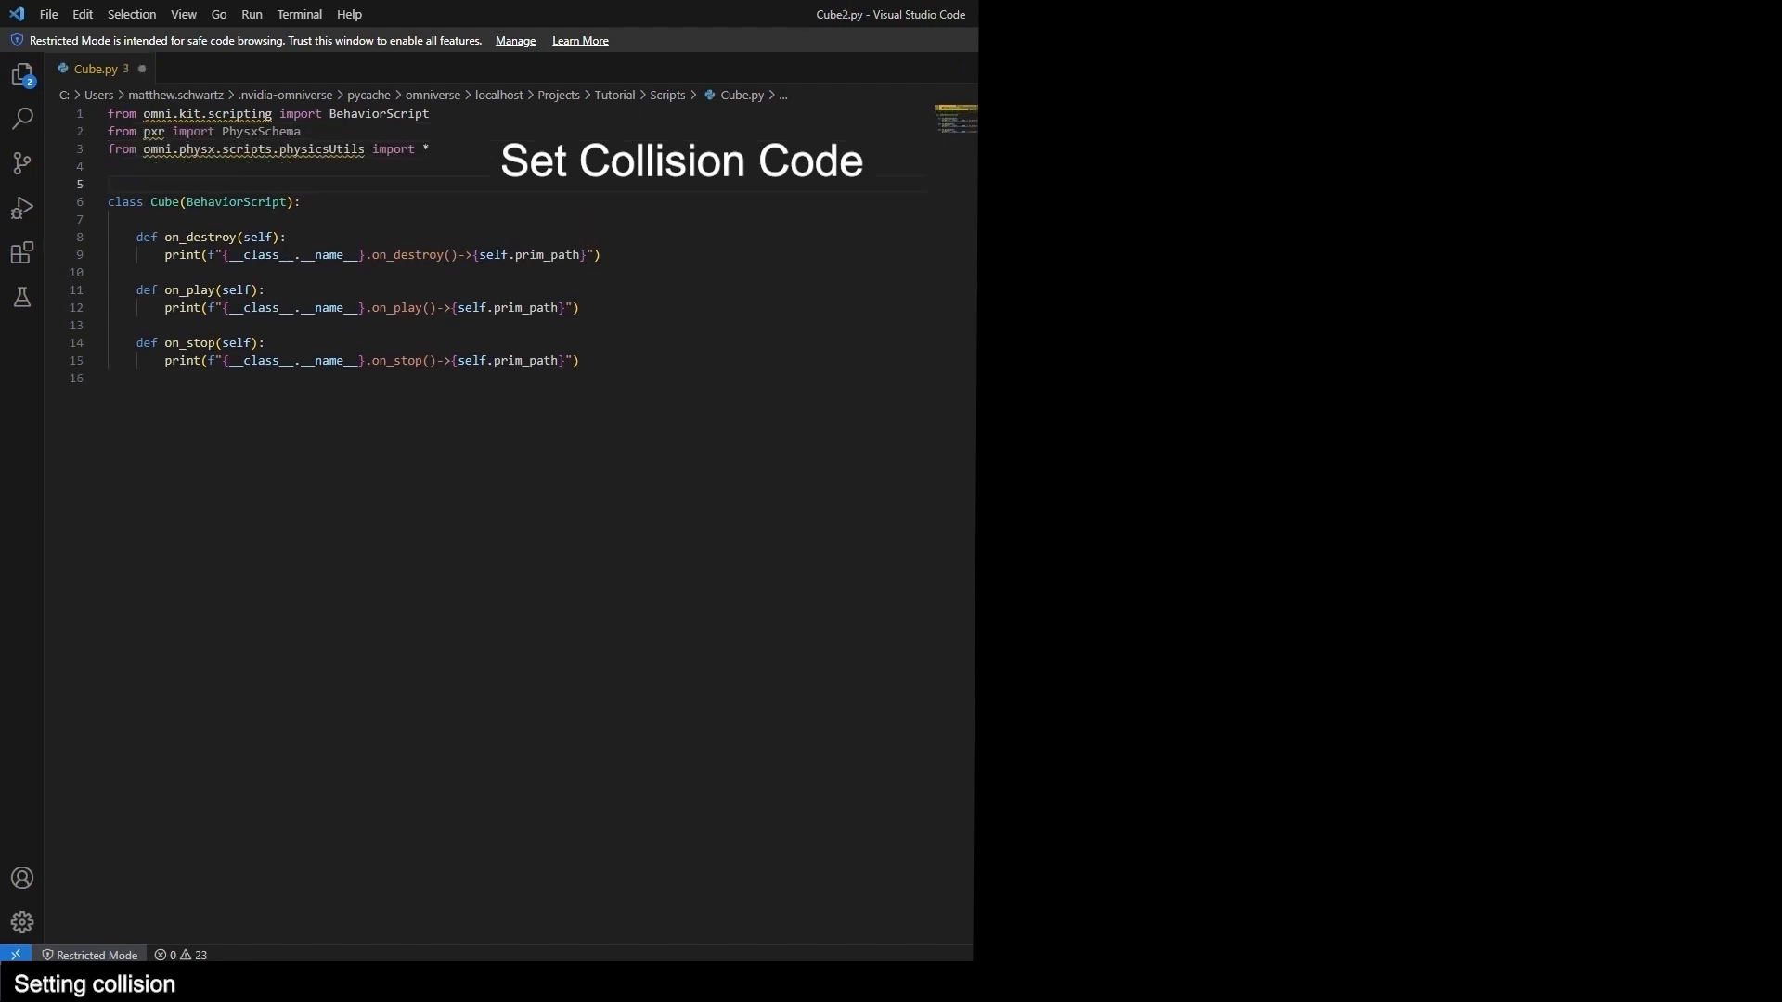
{"action": "left_click", "coordinate": [601, 169]}
{"action": "type", "text": "from omni.physx import get_physx_simulation_interface"}
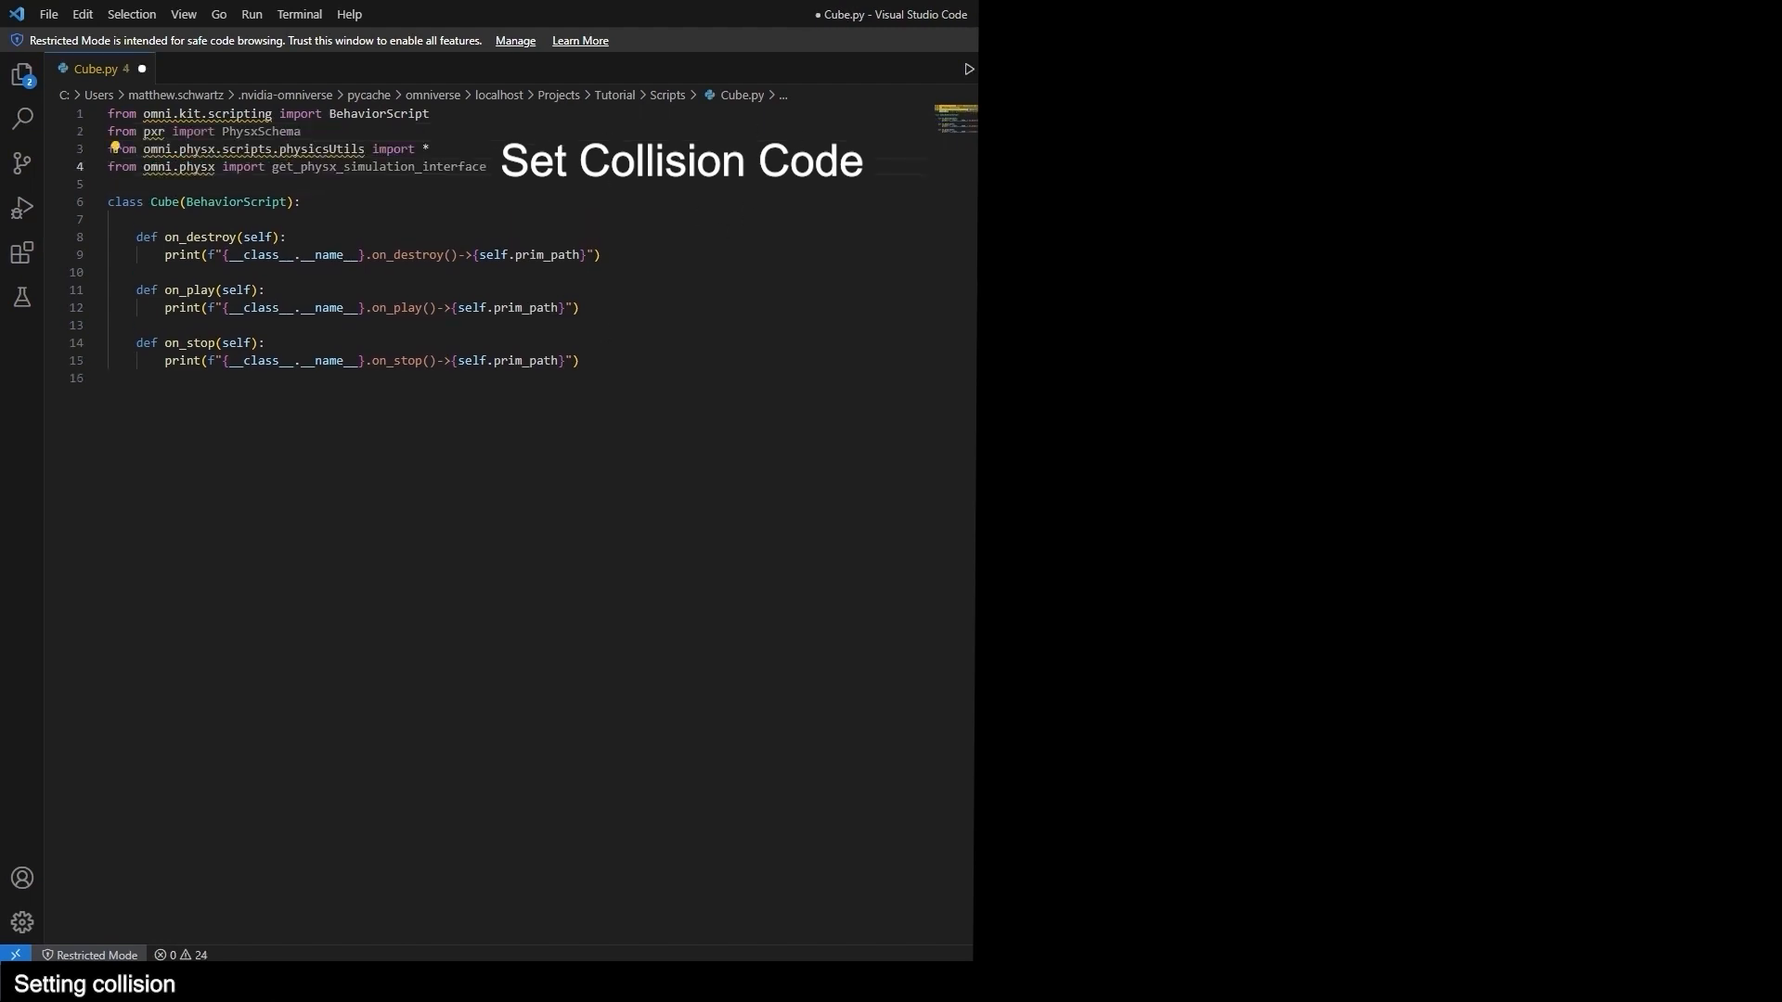
In on_play, after the print line, store the prim's "physics:collisionEnabled" attribute in collision_attr and set it to True.
{"action": "left_click_drag", "start_coordinate": [580, 307], "coordinate": [110, 292]}
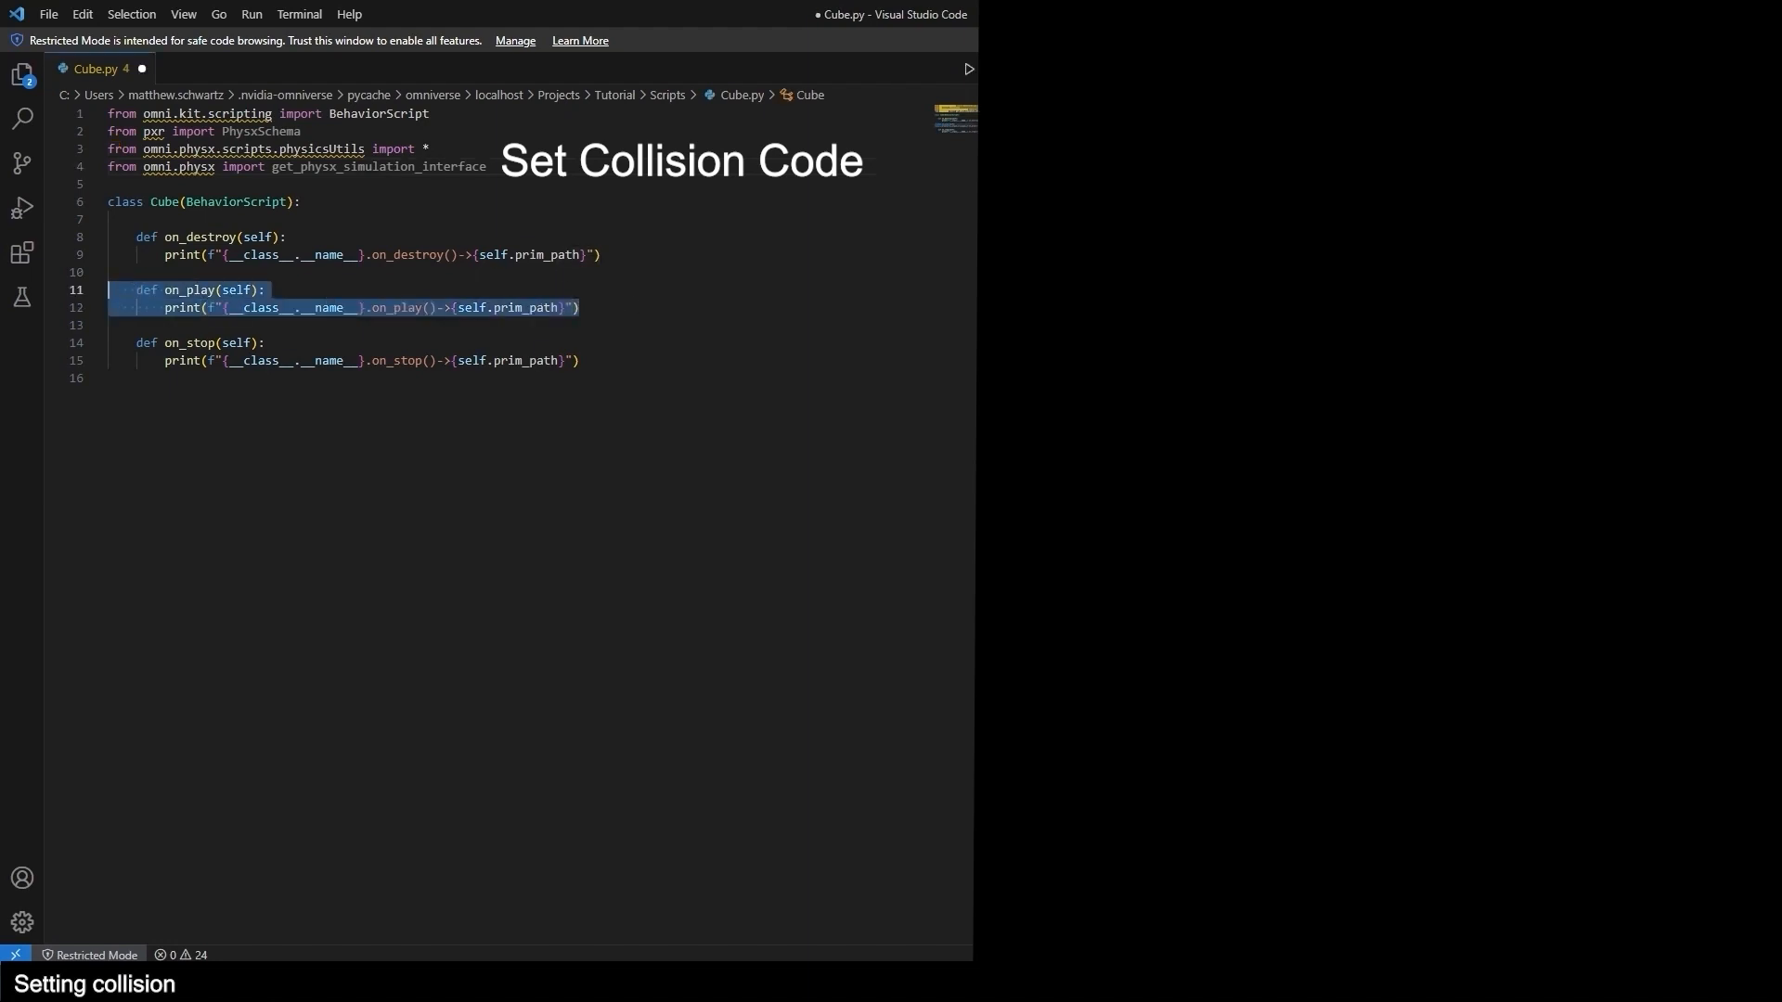
{"action": "left_click", "coordinate": [628, 310]}
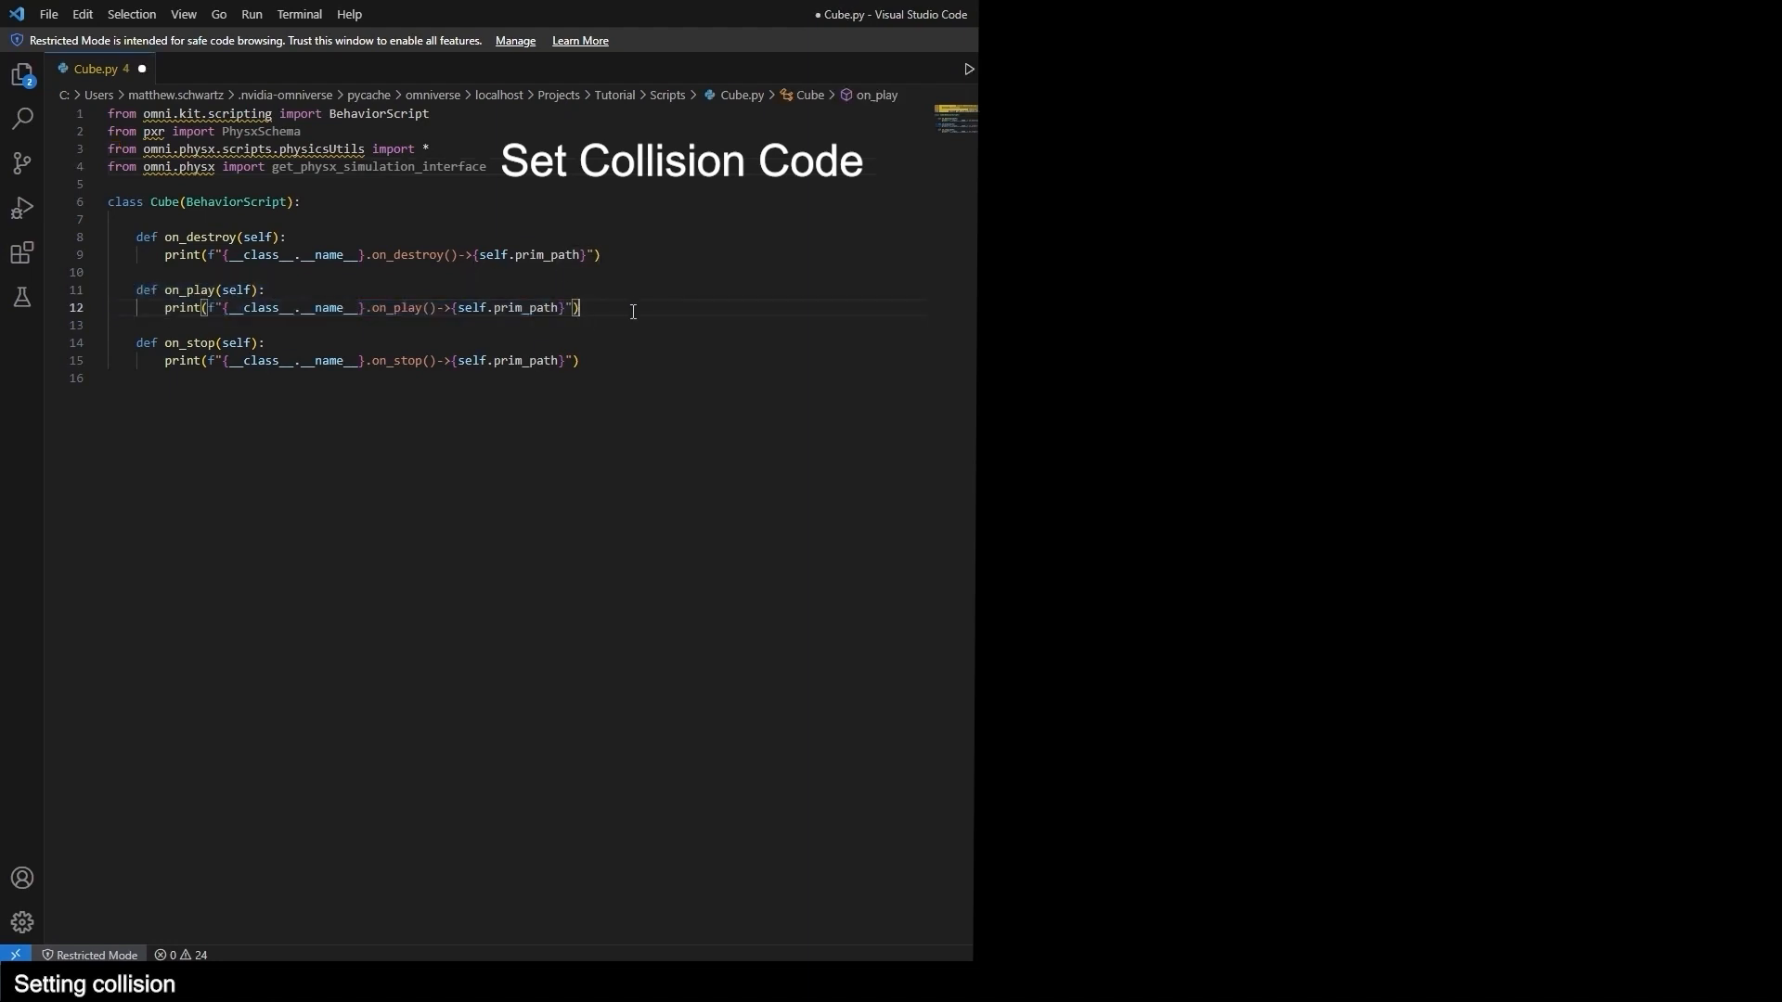
{"action": "left_click_drag", "start_coordinate": [631, 311], "coordinate": [166, 309]}
{"action": "left_click", "coordinate": [628, 315]}
{"action": "left_click_drag", "start_coordinate": [631, 311], "coordinate": [173, 309]}
{"action": "left_click", "coordinate": [611, 317]}
{"action": "key", "text": "Return"}
{"action": "type", "text": "collision_attr = self.prim.GetAttribute(\"physics:collisionEnabled\""}
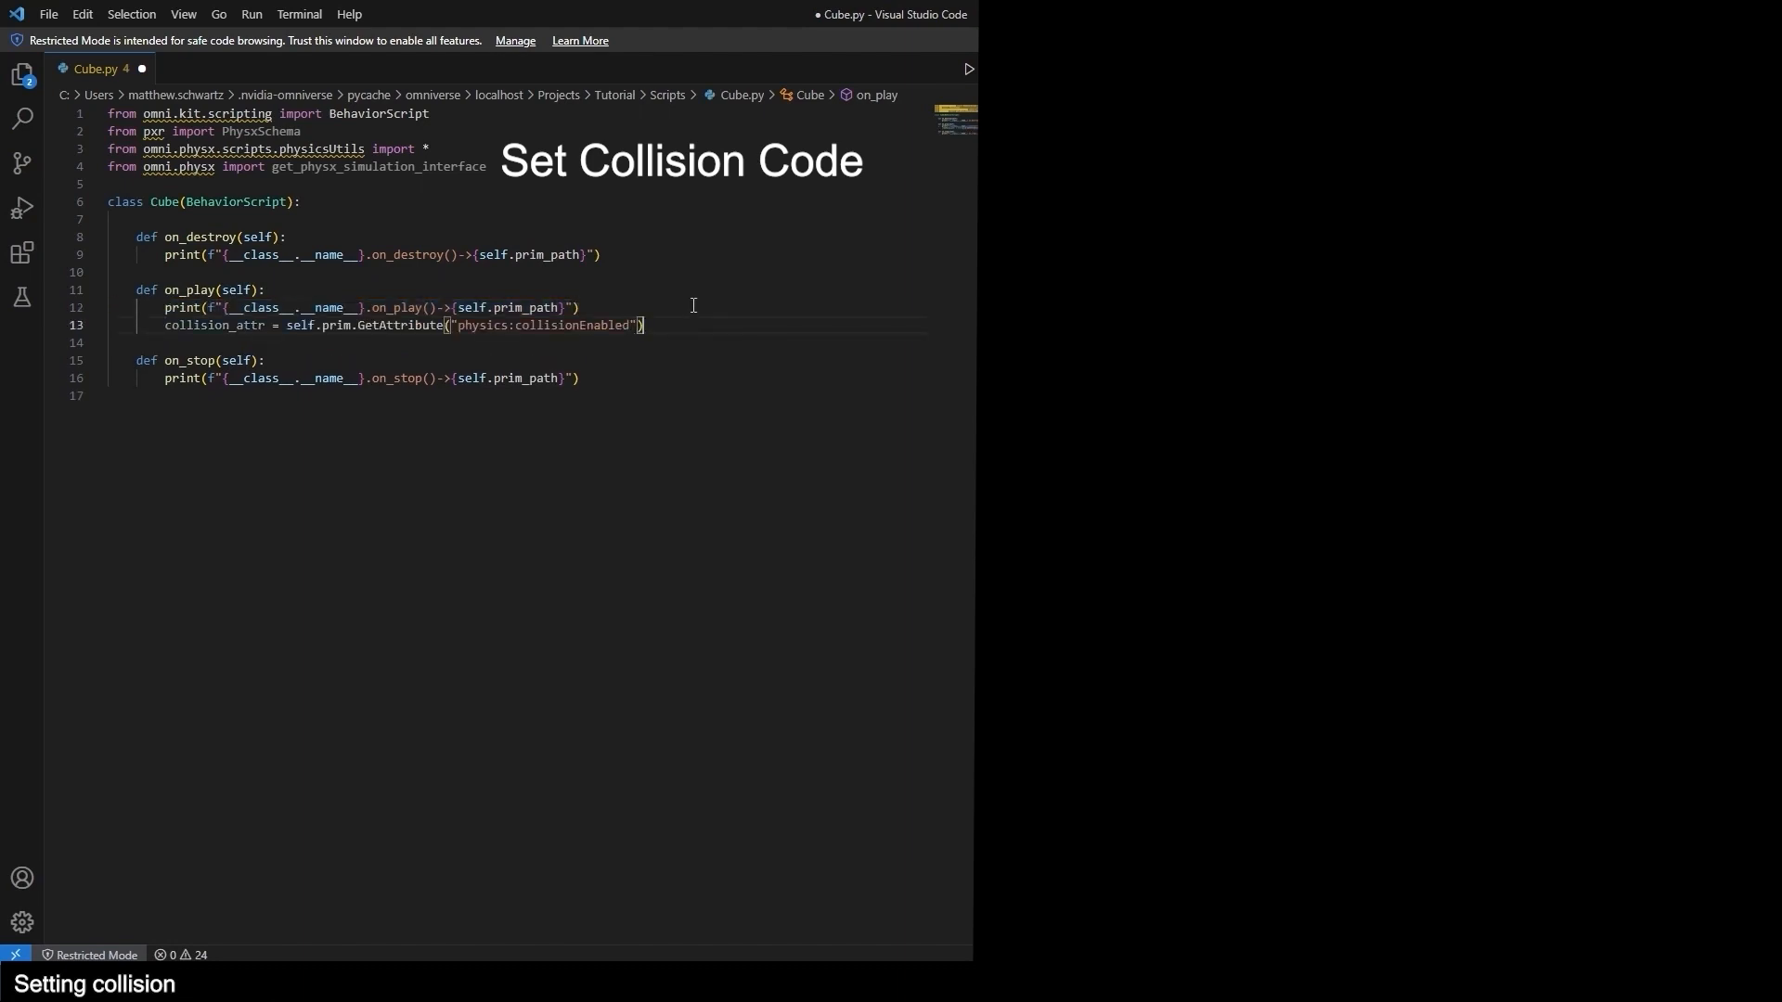
{"action": "type", "text": ")"}
{"action": "key", "text": "Return"}
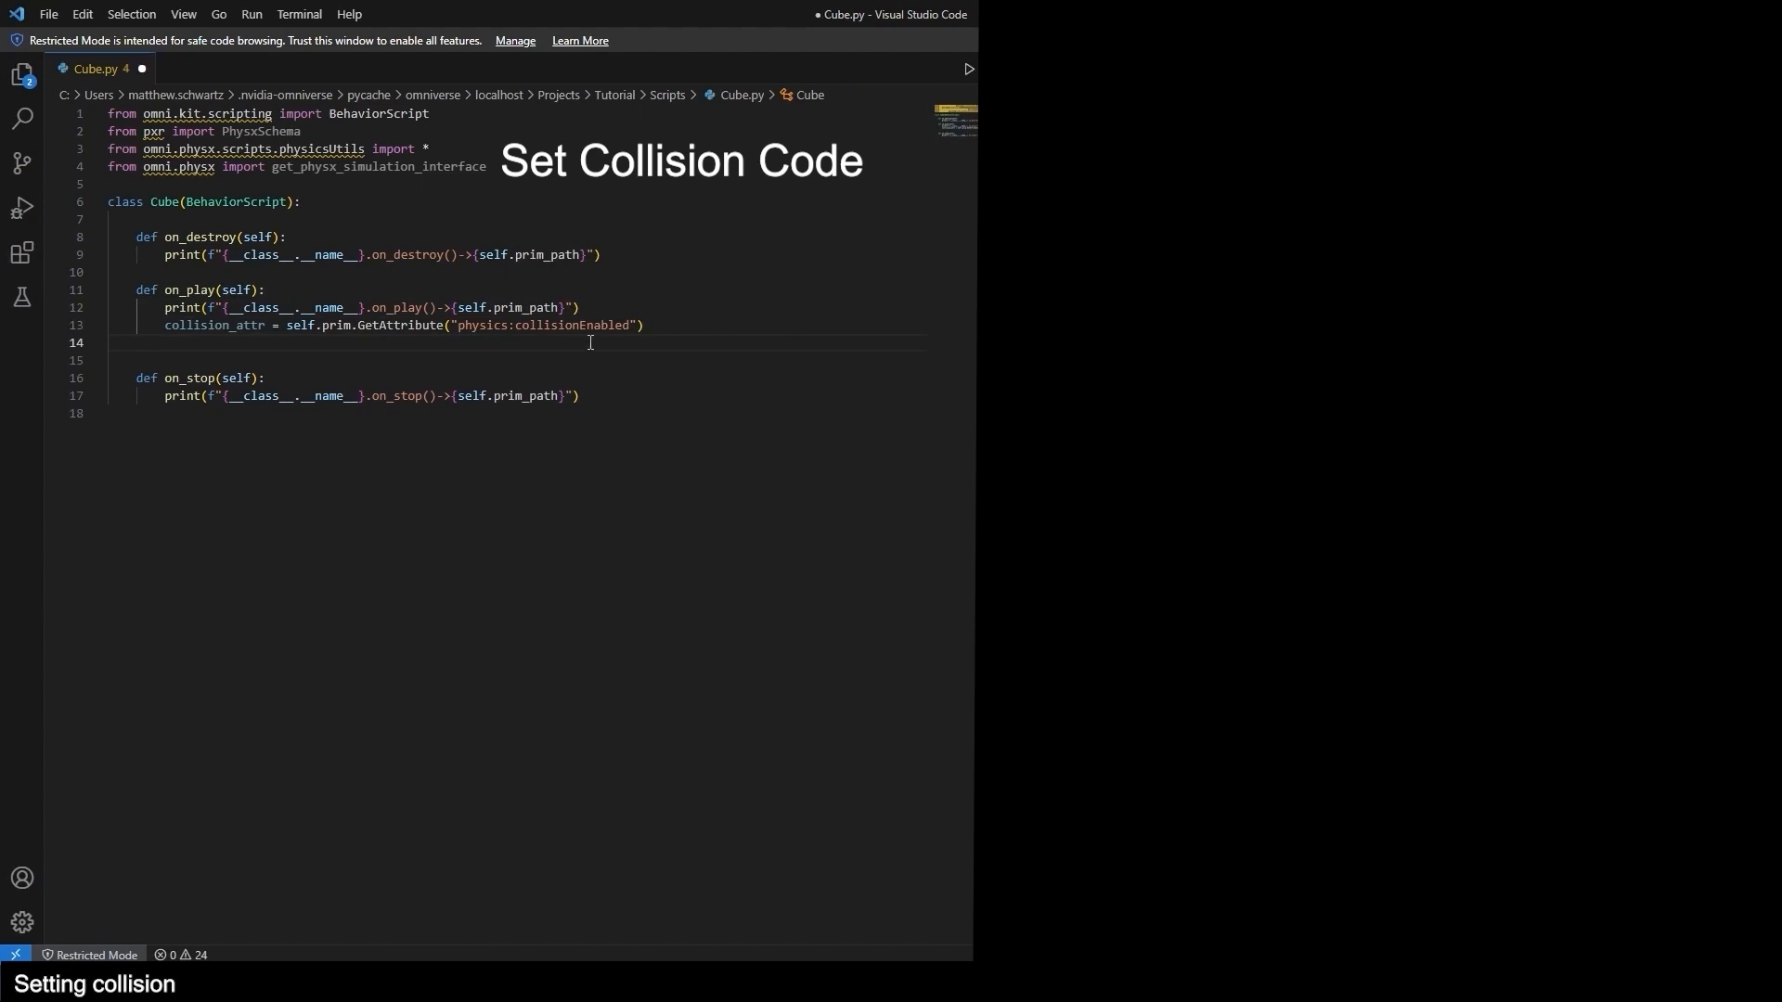
{"action": "key", "text": "Return"}
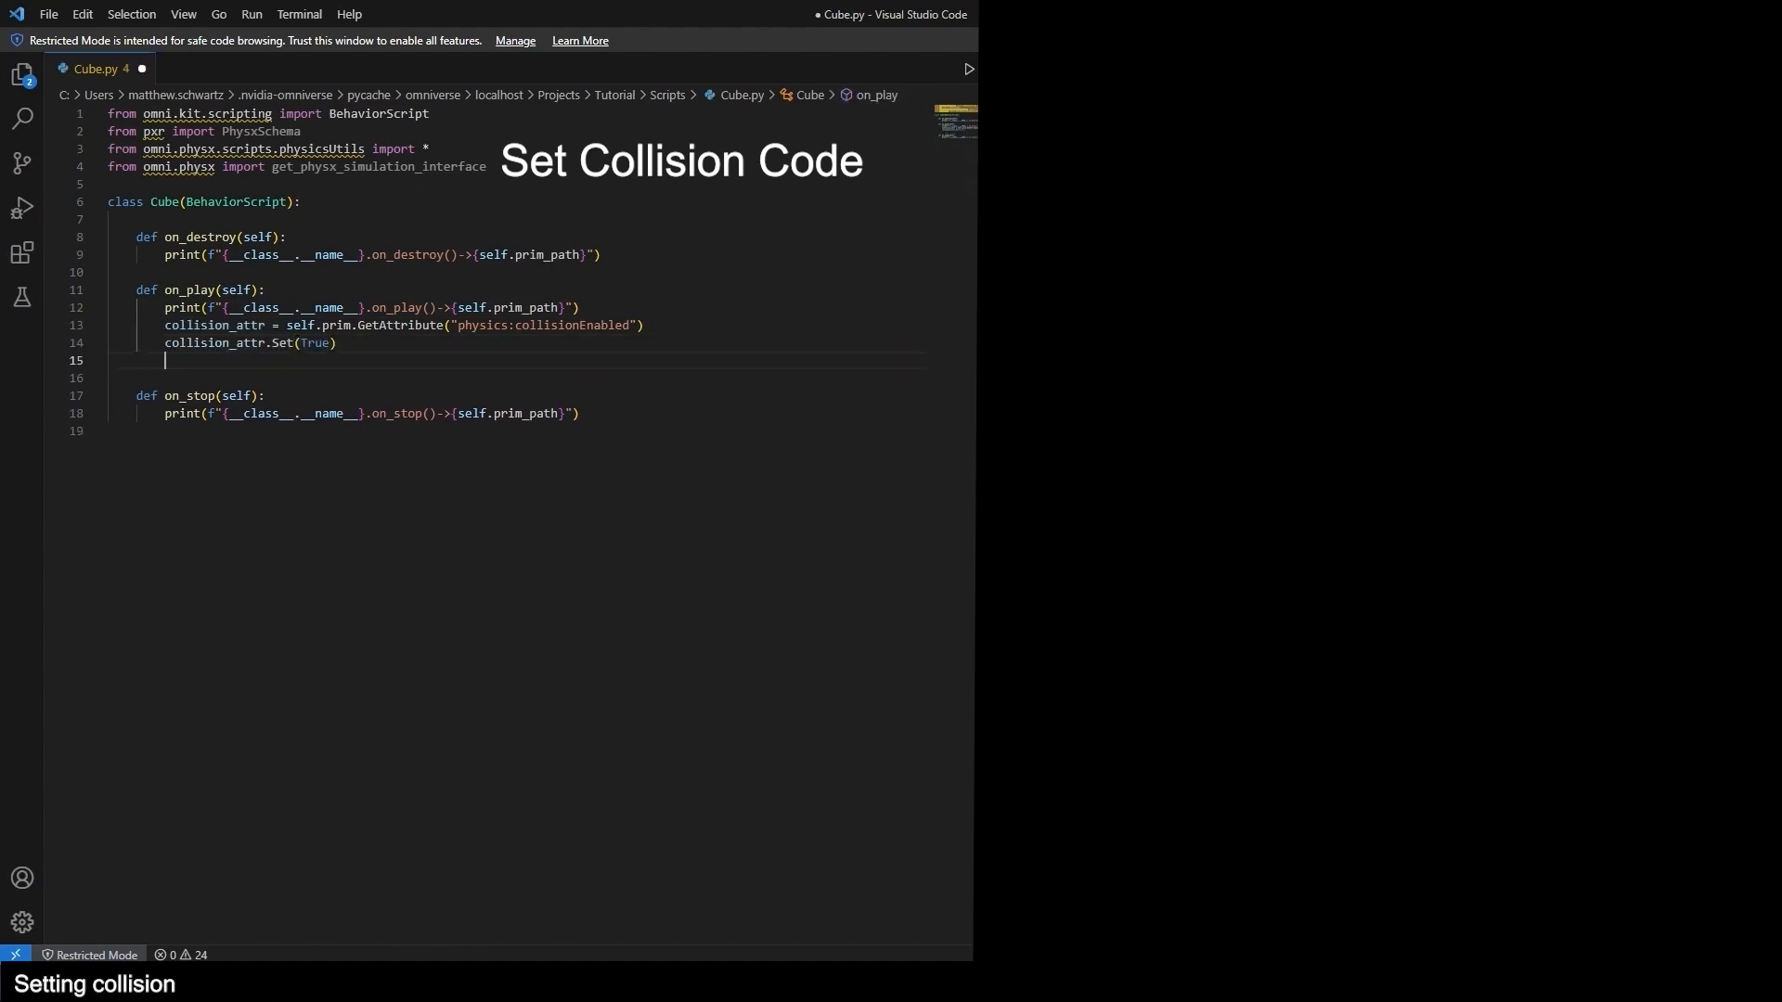
In on_play, set self.contact_thresh to 1 and assign self._contact_report_sub from get_physx_simulation_interface().subscribe_contact_report_events(self._on_contact_report_event).
{"action": "key", "text": "Return"}
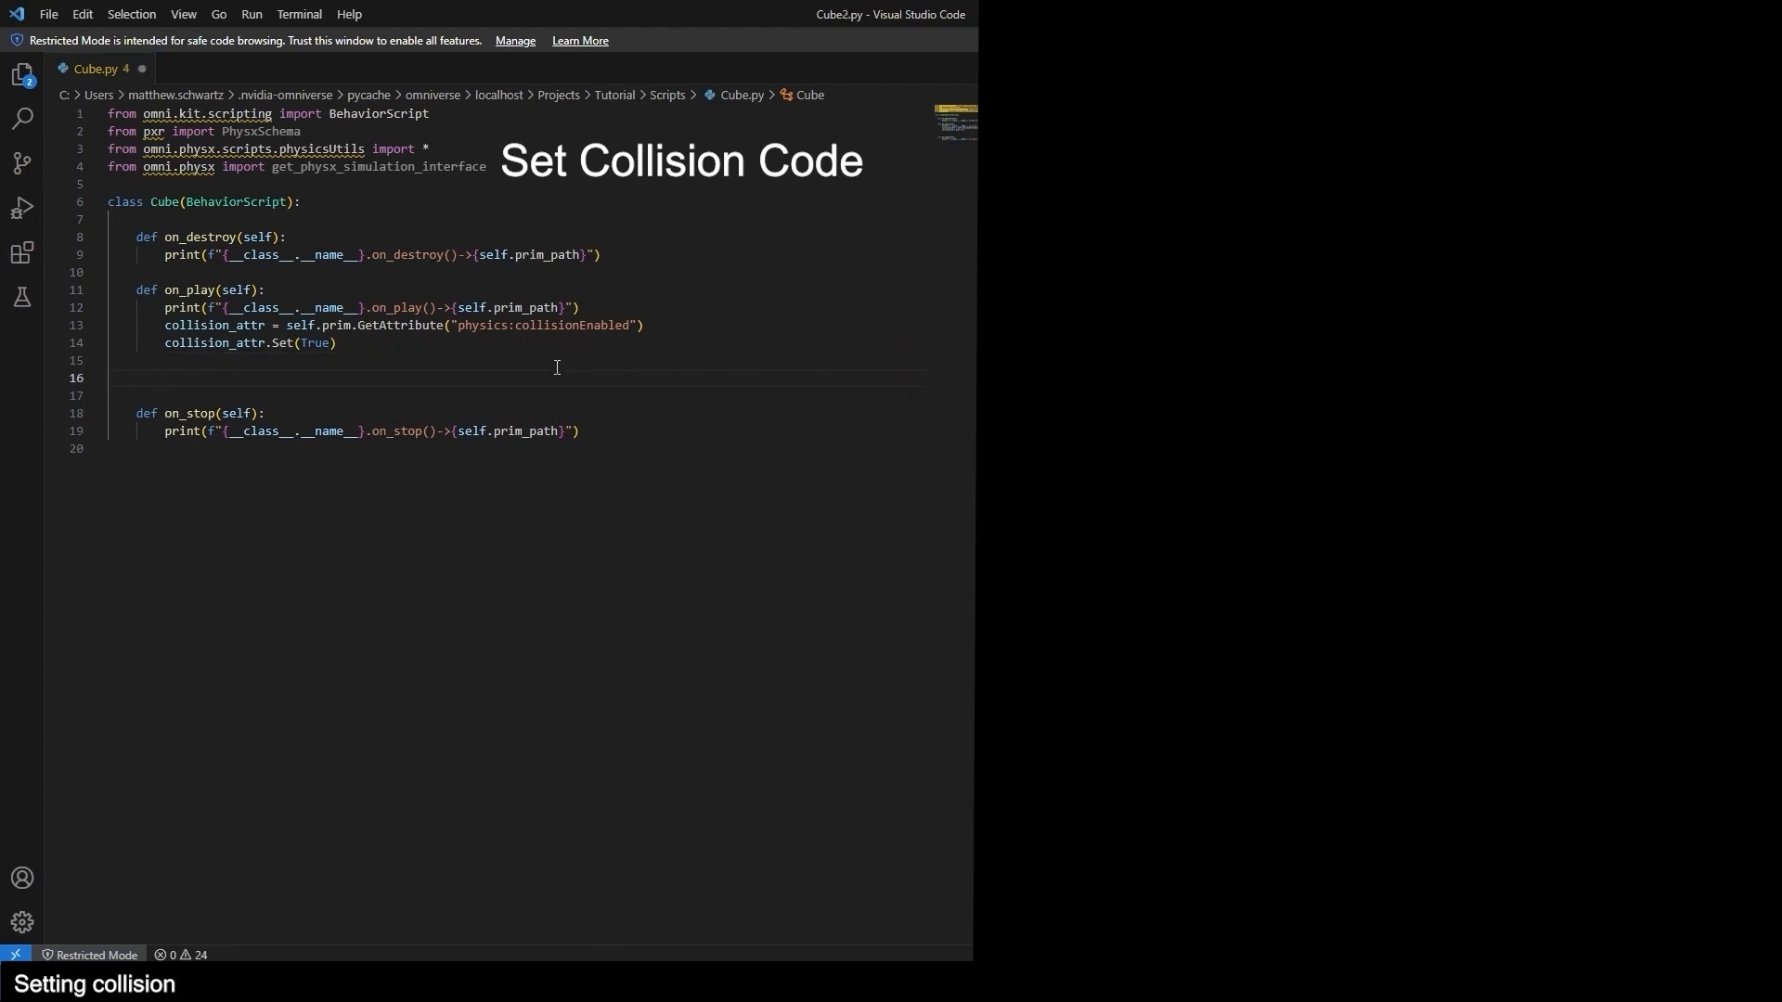
{"action": "type", "text": "self.contact_thresh = 1"}
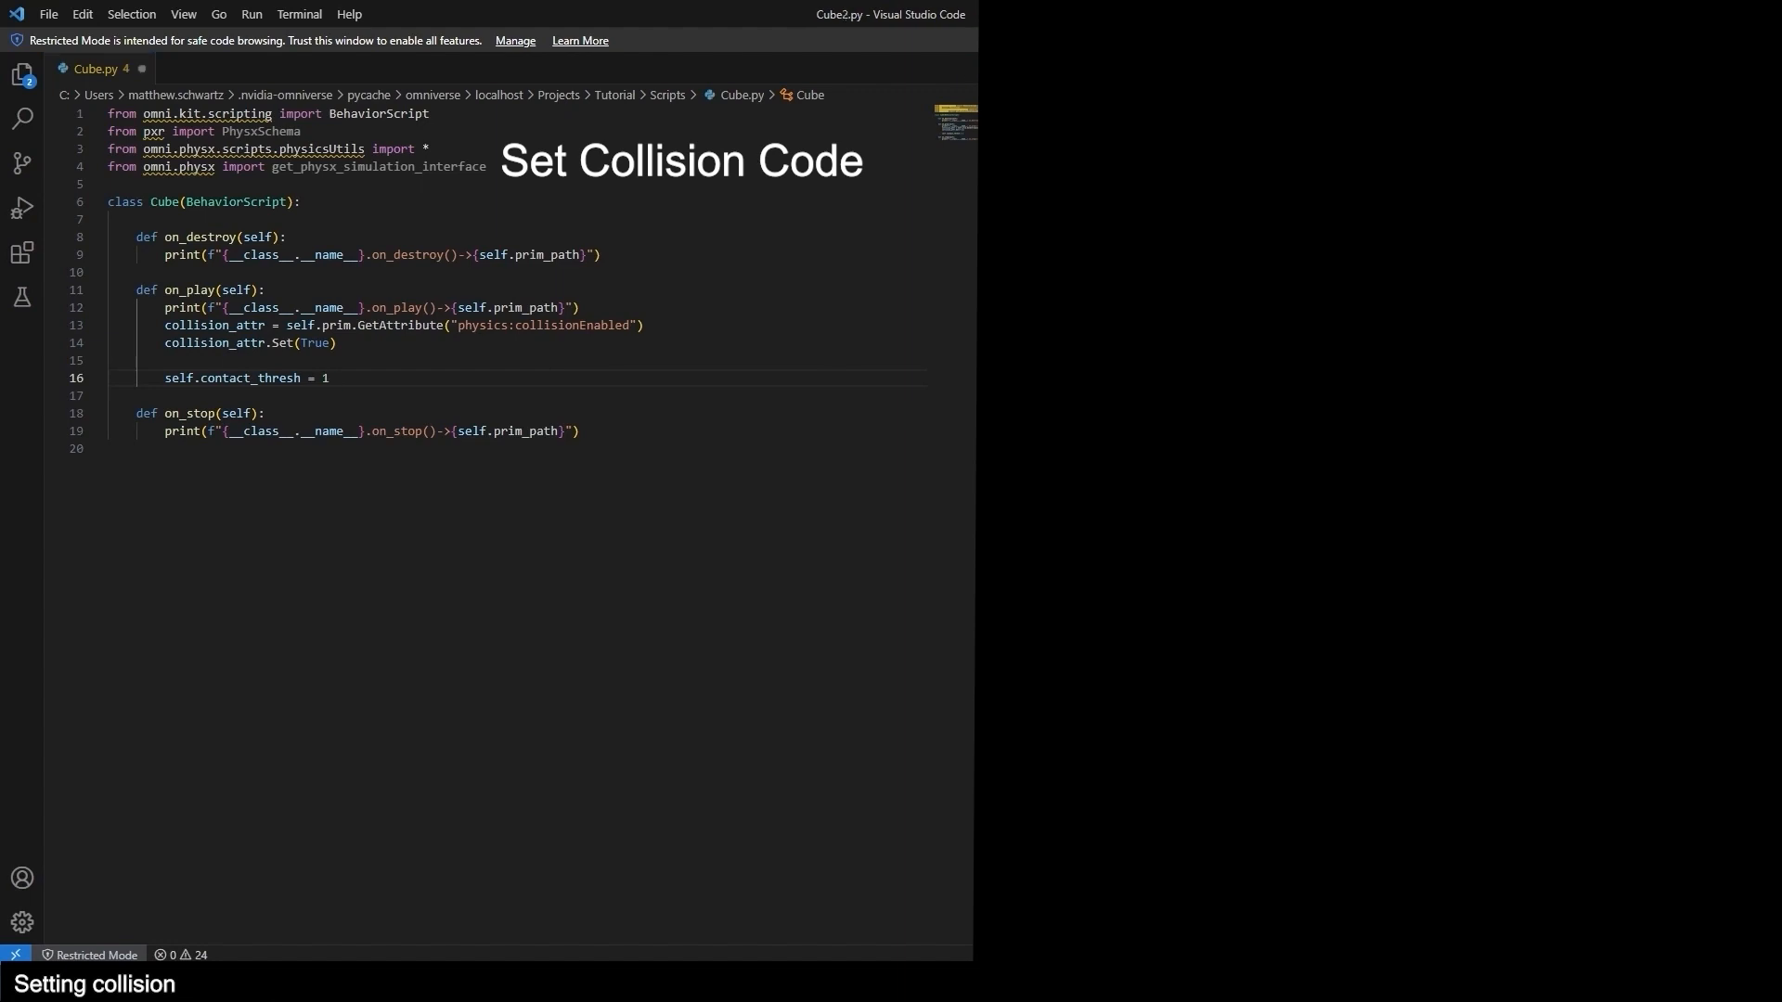
{"action": "left_click", "coordinate": [357, 358]}
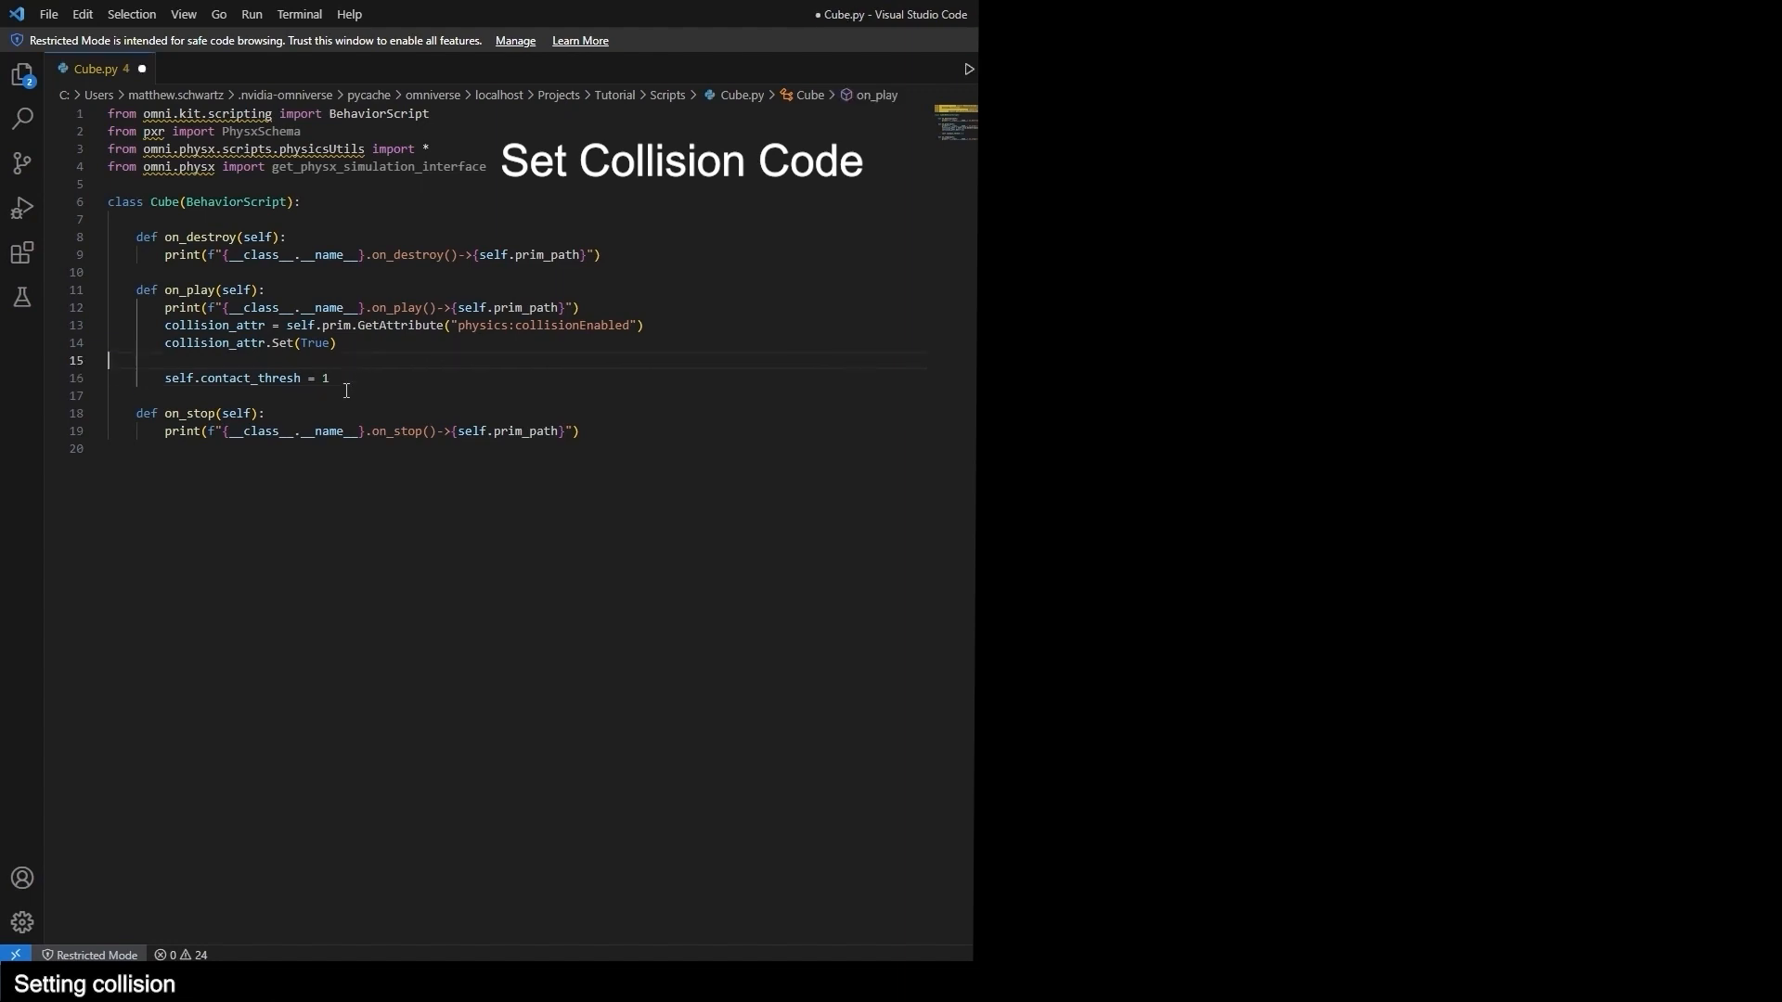
{"action": "key", "text": "ctrl+v"}
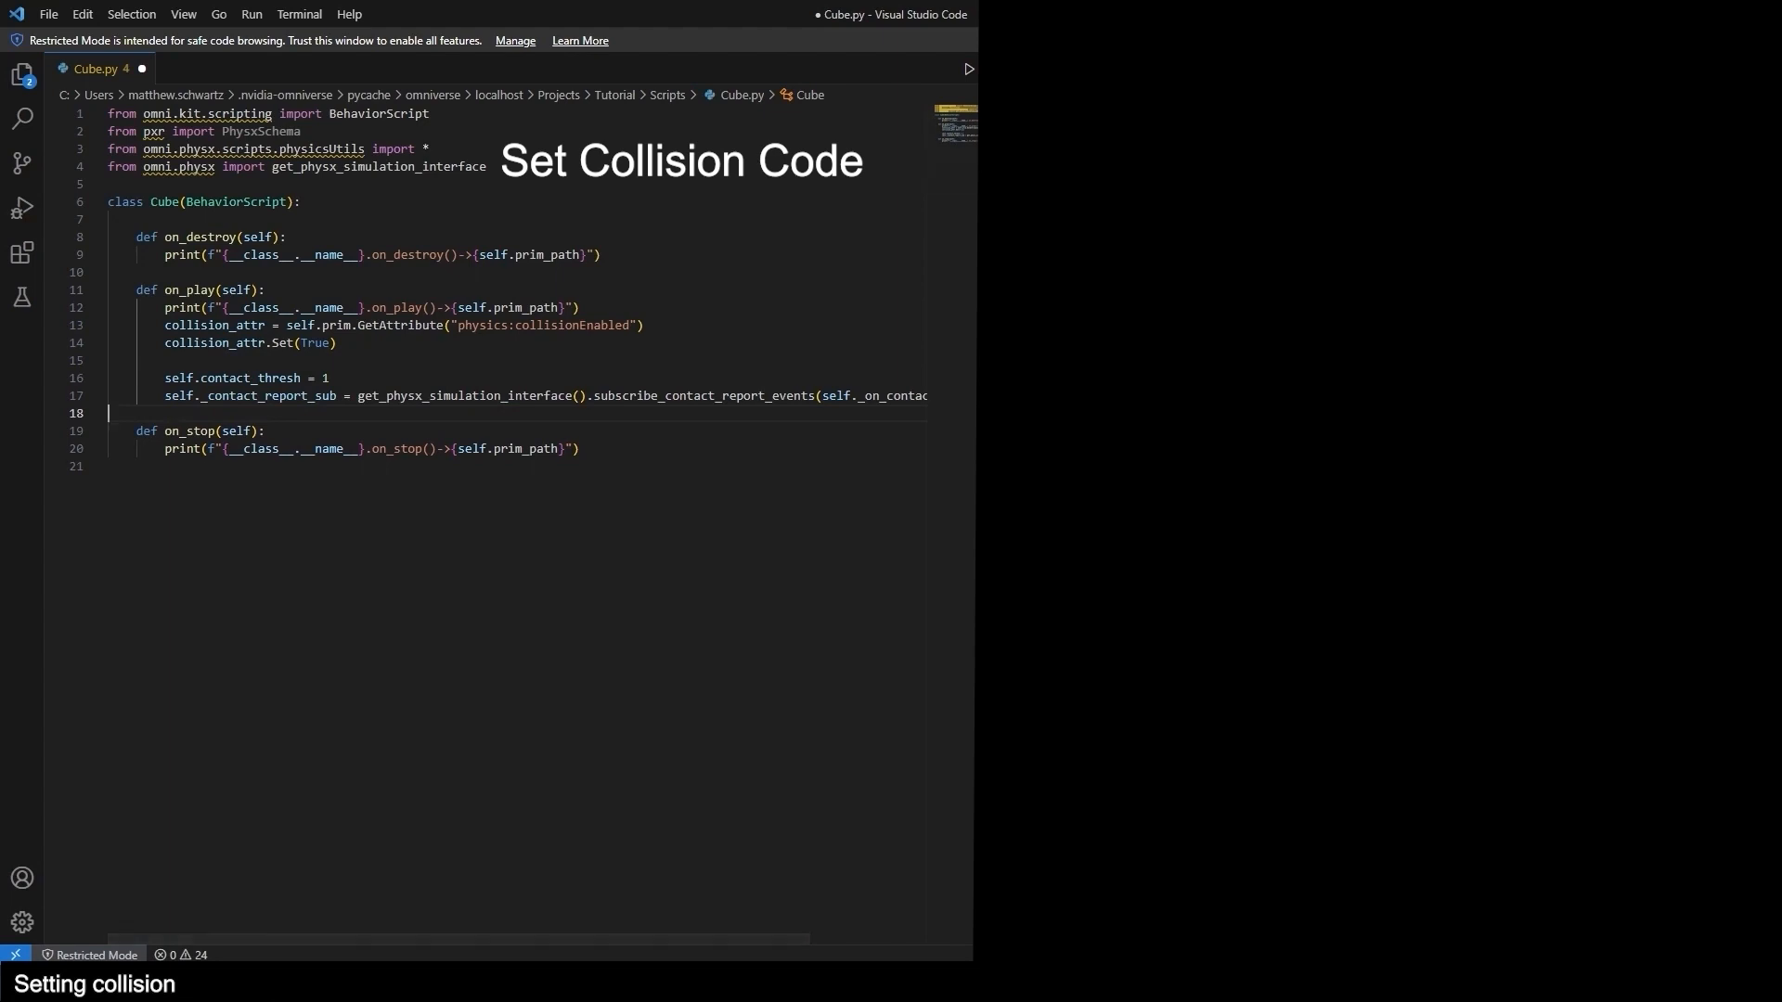
{"action": "left_click", "coordinate": [1151, 432]}
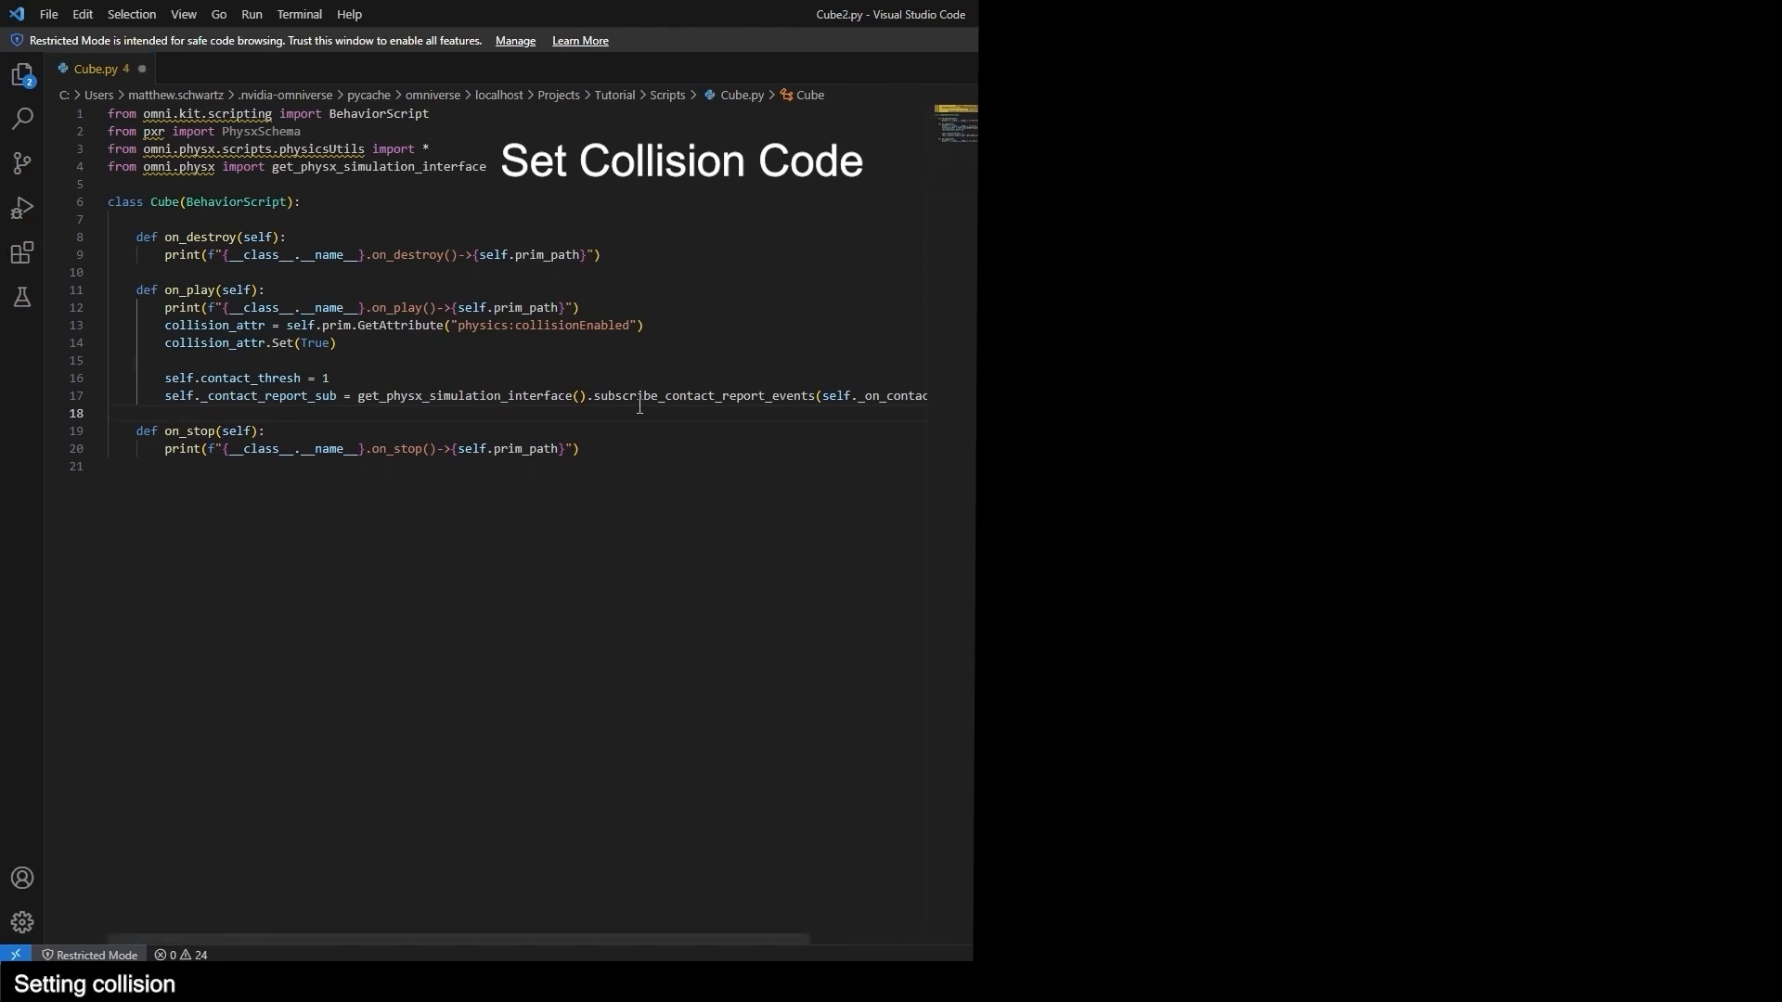
{"action": "left_click_drag", "start_coordinate": [359, 396], "coordinate": [571, 396]}
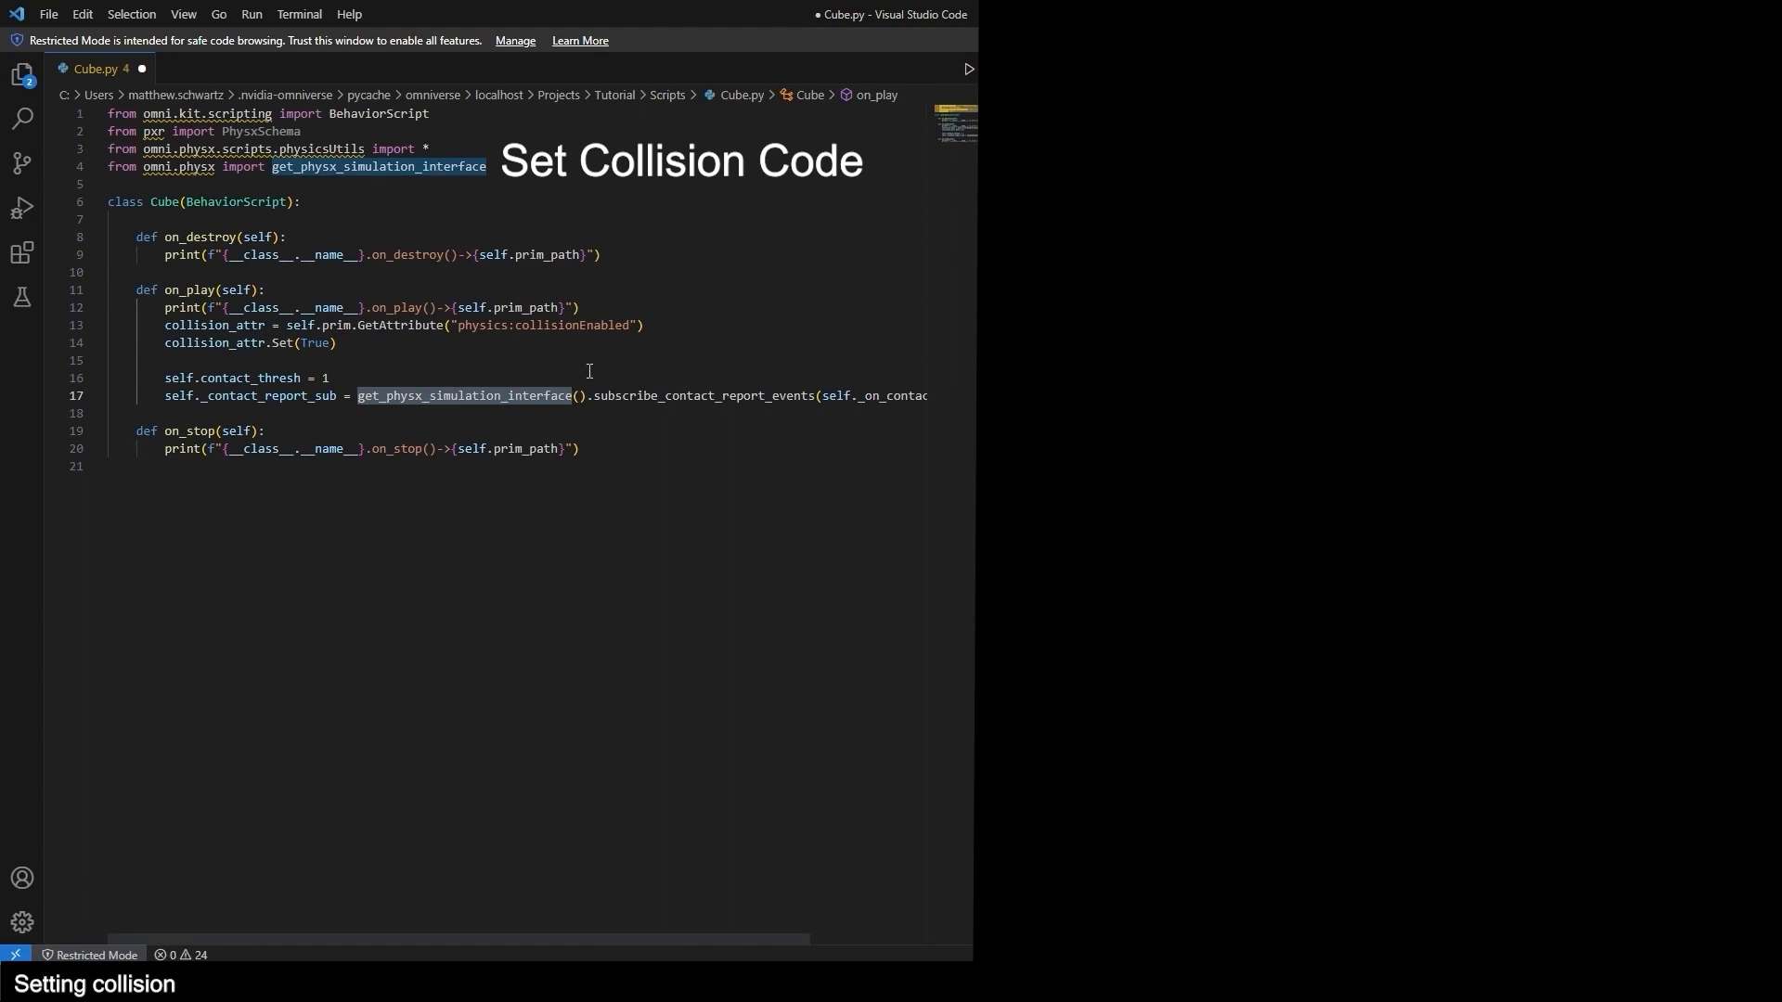
{"action": "left_click_drag", "start_coordinate": [591, 392], "coordinate": [771, 398]}
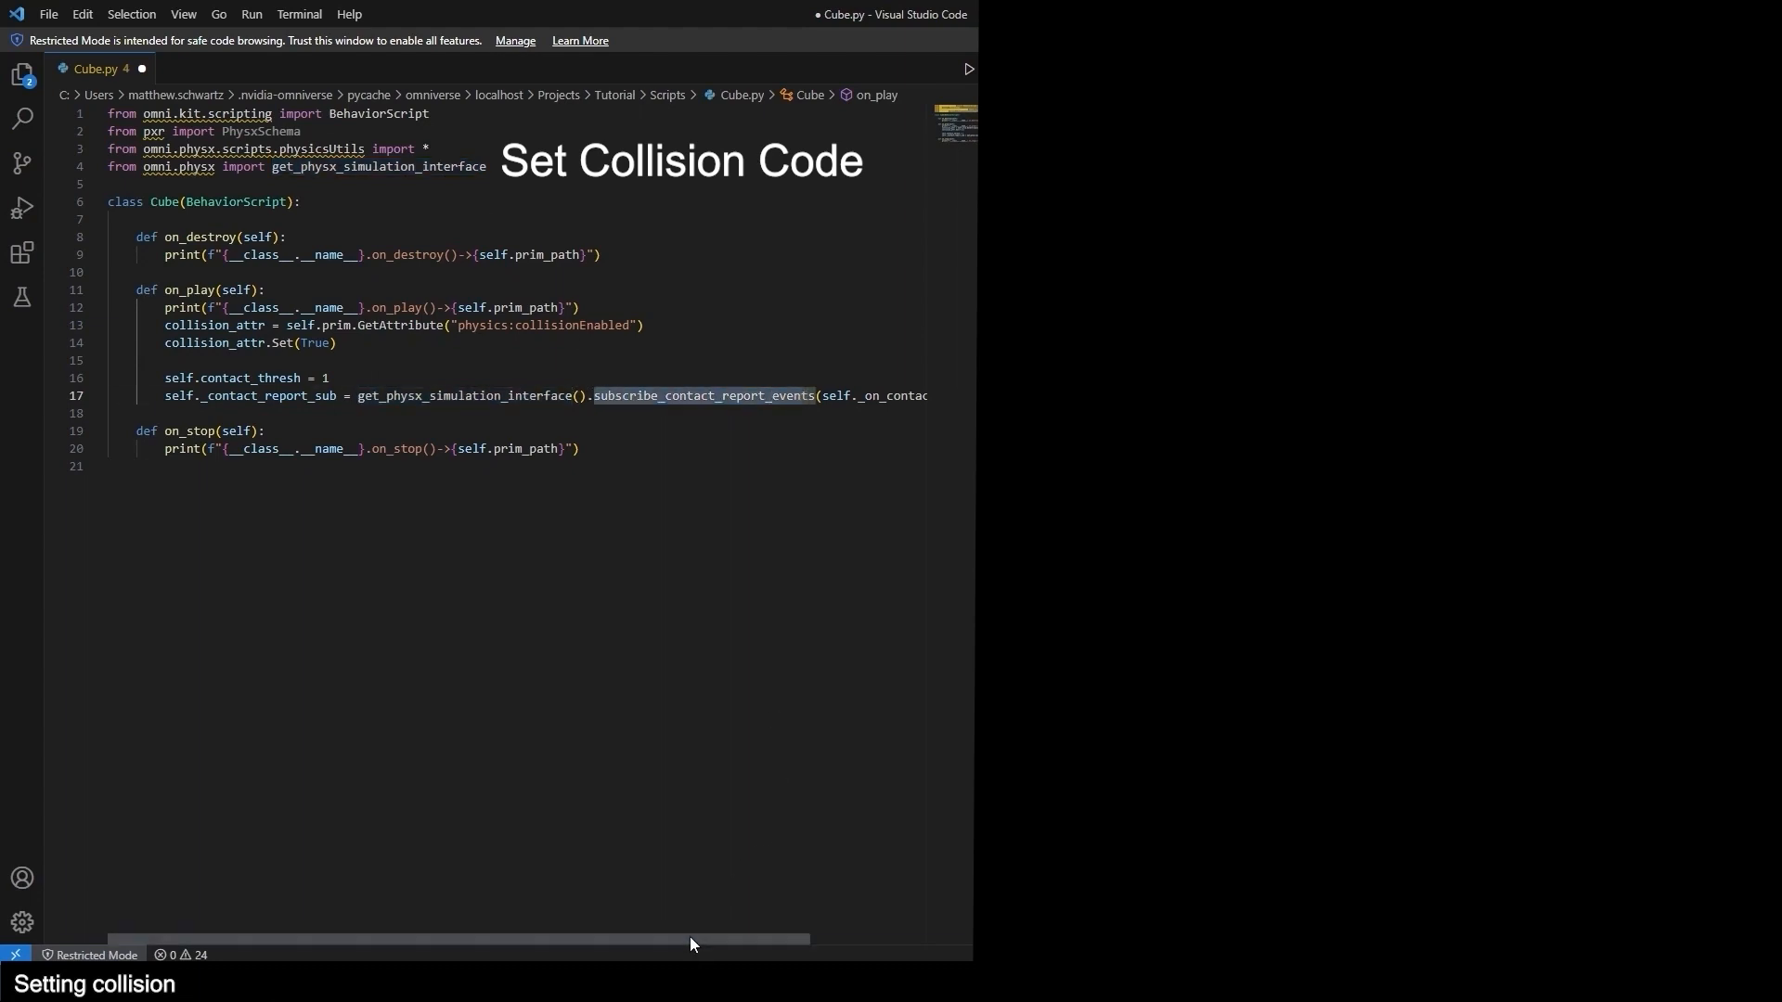
{"action": "left_click_drag", "start_coordinate": [690, 940], "coordinate": [806, 941]}
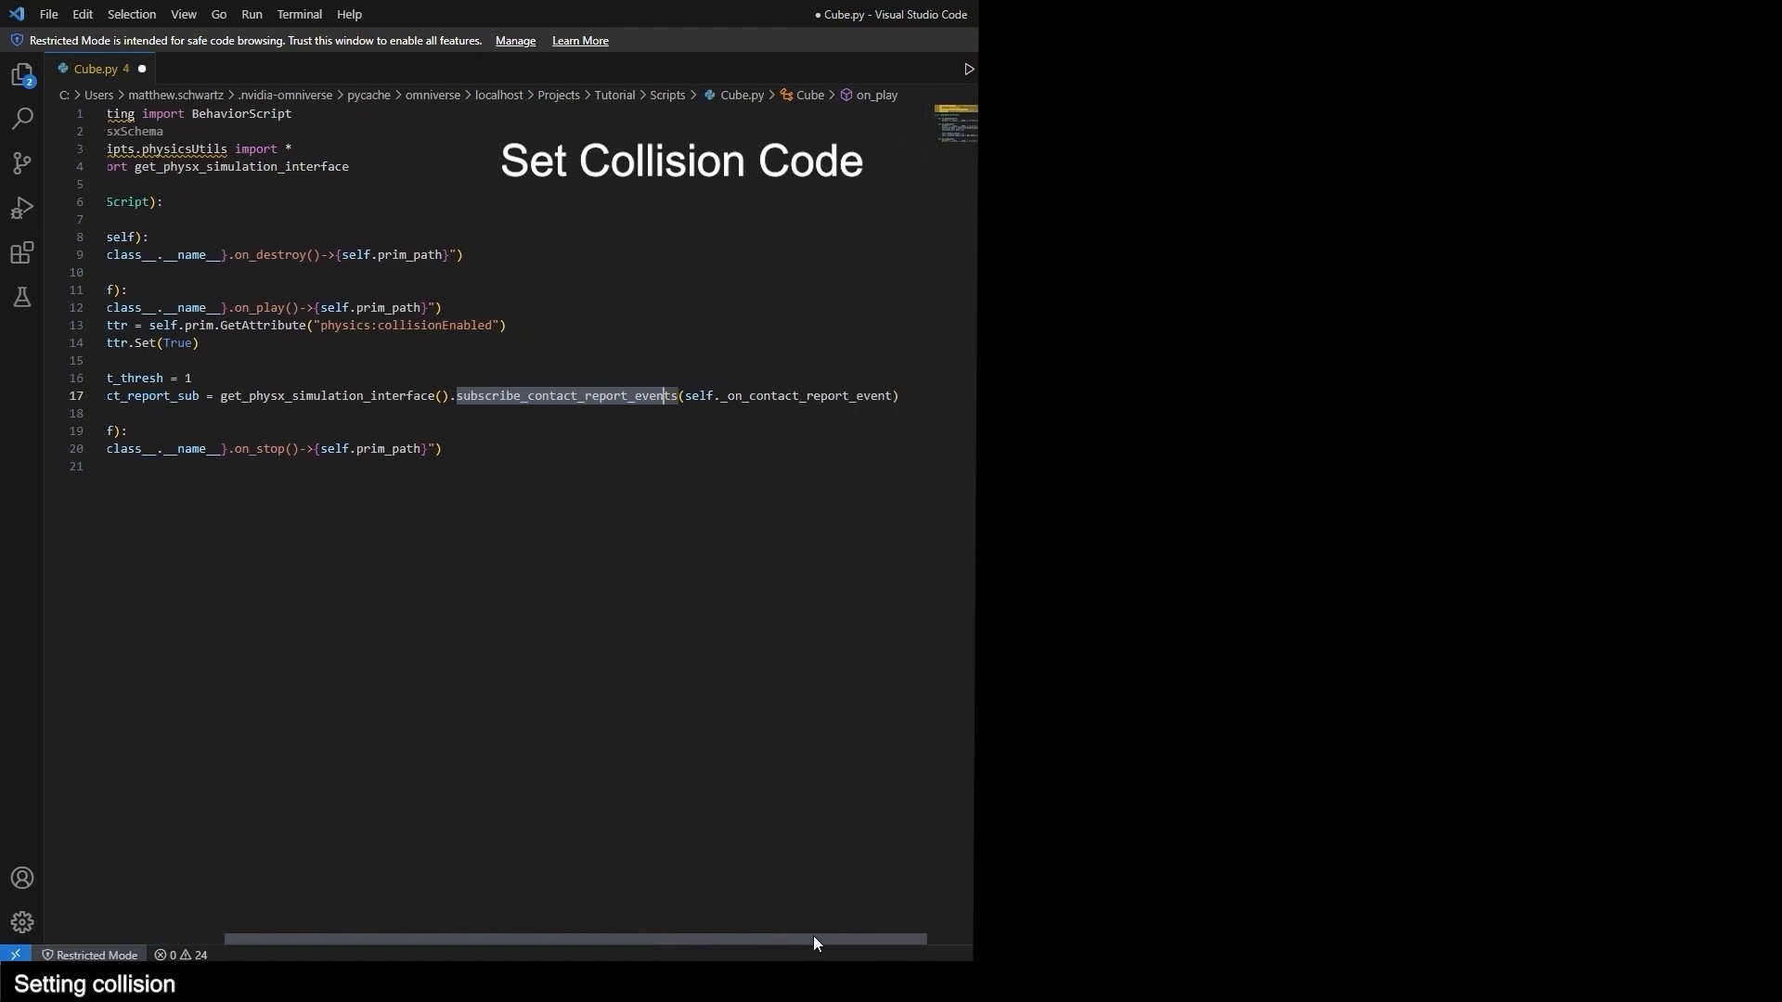
{"action": "double_click", "coordinate": [783, 399]}
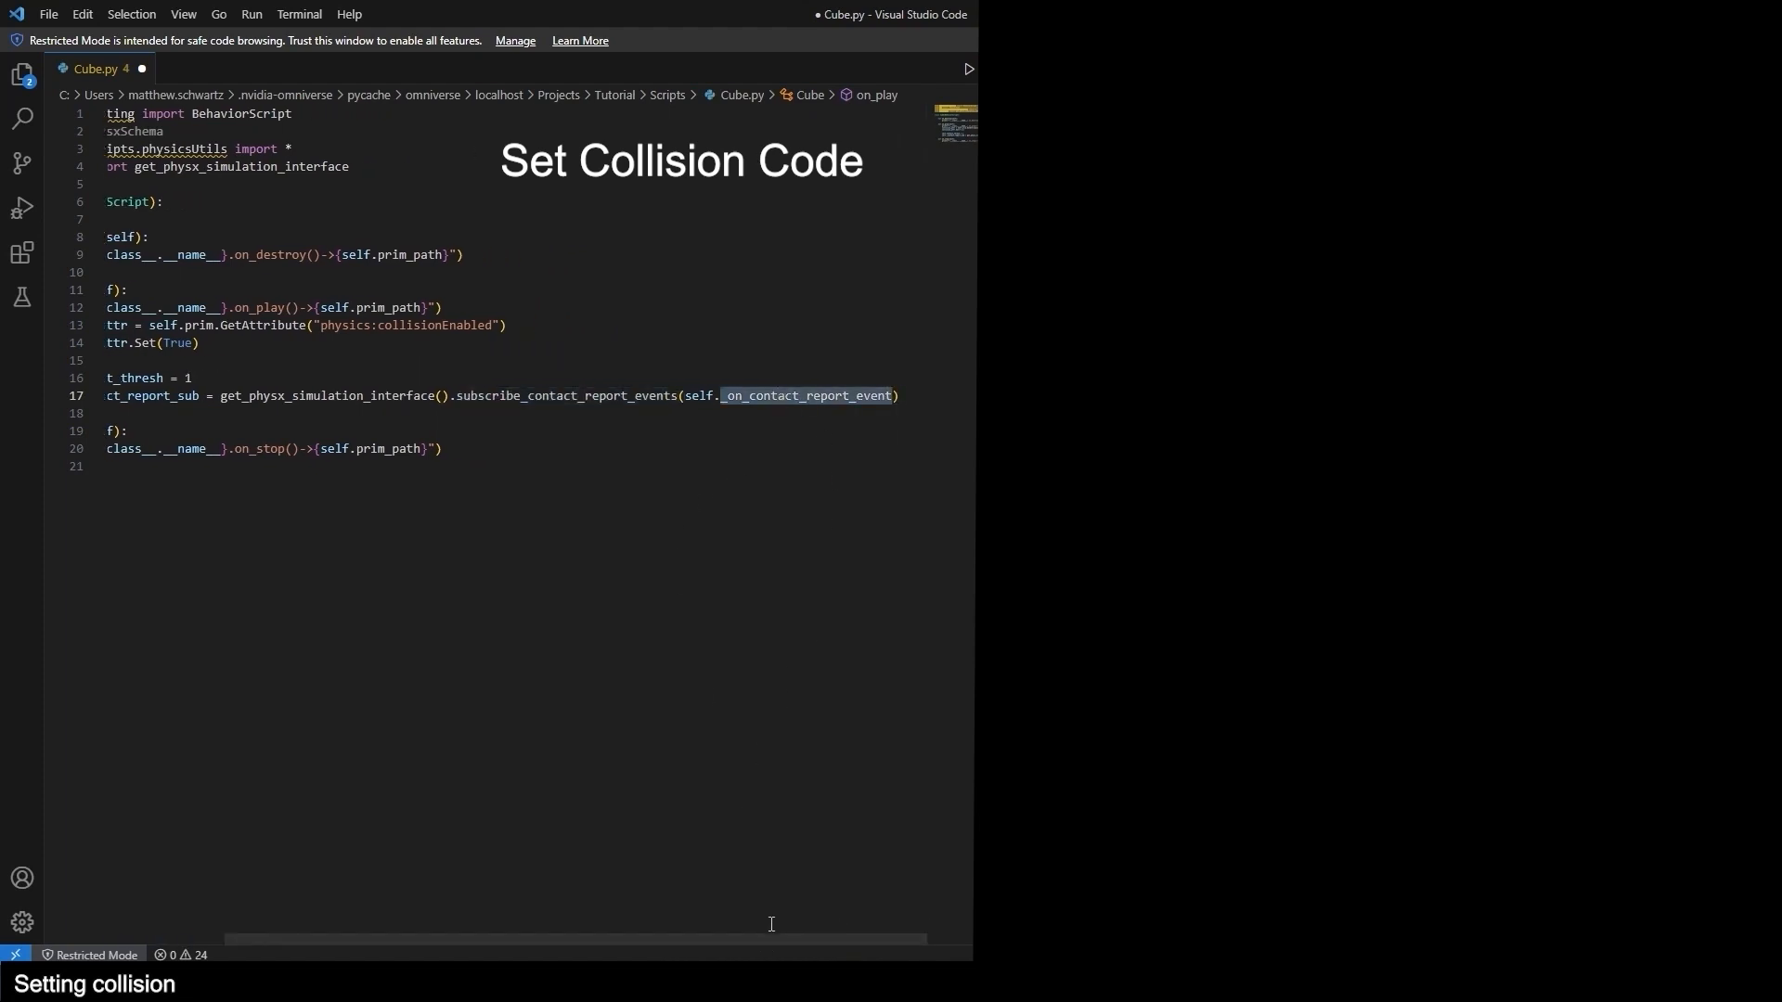
{"action": "left_click_drag", "start_coordinate": [774, 935], "coordinate": [549, 909]}
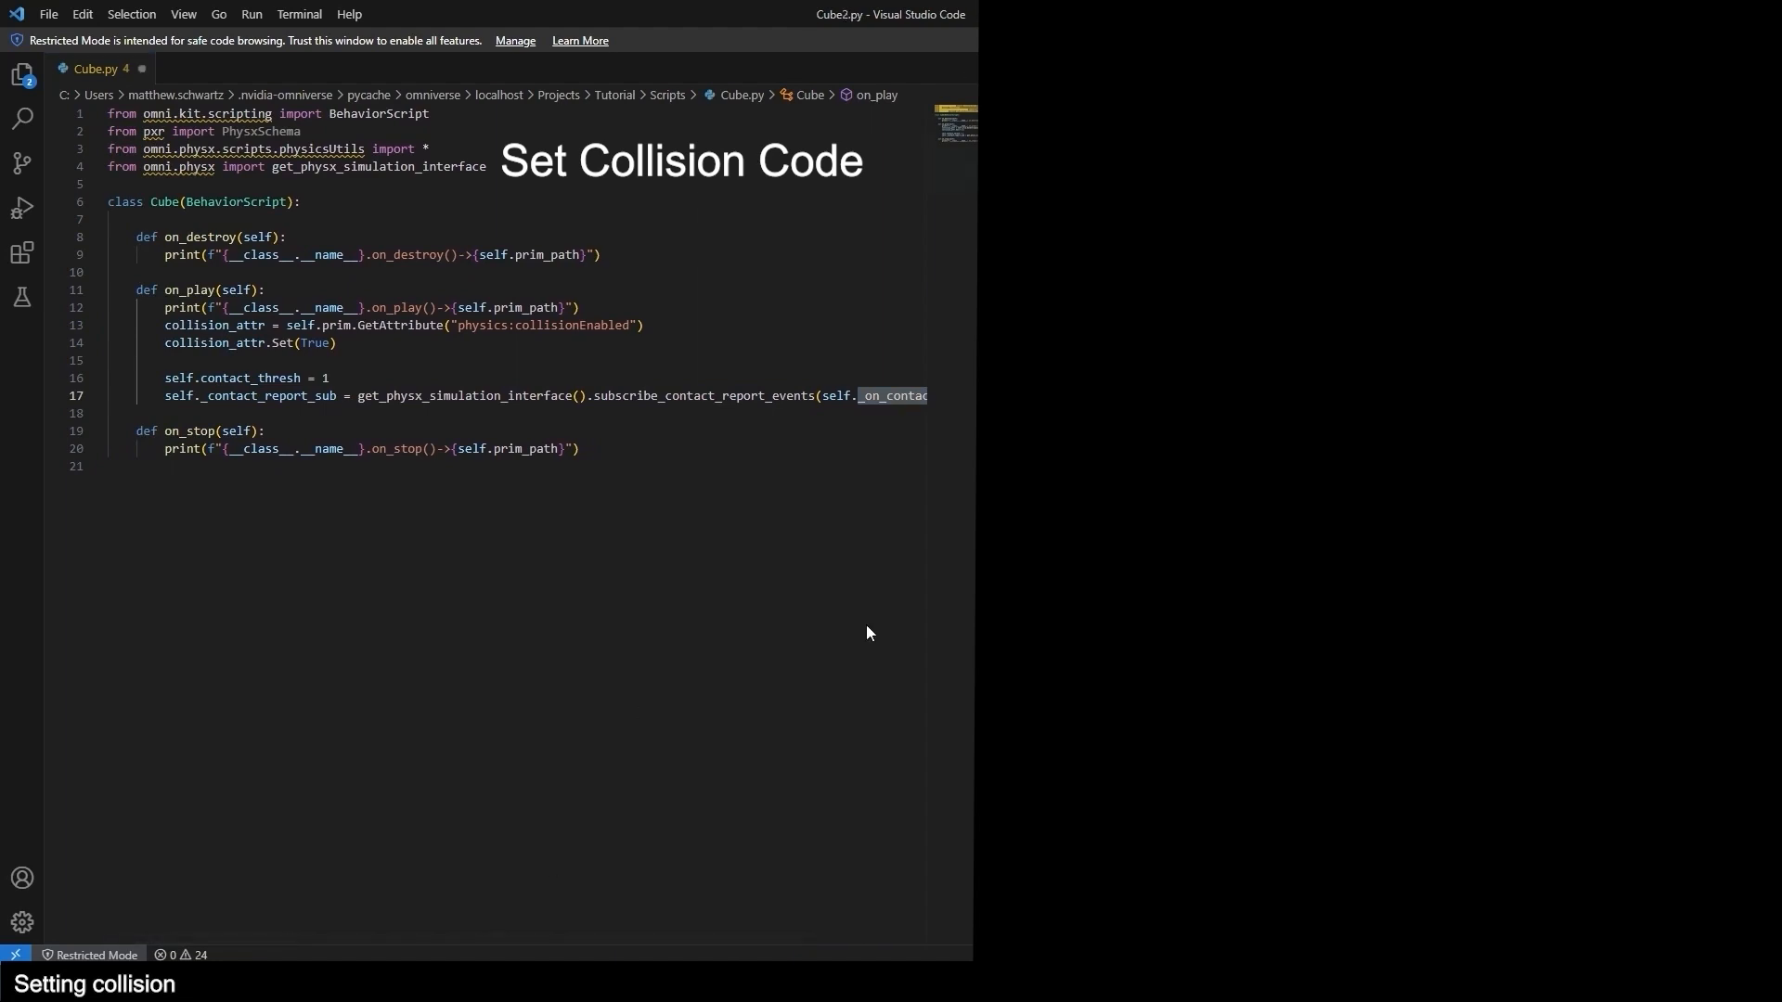
Define _on_contact_report_event(self, contact_headers, contact_data) between on_play and on_stop, with pass as its body.
{"action": "left_click", "coordinate": [278, 413]}
{"action": "key", "text": "Return"}
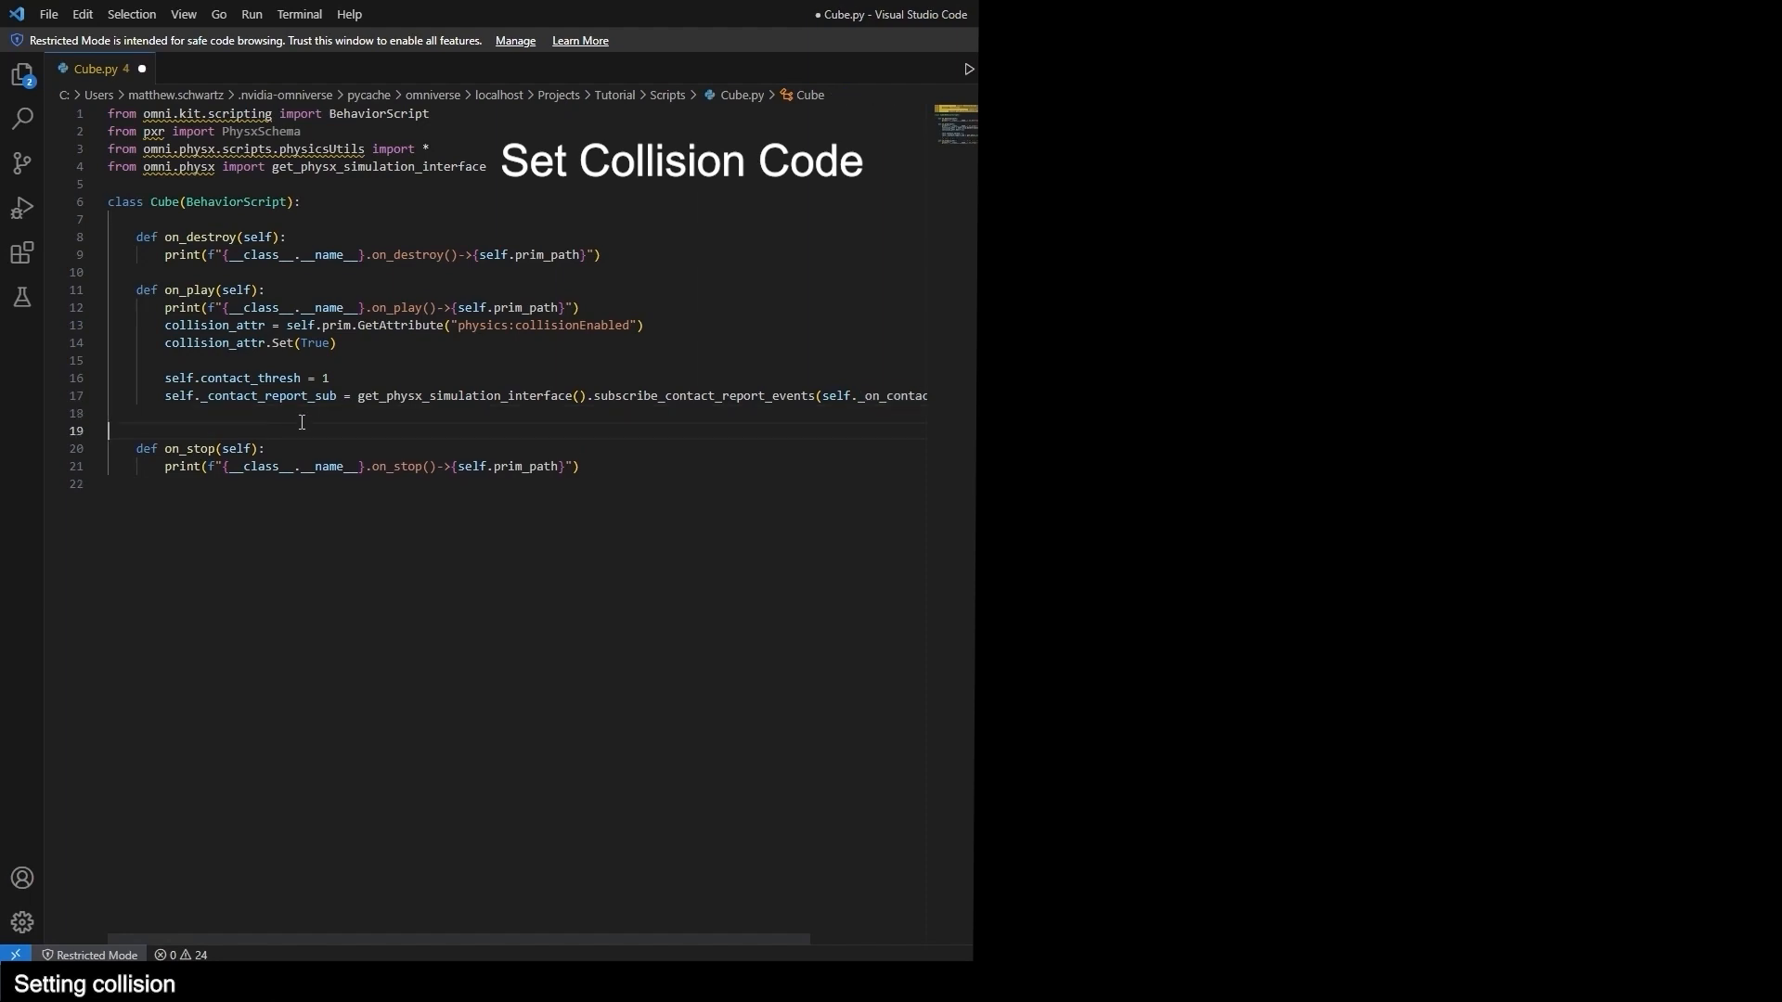
{"action": "key", "text": "Return"}
{"action": "key", "text": "Up"}
{"action": "type", "text": "def _on_contact_report_event(self, contact_headers, contact_data):"}
{"action": "key", "text": "Return"}
{"action": "type", "text": "pass"}
In on_play, apply PhysxSchema.PhysxContactReportAPI to self.prim as contactReportAPI and set its threshold attribute to self.contact_thresh.
{"action": "left_click", "coordinate": [306, 413]}
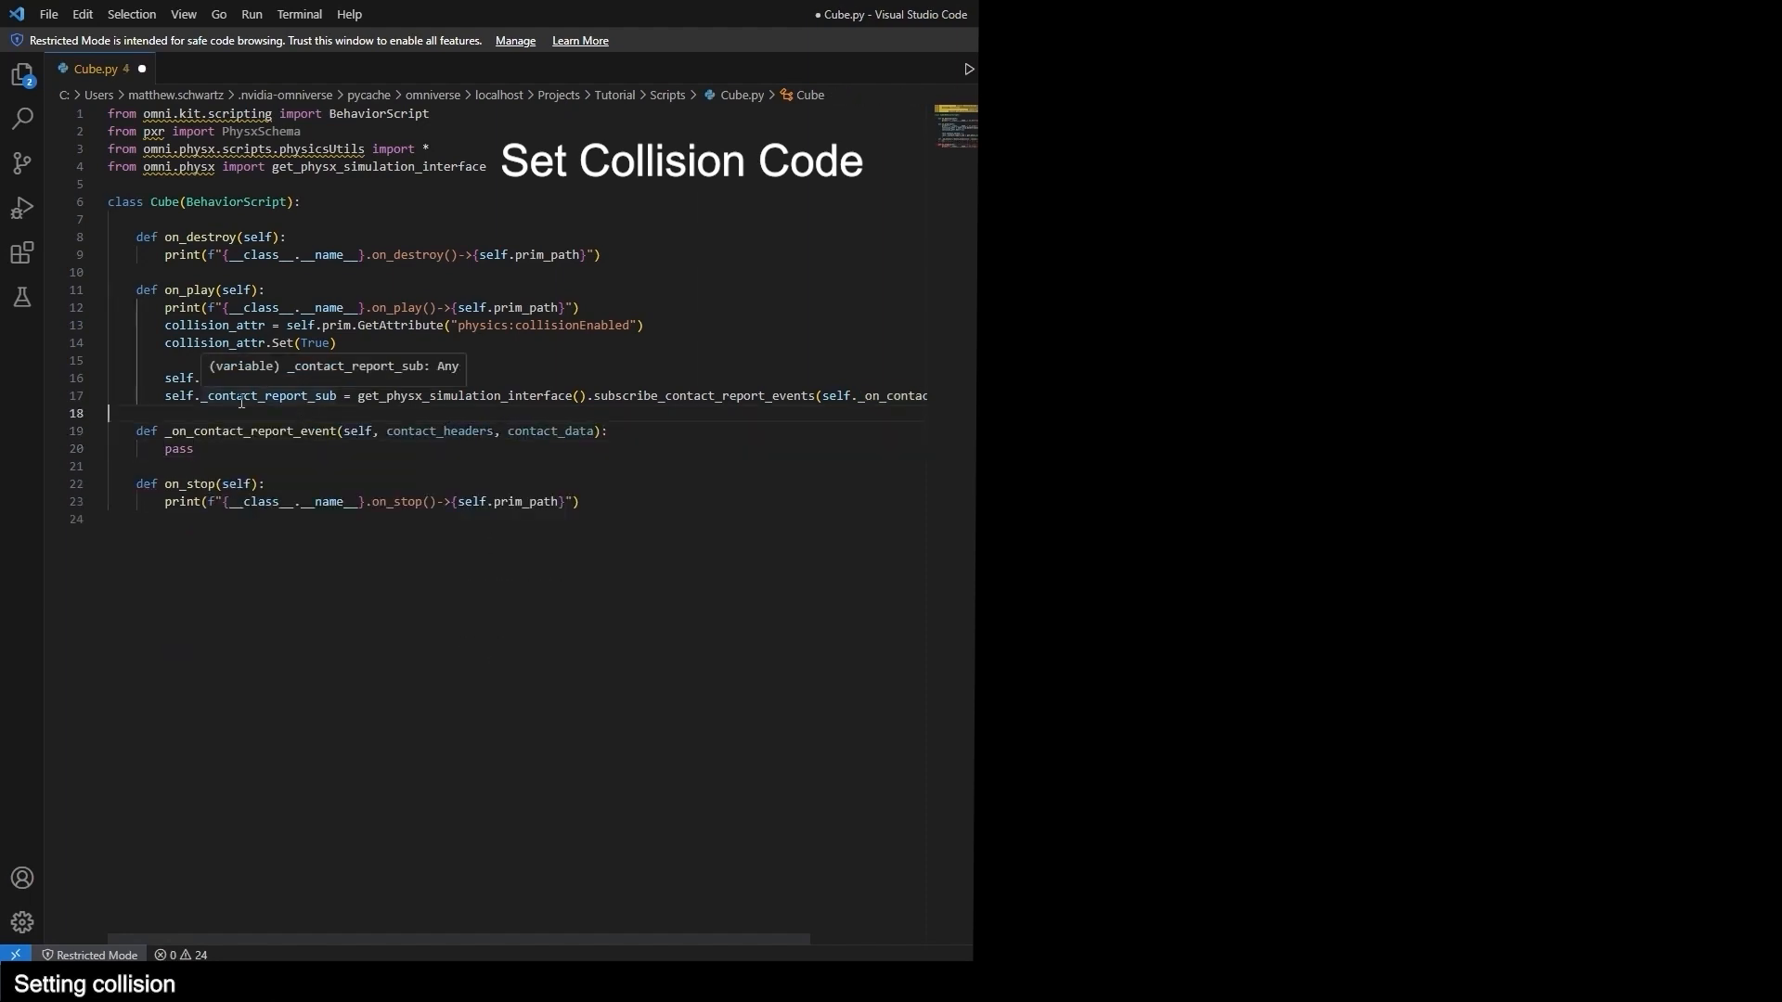
{"action": "key", "text": "Return"}
{"action": "type", "text": "contactReportAPI = PhysxSchema.PhysxContactReportAPI.Apply(self.prim)"}
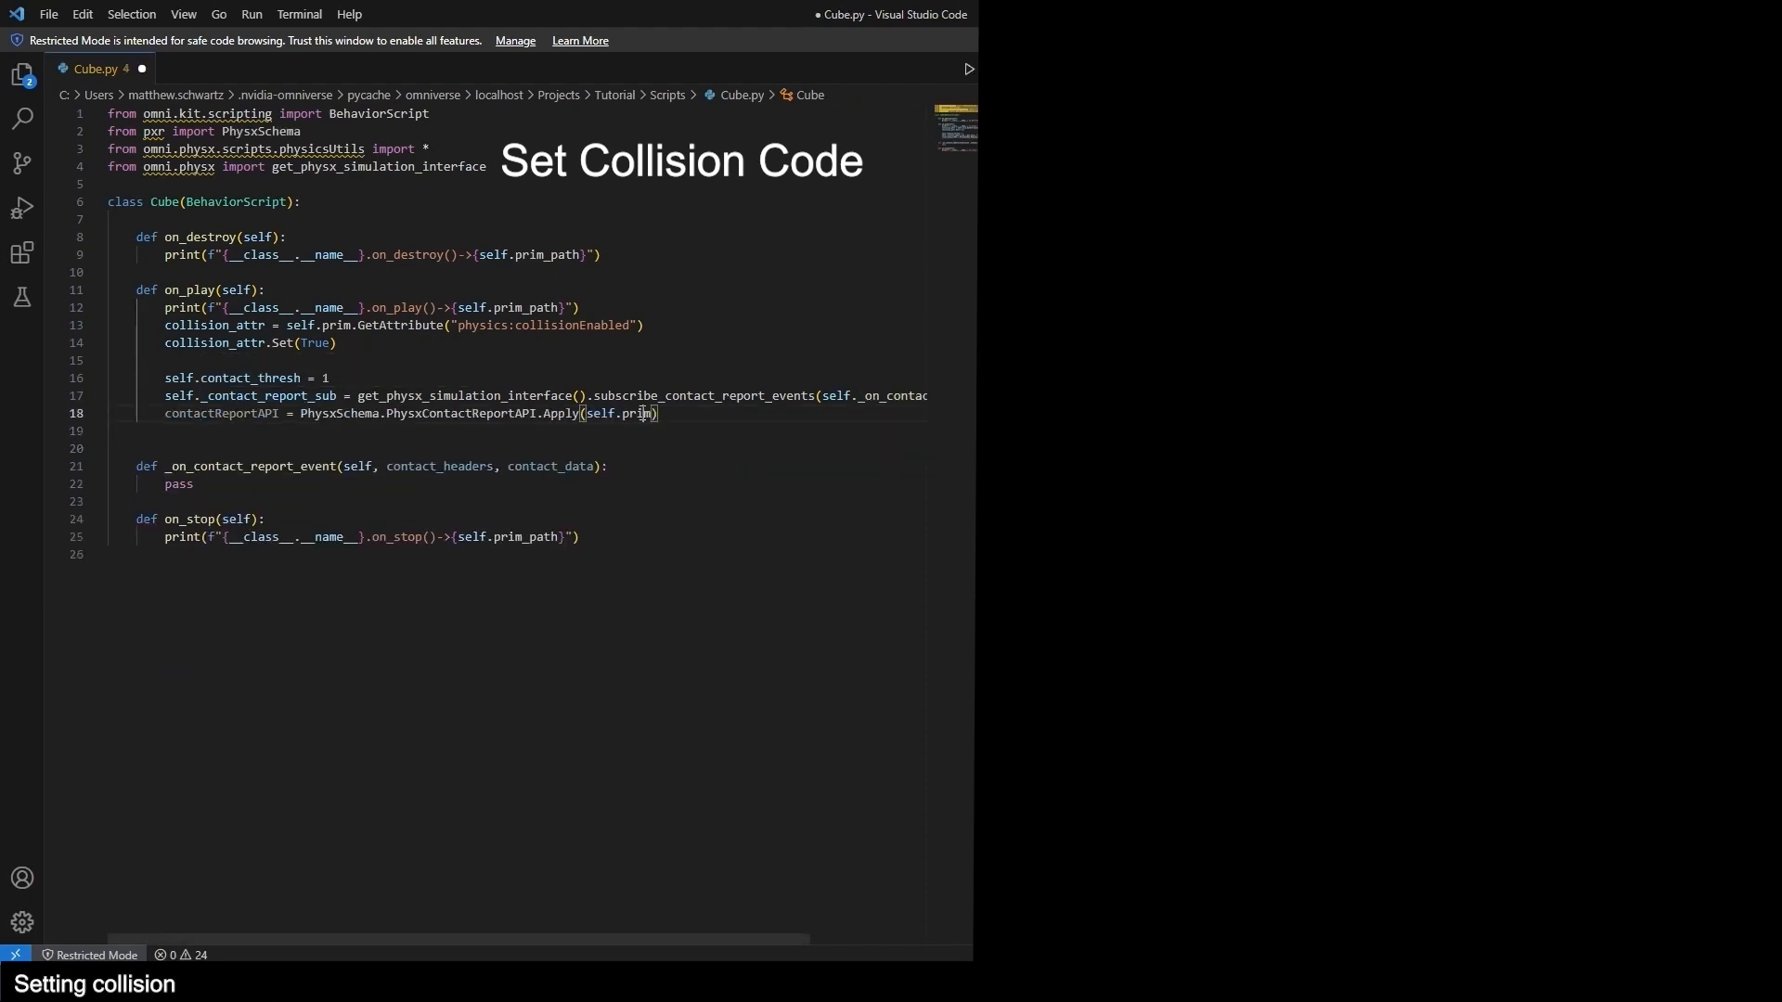
{"action": "left_click", "coordinate": [253, 203]}
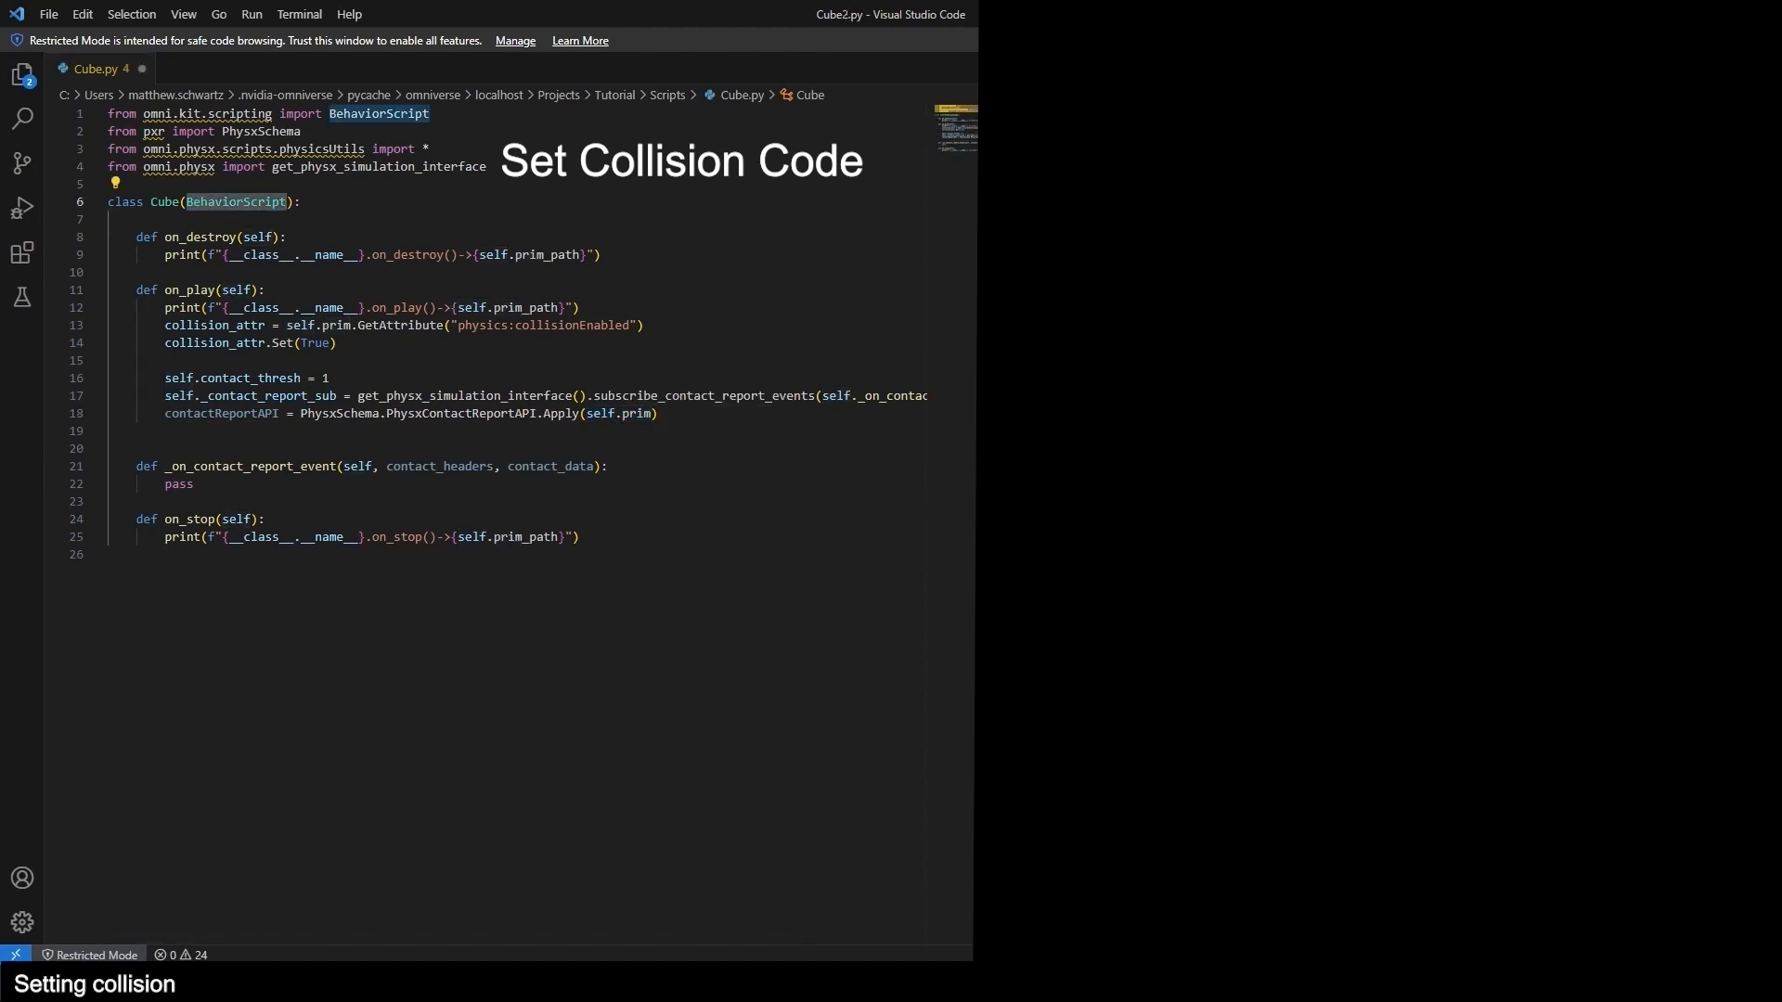
{"action": "left_click", "coordinate": [604, 431]}
{"action": "type", "text": "contactReportAPI.CreateThresholdAttr().Set(self.contact_thresh)"}
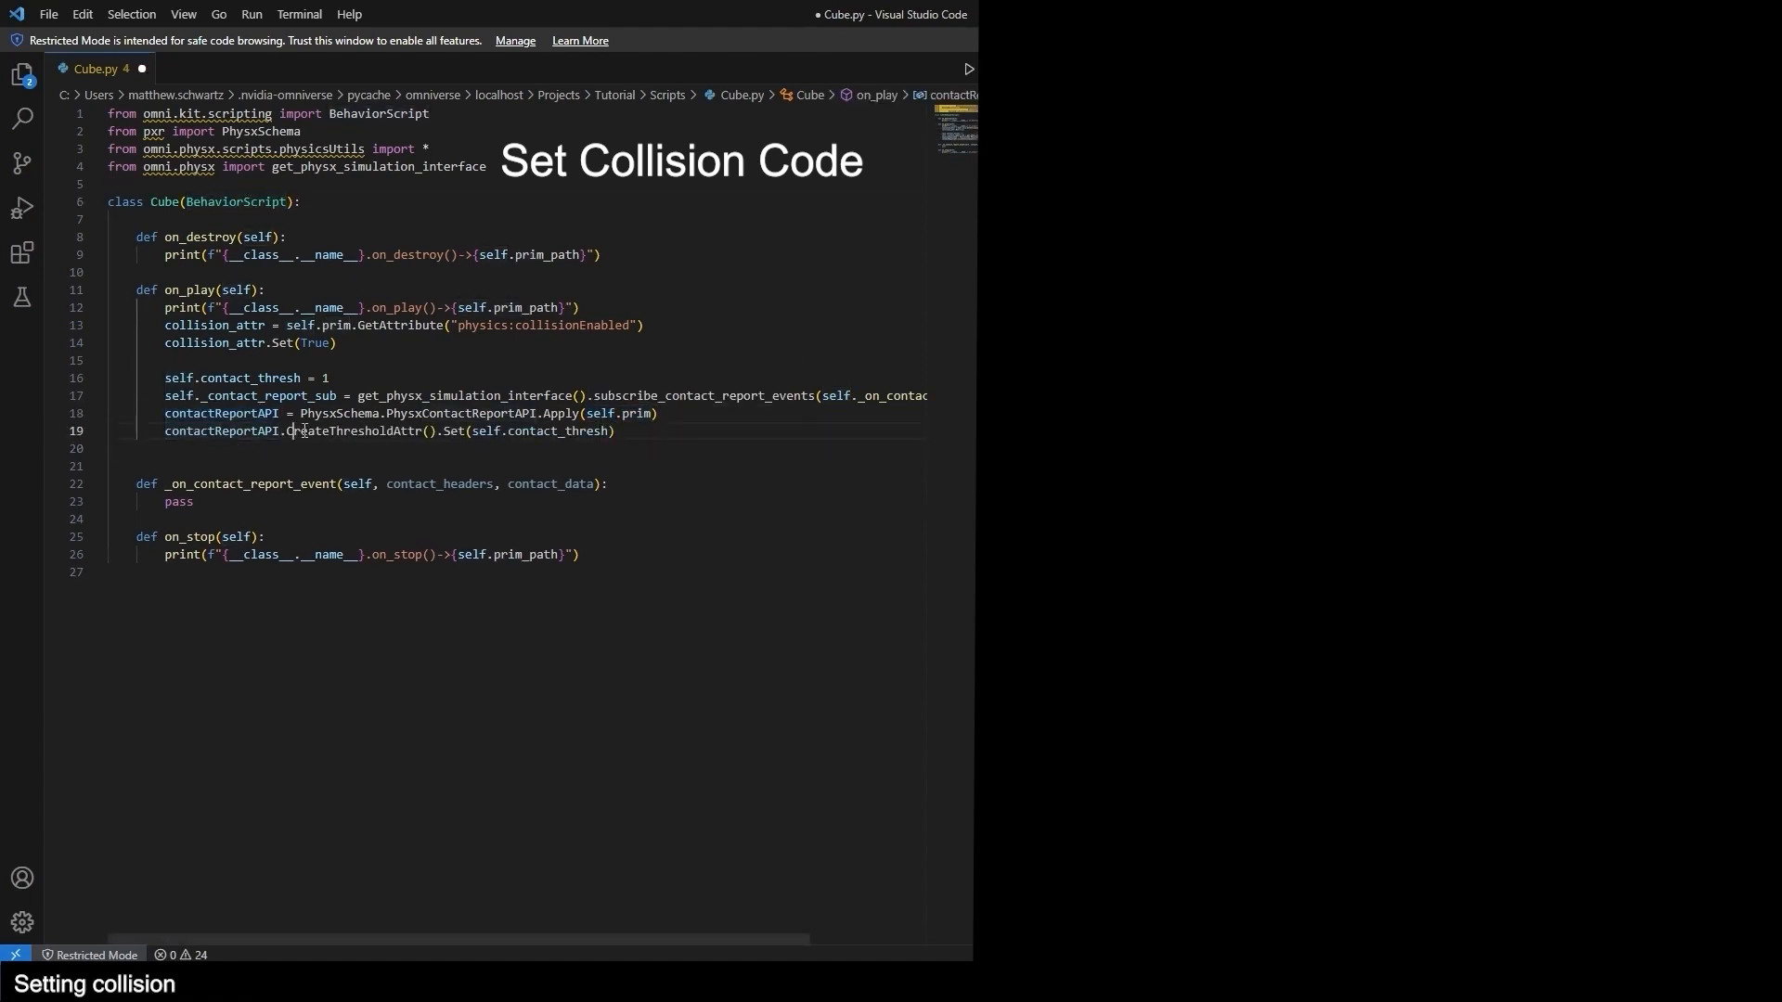
{"action": "double_click", "coordinate": [604, 432]}
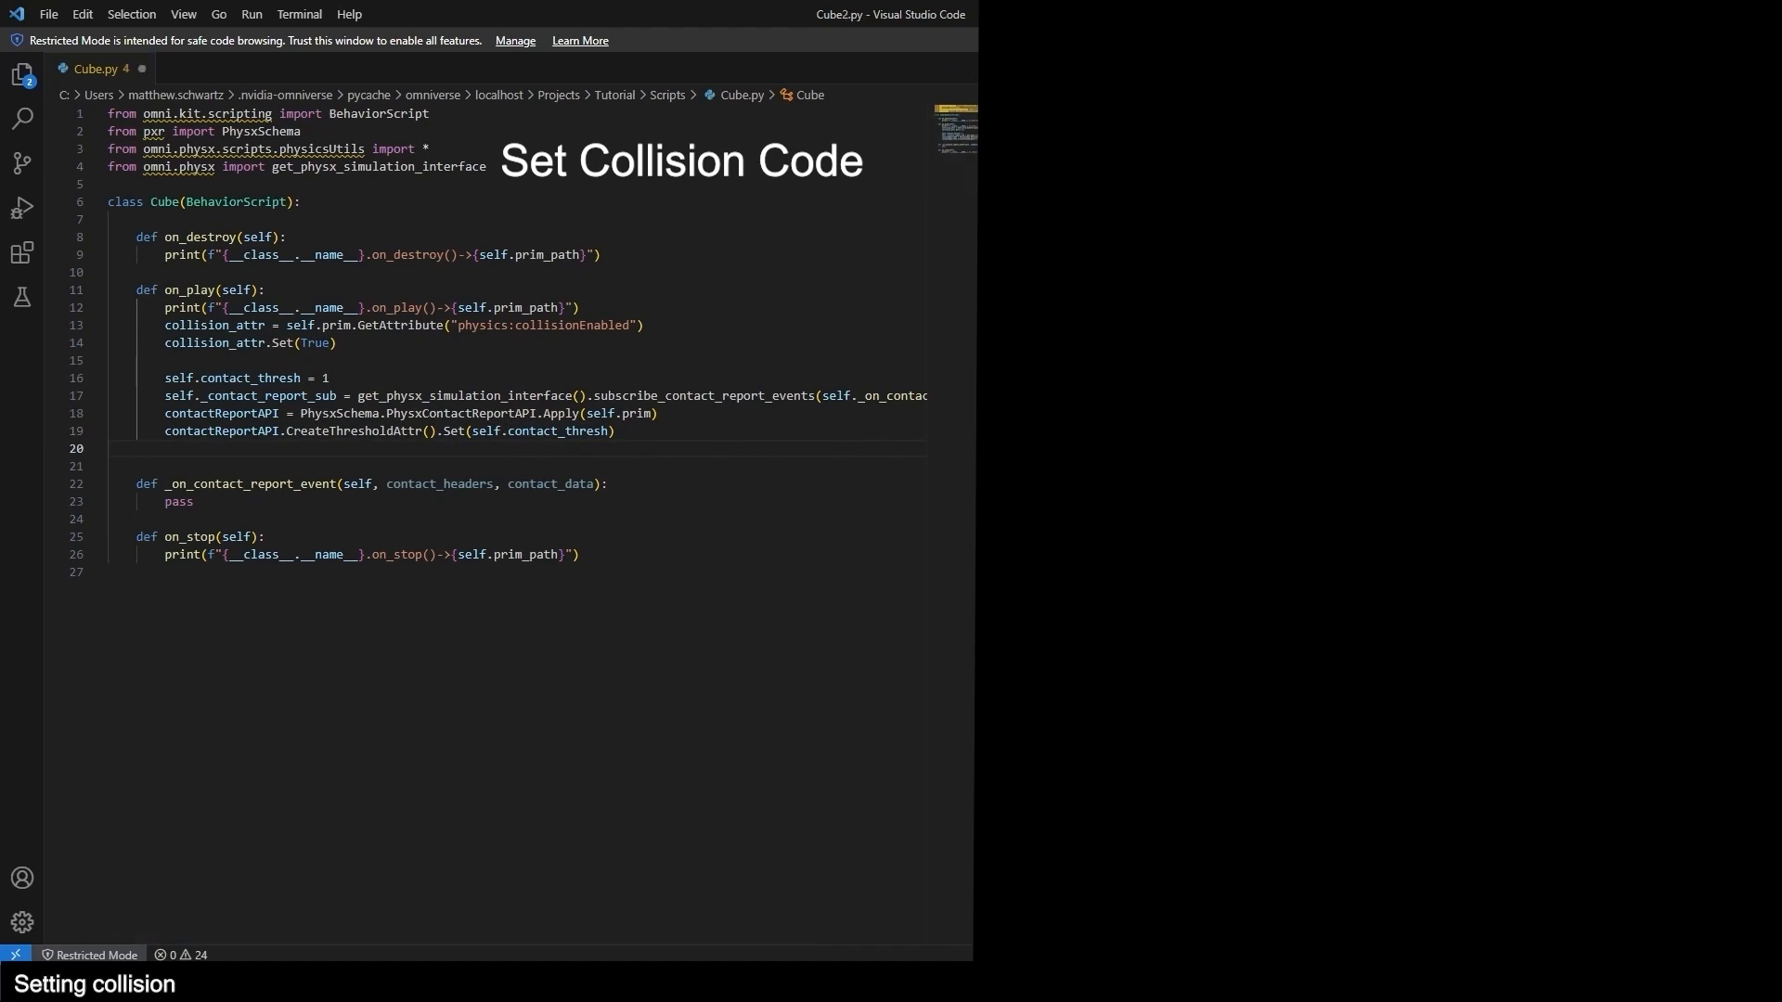
In on_destroy, store the prim's "physics:collisionEnabled" attribute in collision_attr and set it to True.
{"action": "left_click", "coordinate": [754, 269]}
{"action": "type", "text": "collision_attr = self.prim.GetAttribute(\"physics:collisionEnabled\")"}
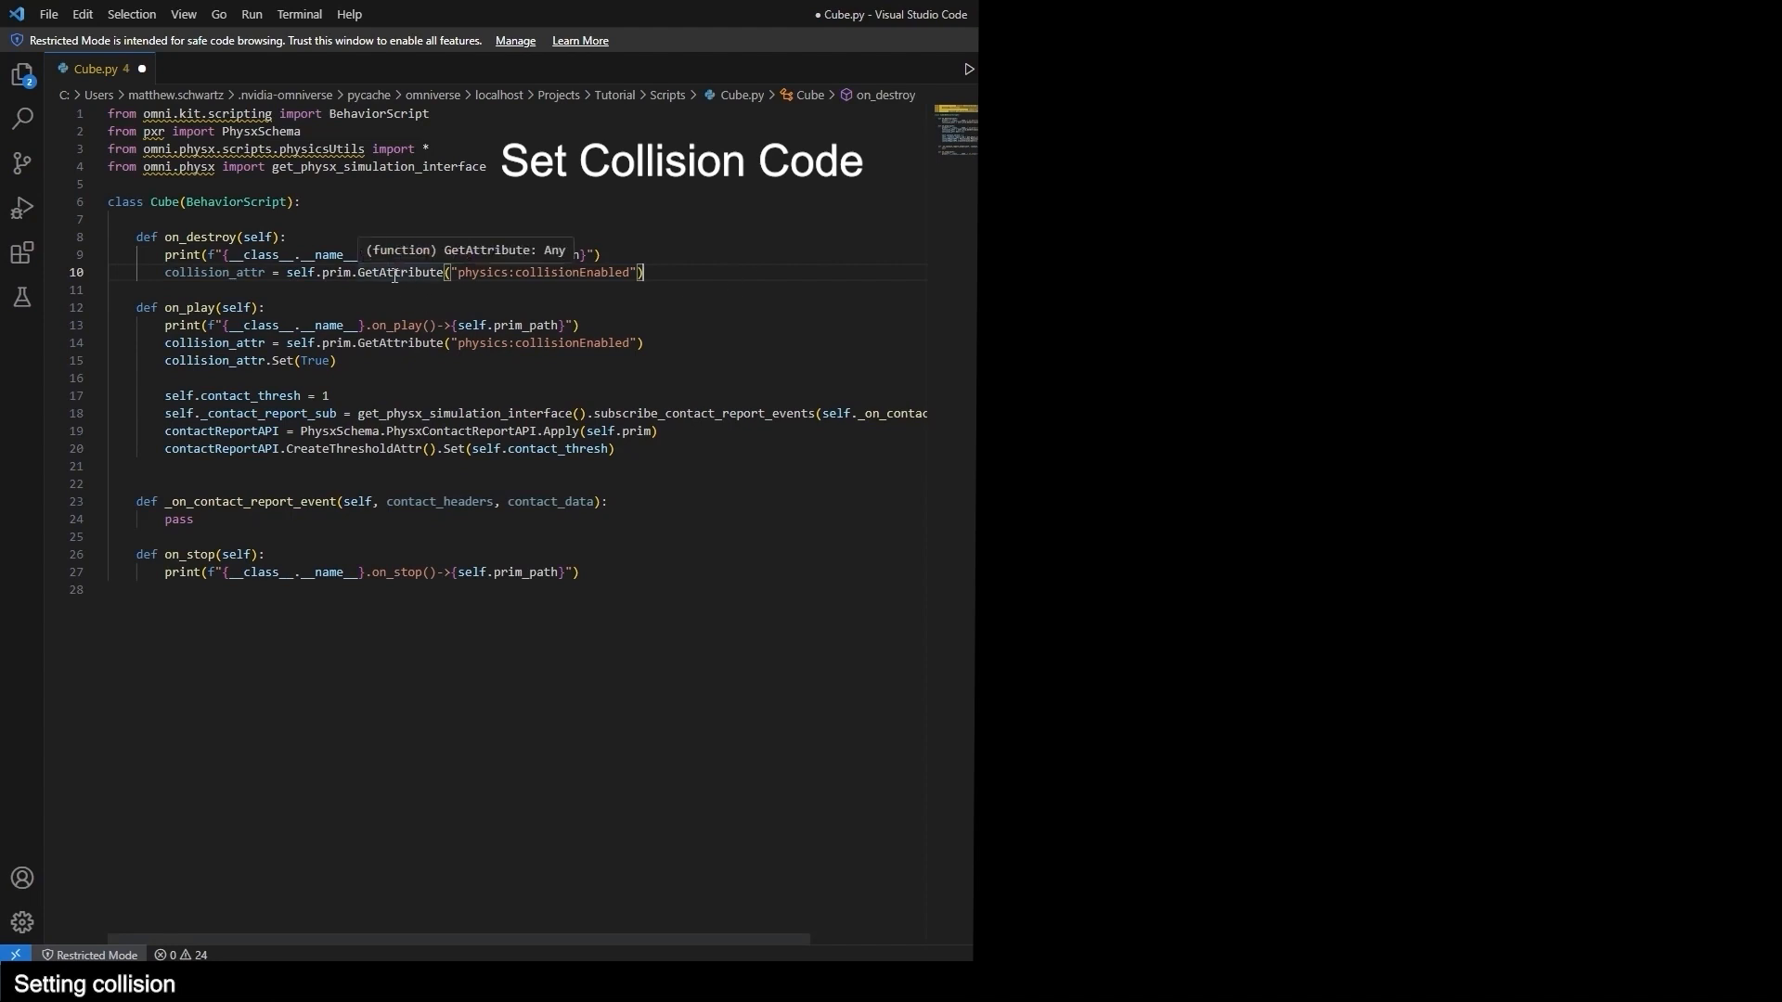
{"action": "key", "text": "alt+Tab"}
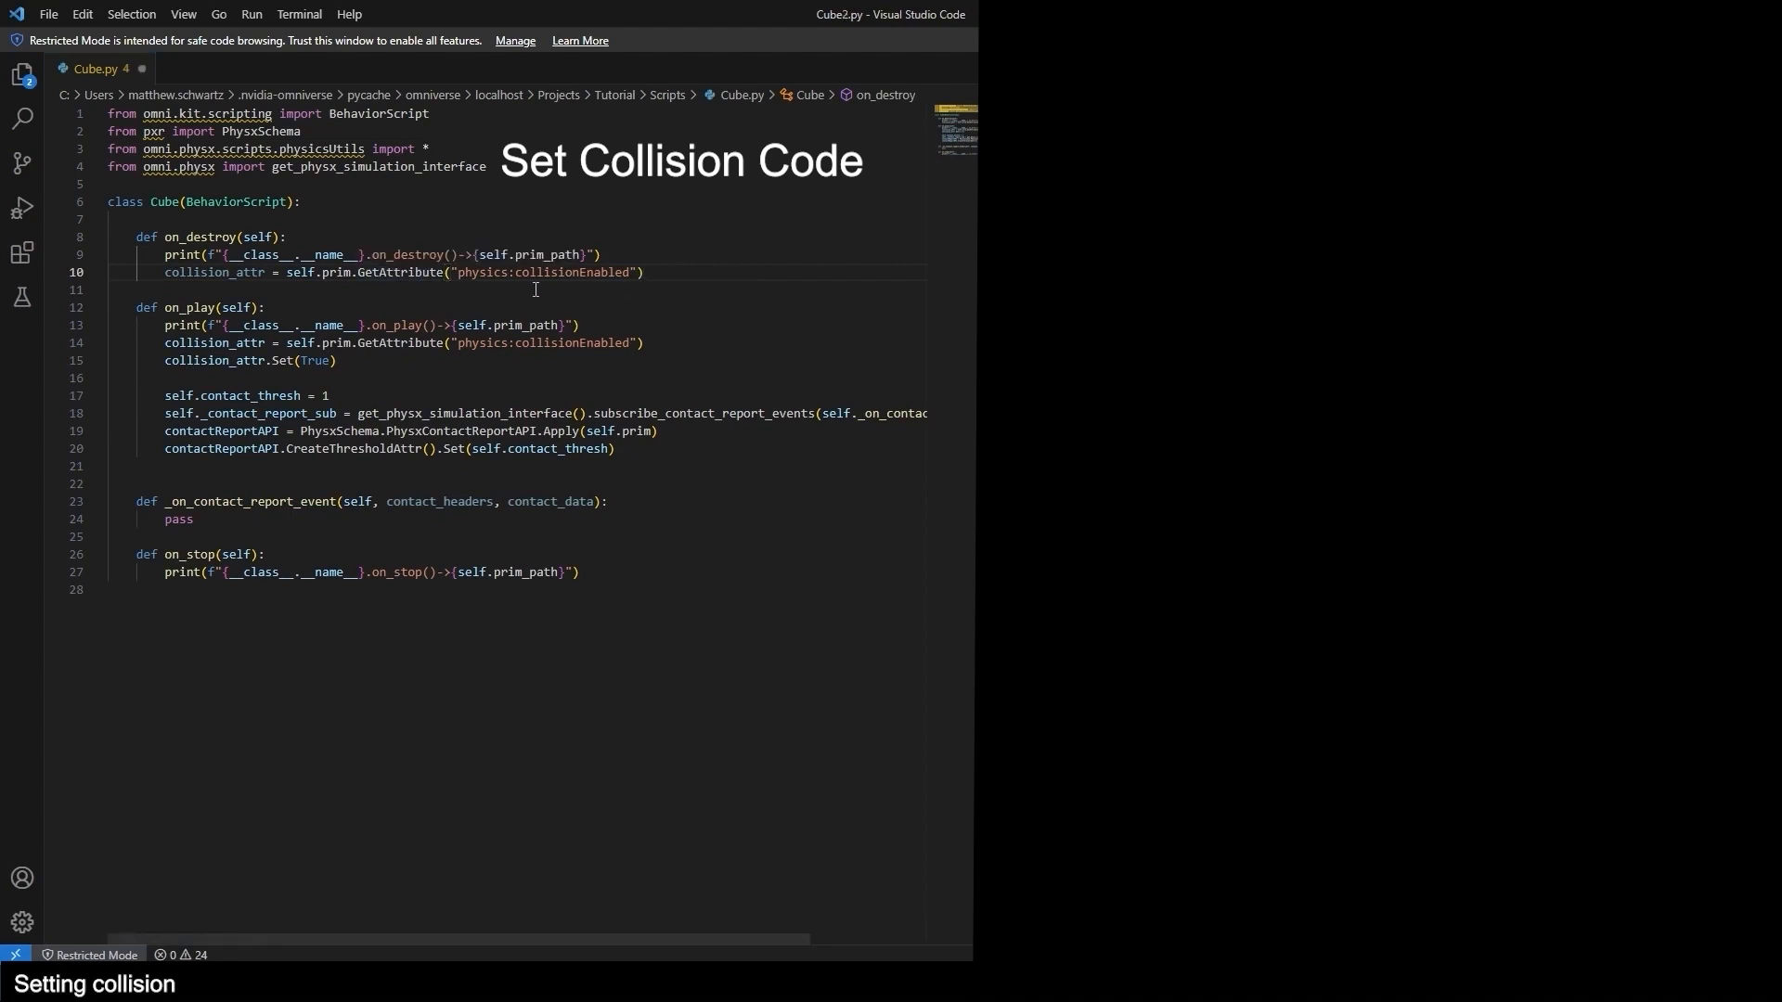
{"action": "left_click", "coordinate": [676, 278]}
{"action": "key", "text": "Return"}
{"action": "type", "text": "collision_attr.Set(True)"}
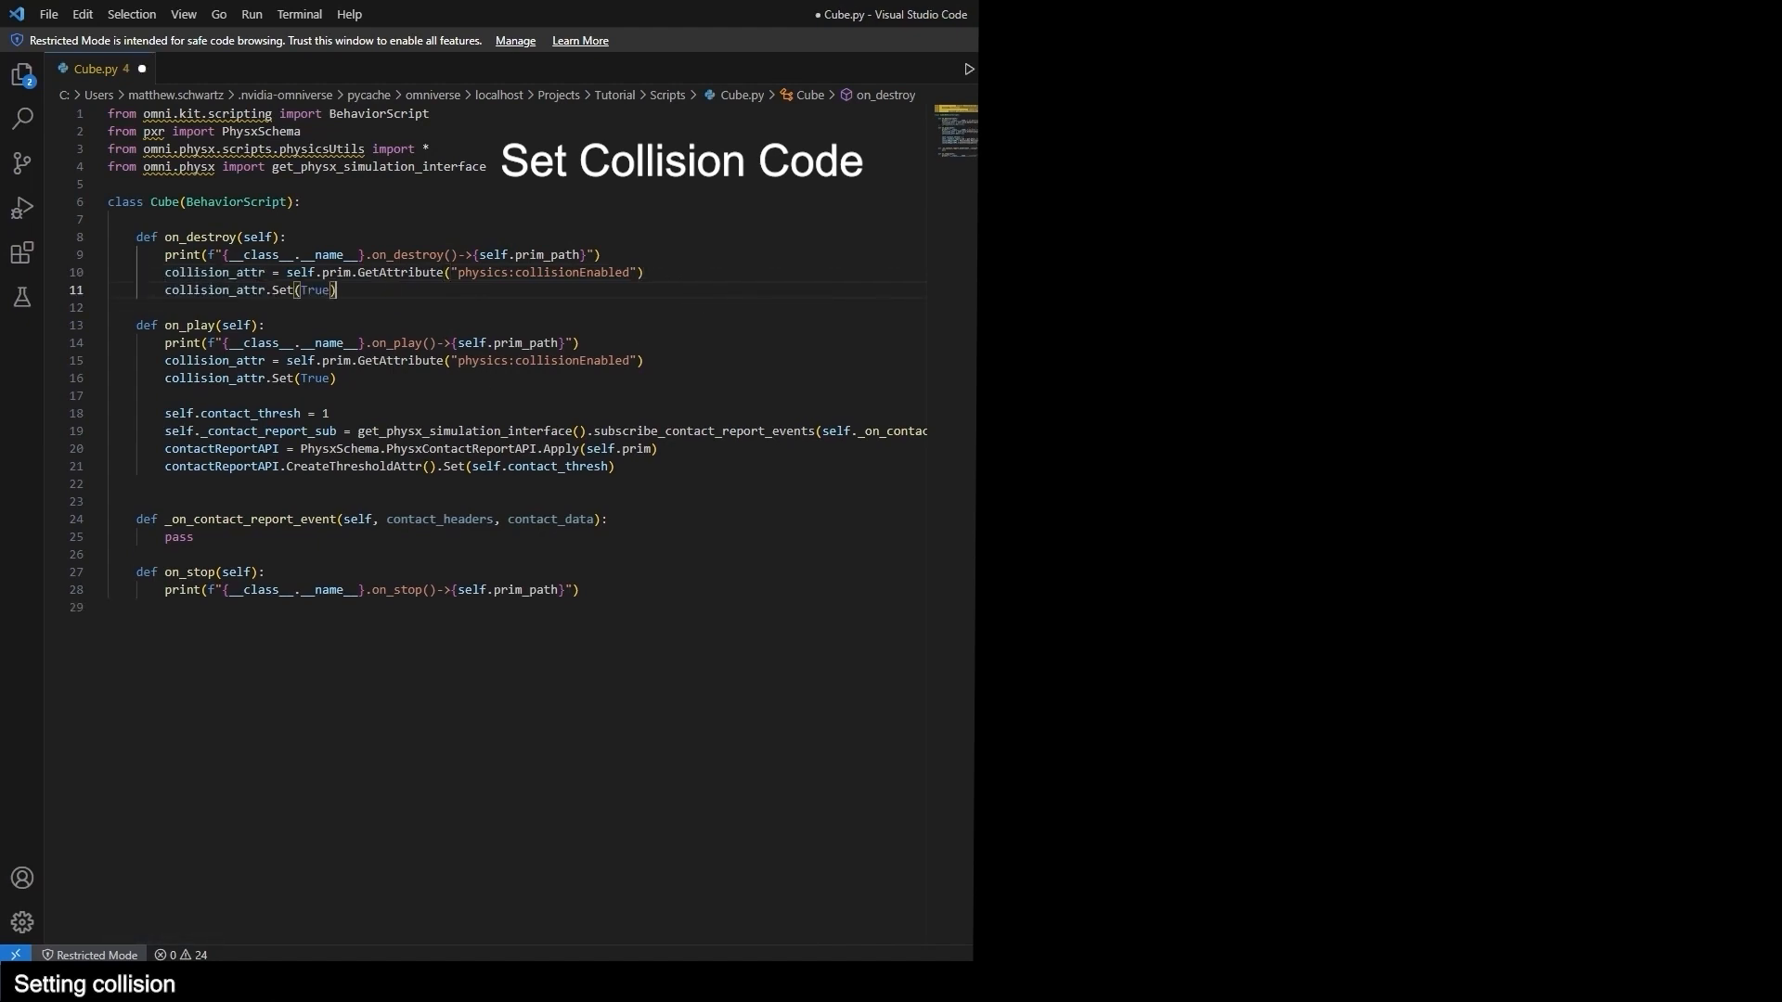
At the end of on_destroy, call self._contact_report_sub.unsubscribe() and assign None to self._contact_report_sub.
{"action": "key", "text": "alt+Tab"}
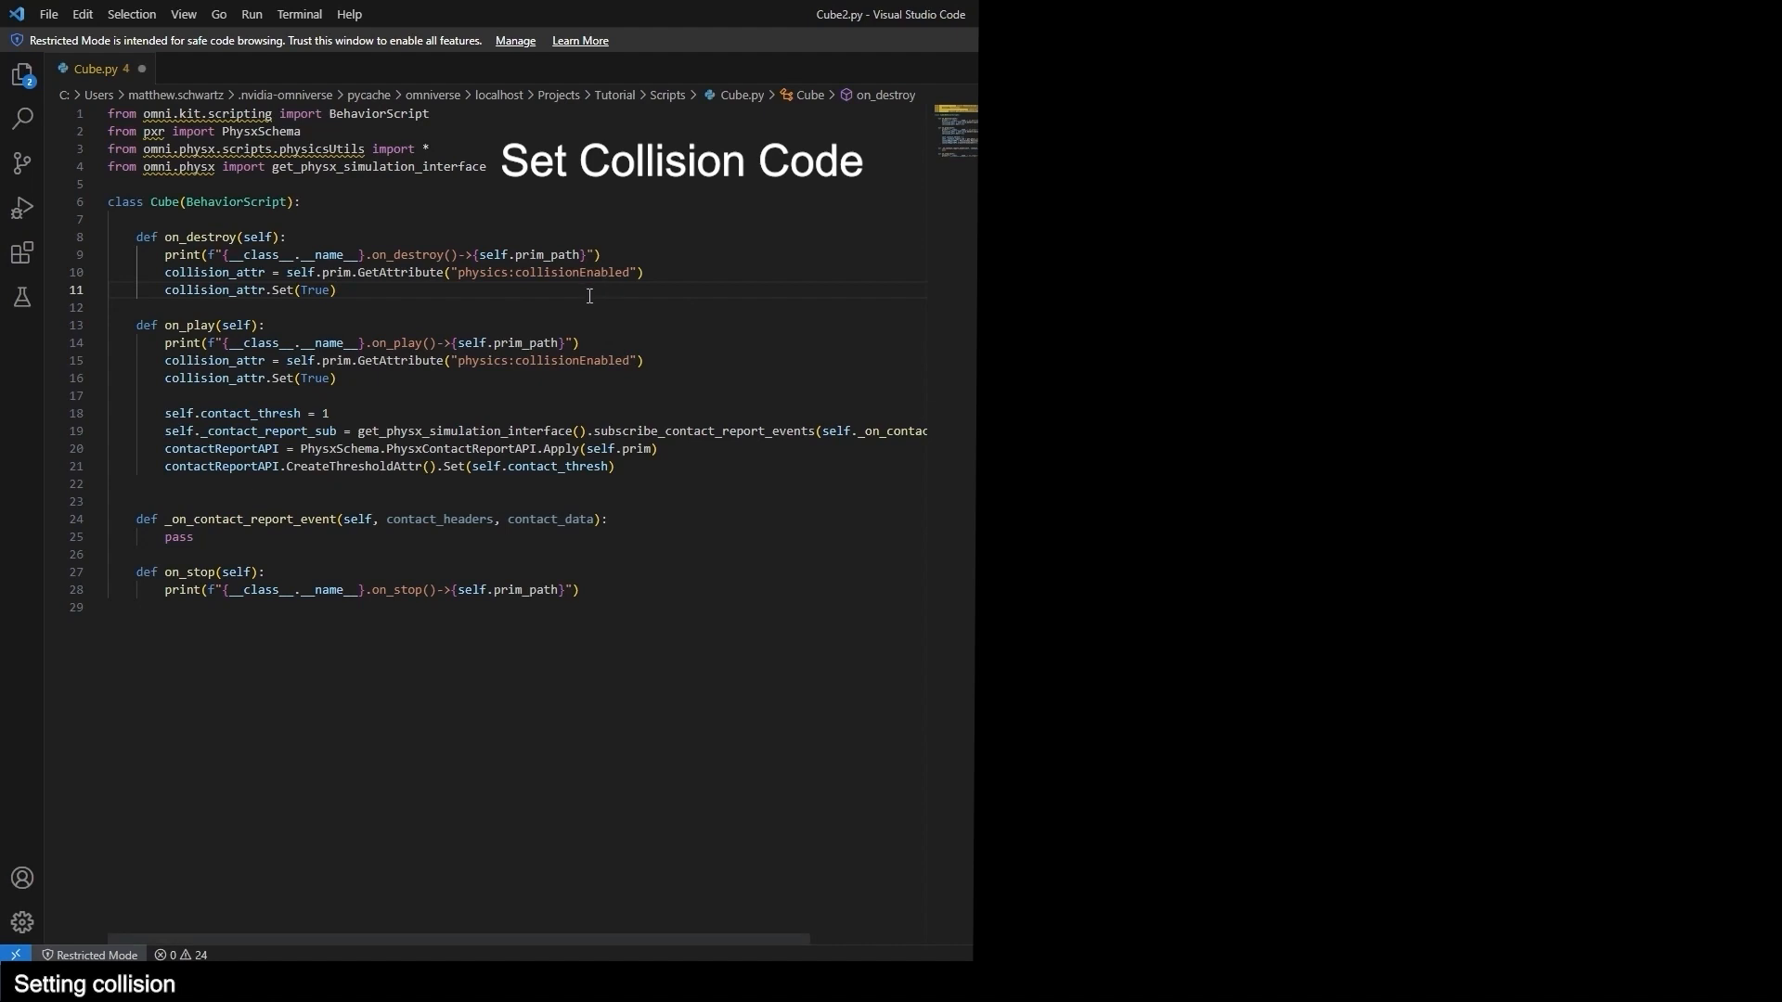
{"action": "left_click", "coordinate": [588, 291]}
{"action": "key", "text": "Return"}
{"action": "type", "text": "self._contact_report_sub.unsubscribe()"}
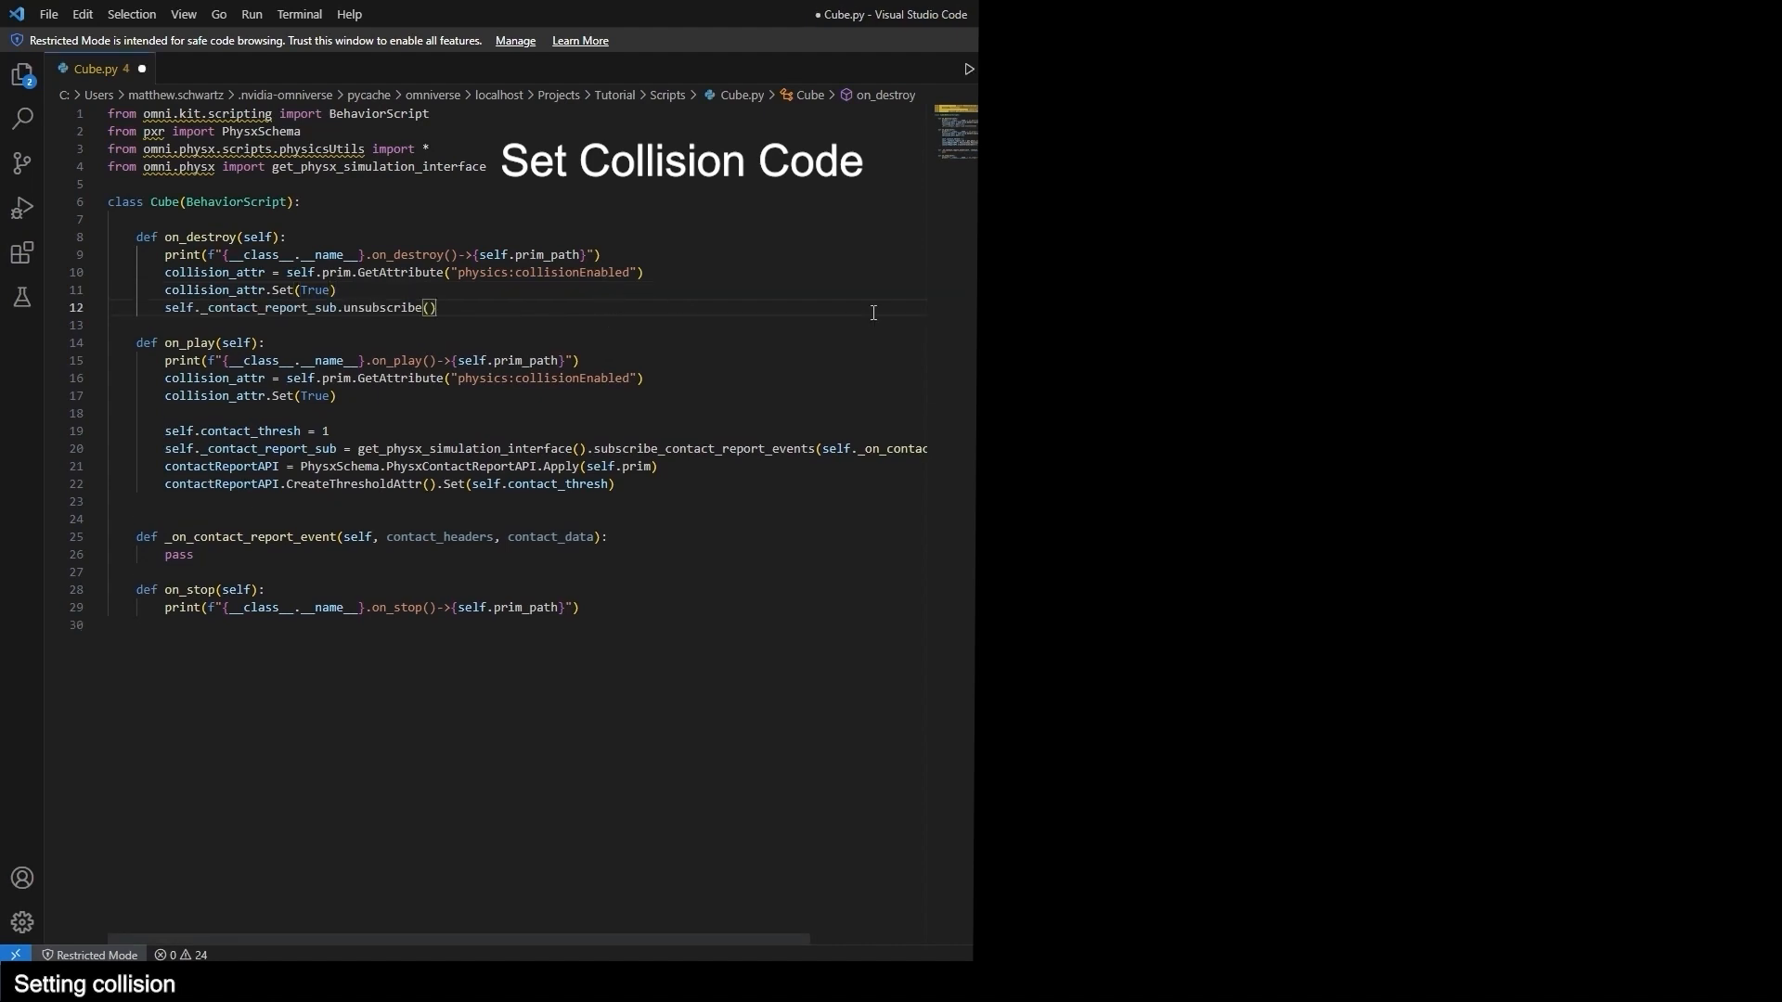
{"action": "key", "text": "alt+Tab"}
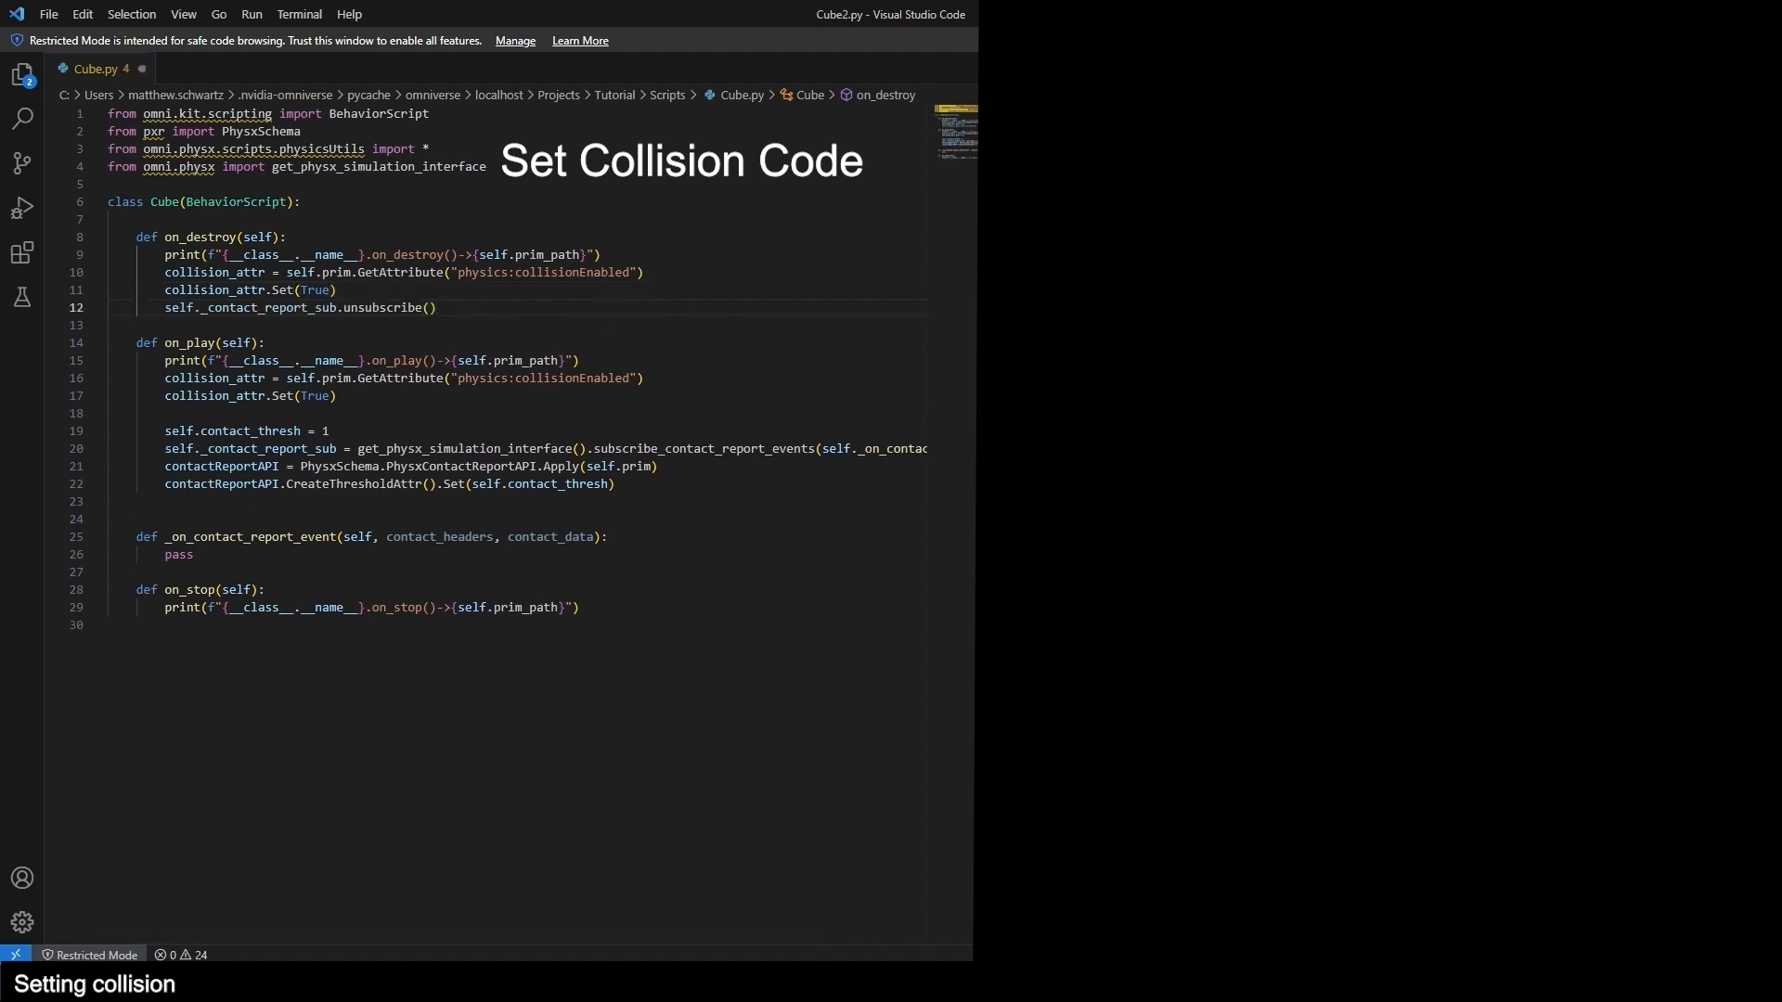
{"action": "left_click", "coordinate": [510, 317]}
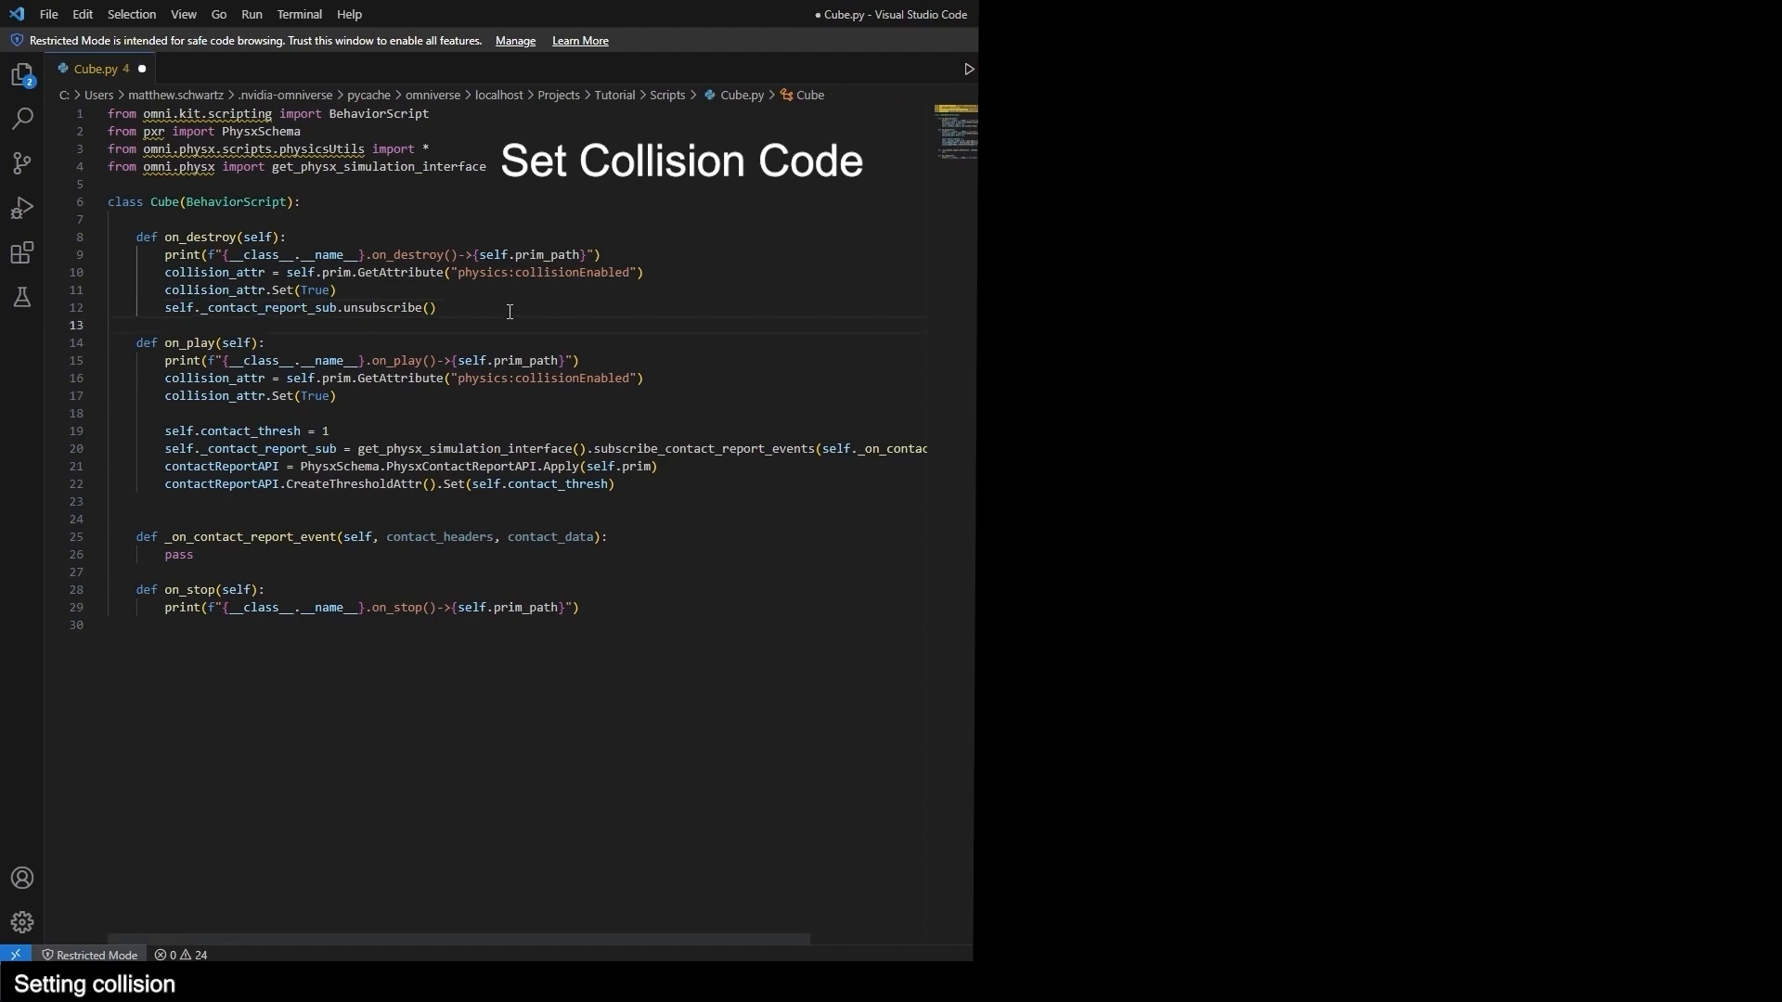
{"action": "key", "text": "Return"}
{"action": "type", "text": "self._contact_report_sub = None"}
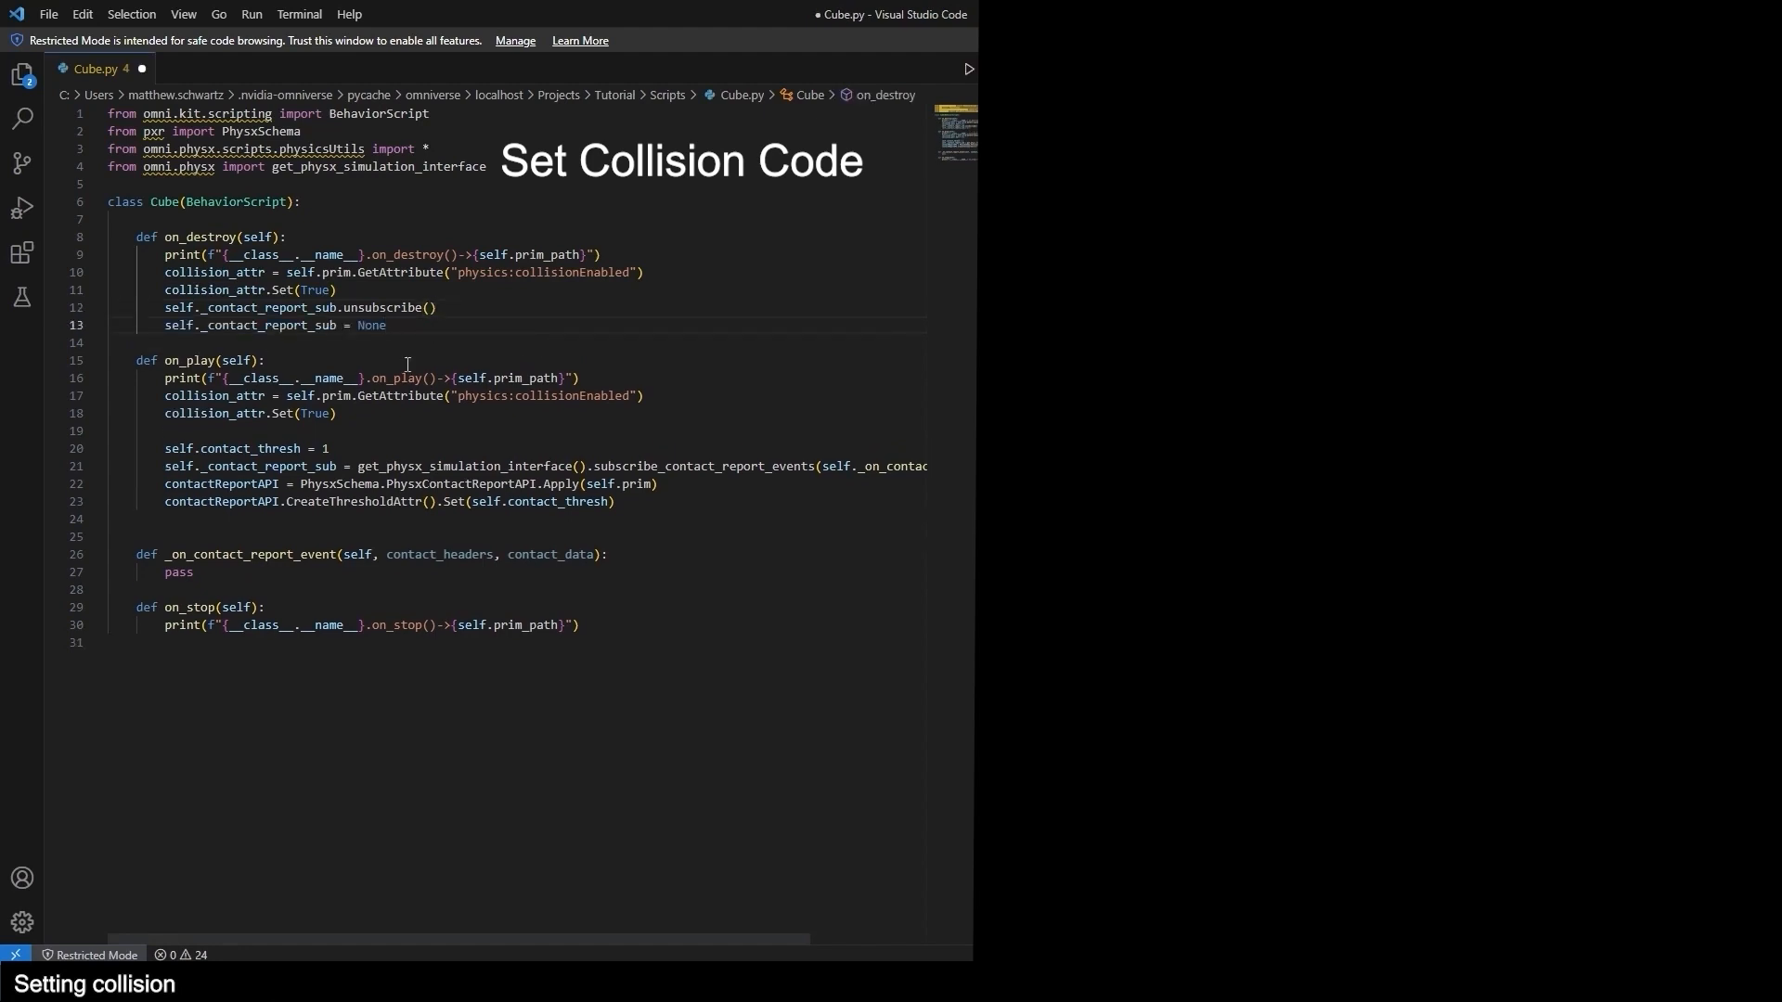
{"action": "double_click", "coordinate": [247, 314]}
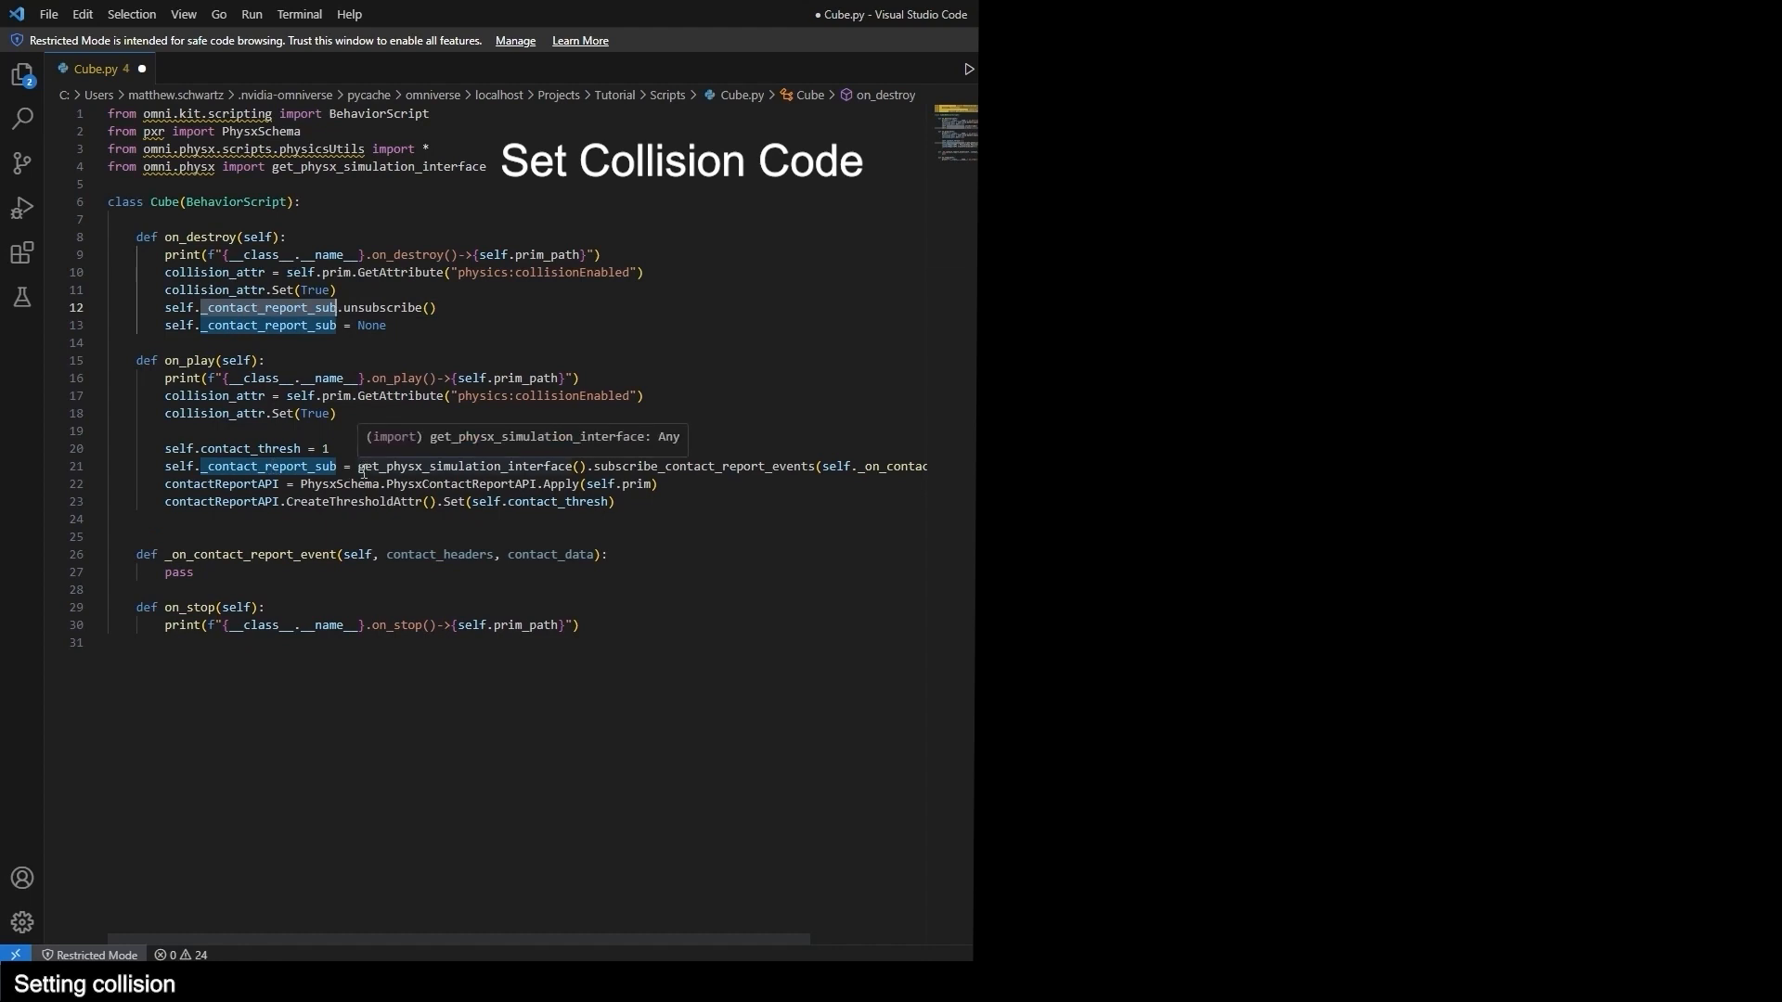
{"action": "left_click", "coordinate": [372, 350]}
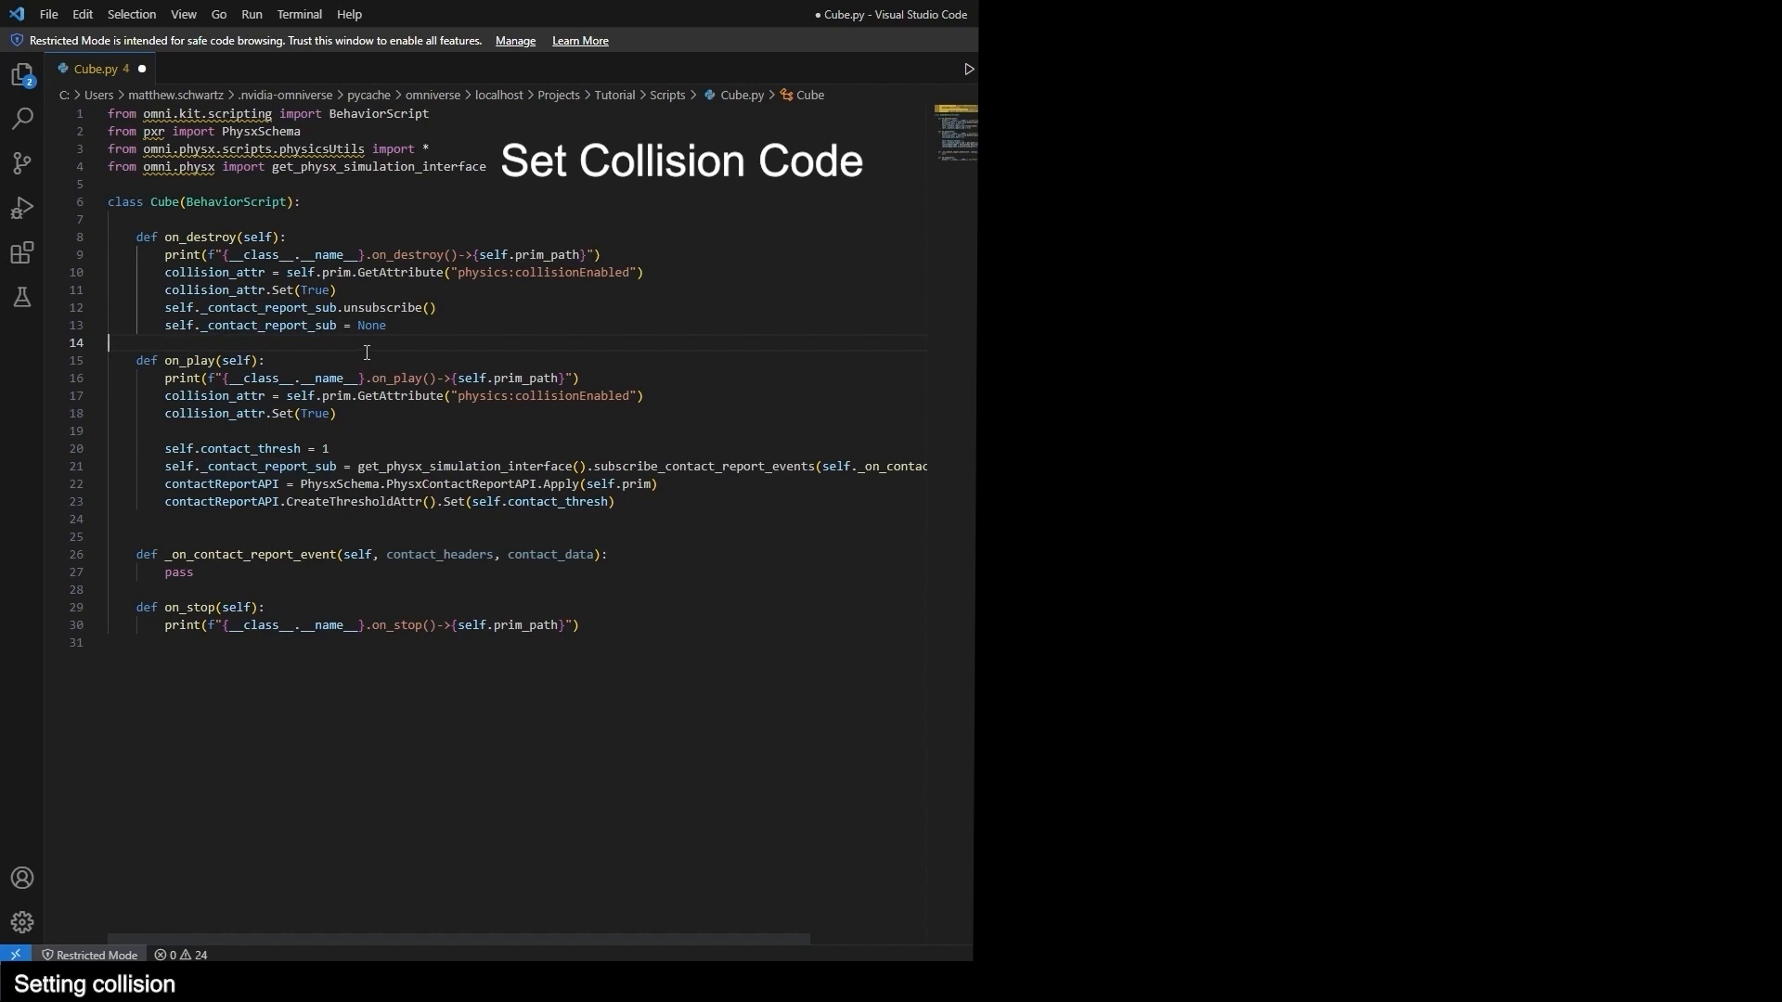
{"action": "double_click", "coordinate": [219, 290]}
{"action": "left_click_drag", "start_coordinate": [459, 272], "coordinate": [646, 273]}
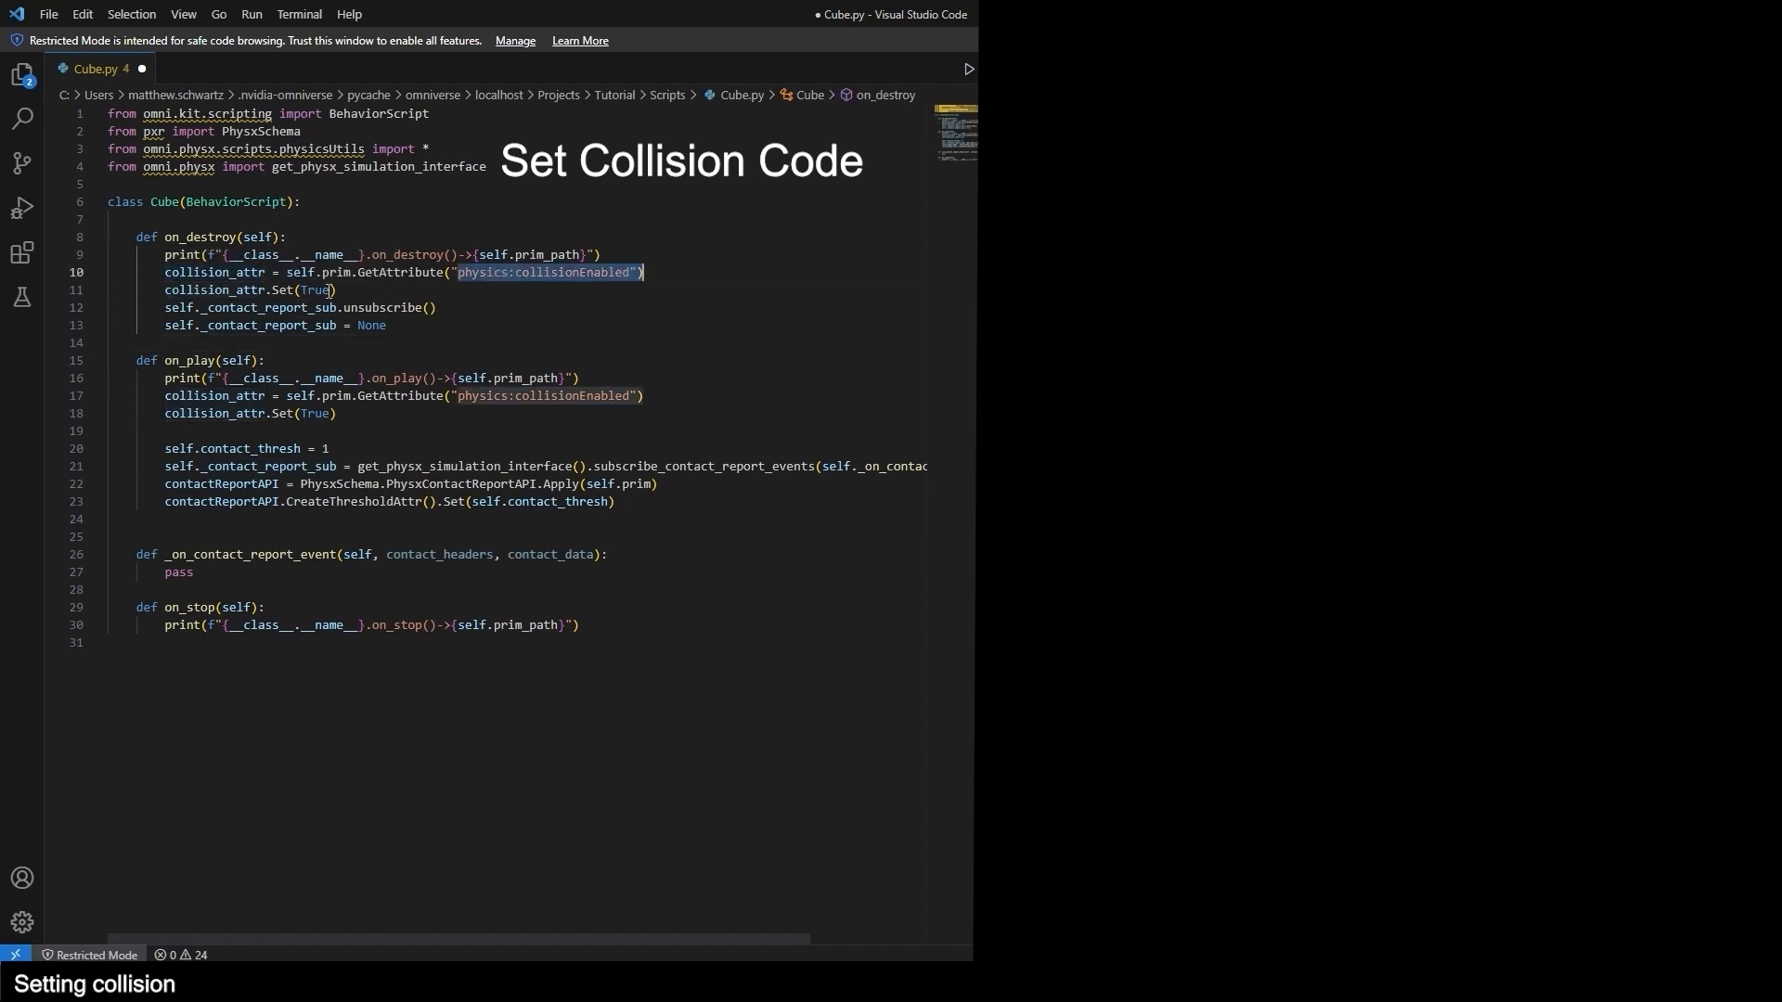
{"action": "double_click", "coordinate": [317, 292]}
{"action": "left_click", "coordinate": [433, 295]}
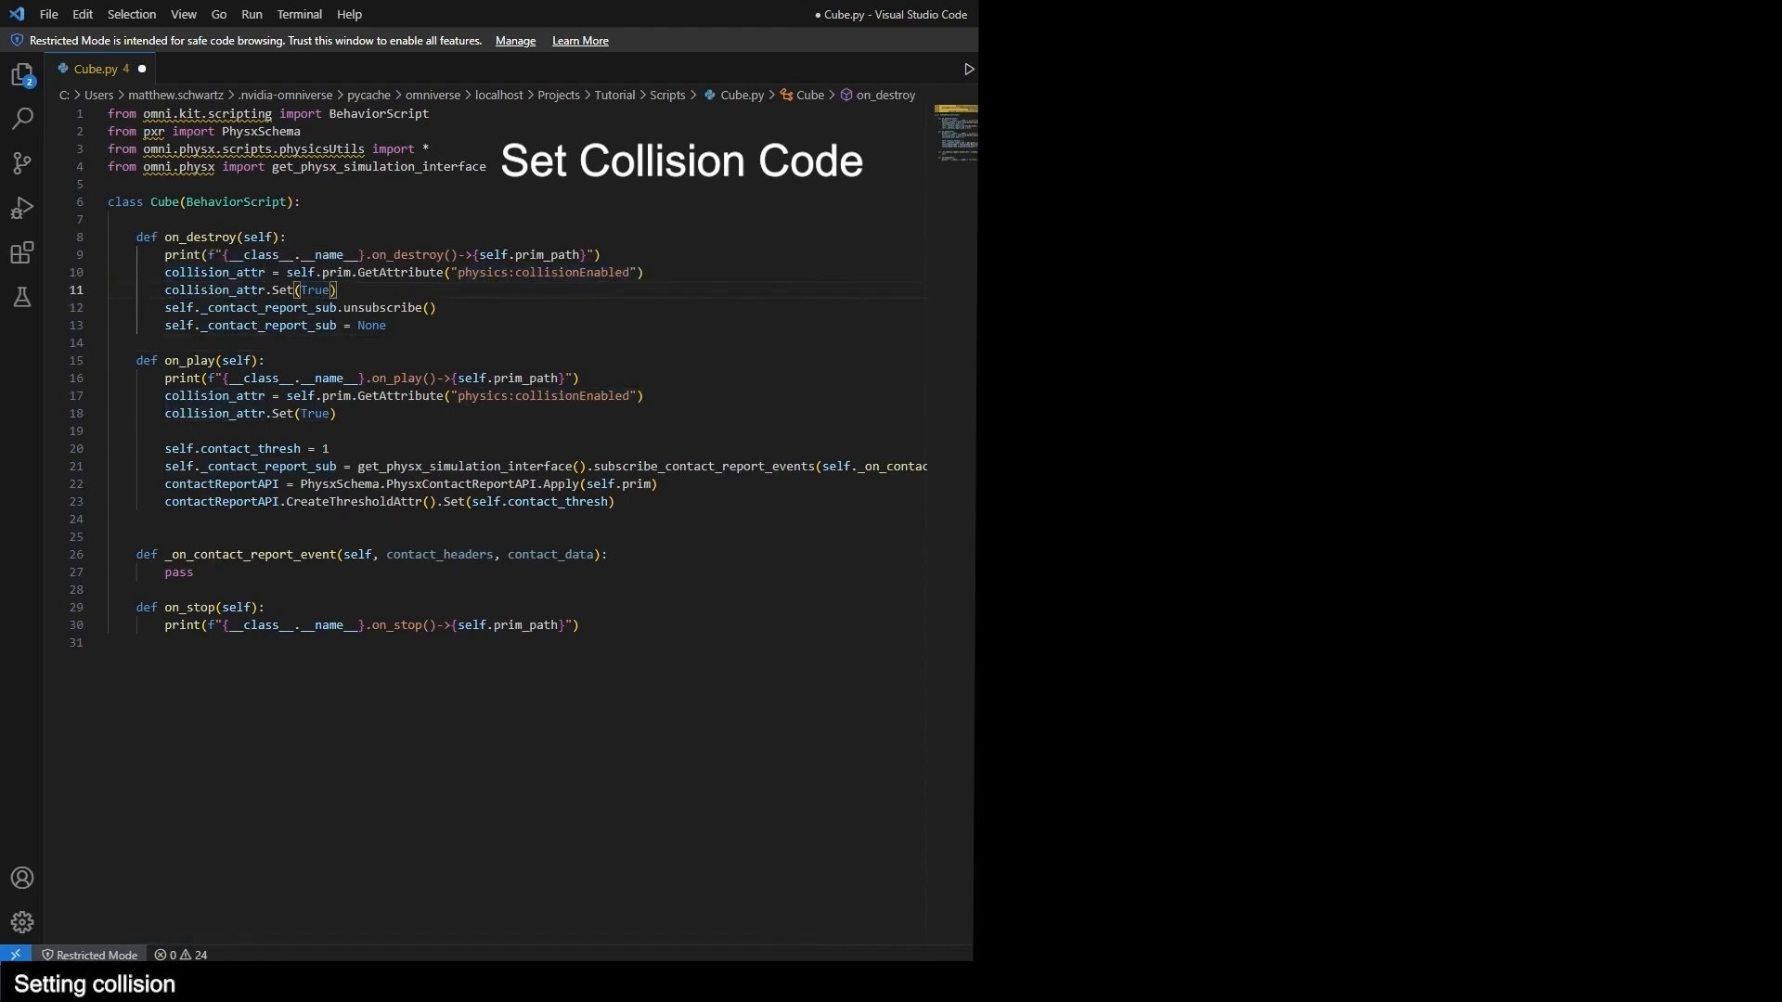
Add a self.on_destroy() call after the print statement in the on_stop method.
{"action": "left_click", "coordinate": [585, 638]}
{"action": "key", "text": "Tab"}
{"action": "type", "text": "self.on_destroy()"}
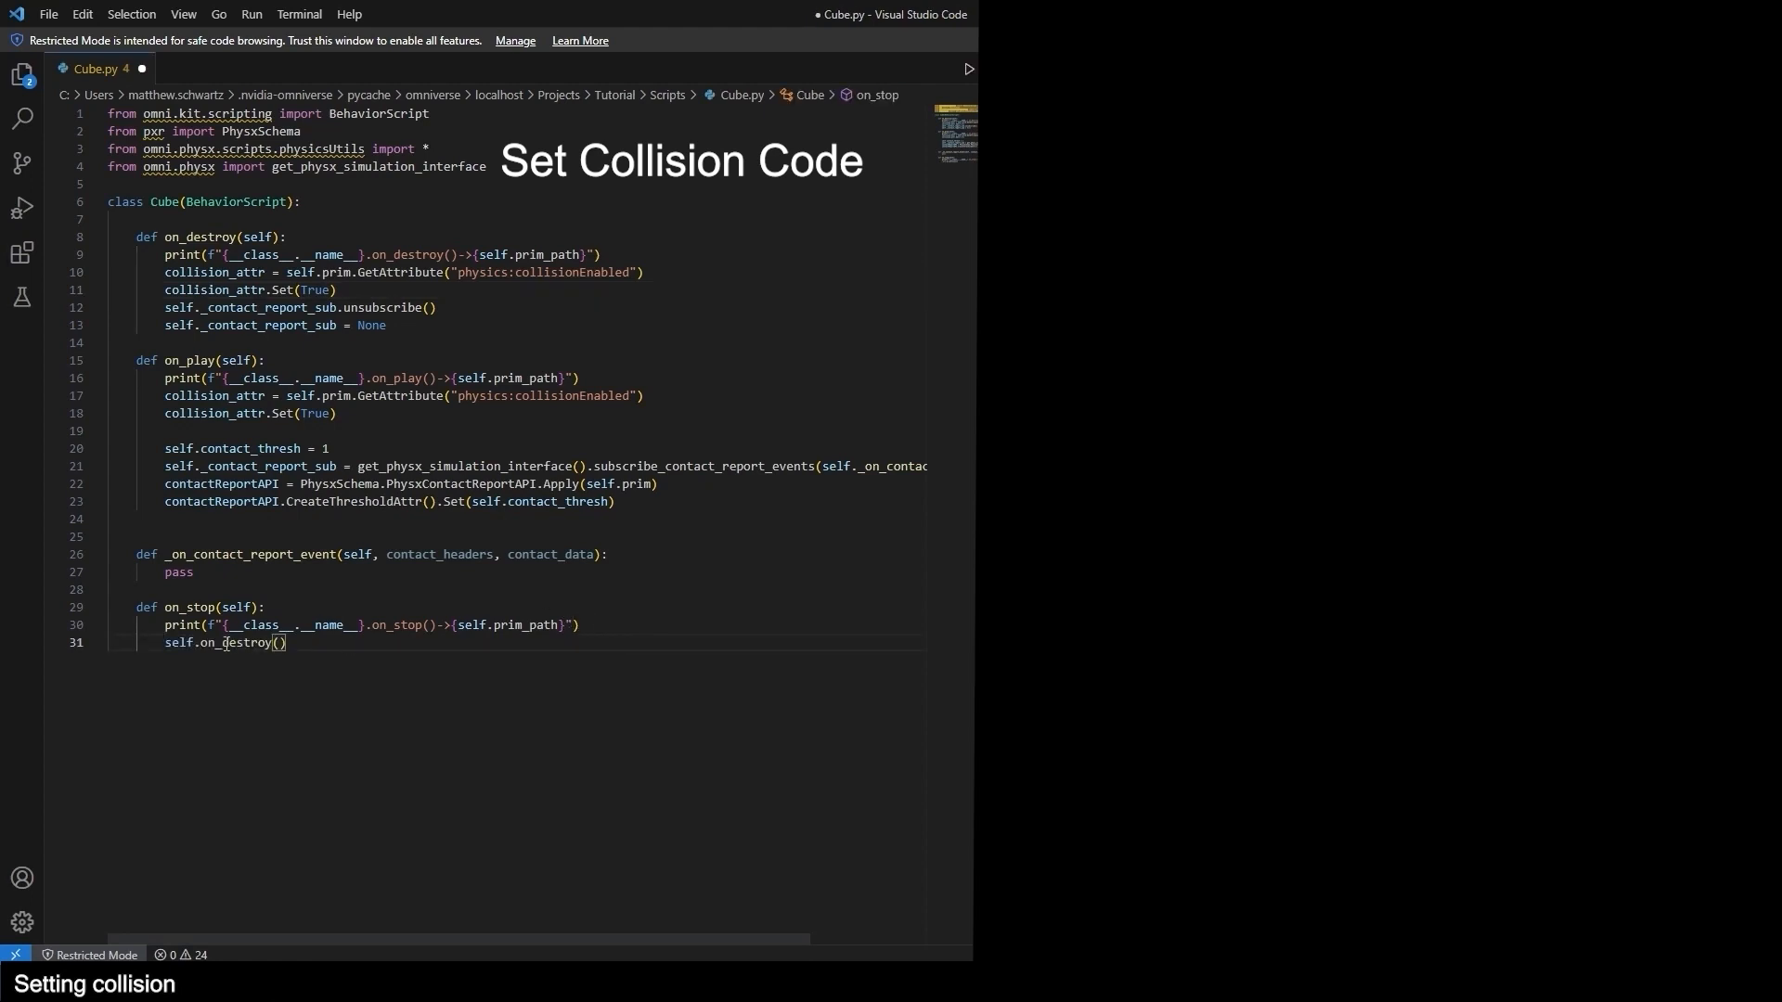
{"action": "left_click", "coordinate": [217, 611]}
{"action": "left_click", "coordinate": [166, 239]}
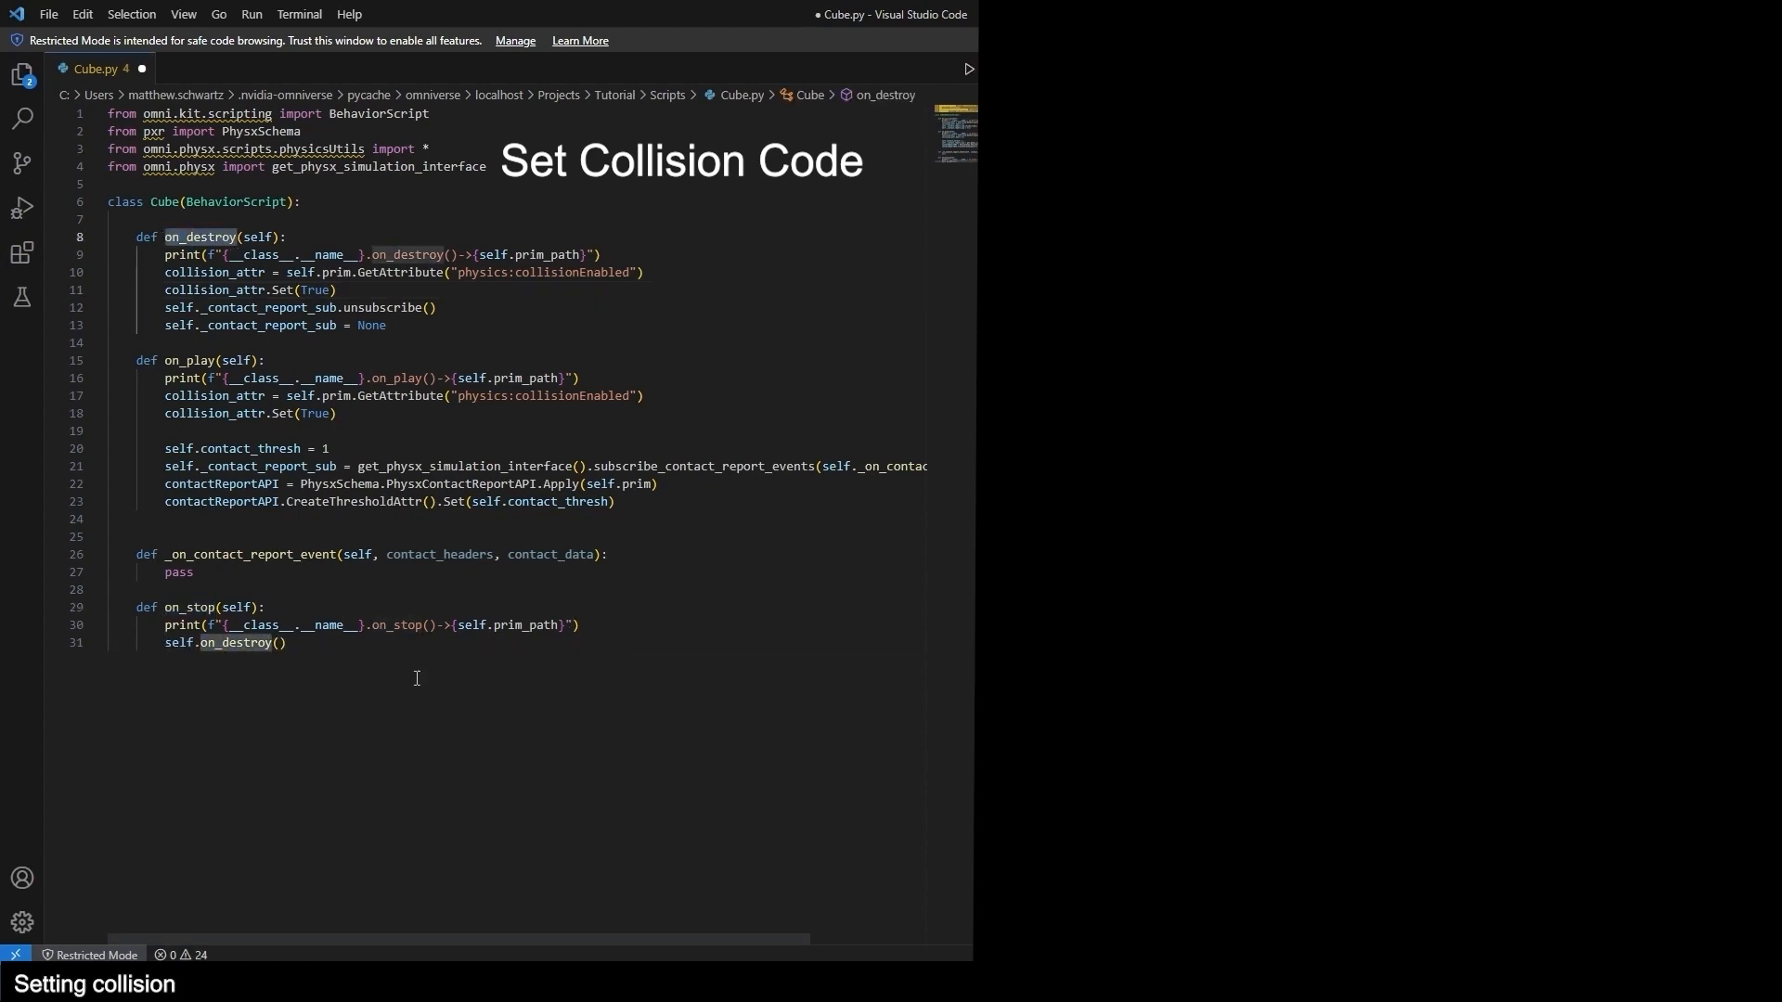
{"action": "left_click", "coordinate": [422, 675]}
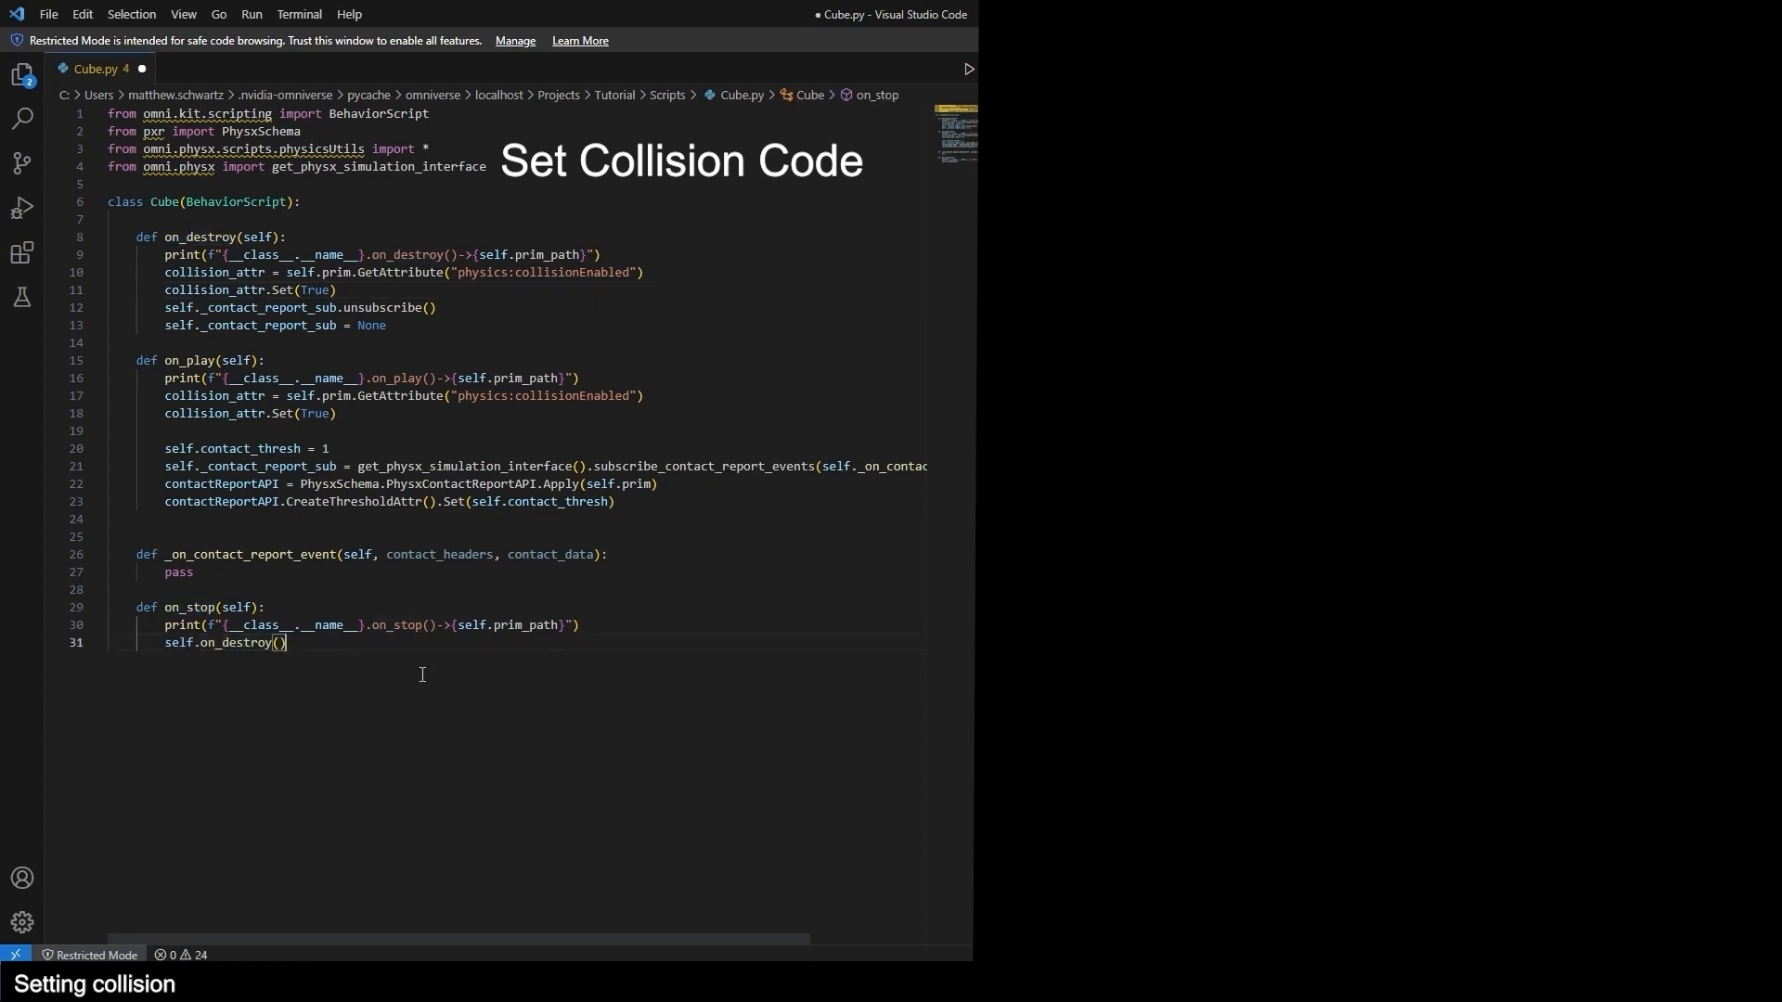
Add a blank line before on_stop and replace pass in _on_contact_report_event with the loop "for contact_header in contact_headers:".
{"action": "left_click", "coordinate": [363, 598]}
{"action": "key", "text": "Return"}
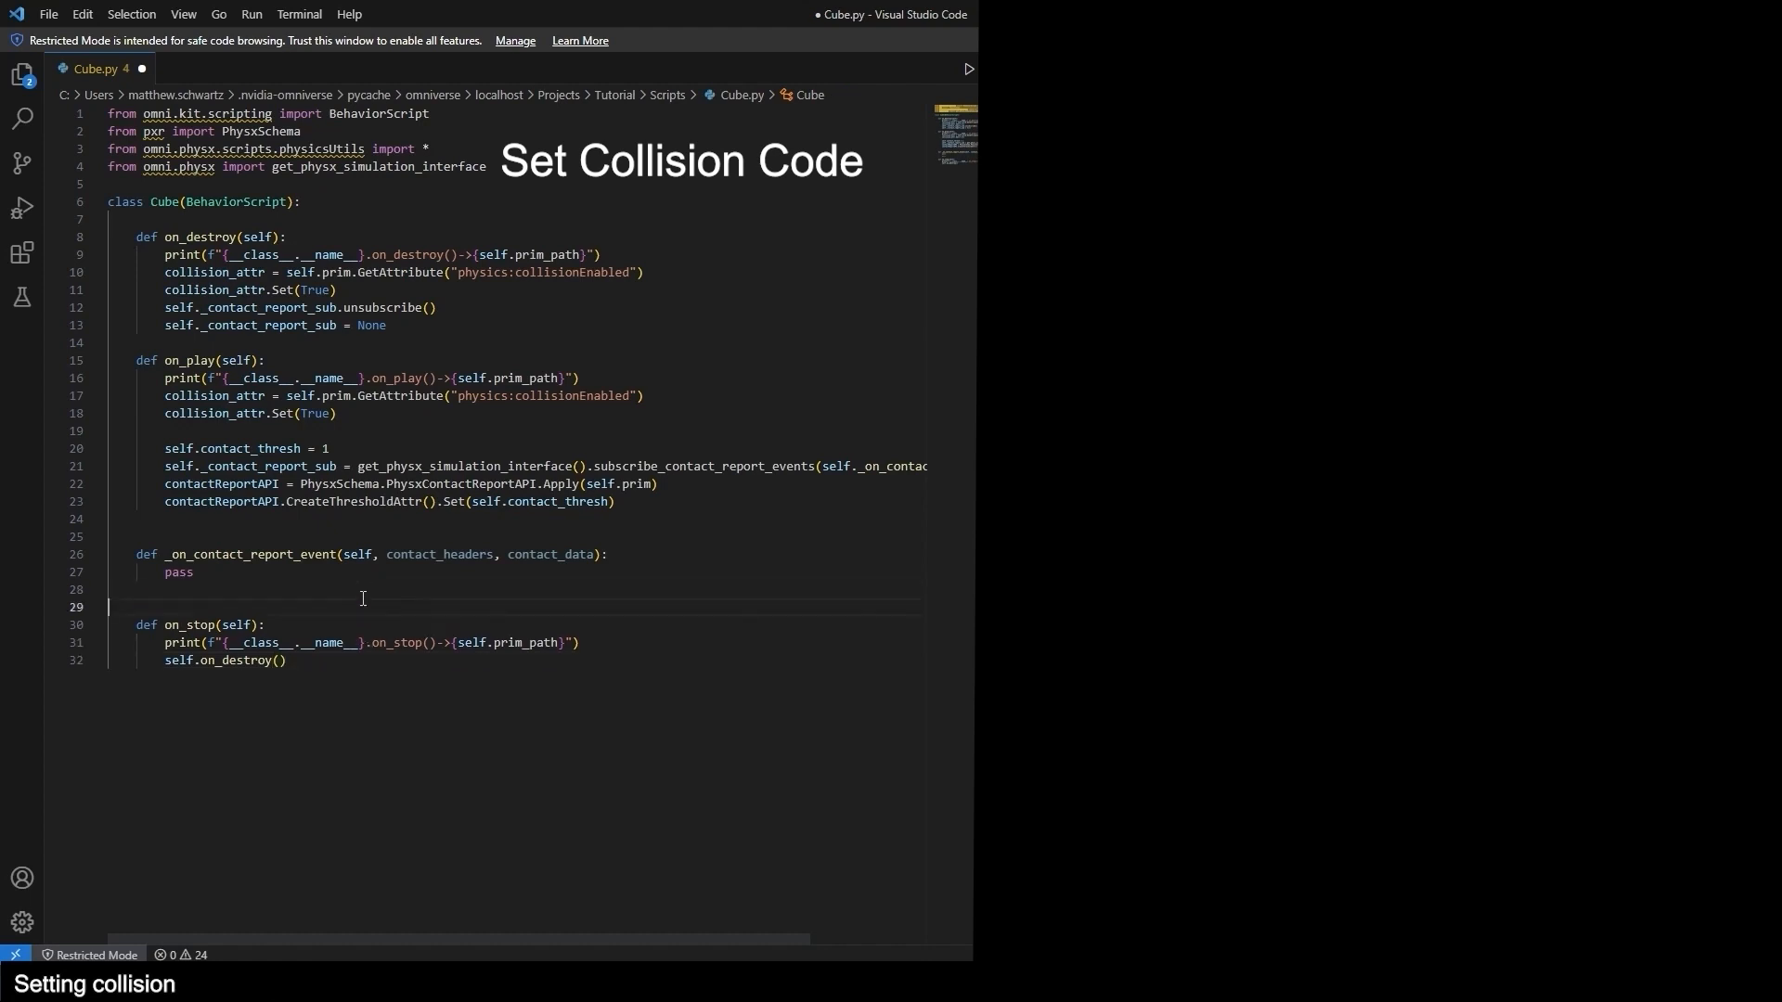
{"action": "left_click", "coordinate": [467, 555]}
{"action": "double_click", "coordinate": [551, 555]}
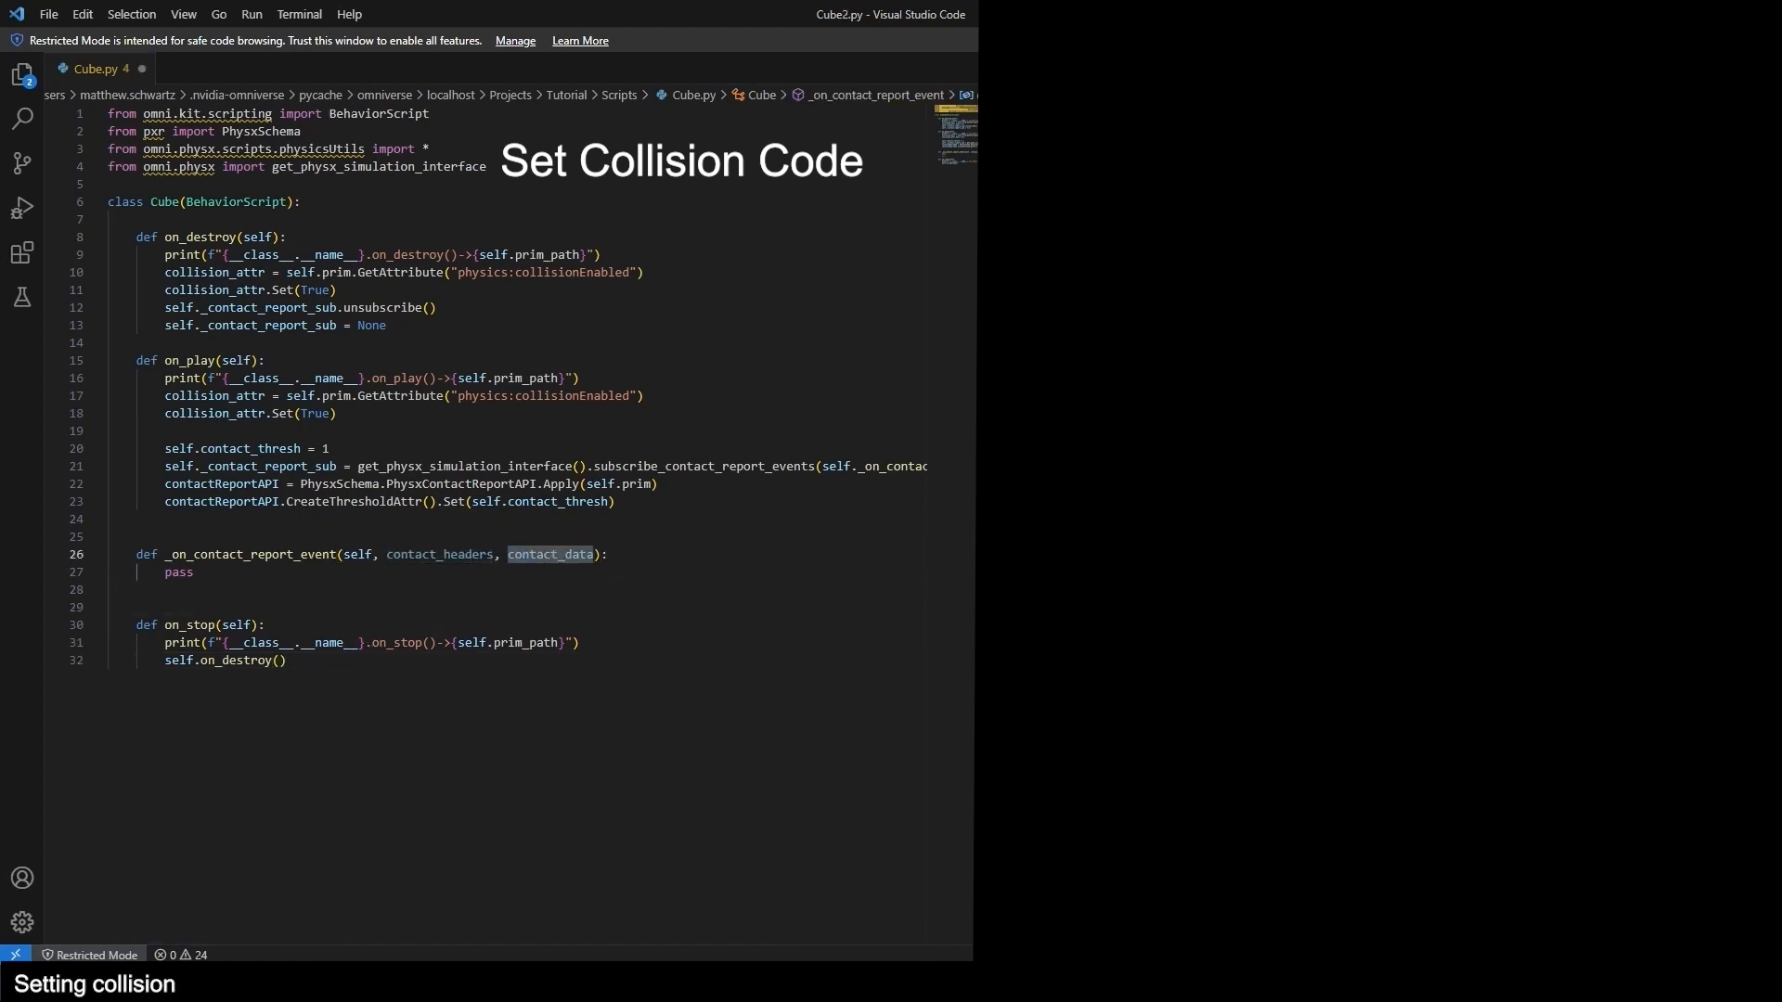
{"action": "left_click", "coordinate": [167, 574]}
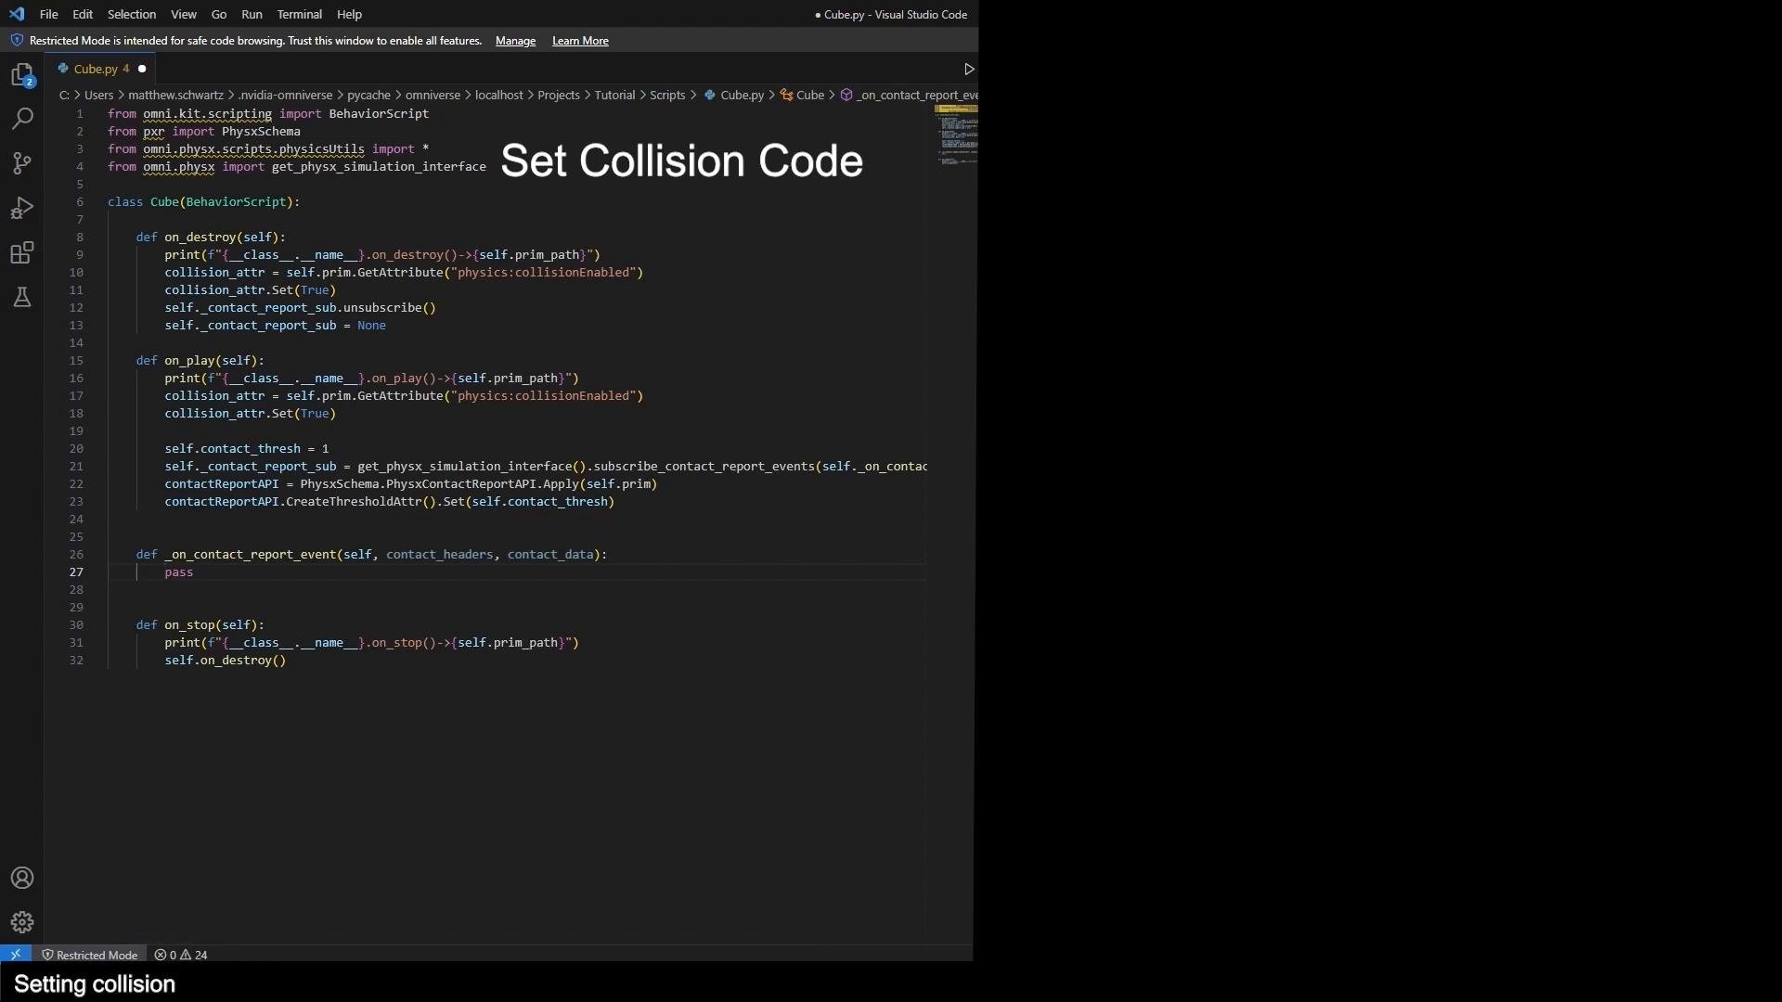
{"action": "double_click", "coordinate": [173, 575]}
{"action": "type", "text": "for contact_header in contact_headers:"}
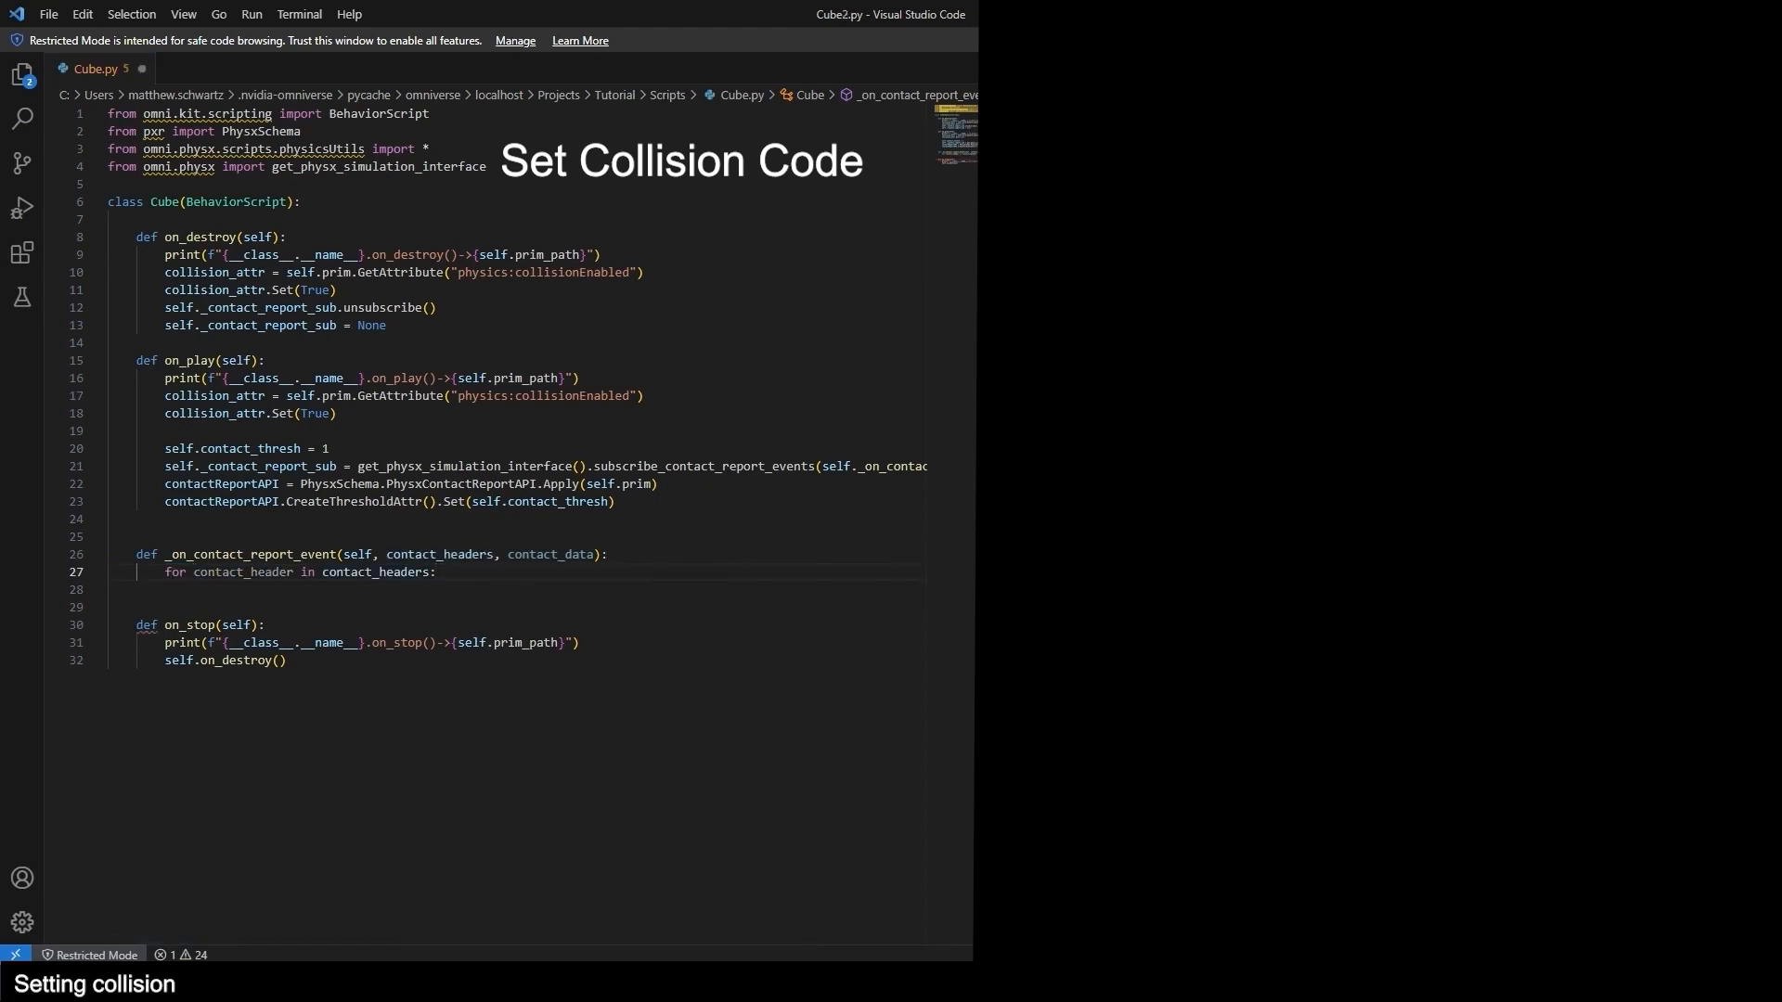
Inside the loop, assign collider_1 and collider_2 as str(PhysicsSchemaTools.intToSdfPath(...)) of contact_header.actor0 and contact_header.actor1 respectively.
{"action": "left_click", "coordinate": [469, 590]}
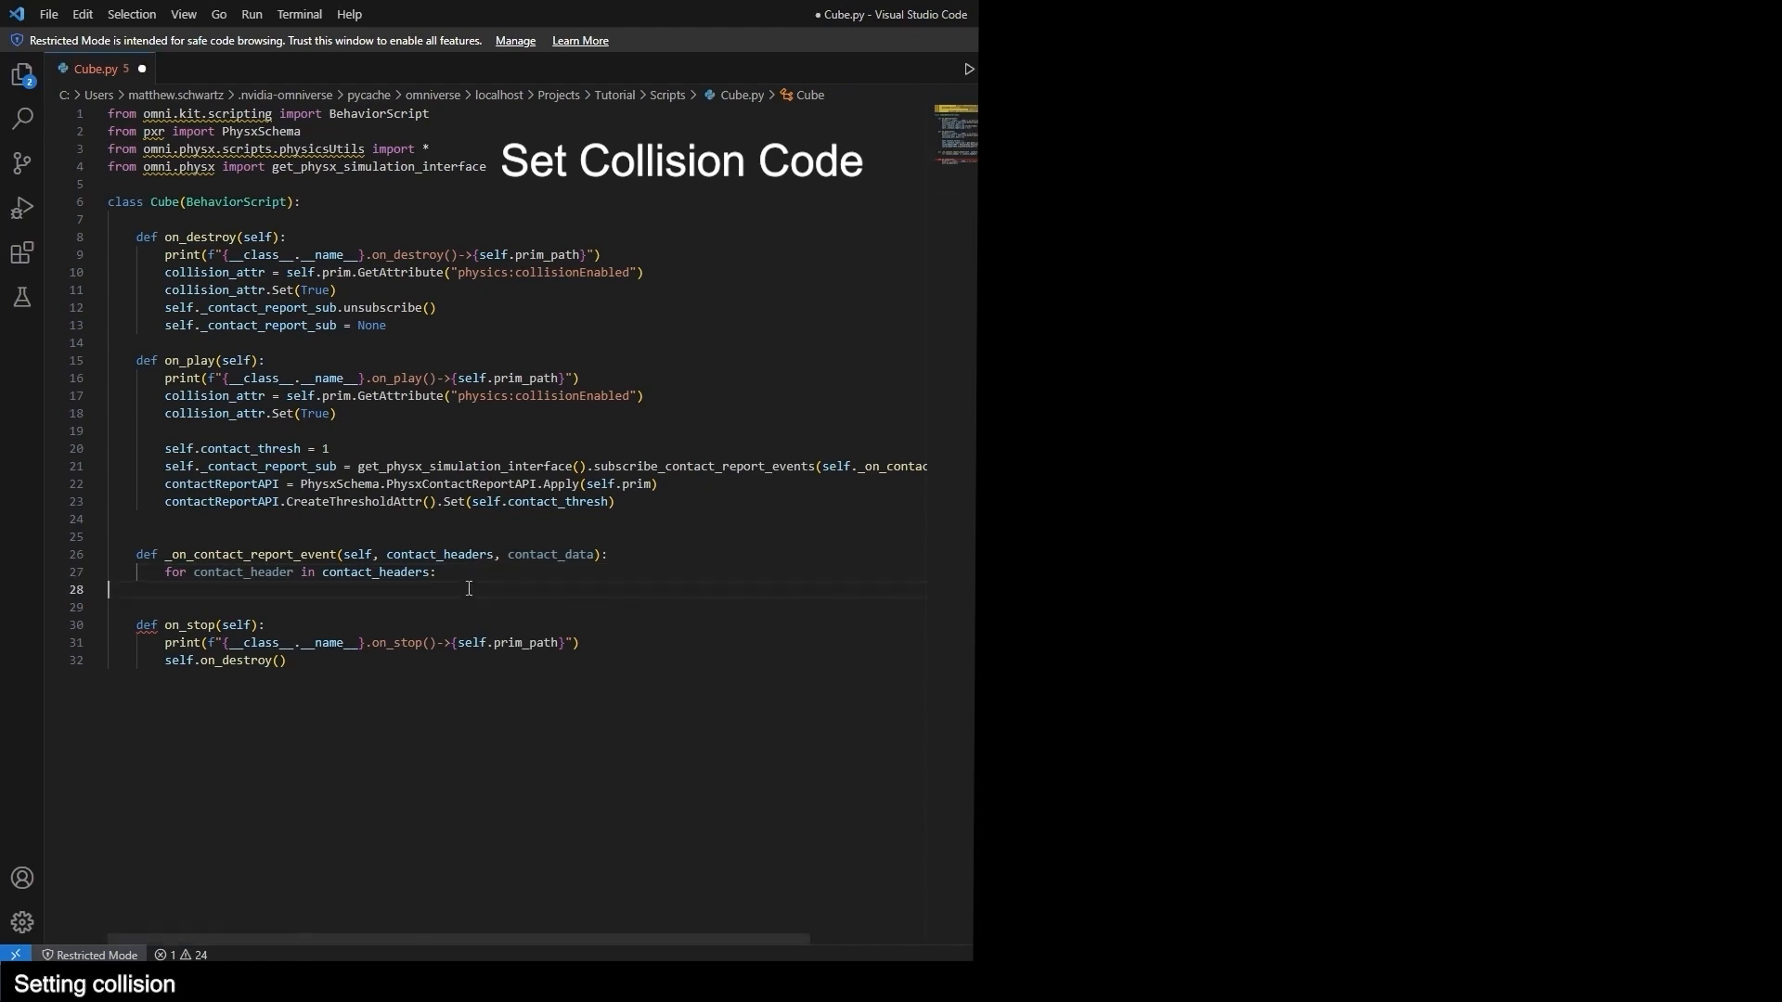
{"action": "type", "text": "collider_1 = str(PhysicsSchemaTools.intToSdfPath(contact_header.actor0))"}
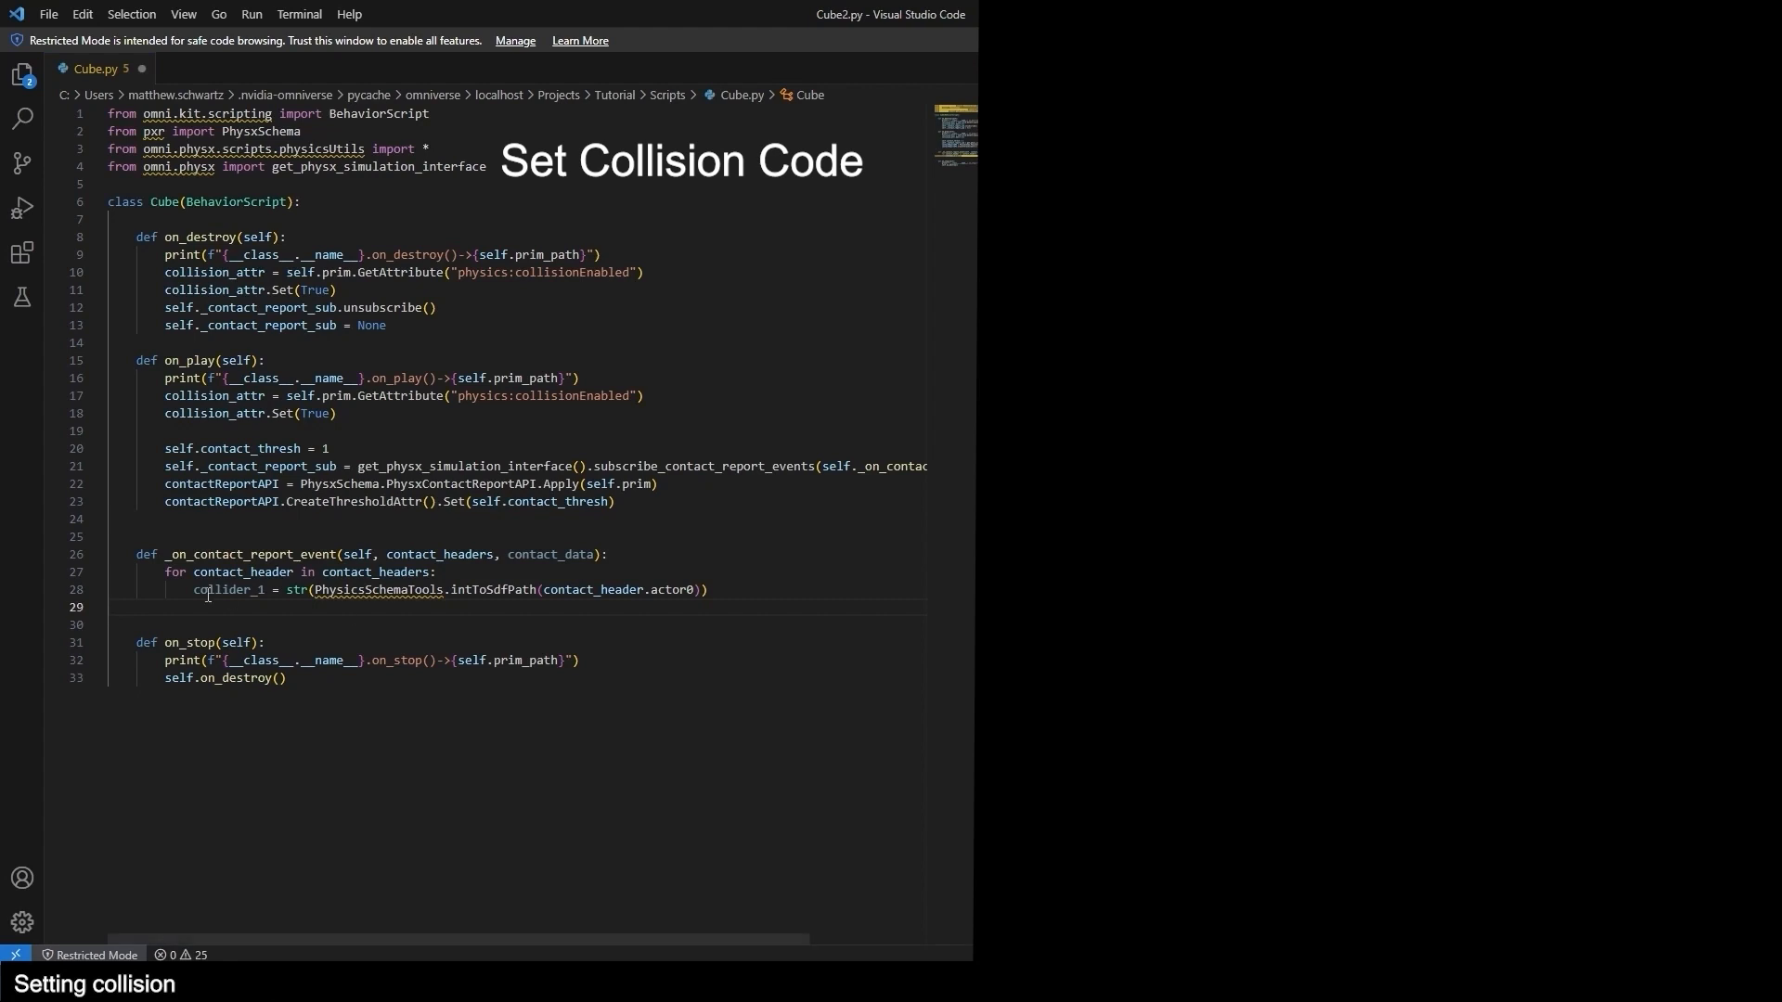
{"action": "type", "text": "collider_2 = str(PhysicsSchemaTools.intToSdfPath(contact_header.actor1))"}
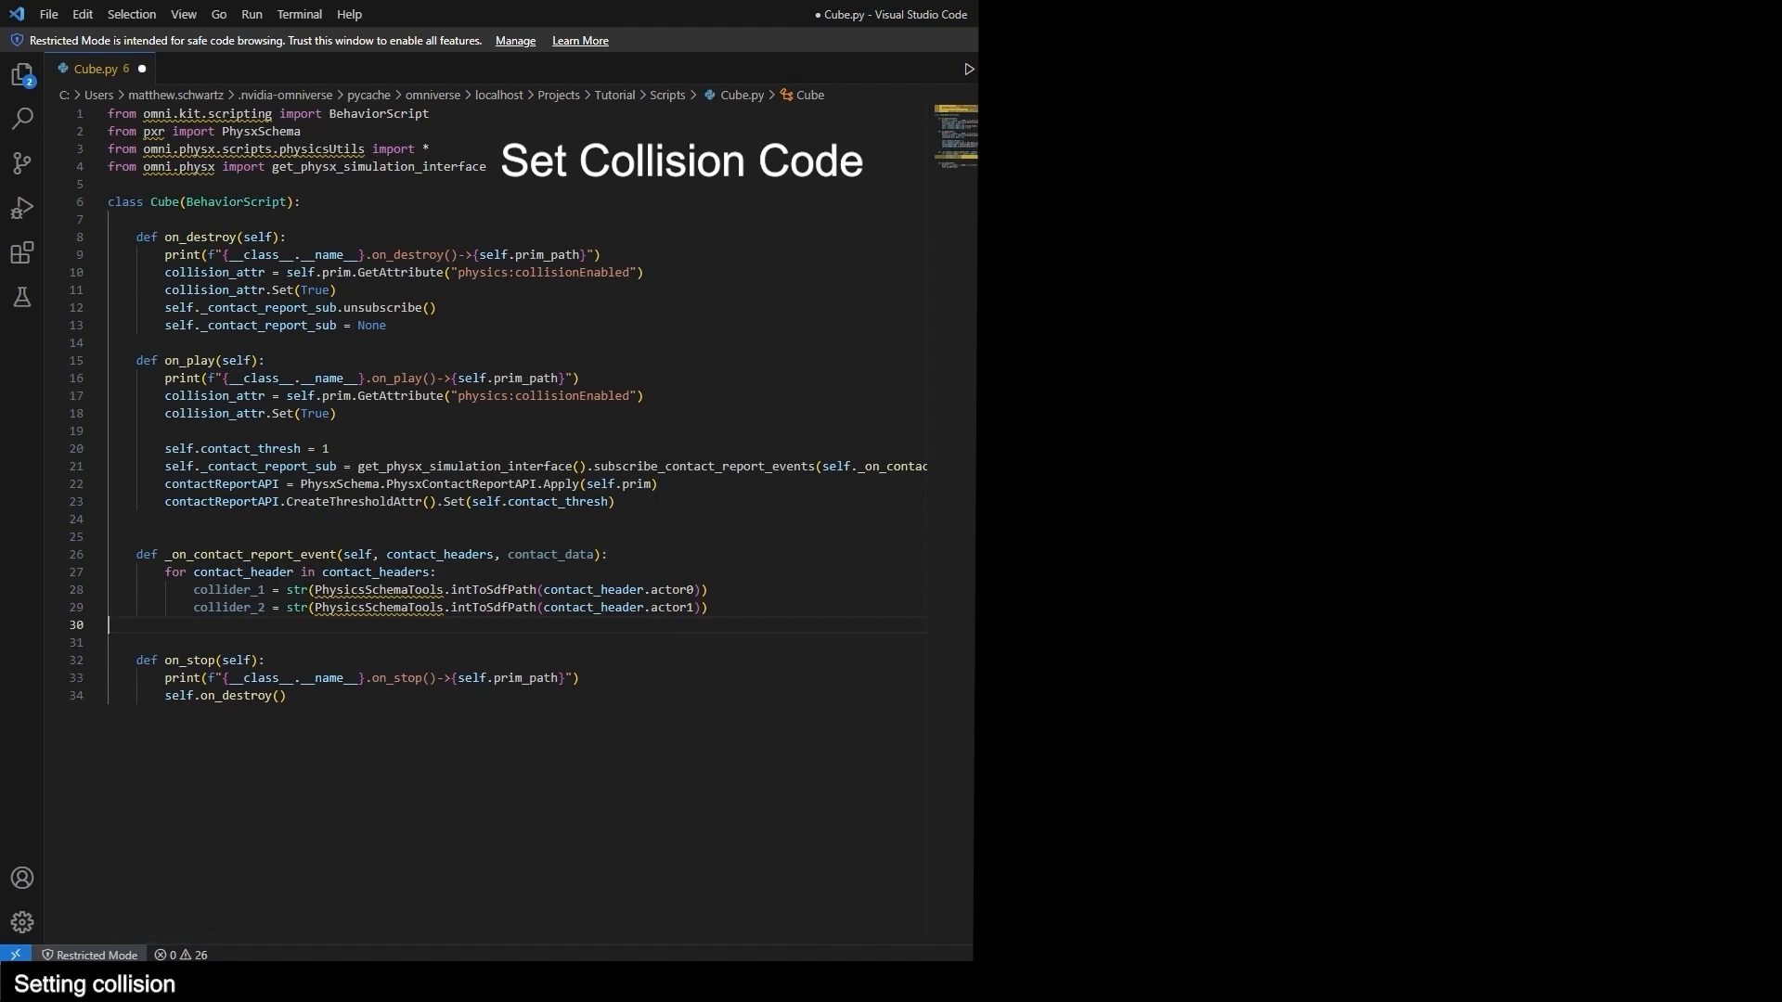
Below the collider assignments in the loop, define contacts = [collider_1, collider_2].
{"action": "left_click", "coordinate": [1206, 625]}
{"action": "left_click", "coordinate": [314, 625]}
{"action": "type", "text": "contacts = [collider_1, collider_2]"}
{"action": "left_click", "coordinate": [243, 592]}
{"action": "left_click", "coordinate": [243, 607]}
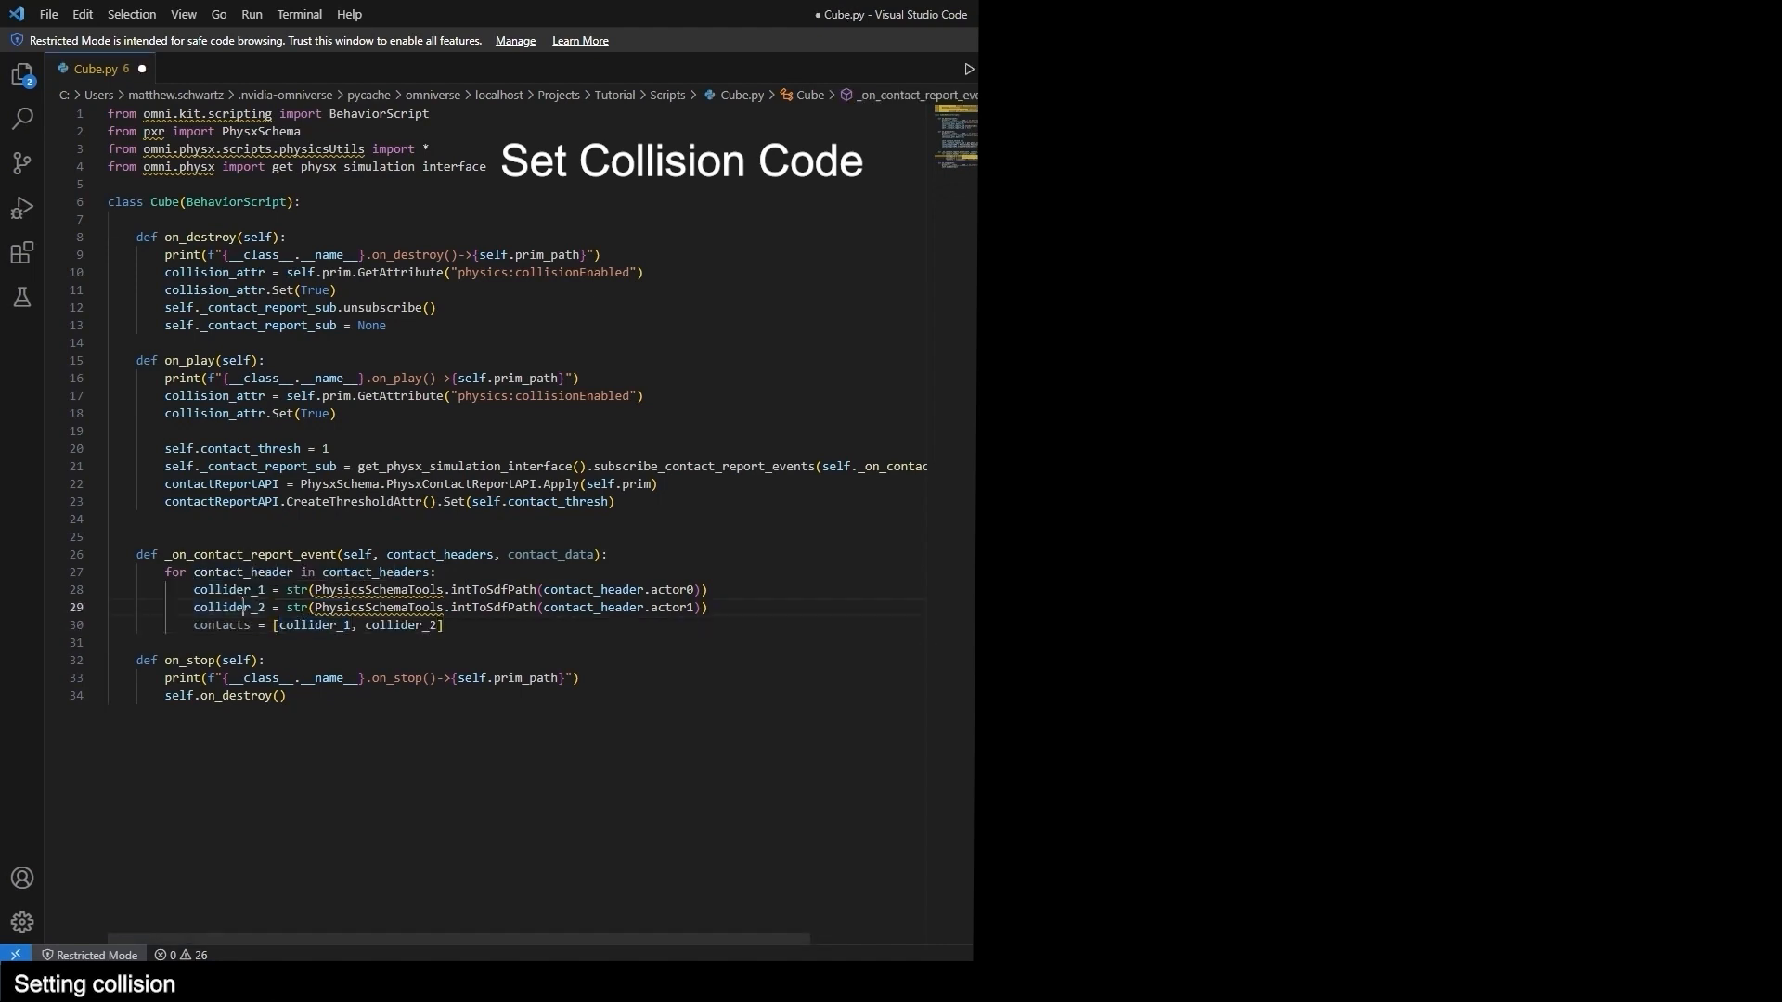
{"action": "double_click", "coordinate": [243, 607]}
{"action": "double_click", "coordinate": [578, 592]}
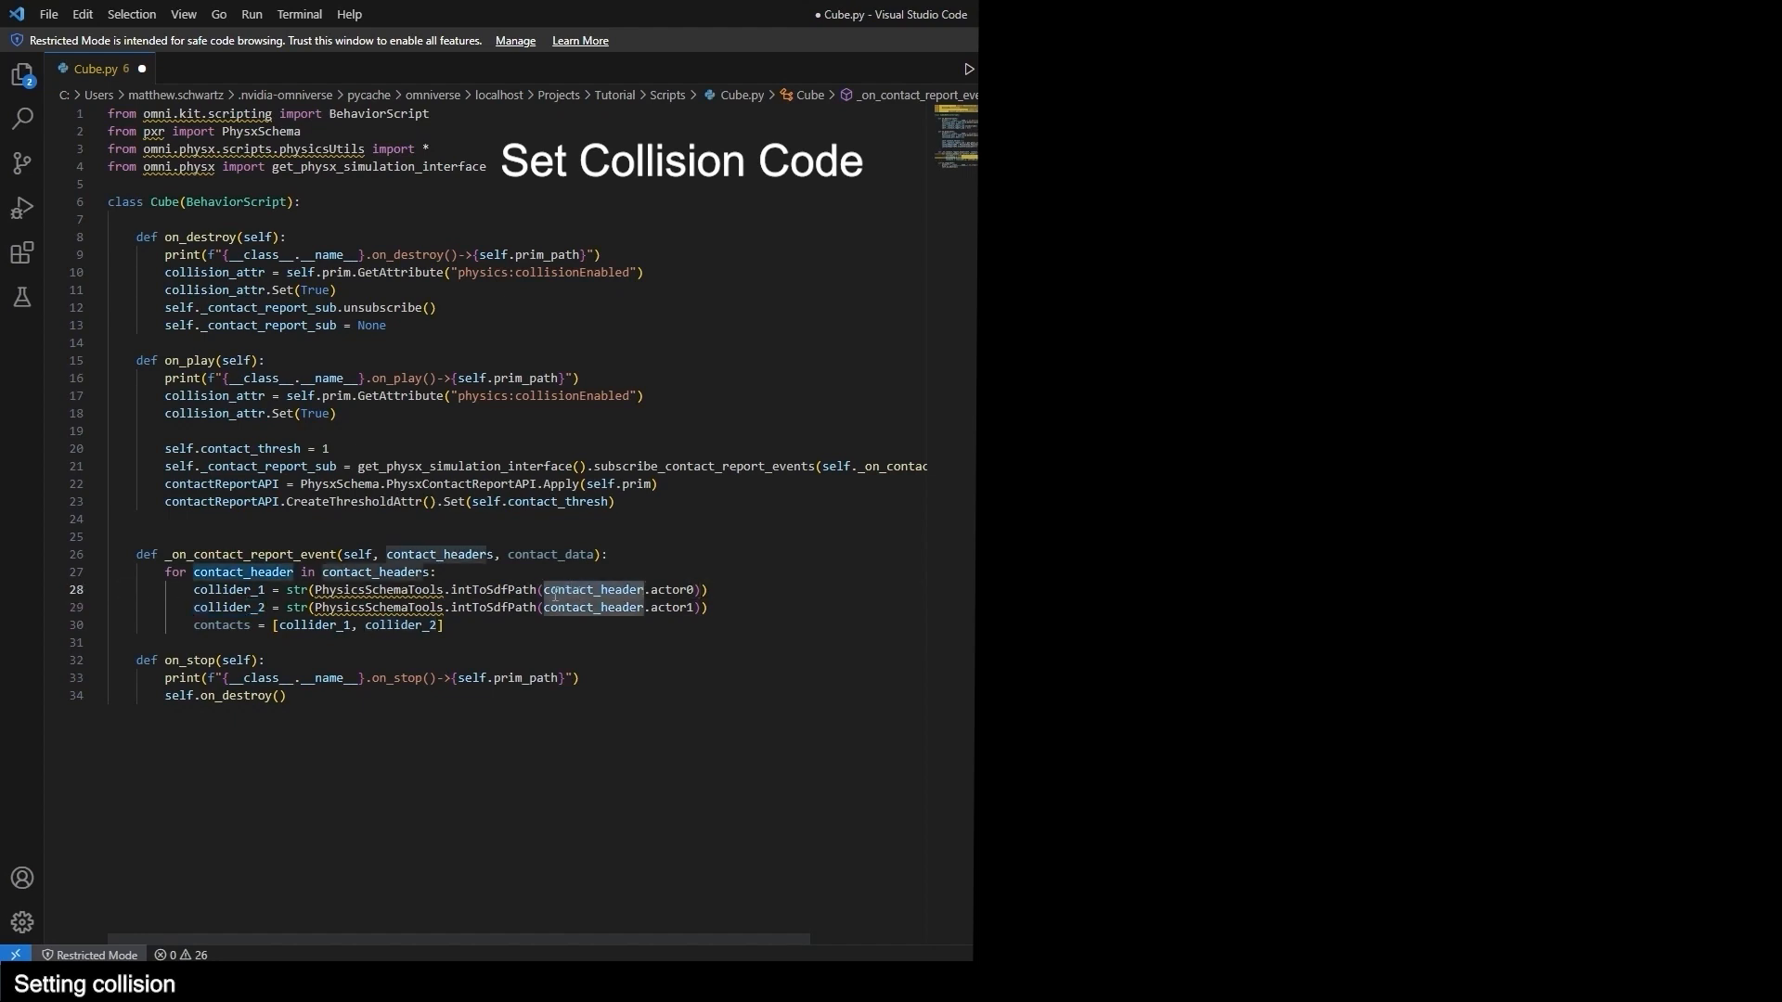
{"action": "double_click", "coordinate": [684, 608]}
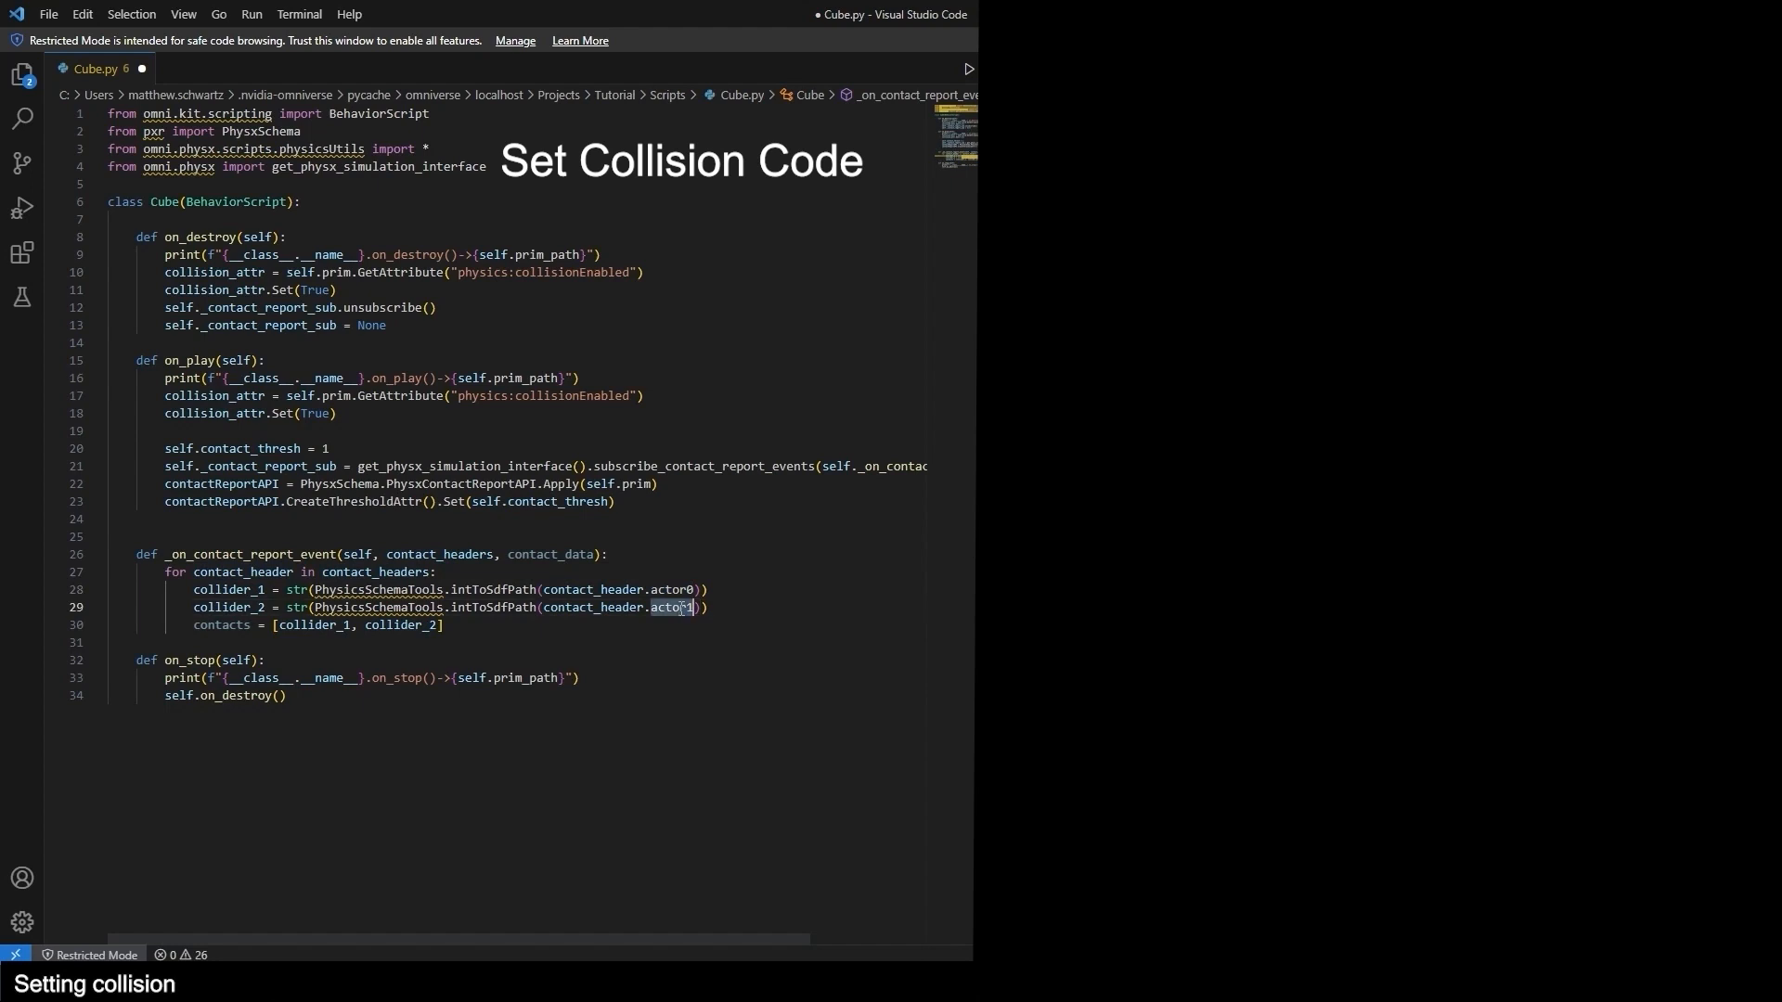
Below the contacts list, add the comment "# If it collided, turn off the collision property" and the condition "if self.prim_path in contacts:".
{"action": "left_click", "coordinate": [634, 630]}
{"action": "key", "text": "Return"}
{"action": "key", "text": "Return"}
{"action": "type", "text": "# "}
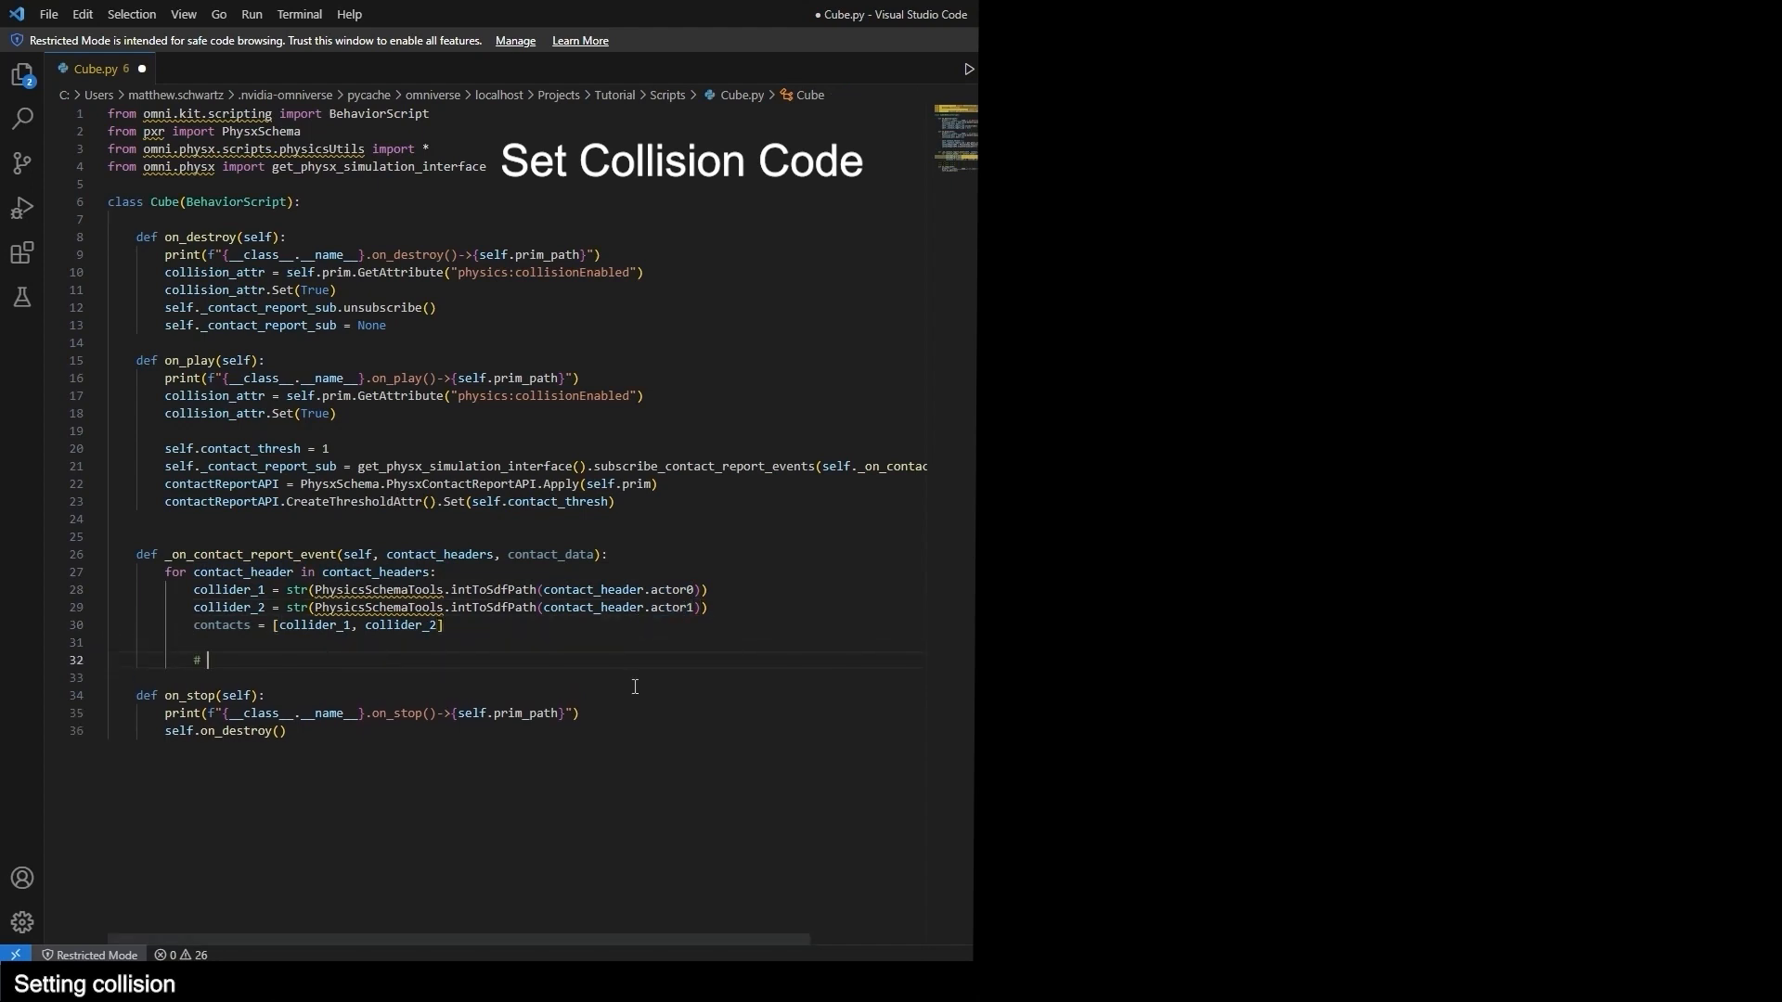
{"action": "type", "text": "If it collided, turn off the collision property"}
{"action": "key", "text": "Return"}
{"action": "key", "text": "ctrl+2"}
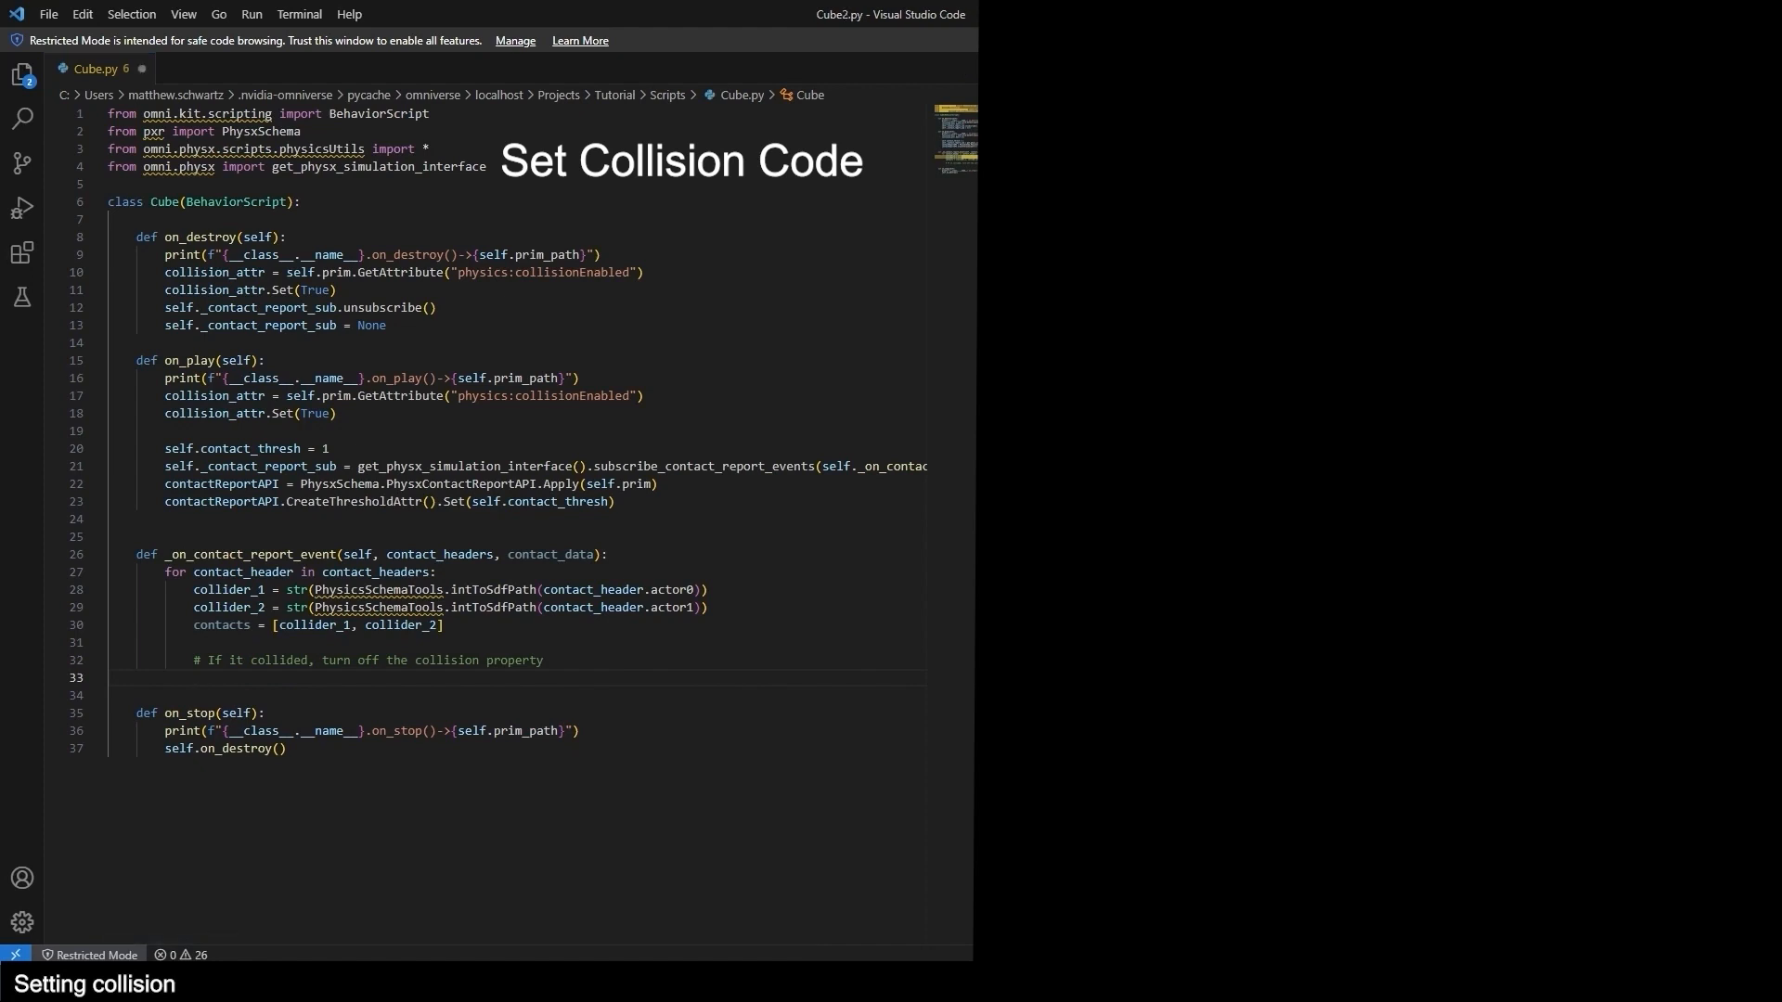
{"action": "left_click", "coordinate": [604, 679]}
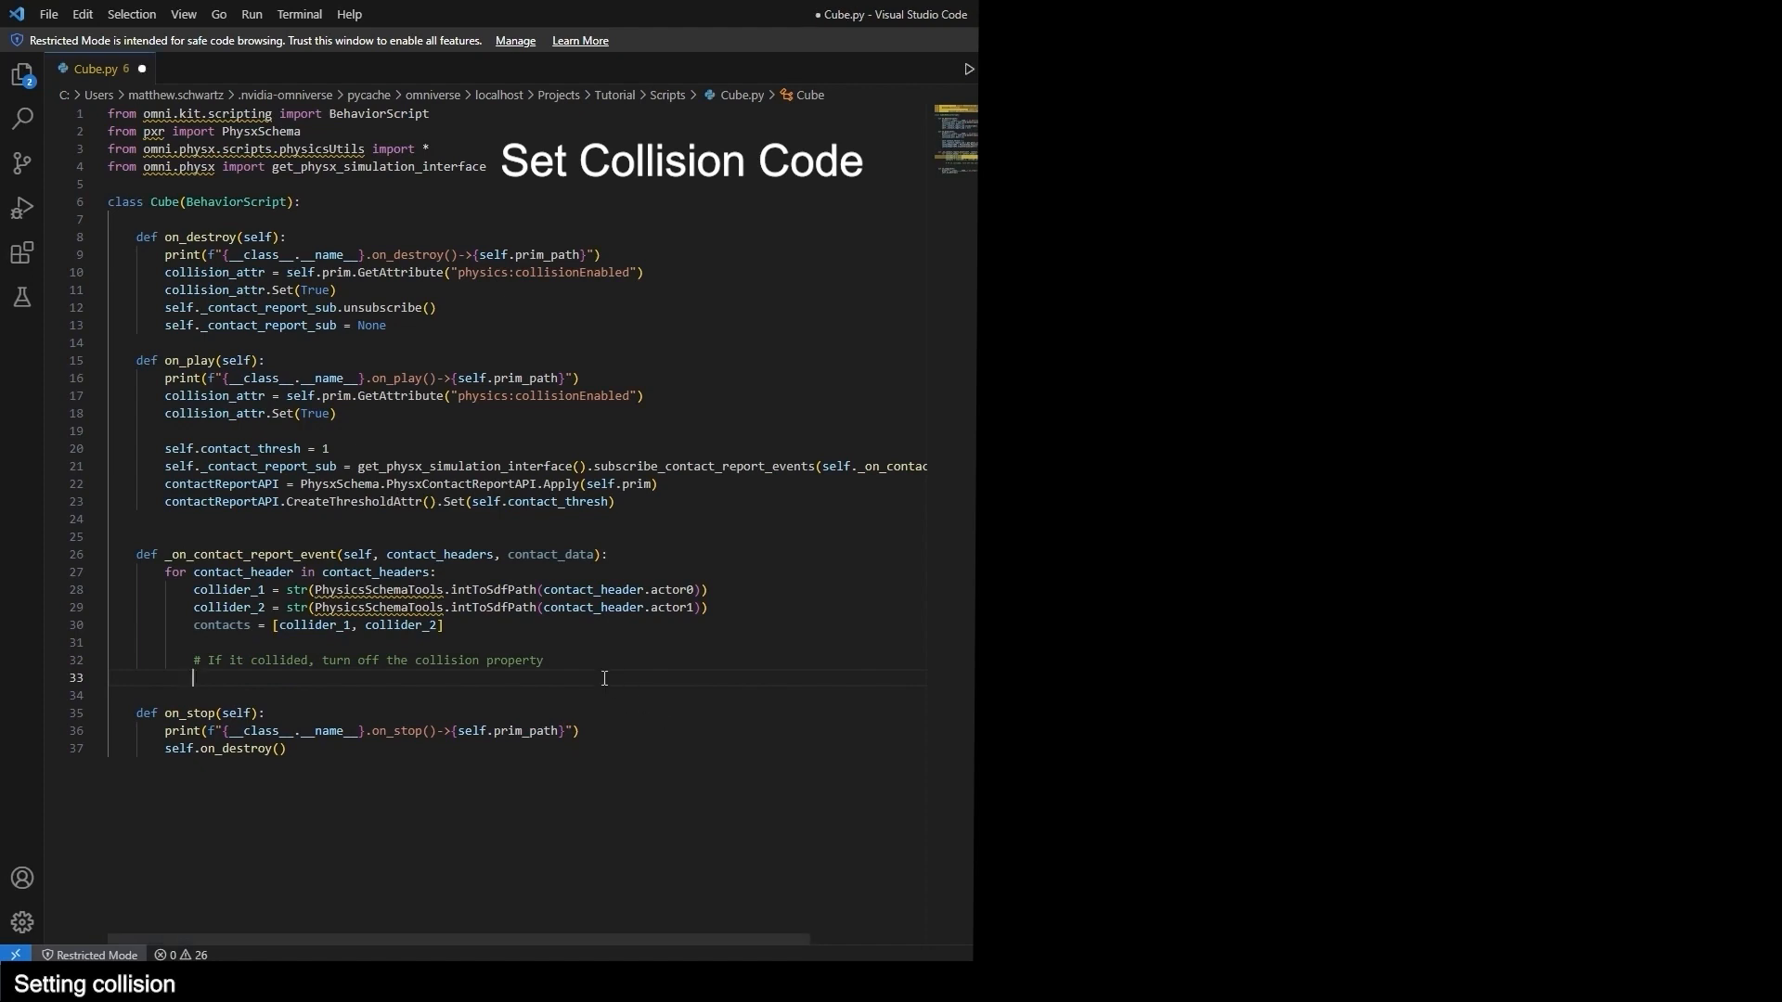
{"action": "type", "text": "if self.prim_path in contacts:"}
{"action": "key", "text": "Return"}
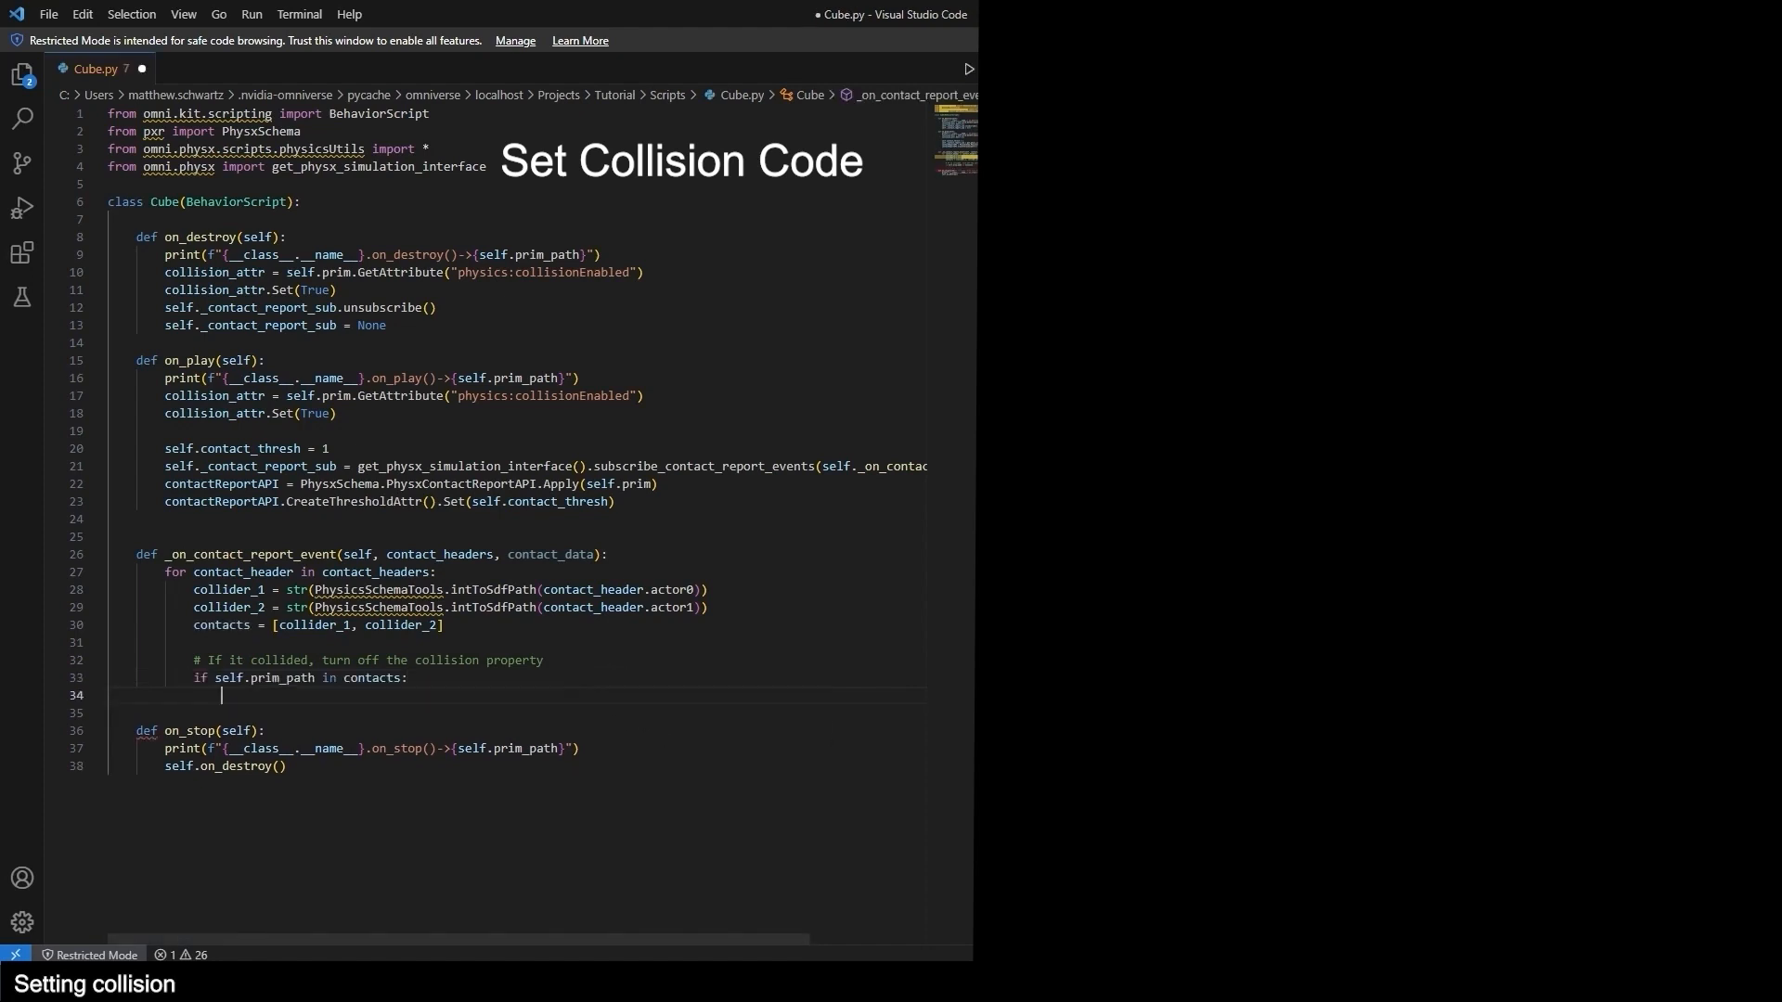
In the if block, store self.prim.GetAttribute("physics:collisionEnabled") in collision_attr, add collision_attr.Set(False), and save the script.
{"action": "key", "text": "ctrl+2"}
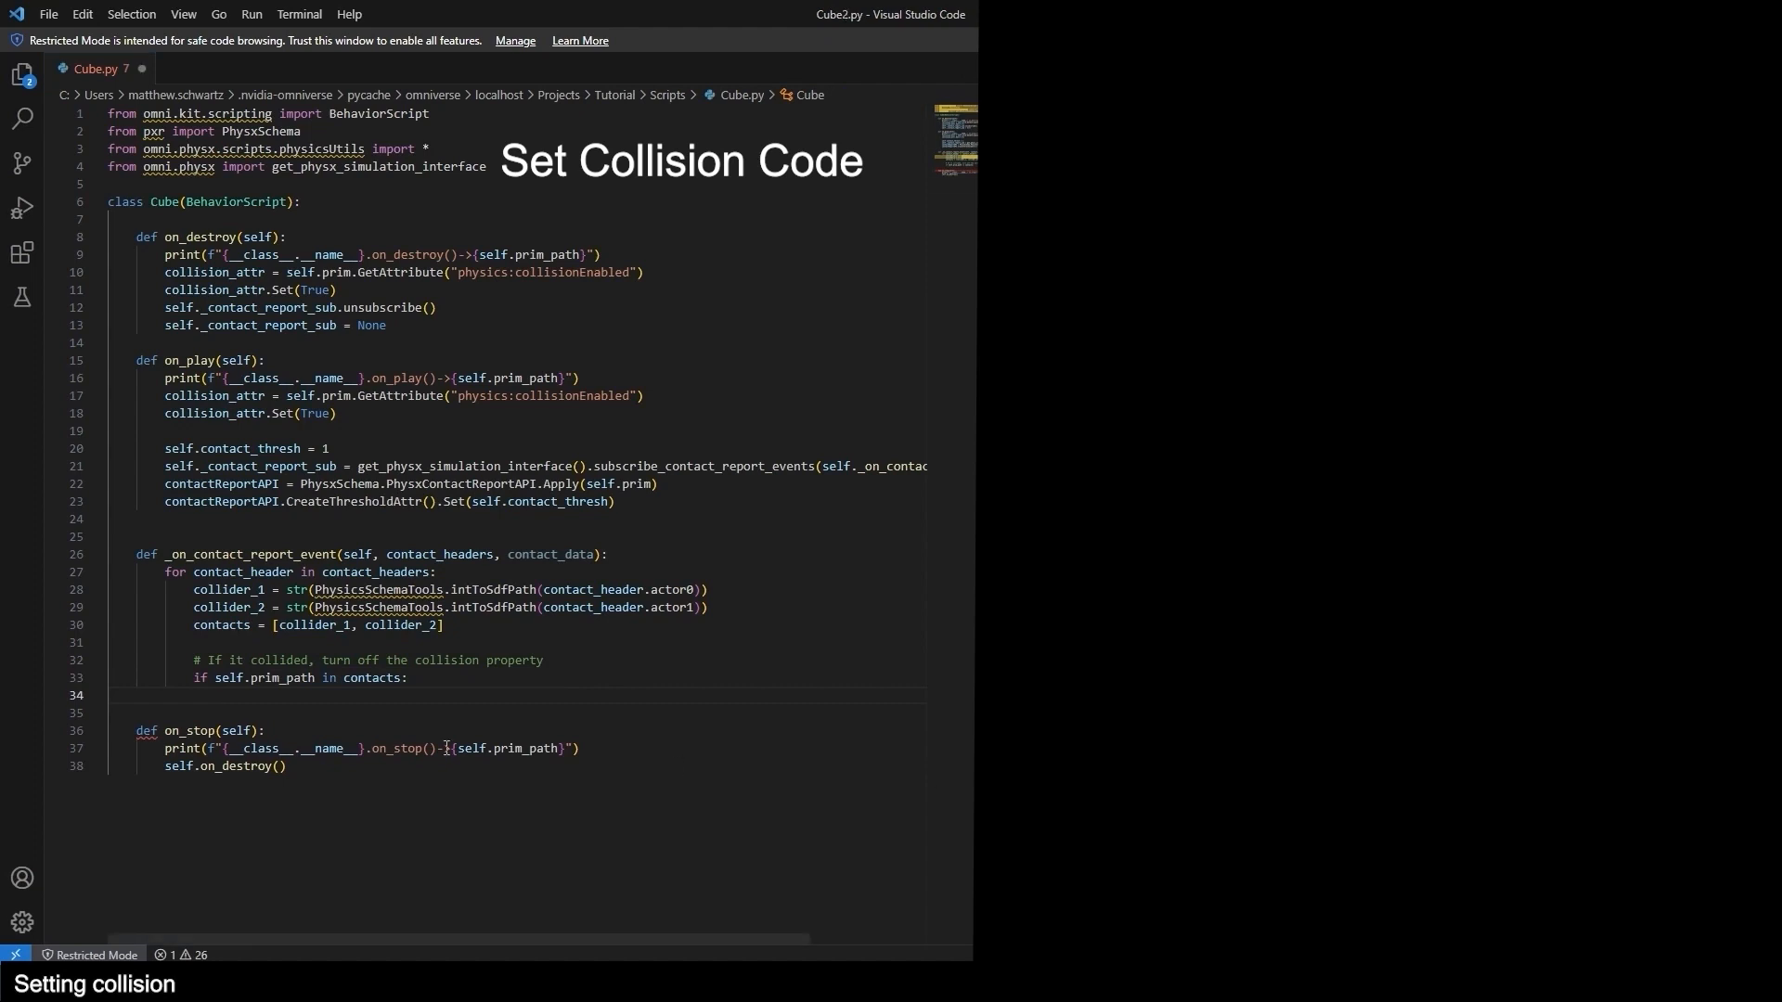
{"action": "left_click", "coordinate": [344, 699]}
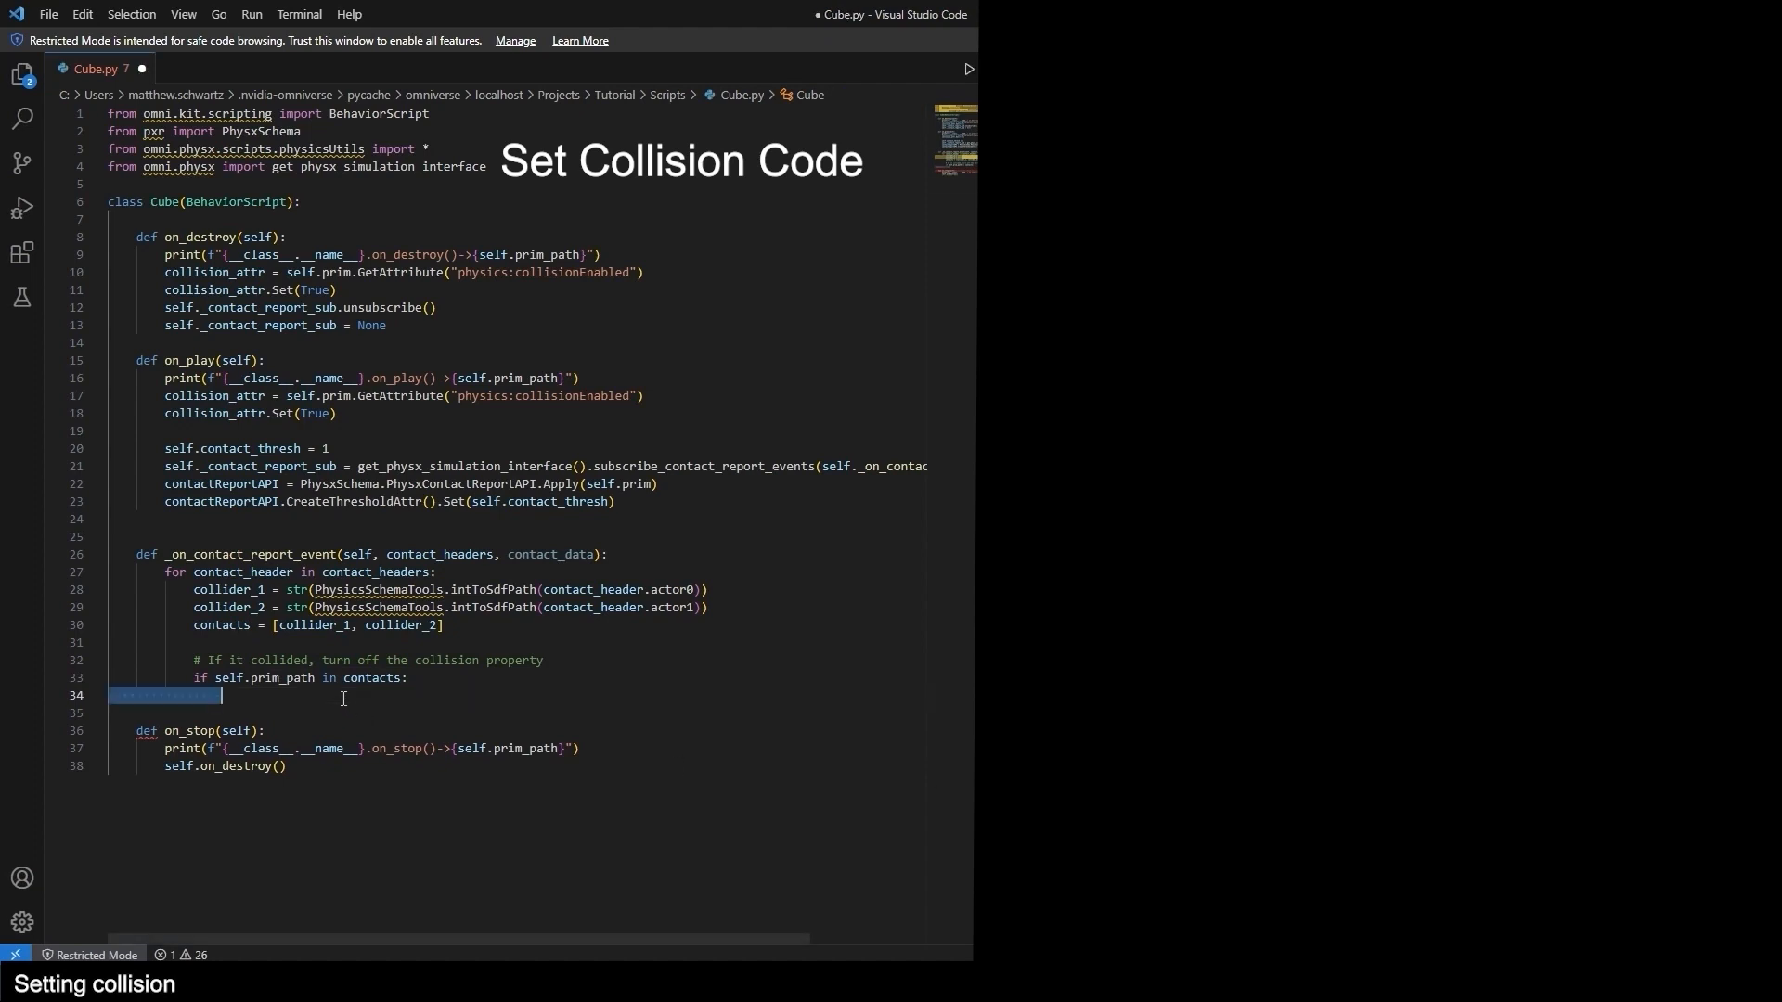
{"action": "type", "text": "collision_attr = self.prim.GetAttribute(\"physics:collisionEnabled\")"}
{"action": "left_click", "coordinate": [1155, 713]}
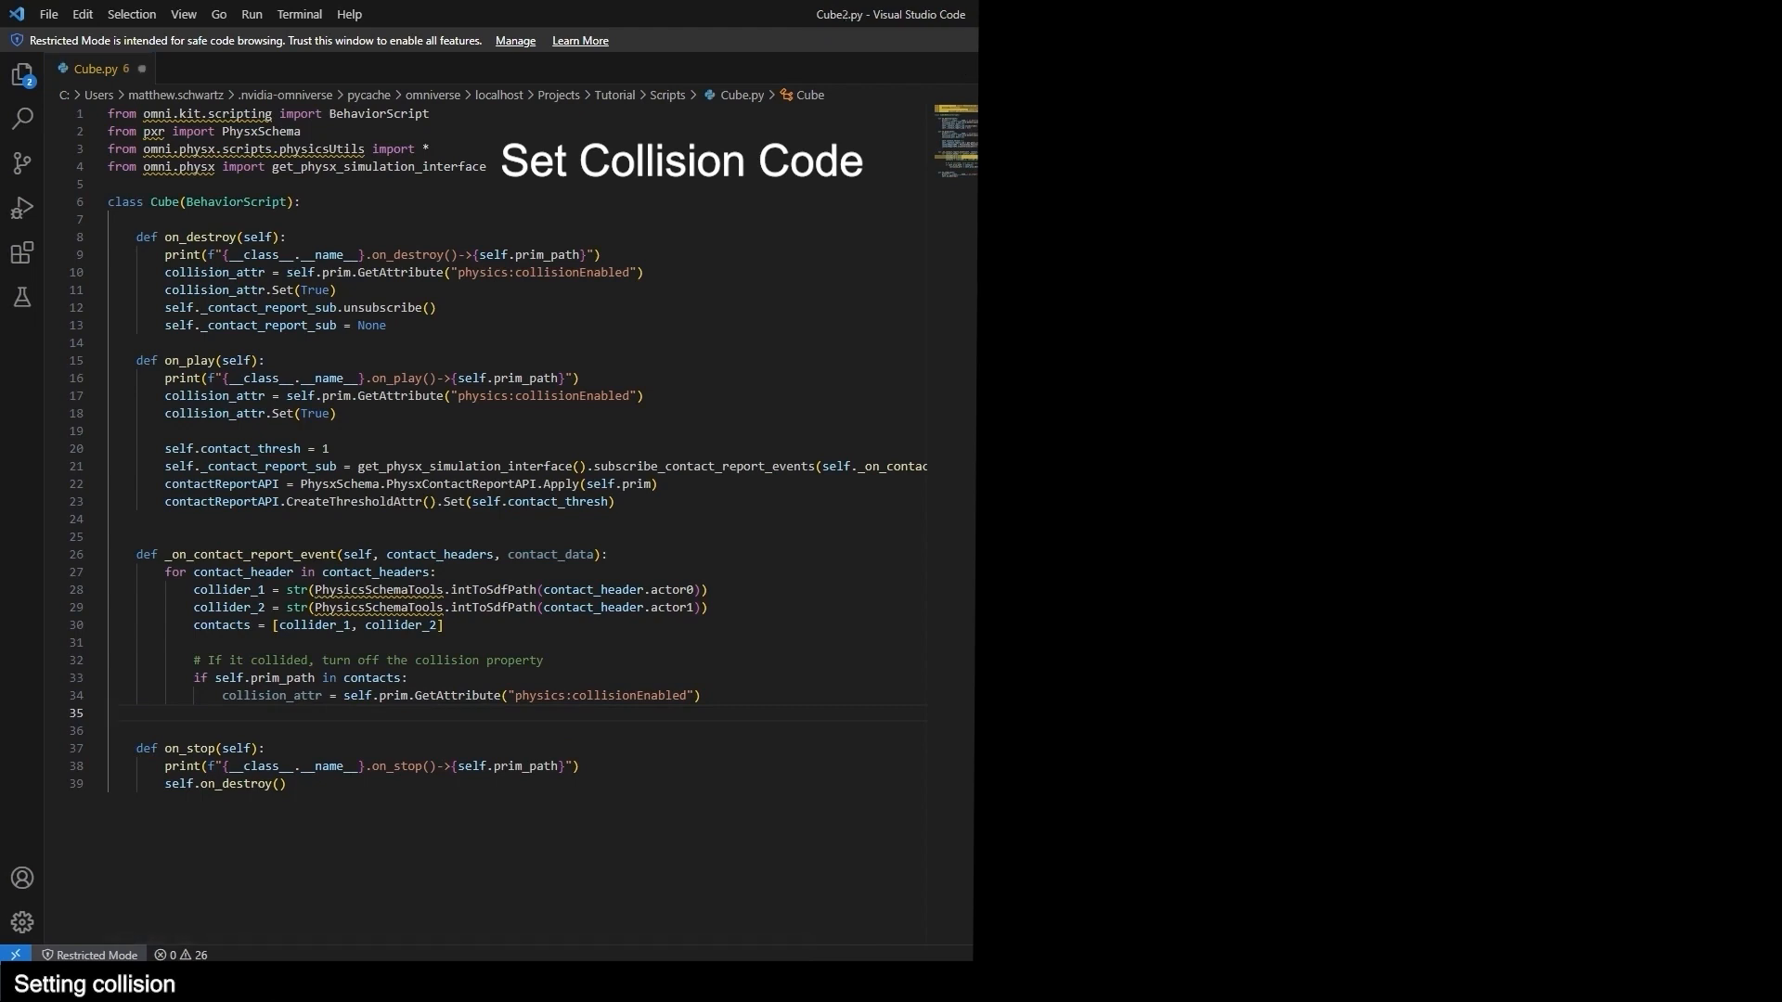
{"action": "left_click", "coordinate": [801, 704]}
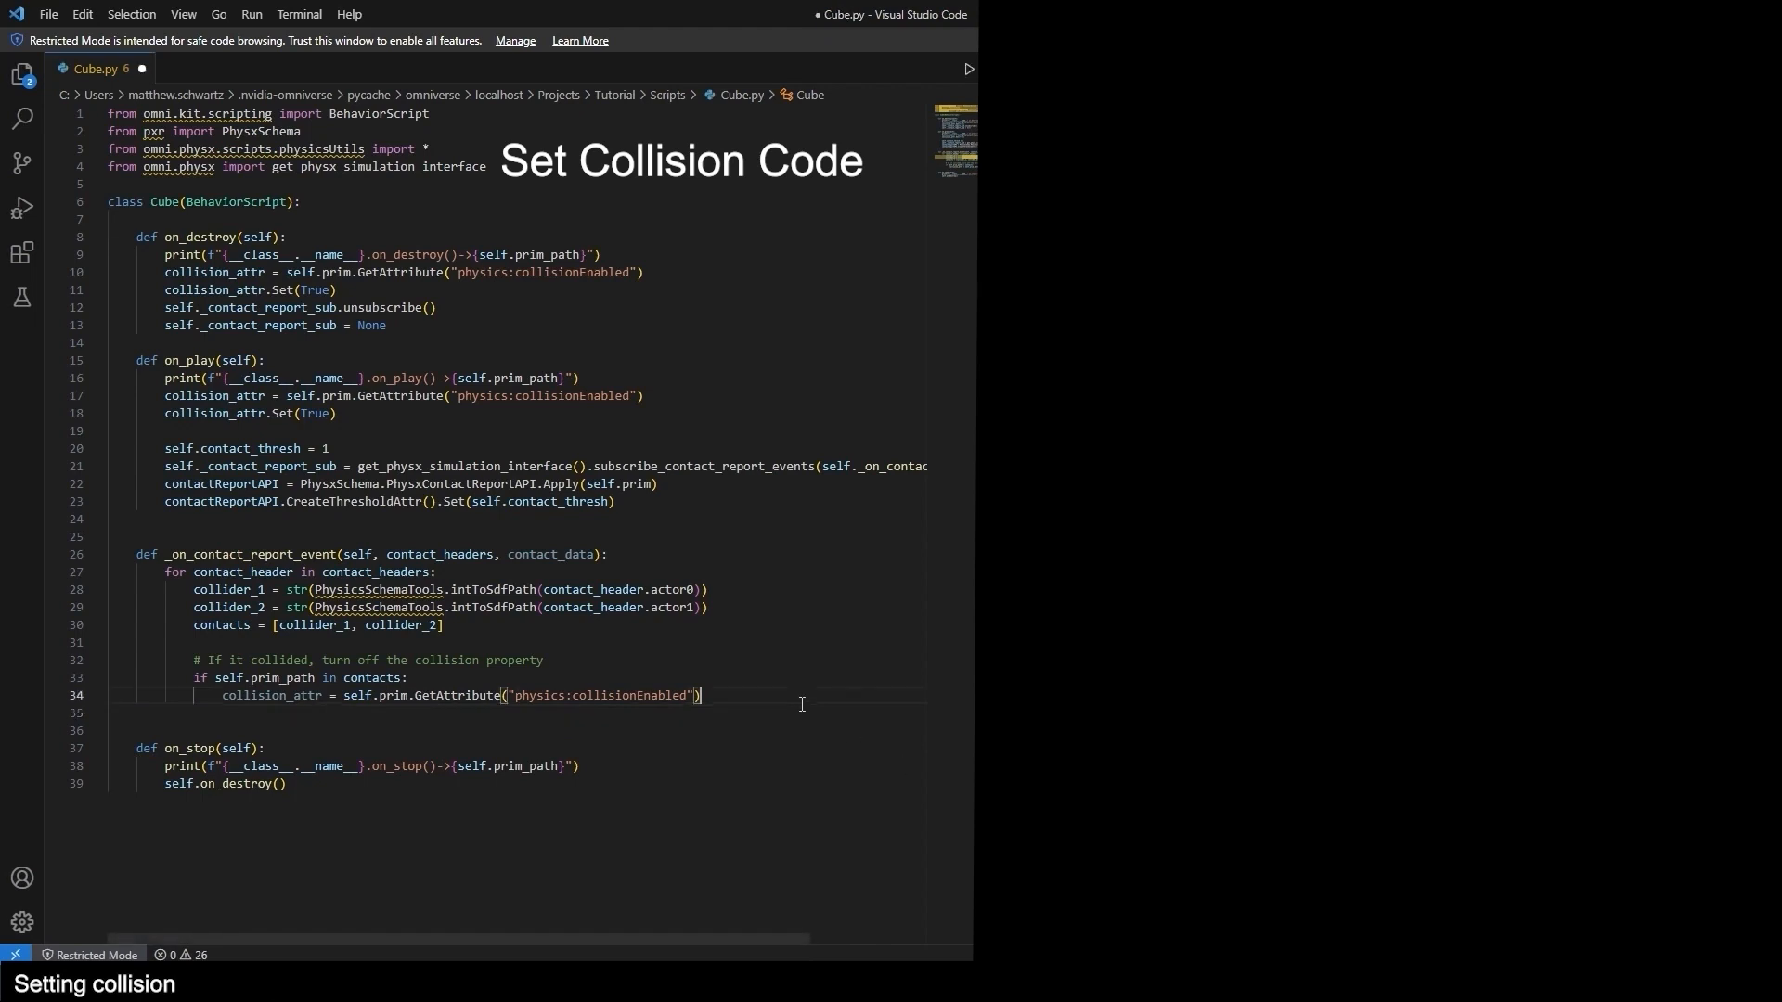
{"action": "type", "text": "collision_attr.Set(False)"}
{"action": "left_click", "coordinate": [446, 749]}
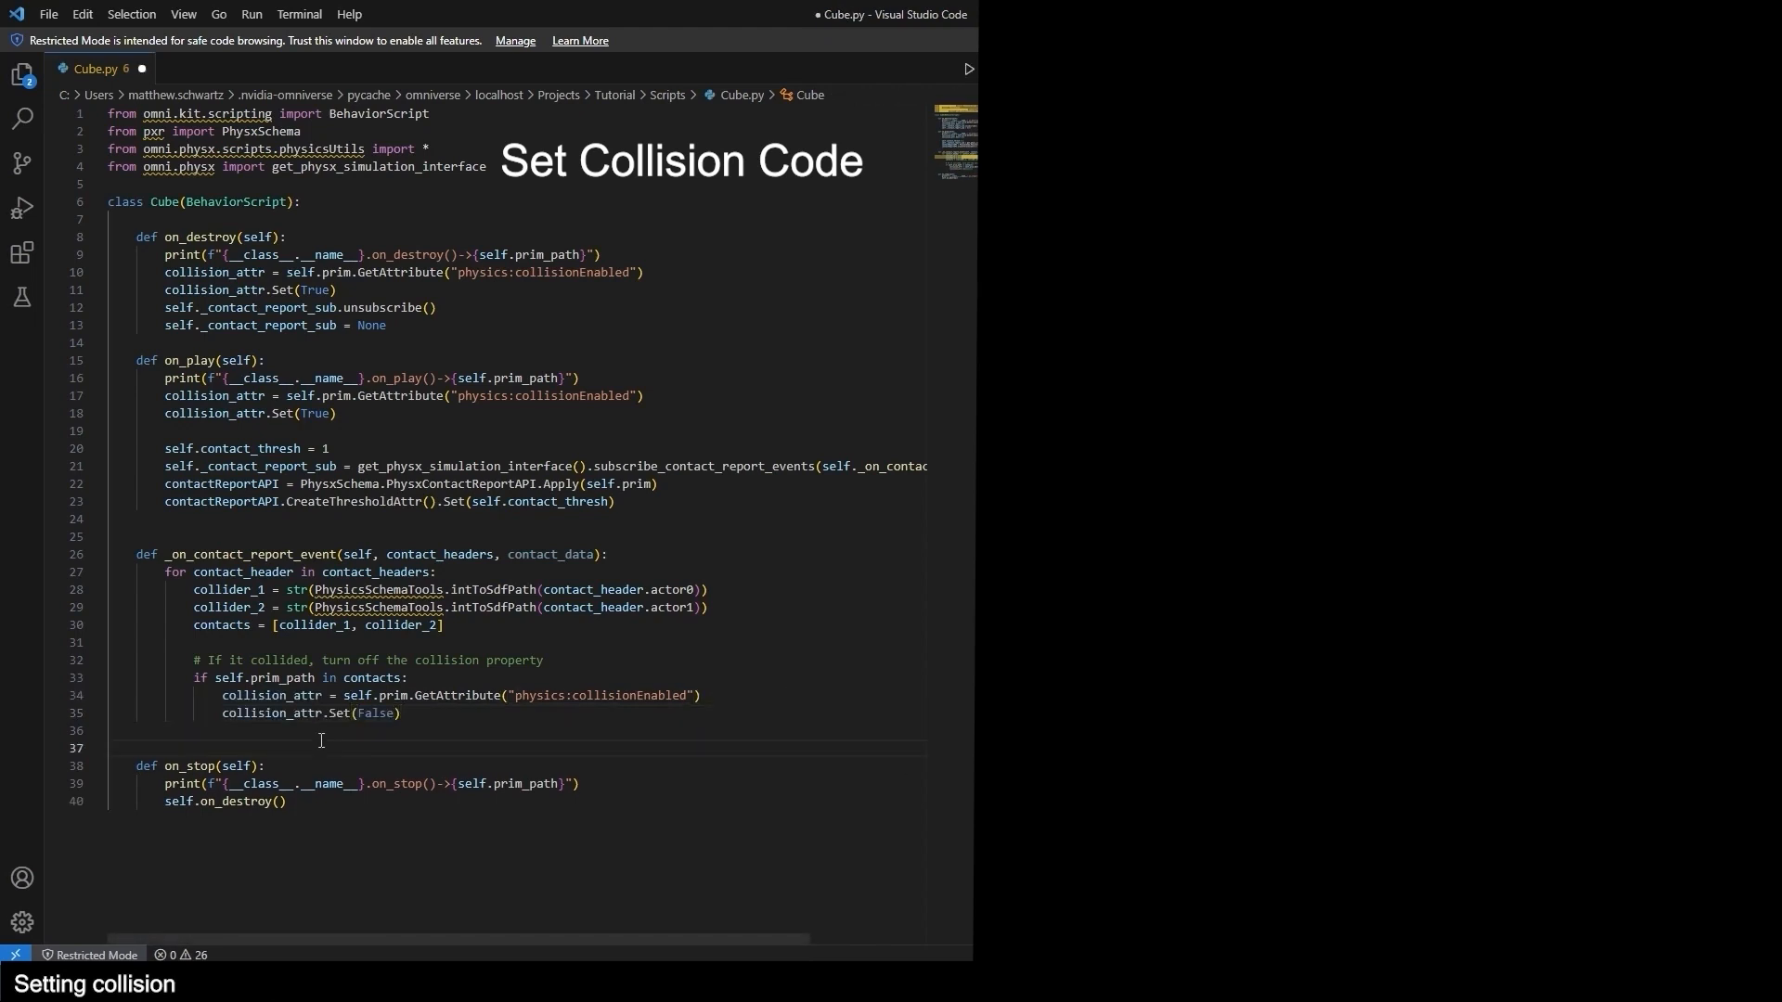
{"action": "key", "text": "ctrl+s"}
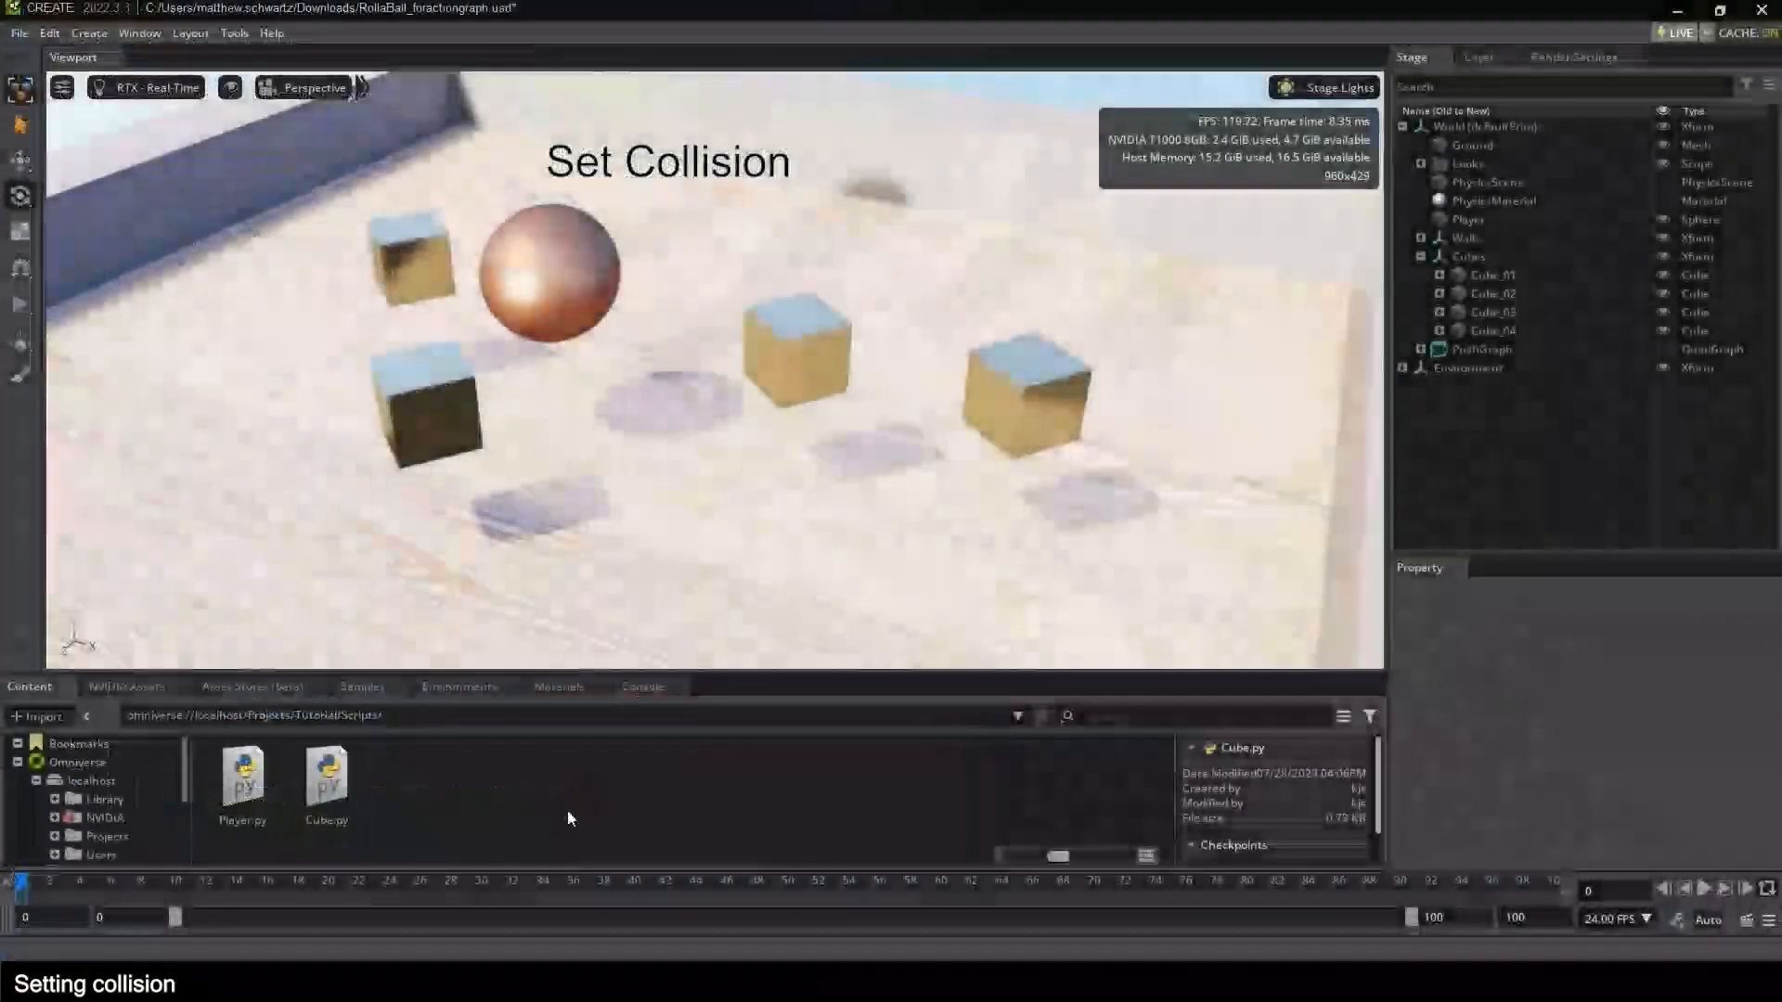
Switch to Omniverse Create and check which script is assigned to Cube_01 in its Python Scripting properties.
{"action": "left_click", "coordinate": [1490, 272]}
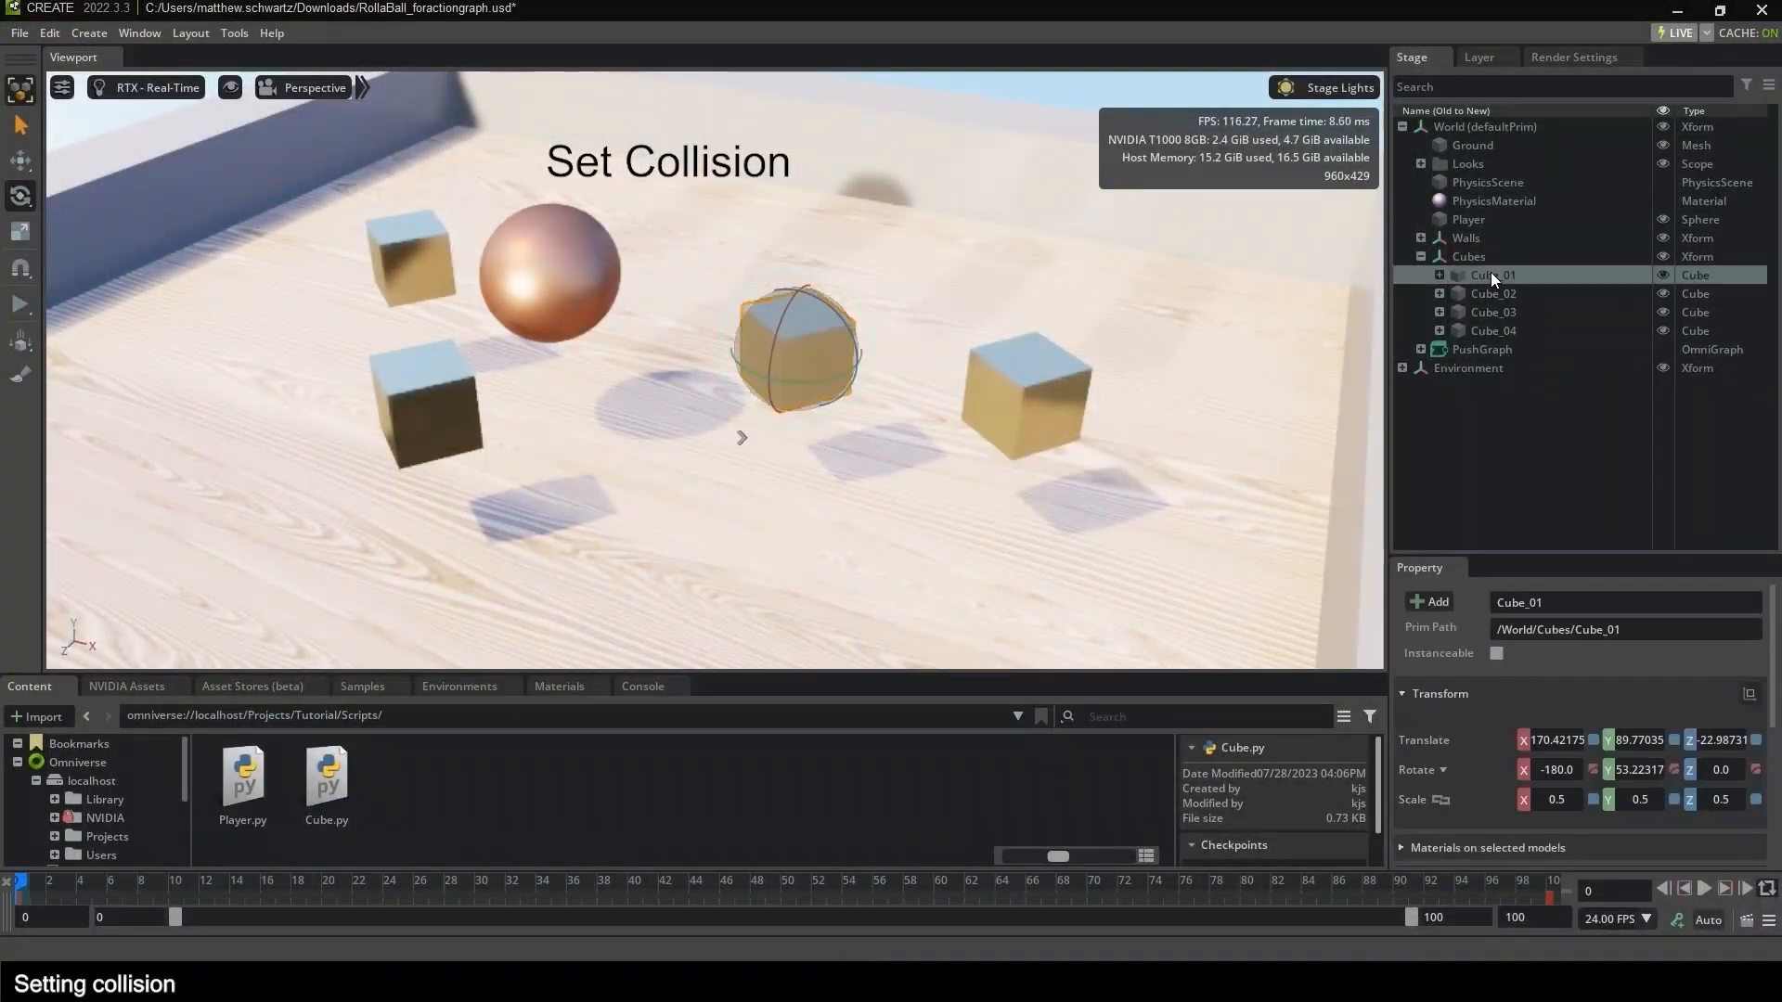
{"action": "scroll", "coordinate": [1451, 681], "scroll_direction": "down", "scroll_amount": 3}
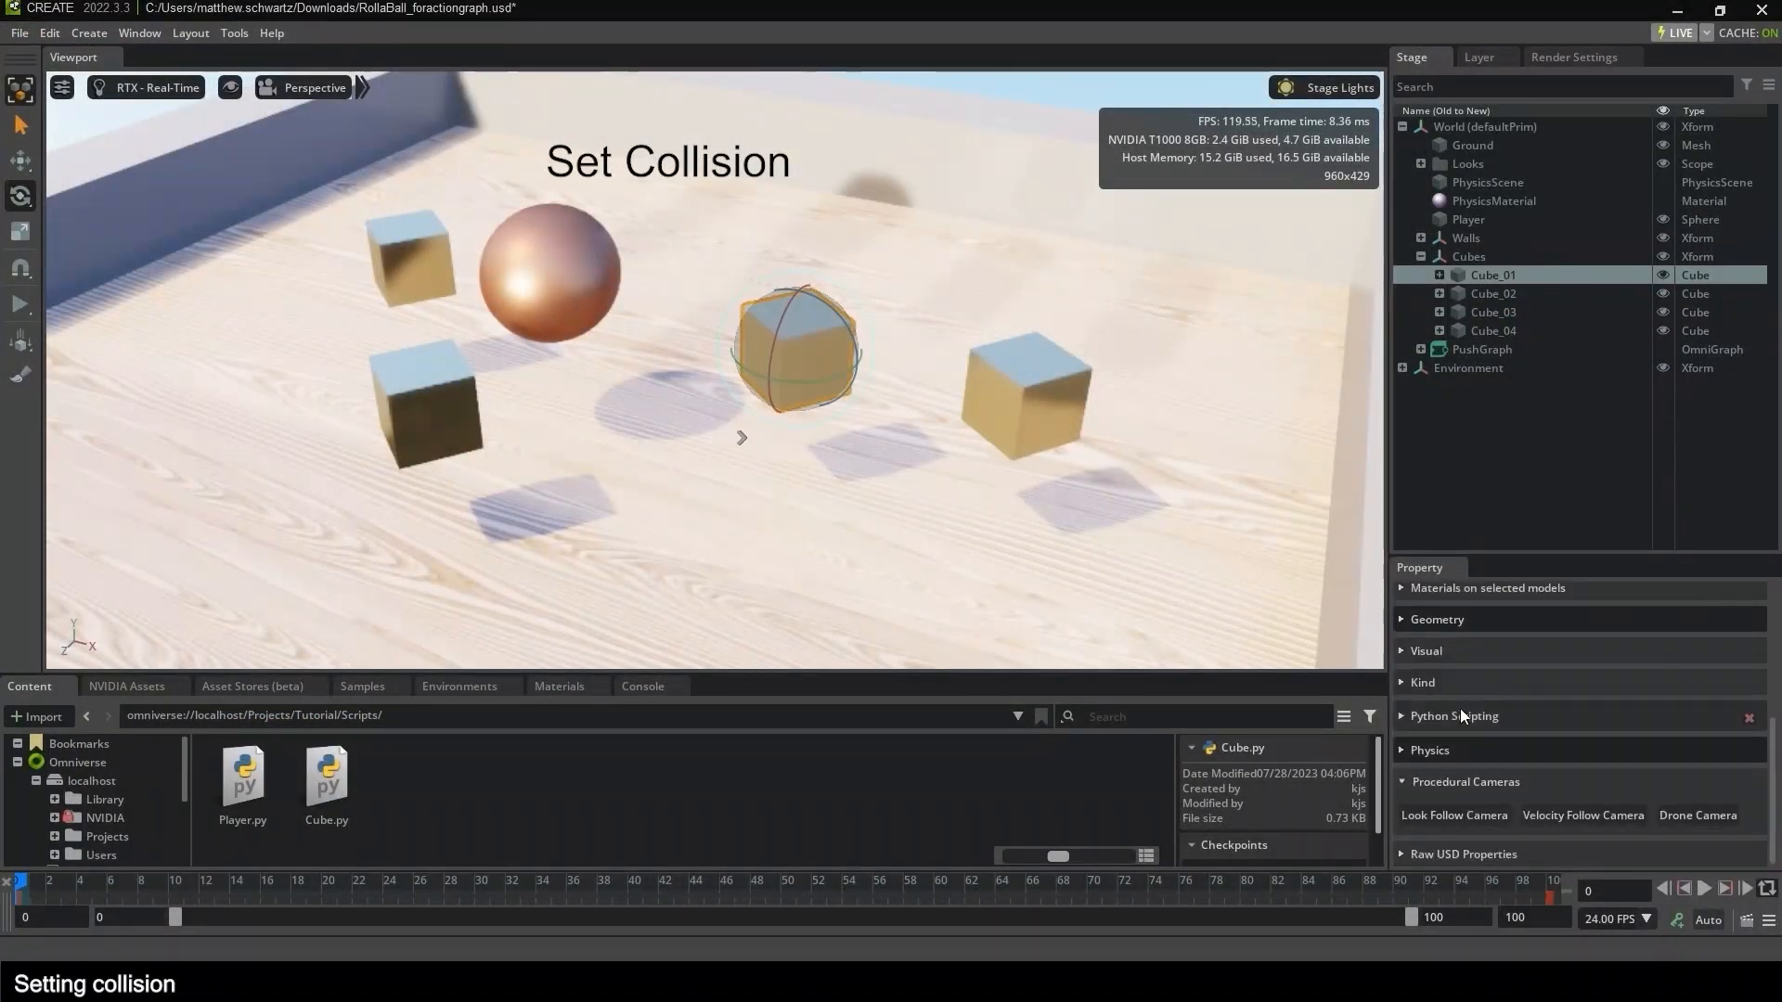
{"action": "left_click", "coordinate": [1459, 711]}
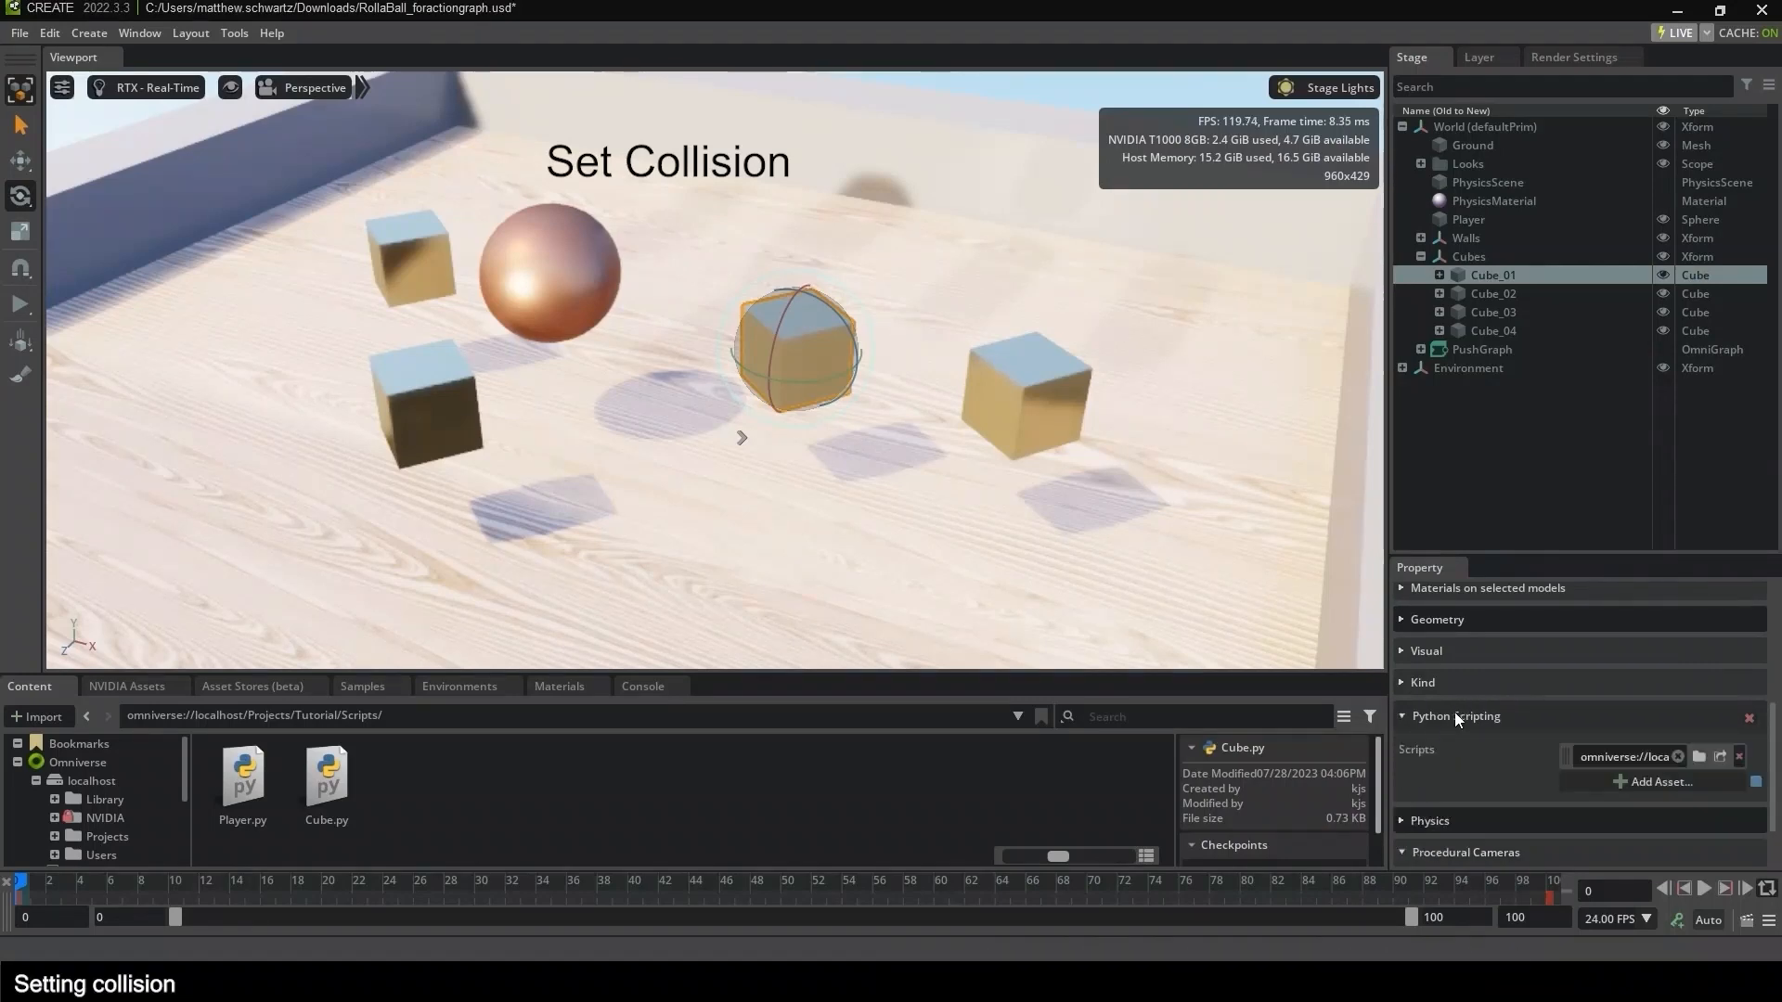
{"action": "double_click", "coordinate": [1631, 757]}
{"action": "left_click", "coordinate": [1635, 757]}
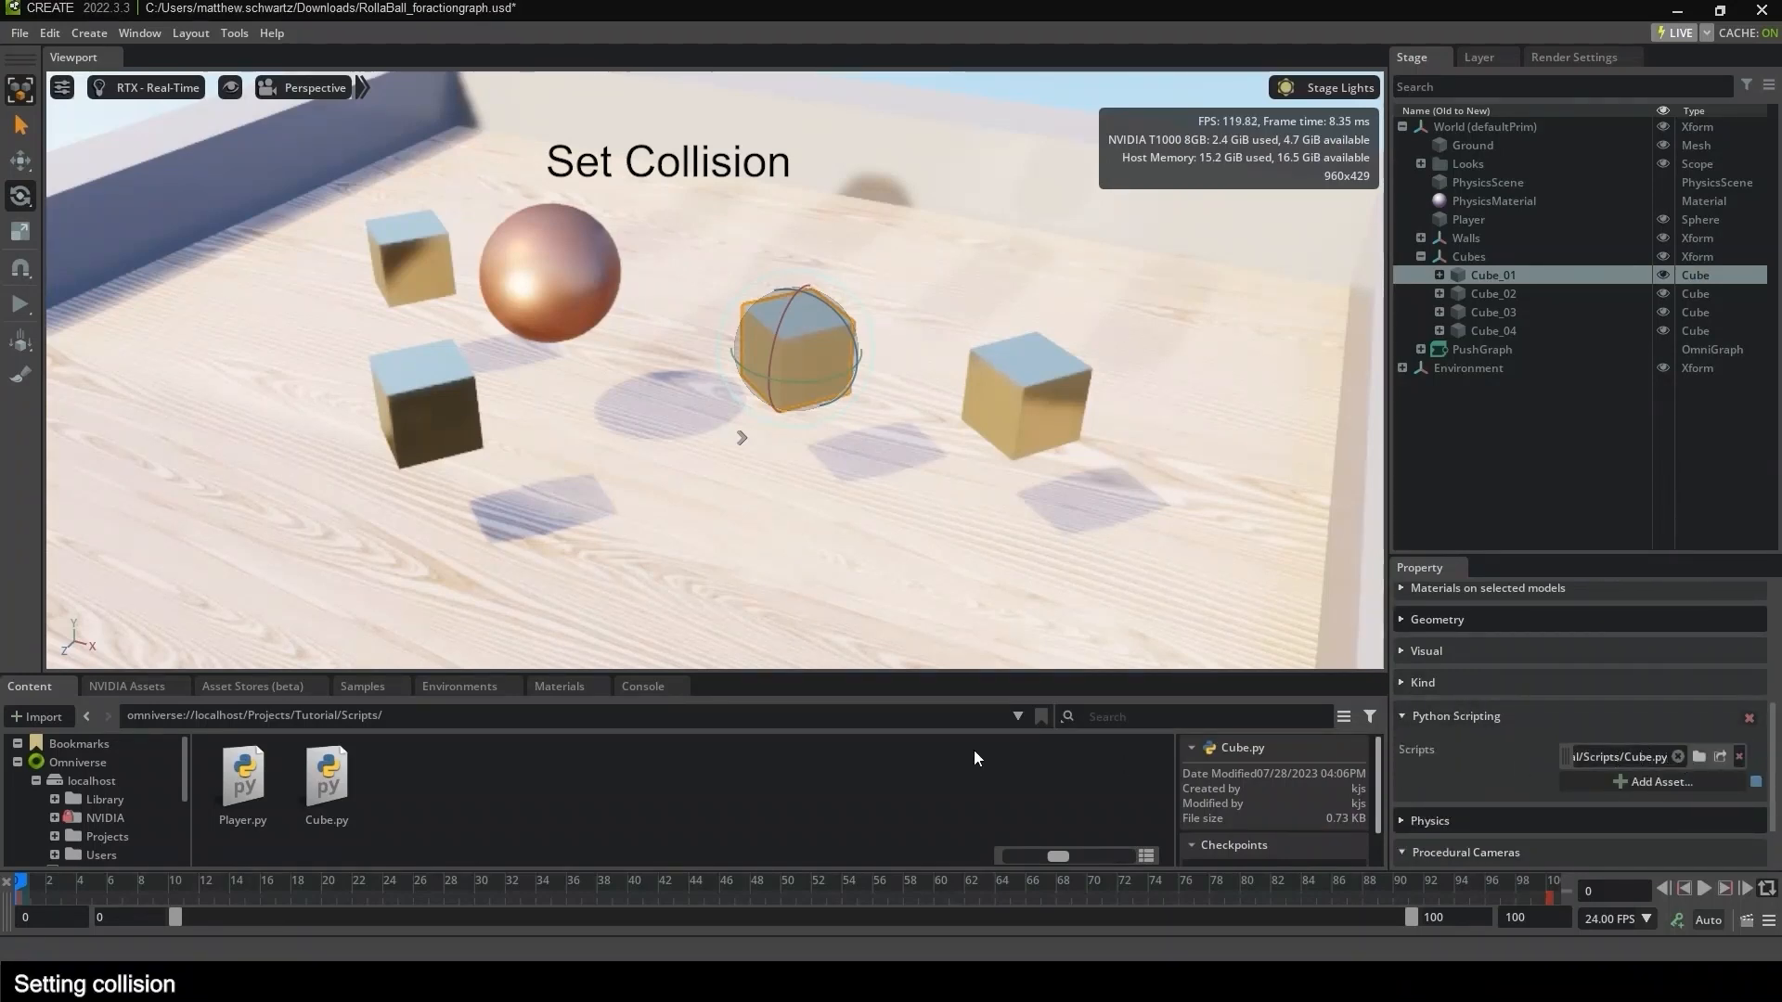
Run the simulation, push the Player sphere toward the cubes to test their collision behaviour, and stop the simulation.
{"action": "left_click", "coordinate": [18, 307]}
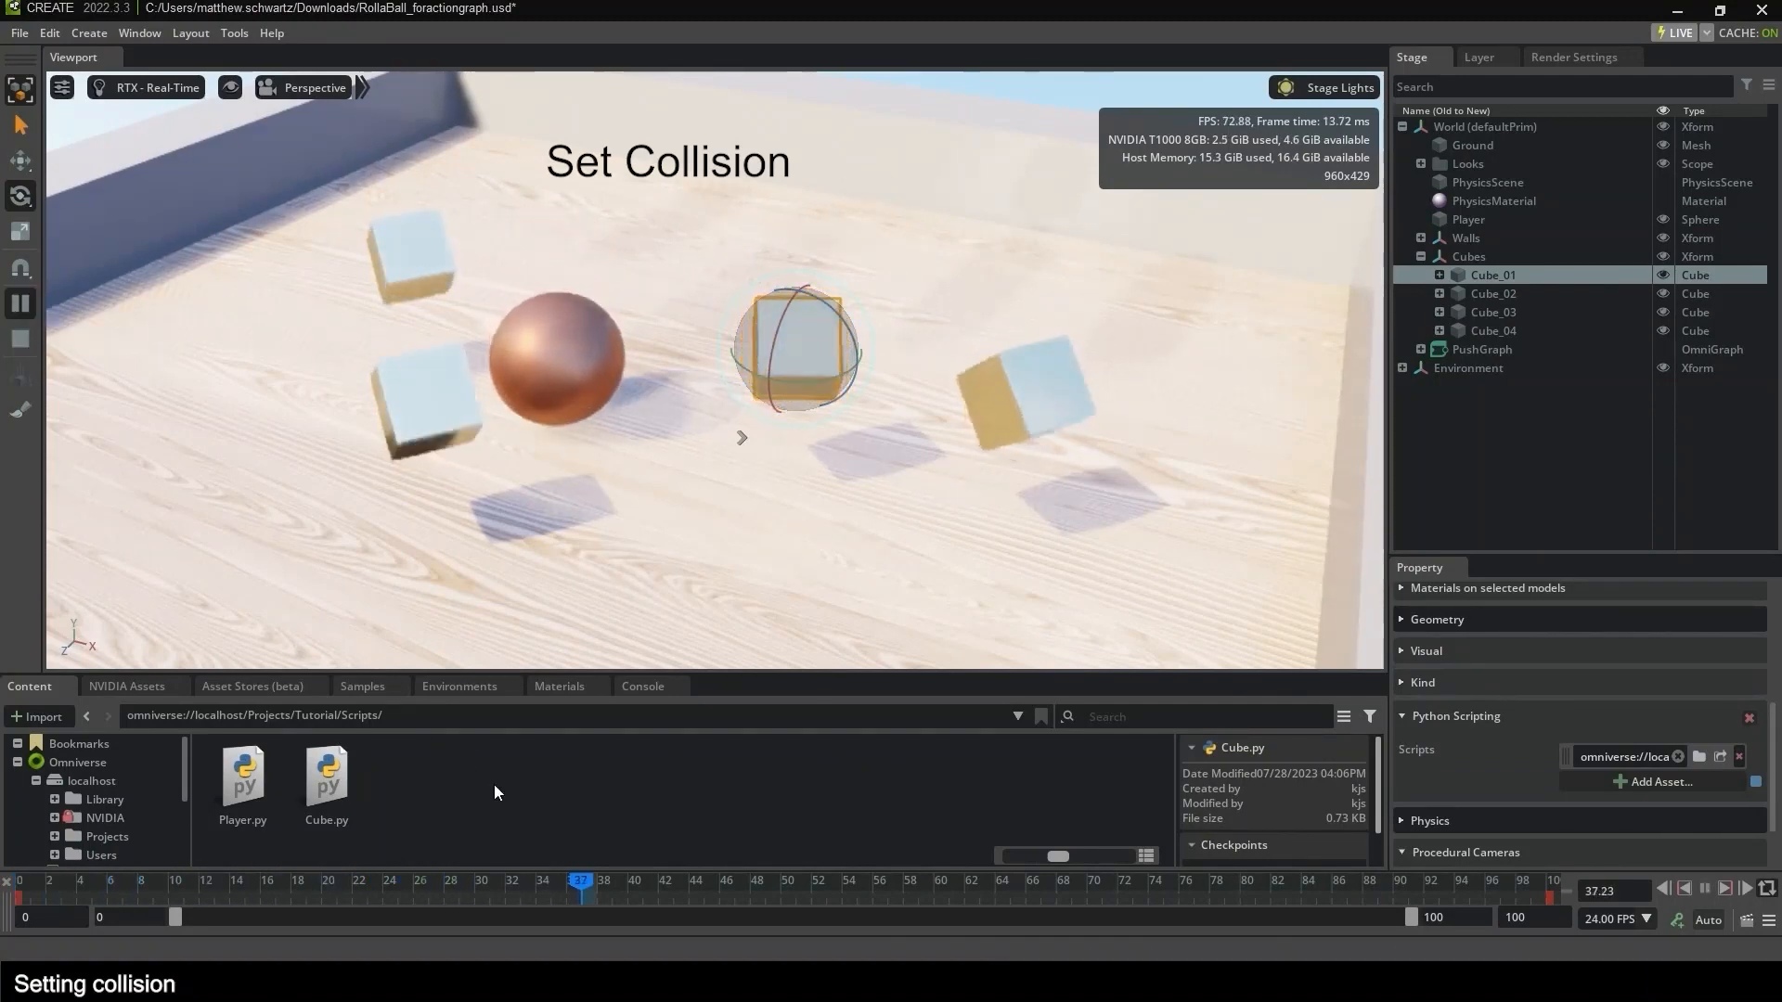
{"action": "left_click", "coordinate": [20, 127]}
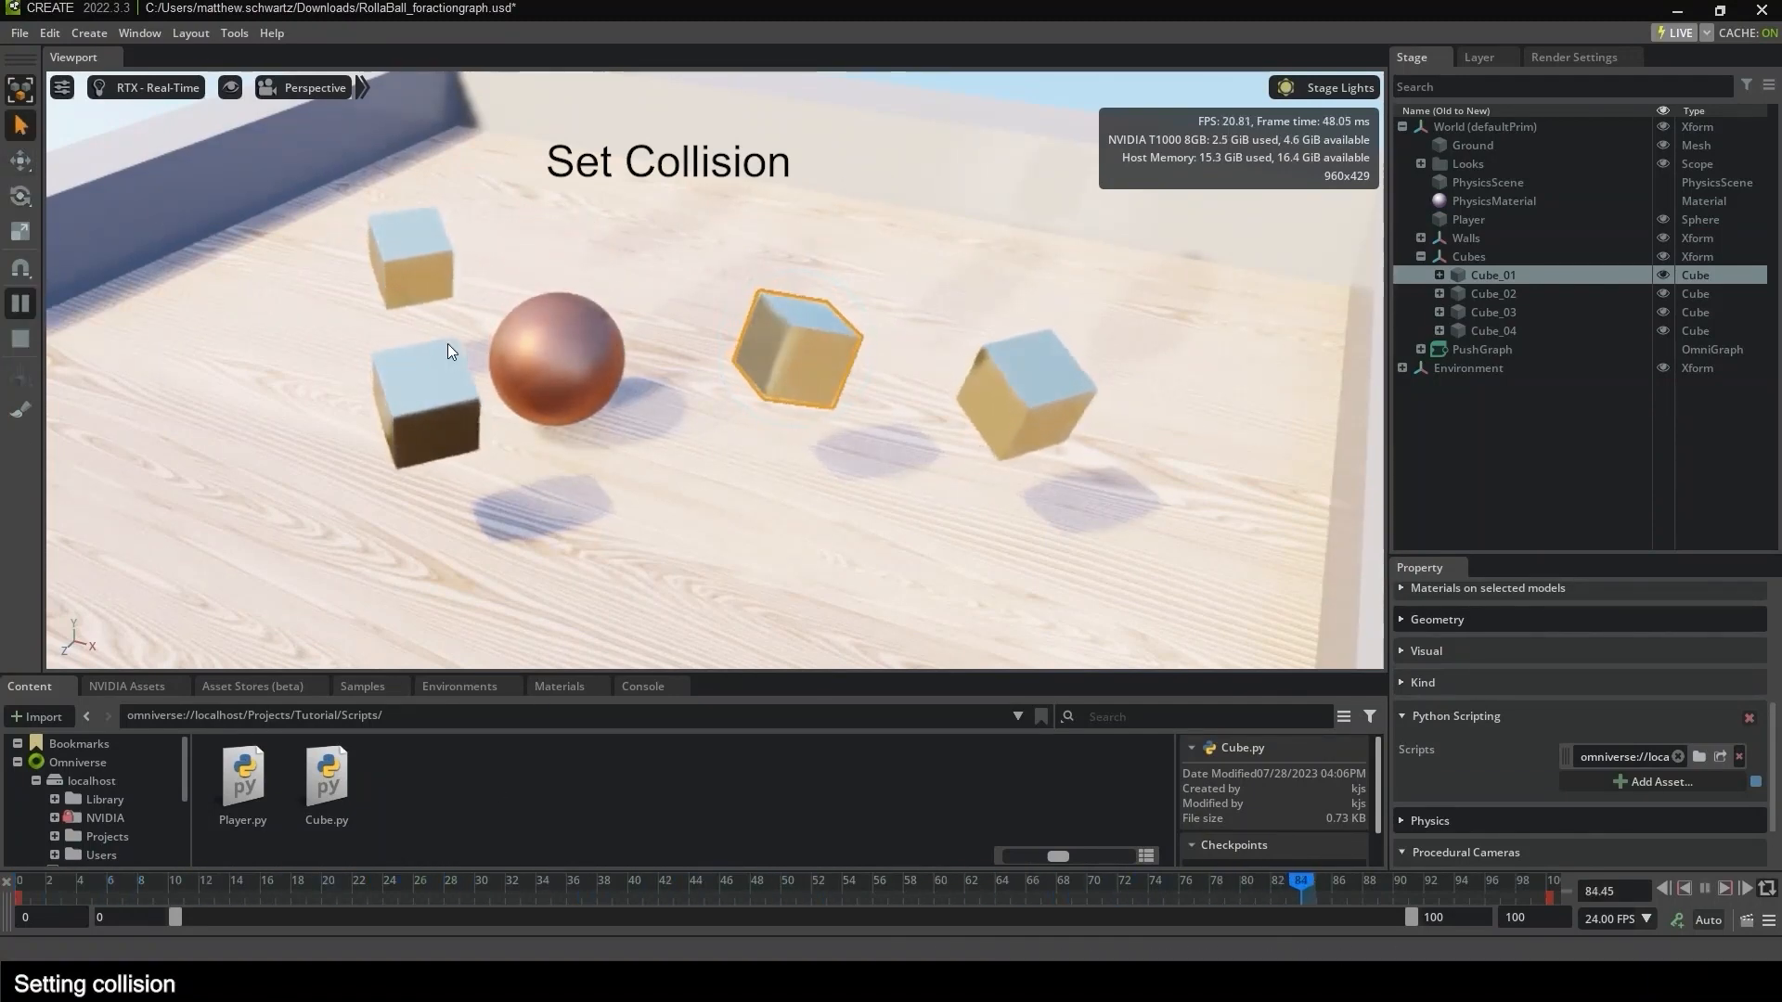
{"action": "left_click", "coordinate": [561, 364]}
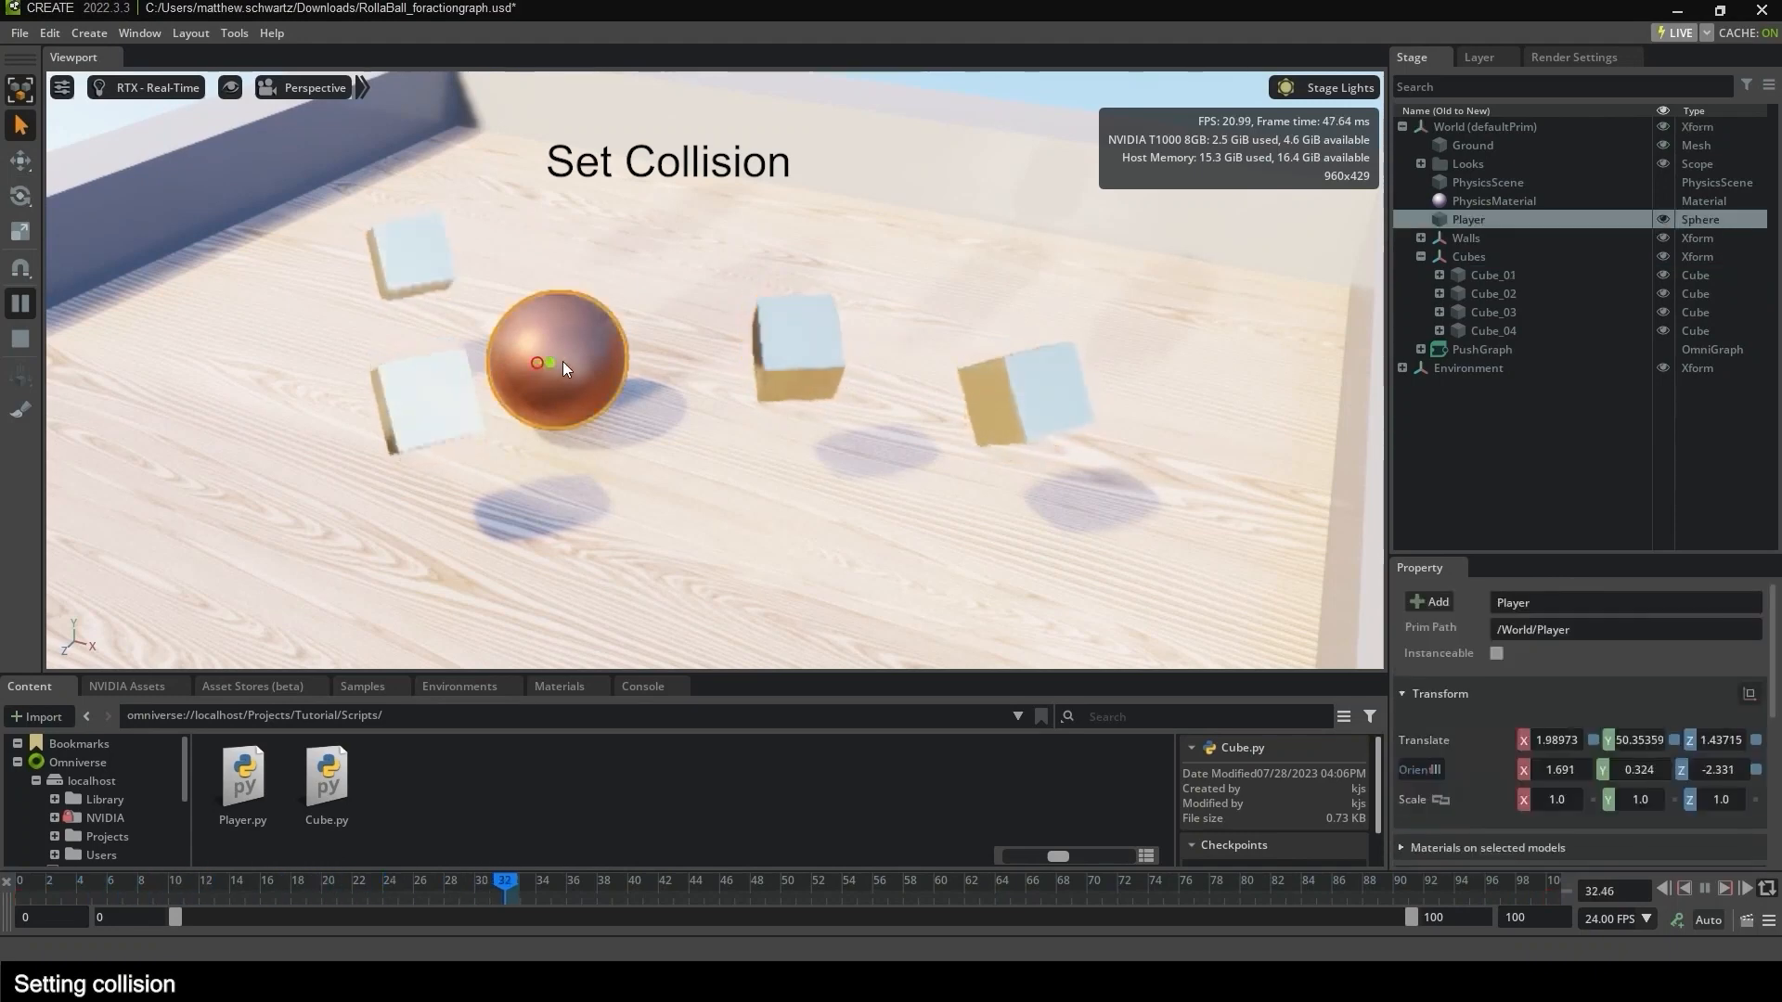
{"action": "mouse_move", "coordinate": [562, 360]}
{"action": "left_mouse_down", "text": "shift"}
{"action": "mouse_move", "coordinate": [809, 354]}
{"action": "mouse_move", "coordinate": [648, 381]}
{"action": "mouse_move", "coordinate": [314, 375]}
{"action": "mouse_move", "coordinate": [364, 362]}
{"action": "mouse_move", "coordinate": [1002, 411]}
{"action": "mouse_move", "coordinate": [1014, 475]}
{"action": "mouse_move", "coordinate": [838, 446]}
{"action": "mouse_move", "coordinate": [583, 331]}
{"action": "mouse_move", "coordinate": [544, 297]}
{"action": "mouse_move", "coordinate": [536, 243]}
{"action": "mouse_move", "coordinate": [533, 276]}
{"action": "mouse_move", "coordinate": [426, 223]}
{"action": "mouse_move", "coordinate": [425, 271]}
{"action": "left_mouse_up", "text": "shift"}
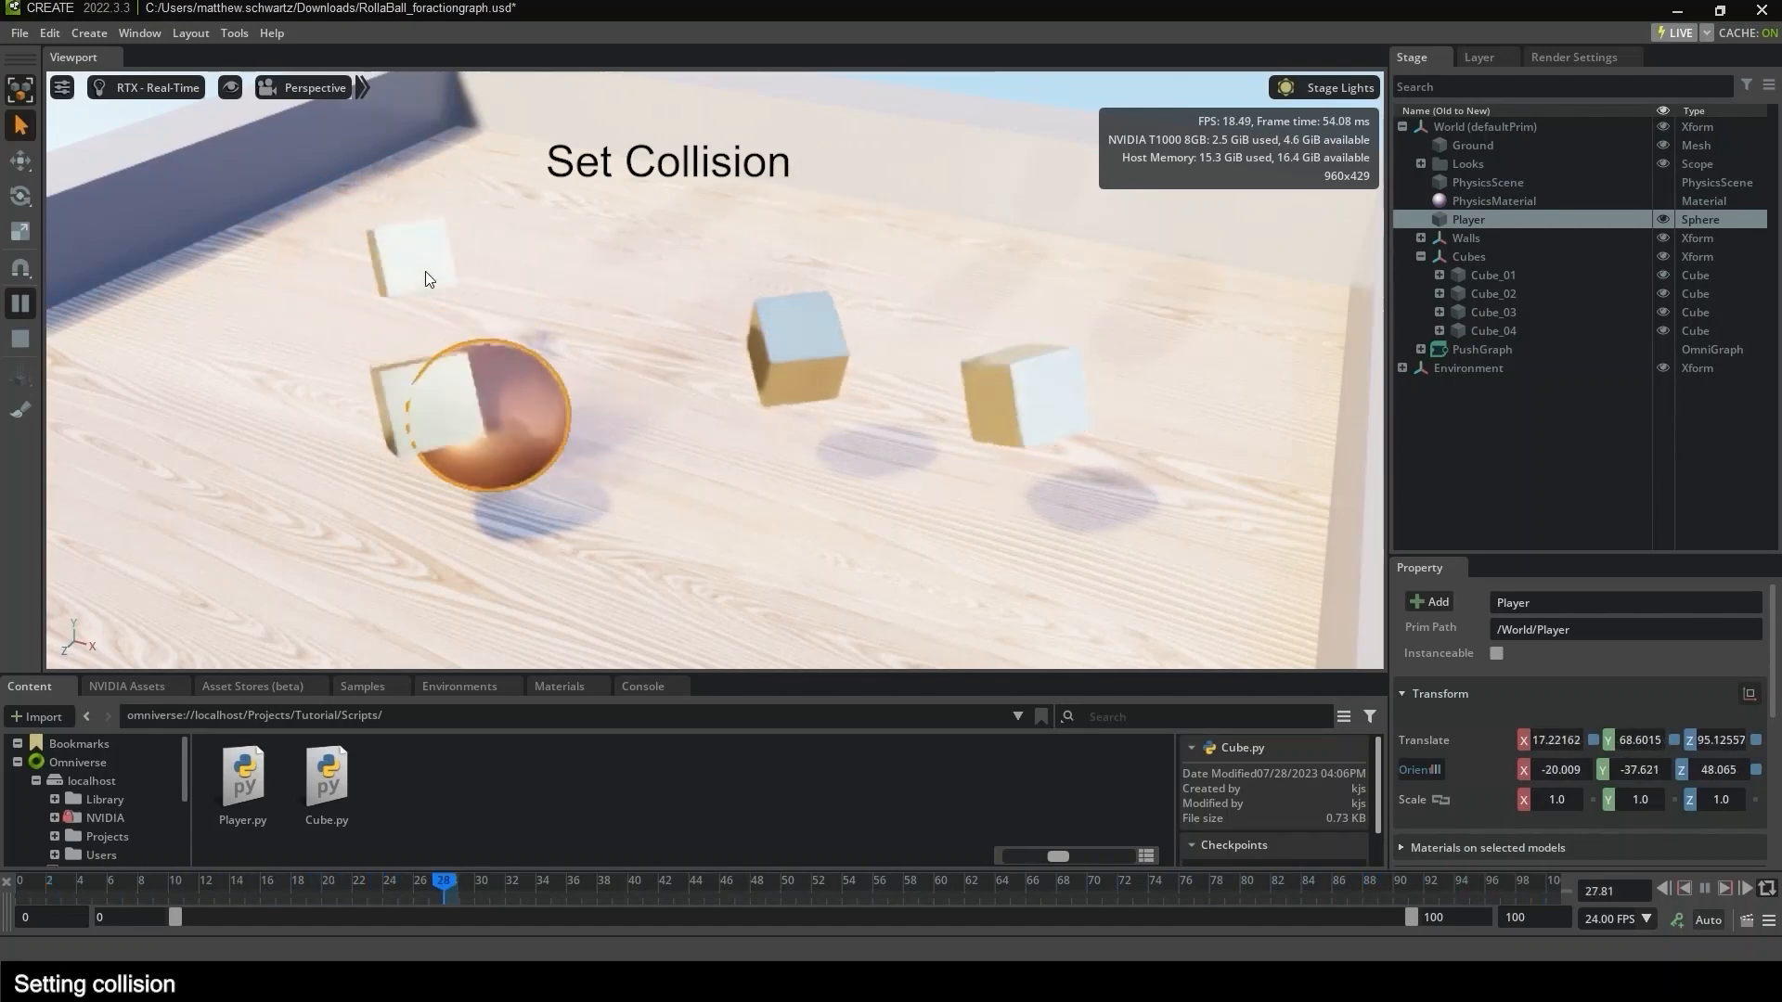
{"action": "left_click", "coordinate": [20, 340]}
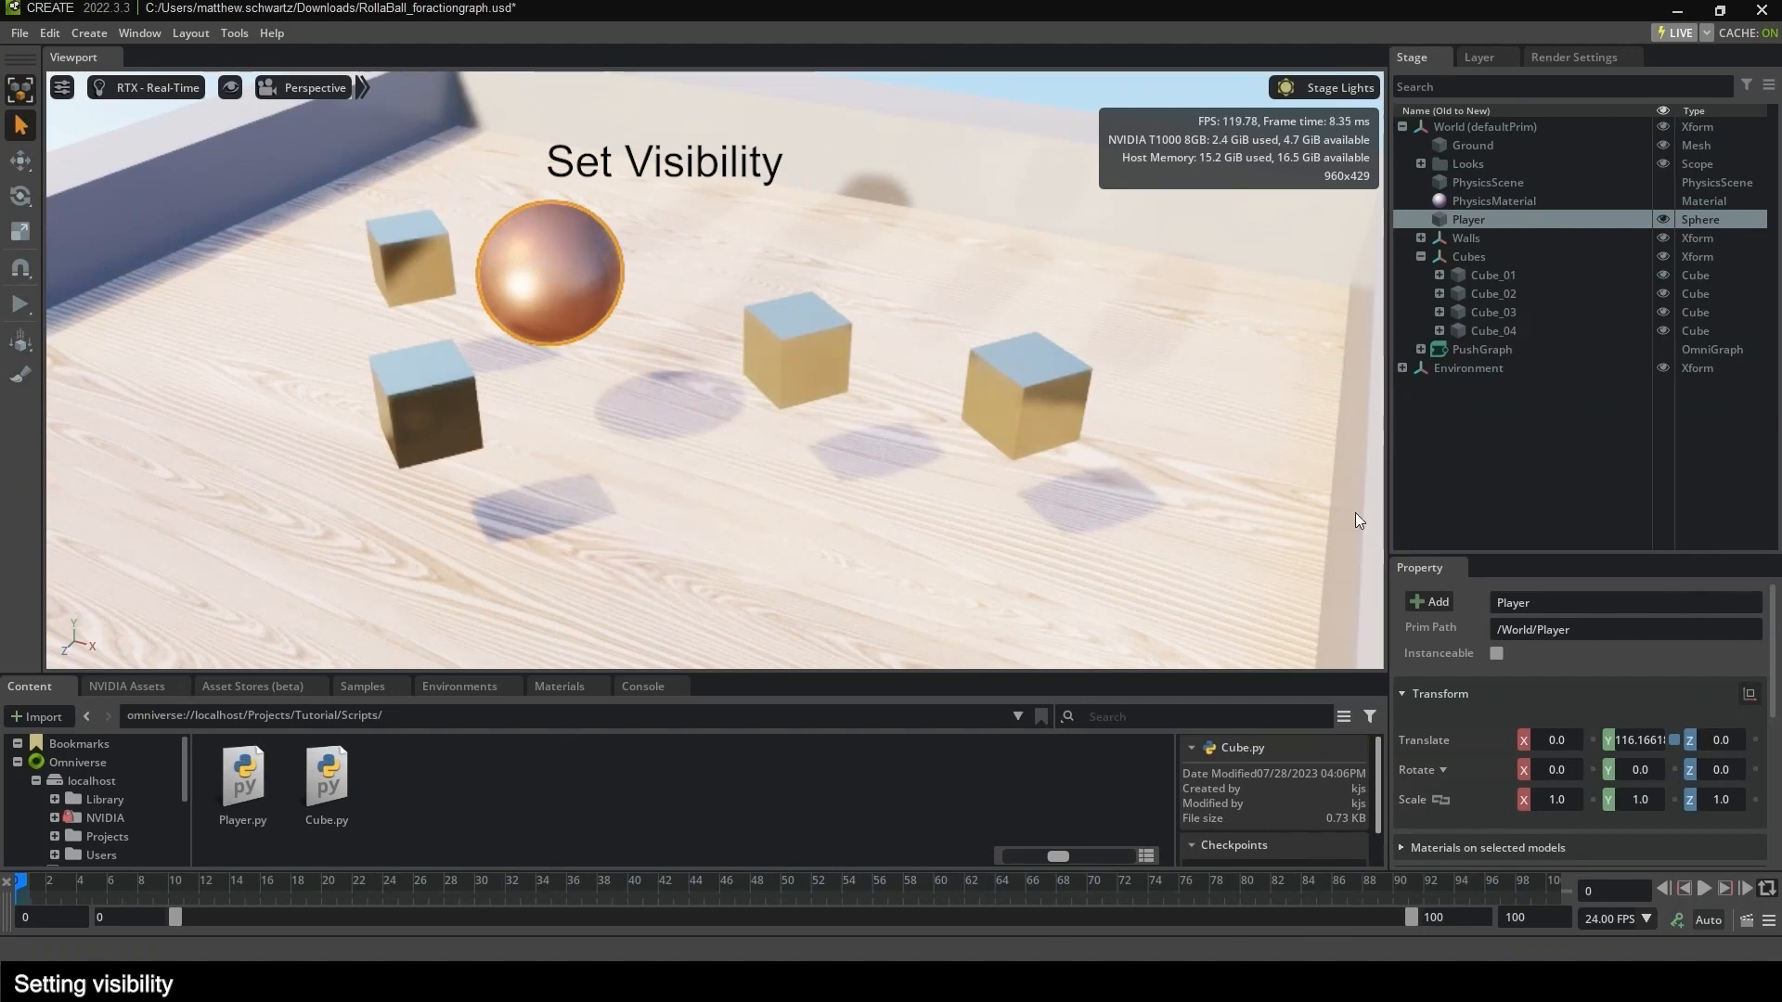
Select Cube_01 in the stage and toggle its visibility off and back on.
{"action": "left_click", "coordinate": [1576, 275]}
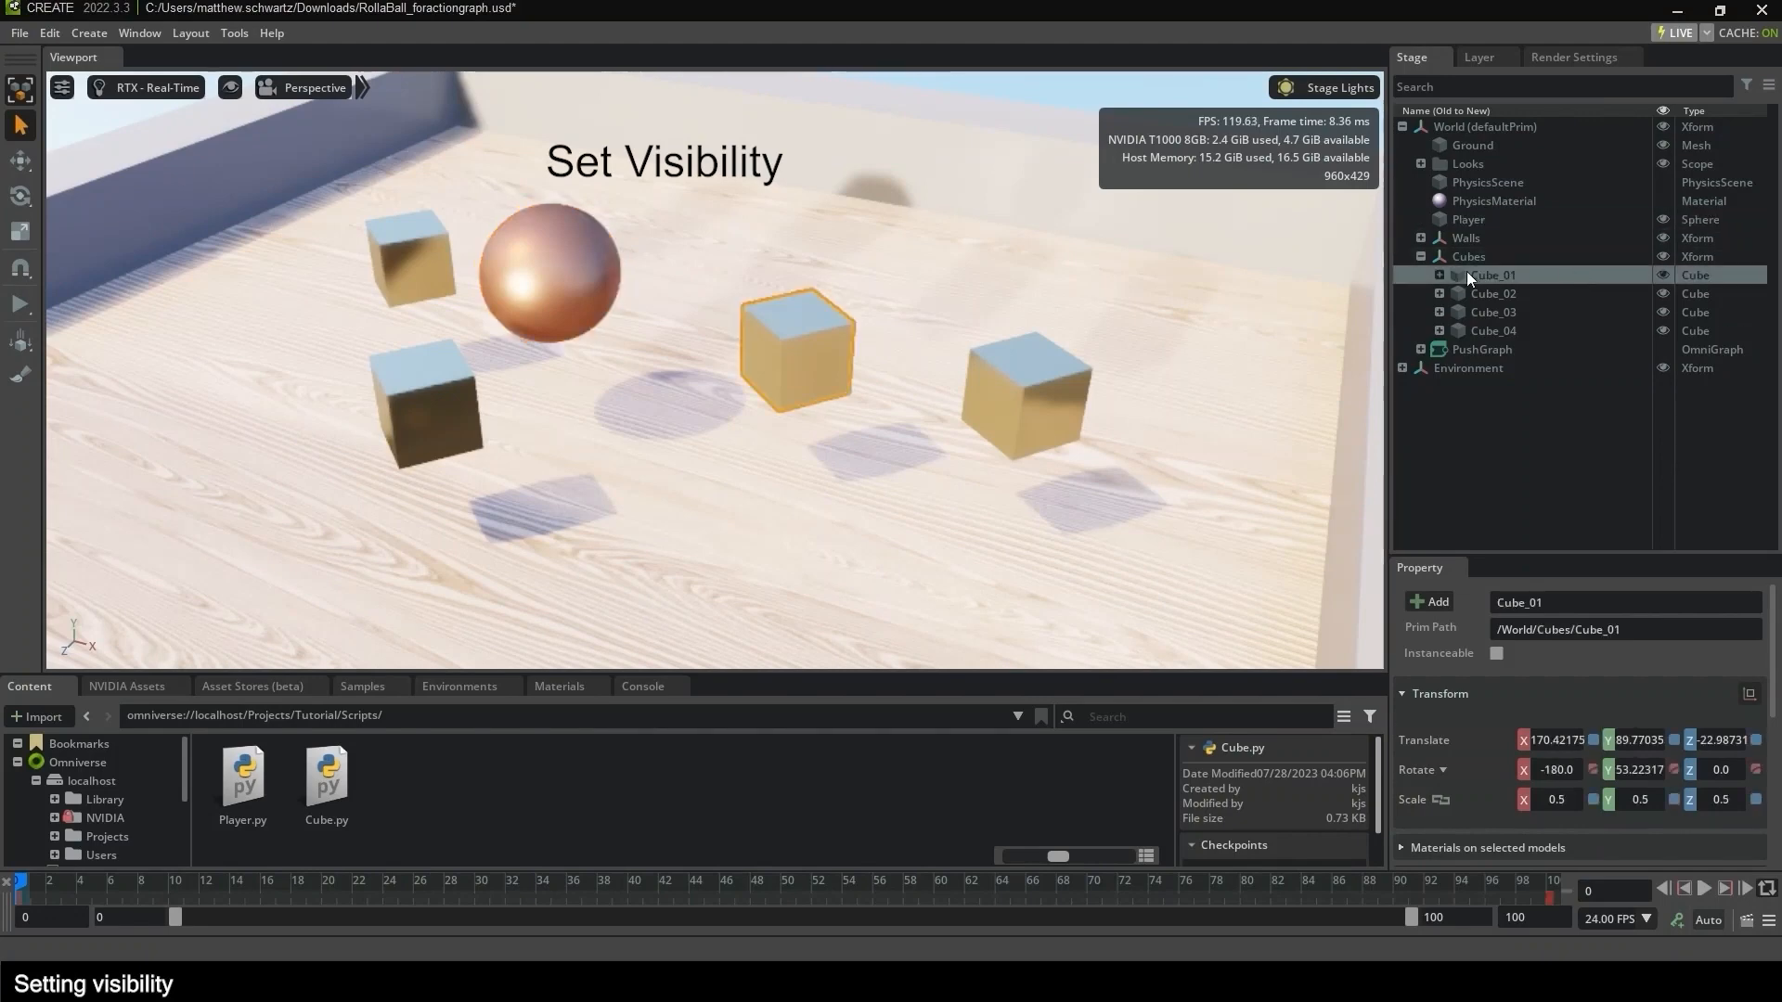
{"action": "left_click", "coordinate": [1661, 275]}
{"action": "left_click", "coordinate": [1662, 275]}
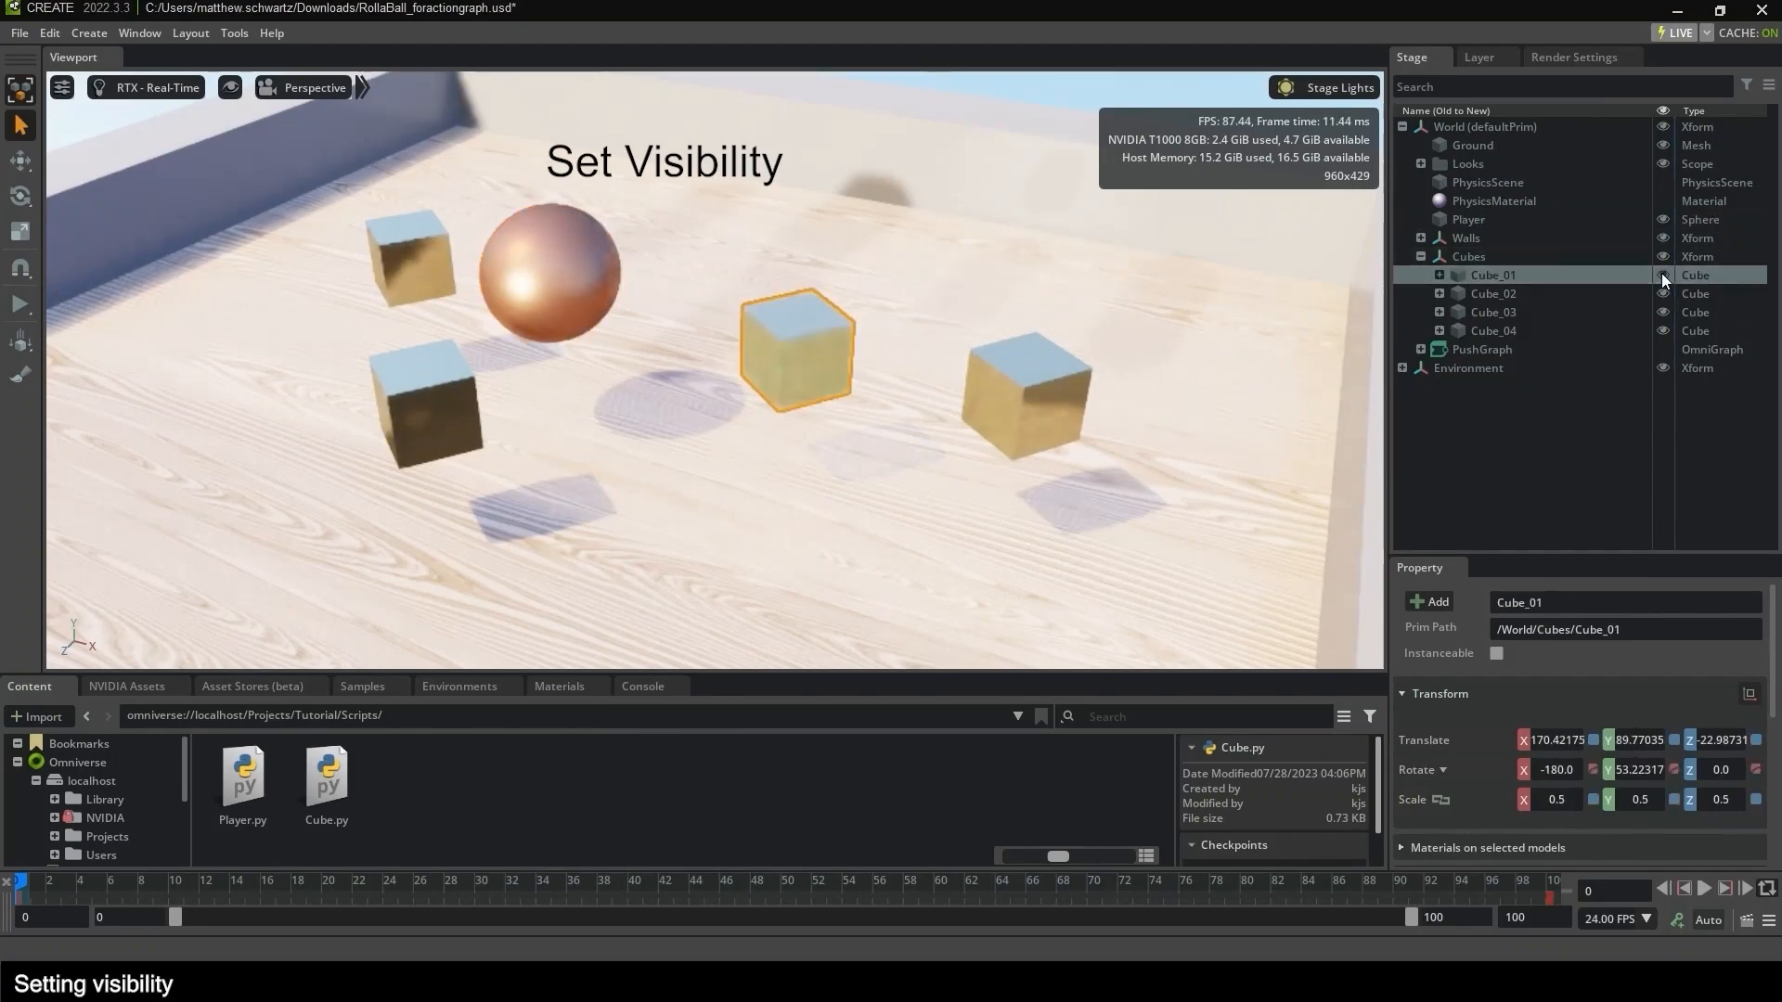
Examine the Visibility setting in Cube_01's Visual properties.
{"action": "left_click_drag", "start_coordinate": [1570, 557], "coordinate": [1570, 283]}
{"action": "left_click", "coordinate": [1428, 641]}
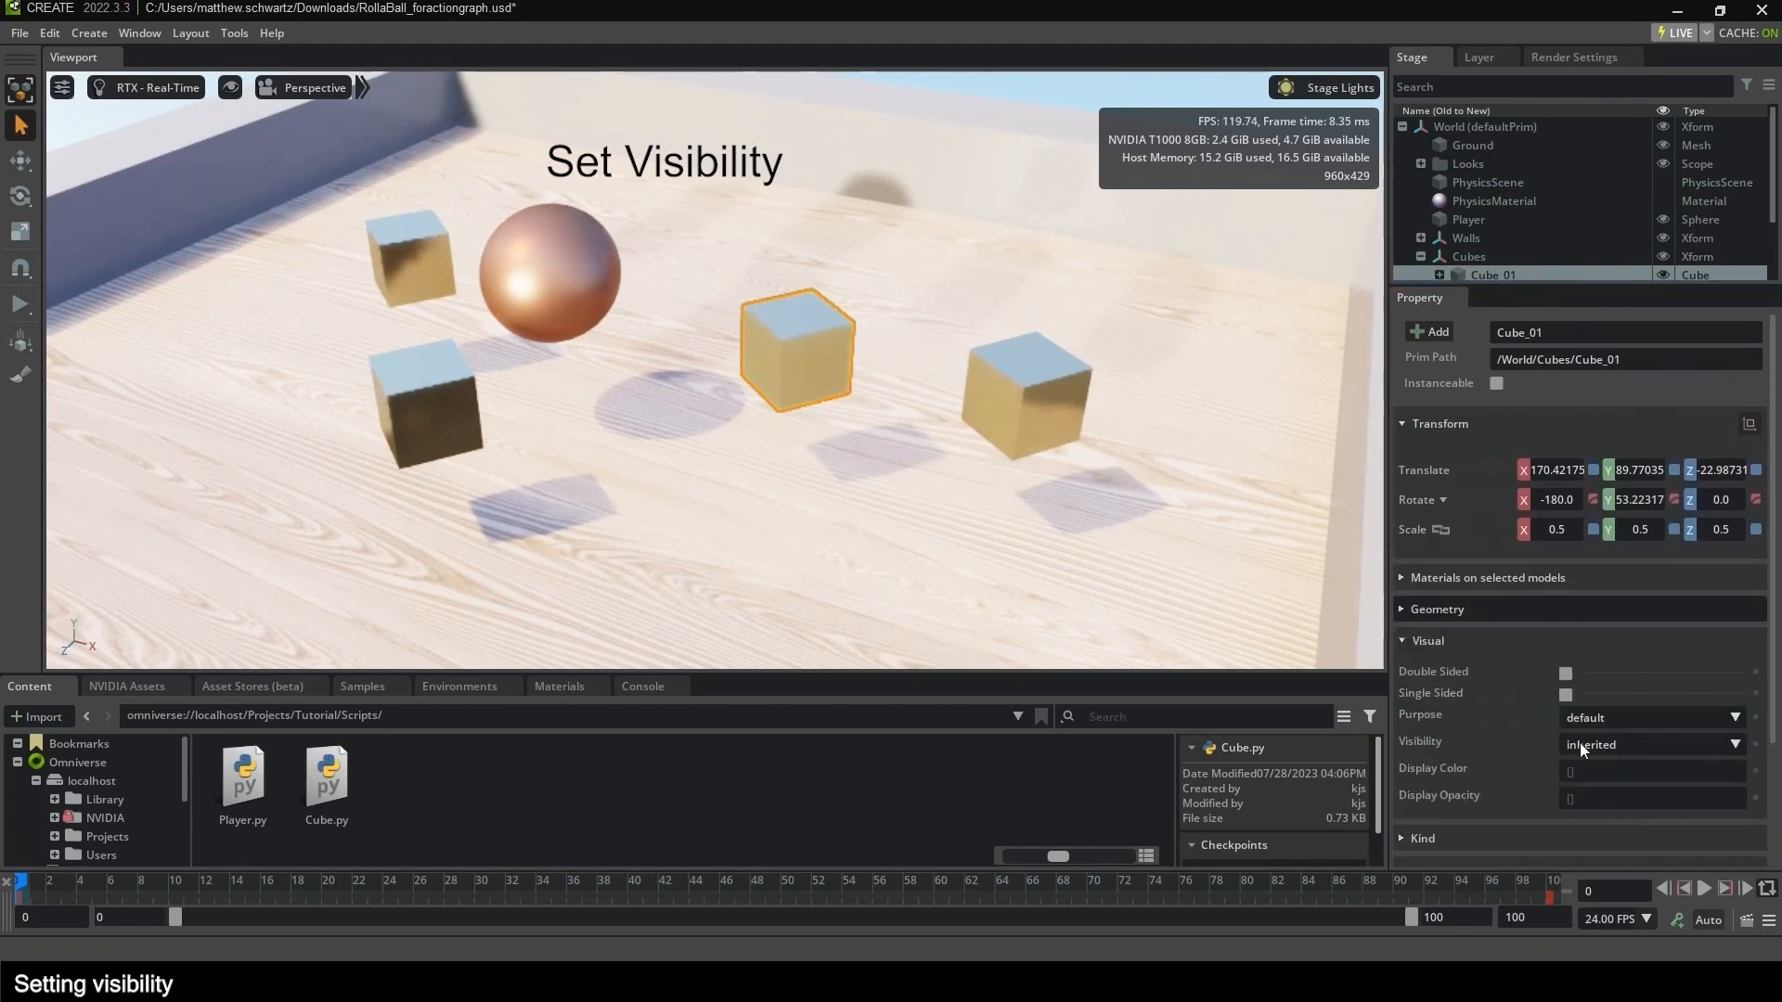
{"action": "left_click", "coordinate": [1428, 641]}
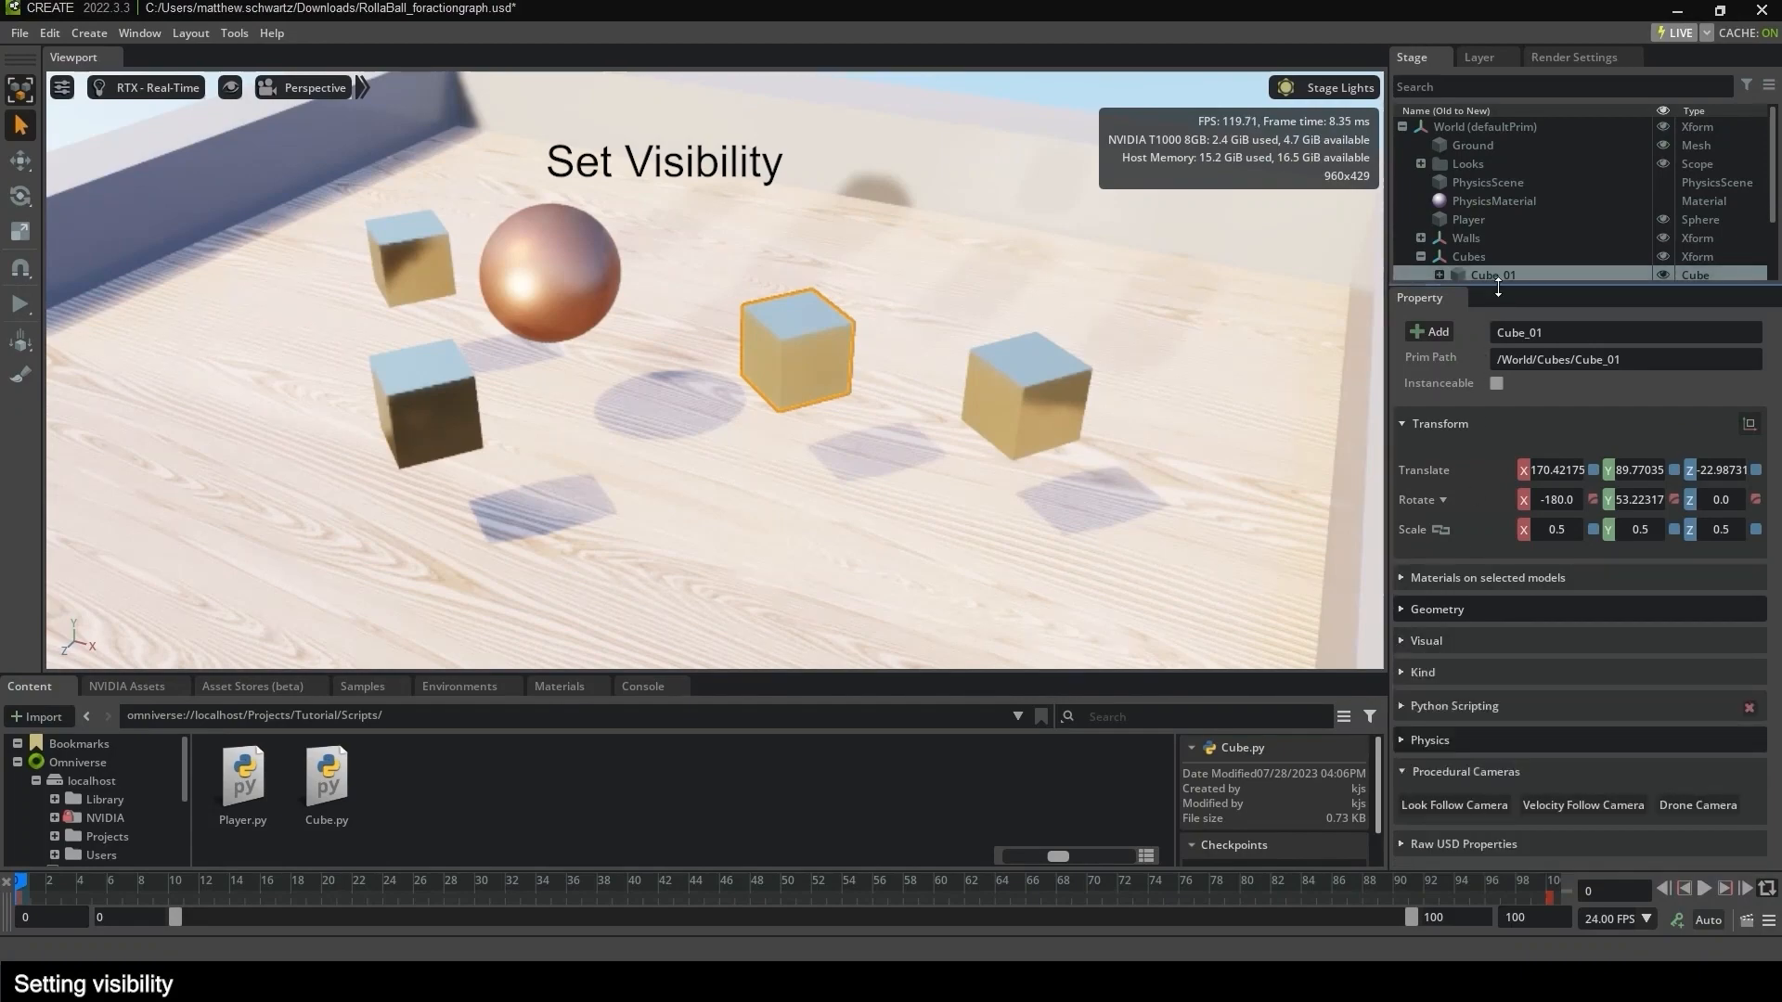
{"action": "left_click_drag", "start_coordinate": [1498, 288], "coordinate": [1500, 461]}
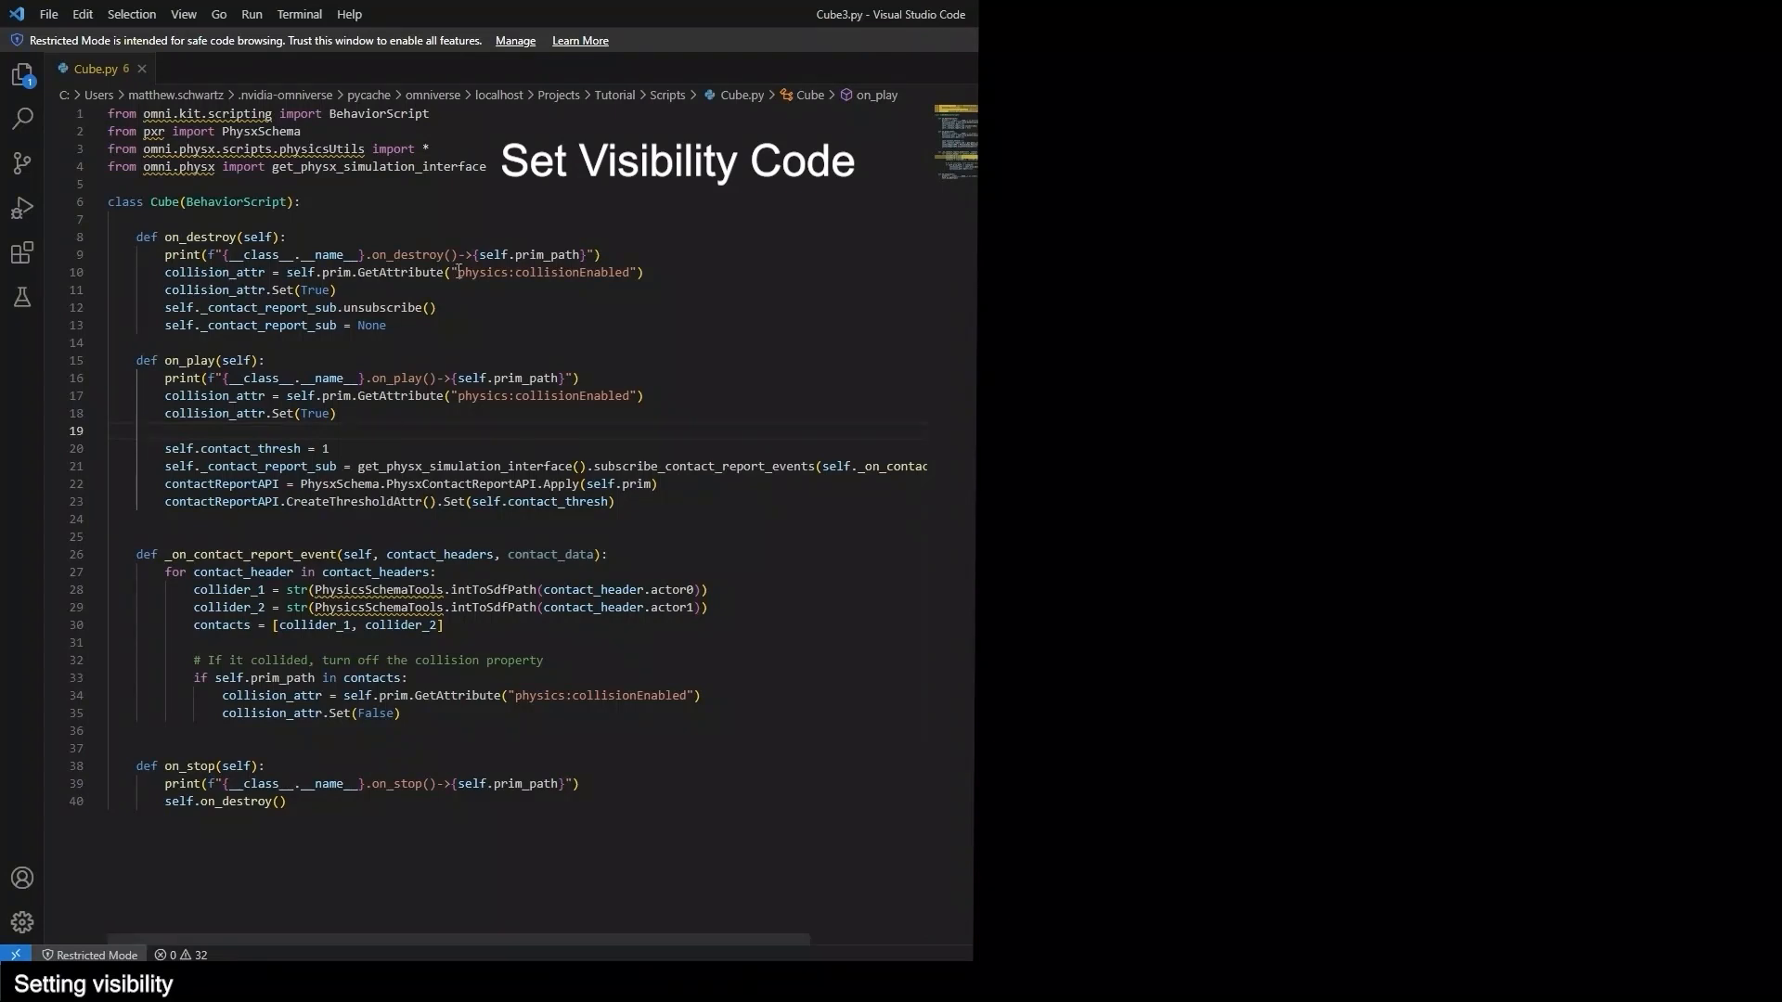
In Cube.py's on_destroy, add attribute = self.prim.GetAttribute("visibility") and attribute.Set("inherited") below the print line, set off by blank lines.
{"action": "left_click", "coordinate": [688, 251]}
{"action": "key", "text": "Return"}
{"action": "key", "text": "Return"}
{"action": "key", "text": "Return"}
{"action": "key", "text": "Up"}
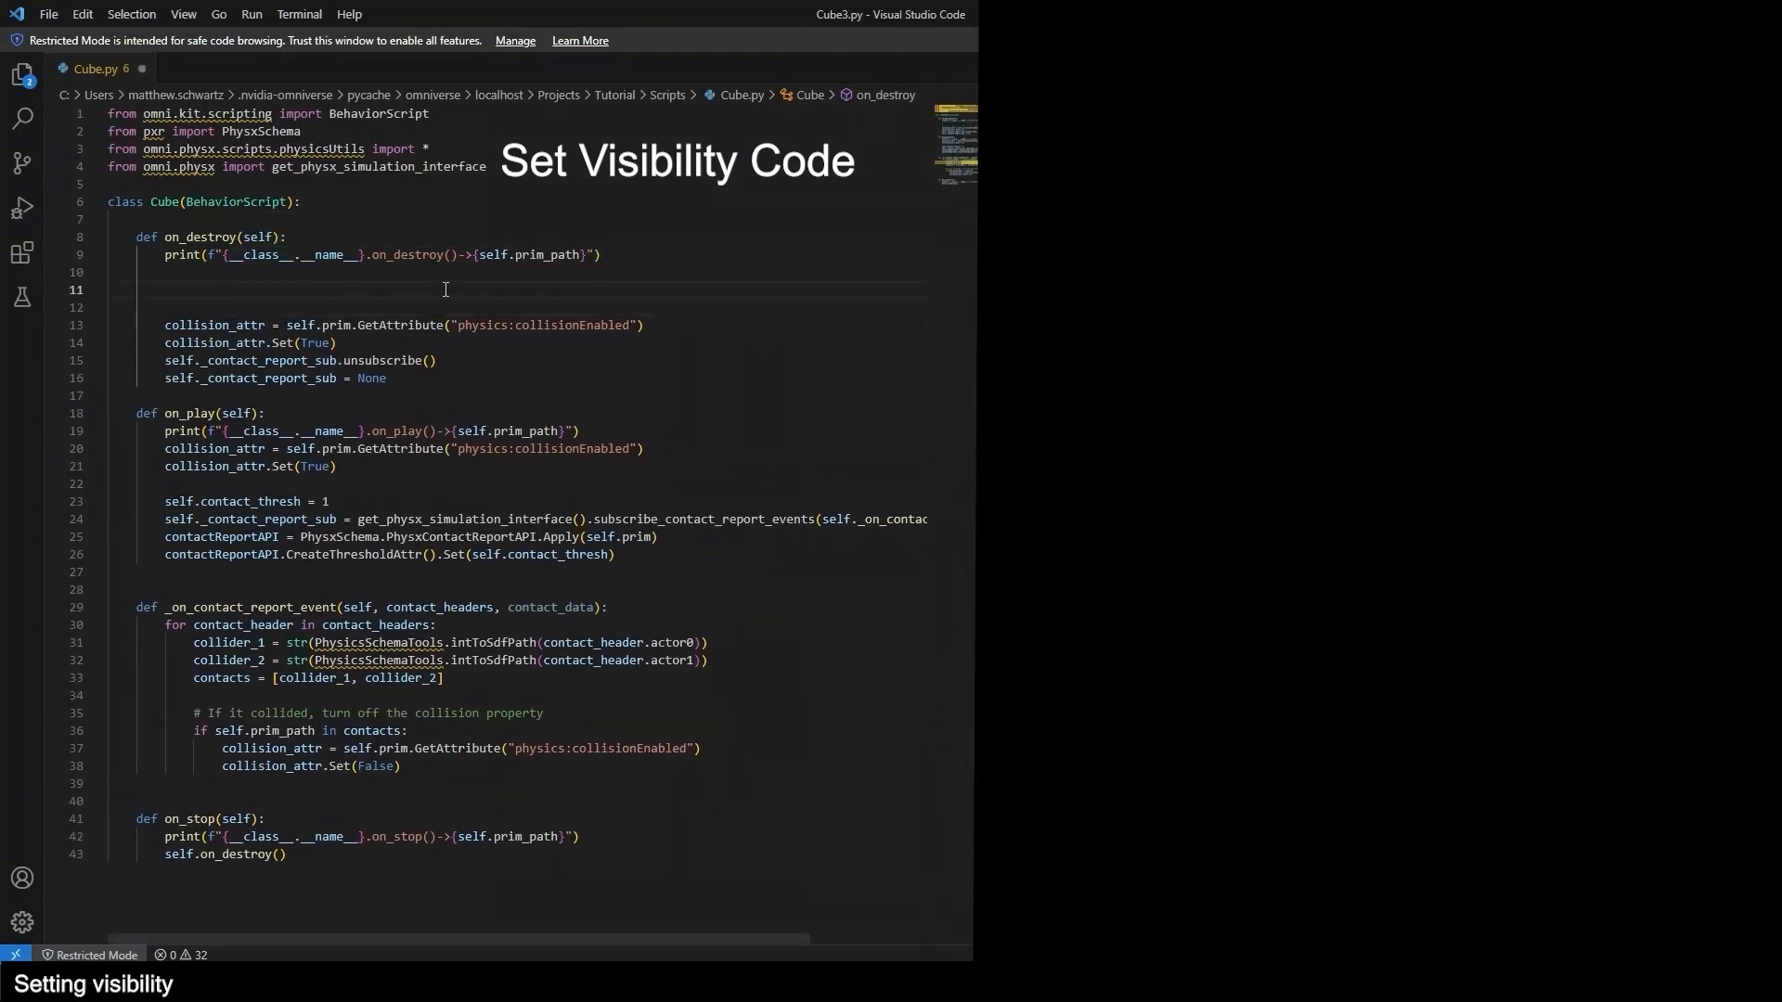
{"action": "key", "text": "Tab"}
{"action": "type", "text": "attribute = self.prim.GetAttribute(\"visibility\")"}
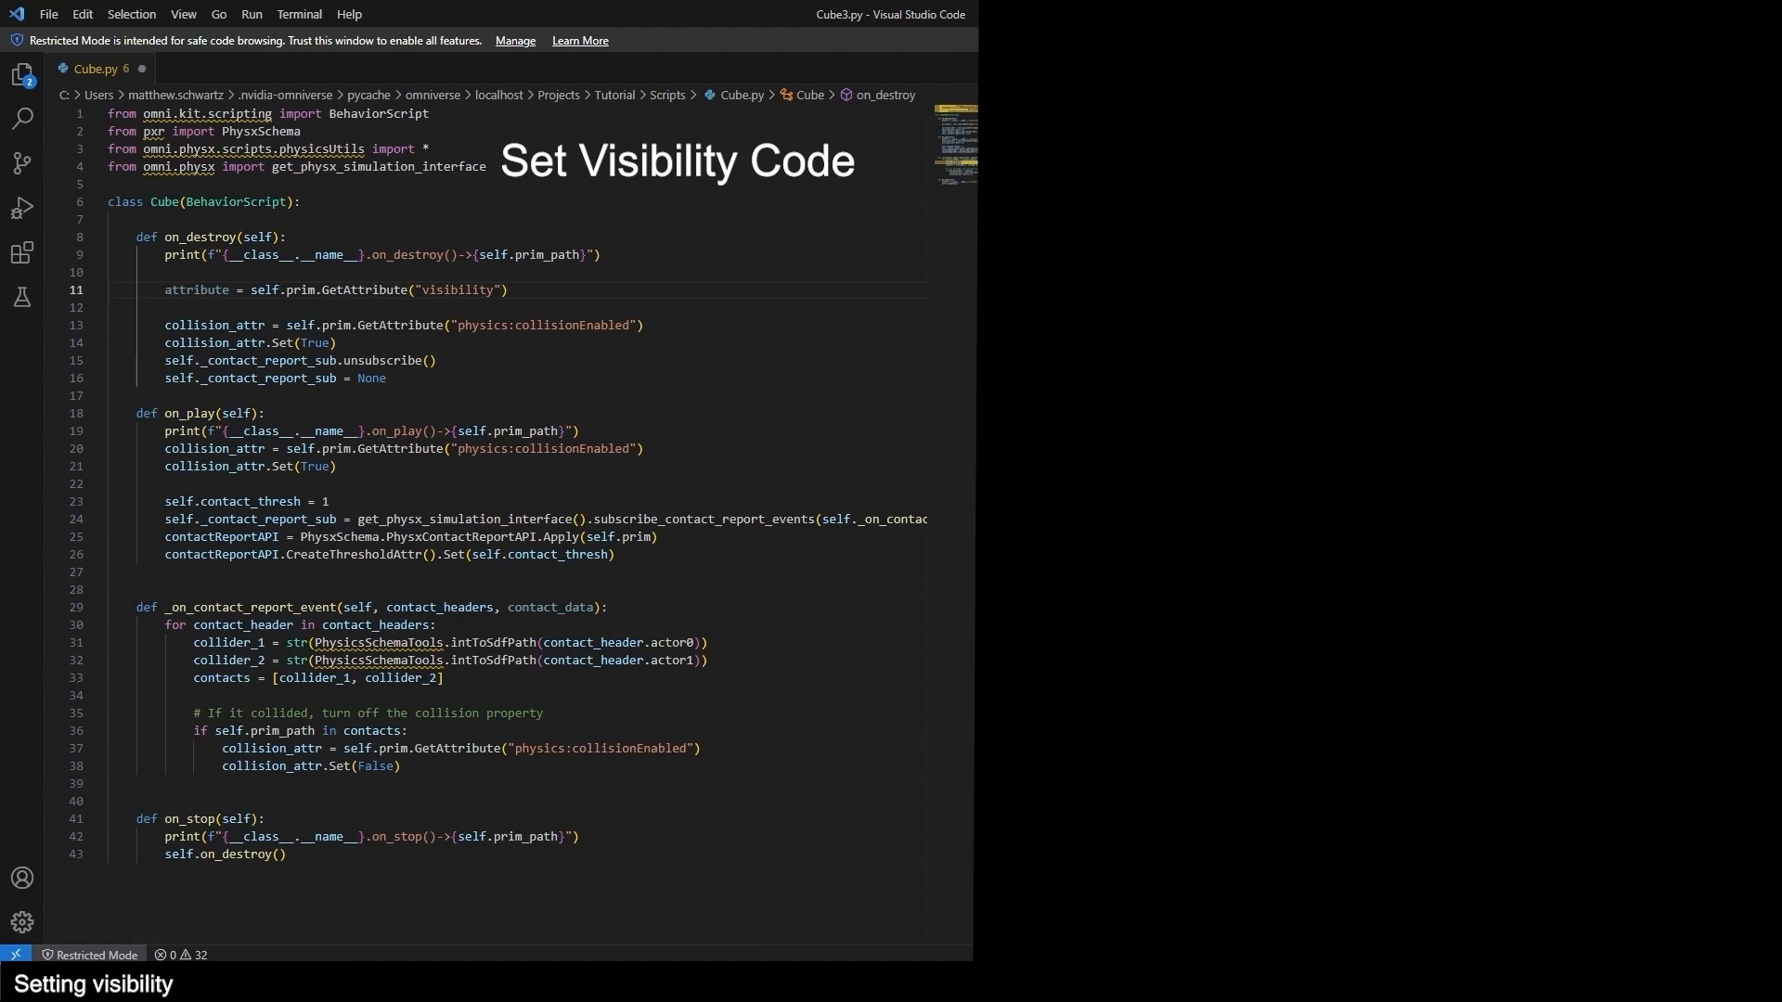
{"action": "left_click", "coordinate": [389, 290]}
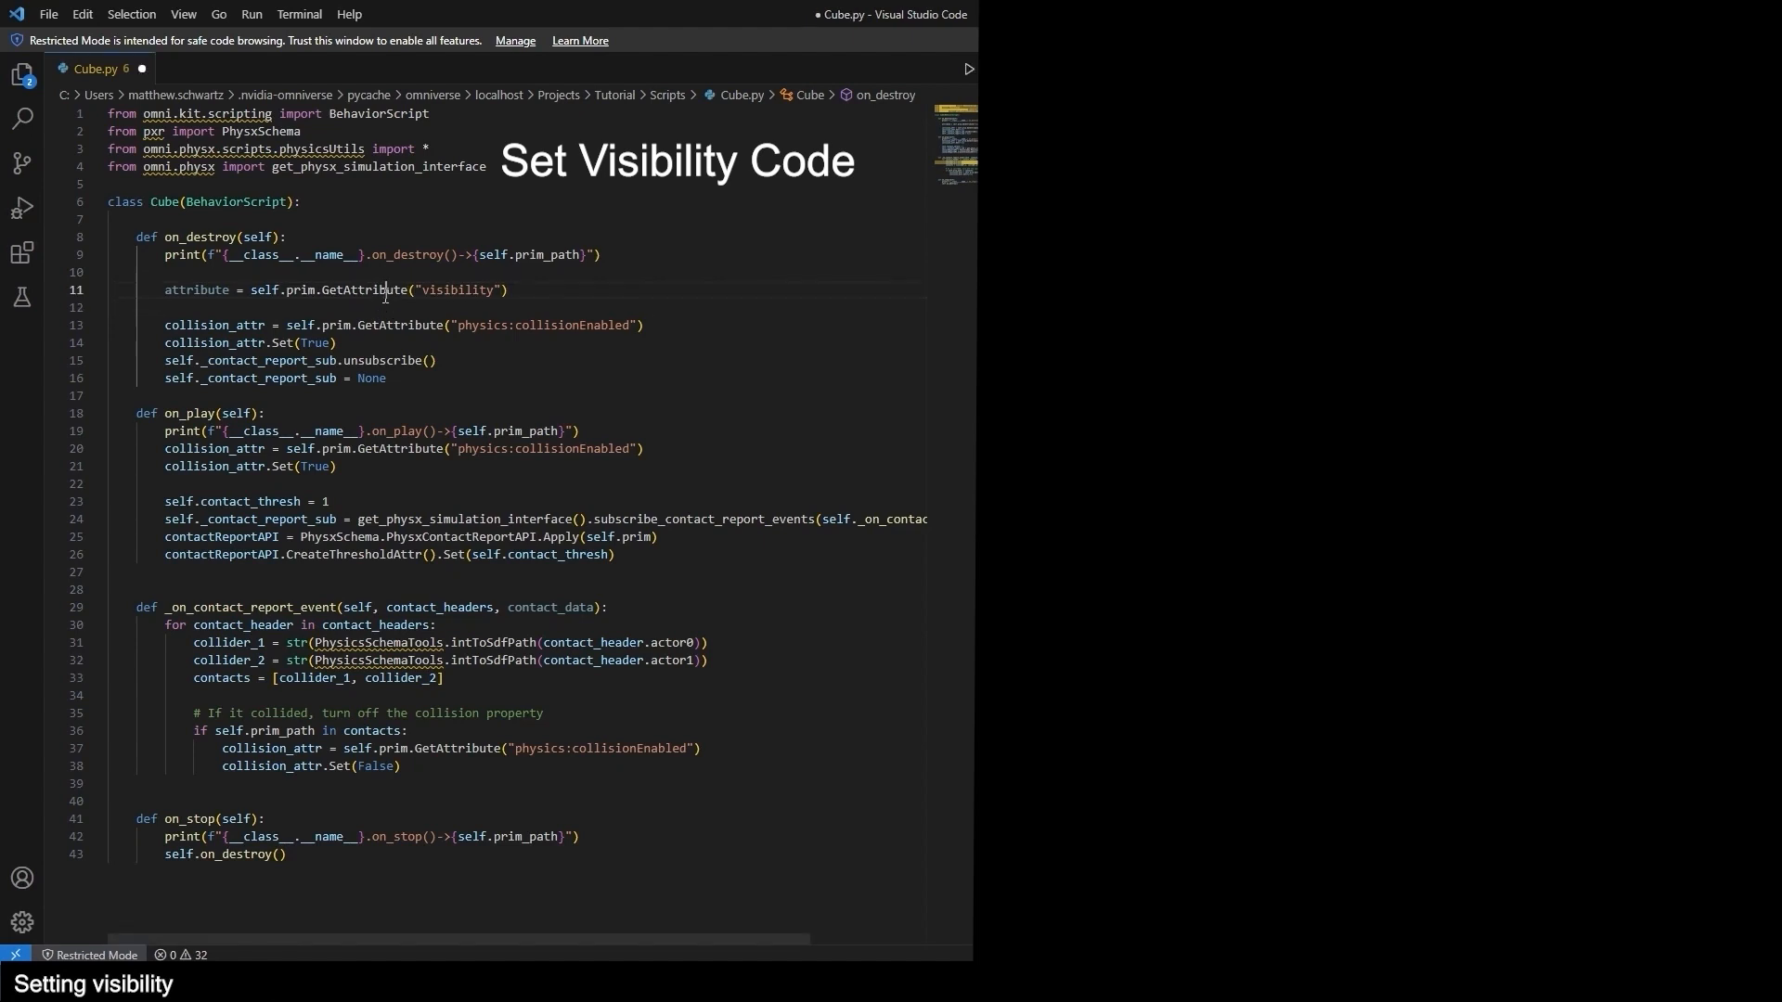
{"action": "double_click", "coordinate": [462, 290]}
{"action": "left_click", "coordinate": [544, 292]}
{"action": "key", "text": "Return"}
{"action": "type", "text": "attribute.Set(\"inherited\")"}
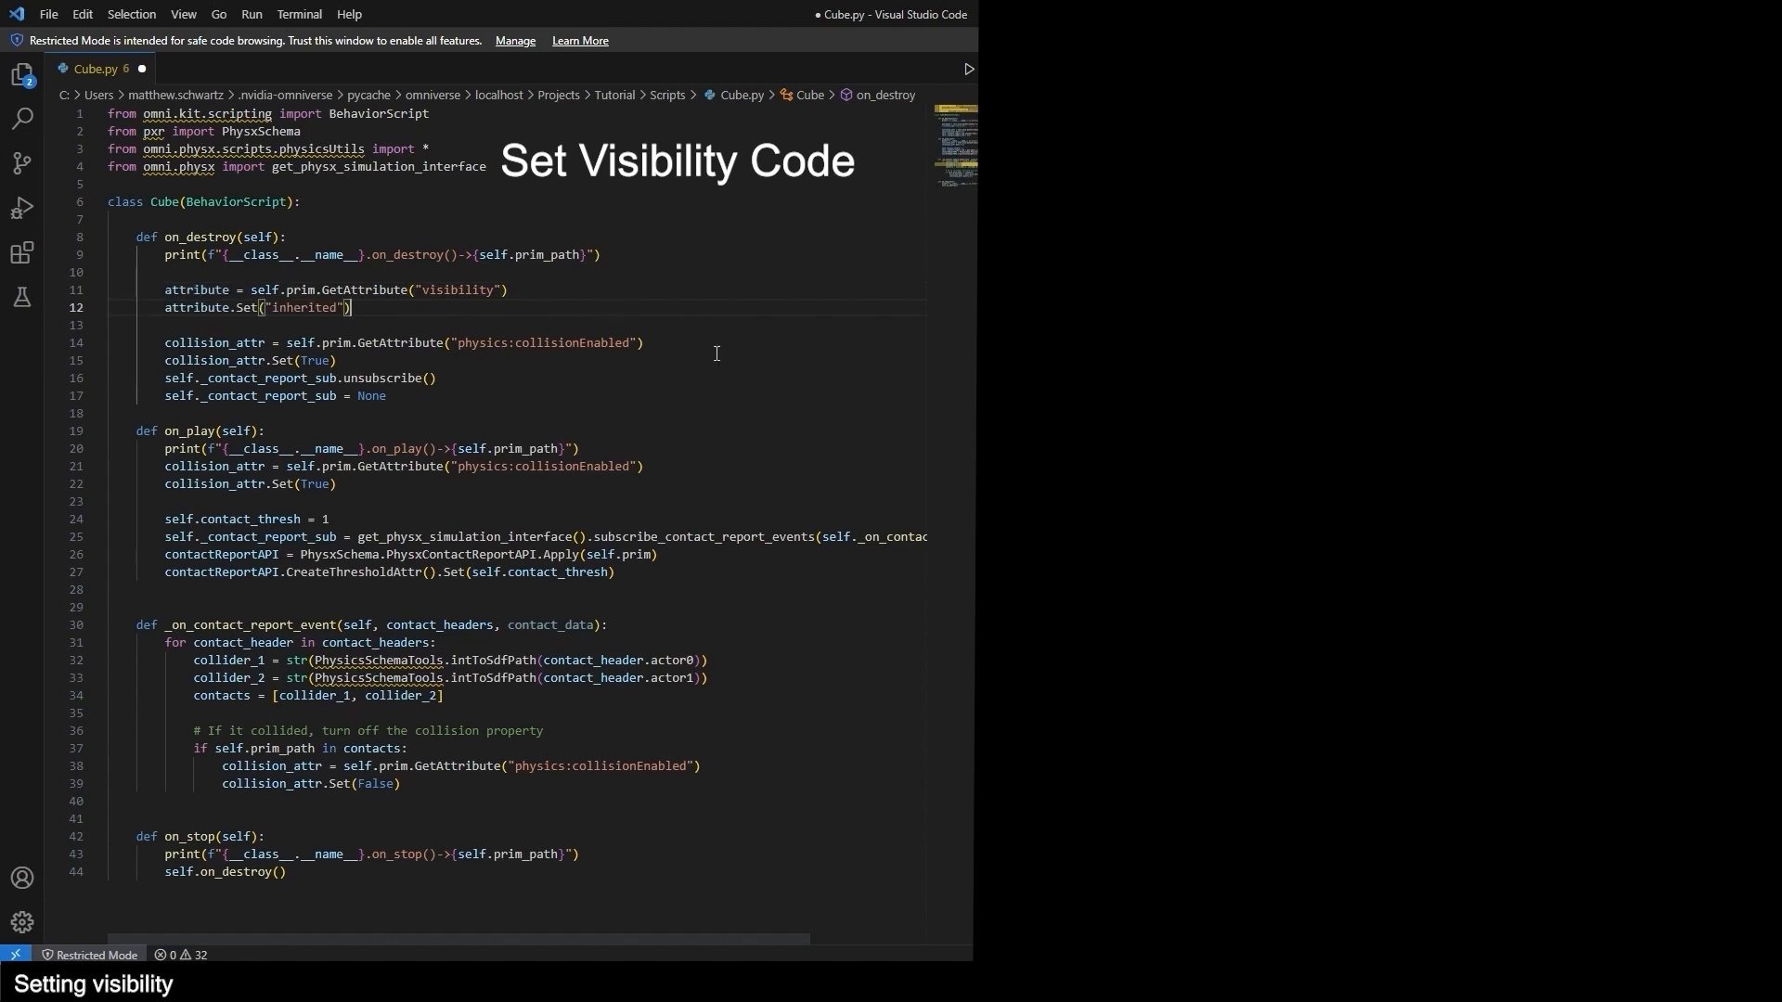
Undo the visibility lines added to on_destroy, keeping collision_attr.Set(False) in the contact handler.
{"action": "scroll", "coordinate": [716, 354], "scroll_direction": "down", "scroll_amount": 1}
{"action": "scroll", "coordinate": [716, 354], "scroll_direction": "down", "scroll_amount": 1}
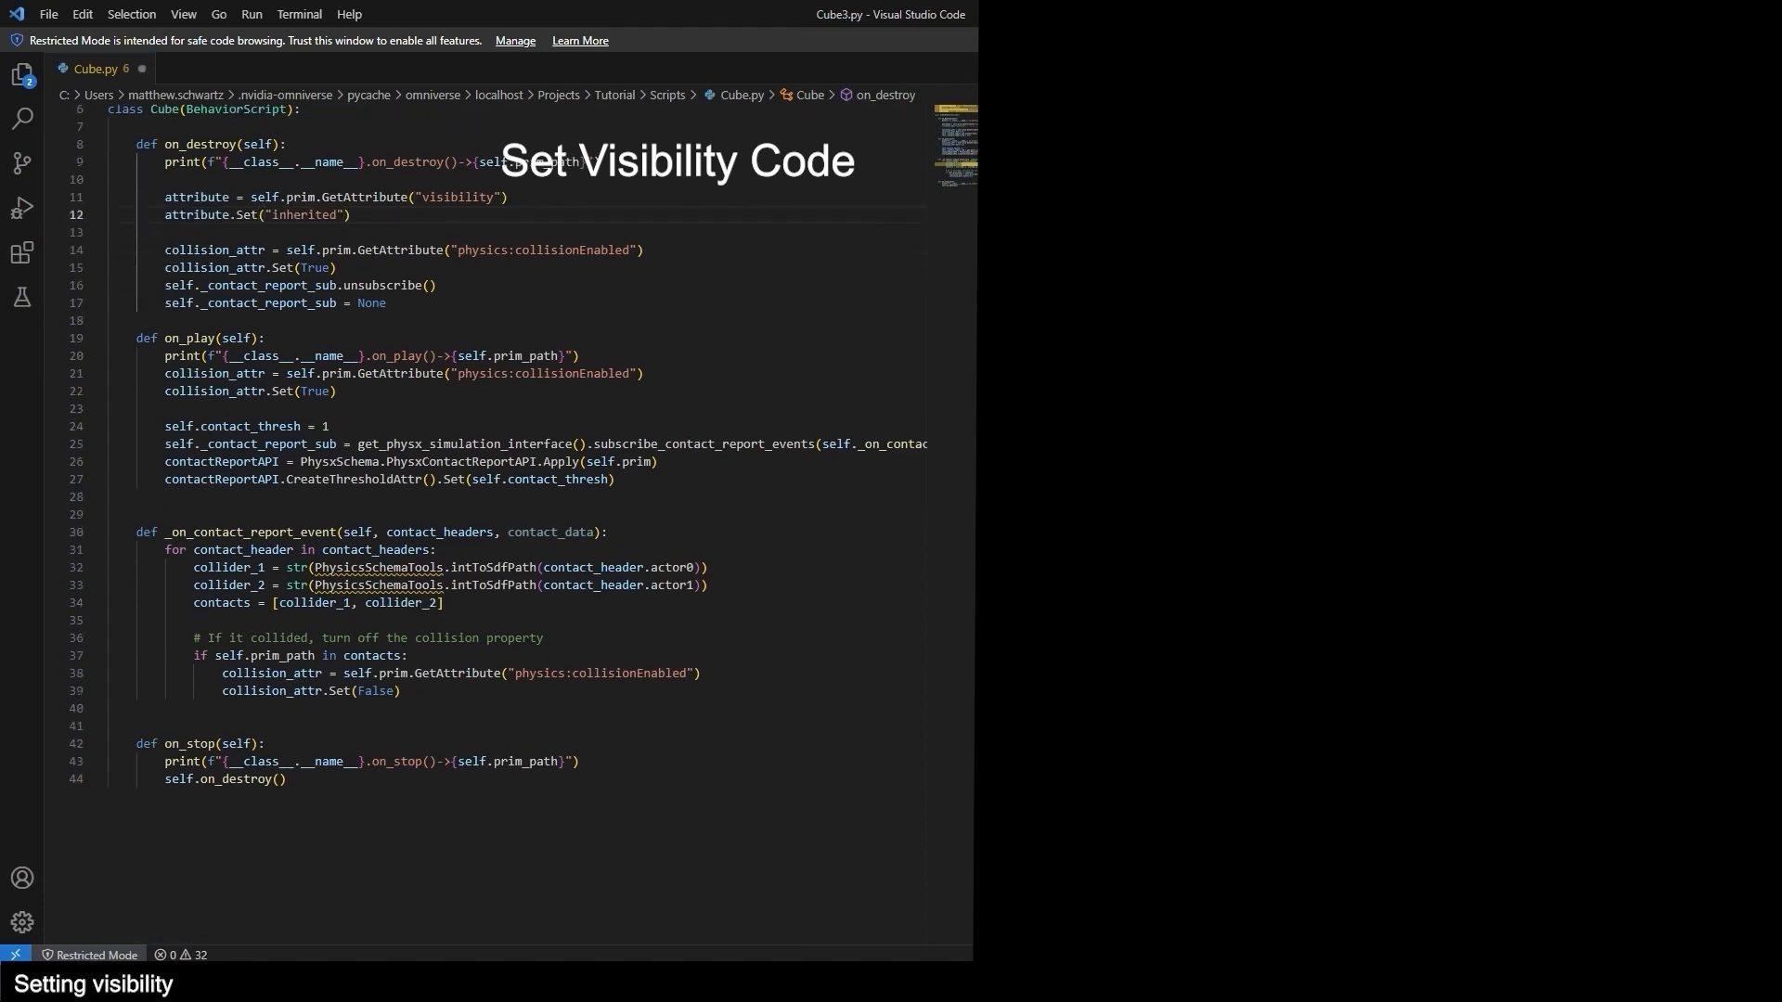
{"action": "scroll", "coordinate": [578, 406], "scroll_direction": "up", "scroll_amount": 2}
{"action": "key", "text": "ctrl+z"}
{"action": "key", "text": "ctrl+z"}
{"action": "key", "text": "ctrl+z"}
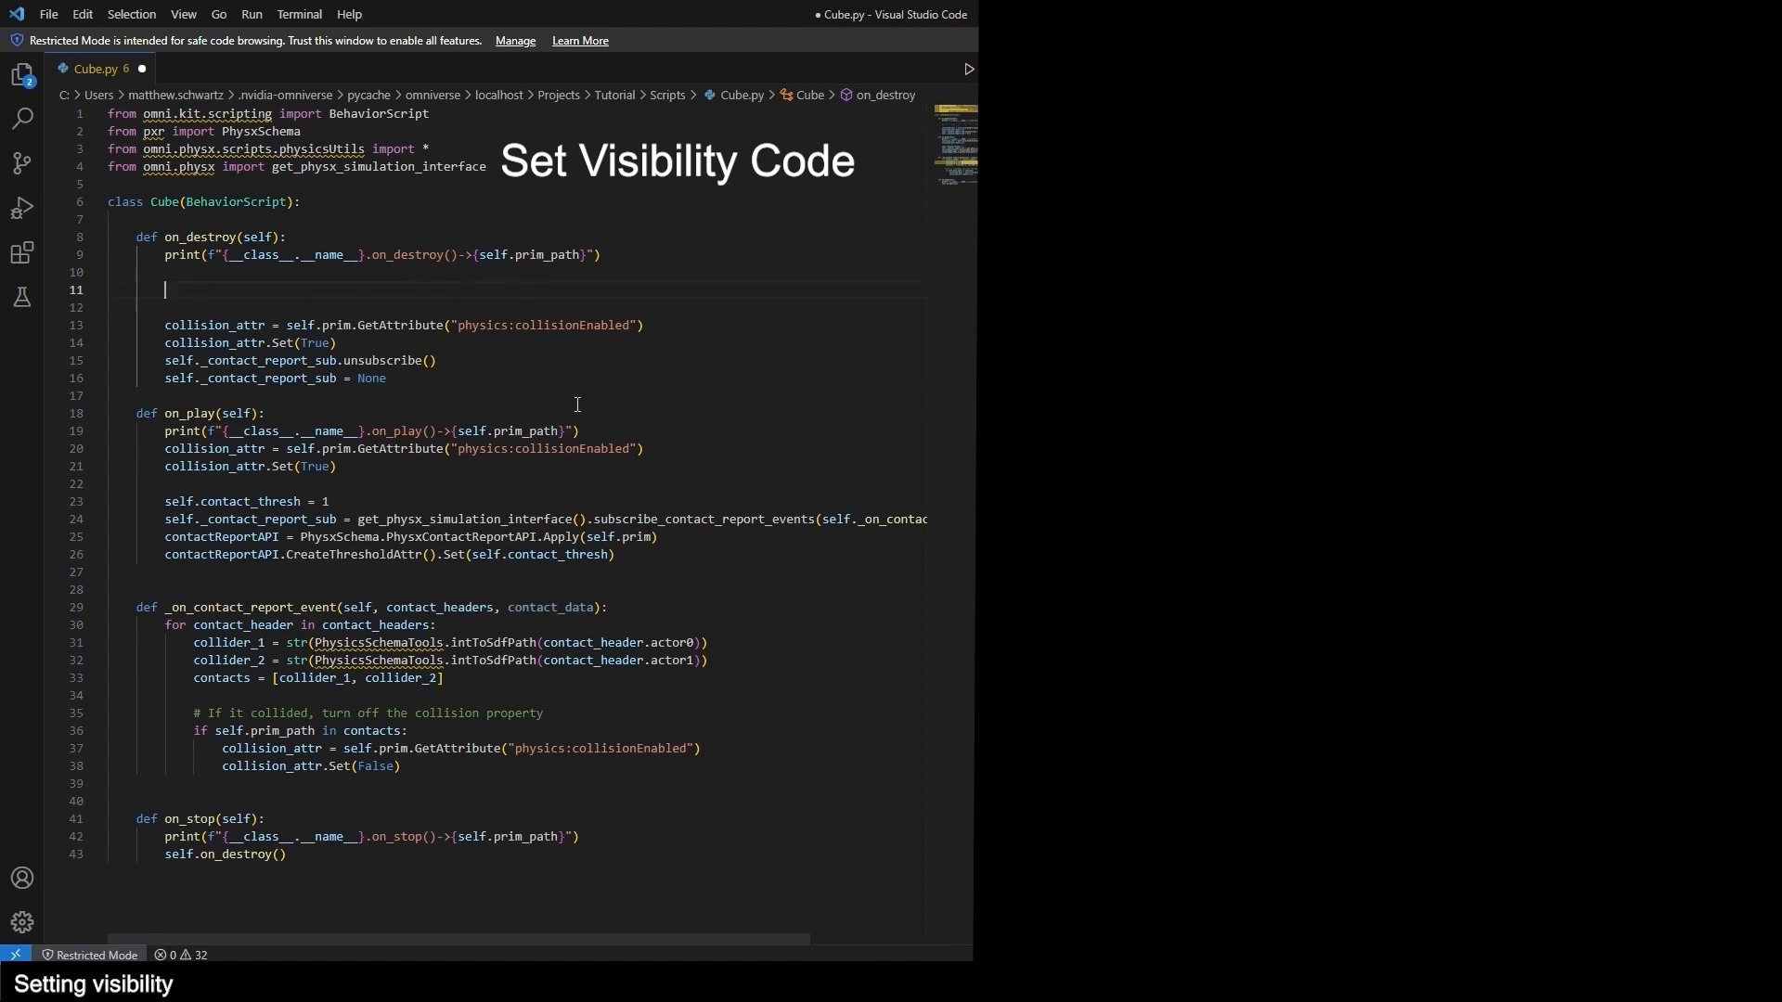
{"action": "key", "text": "ctrl+z"}
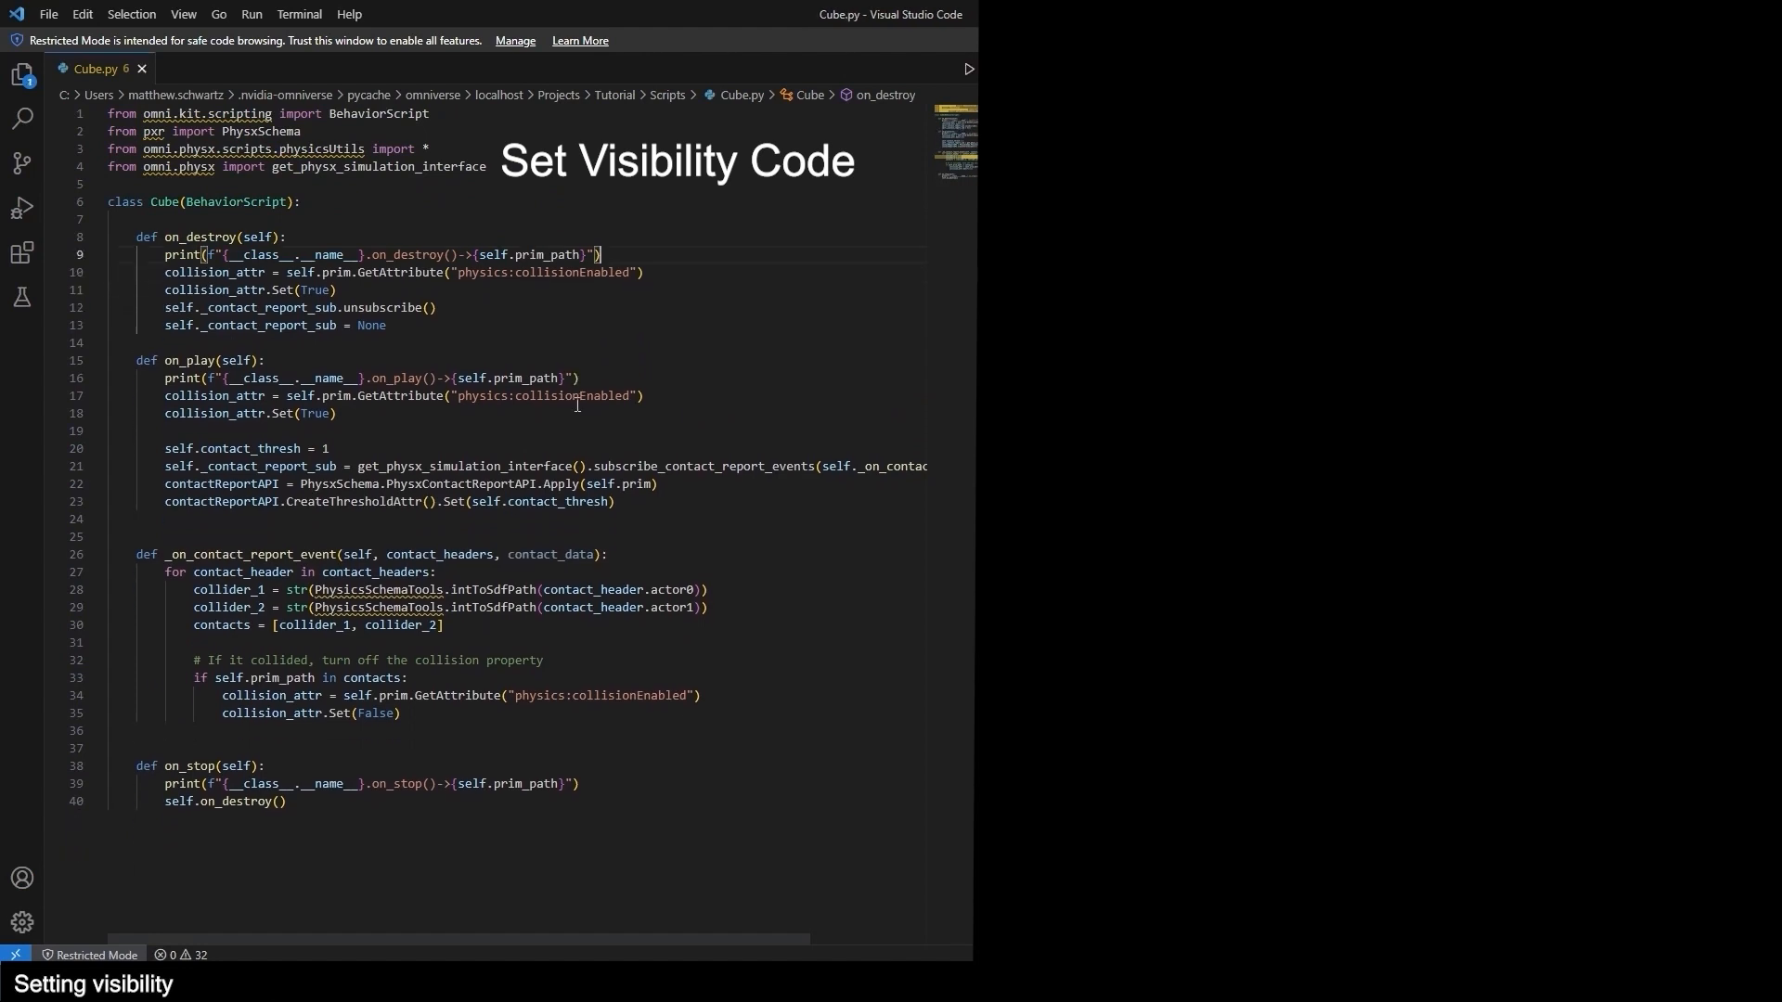
{"action": "key", "text": "ctrl+z"}
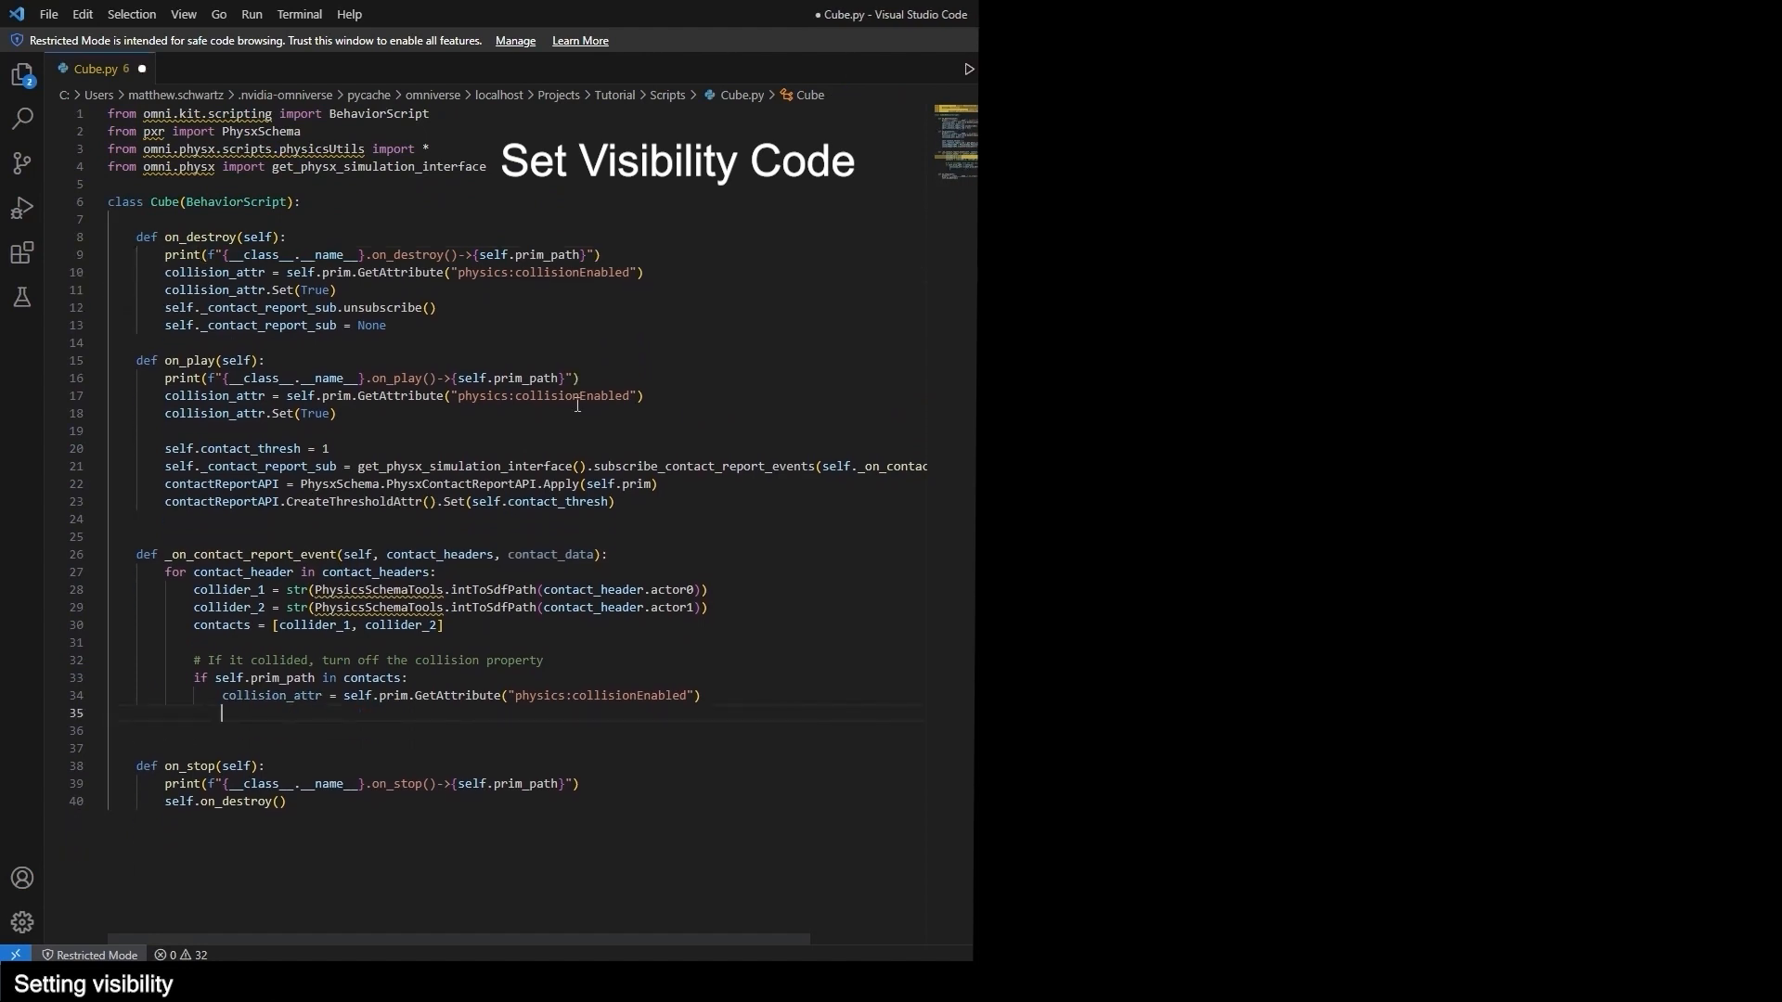
{"action": "key", "text": "ctrl+y"}
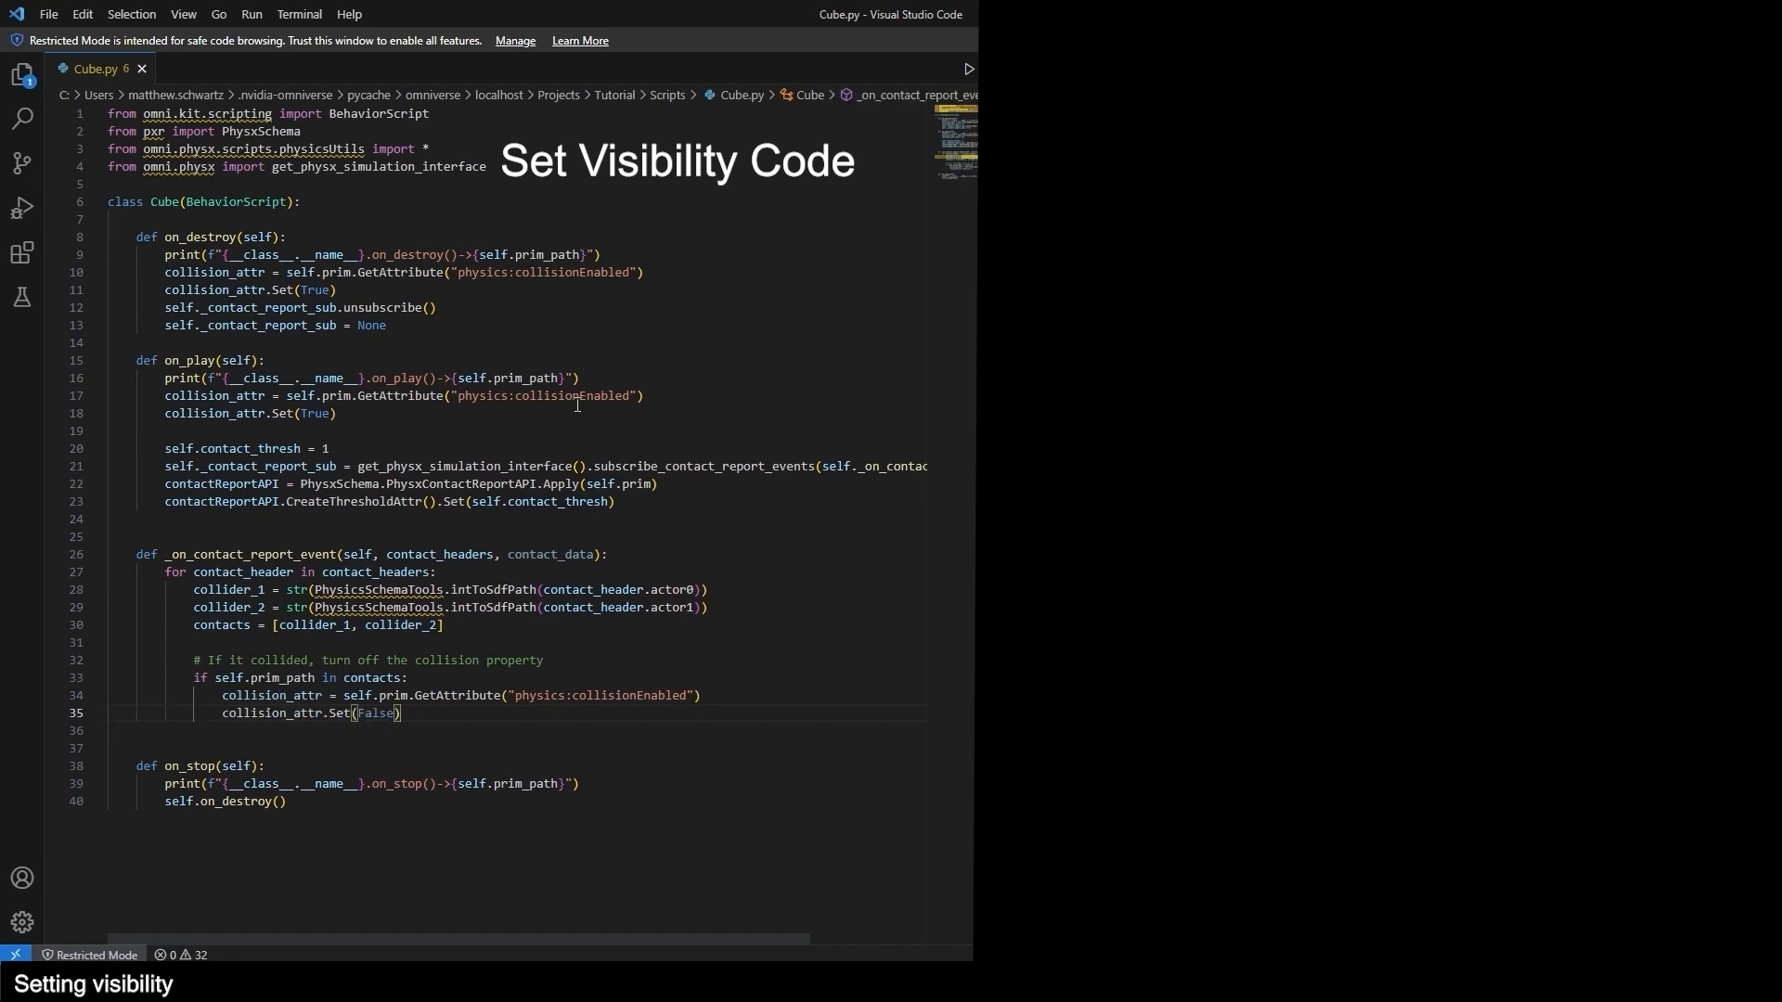
In on_play, below the print line, add attribute = self.prim.GetAttribute("visibility") and attribute.Set("inherited").
{"action": "left_click", "coordinate": [548, 343]}
{"action": "left_click", "coordinate": [513, 182]}
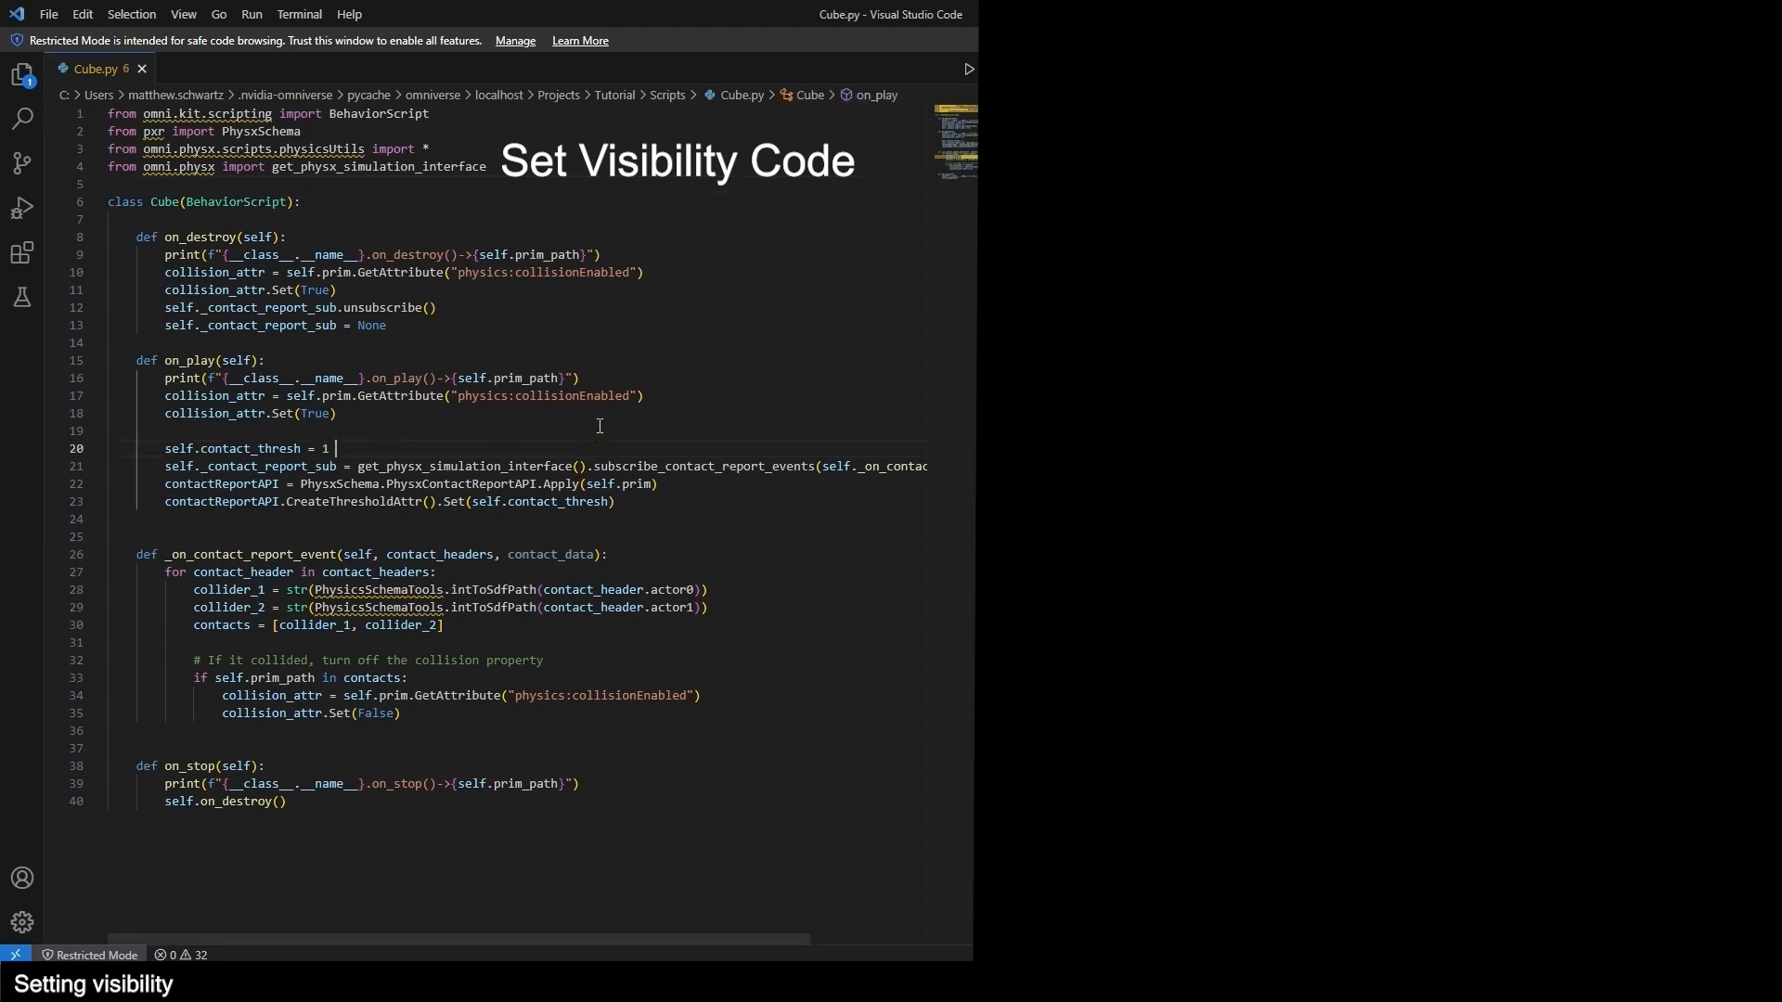
{"action": "left_click", "coordinate": [682, 381]}
{"action": "key", "text": "Return"}
{"action": "key", "text": "Return"}
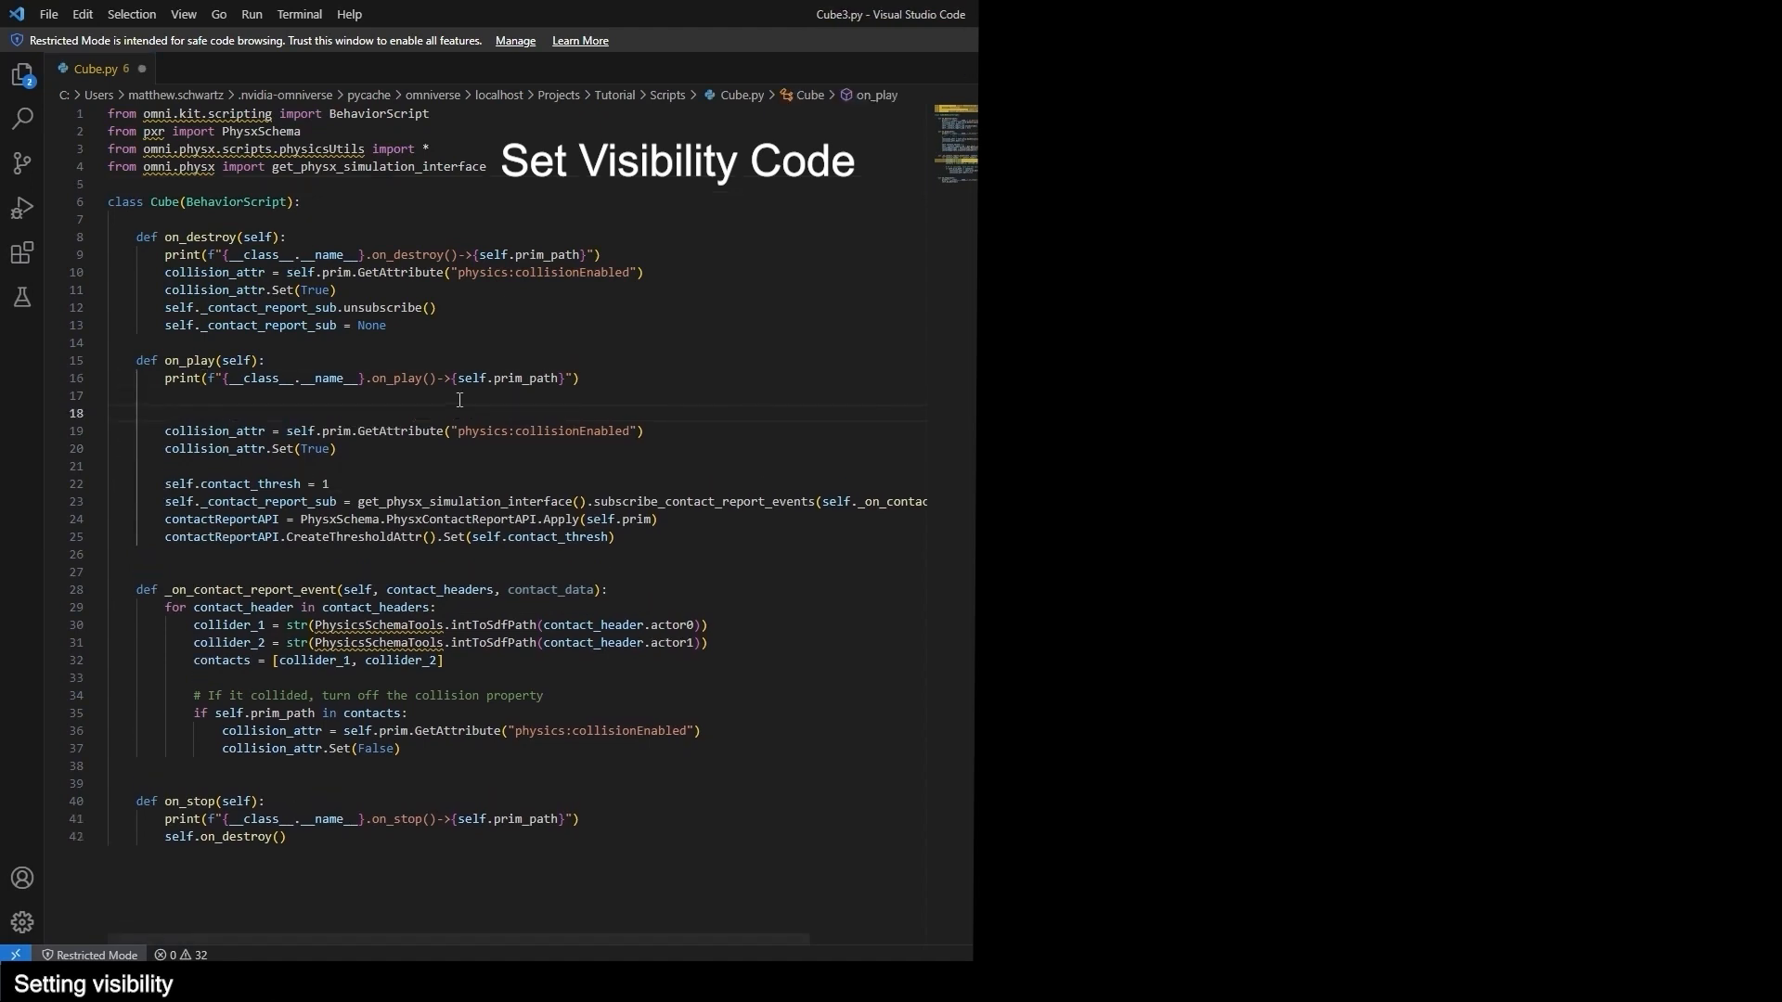
{"action": "left_click", "coordinate": [441, 405]}
{"action": "type", "text": "attribute = self.prim.GetAttribute(\"visibility\")"}
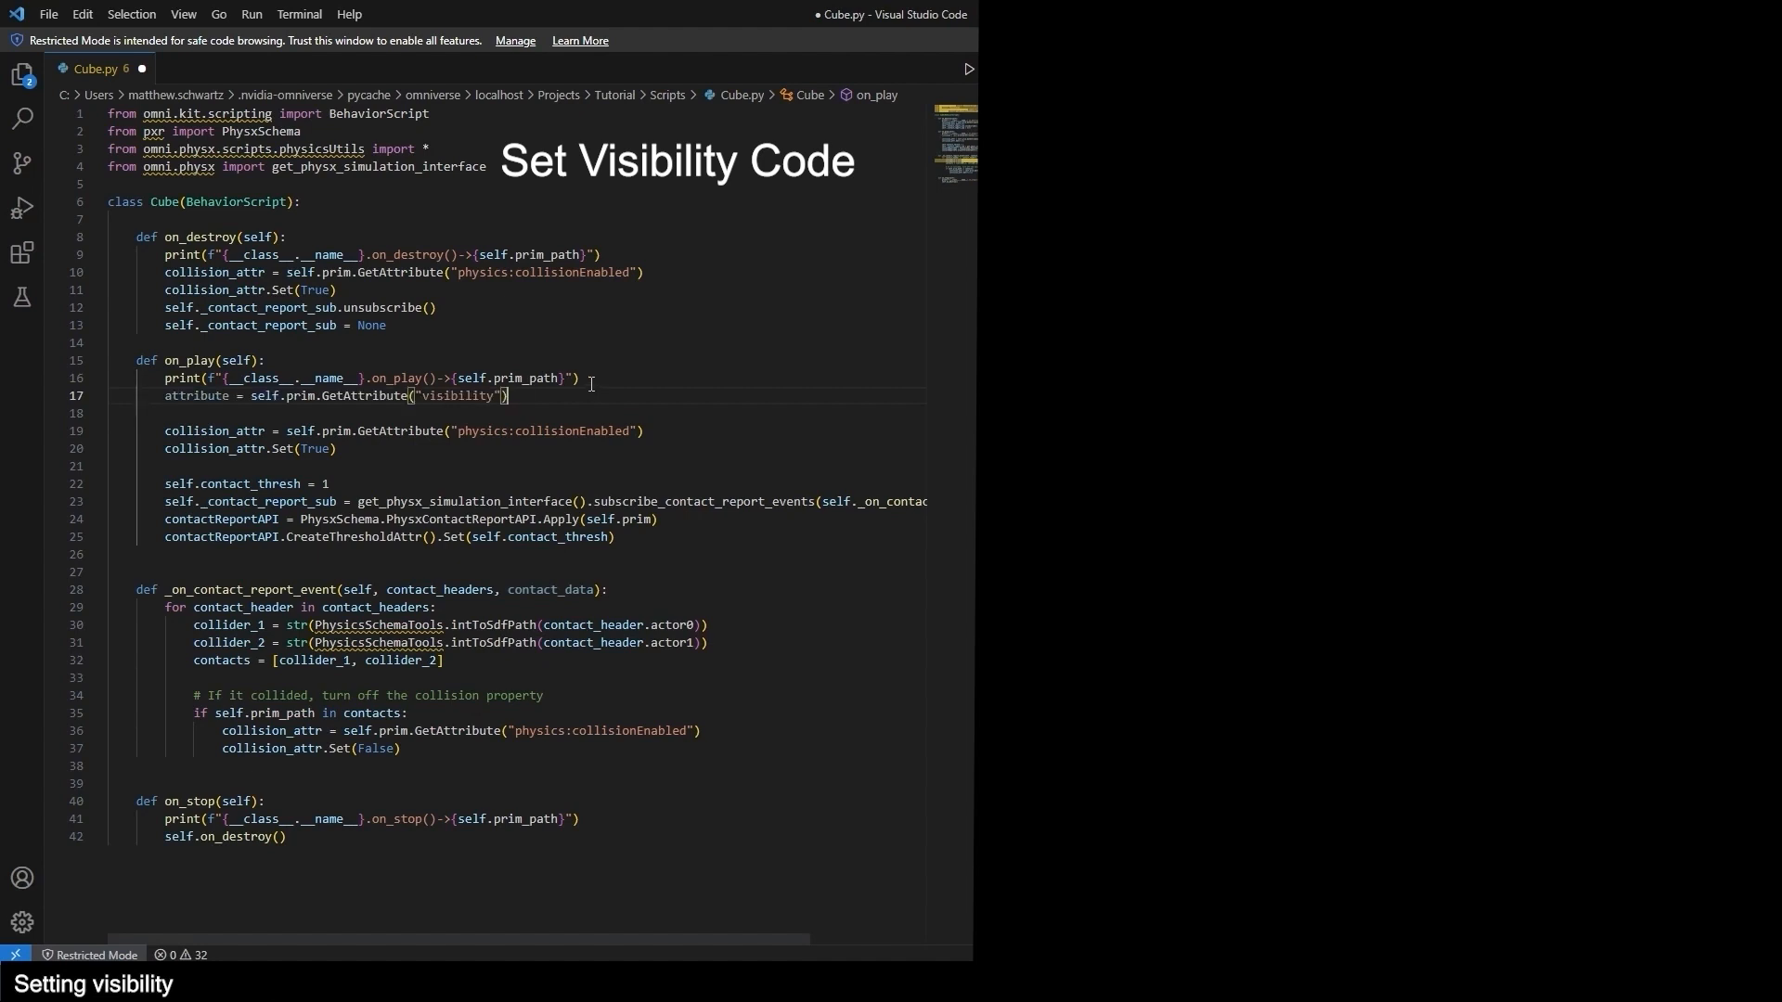
{"action": "double_click", "coordinate": [359, 399]}
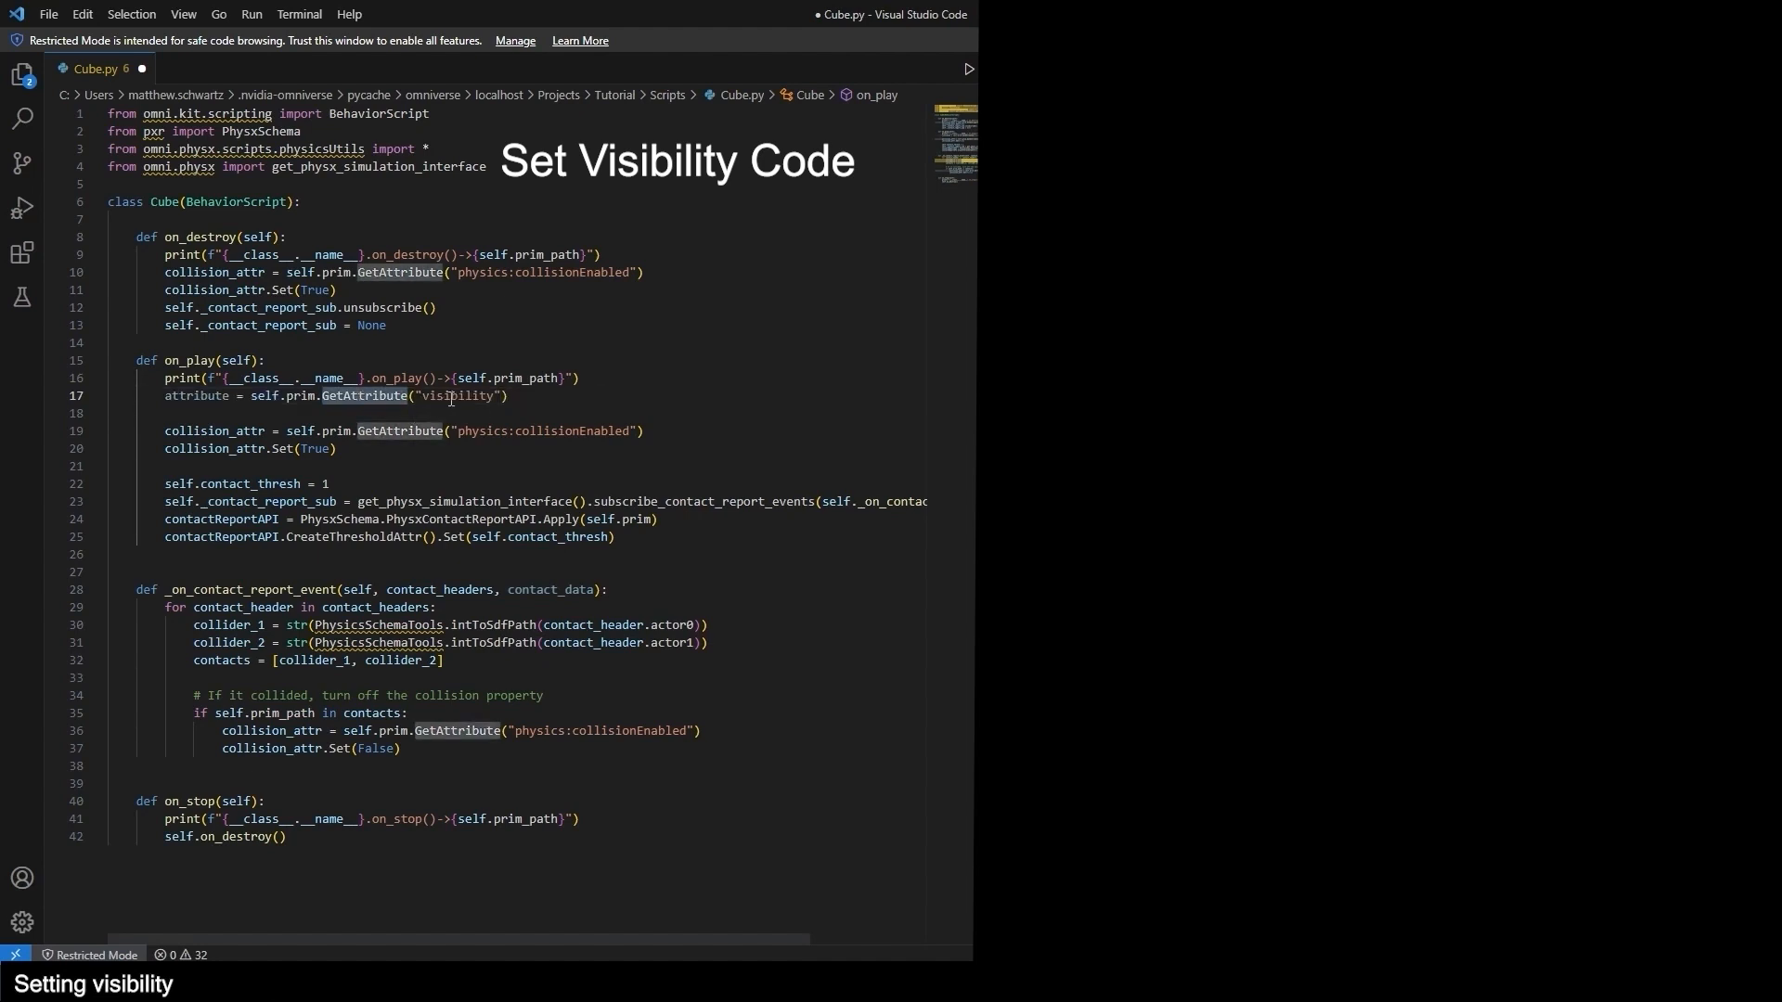
{"action": "double_click", "coordinate": [451, 397]}
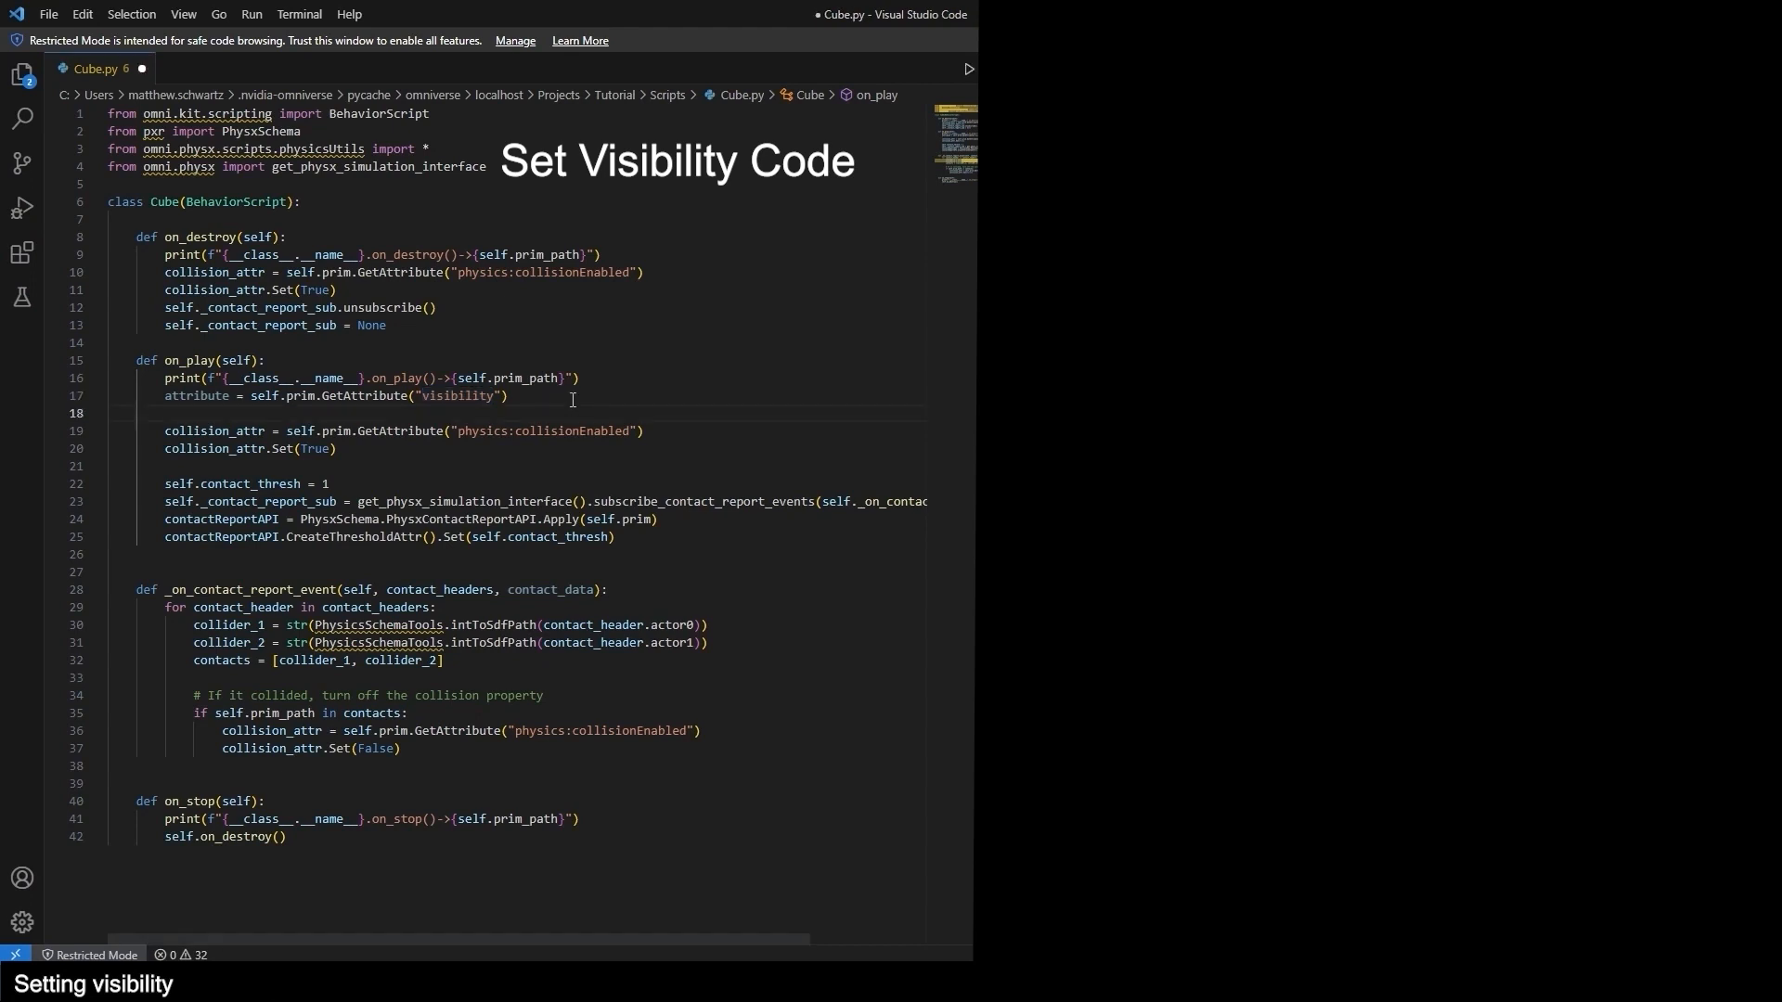
{"action": "type", "text": "attribute.Set(\"inherited\")"}
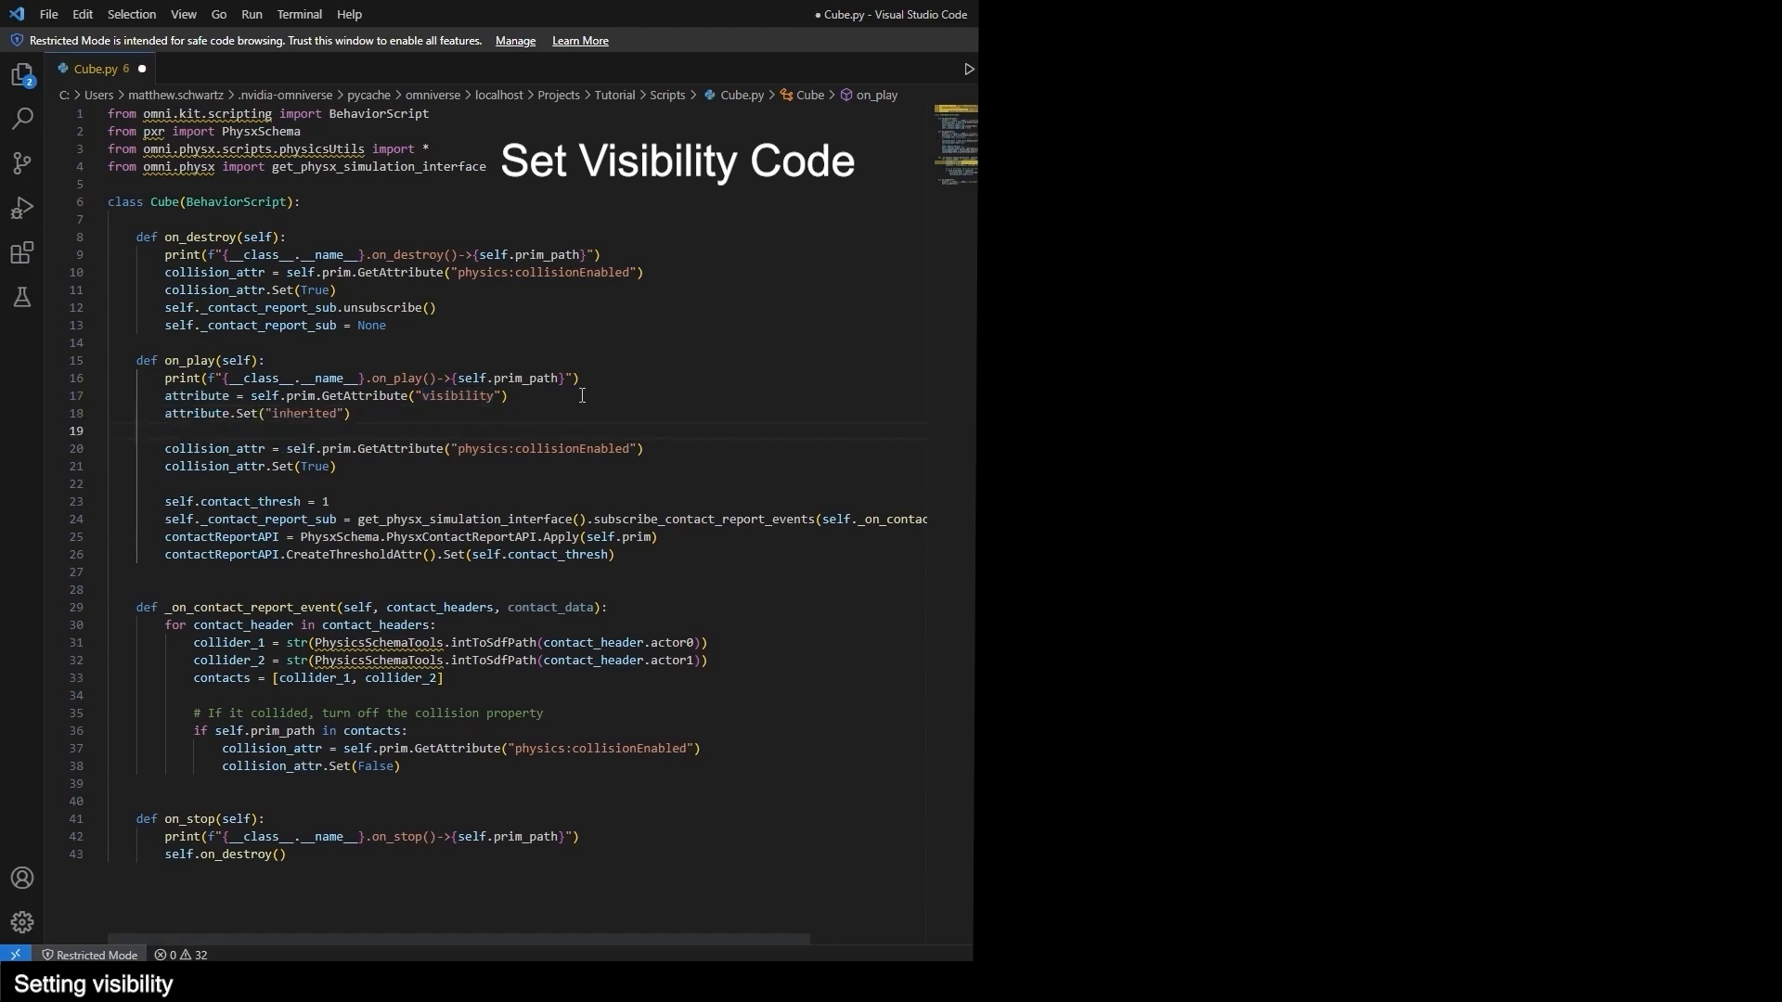
Directly below the print line in on_destroy, add attribute = self.prim.GetAttribute("visibility") and attribute.Set("inherited").
{"action": "scroll", "coordinate": [344, 455], "scroll_direction": "down", "scroll_amount": 1}
{"action": "key", "text": "Return"}
{"action": "key", "text": "Return"}
{"action": "key", "text": "Up"}
{"action": "type", "text": "attribute = self.prim.GetAttribute(\"visibility\")"}
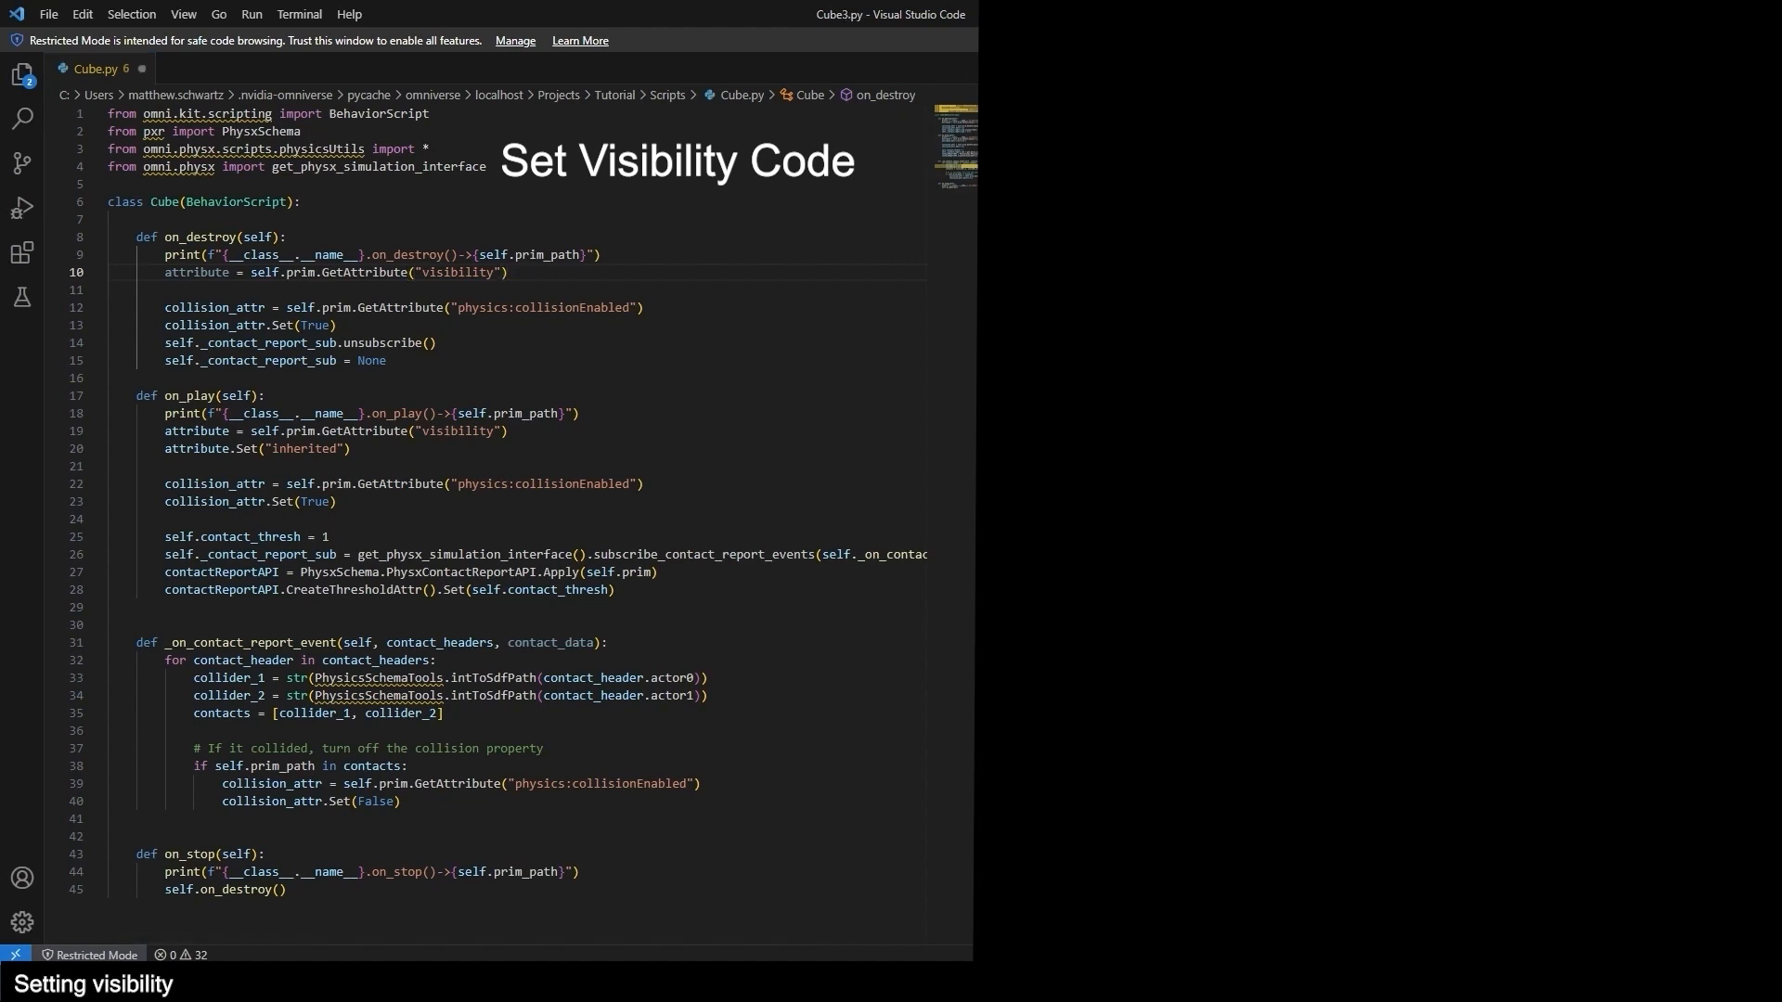
{"action": "left_click", "coordinate": [336, 288]}
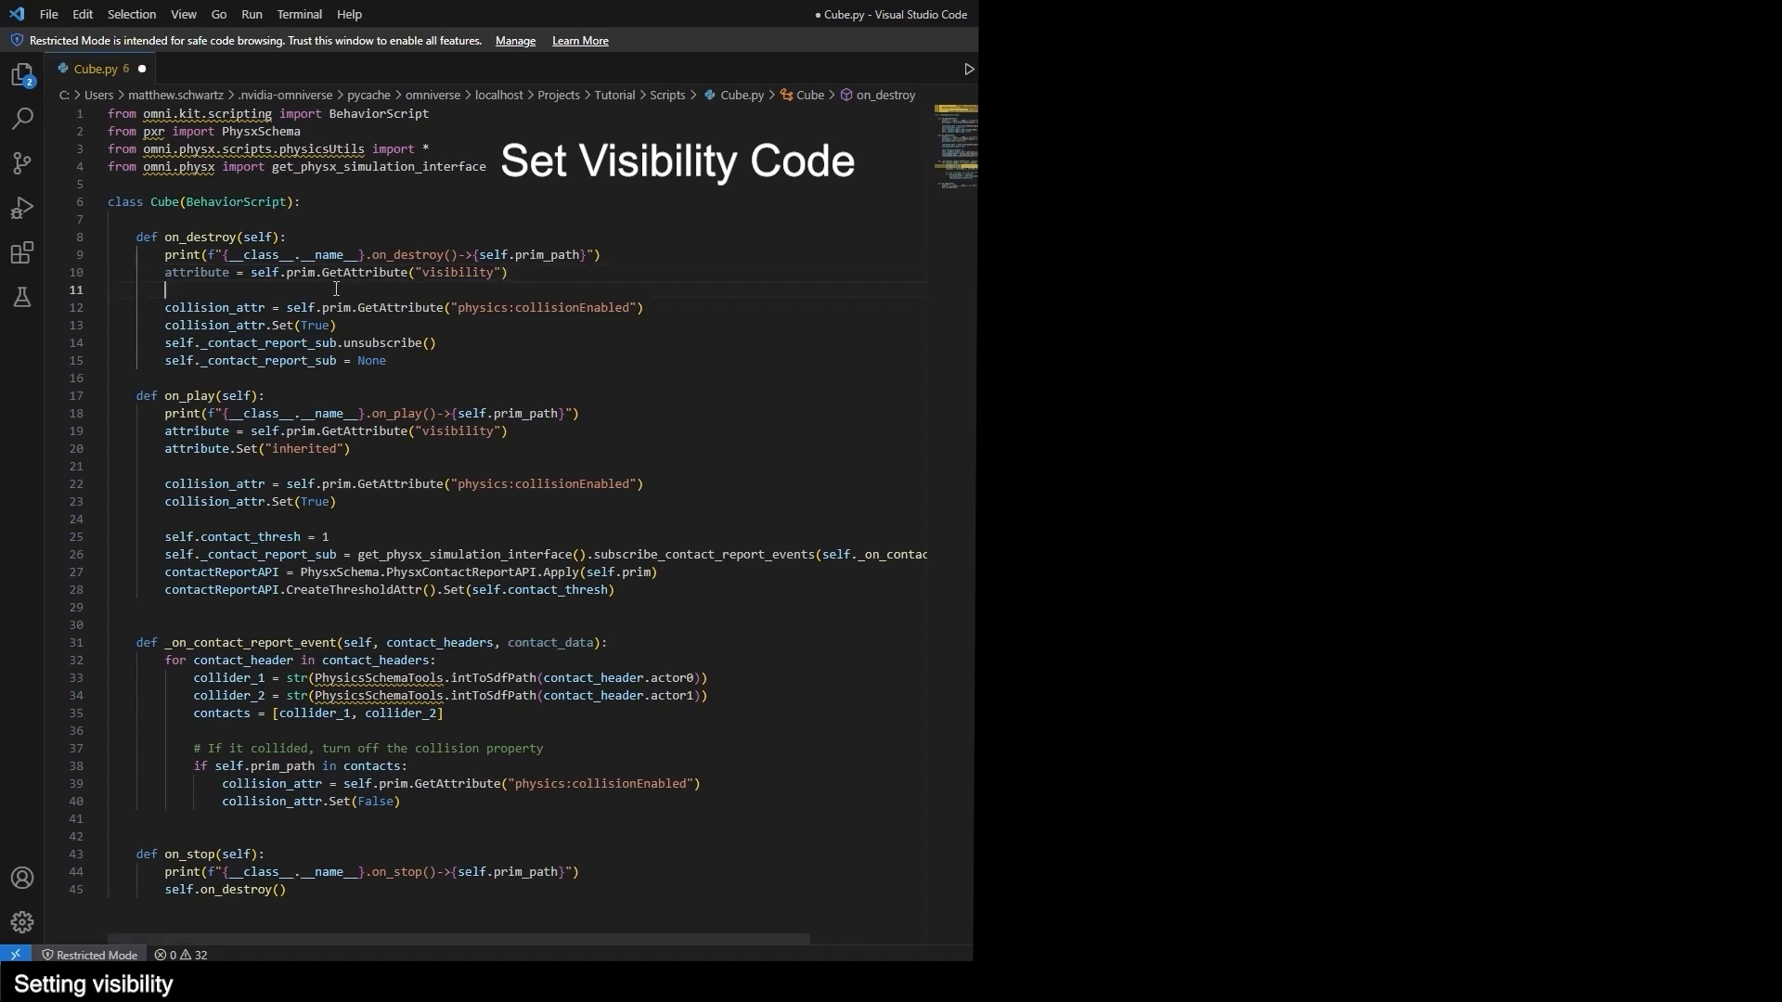
{"action": "type", "text": "attribute.Set(\"inherited\")"}
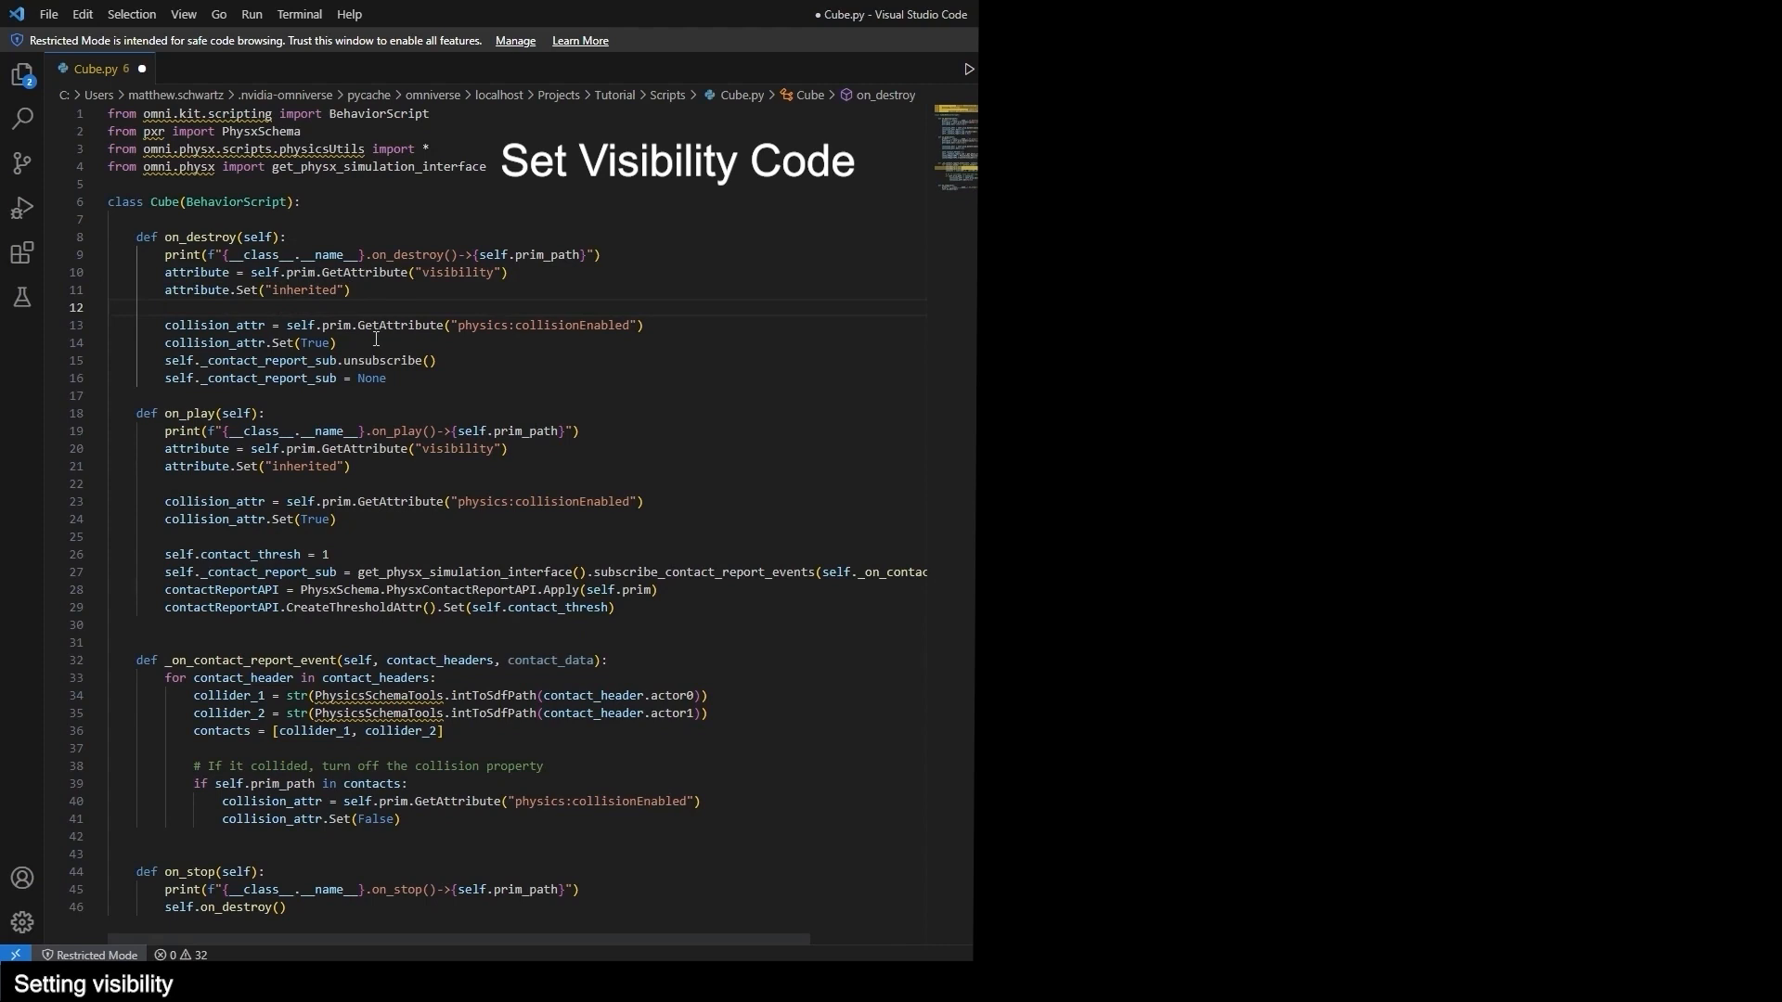
At the start of the if self.prim_path in contacts block, insert the comment "# Turn off the objects visibility".
{"action": "scroll", "coordinate": [376, 339], "scroll_direction": "down", "scroll_amount": 3}
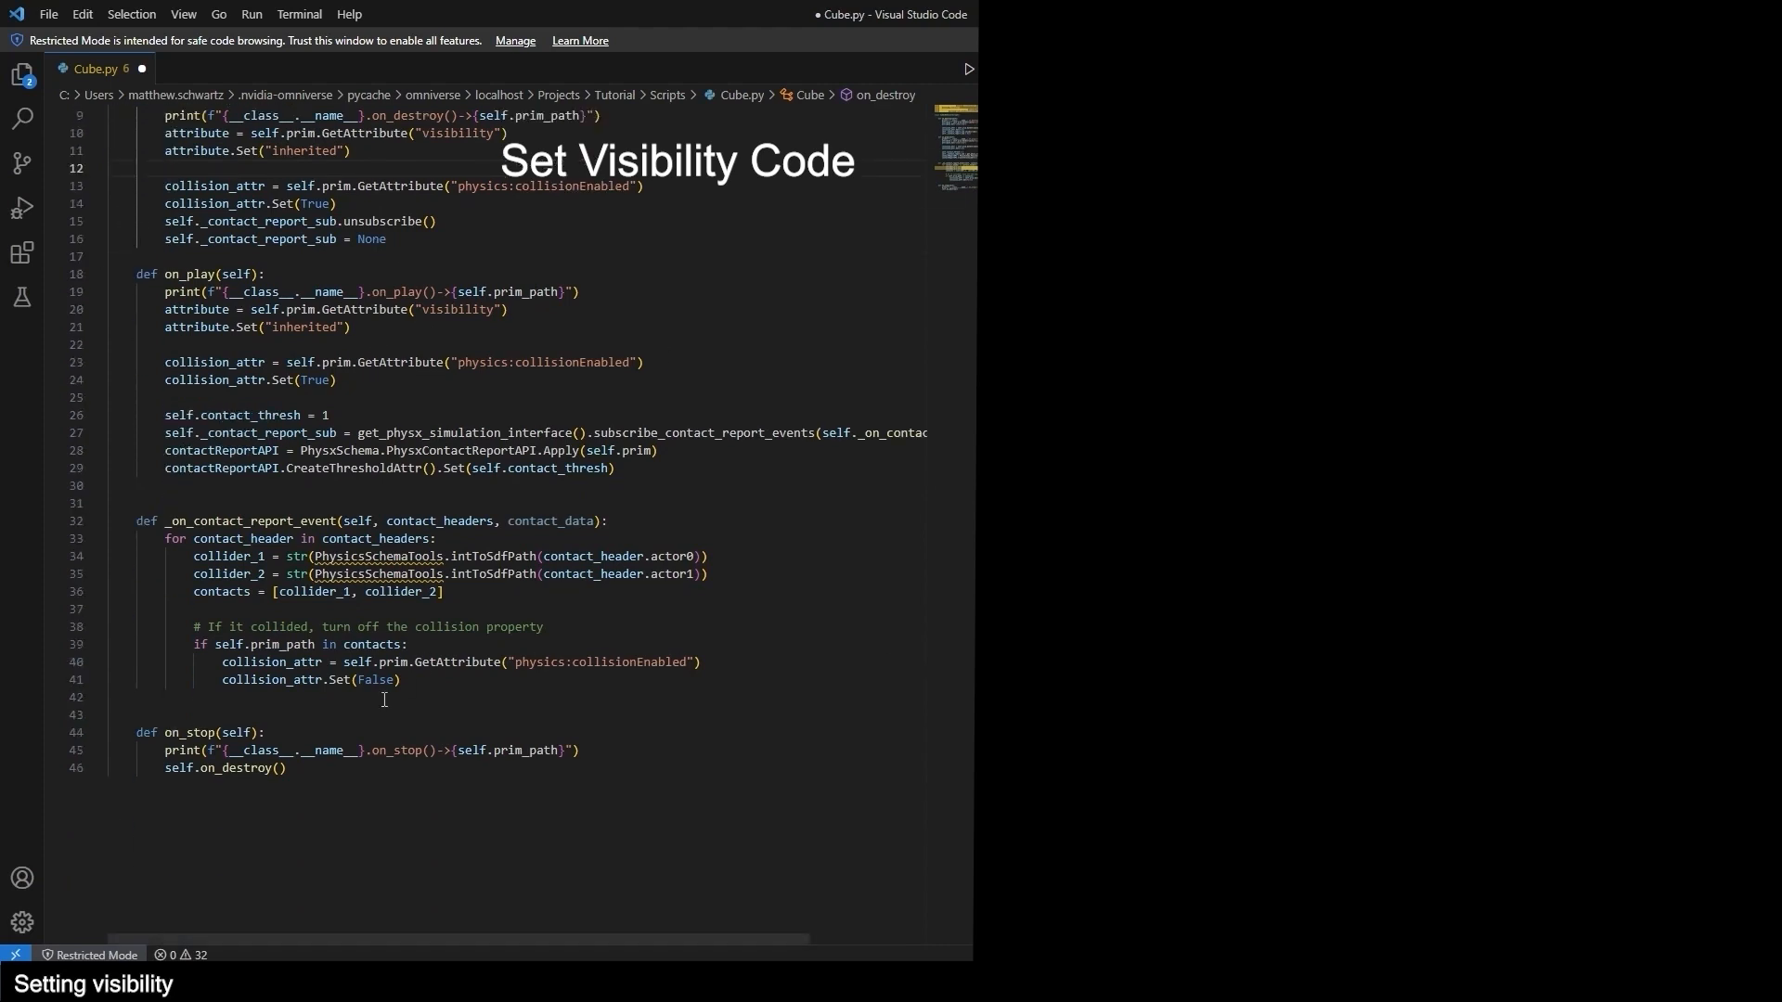
{"action": "left_click_drag", "start_coordinate": [435, 689], "coordinate": [226, 682]}
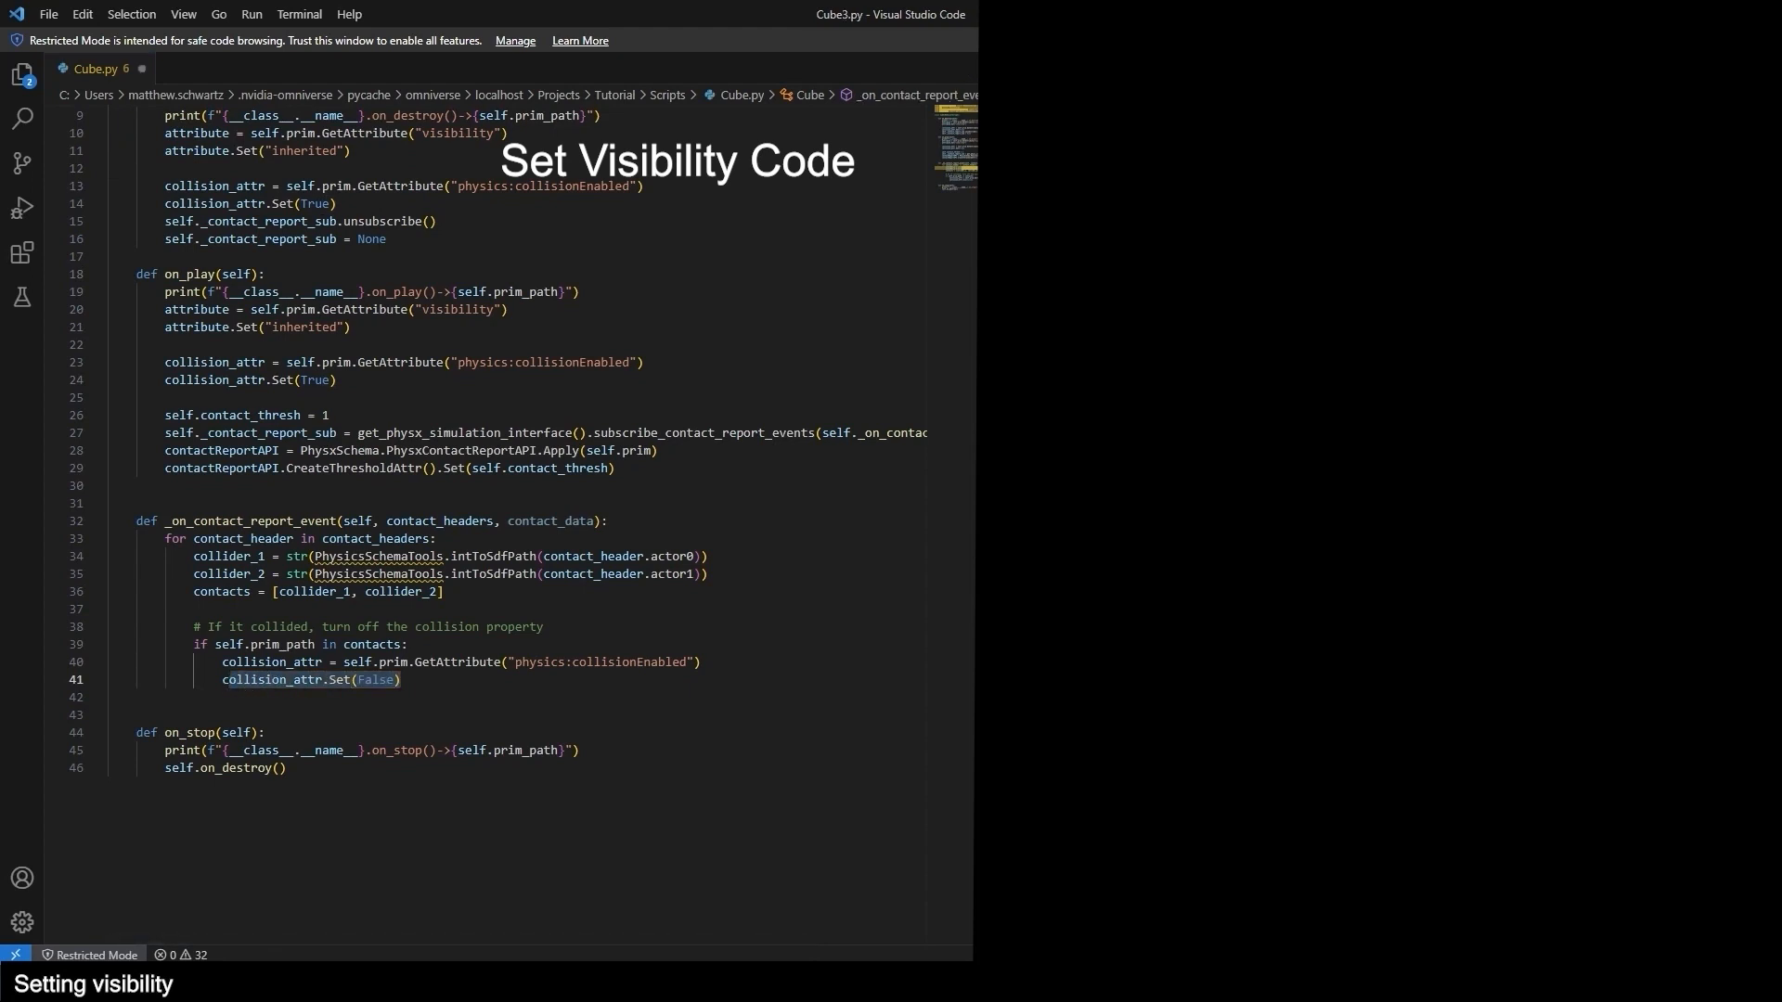
{"action": "left_click", "coordinate": [566, 650]}
{"action": "key", "text": "Return"}
{"action": "key", "text": "Return"}
{"action": "left_click", "coordinate": [365, 665]}
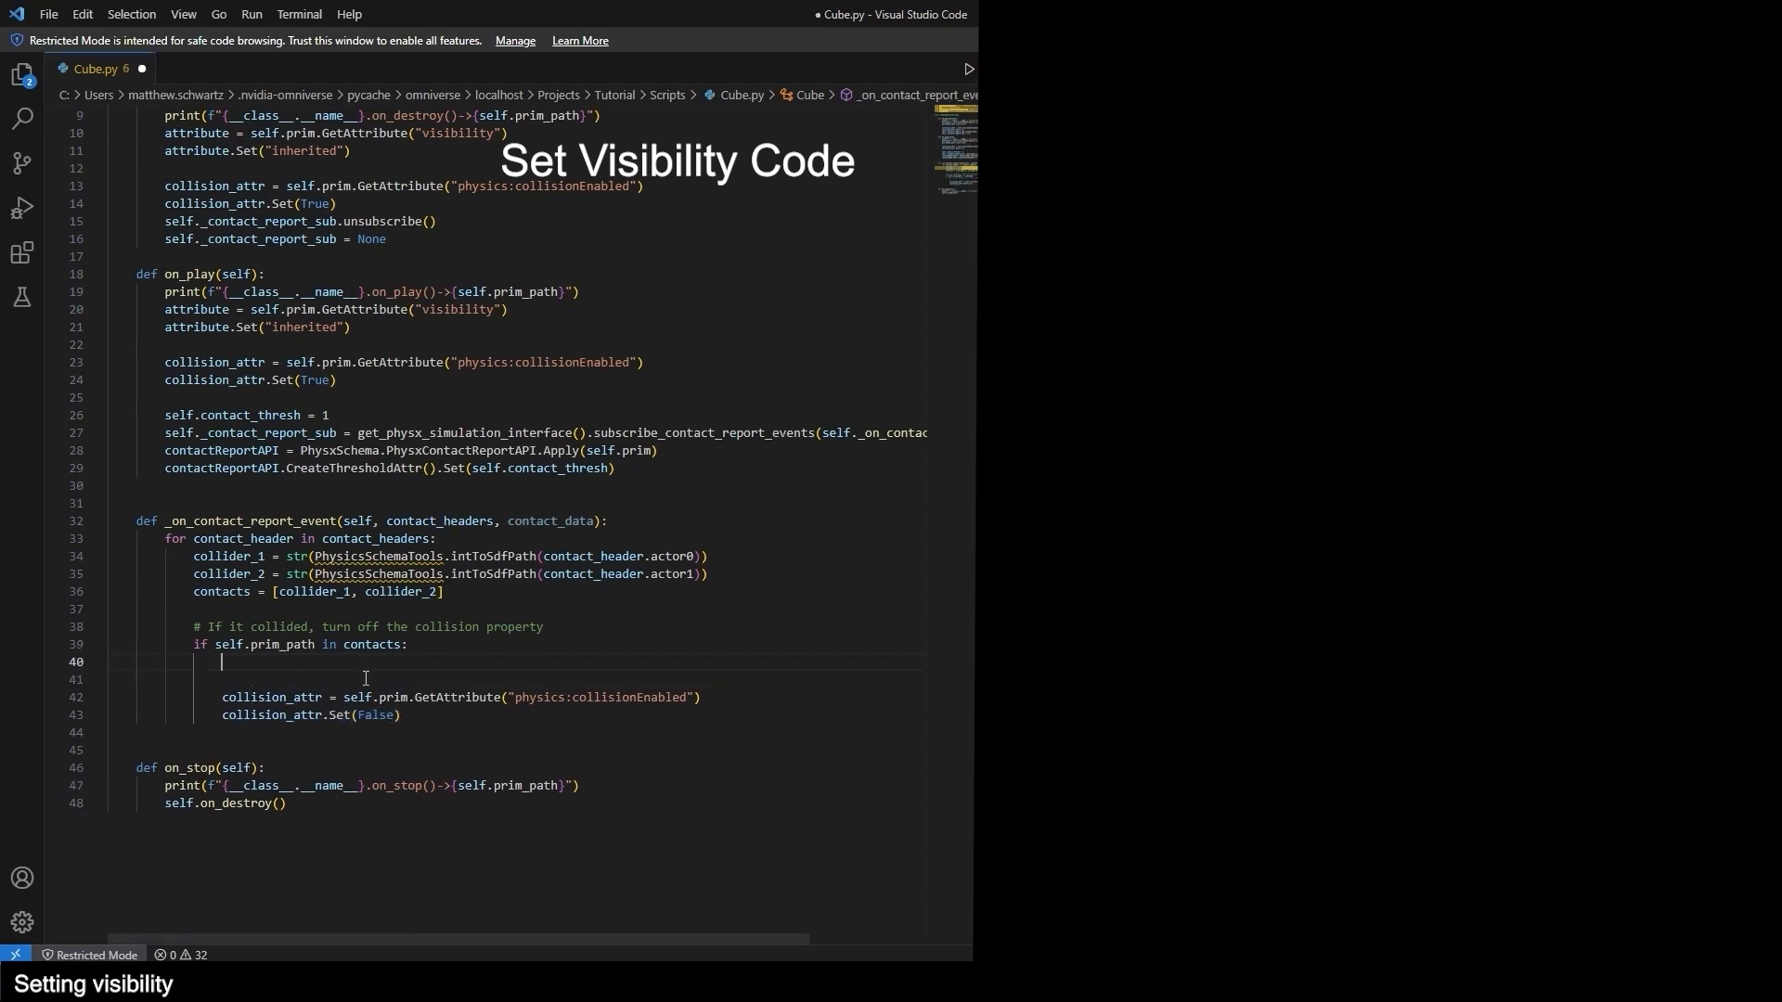
{"action": "type", "text": "# Turn off the objects visibility"}
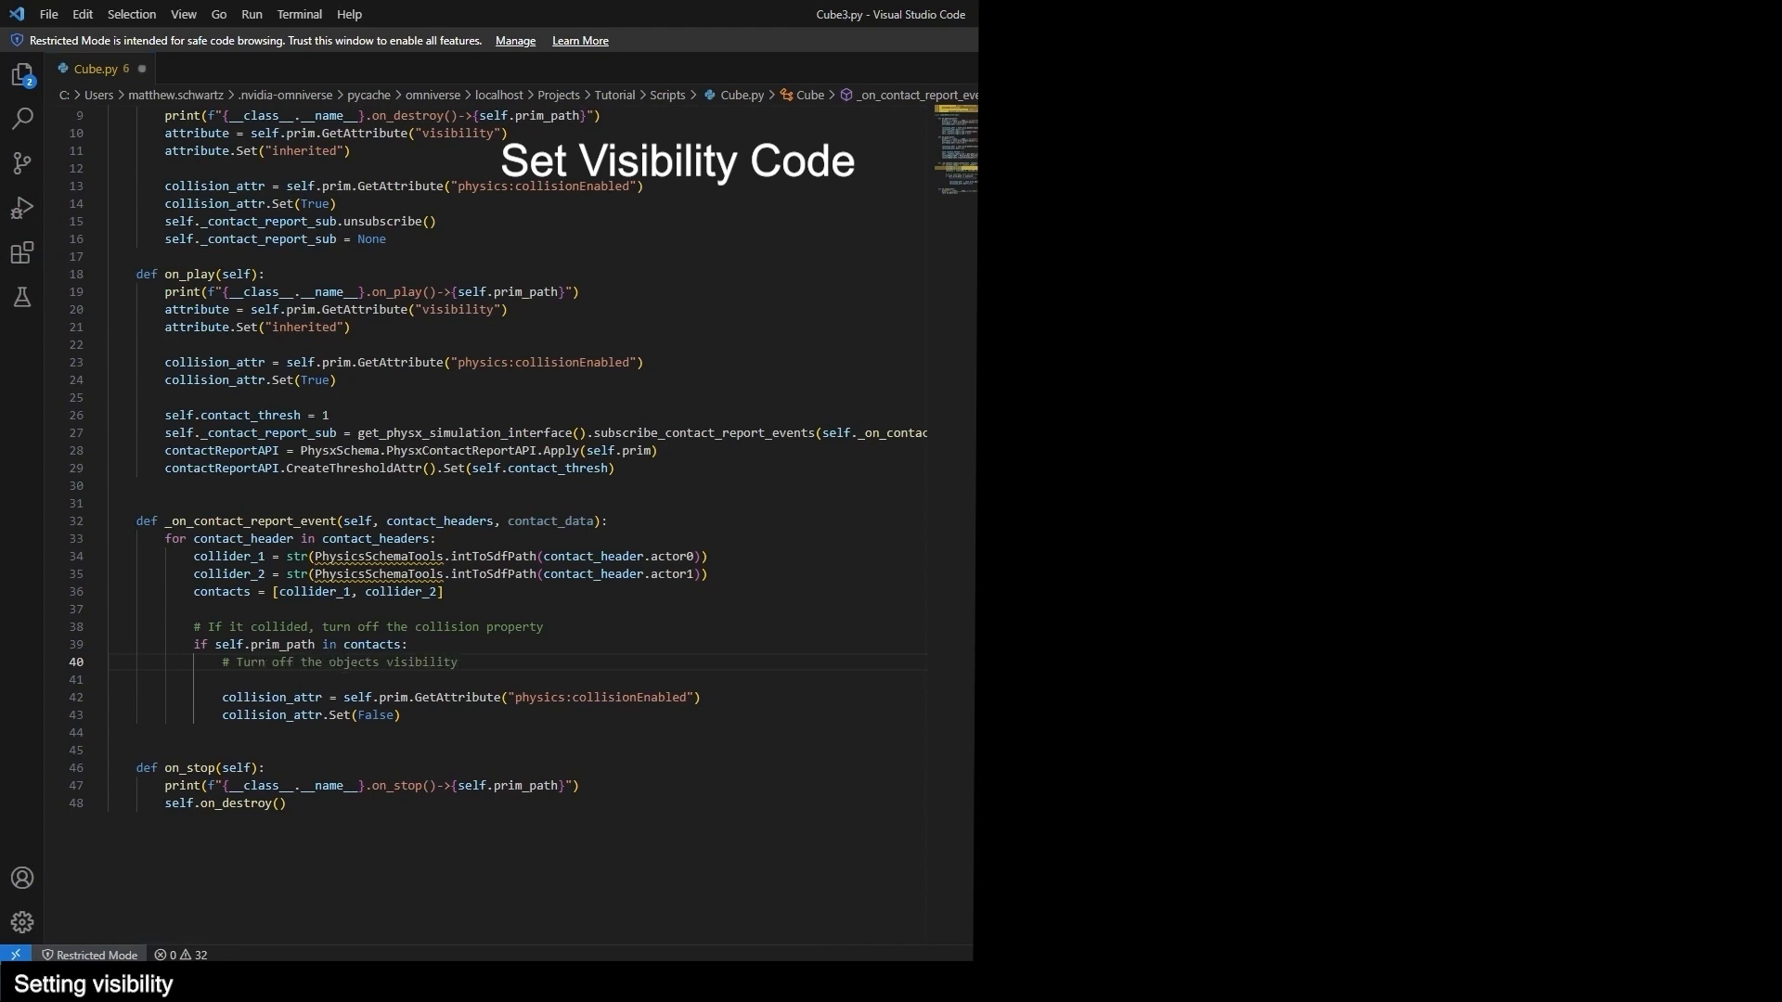
Under the visibility comment, add attribute = self.prim.GetAttribute("visibility") and attribute.Set("invisible").
{"action": "left_click", "coordinate": [403, 685]}
{"action": "type", "text": "attribute = self.prim.GetAttribute(\"visibility\")"}
{"action": "left_click", "coordinate": [640, 680]}
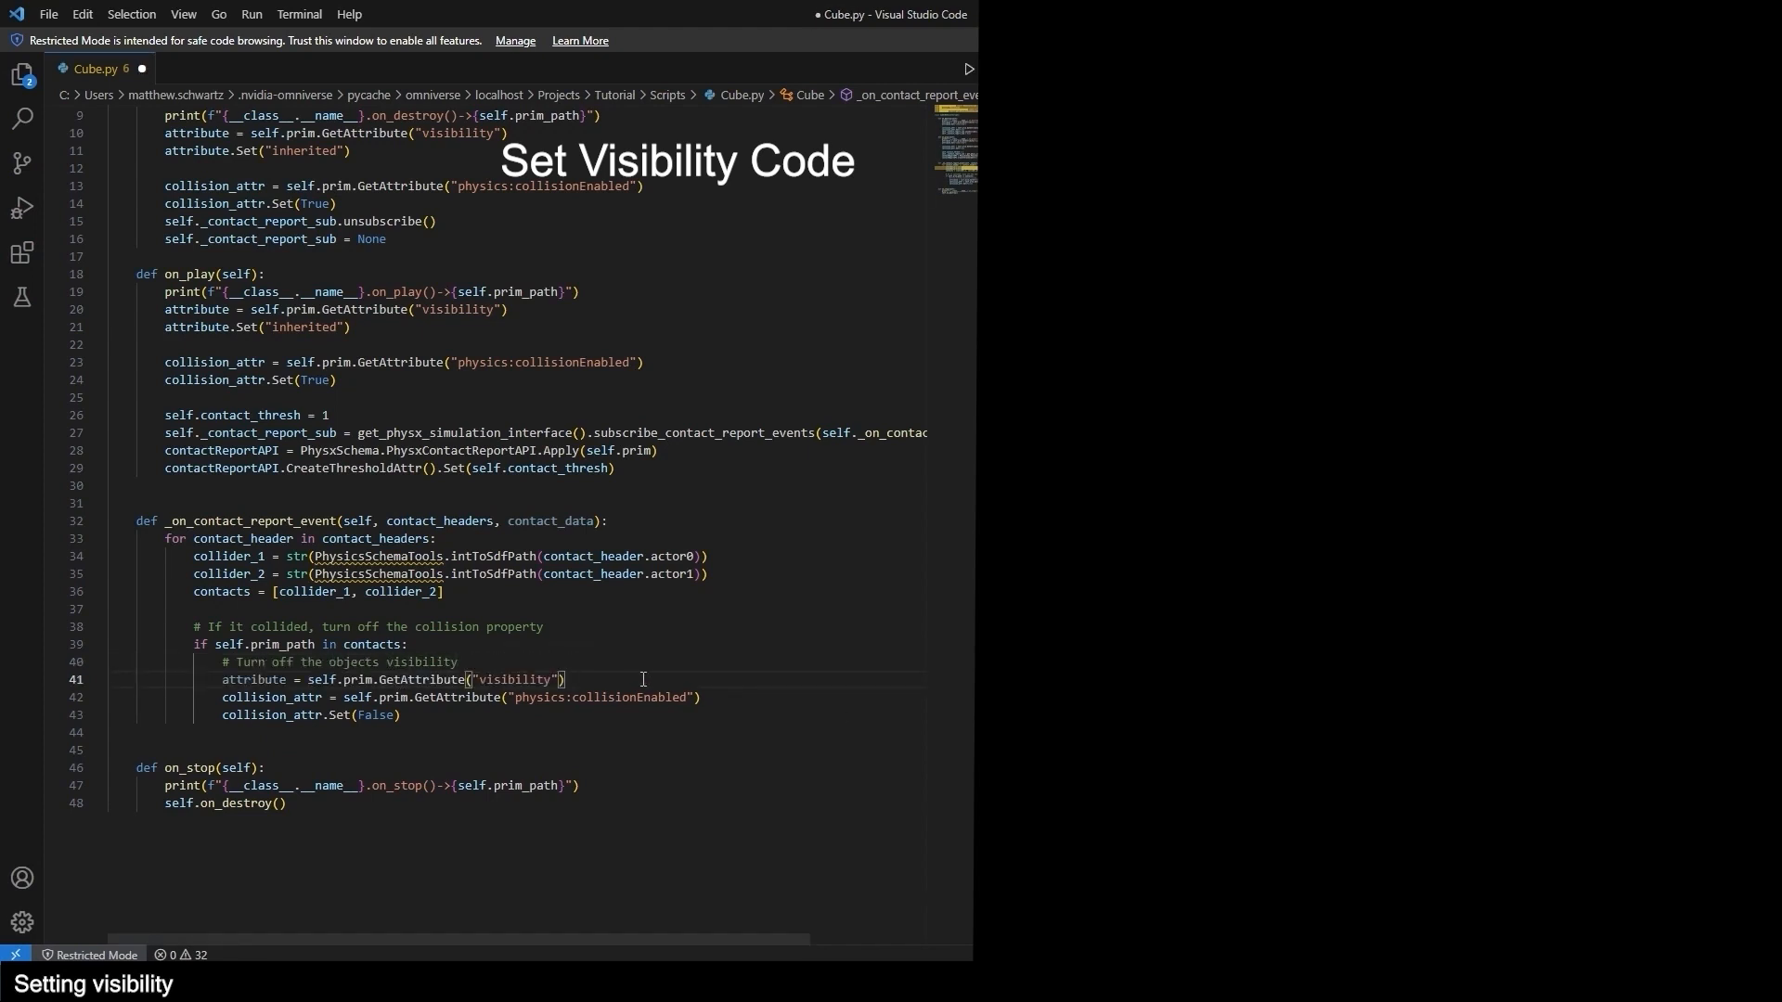
{"action": "key", "text": "Return"}
{"action": "type", "text": "attribute.Set(\"invisible\")"}
{"action": "key", "text": "Return"}
Add the comment "# Turn off its collision" above the collision_attr lines in the if block and save the script.
{"action": "double_click", "coordinate": [369, 698]}
{"action": "left_click", "coordinate": [332, 711]}
{"action": "type", "text": "# Turn of"}
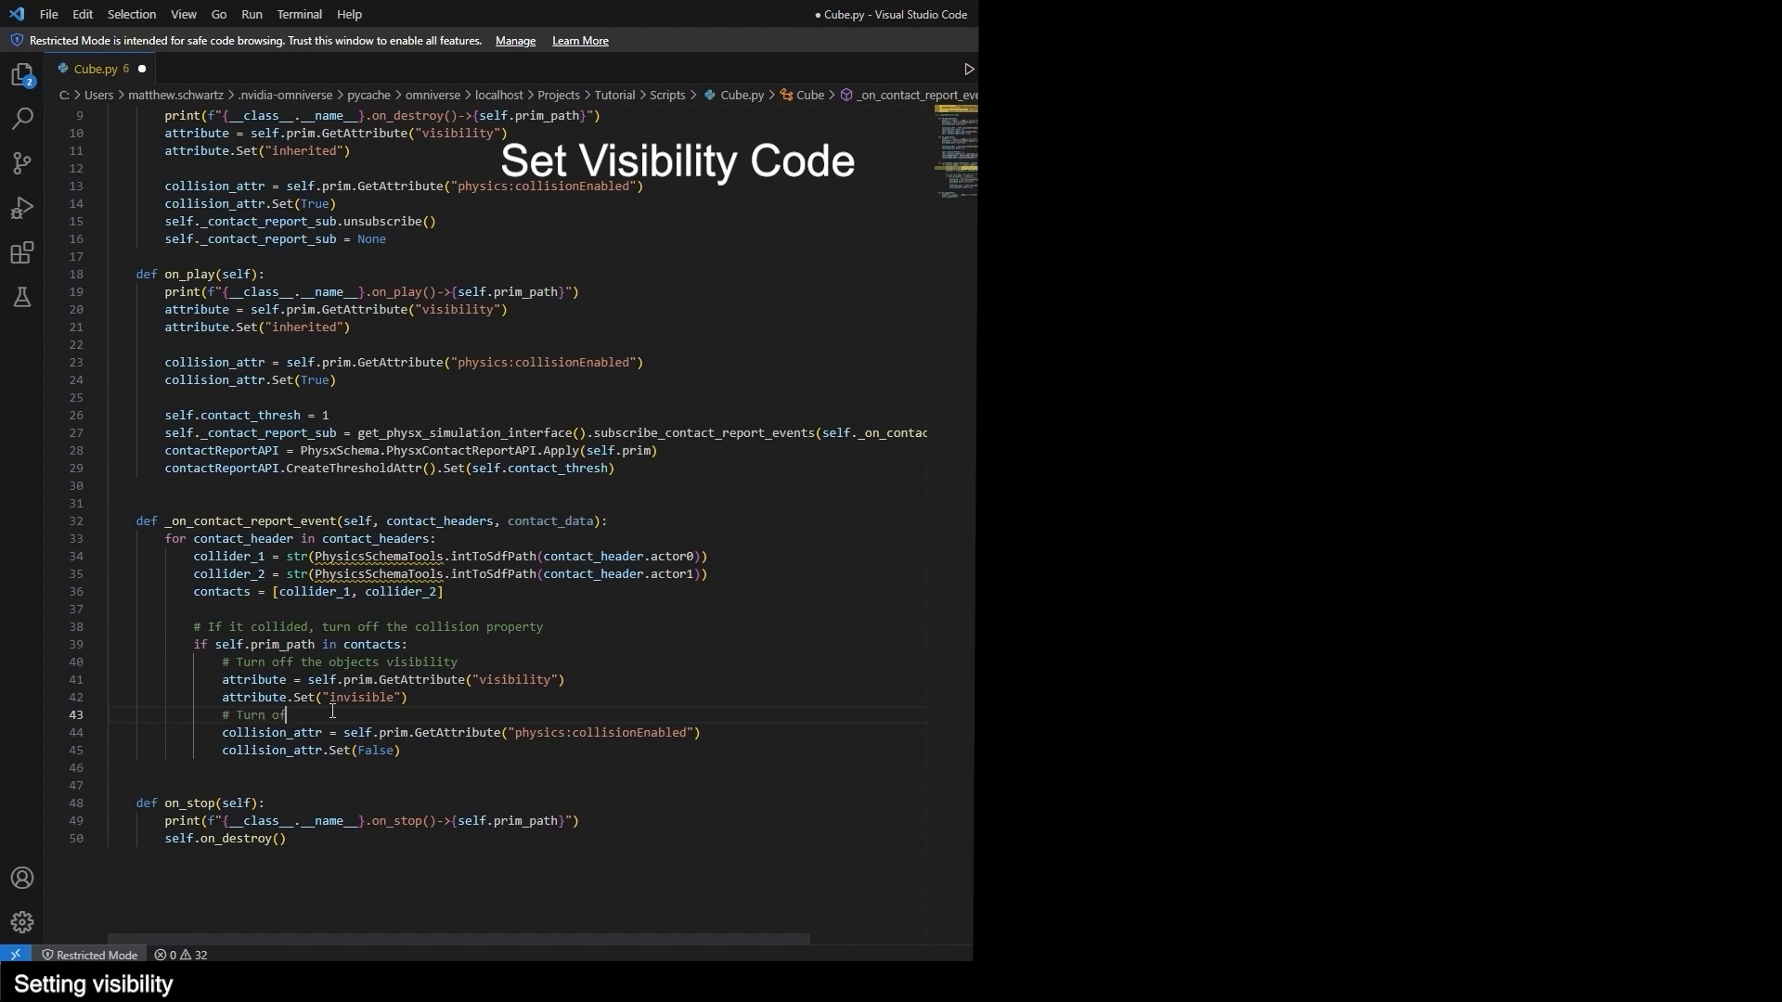
{"action": "type", "text": "f its collision"}
{"action": "key", "text": "Down"}
{"action": "key", "text": "Down"}
{"action": "key", "text": "Down"}
{"action": "key", "text": "ctrl+s"}
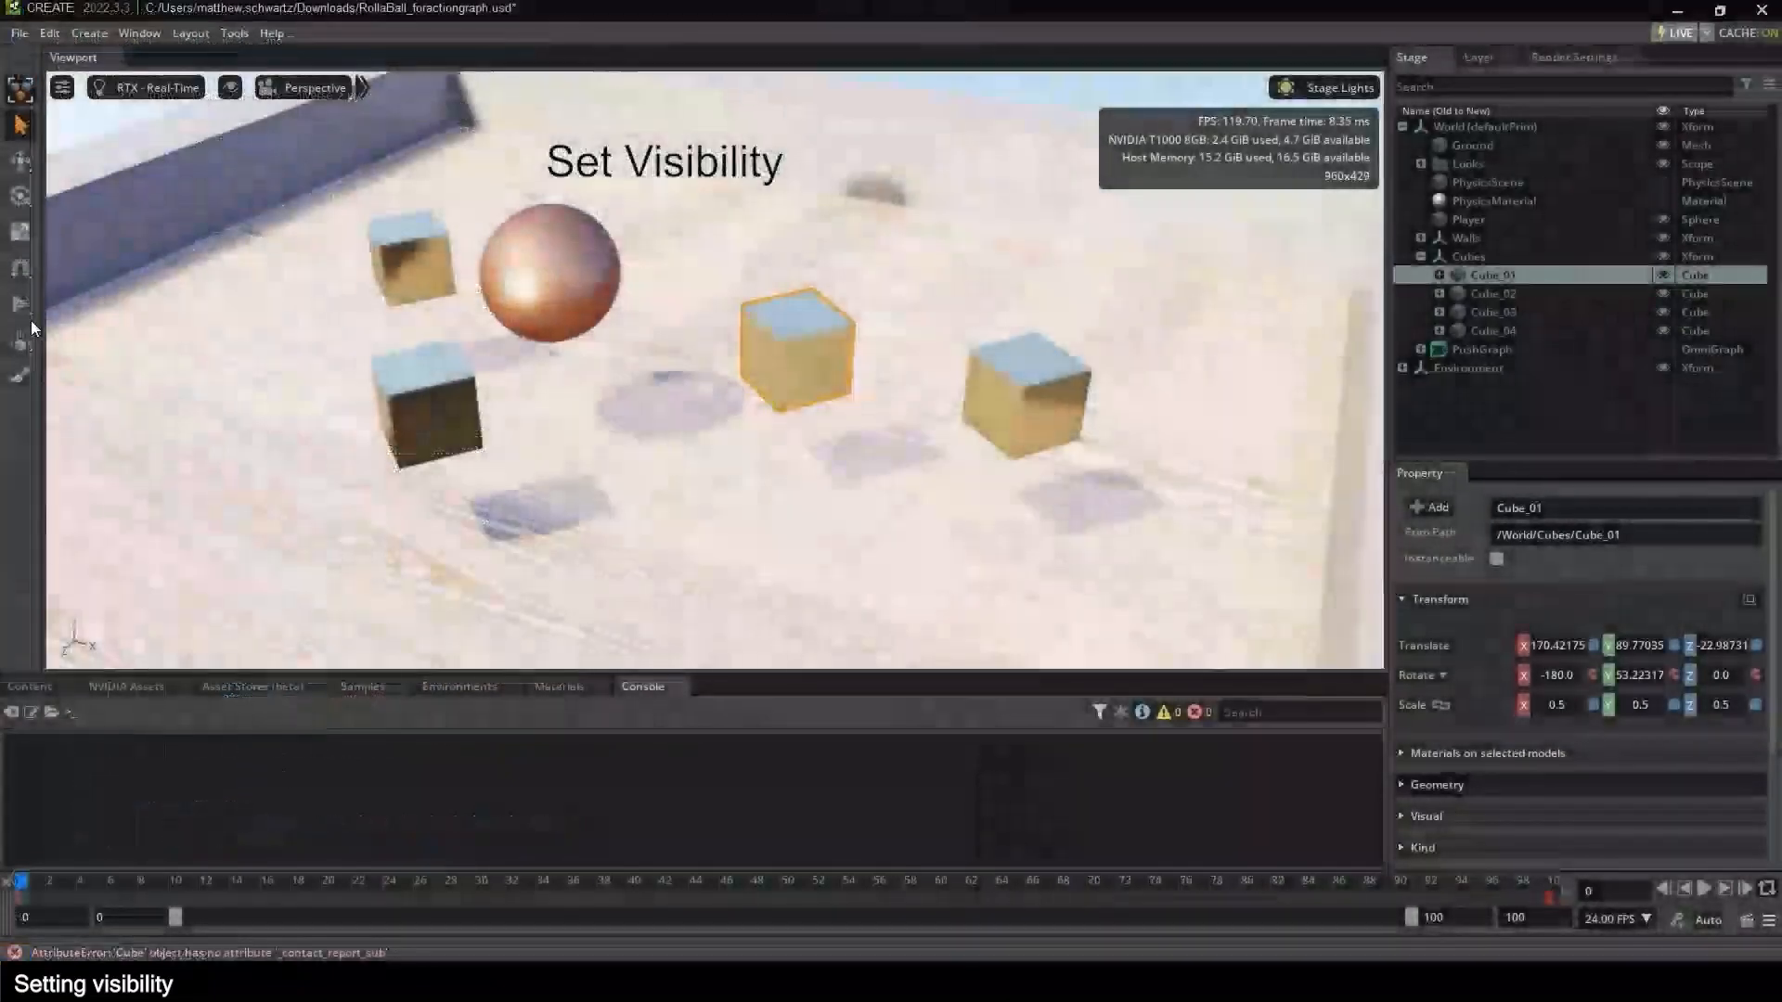
In Omniverse Create, run the simulation, push the Player sphere toward the cubes to test their visibility, and stop it.
{"action": "left_click", "coordinate": [20, 307]}
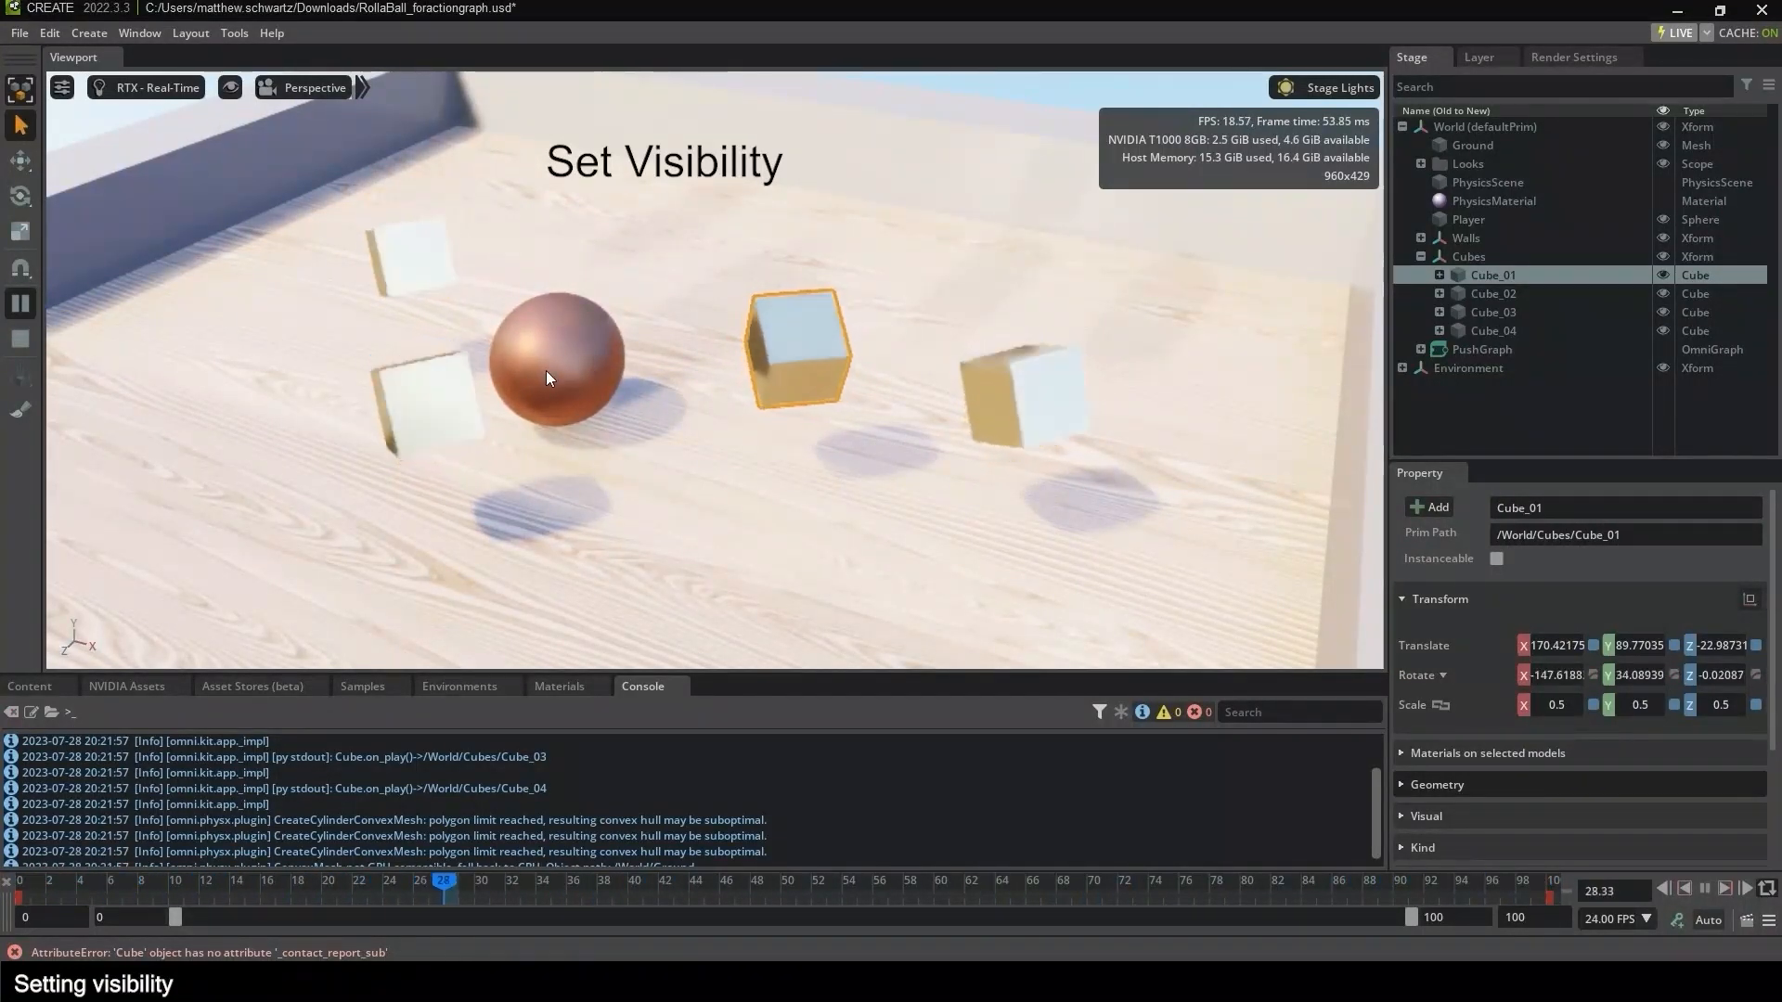
{"action": "left_click_drag", "start_coordinate": [545, 371], "coordinate": [492, 395], "text": "shift"}
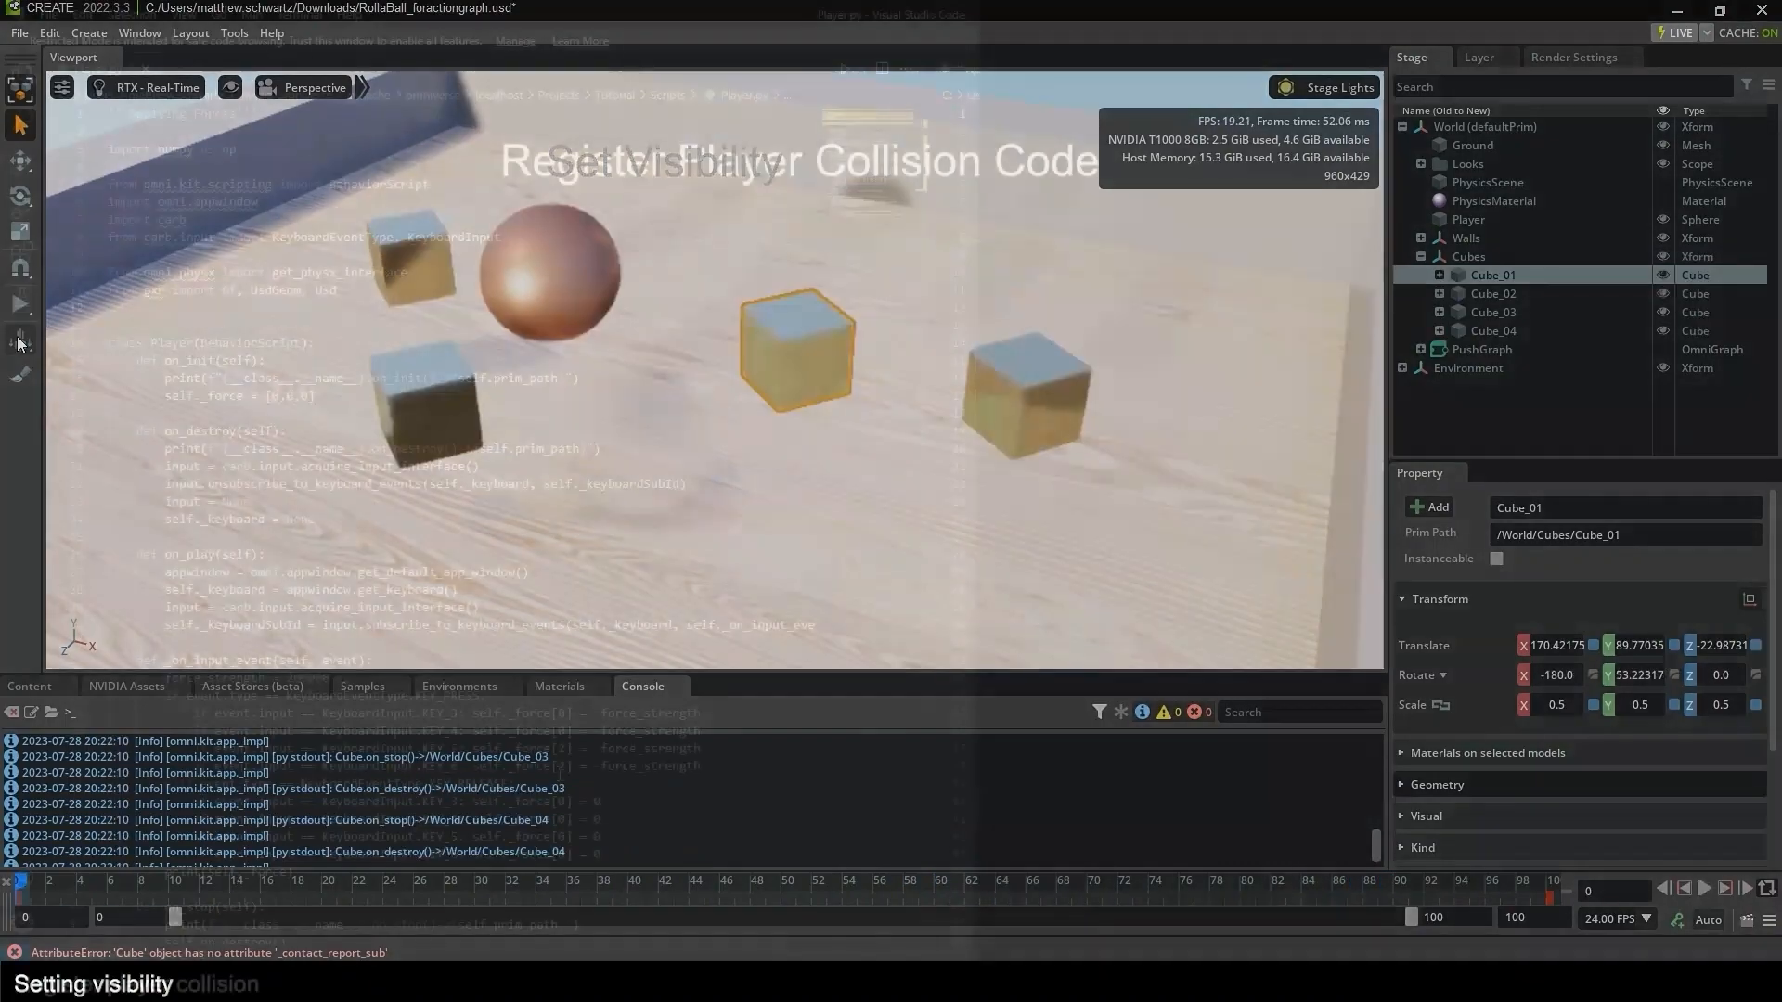
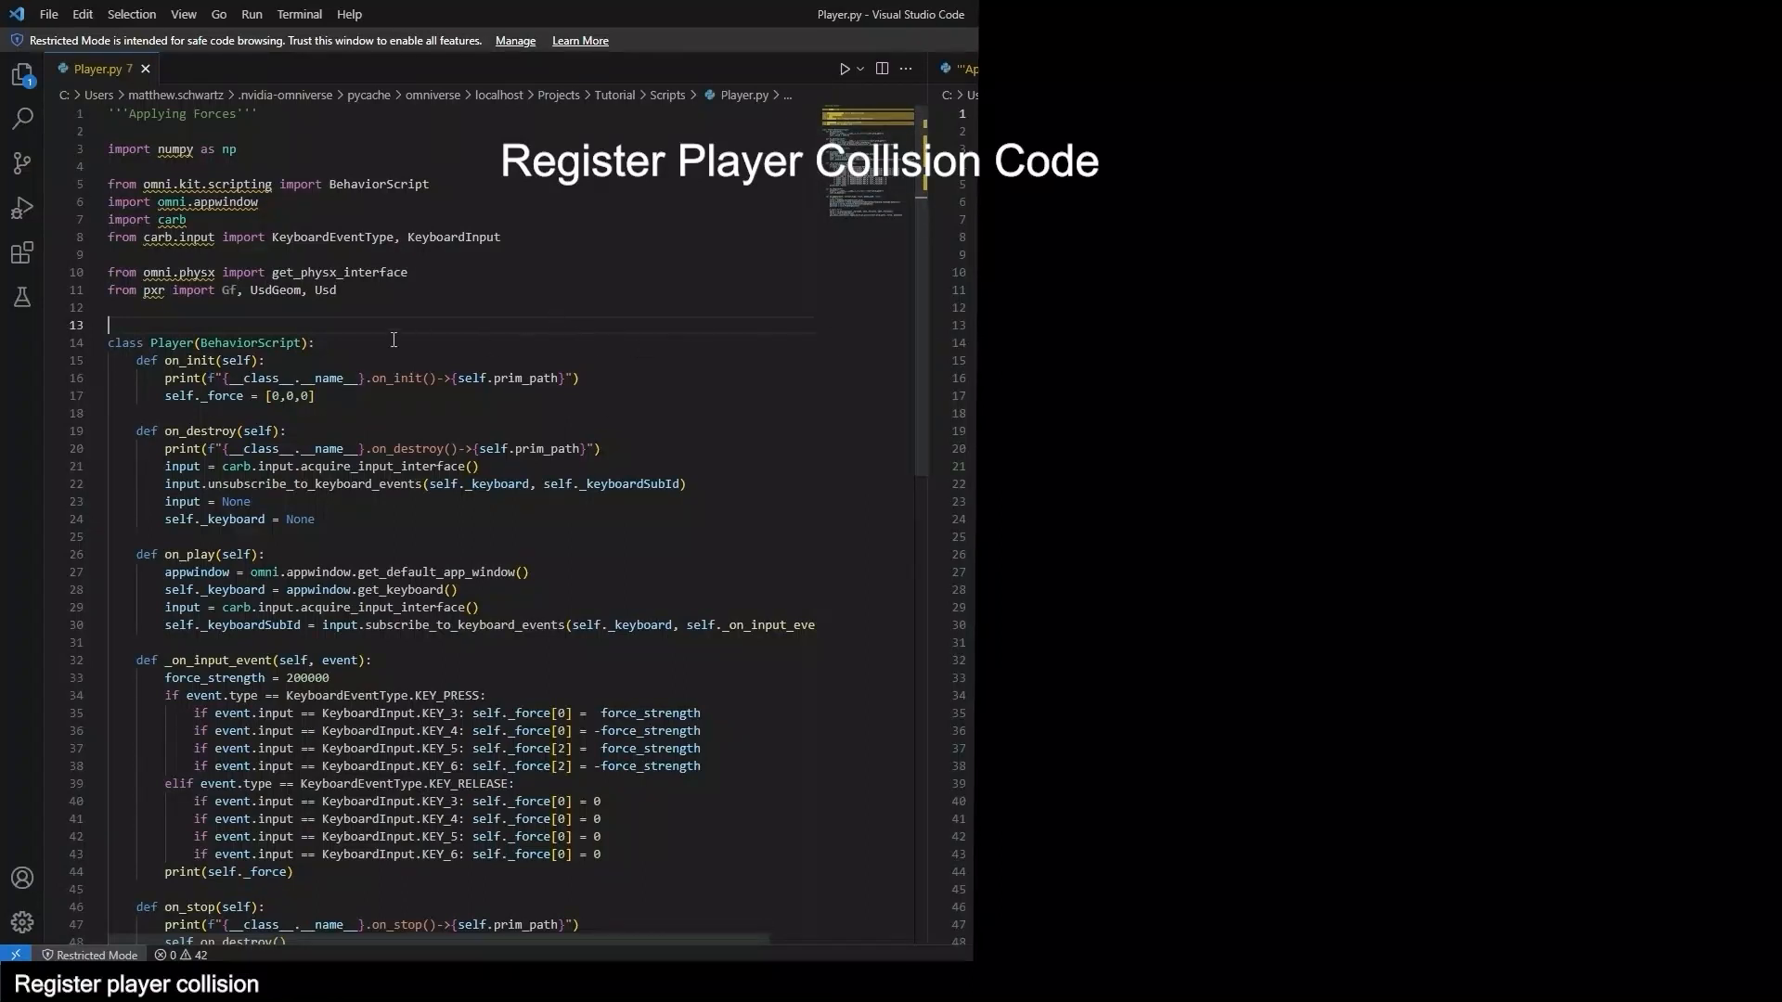
In Player.py, above the Player class, import PhysxSchema from pxr and get_physx_simulation_interface from omni.physx.
{"action": "key", "text": "Return"}
{"action": "key", "text": "Return"}
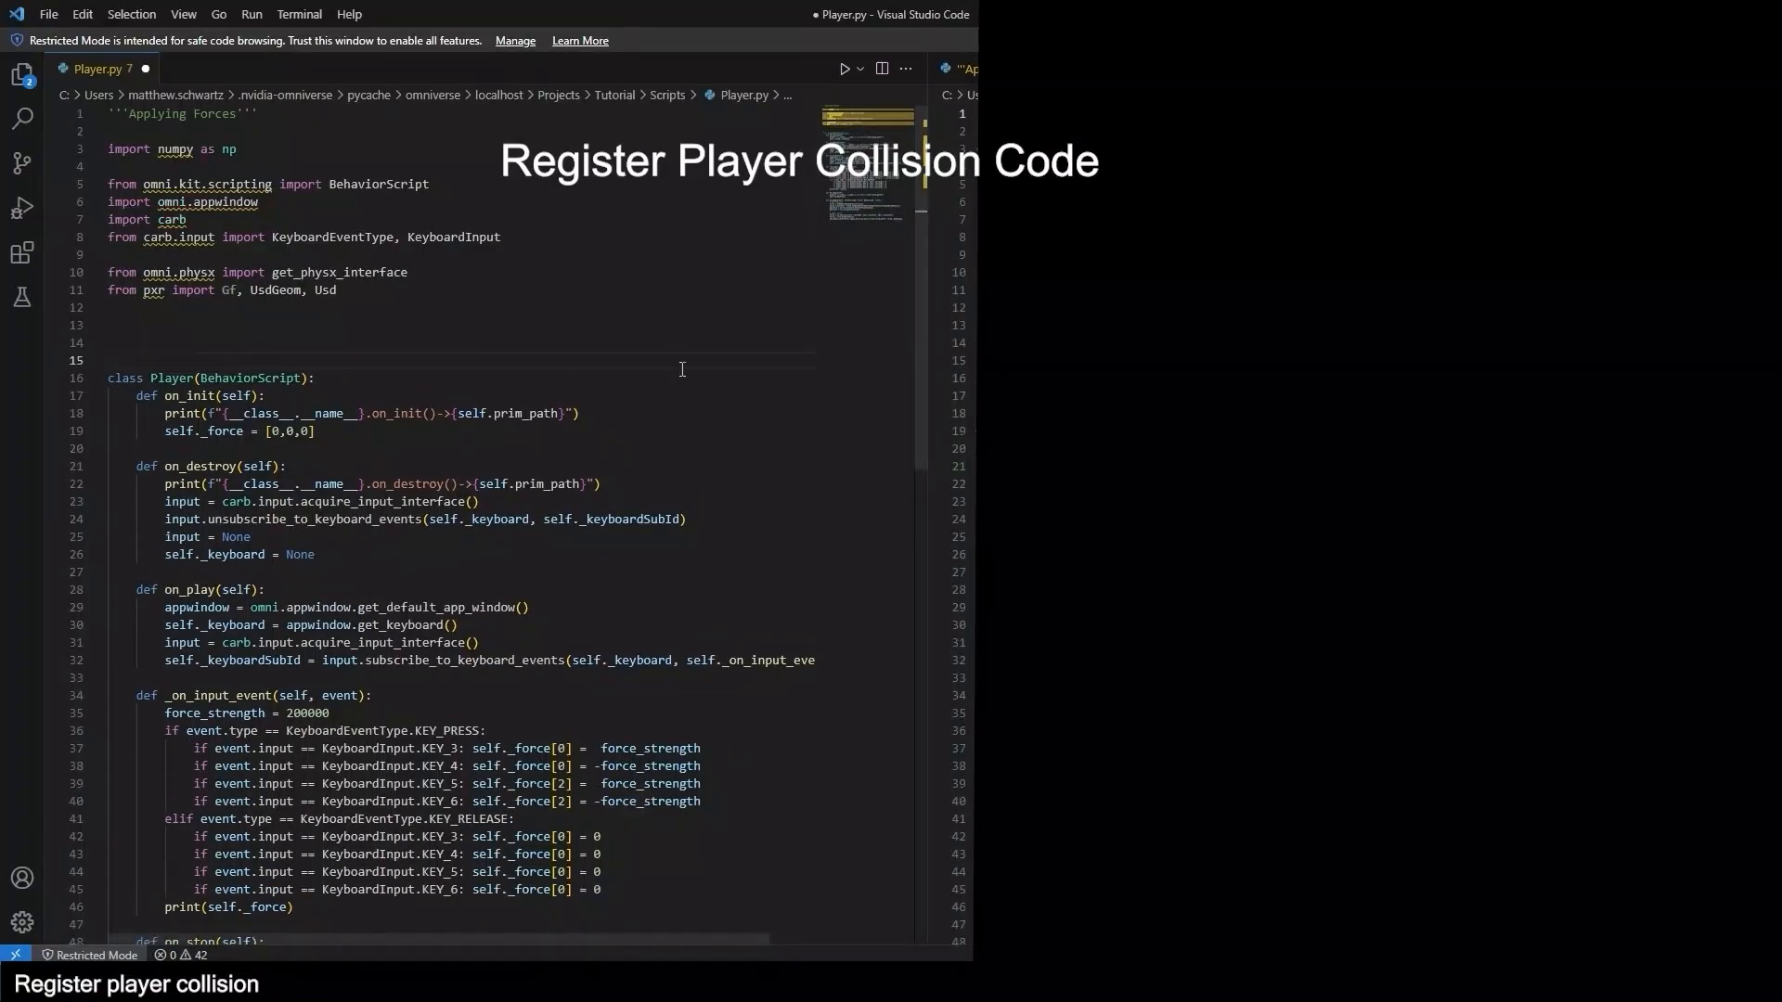
{"action": "left_click", "coordinate": [700, 332]}
{"action": "type", "text": "from pxr import PhysxSchema"}
{"action": "left_click", "coordinate": [437, 340]}
{"action": "type", "text": "from omni.physx import get_physx_simulation_interface"}
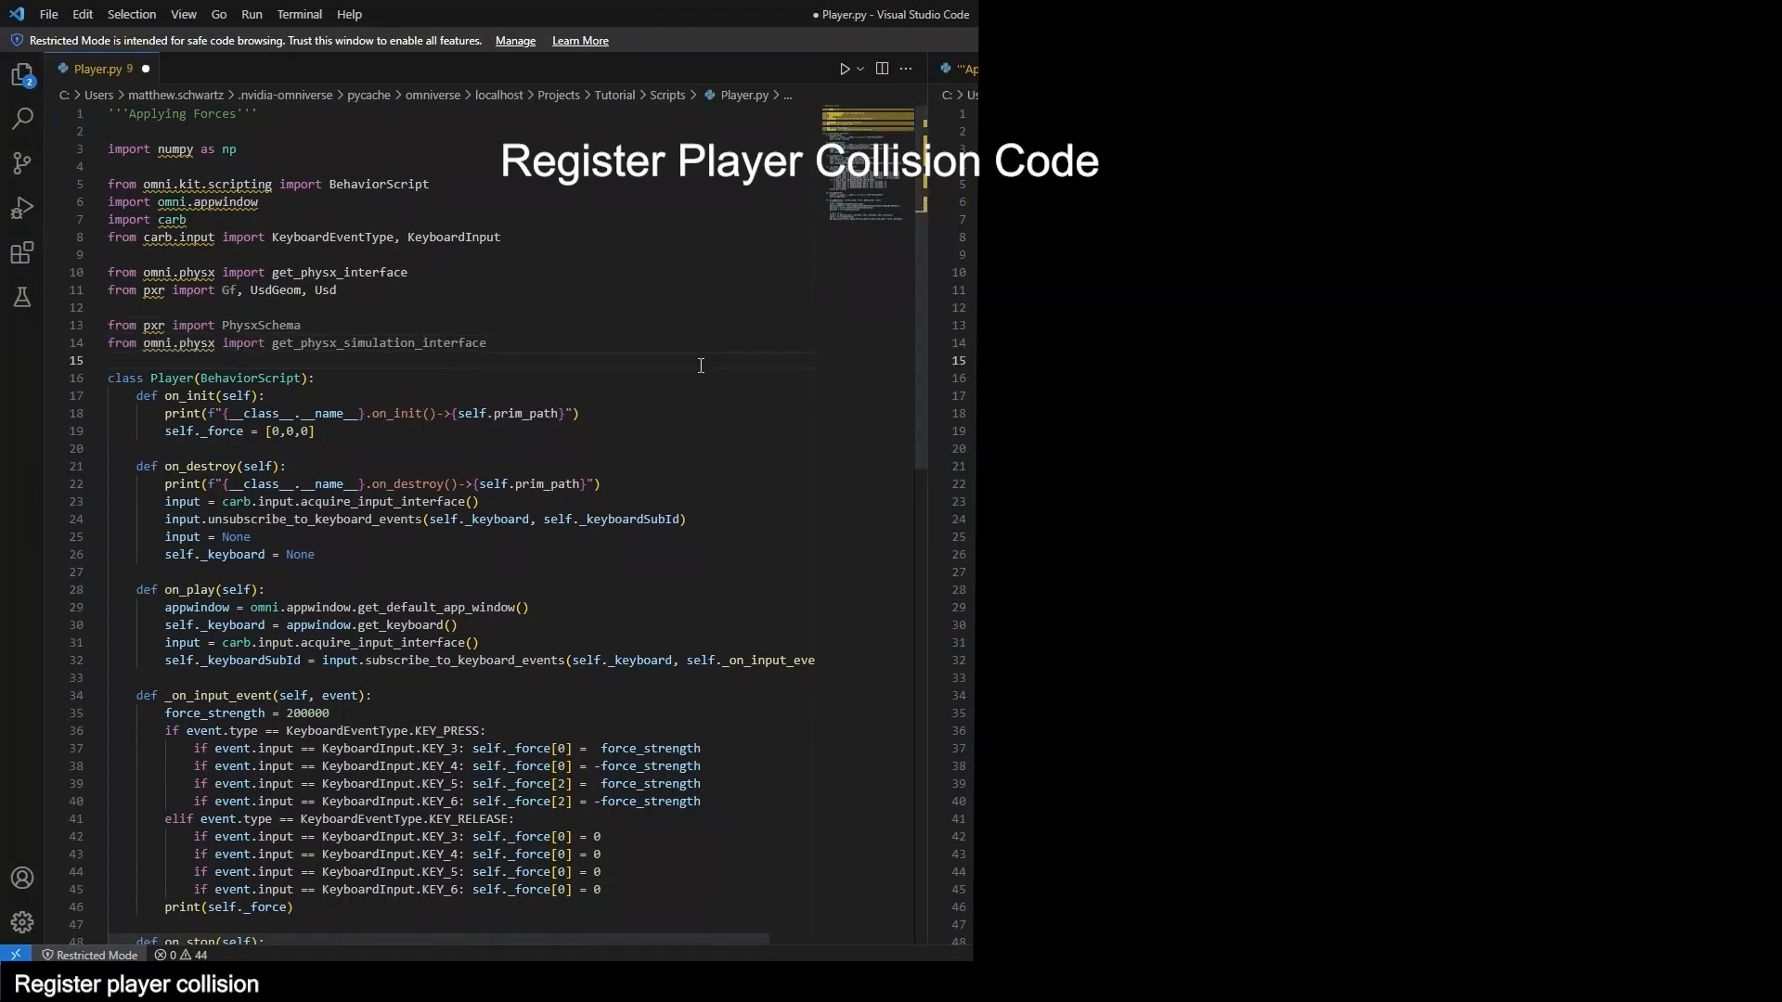
Below the existing imports in Player.py, add from omni.physx.scripts.physicsUtils import PhysicsSchemaTools.
{"action": "left_click", "coordinate": [701, 366]}
{"action": "type", "text": "from omni.physx.scripts.physicsUtils import PhysicsSchemaTools"}
{"action": "key", "text": "Return"}
At the end of on_play, add the comment "# Set contact report callback" followed by self.contact_thresh = 1.
{"action": "scroll", "coordinate": [960, 524], "scroll_direction": "down", "scroll_amount": 8}
{"action": "scroll", "coordinate": [733, 441], "scroll_direction": "down", "scroll_amount": 5}
{"action": "left_click", "coordinate": [730, 459]}
{"action": "key", "text": "Return"}
{"action": "key", "text": "Return"}
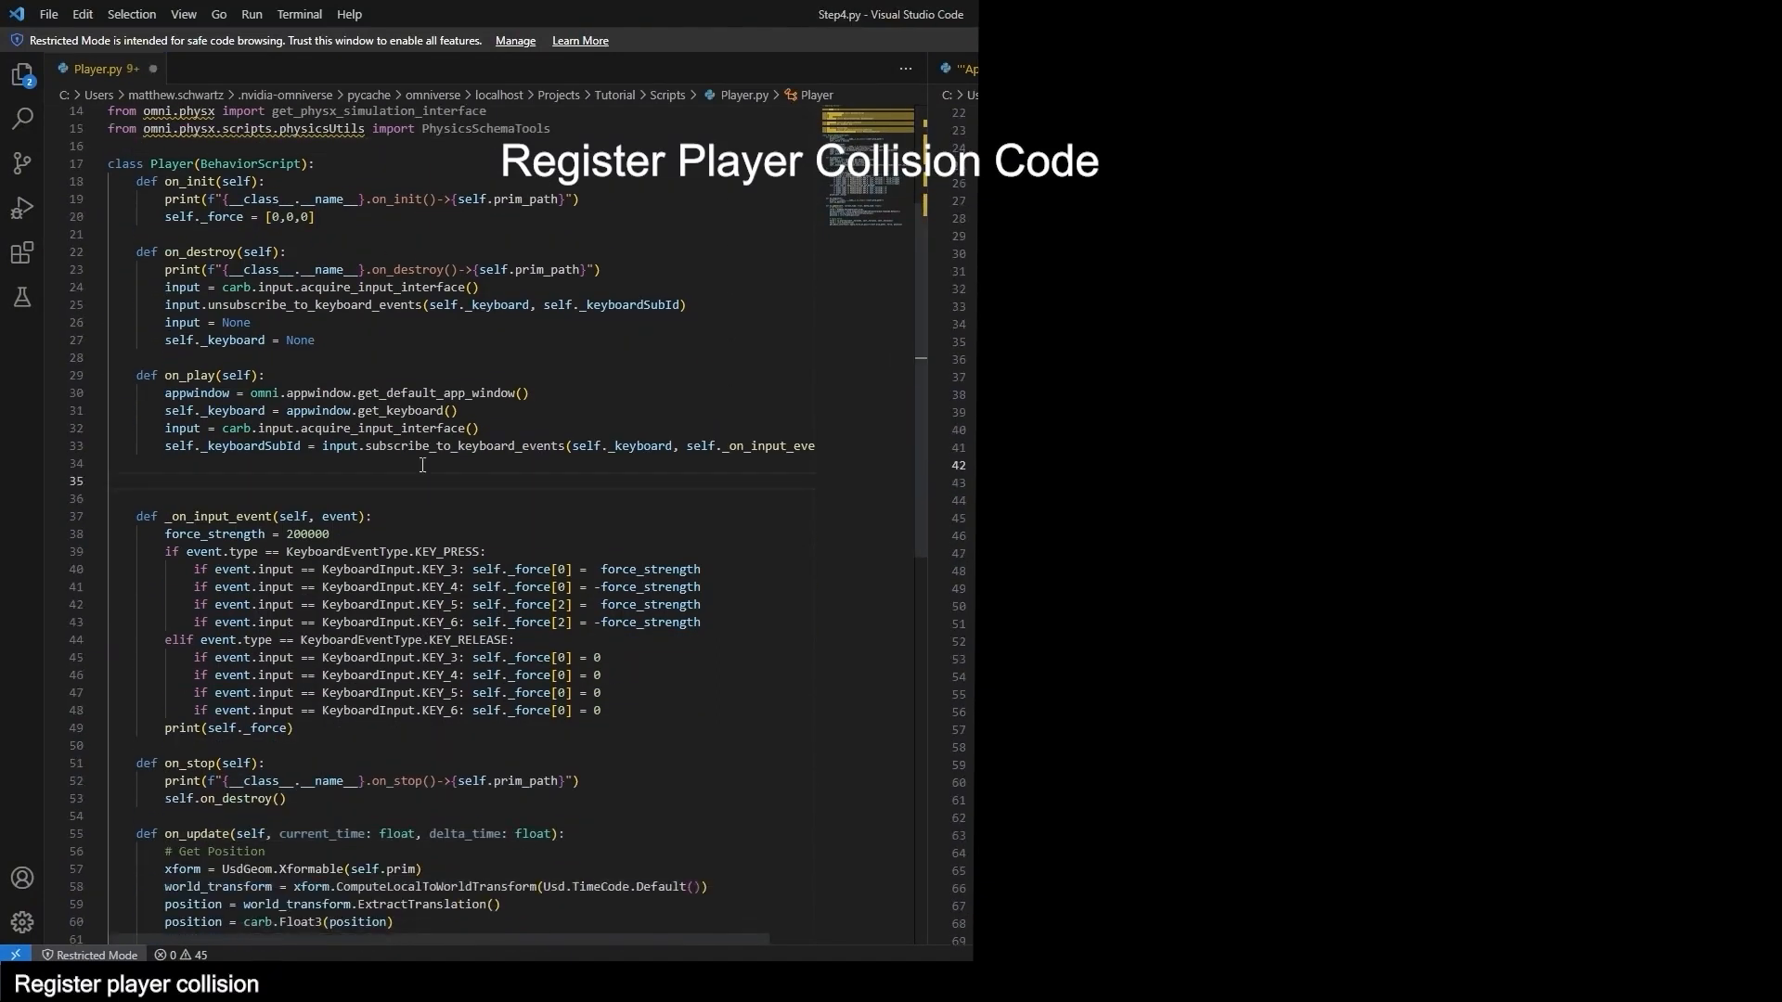
{"action": "left_click", "coordinate": [413, 479]}
{"action": "type", "text": "# S"}
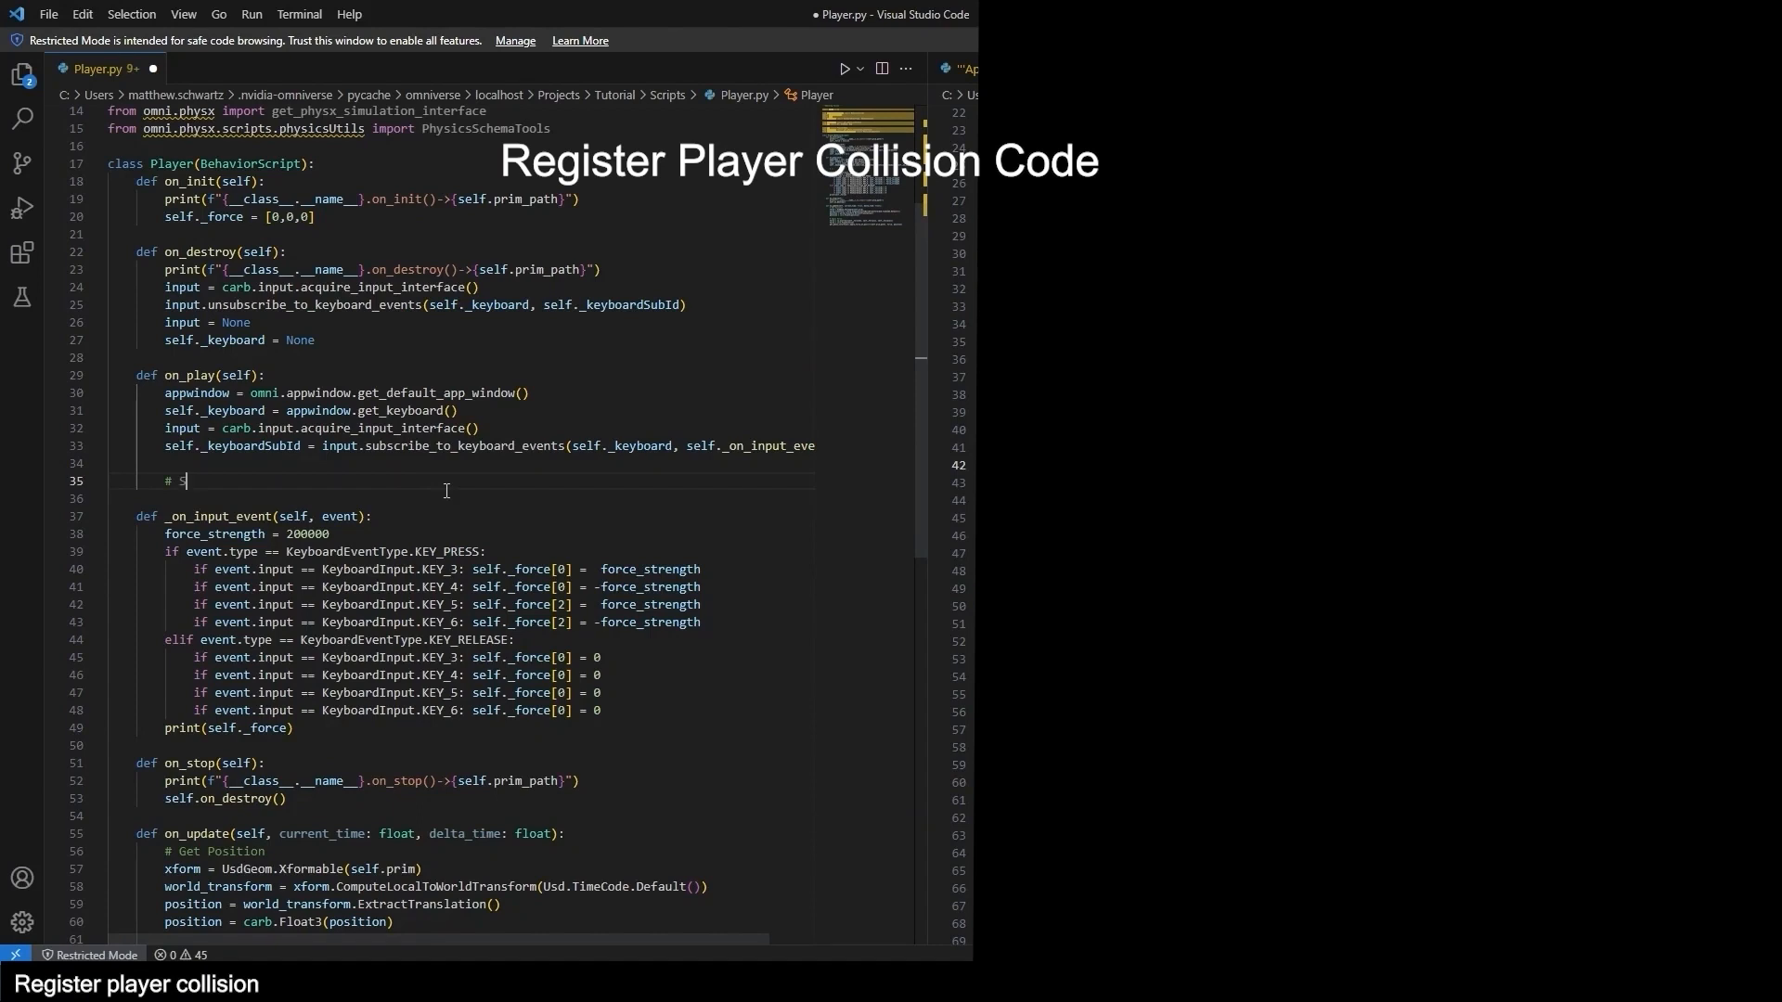
{"action": "type", "text": "et contact report callback"}
{"action": "key", "text": "Return"}
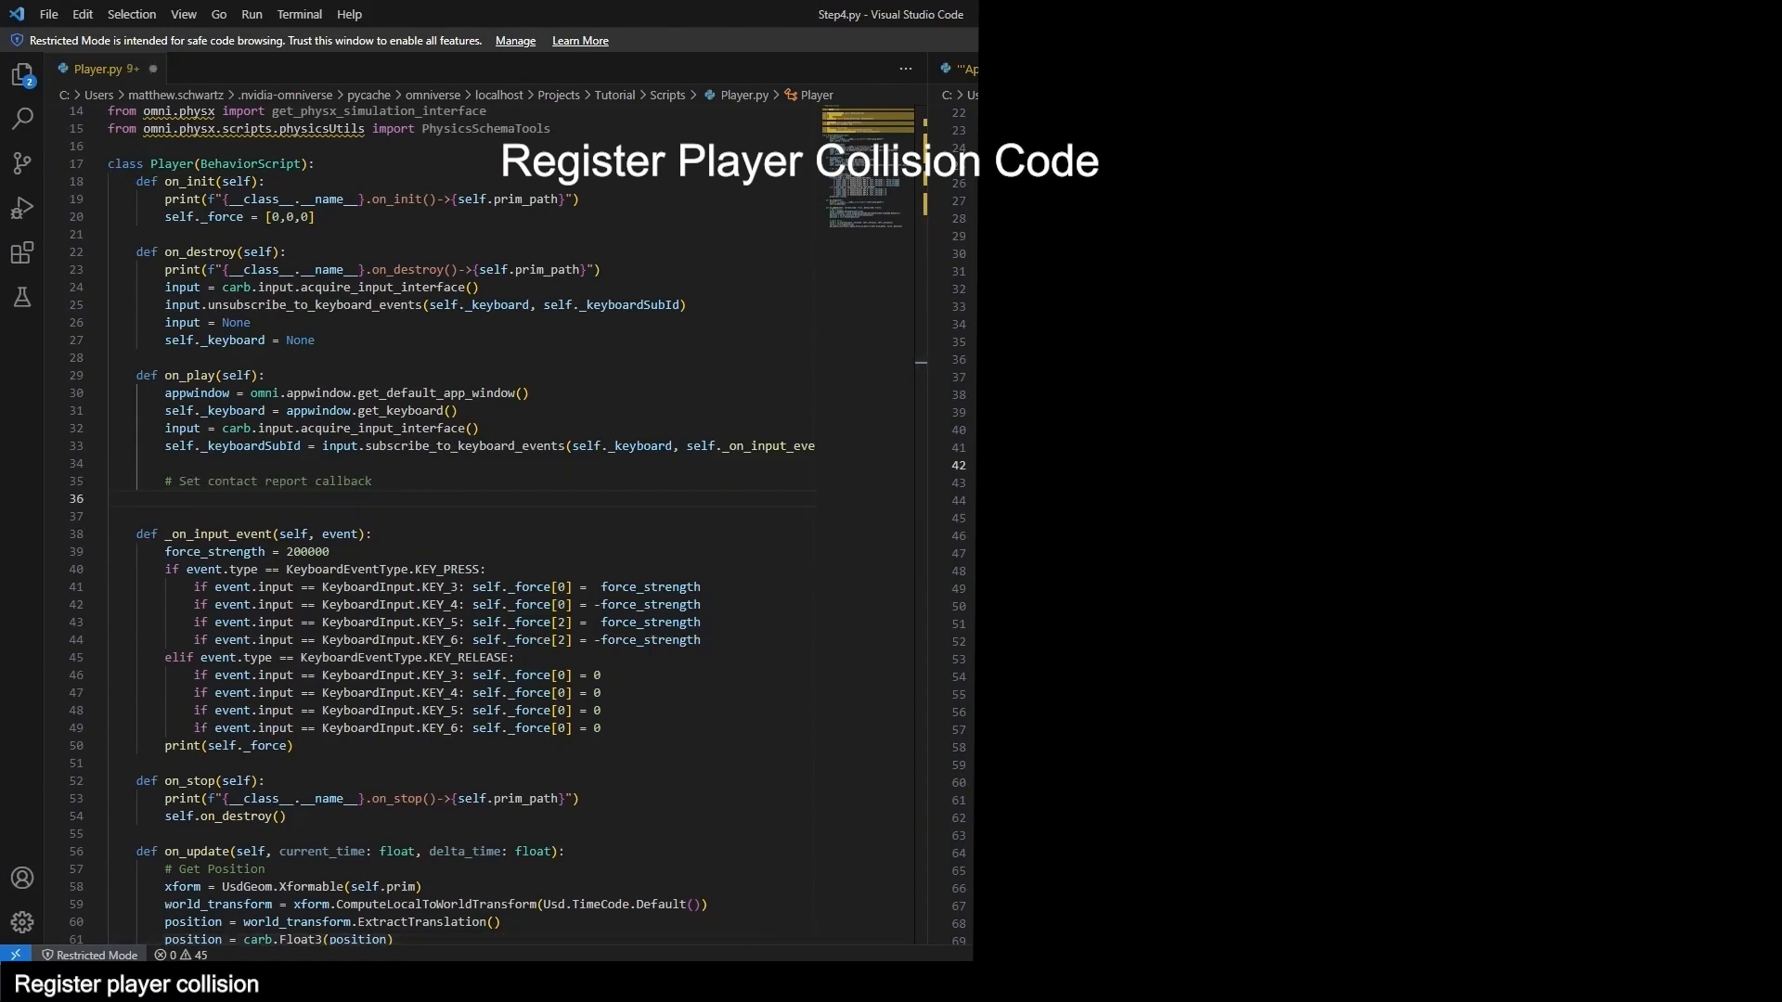
{"action": "type", "text": "self.contact_thresh = 1"}
Below contact_thresh, add self._contact_report_sub = get_physx_simulation_interface().subscribe_contact_report_events(self._on_contact_report_event).
{"action": "left_click", "coordinate": [1021, 482]}
{"action": "left_click", "coordinate": [578, 515]}
{"action": "key", "text": "Return"}
{"action": "key", "text": "Return"}
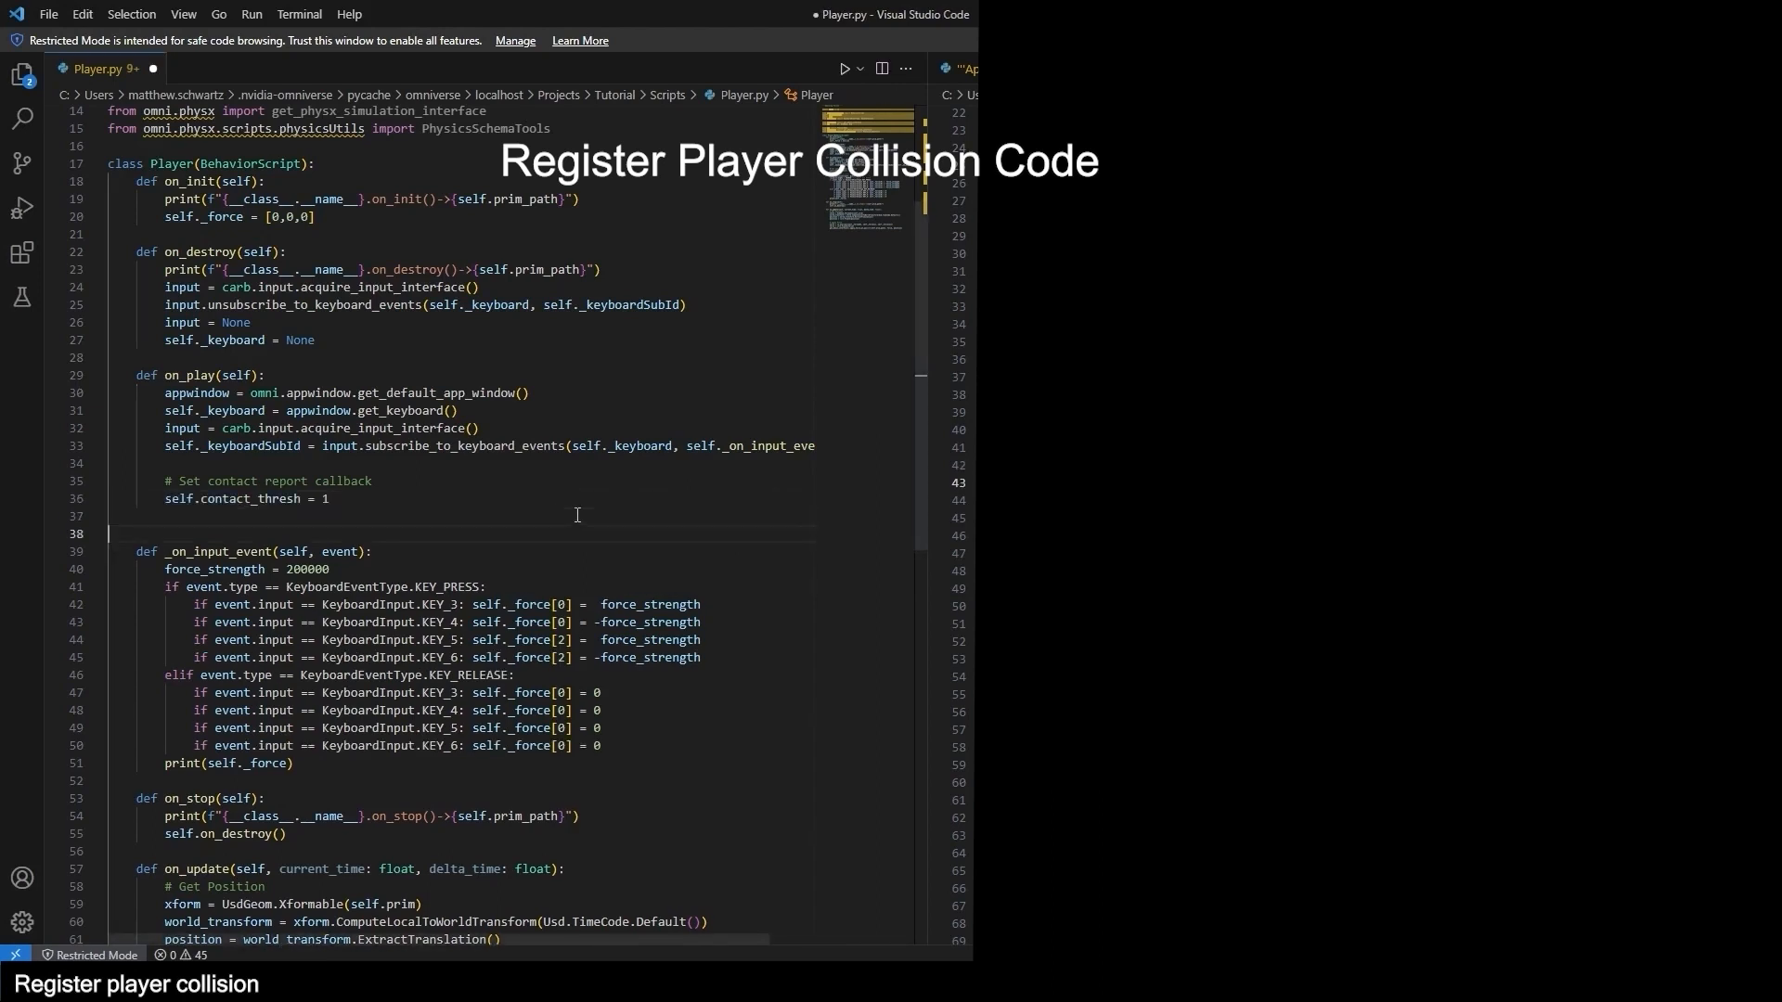
{"action": "key", "text": "Up"}
{"action": "key", "text": "Up"}
{"action": "key", "text": "ctrl+v"}
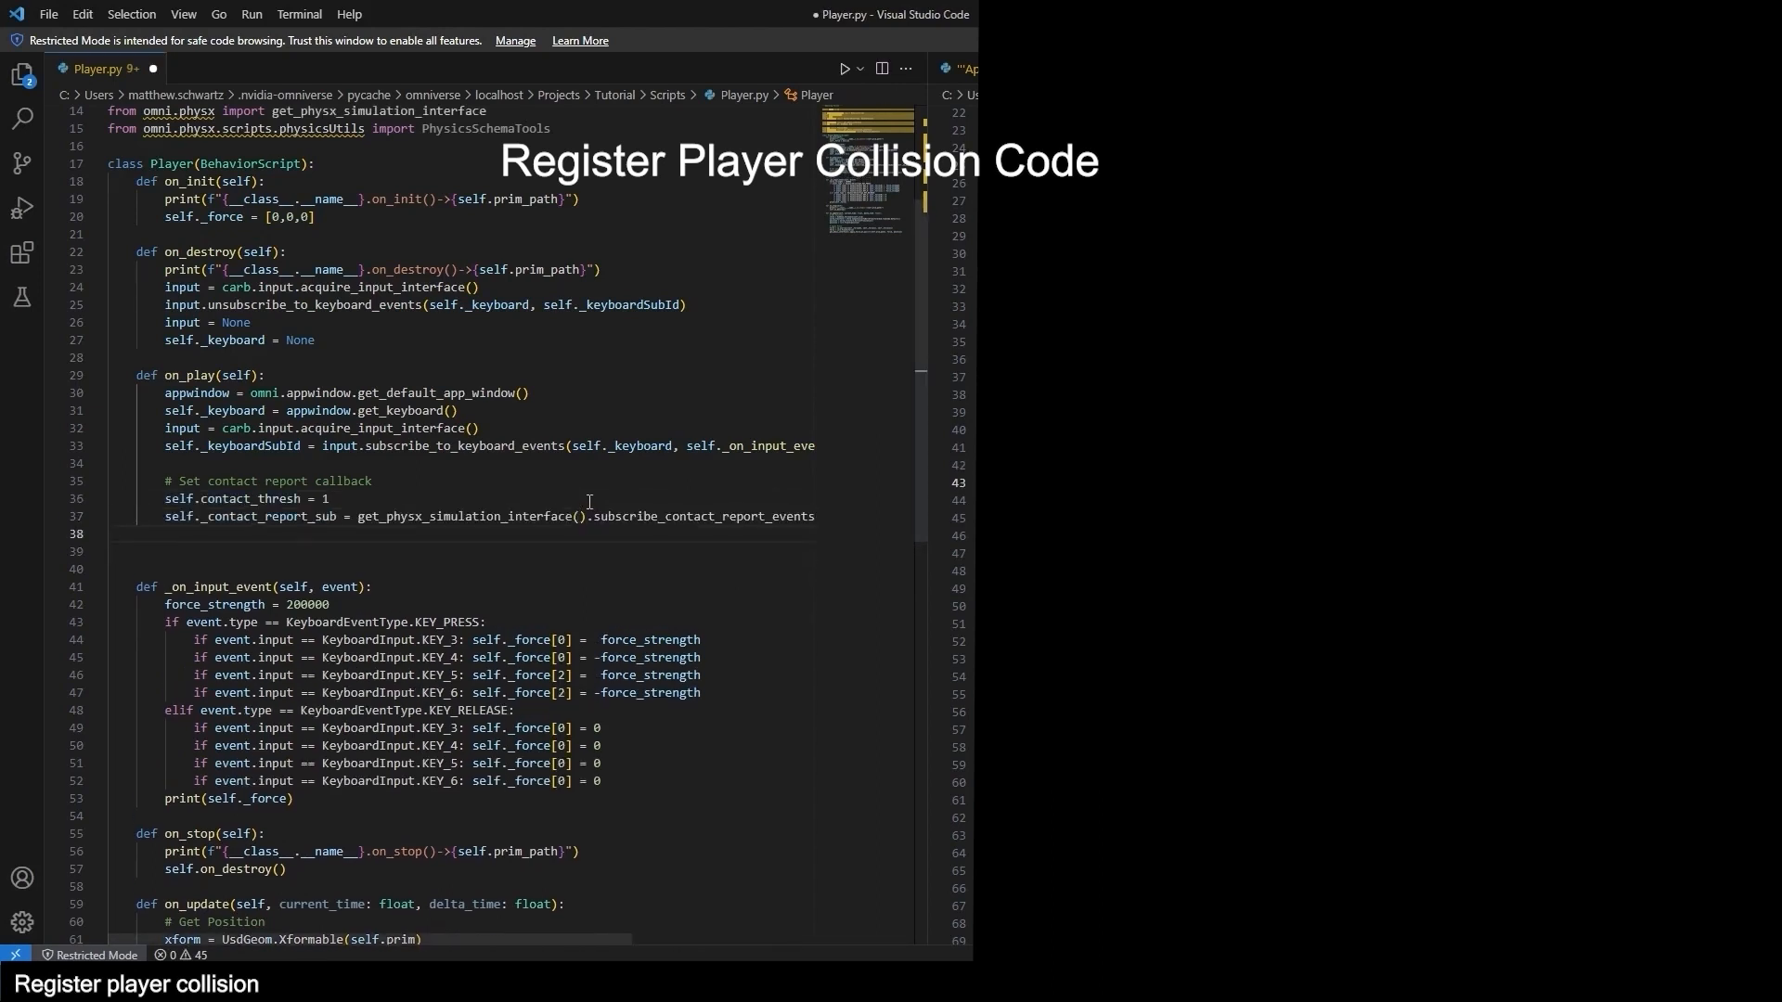
{"action": "double_click", "coordinate": [510, 516]}
{"action": "scroll", "coordinate": [507, 418], "scroll_direction": "up", "scroll_amount": 1}
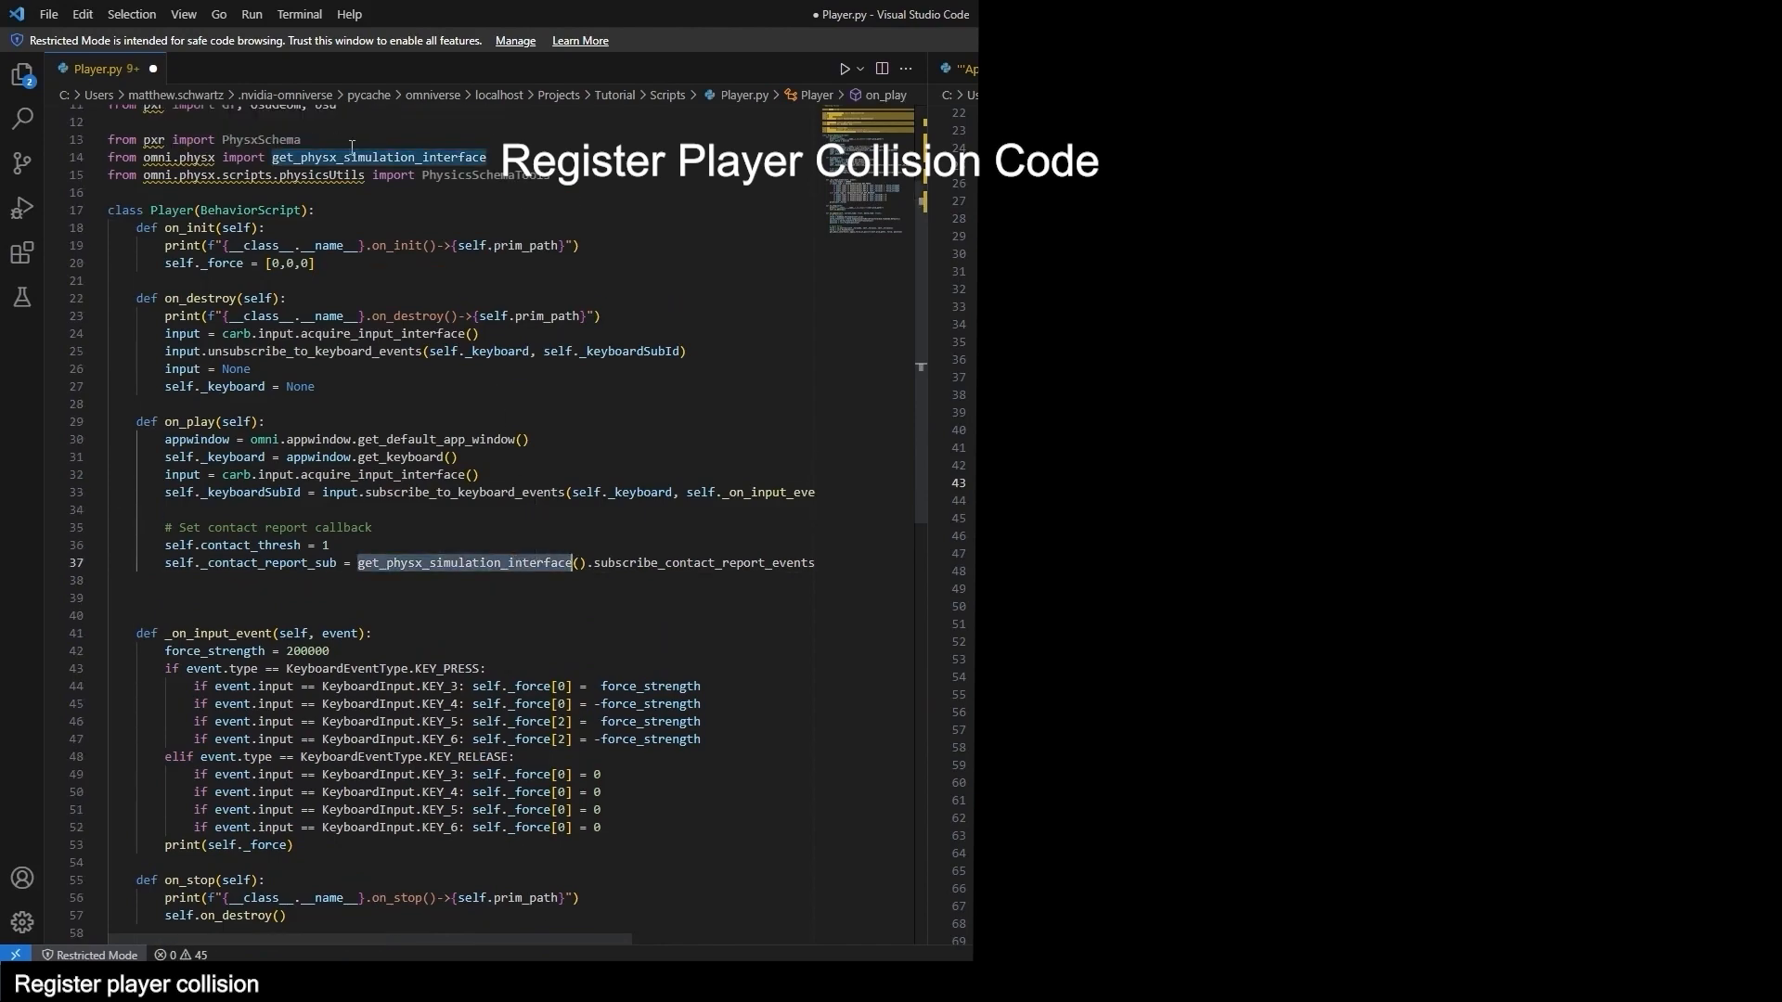
{"action": "double_click", "coordinate": [703, 568]}
{"action": "left_click_drag", "start_coordinate": [532, 939], "coordinate": [719, 938]}
{"action": "double_click", "coordinate": [767, 563]}
{"action": "left_click", "coordinate": [758, 583]}
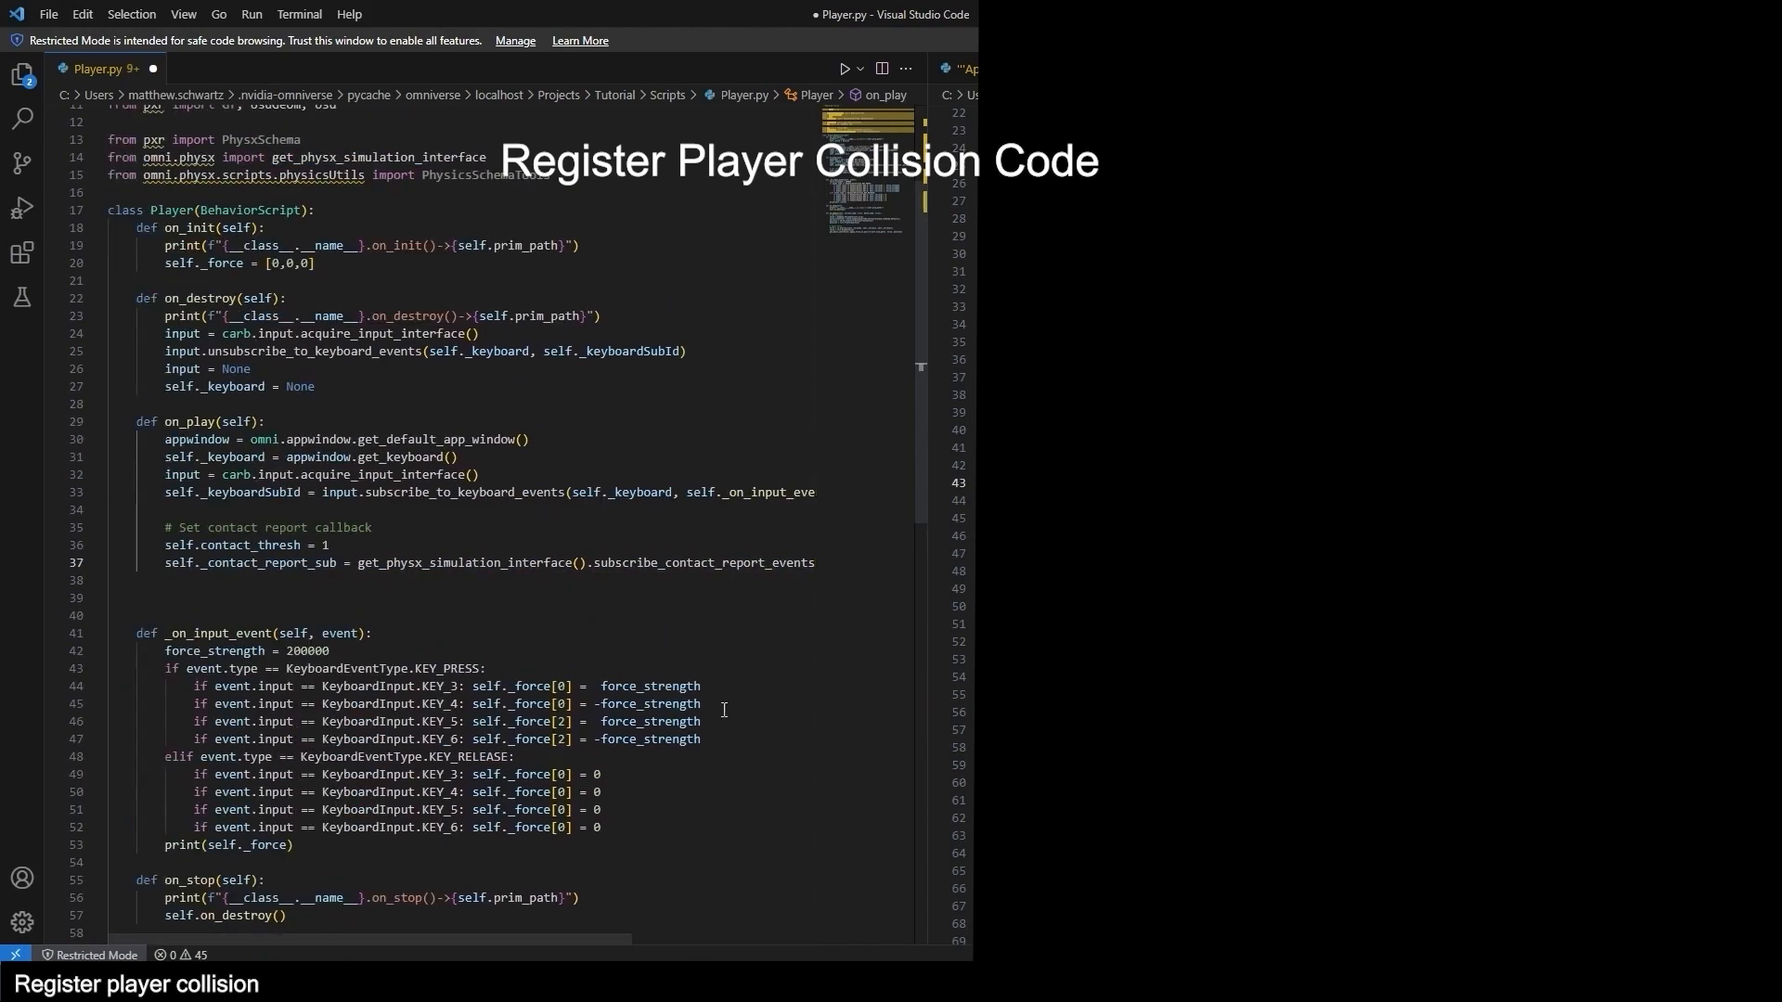
Below the subscription, add contactReportAPI = PhysxSchema.PhysxContactReportAPI.Apply(self.prim) and contactReportAPI.CreateThresholdAttr().Set(self.contact_thresh).
{"action": "left_click", "coordinate": [482, 579]}
{"action": "type", "text": "contactReportAPI = PhysxSchema.PhysxContactReportAPI.Apply(self.prim) contactReportAPI.CreateThresholdAttr().Set(self.contact_thresh)"}
{"action": "double_click", "coordinate": [340, 580]}
{"action": "double_click", "coordinate": [461, 580]}
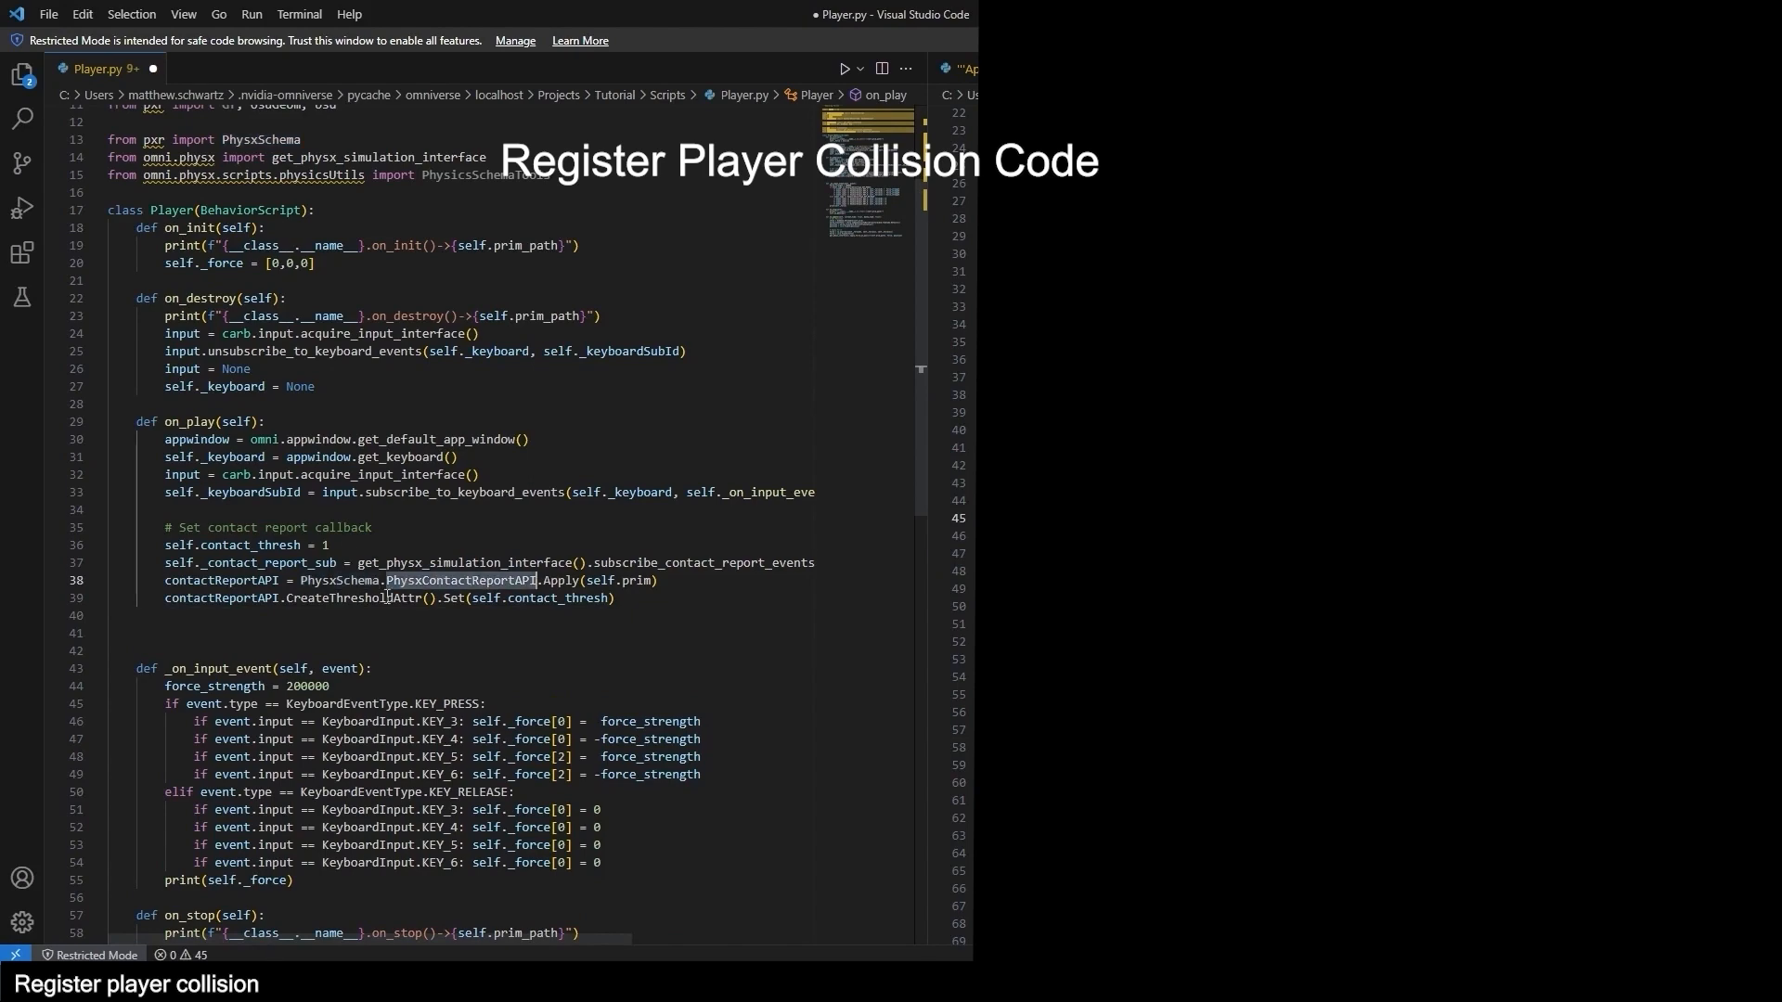
{"action": "double_click", "coordinate": [223, 598]}
{"action": "left_click", "coordinate": [516, 614]}
{"action": "left_click_drag", "start_coordinate": [429, 939], "coordinate": [640, 934]}
{"action": "left_click", "coordinate": [674, 568]}
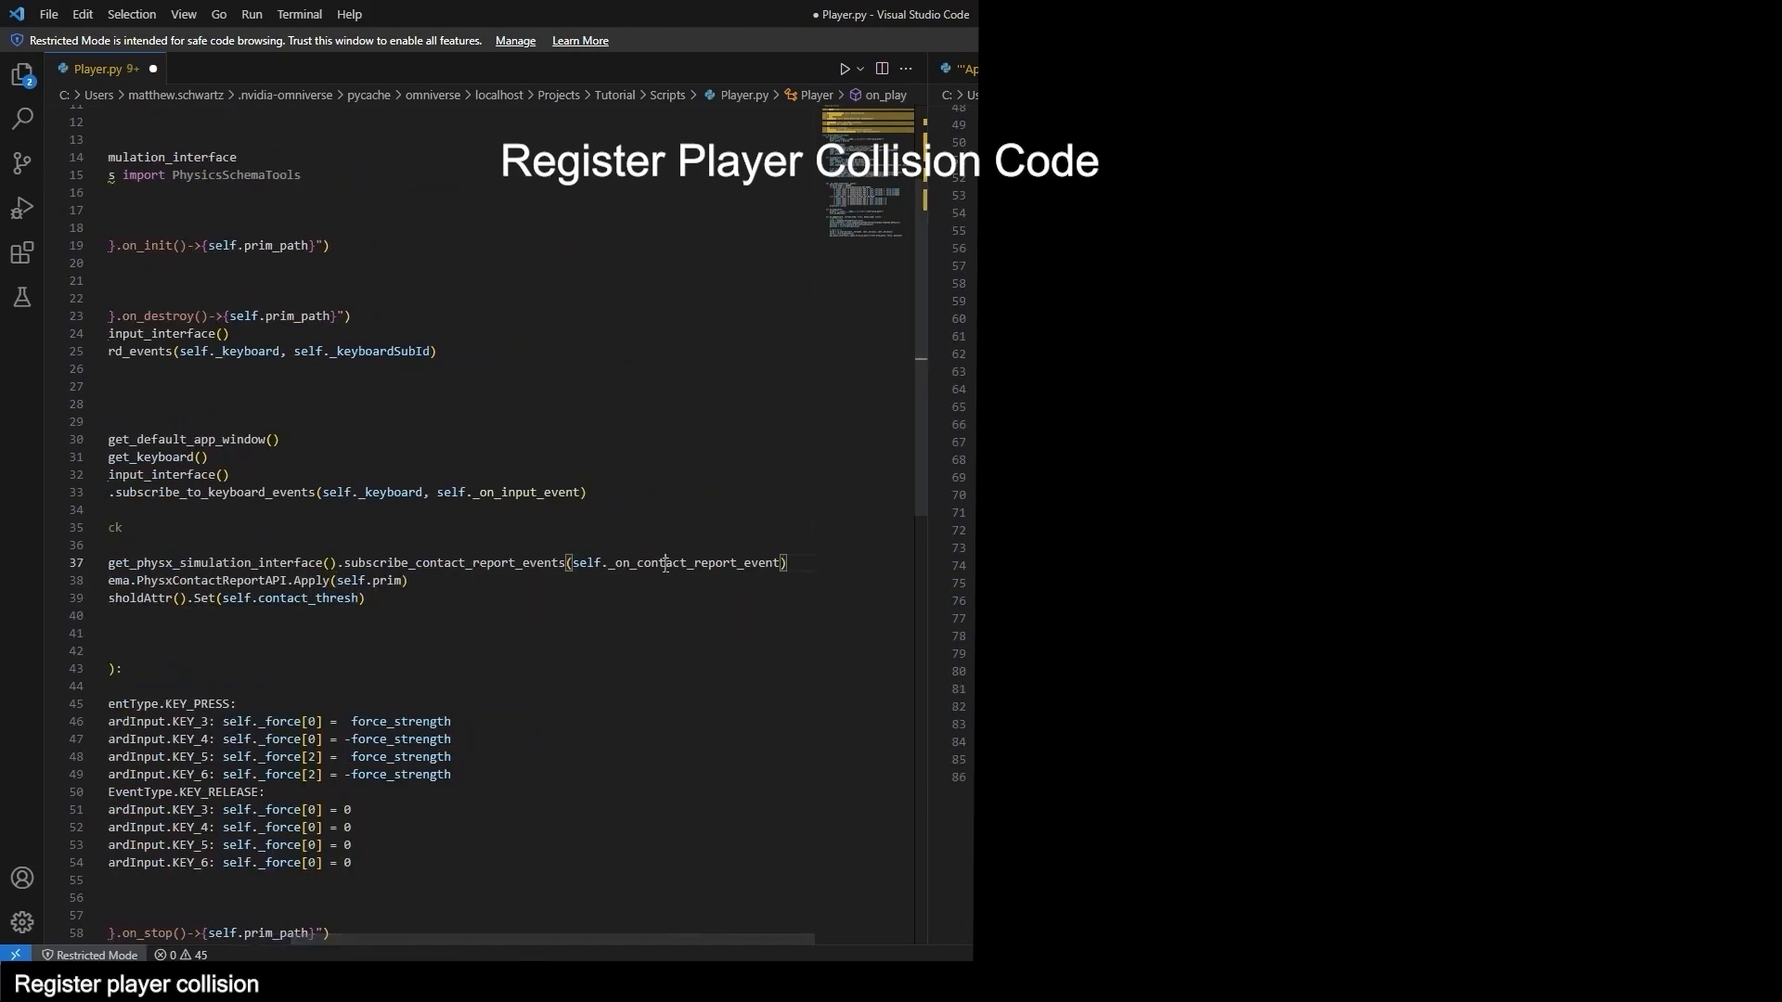
{"action": "double_click", "coordinate": [662, 566]}
{"action": "left_click_drag", "start_coordinate": [646, 942], "coordinate": [417, 942]}
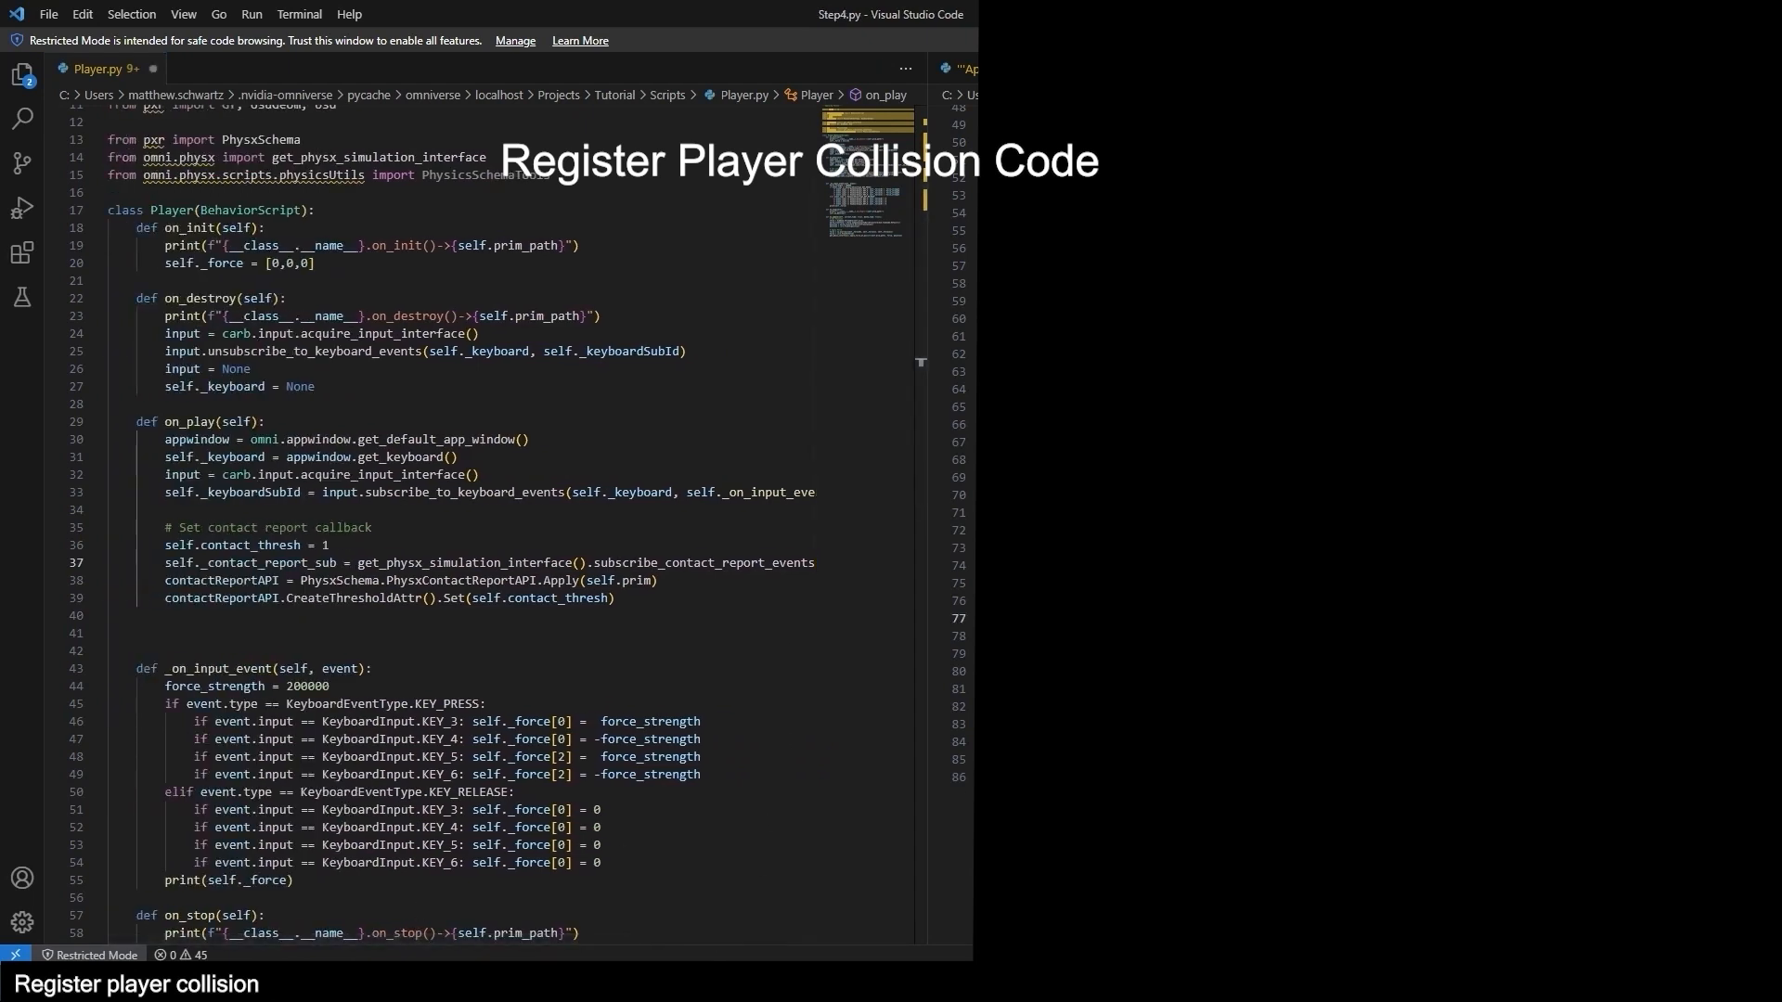
After on_play, define _on_contact_report_event(self, contact_headers, contact_data) with the loop for contact_header in contact_headers:.
{"action": "left_click", "coordinate": [436, 631]}
{"action": "type", "text": "def _on_contact_report_event(self, contact_headers, contact_data):"}
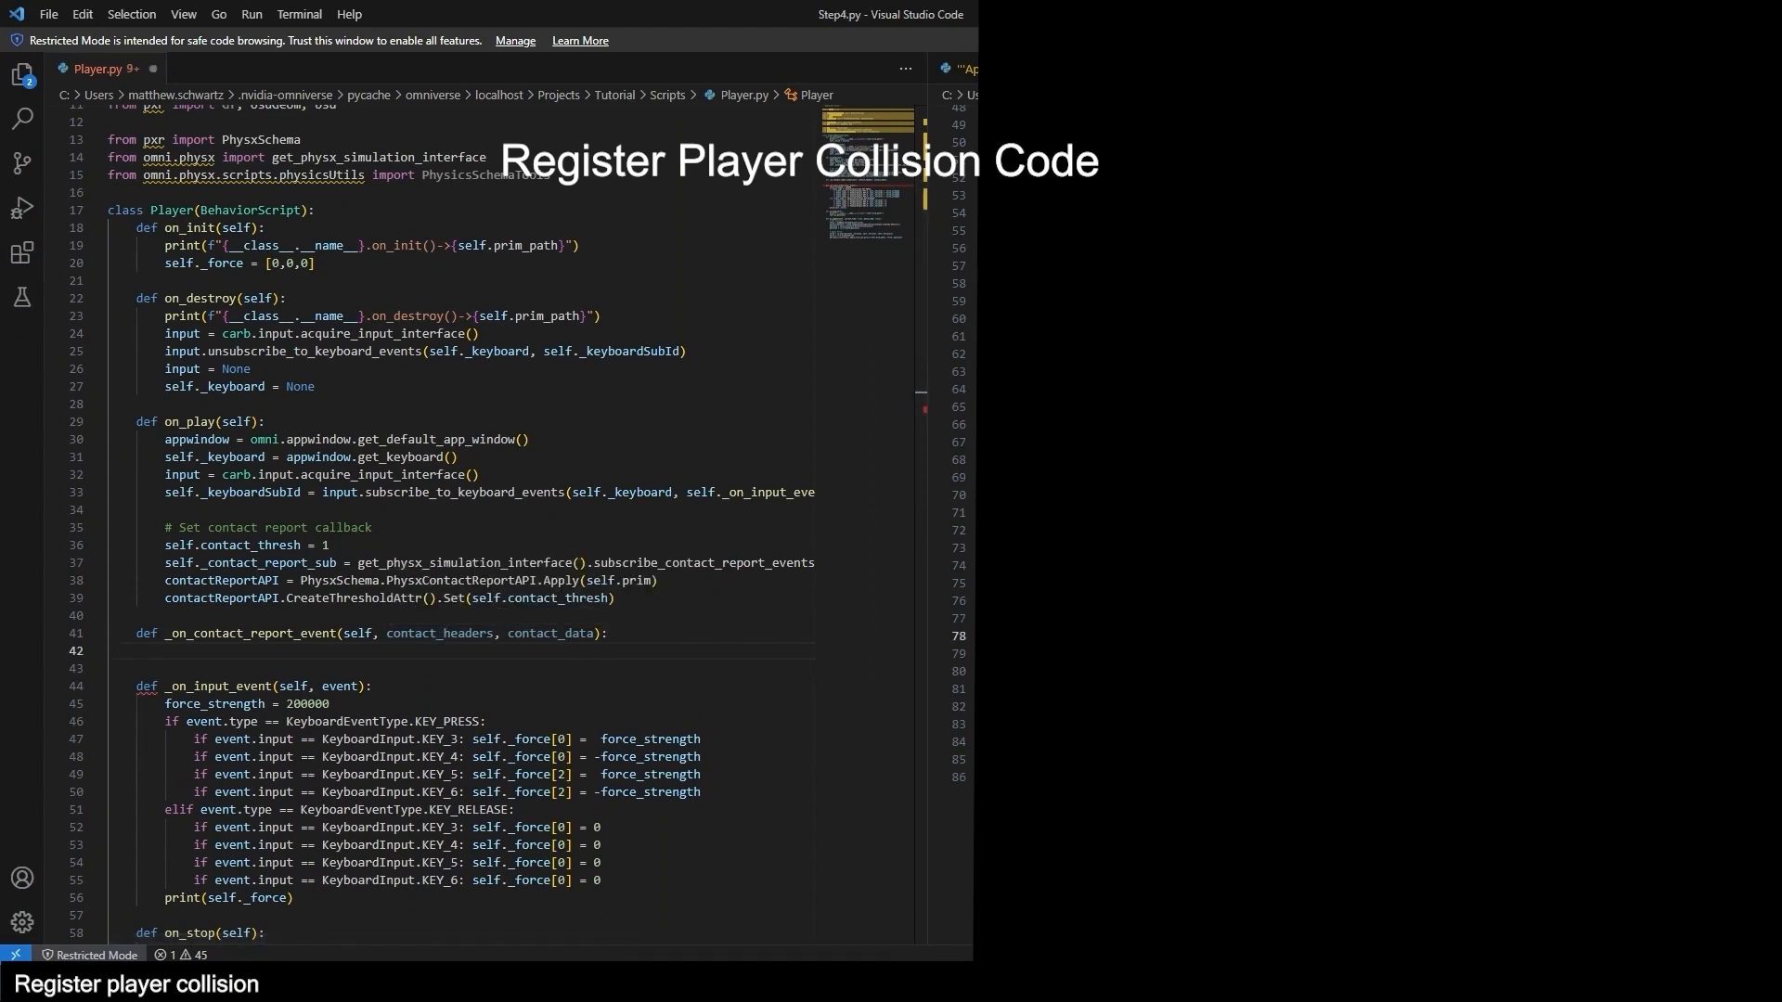
{"action": "type", "text": "for contact_header in contact_headers:"}
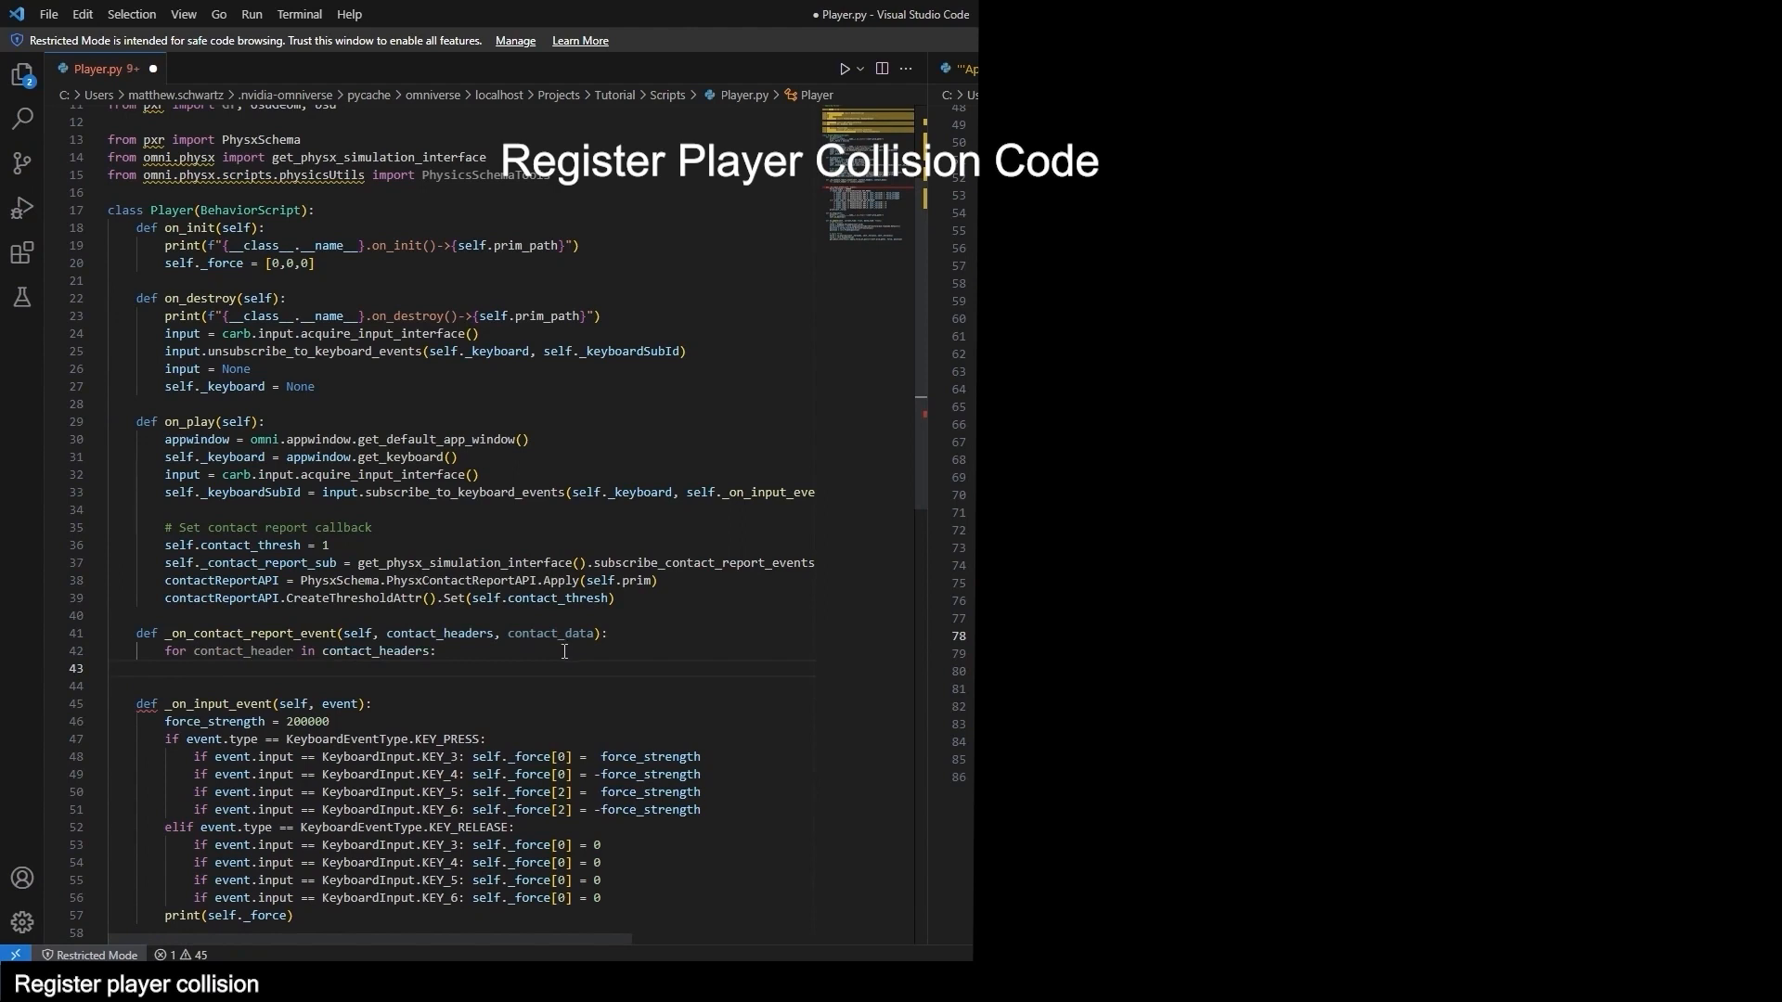
{"action": "double_click", "coordinate": [481, 635]}
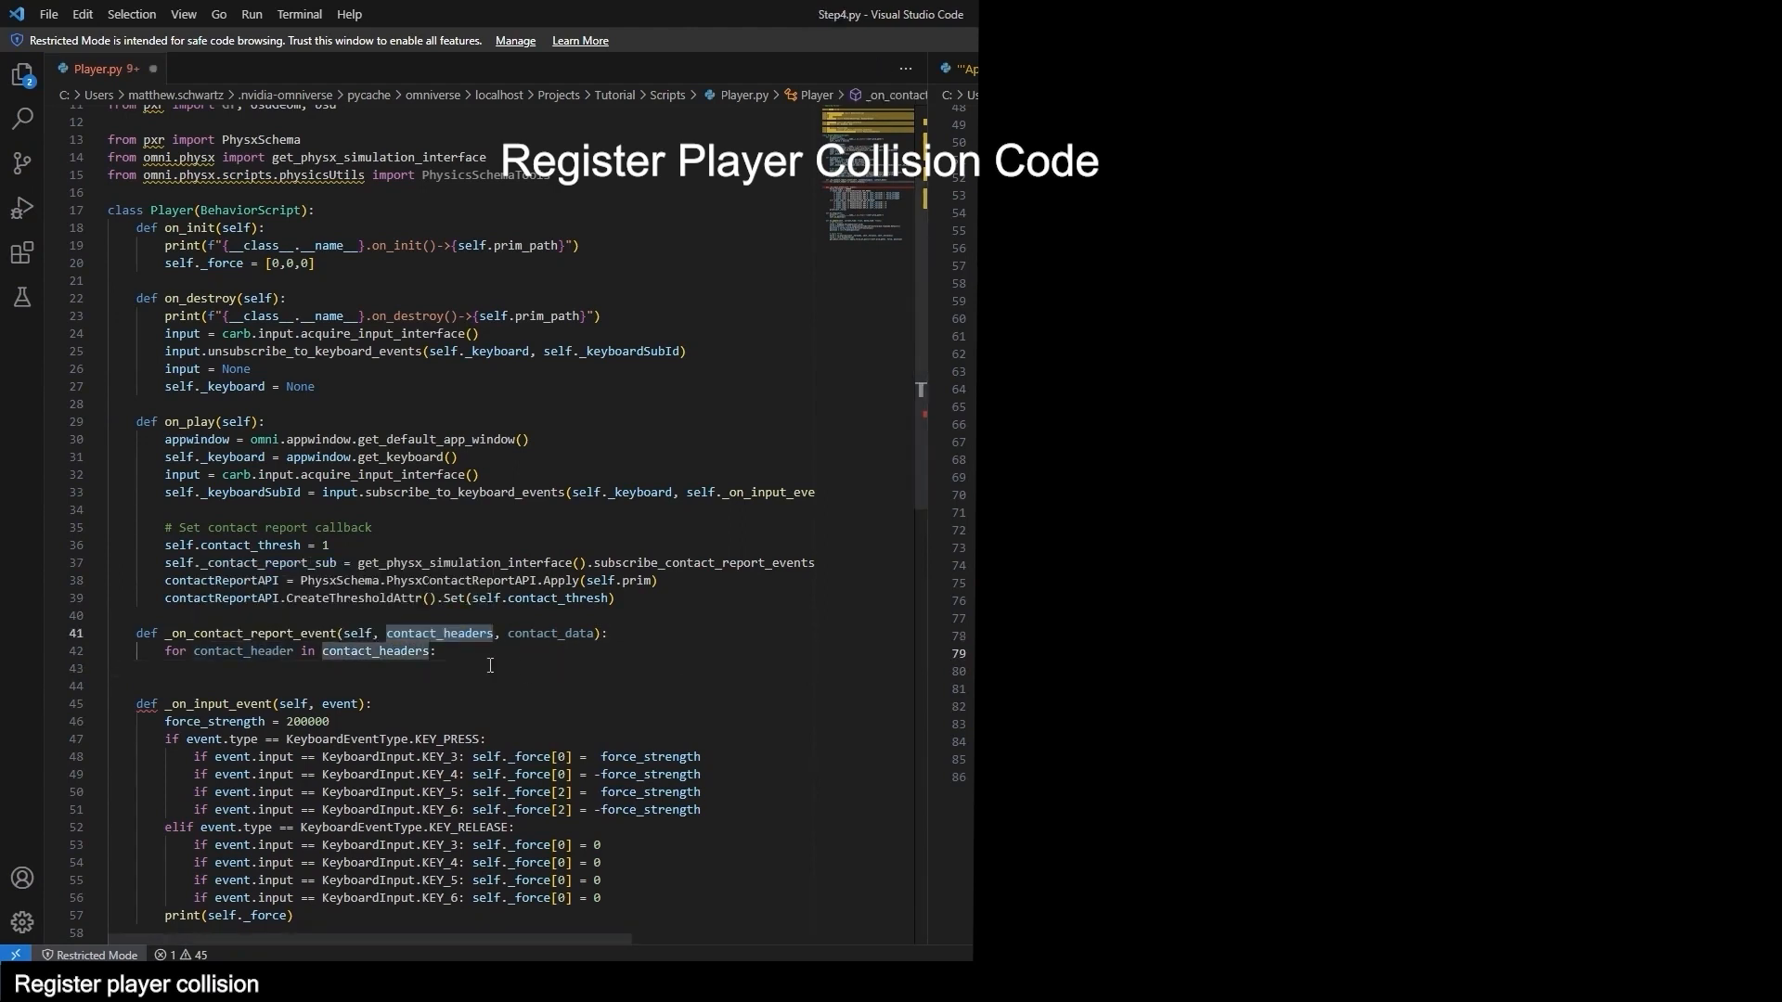
Inside the contact_headers loop, add the condition if contact_header.type.name == 'CONTACT_LOST':.
{"action": "left_click", "coordinate": [490, 666]}
{"action": "type", "text": "if contact_header.type.name == 'CONTACT_LOST':"}
{"action": "double_click", "coordinate": [464, 669]}
Inside the condition, set collider_1 to str(PhysicsSchemaTools.intToSdfPath(contact_header.actor0)) and collider_2 to str(PhysicsSchemaTools.intToSdfPath(contact_header.actor1)).
{"action": "left_click", "coordinate": [390, 687]}
{"action": "type", "text": "collider_1 = str(PhysicsSchemaTools.intToSdfPath(contact_header.actor0))"}
{"action": "left_click", "coordinate": [464, 705]}
{"action": "type", "text": "collider_2 = str(PhysicsSchemaTools.intToSdfPath(contact_header.actor1))"}
{"action": "double_click", "coordinate": [258, 687]}
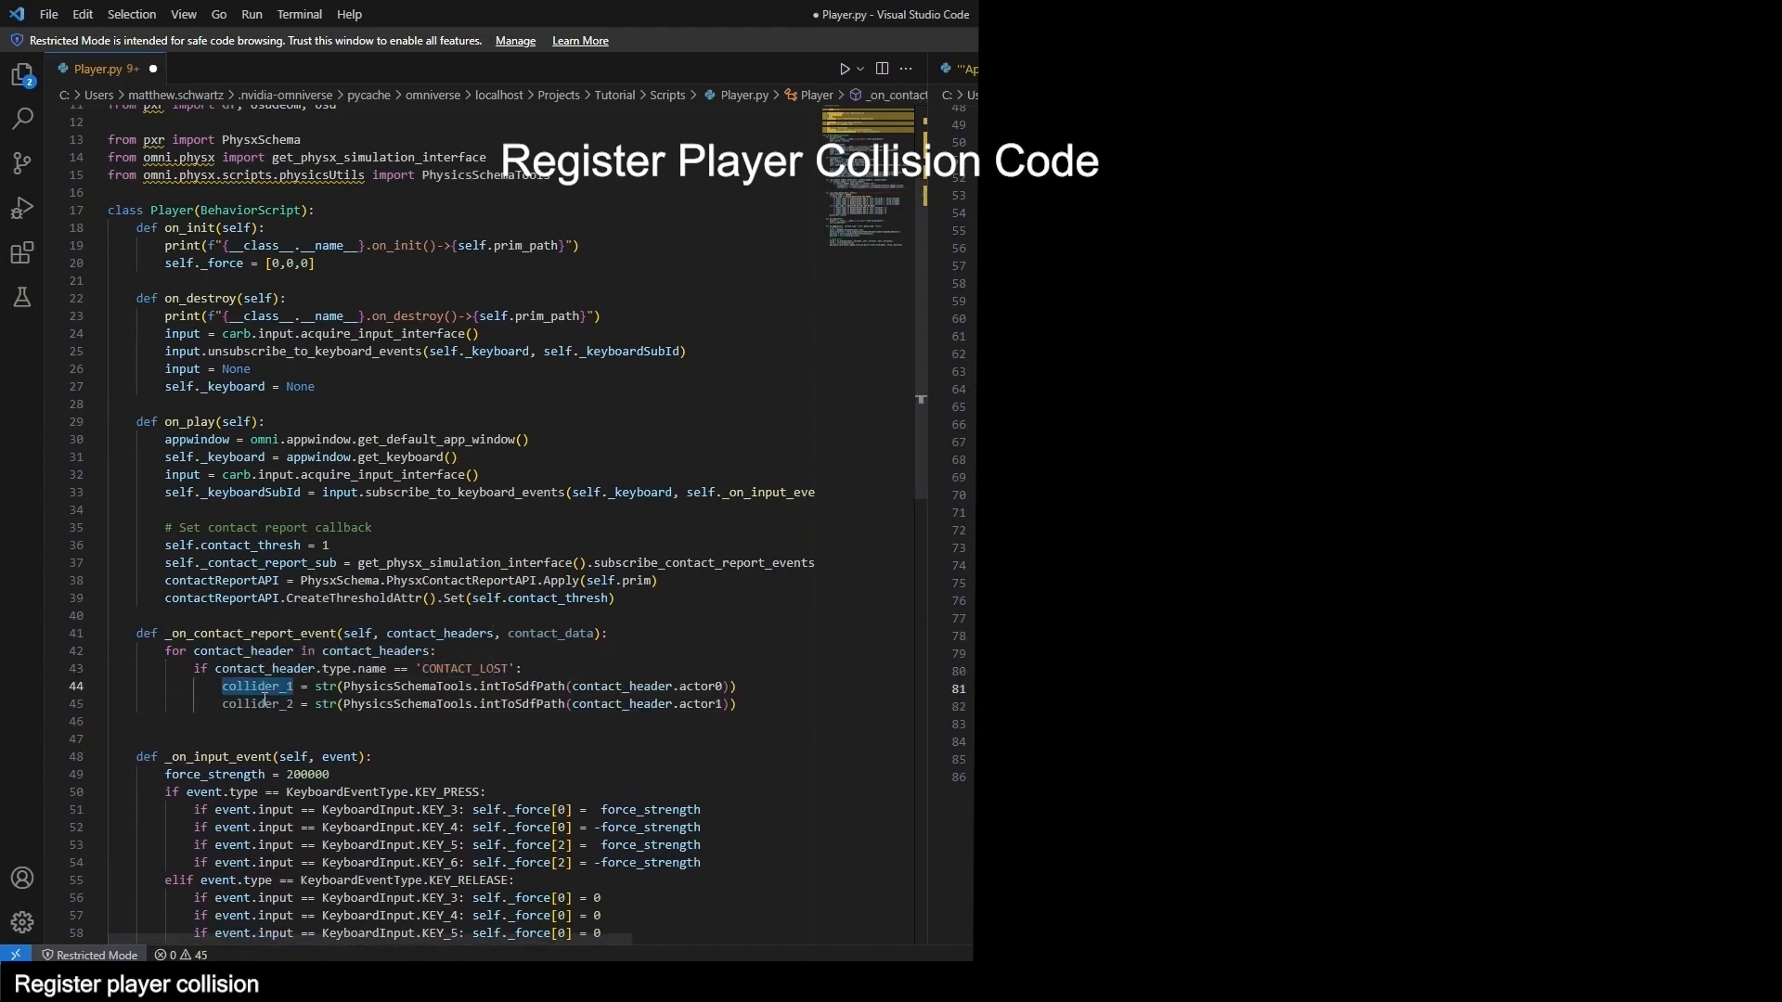
{"action": "double_click", "coordinate": [700, 705]}
Below the two collider assignments, add contacts = [collider_1, collider_2] and leave blank lines after it.
{"action": "left_click", "coordinate": [609, 722]}
{"action": "type", "text": "contacts = [collider_1, collider_2]"}
{"action": "key", "text": "Return"}
{"action": "key", "text": "Return"}
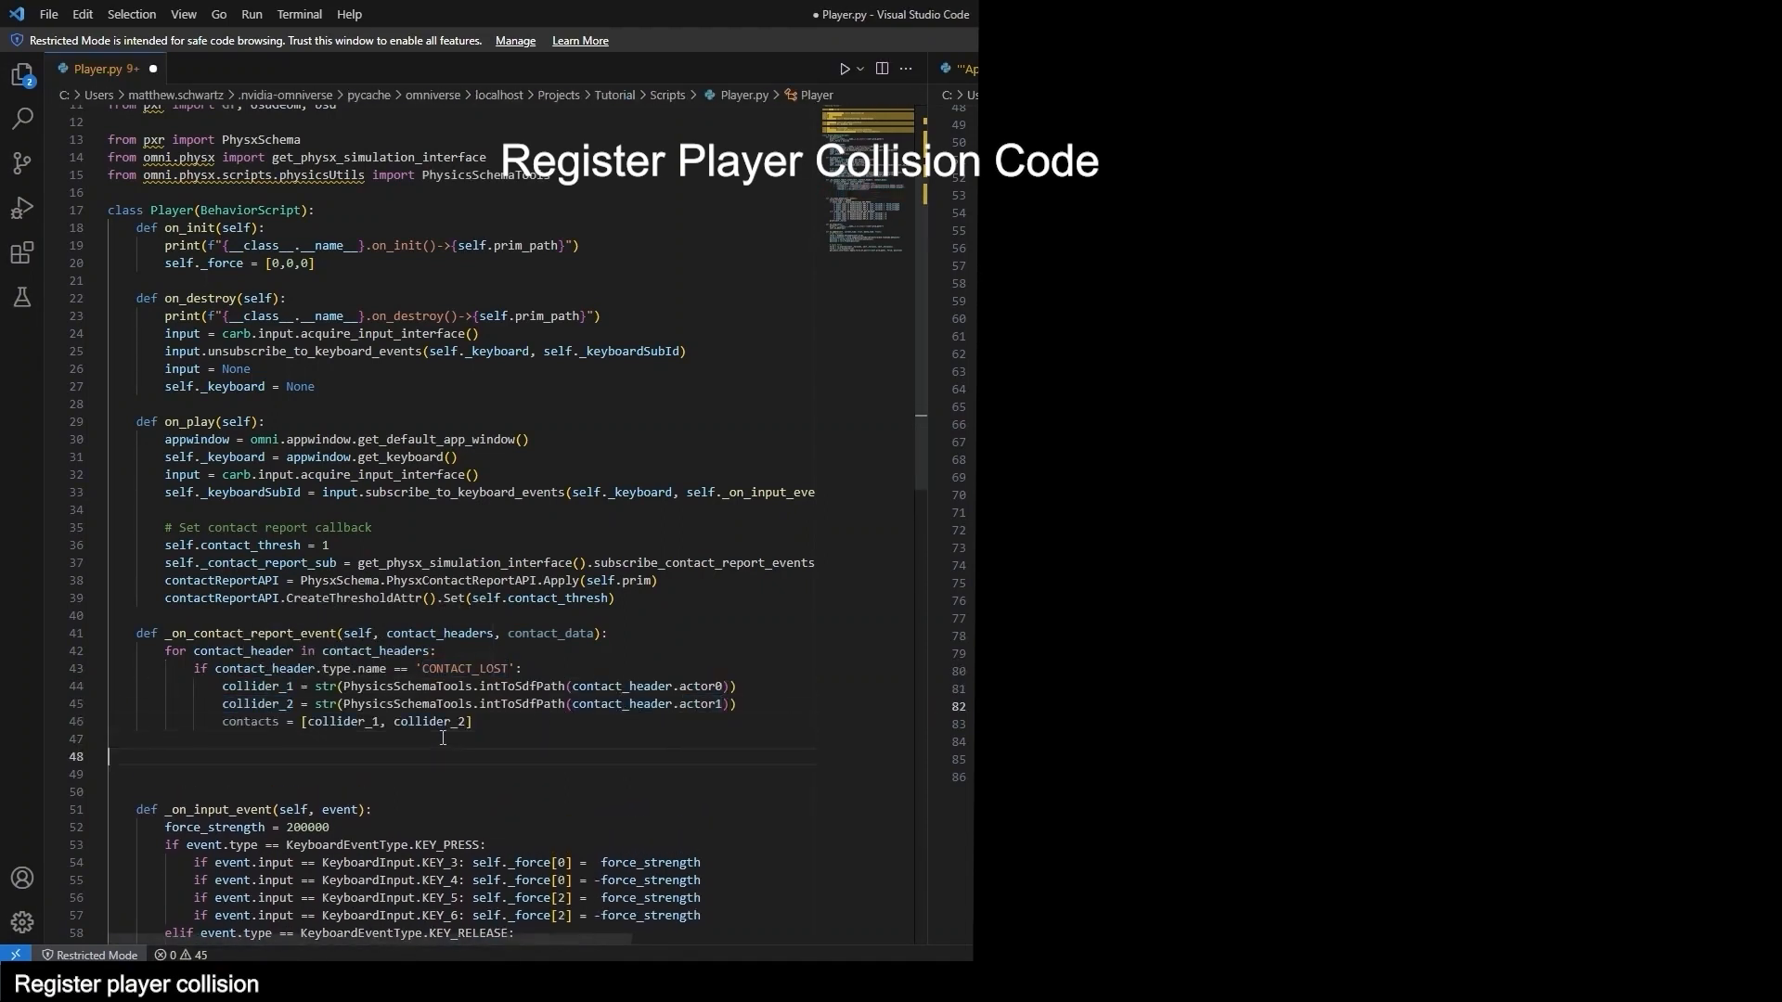
Below the contacts list, add the comment "# Check if the player just had a collision".
{"action": "key", "text": "BackSpace"}
{"action": "type", "text": "# Check if the player just had a coll"}
{"action": "type", "text": "is"}
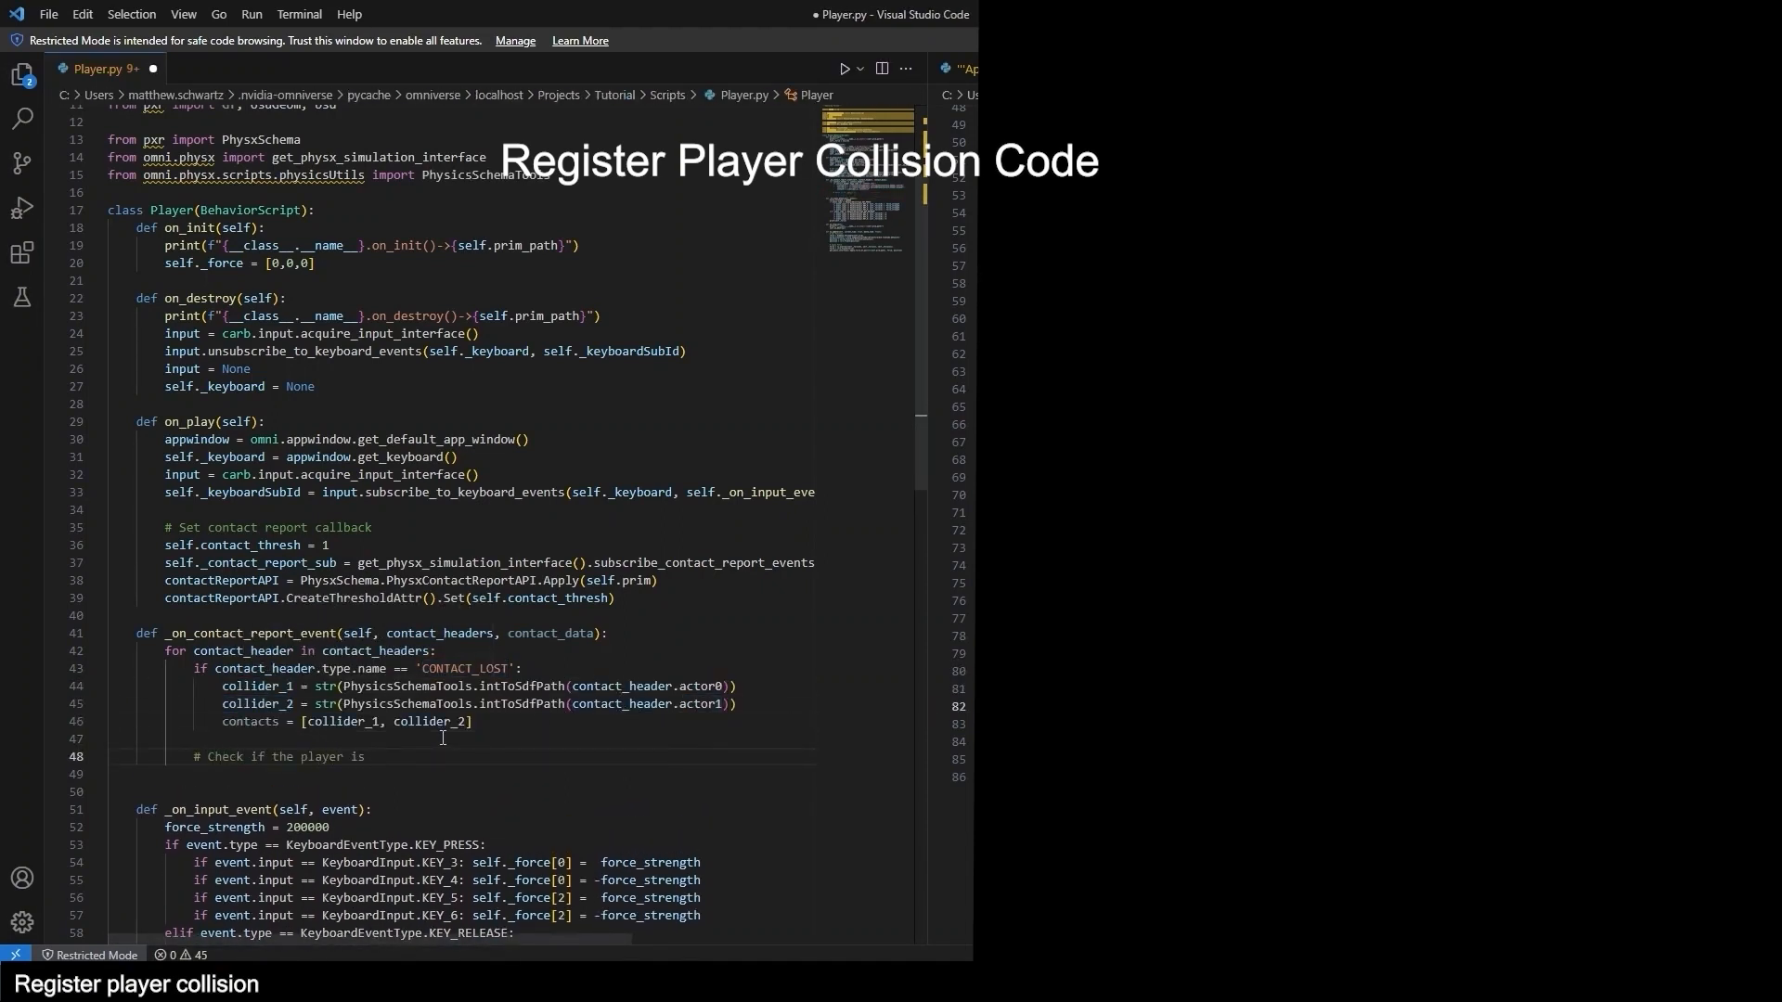
{"action": "key", "text": "BackSpace"}
{"action": "key", "text": "BackSpace"}
{"action": "type", "text": "just had a collision"}
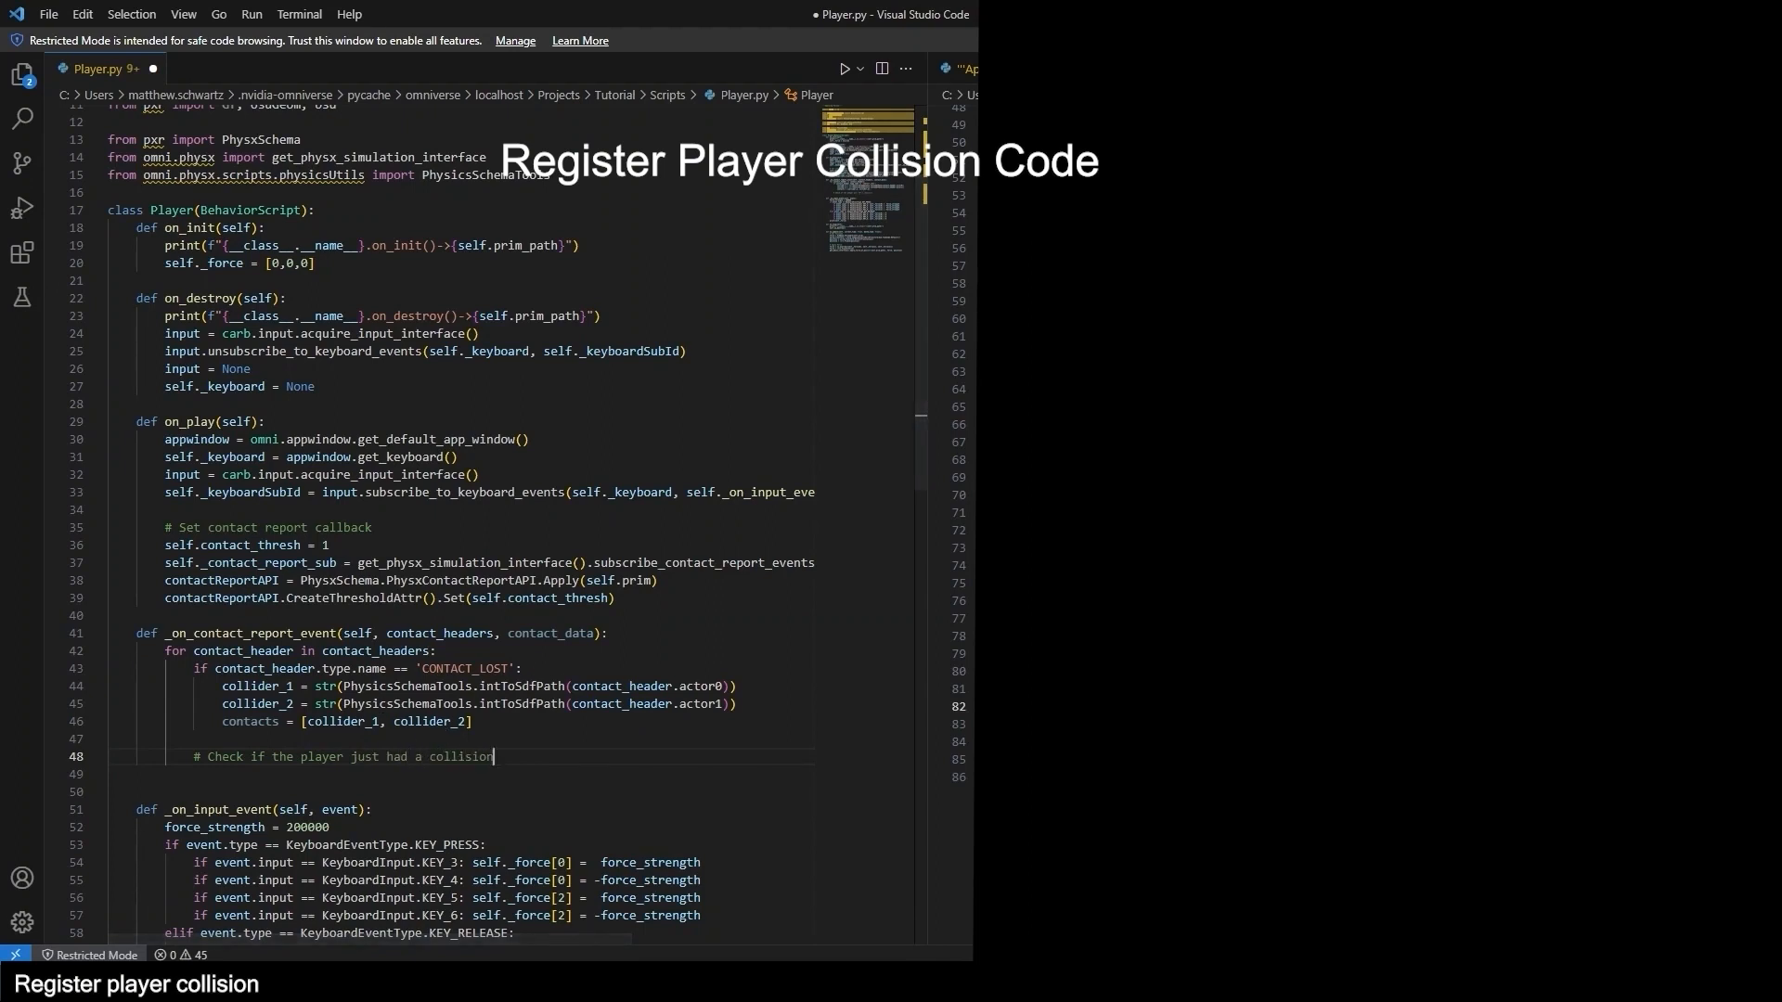
{"action": "key", "text": "Return"}
{"action": "left_click", "coordinate": [1077, 760]}
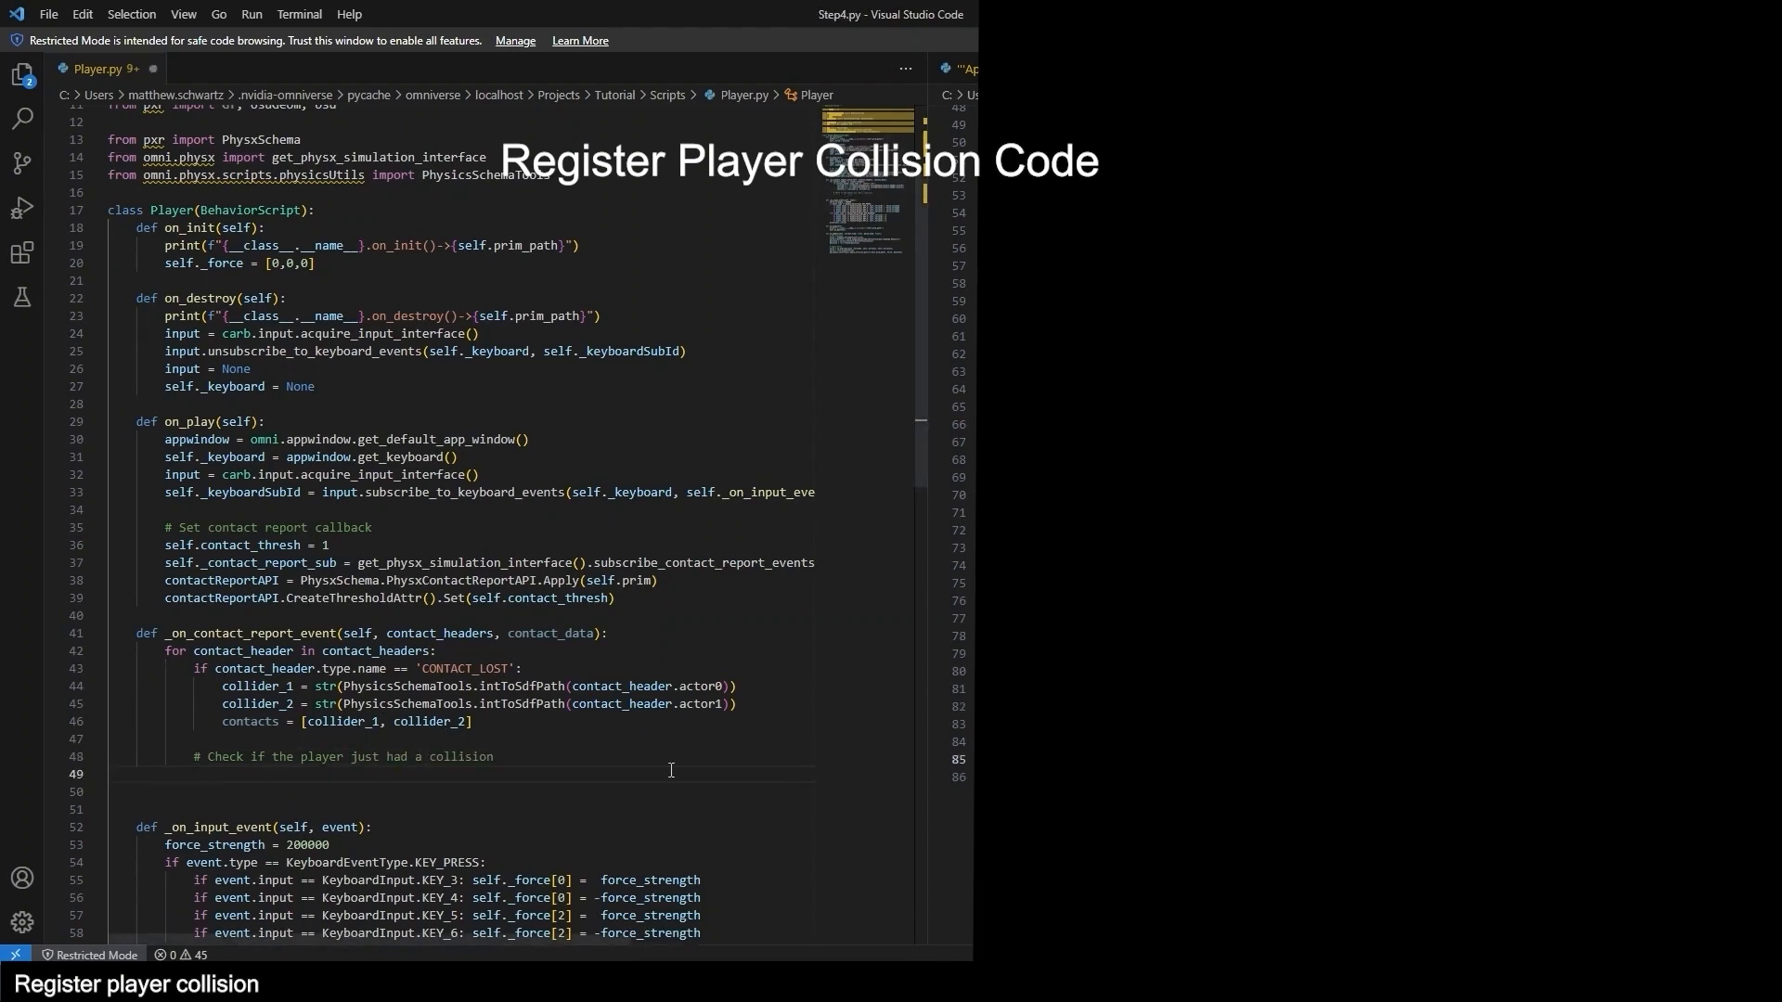
Under the collision comment, add if self.prim_path in contacts: with print("Player Collision End") inside it, and save the script.
{"action": "left_click", "coordinate": [541, 776]}
{"action": "type", "text": "if  self.prim_path in contacts:"}
{"action": "left_click", "coordinate": [1077, 778]}
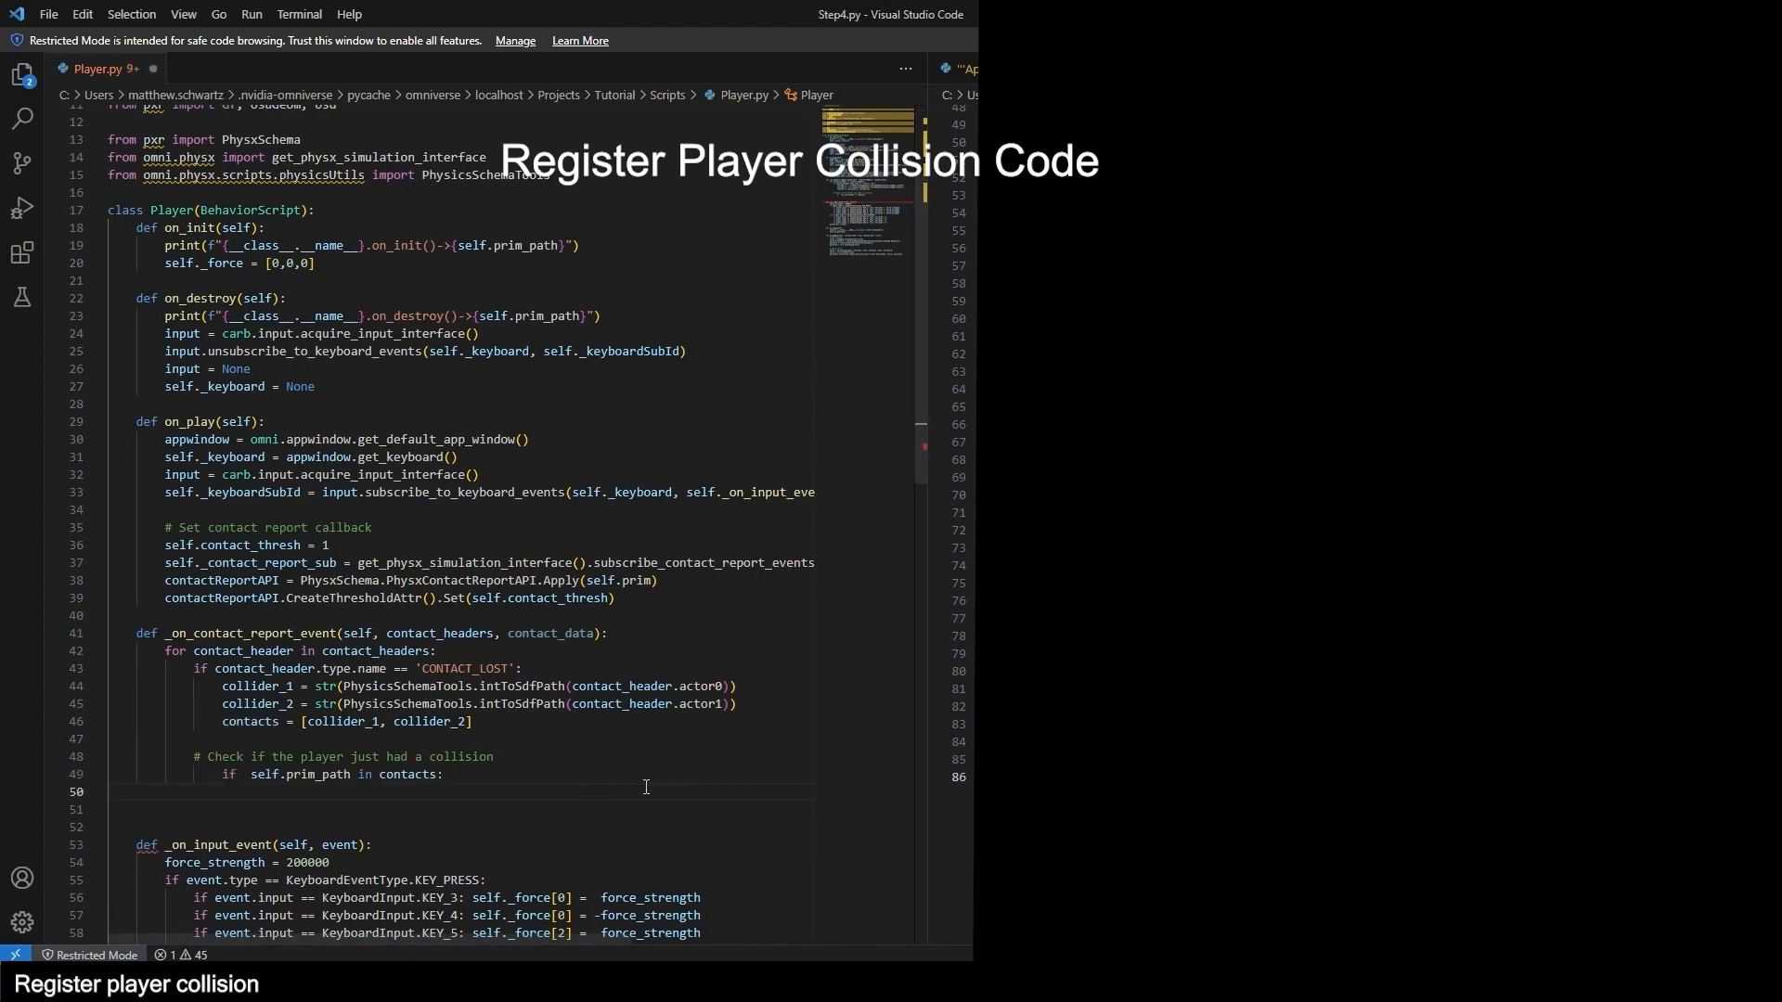
{"action": "left_click", "coordinate": [646, 789]}
{"action": "type", "text": "print(\"Player Collision End\")"}
{"action": "key", "text": "ctrl+s"}
{"action": "double_click", "coordinate": [327, 776]}
{"action": "double_click", "coordinate": [250, 211]}
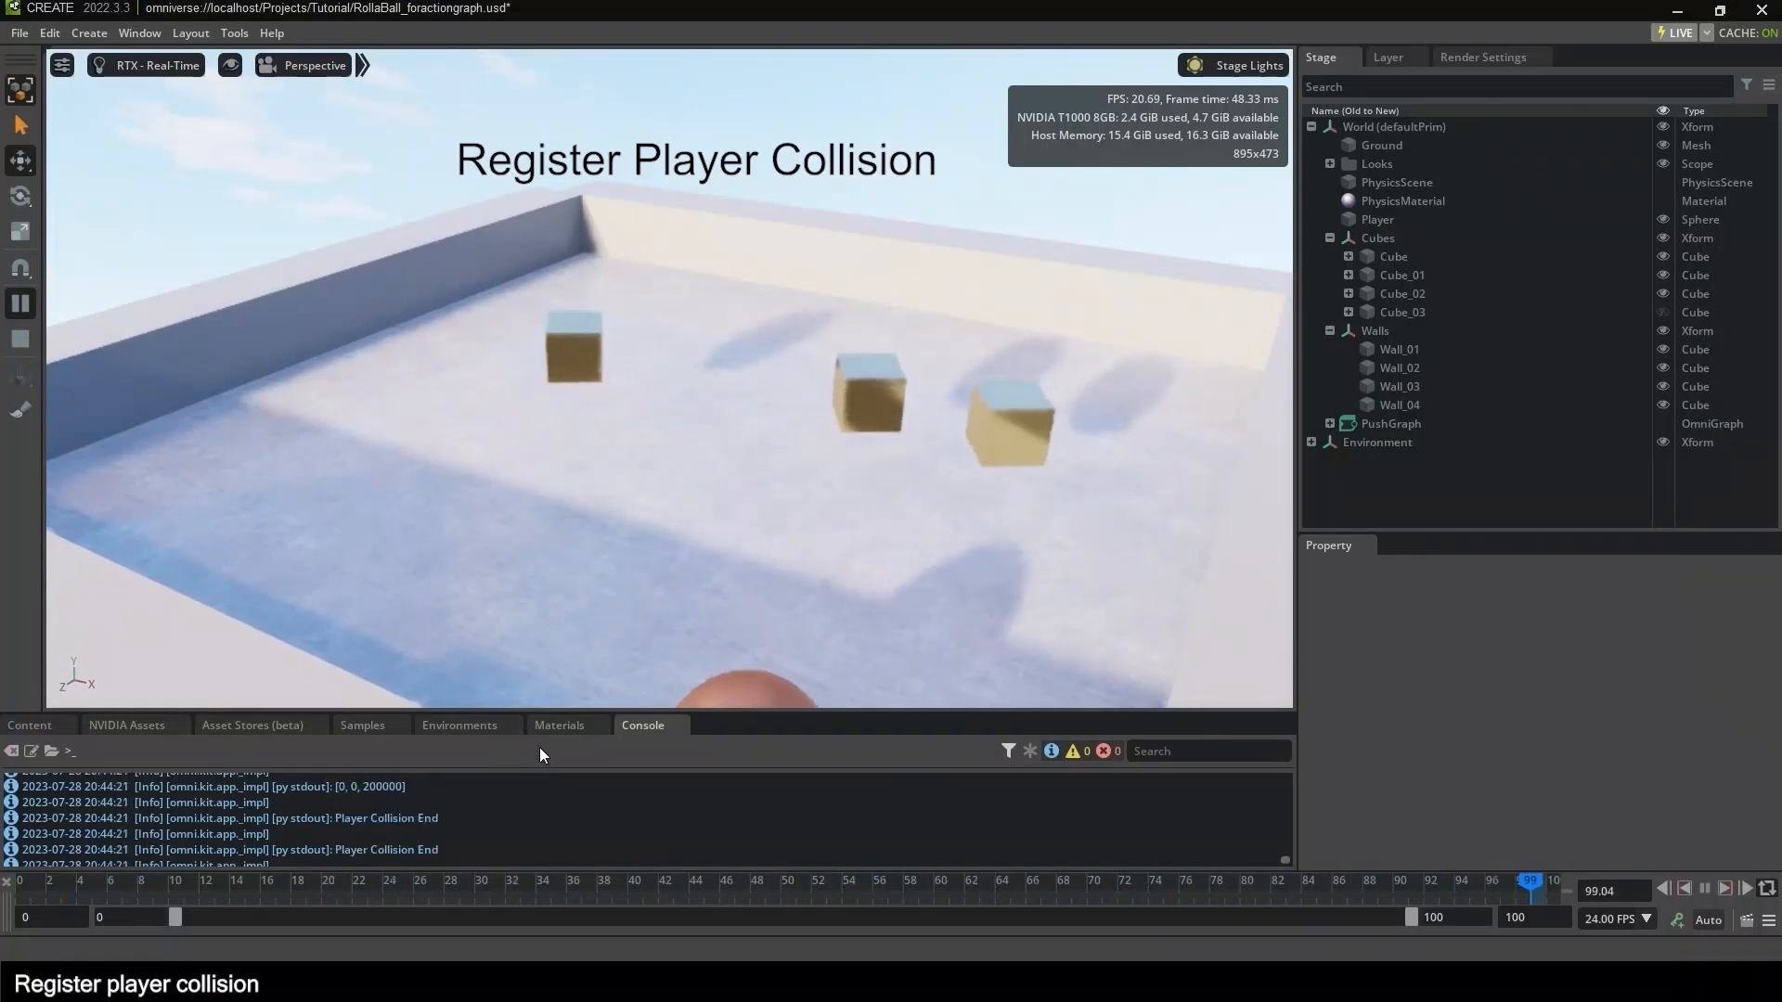
In Omniverse Create, stop the running collision test and start the simulation again.
{"action": "left_click", "coordinate": [19, 334]}
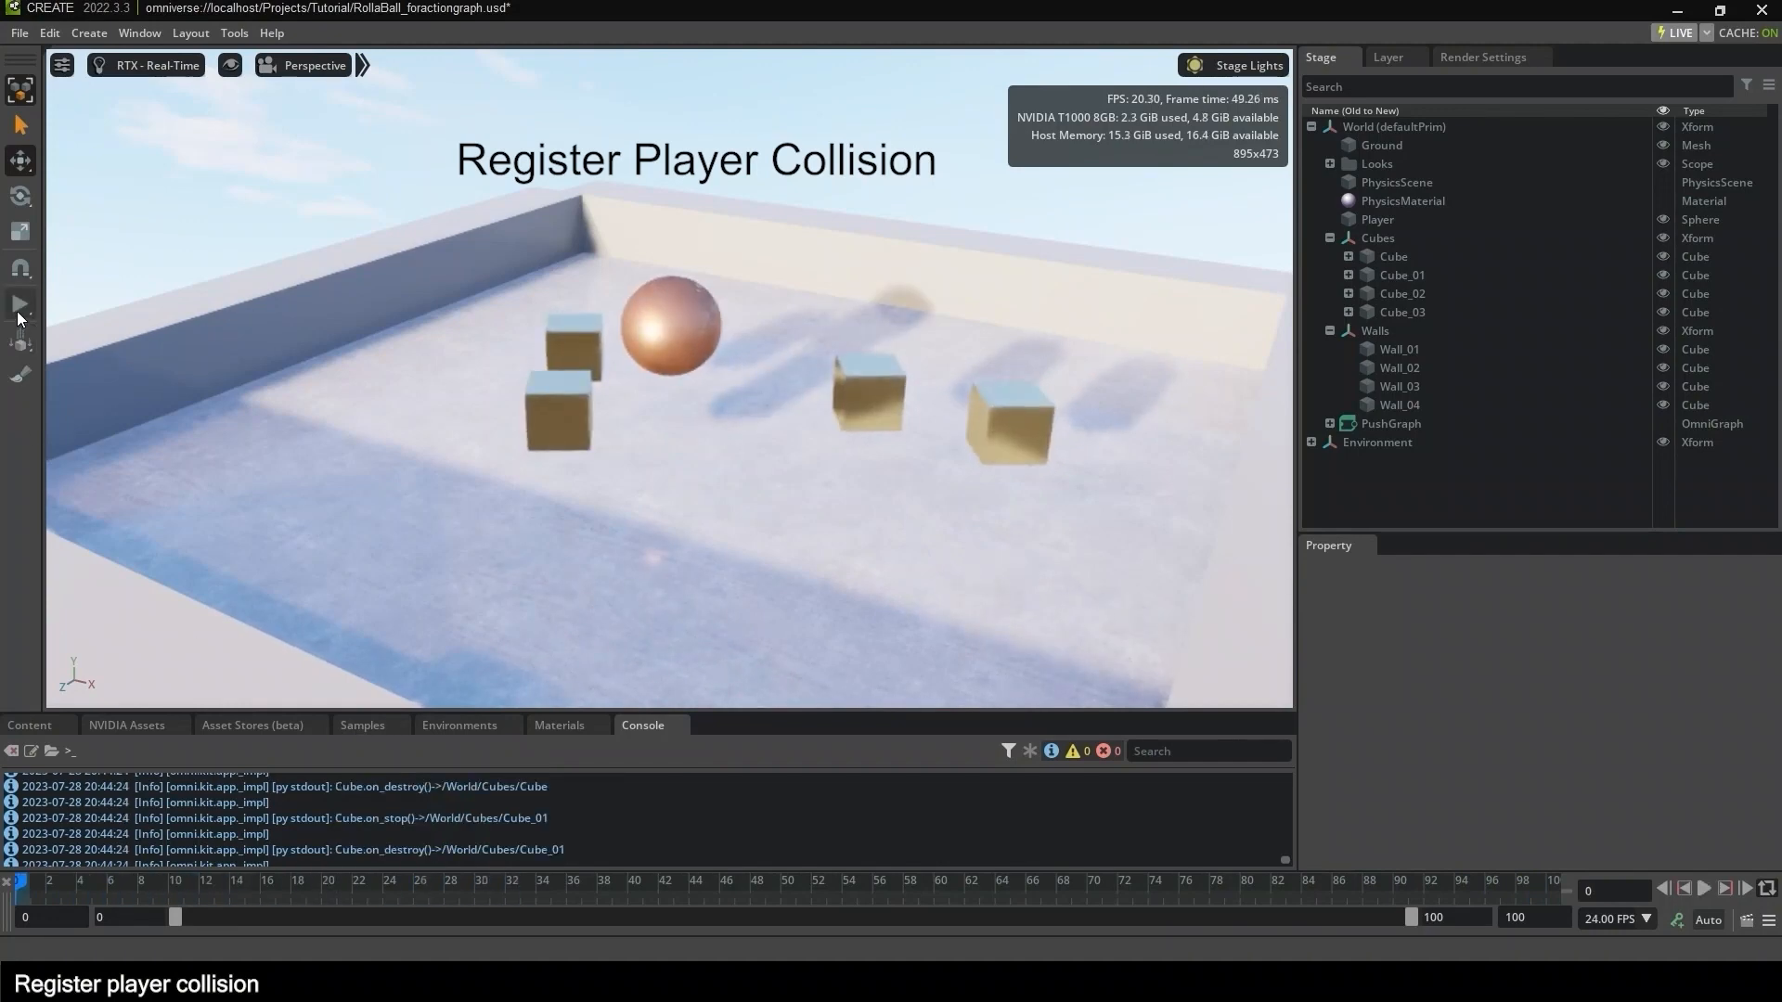
{"action": "left_click", "coordinate": [17, 308]}
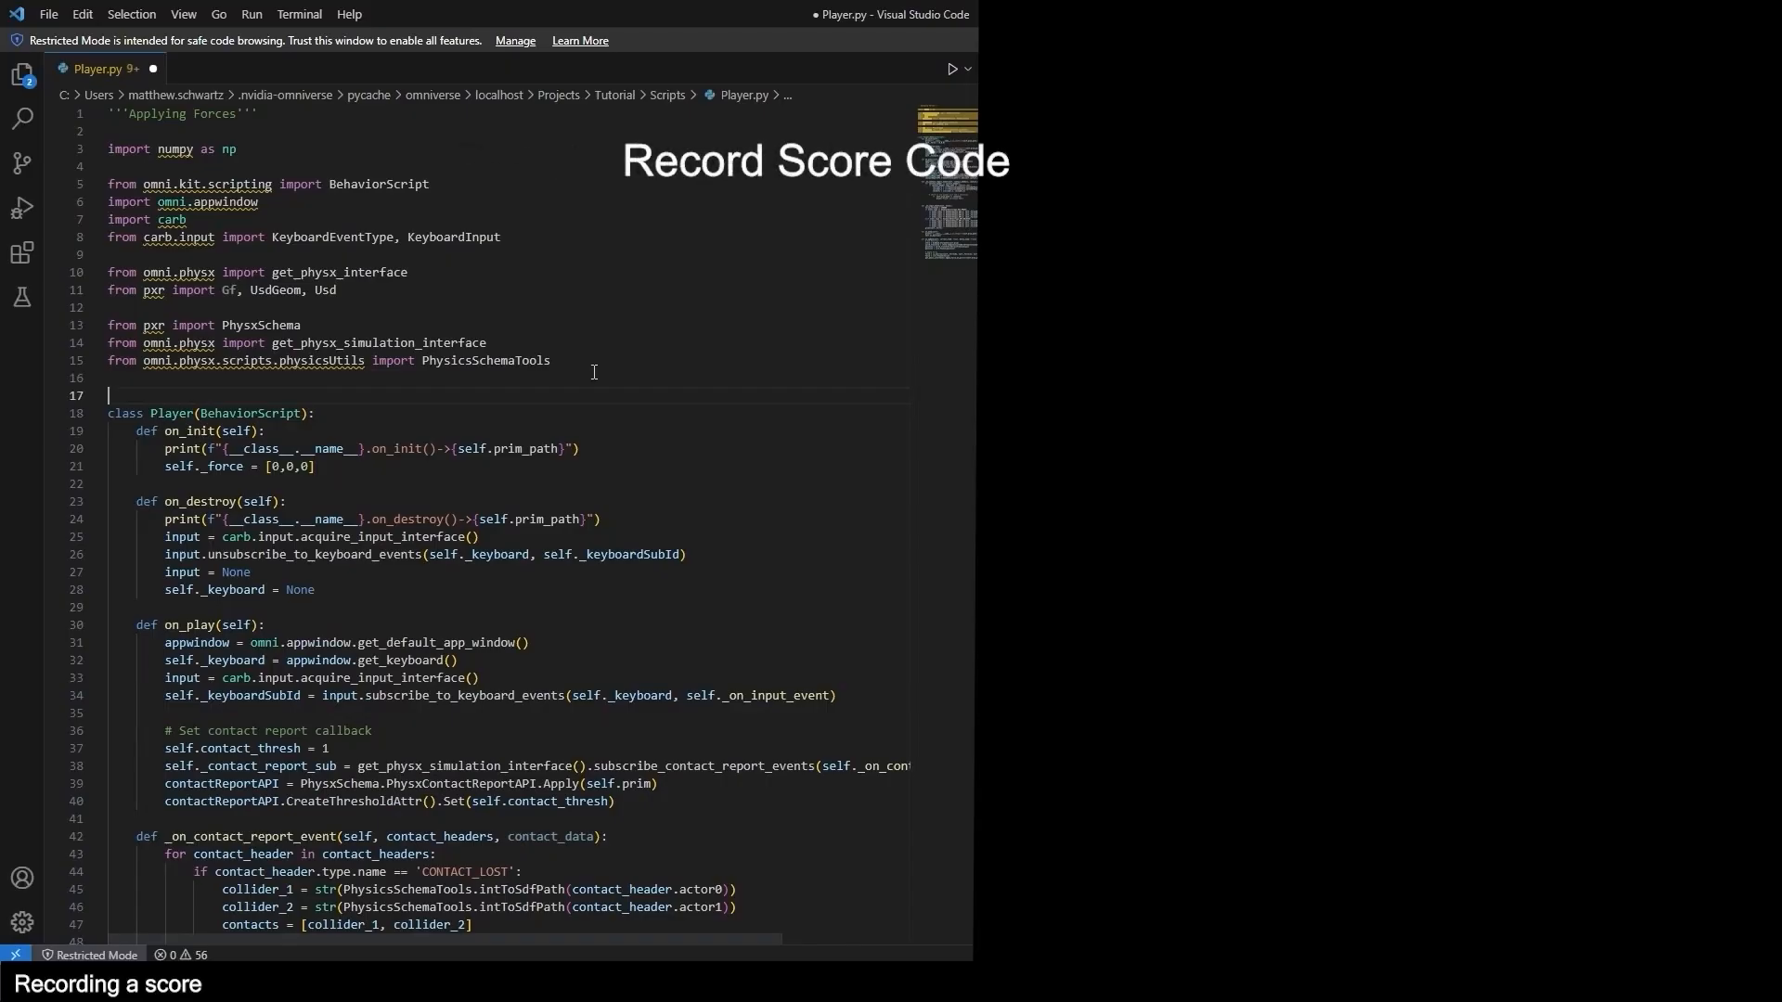
In Player.py, add from pxr import Sdf above the Player class and self.player_score = 0 at the end of on_init.
{"action": "type", "text": "from pxr import Sdf"}
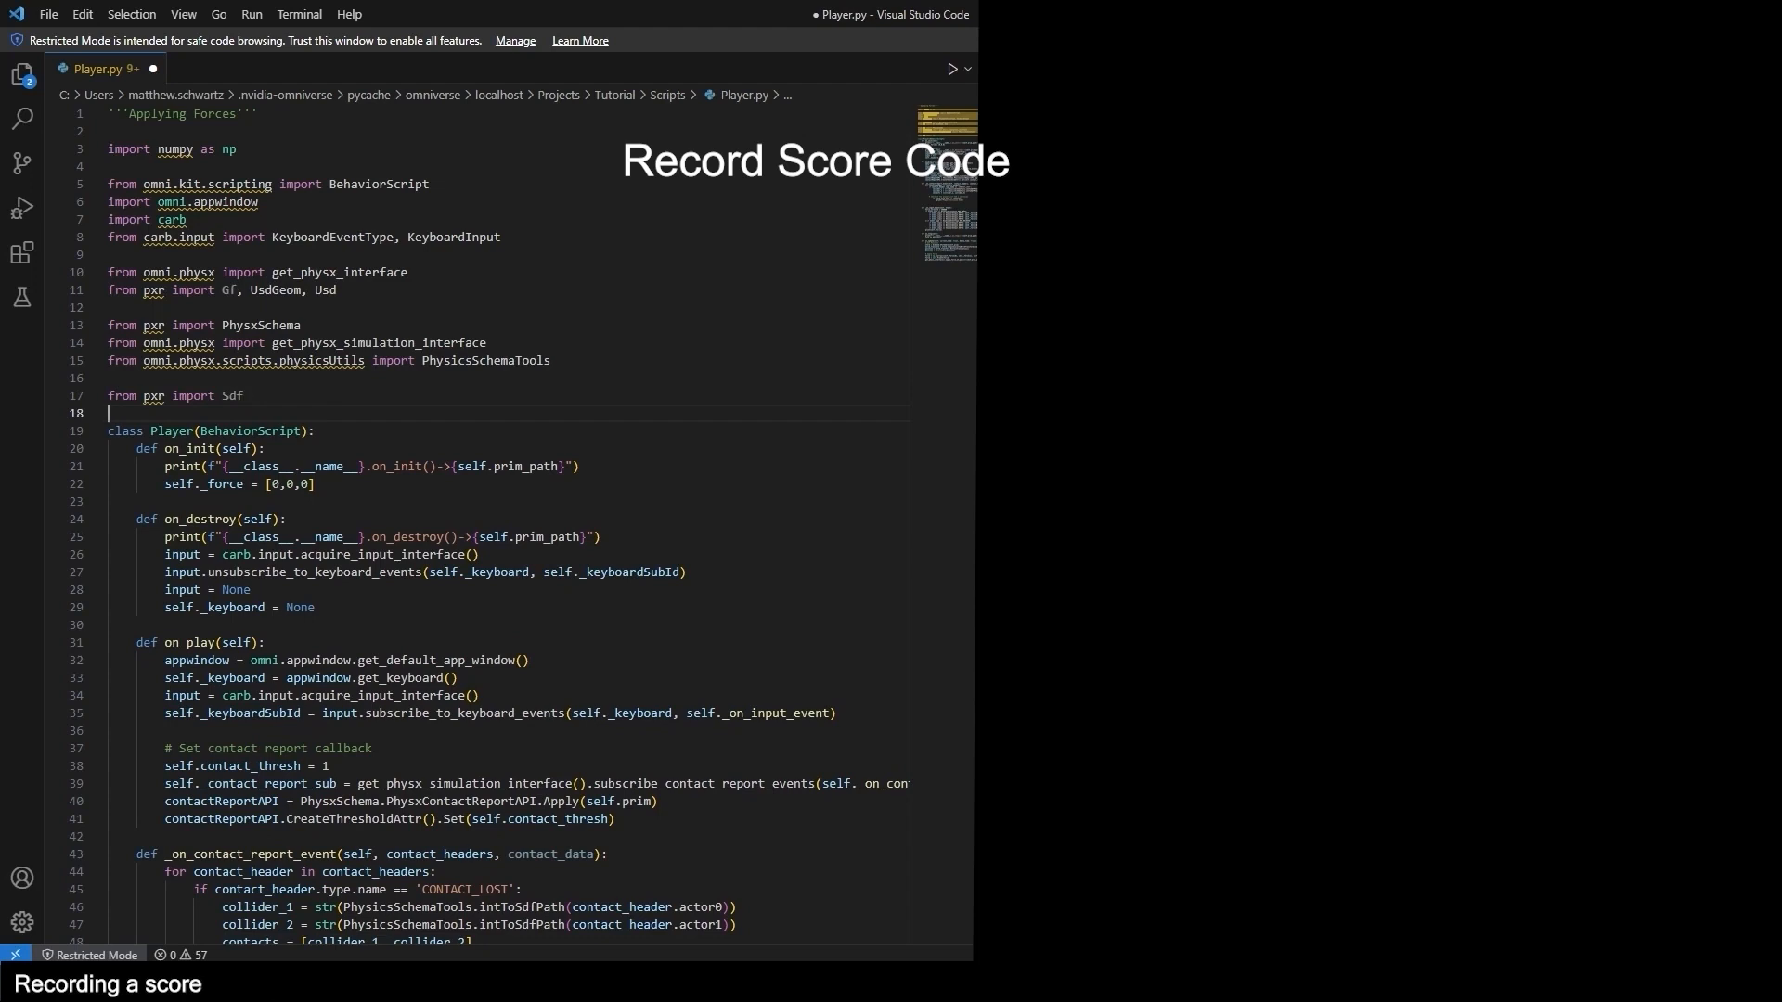
{"action": "left_click", "coordinate": [402, 501]}
{"action": "scroll", "coordinate": [381, 462], "scroll_direction": "down", "scroll_amount": 1}
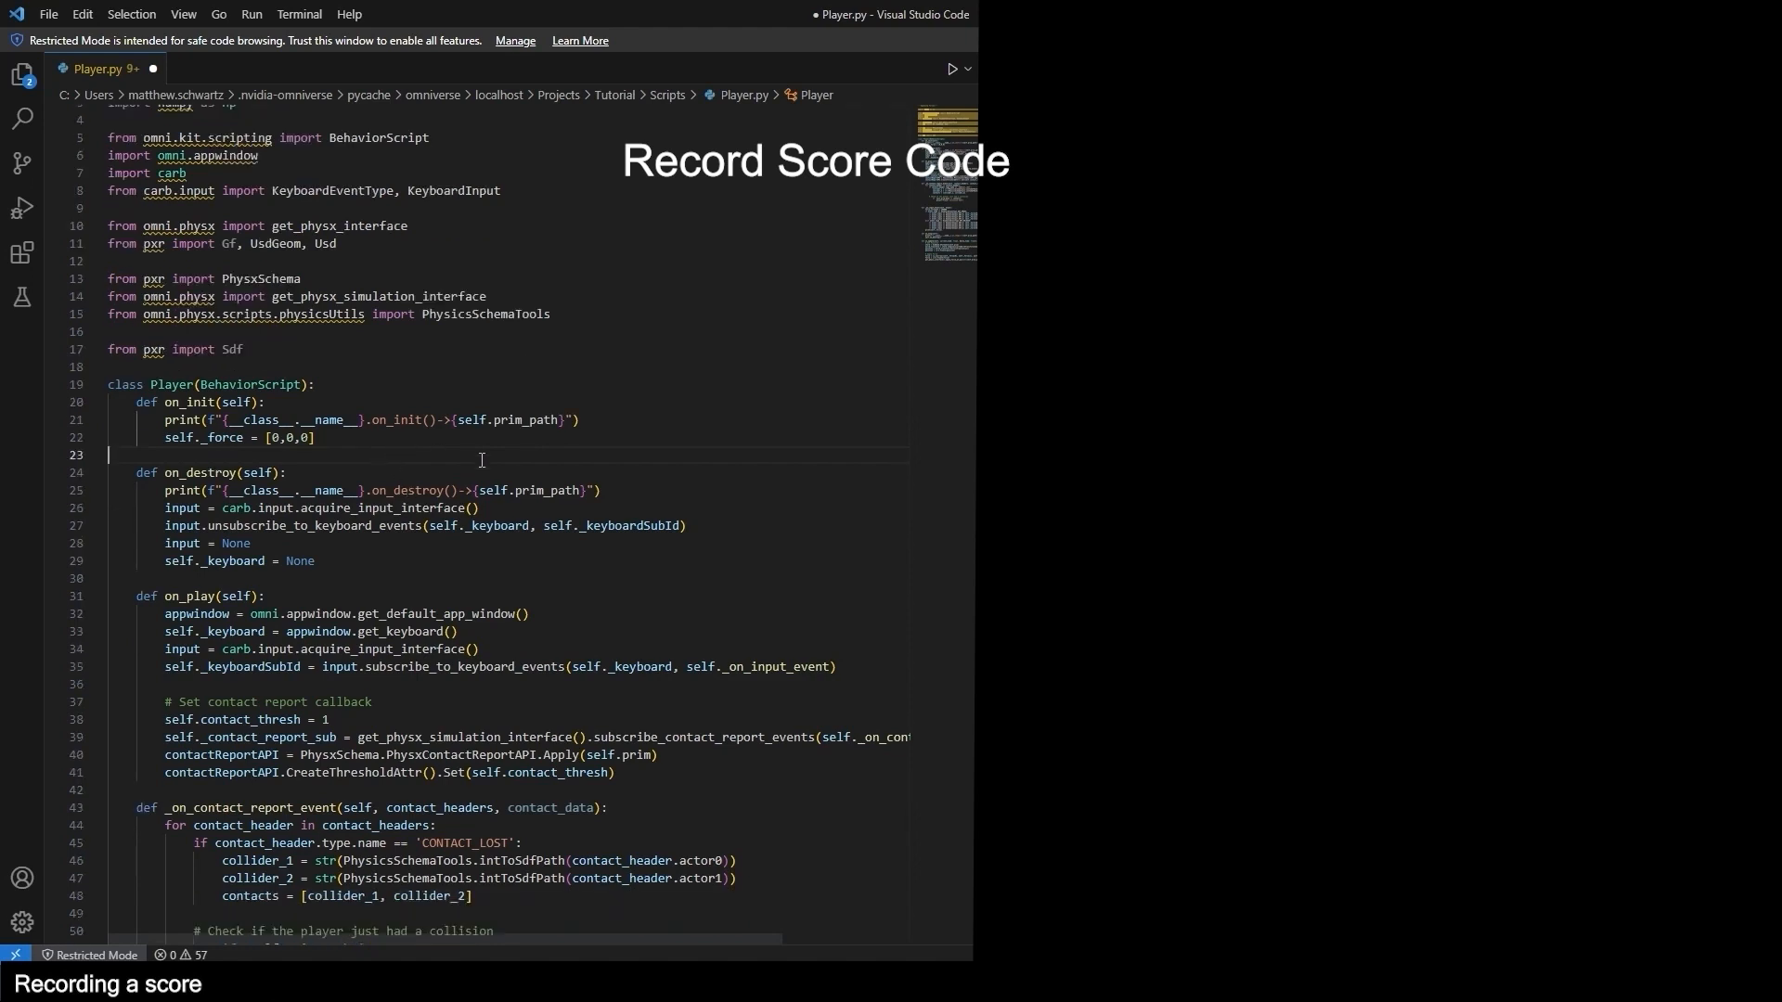
{"action": "key", "text": "Return"}
{"action": "key", "text": "Return"}
{"action": "key", "text": "Up"}
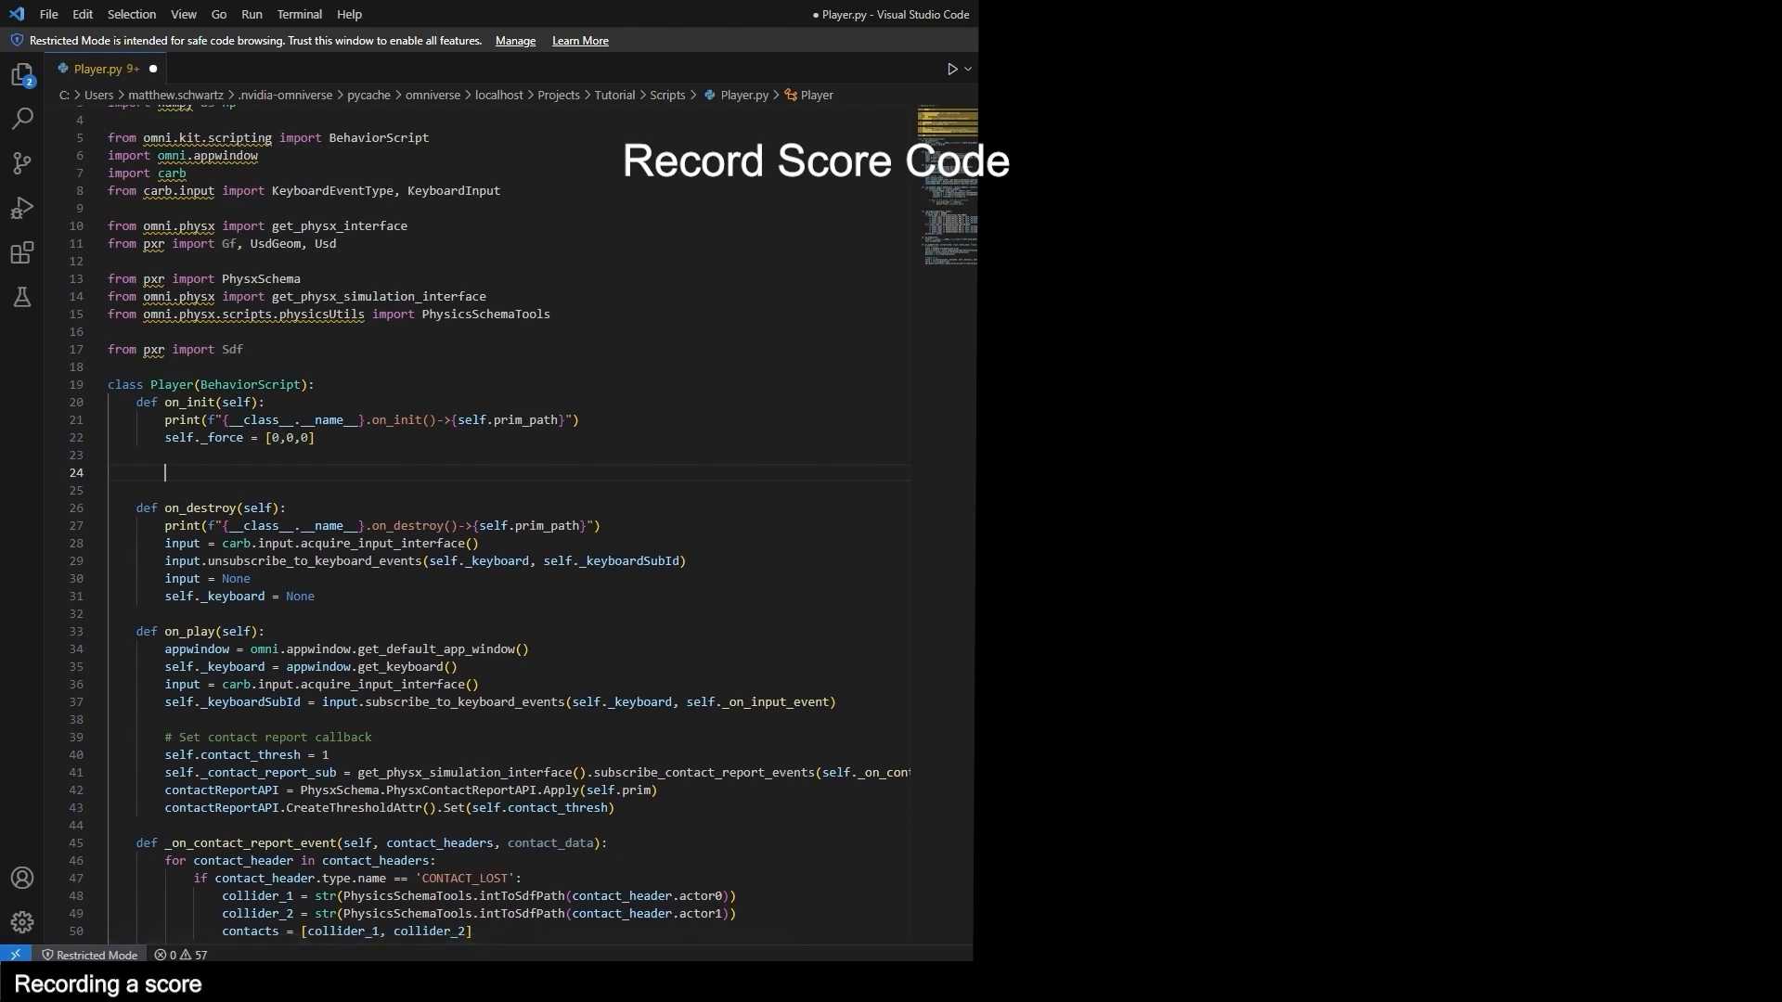
{"action": "left_click", "coordinate": [301, 470]}
{"action": "type", "text": "self.player_score = 0"}
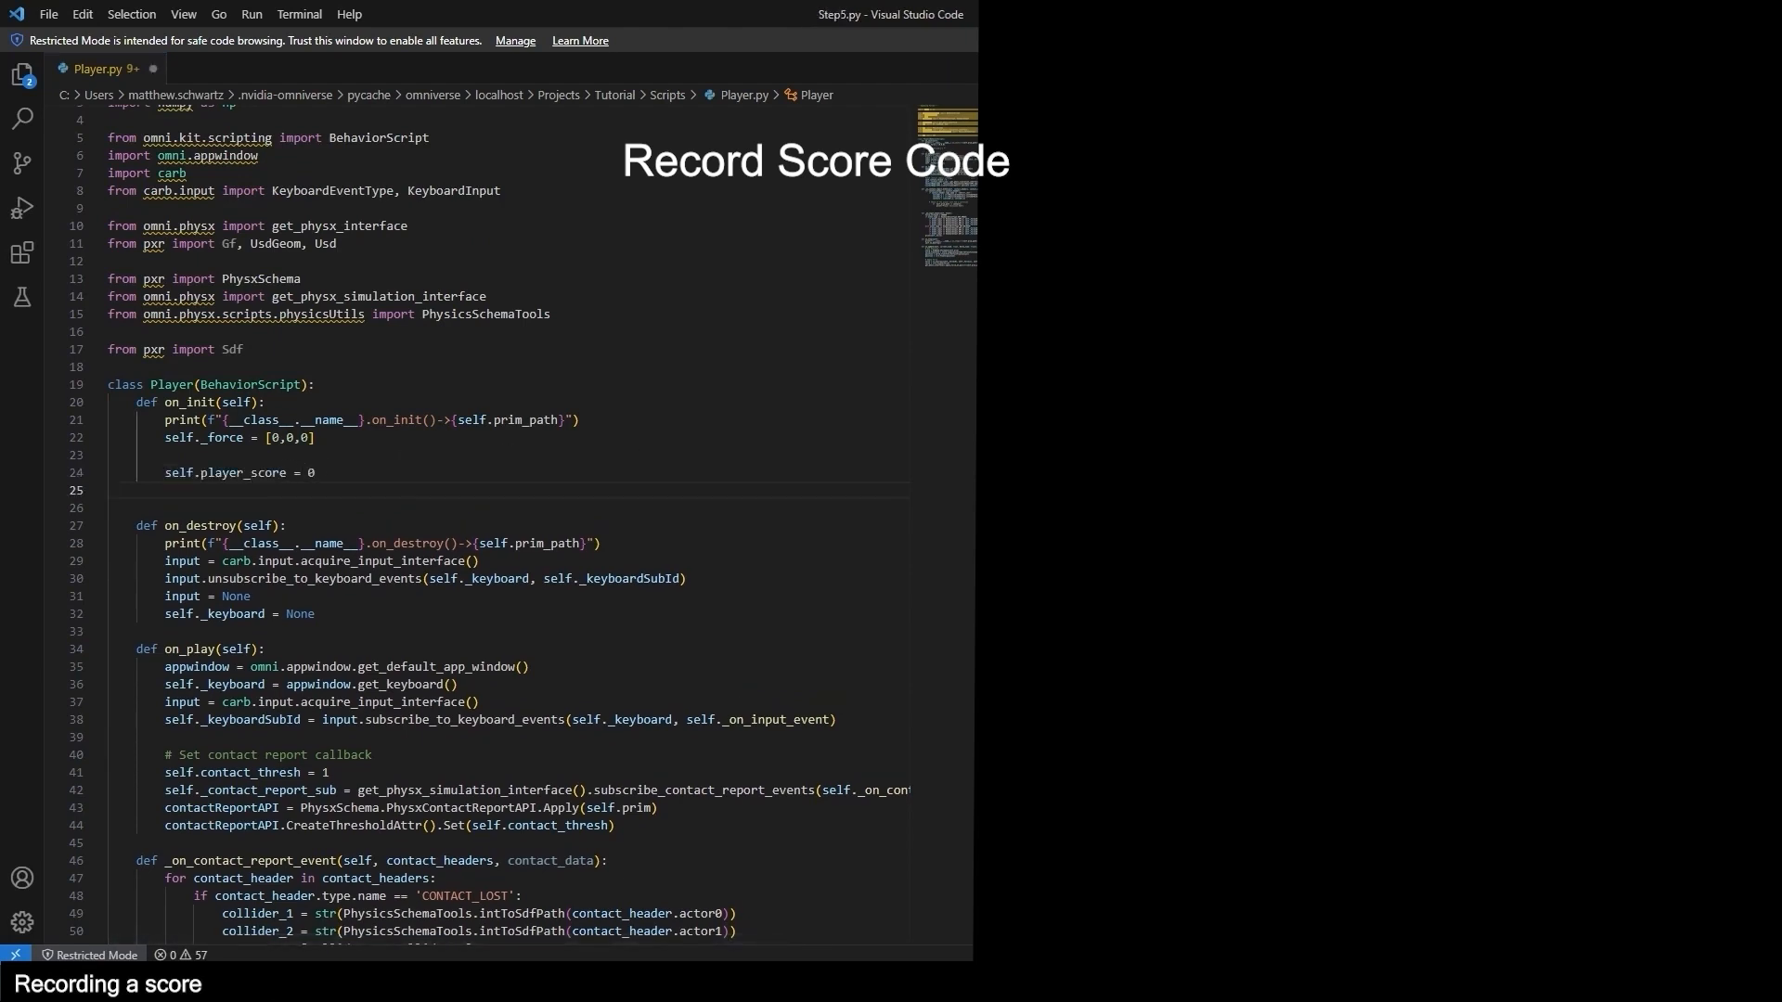
{"action": "double_click", "coordinate": [245, 474]}
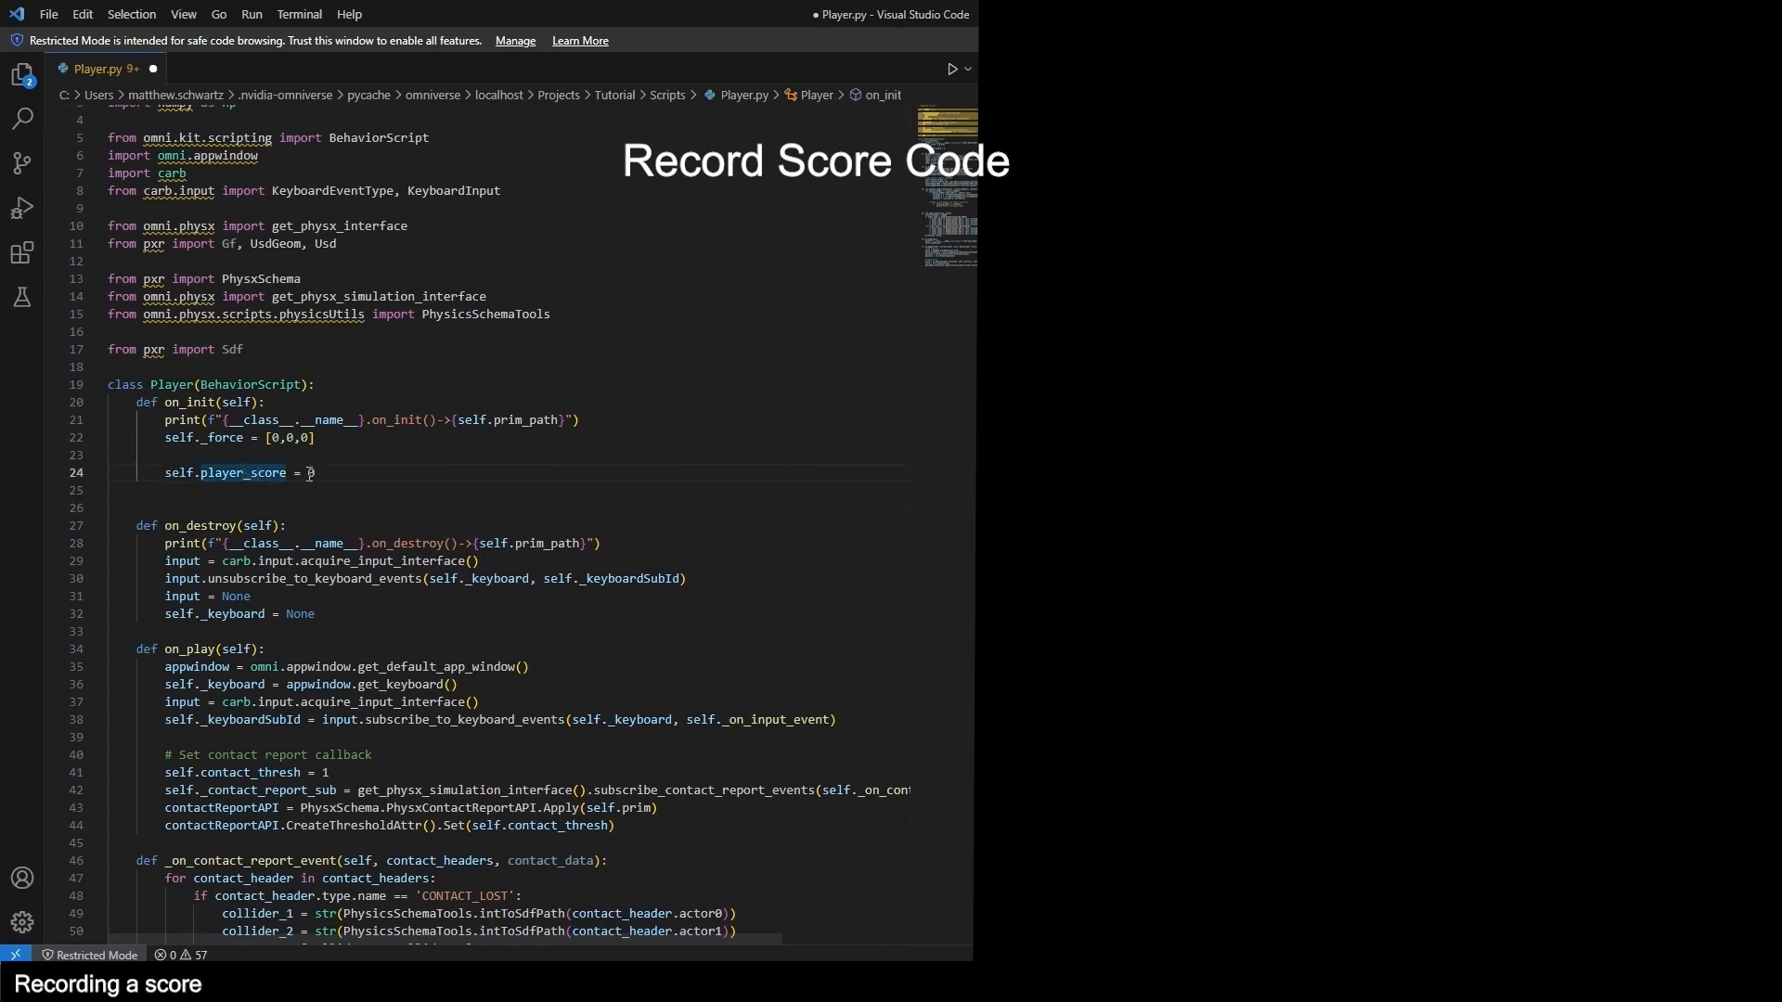
{"action": "left_click", "coordinate": [310, 474]}
Below player_score in on_init, add self.score_attr = self.prim.CreateAttribute('Score', Sdf.ValueTypeNames.Int).
{"action": "key", "text": "Down"}
{"action": "type", "text": "self.score_attr = self.prim.CreateAttribute('Score', Sdf.ValueTypeNames.Int)"}
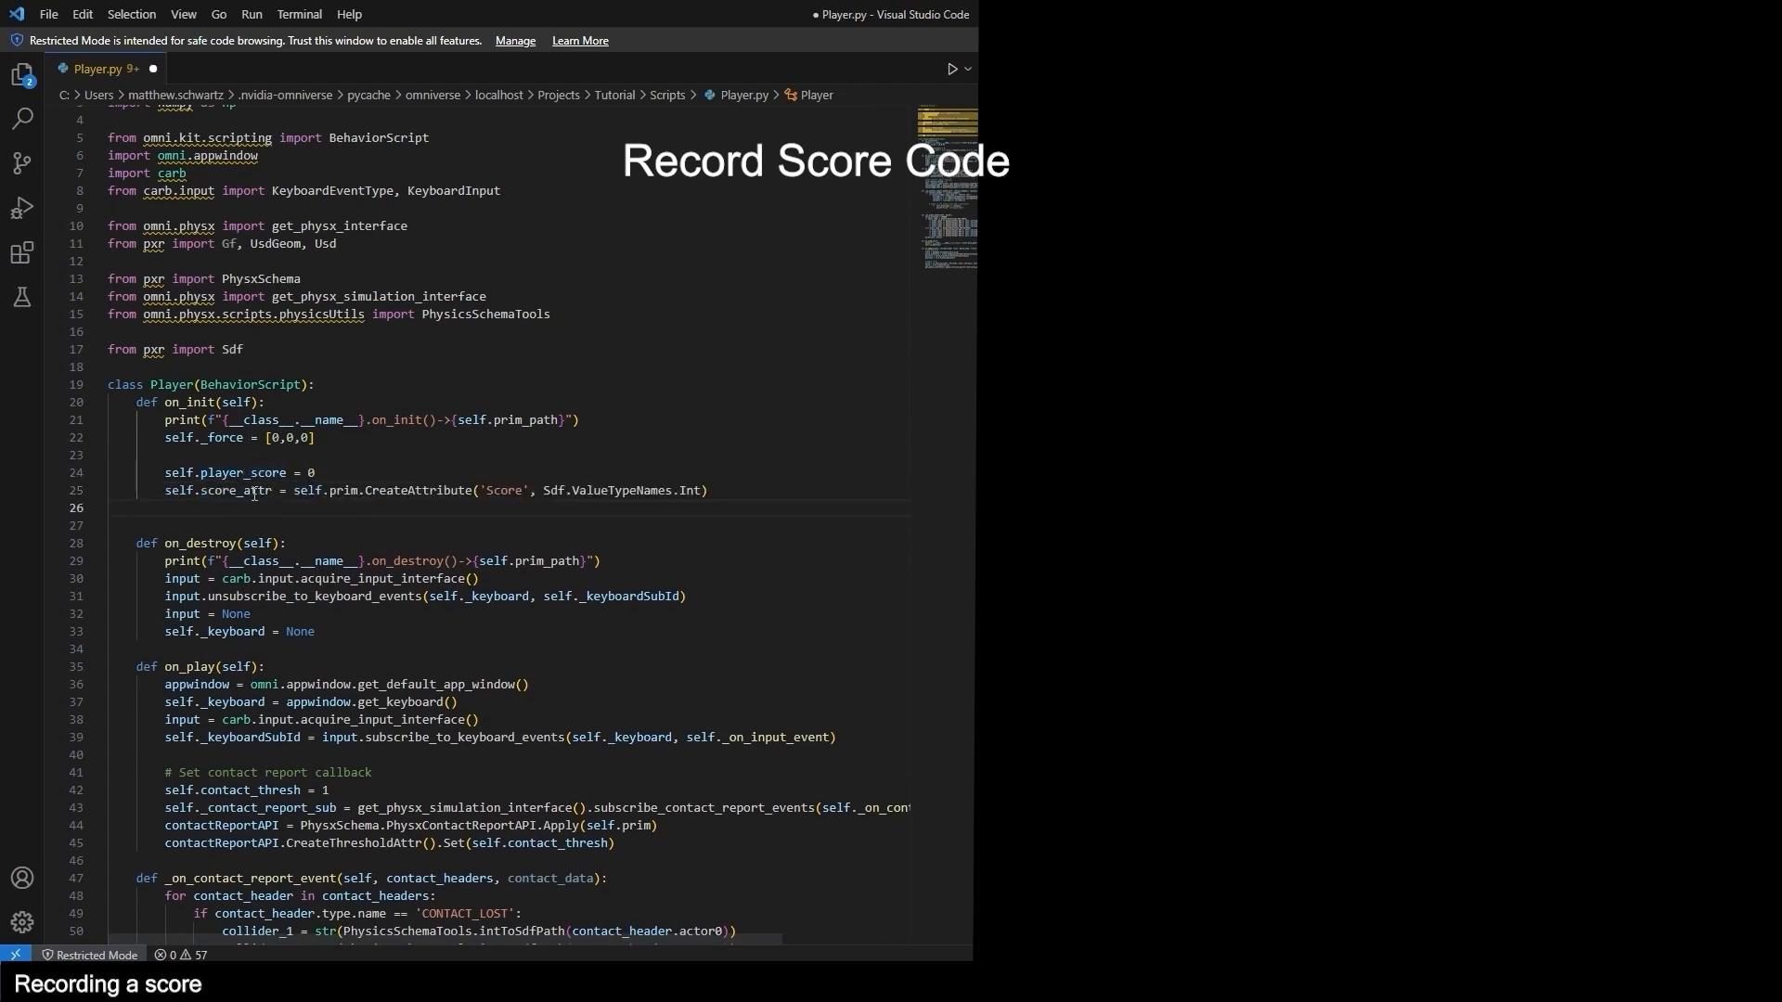
{"action": "double_click", "coordinate": [396, 492]}
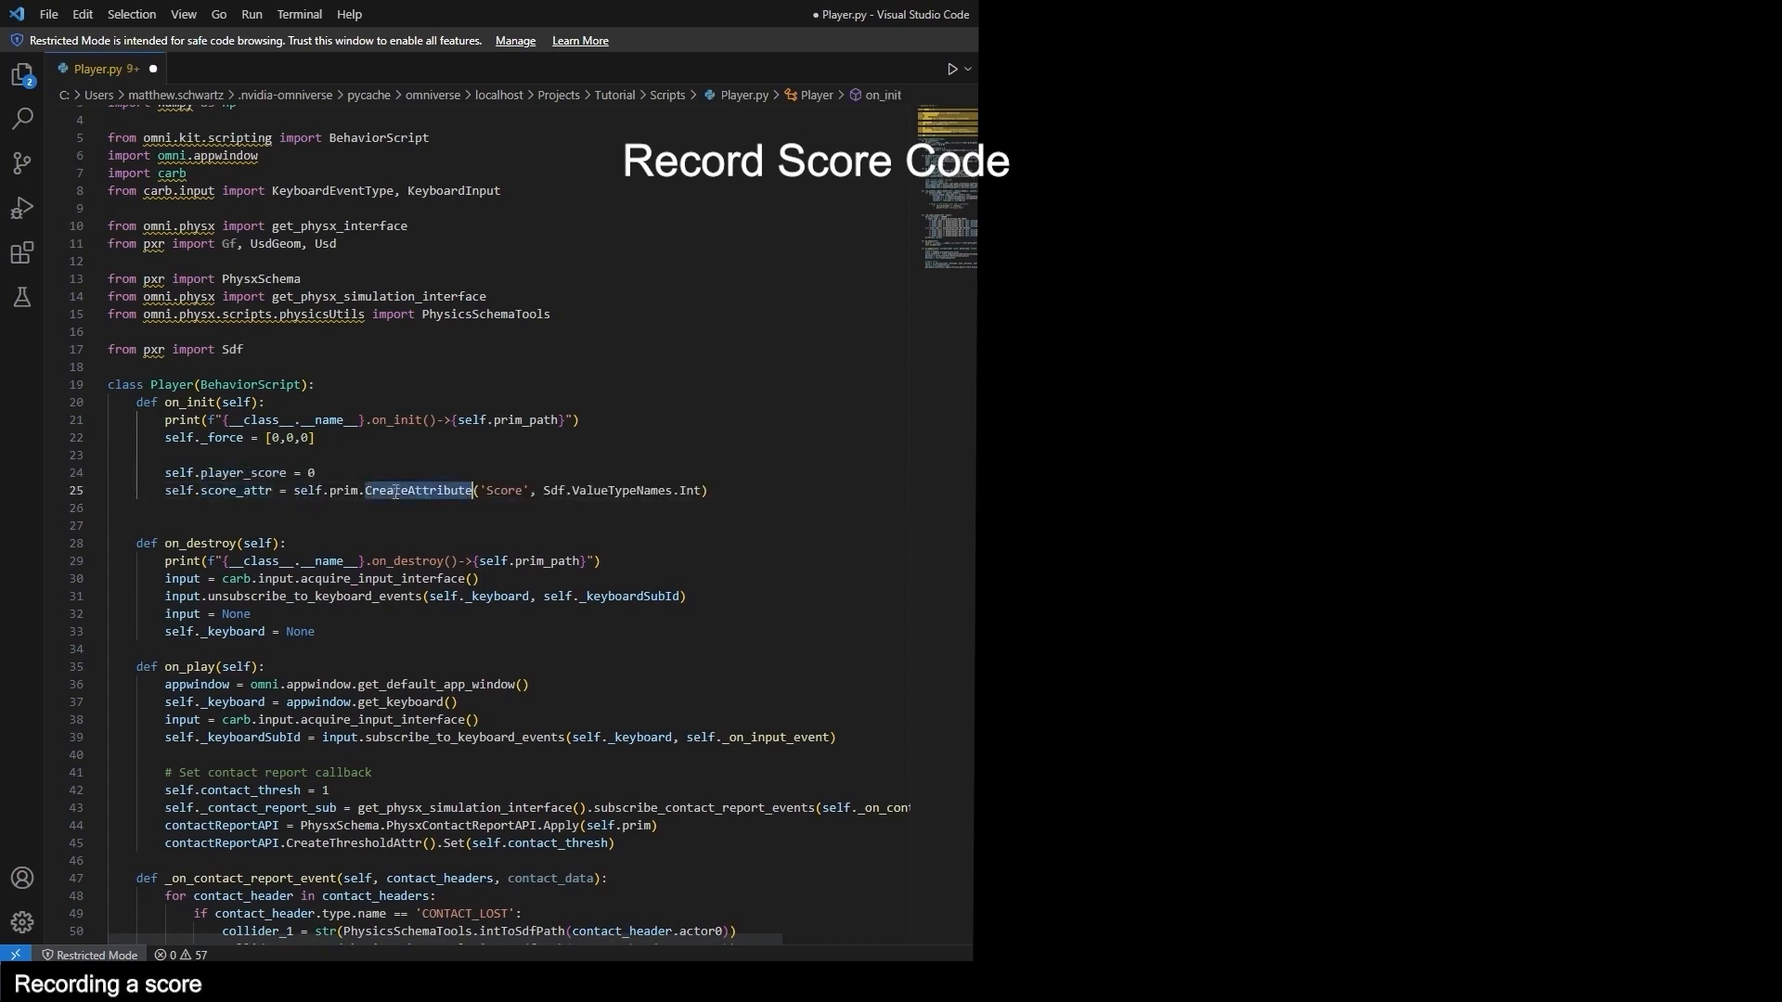
{"action": "left_click", "coordinate": [509, 491]}
{"action": "double_click", "coordinate": [509, 490]}
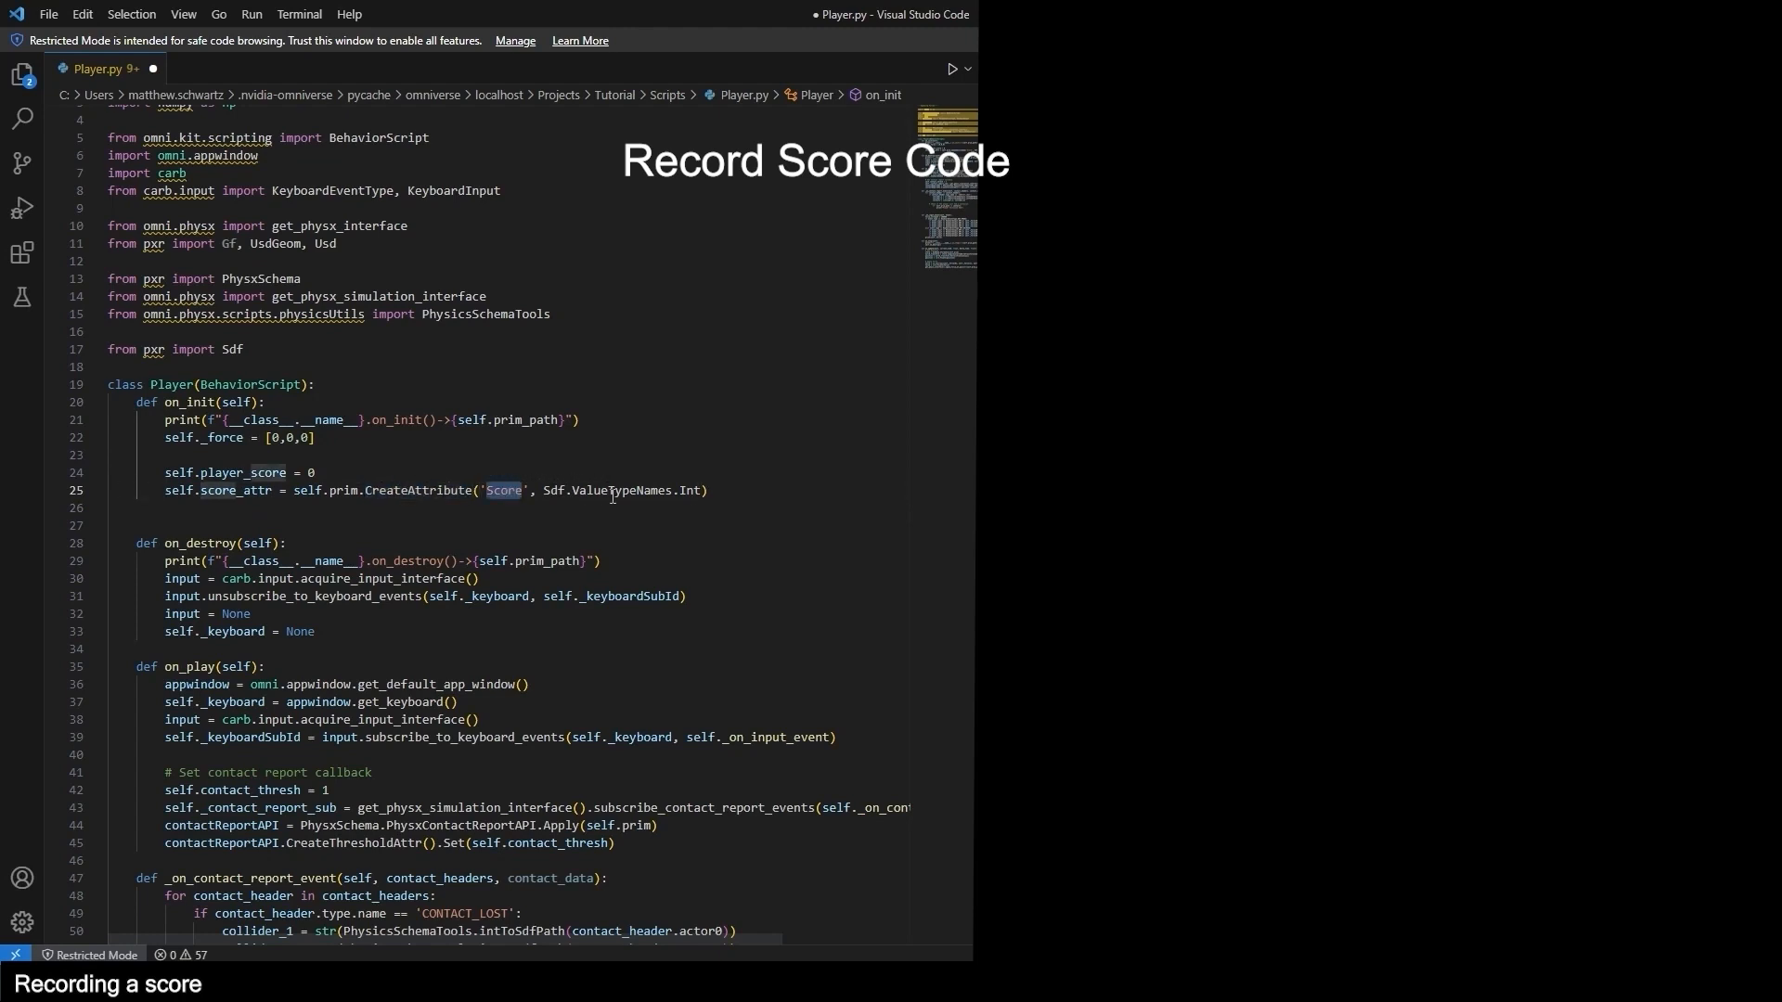
{"action": "double_click", "coordinate": [694, 490]}
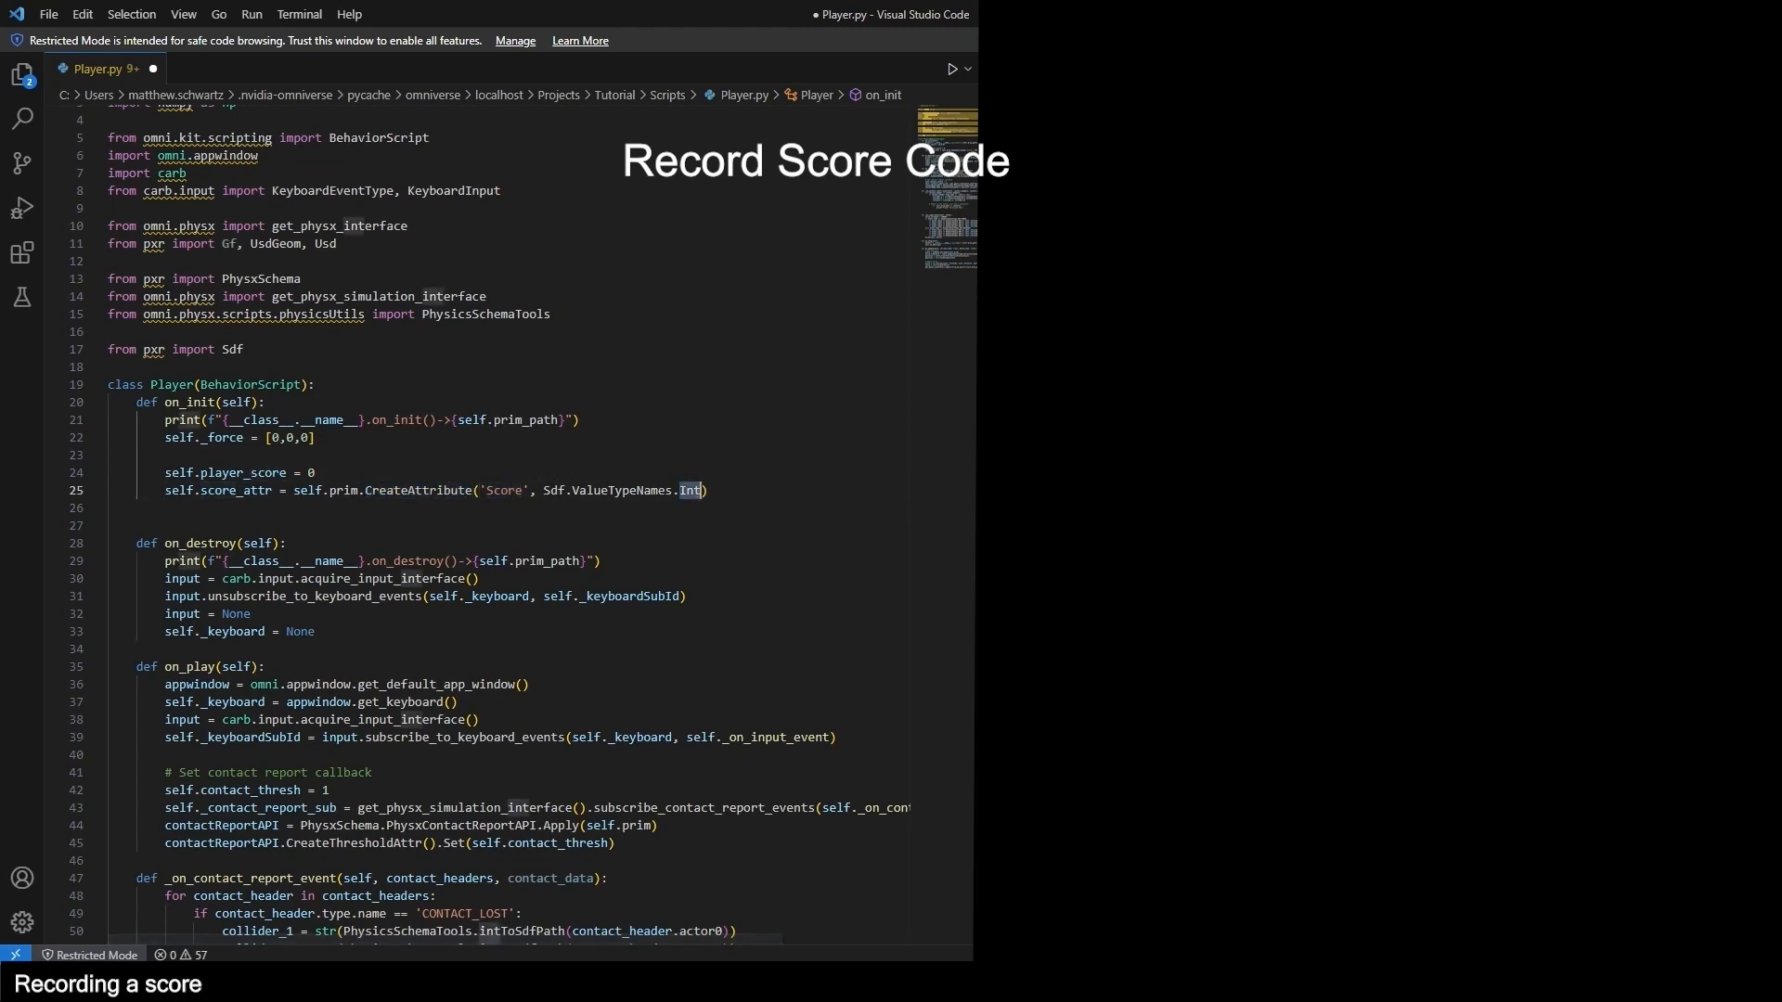
Below the Score attribute's creation in on_init, add self.score_attr.Set(0).
{"action": "left_click", "coordinate": [343, 516]}
{"action": "type", "text": "self.score_attr.Set(0)"}
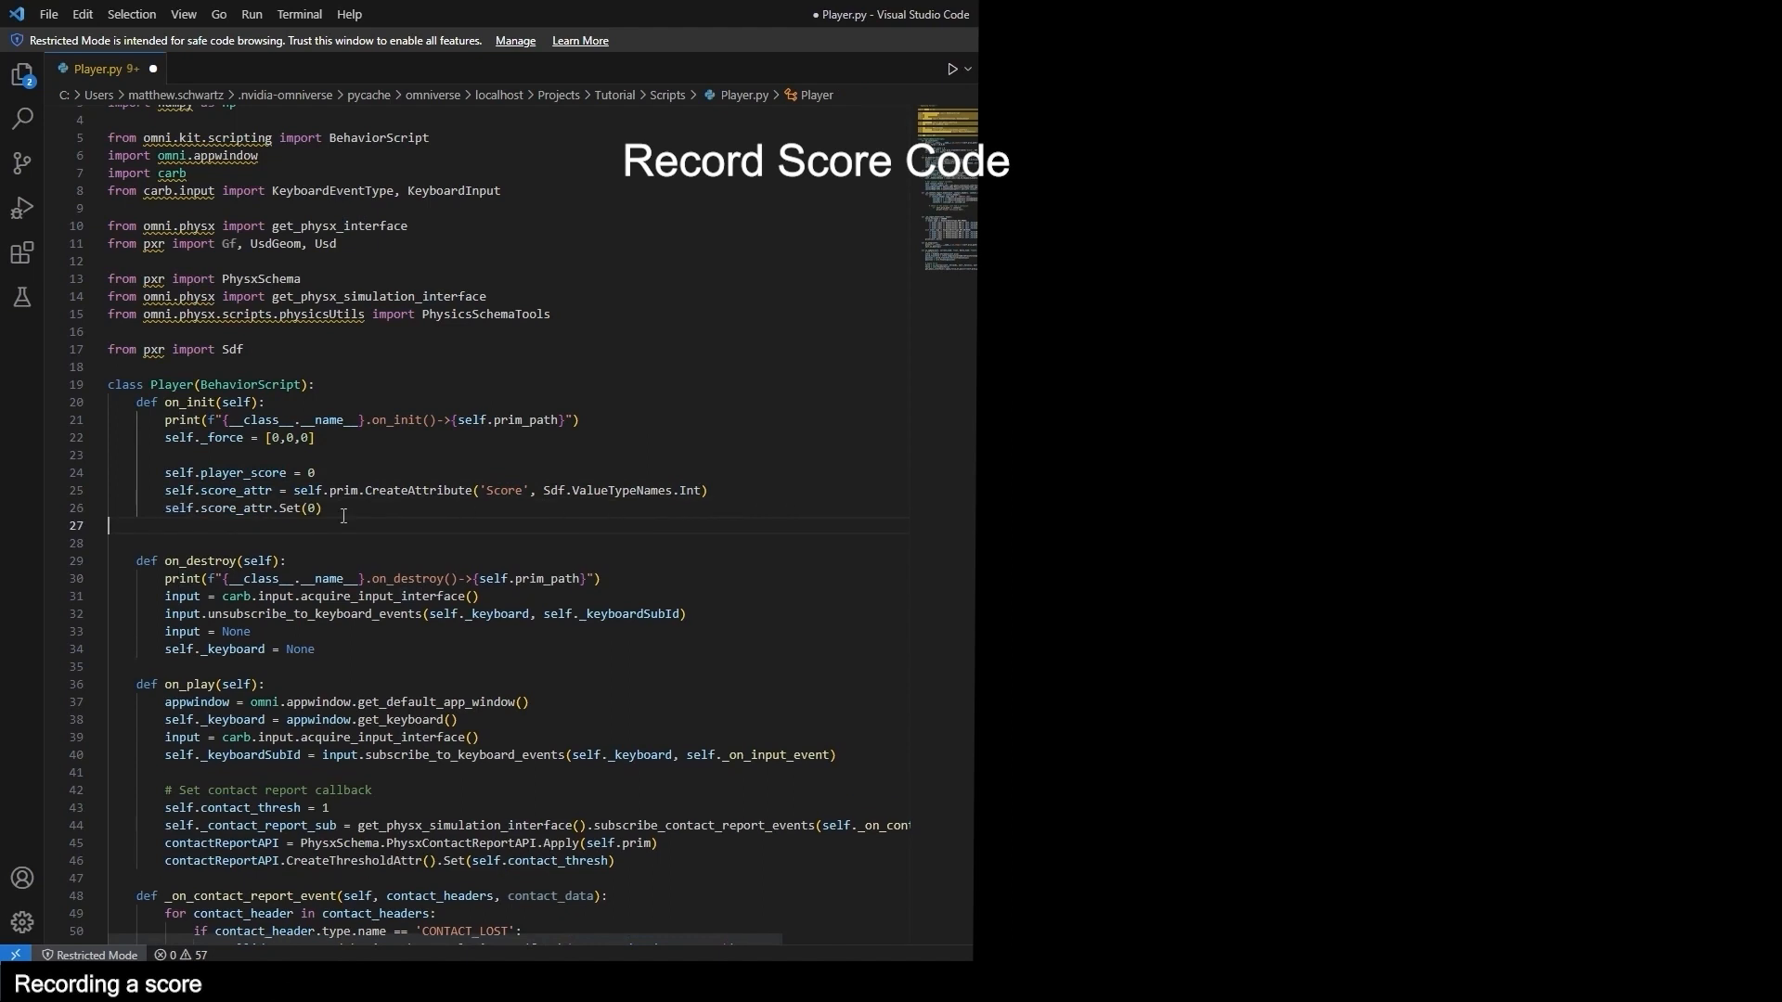
{"action": "double_click", "coordinate": [223, 506]}
{"action": "left_click", "coordinate": [291, 511]}
{"action": "left_click", "coordinate": [314, 510]}
{"action": "key", "text": "Down"}
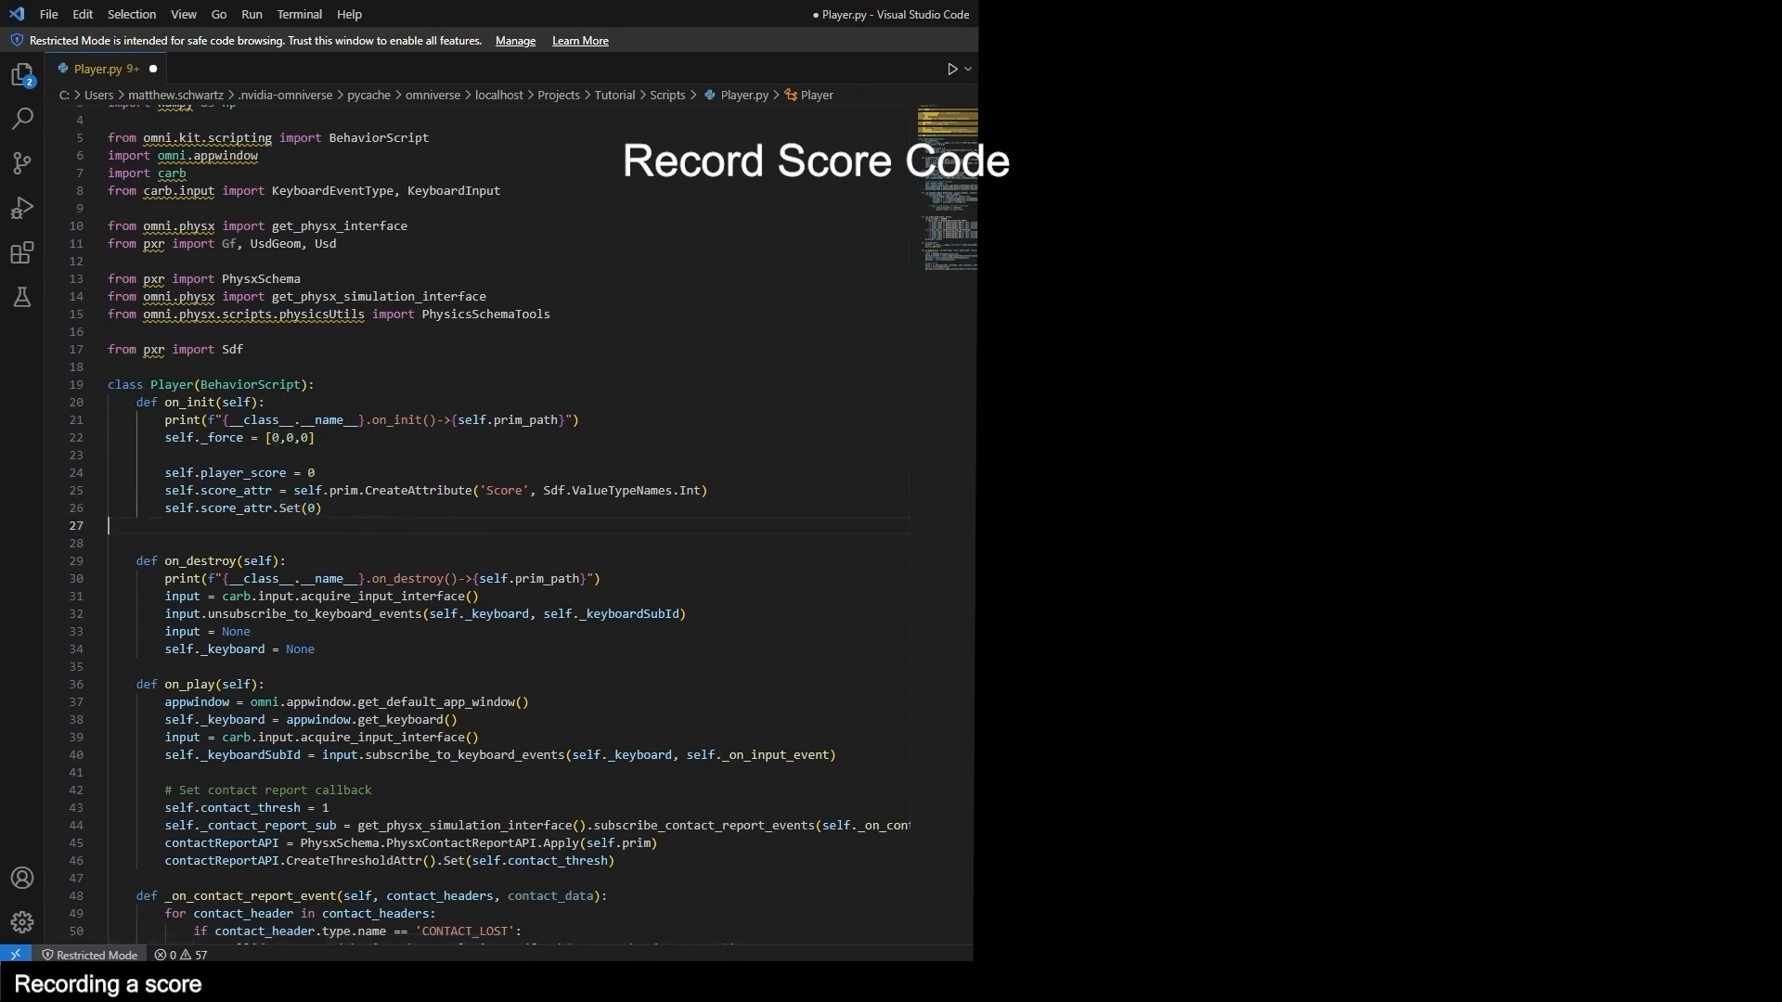
At the end of on_destroy, add self._contact_report_sub.unsubscribe() and self._contact_report_sub = None.
{"action": "scroll", "coordinate": [482, 561], "scroll_direction": "down", "scroll_amount": 2}
{"action": "left_click", "coordinate": [475, 559]}
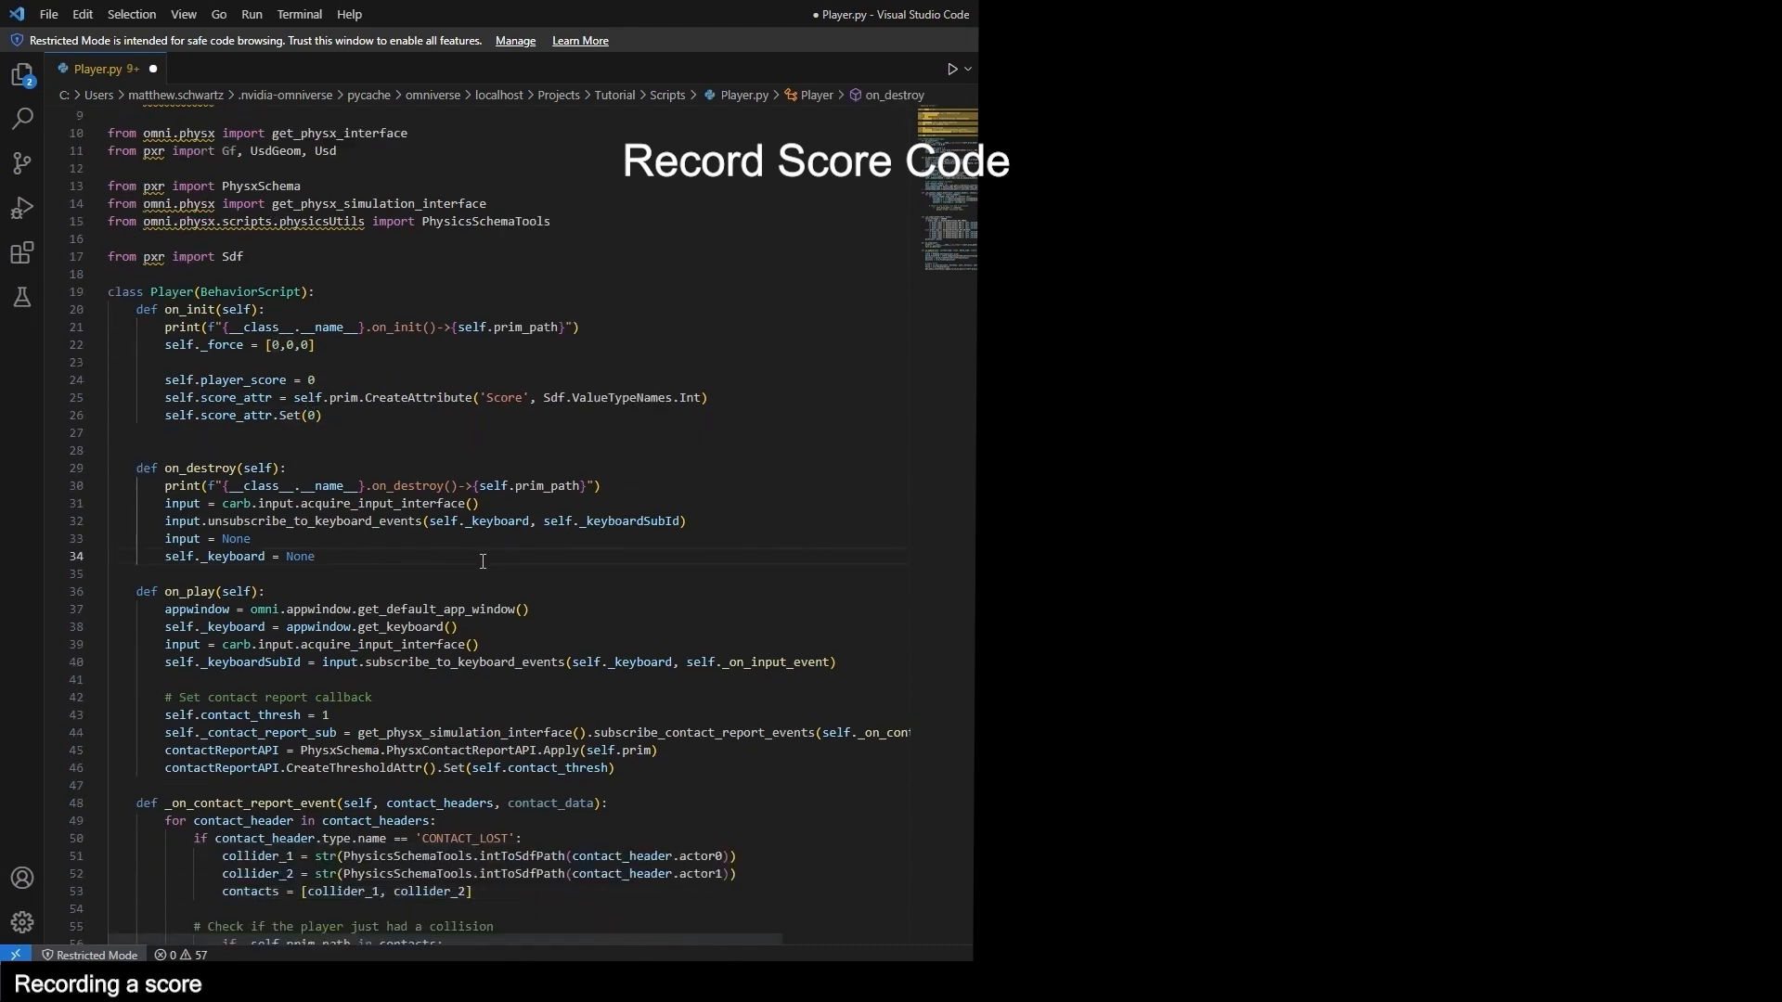
{"action": "key", "text": "Return"}
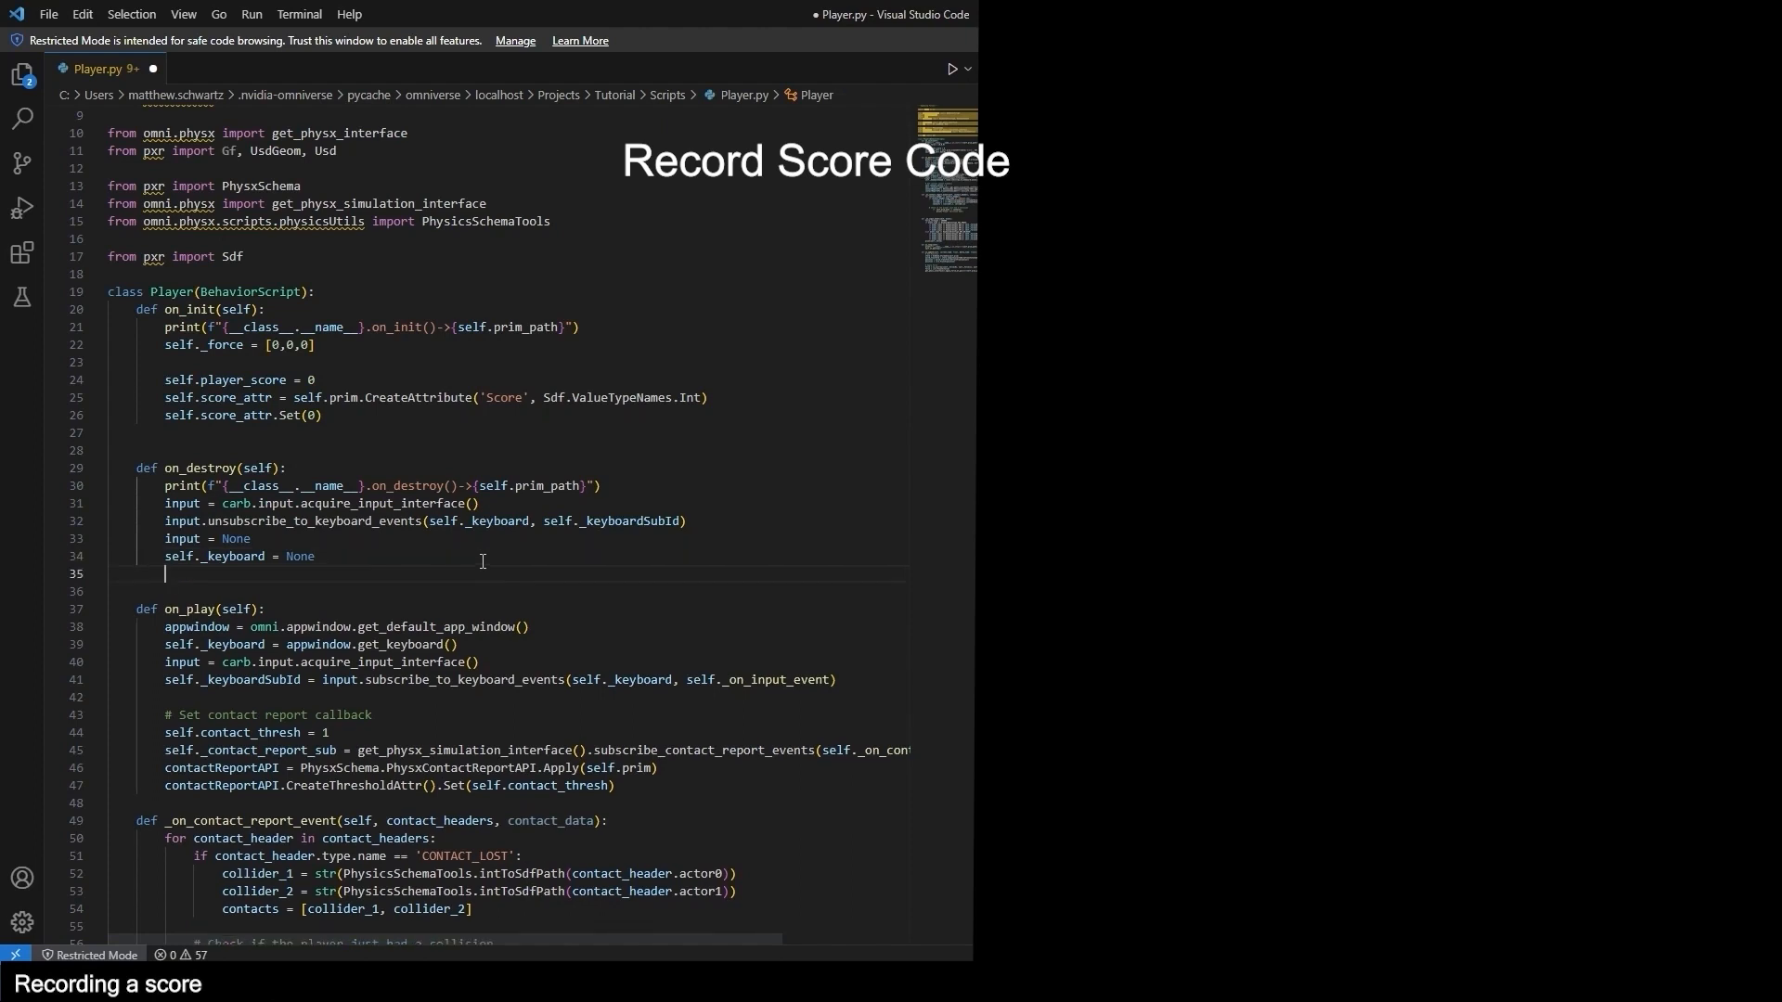
{"action": "key", "text": "Return"}
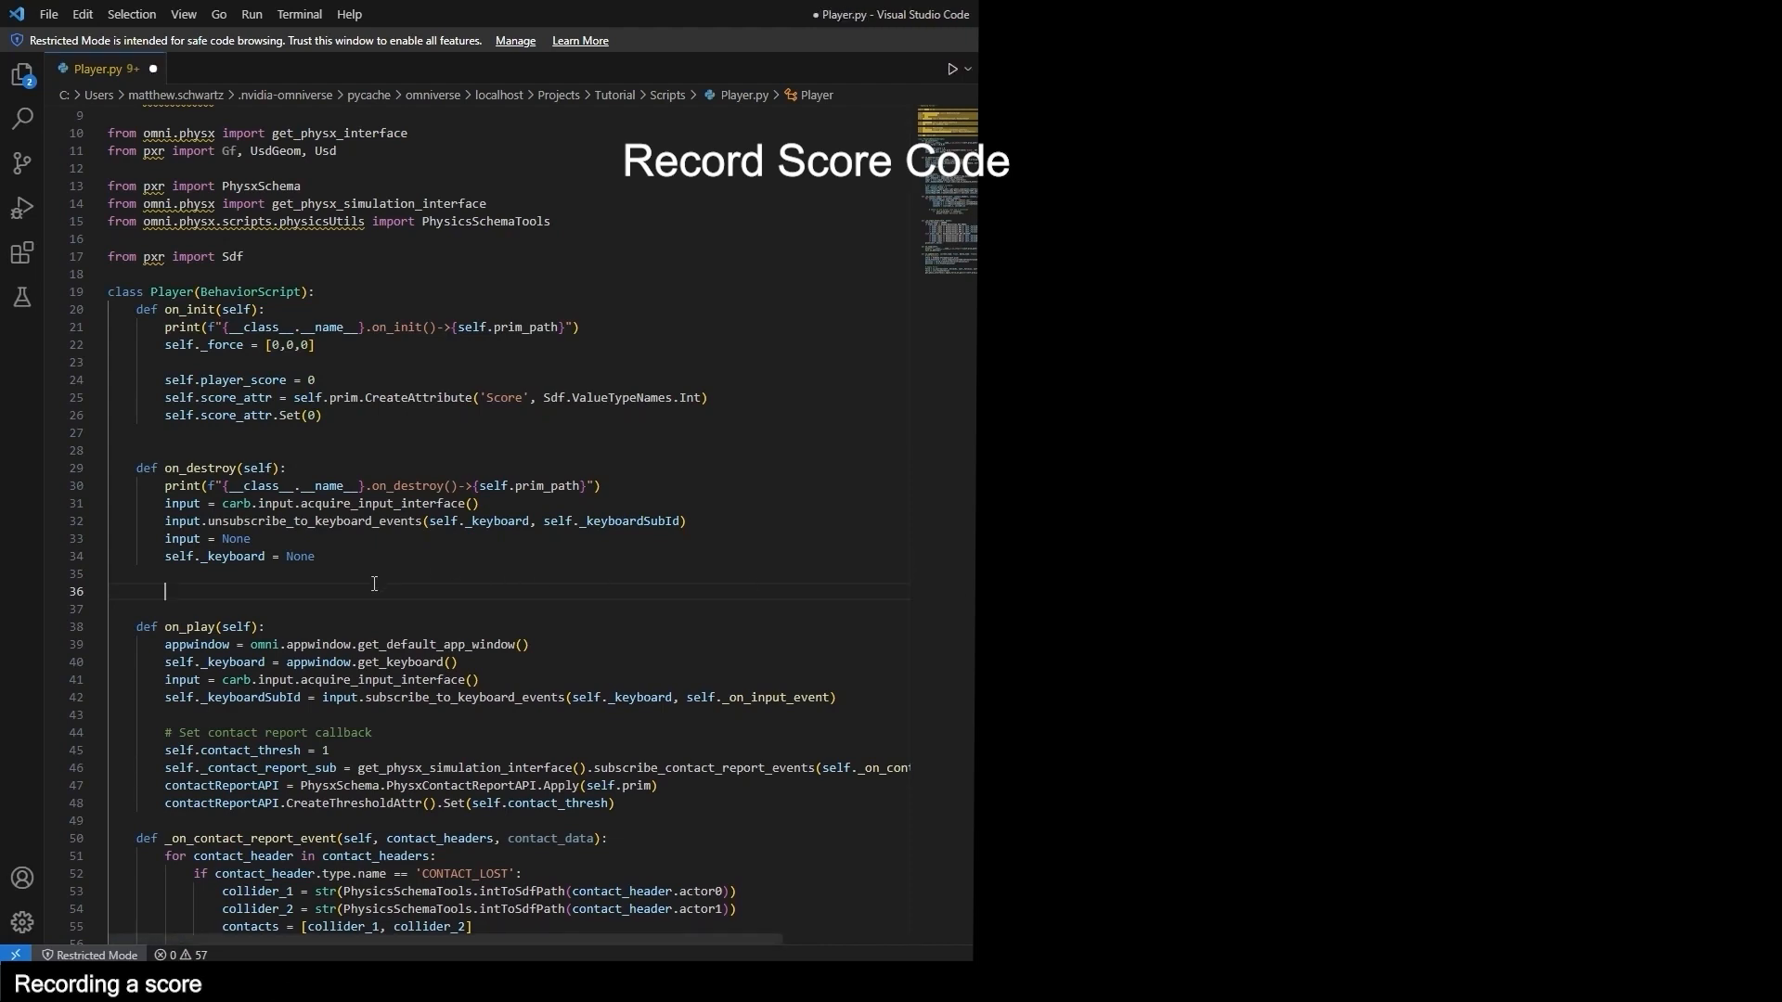
{"action": "type", "text": "self._contact_report_sub.unsubscribe()"}
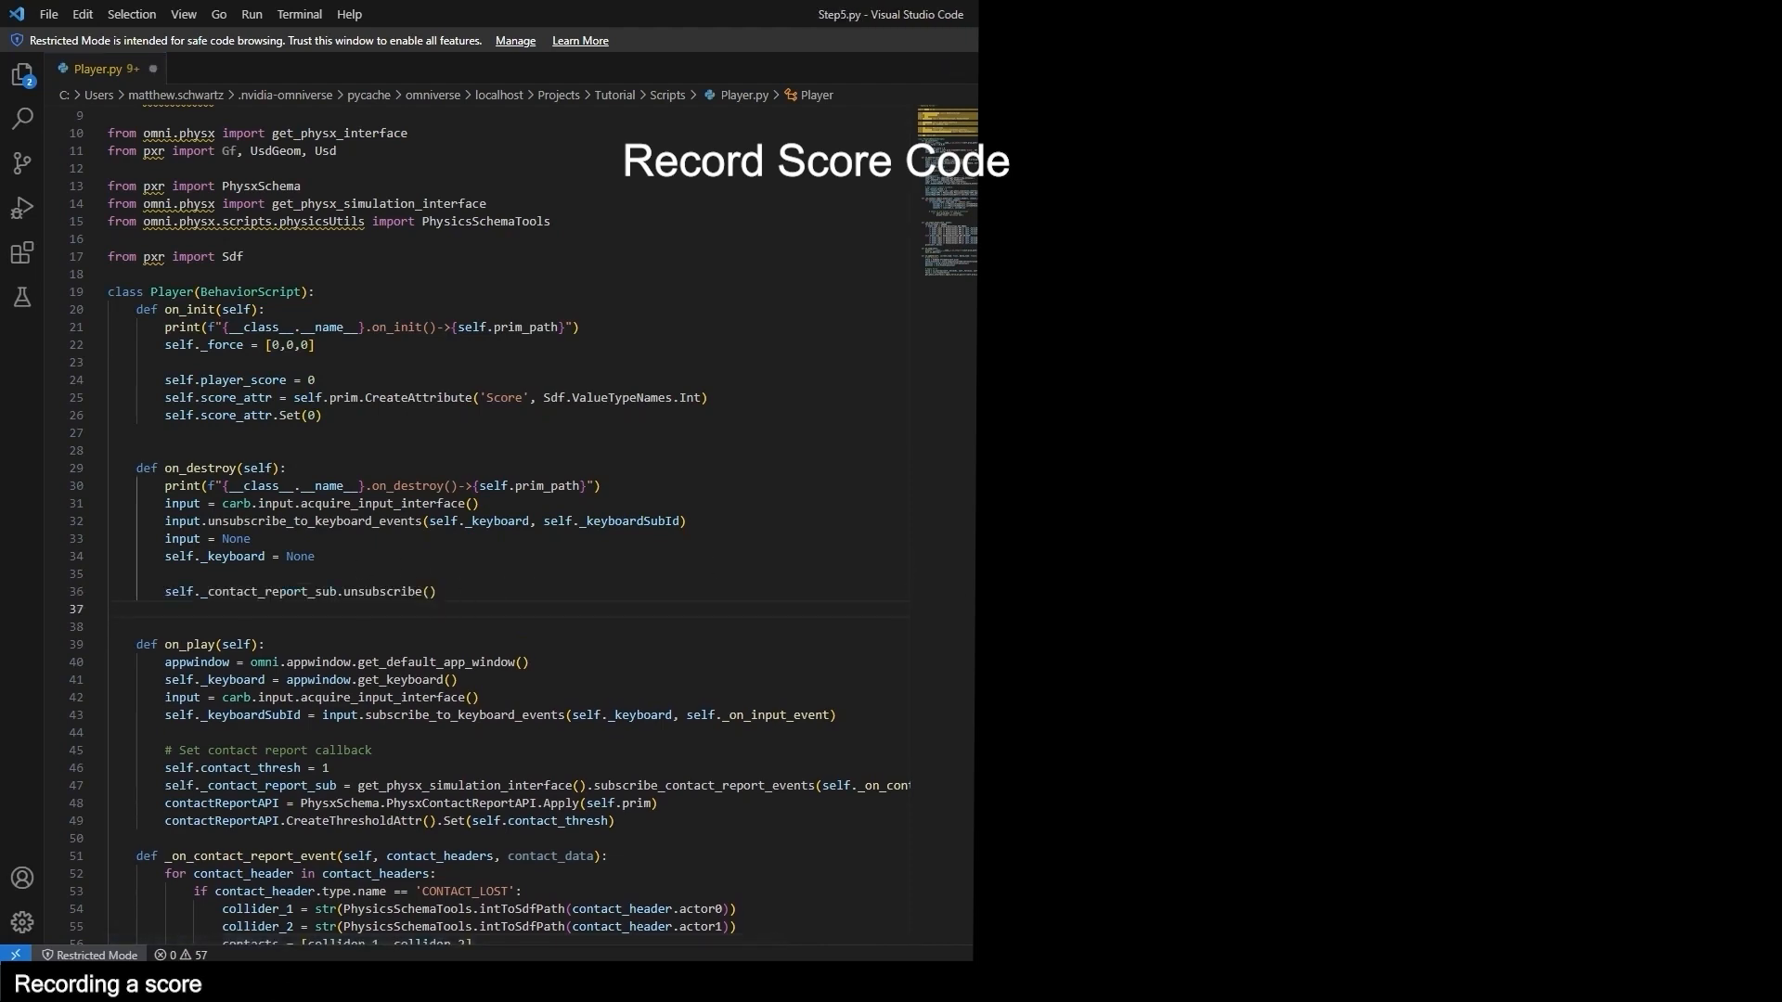
{"action": "type", "text": "self._contact_report_sub = None"}
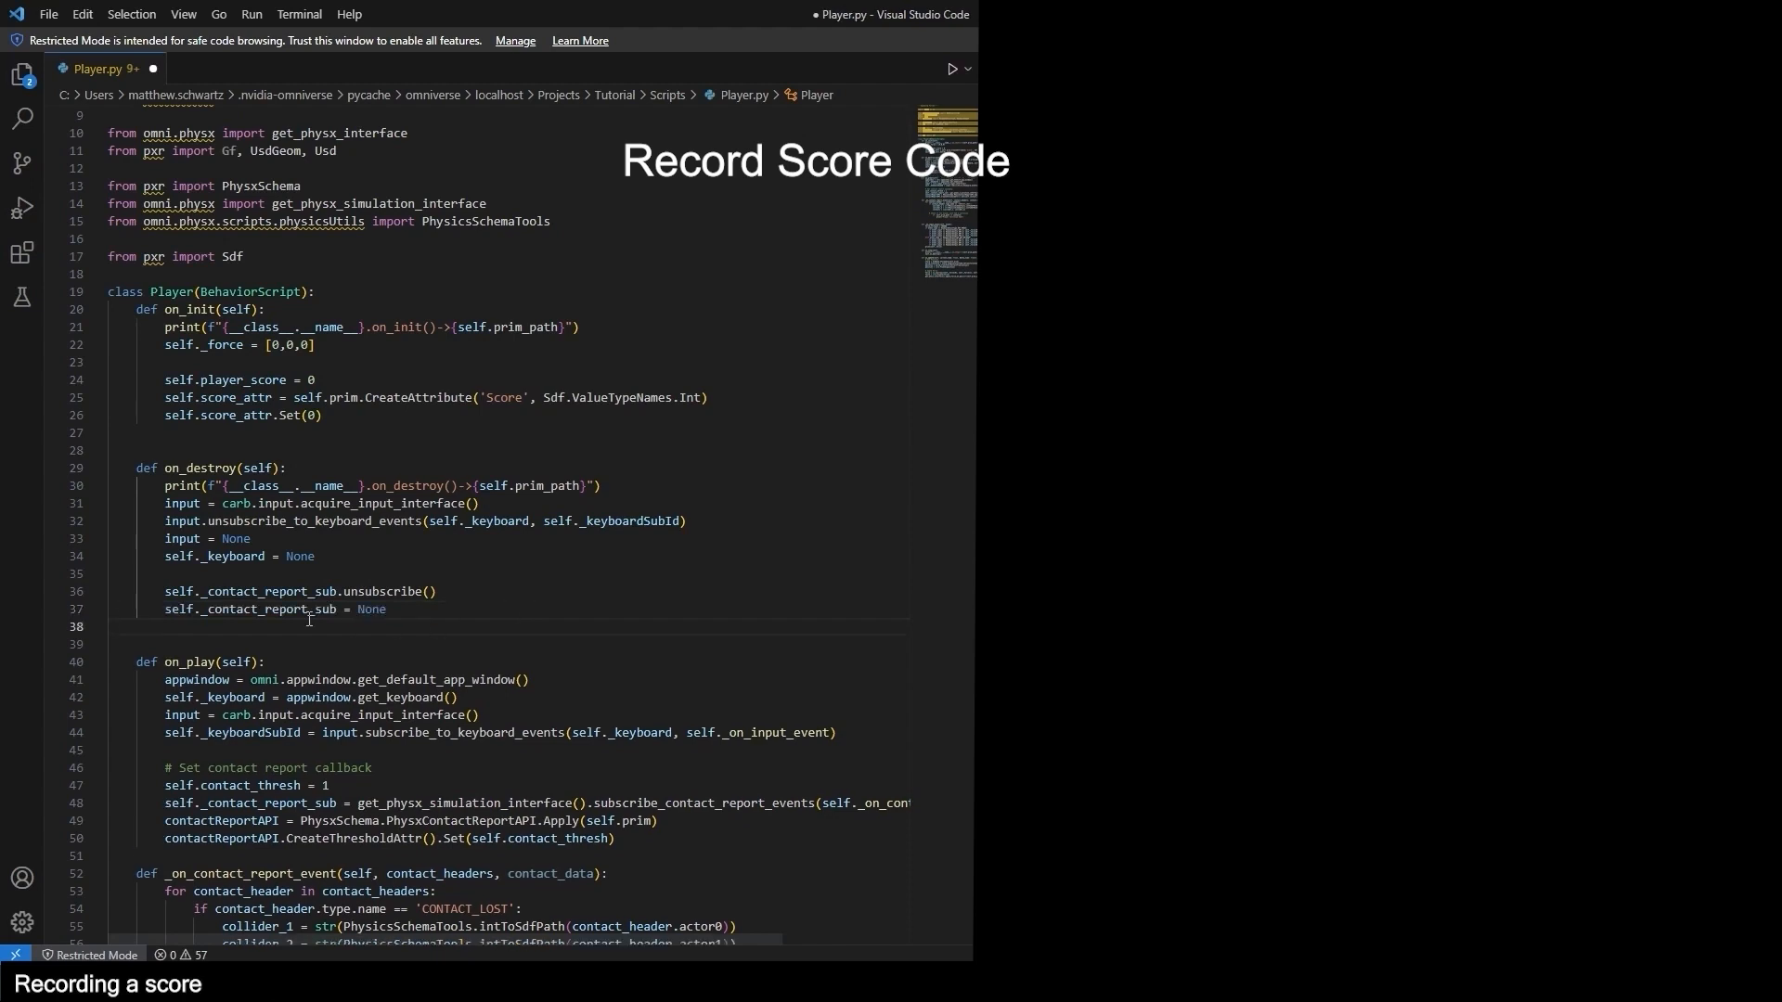
Below the contact report cleanup in on_destroy, add self.player_score = 0 after a blank line.
{"action": "left_click", "coordinate": [1206, 627]}
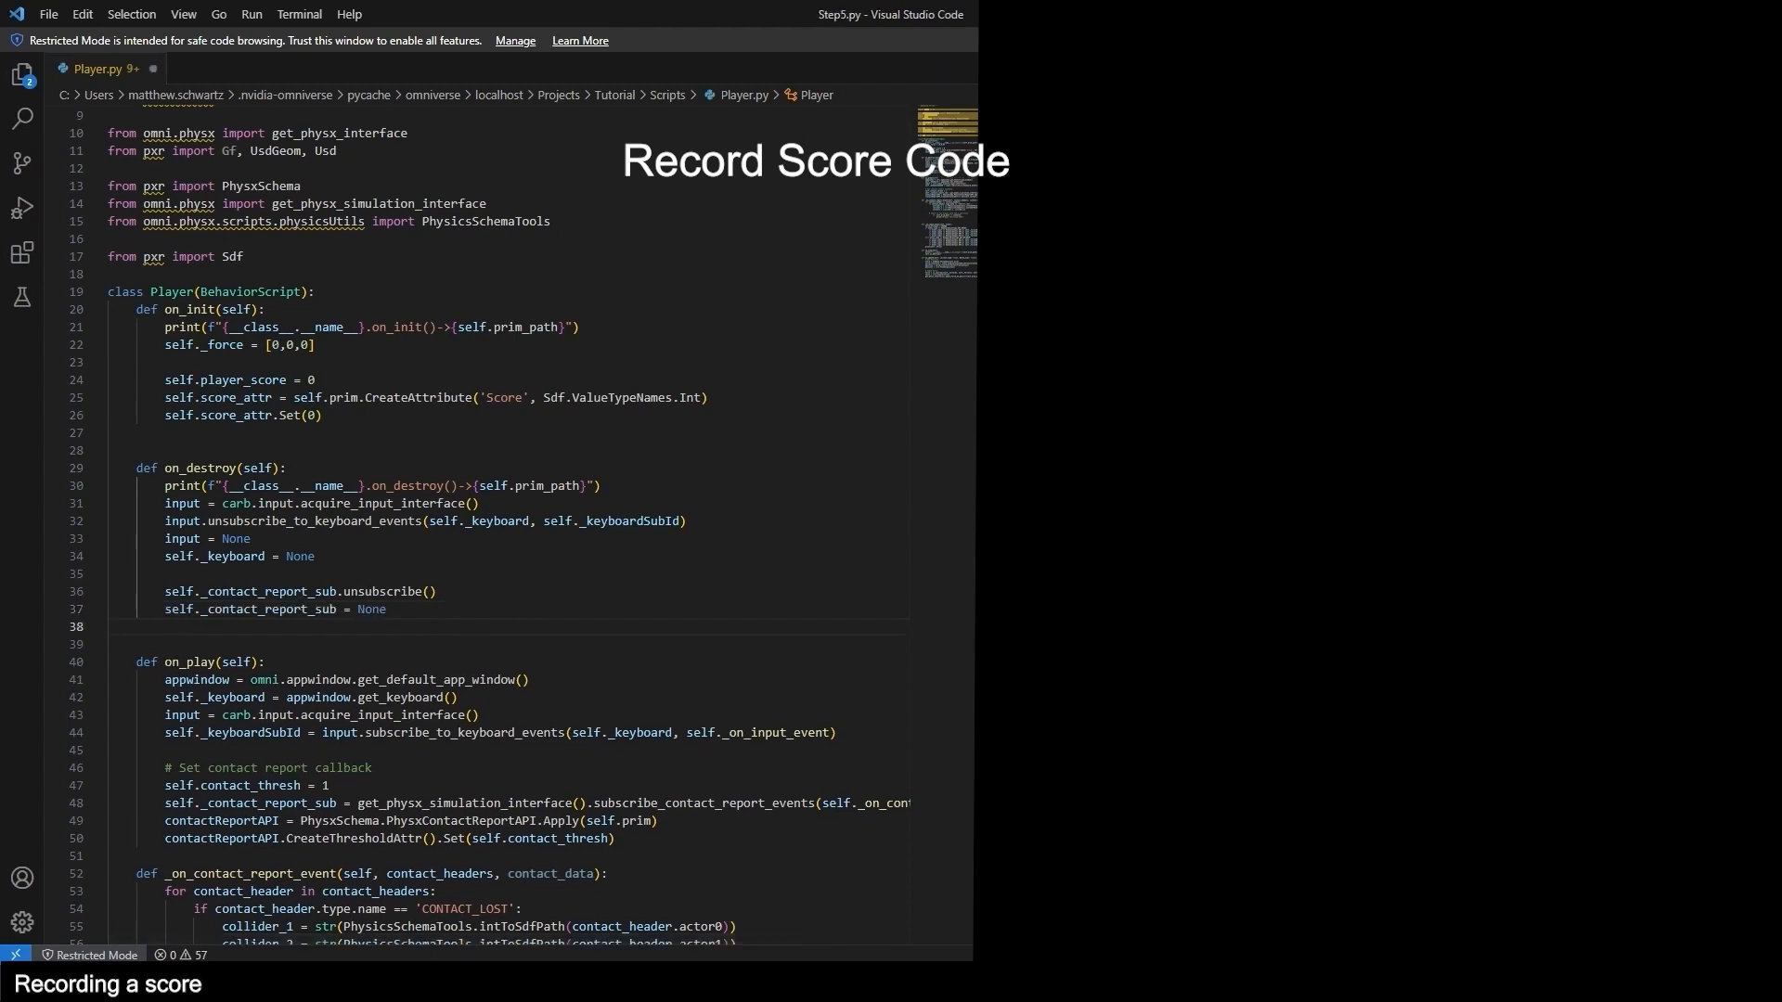
{"action": "left_click", "coordinate": [363, 627]}
{"action": "key", "text": "Return"}
{"action": "type", "text": "self.player_score = 0"}
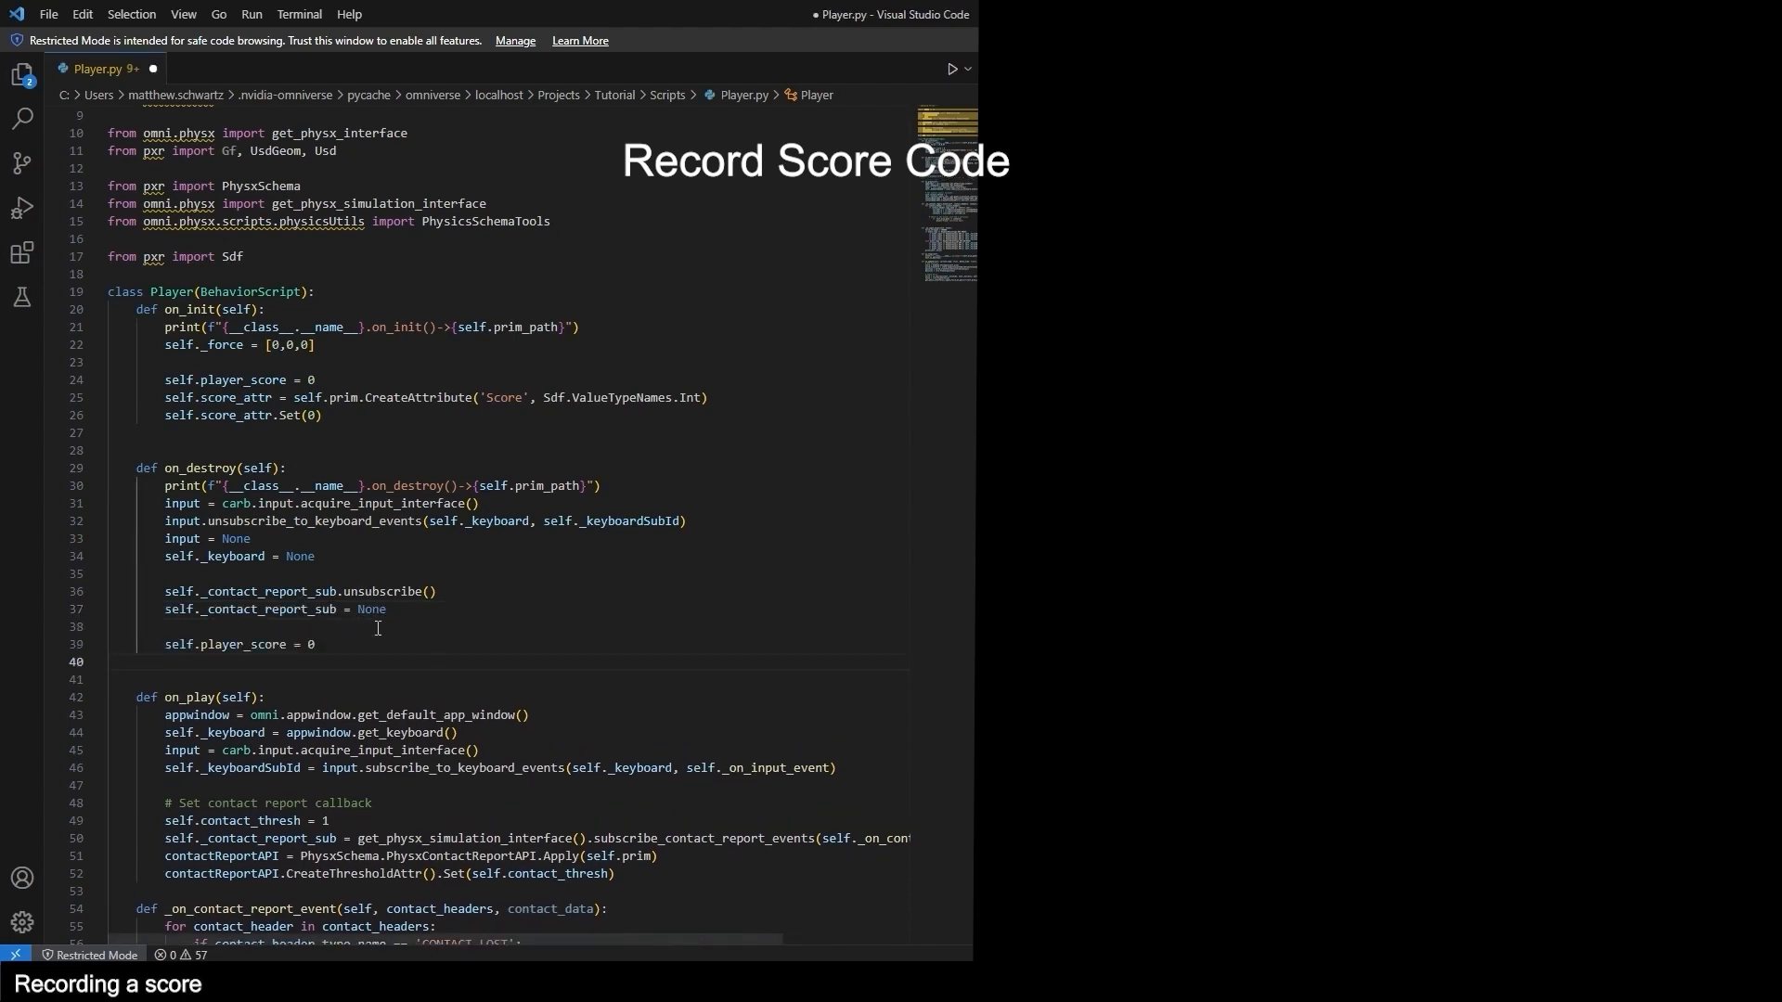
In _on_contact_report_event, replace the "Player Collision End" print statement with self.player_score += 1.
{"action": "scroll", "coordinate": [349, 411], "scroll_direction": "down", "scroll_amount": 9}
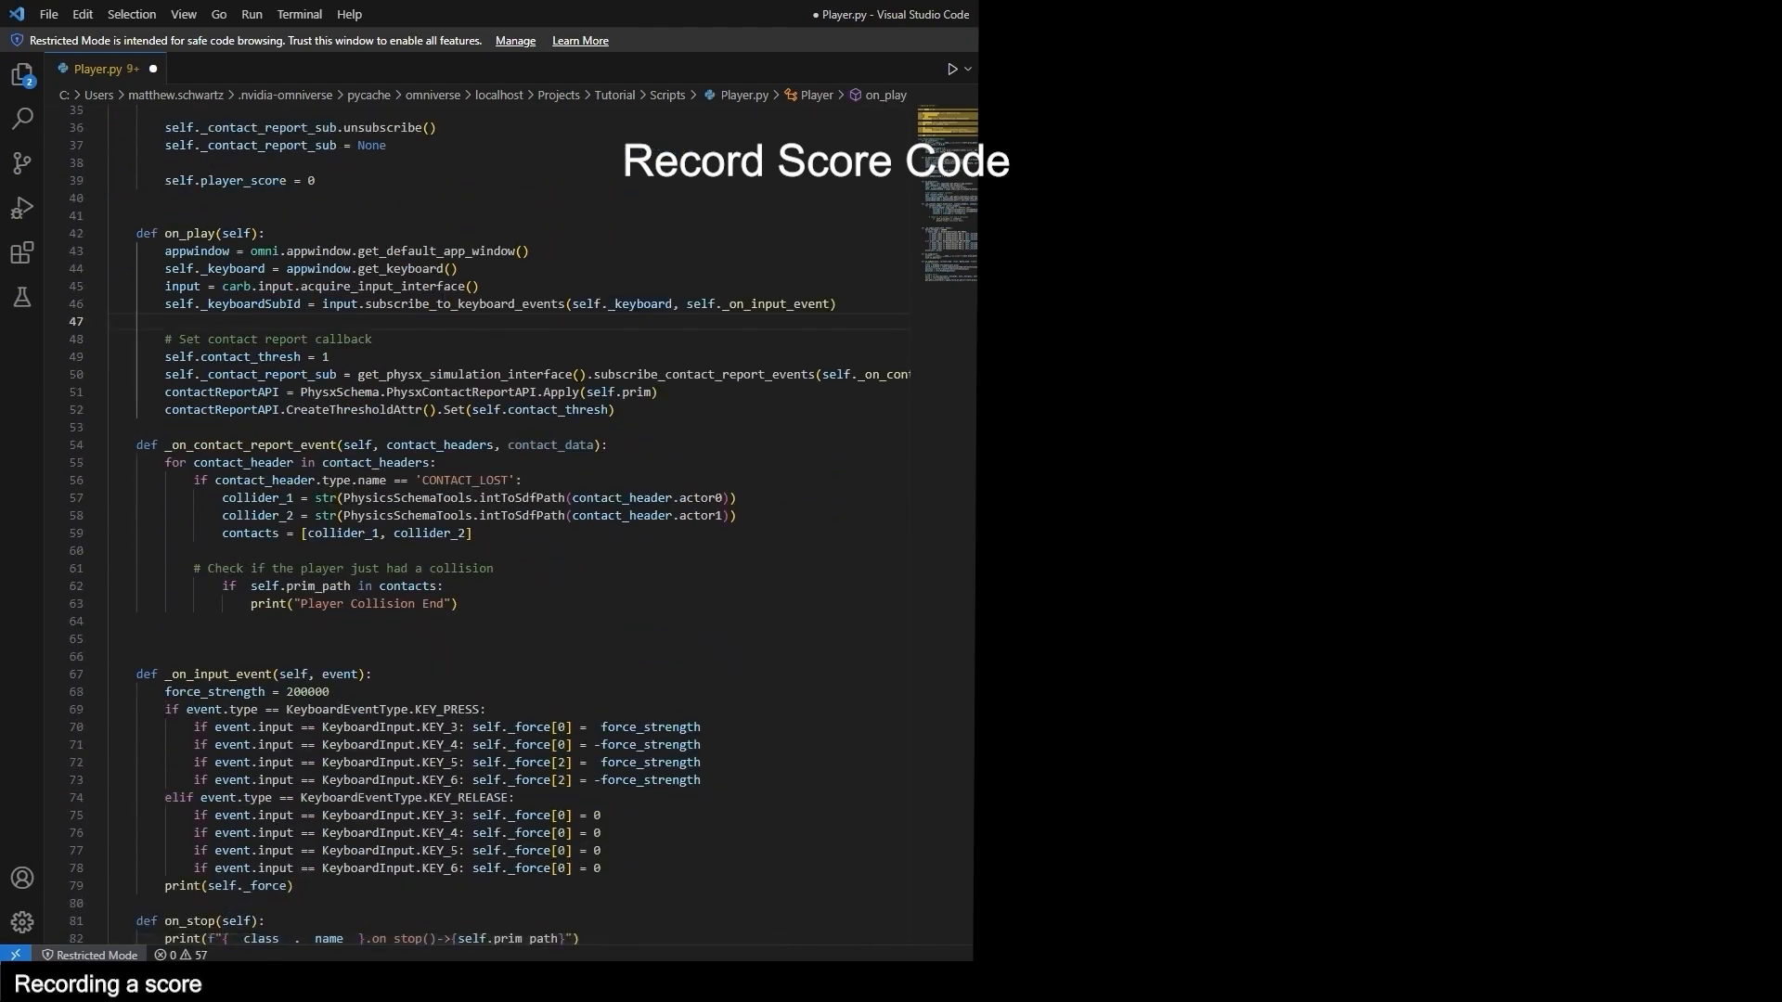
{"action": "left_click", "coordinate": [334, 590]}
{"action": "left_click", "coordinate": [545, 610]}
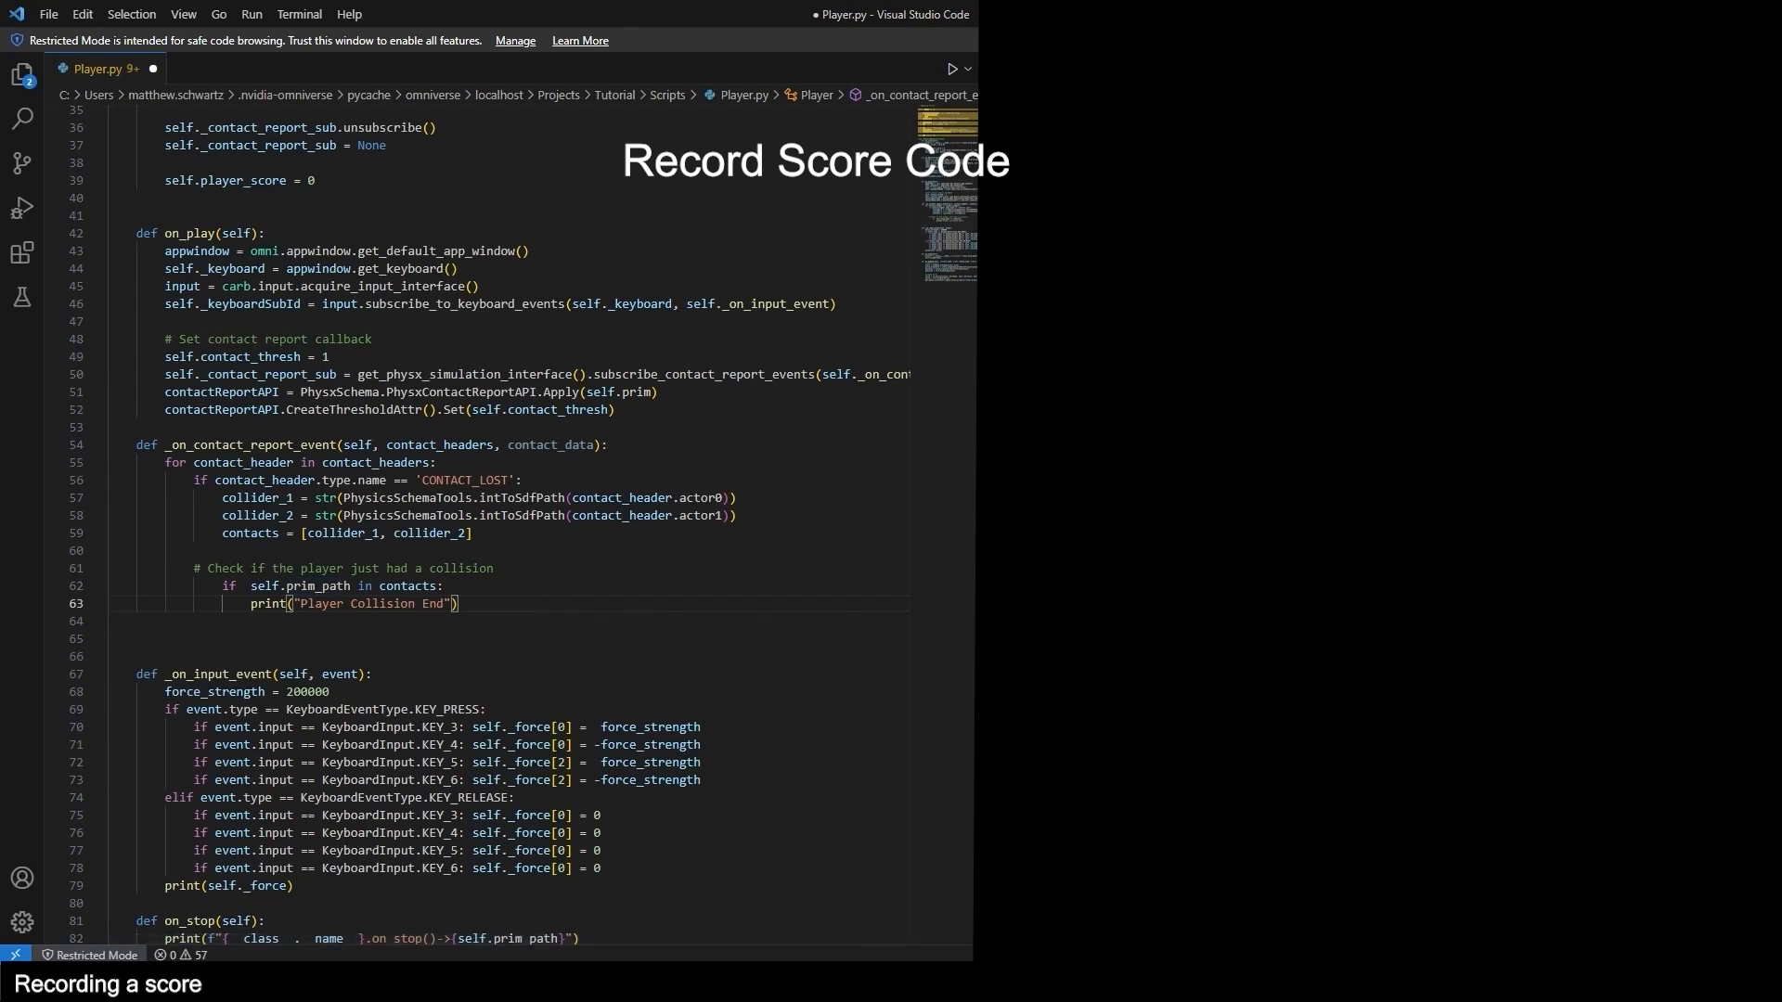
{"action": "left_click", "coordinate": [1206, 606]}
{"action": "left_click_drag", "start_coordinate": [516, 604], "coordinate": [55, 604]}
{"action": "type", "text": "self.player_score += 1"}
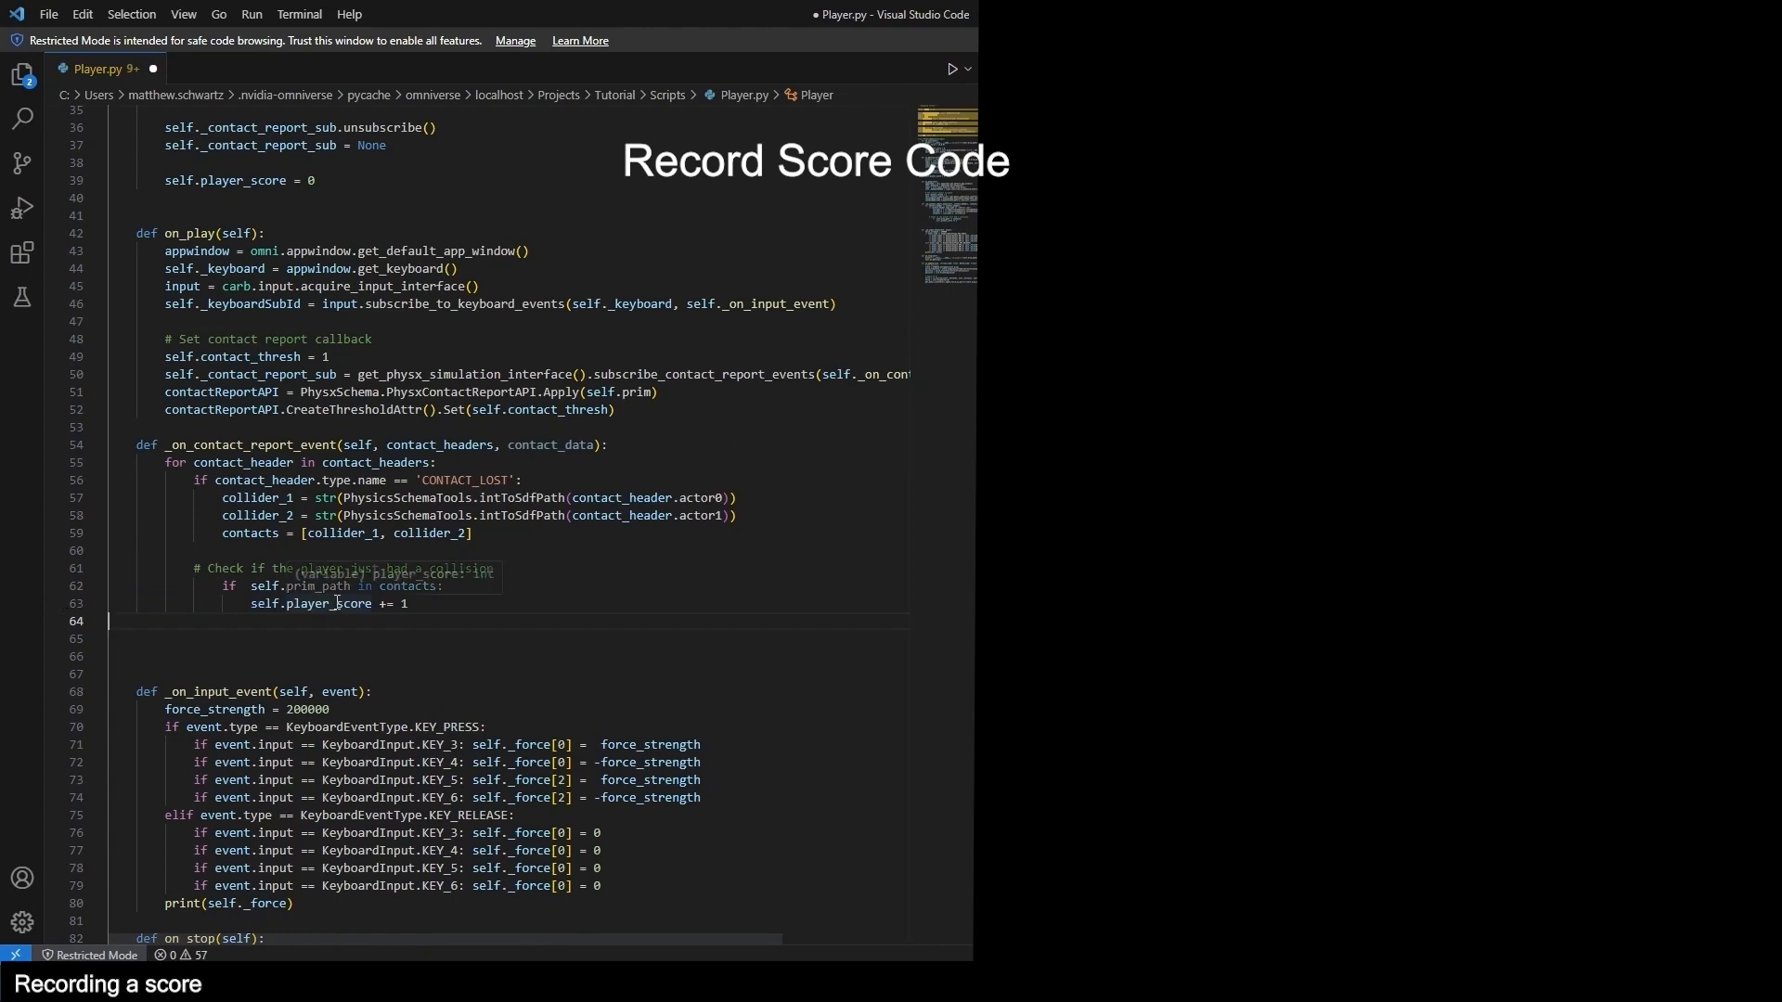
{"action": "double_click", "coordinate": [359, 604]}
{"action": "left_click", "coordinate": [1206, 605]}
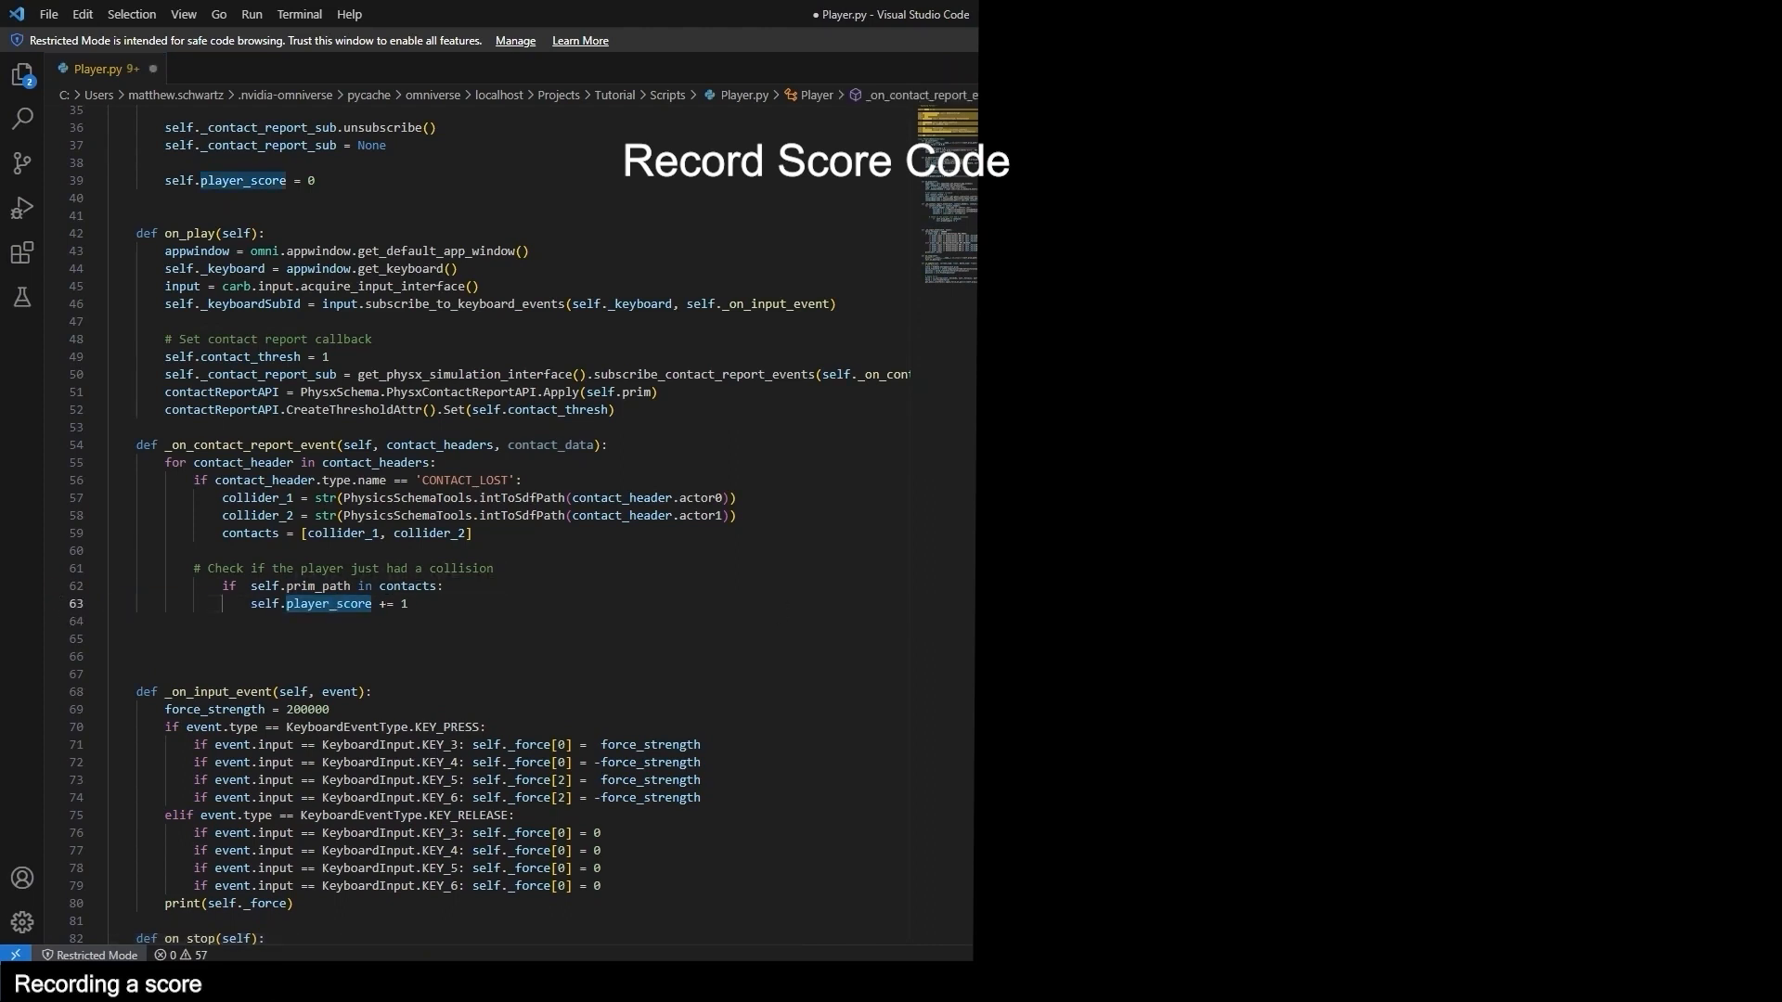
Below the score increment, add print(f'Score: {self.player_score}') and self.score_attr.Set(self.player_score).
{"action": "left_click", "coordinate": [442, 618]}
{"action": "type", "text": "print(f'Score: {self.player_score}')"}
{"action": "left_click", "coordinate": [1206, 622]}
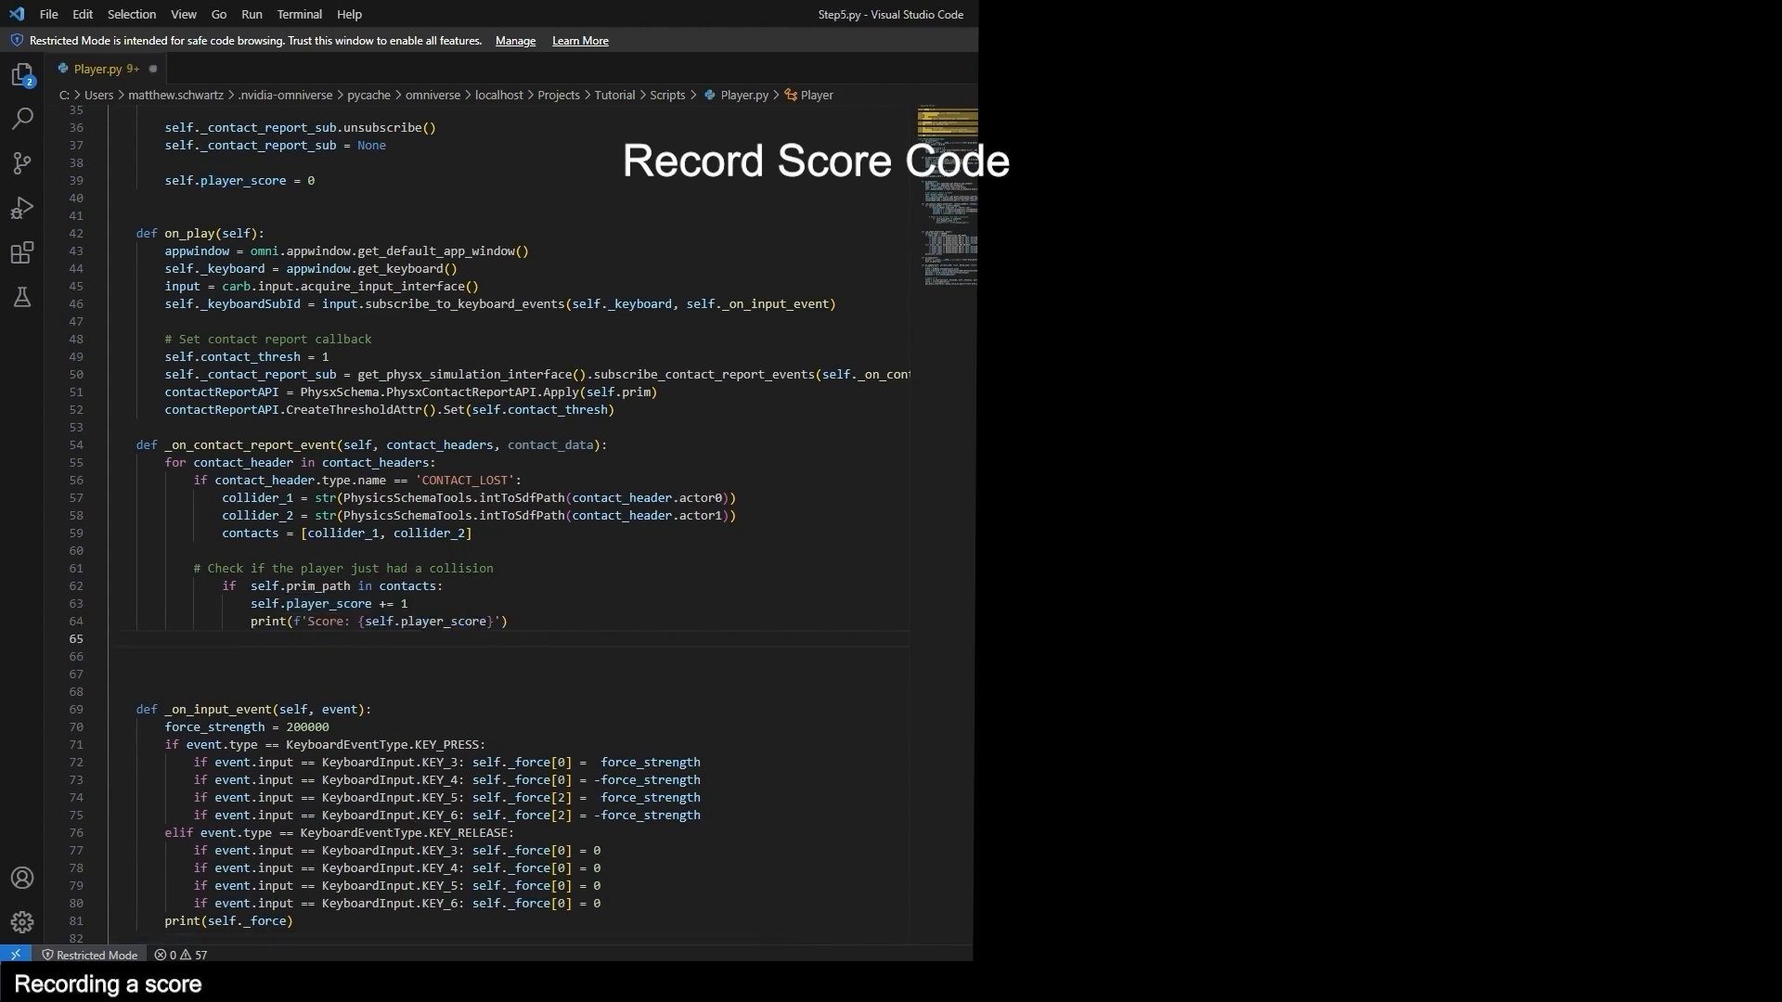
{"action": "left_click", "coordinate": [340, 638]}
{"action": "type", "text": "self.score_attr.Set(self.player_score)"}
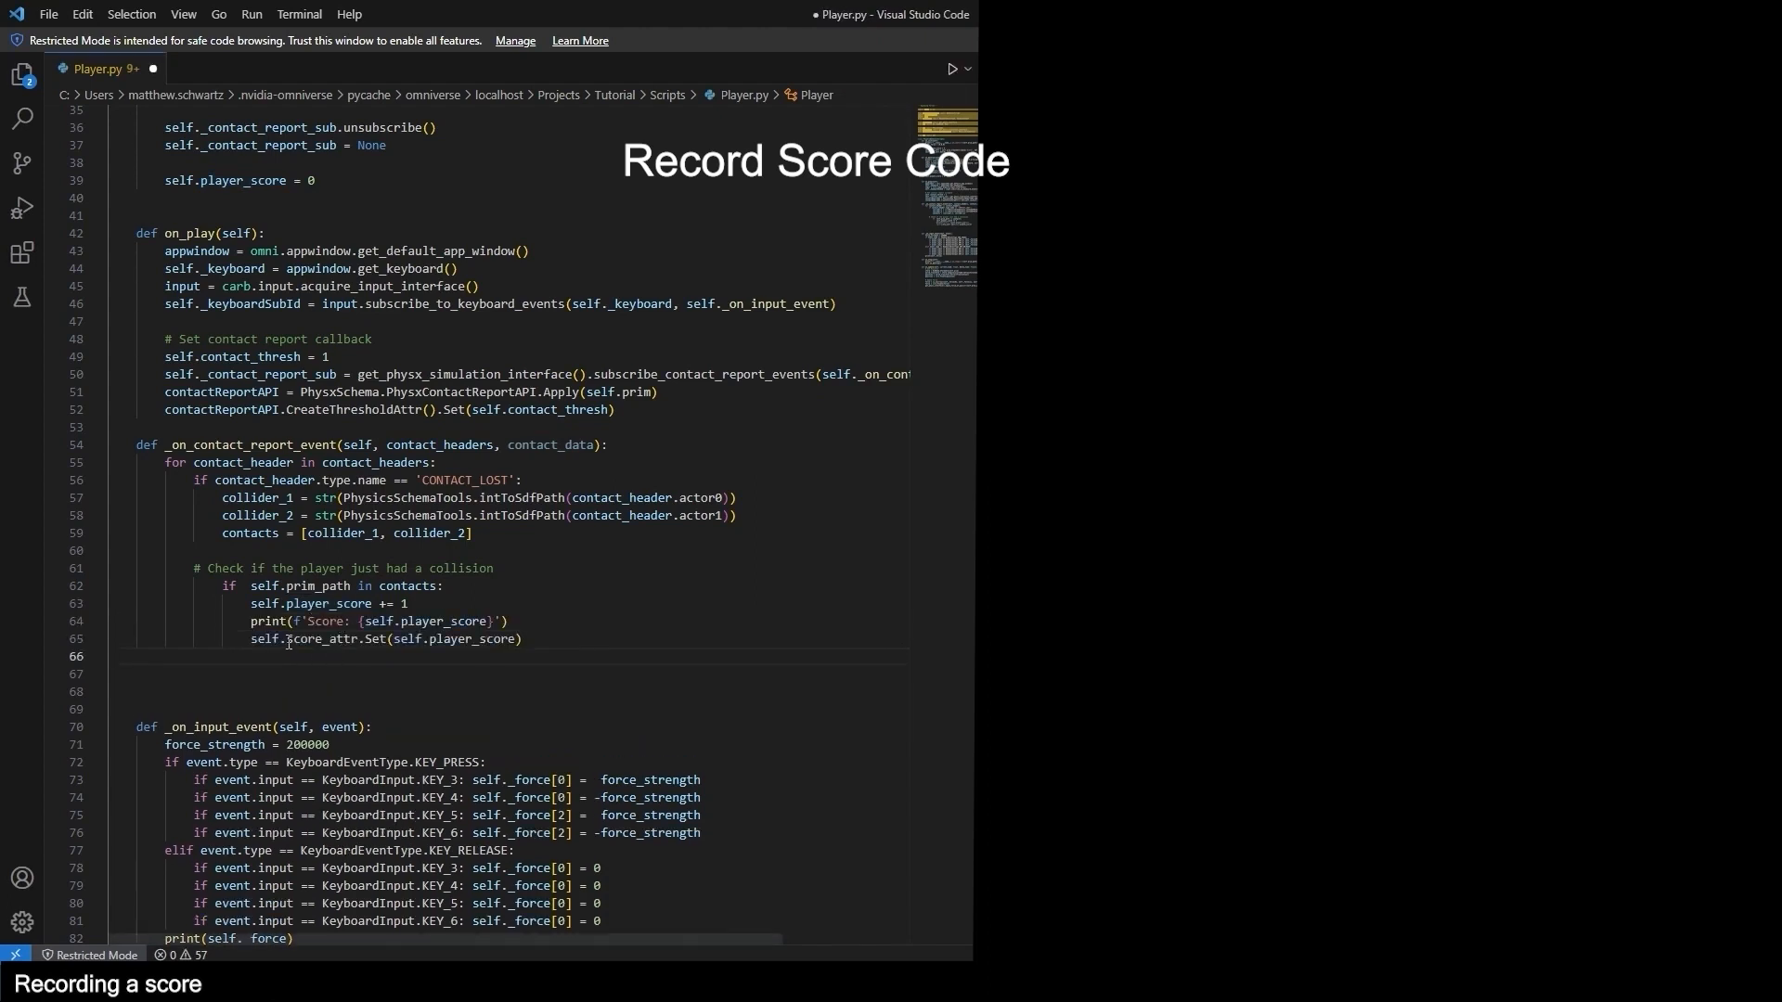
{"action": "double_click", "coordinate": [320, 638]}
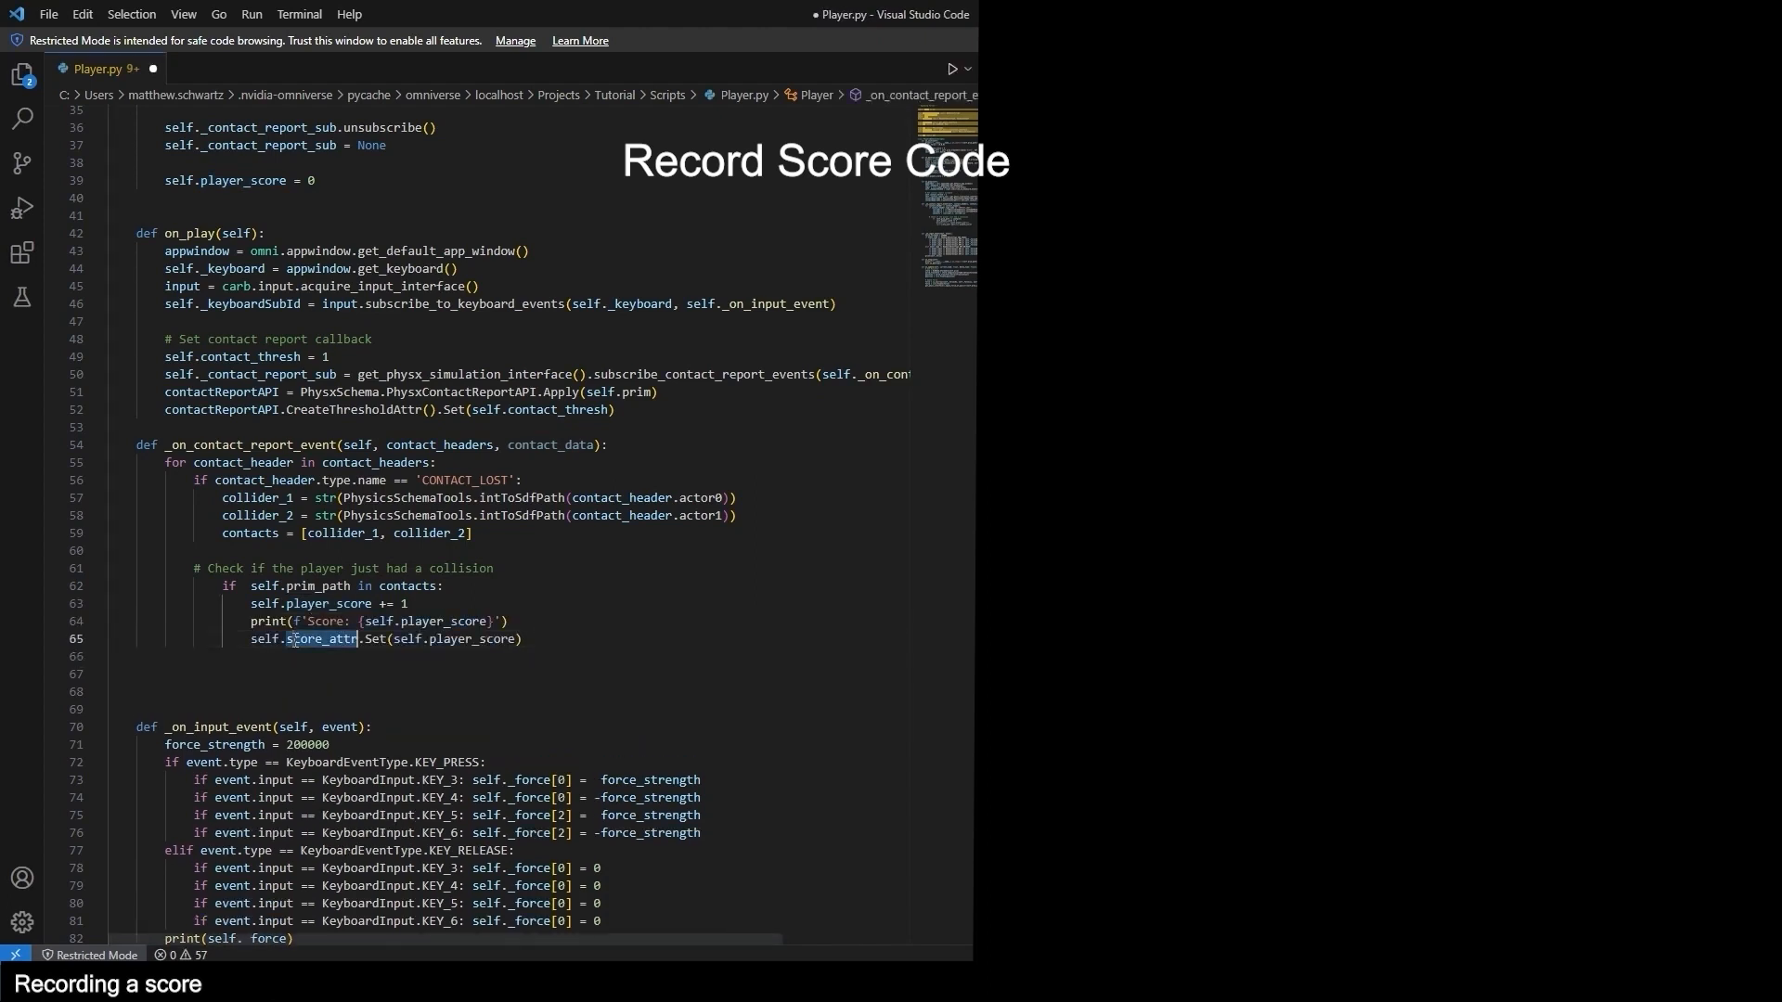
{"action": "double_click", "coordinate": [436, 642]}
Remove the extra blank lines between _on_contact_report_event and _on_input_event.
{"action": "left_click", "coordinate": [407, 668]}
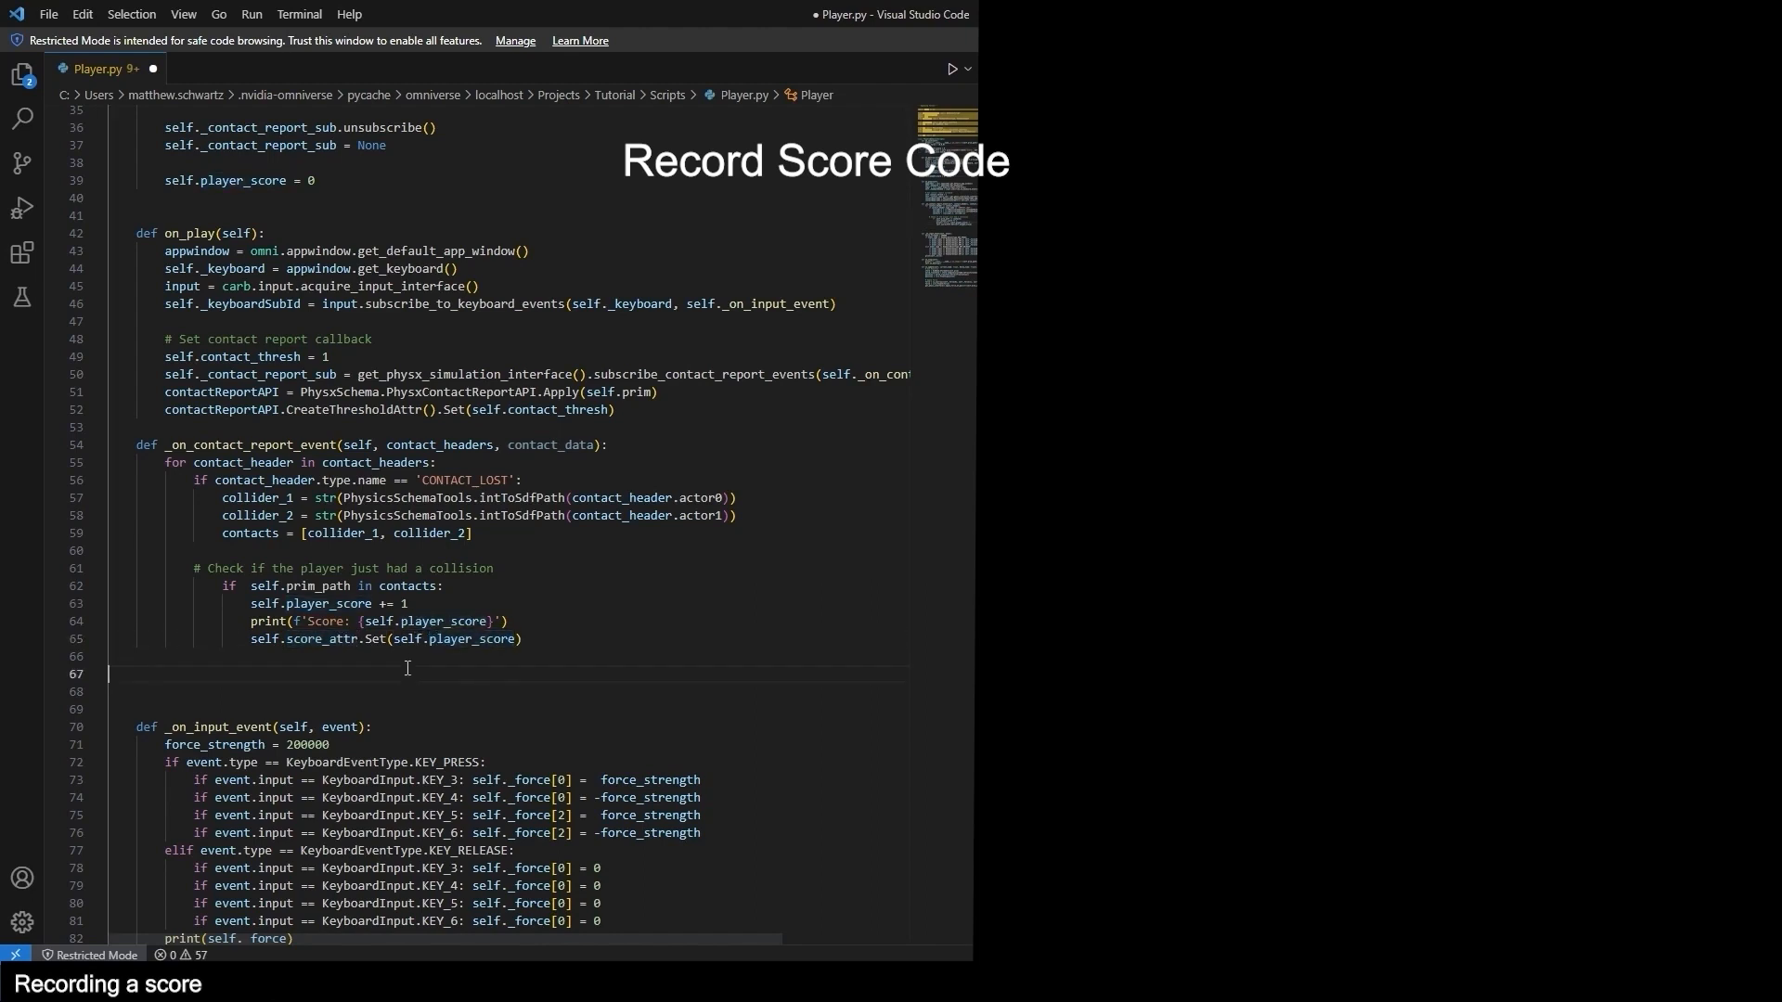
{"action": "key", "text": "Delete"}
{"action": "key", "text": "Delete"}
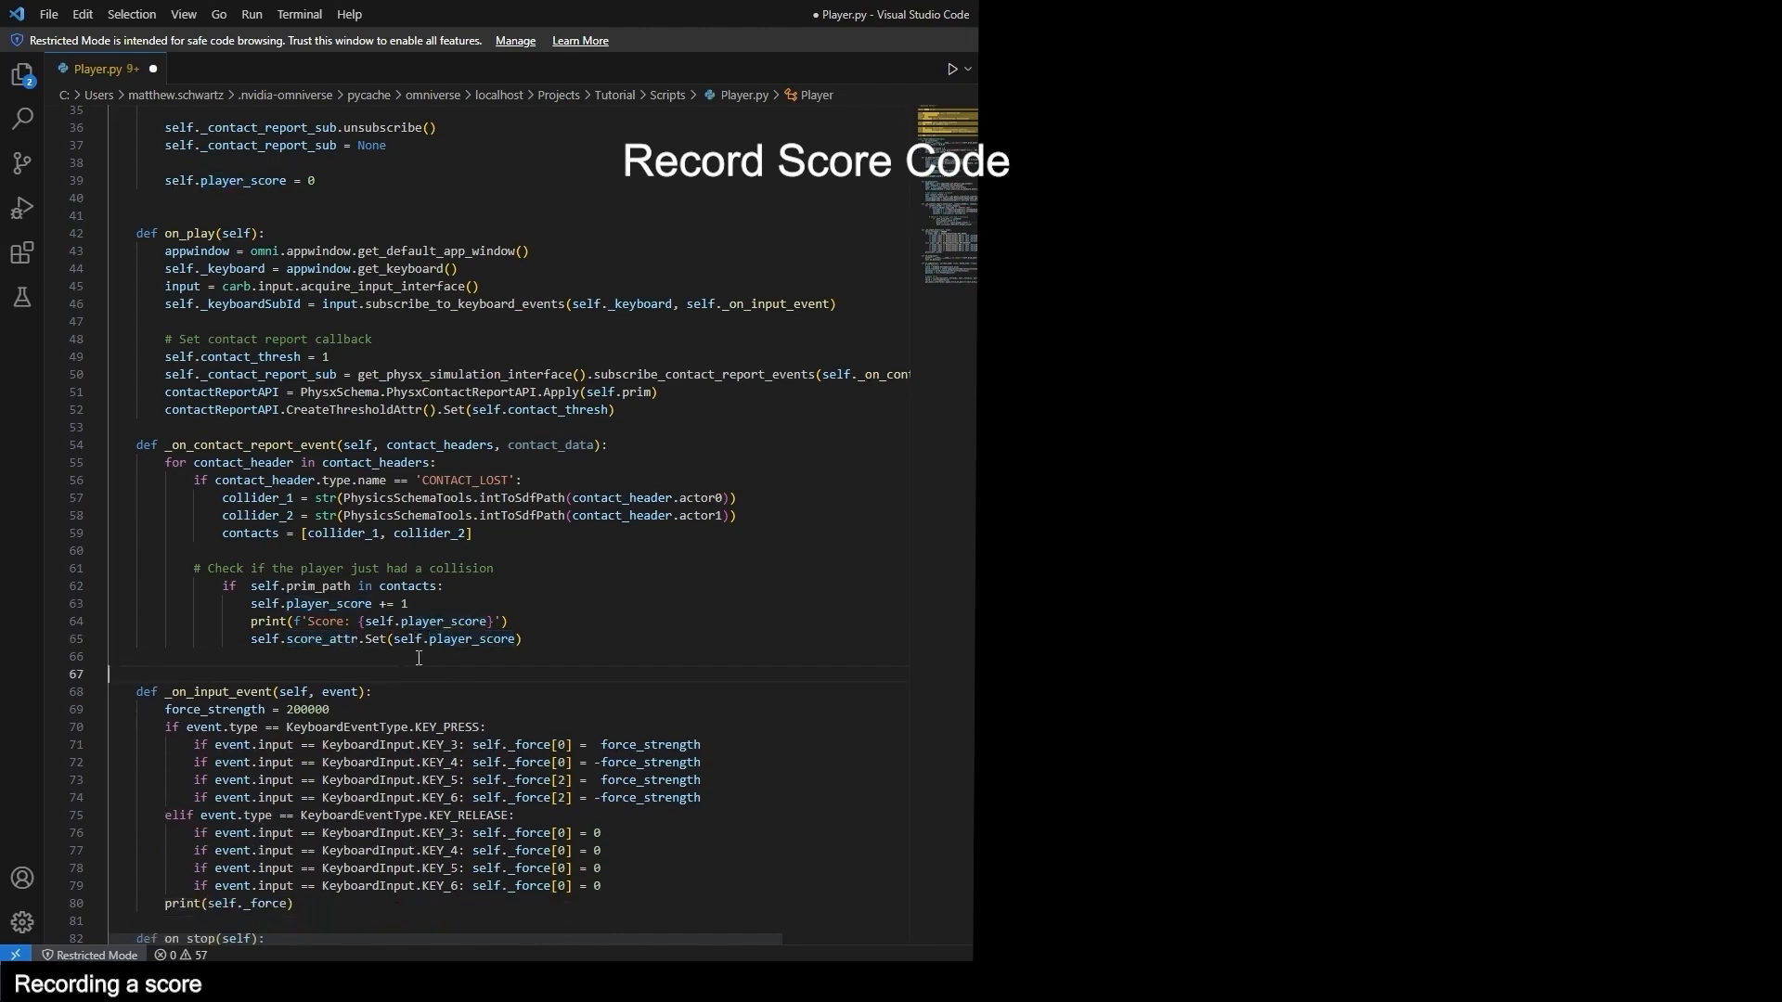
{"action": "key", "text": "BackSpace"}
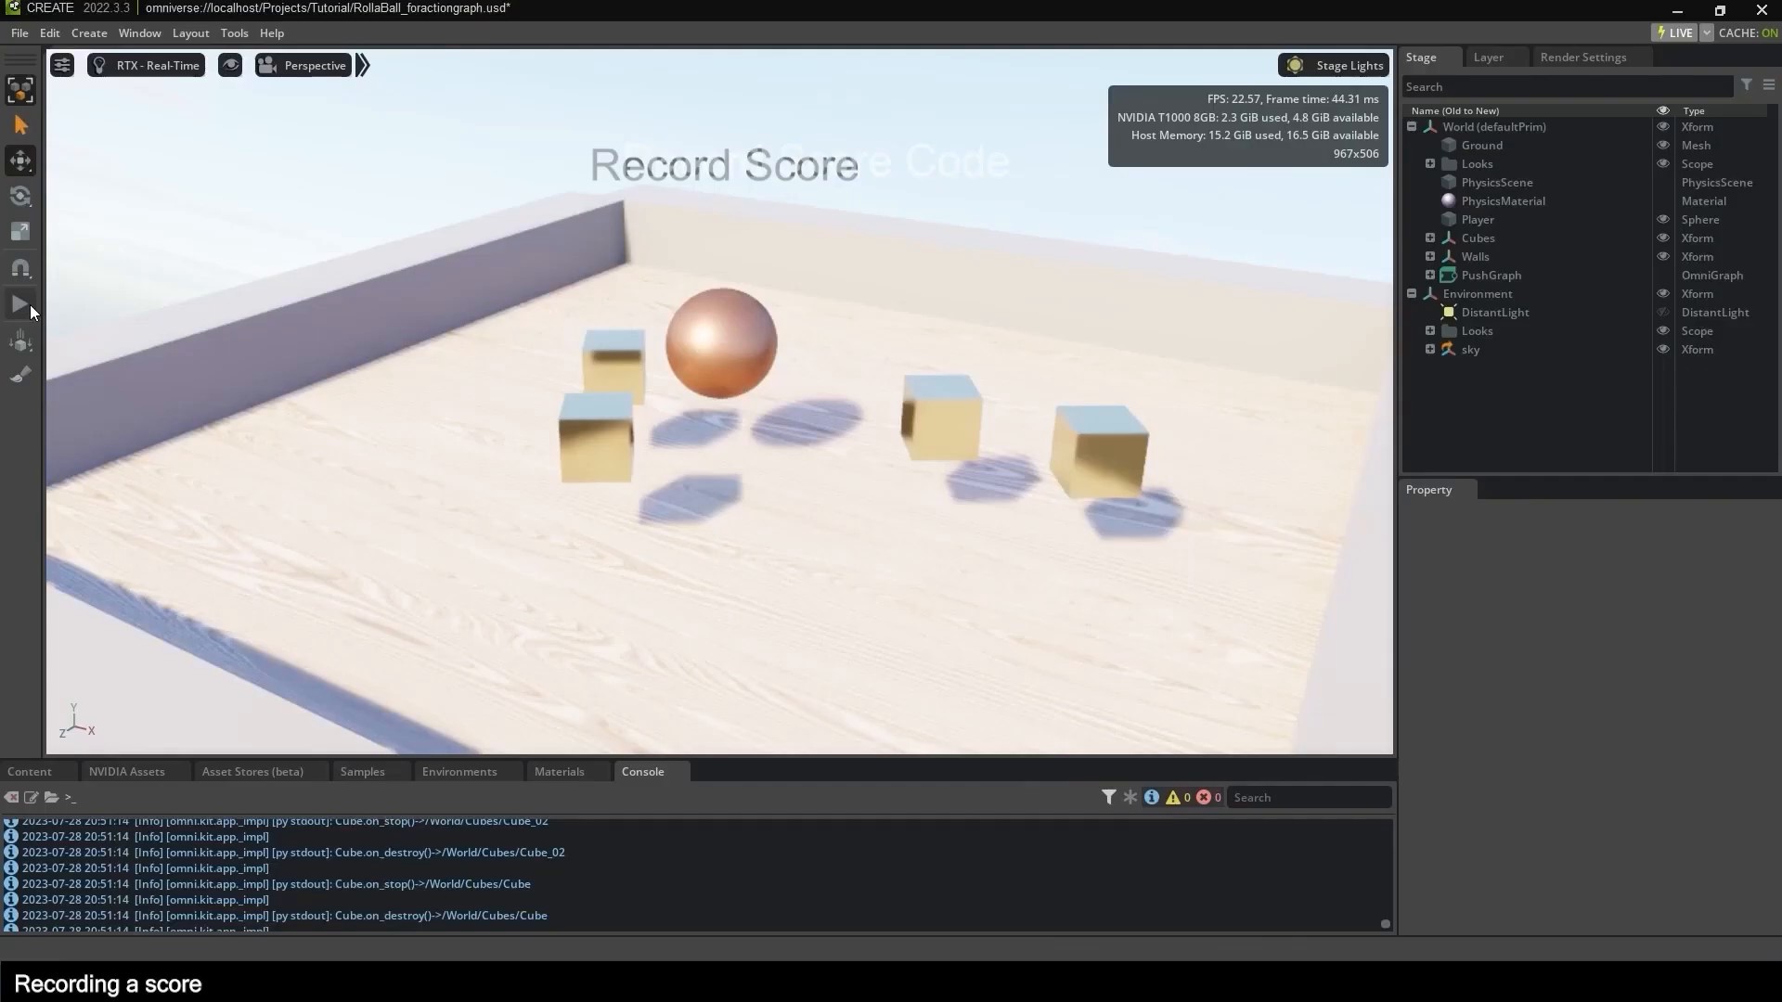
In Omniverse Create, clear the console and test the score by running the simulation, pulling the ball toward the cubes and stopping.
{"action": "left_click", "coordinate": [13, 798]}
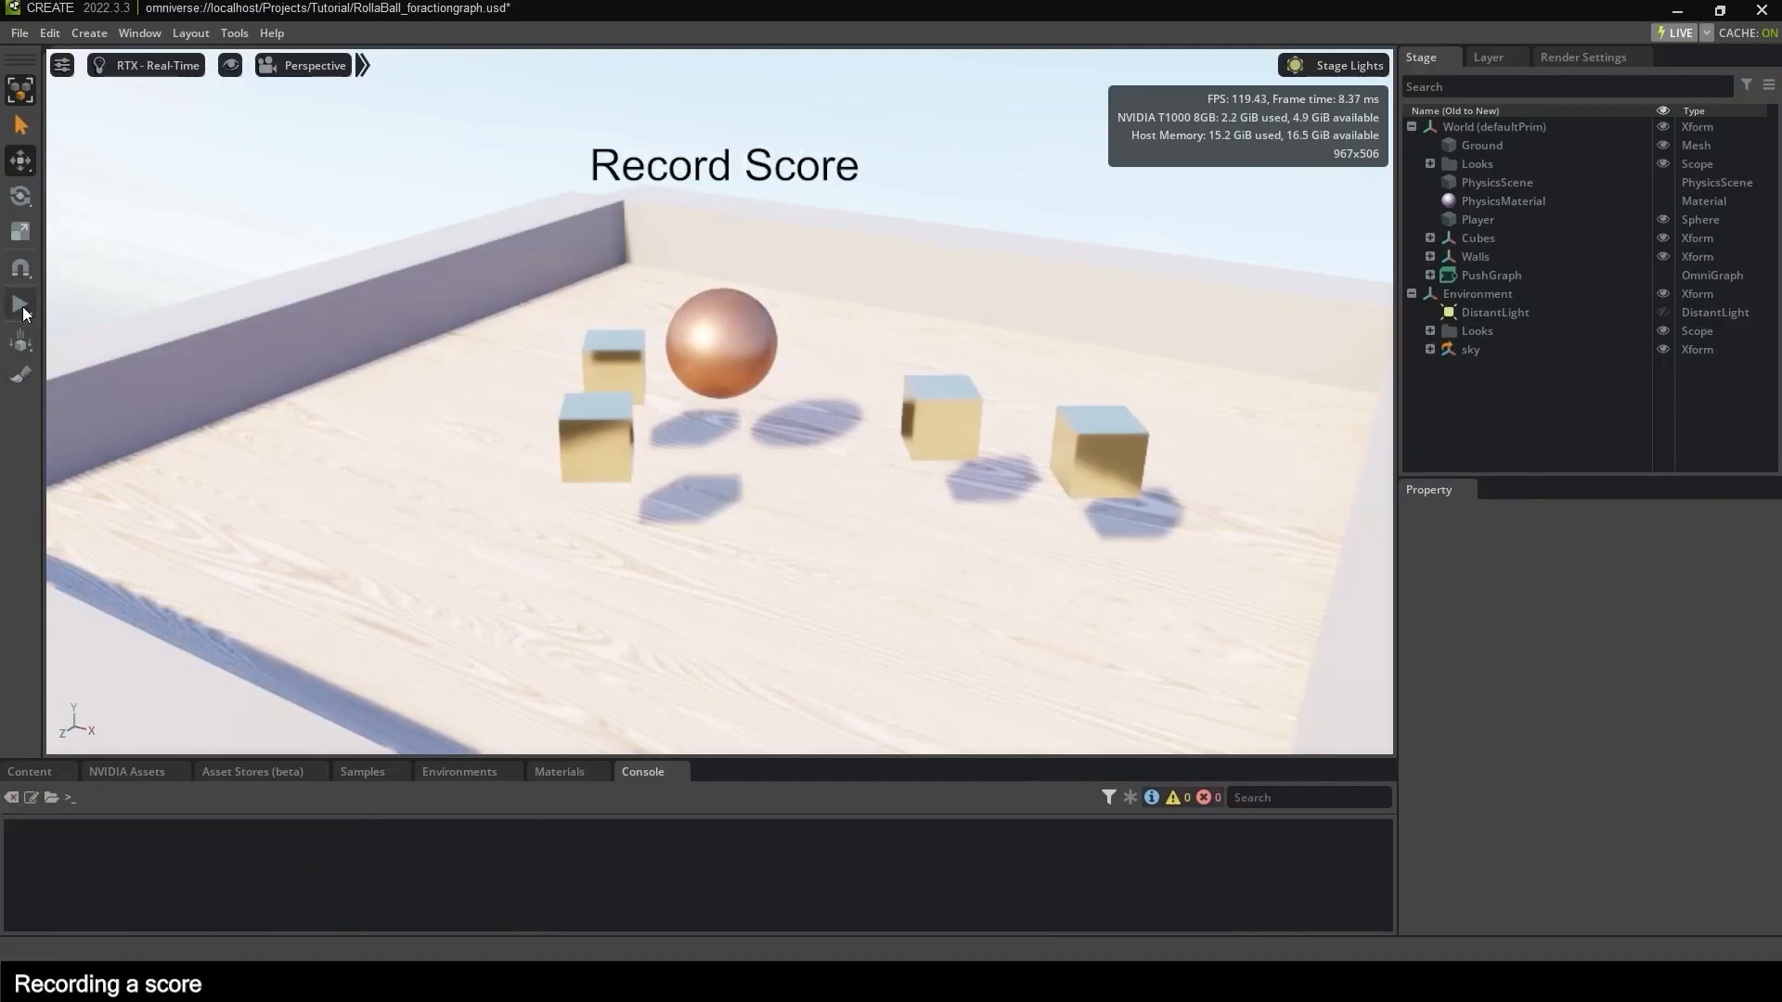
{"action": "left_click", "coordinate": [24, 312]}
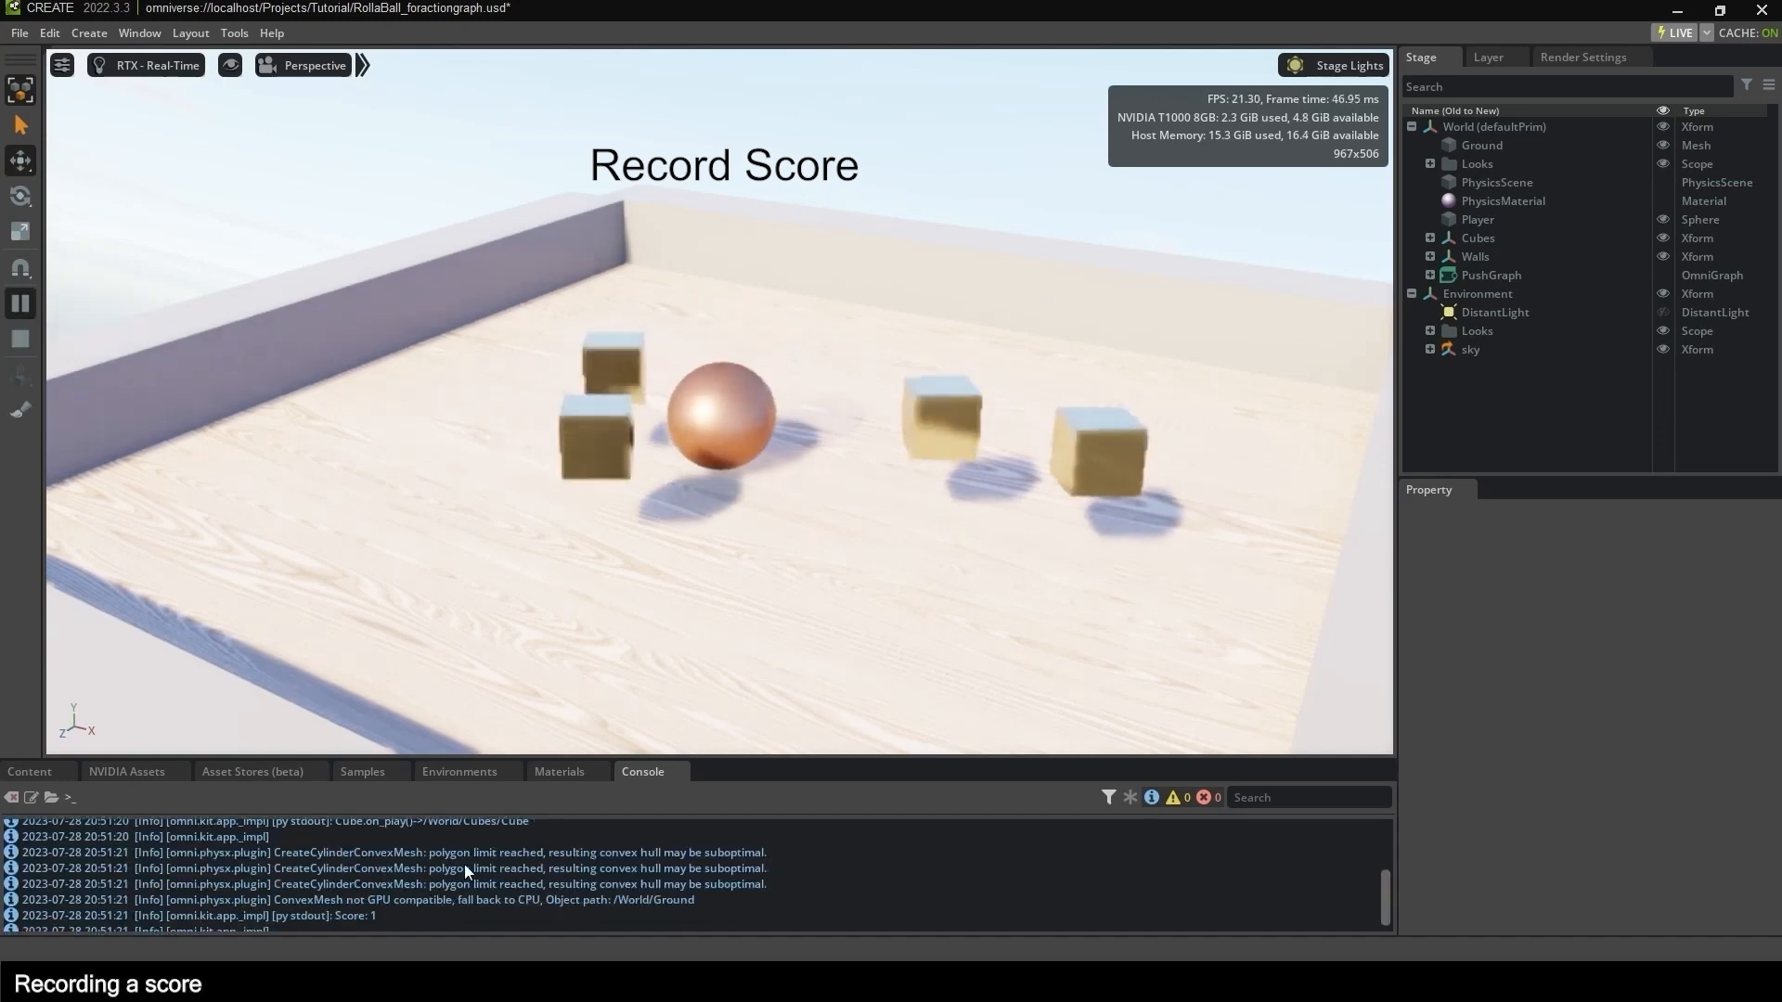
{"action": "left_click_drag", "start_coordinate": [731, 420], "coordinate": [626, 362], "text": "shift"}
{"action": "left_click", "coordinate": [20, 339]}
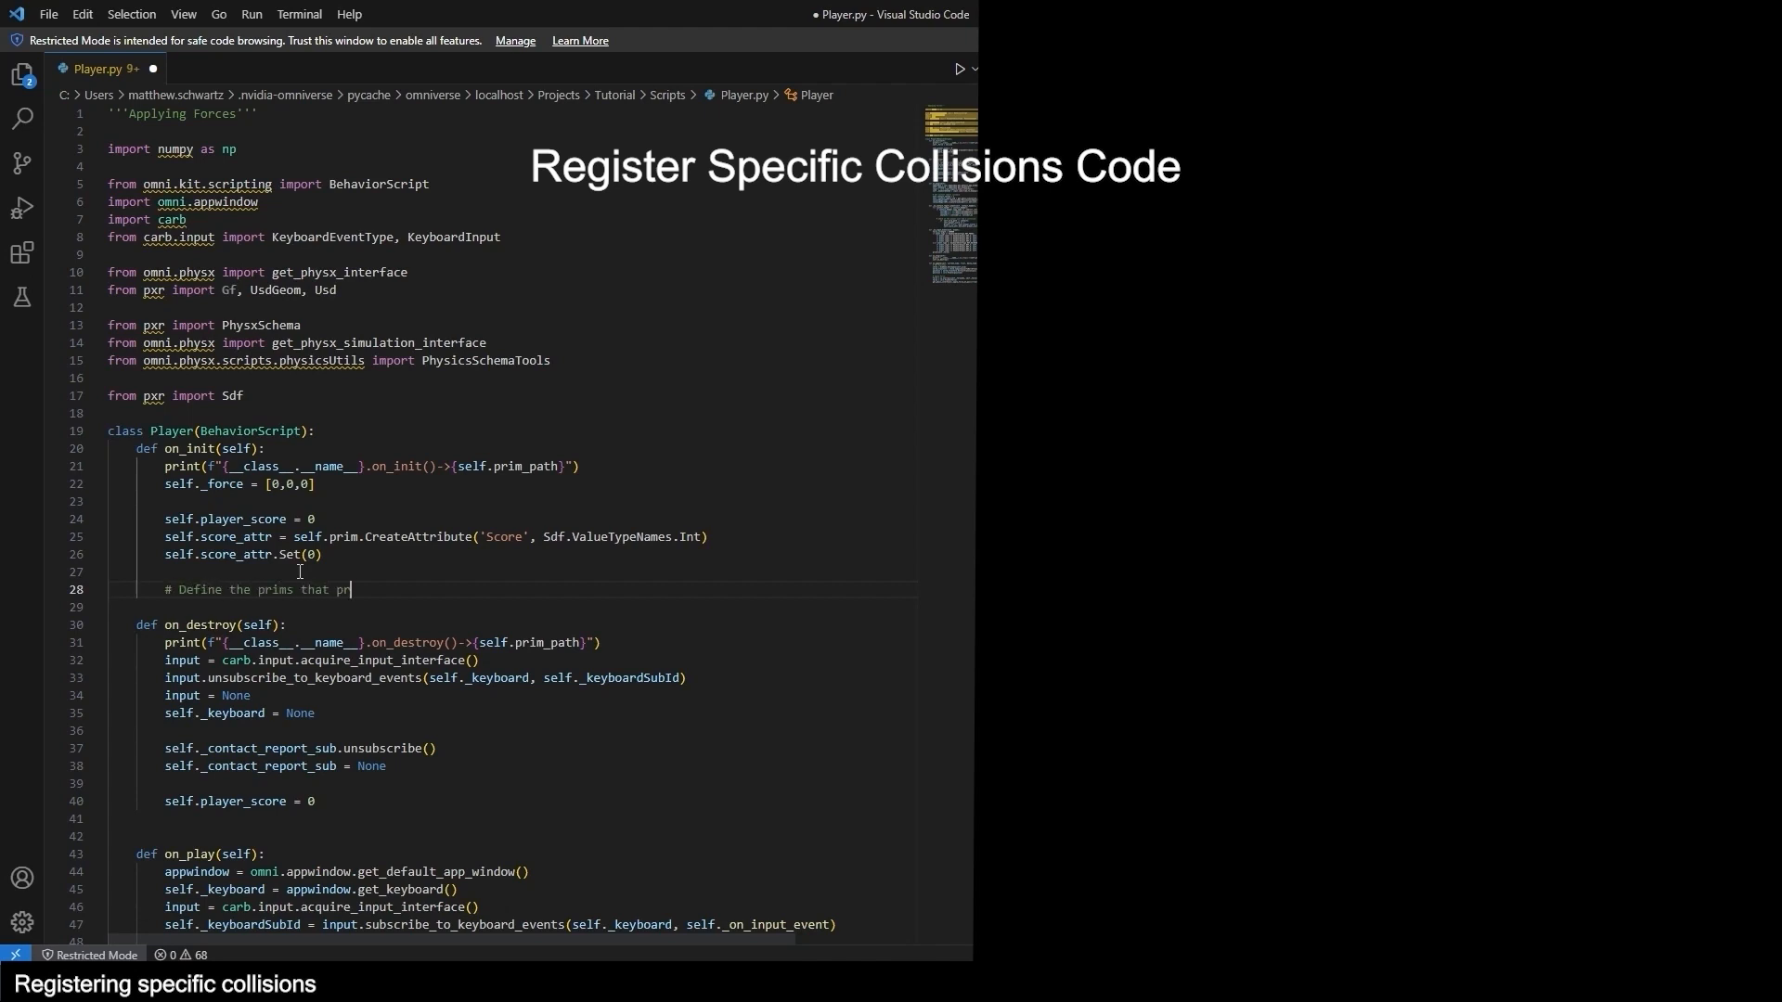
In Player.py's on_init, finish the comment "# Define the prims that provide points to score" and add self.cube_path = '/World/Cubes' and self.cubes = [] below it.
{"action": "key", "text": "Return"}
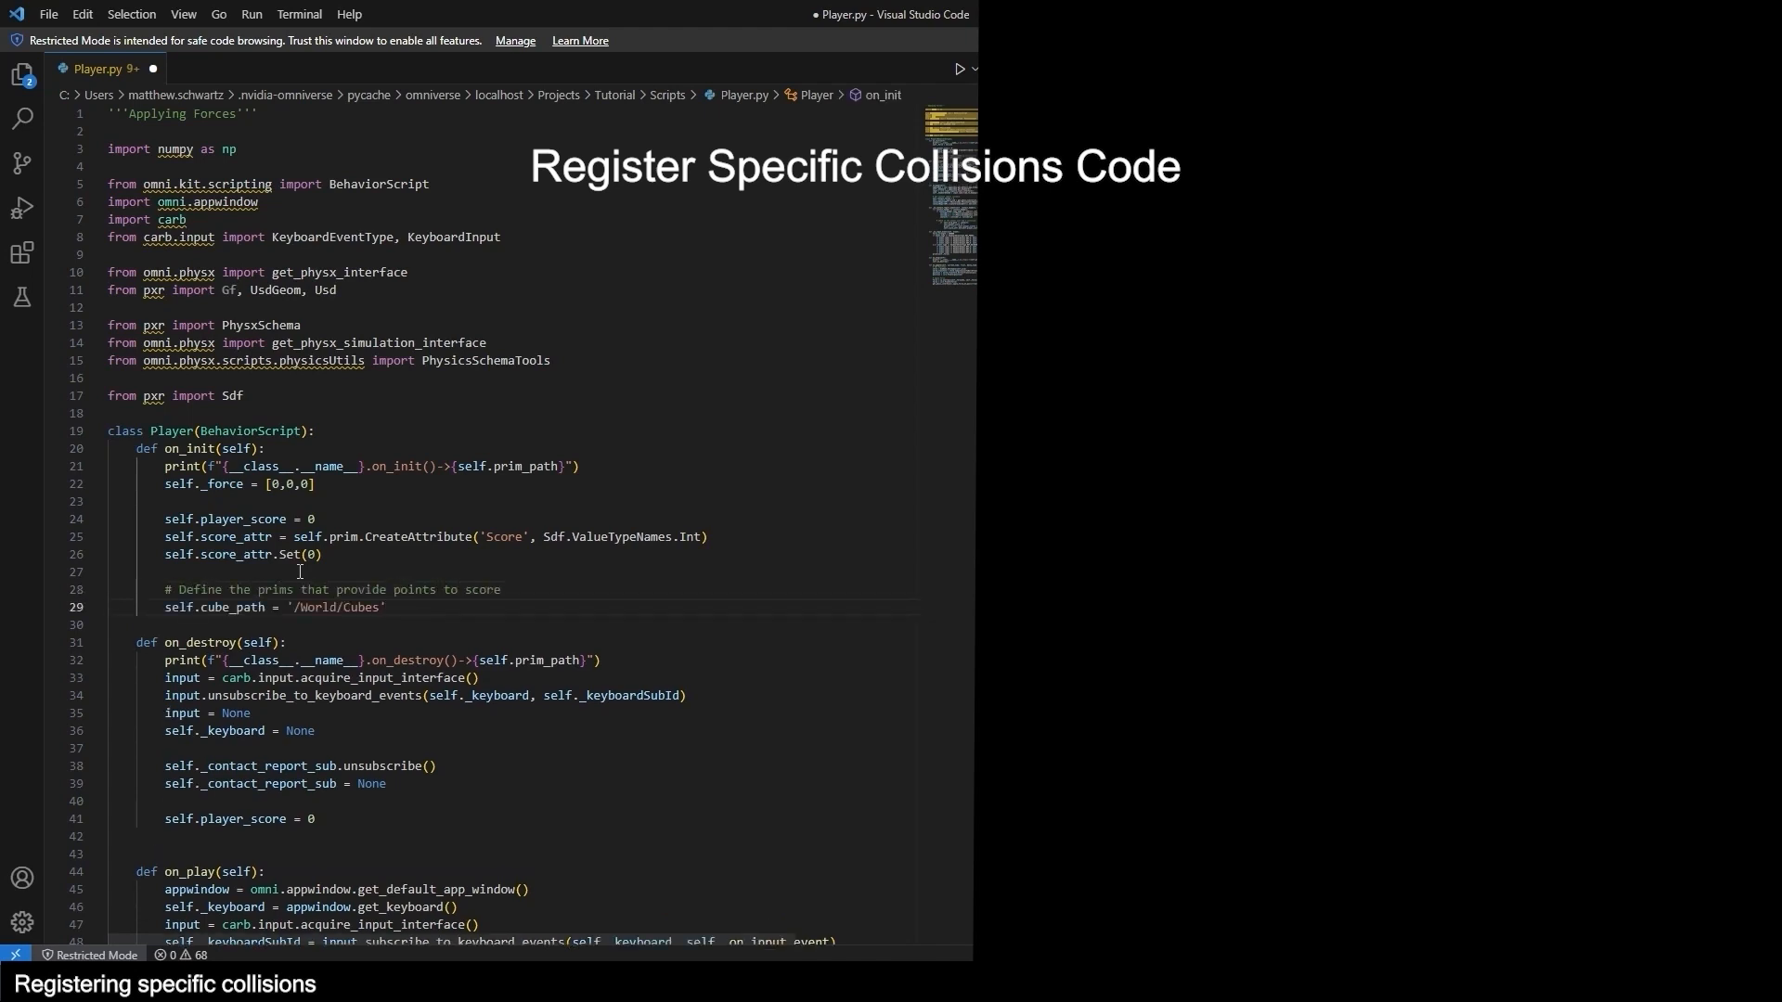
{"action": "key", "text": "Return"}
{"action": "type", "text": "self.cubes = []"}
{"action": "left_click_drag", "start_coordinate": [287, 608], "coordinate": [371, 619]}
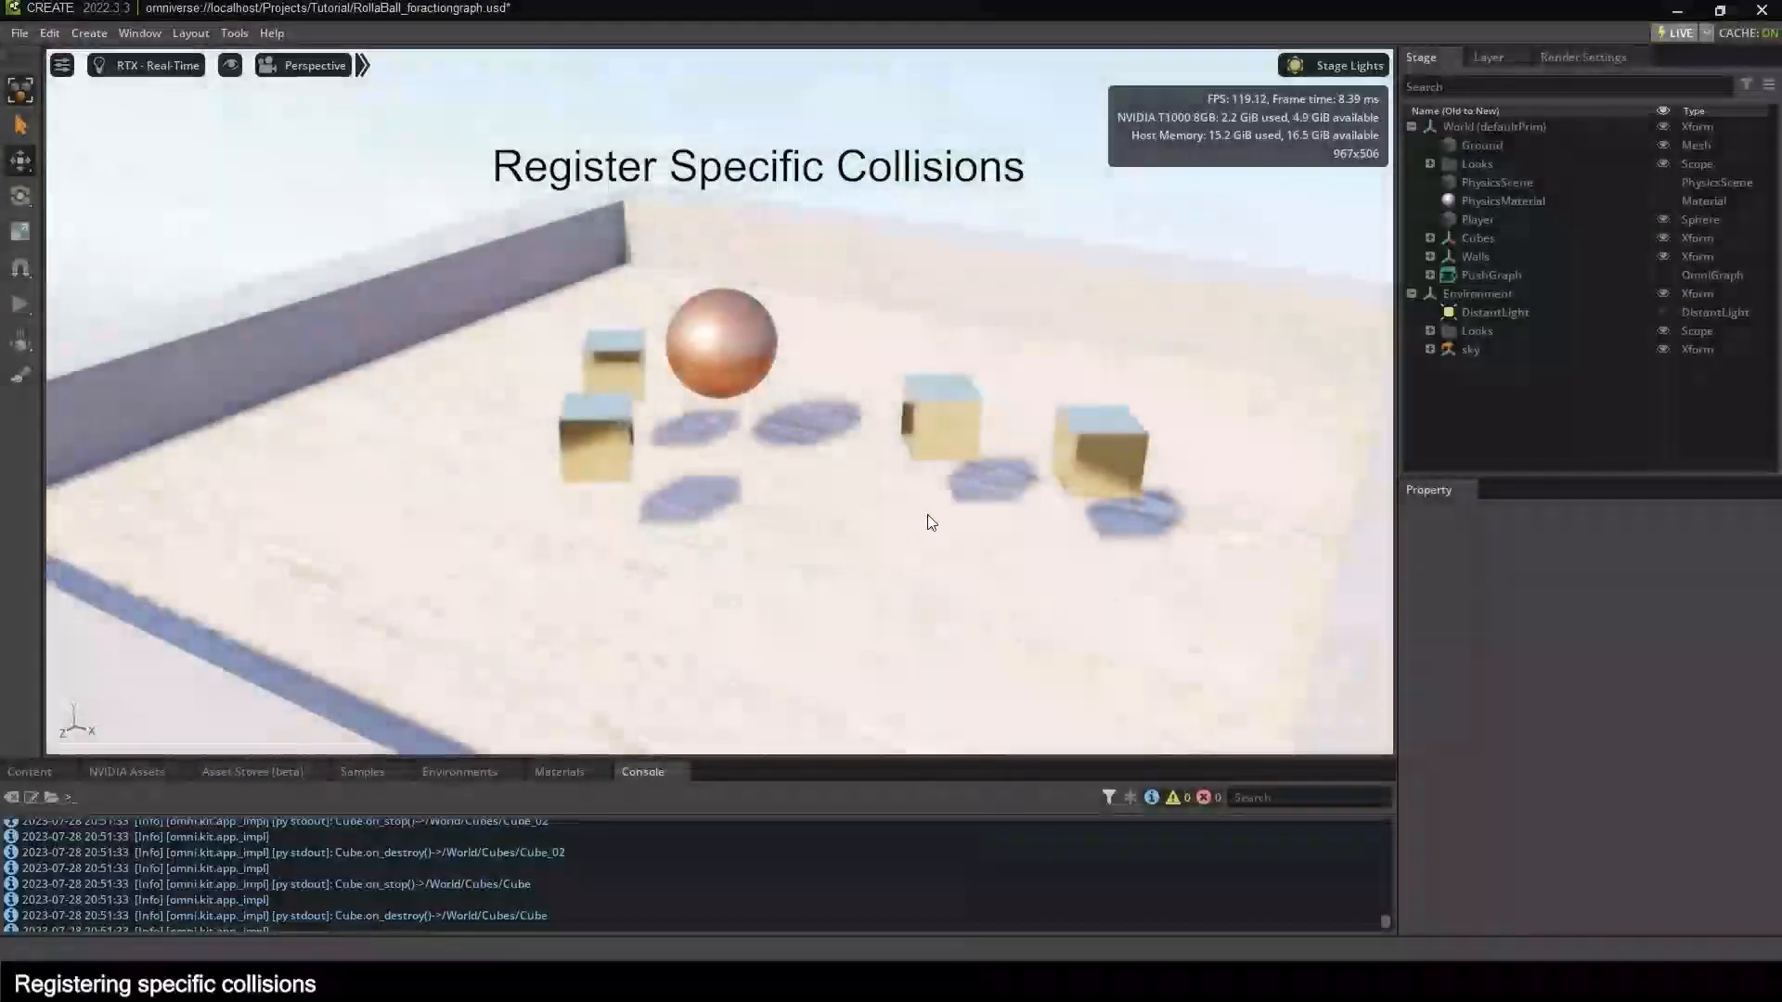
In Omniverse Create, inspect the prim paths of Cubes and its parent World in the stage.
{"action": "left_click", "coordinate": [1478, 240]}
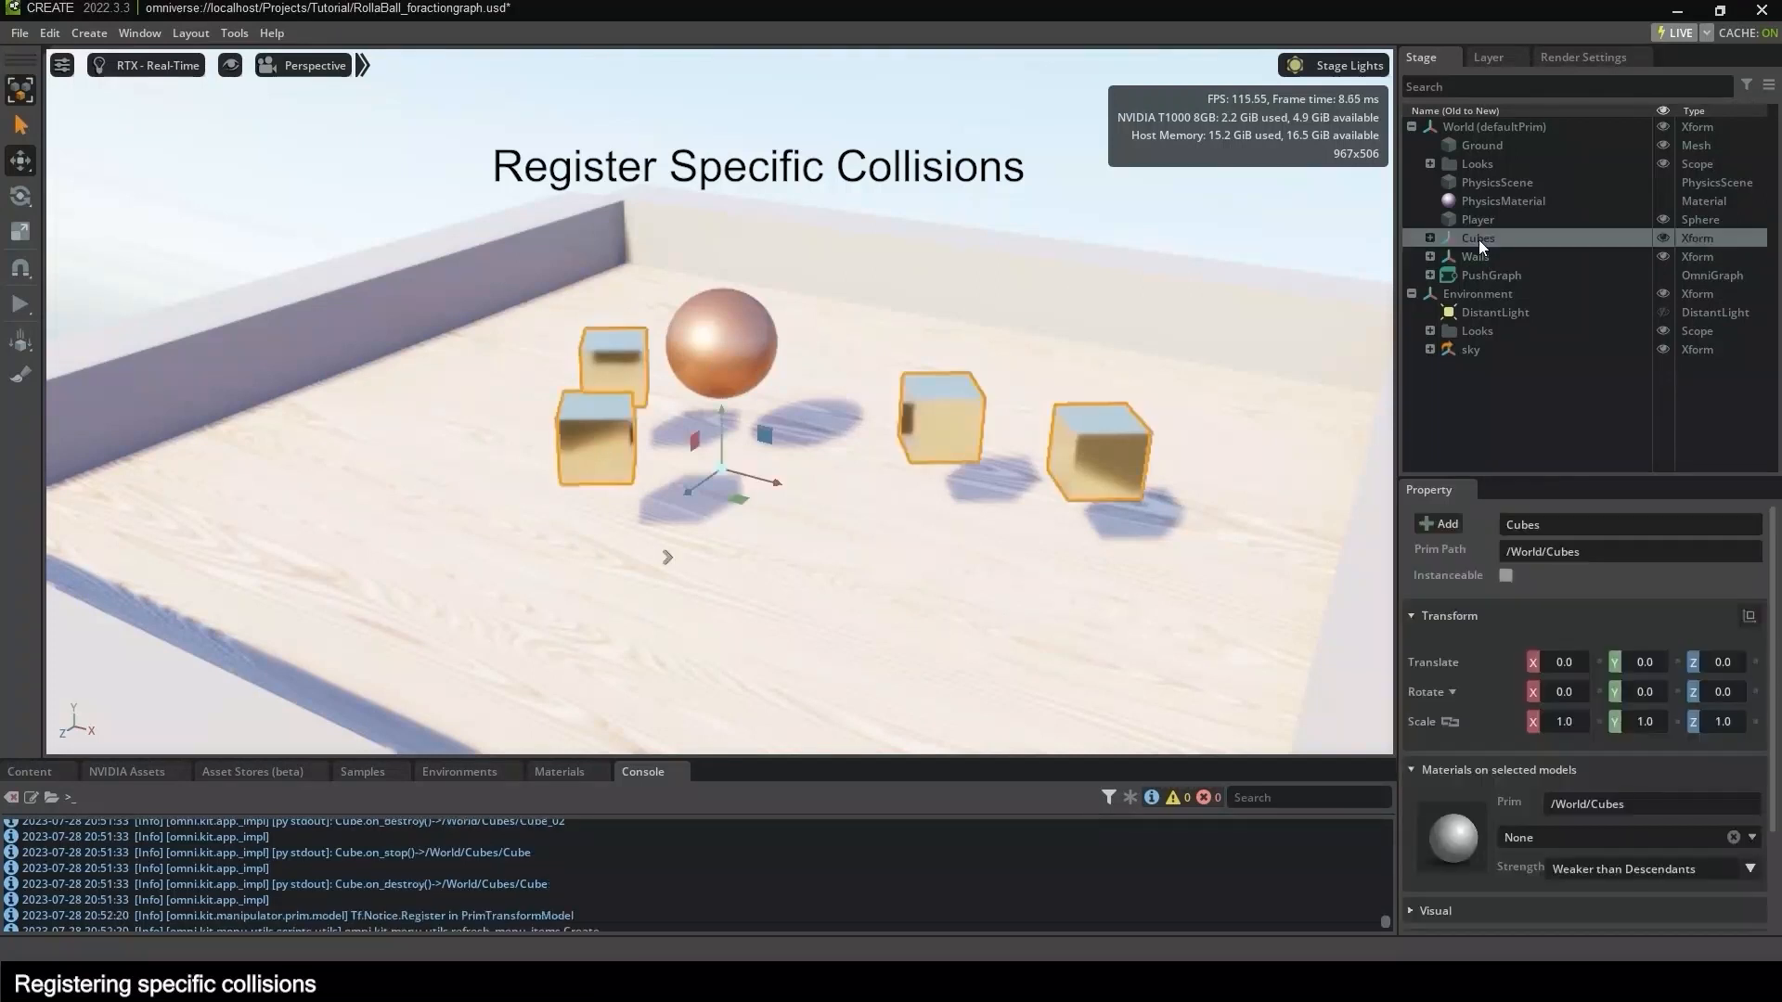
{"action": "left_click", "coordinate": [1459, 128]}
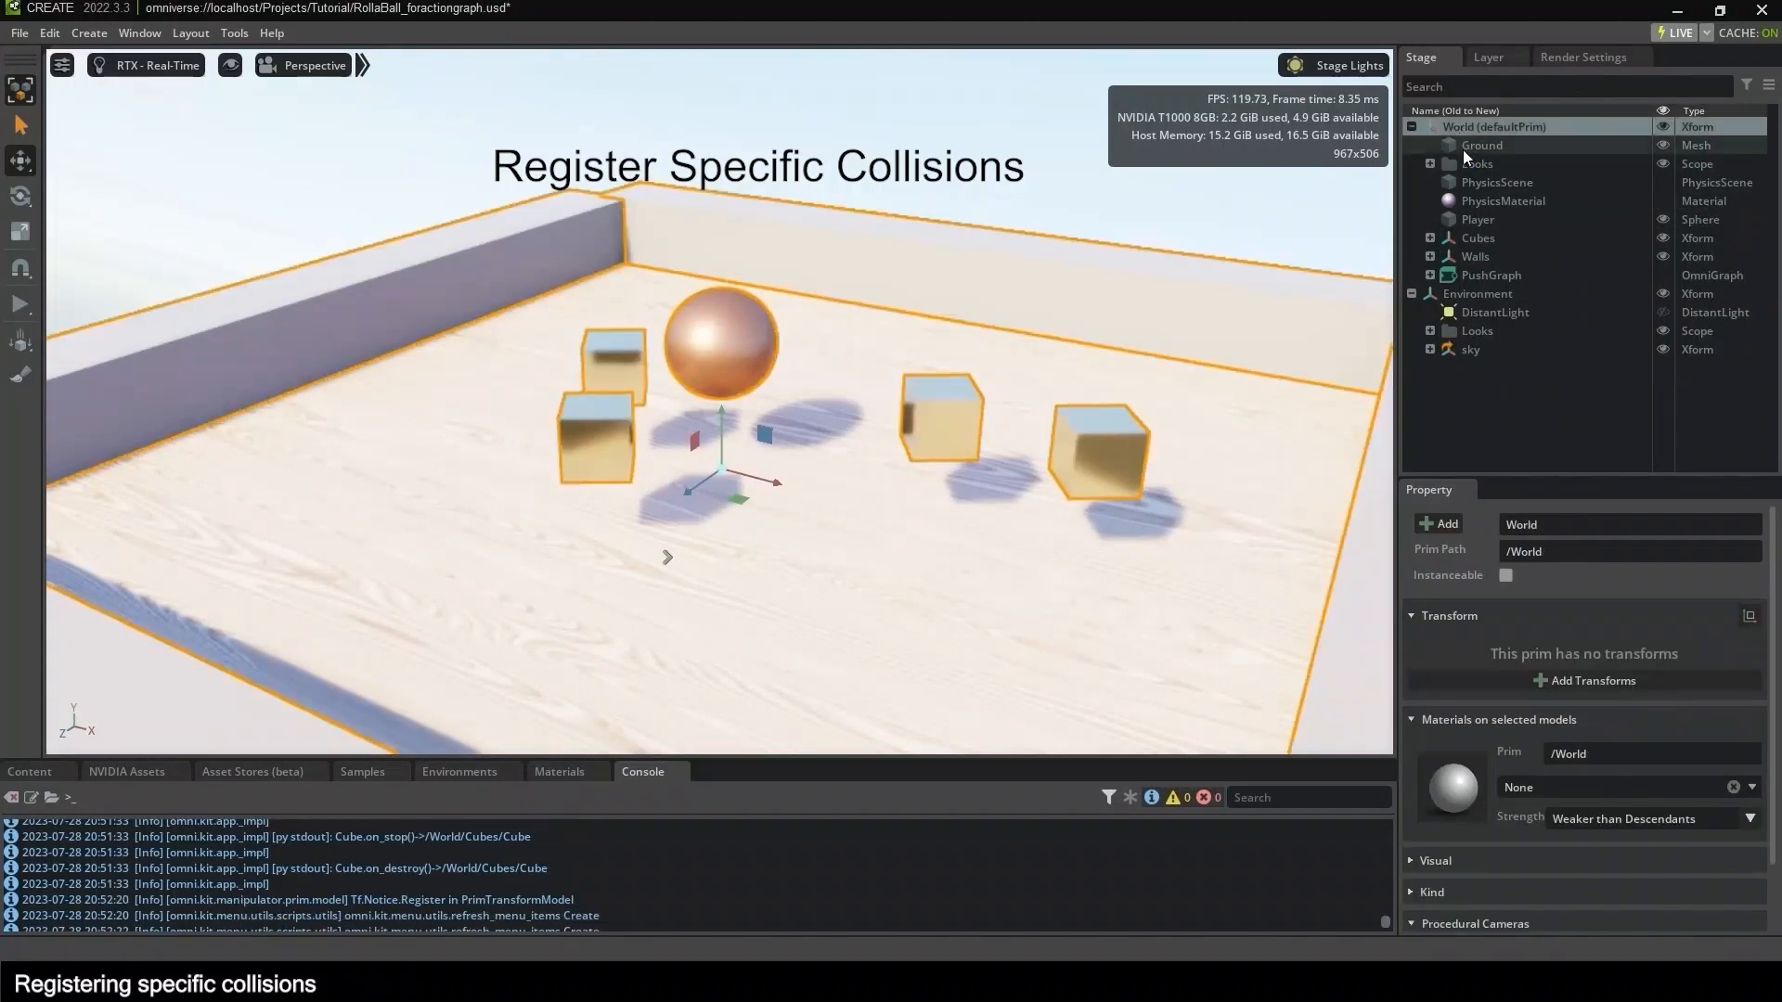
{"action": "left_click", "coordinate": [1476, 240]}
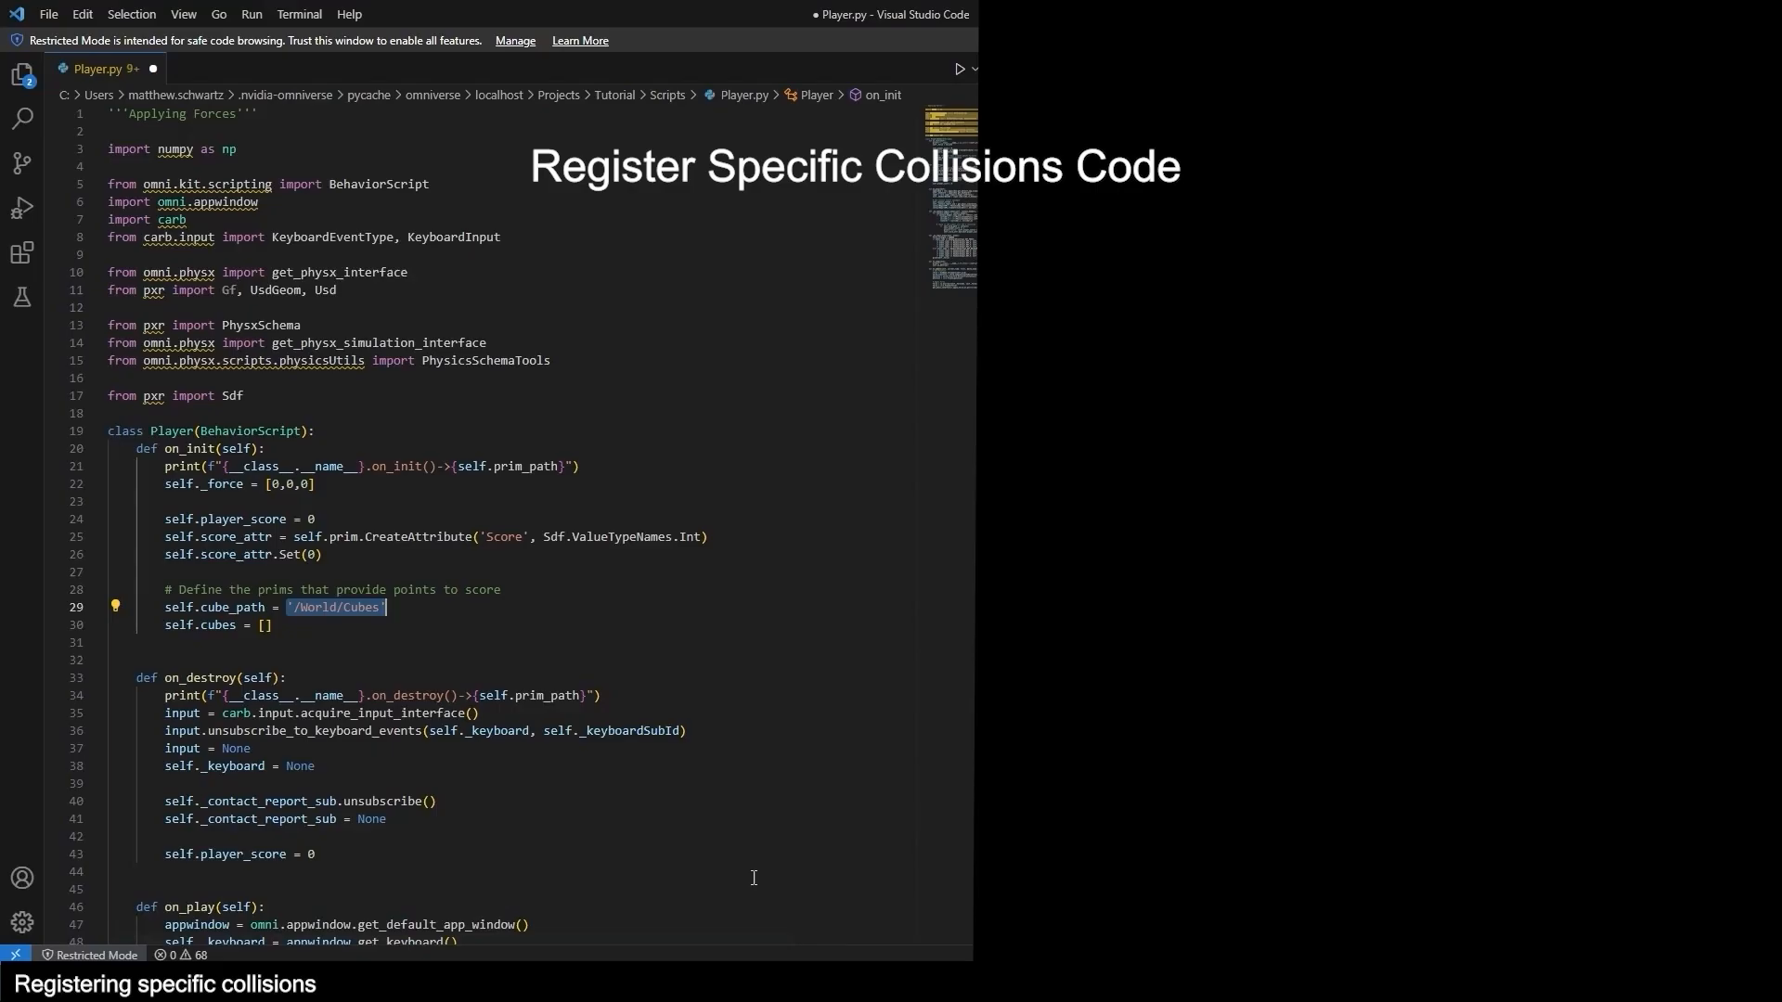
At the end of Player.py's on_play, add the comment "# Get path of objects to score points (our cubes)" and parent_prim = self.stage.GetPrimAtPath(self.cube_path).
{"action": "left_click", "coordinate": [761, 642]}
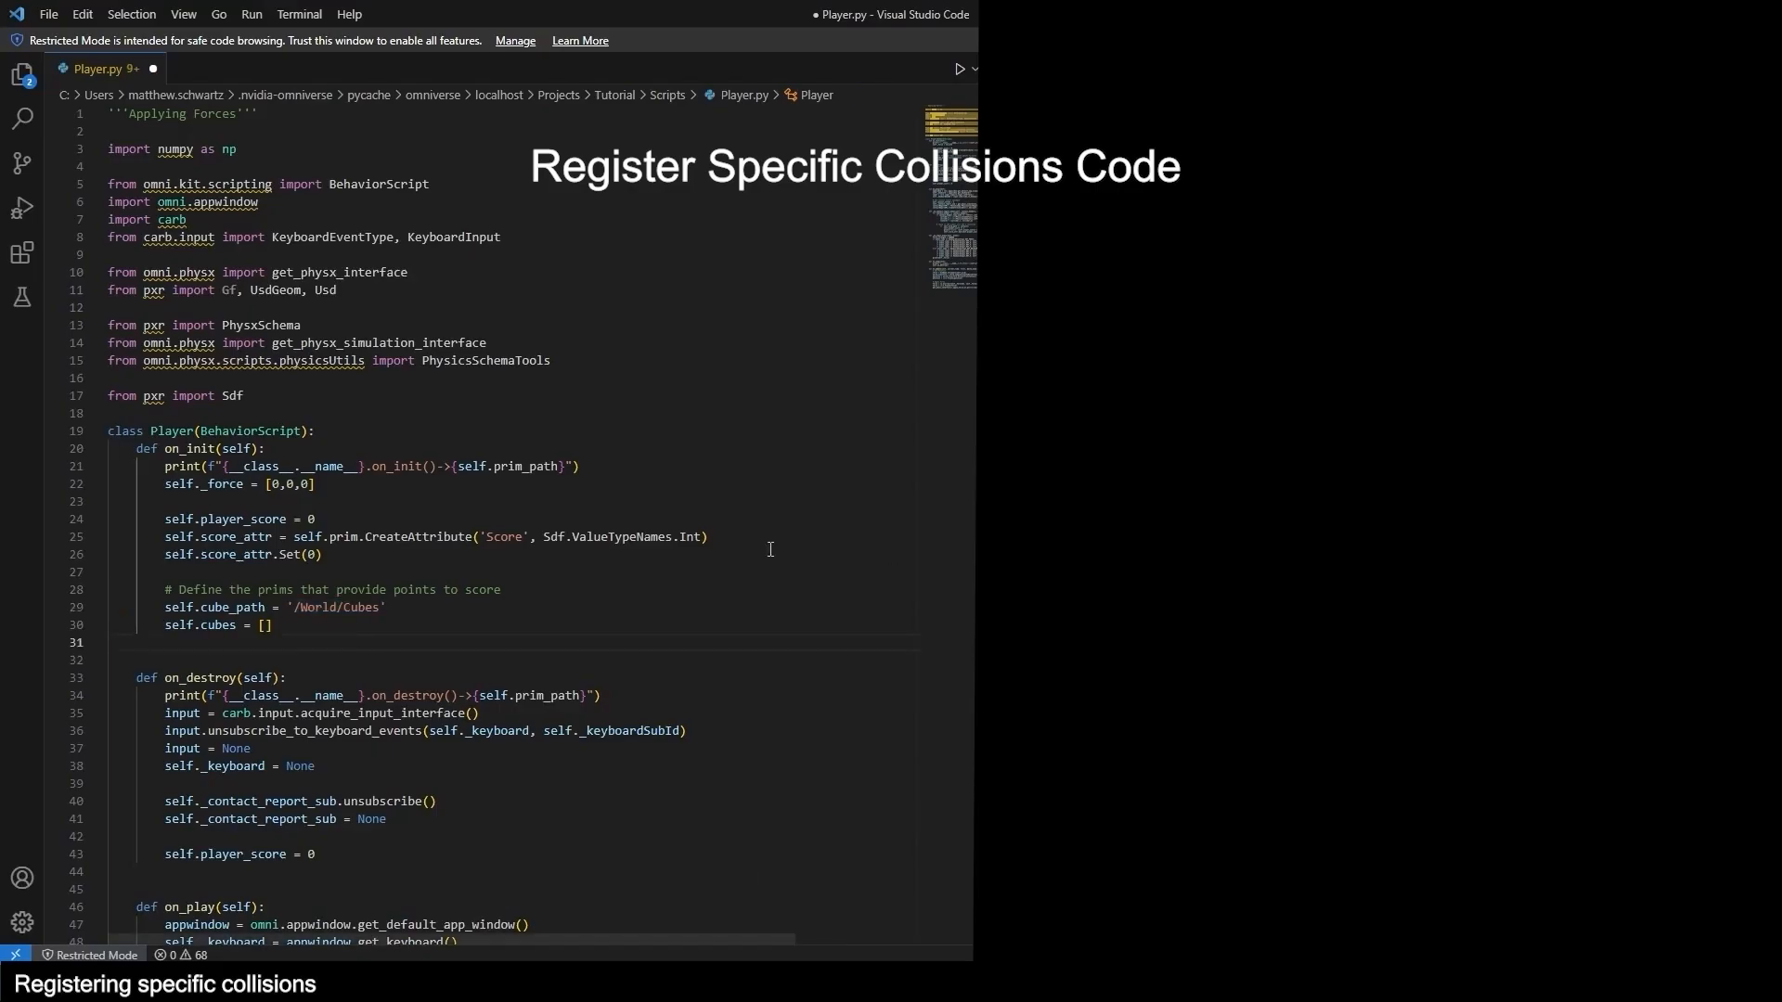
{"action": "scroll", "coordinate": [742, 549], "scroll_direction": "down", "scroll_amount": 11}
{"action": "left_click", "coordinate": [751, 576]}
{"action": "key", "text": "Return"}
{"action": "key", "text": "Return"}
{"action": "type", "text": "# Get path of objects to score points (our cubes"}
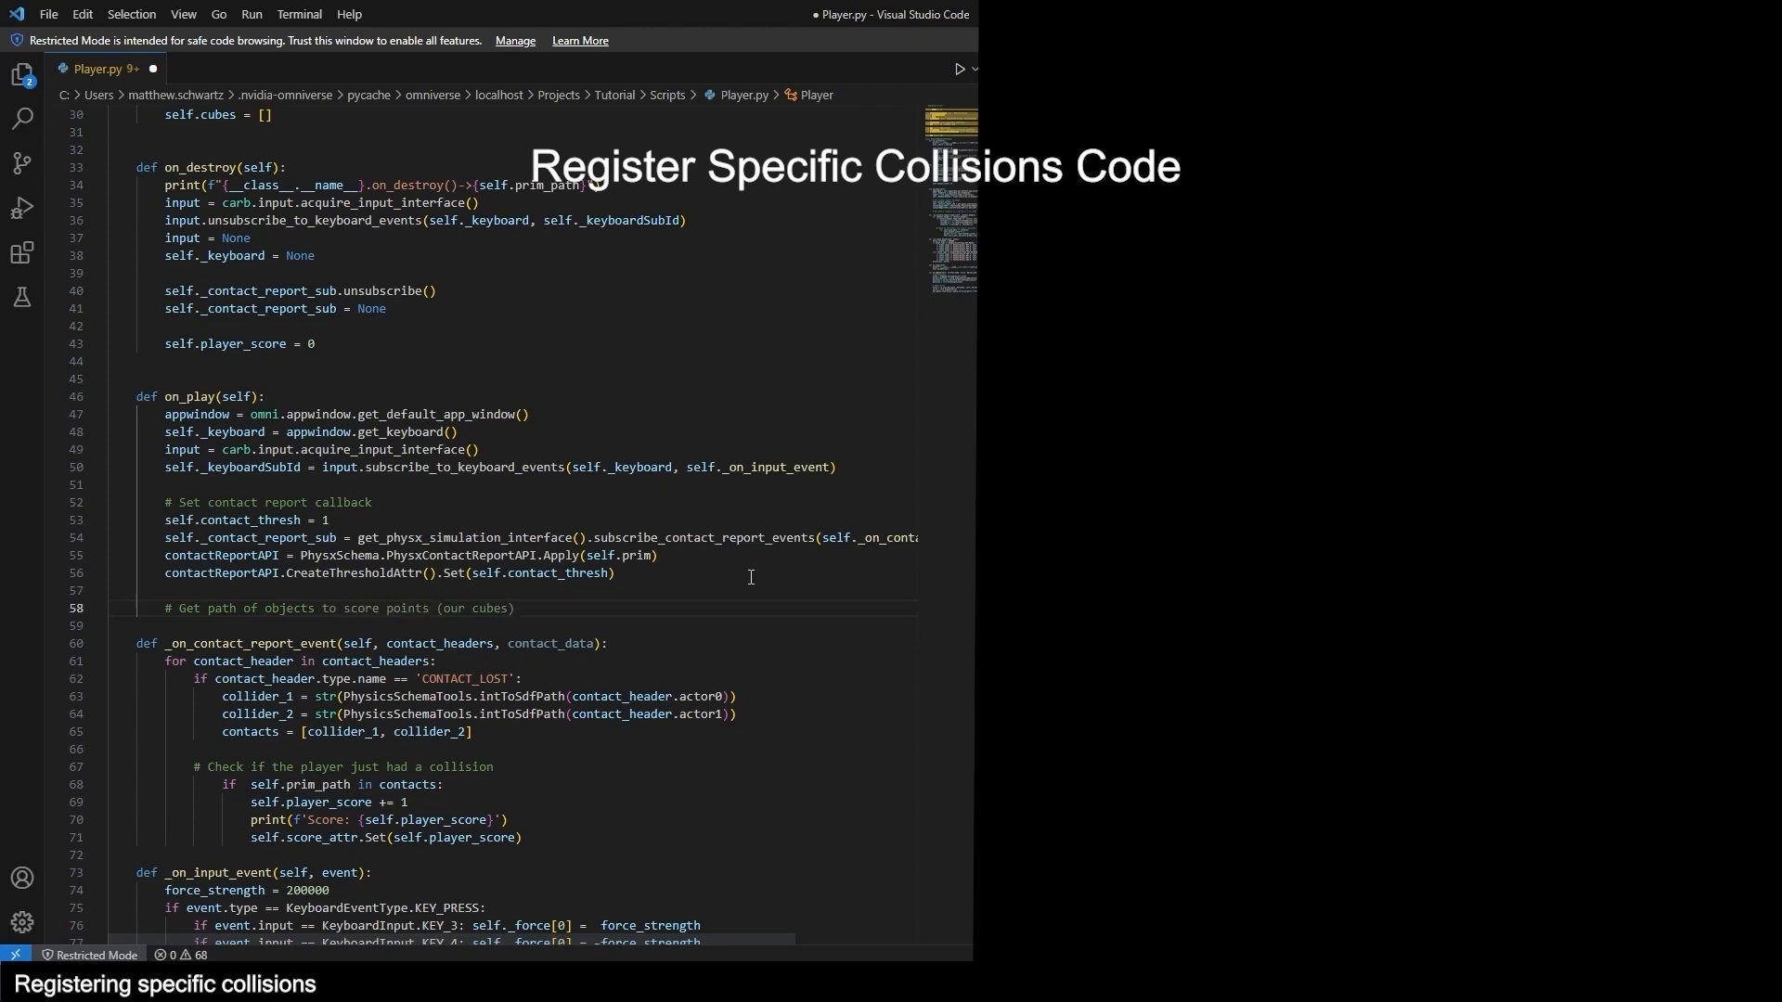
{"action": "key", "text": "Return"}
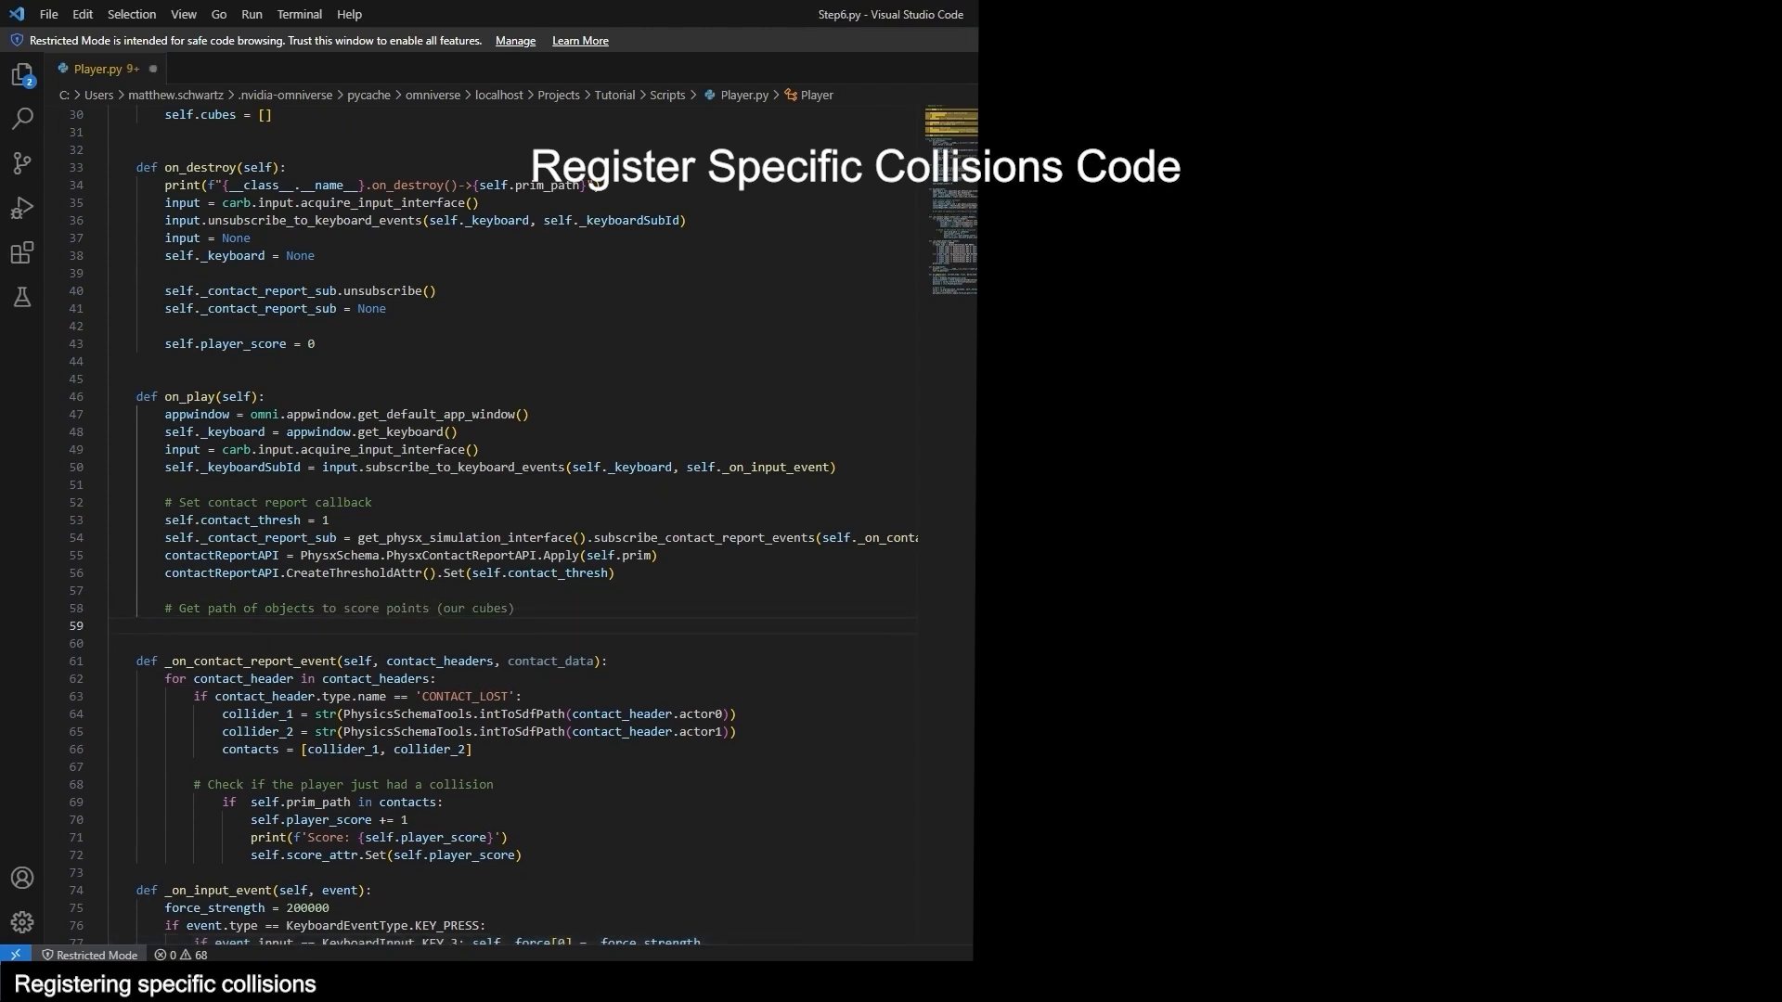
{"action": "type", "text": "parent_prim = self.stage.GetPrimAtPath(self.cube_path)"}
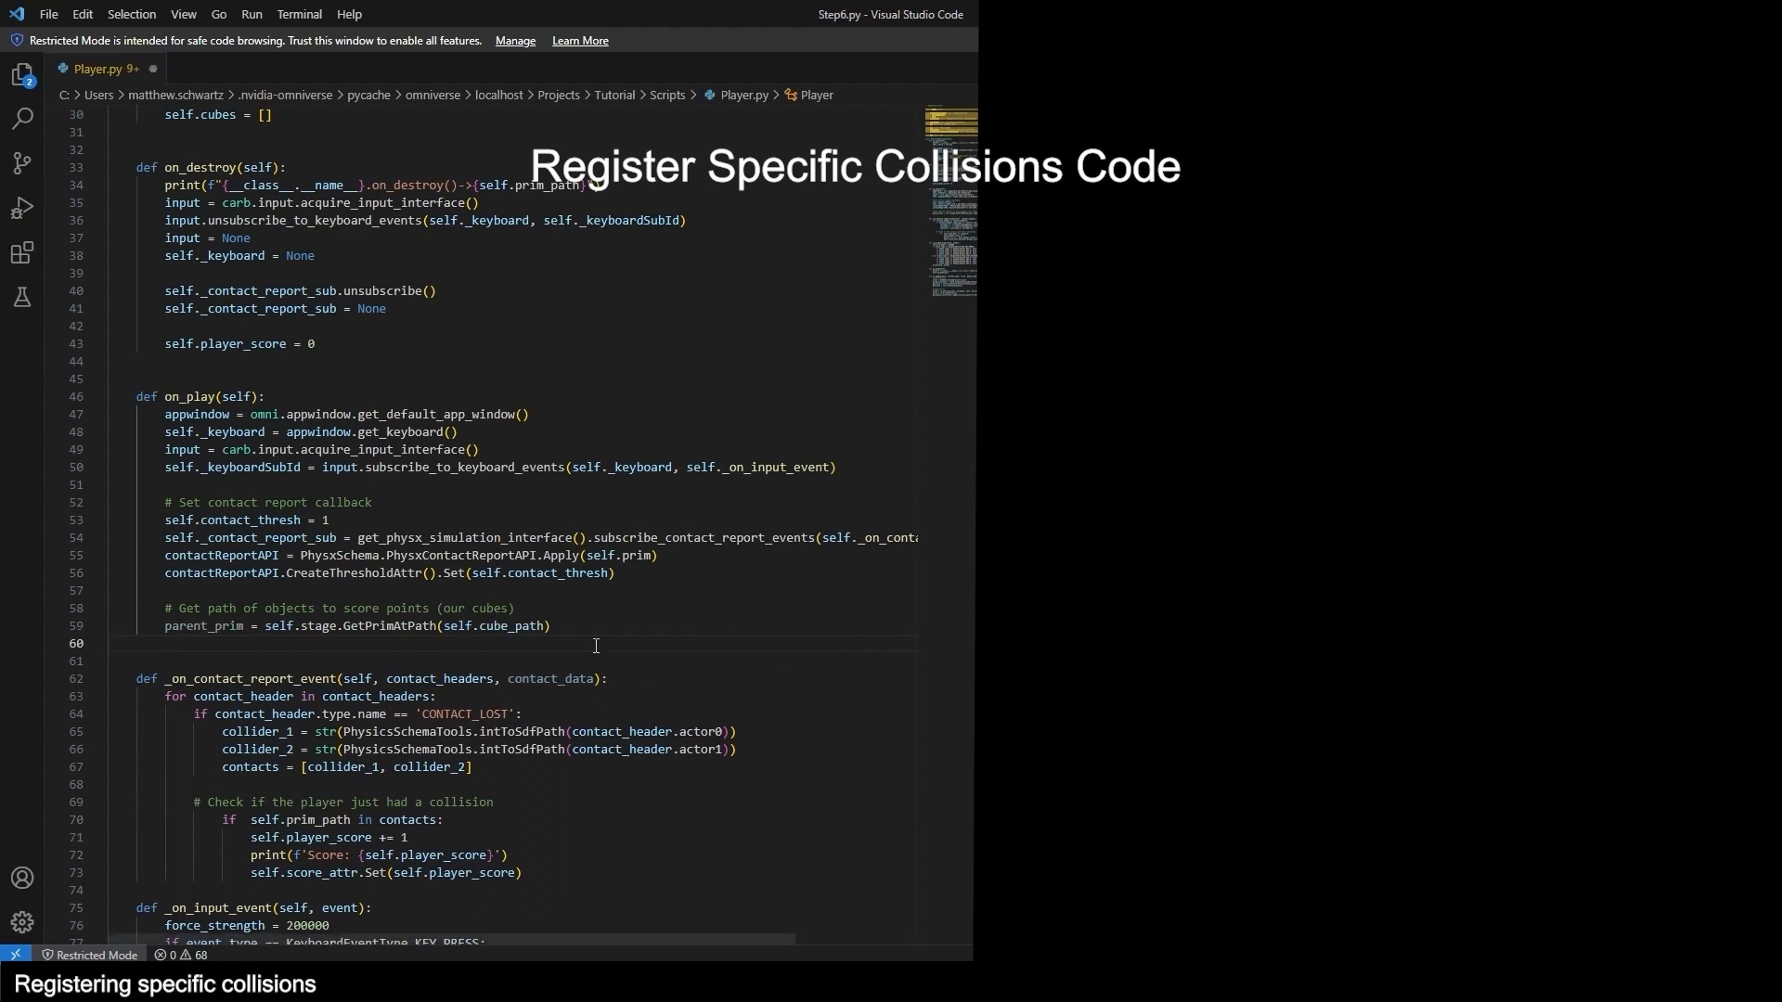
Below parent_prim, add if parent_prim.IsValid(): containing children = parent_prim.GetAllChildren() and self.cubes = [str(child.GetPath()) for child in children].
{"action": "type", "text": "if parent_prim.IsValid():"}
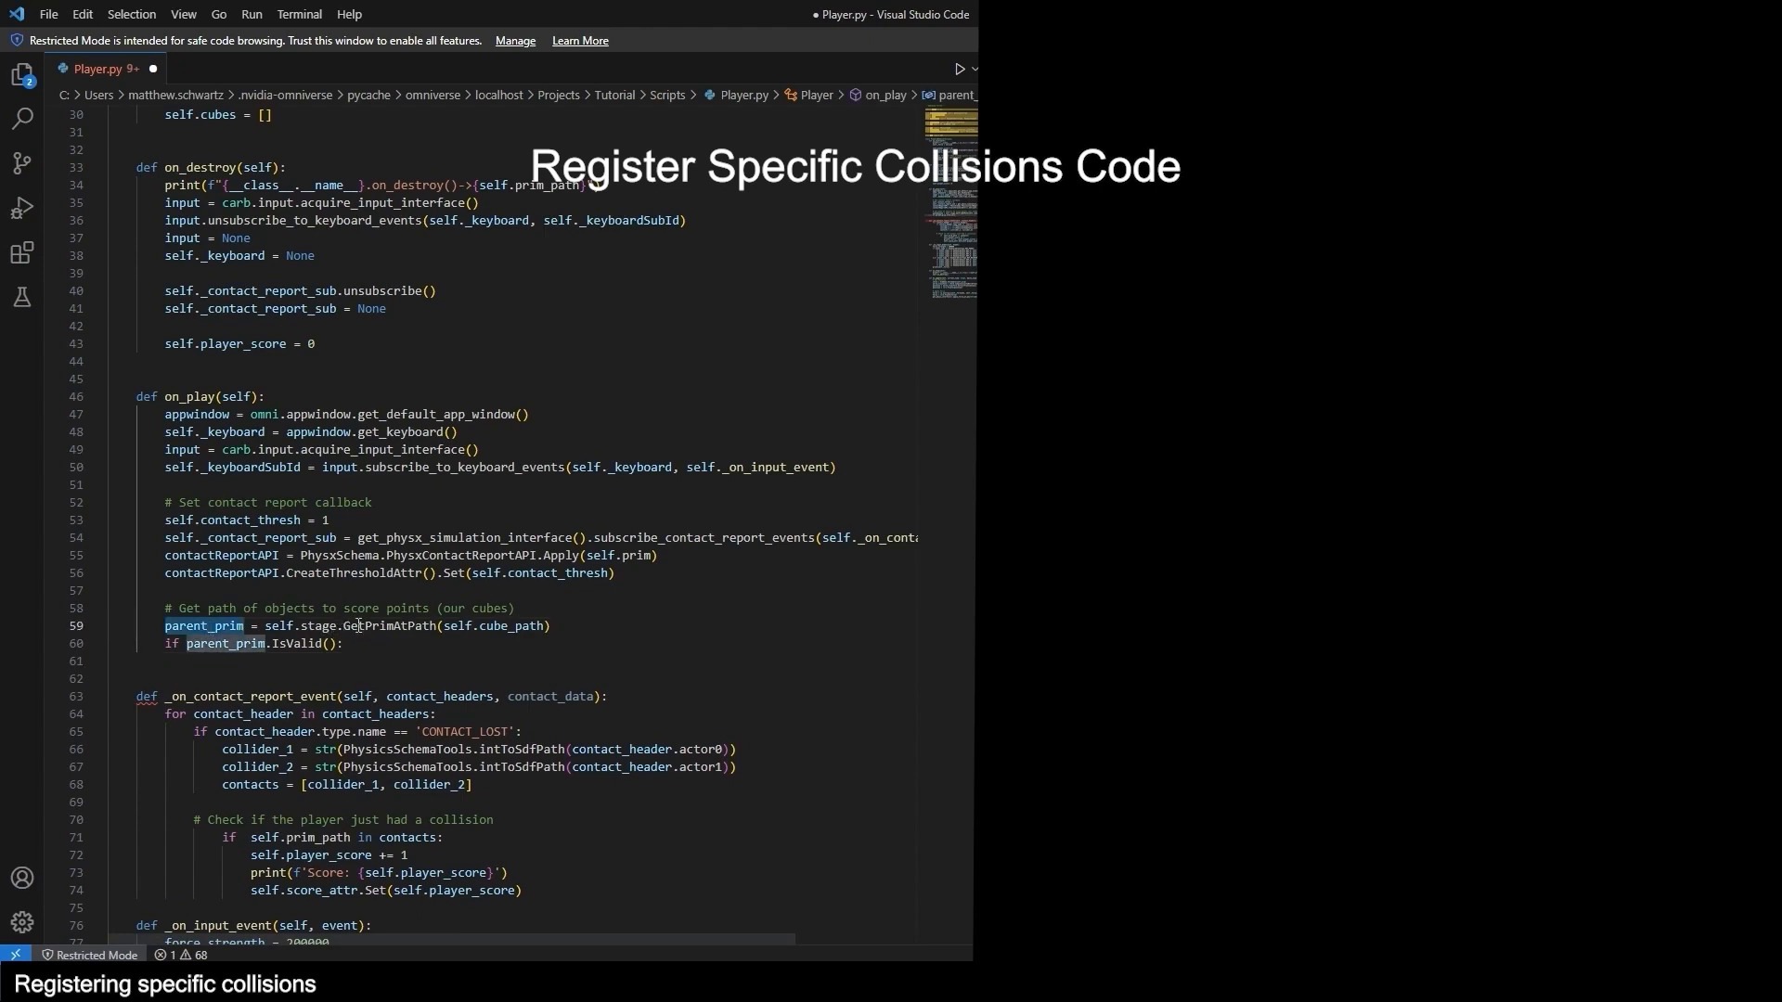
{"action": "scroll", "coordinate": [328, 438], "scroll_direction": "up", "scroll_amount": 3}
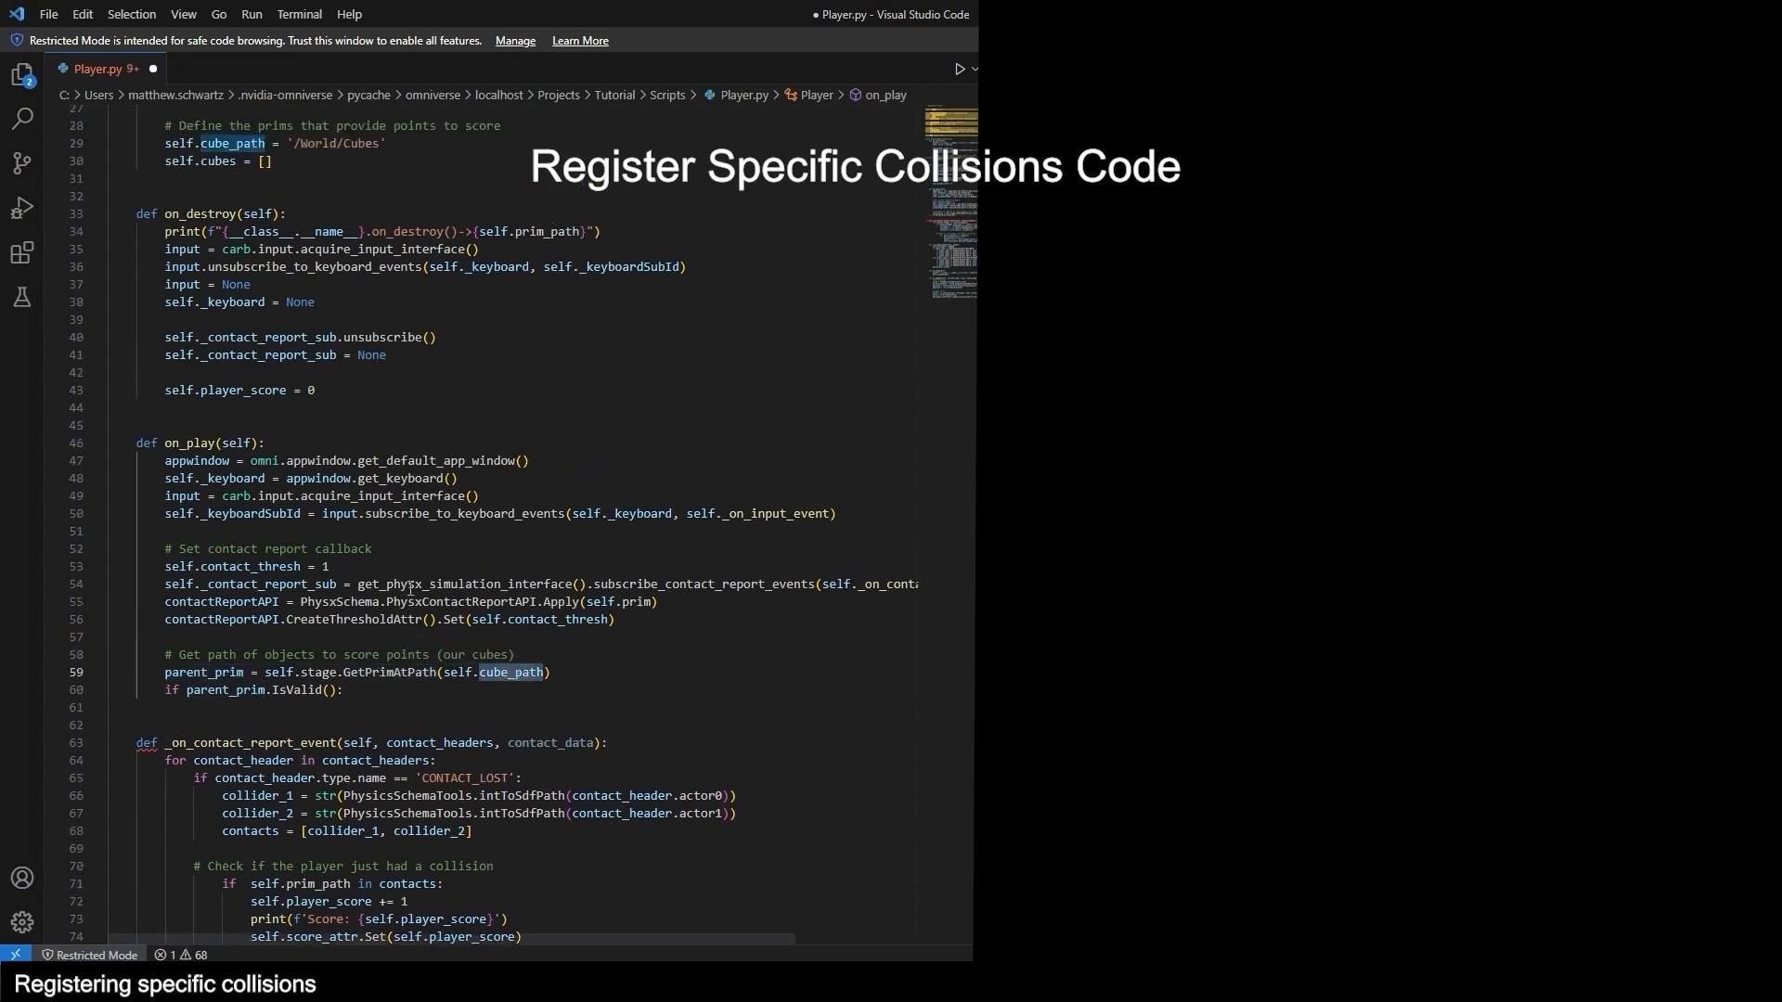
{"action": "scroll", "coordinate": [416, 285], "scroll_direction": "down", "scroll_amount": 5}
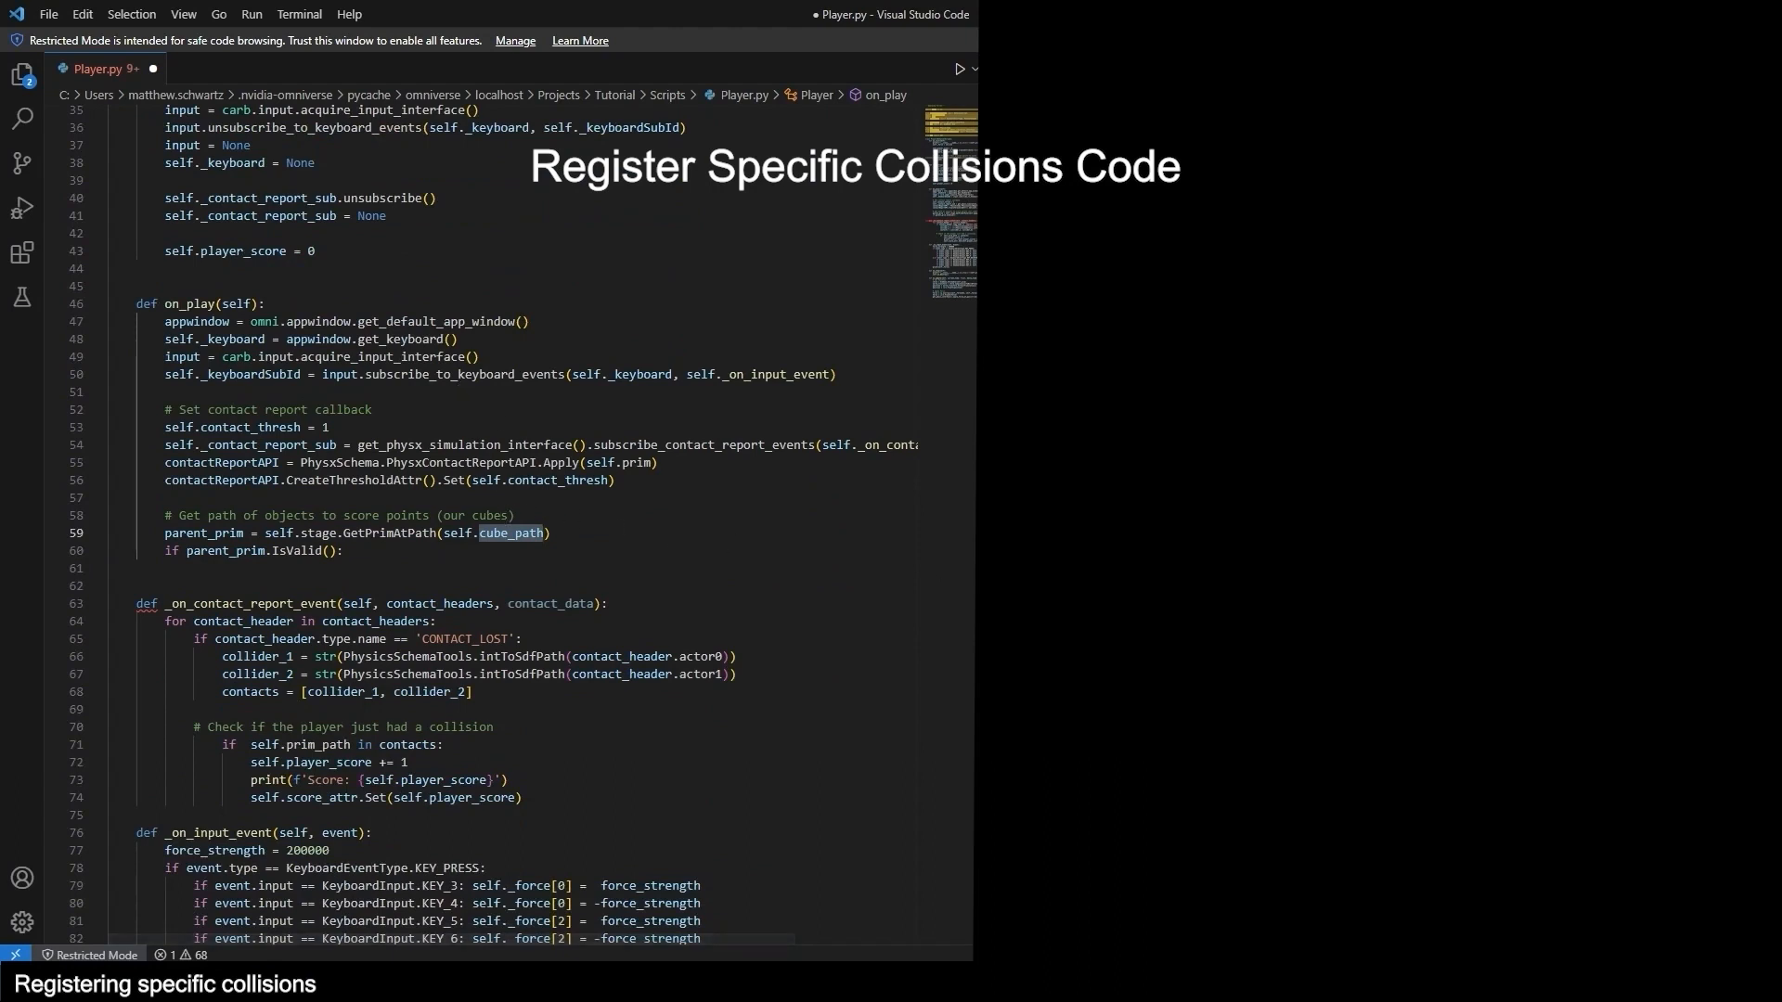
{"action": "type", "text": "children = parent_prim.GetAllChildren()"}
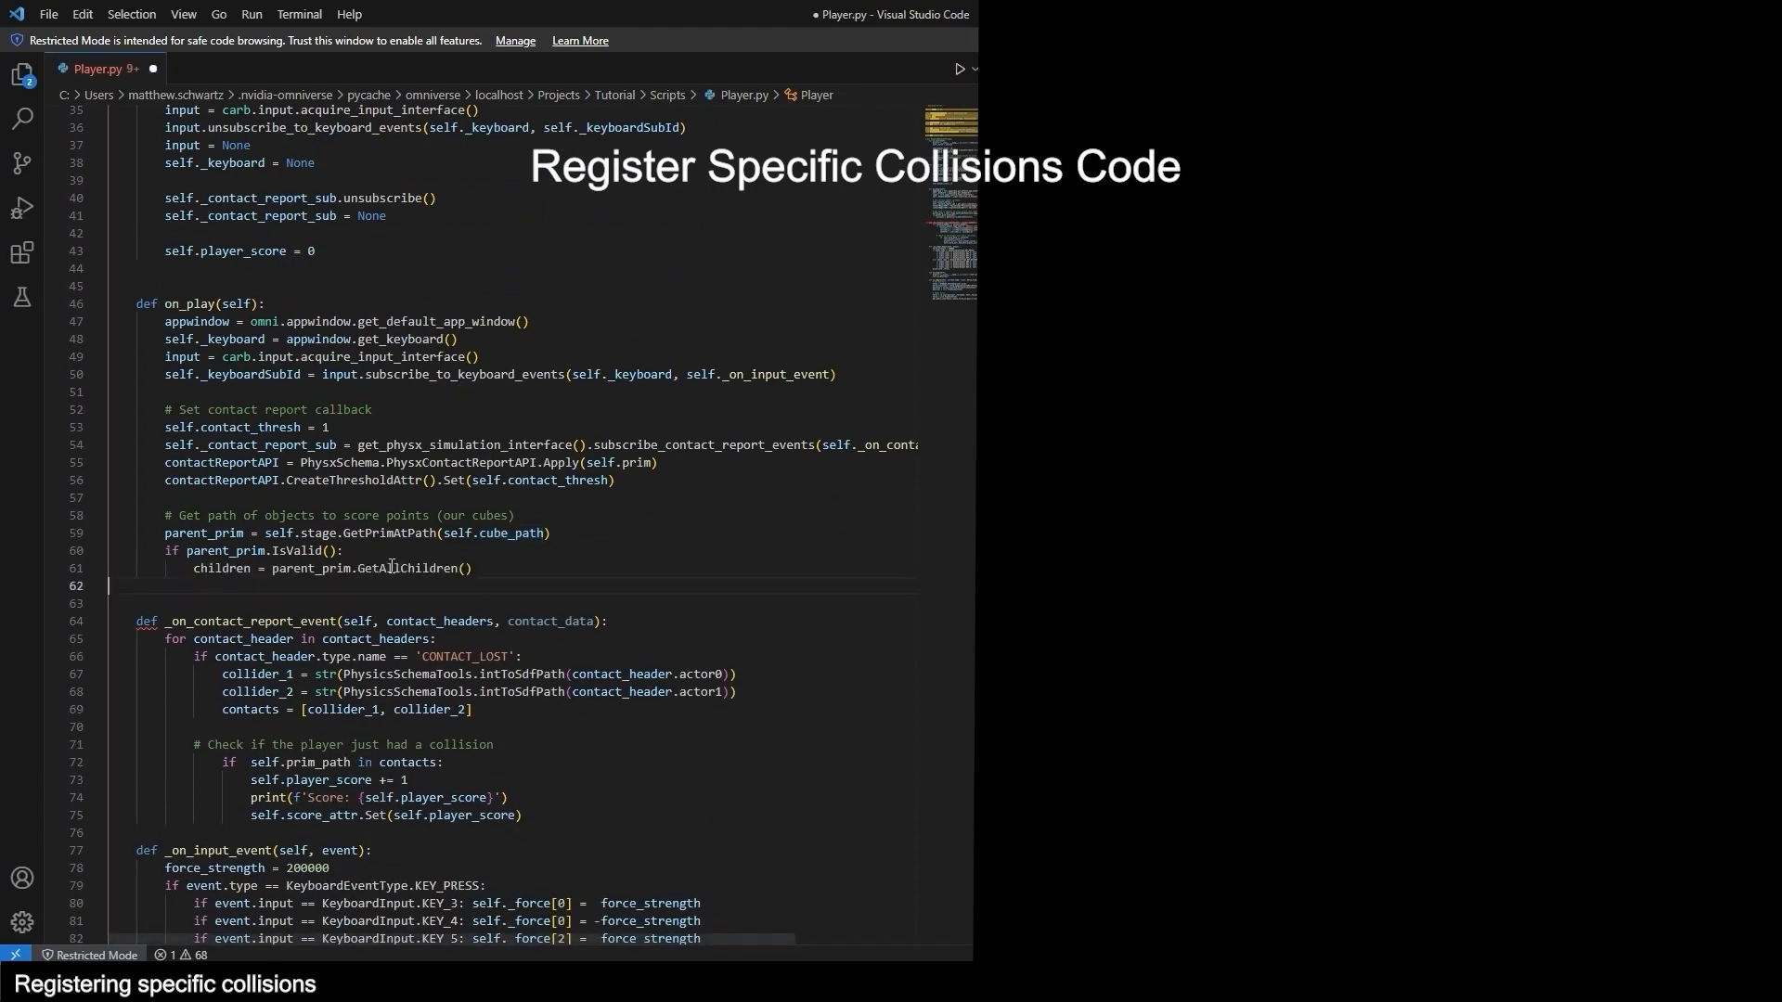
{"action": "type", "text": "self.cubes = [str(child.GetPath()) for child in children]"}
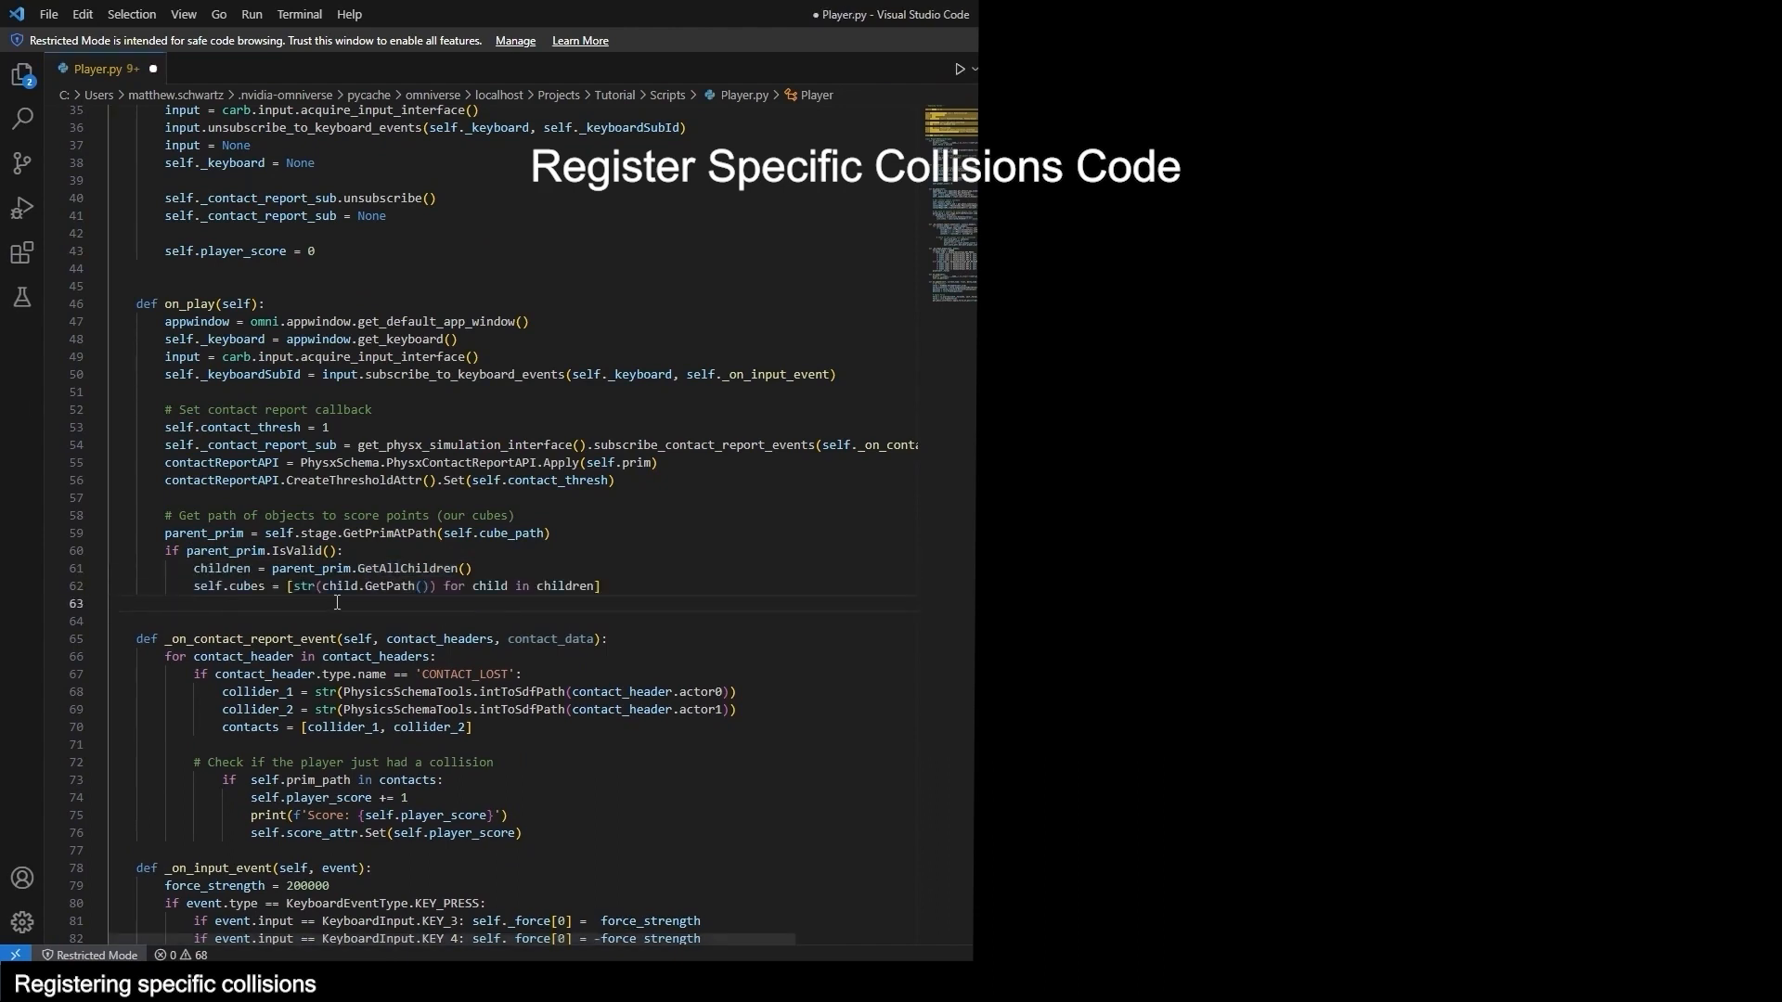
{"action": "left_click_drag", "start_coordinate": [328, 587], "coordinate": [344, 587]}
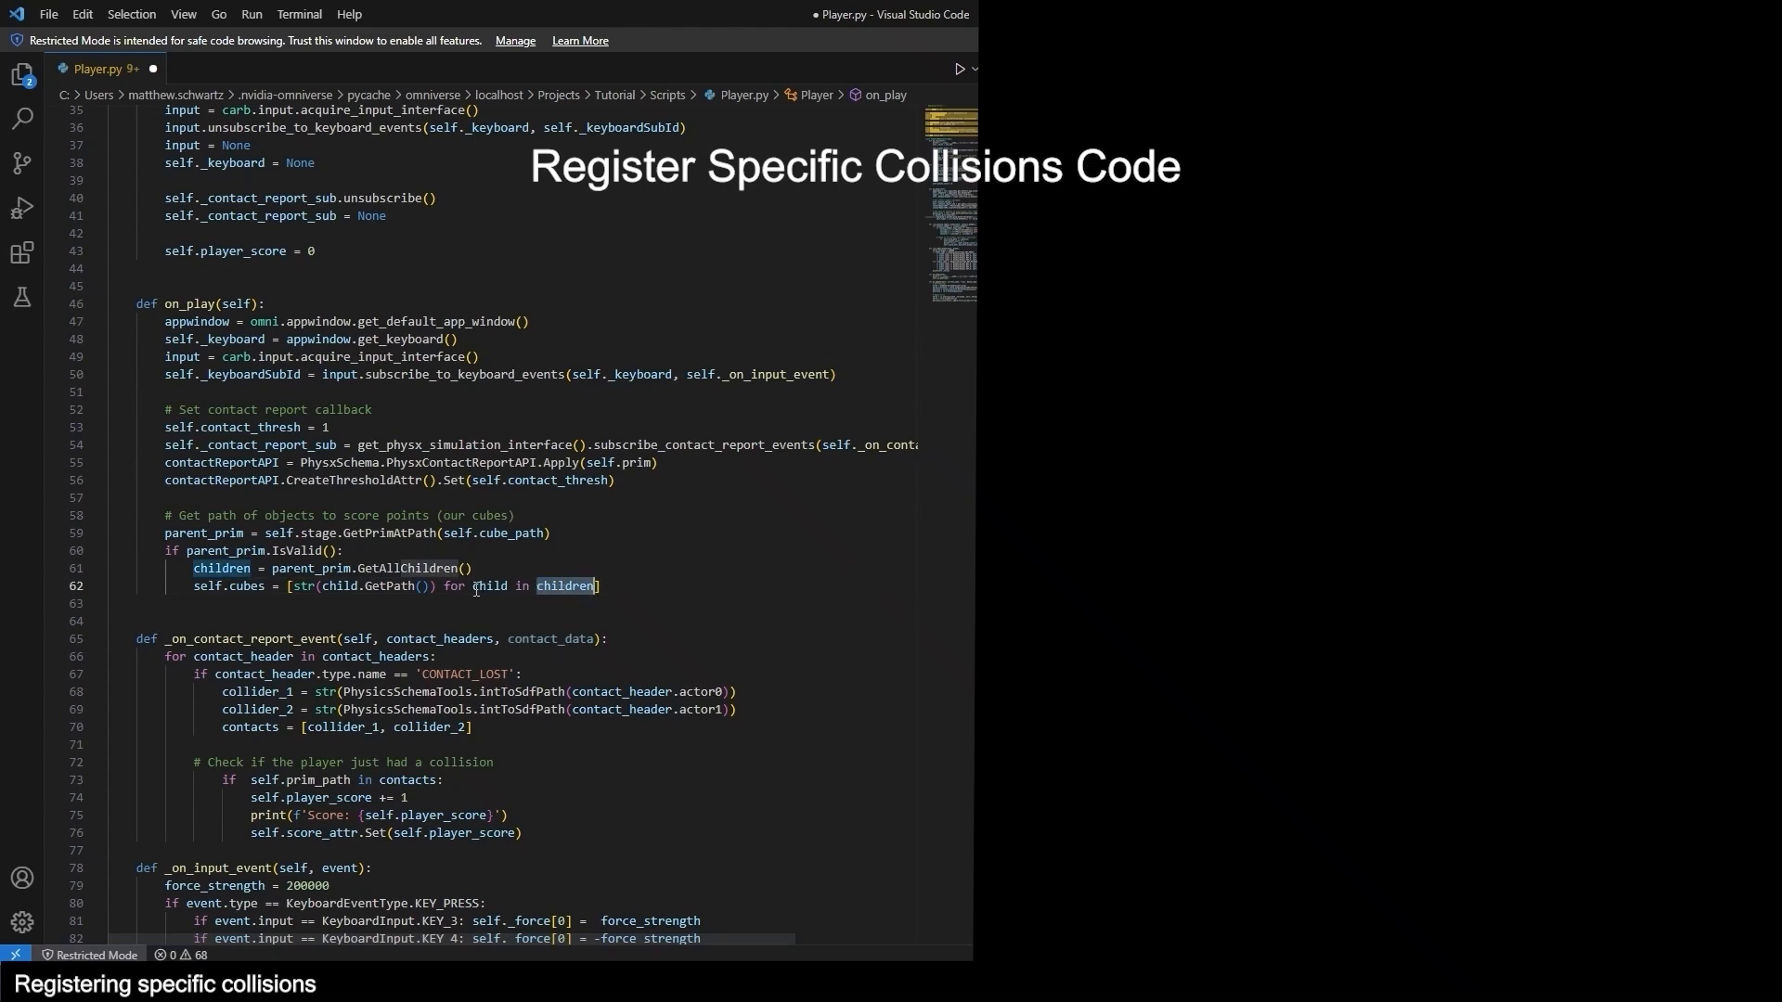
In _on_contact_report_event, add if contacts[0] in self.cubes or contacts[1] in self.cubes: directly below the if self.prim_path in contacts: line.
{"action": "left_click", "coordinate": [246, 588]}
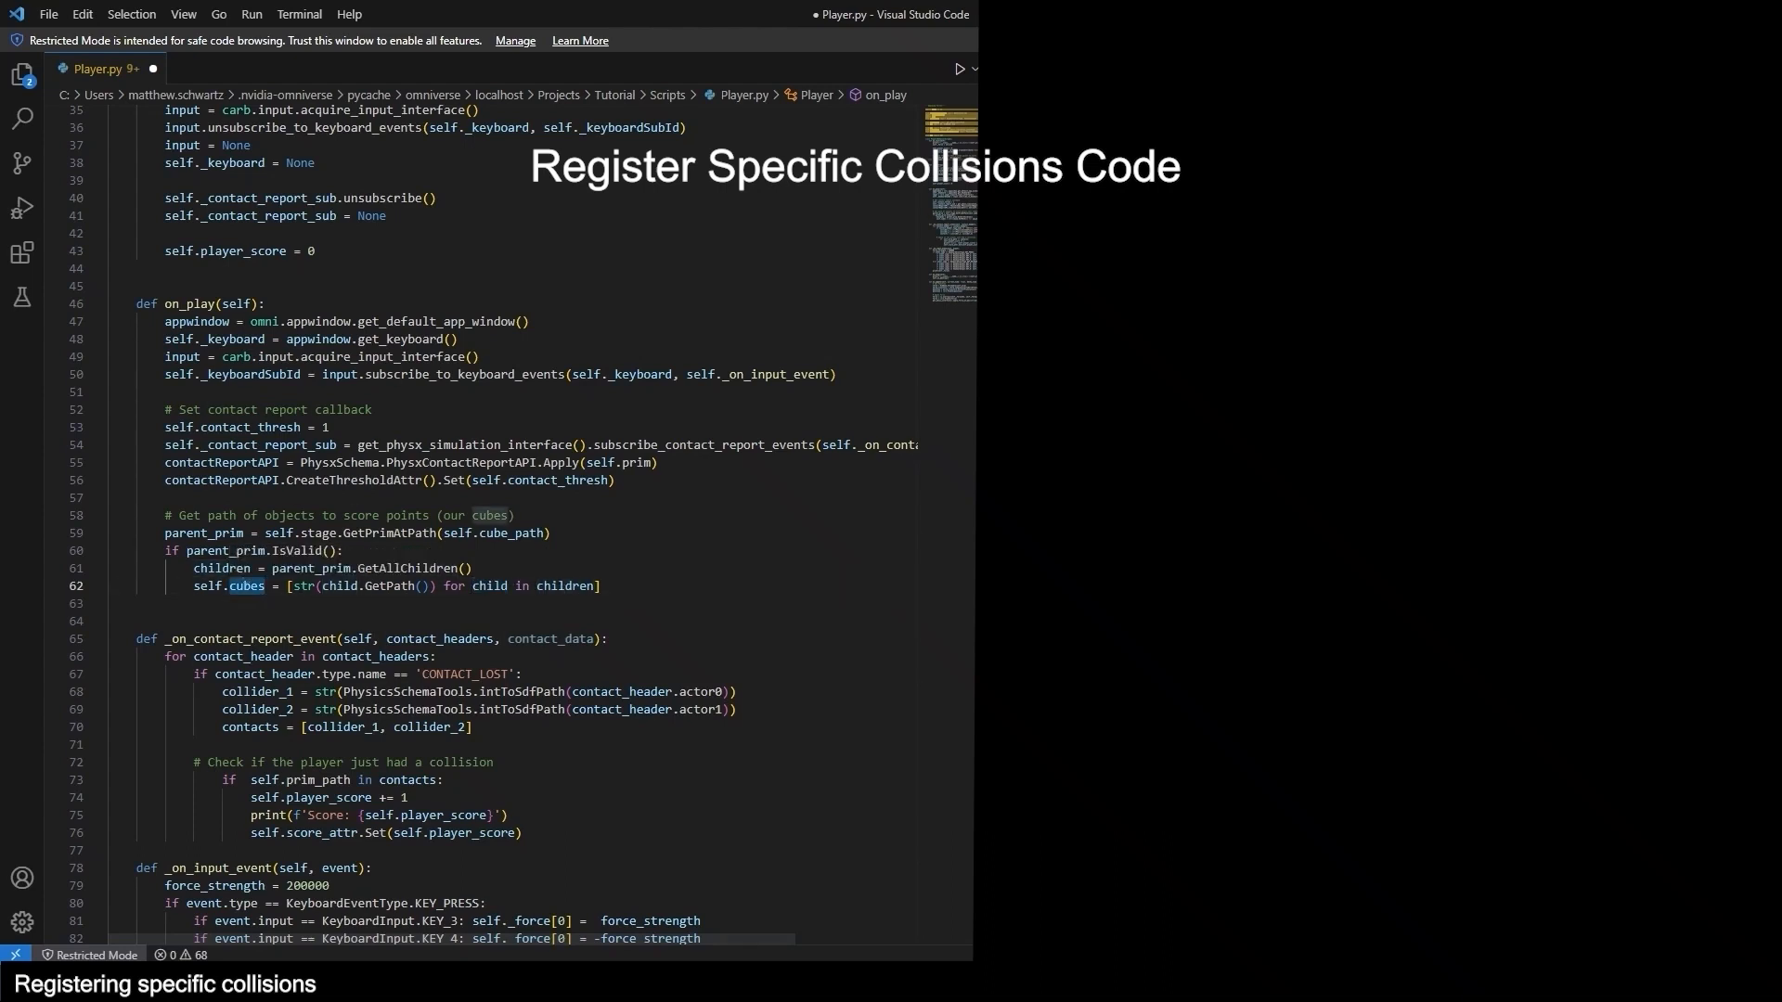
{"action": "scroll", "coordinate": [494, 525], "scroll_direction": "down", "scroll_amount": 12}
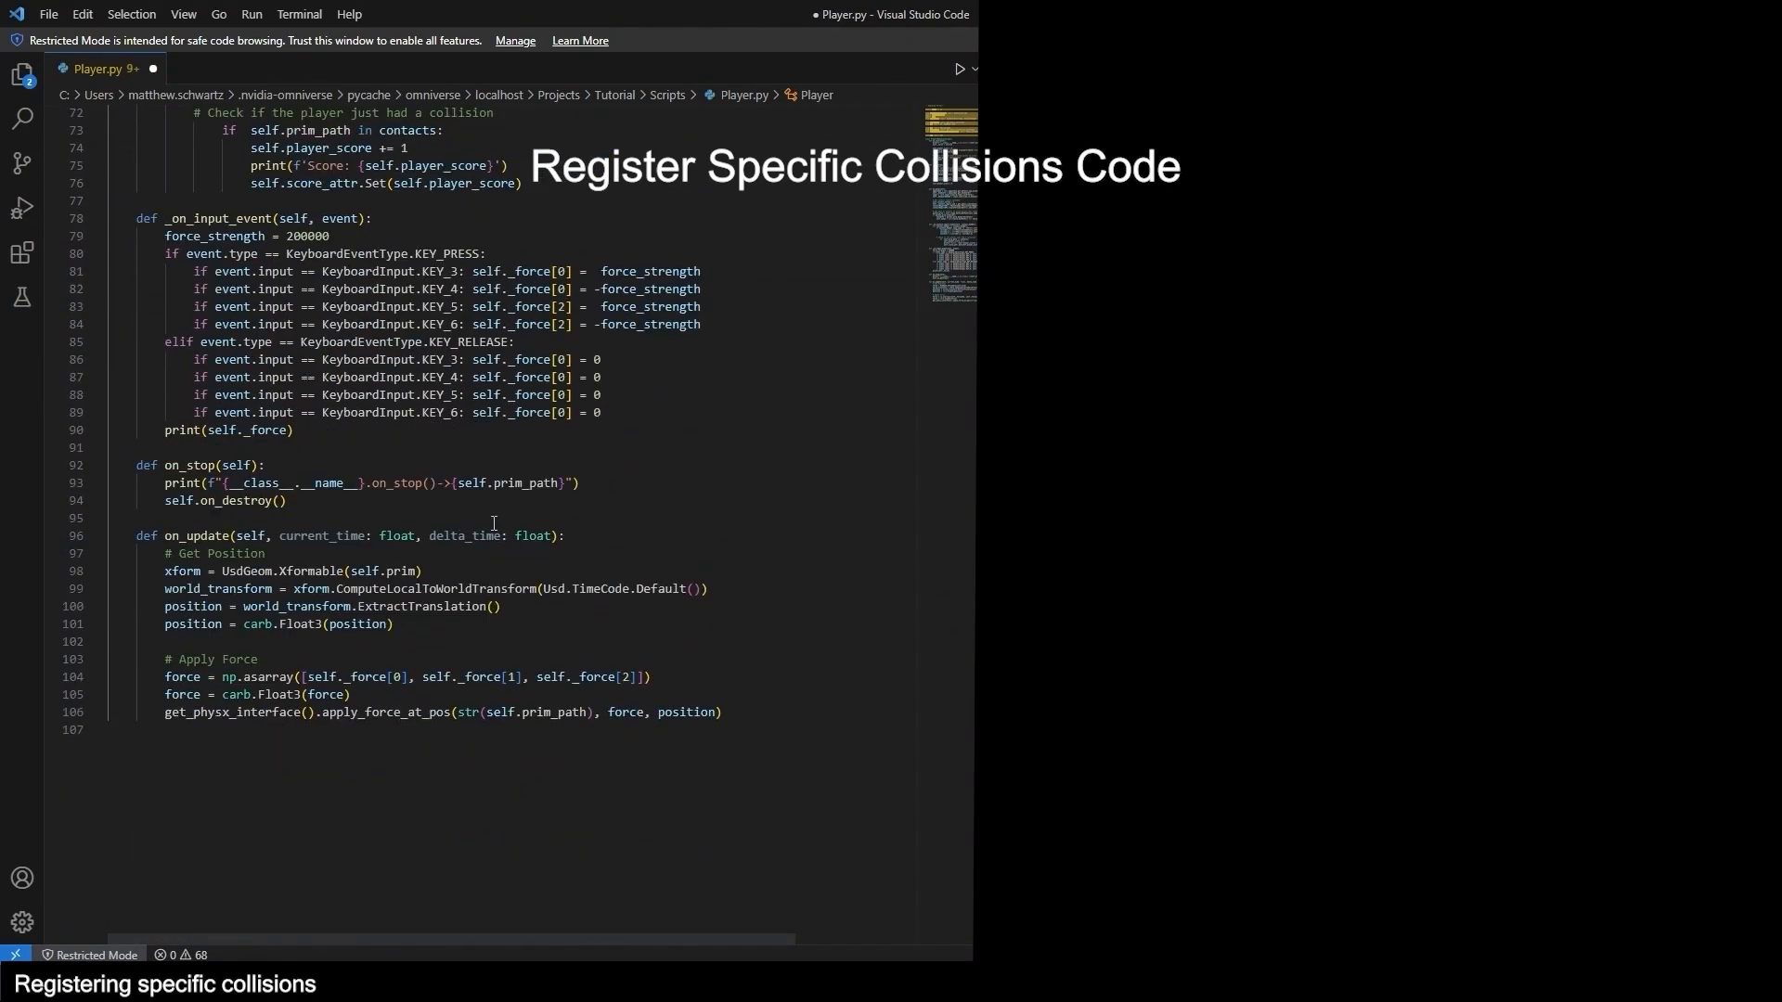
{"action": "scroll", "coordinate": [493, 523], "scroll_direction": "up", "scroll_amount": 10}
{"action": "scroll", "coordinate": [275, 548], "scroll_direction": "down", "scroll_amount": 2}
{"action": "left_click", "coordinate": [276, 549]}
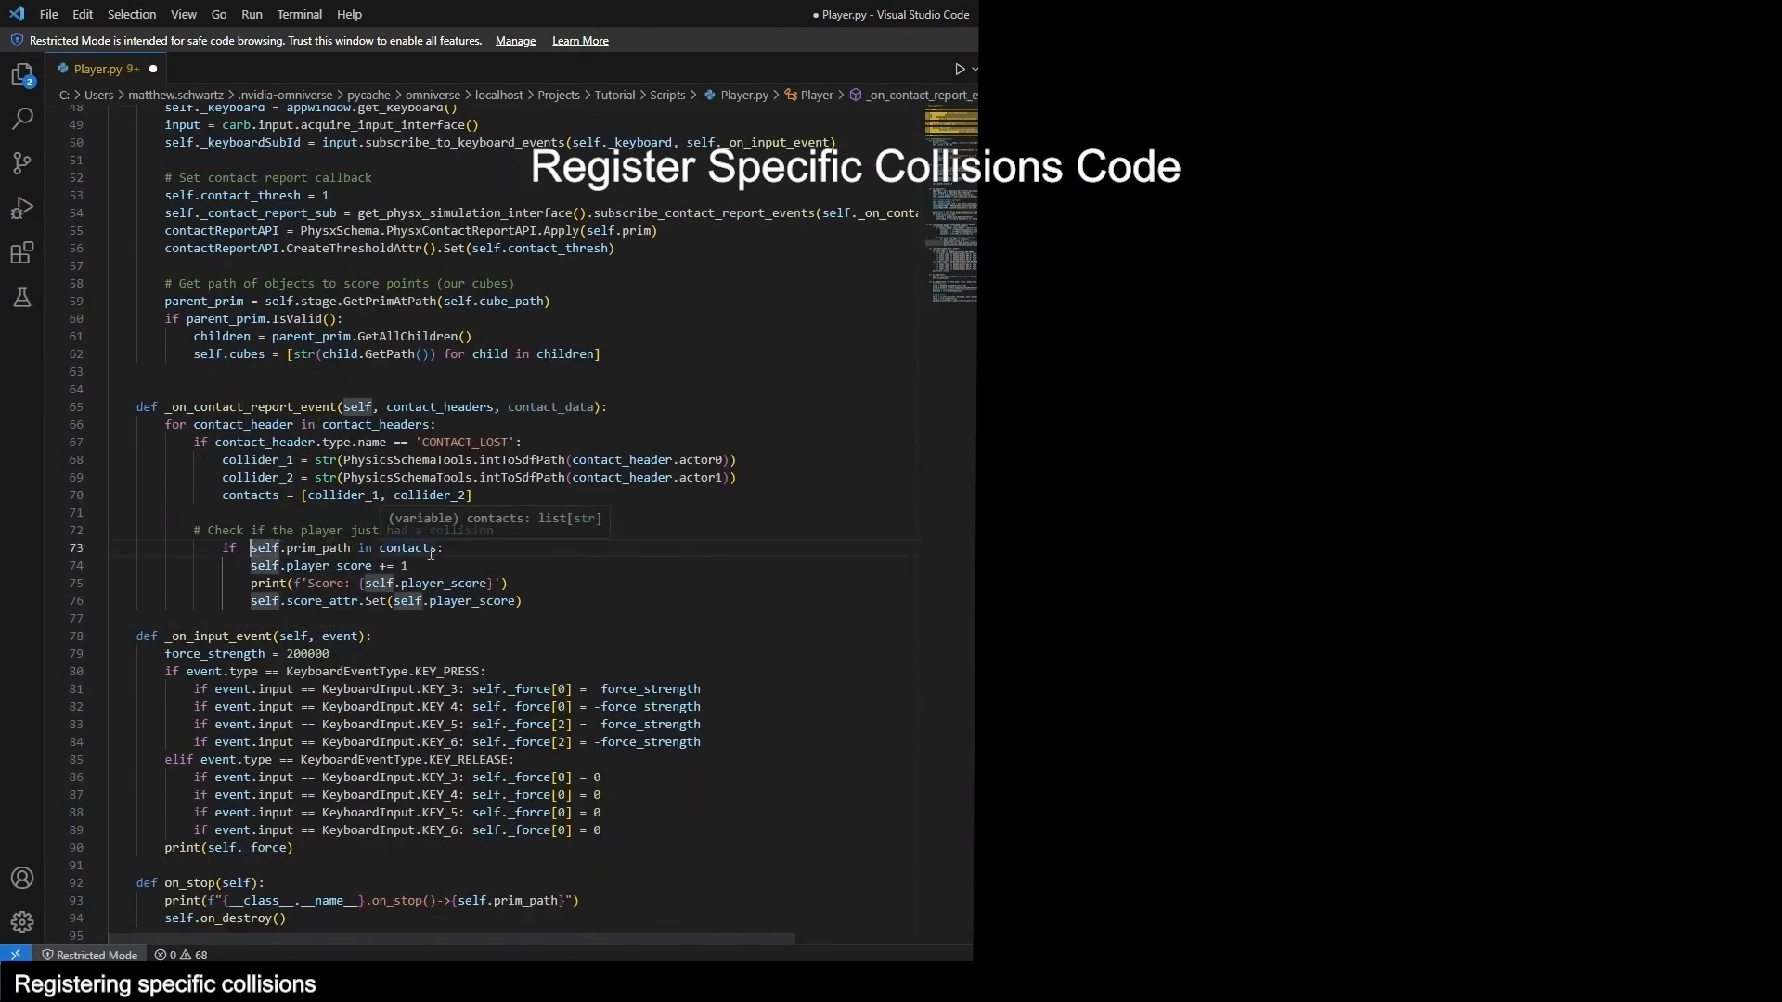
{"action": "left_click", "coordinate": [438, 549]}
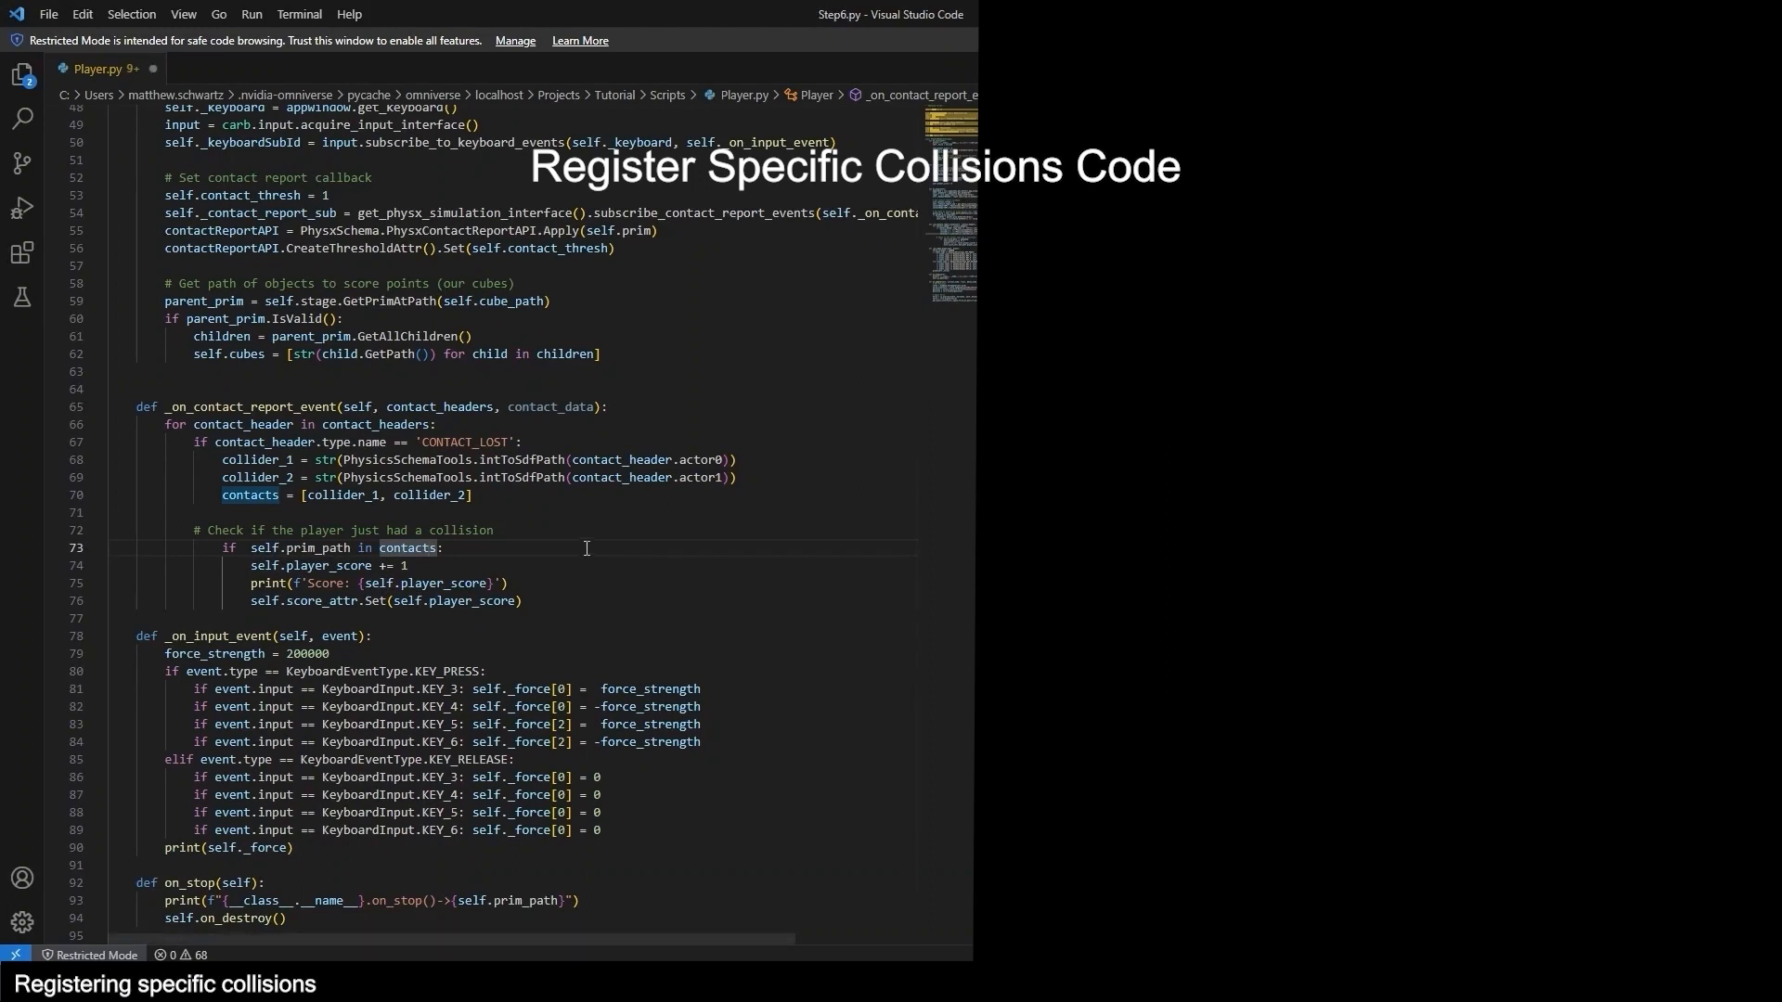
{"action": "key", "text": "Return"}
{"action": "type", "text": "if contacts[0] in self.cubes or contacts[1] in self.cubes:"}
Examine how contacts[0] and contacts[1] in the new condition relate to collider_1, collider_2 and the self.cubes list.
{"action": "double_click", "coordinate": [302, 566]}
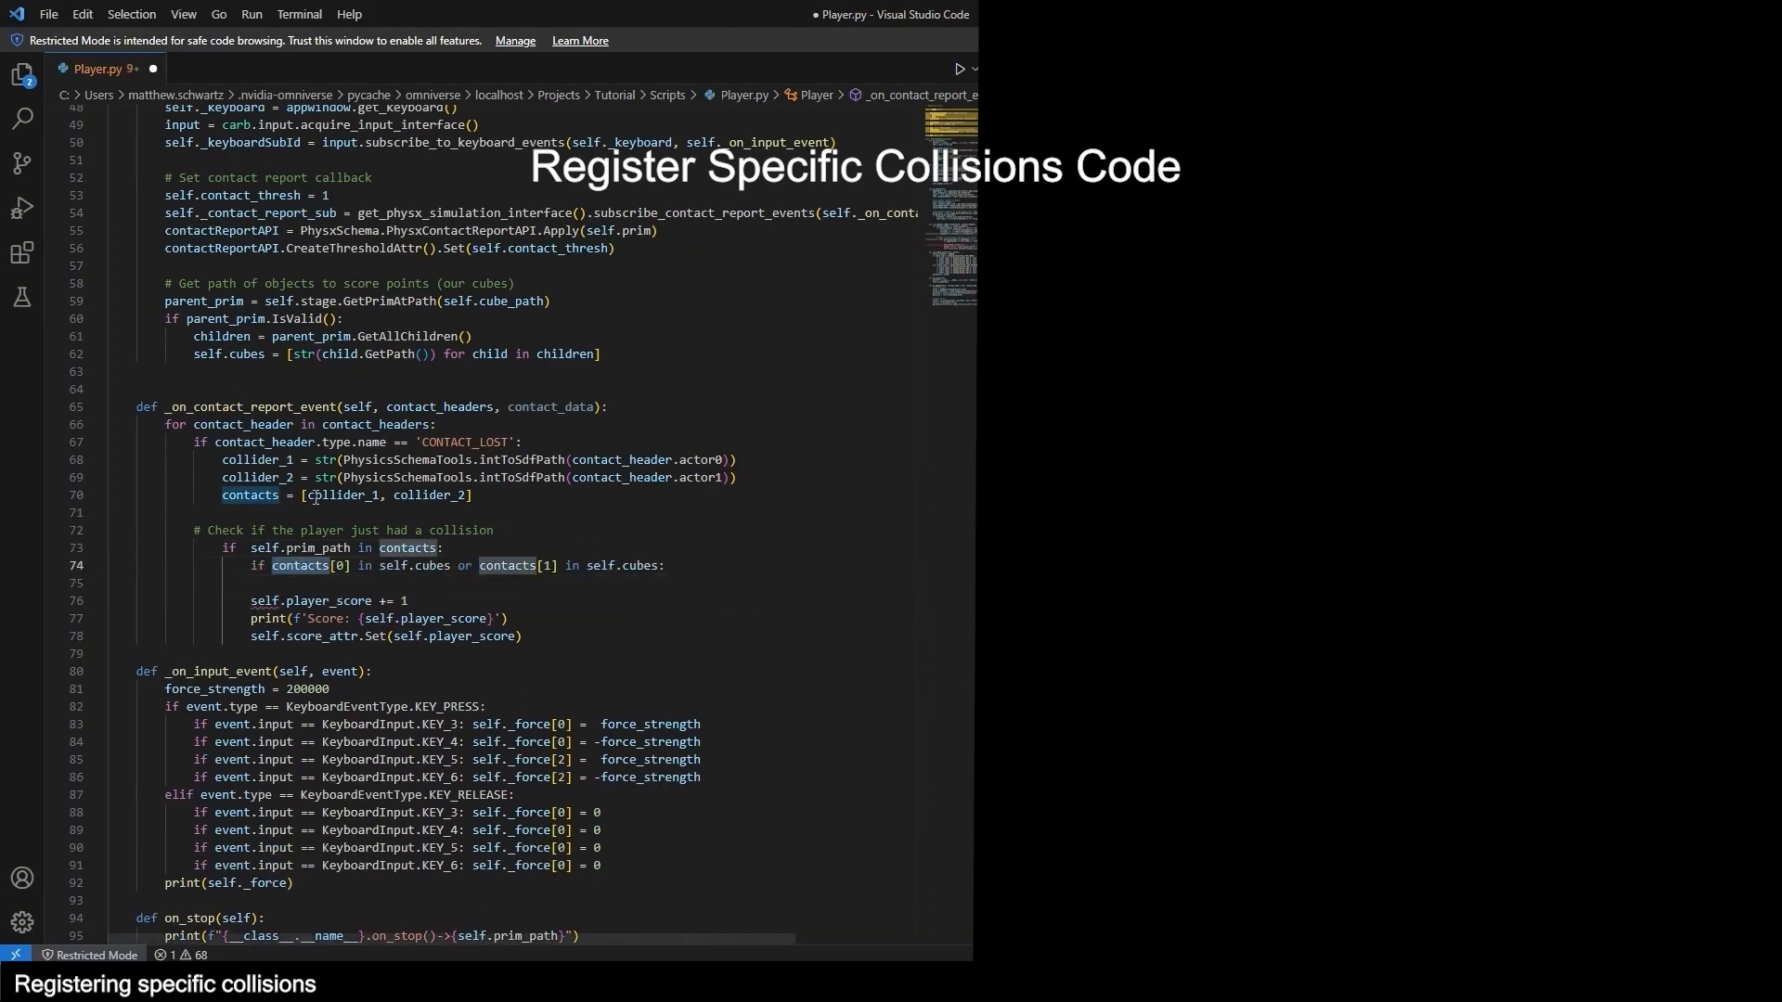
{"action": "double_click", "coordinate": [320, 495]}
{"action": "left_click_drag", "start_coordinate": [380, 566], "coordinate": [451, 566]}
{"action": "left_click", "coordinate": [507, 566]}
{"action": "double_click", "coordinate": [430, 496]}
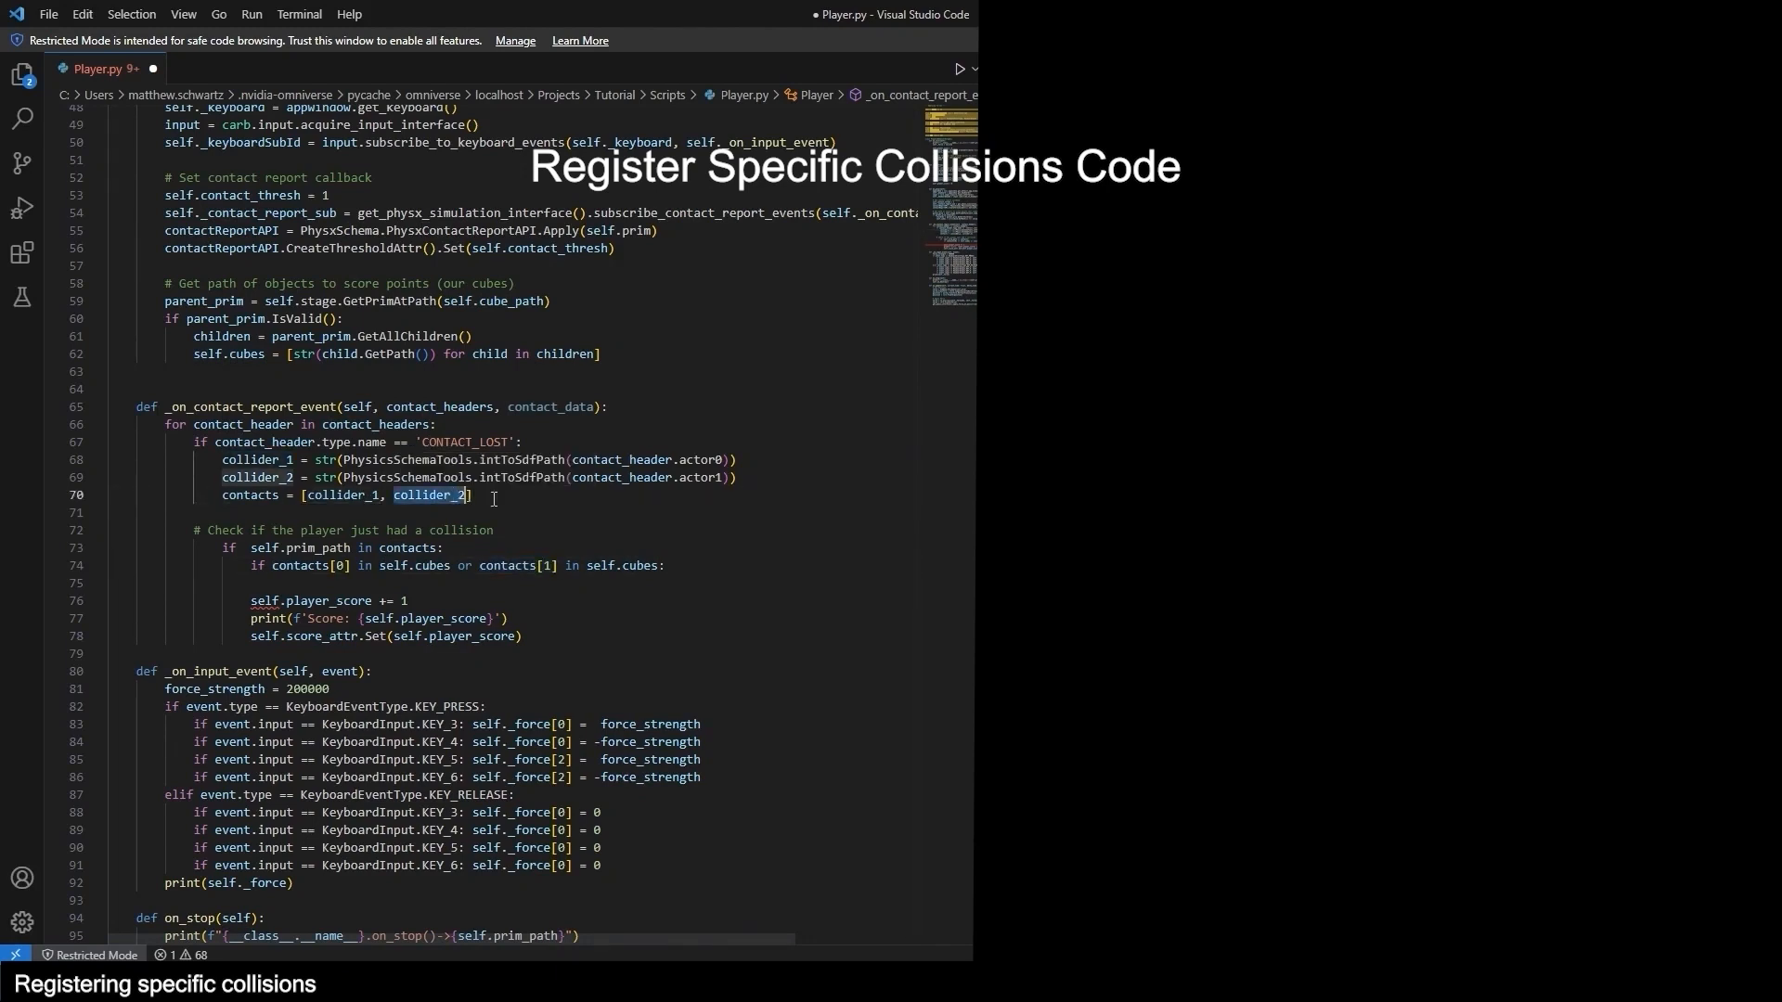
{"action": "left_click_drag", "start_coordinate": [657, 566], "coordinate": [579, 566]}
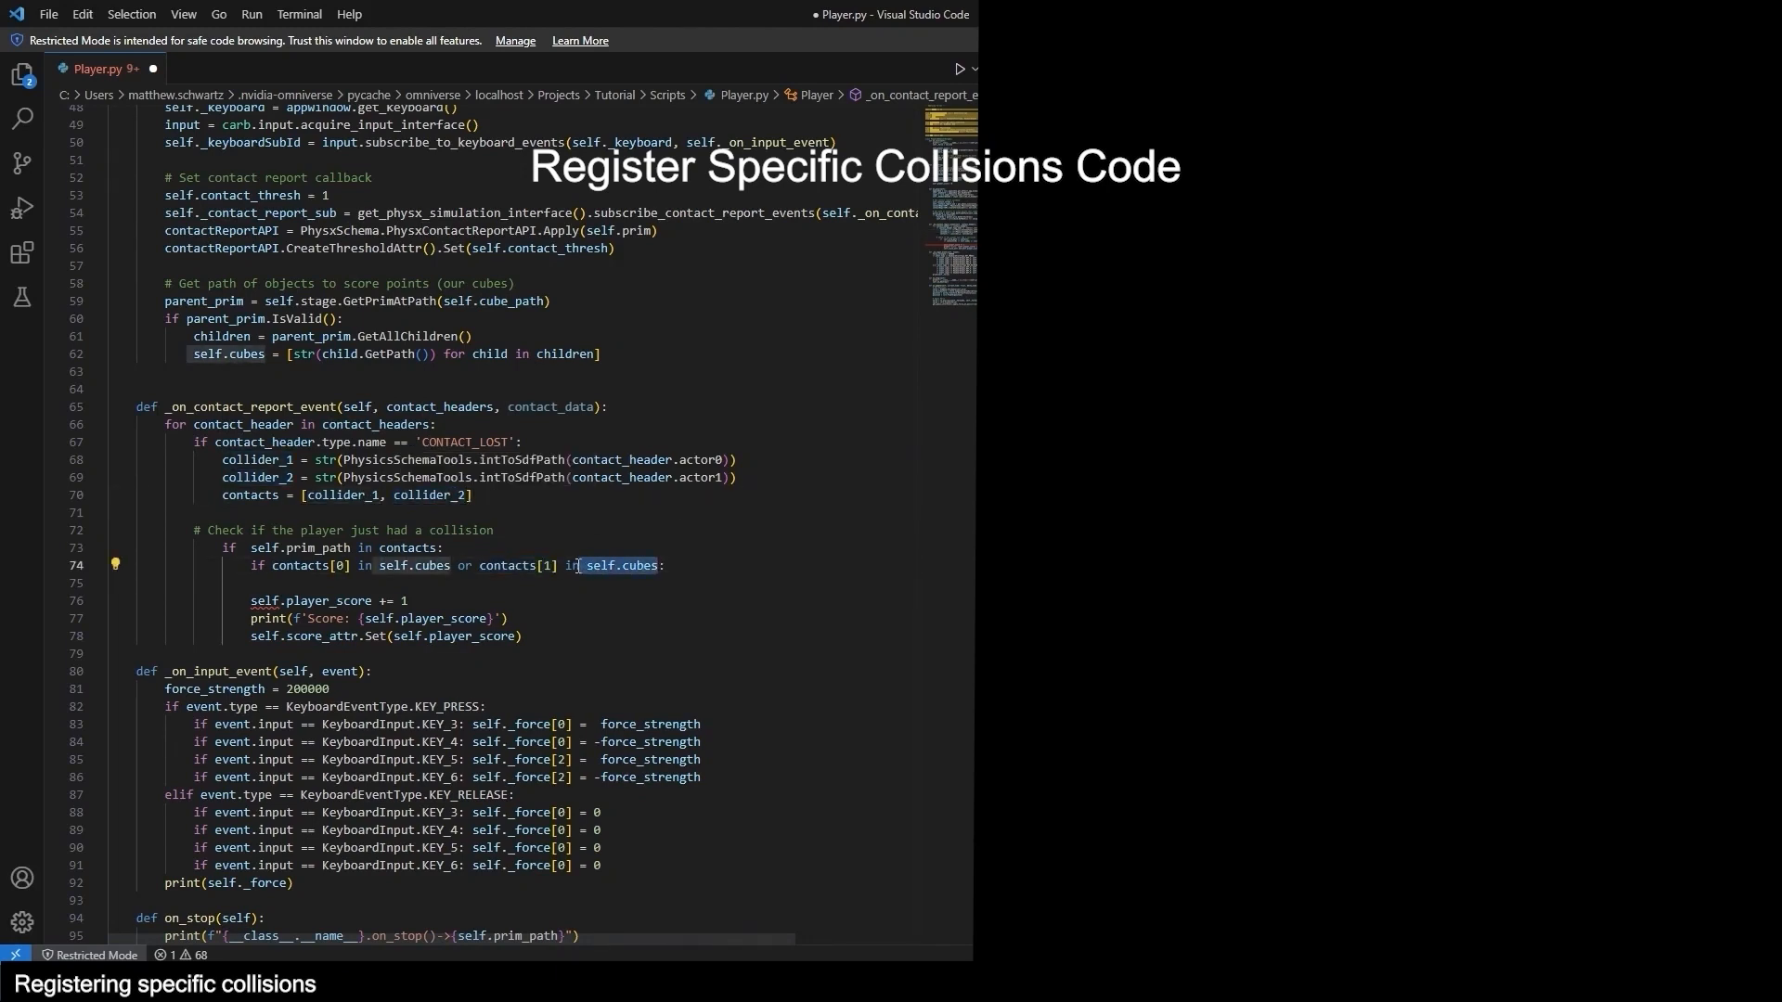
Indent the three score update, print and score_attr.Set lines under the new cubes condition and remove the blank line above them.
{"action": "left_click", "coordinate": [492, 584]}
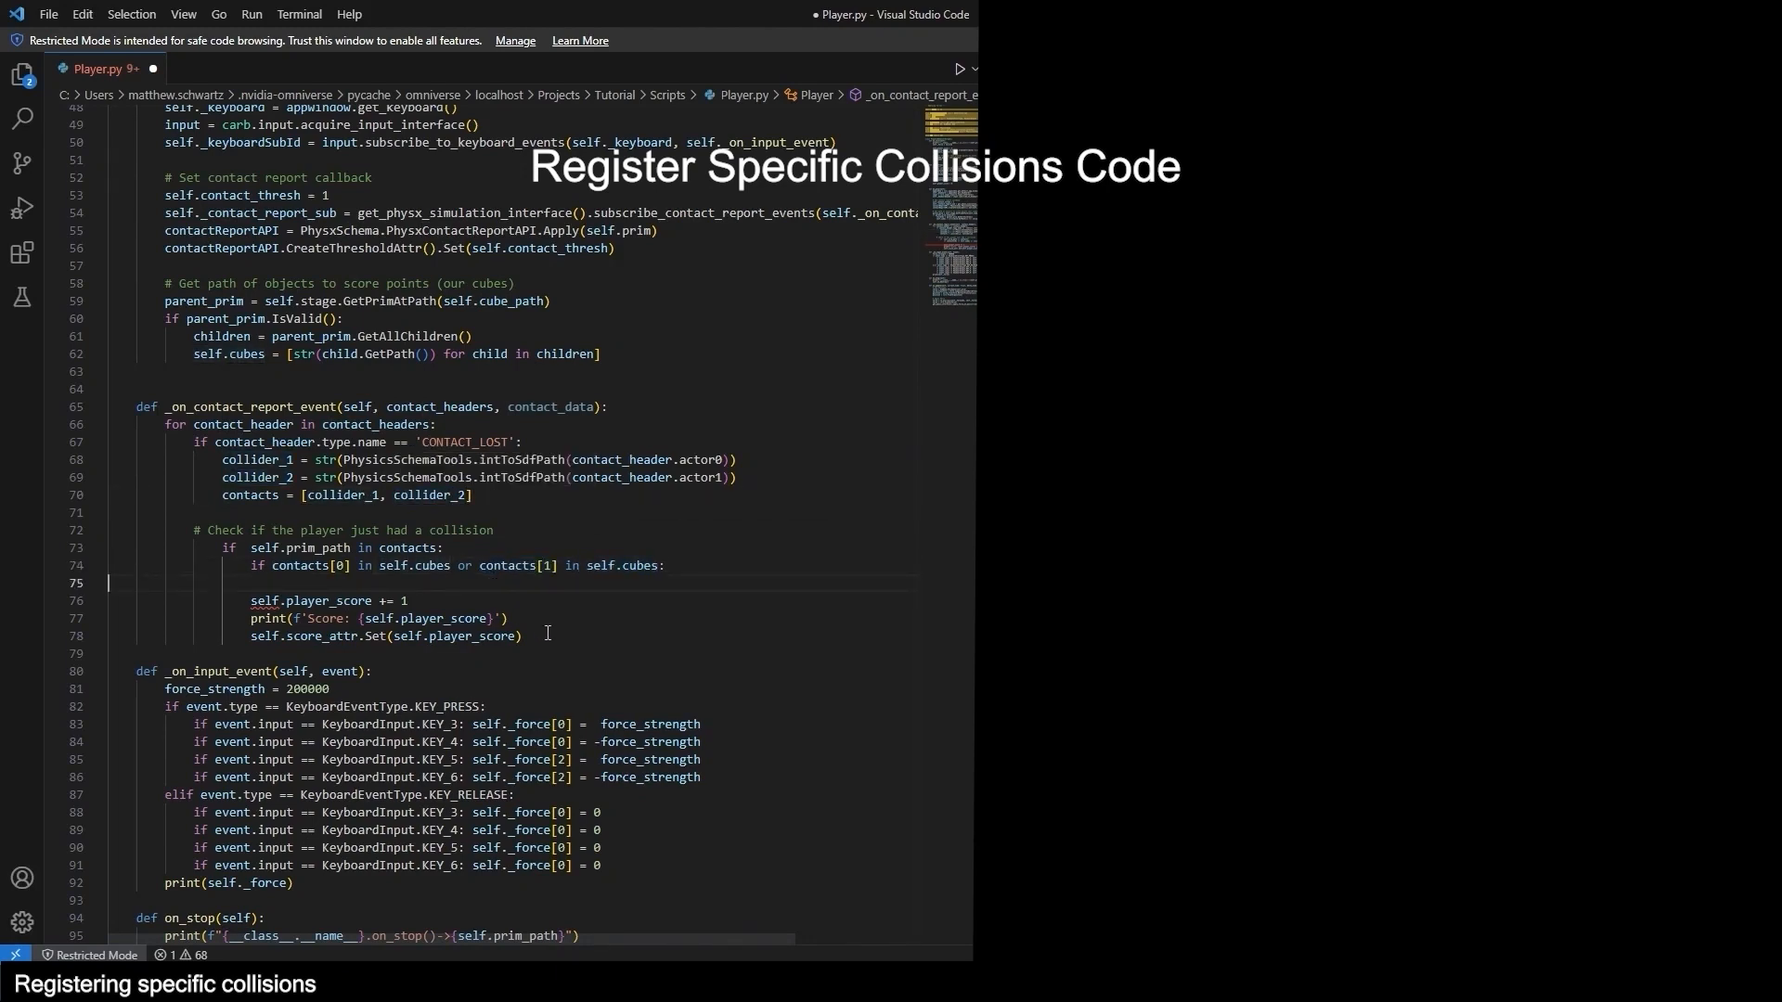
{"action": "left_click_drag", "start_coordinate": [547, 633], "coordinate": [80, 602]}
{"action": "key", "text": "Tab"}
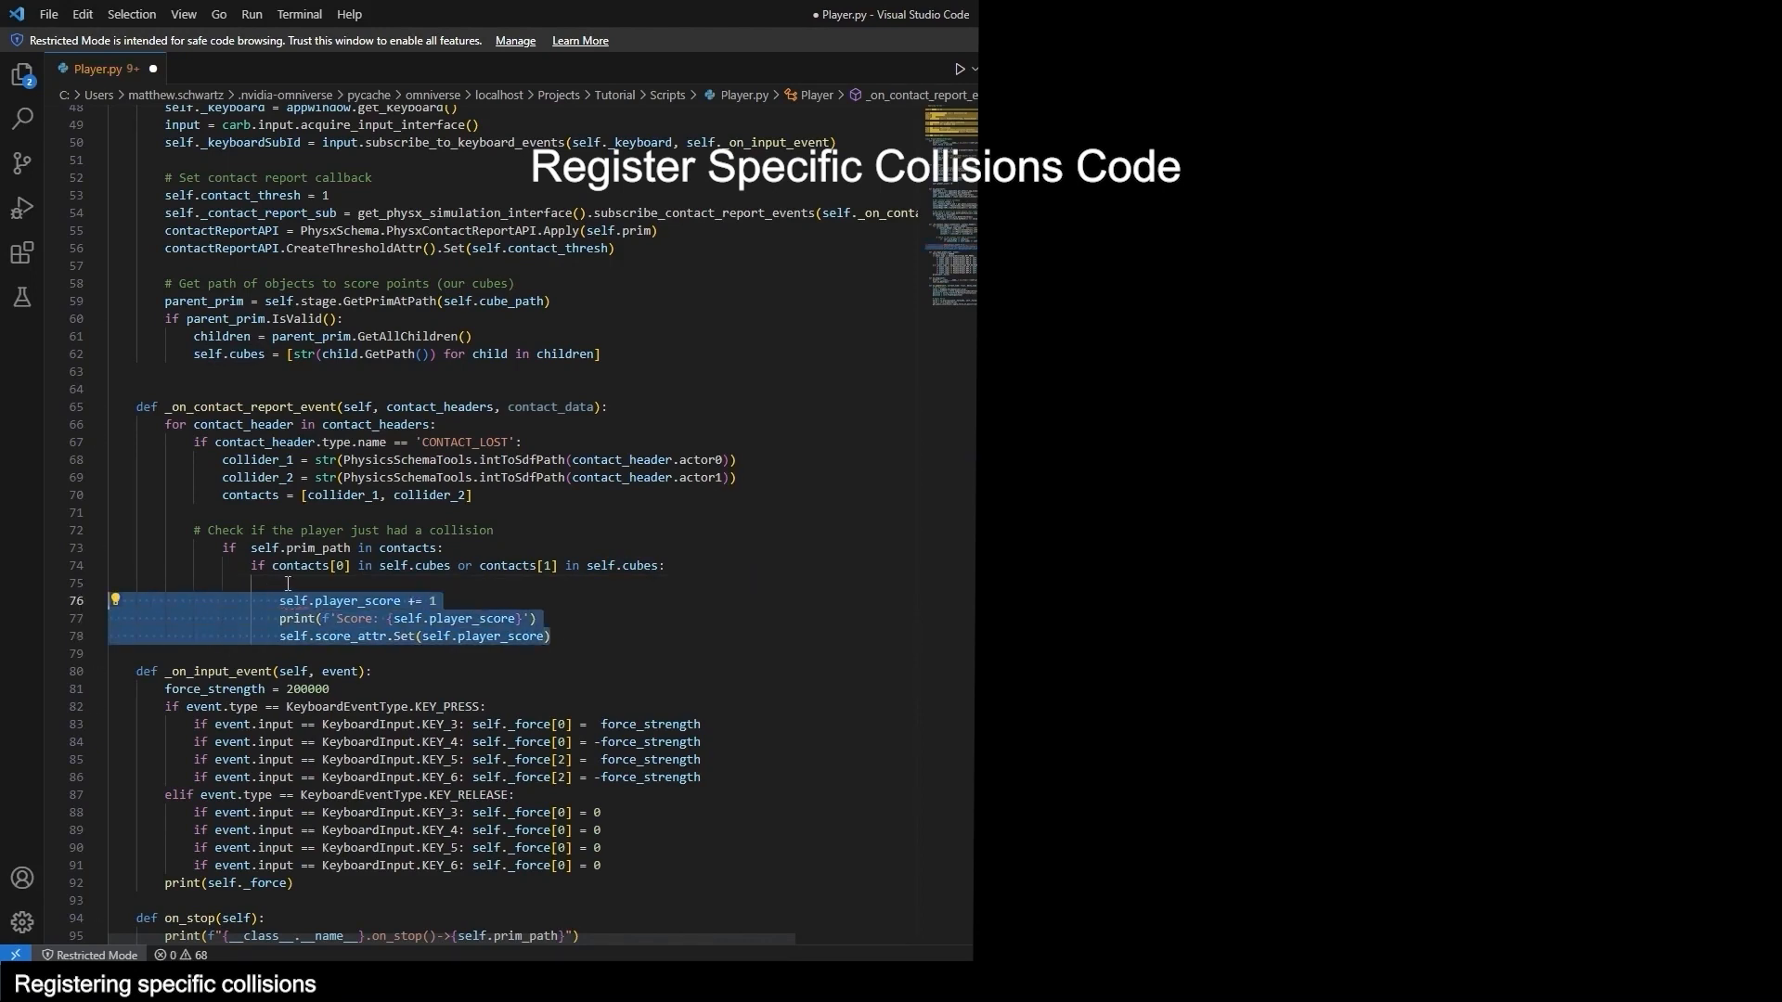
{"action": "left_click", "coordinate": [335, 583]}
{"action": "key", "text": "BackSpace"}
{"action": "key", "text": "BackSpace"}
{"action": "key", "text": "BackSpace"}
{"action": "key", "text": "BackSpace"}
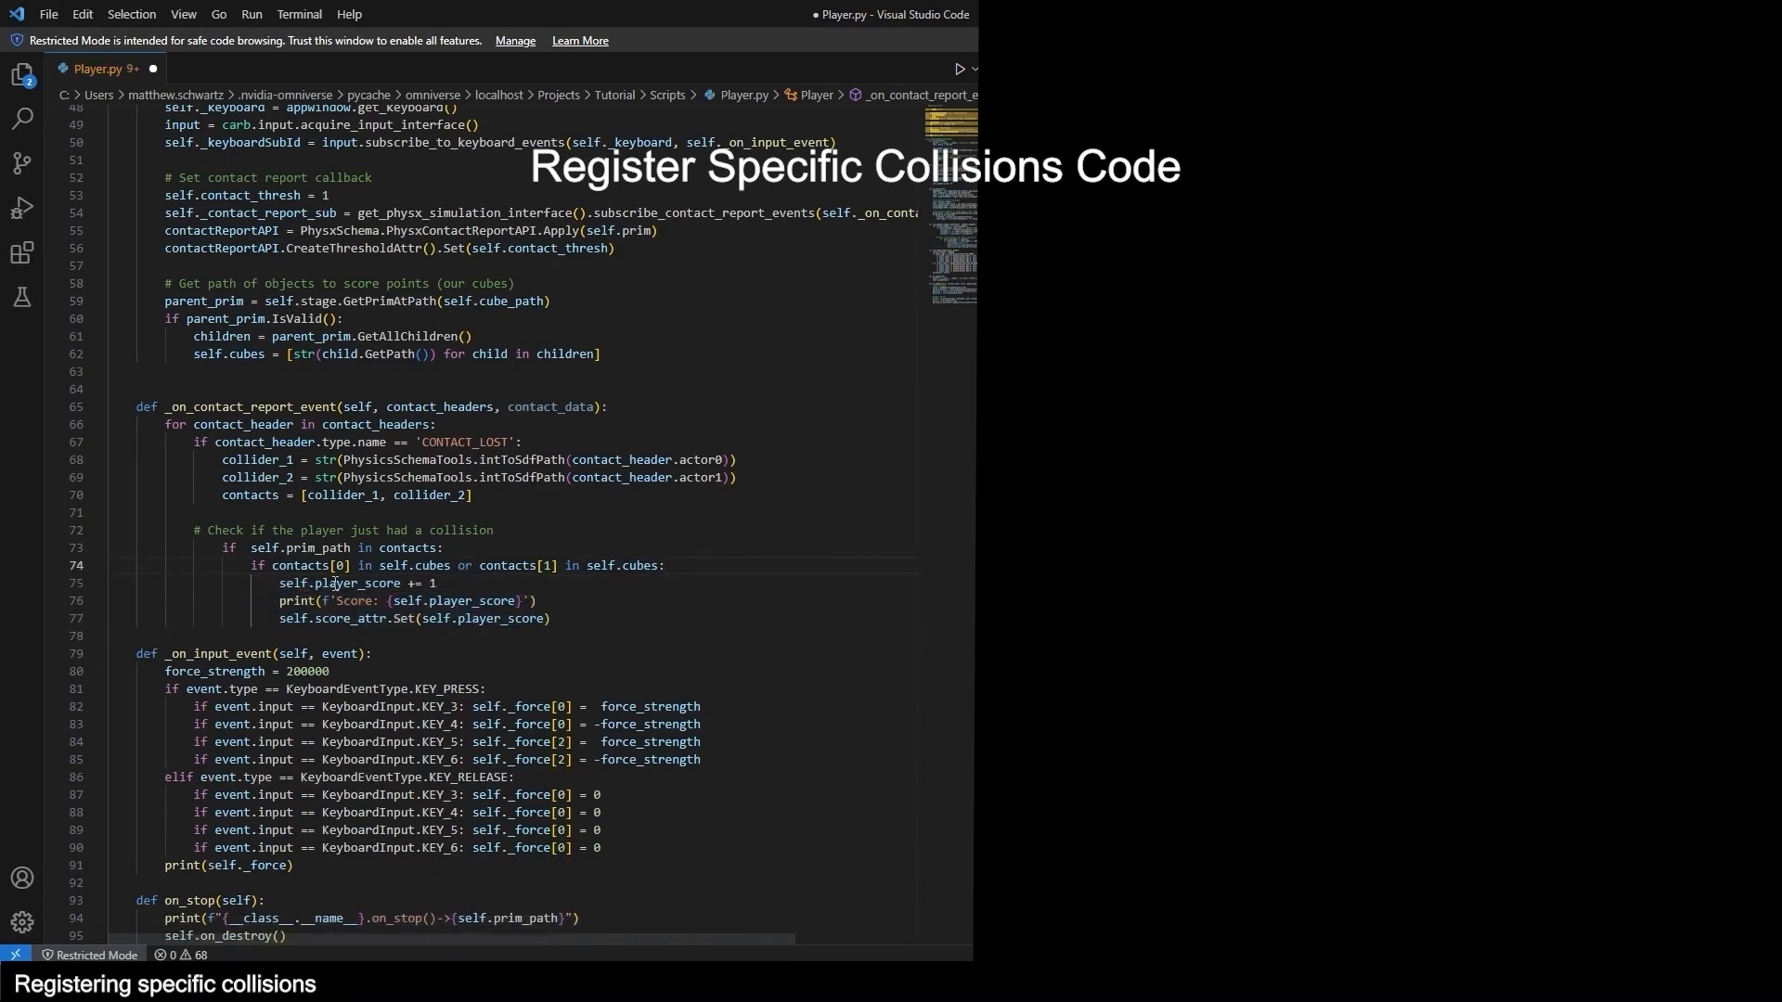
{"action": "key", "text": "Return"}
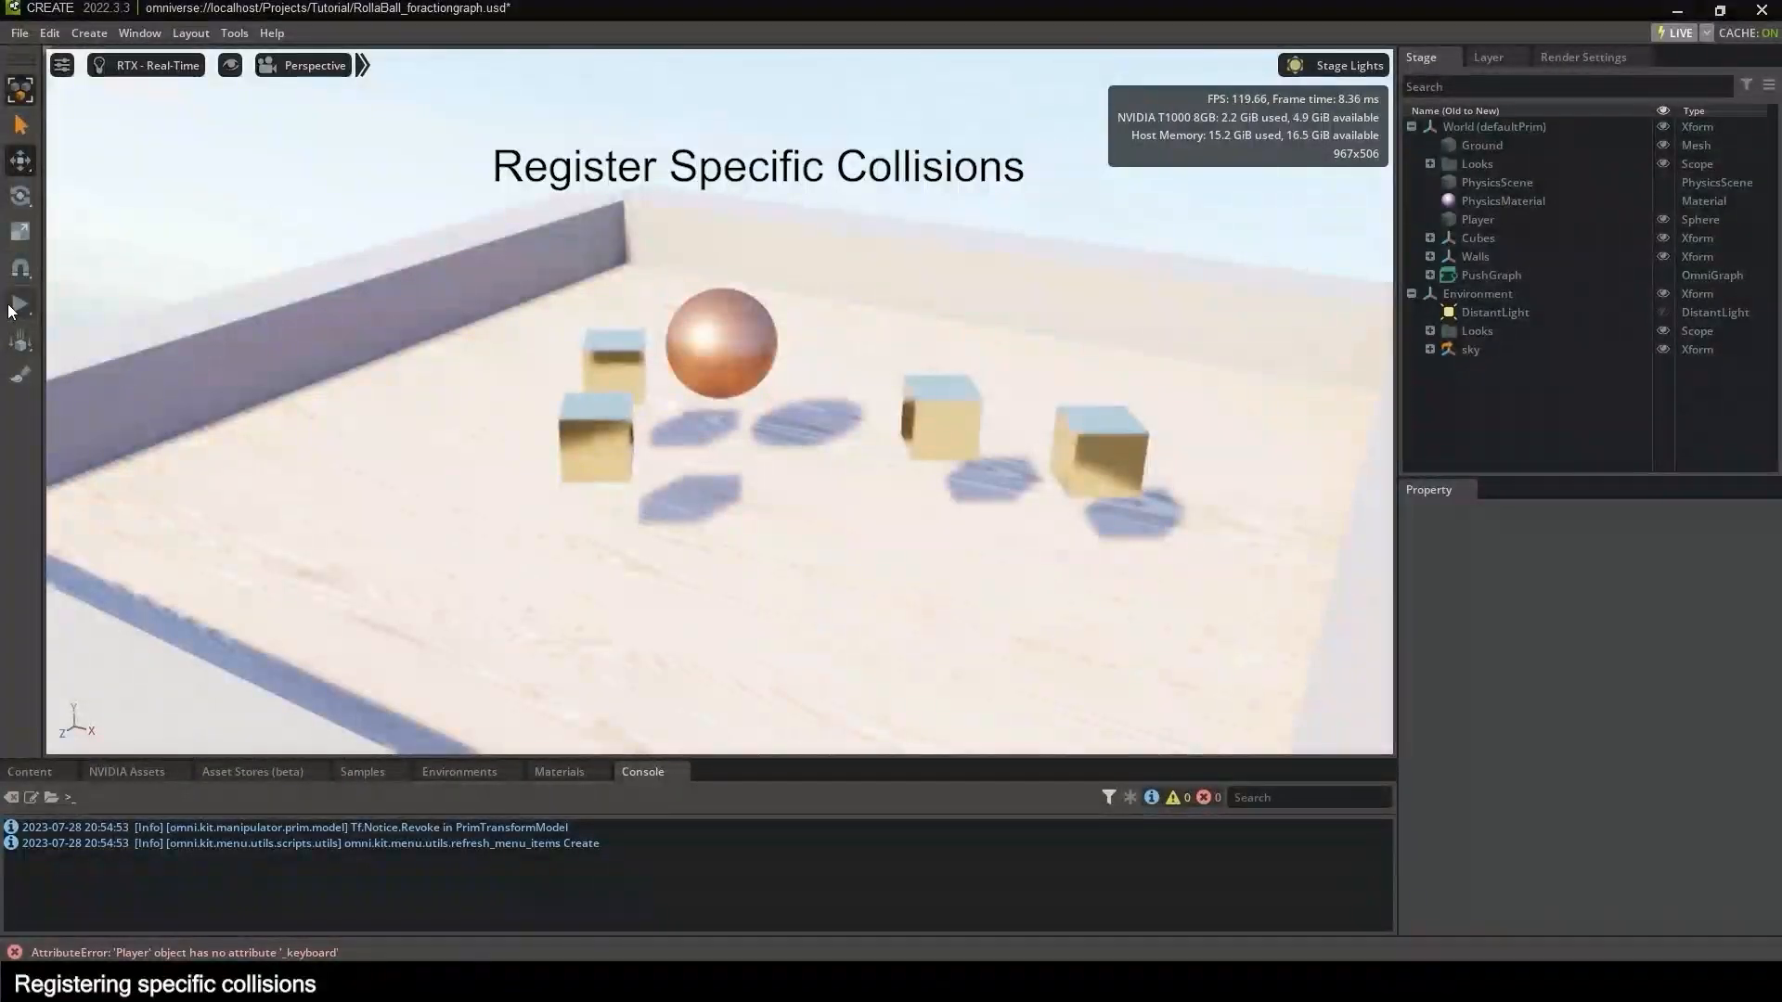
In Omniverse Create, play the simulation, push the ball into three cubes, check the logged scores in the console, and stop the simulation.
{"action": "left_click", "coordinate": [13, 309]}
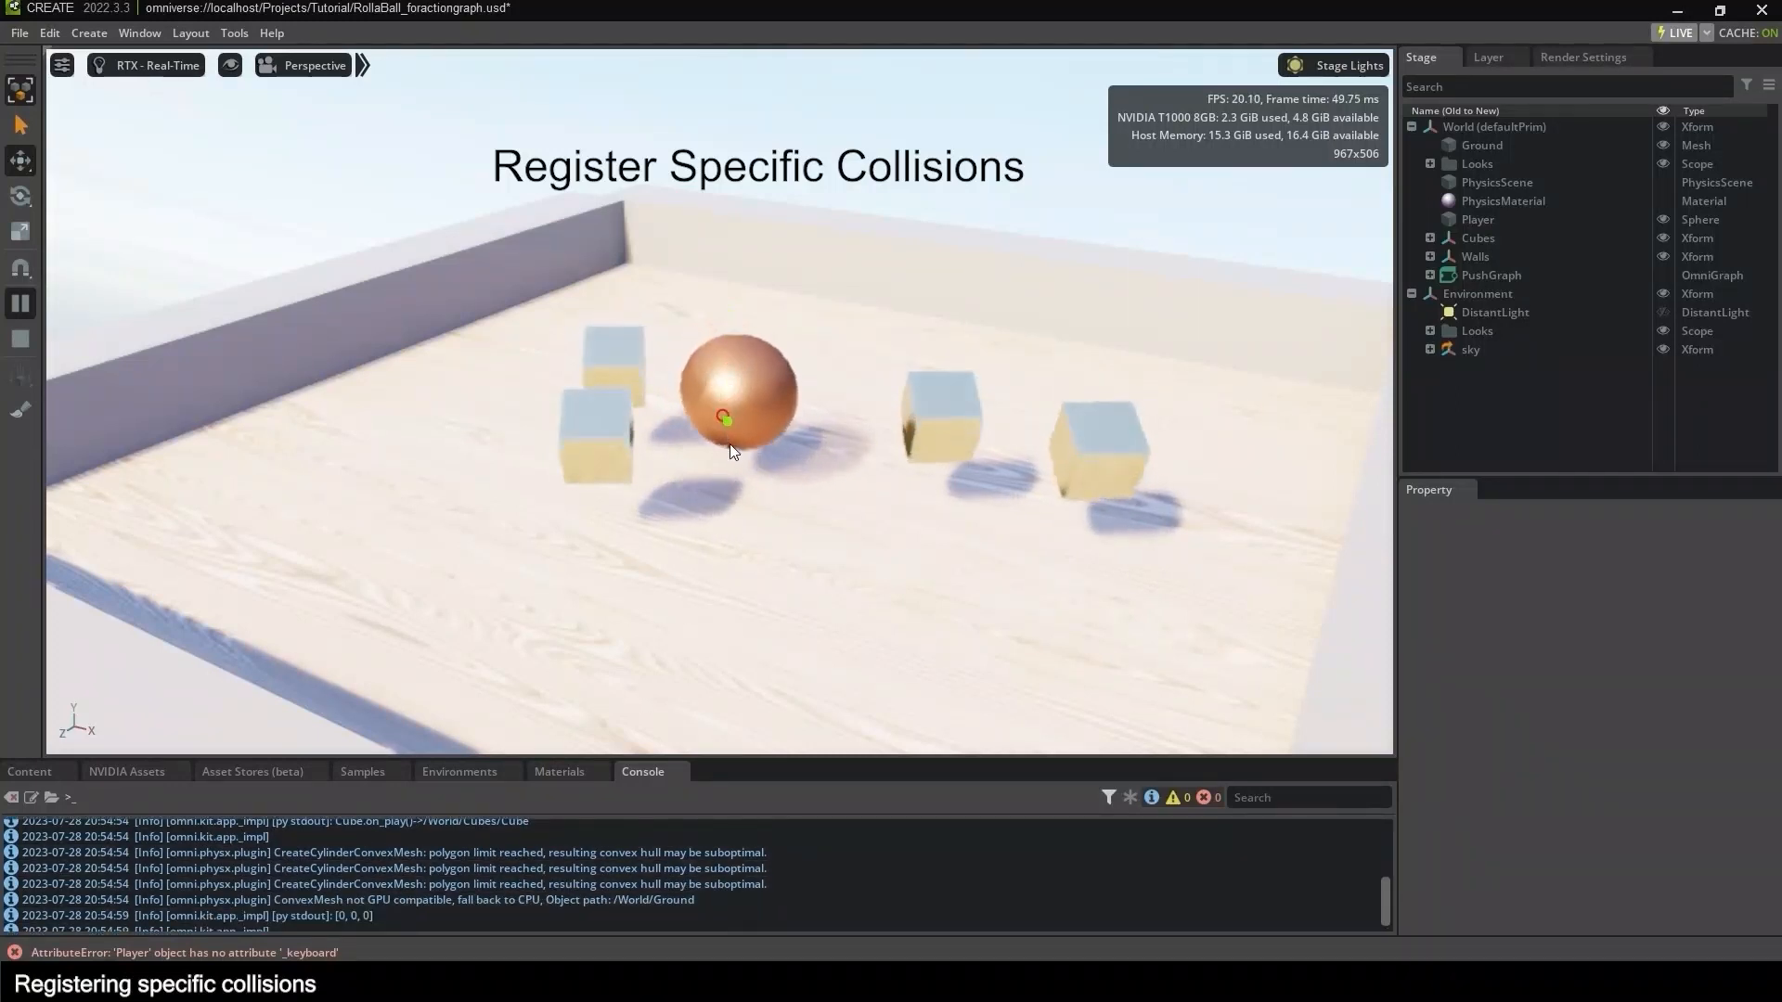
{"action": "left_click_drag", "start_coordinate": [734, 451], "coordinate": [737, 371], "text": "shift"}
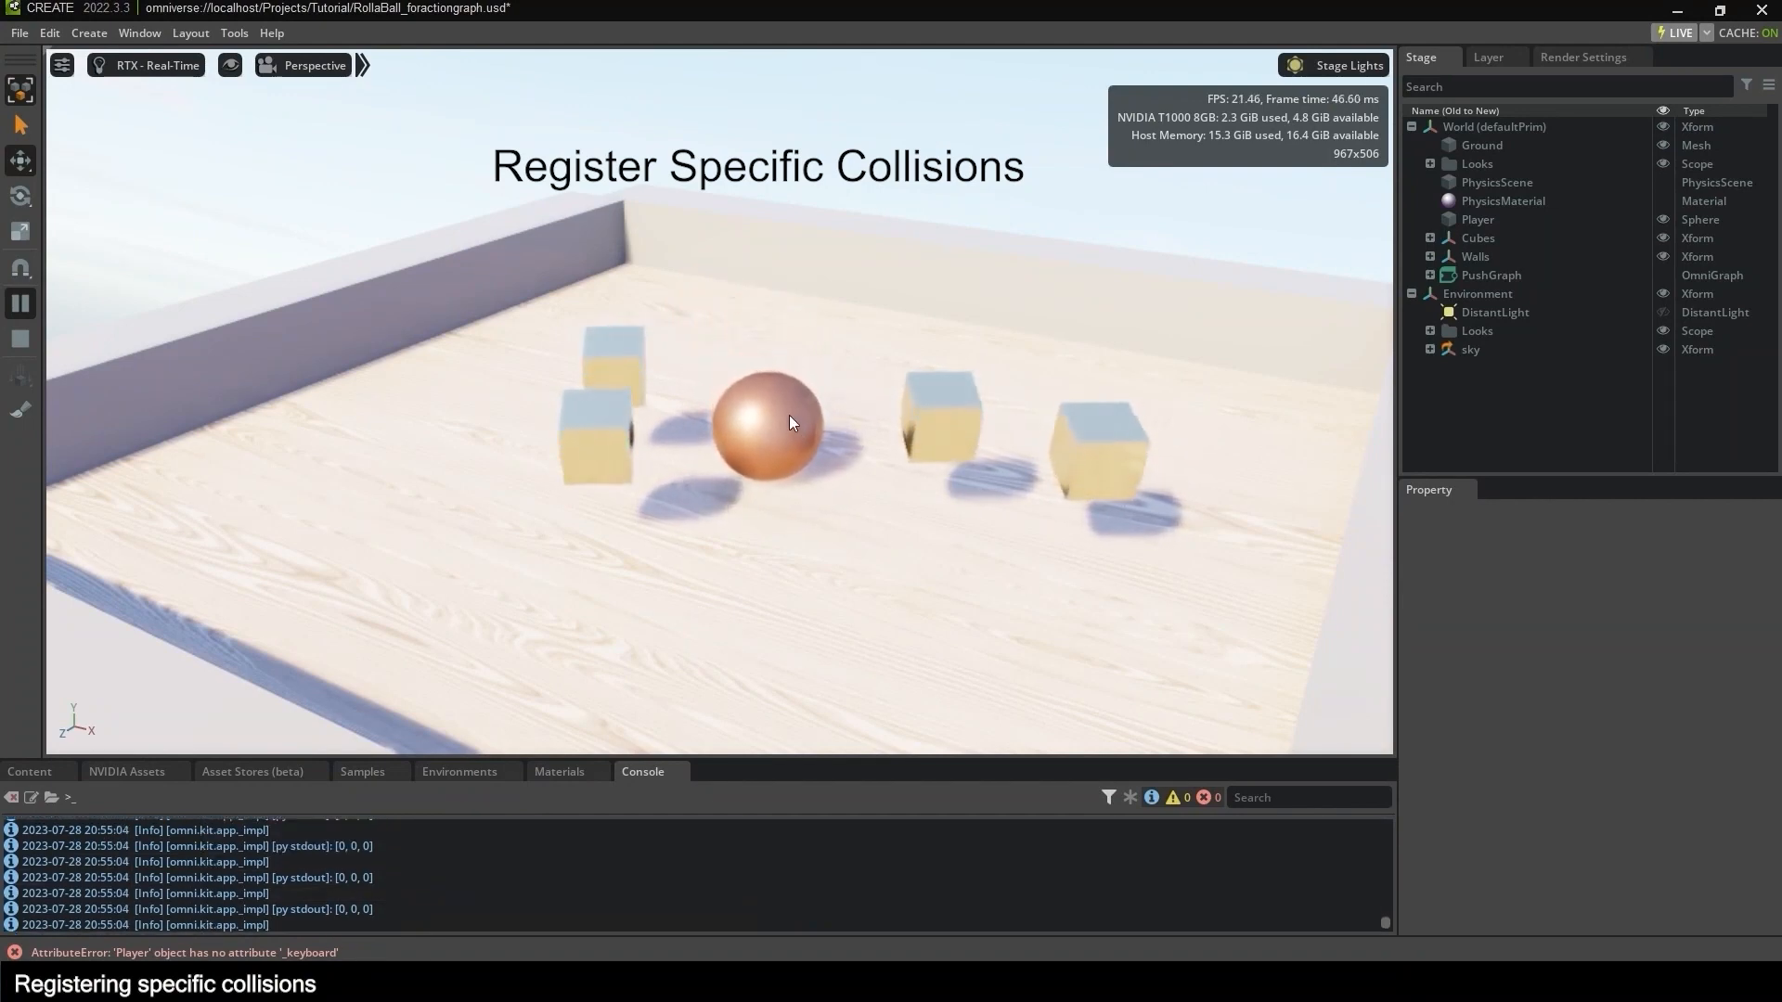
{"action": "key", "text": "Right"}
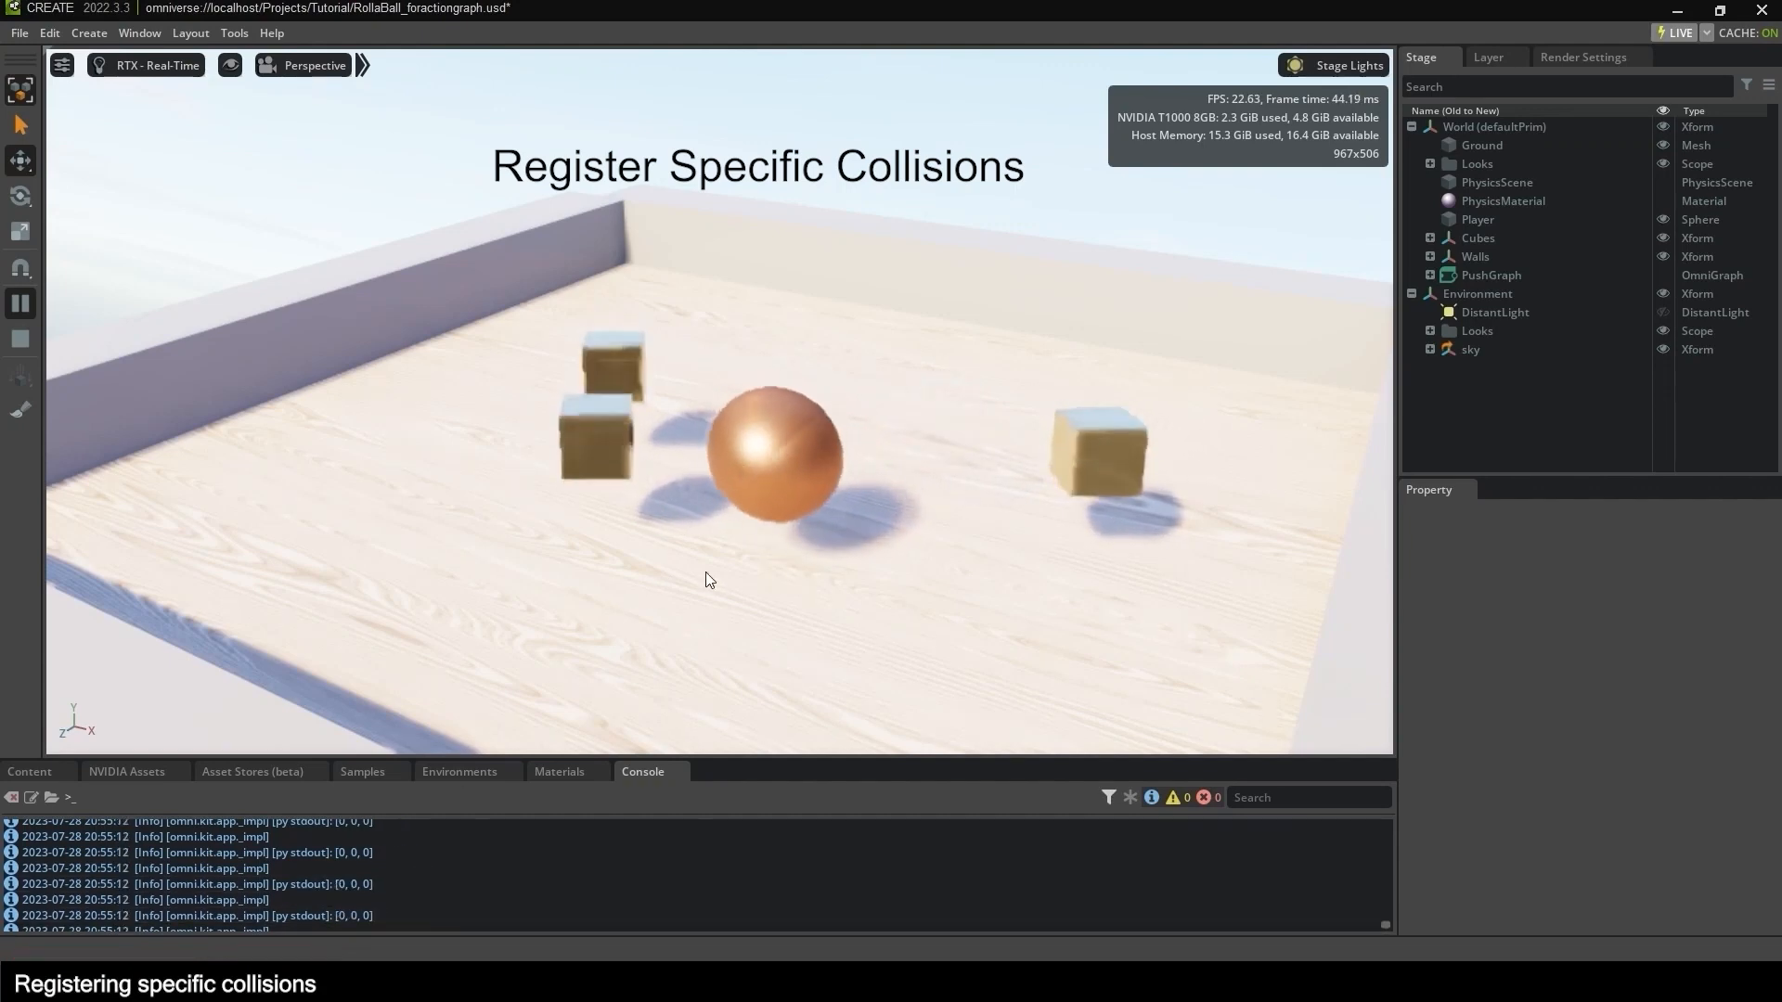
{"action": "left_click_drag", "start_coordinate": [736, 531], "coordinate": [601, 416], "text": "shift"}
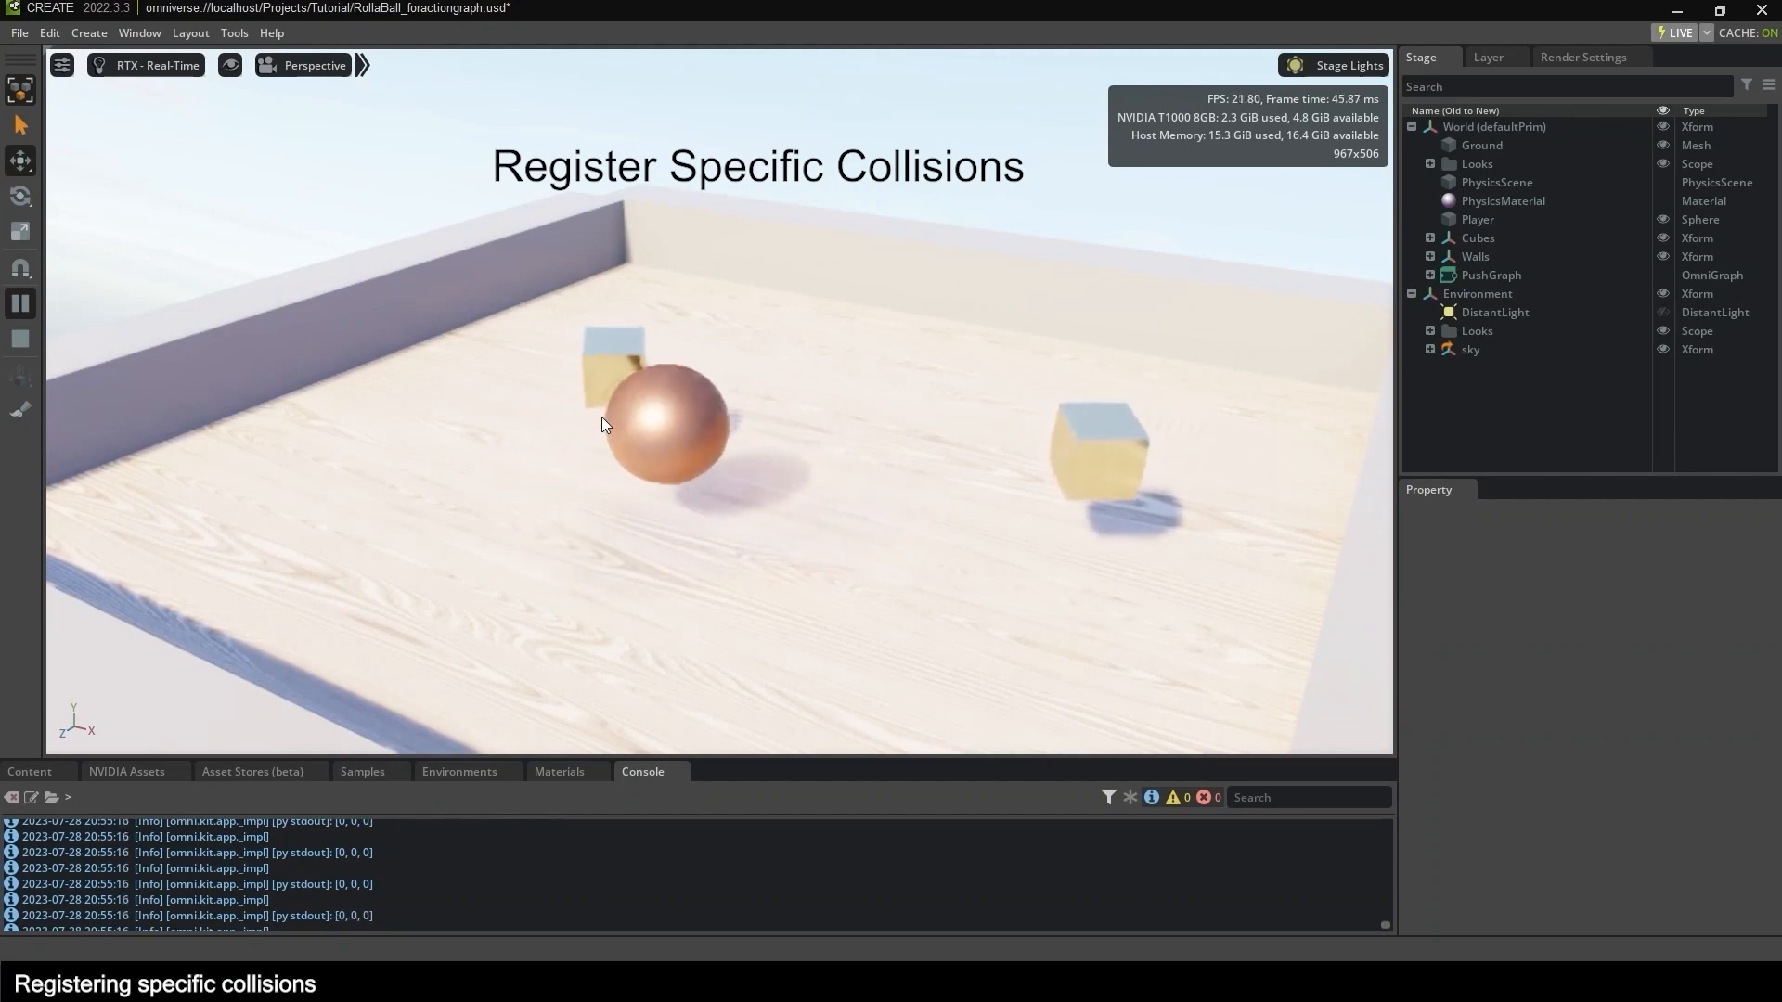
{"action": "left_click_drag", "start_coordinate": [727, 431], "coordinate": [929, 460], "text": "shift"}
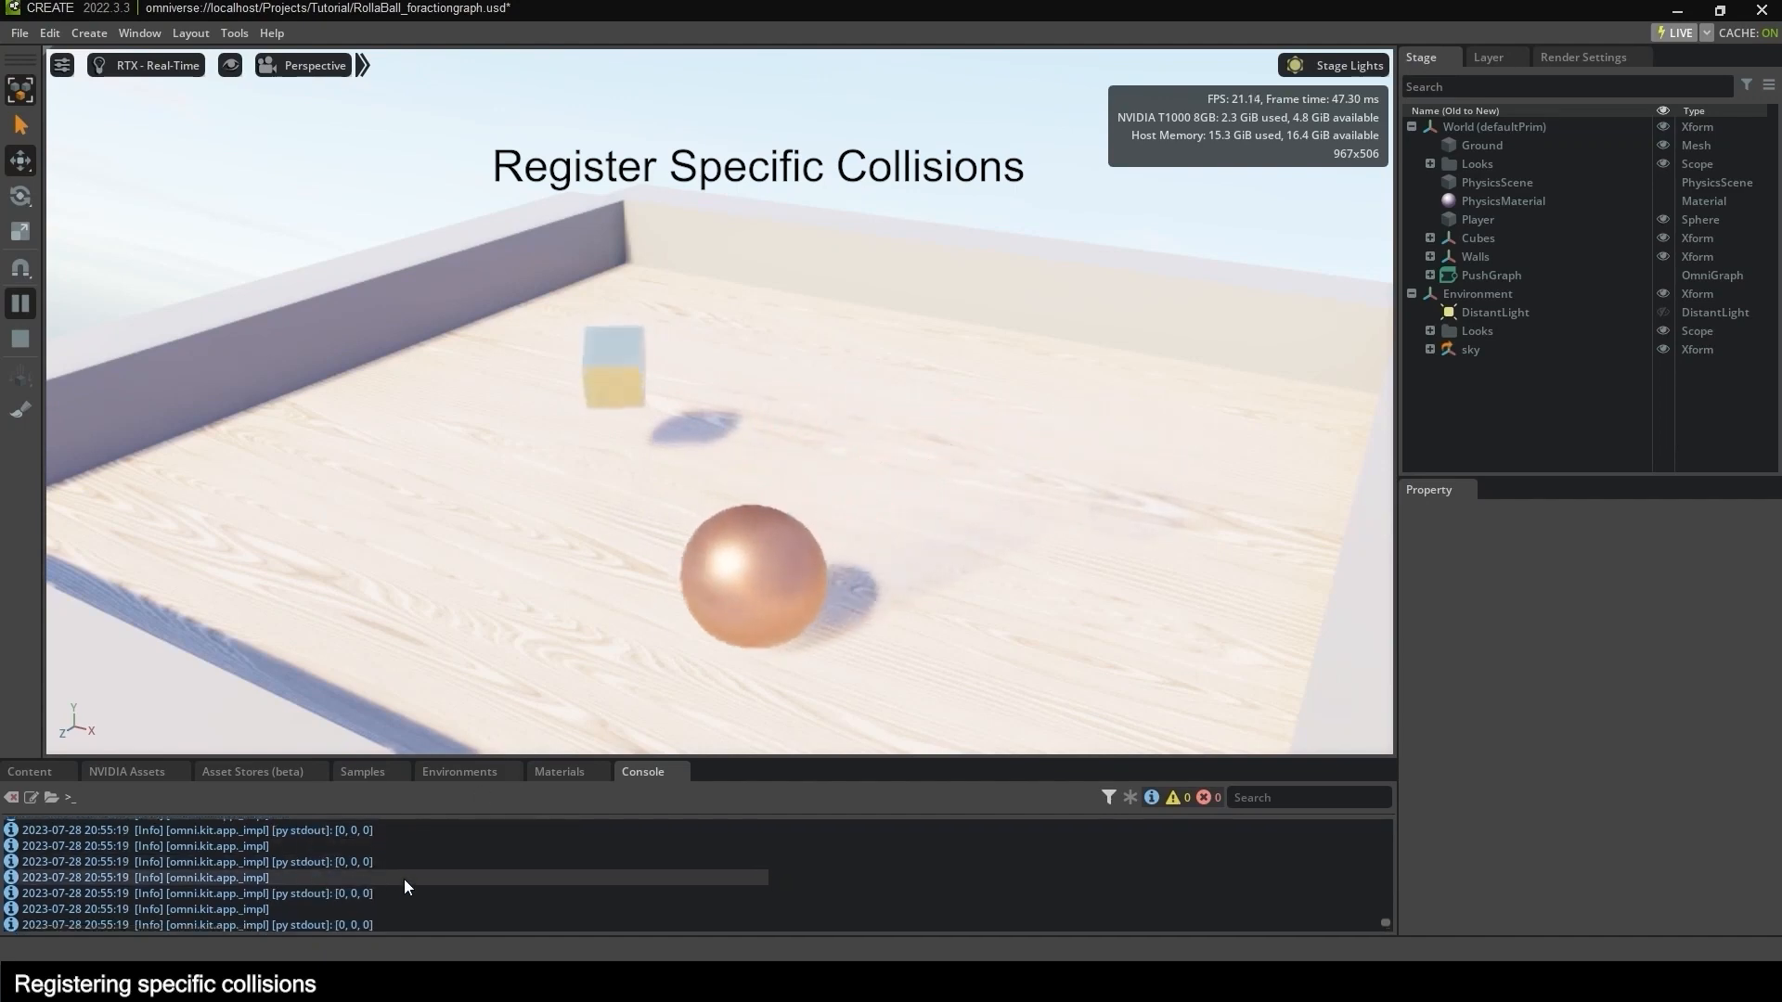
{"action": "scroll", "coordinate": [394, 889], "scroll_direction": "up", "scroll_amount": 3}
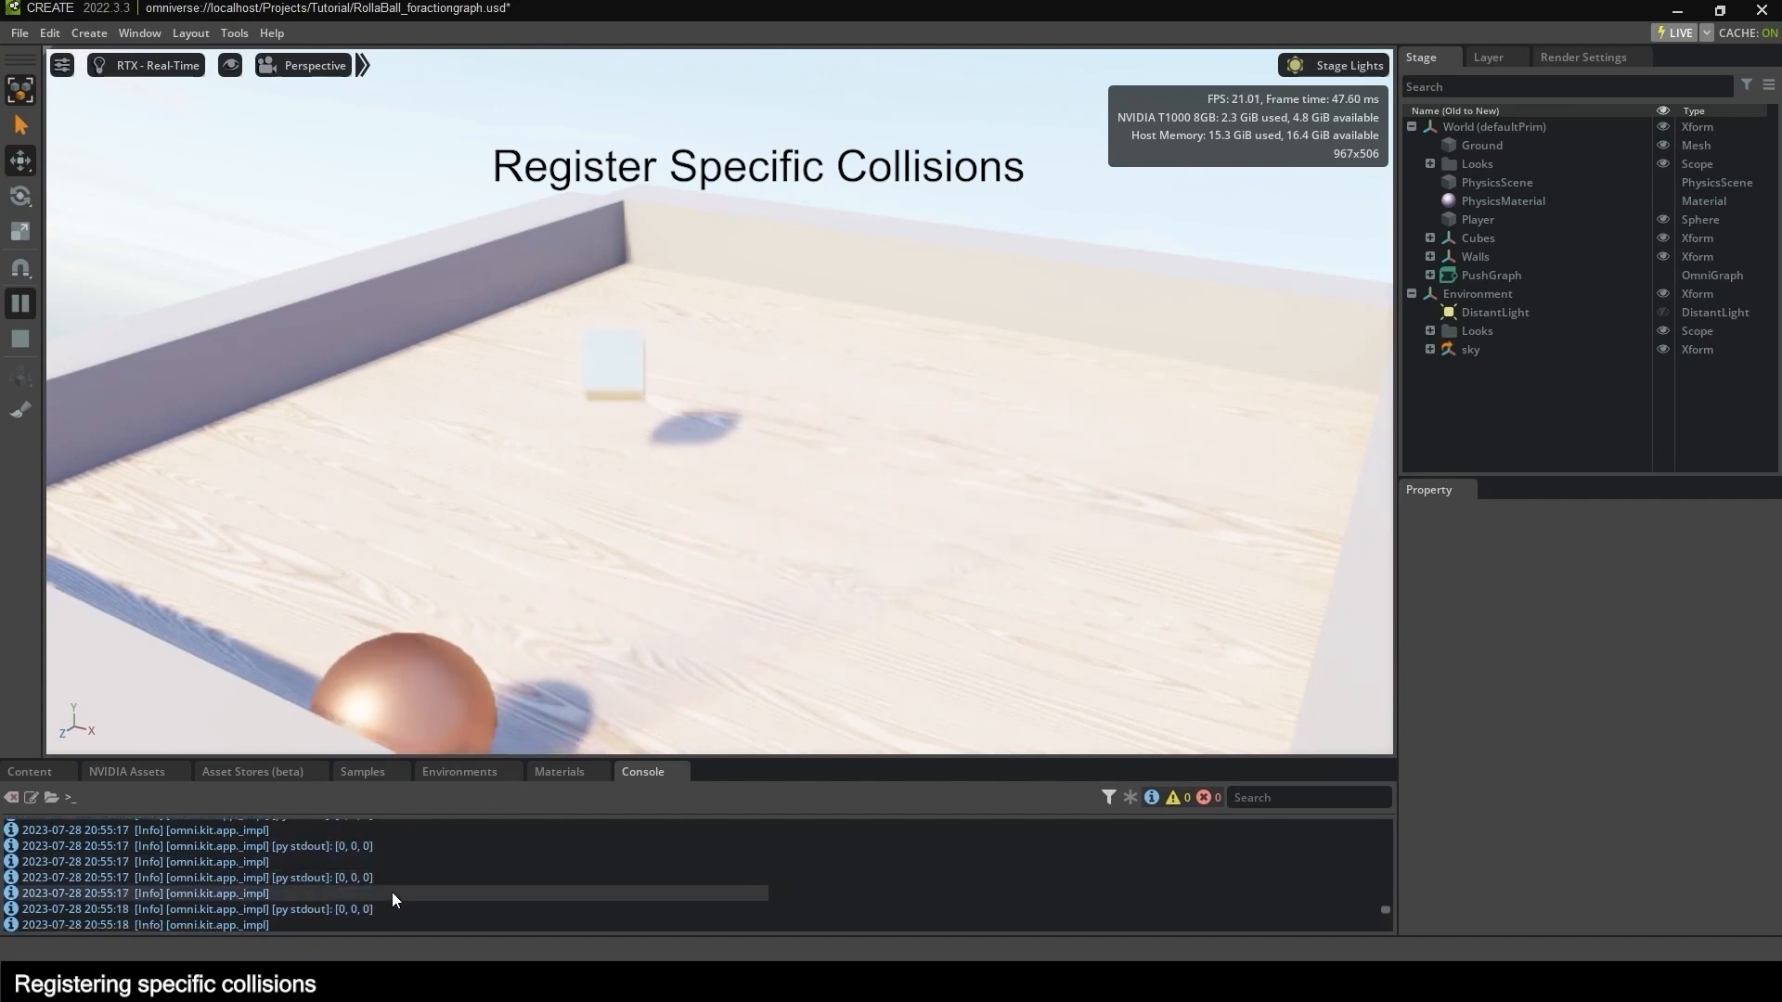
{"action": "scroll", "coordinate": [371, 889], "scroll_direction": "down", "scroll_amount": 6}
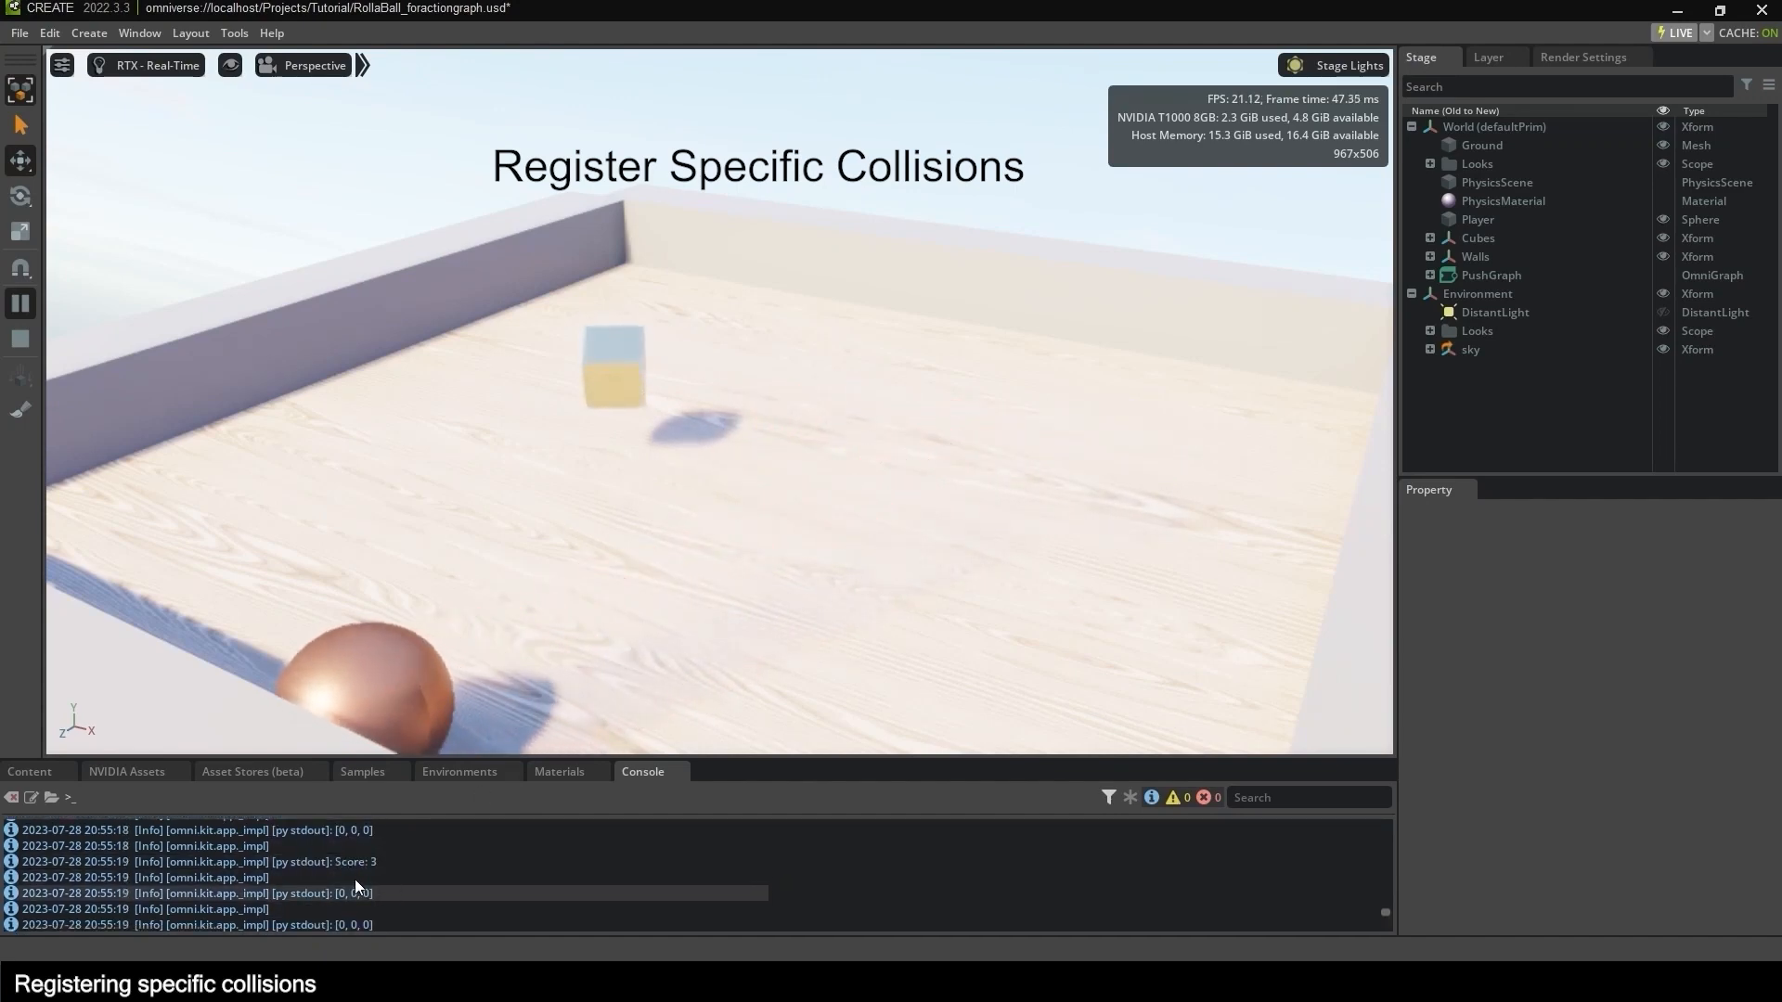
{"action": "left_click", "coordinate": [19, 340]}
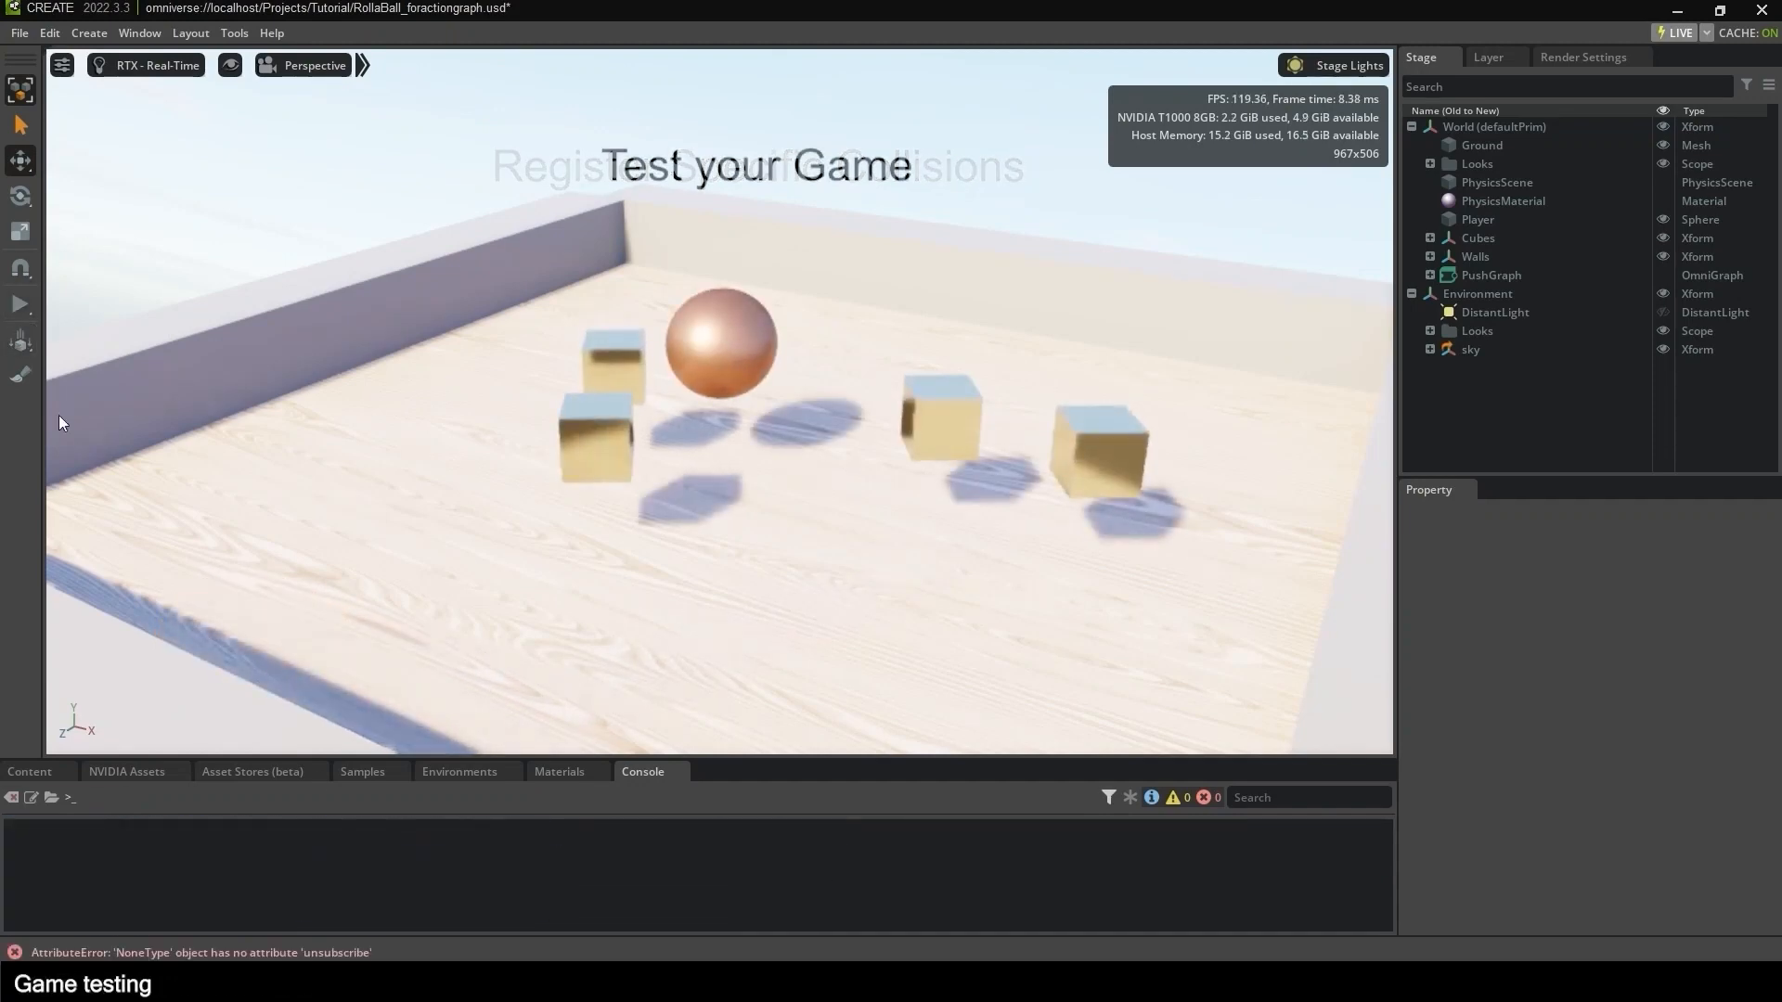
Play the simulation again and steer the ball into the cubes to test the score logging.
{"action": "left_click", "coordinate": [21, 303]}
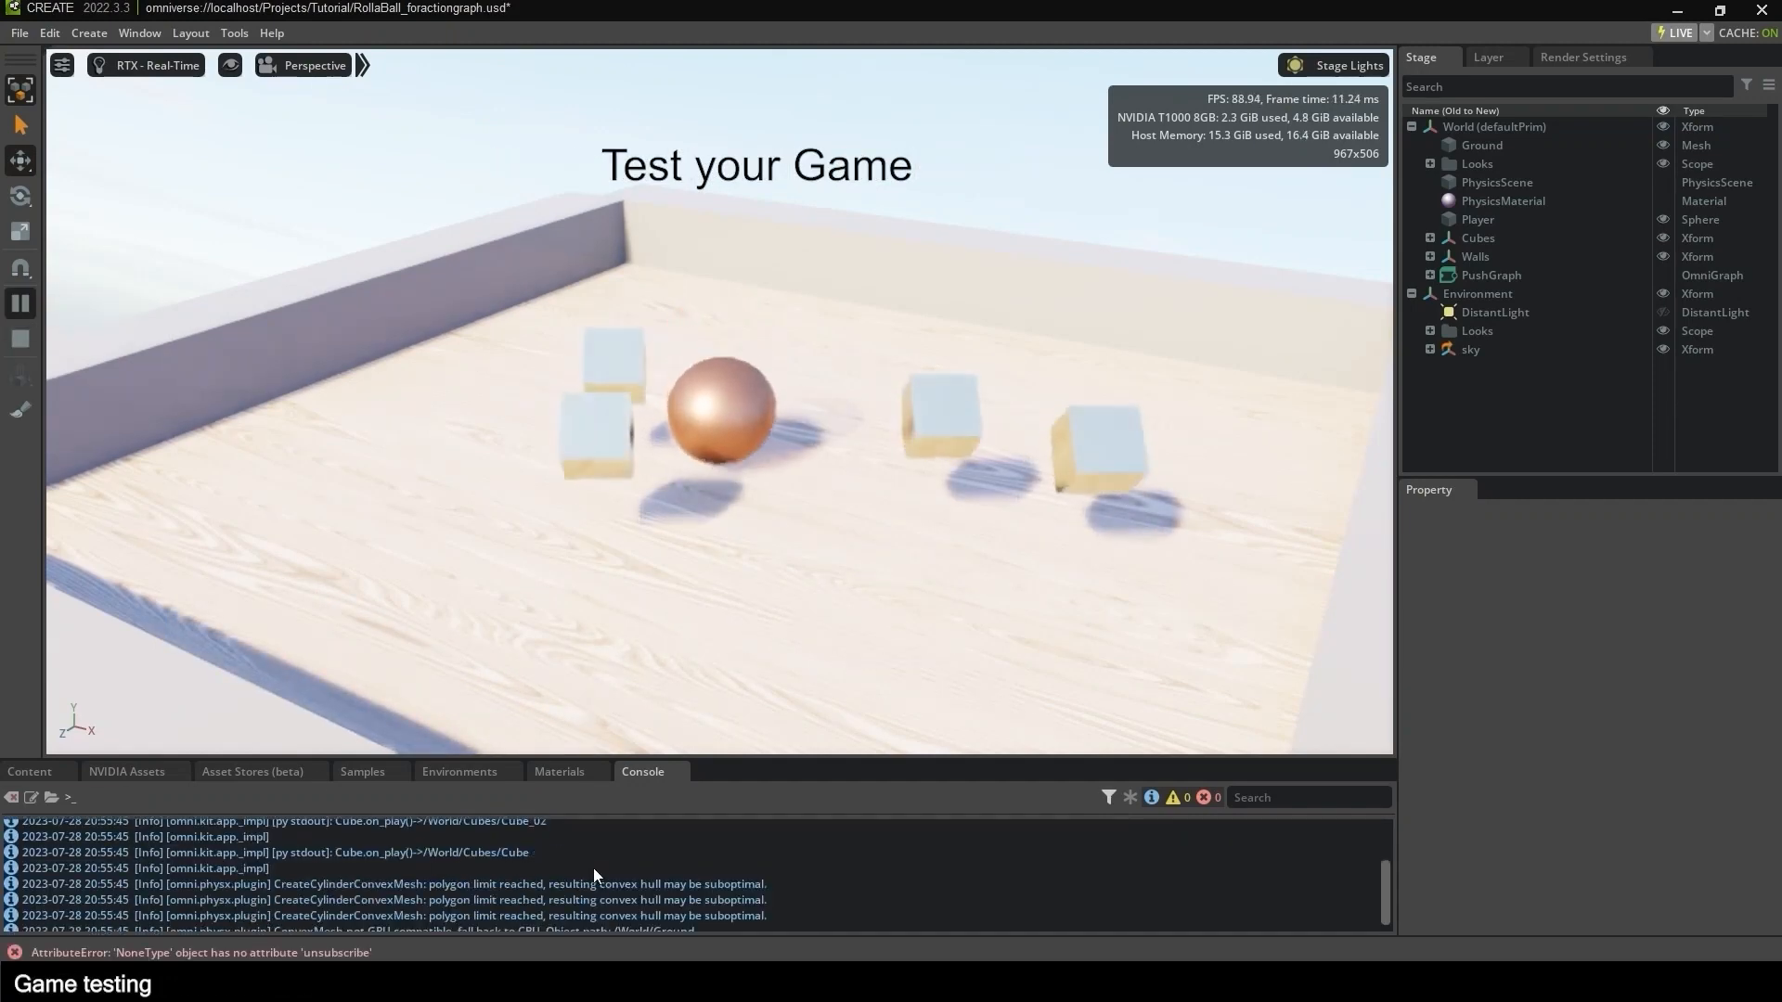
{"action": "scroll", "coordinate": [593, 881], "scroll_direction": "down", "scroll_amount": 2}
{"action": "key", "text": "Right"}
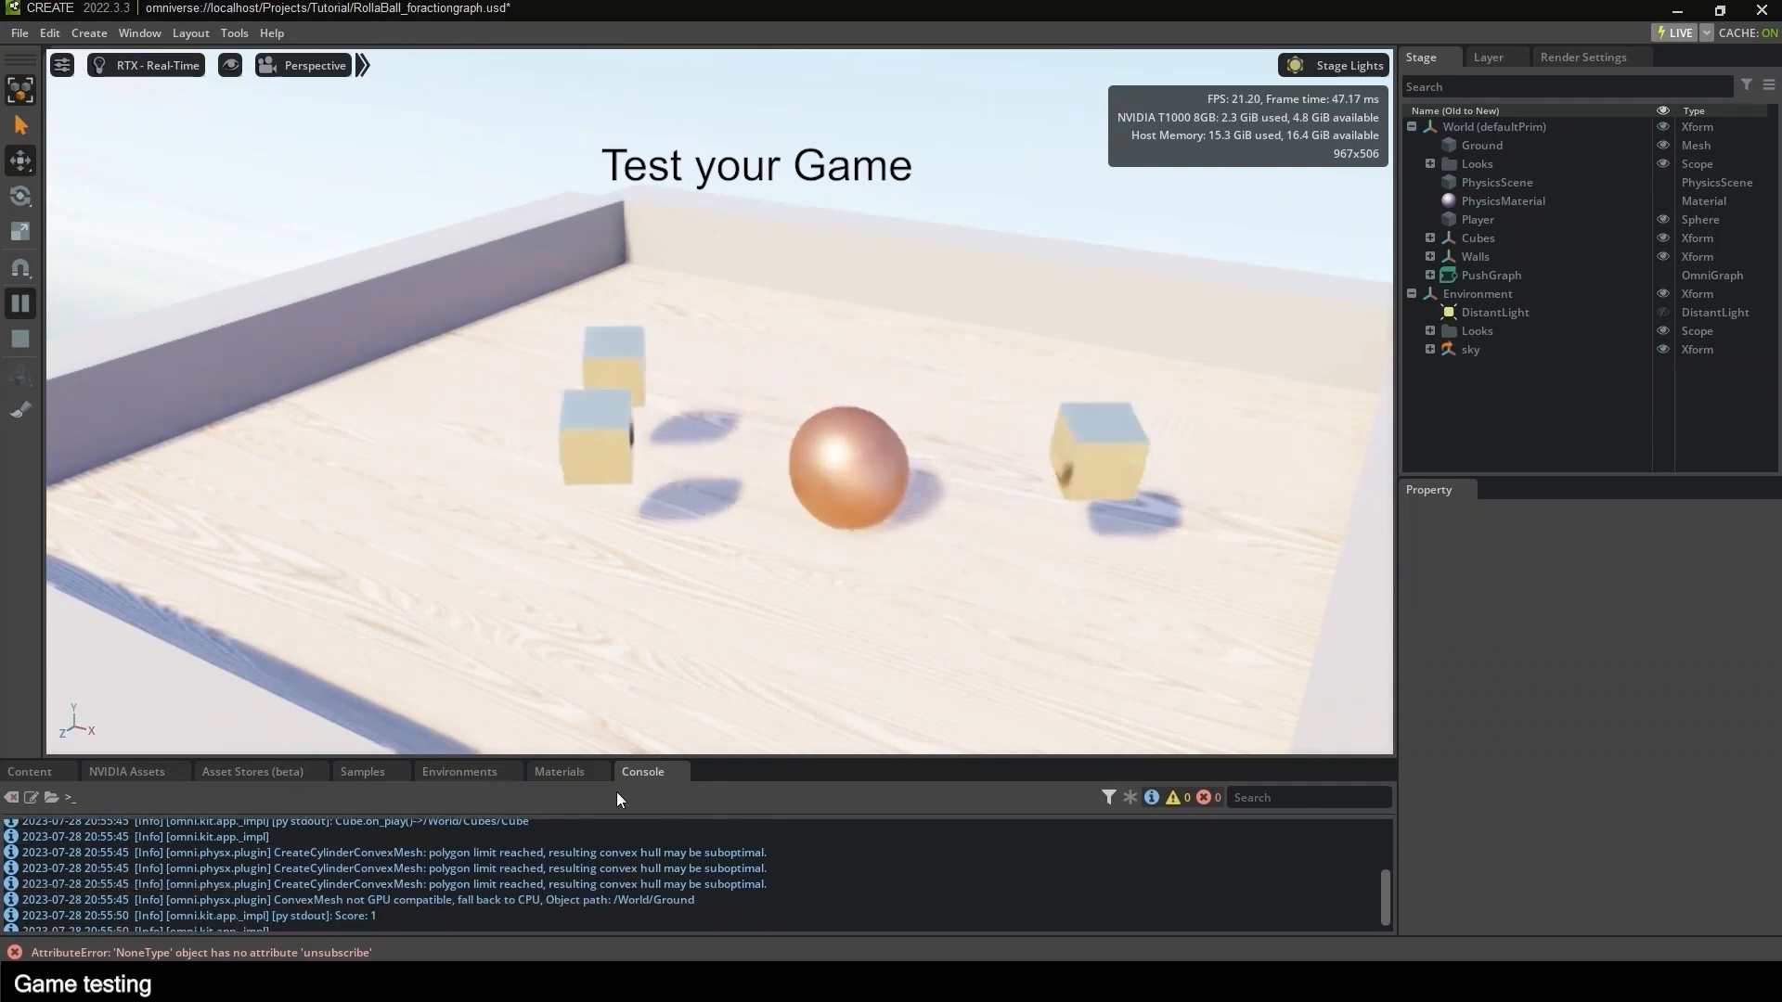
{"action": "key", "text": "Up"}
{"action": "key", "text": "Right"}
{"action": "key", "text": "Down"}
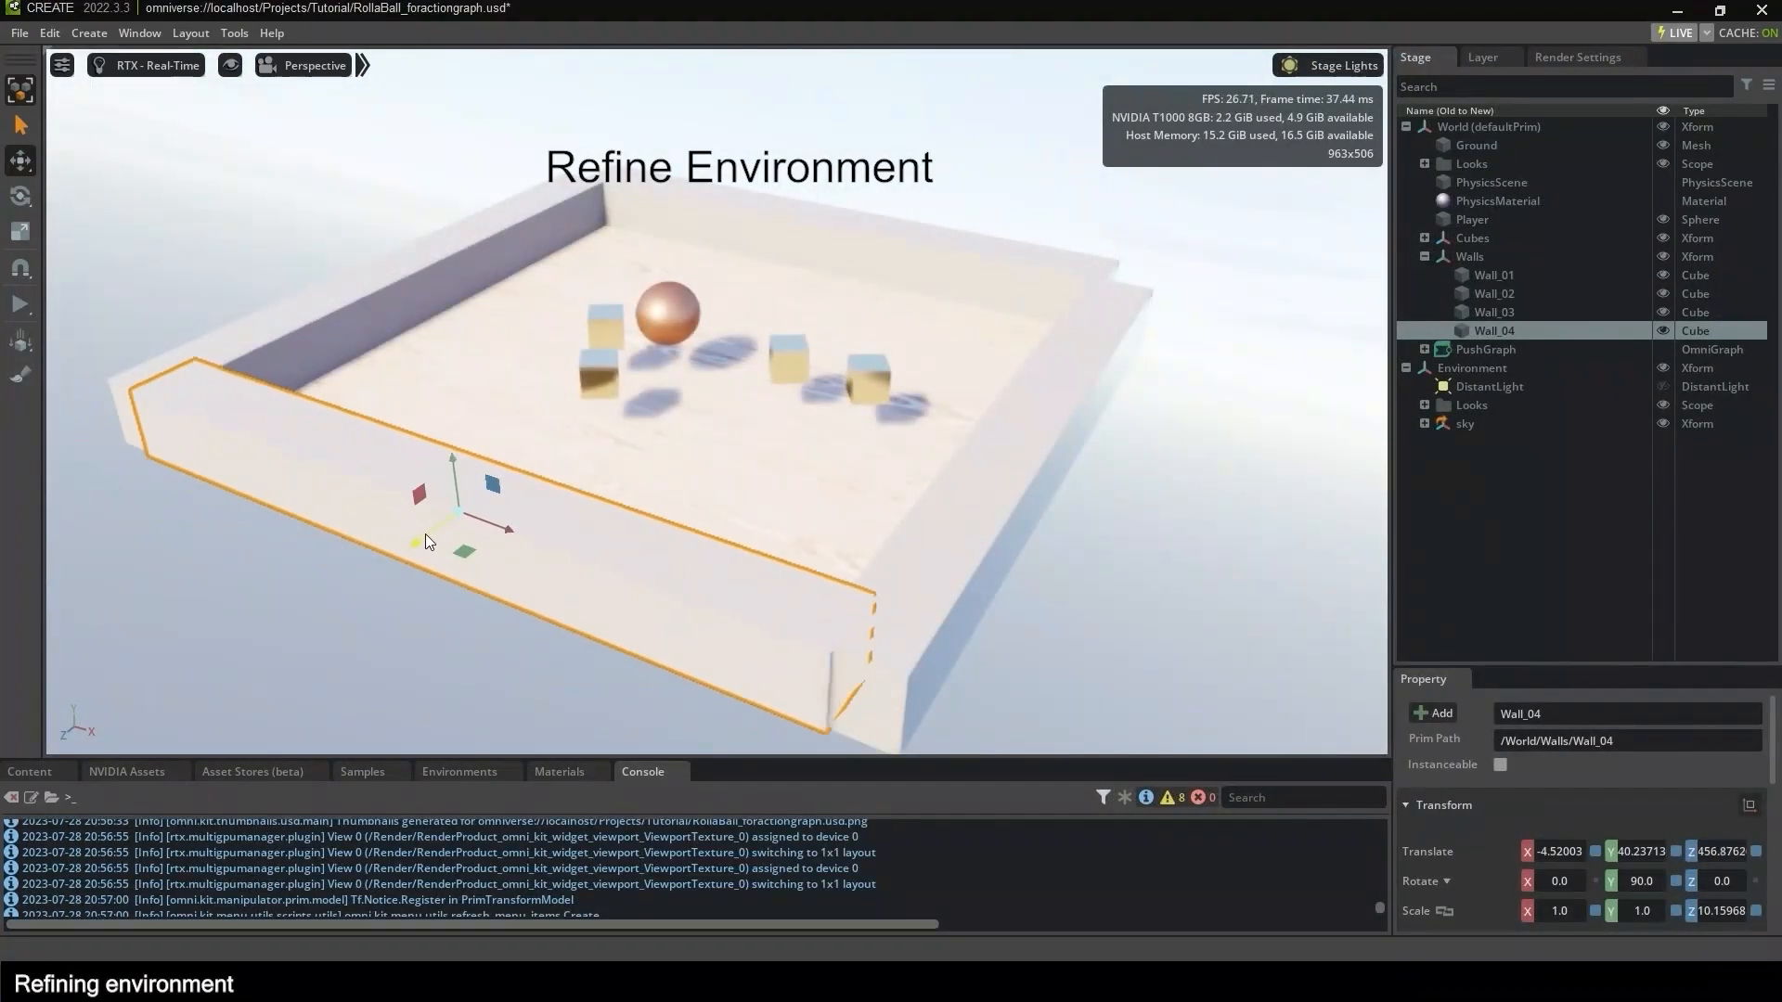
Apply the Adobe_Brick masonry material to the walls around the board.
{"action": "left_click_drag", "start_coordinate": [426, 533], "coordinate": [721, 401], "text": "alt"}
{"action": "scroll", "coordinate": [721, 401], "scroll_direction": "down", "scroll_amount": 5}
{"action": "scroll", "coordinate": [790, 371], "scroll_direction": "up", "scroll_amount": 3}
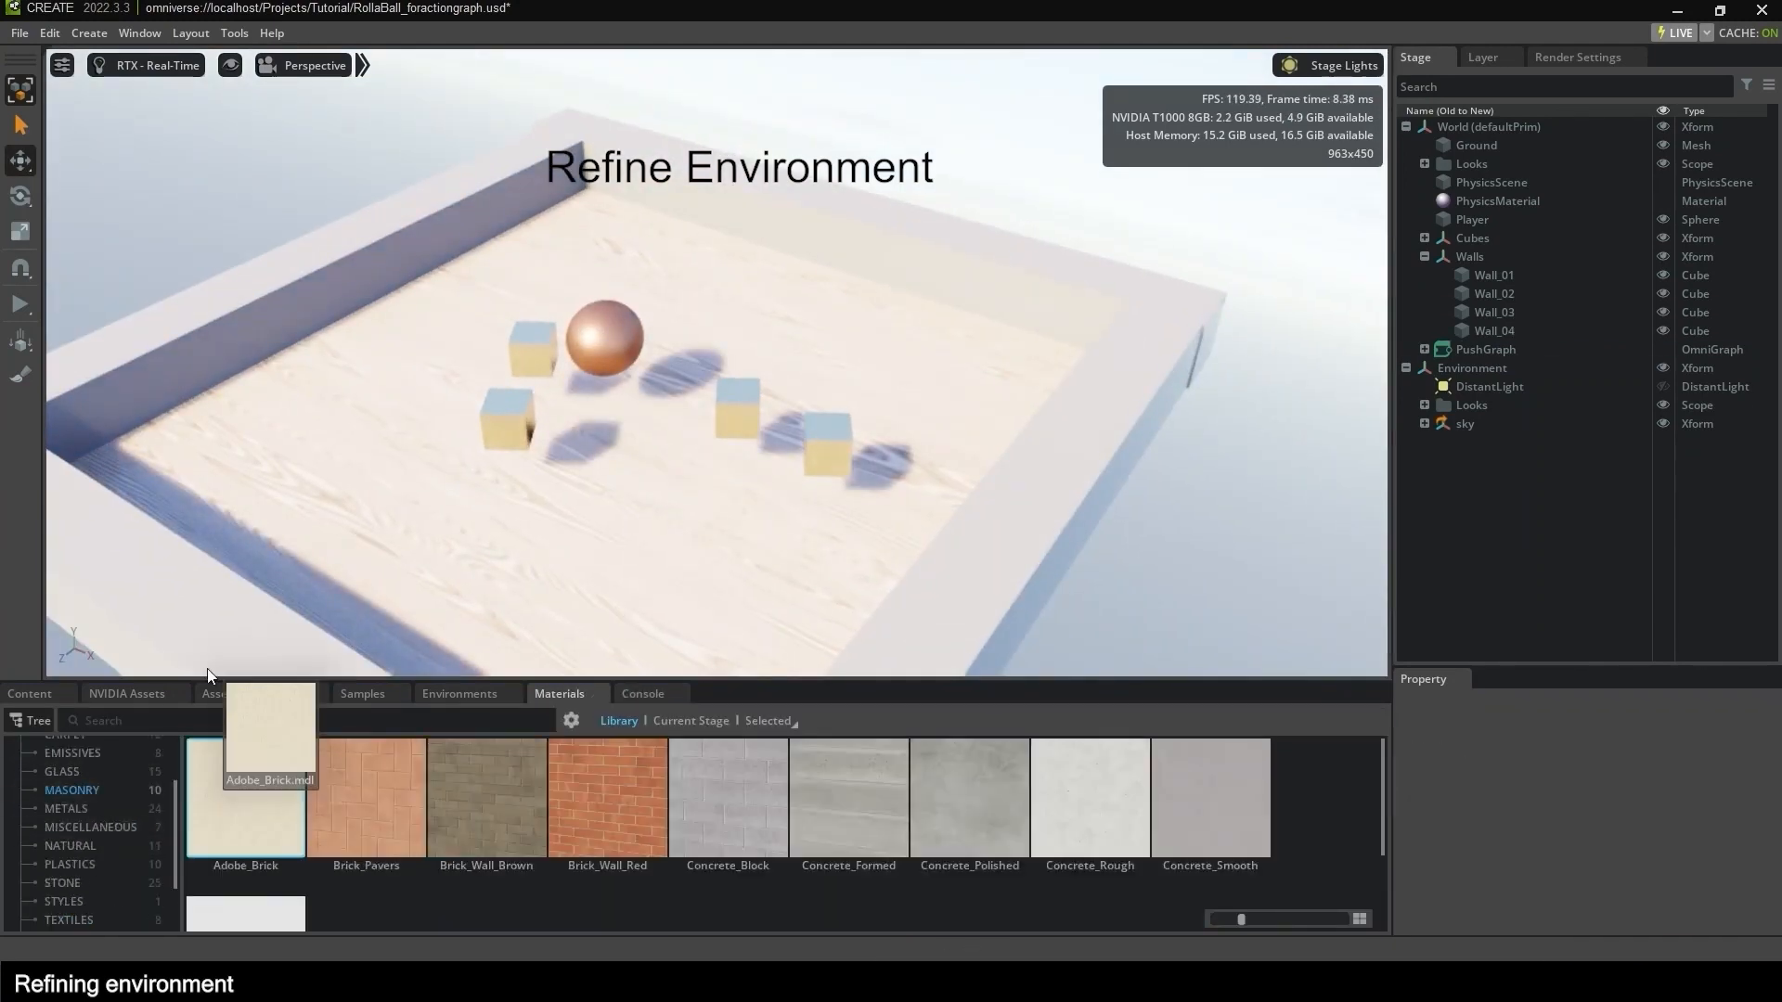
{"action": "left_click", "coordinate": [1466, 349]}
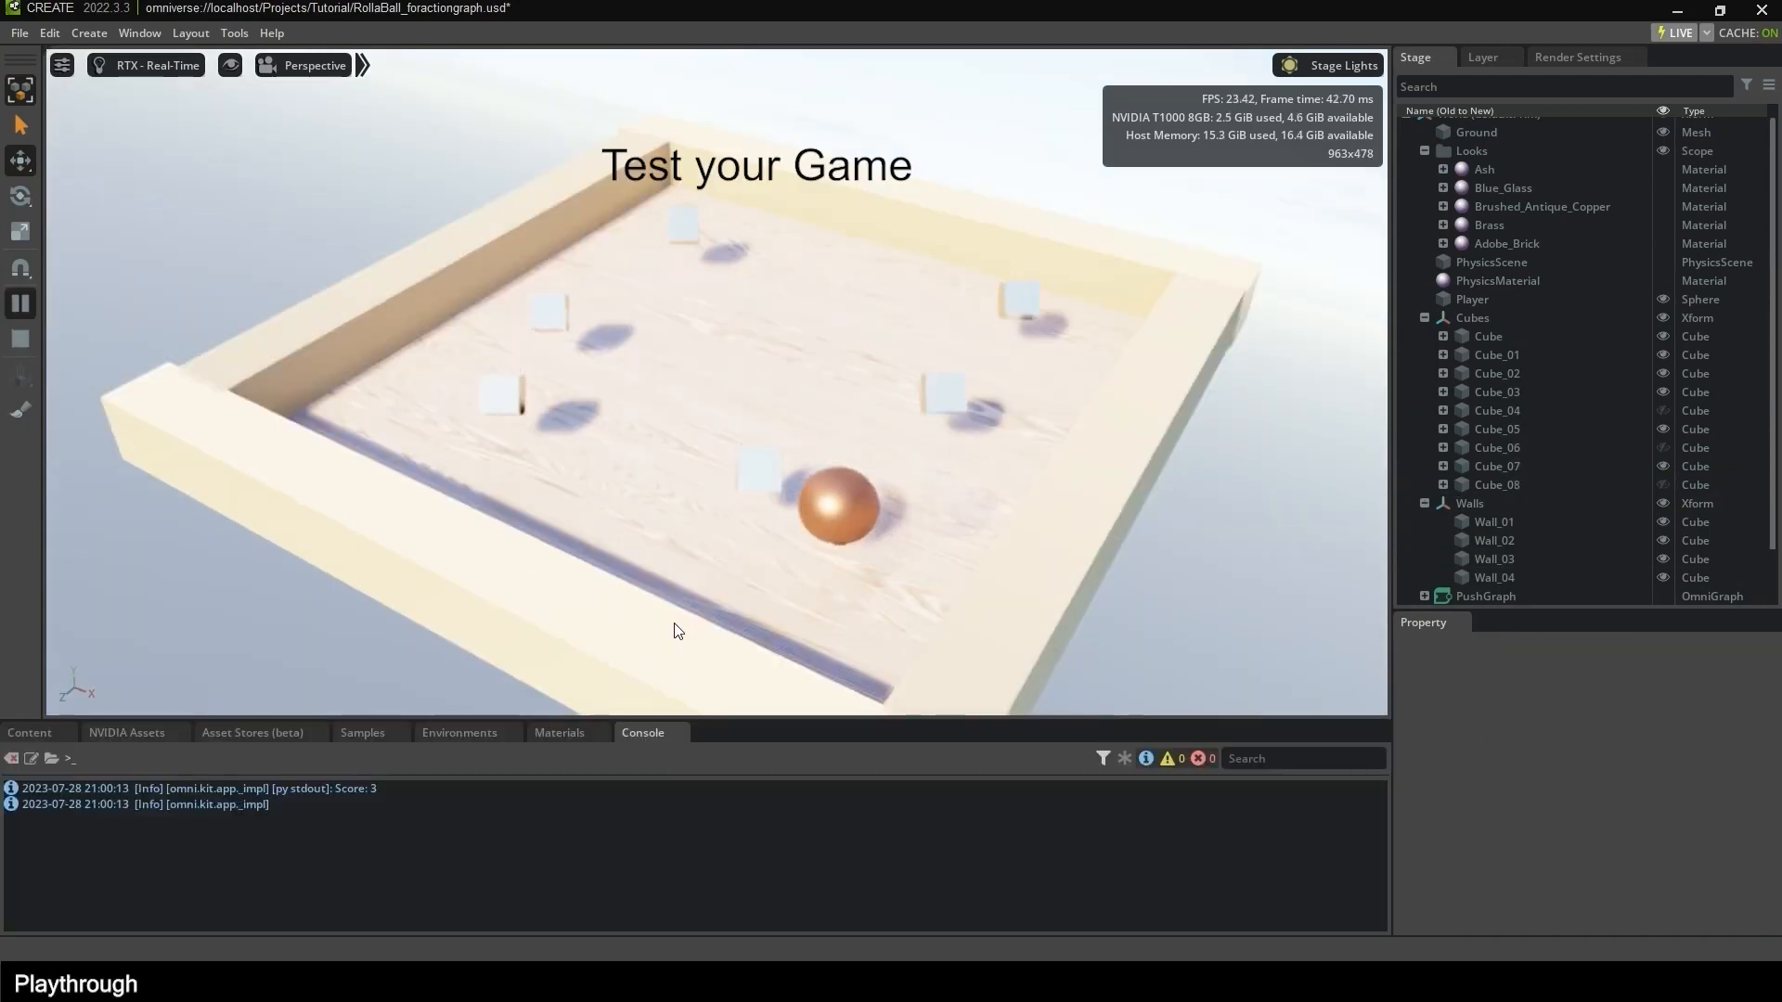
Play through the refined game by steering the ball around the walled board into another cube.
{"action": "key", "text": "Right"}
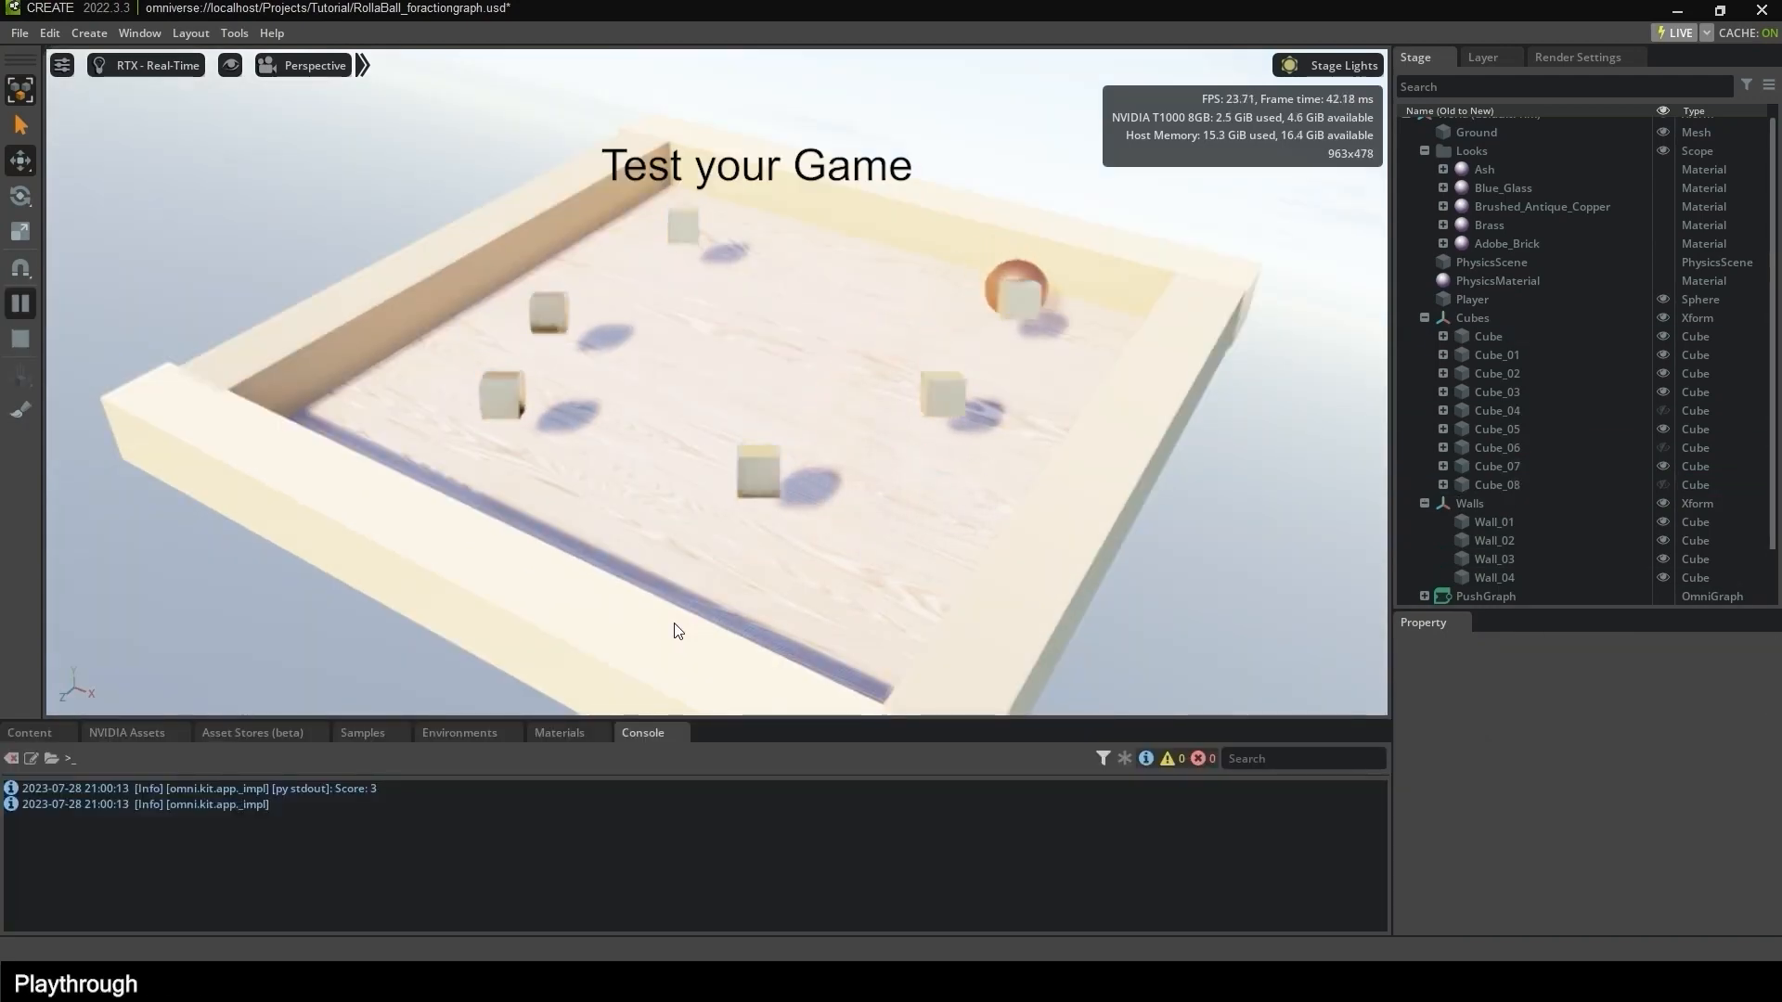
{"action": "key", "text": "Left"}
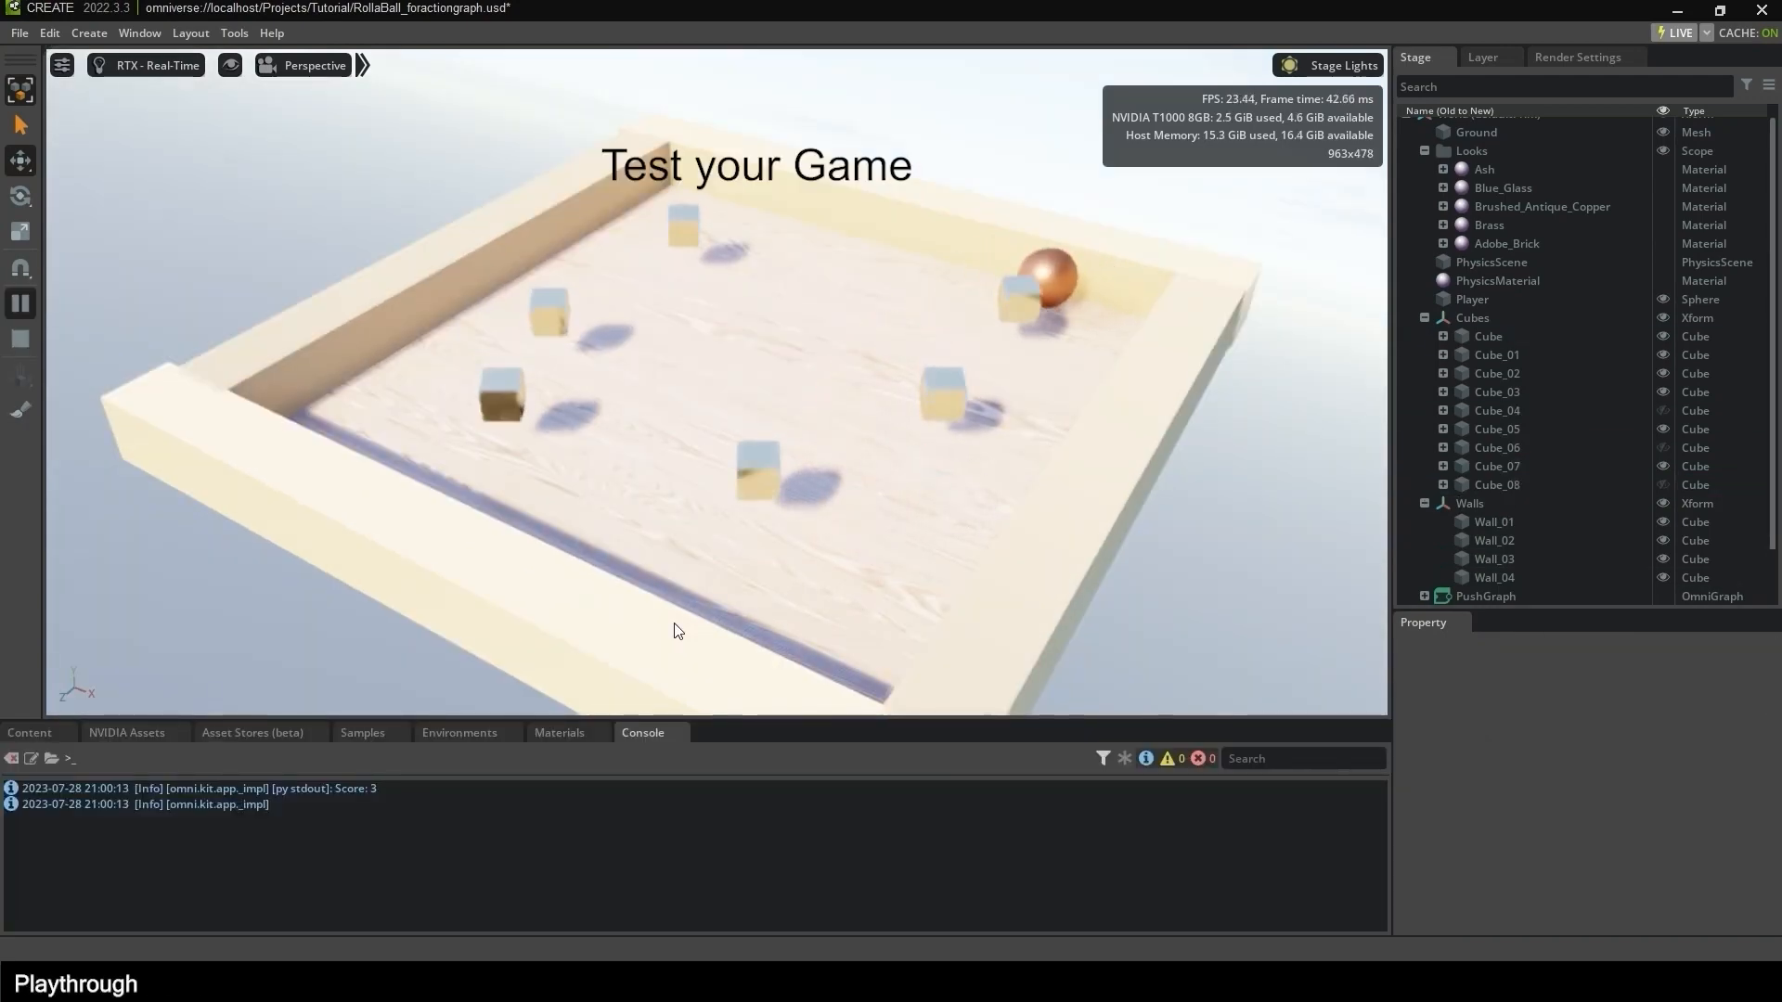
{"action": "key", "text": "Down"}
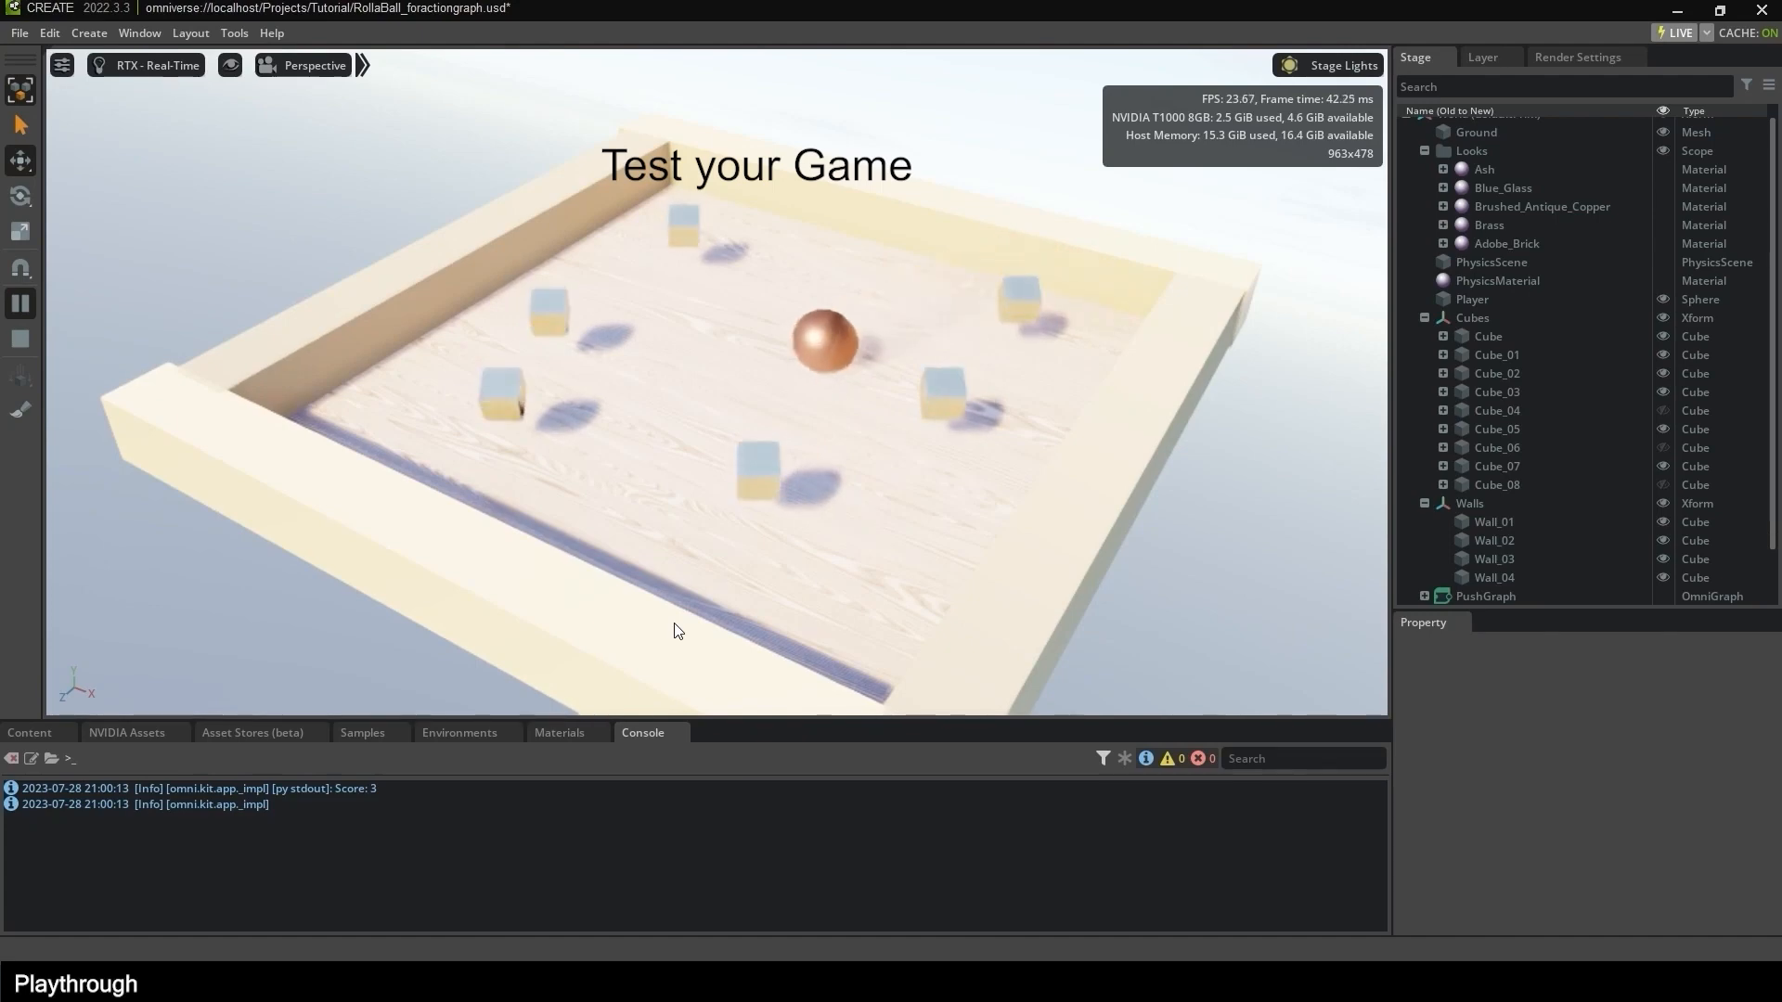
{"action": "key", "text": "Right"}
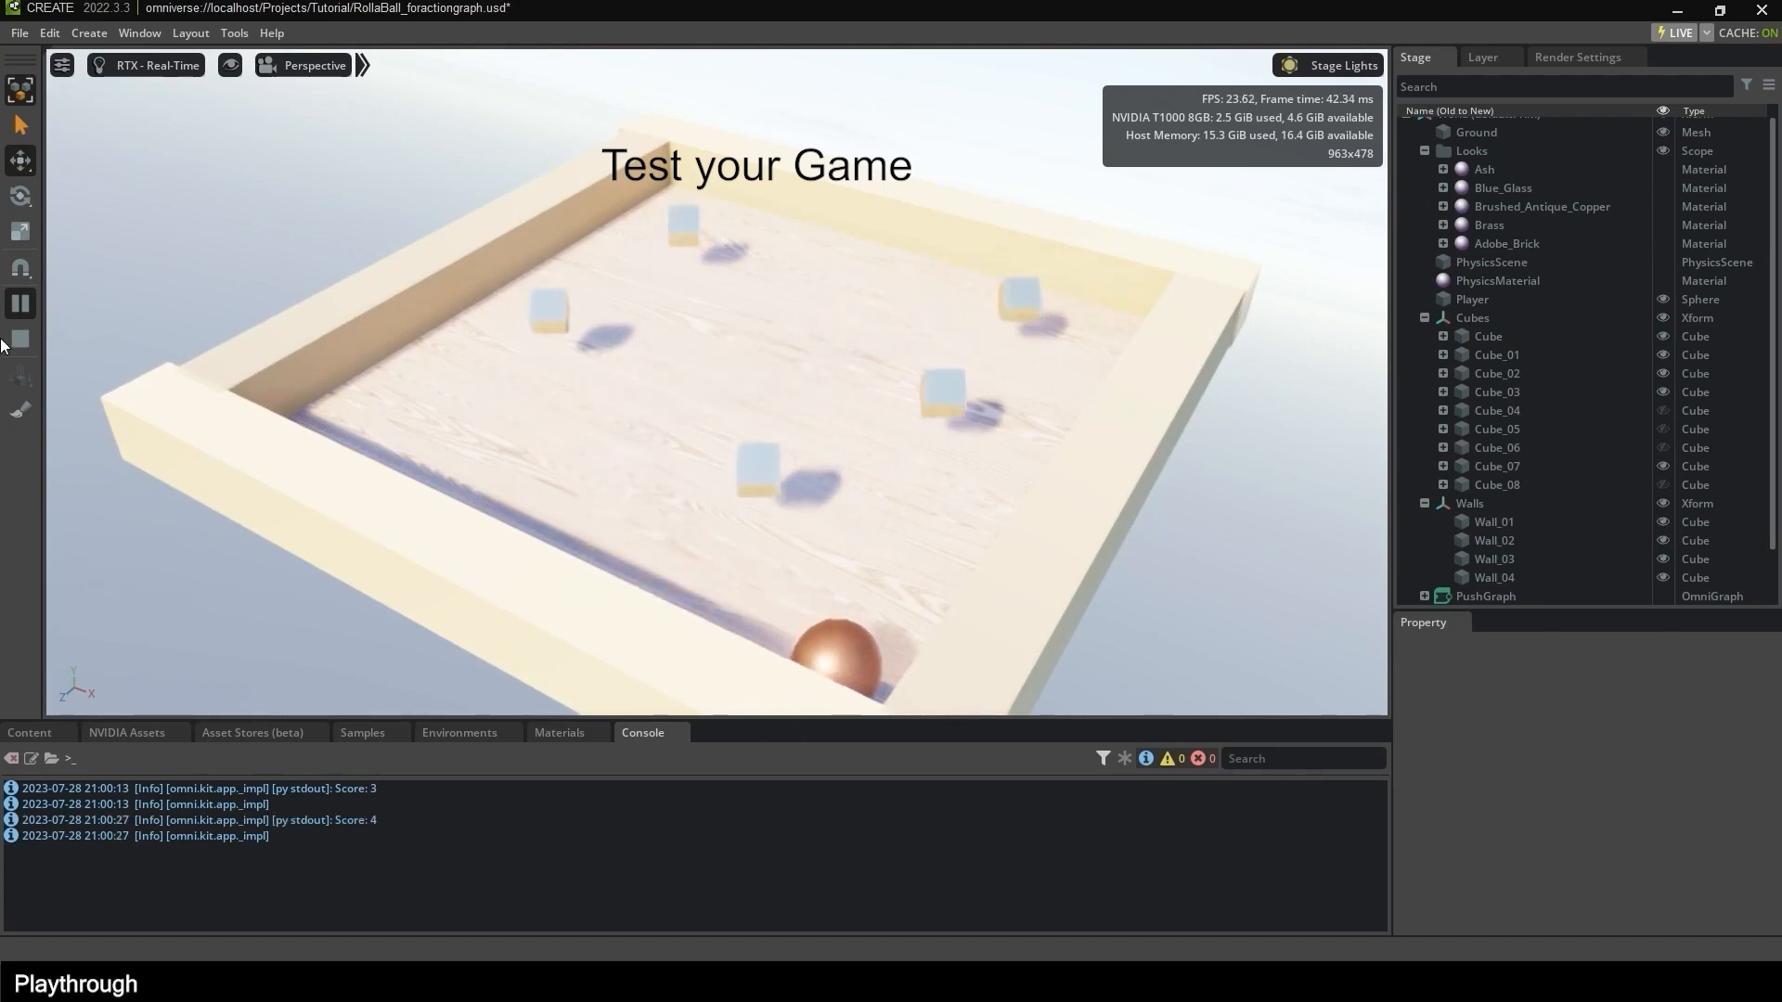